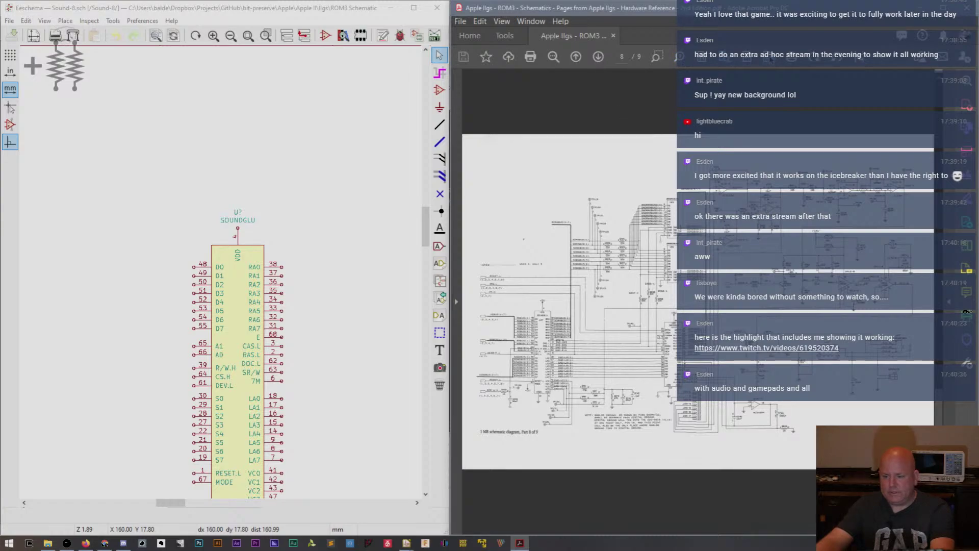
Zoom into the Apple IIgs ROM3 reference schematic page in the PDF.
click(680, 58)
click(658, 209)
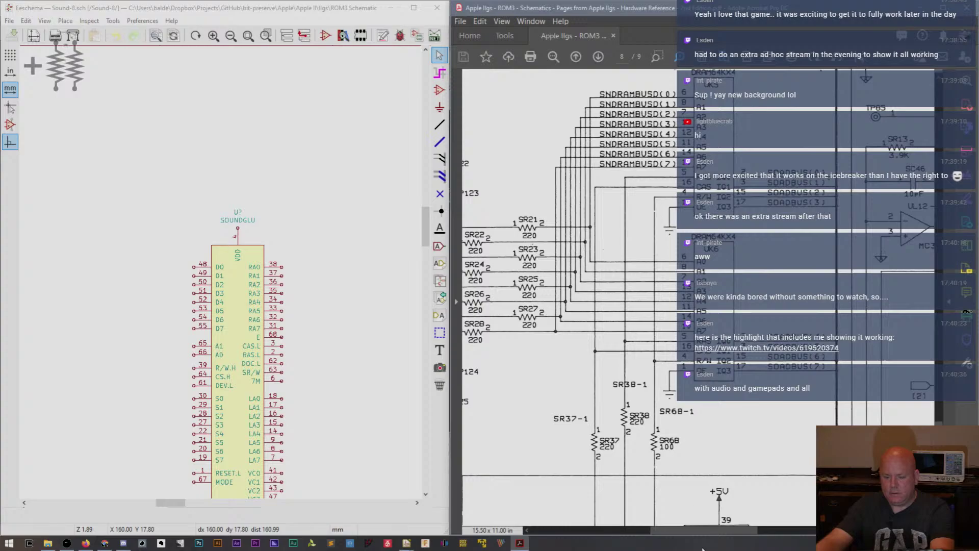
scroll(563, 400, left, 5)
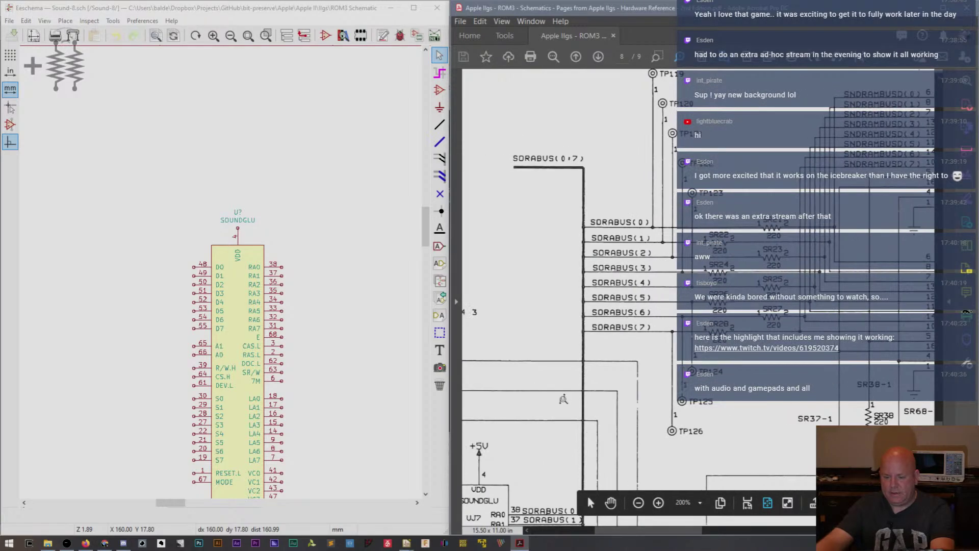
Browse the bit-preserve repository, peek into the Amstrad folder, and return to the folder list.
mouse_move(106, 544)
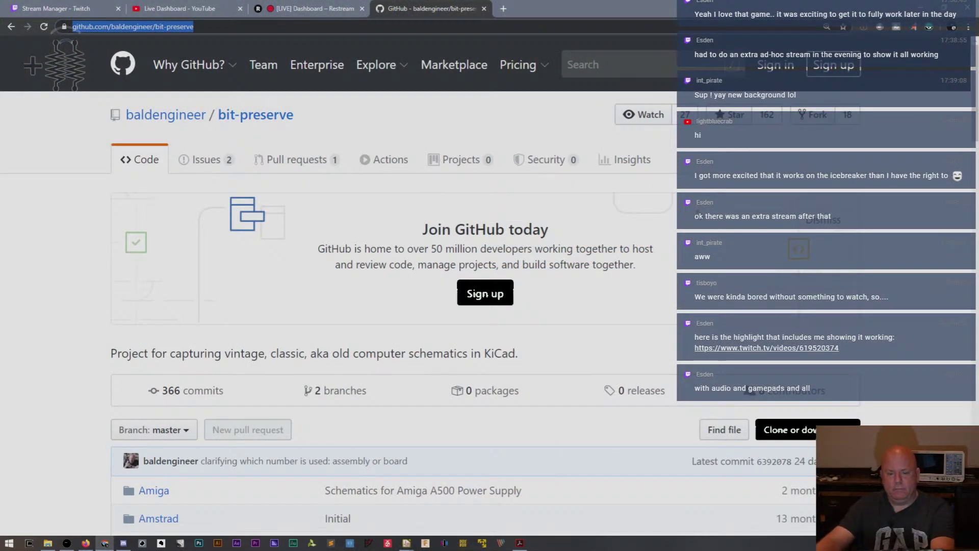
mouse_move(192, 69)
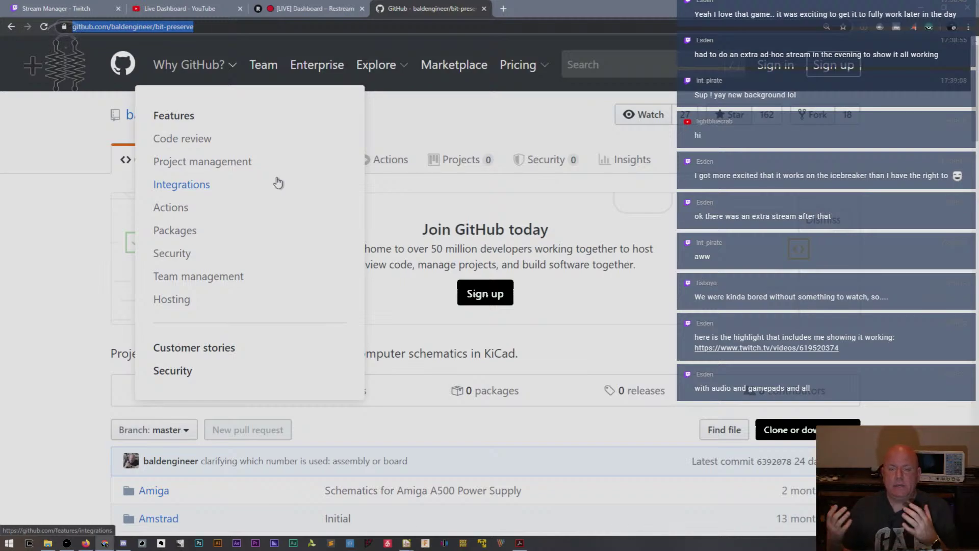
click(624, 248)
scroll(624, 248, down, 4)
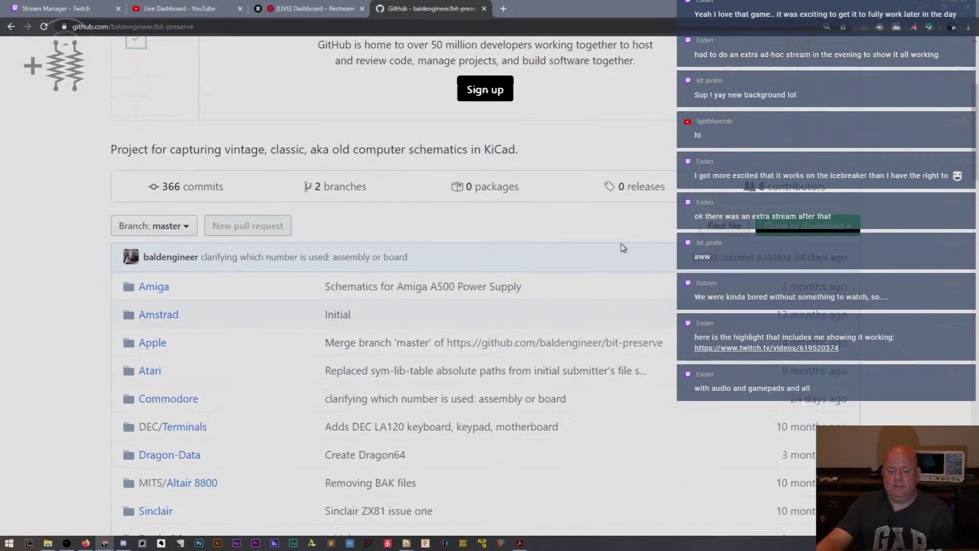
scroll(623, 248, down, 3)
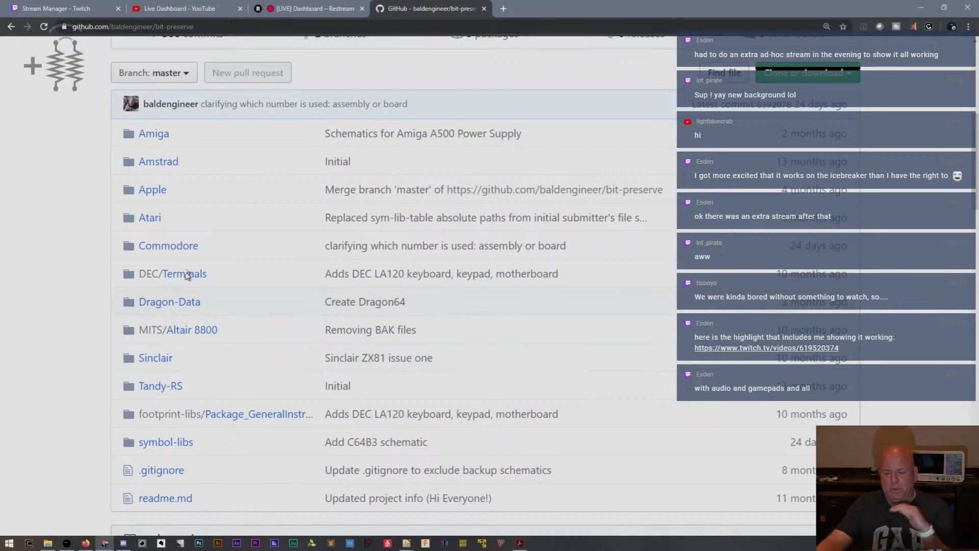
click(158, 164)
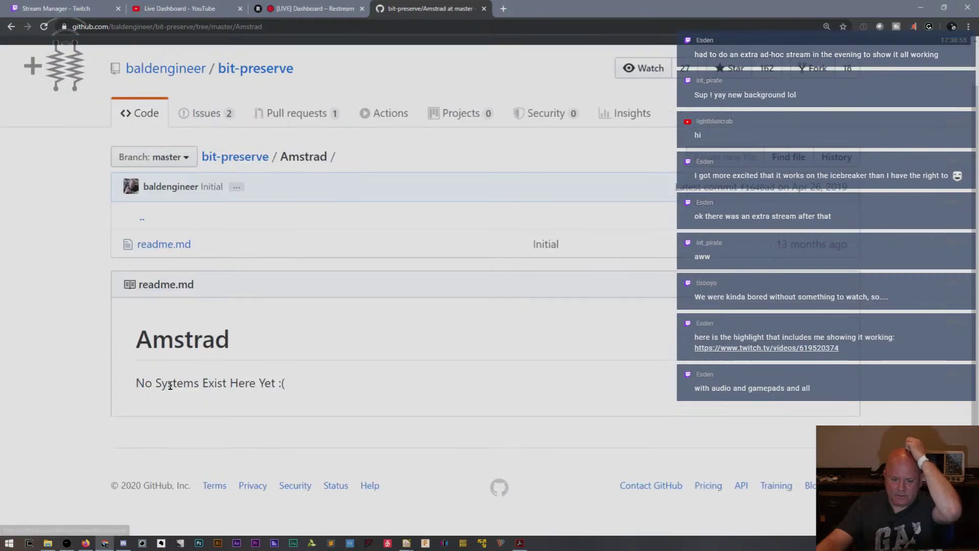
click(11, 26)
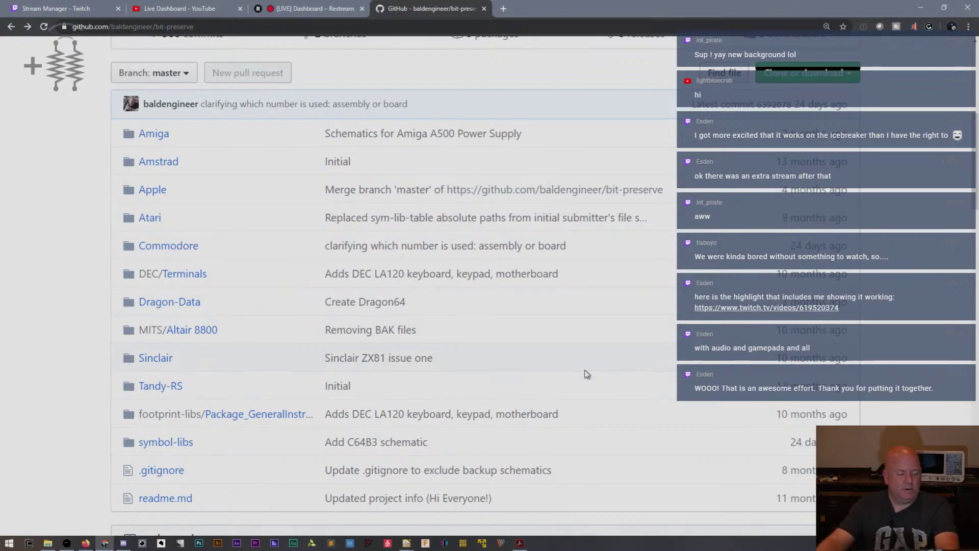
Scroll back to the top of the repository and minimize the browser.
scroll(576, 369, up, 1)
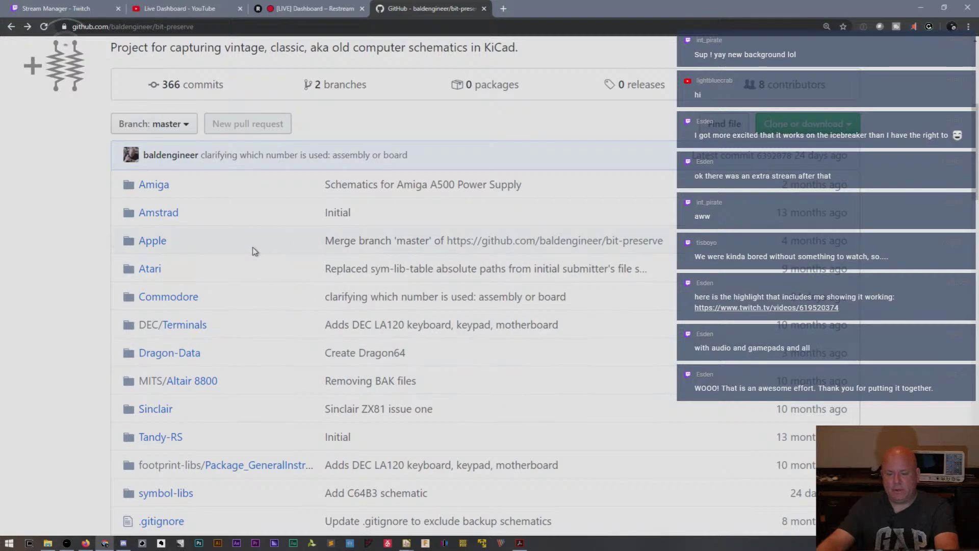
scroll(248, 246, up, 1)
scroll(249, 245, up, 2)
scroll(249, 245, down, 3)
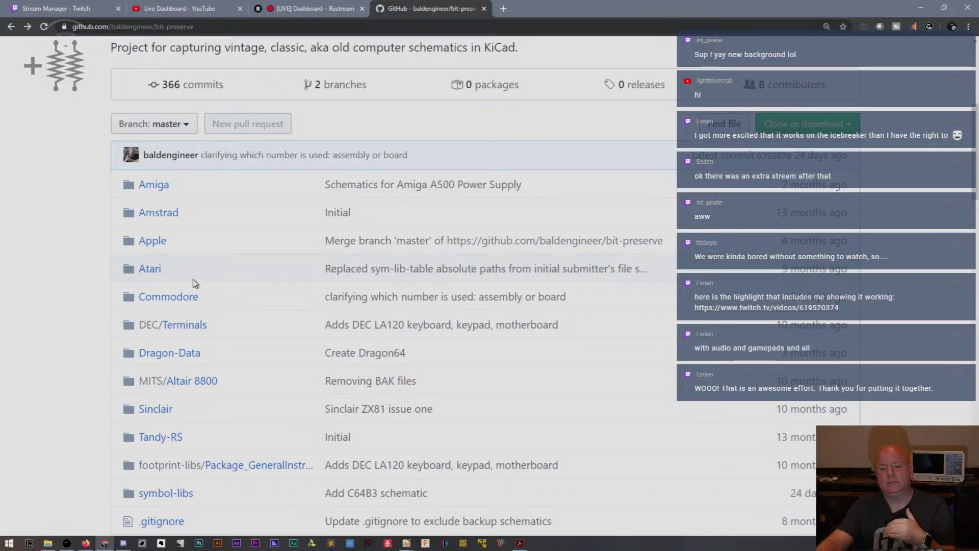
scroll(192, 281, up, 3)
scroll(193, 282, up, 2)
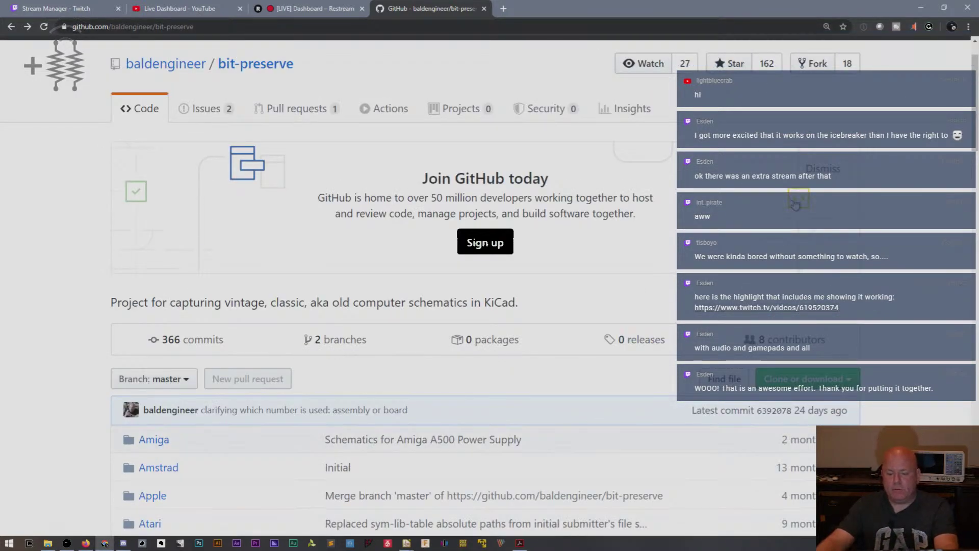
click(919, 8)
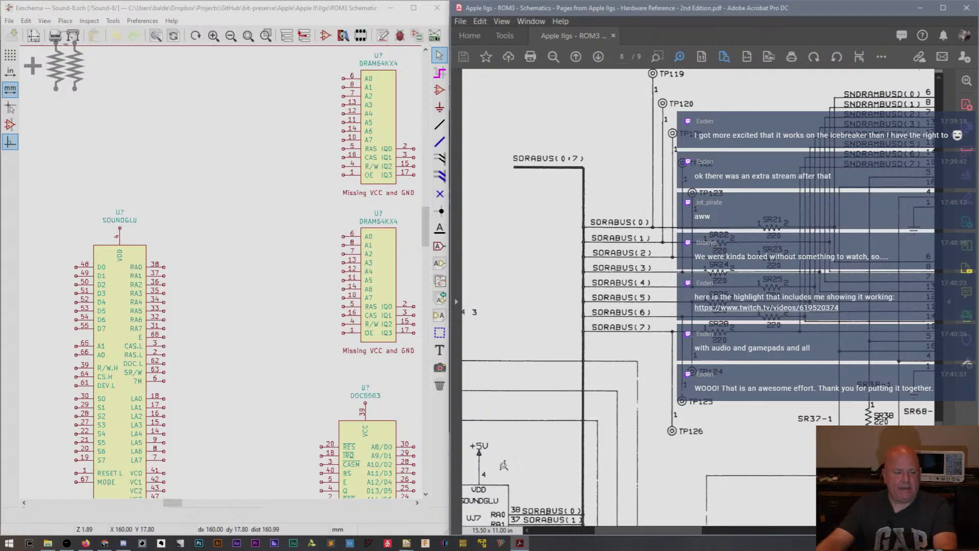
mouse_move(586, 493)
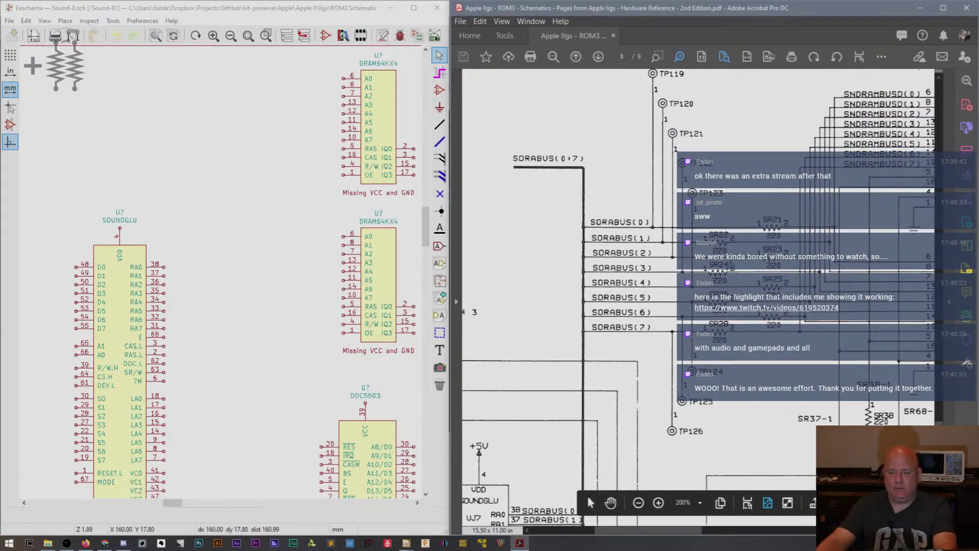
click(304, 35)
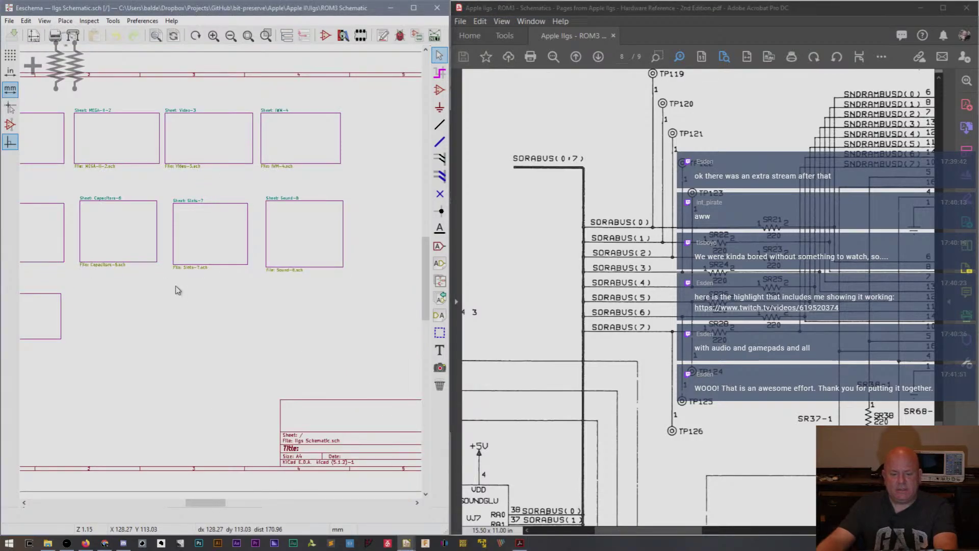
double_click(207, 243)
scroll(222, 276, up, 3)
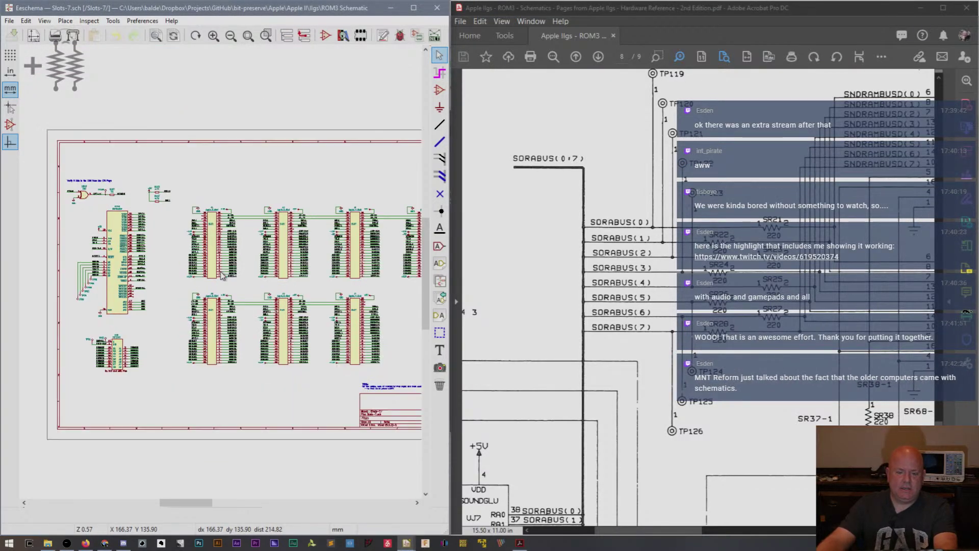
scroll(222, 276, up, 5)
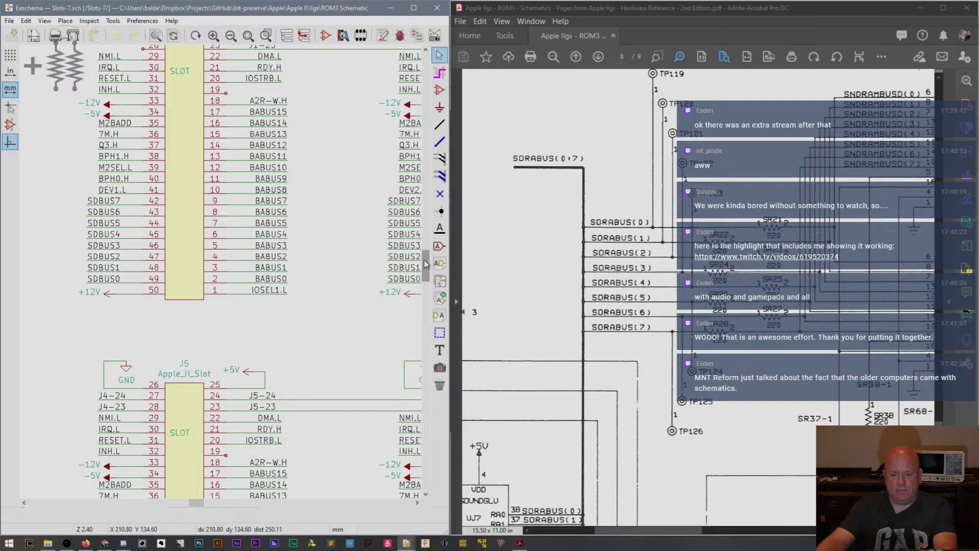
drag(426, 264, 425, 244)
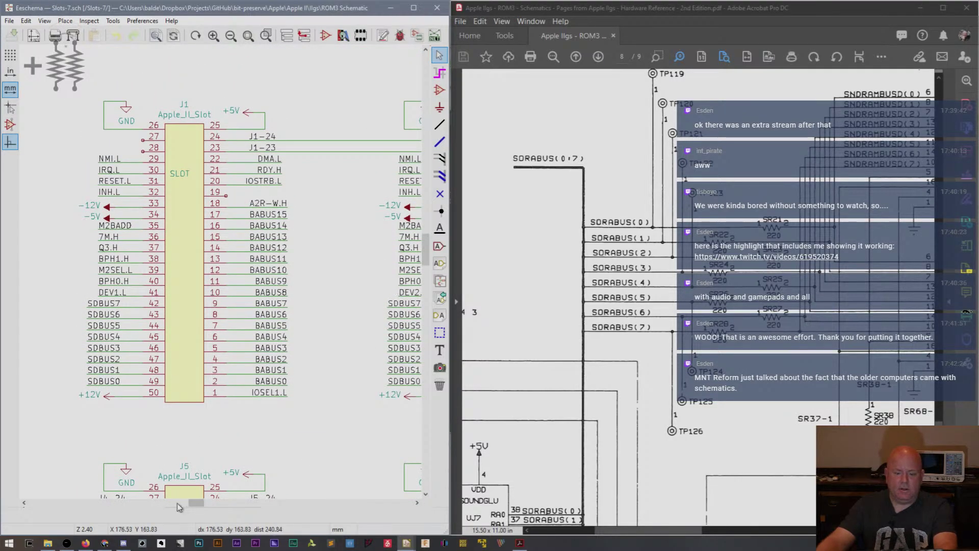
drag(203, 505, 257, 497)
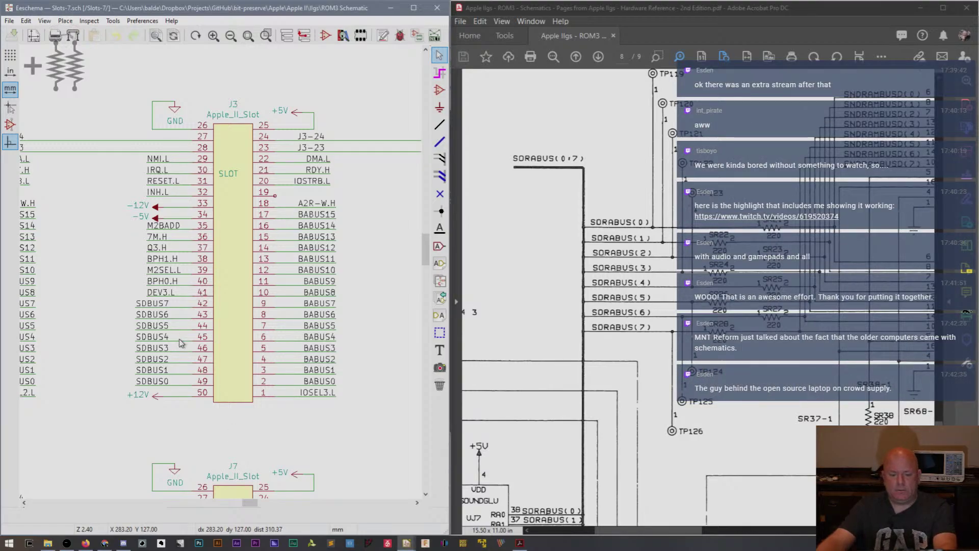
drag(425, 250, 424, 298)
drag(245, 504, 154, 509)
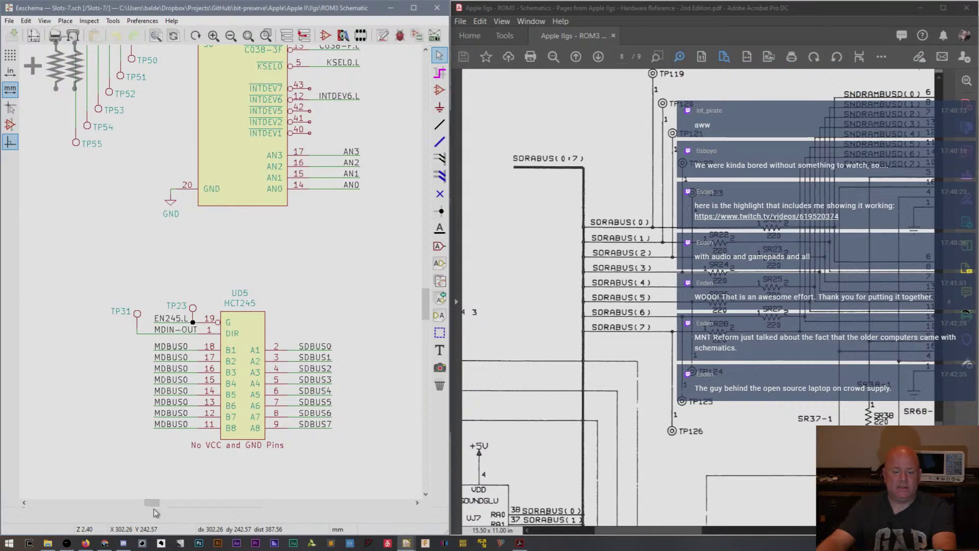
click(305, 35)
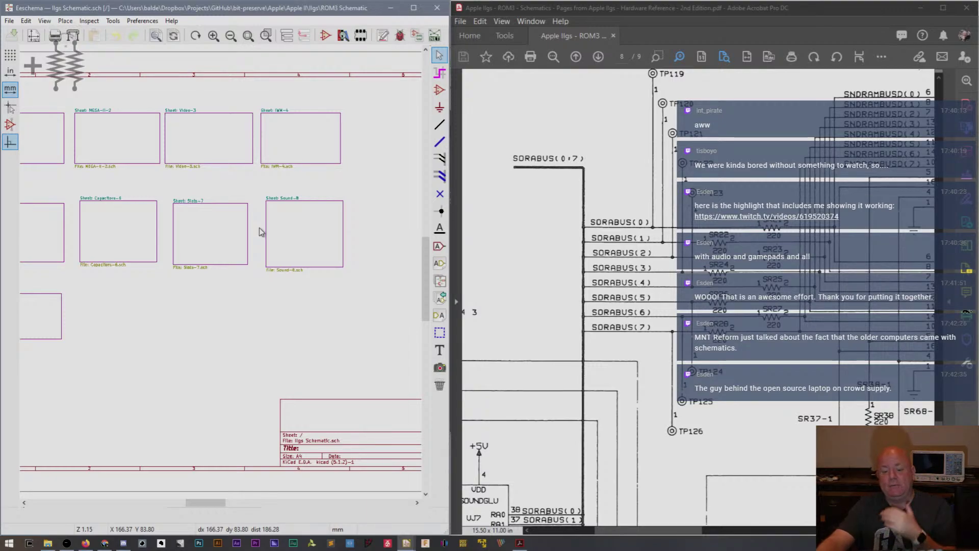
double_click(284, 234)
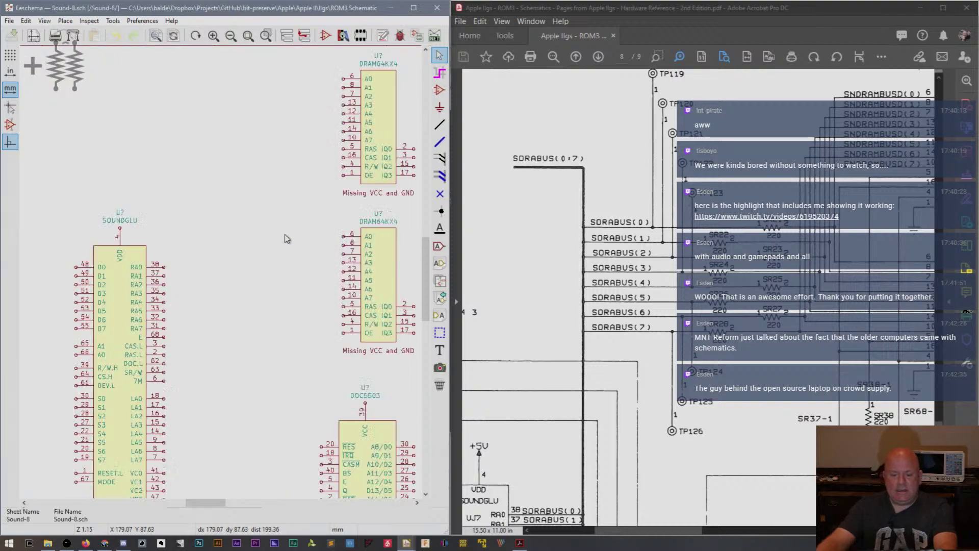
drag(420, 226, 417, 255)
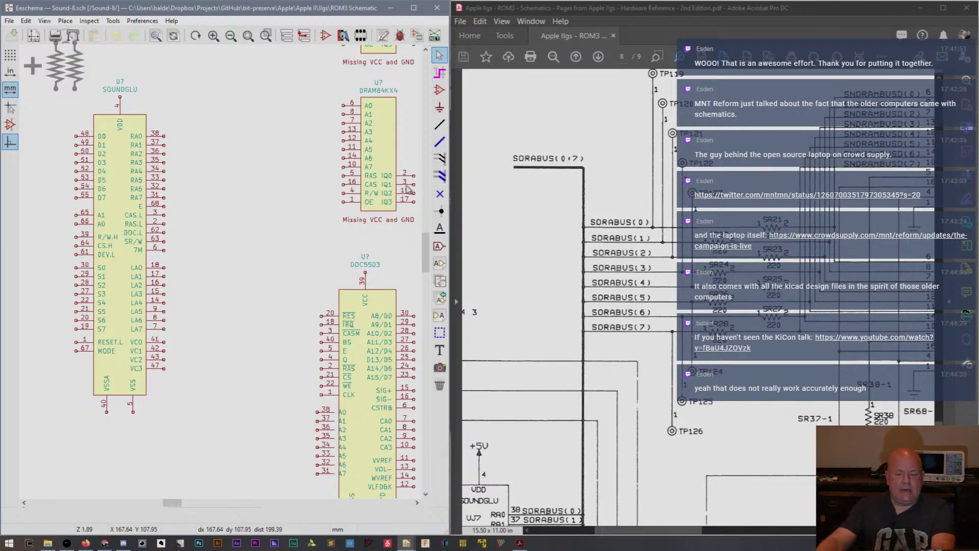
Widen Eeschema beside Acrobat, zoom onto SOUNDGLU, and show the SR35/SC31 area in the PDF.
drag(451, 164, 618, 170)
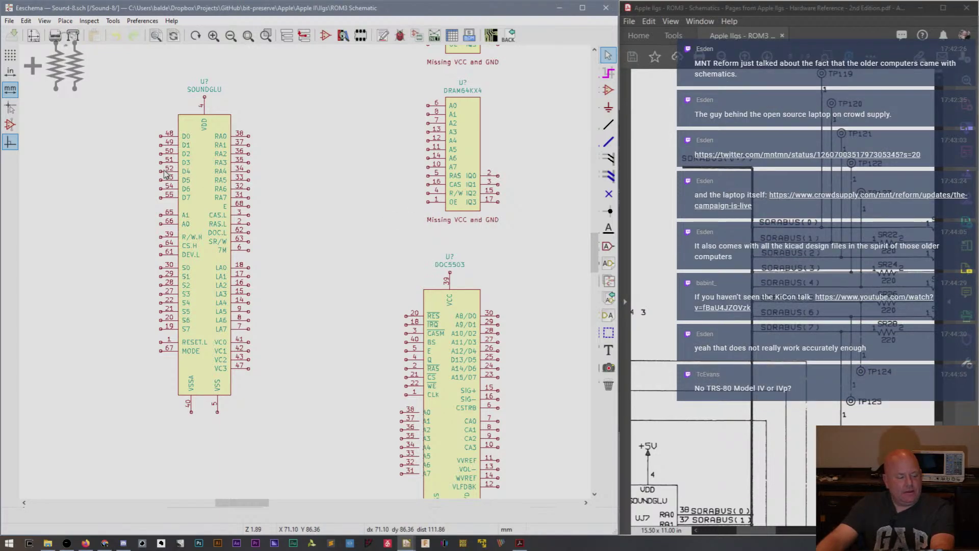
scroll(166, 174, up, 1)
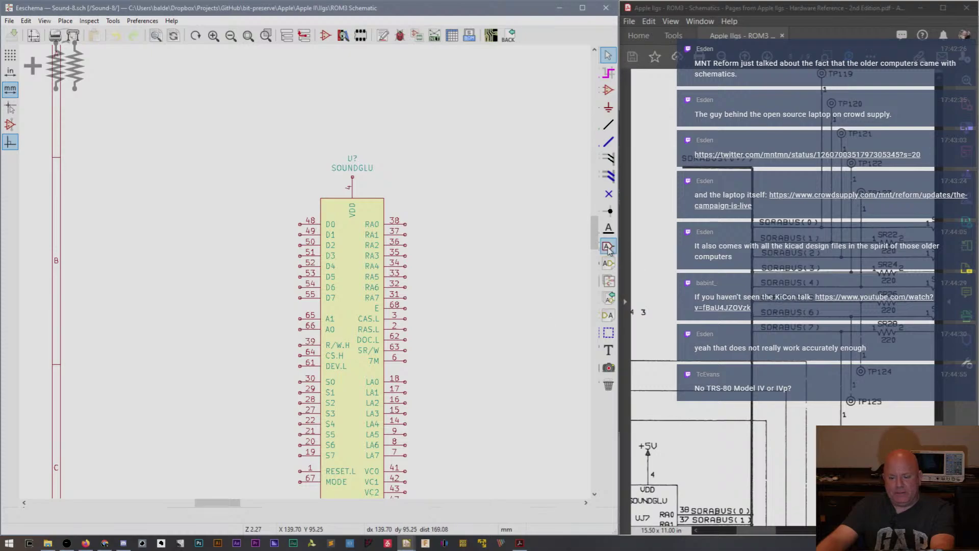
scroll(595, 239, down, 3)
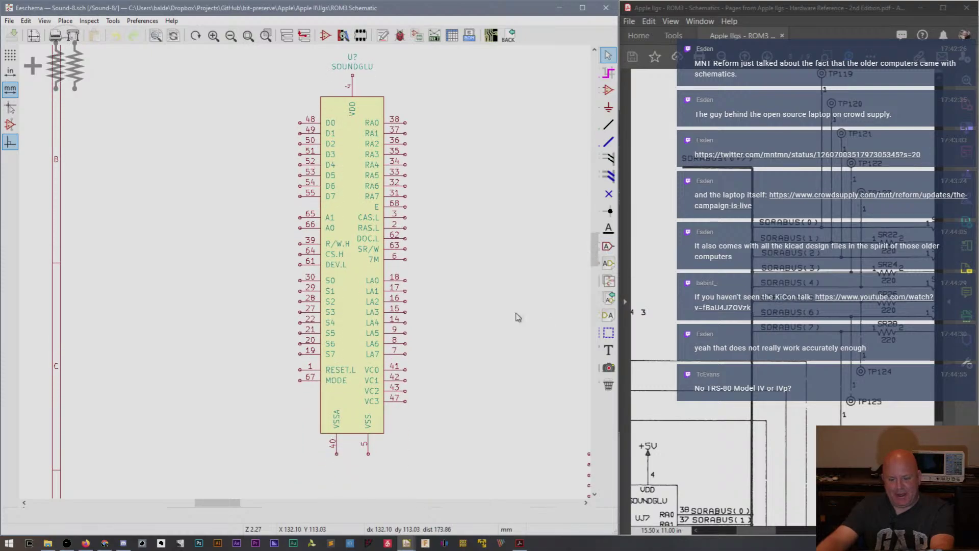
drag(219, 504, 234, 505)
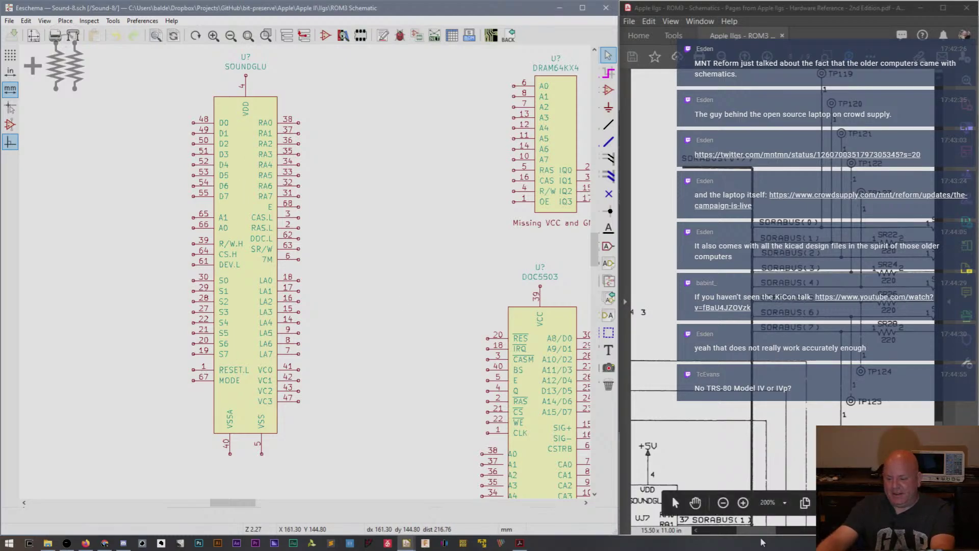
drag(758, 533, 732, 536)
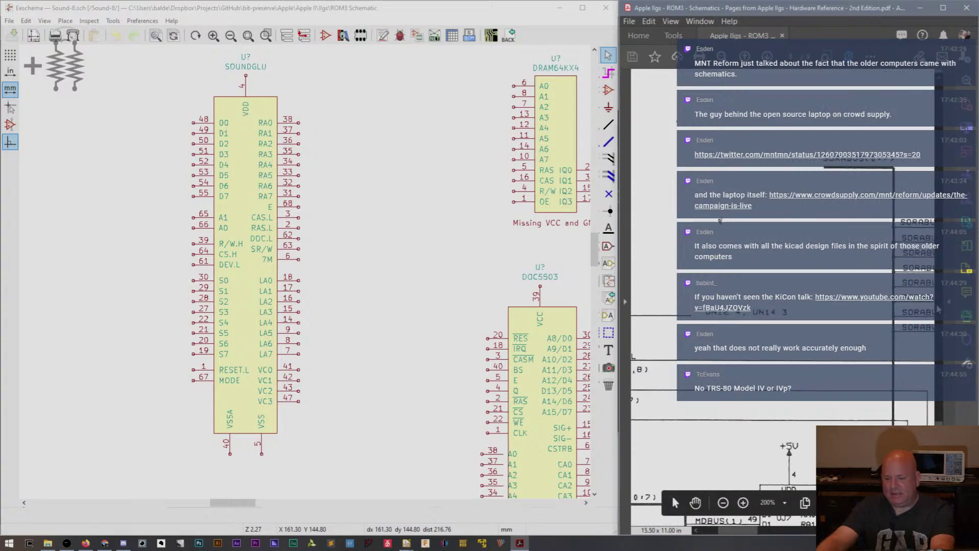
scroll(724, 286, down, 10)
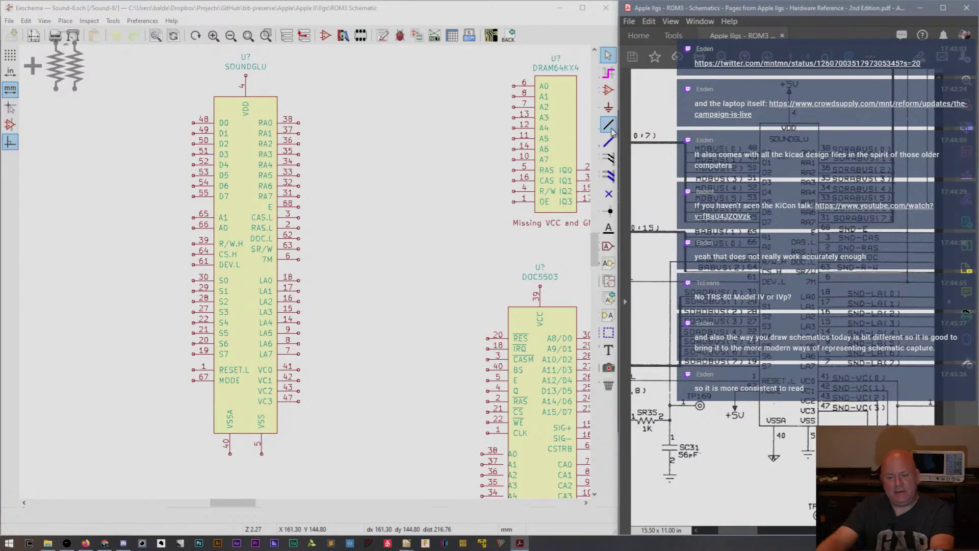
Wire SOUNDGLU pin 38 (RA0) out and label it SORABUS0.
click(609, 124)
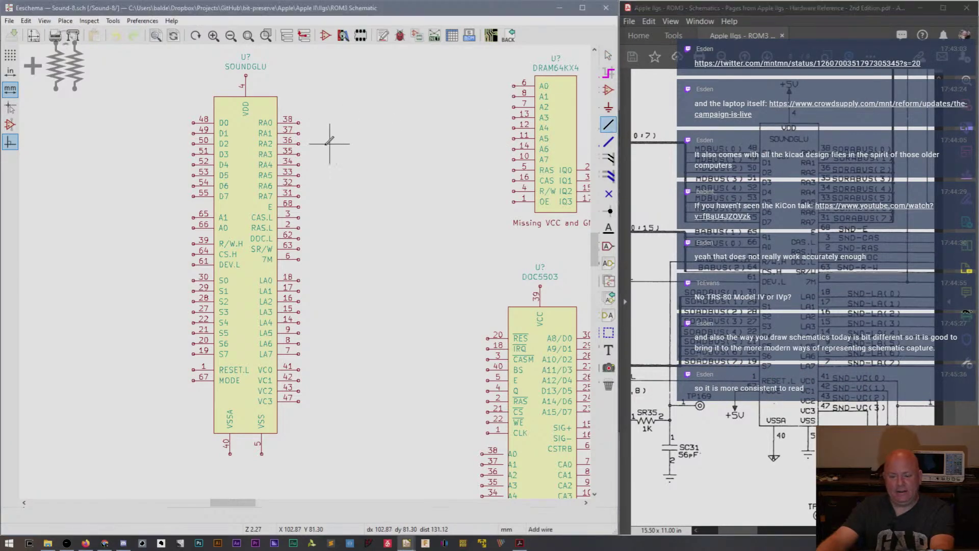
click(298, 123)
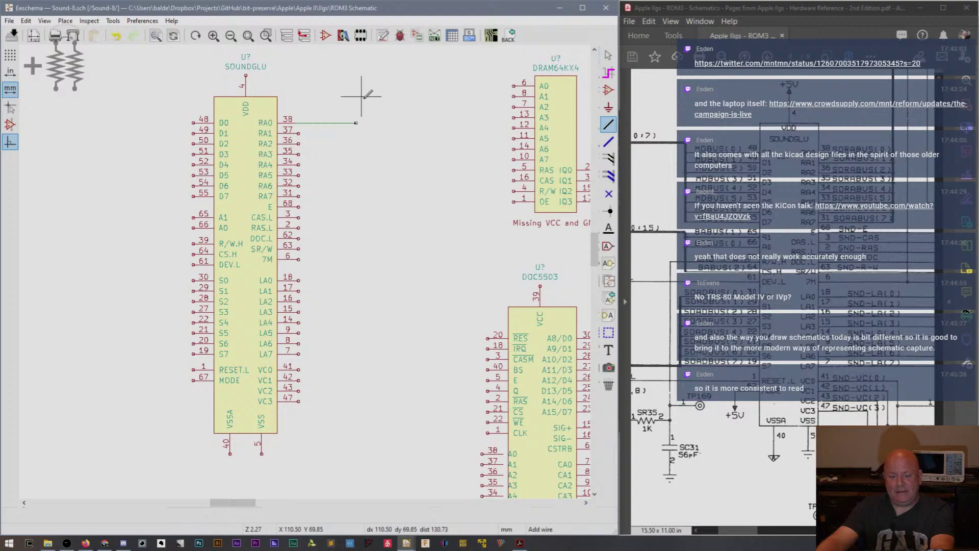
double_click(356, 122)
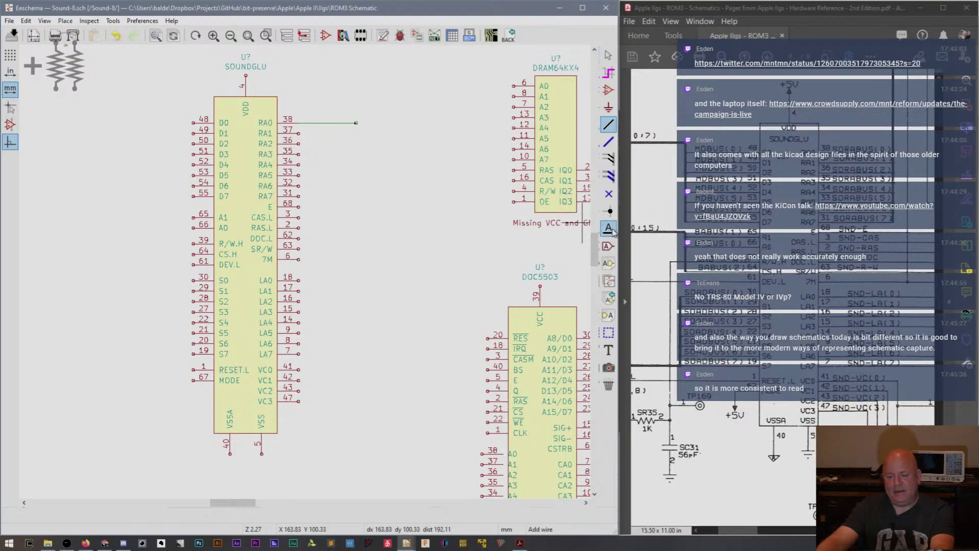
click(609, 228)
click(361, 117)
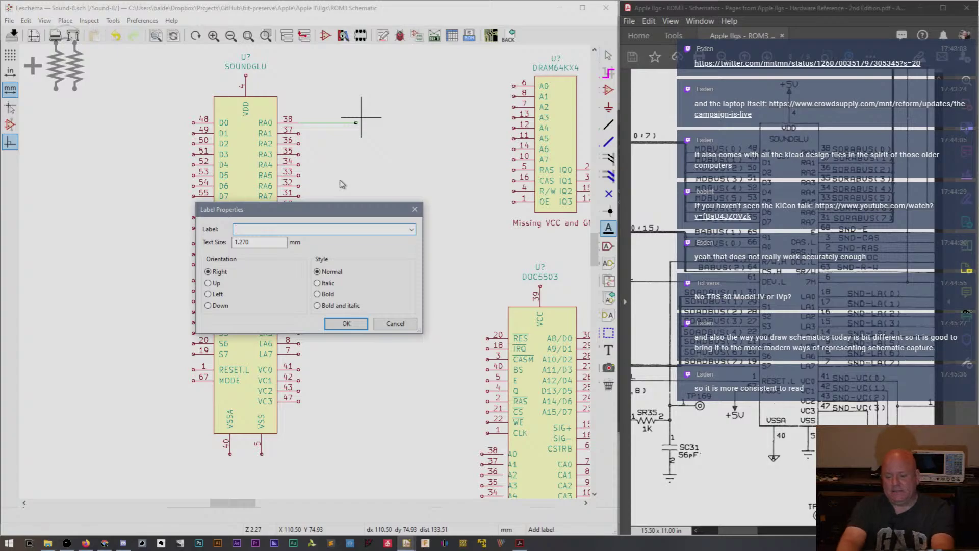
text(SDRABUS)
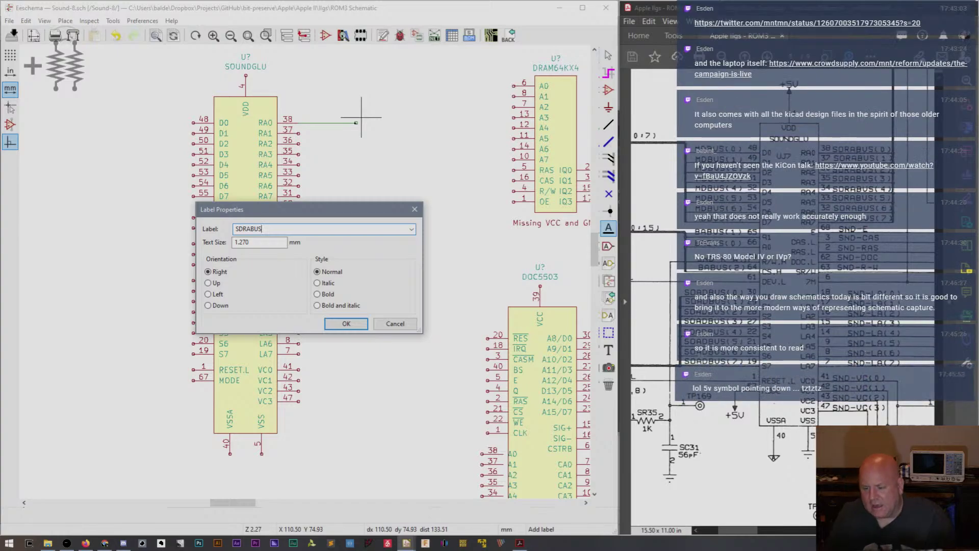
key(BackSpace)
key(BackSpace)
key(BackSpace)
key(BackSpace)
key(BackSpace)
key(BackSpace)
text(ORABUS0)
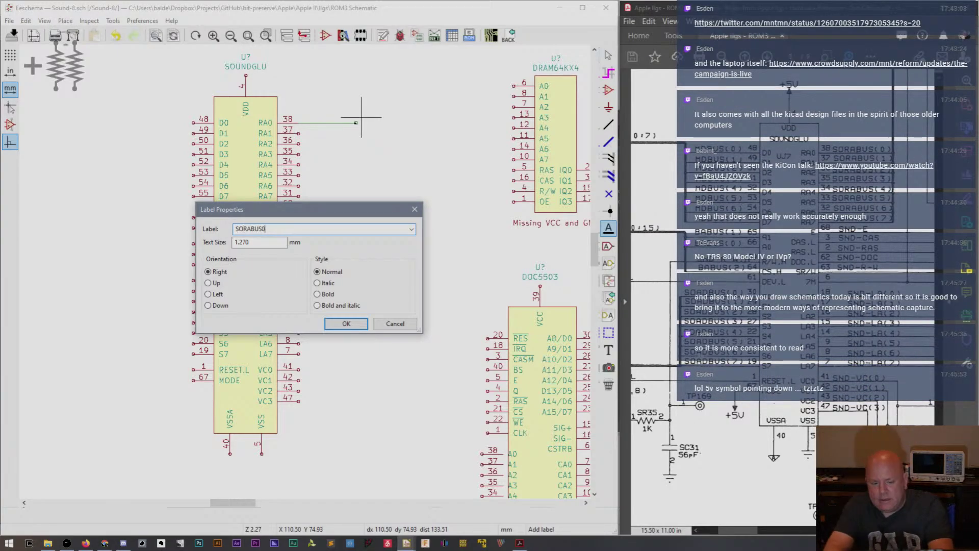
key(Return)
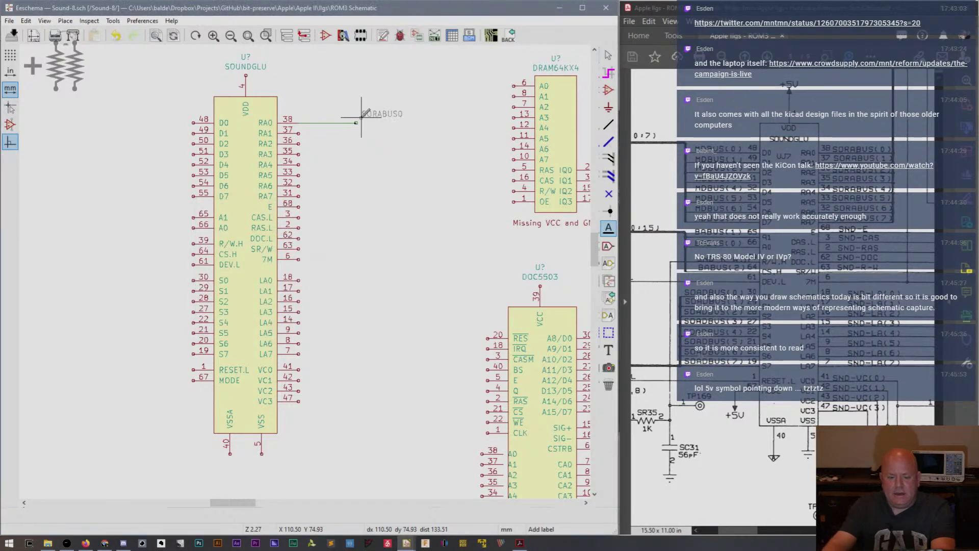
click(356, 123)
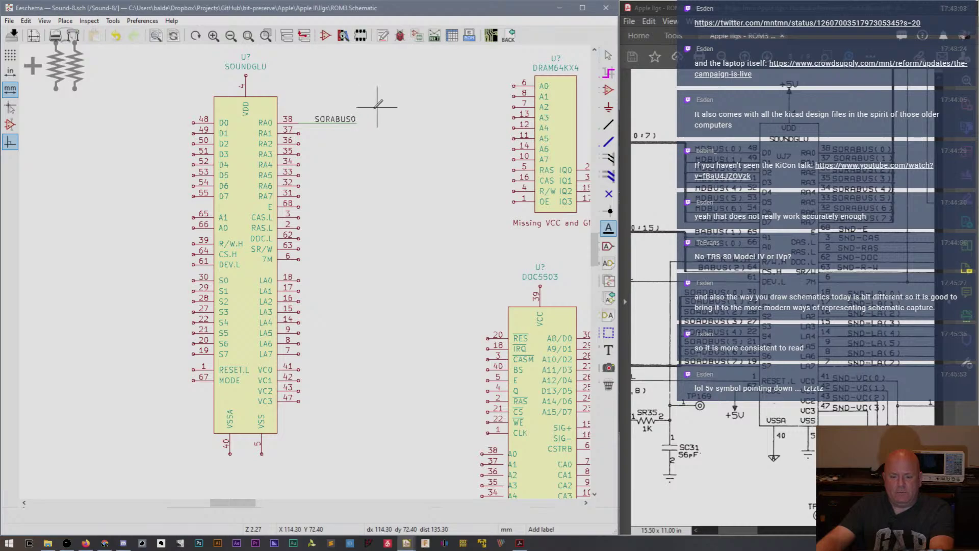
key(Escape)
Copy the SORABUS0 label and wire onto pins RA1 through RA7.
drag(373, 110, 335, 131)
key(ctrl+c)
key(ctrl+v)
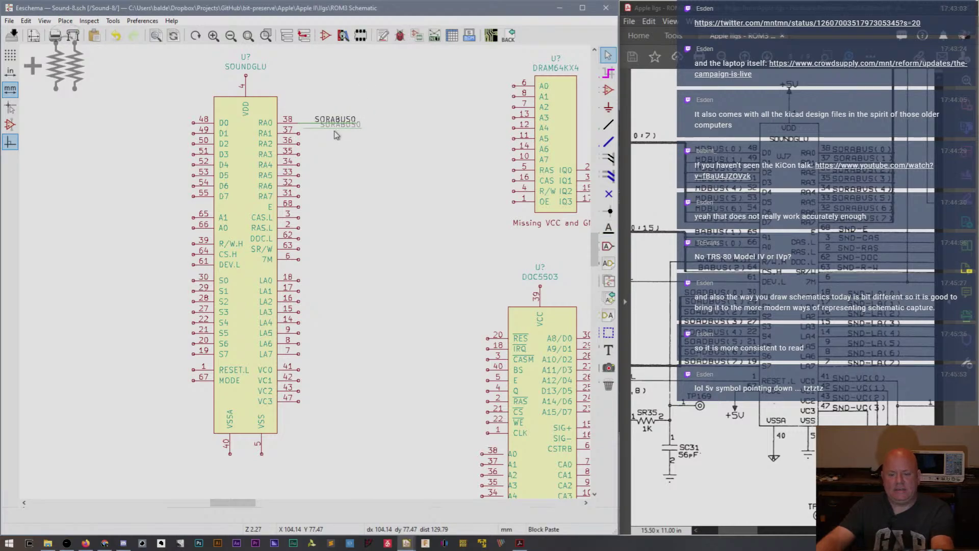
click(333, 135)
key(ctrl+v)
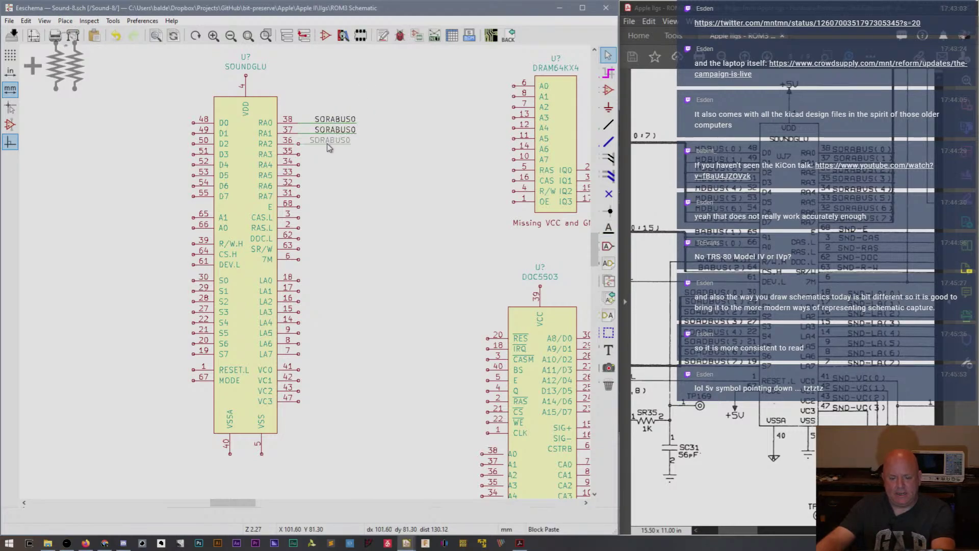
click(327, 146)
key(ctrl+v)
click(330, 156)
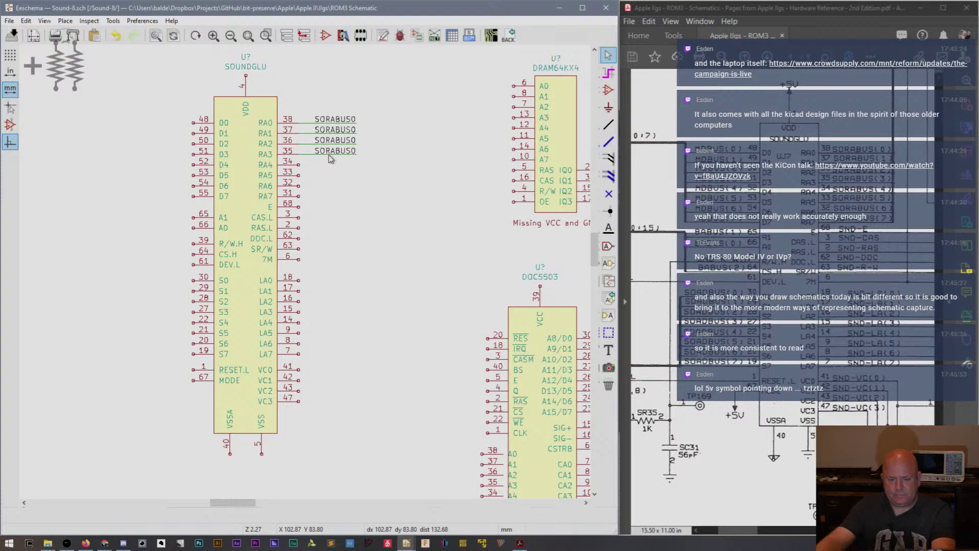
key(ctrl+v)
click(330, 167)
key(ctrl+v)
click(330, 177)
key(ctrl+v)
click(332, 187)
key(ctrl+v)
click(331, 198)
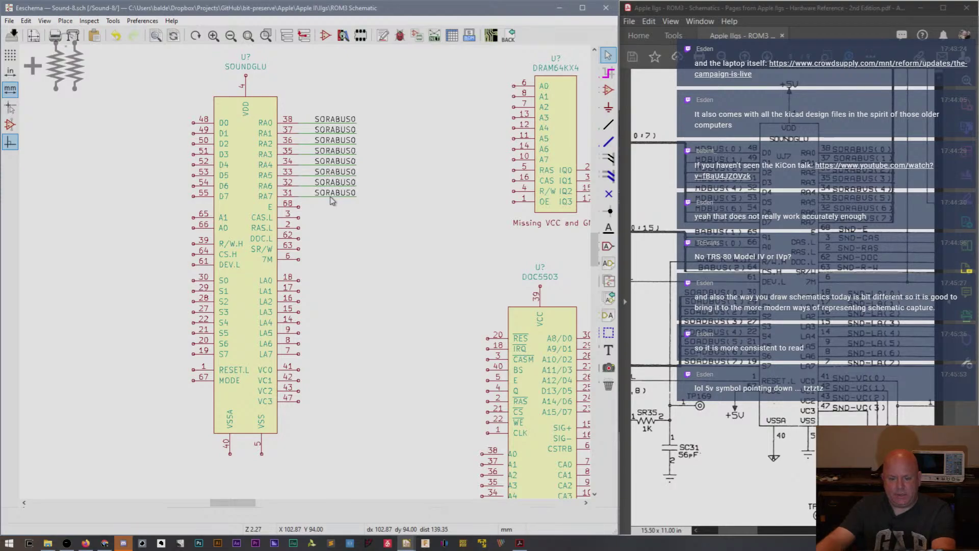
Rename the RA1 label to SORABUS1.
double_click(342, 132)
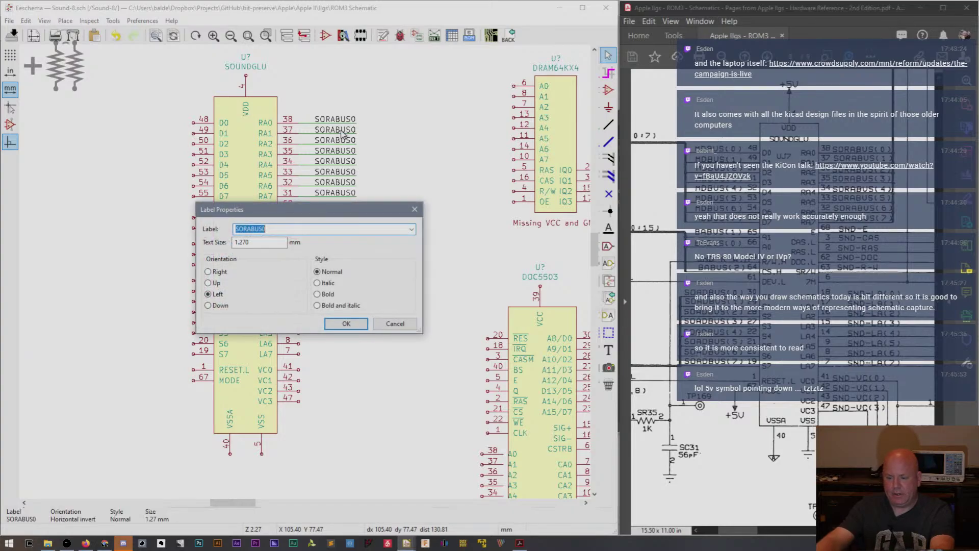
text(SORABUS1)
key(Return)
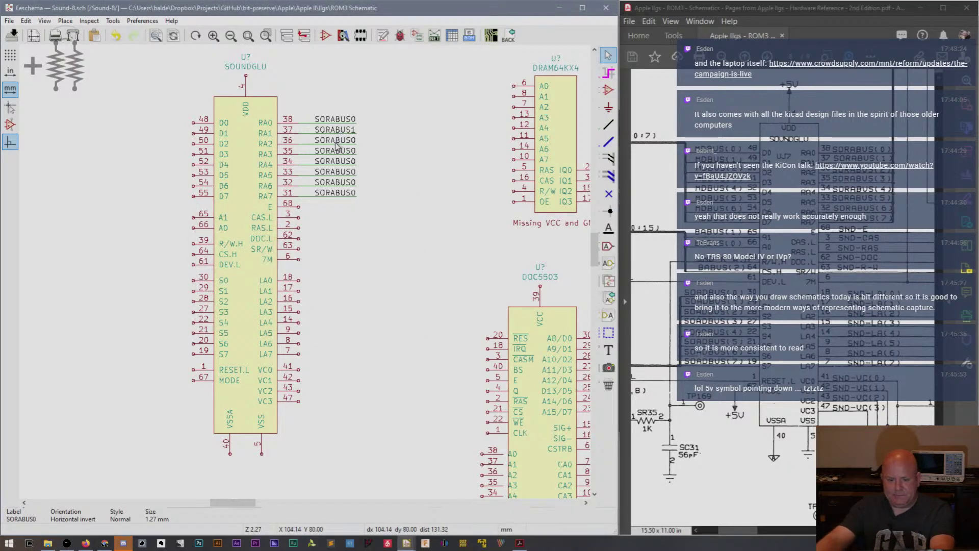
Rename the RA2 label to SORABUS2, picking it from the overlapping items.
click(336, 146)
key(Escape)
click(337, 146)
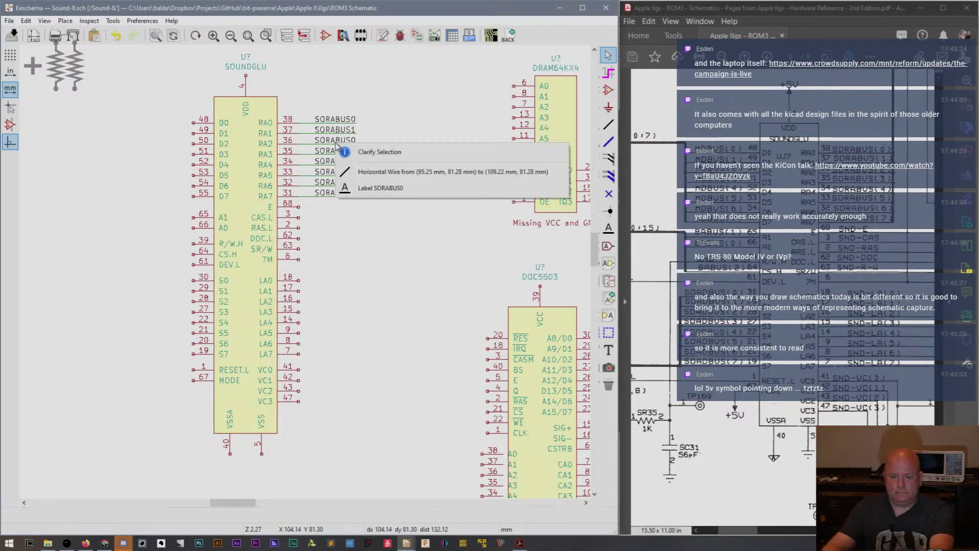
key(Escape)
click(336, 146)
key(Escape)
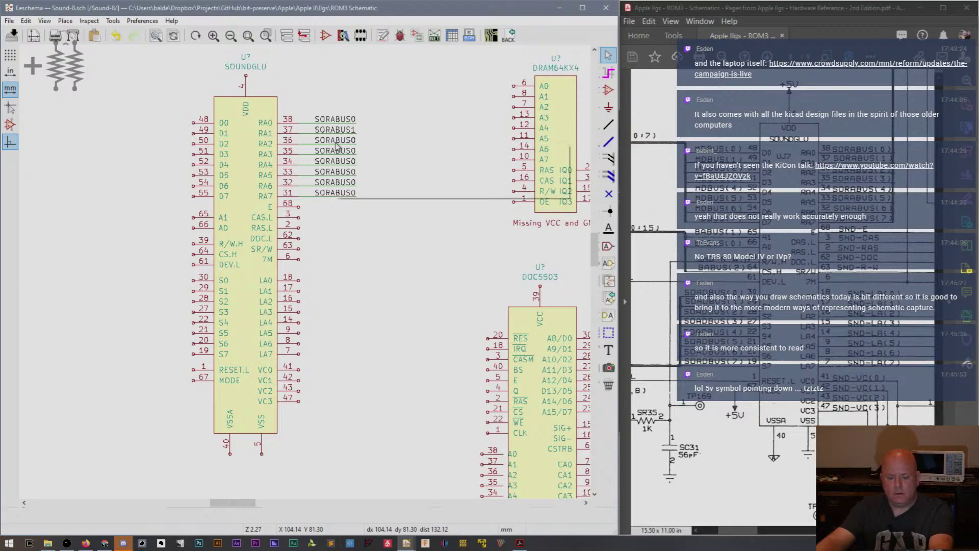
double_click(336, 146)
key(Down)
key(Down)
key(Return)
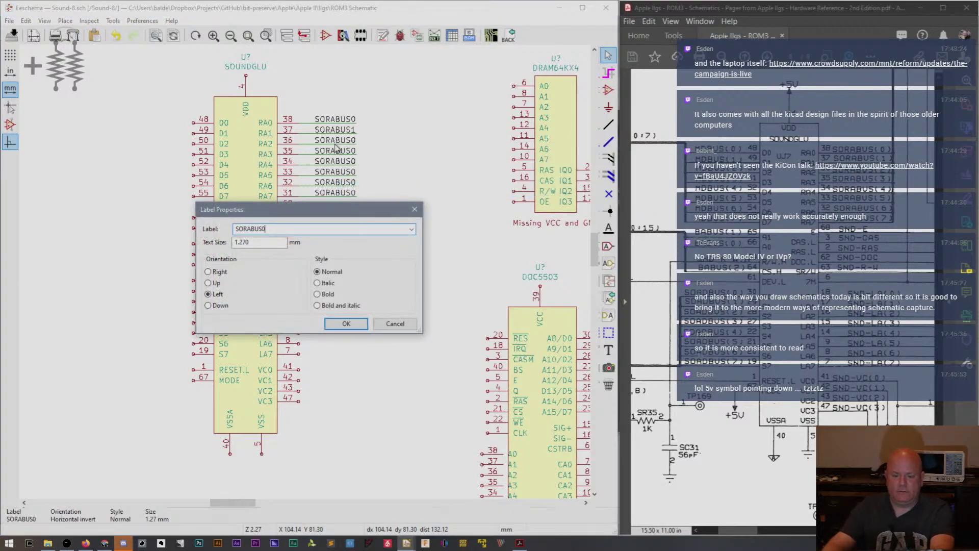
key(BackSpace)
text(2)
key(Return)
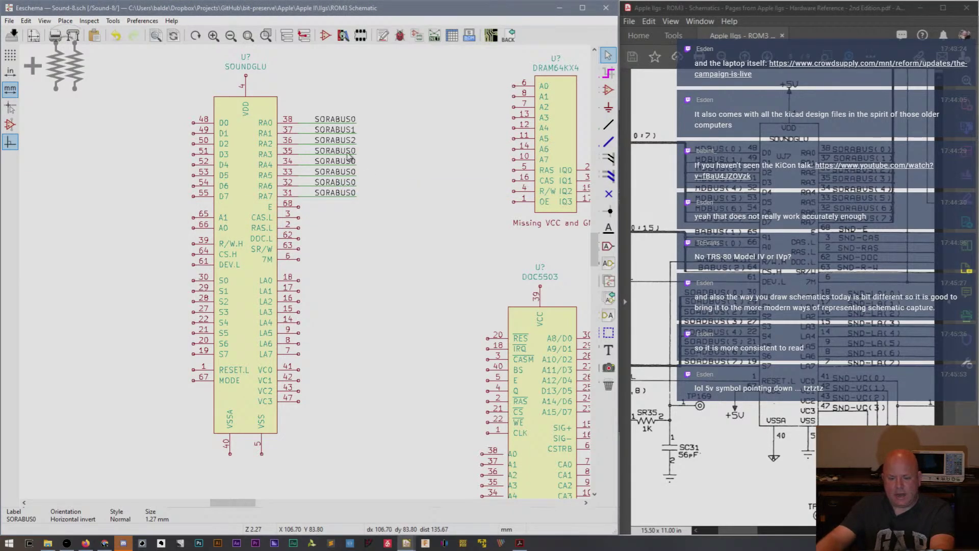
Start editing the RA3 label's name, cursor at its end.
double_click(348, 156)
key(Down)
key(Down)
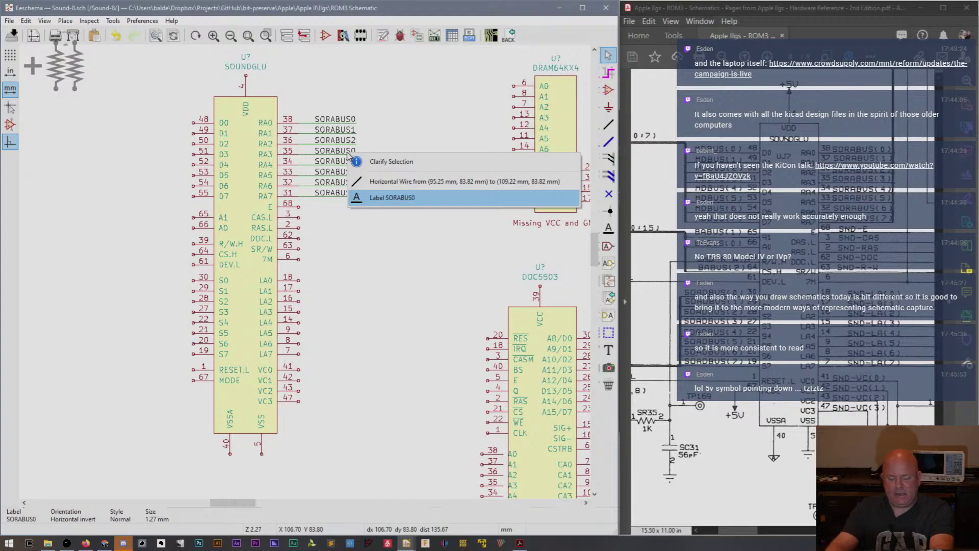
key(Return)
key(End)
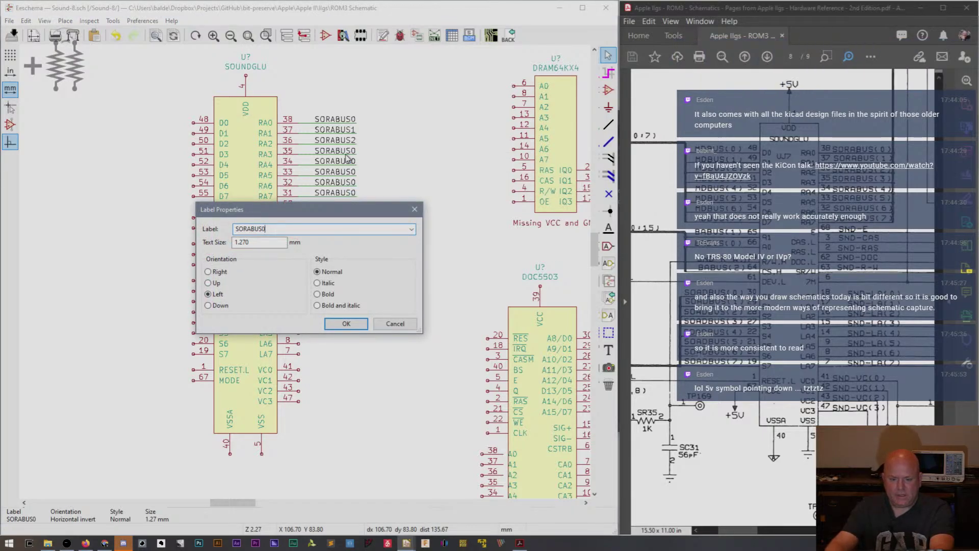
Renumber the RA3, RA4 and RA5 labels to SORABUS3, SORABUS4 and SORABUS5.
text(3)
key(Return)
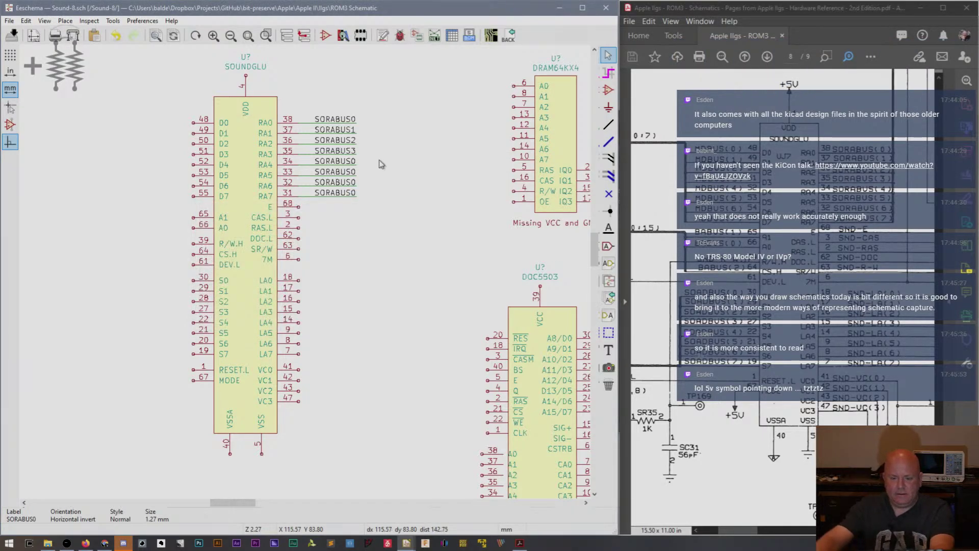
double_click(352, 163)
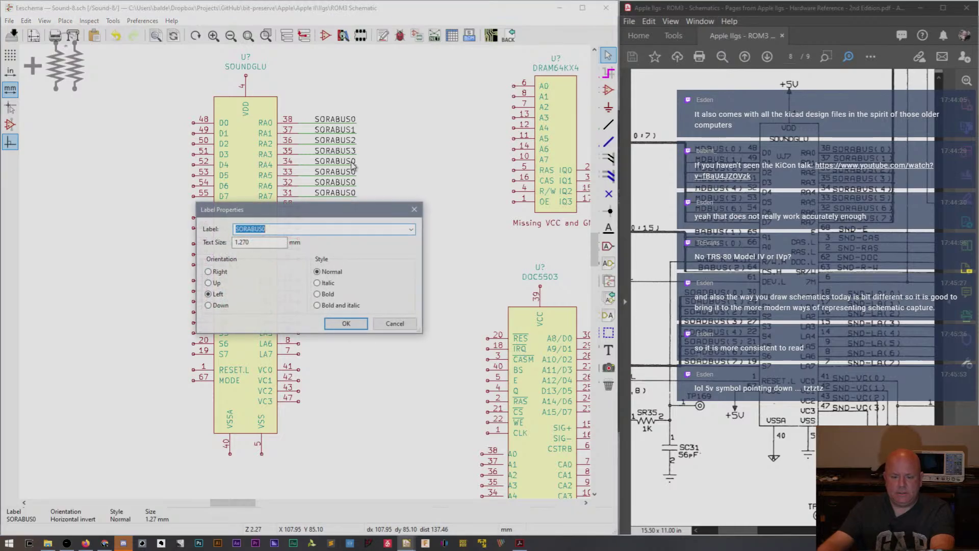
key(End)
key(BackSpace)
text(4)
key(Return)
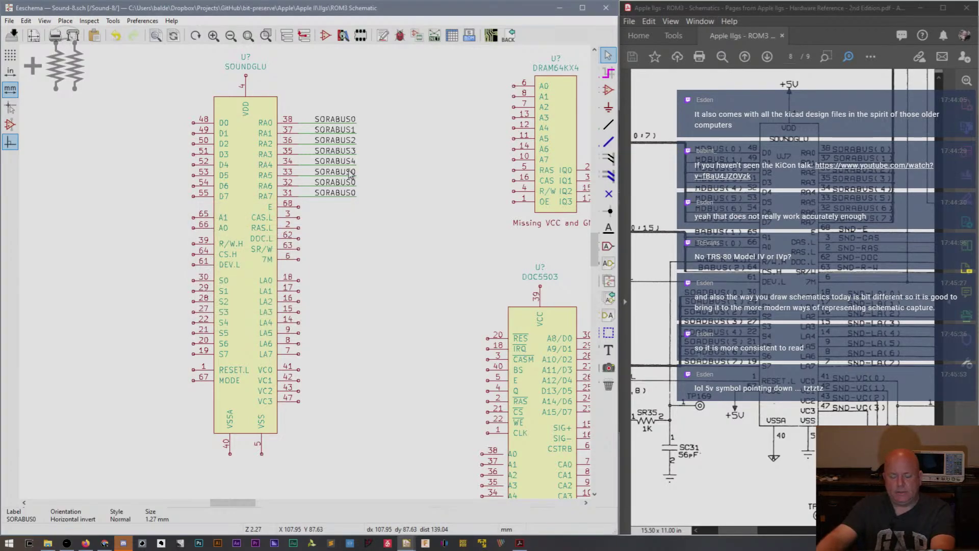
double_click(351, 175)
key(End)
key(BackSpace)
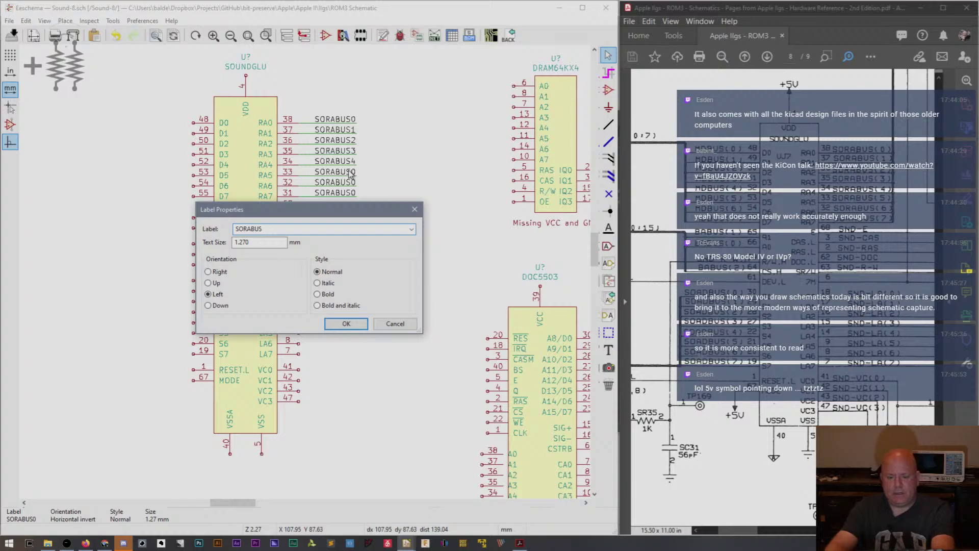
text(5)
key(Return)
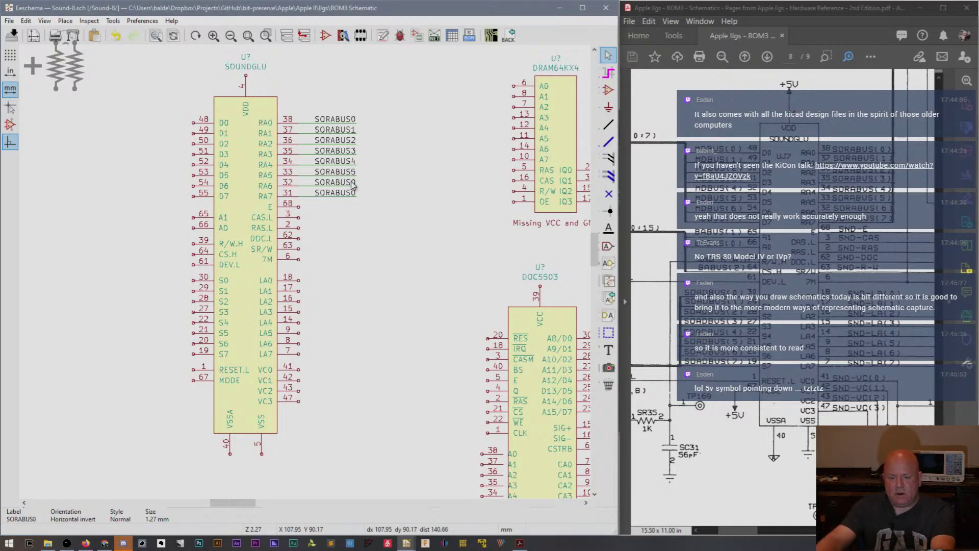
Renumber the RA6 and RA7 labels to SORABUS6 and SORABUS7.
double_click(352, 183)
key(End)
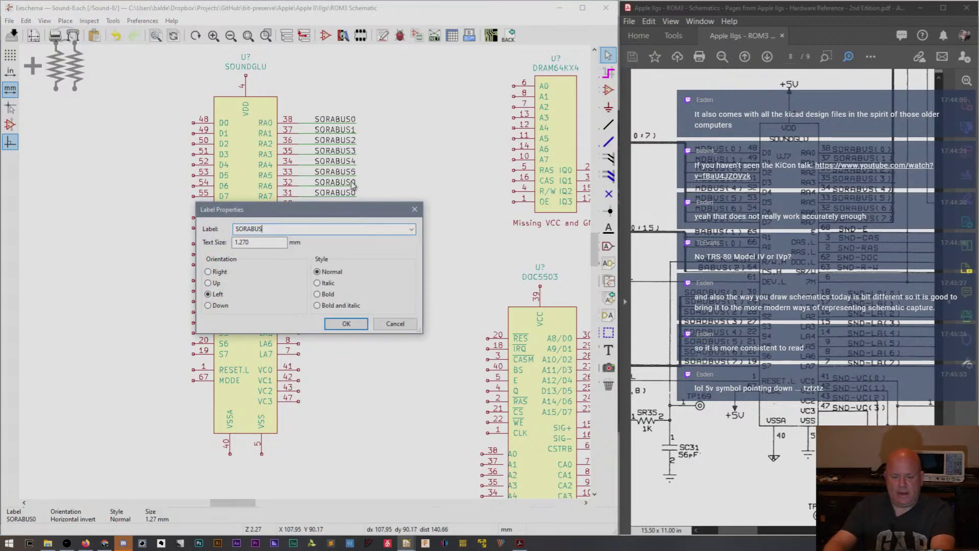
text(6)
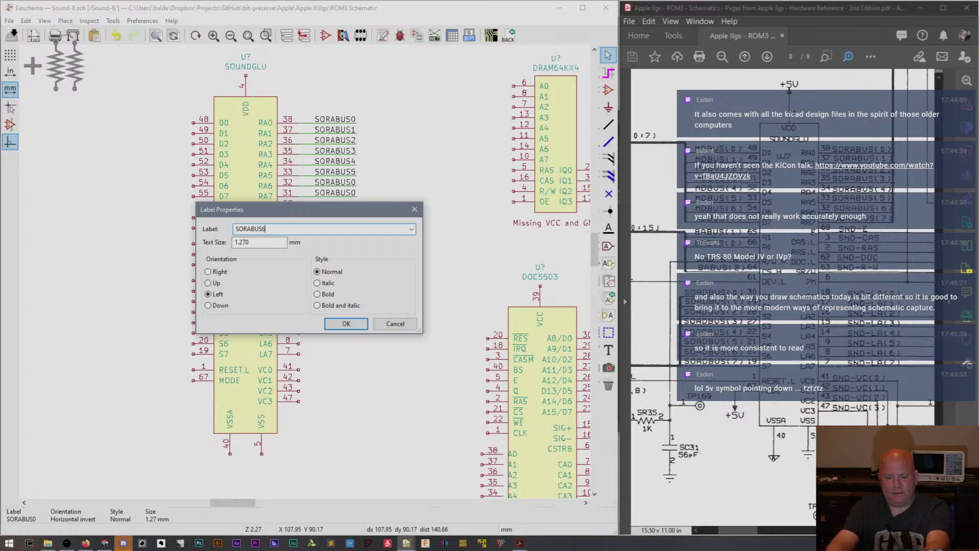
key(Return)
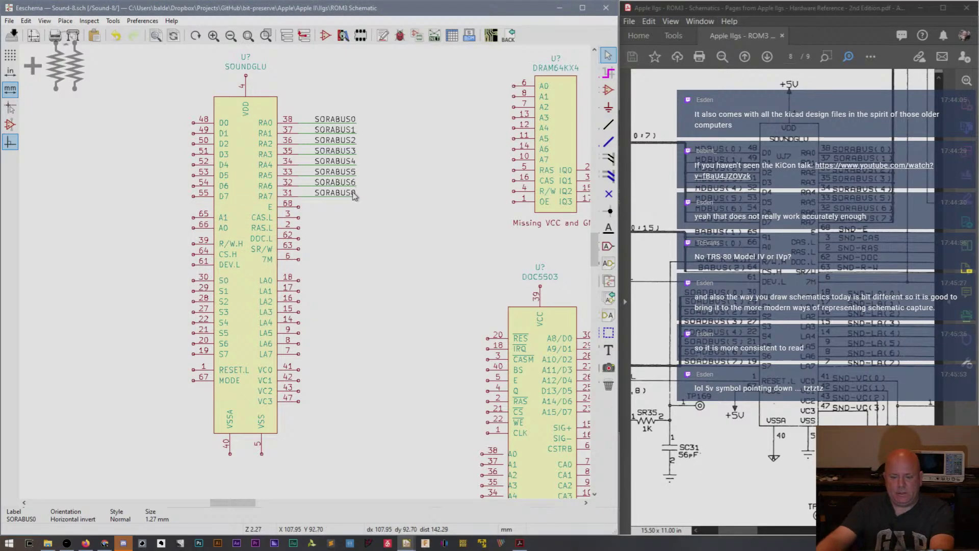
double_click(354, 194)
key(End)
text(7)
key(Return)
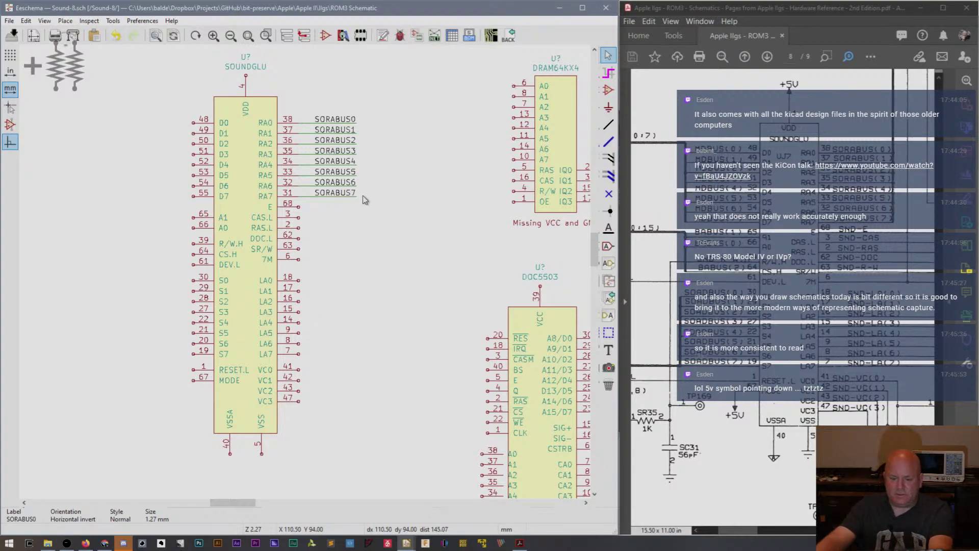
Wire SOUNDGLU pin 18 (LA0) out and label it SND-LA0.
click(609, 124)
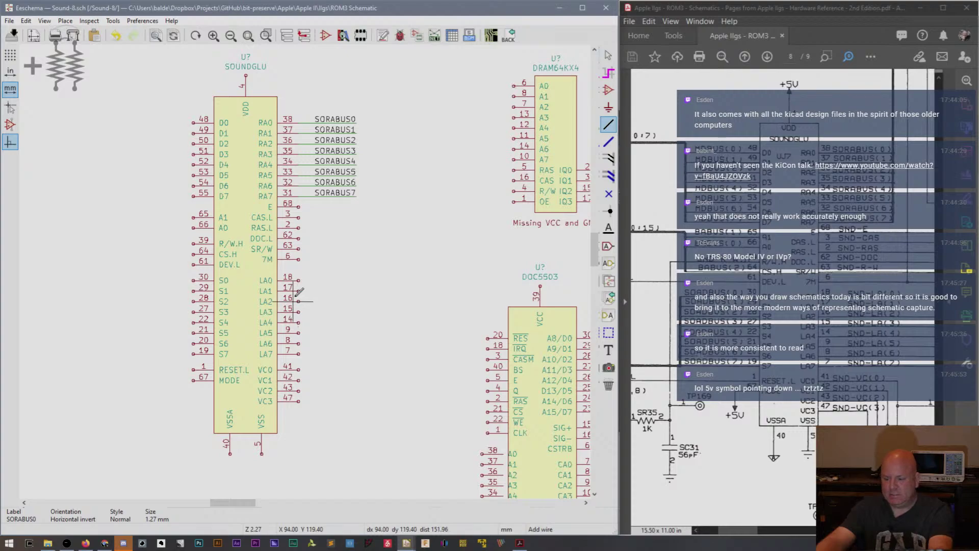
click(299, 280)
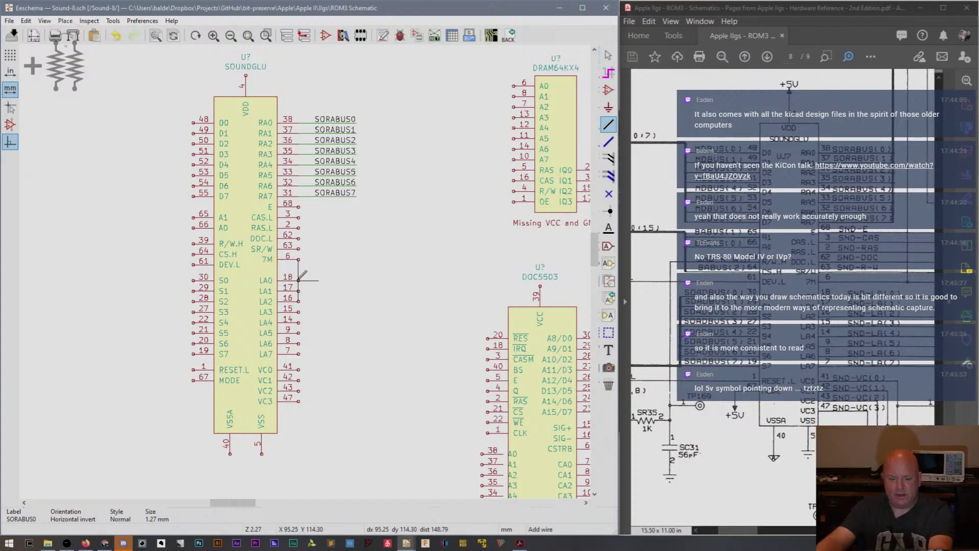
double_click(356, 280)
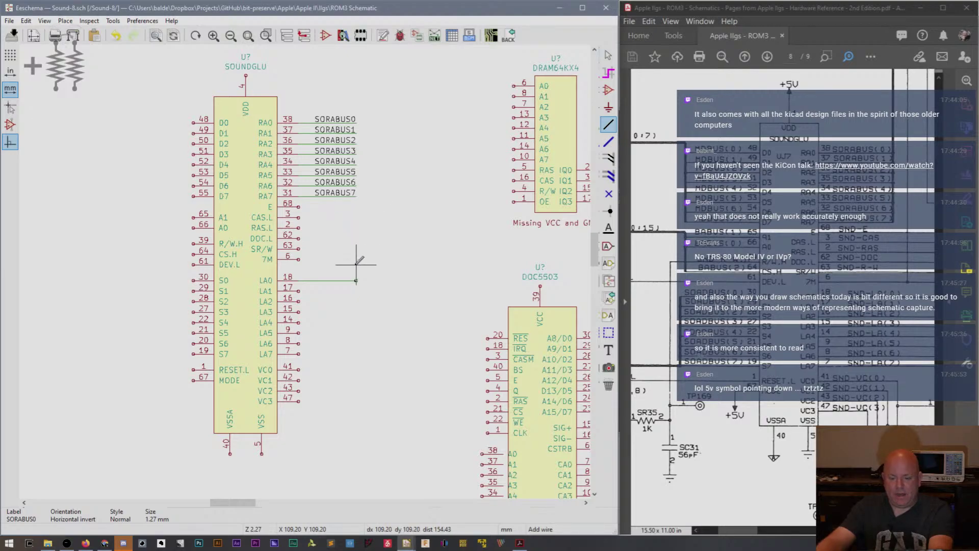
key(c)
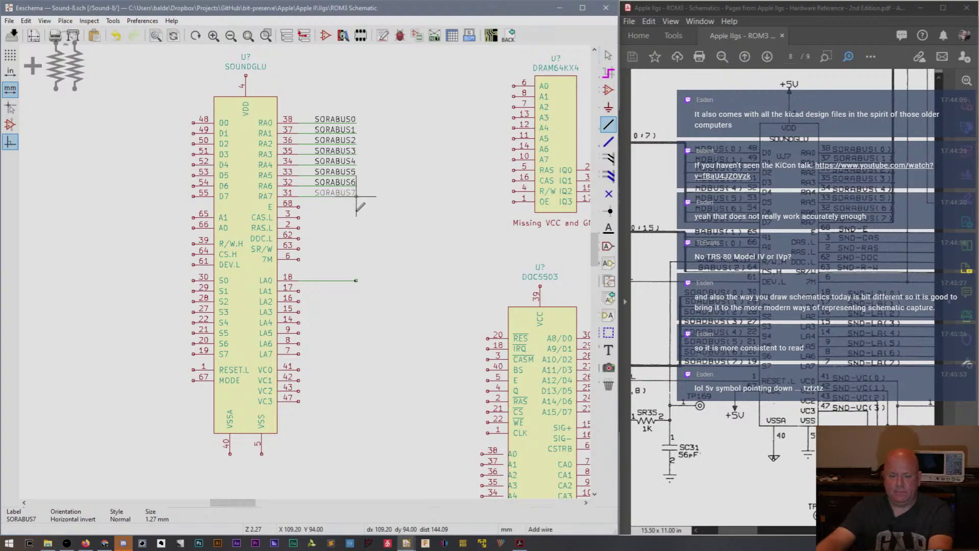
click(356, 280)
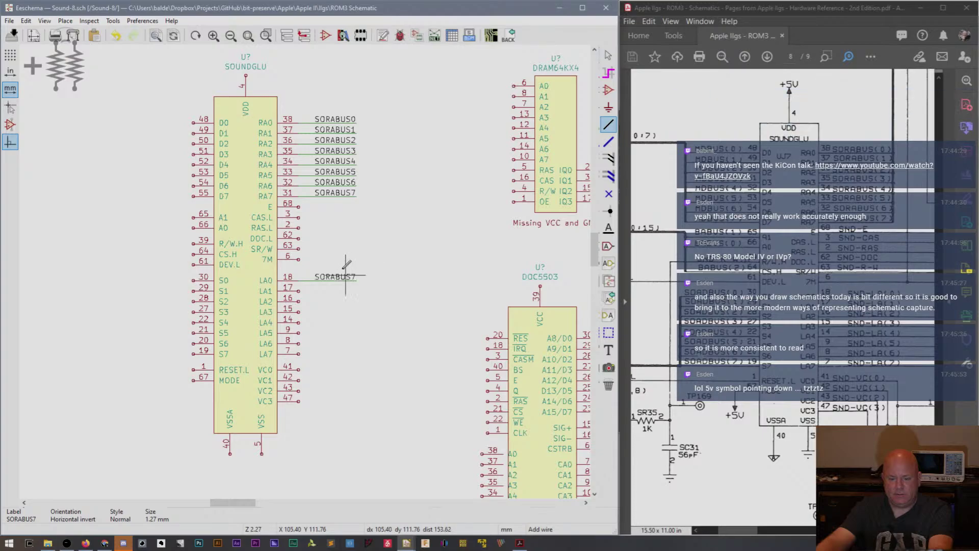
key(e)
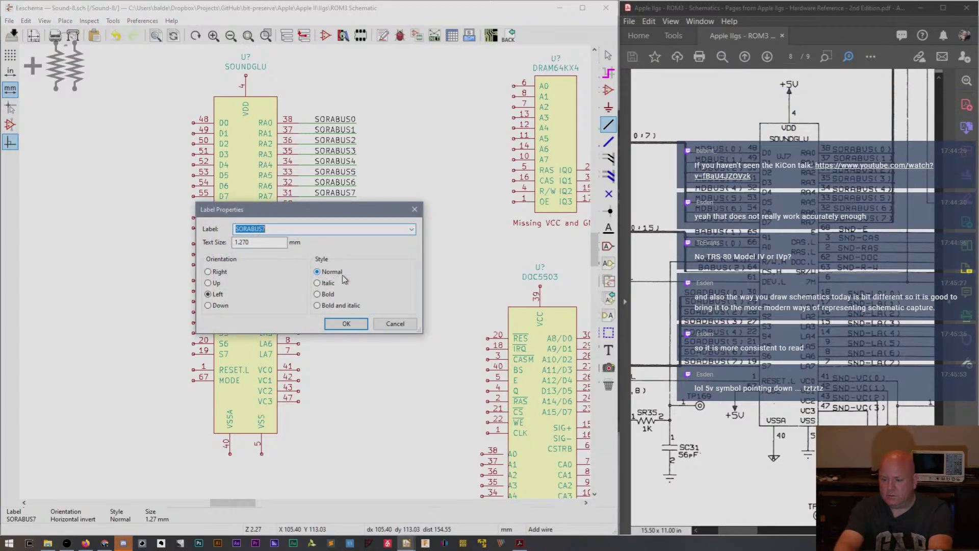
text(SND-LA0)
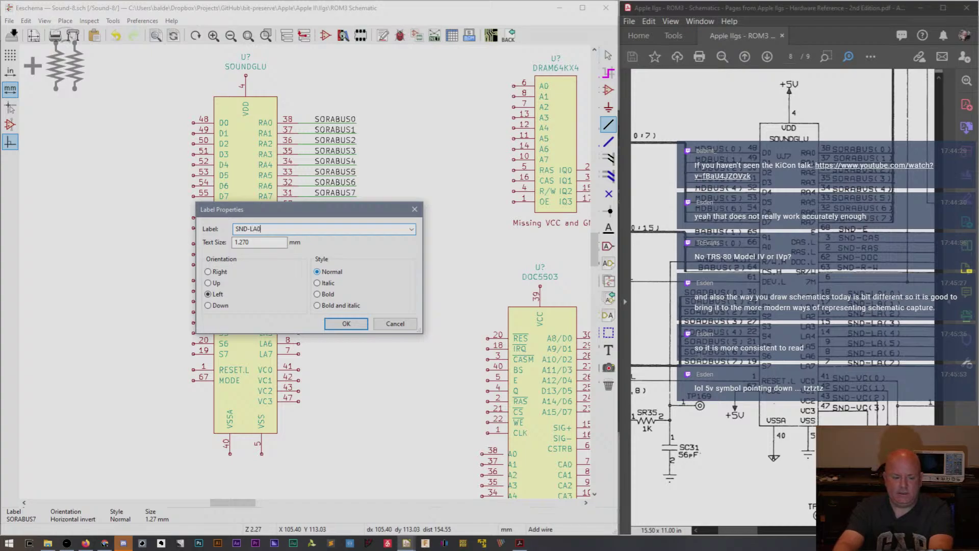
key(Return)
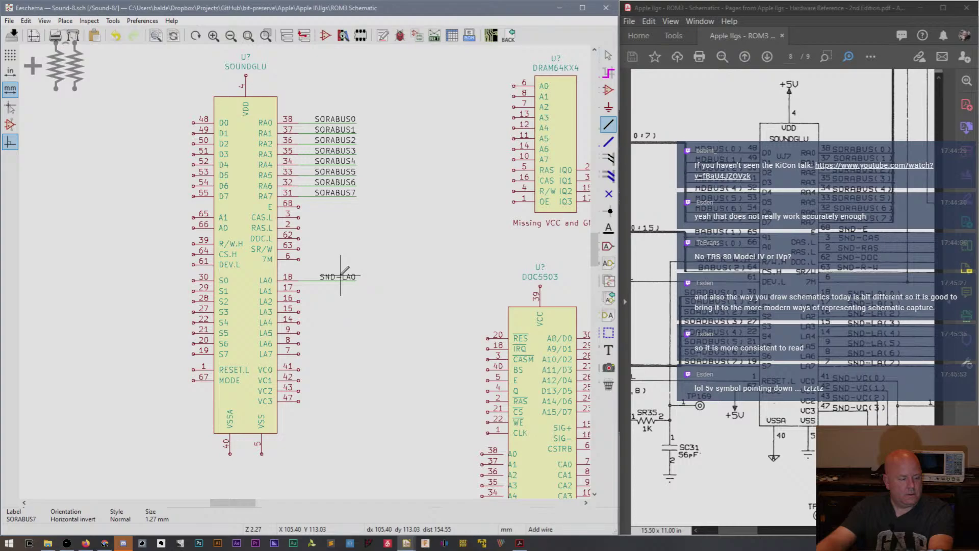
Copy the SND-LA0 label and wire onto pins 17, 16, 15, 14, 9, 8 and 7.
key(Escape)
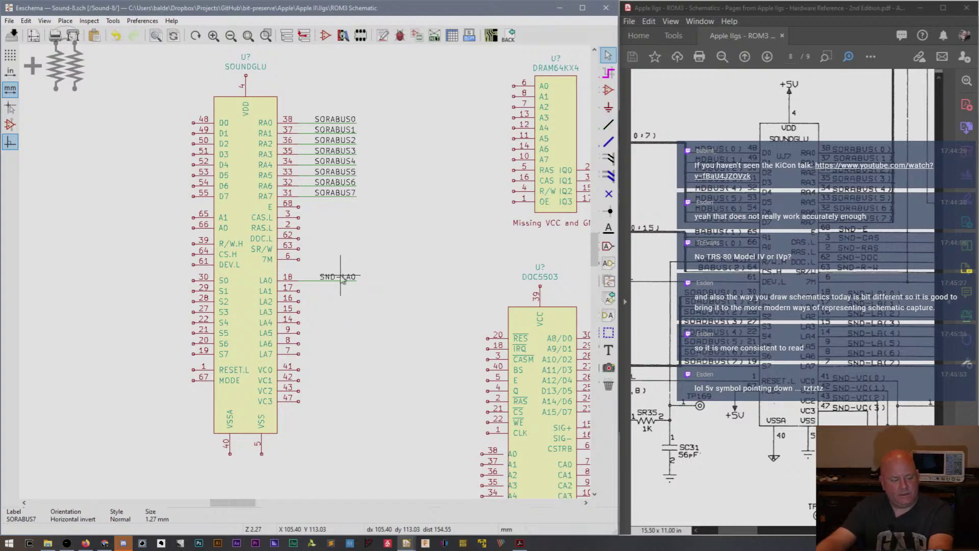
drag(366, 270, 342, 285)
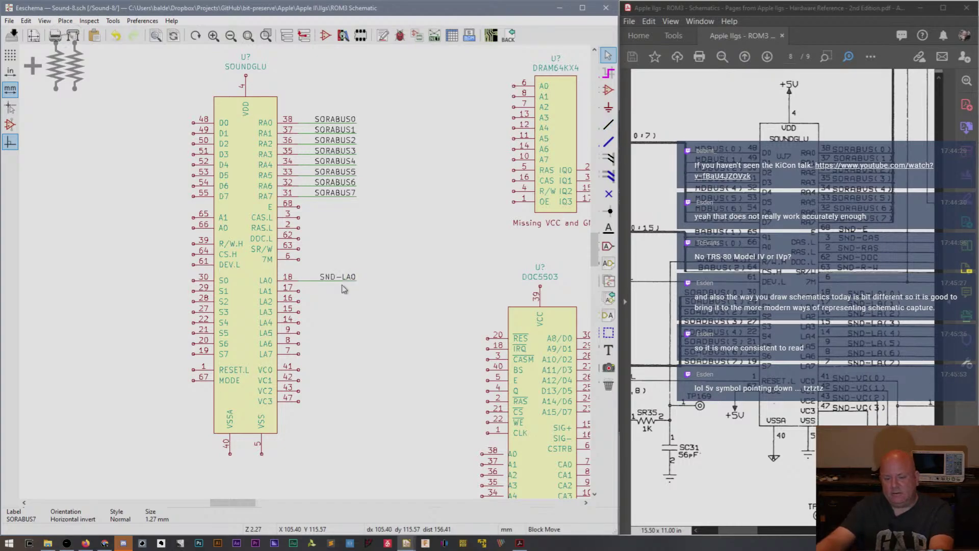
key(ctrl+c)
key(ctrl+v)
click(332, 293)
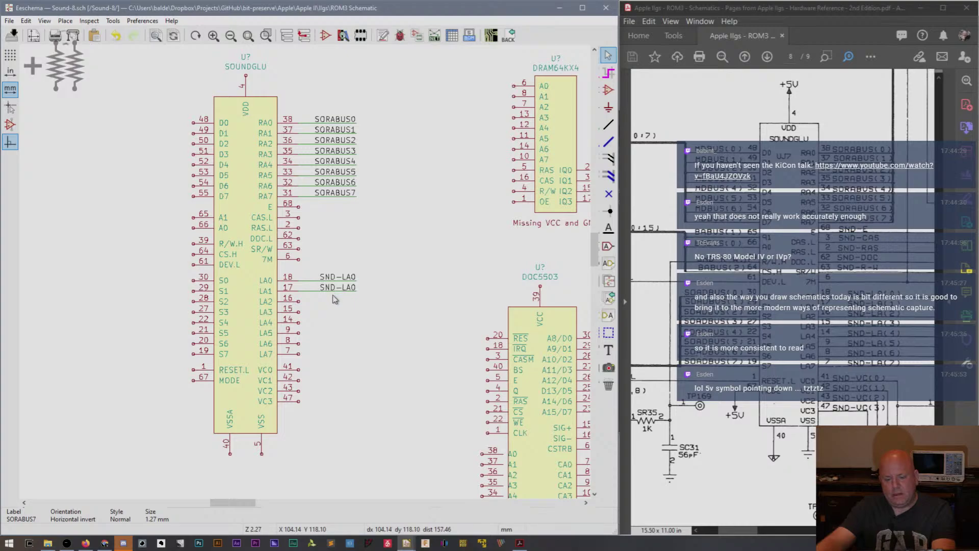
key(ctrl+v)
click(331, 304)
key(ctrl+v)
click(330, 310)
key(ctrl+v)
click(330, 321)
click(332, 339)
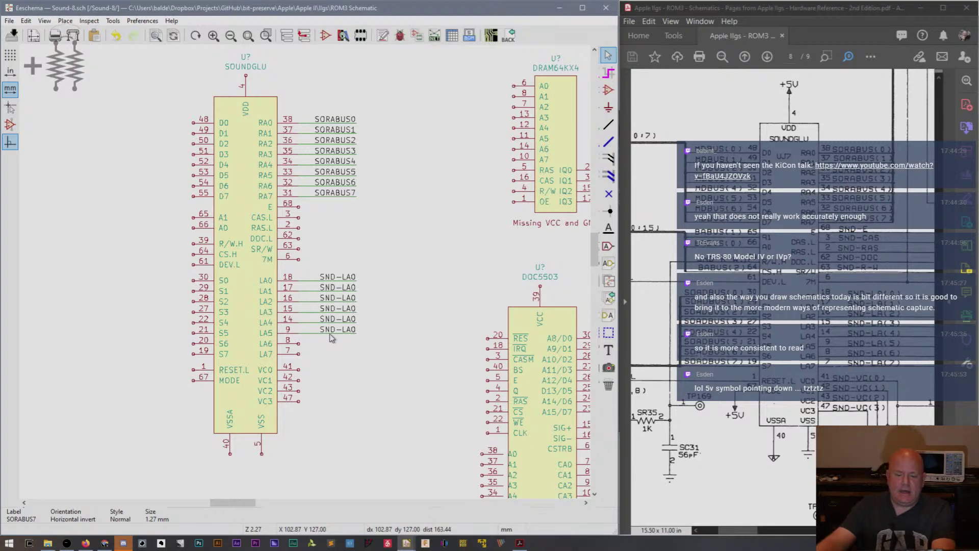
key(ctrl+v)
click(329, 348)
key(ctrl+v)
click(327, 357)
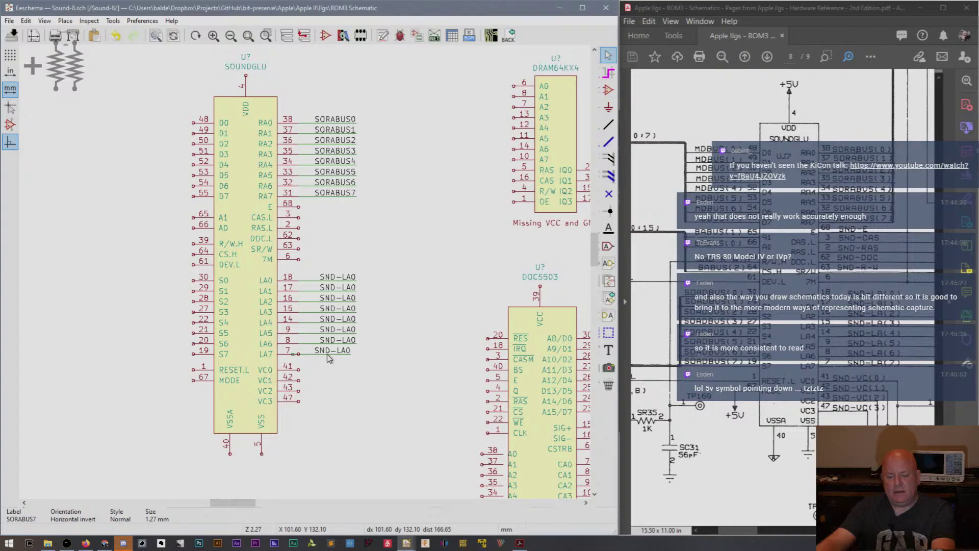
click(332, 359)
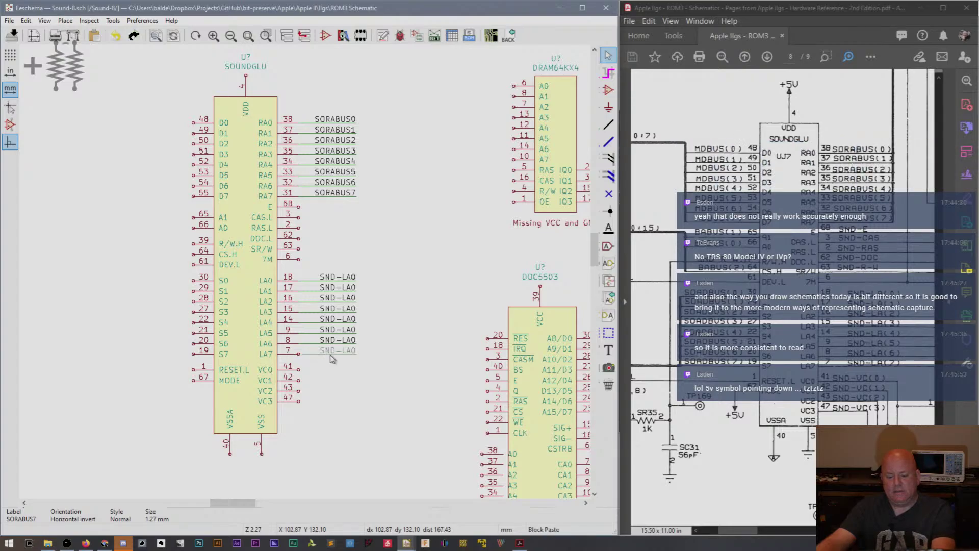
Rename the copied labels on pins 17, 16, 15 and 14 to SND-LA1 through SND-LA4.
double_click(343, 289)
key(End)
key(BackSpace)
text(1)
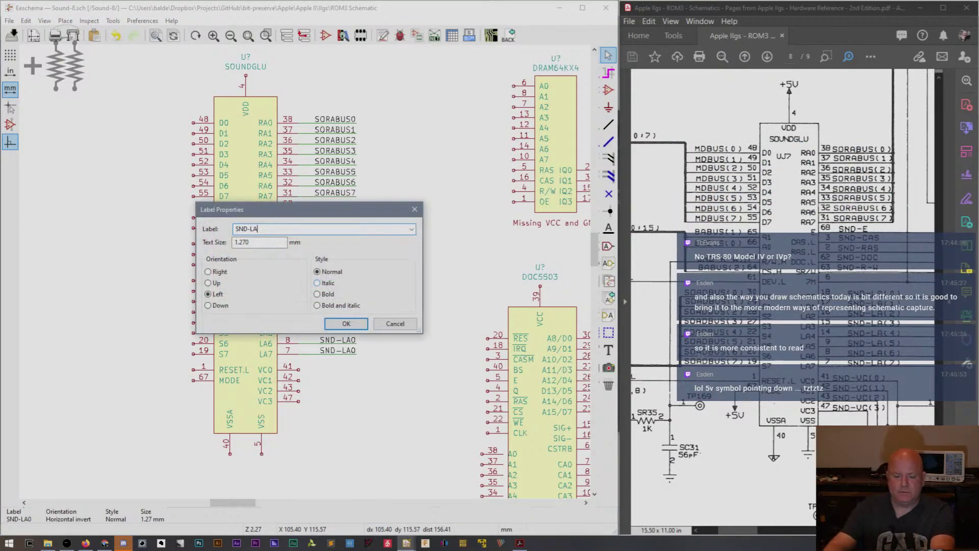
key(Return)
double_click(335, 297)
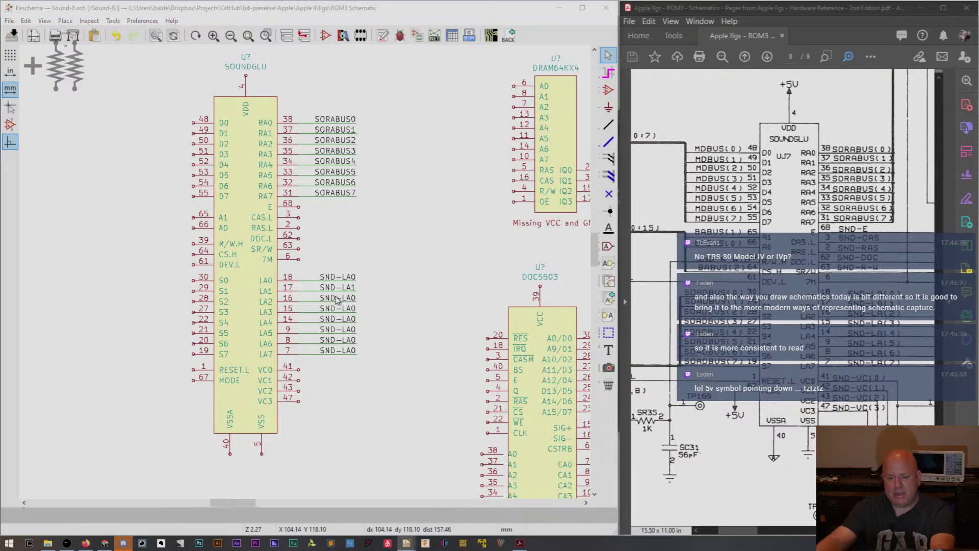
key(End)
key(BackSpace)
text(2)
key(Return)
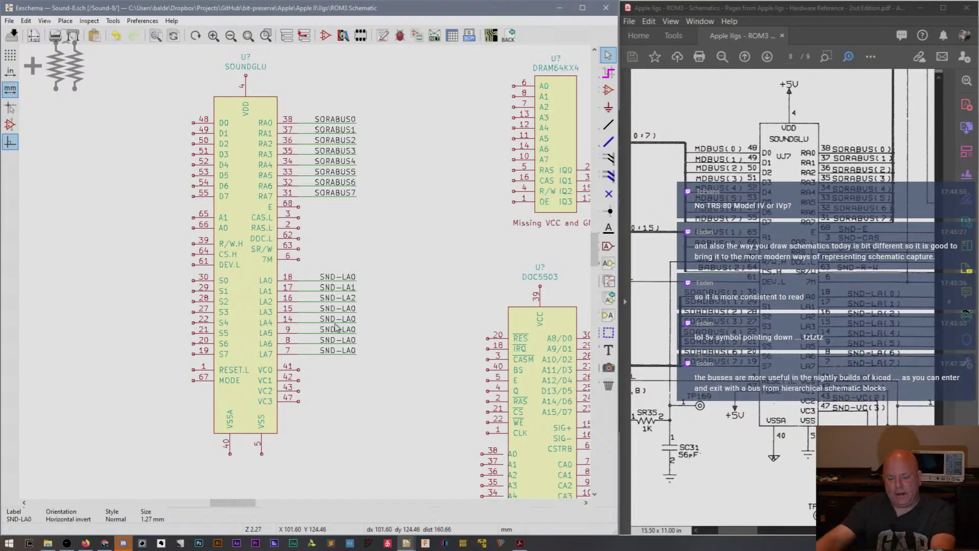
double_click(349, 310)
key(End)
key(BackSpace)
text(3)
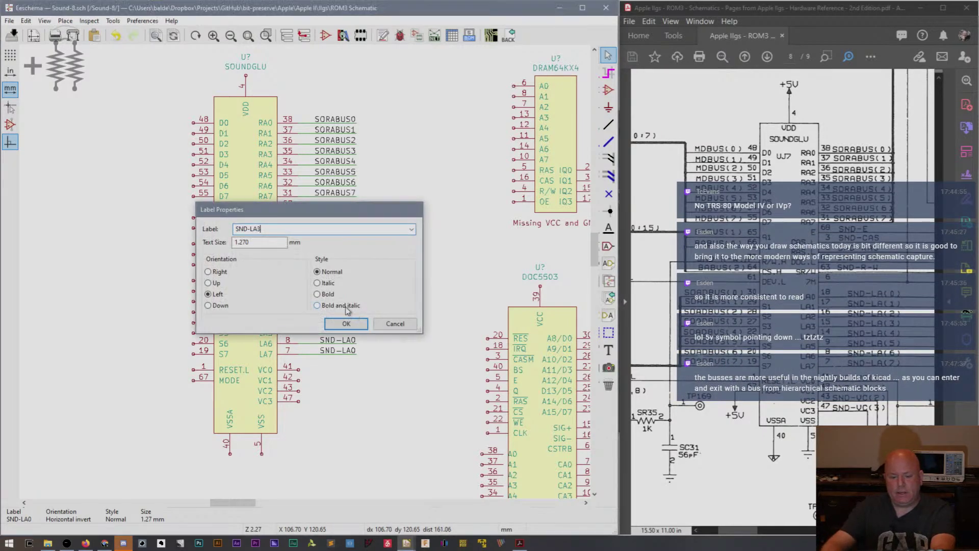
key(Return)
double_click(351, 320)
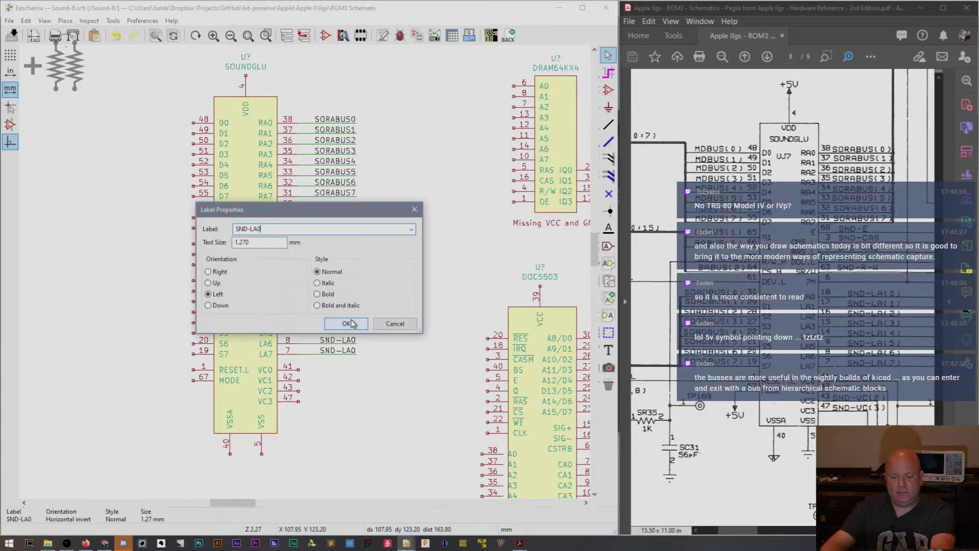
key(End)
key(BackSpace)
text(4)
key(Return)
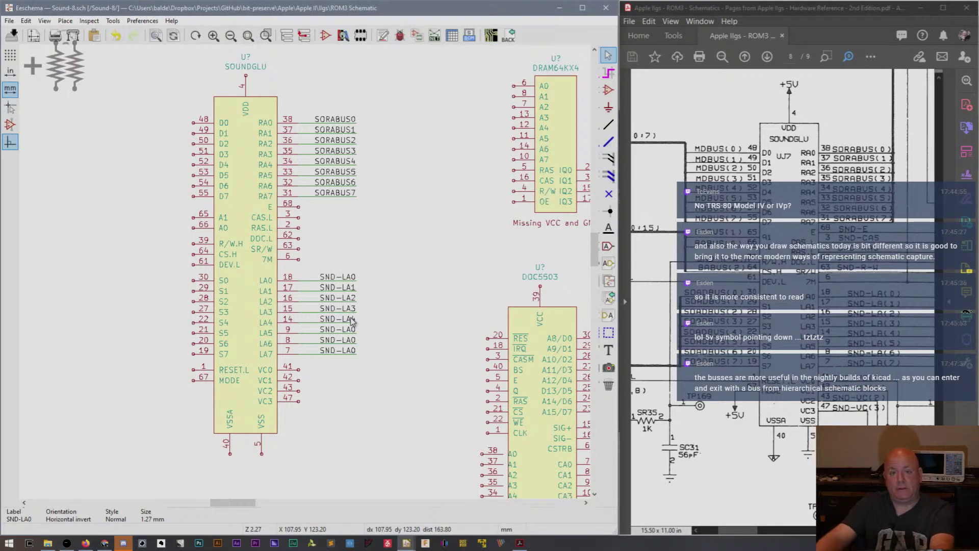
Rename the pin 9, 8 and 7 labels to SND-LA5, SND-LA6 and SND-LA7.
double_click(351, 330)
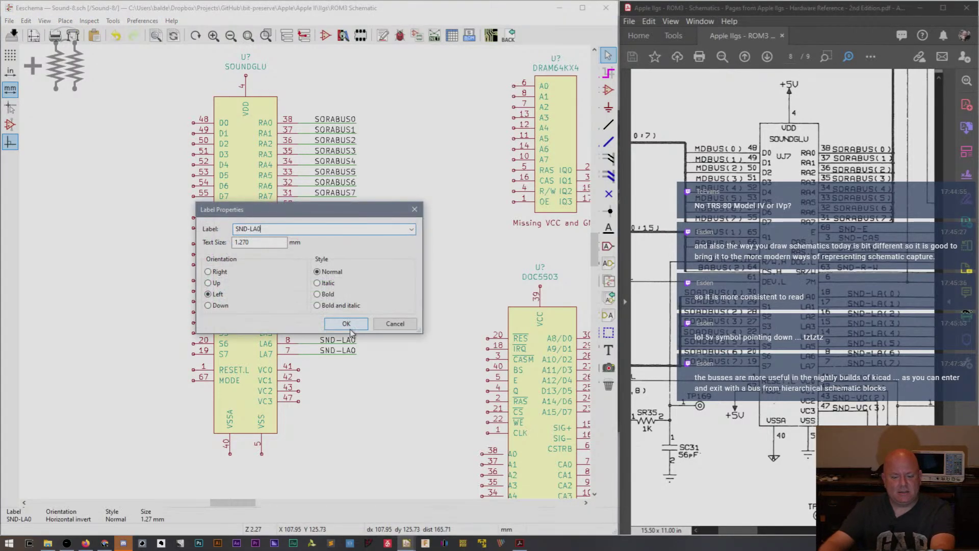
key(End)
key(BackSpace)
text(5)
key(Return)
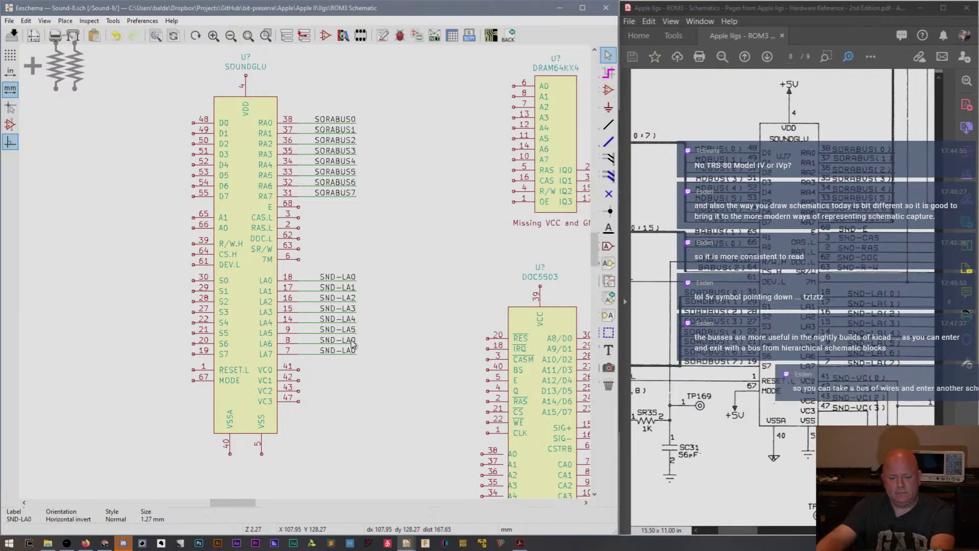
double_click(351, 341)
key(End)
key(BackSpace)
text(6)
key(Return)
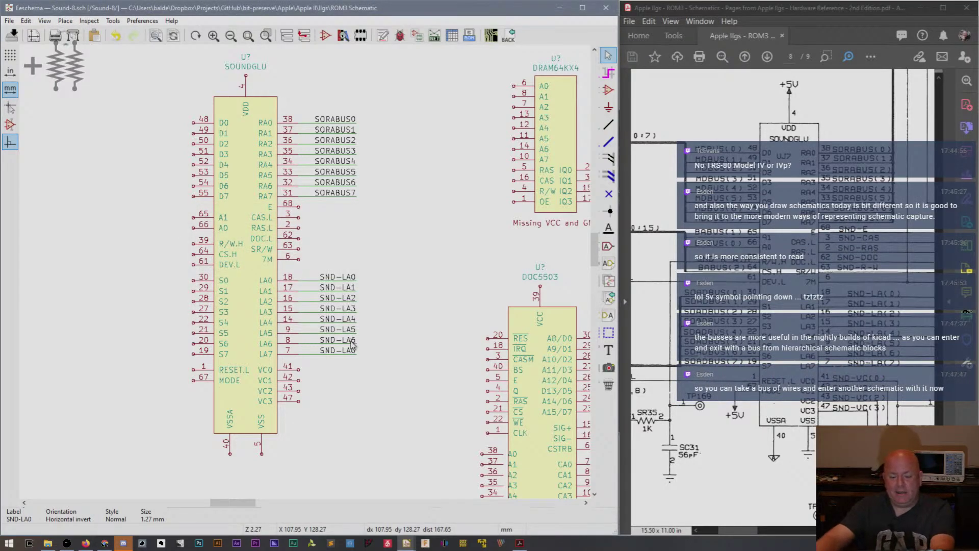
double_click(351, 351)
key(End)
key(BackSpace)
text(7)
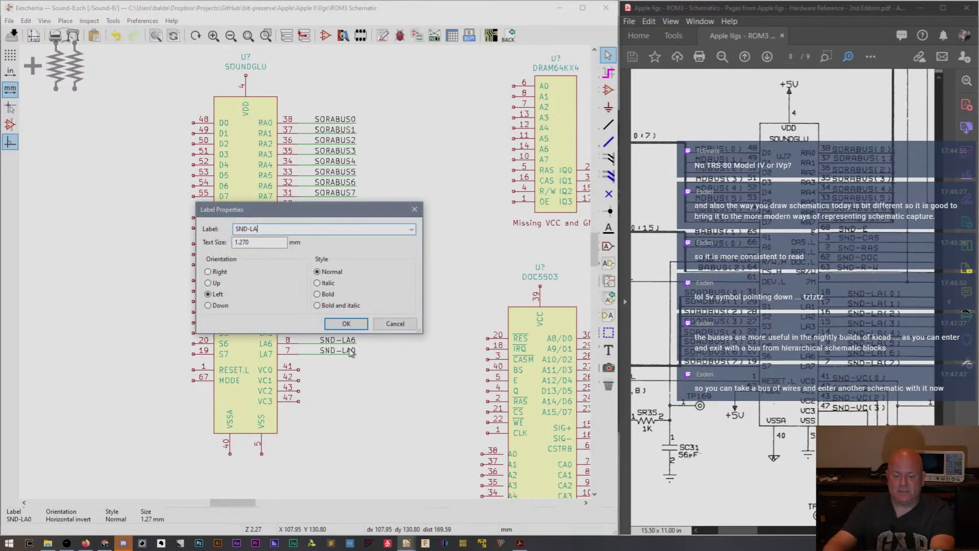
key(Return)
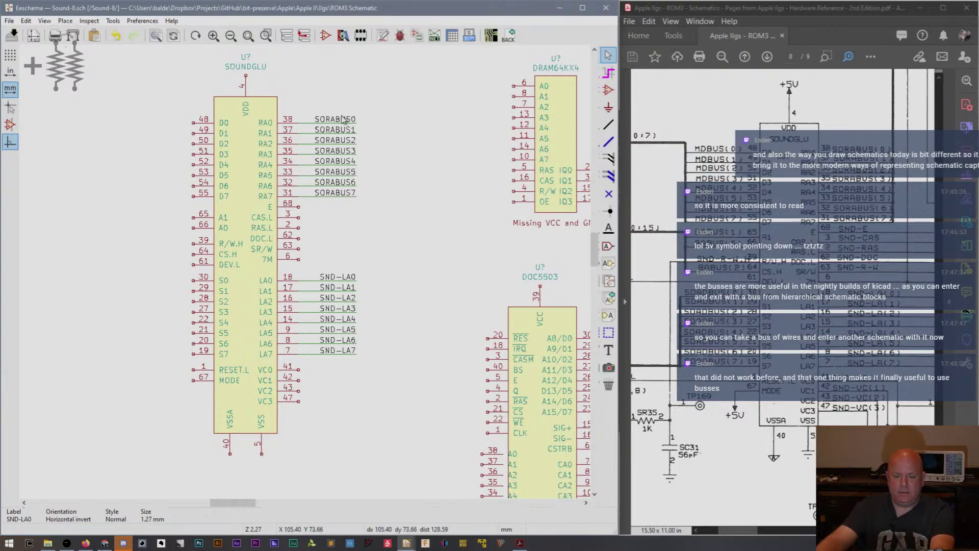
Place a copied label left of pin 30 (S0), wire it, and name it SOADBUS0.
key(c)
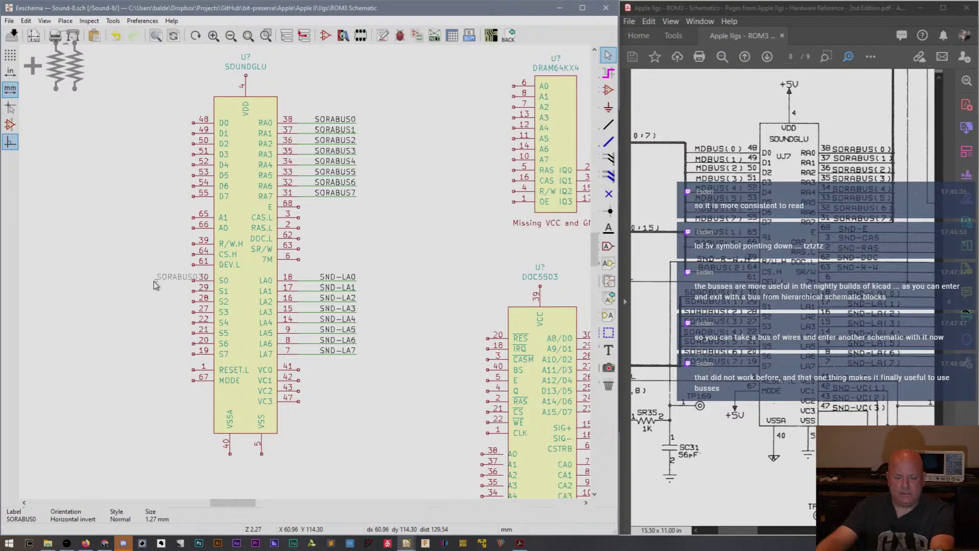
click(136, 280)
key(w)
click(193, 280)
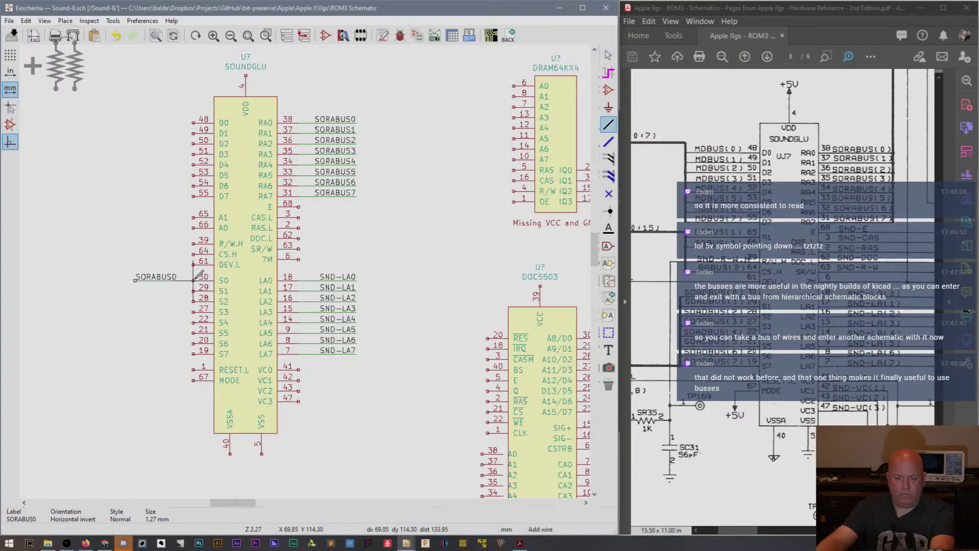
key(Escape)
double_click(155, 277)
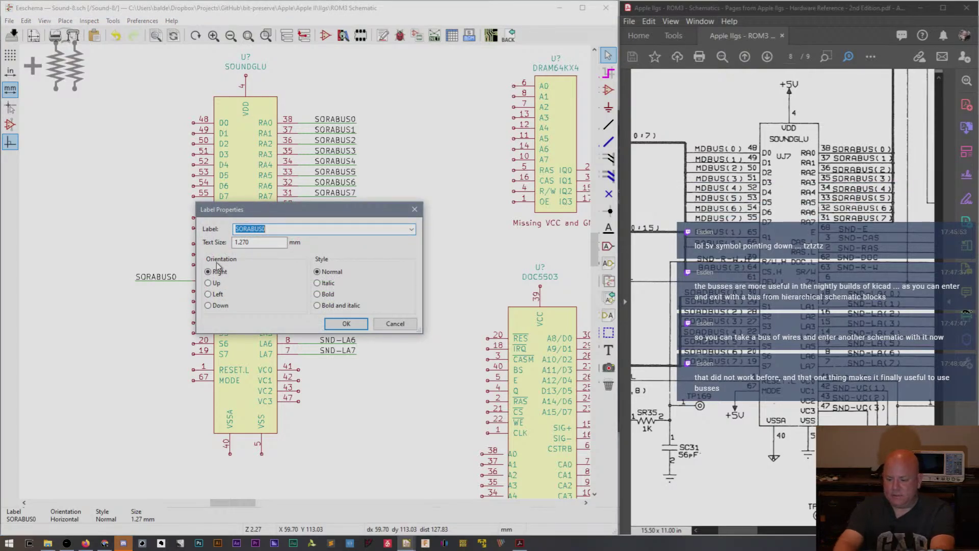
text(SOADBU)
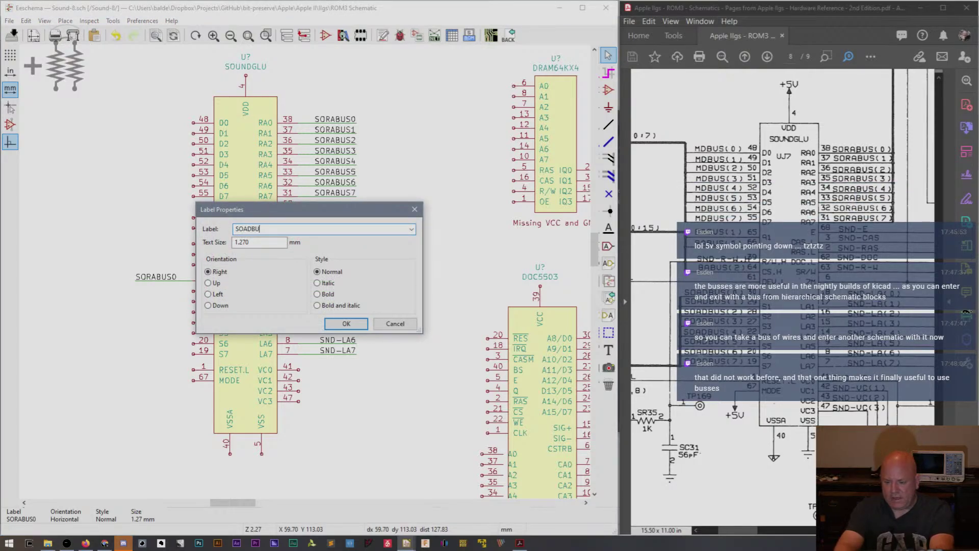
text(S0)
key(Return)
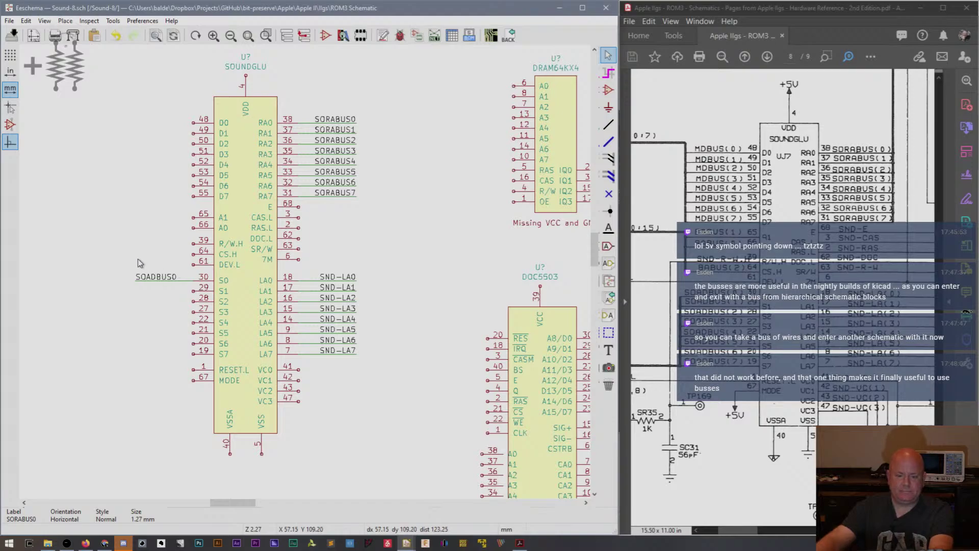
Copy the SOADBUS0 label and wire onto pins 29, 28, 27, 22, 21, 20 and 19.
drag(138, 259, 150, 281)
key(ctrl+c)
key(ctrl+v)
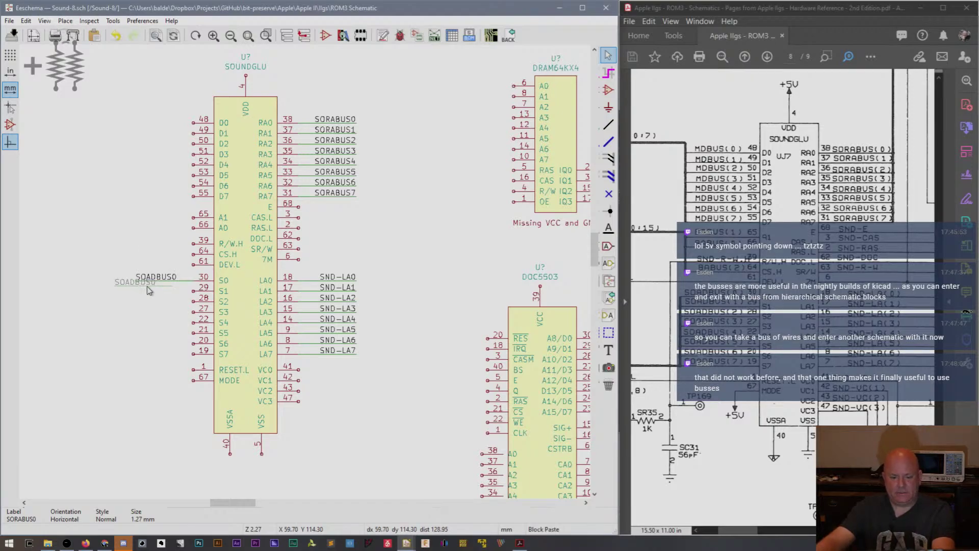
click(164, 289)
drag(137, 259, 170, 309)
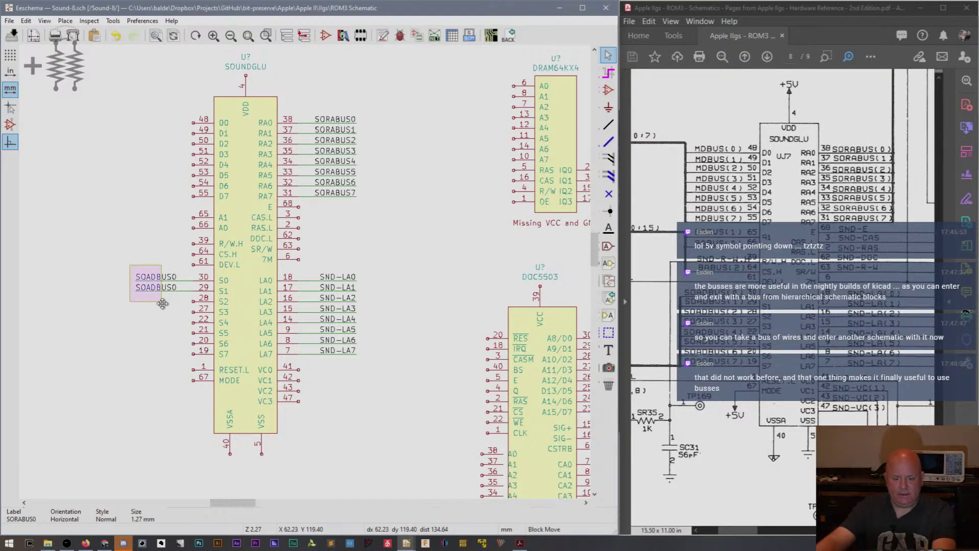
key(ctrl+c)
key(ctrl+v)
click(164, 308)
key(ctrl+v)
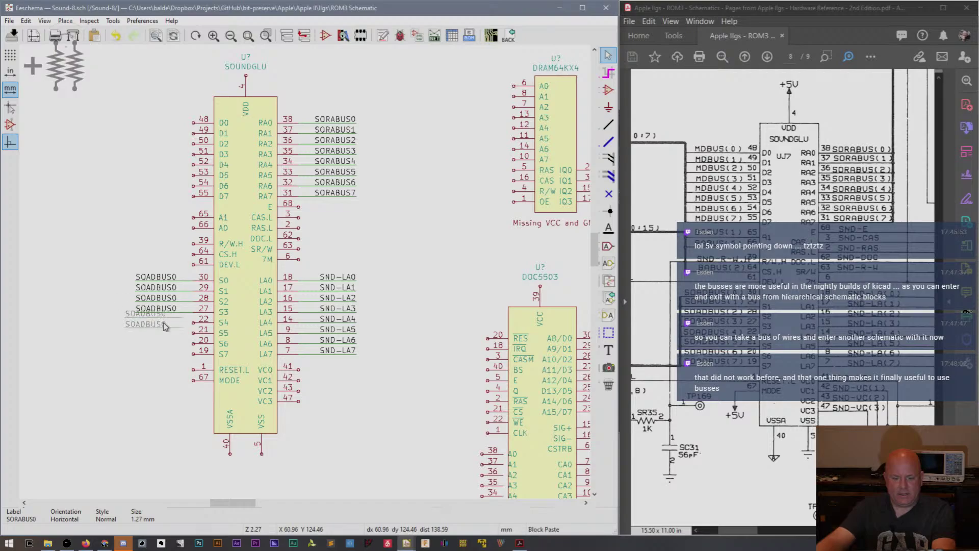
click(165, 325)
key(ctrl+v)
click(166, 347)
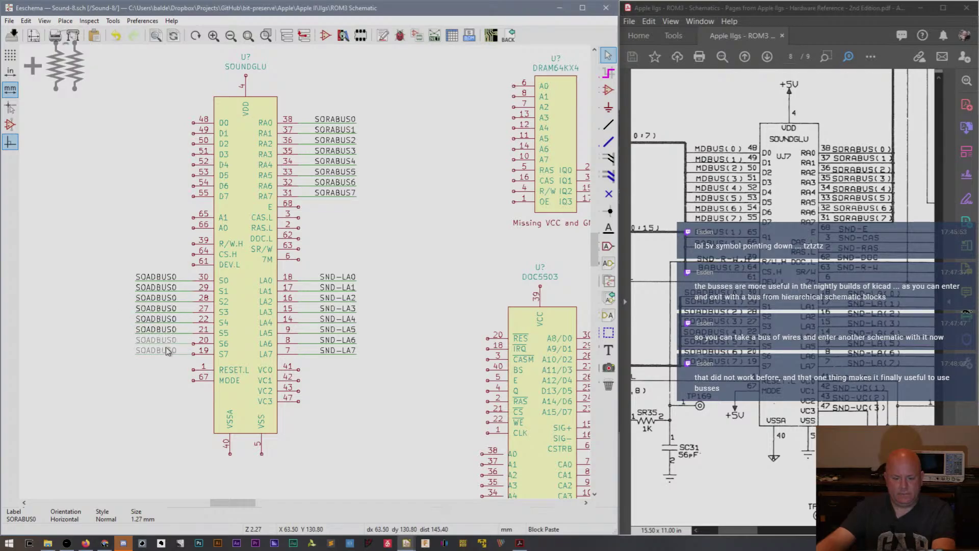
Rename the pin 29, 28 and 27 labels to SOADBUS1, SOADBUS2 and SOADBUS3.
double_click(165, 292)
text(SOADBUS1)
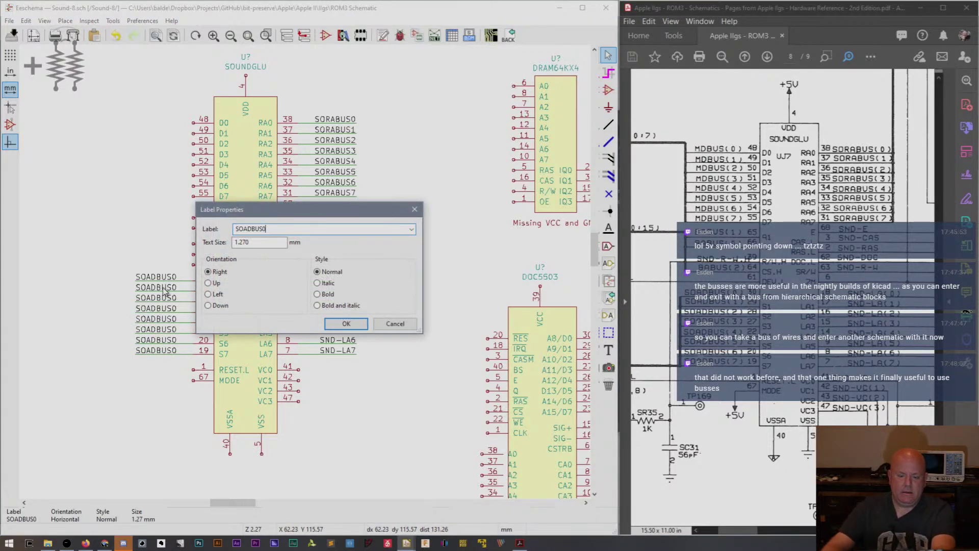
key(Return)
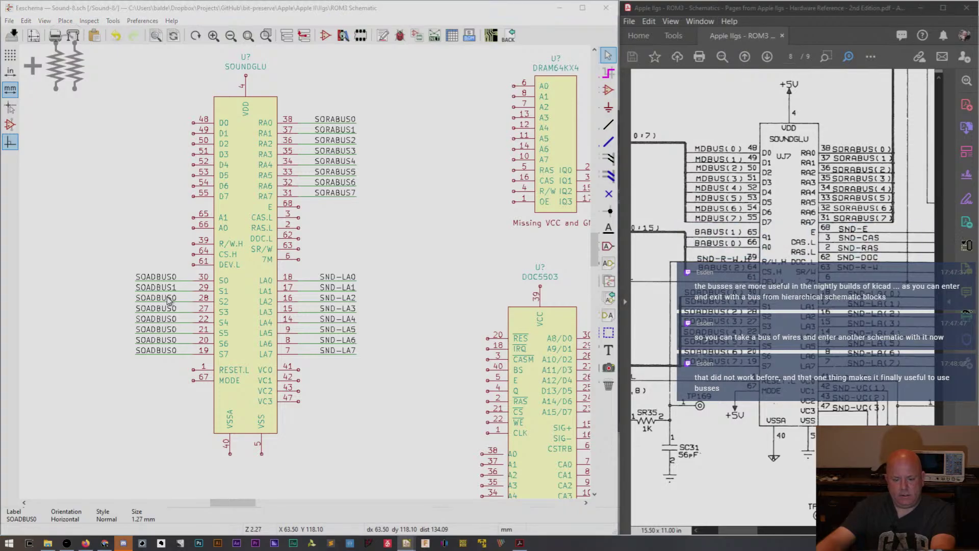
double_click(167, 298)
text(SOADBUS2)
key(Return)
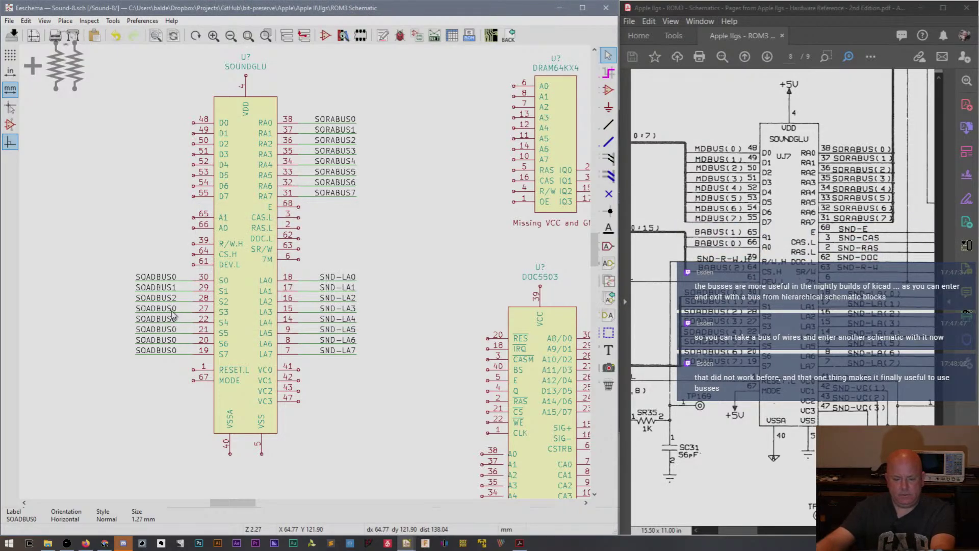
double_click(172, 311)
key(Escape)
double_click(171, 312)
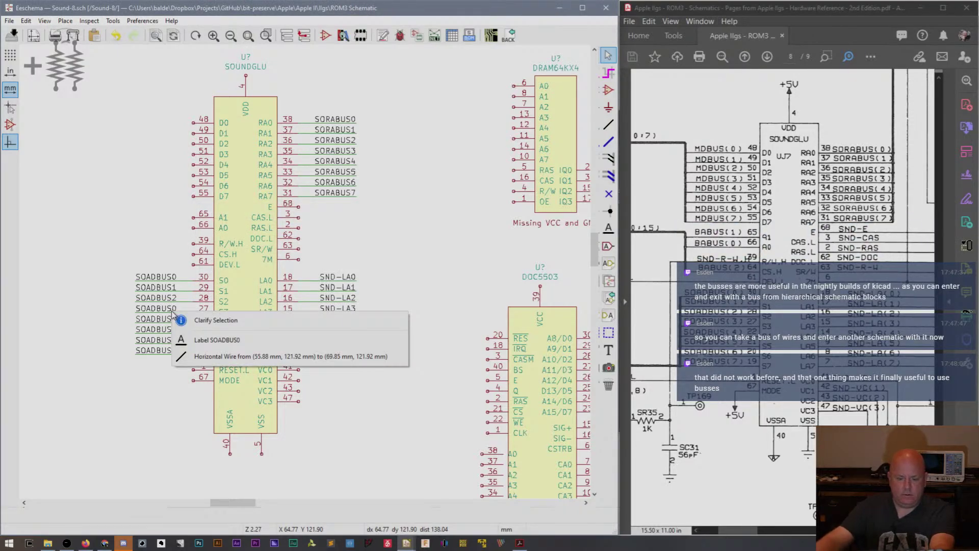
click(196, 337)
text(SOADBUS3)
key(Return)
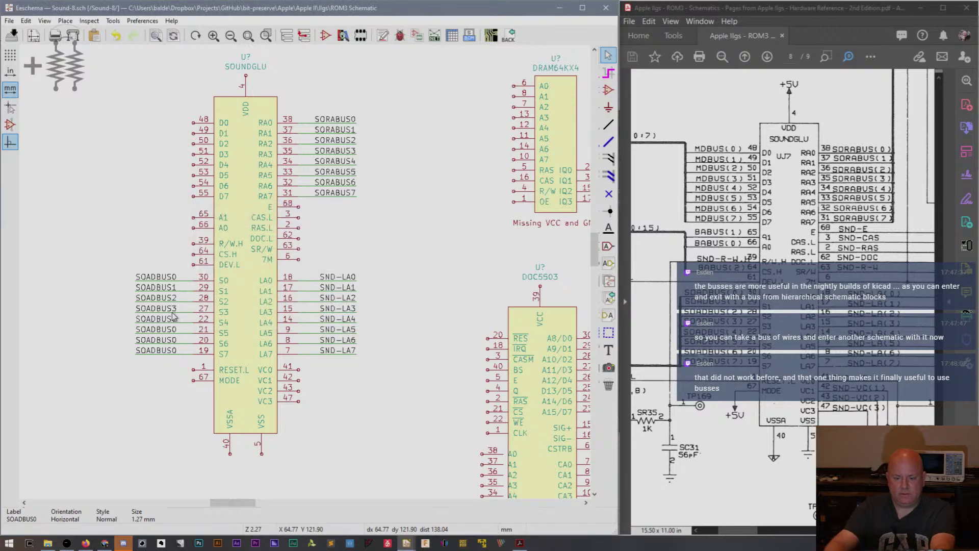
Rename the pin 22, 21, 20 and 19 labels to SOADBUS4 through SOADBUS7.
double_click(172, 321)
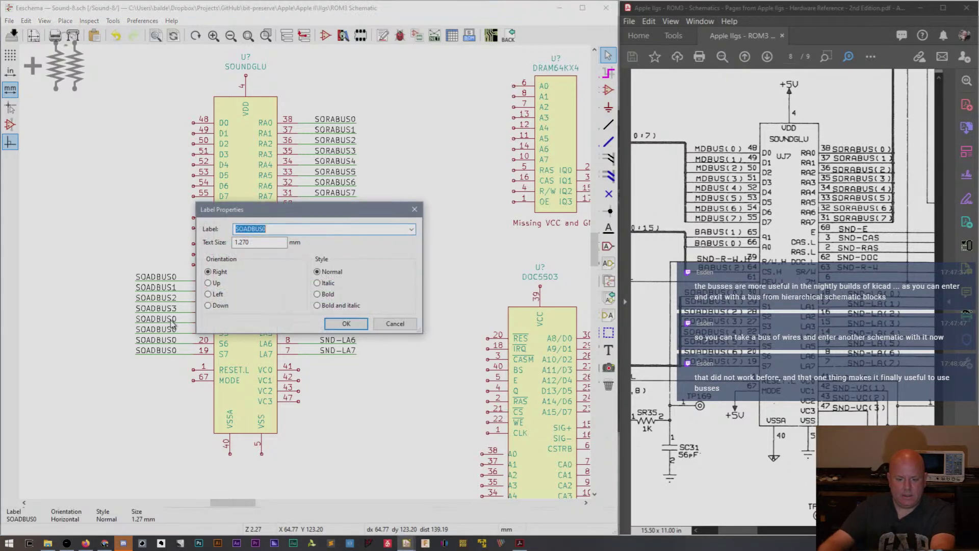
text(SOADBUS4)
key(Return)
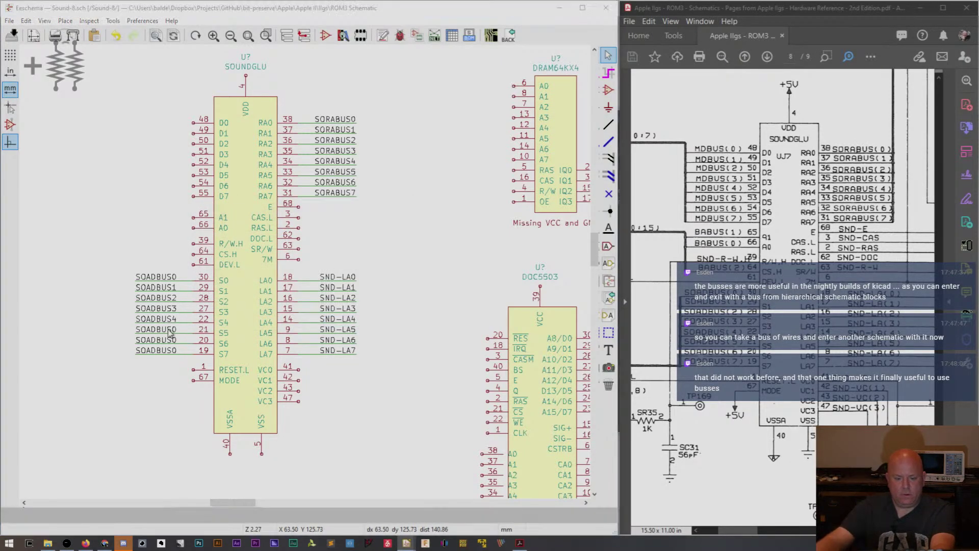
double_click(171, 332)
text(SOADBUS)
key(Return)
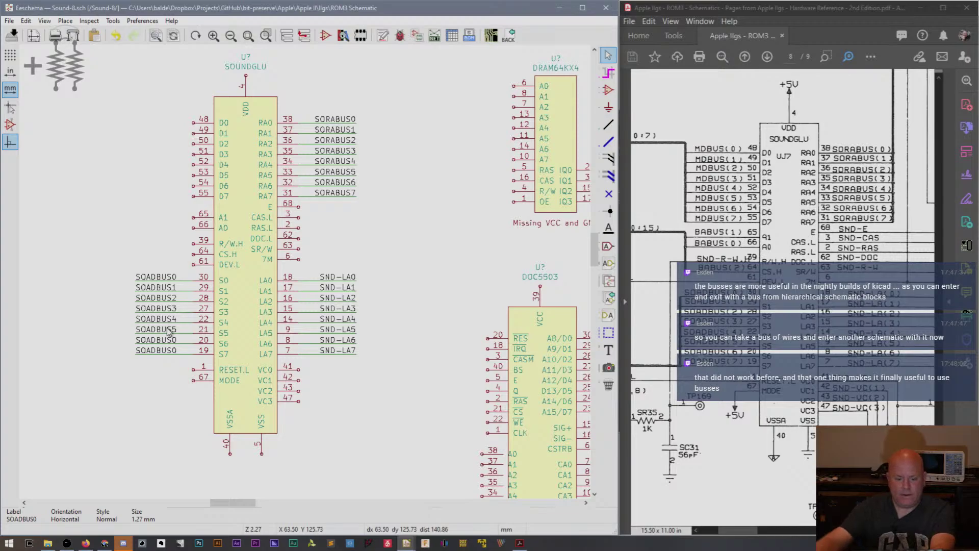
double_click(171, 340)
text(SOADBUS6)
key(Return)
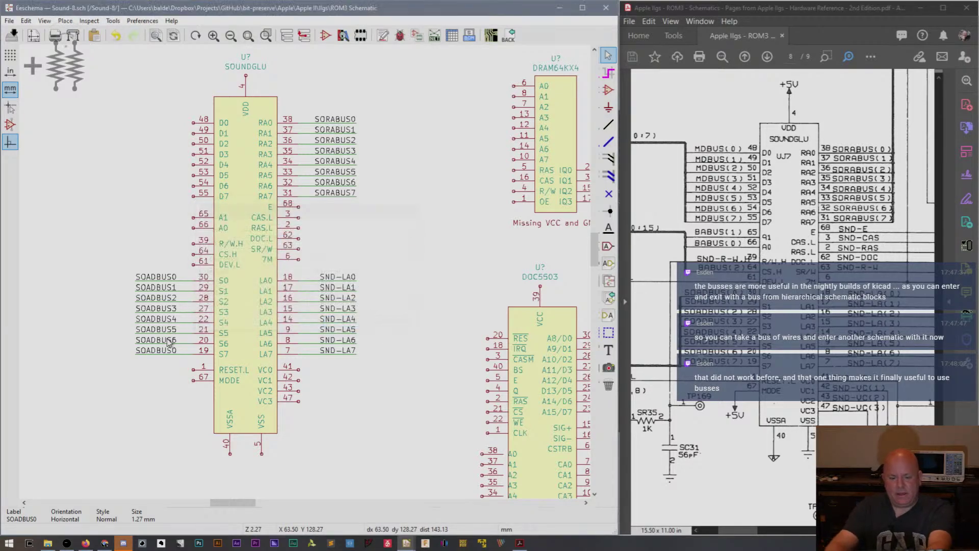
double_click(161, 350)
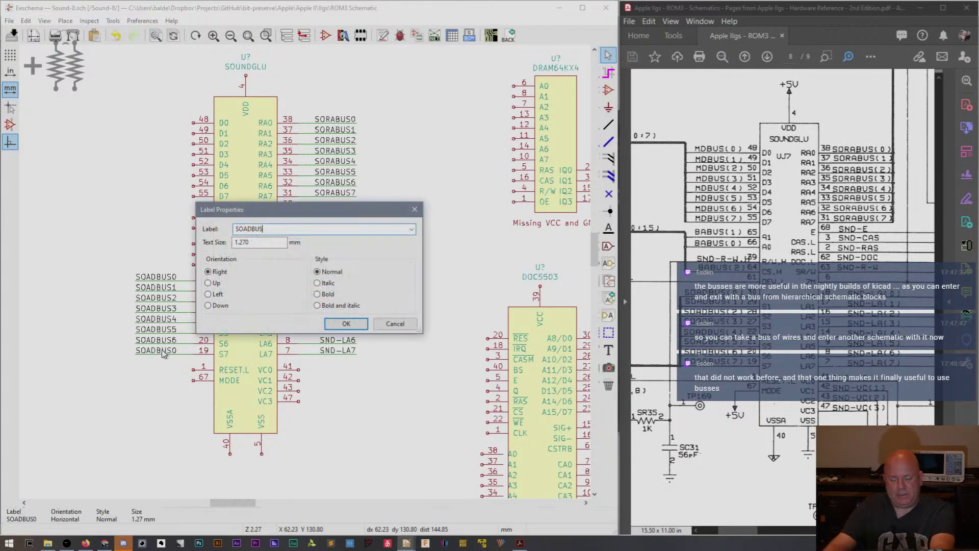
text(SOADBUS7)
key(Return)
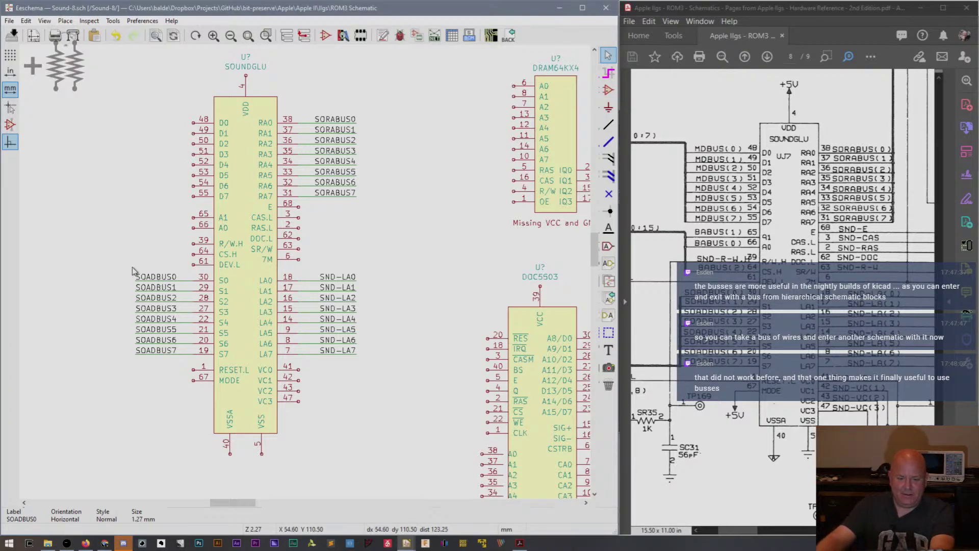
Copy a SOADBUS0 label and wire to pin 48 (D0) and rename it MDBUS0.
drag(134, 270, 152, 284)
key(ctrl+c)
key(ctrl+v)
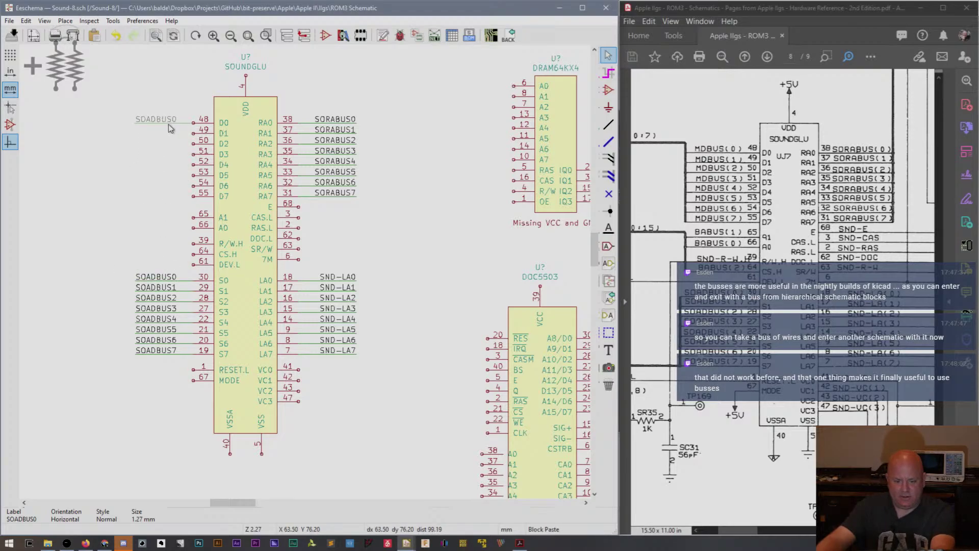
click(168, 124)
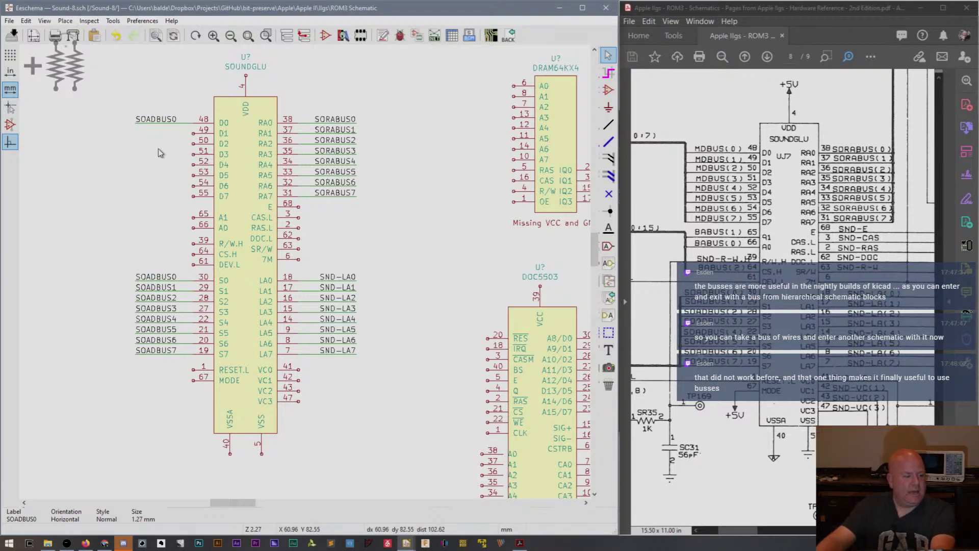
double_click(156, 123)
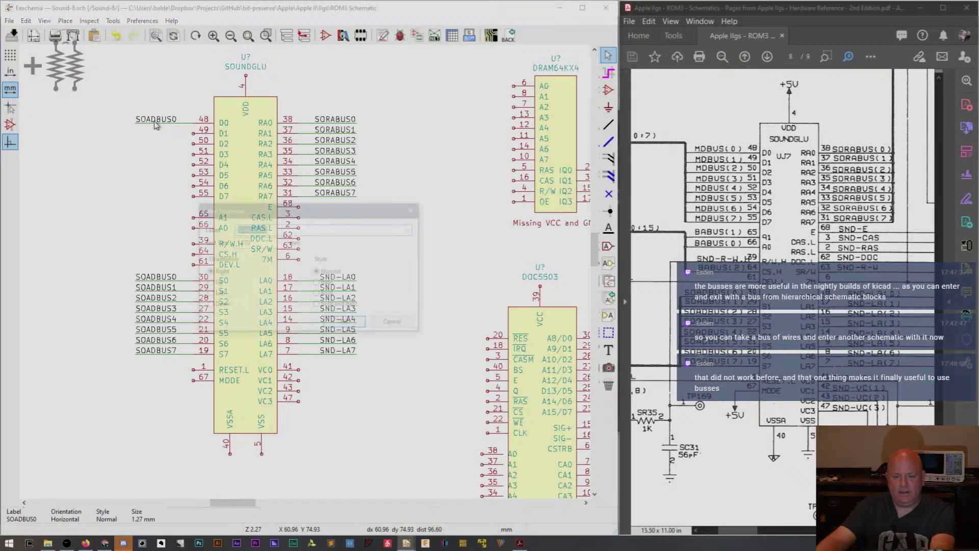
text(MD)
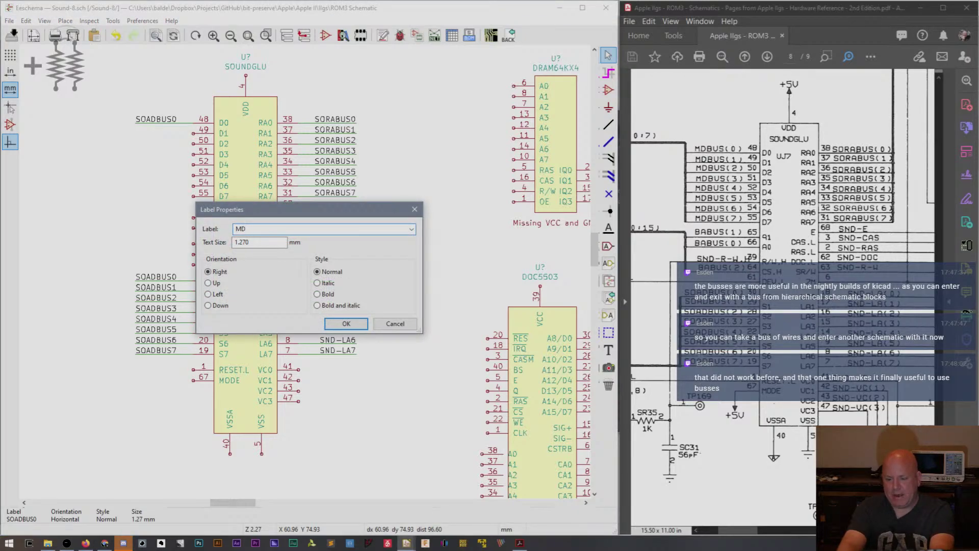
key(Return)
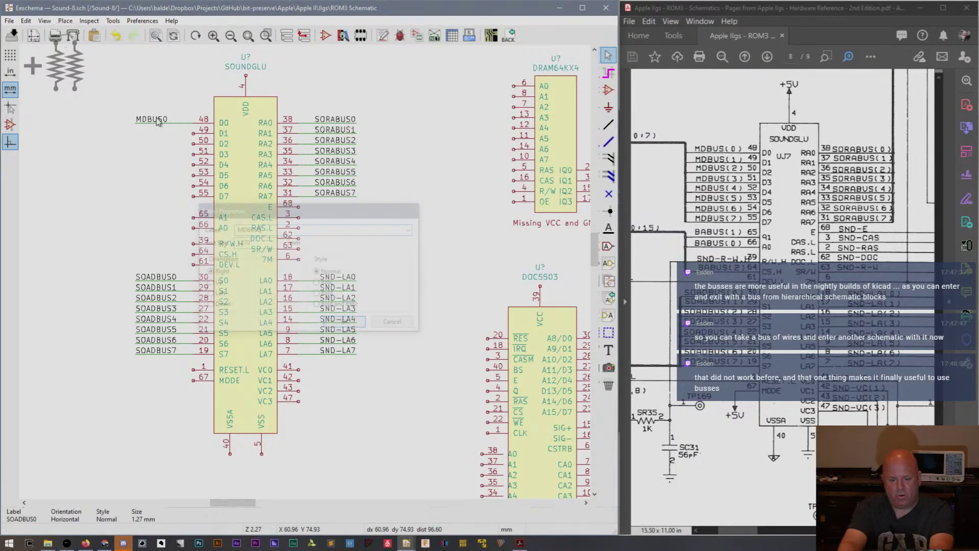
Paste copies of the MDBUS0 label and wire onto pins 49 through 55 (D1–D7).
drag(140, 100, 170, 153)
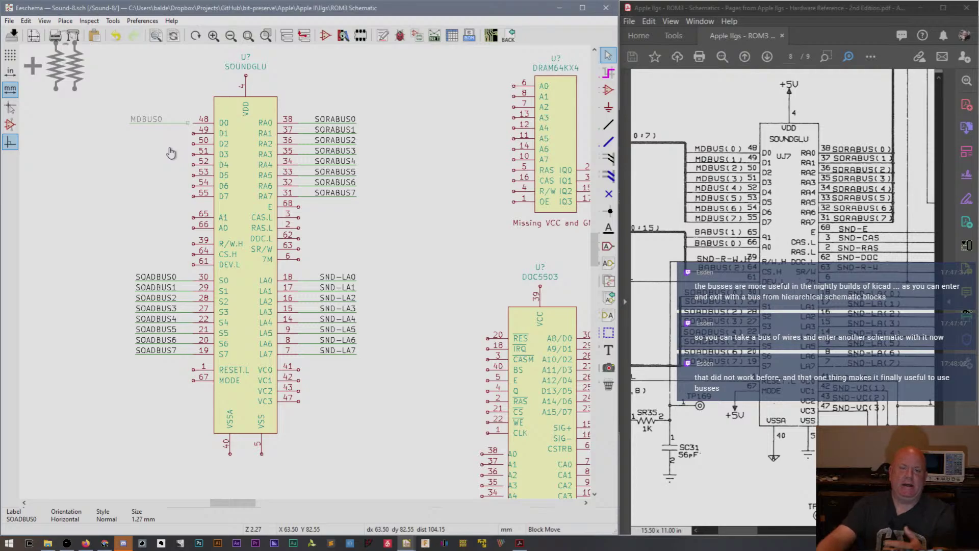
click(169, 148)
key(ctrl+v)
click(168, 131)
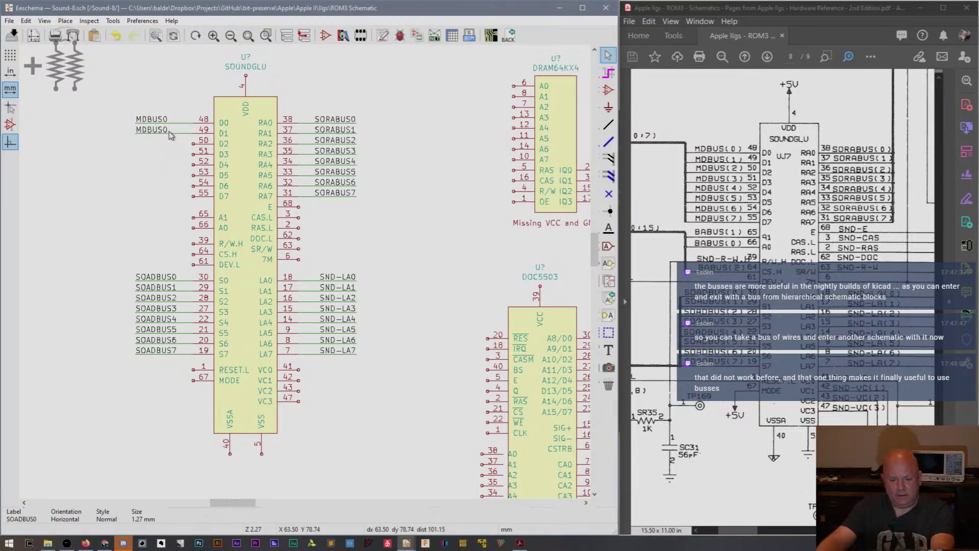
key(ctrl+v)
click(164, 146)
key(ctrl+v)
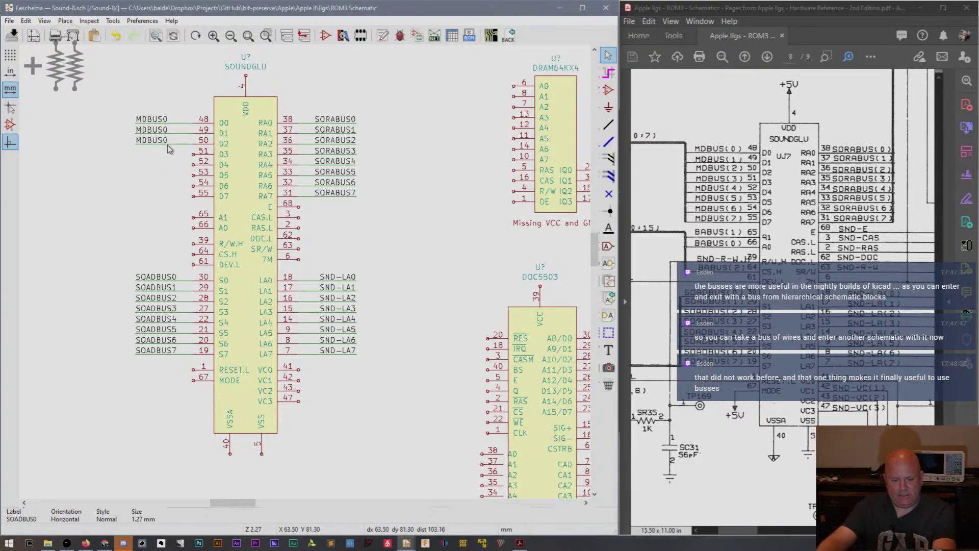
click(168, 157)
key(ctrl+v)
click(166, 164)
key(ctrl+v)
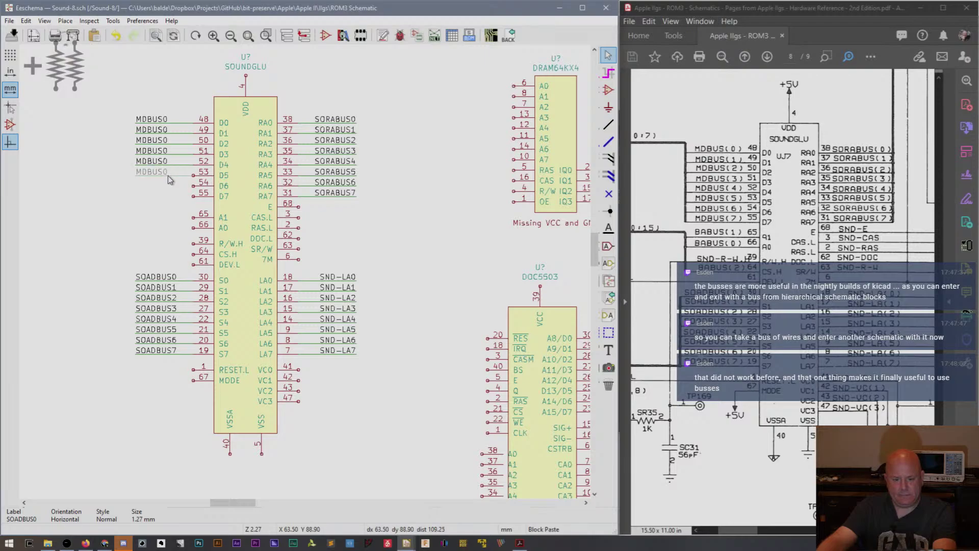
click(168, 176)
key(ctrl+v)
click(168, 187)
key(ctrl+v)
click(166, 199)
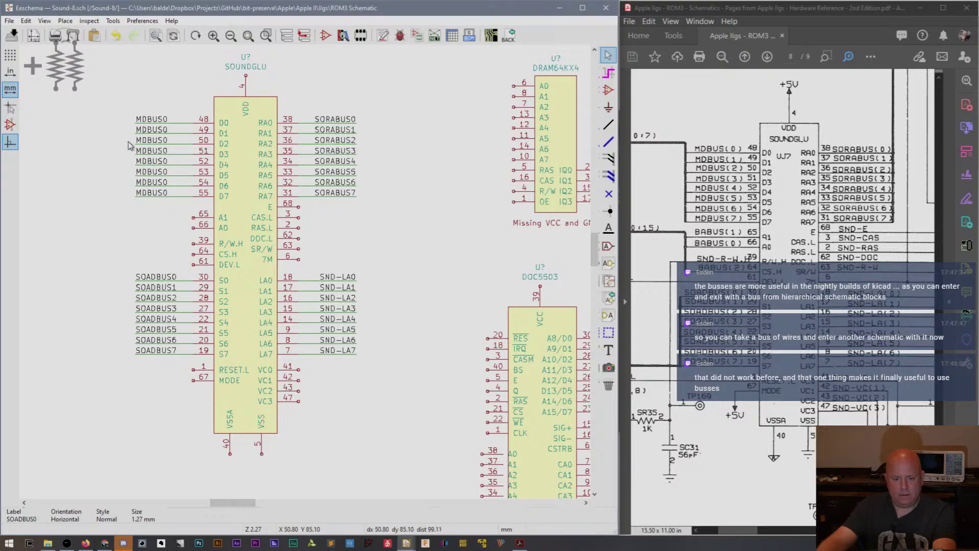
Rename the pin 49, 50 and 51 labels to MDBUS1, MDBUS2 and MDBUS3.
click(148, 130)
key(Down)
key(Down)
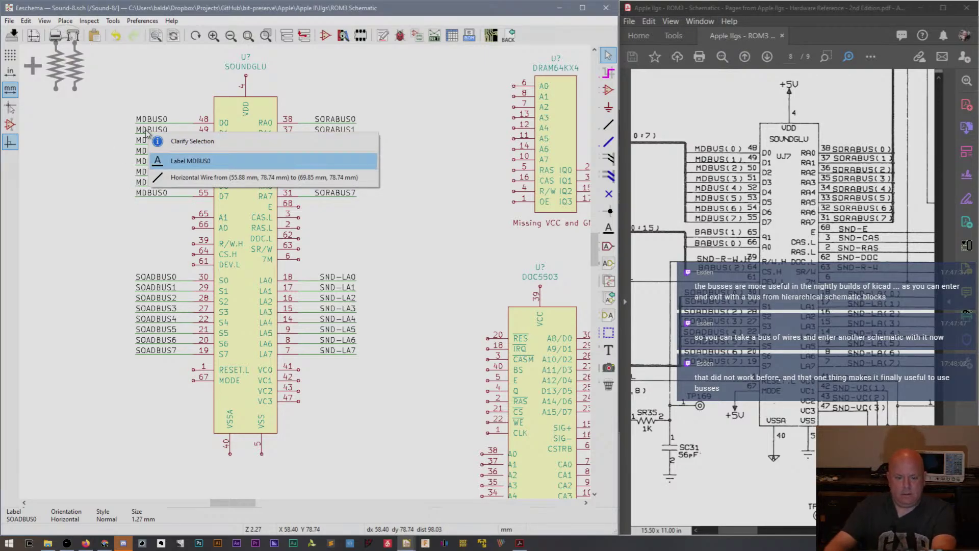
key(Return)
key(BackSpace)
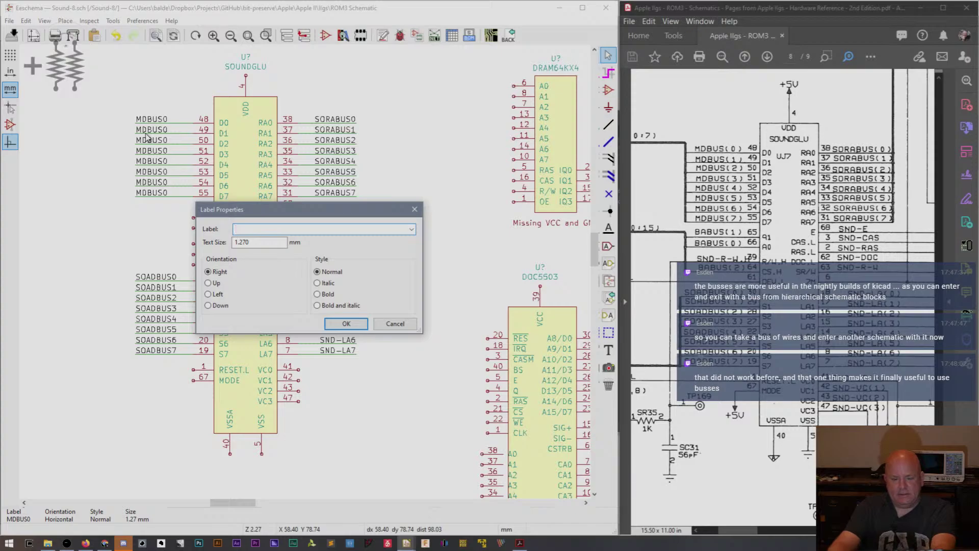
text(MDBUS1)
key(Return)
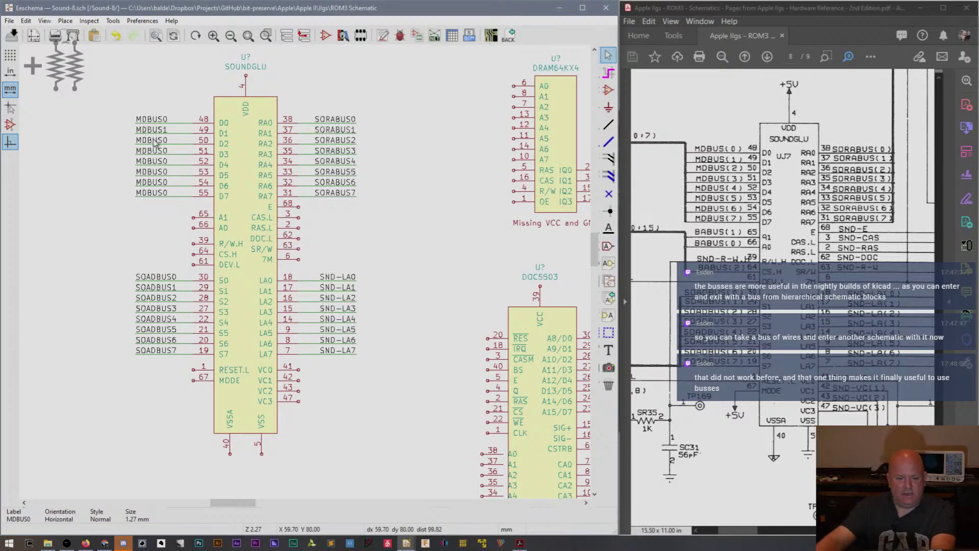
key(e)
key(BackSpace)
text(2)
key(Return)
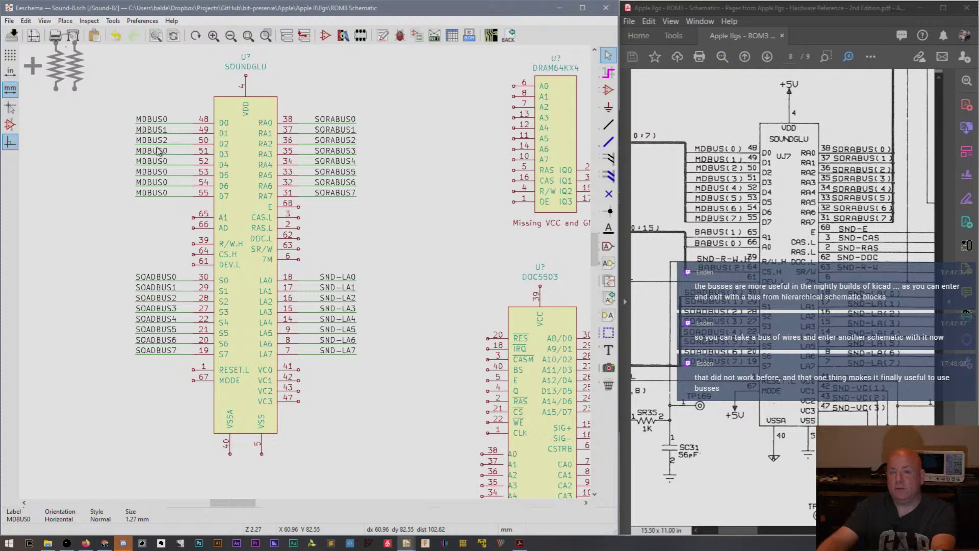
key(e)
key(BackSpace)
text(3)
key(Return)
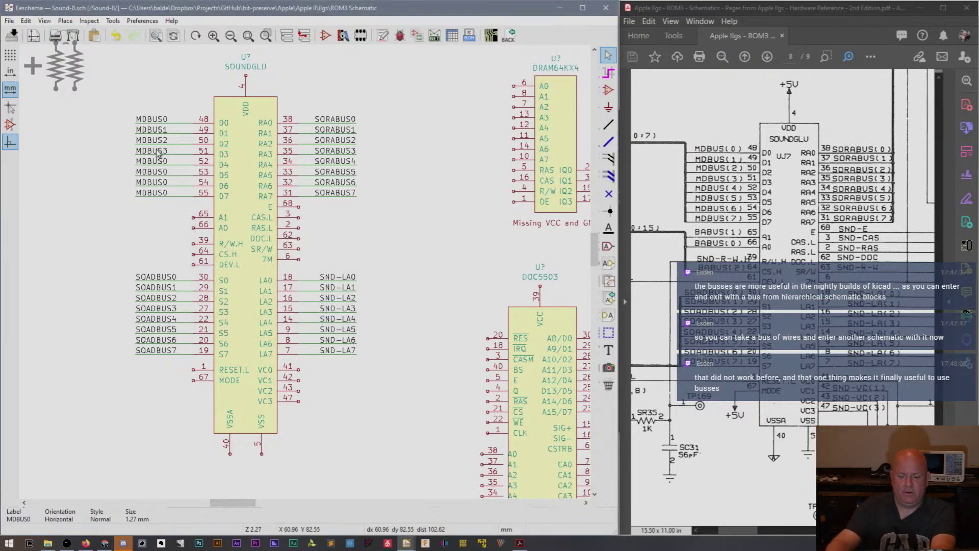
Rename the pin 52 through 55 labels to MDBUS4 through MDBUS7.
key(e)
key(BackSpace)
text(4)
key(Return)
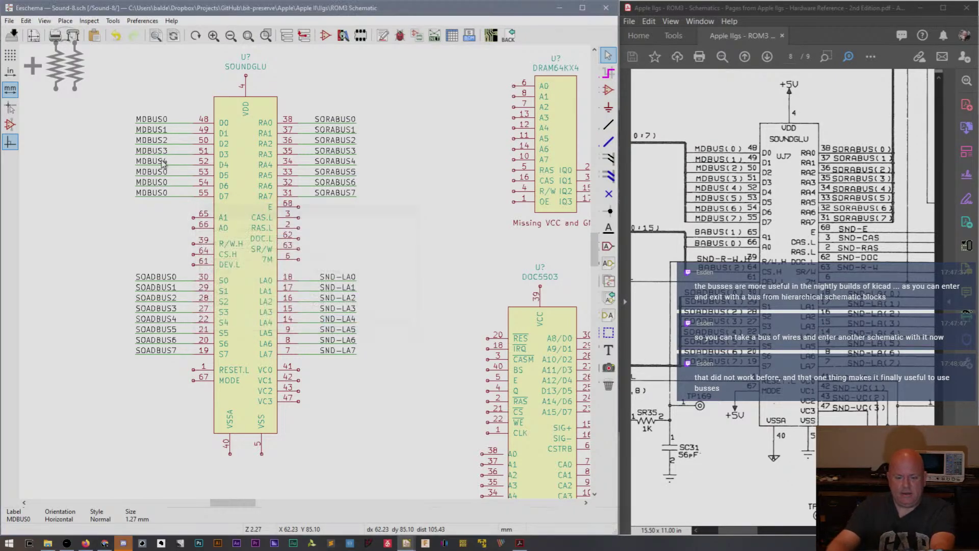
key(e)
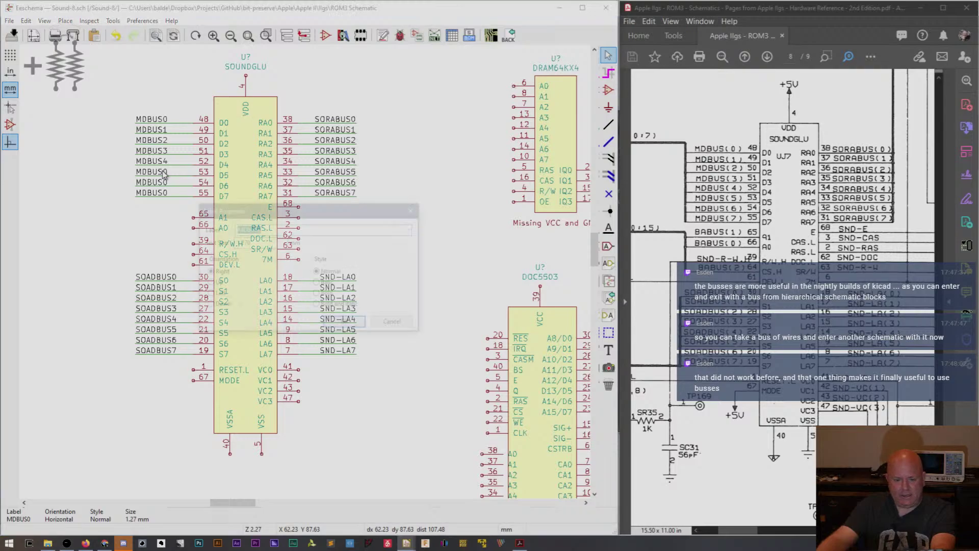
key(BackSpace)
text(5)
key(Return)
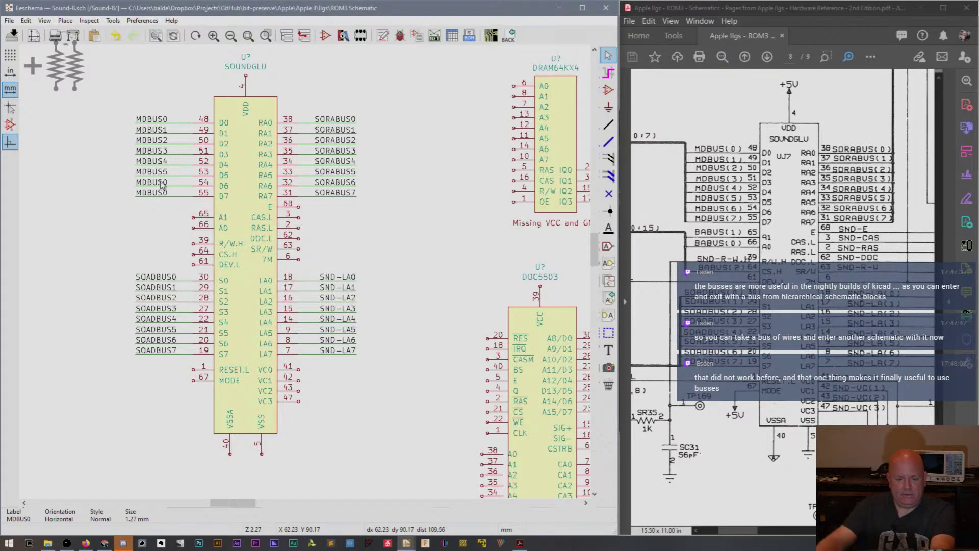
key(e)
key(BackSpace)
text(6)
key(Return)
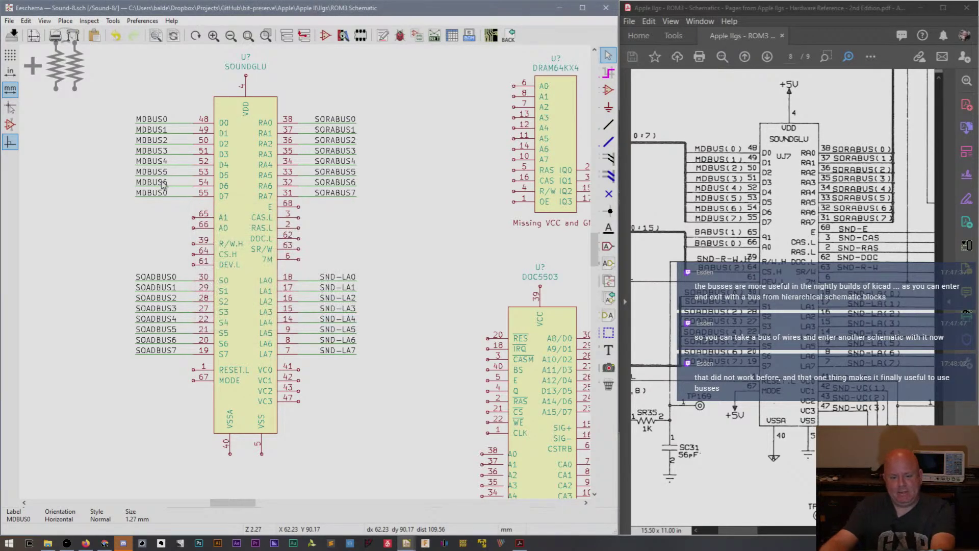
key(e)
key(BackSpace)
text(7)
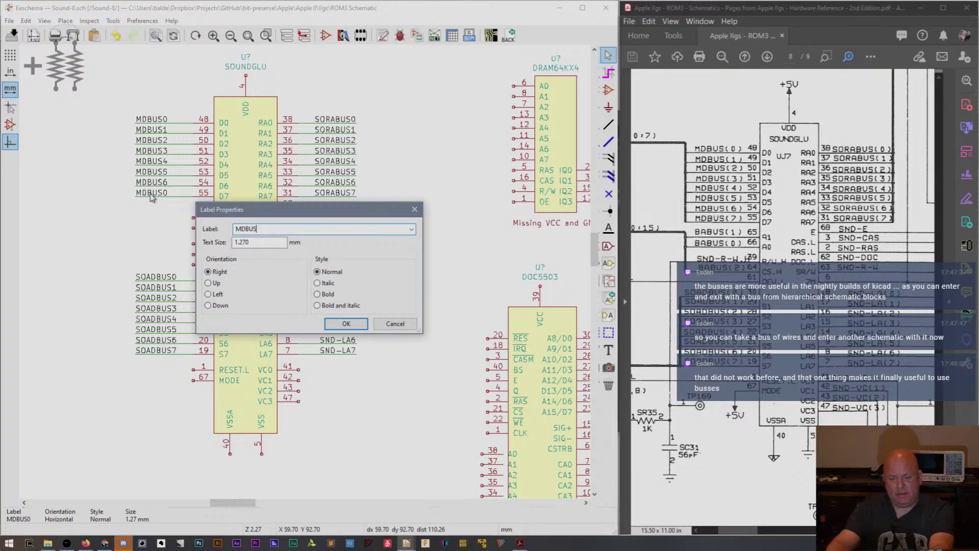
key(Return)
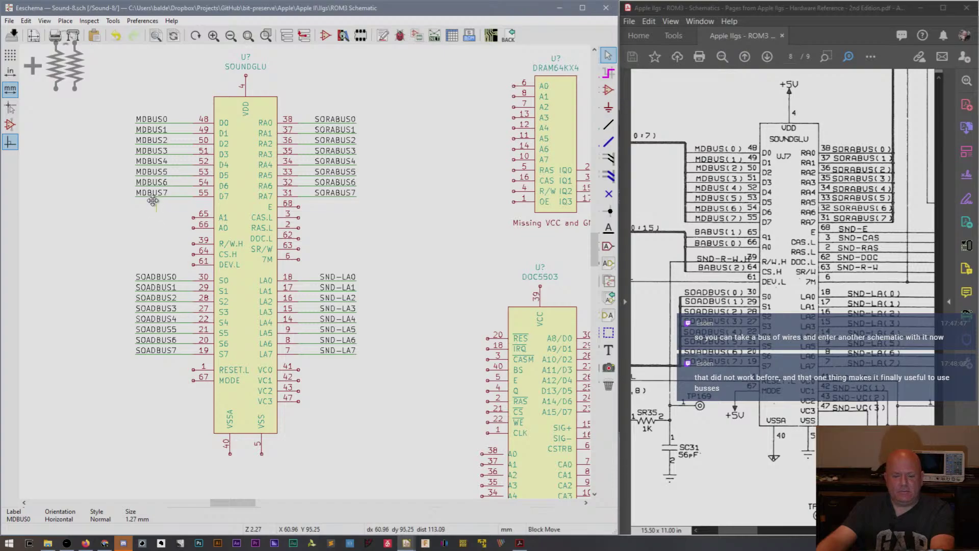
Copy the MDBUS7 label and its wire onto SOUNDGLU pins 65 and 66.
drag(156, 213, 142, 196)
key(ctrl+c)
key(ctrl+v)
click(165, 220)
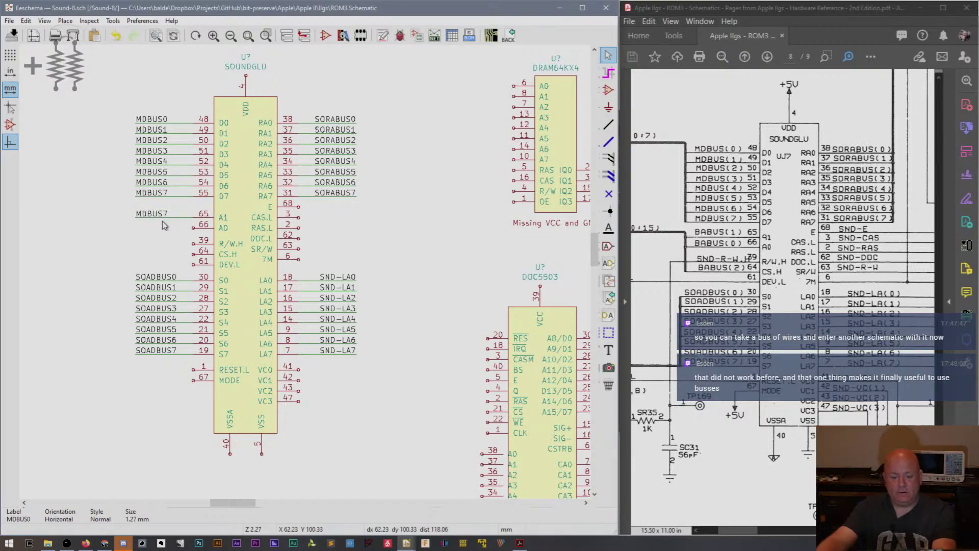
key(ctrl+v)
click(165, 229)
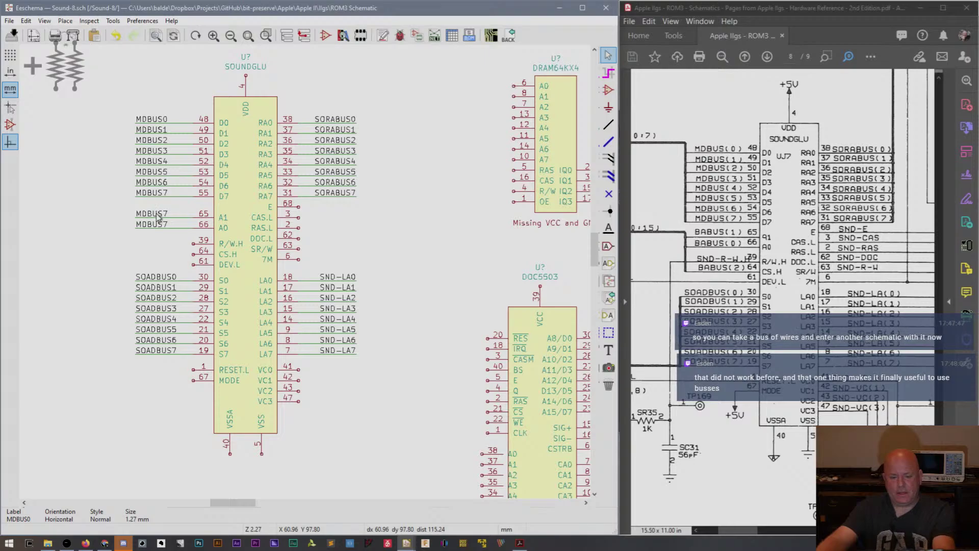
Rename the pin 65 label to BABUA1 and the pin 66 label to BABUS0.
double_click(156, 213)
key(End)
key(BackSpace)
key(BackSpace)
key(BackSpace)
key(BackSpace)
key(BackSpace)
key(BackSpace)
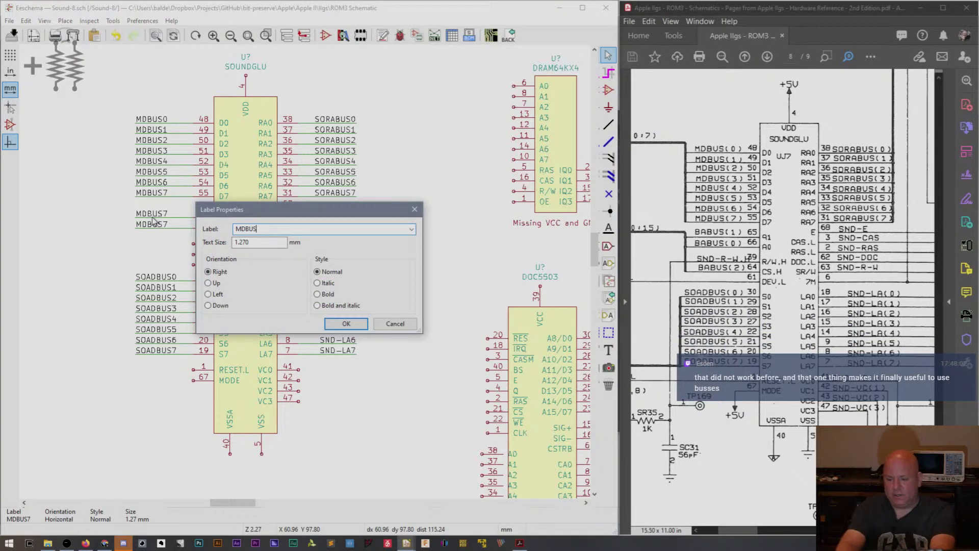
text(BABUA1)
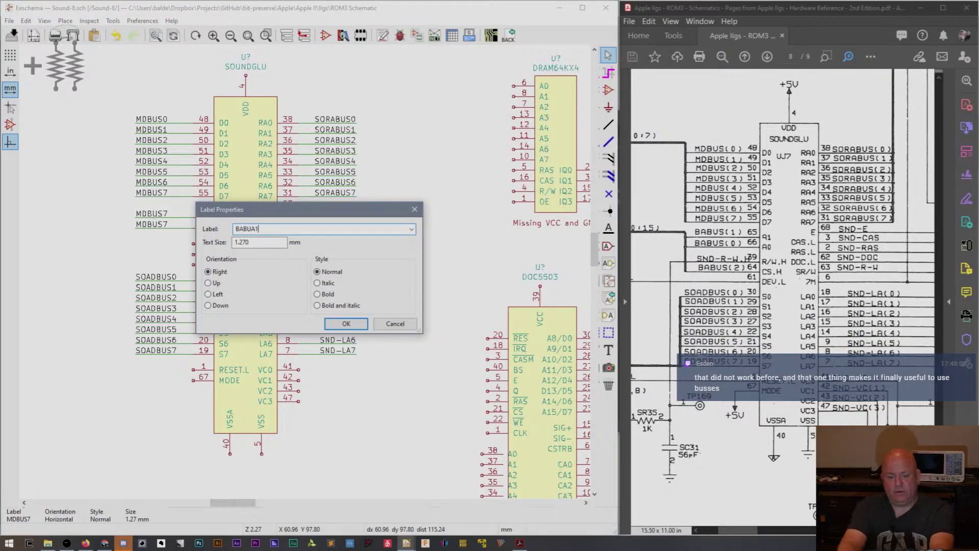
key(Return)
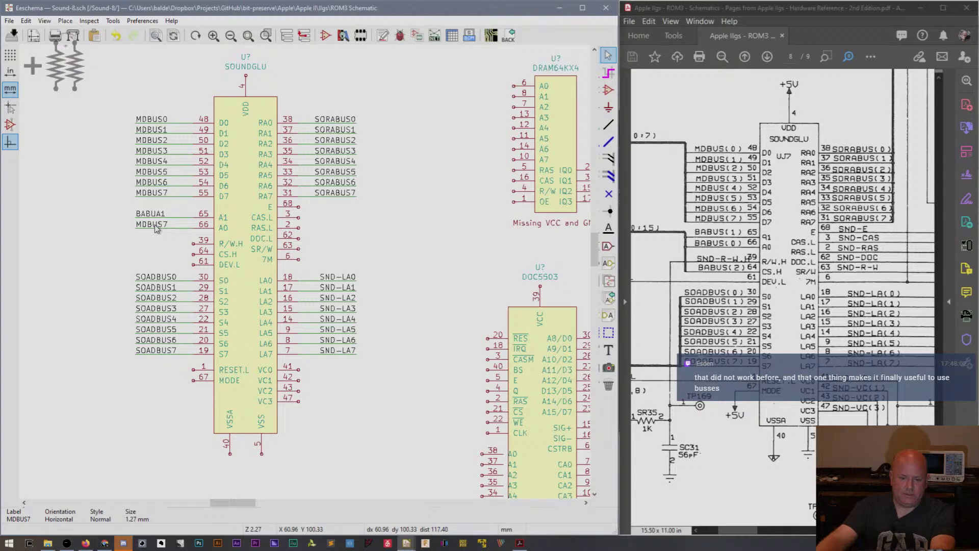
double_click(155, 225)
text(BABU)
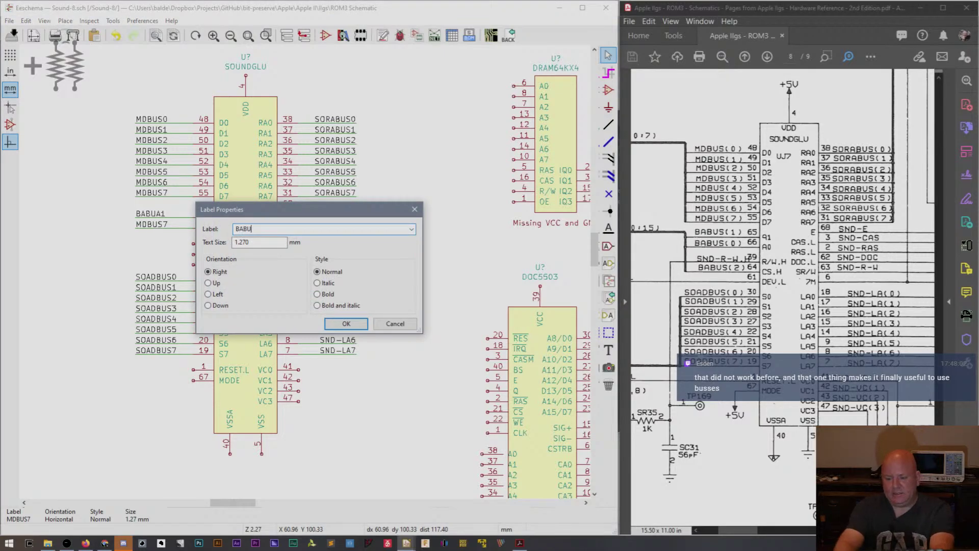
text(S0)
key(Return)
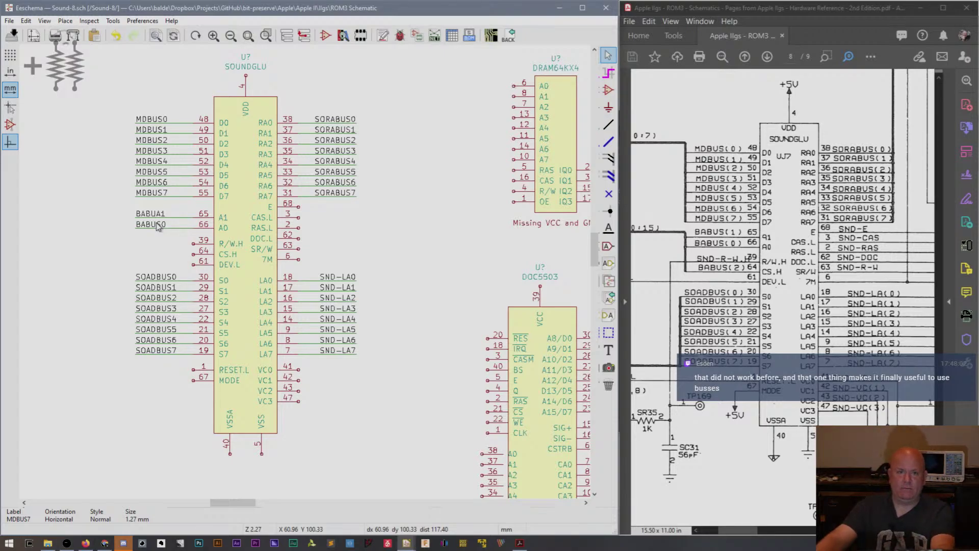
Paste a label on pin 39 named SND-R-W.H, and put a BABUA1 label copy on pin 64.
key(ctrl+v)
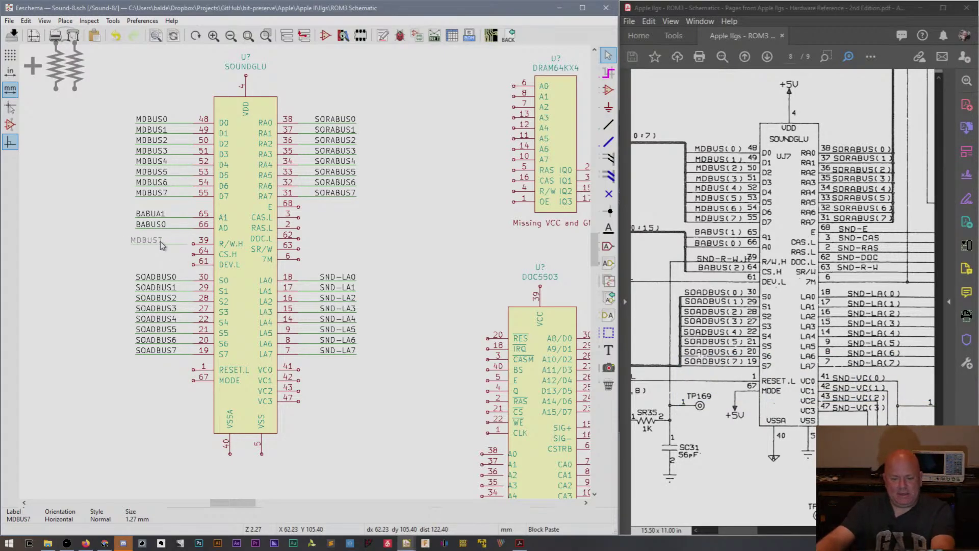
click(167, 242)
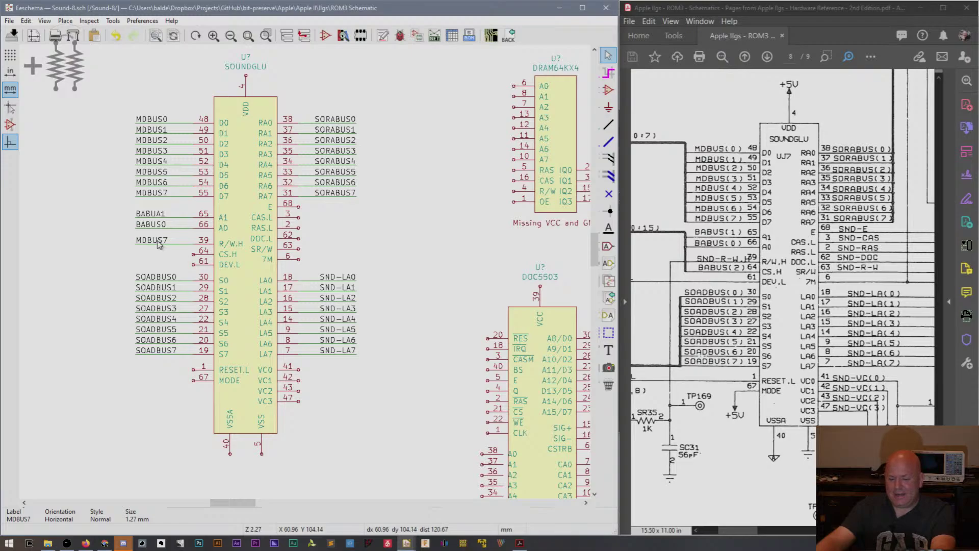
double_click(157, 241)
text(SND)
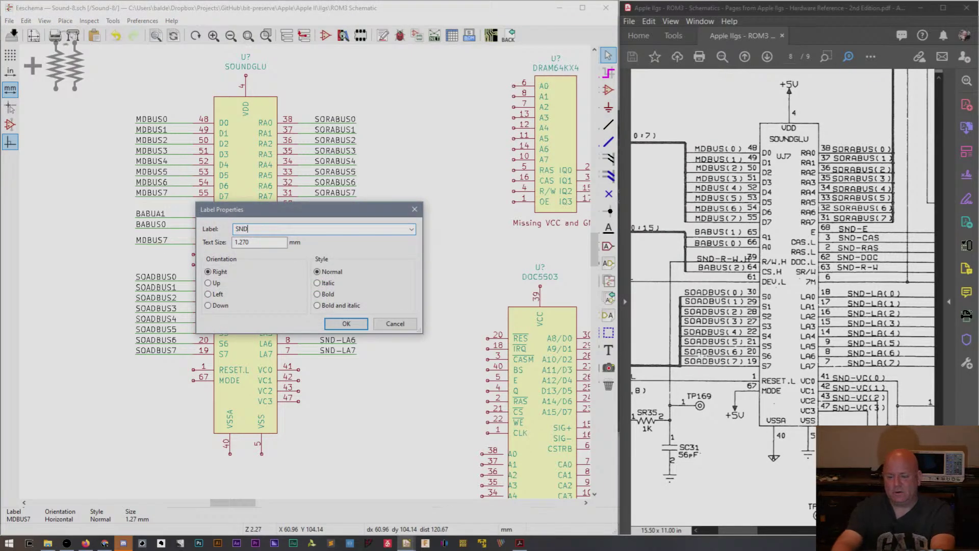
text(-R-W)
key(Return)
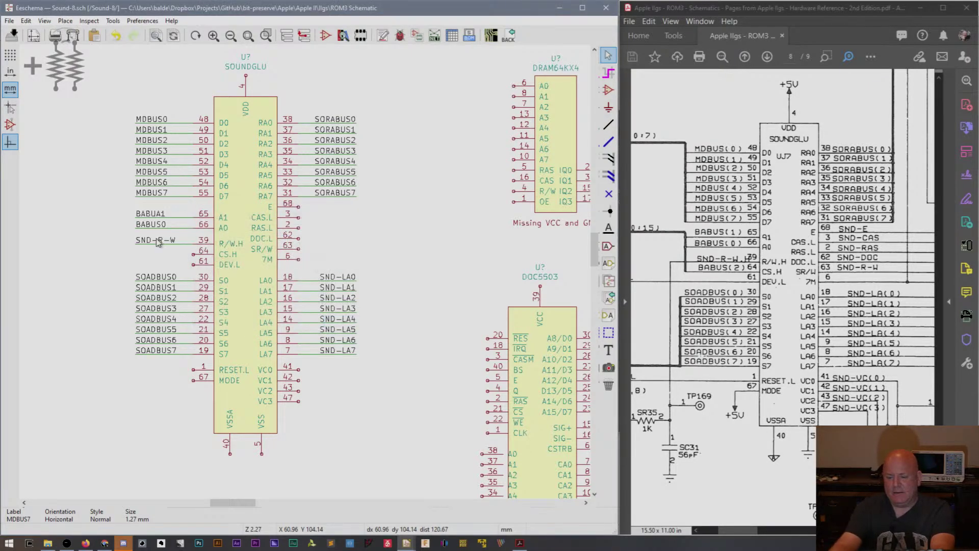
double_click(156, 237)
key(End)
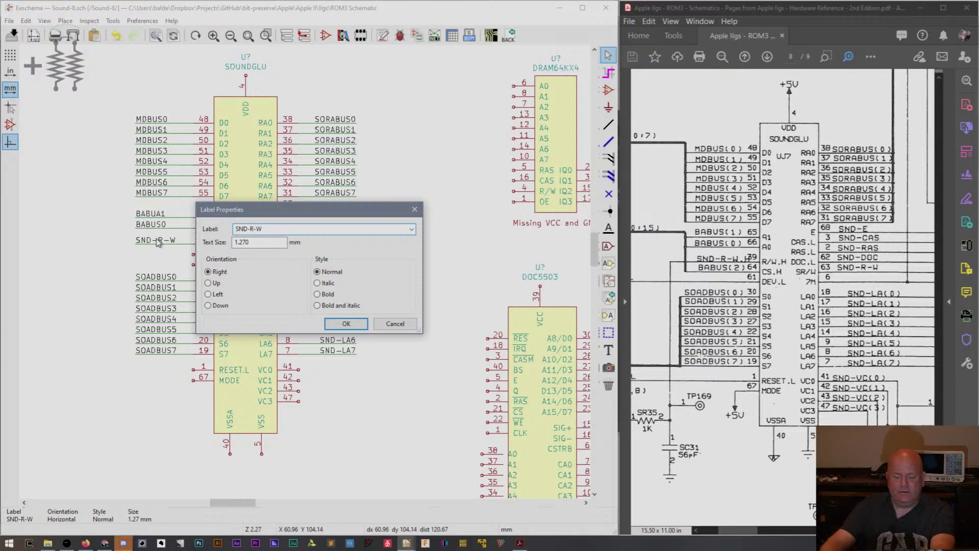
text(.H)
key(Return)
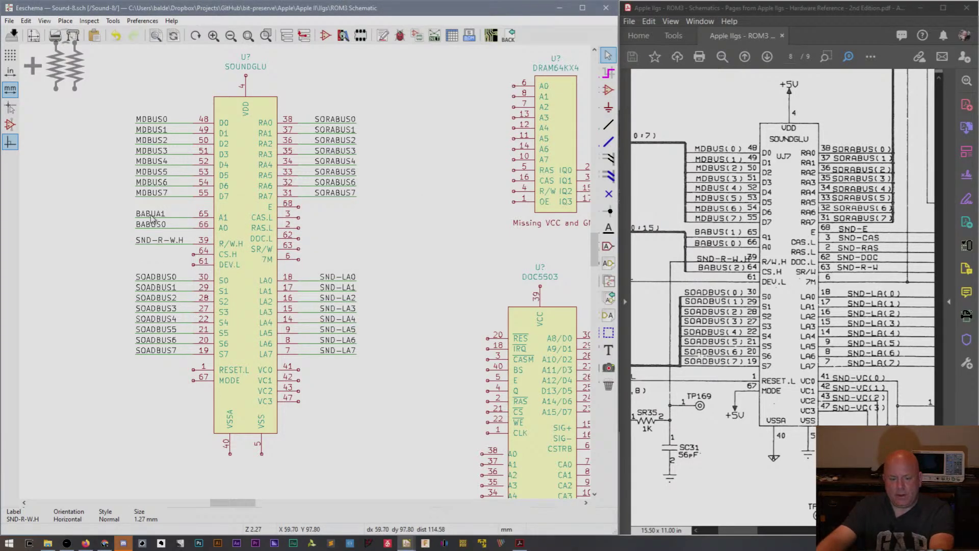
click(140, 249)
click(135, 254)
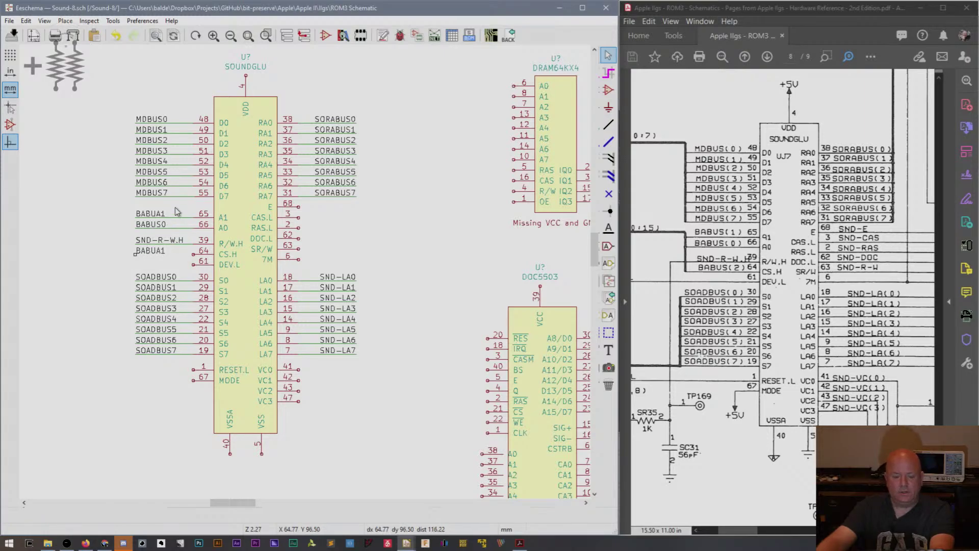
Copy the label wires onto the pin 64 row and rename its label to BABUA2.
drag(172, 207, 183, 228)
key(ctrl+c)
key(ctrl+v)
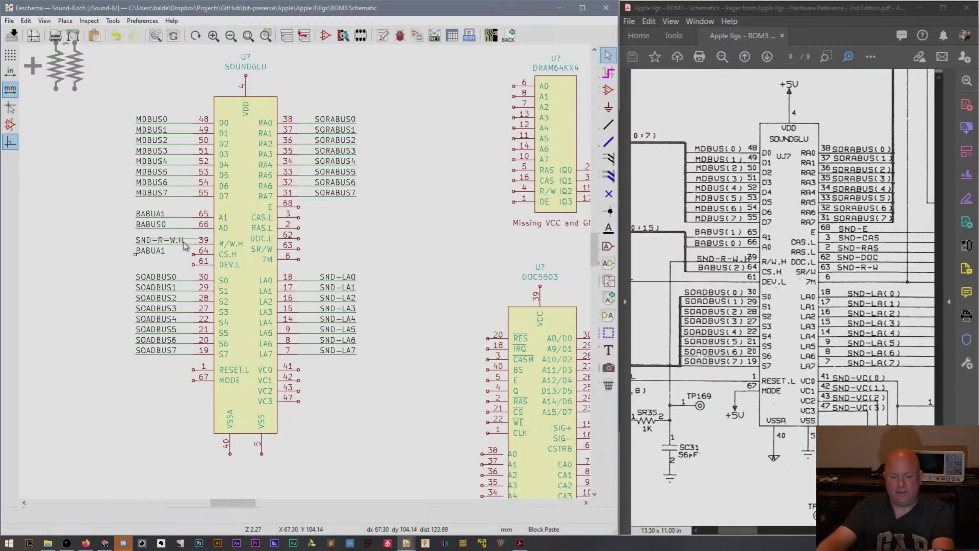
click(172, 256)
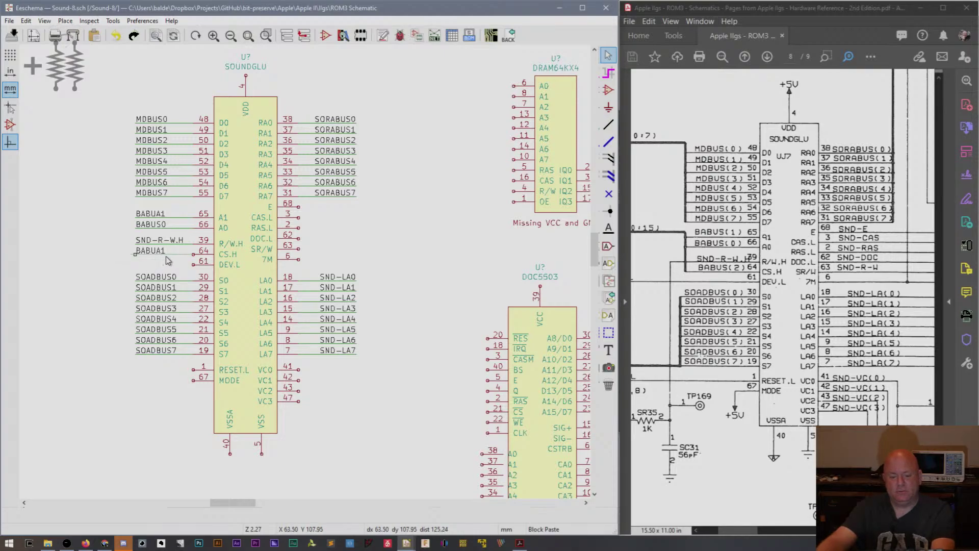
key(ctrl+y)
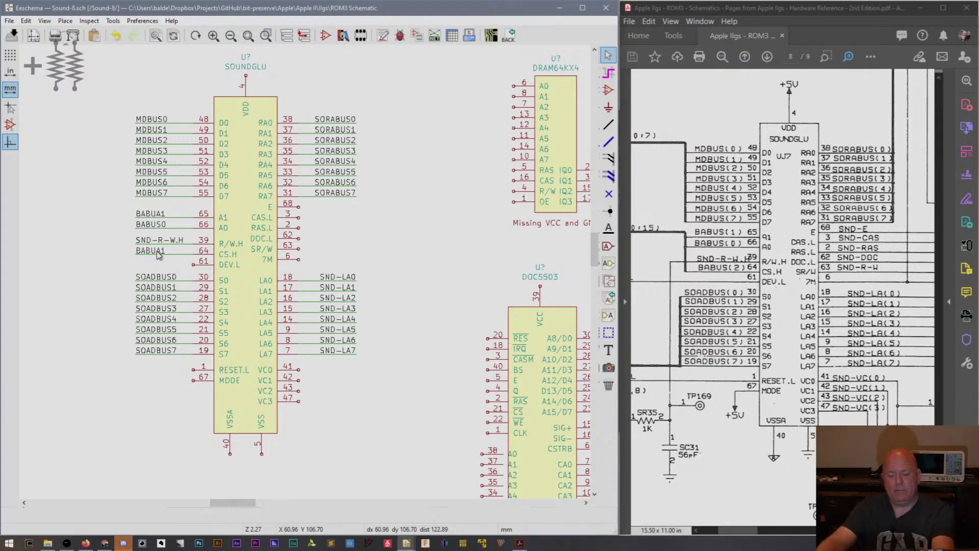
double_click(157, 251)
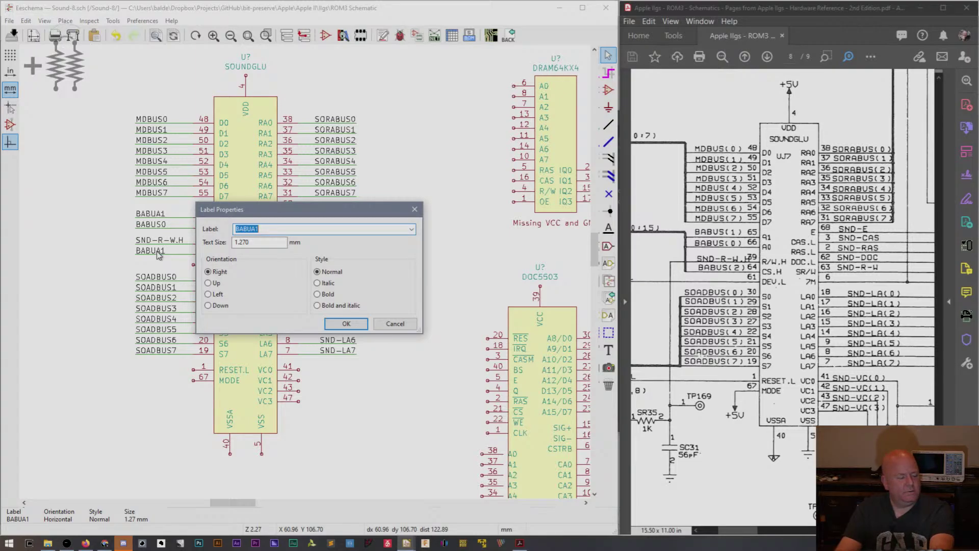
key(End)
key(BackSpace)
text(2)
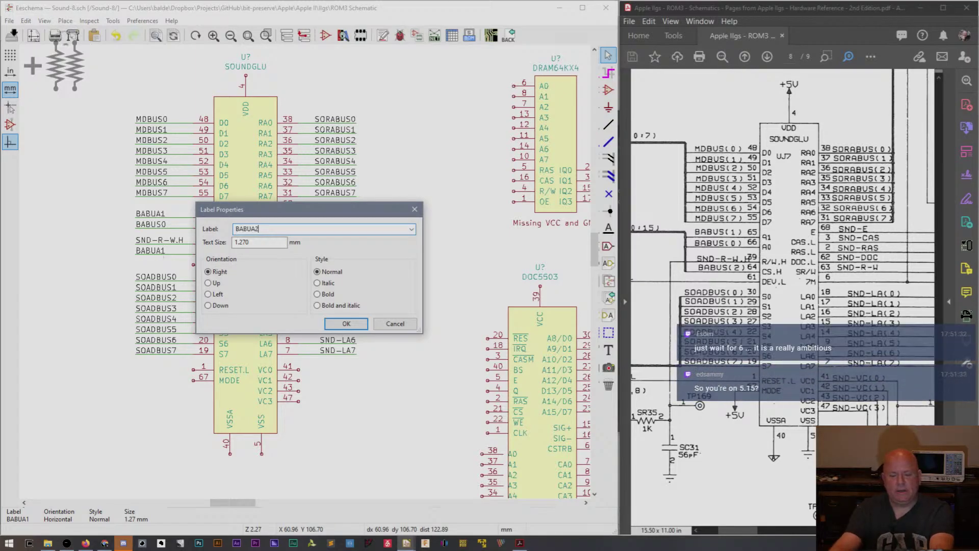
key(Return)
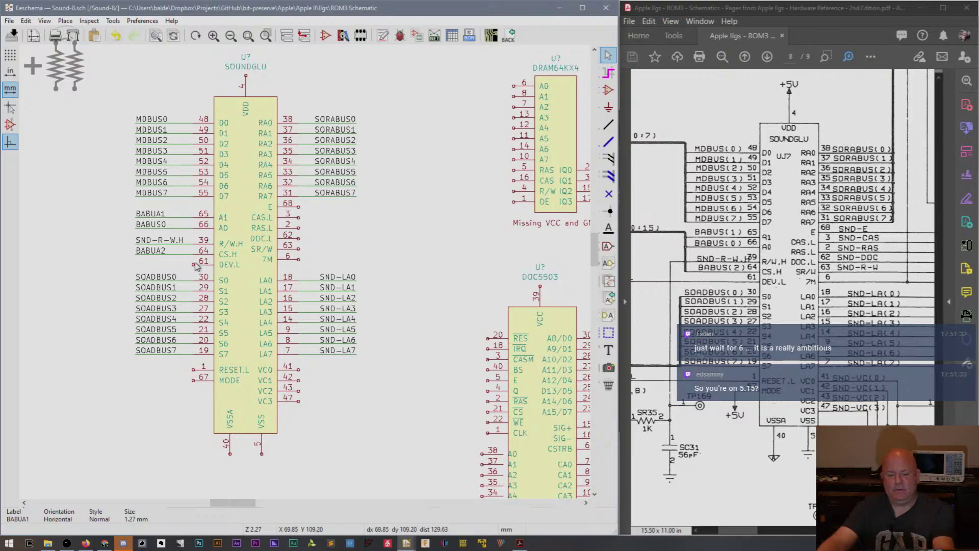
Draw a bare wire out of pin 61 and delete the extra BABUA2 label there.
key(w)
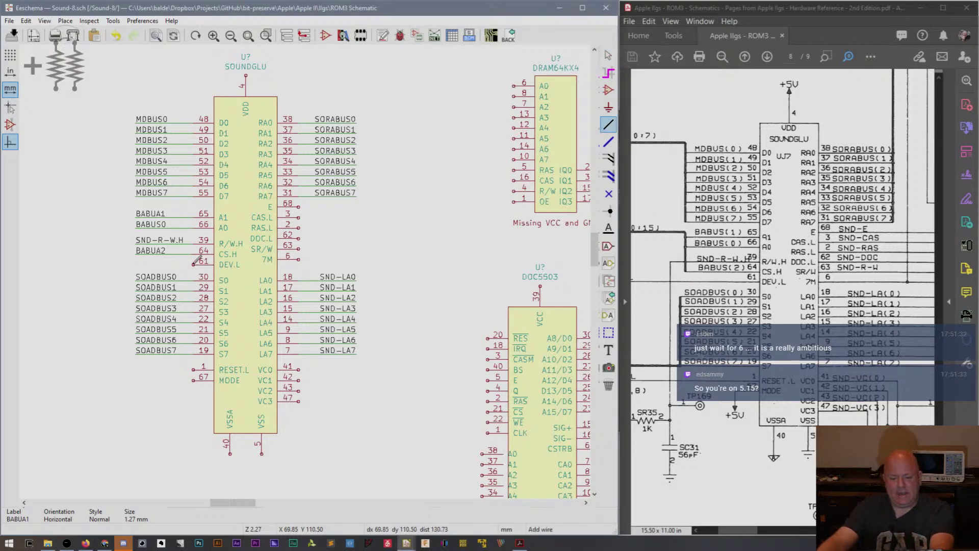
double_click(135, 265)
key(Escape)
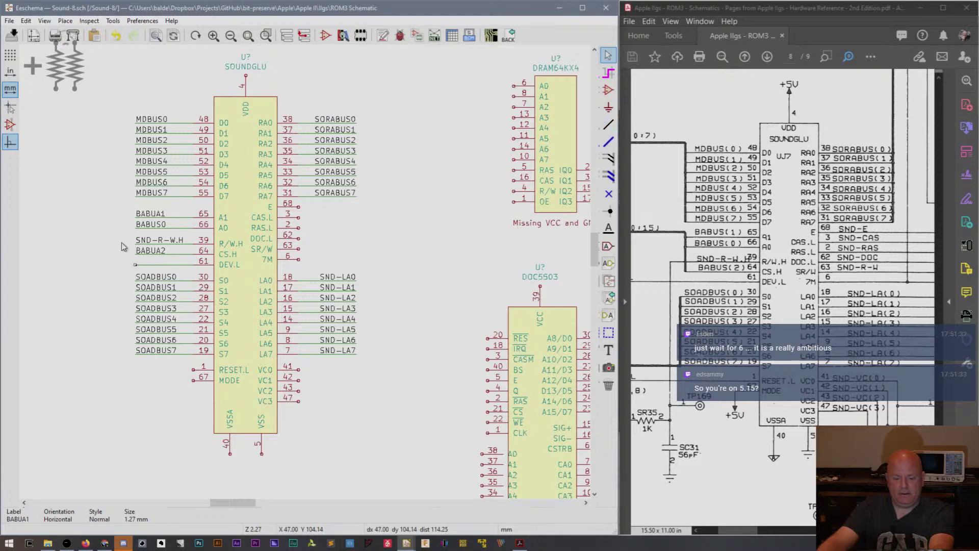
key(c)
double_click(142, 262)
key(Return)
key(Delete)
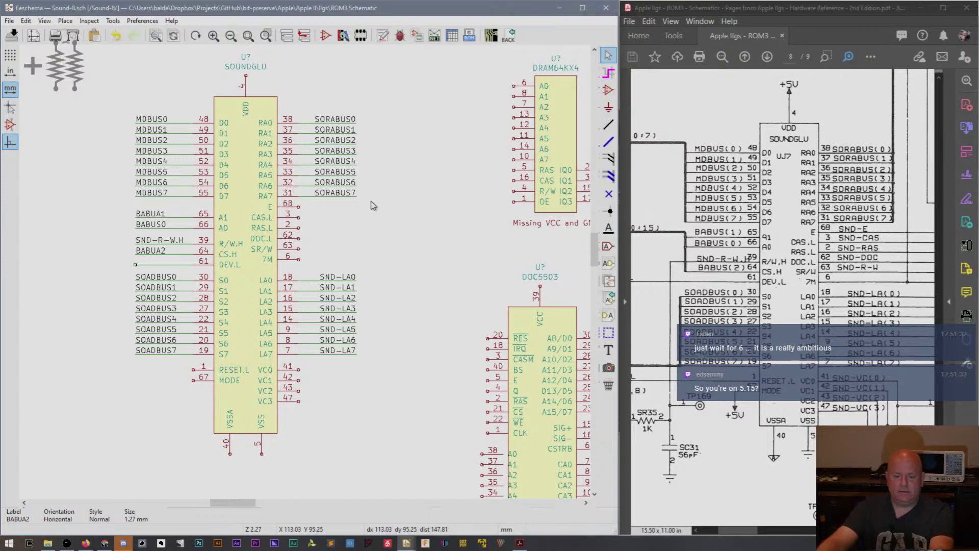
Save the schematic, review the symbol cache library error details, then close the error window.
key(ctrl+s)
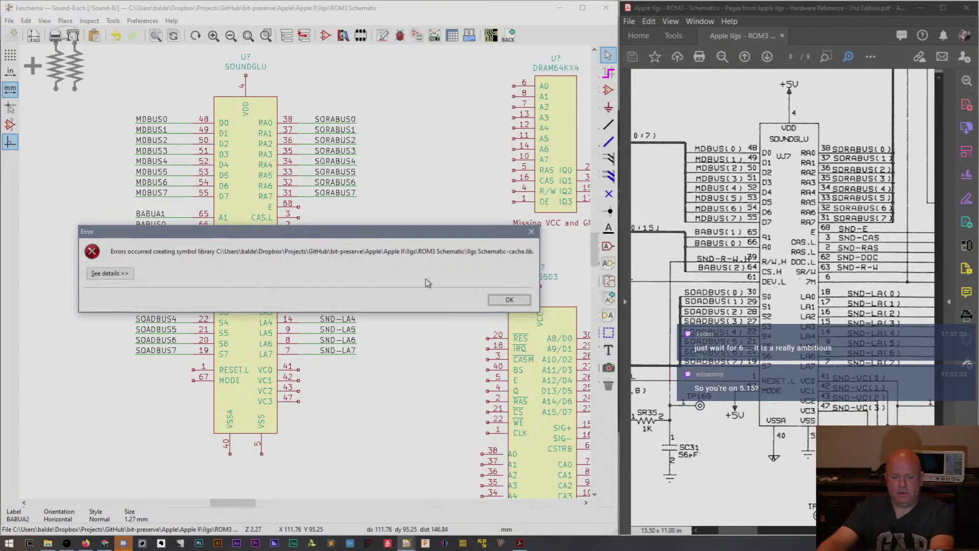
click(111, 274)
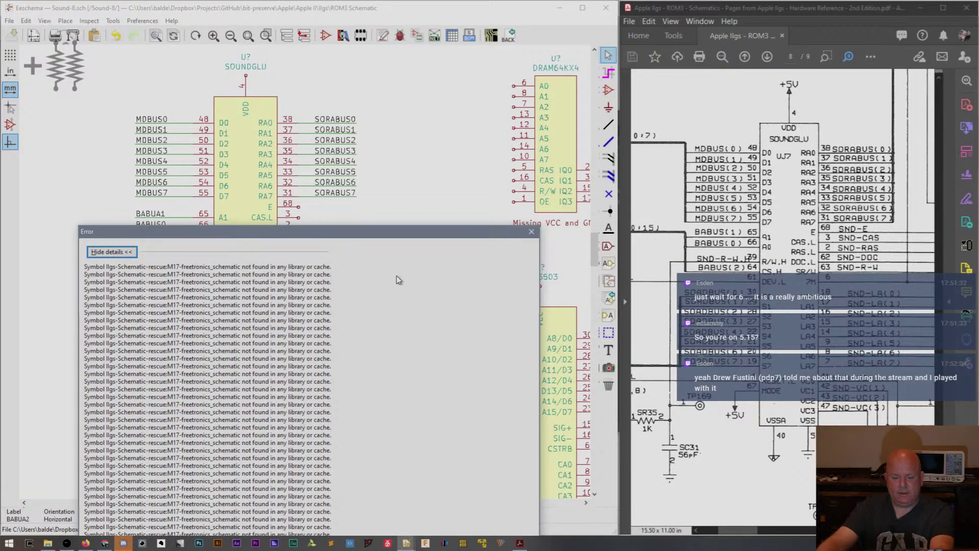
drag(411, 234, 402, 50)
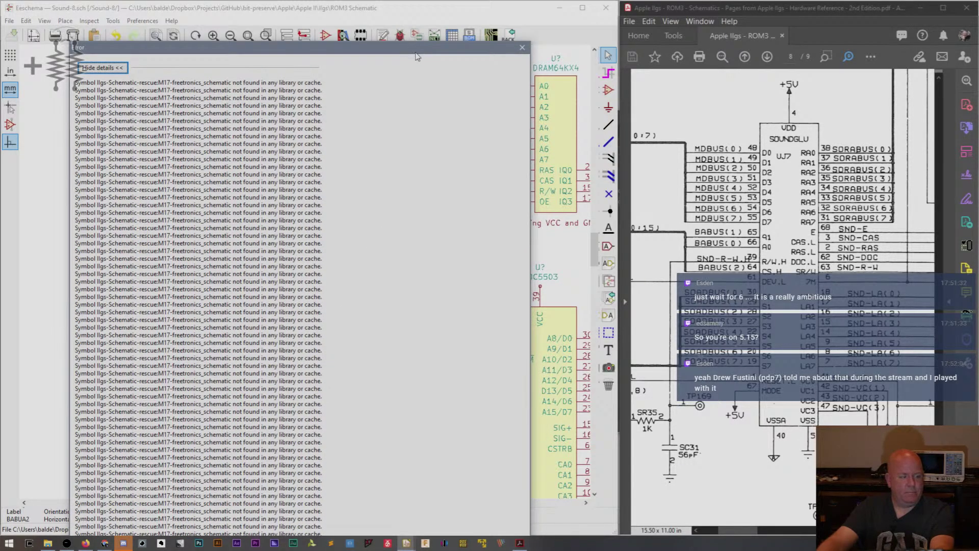
click(522, 47)
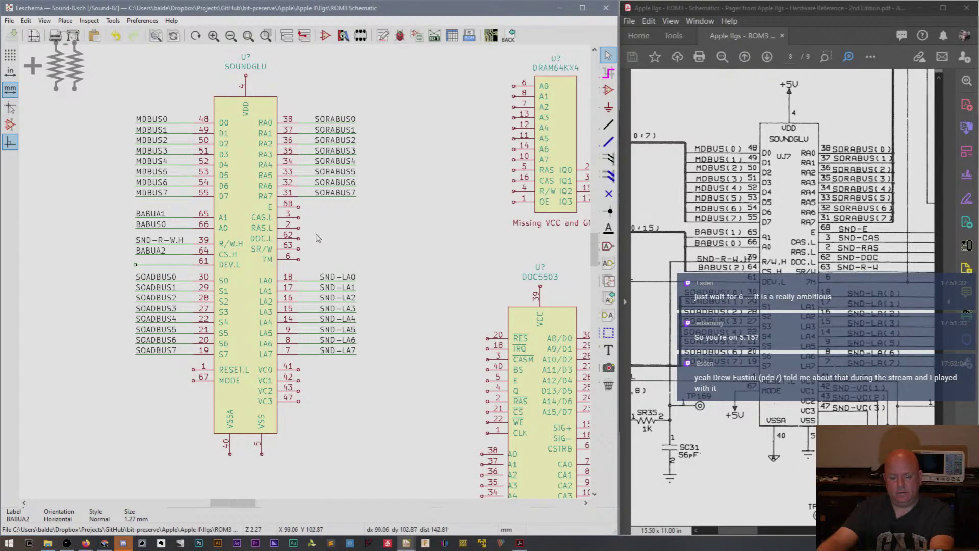
Copy the SORABUS7 label onto pin 68 and rename it SND-E.
drag(374, 208, 296, 186)
key(ctrl+c)
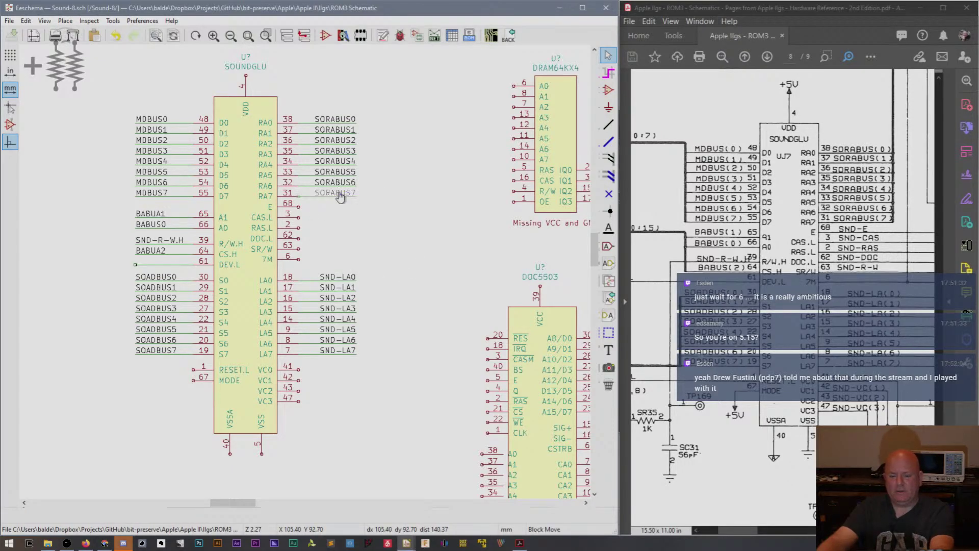
key(ctrl+v)
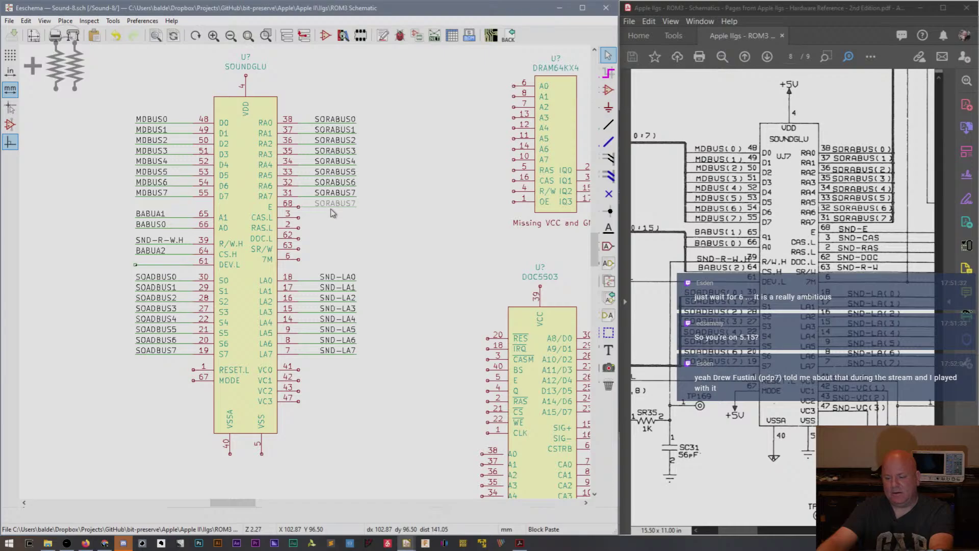
click(333, 212)
click(334, 209)
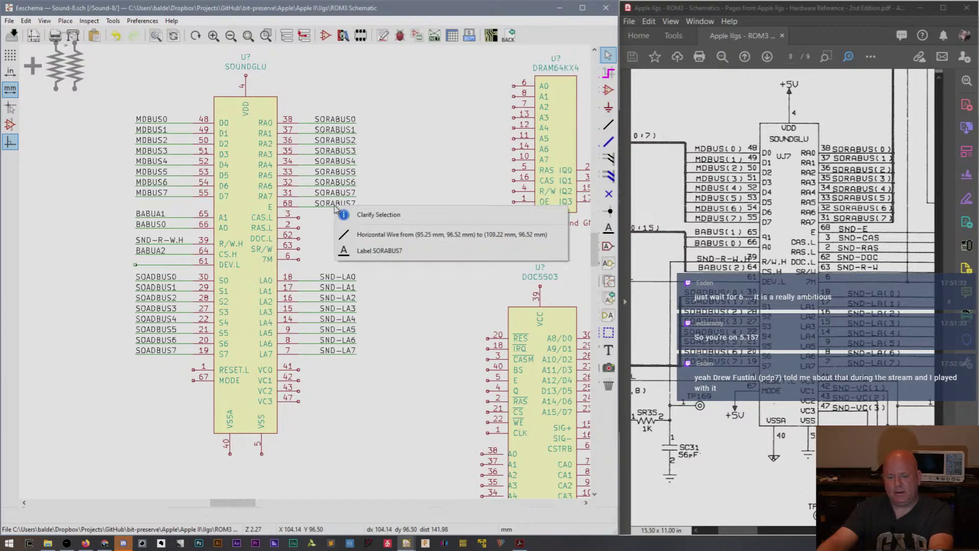
click(367, 251)
text(eSND-E)
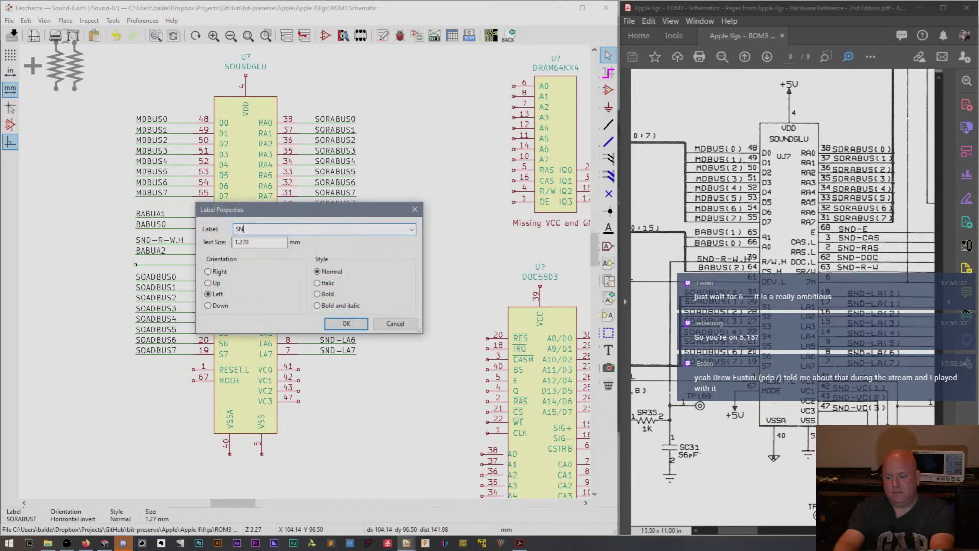
key(Return)
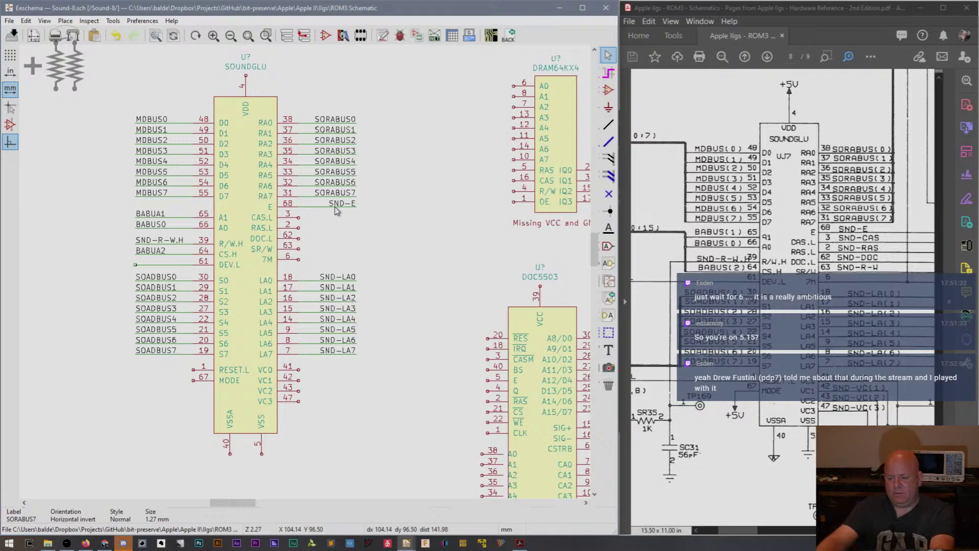
Copy the SND-E label onto pin 3 and rename it SND-CAS.
mouse_move(334, 209)
mouse_down()
mouse_move(349, 213)
mouse_move(346, 205)
mouse_up()
key(ctrl+c)
key(ctrl+v)
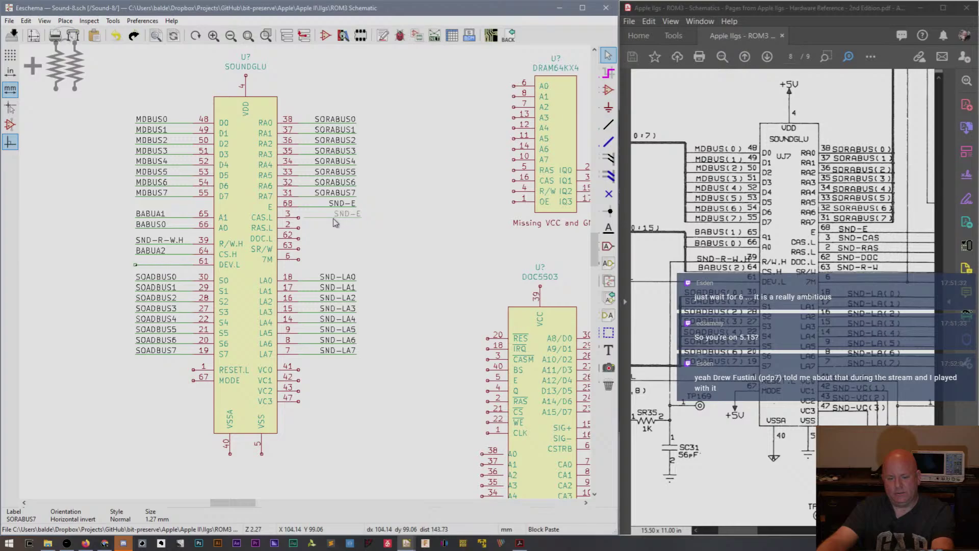
click(333, 218)
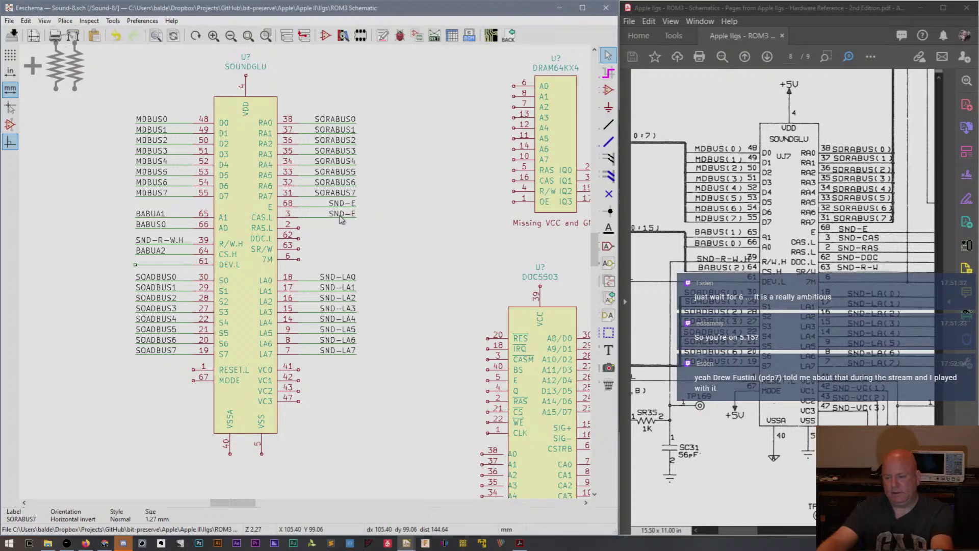
click(341, 220)
click(378, 261)
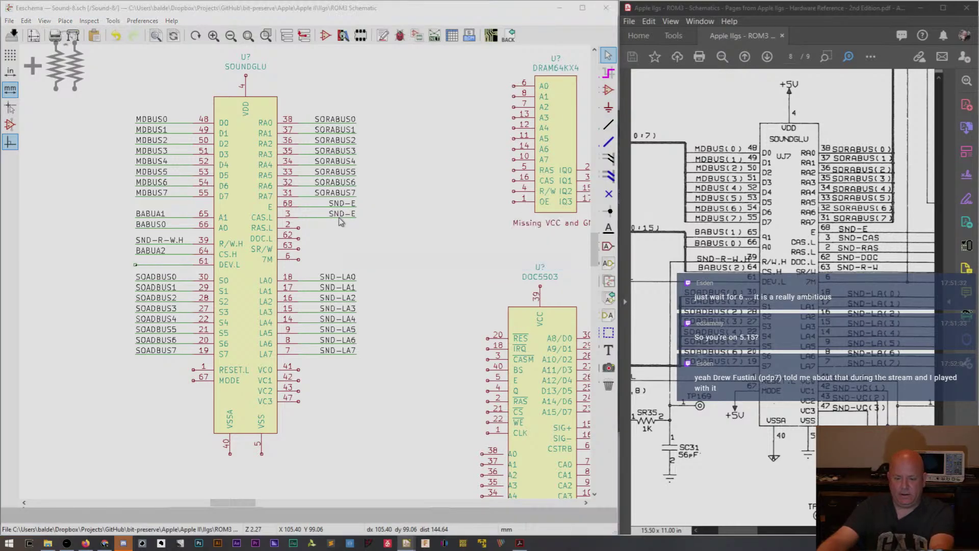
key(e)
key(BackSpace)
text(CAS)
key(Return)
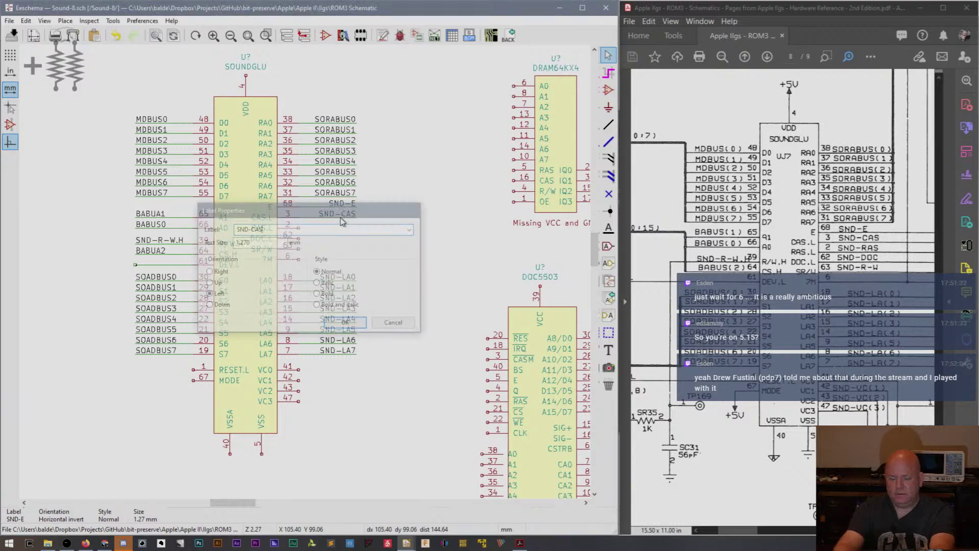
Paste a label copy on pin 2 named SND-RAS.
key(ctrl+v)
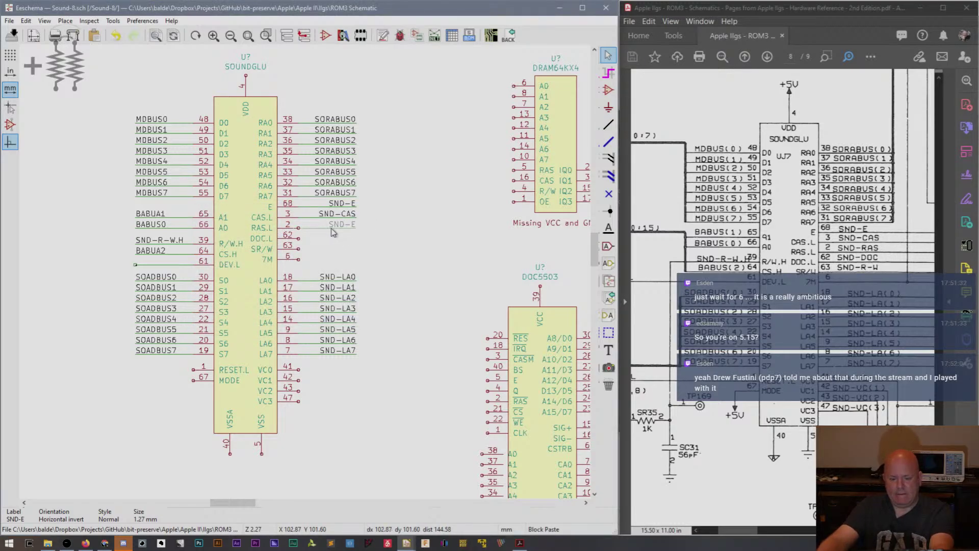
click(342, 228)
text(eSND-RAS)
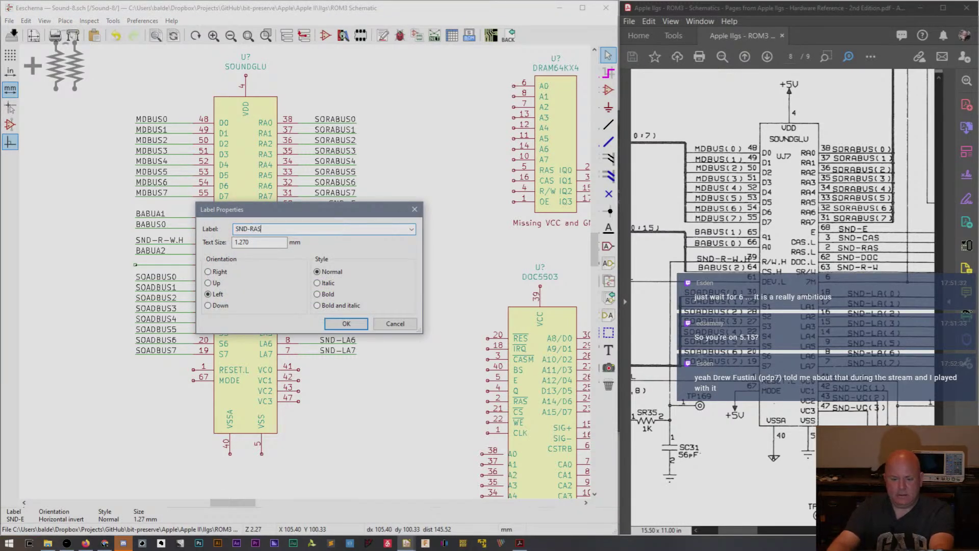
key(Return)
Paste a label copy on pin 62 and rename it SND-DOC.
key(ctrl+v)
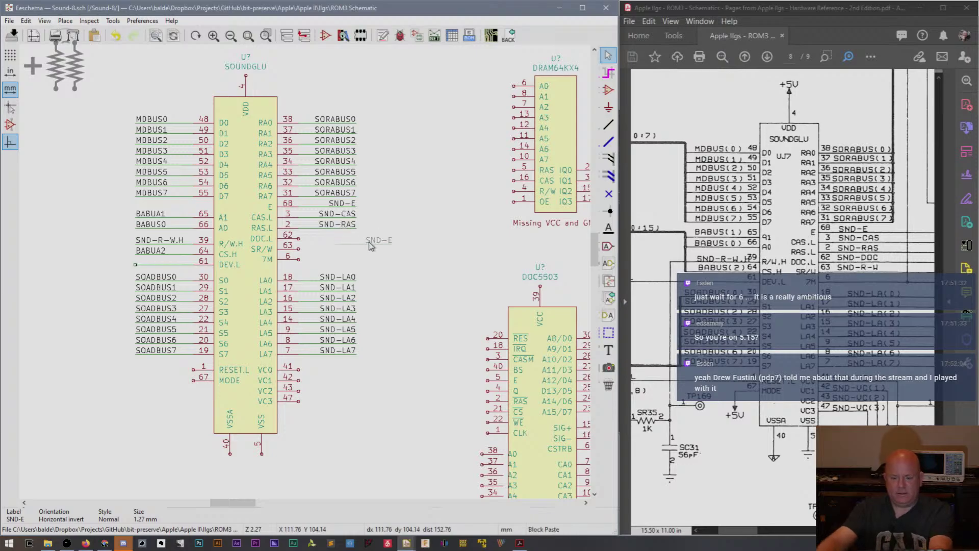
click(334, 245)
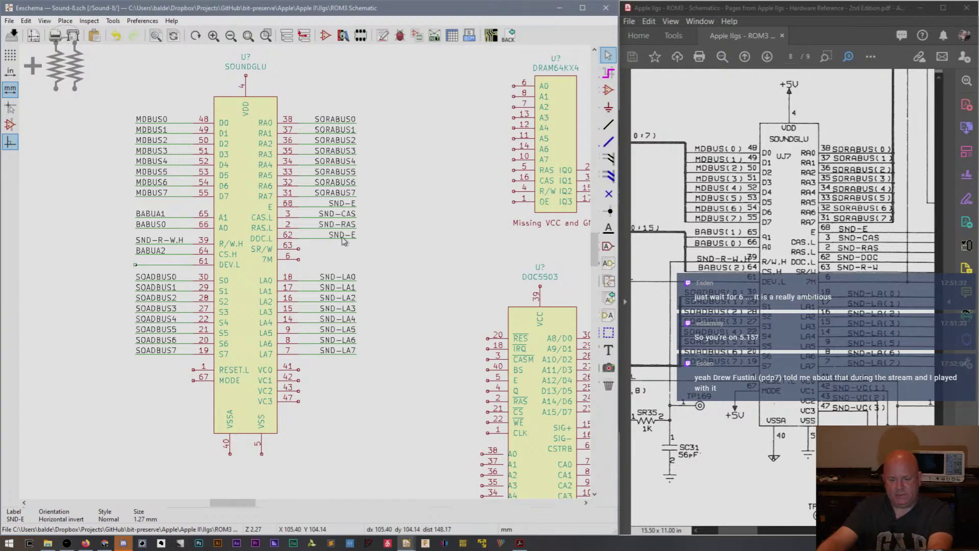
click(343, 240)
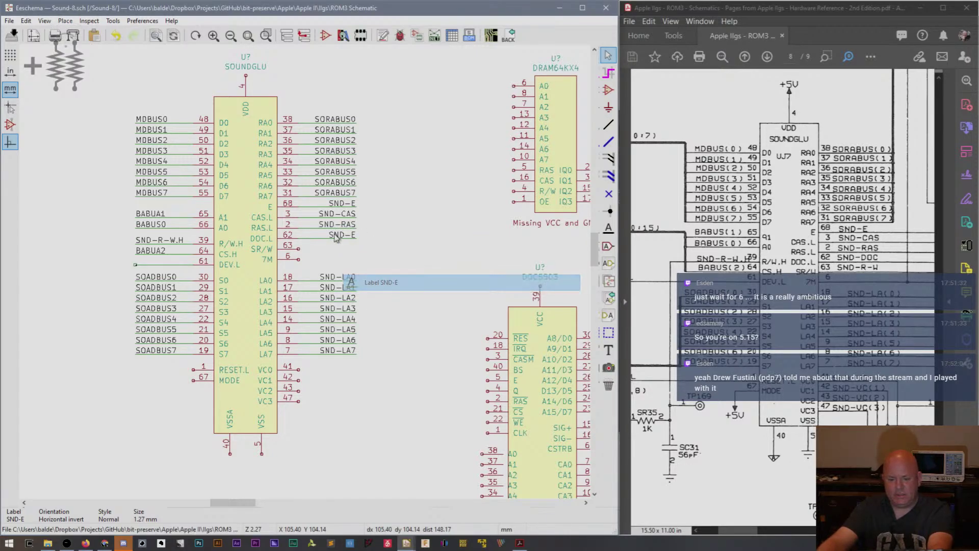
key(e)
key(BackSpace)
text(DOC)
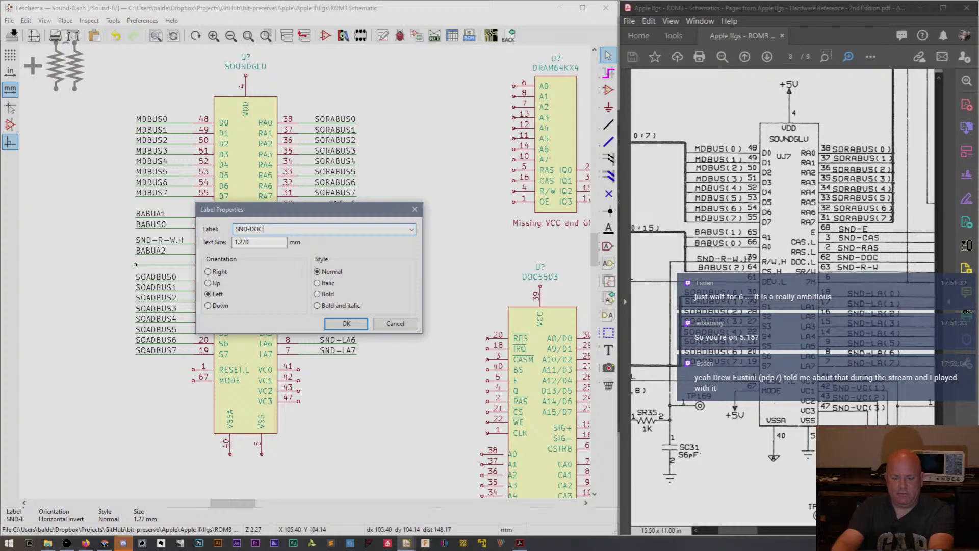
key(Return)
Paste a label copy on pin 63 and rename it SND-R-W.
key(ctrl+v)
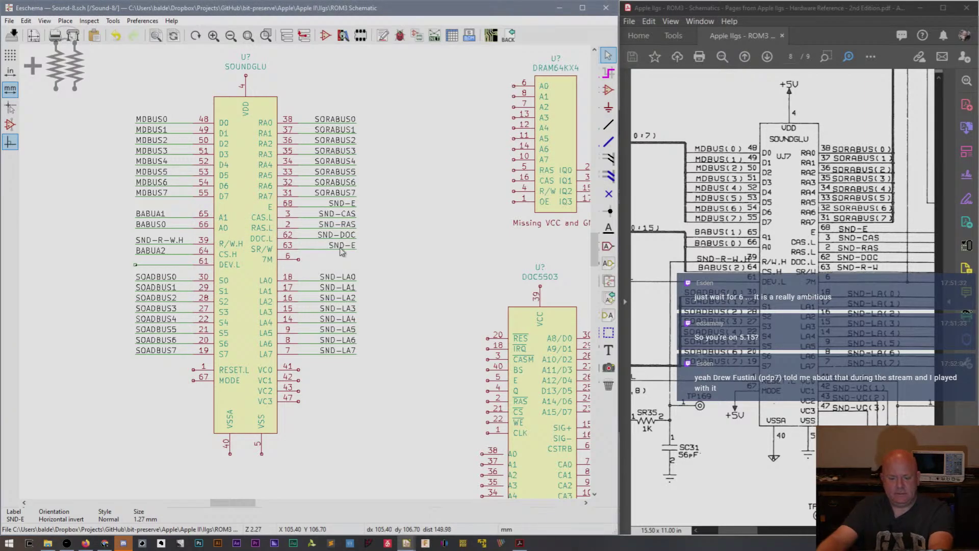
click(341, 250)
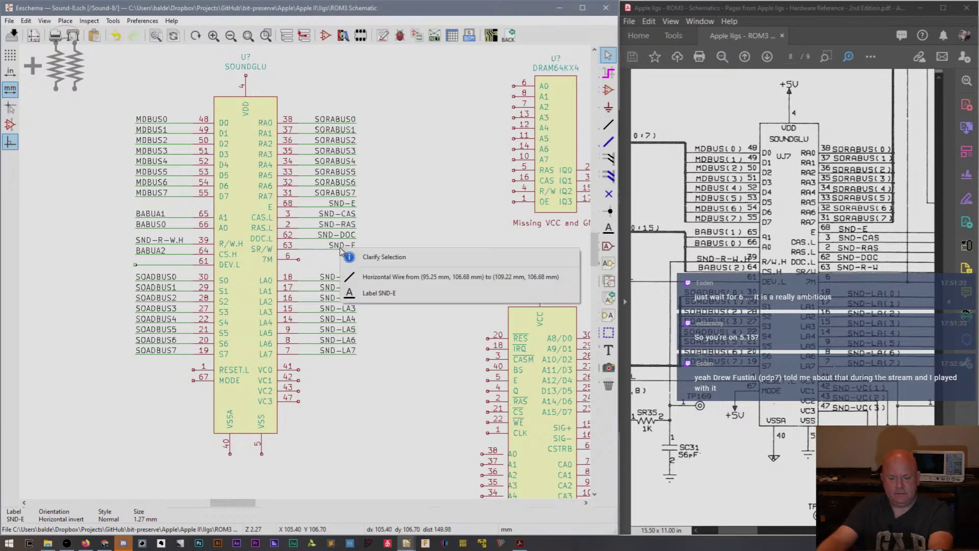
click(380, 305)
key(e)
key(BackSpace)
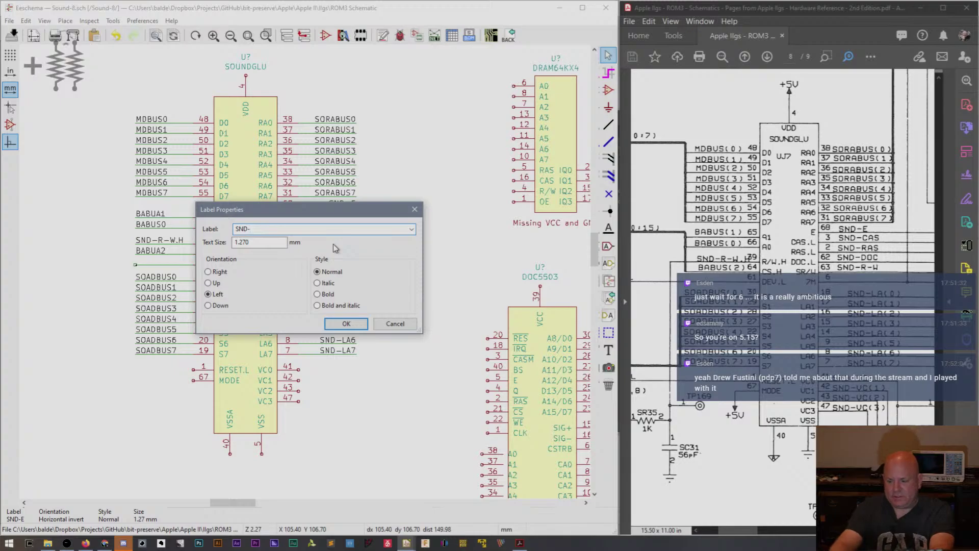
text(R-W)
key(Return)
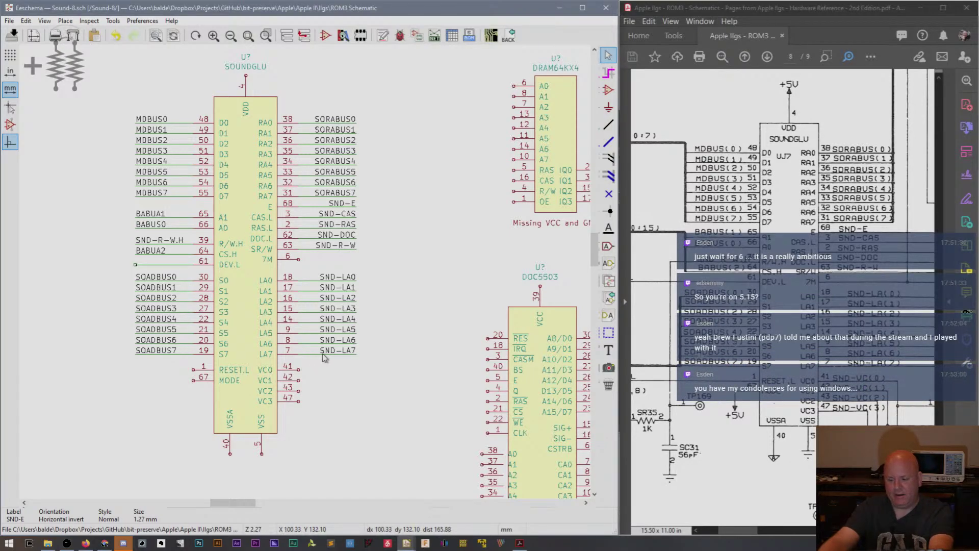
Copy the SND-LA7 label onto SOUNDGLU pins 41, 42, 43 and 47.
drag(350, 356, 335, 352)
key(ctrl+c)
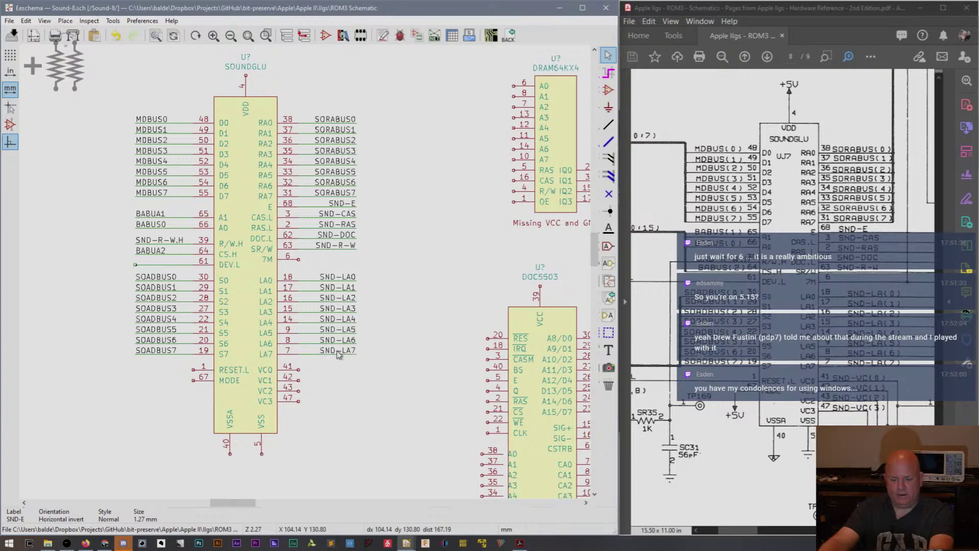
key(ctrl+v)
click(330, 374)
key(ctrl+v)
click(328, 384)
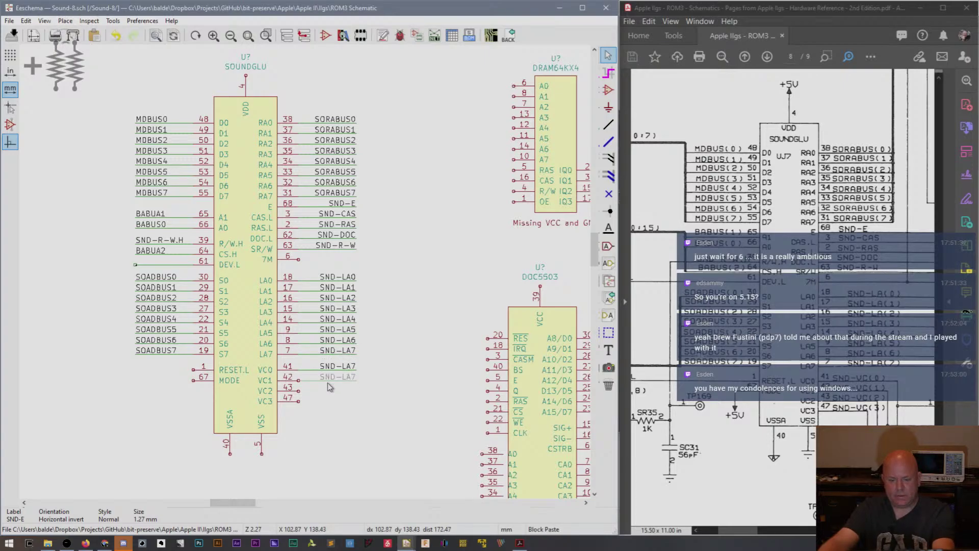
key(ctrl+v)
click(325, 395)
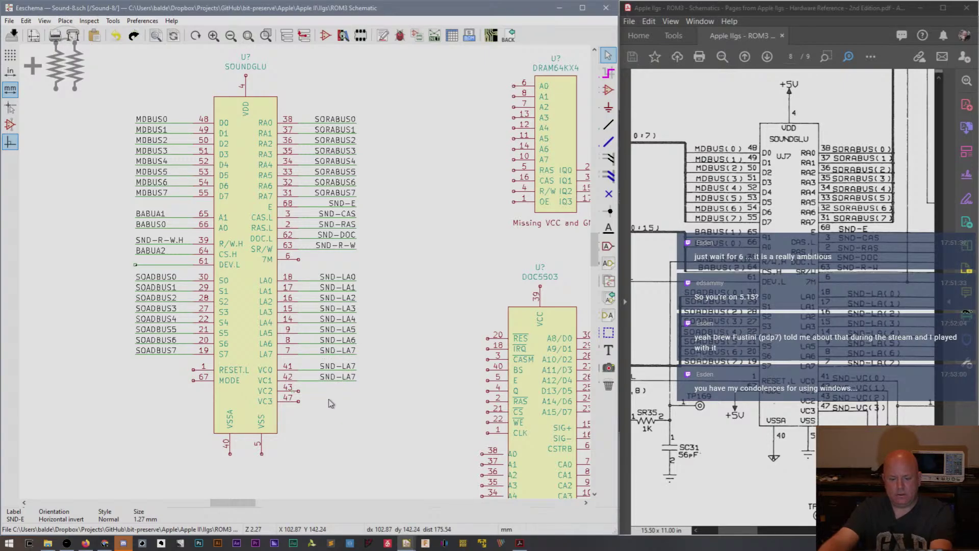
click(329, 404)
key(ctrl+v)
click(329, 403)
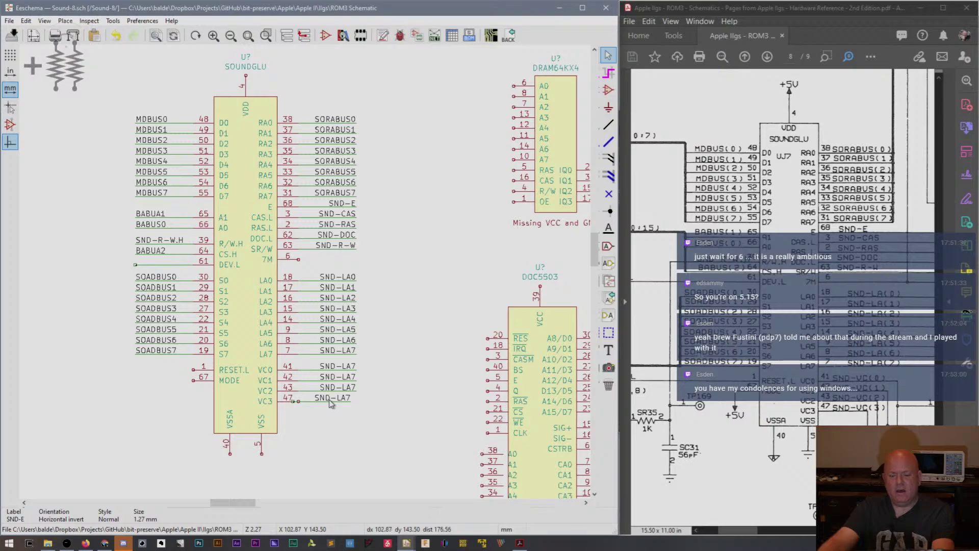
key(ctrl+z)
key(ctrl+v)
click(332, 402)
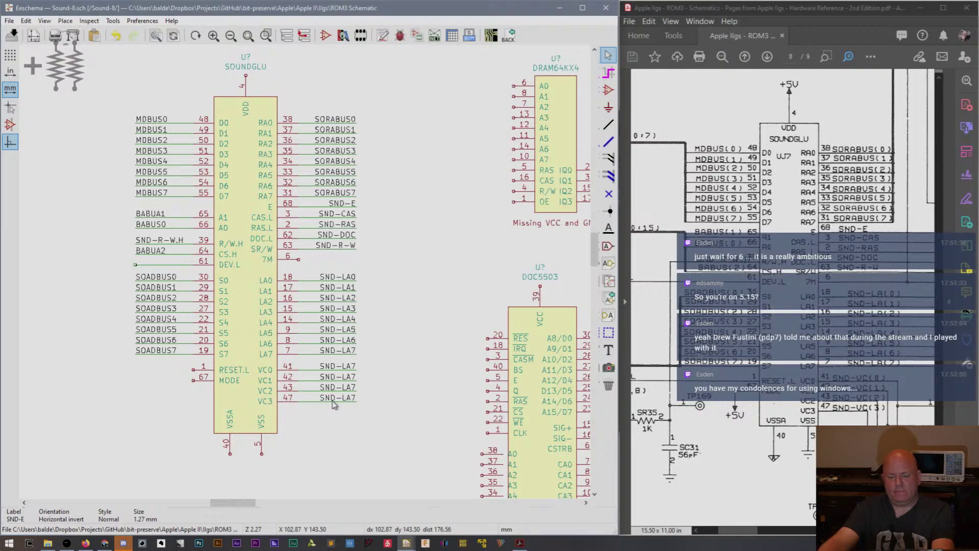
Rename the pin 41 and 42 labels to SND-VC0 and SND-VC1.
double_click(338, 367)
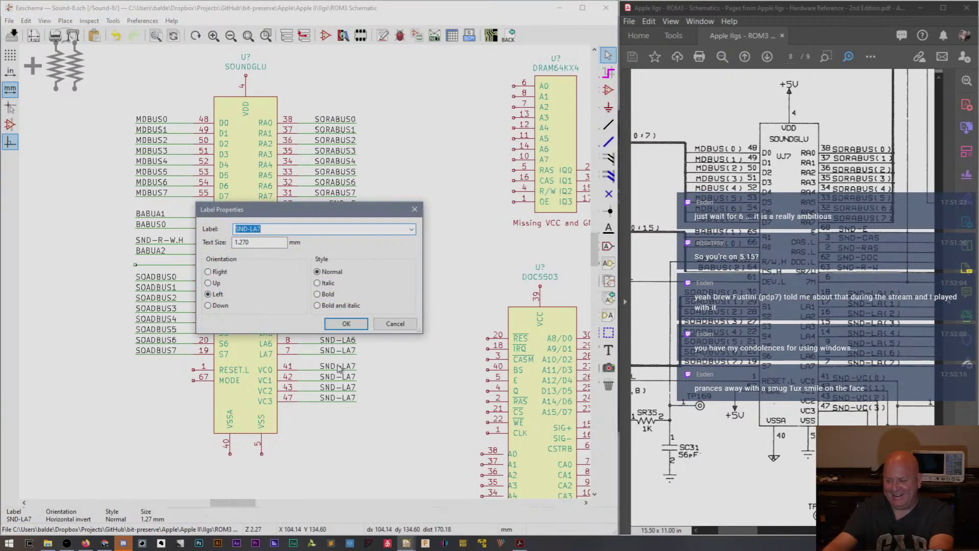
key(End)
key(BackSpace)
key(BackSpace)
key(BackSpace)
text(VC0)
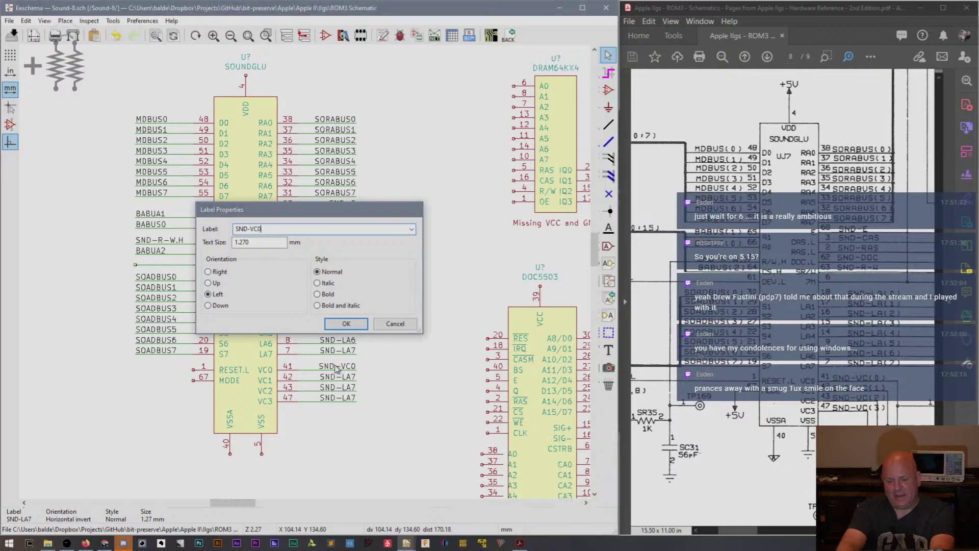
key(Return)
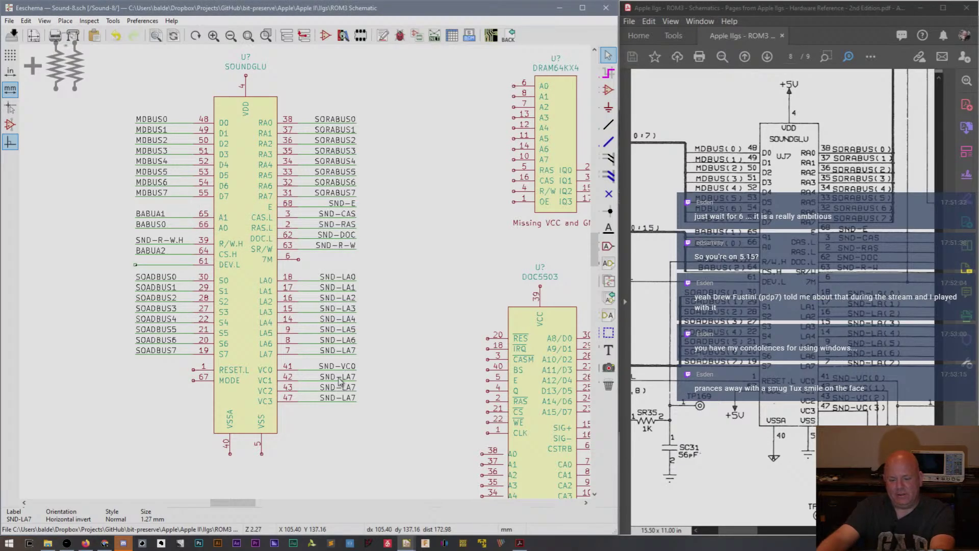
double_click(340, 379)
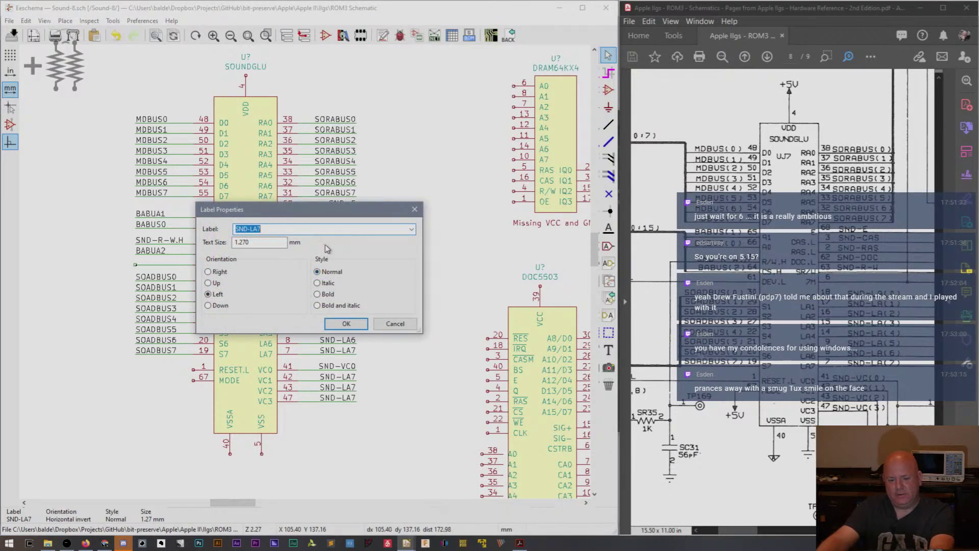
key(End)
key(BackSpace)
key(BackSpace)
key(BackSpace)
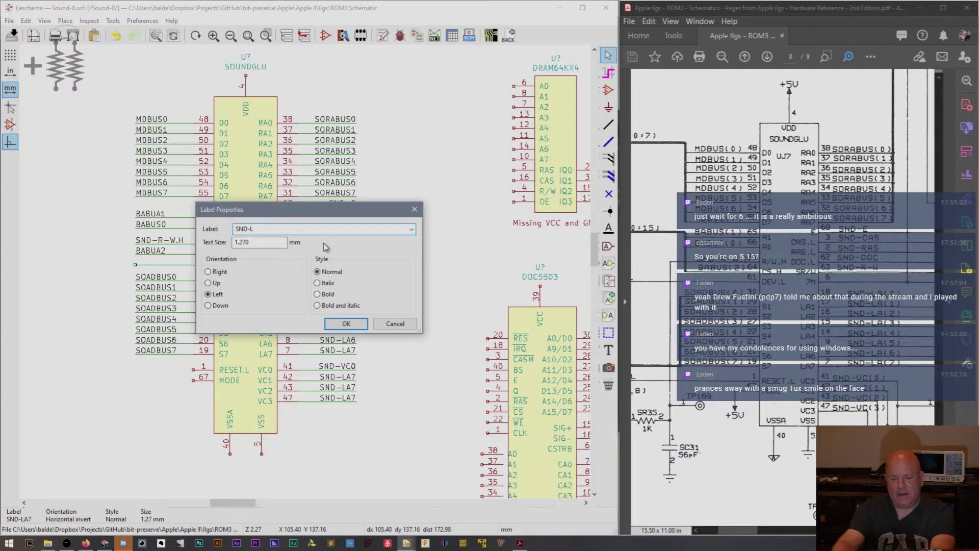
text(VC1)
key(Return)
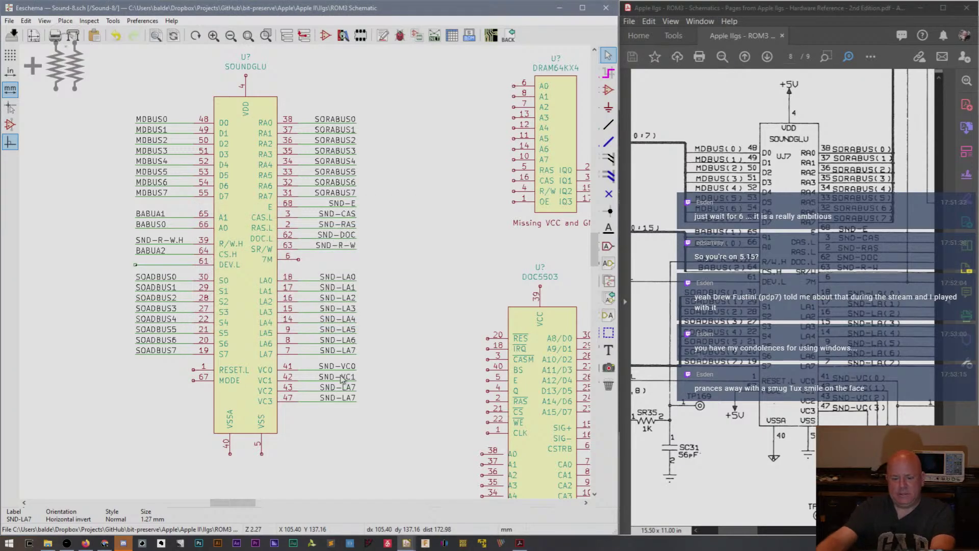
Rename the pin 43 and 47 labels to SND-VC2 and SND-VC3.
double_click(339, 390)
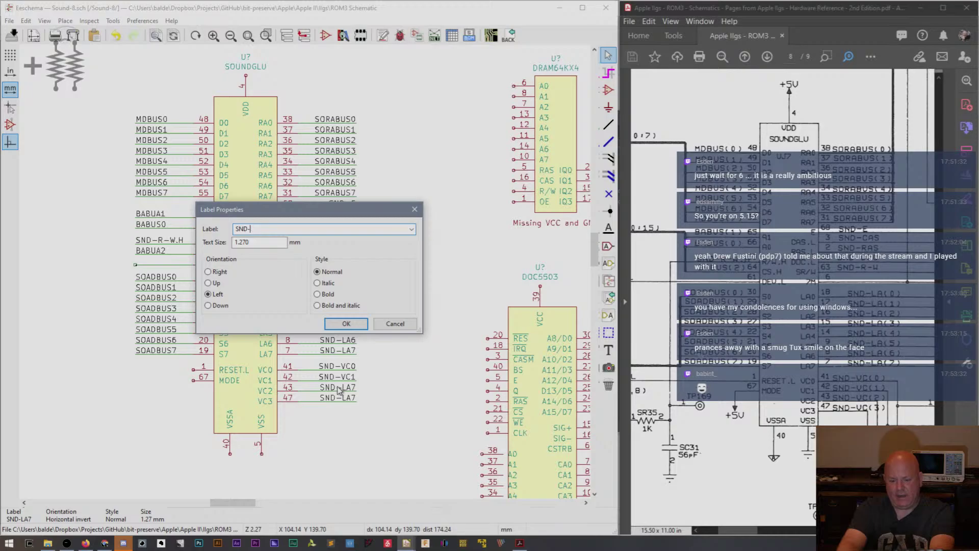
text(VC2)
key(Return)
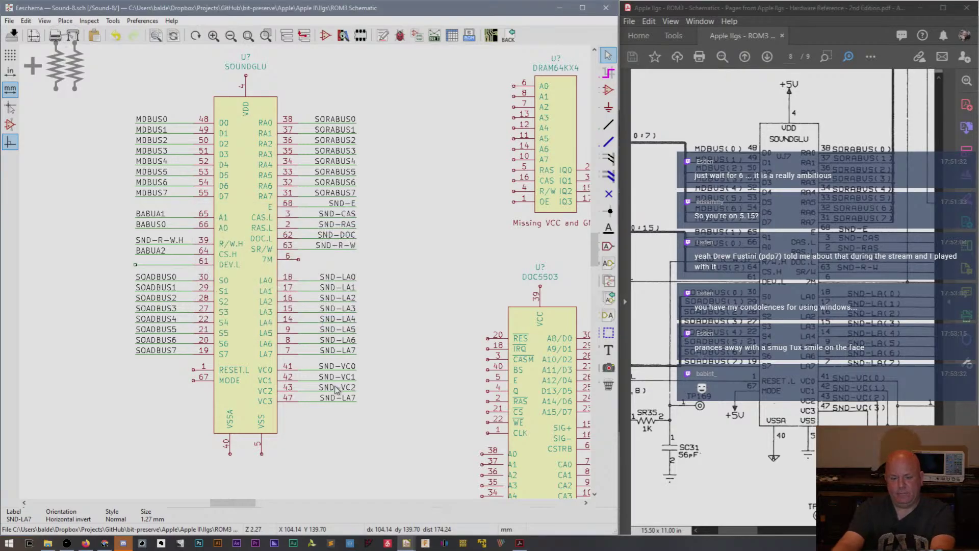
double_click(340, 402)
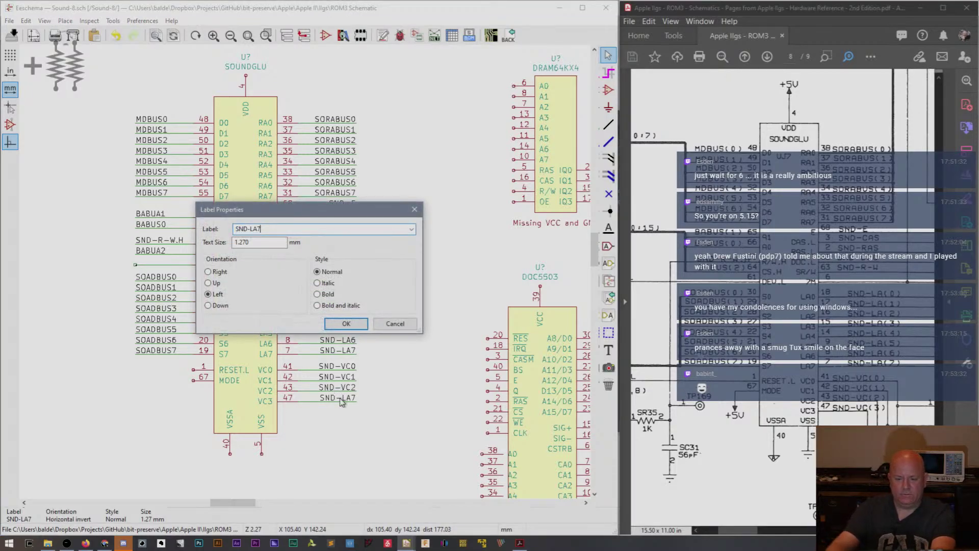
text(VC)
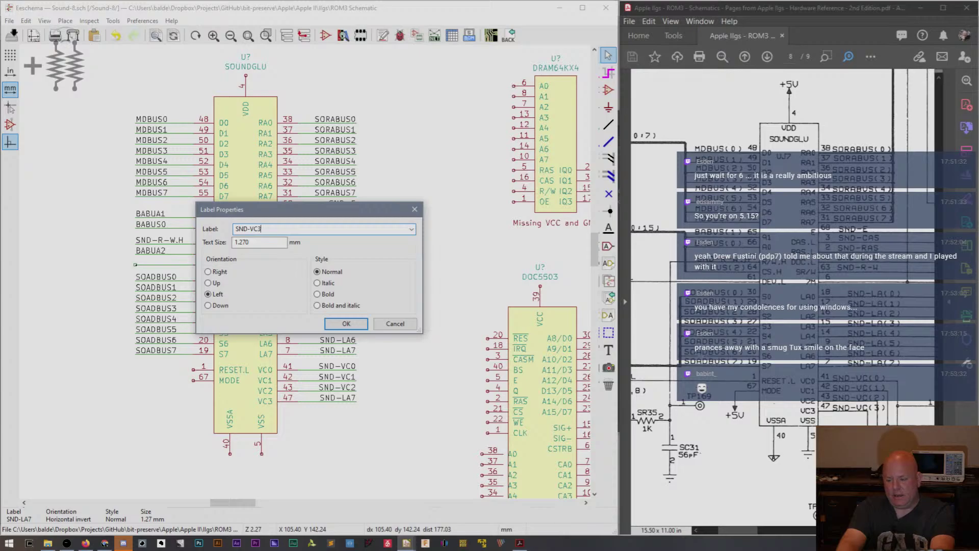
text(3)
key(Return)
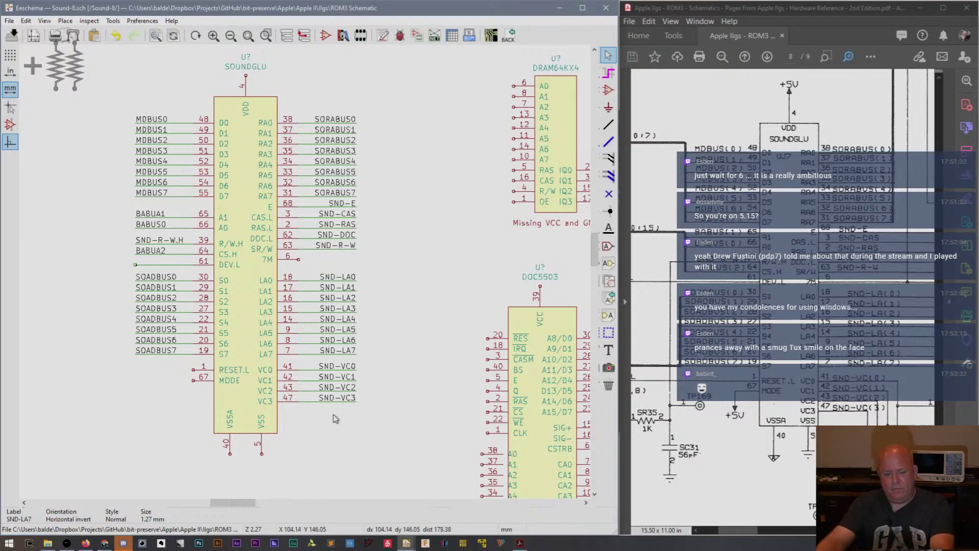
Place a GNDREF power symbol on the VSS pin 5.
scroll(595, 250, down, 5)
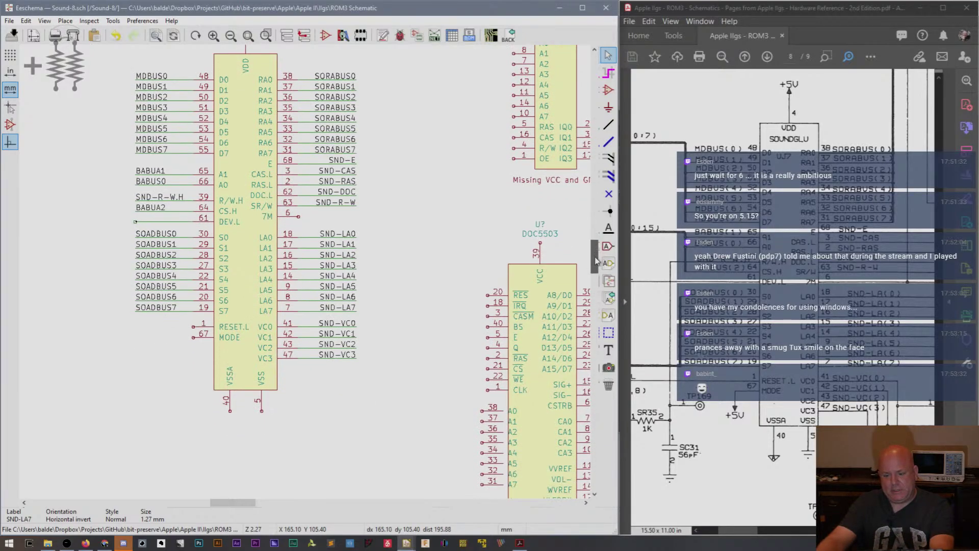
click(610, 107)
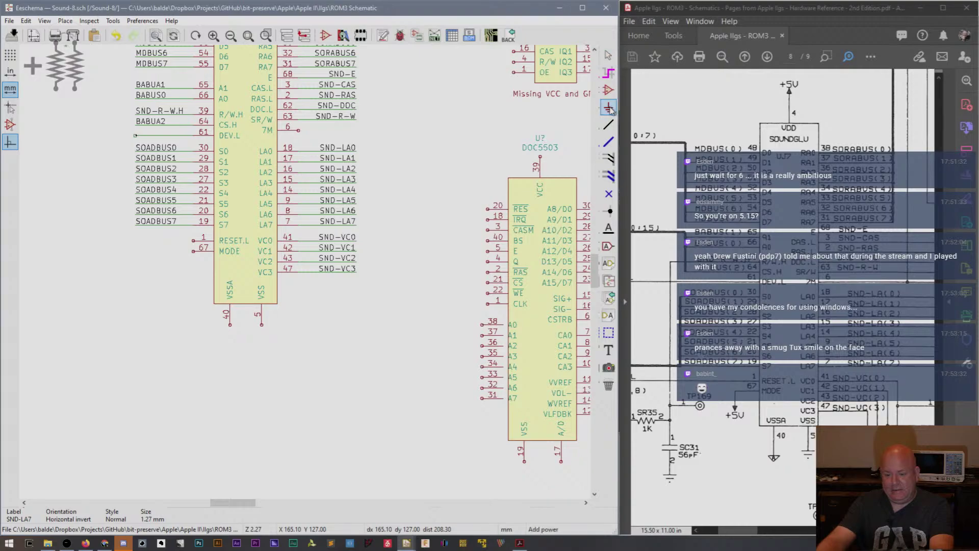
click(262, 325)
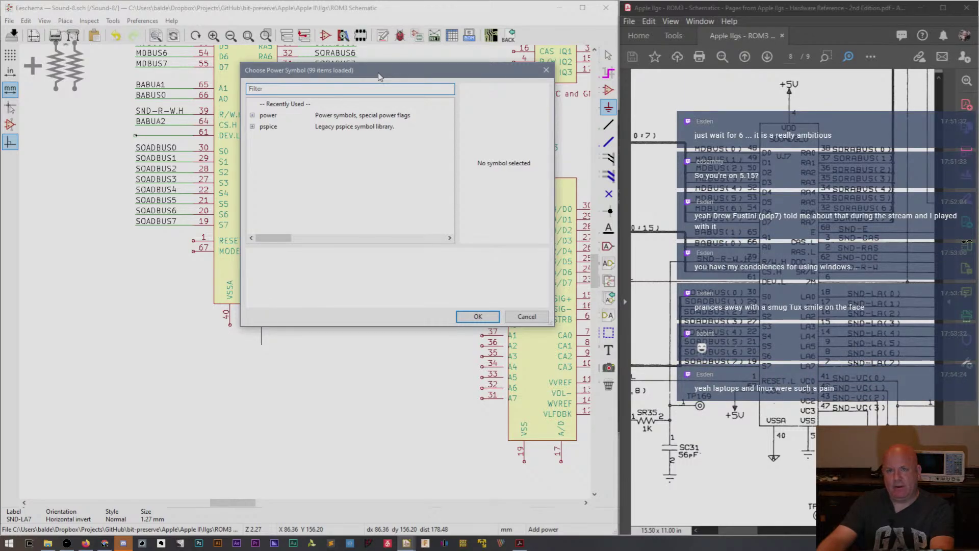
drag(380, 76, 574, 162)
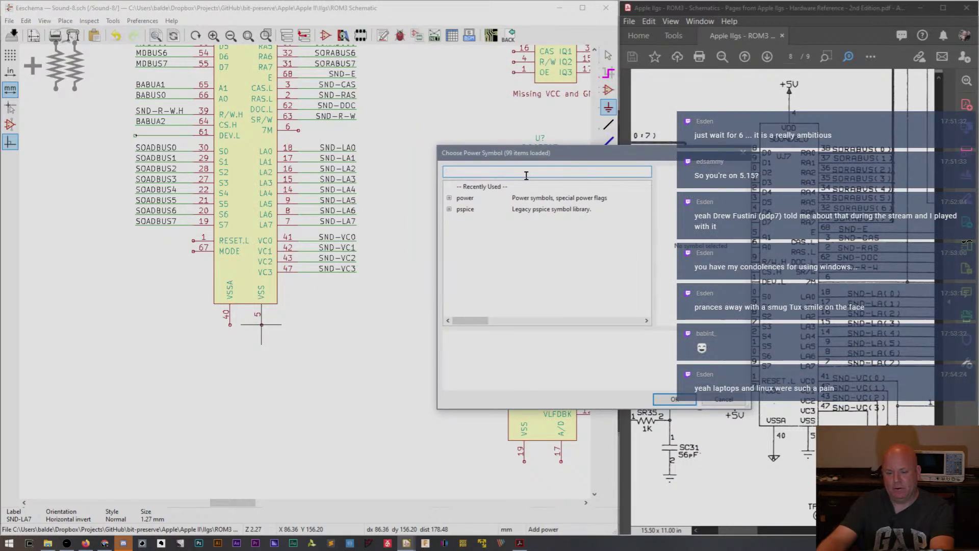
text(GND)
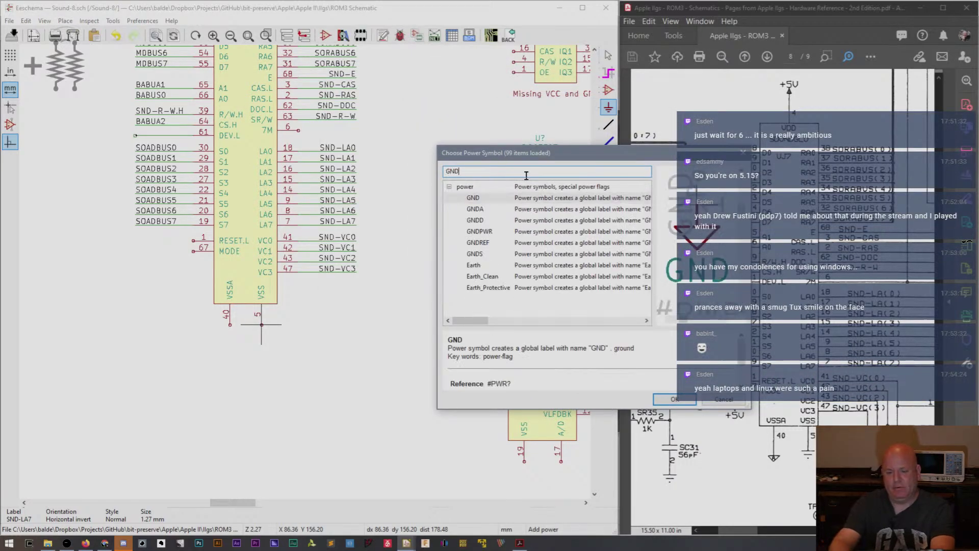
click(480, 232)
drag(547, 157, 532, 125)
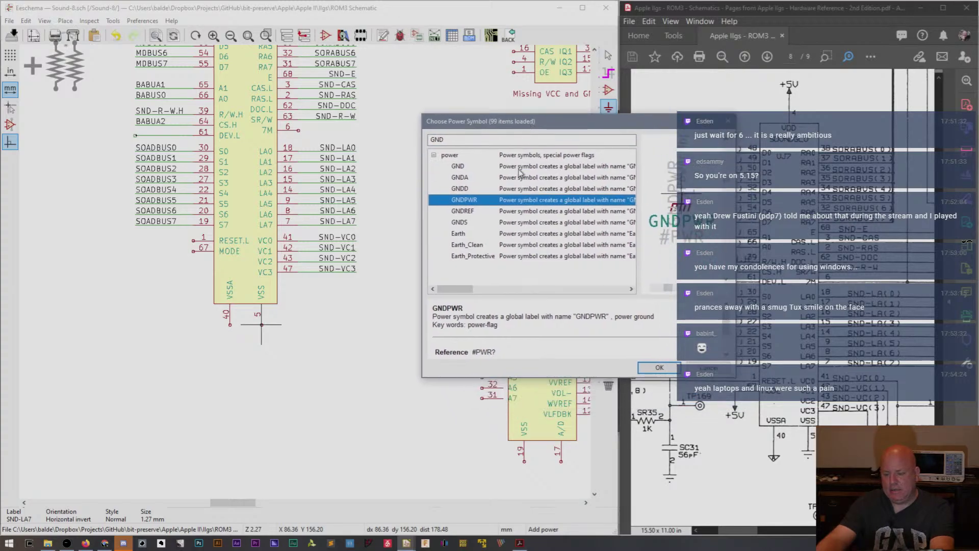
click(479, 211)
double_click(470, 211)
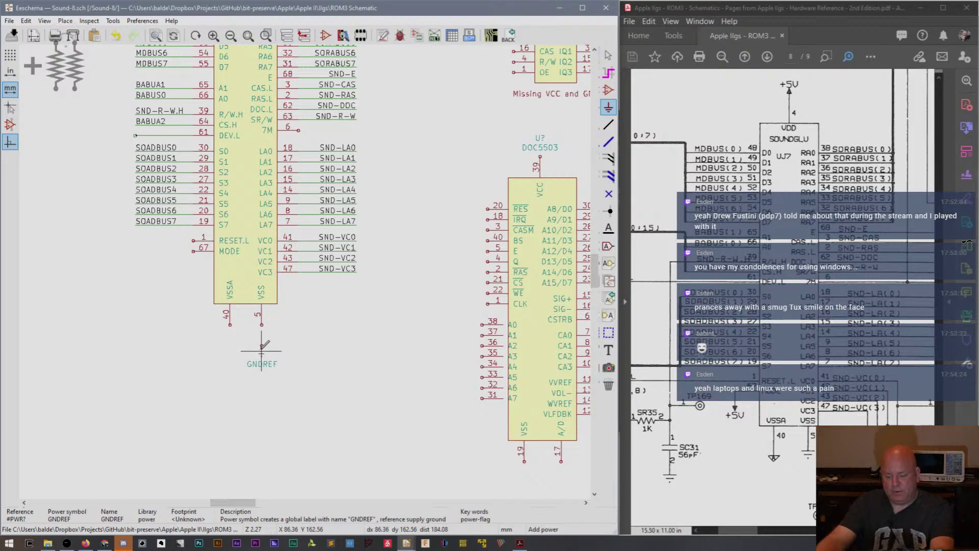
click(261, 327)
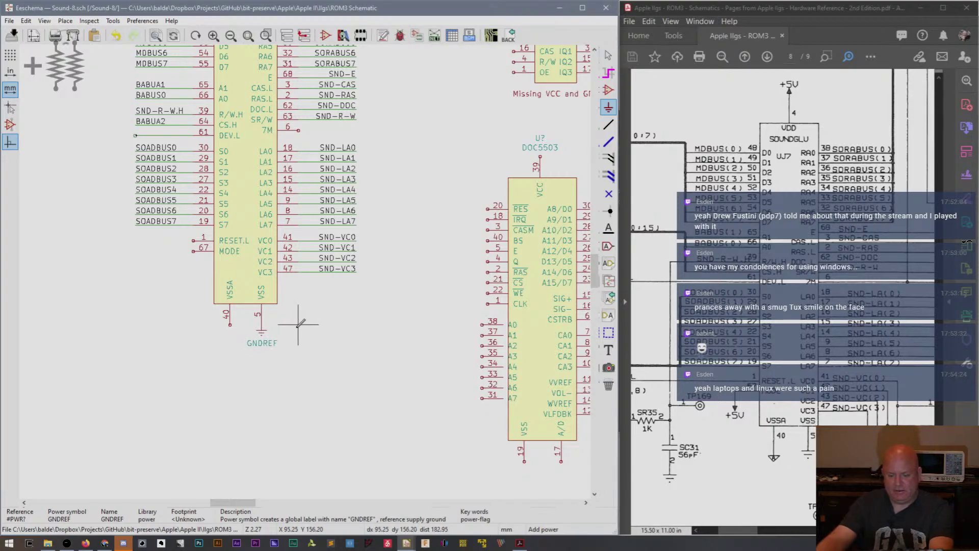
Place a GND power symbol under the VSSA pin 40.
click(225, 340)
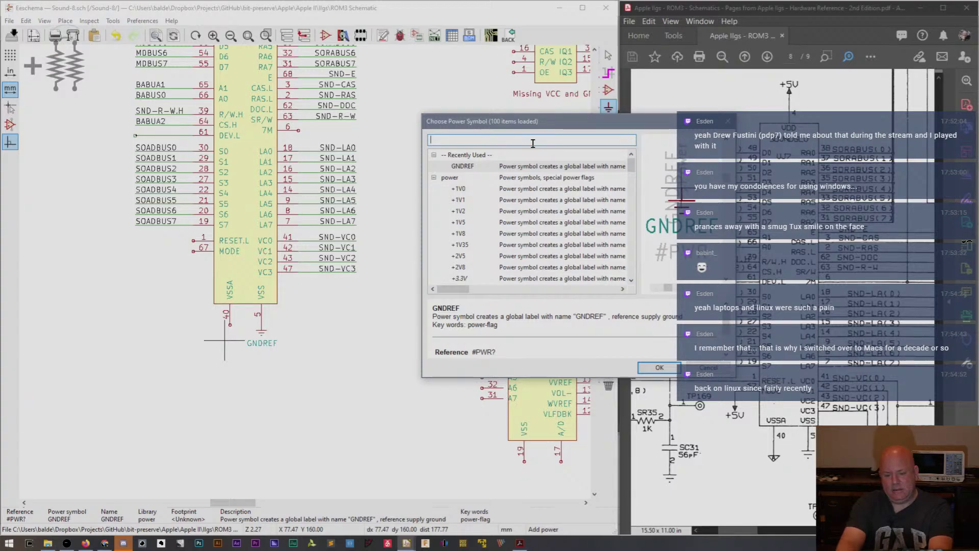
text(GND)
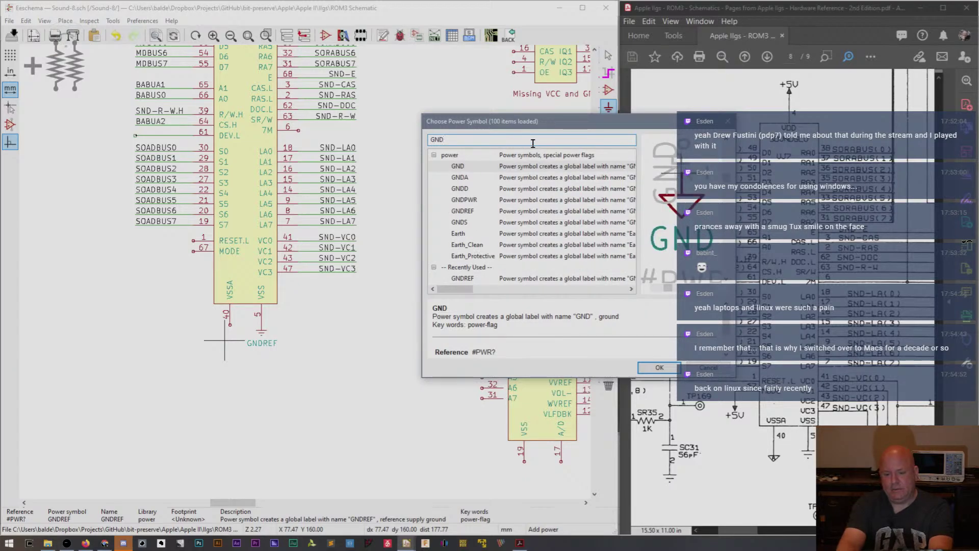
double_click(482, 167)
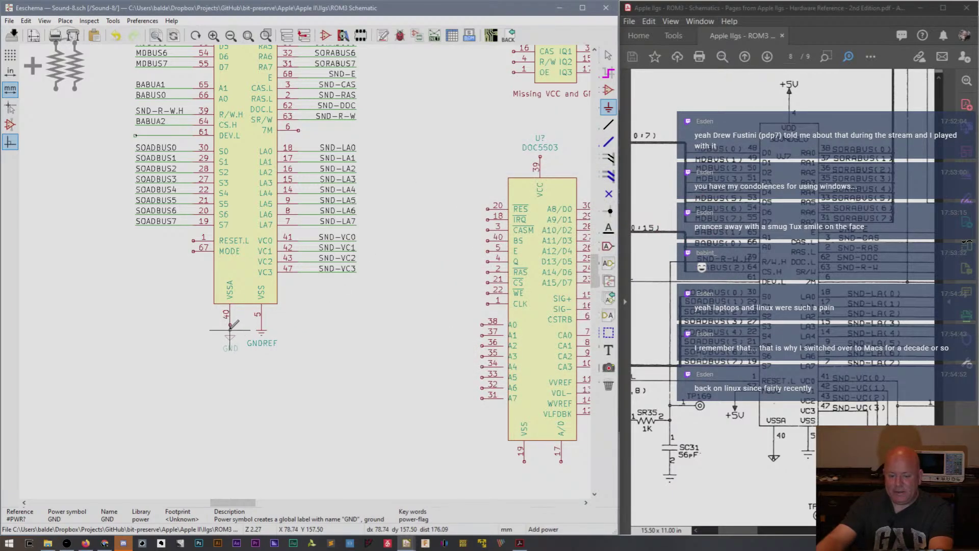
click(230, 330)
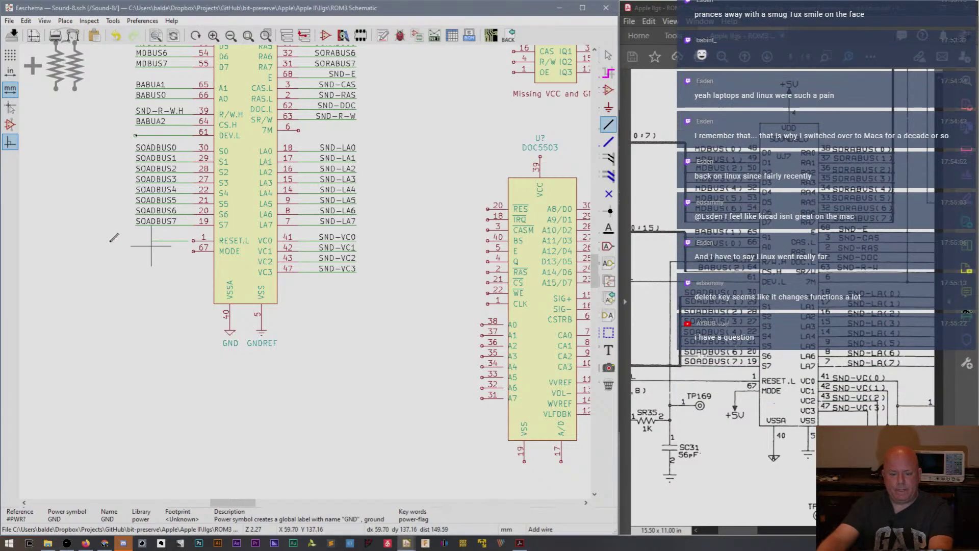
Draw wires leftward from RESET.L pin 1 and MODE pin 67, then delete the pin 67 wire.
key(w)
click(204, 240)
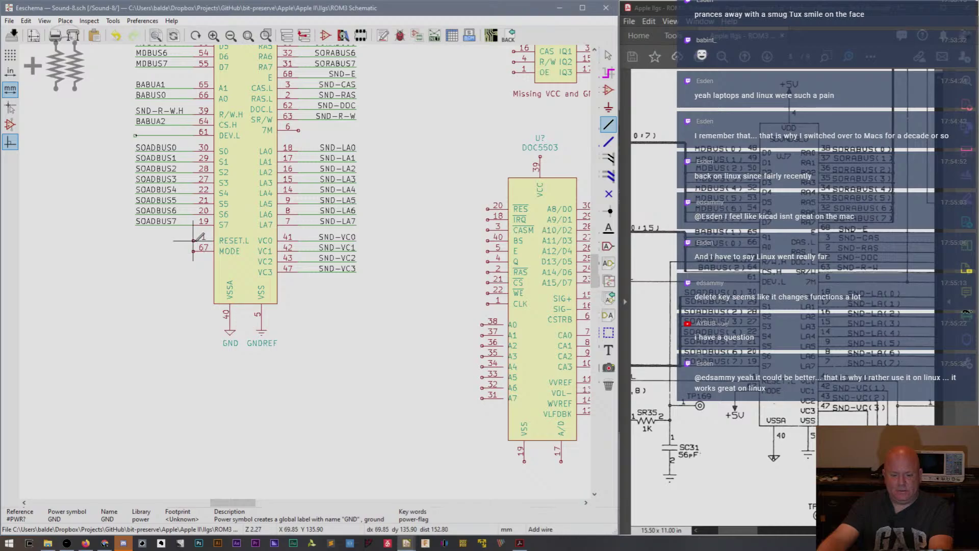
double_click(74, 240)
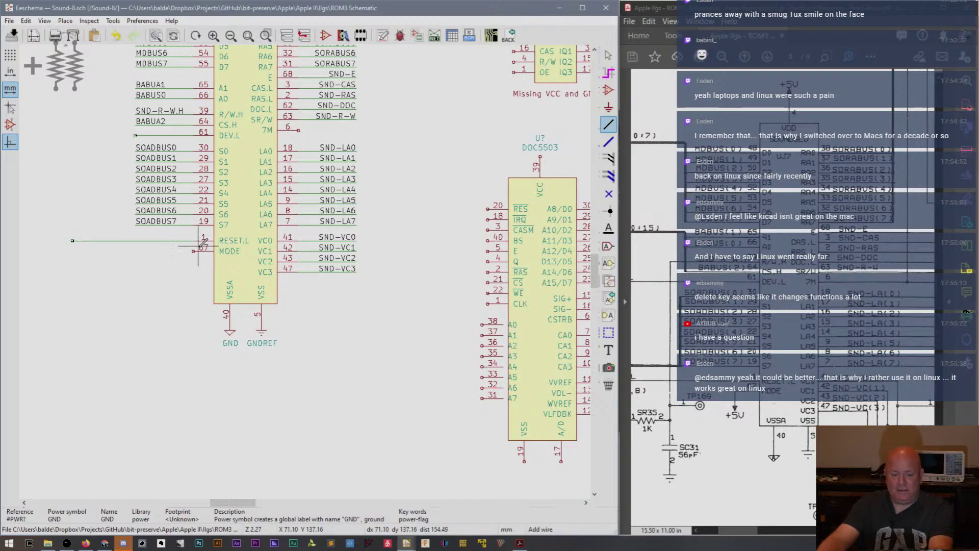
click(194, 250)
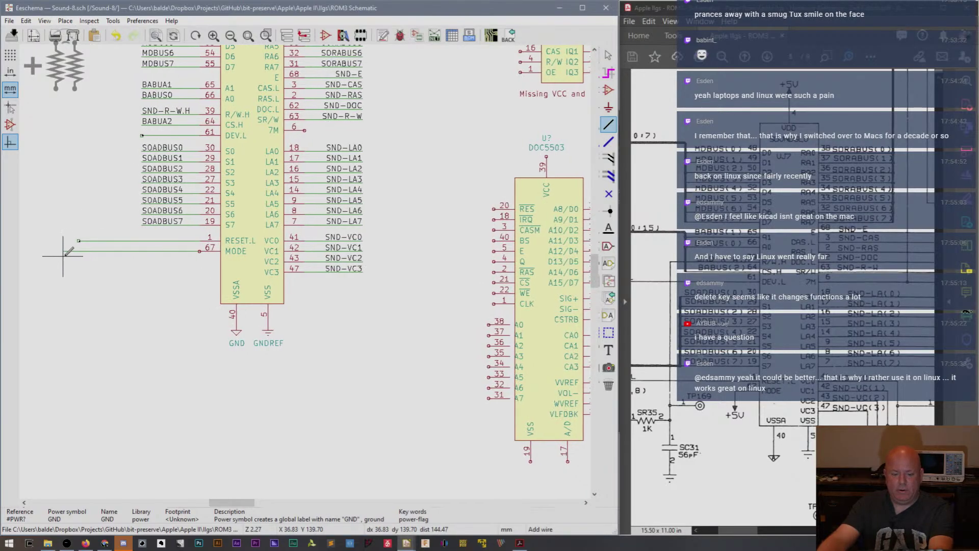
double_click(80, 250)
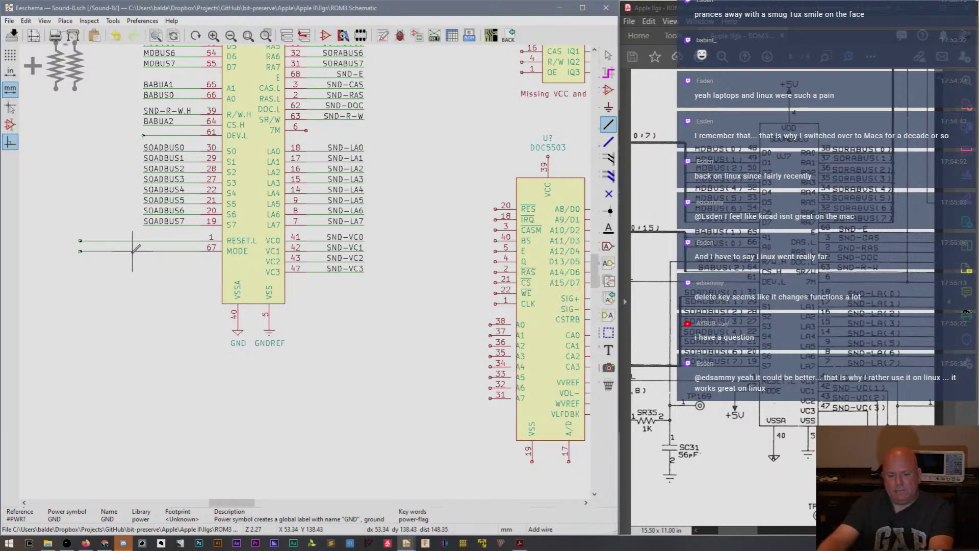
key(Delete)
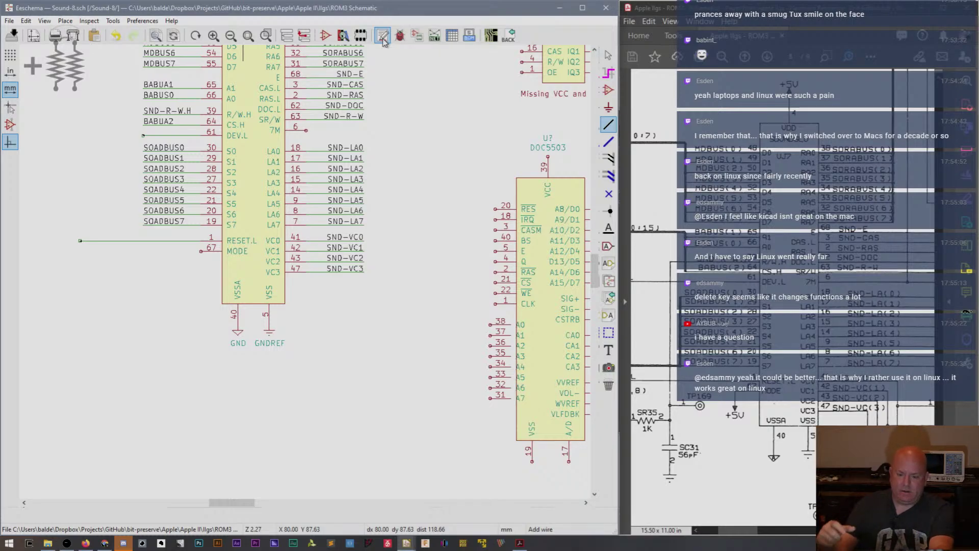
Place a +5V power symbol, rotated to point left, on SOUNDGLU's MODE pin 67.
click(609, 107)
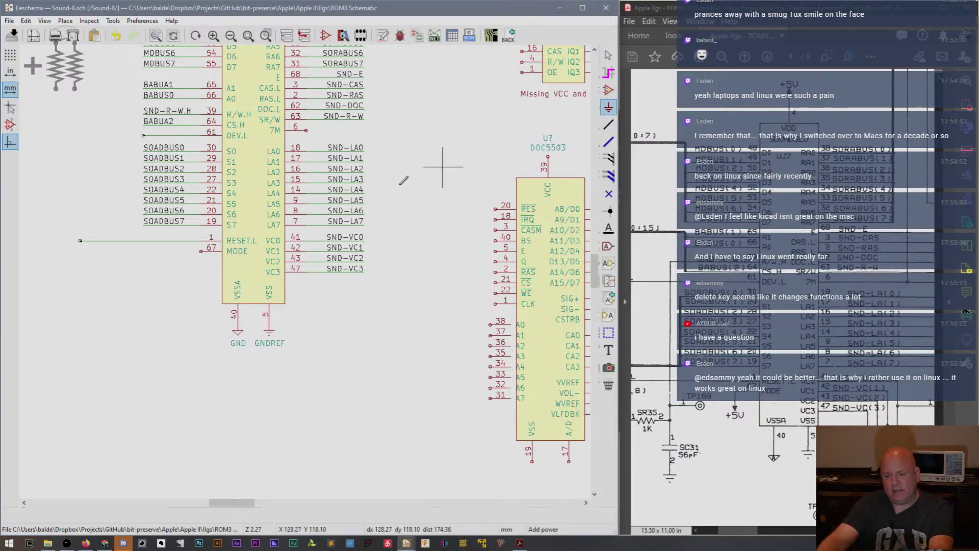
click(201, 251)
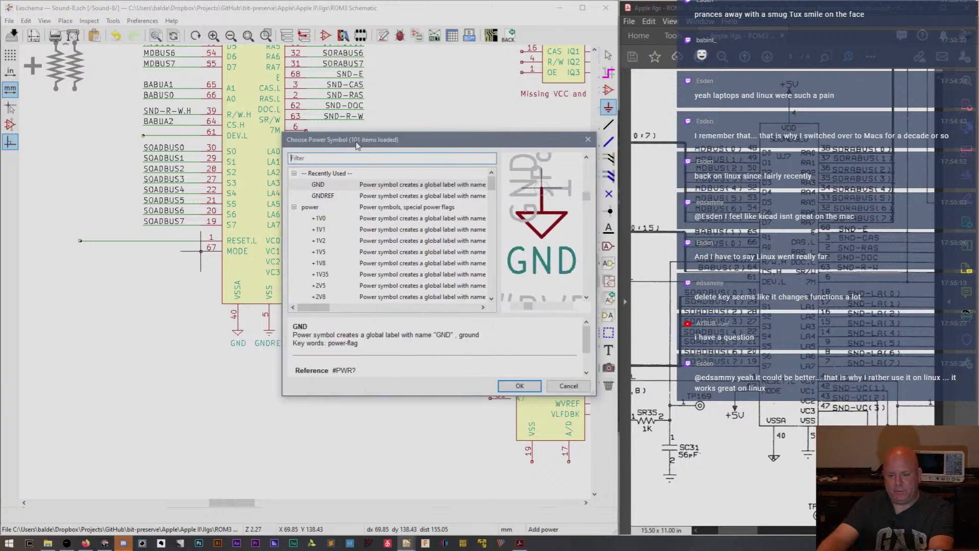
click(336, 157)
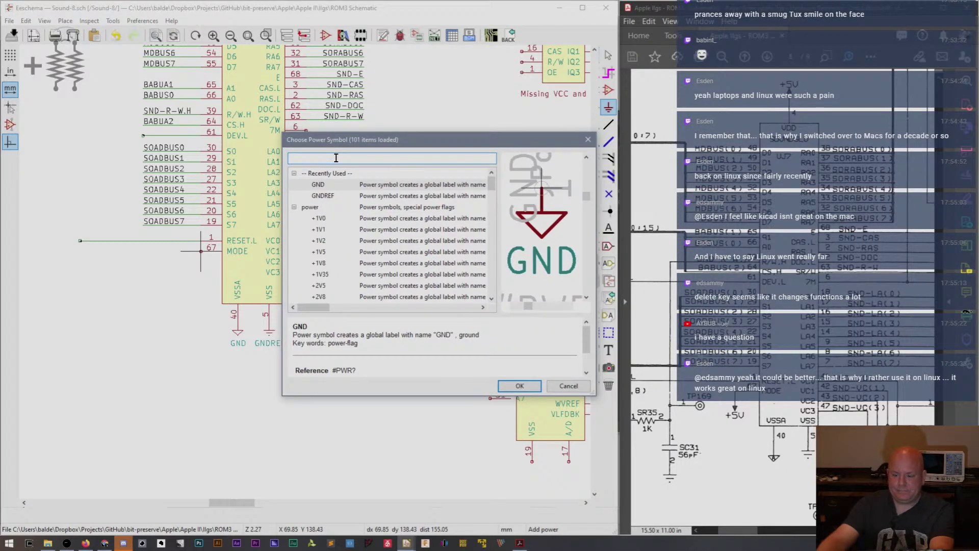
text(+5V)
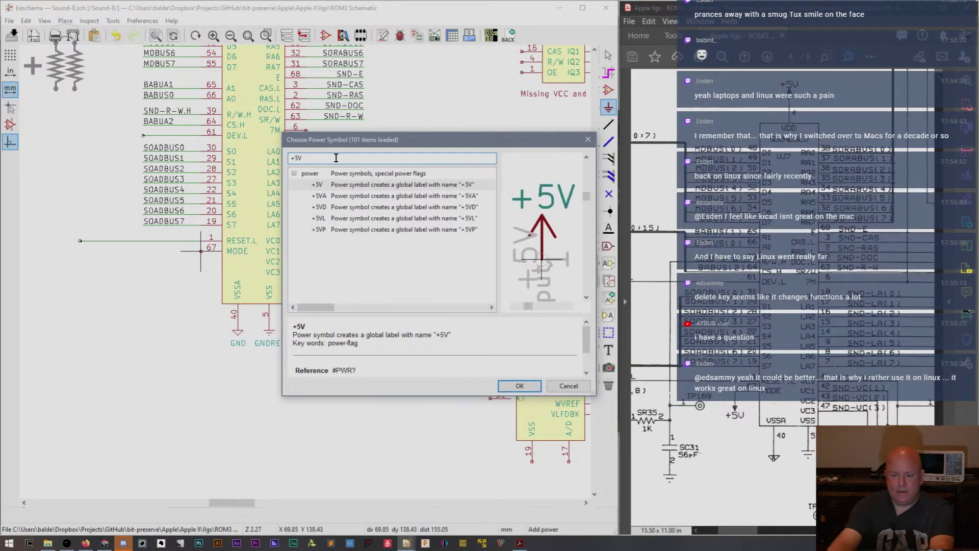
key(Down)
key(Return)
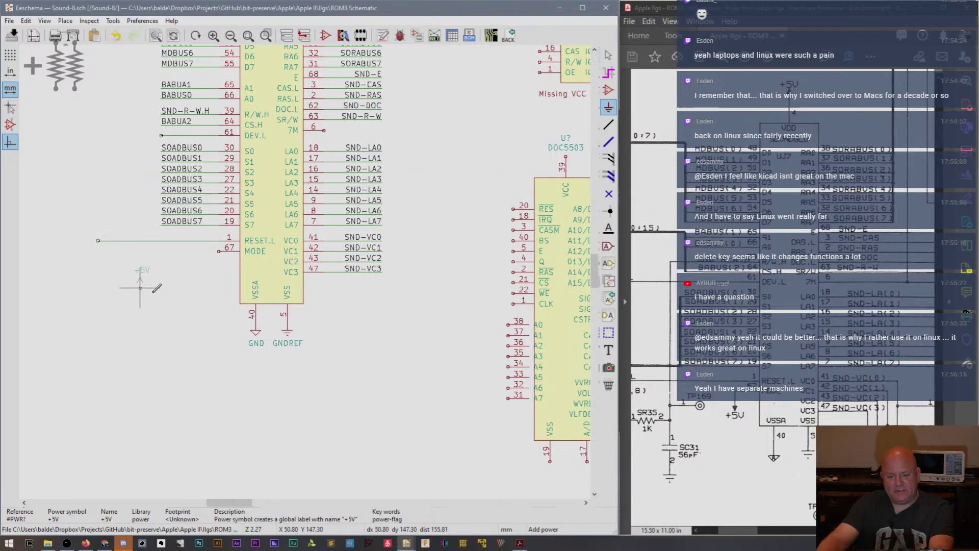
key(r)
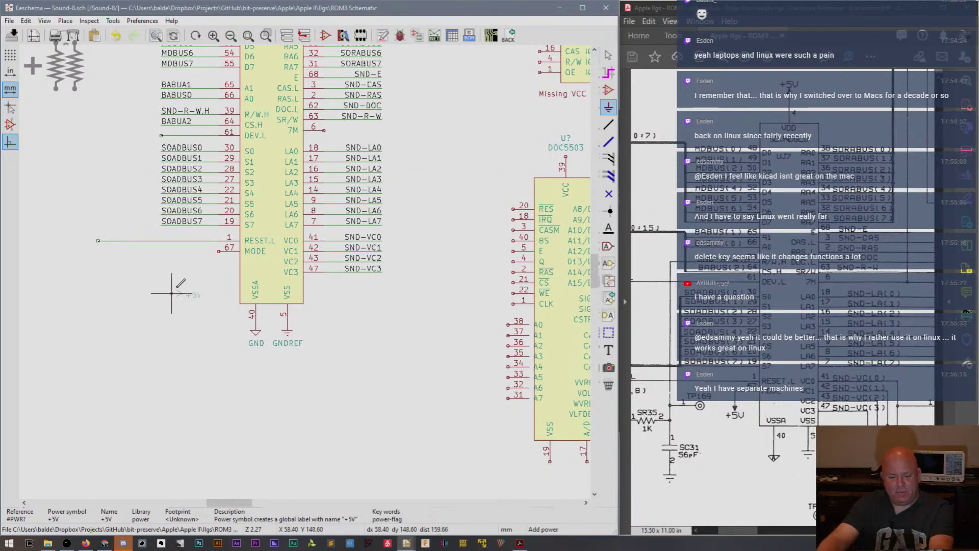
click(213, 251)
key(w)
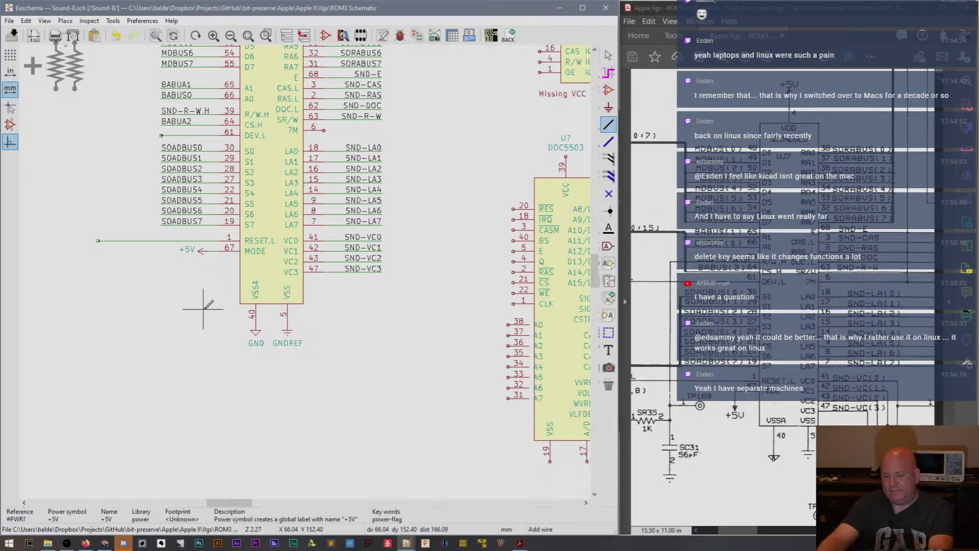
drag(750, 536, 723, 536)
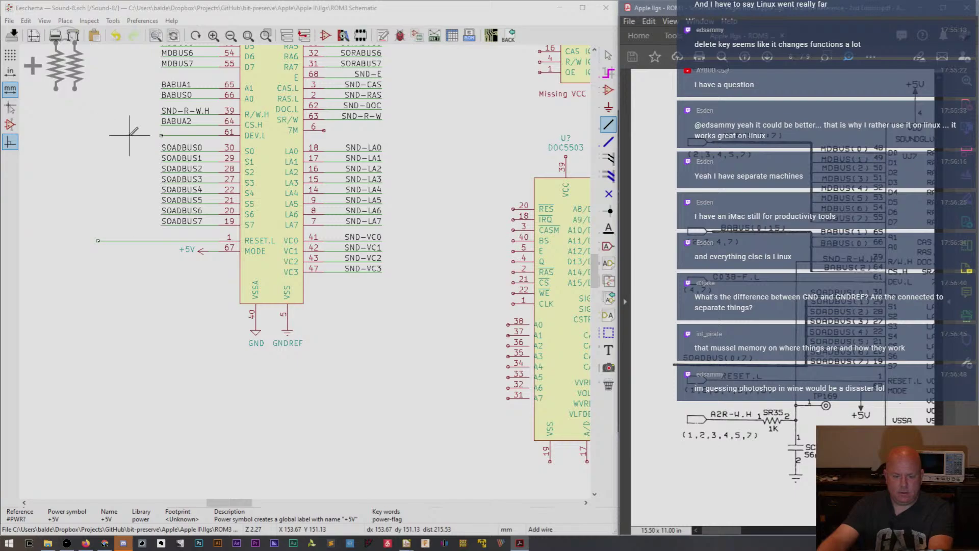
Run a wire left from DEV.L pin 61 and end it with a C038-F.L global label.
click(161, 135)
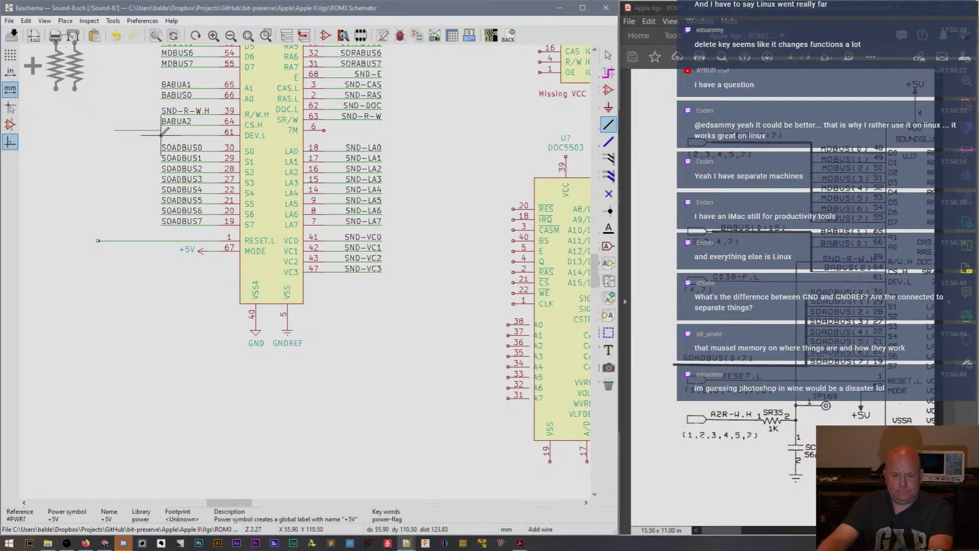
double_click(98, 135)
key(Escape)
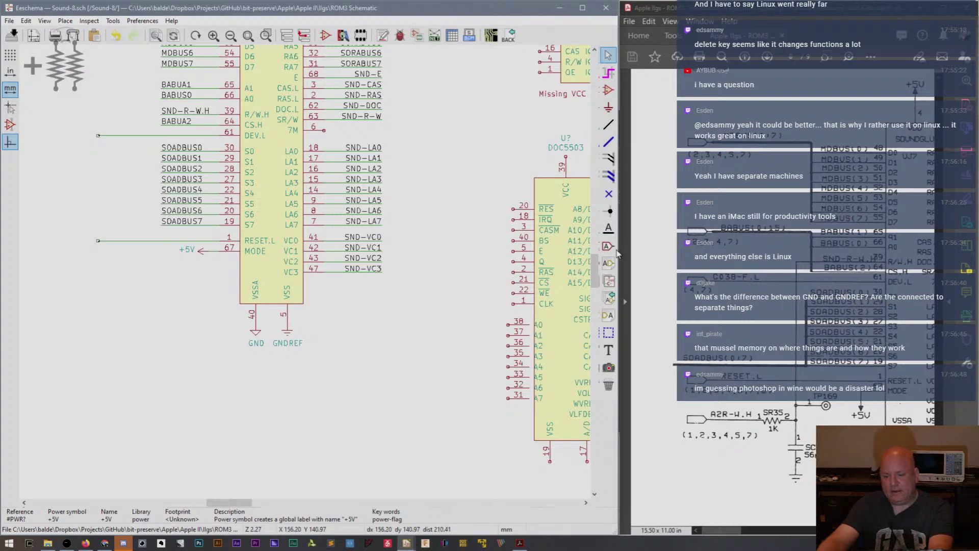
key(ctrl+l)
click(98, 136)
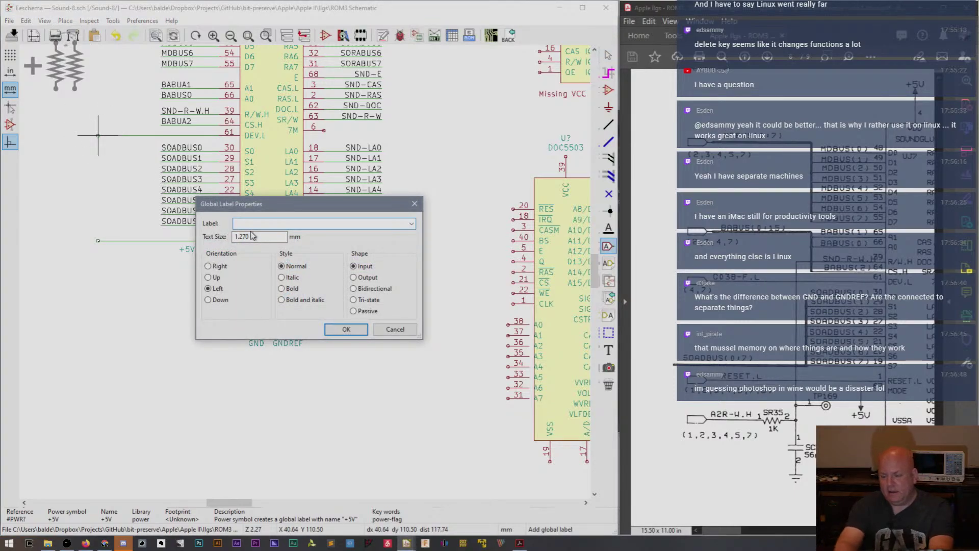
text(C038-F.)
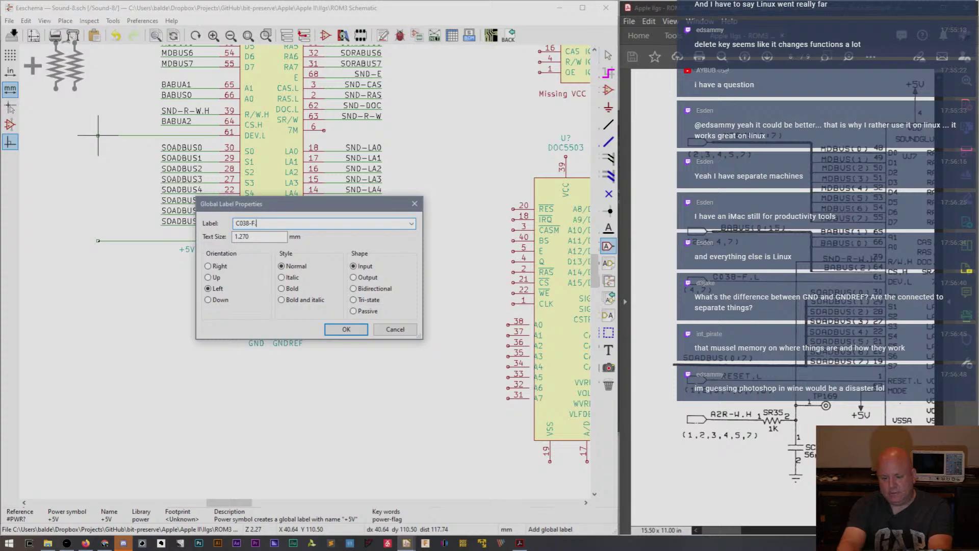
text(L)
key(Return)
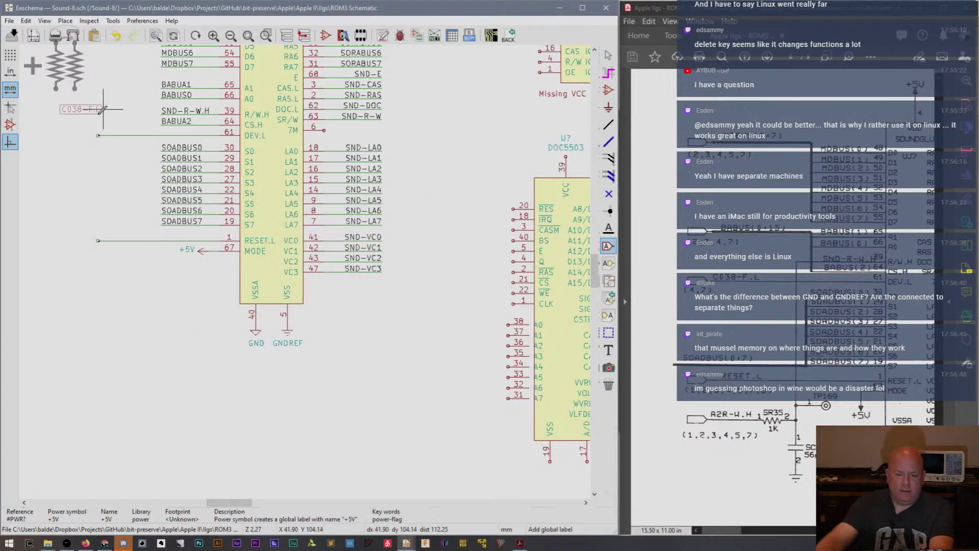
click(97, 135)
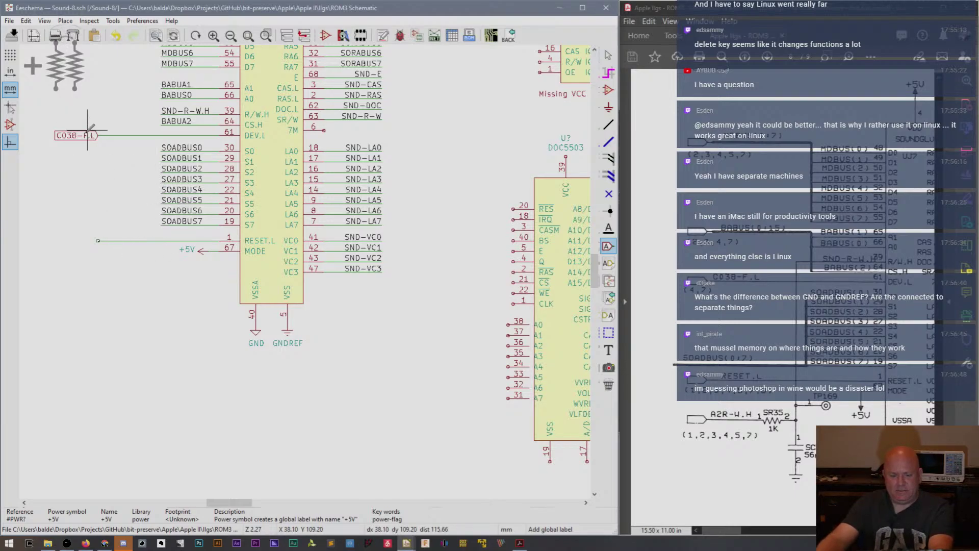
Repeat the global label onto the RESET.L wire end and rename it RESET.L.
key(ctrl+d)
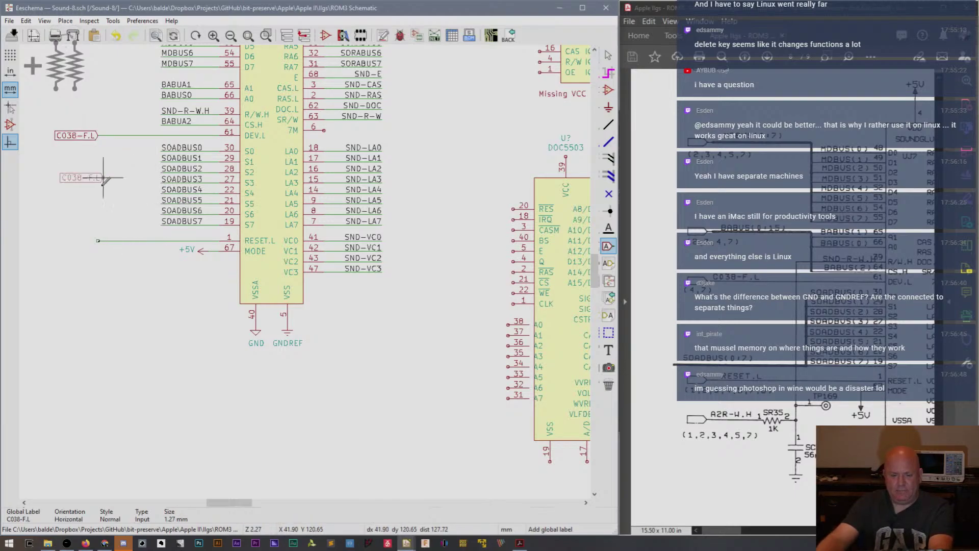
click(98, 240)
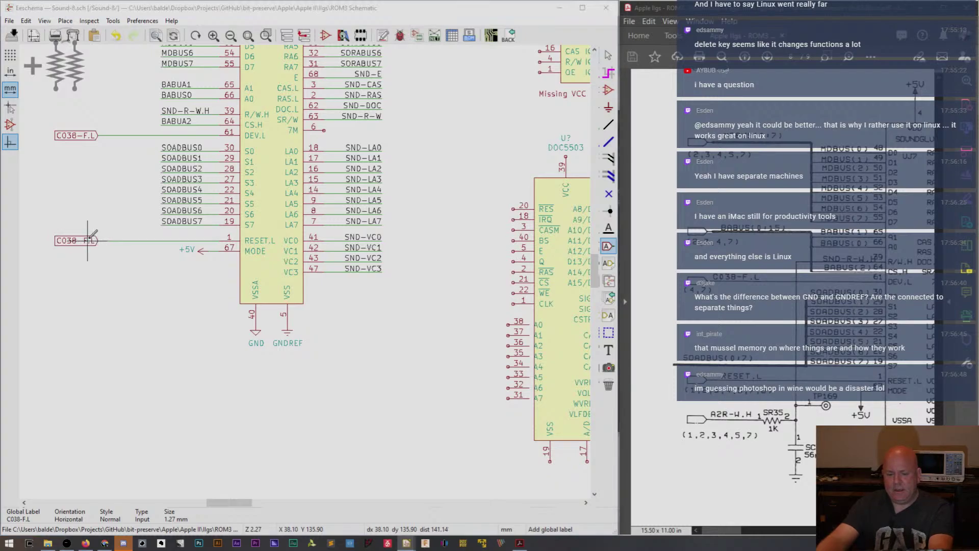
double_click(87, 240)
text(SET.L)
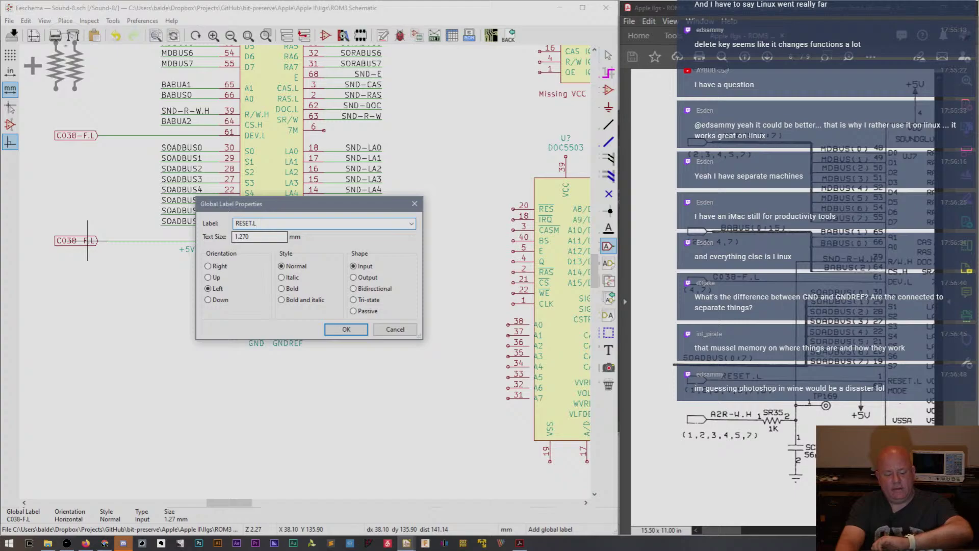
key(Return)
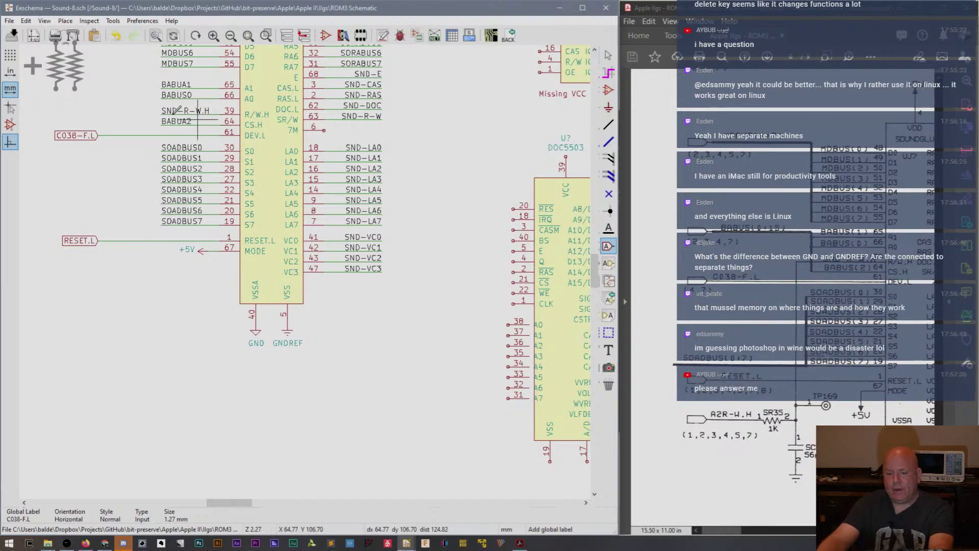
key(w)
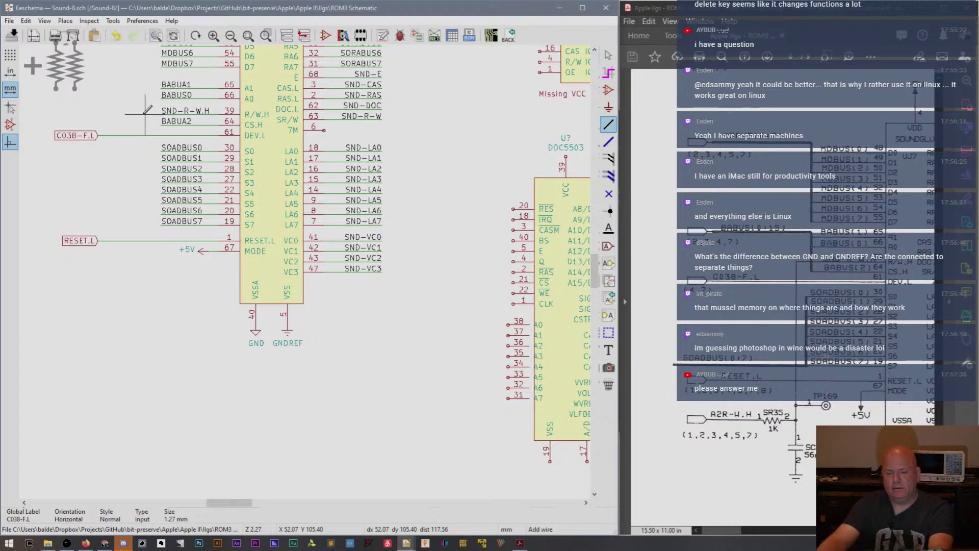
Draw a vertical wire from the SND-R-W.H line down to just below RESET.L.
click(140, 115)
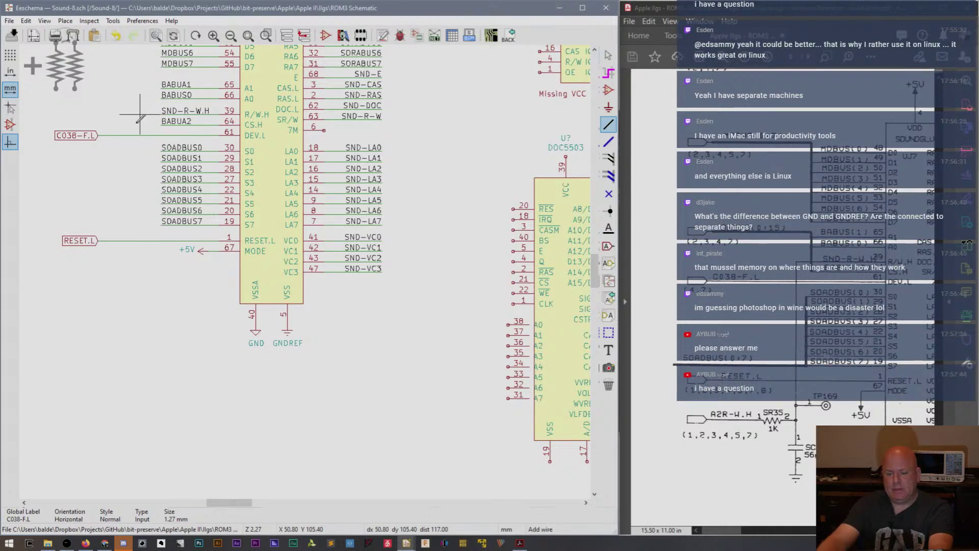
click(141, 241)
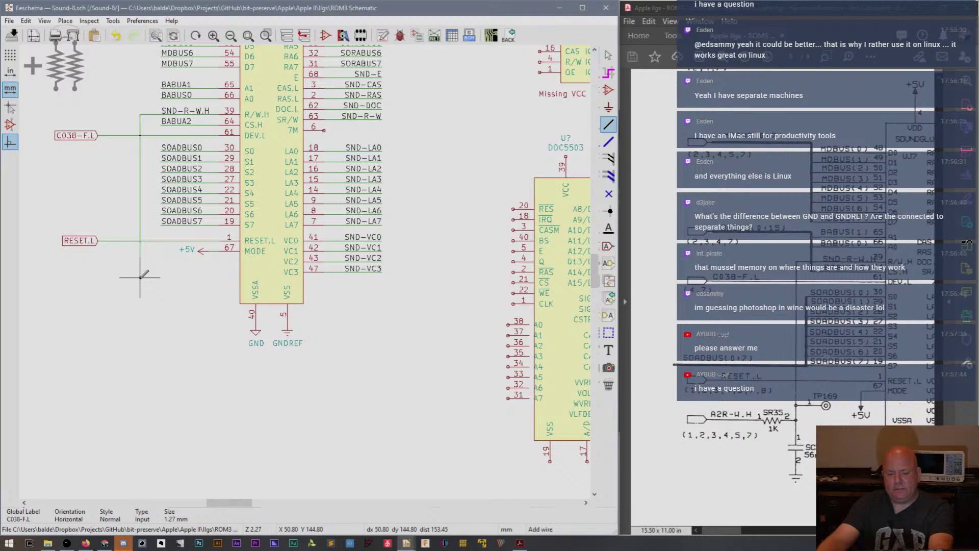
double_click(141, 277)
key(Escape)
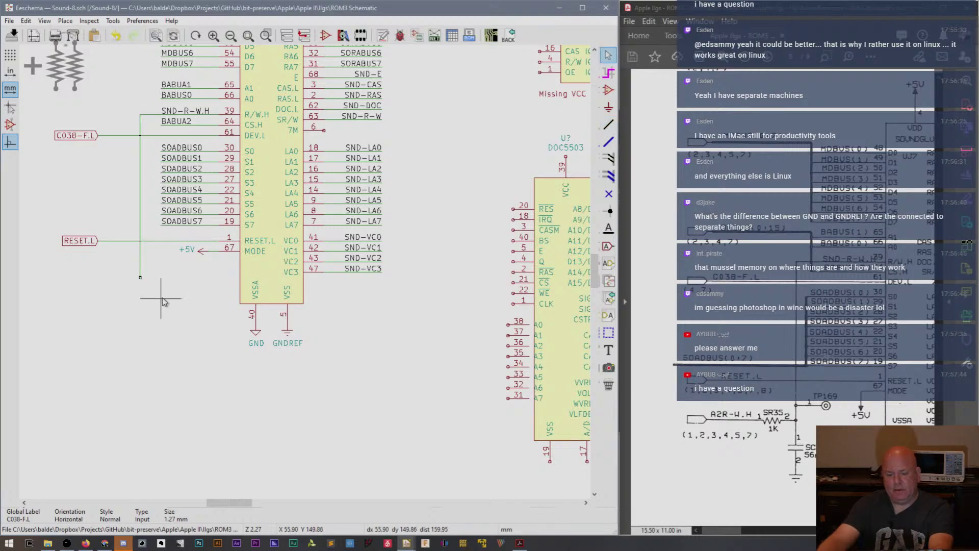
key(a)
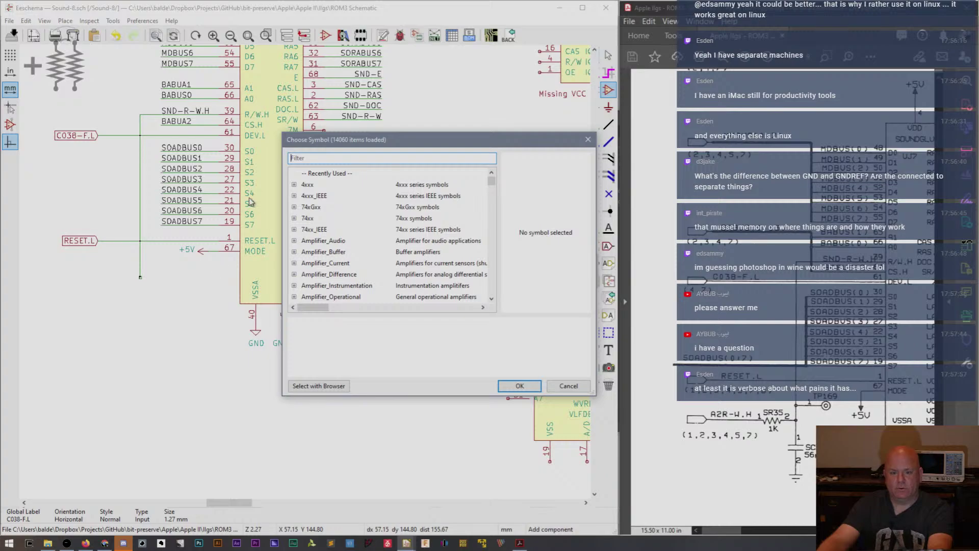
Place a TestPoint symbol, rotated a quarter turn, at the bottom of the new vertical wire.
text(TP)
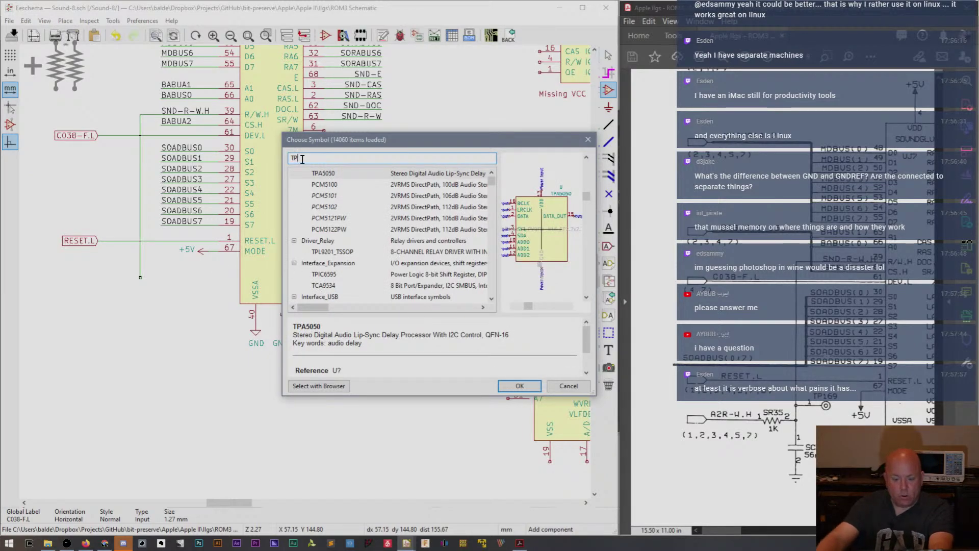
scroll(336, 194, up, 2)
key(BackSpace)
text(est)
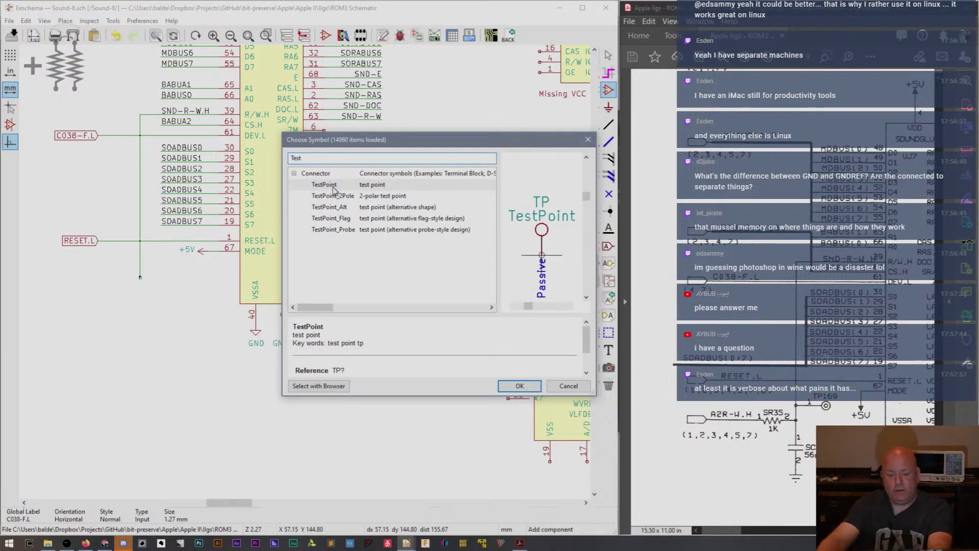
double_click(336, 185)
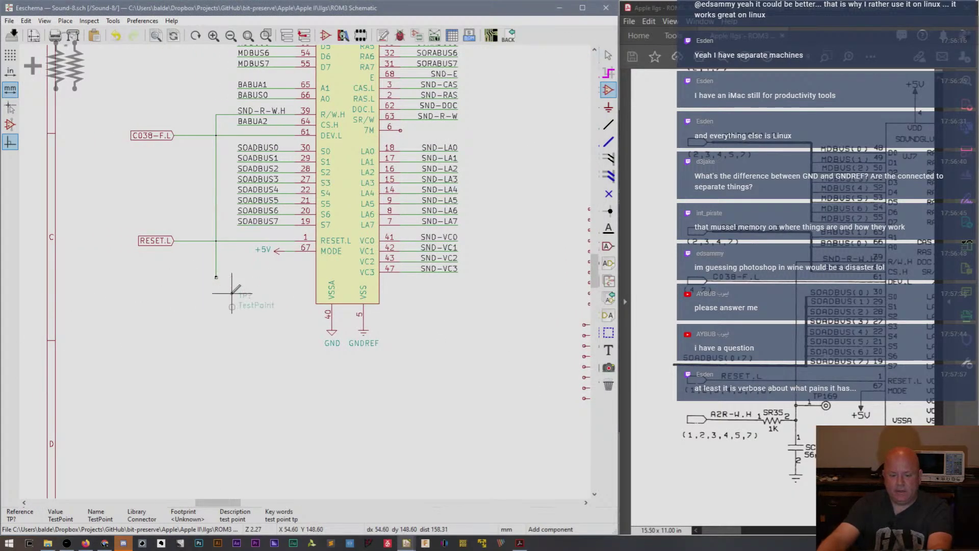
key(r)
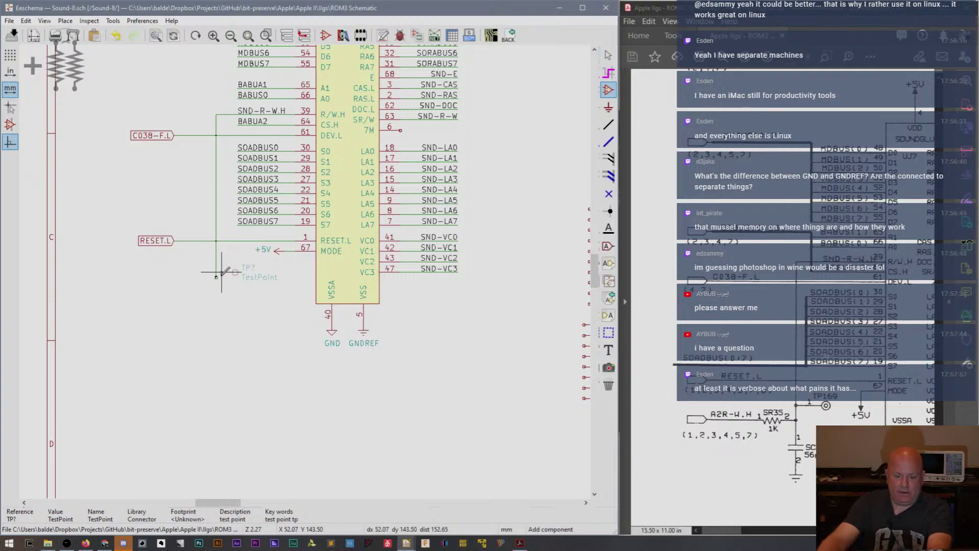
click(217, 277)
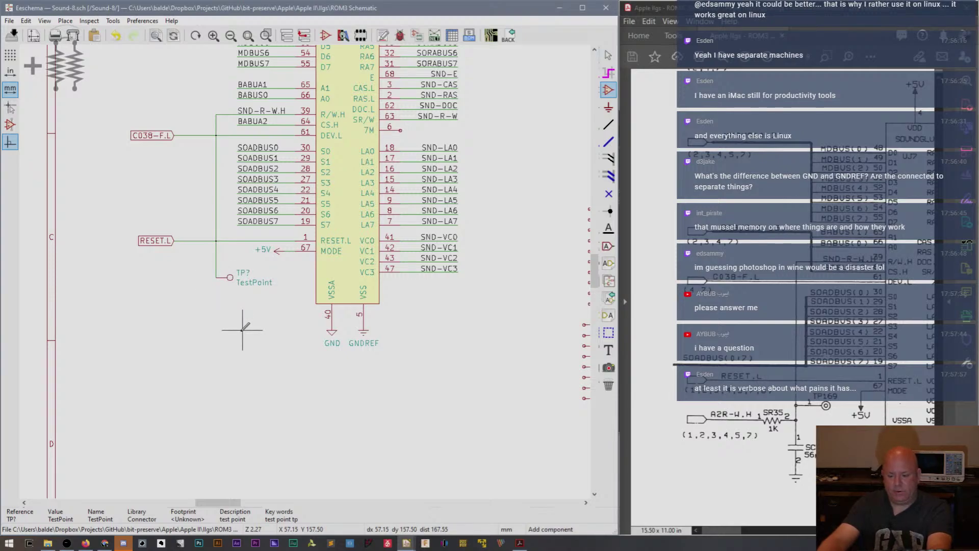
key(Escape)
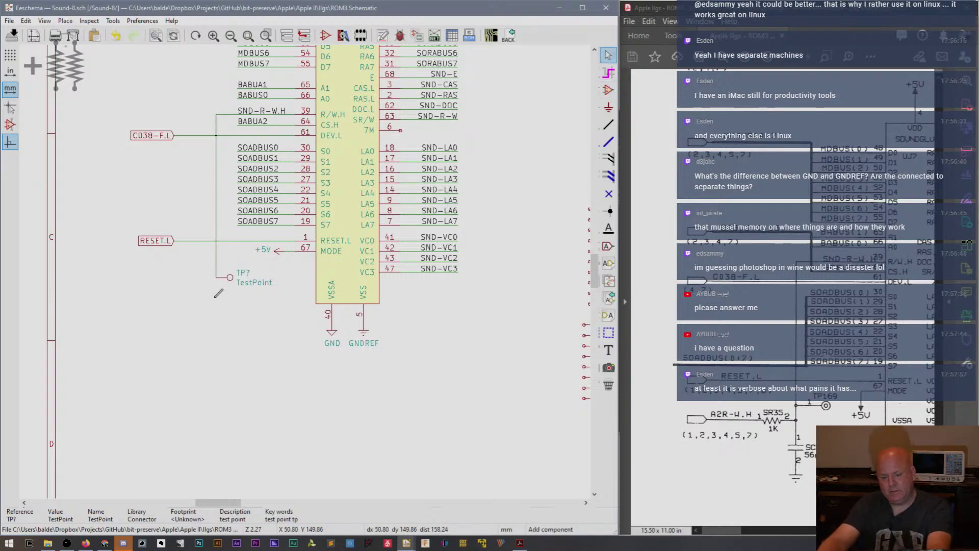
key(a)
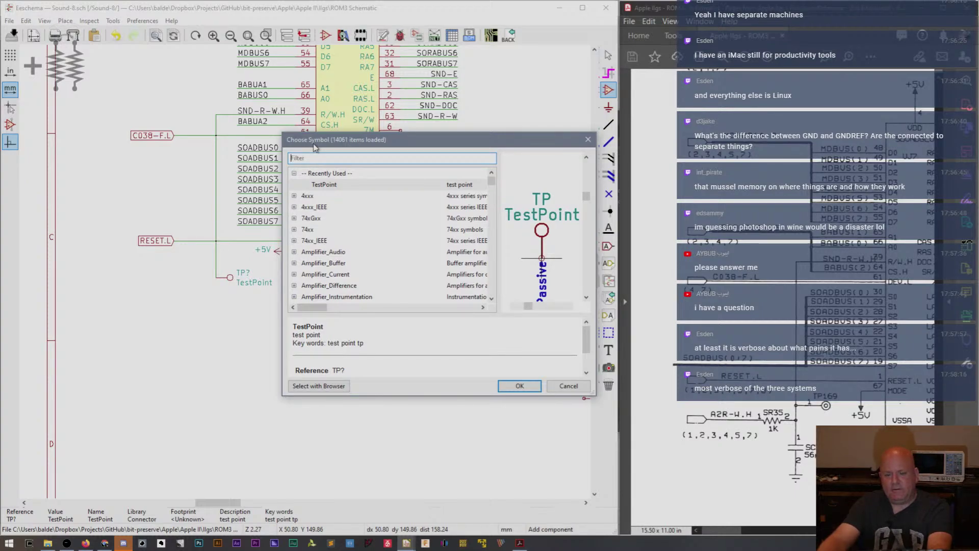
Place a C_Small capacitor below the test point, nudged down one grid step.
drag(314, 147, 446, 73)
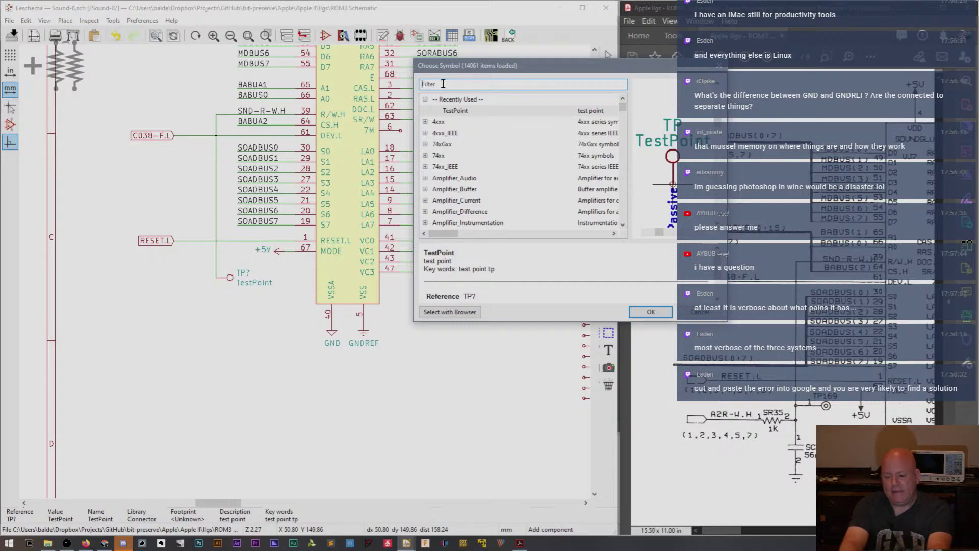
text(c)
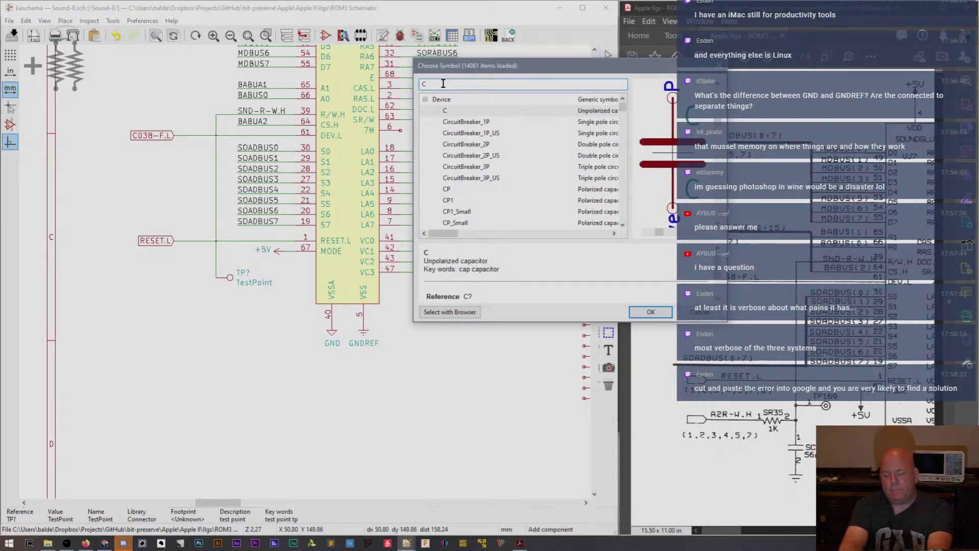
text(_small)
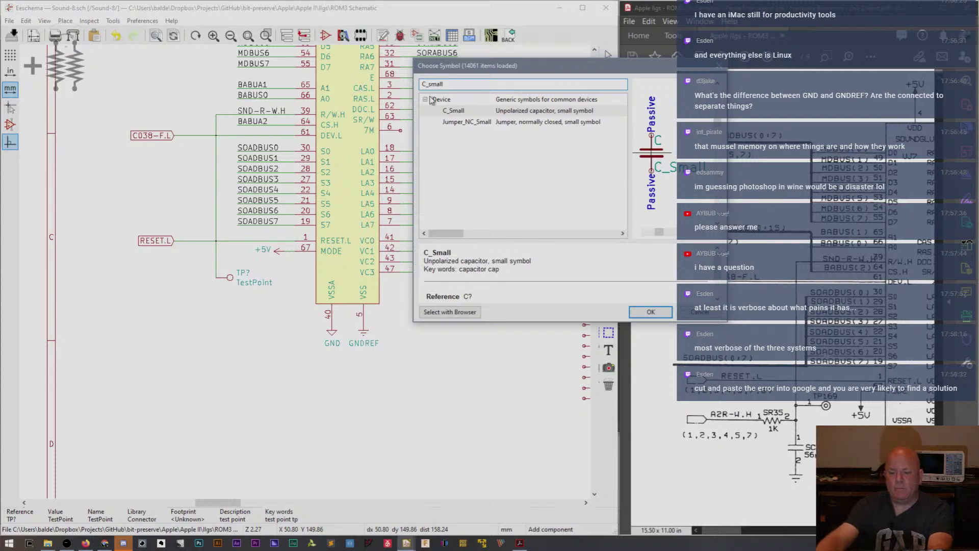
double_click(453, 111)
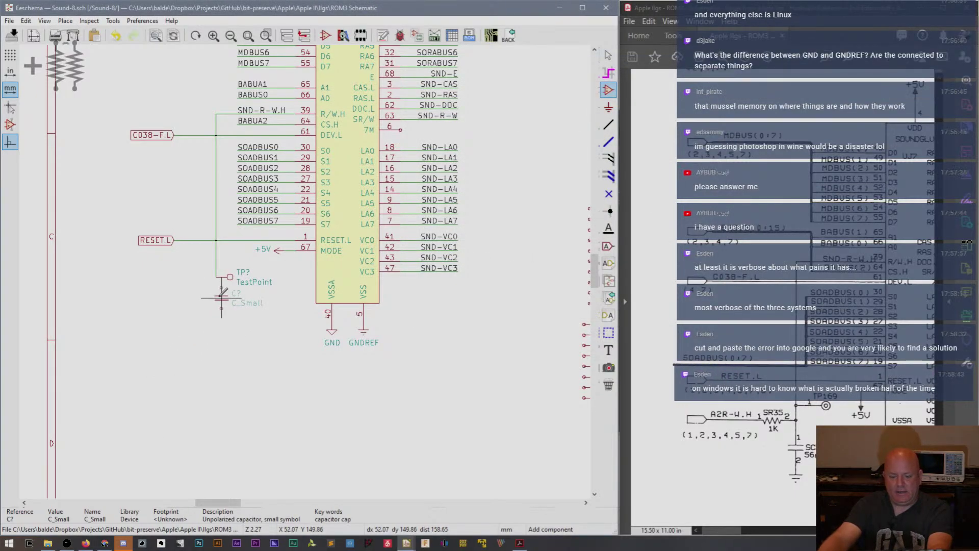
click(216, 298)
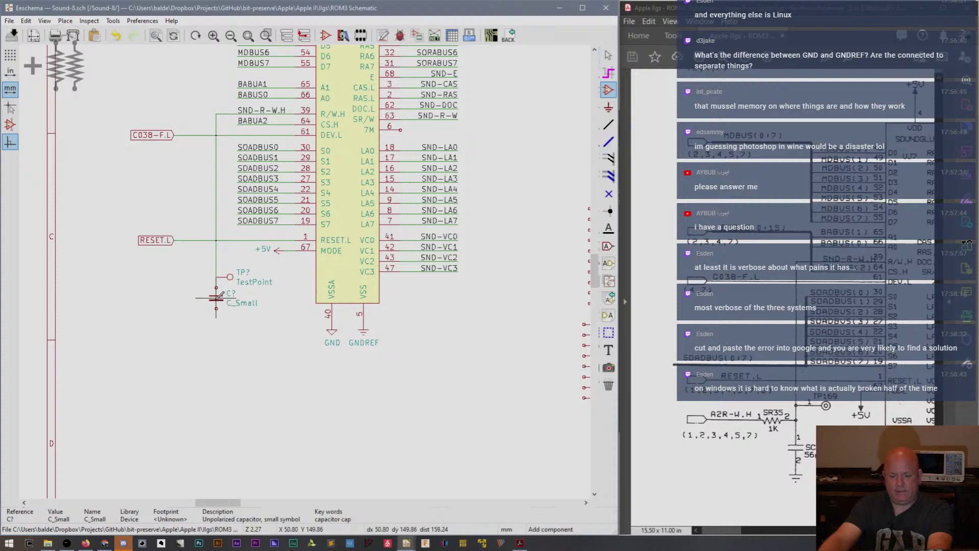
drag(217, 298, 216, 304)
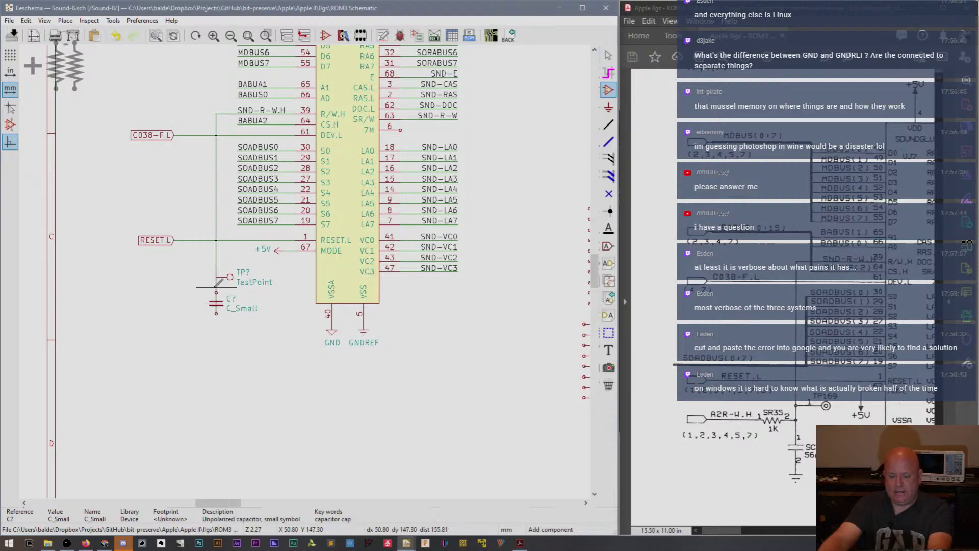
click(180, 280)
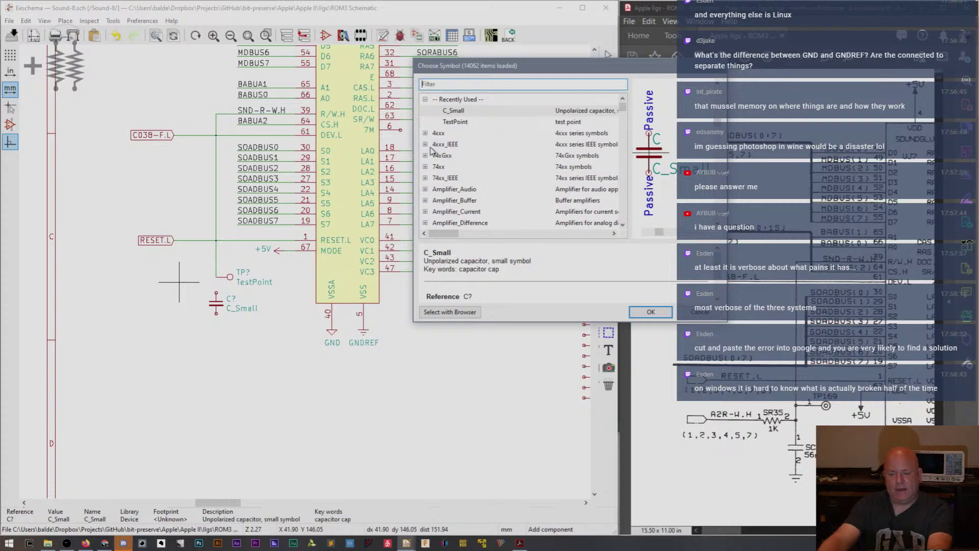
Place a horizontal R_Small_US resistor by mistake, then delete it.
text(c)
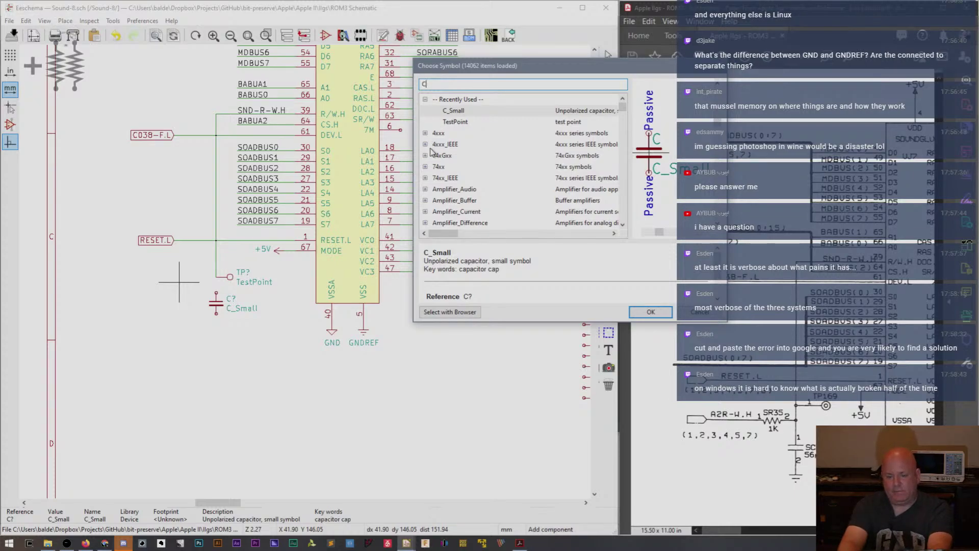
key(BackSpace)
text(R)
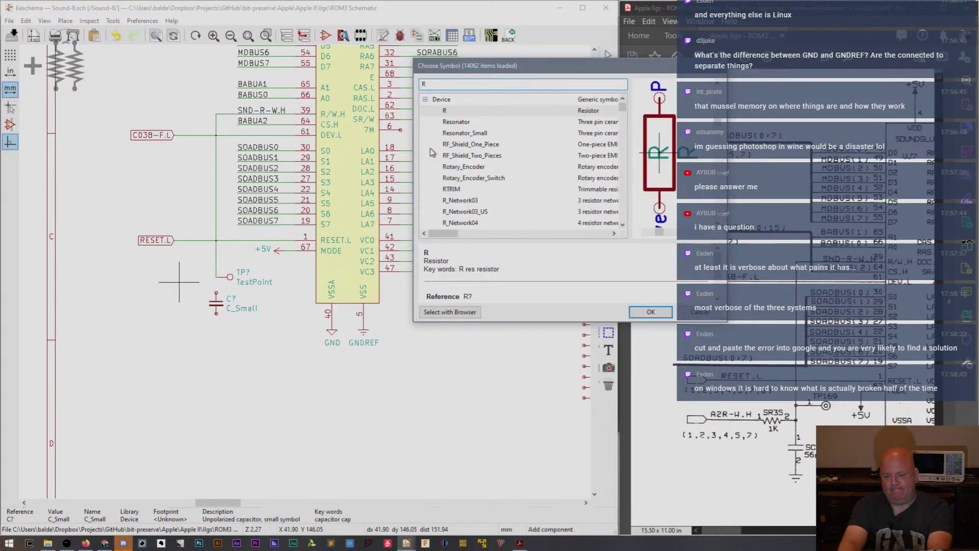
text(_)
key(BackSpace)
key(BackSpace)
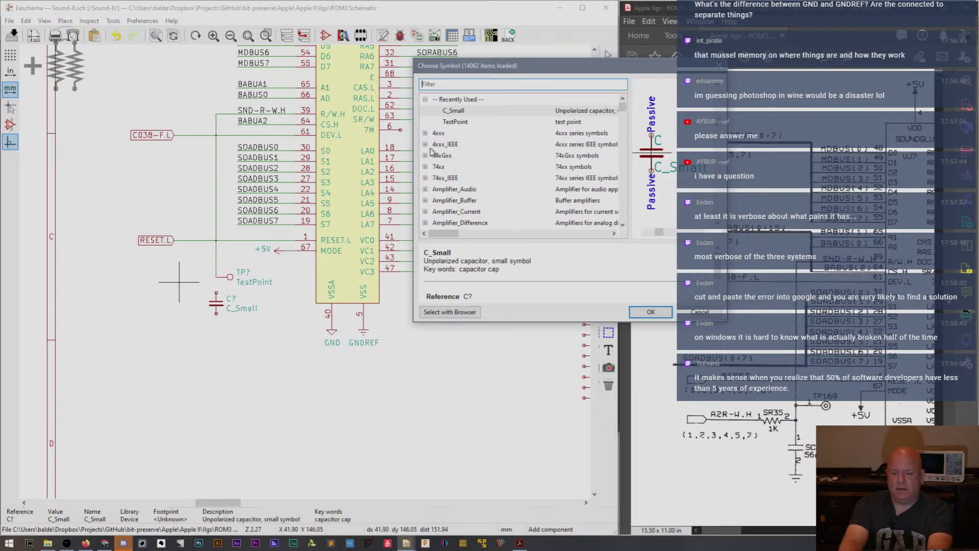
text(R)
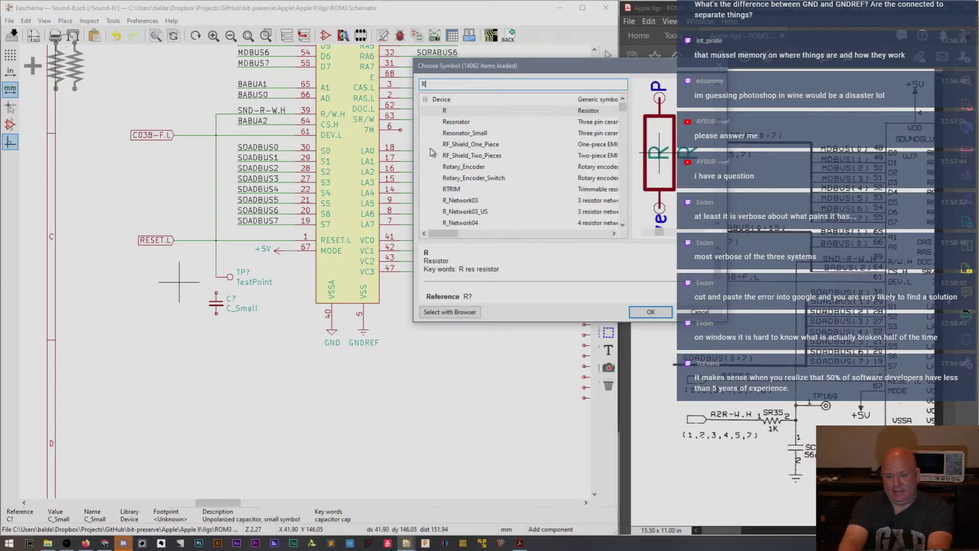
text(_small)
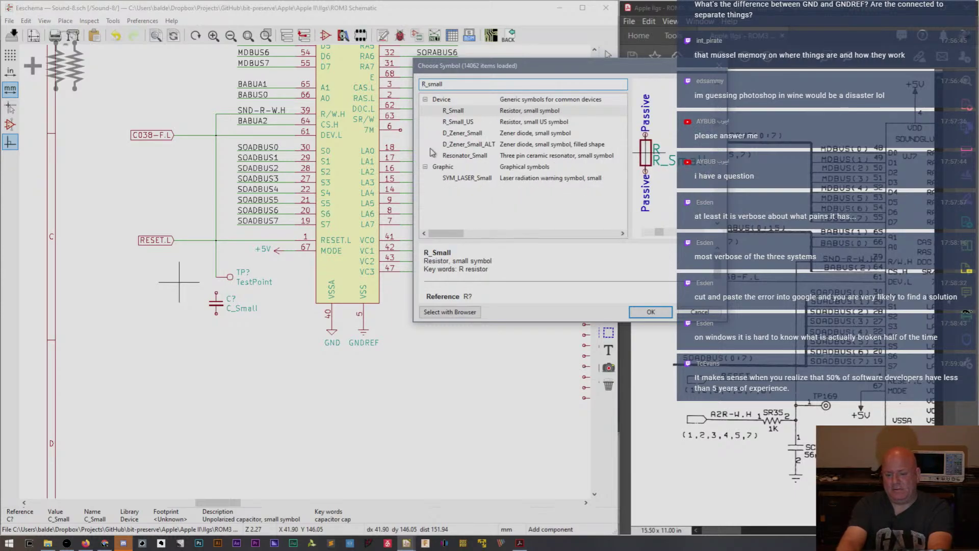
key(Down)
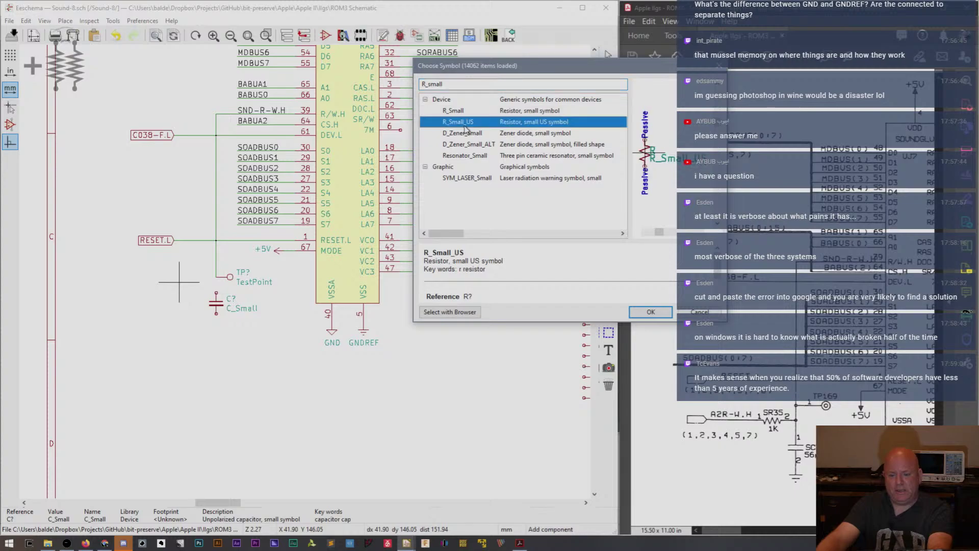
key(Return)
key(r)
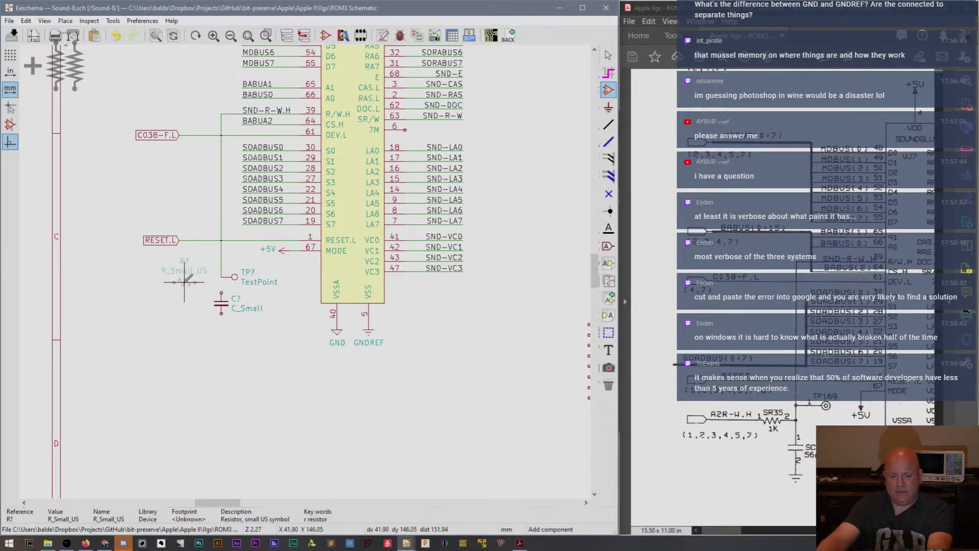
click(185, 282)
key(Escape)
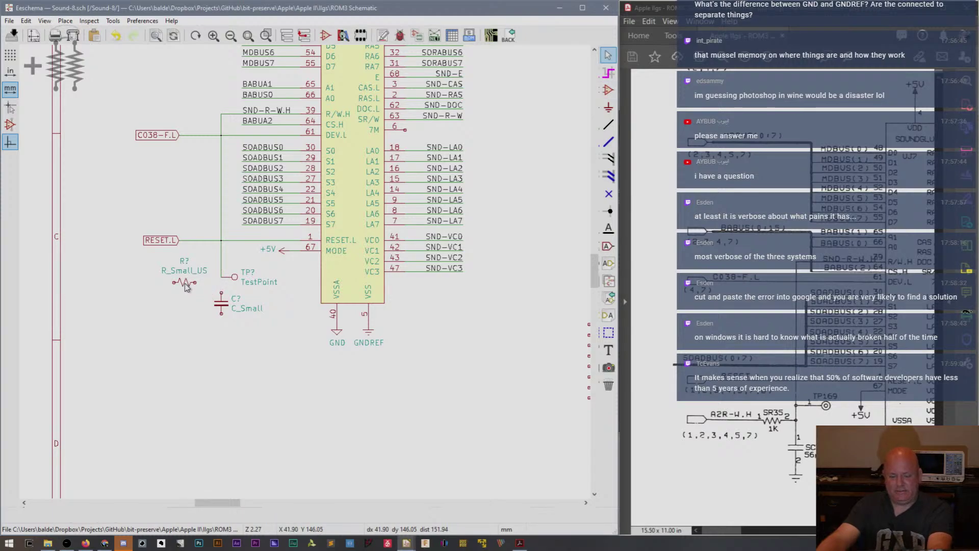
key(Delete)
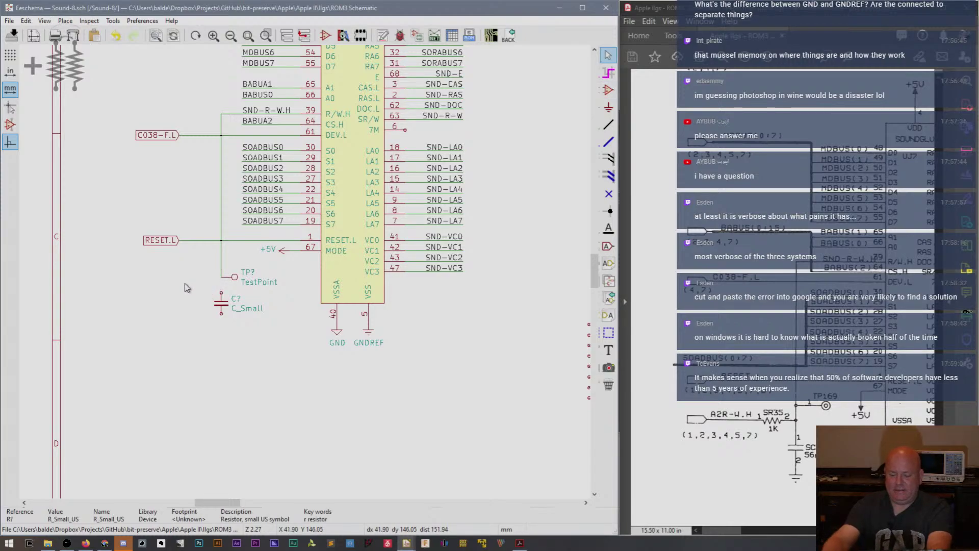
Place an R_Small resistor to the left of the test point.
key(a)
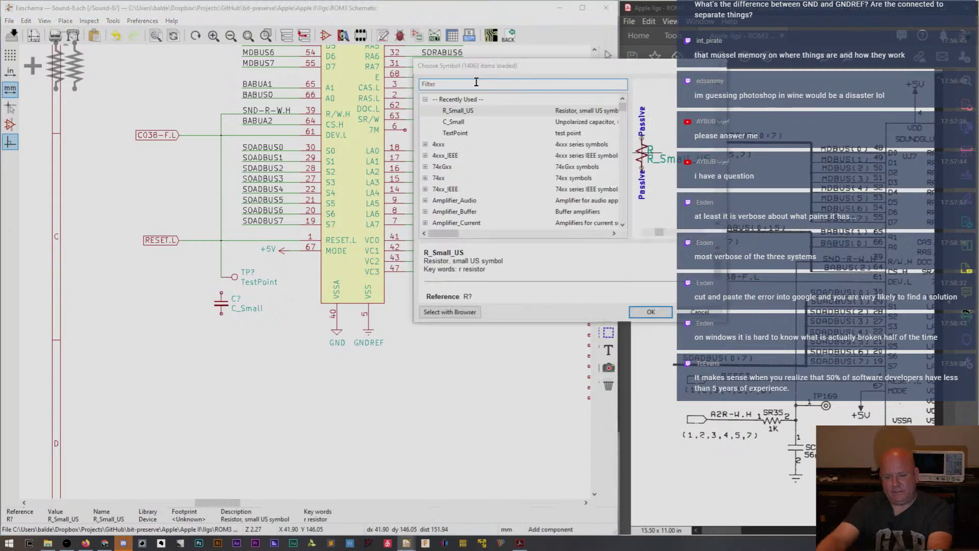
text(R_small)
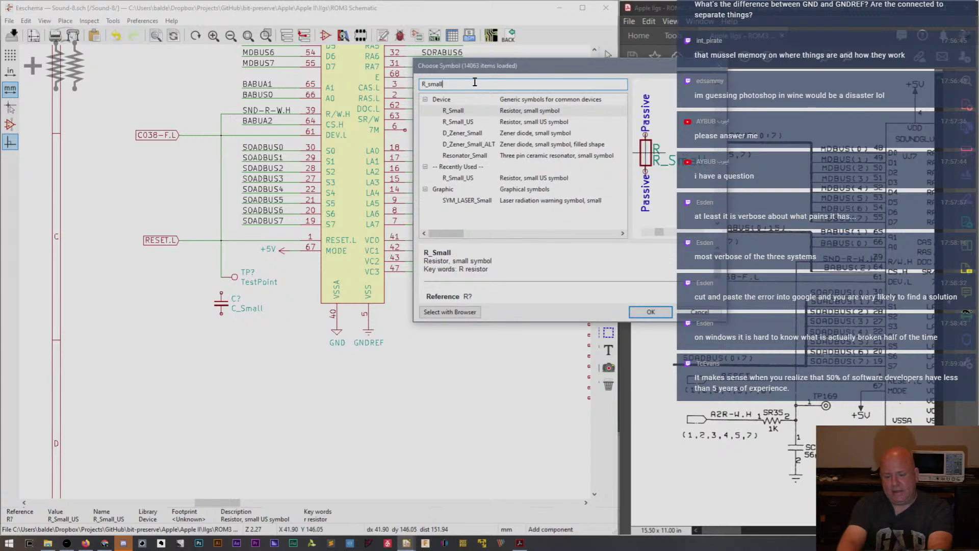
double_click(454, 111)
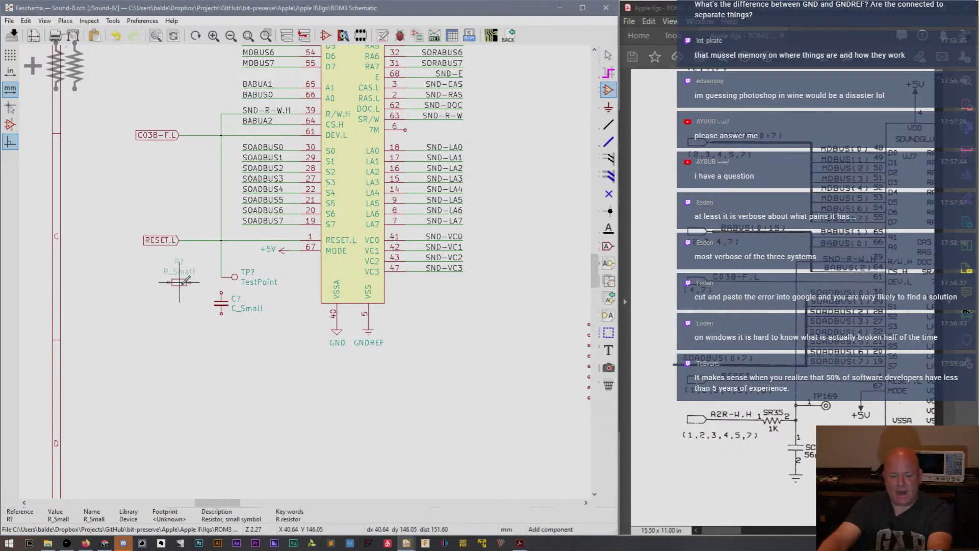
click(179, 282)
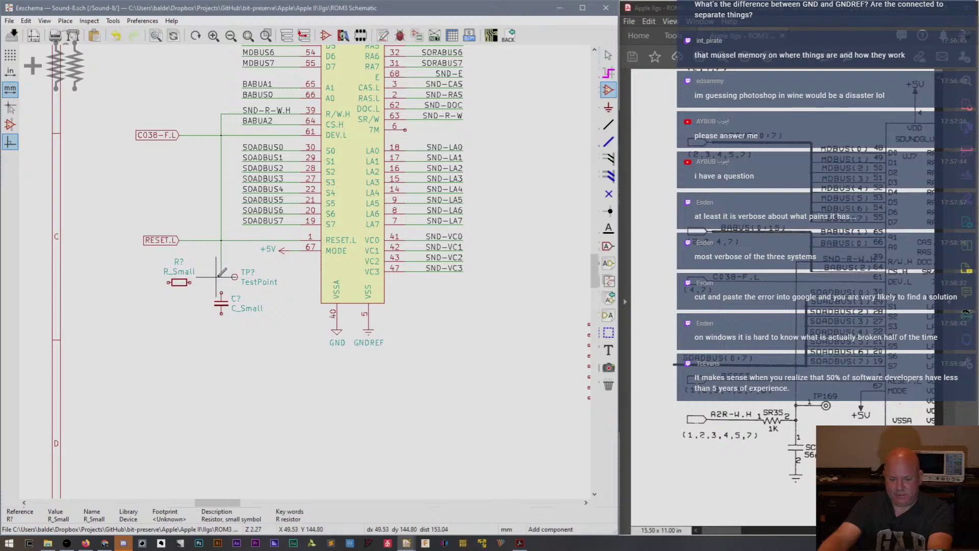
key(w)
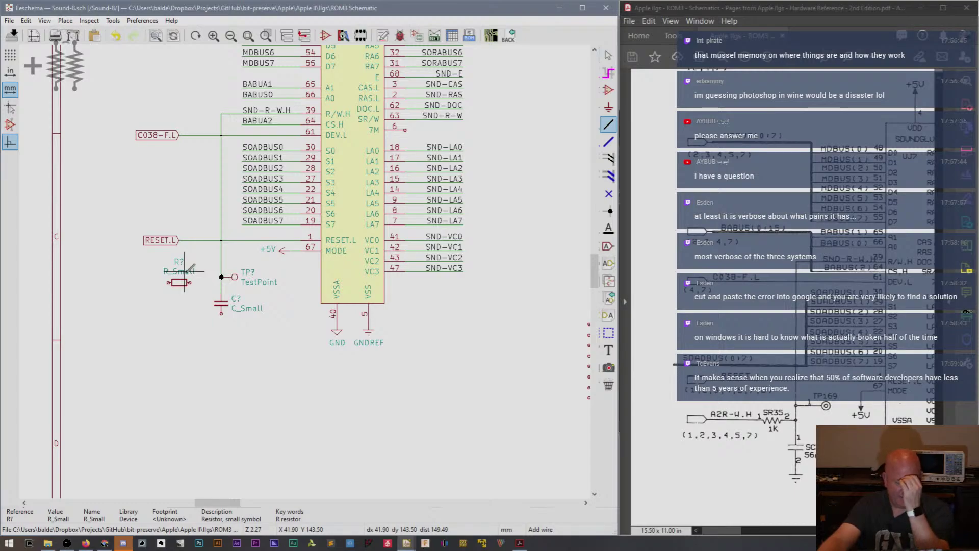
Wire the test point junction to the resistor's right pin, and run a free-ended wire left.
click(222, 277)
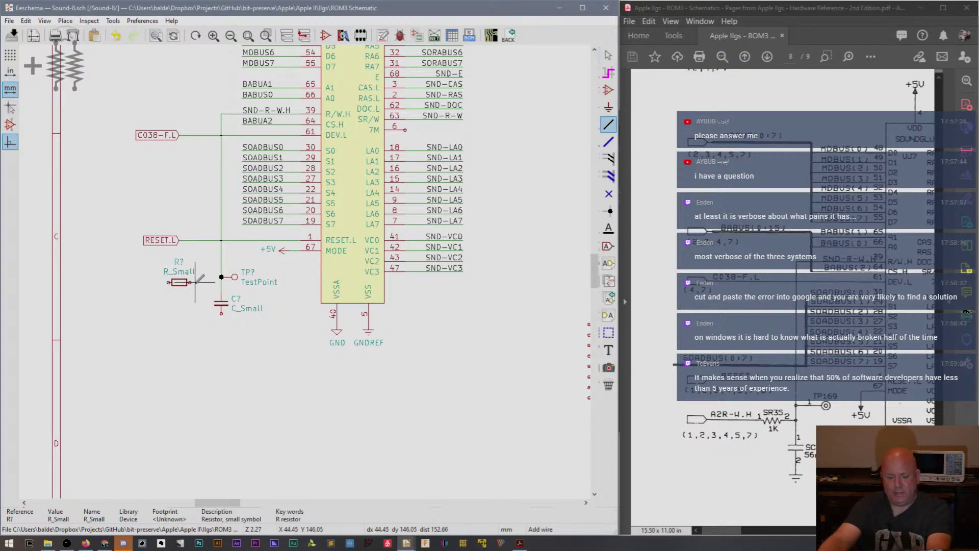
click(187, 282)
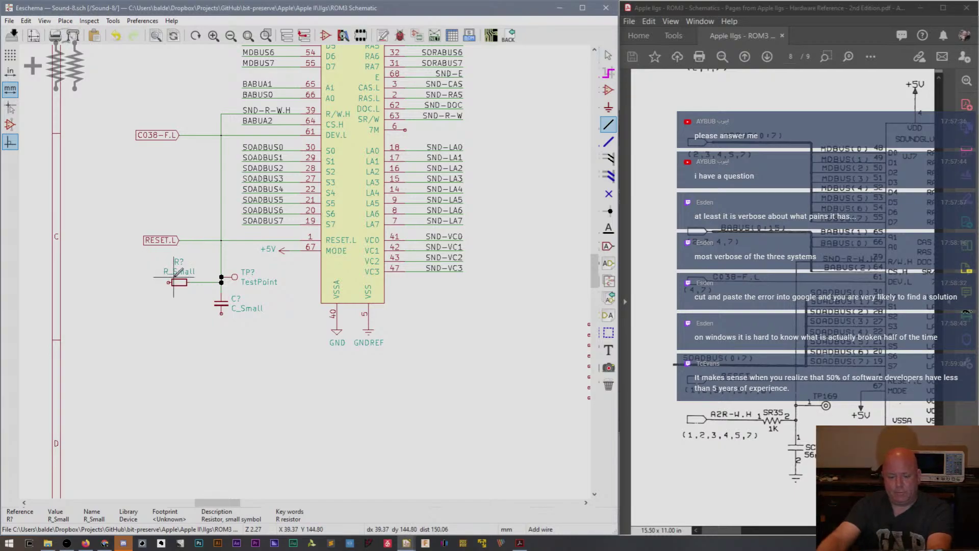
click(169, 282)
double_click(142, 282)
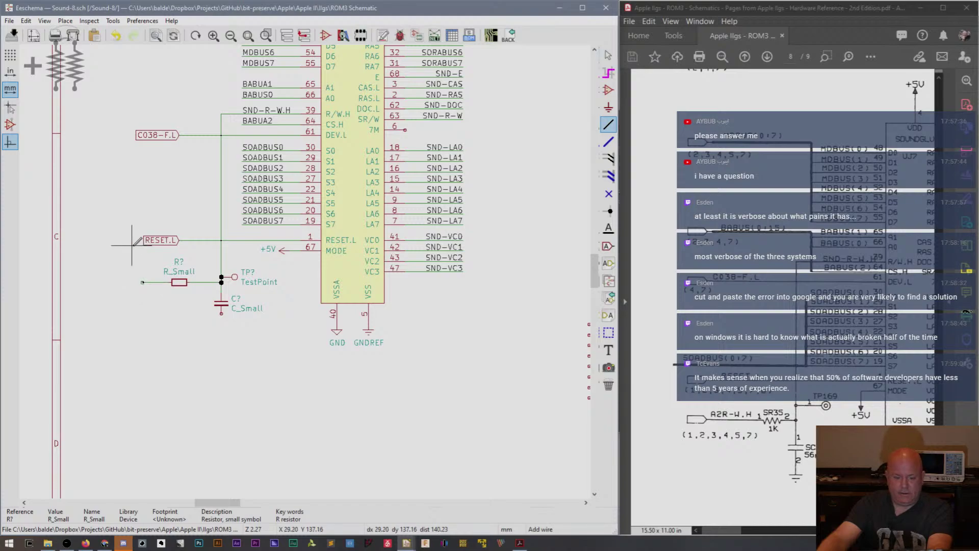
key(Escape)
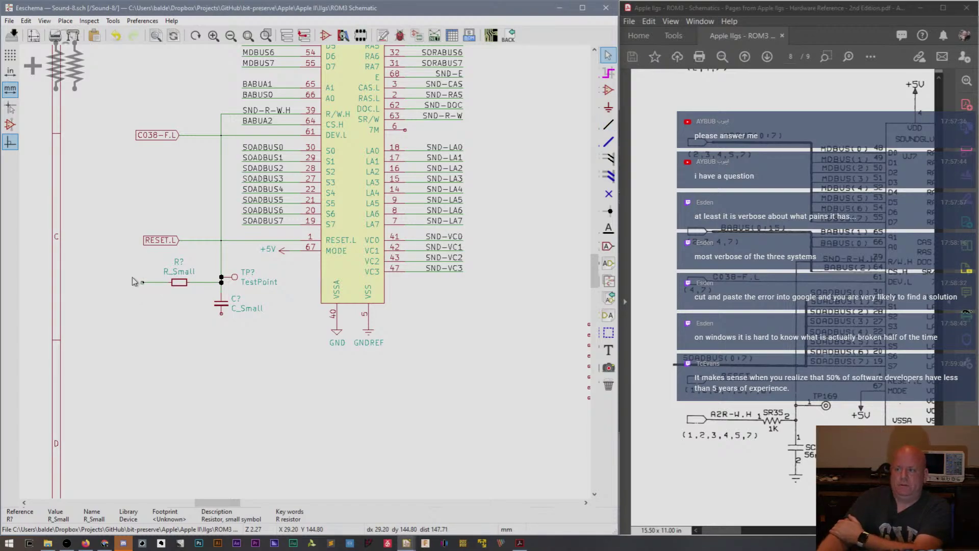
Duplicate the RESET.L label onto the resistor's free wire end and rename it A2R-W.H.
click(179, 242)
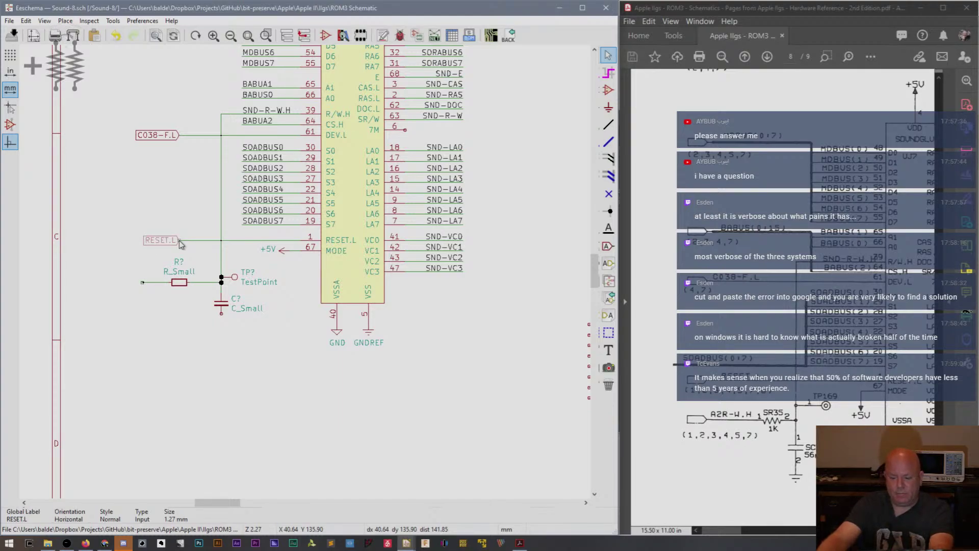
key(Escape)
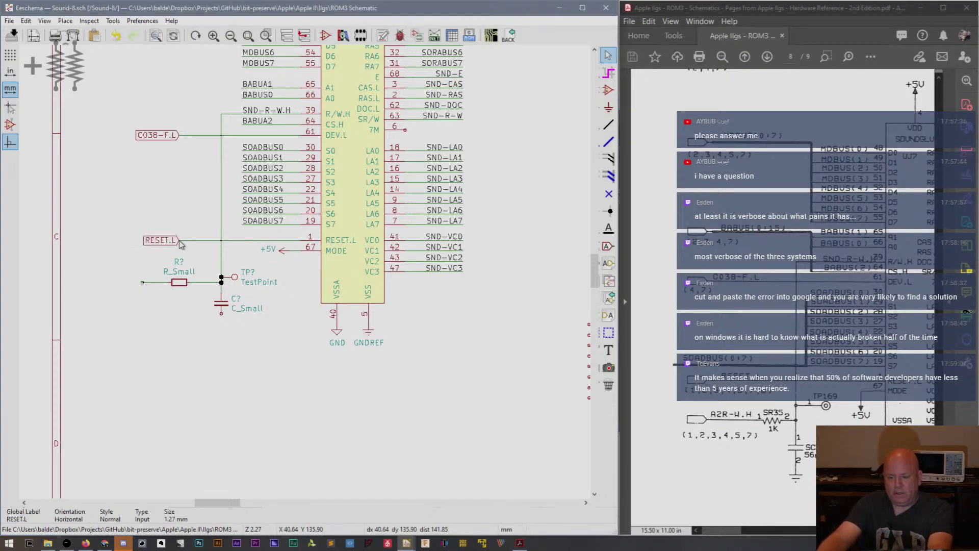
key(Escape)
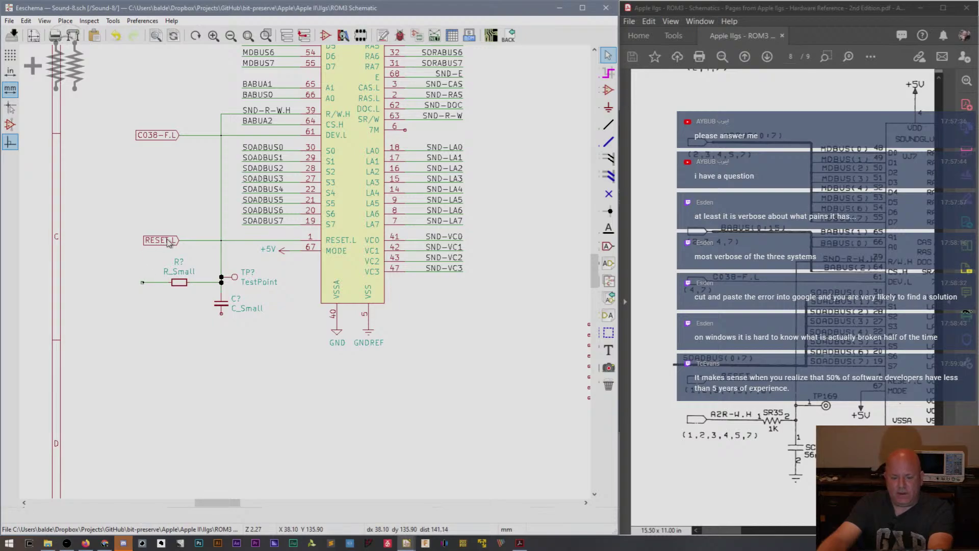
click(179, 243)
key(ctrl+d)
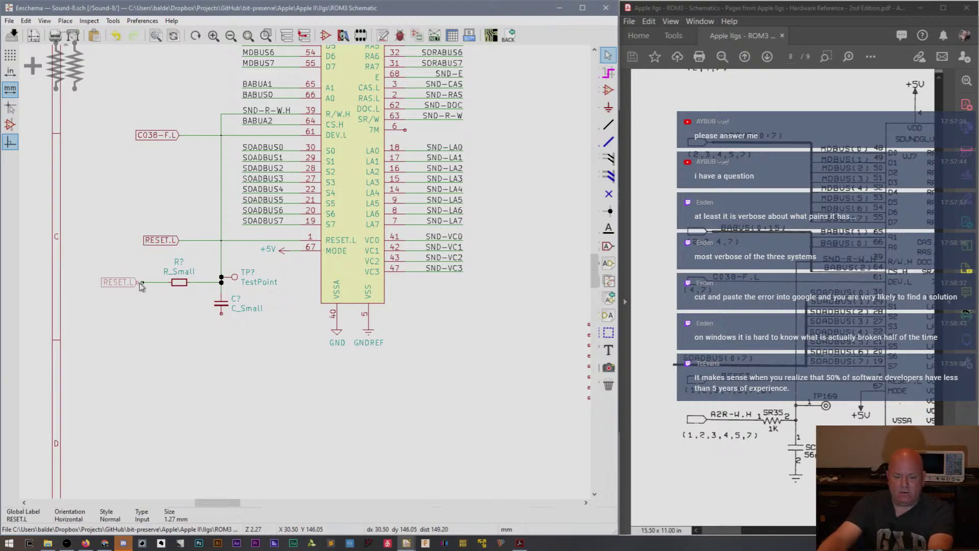
click(142, 282)
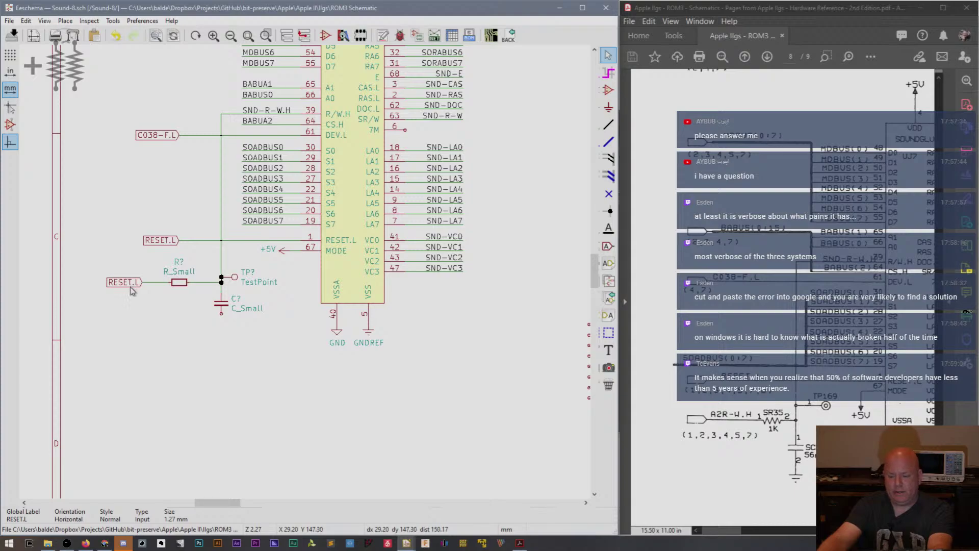
double_click(131, 284)
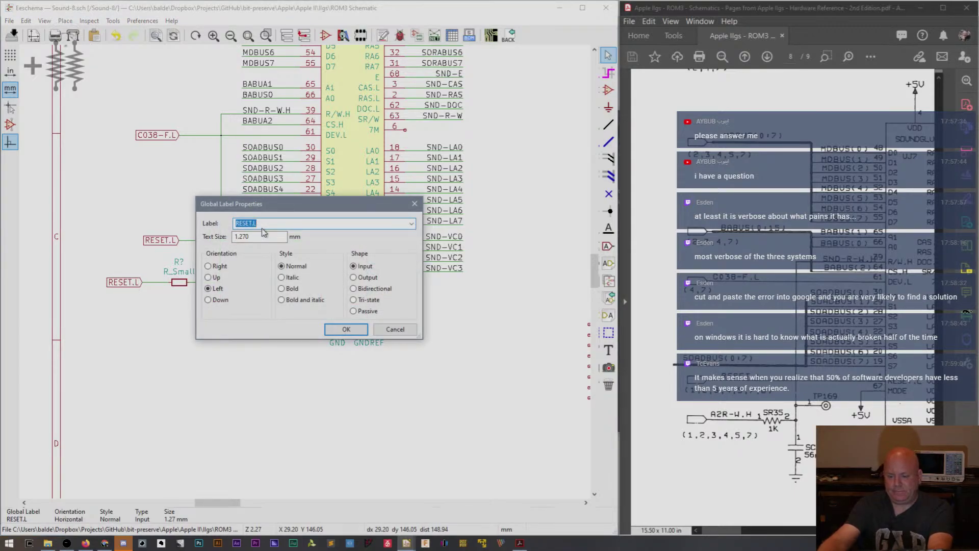
text(A2R-W.H)
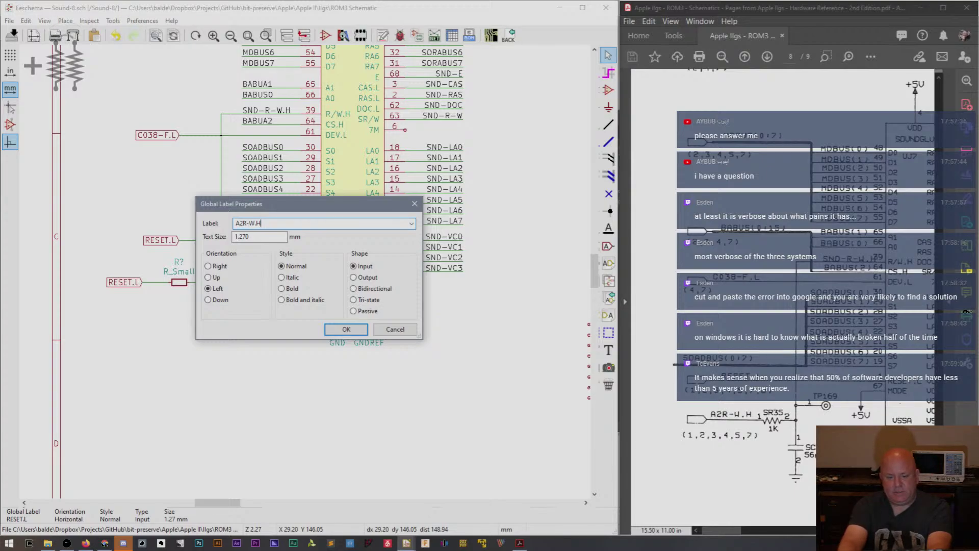
key(Return)
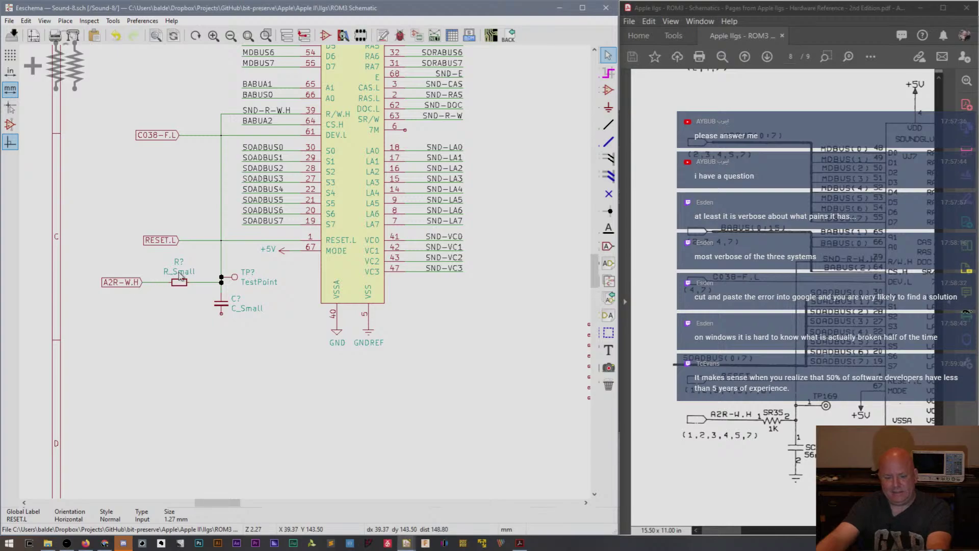
Set the resistor value to 1K and move the value text below the resistor.
key(v)
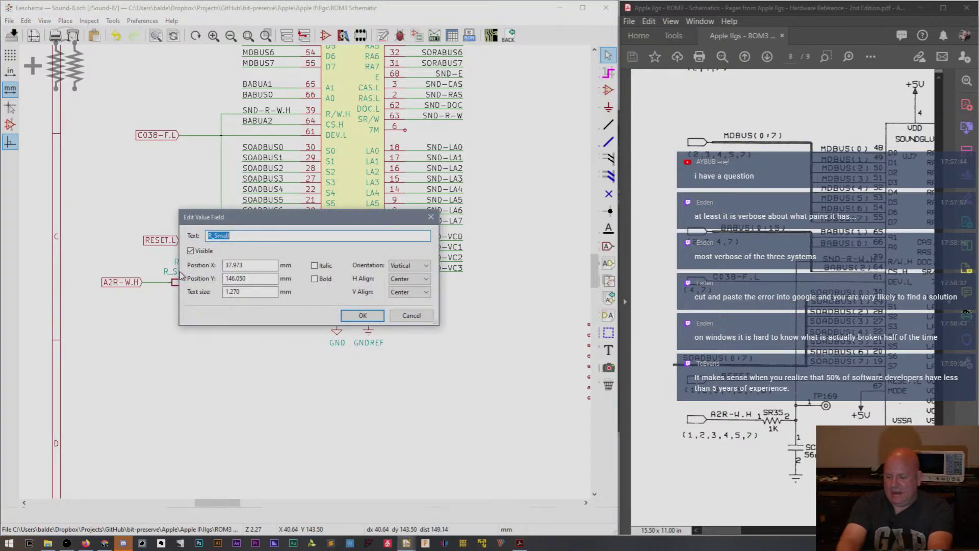
text(1K)
key(Return)
key(m)
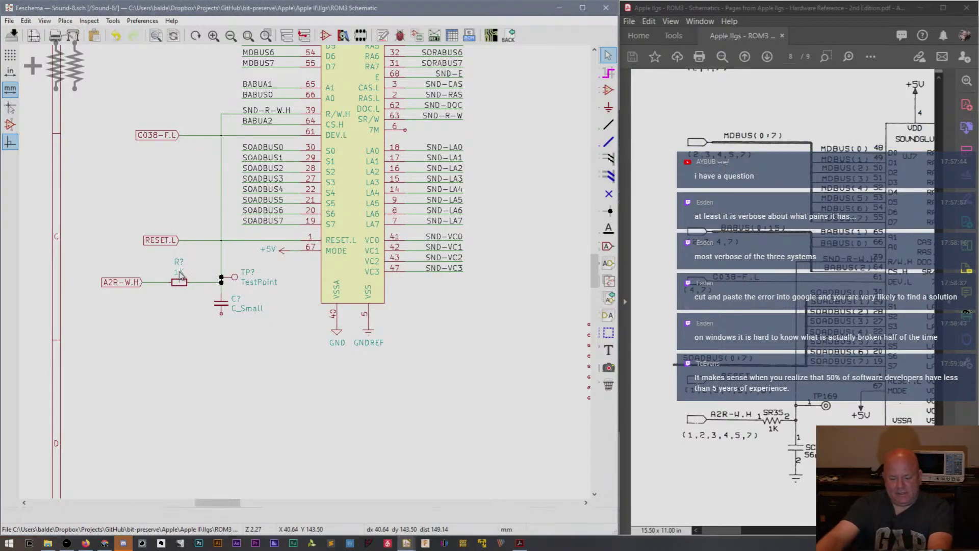
click(180, 293)
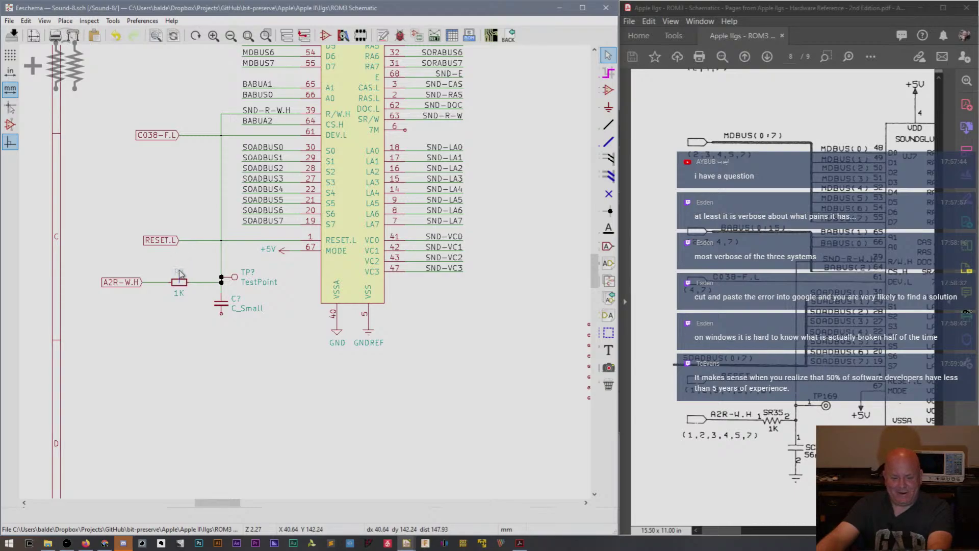
Change the resistor's reference designator to SR35, correcting a mistyped SR23.
double_click(178, 267)
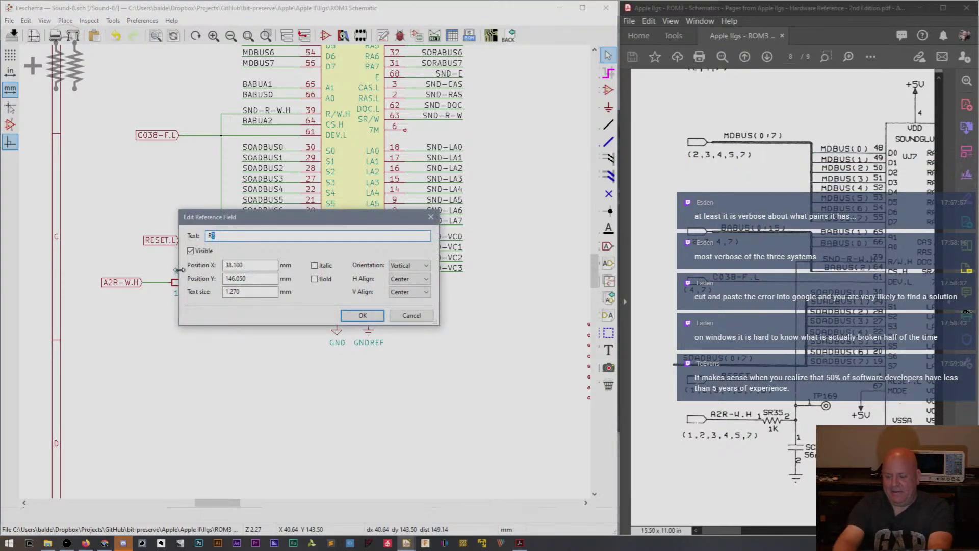
text(SR23)
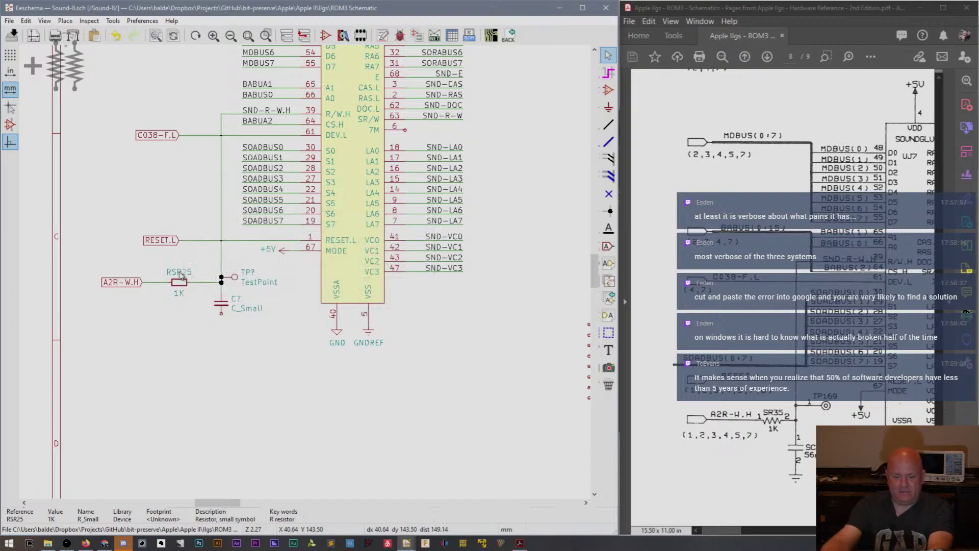
double_click(185, 274)
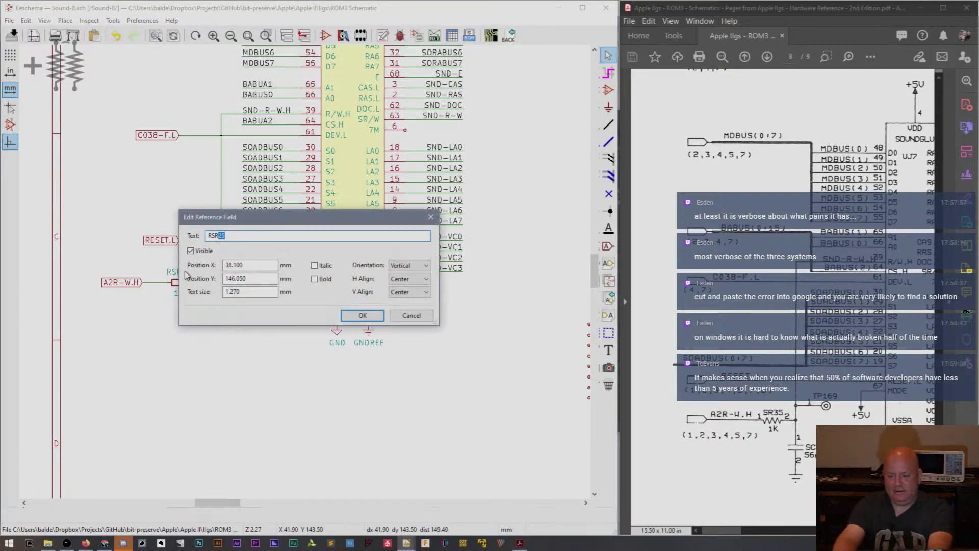
key(BackSpace)
key(BackSpace)
key(BackSpace)
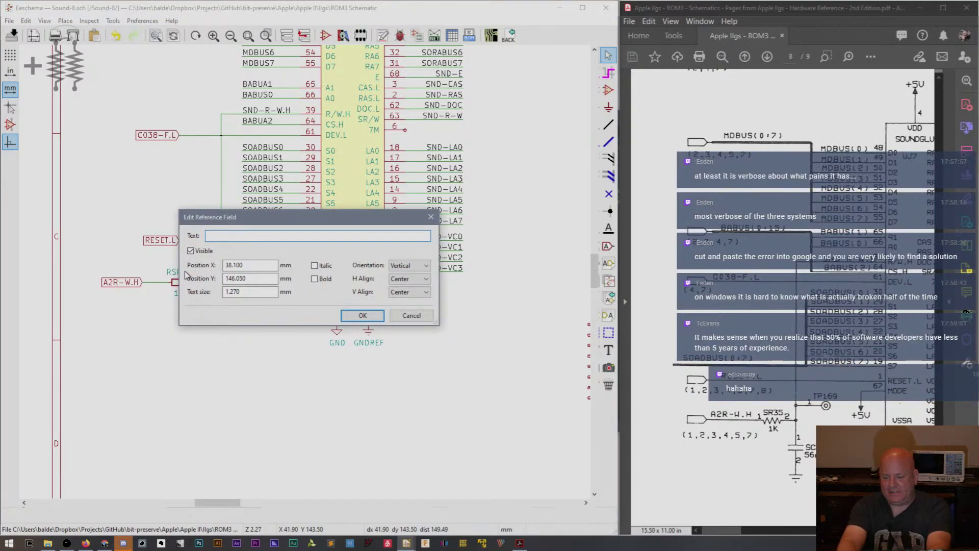
text(SR35)
key(Return)
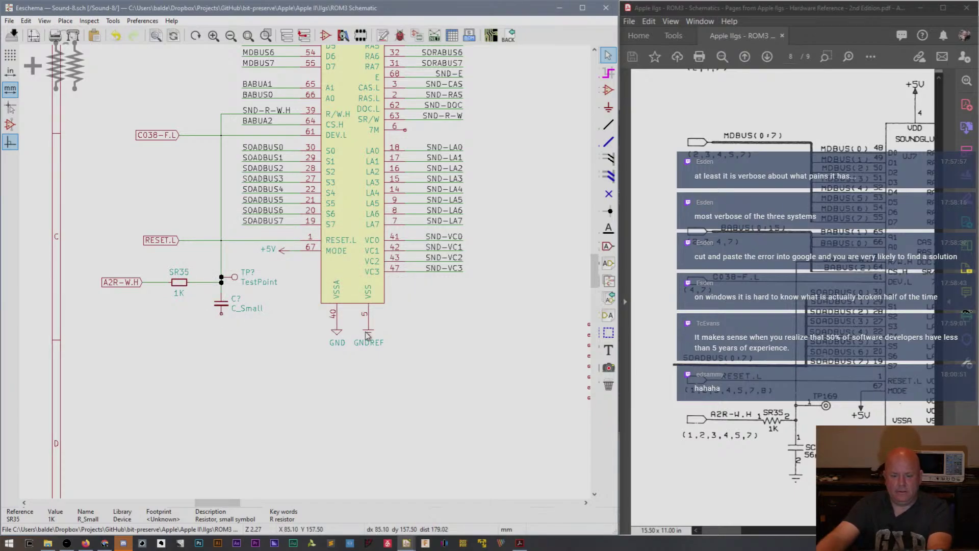
Duplicate a GNDREF symbol below the capacitor to ground it.
key(c)
click(223, 333)
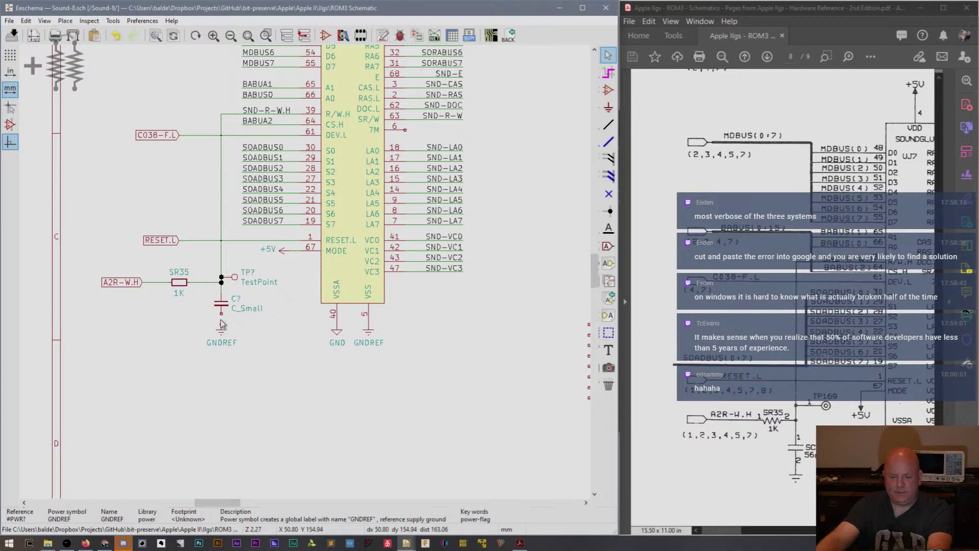
key(w)
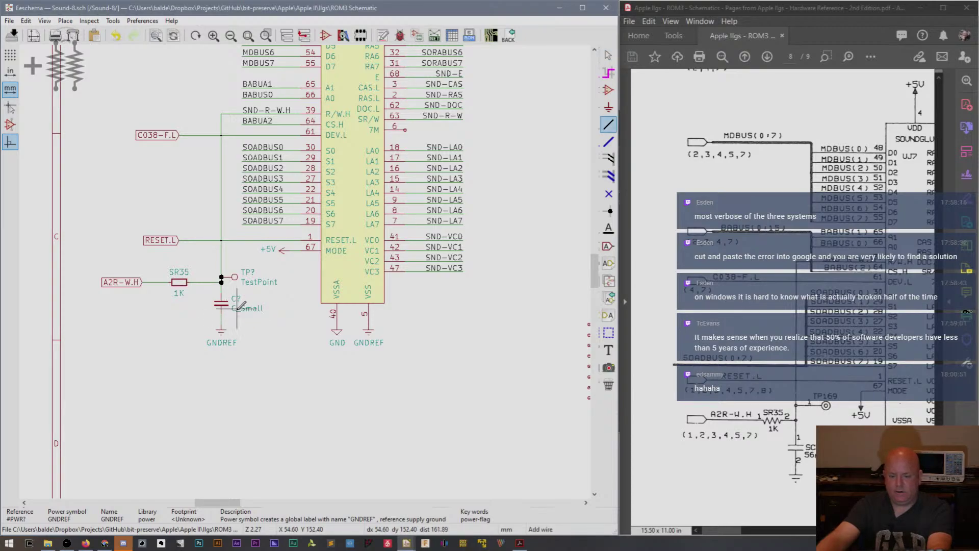
key(Escape)
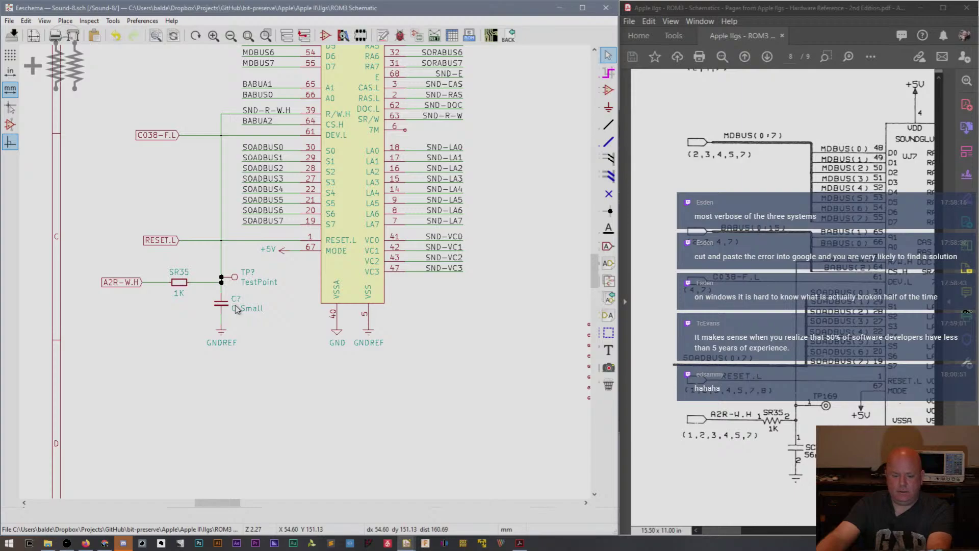
Set the capacitor's reference to SC31 and its value to 56pF.
key(u)
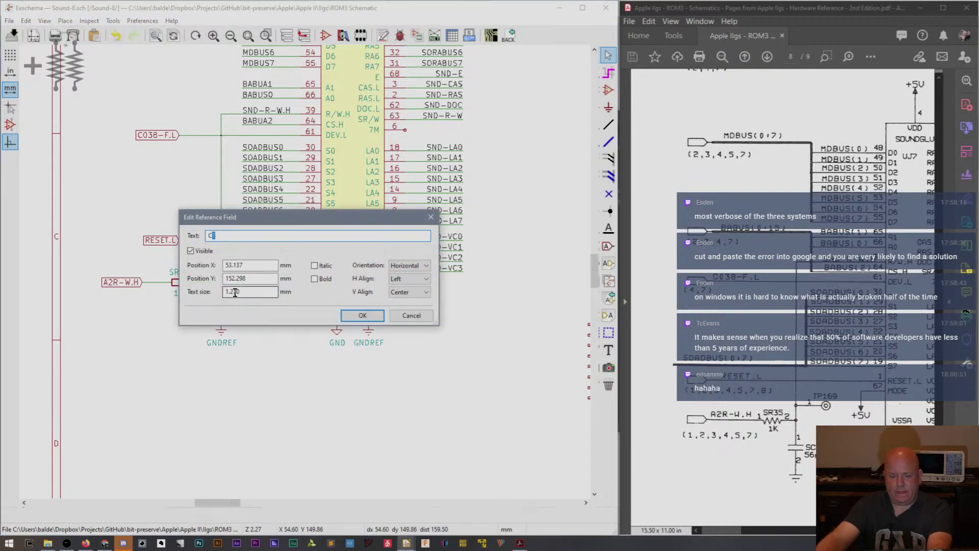
key(BackSpace)
key(BackSpace)
text(SC3)
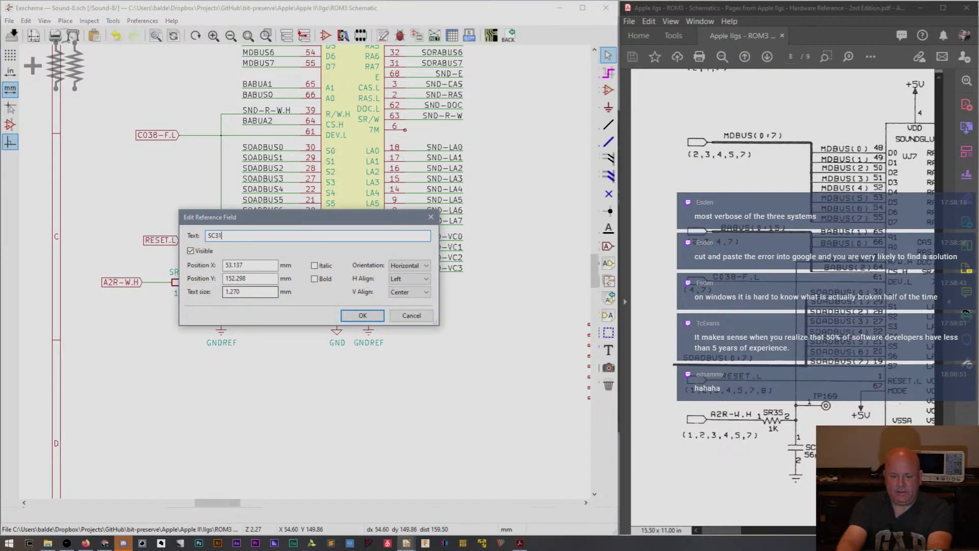
text(1)
key(Return)
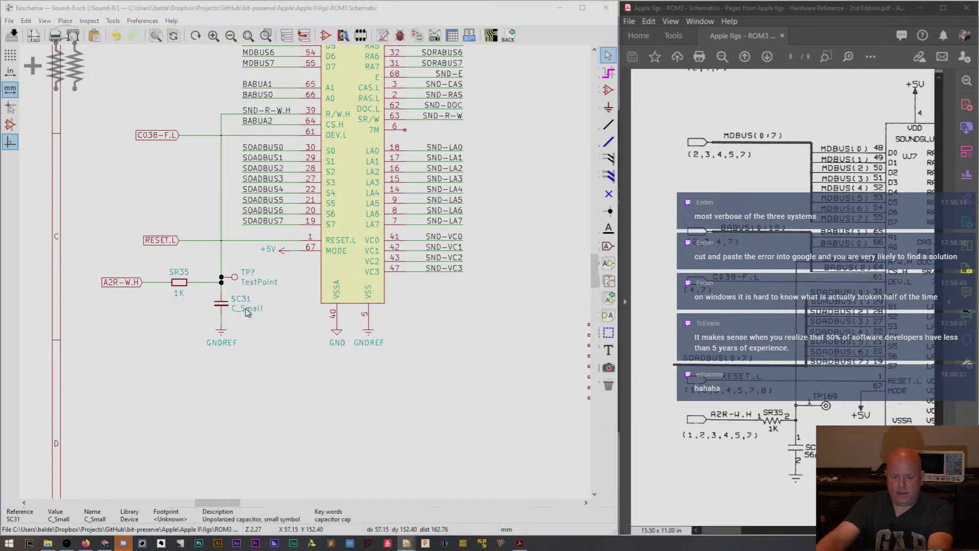
text(v56pF)
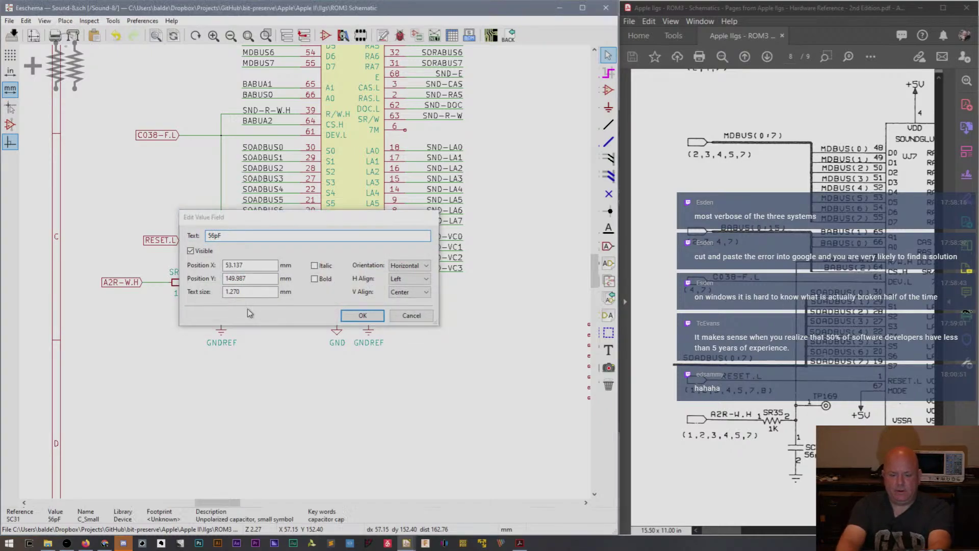
key(Return)
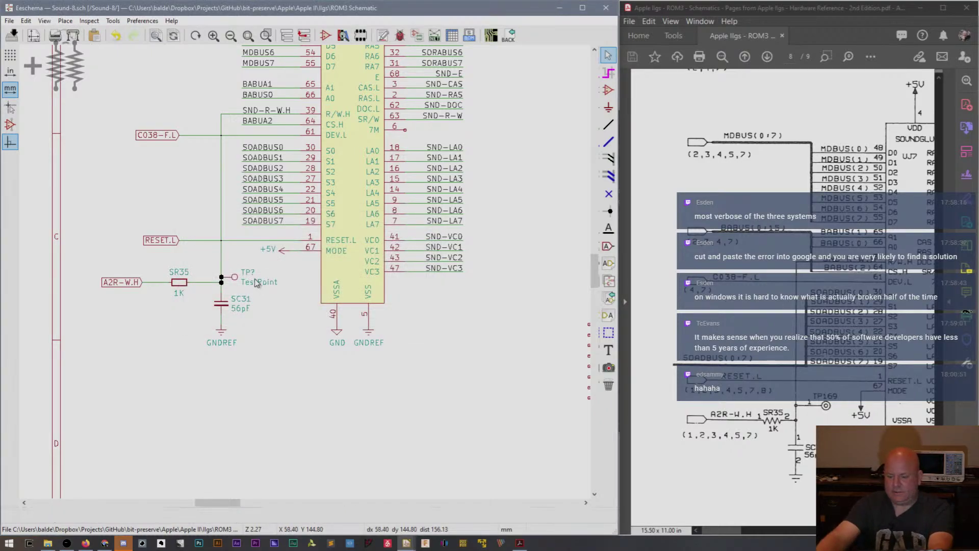
Set the test point's reference to TP169 and hide its value text.
text(u)
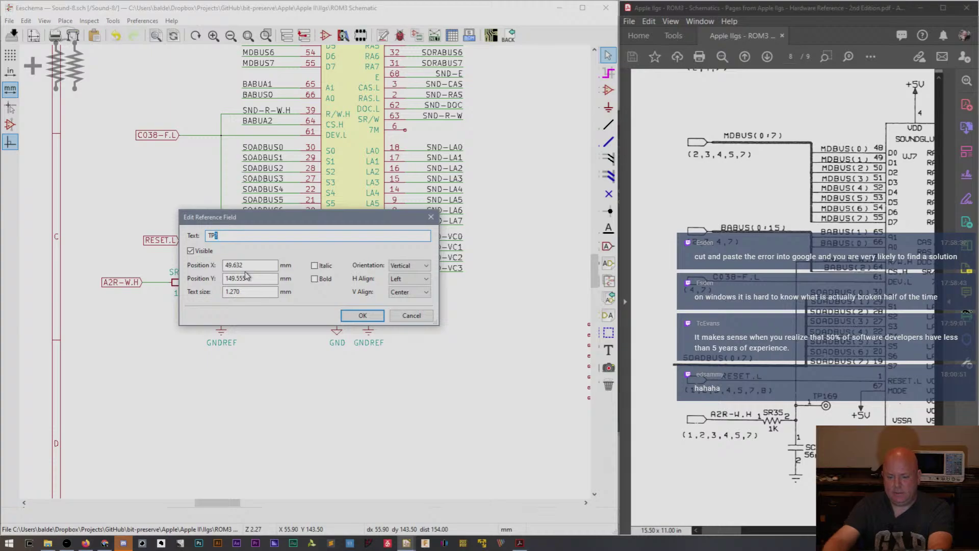
text(169)
key(Return)
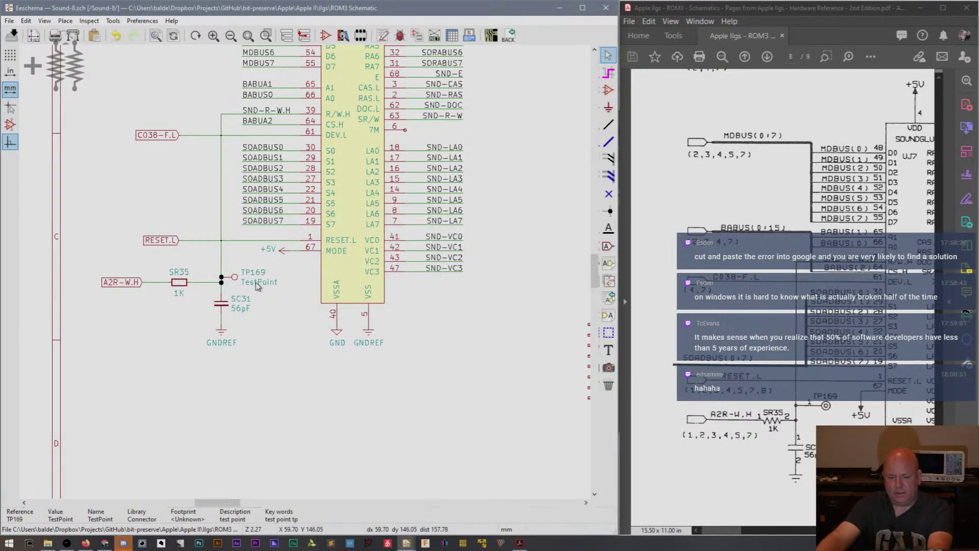
key(v)
click(208, 253)
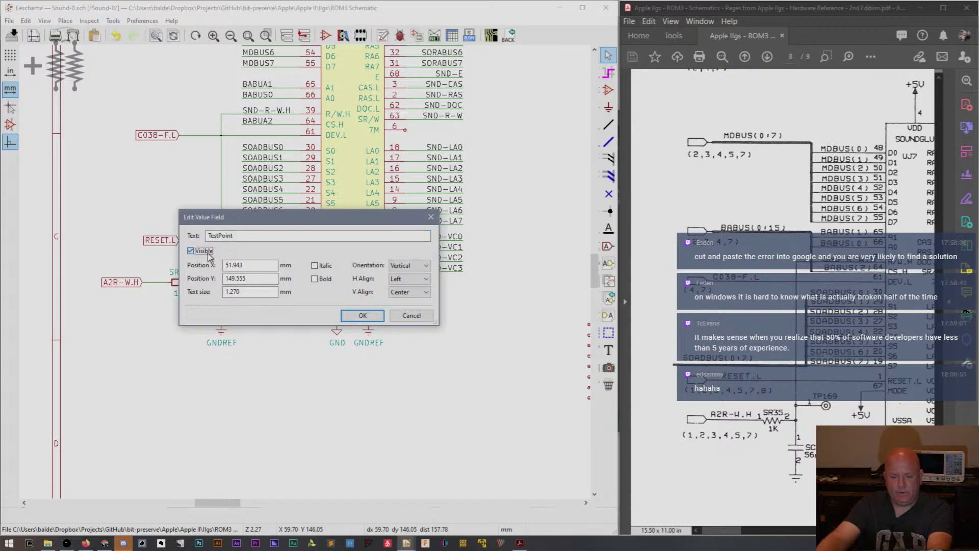
click(363, 315)
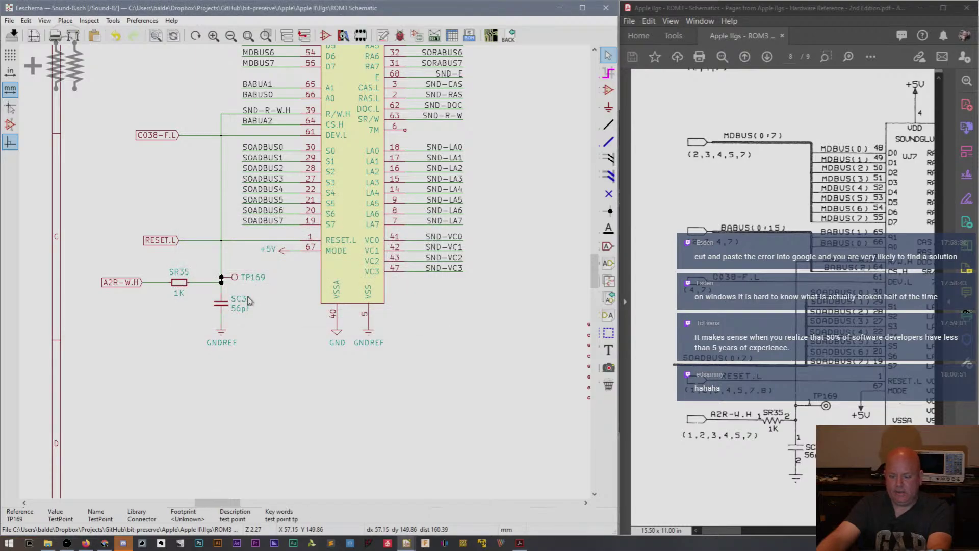
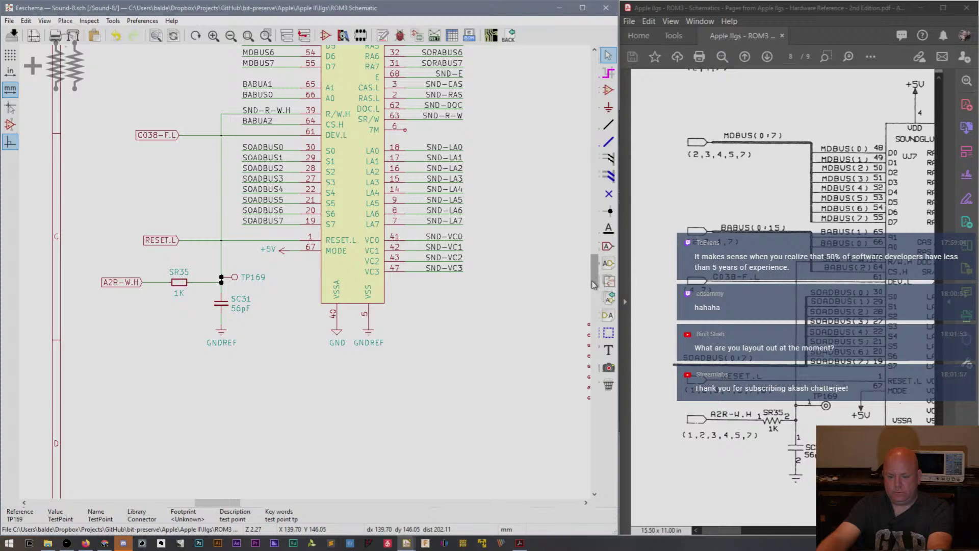
Duplicate the +5V power symbol and place the copy above the SOUNDGLU chip.
drag(593, 278, 593, 252)
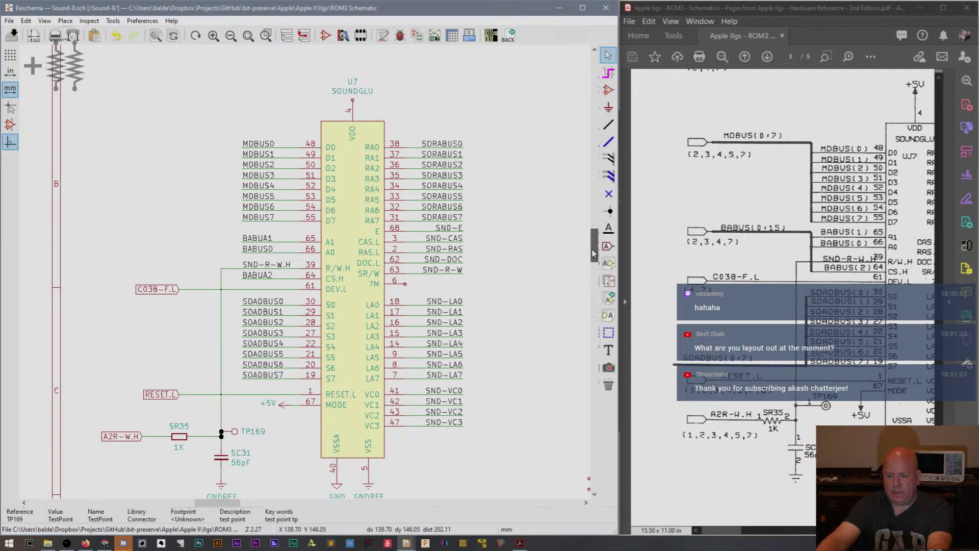
drag(593, 253, 593, 247)
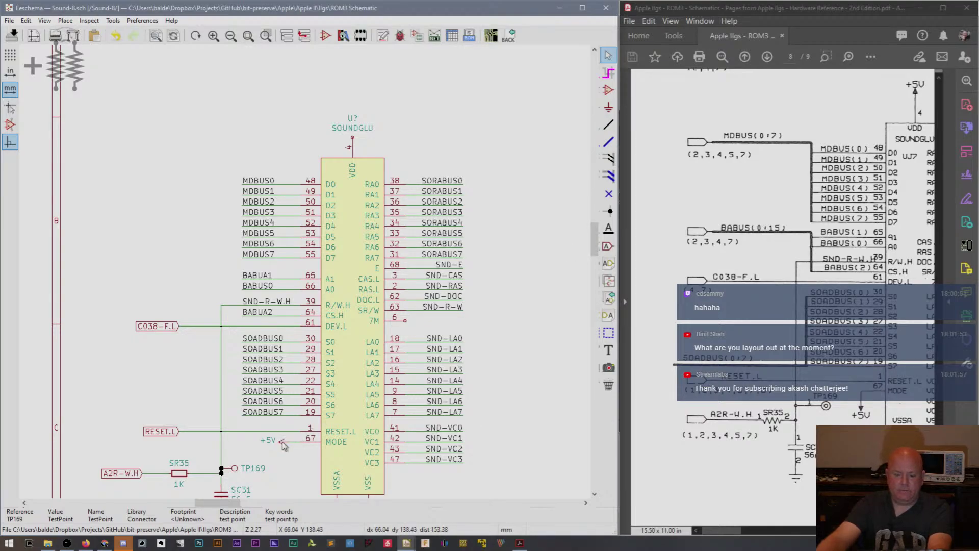
key(c)
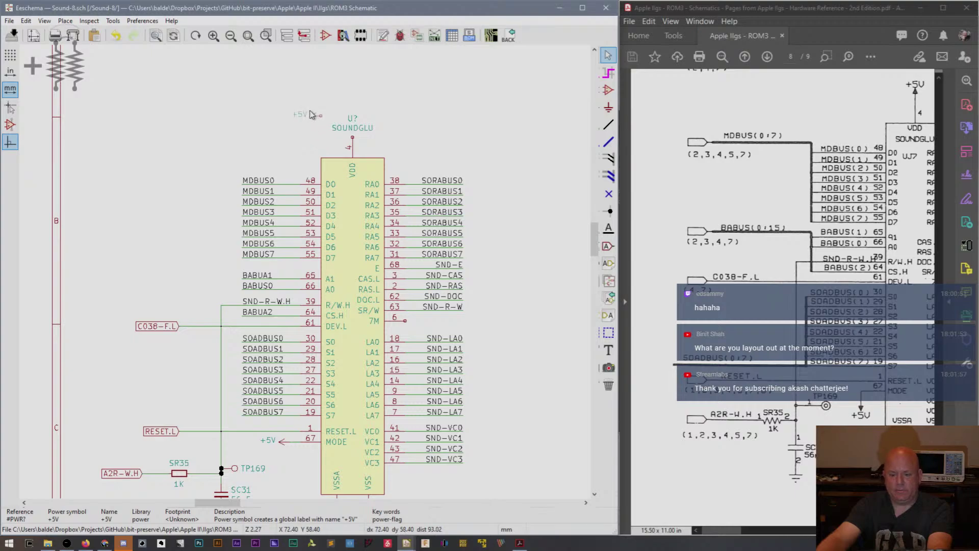
click(309, 116)
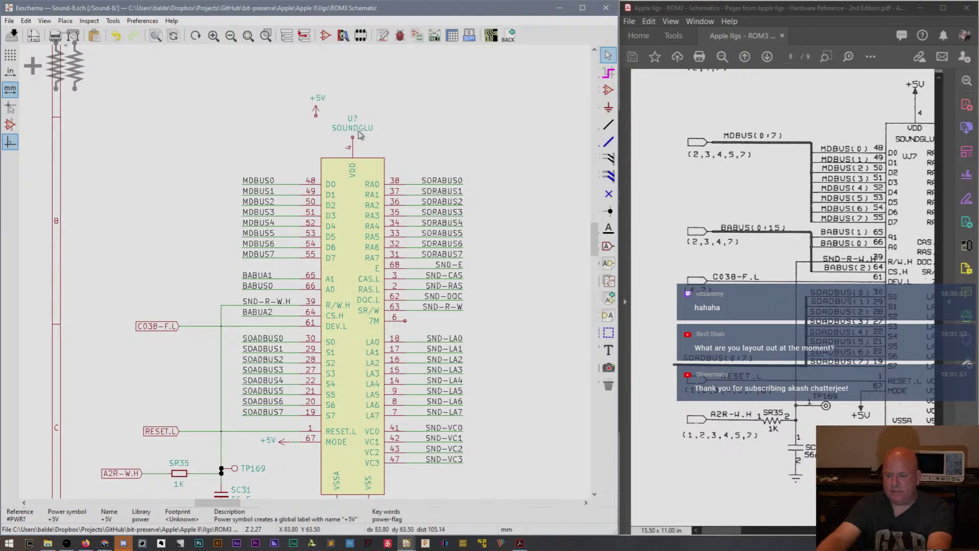
Move the chip's reference above it and rename it UJ7.
key(m)
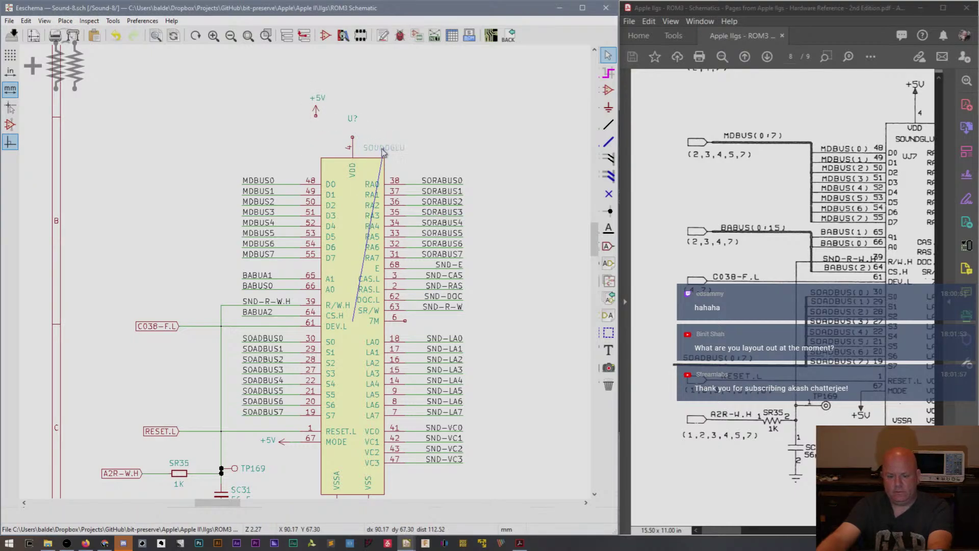
click(372, 131)
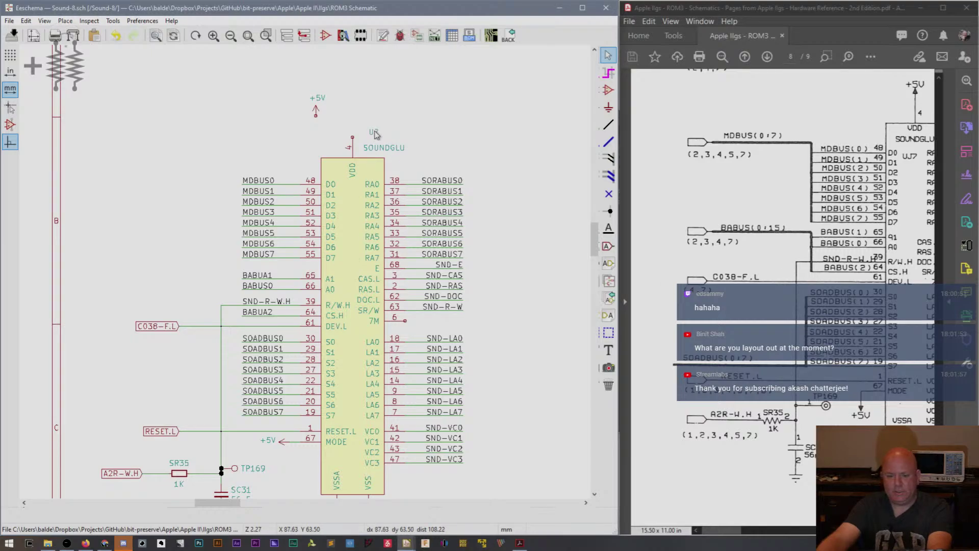
key(u)
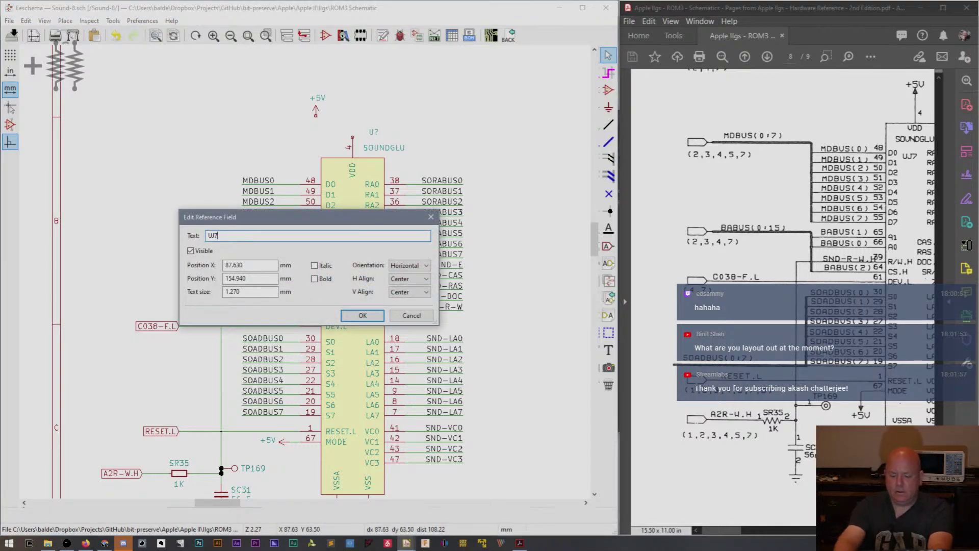
text(J7)
key(Return)
Attach the +5V symbol to UJ7's VDD pin and widen the reference PDF.
key(m)
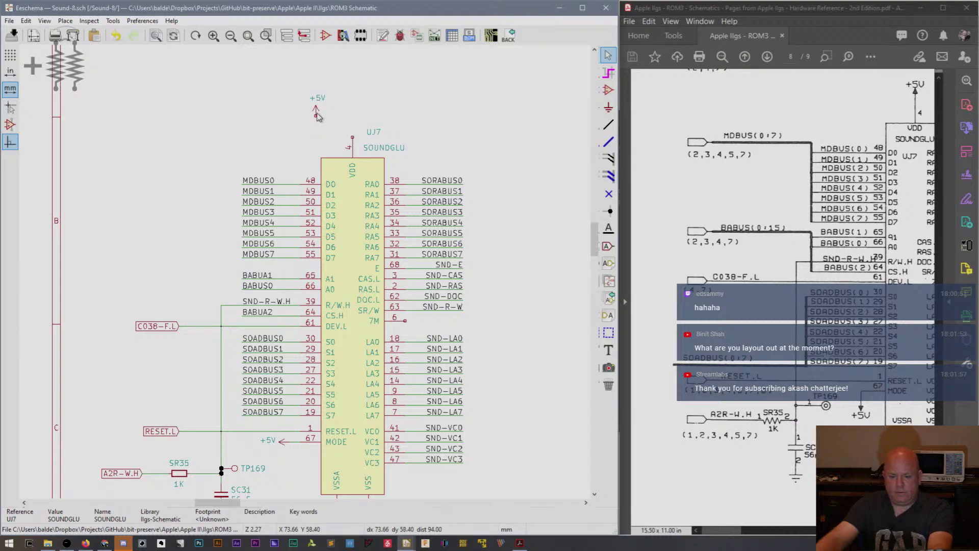
click(354, 128)
key(w)
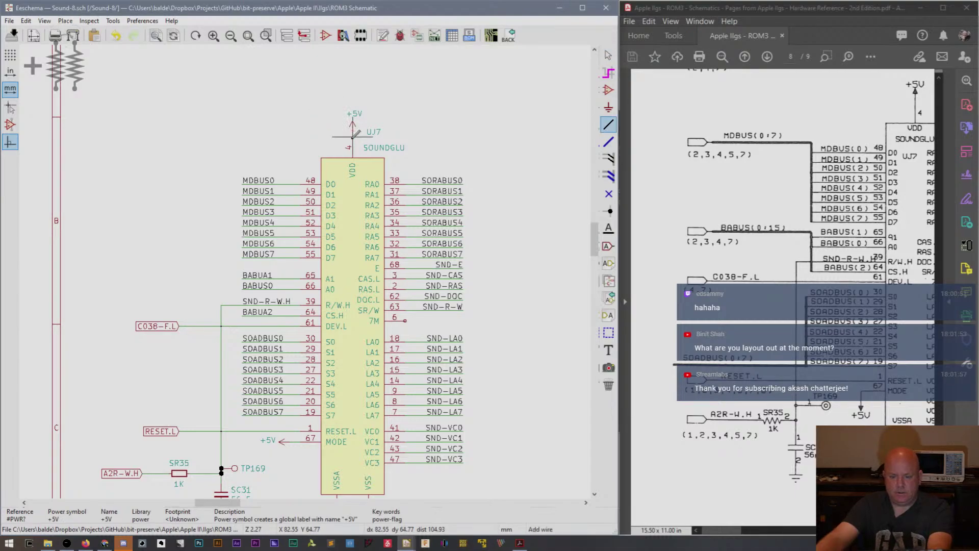
drag(598, 239, 598, 248)
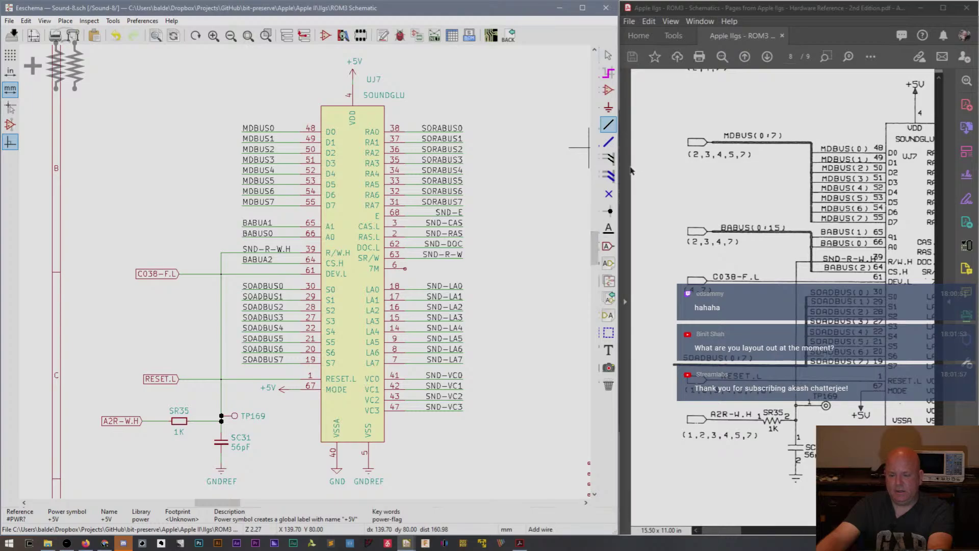
drag(620, 171, 451, 174)
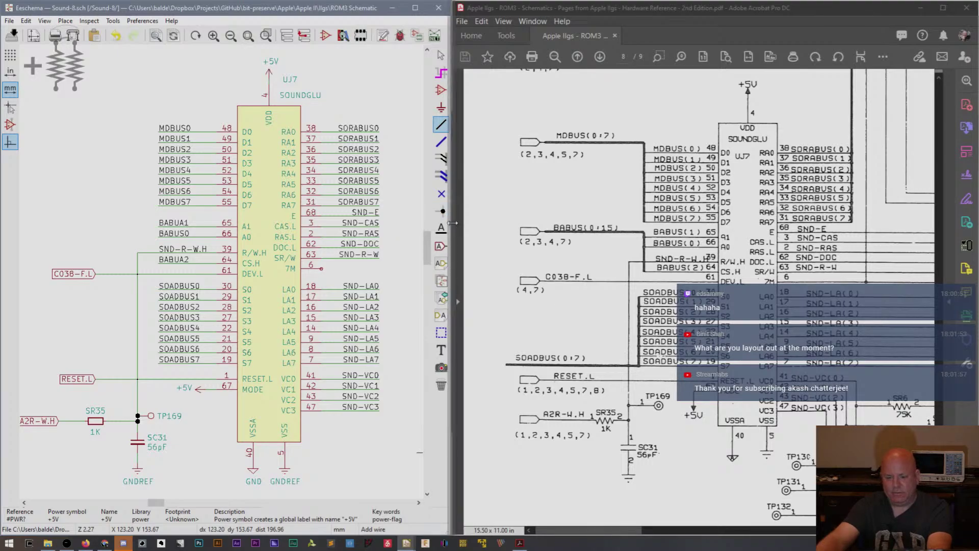
drag(453, 225, 403, 228)
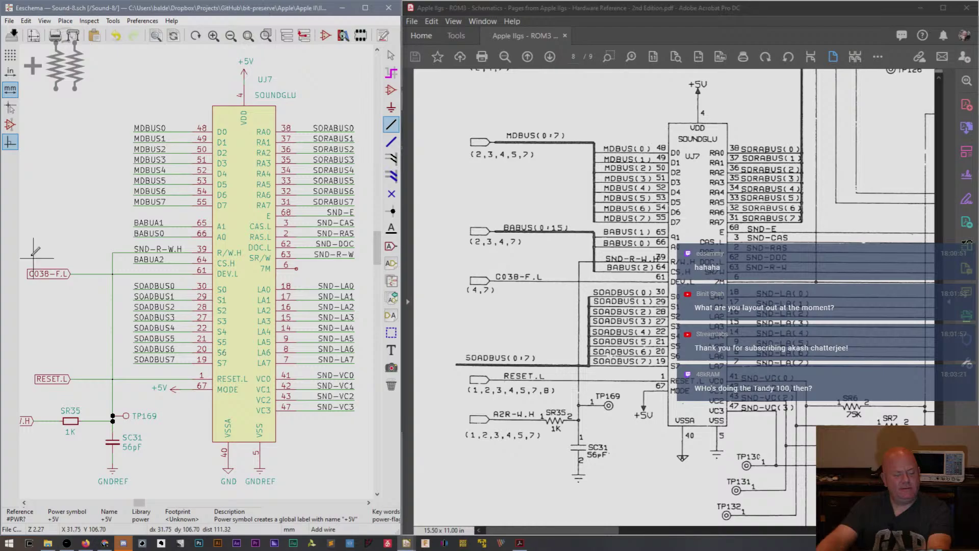
scroll(33, 253, down, 4)
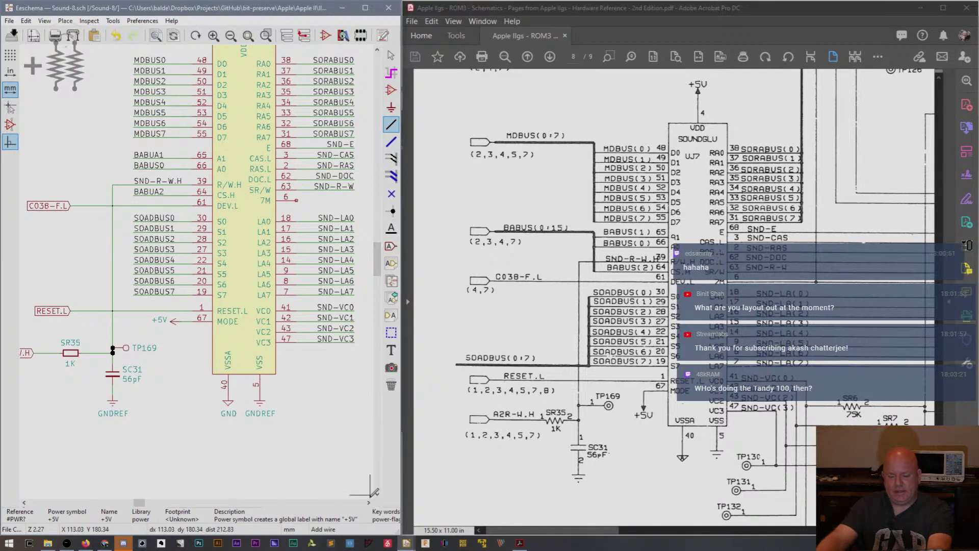
click(377, 495)
click(368, 503)
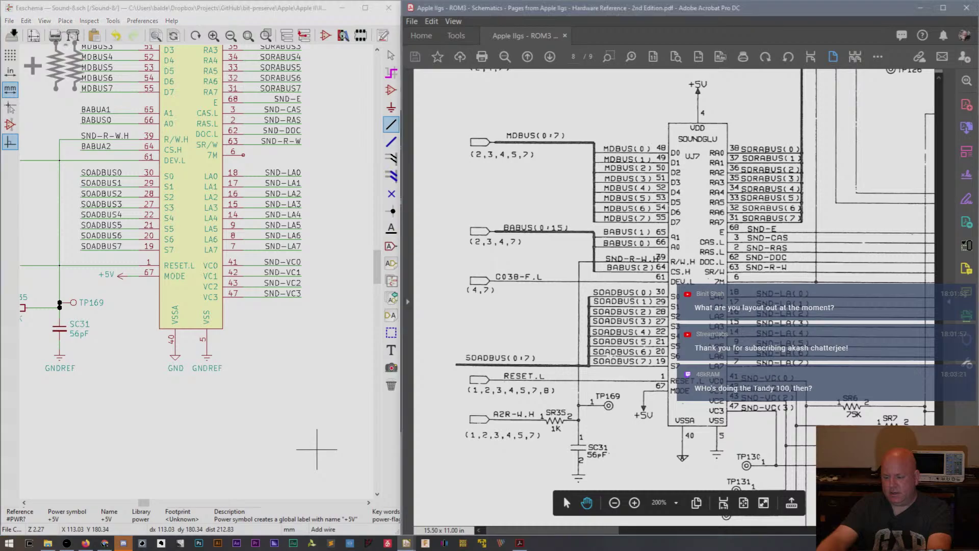
scroll(674, 306, down, 3)
scroll(889, 419, down, 3)
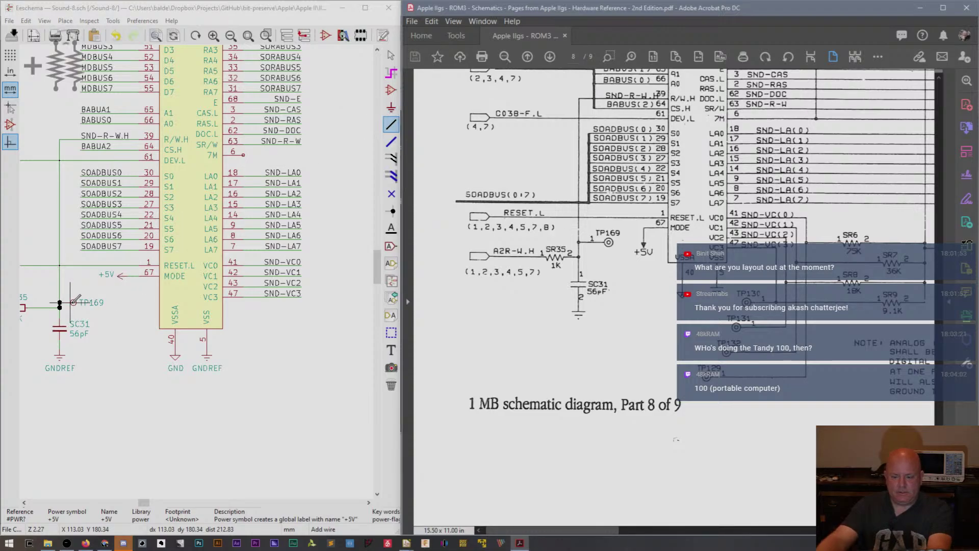
Place four test points in a column below the SOUNDGLU chip.
click(142, 7)
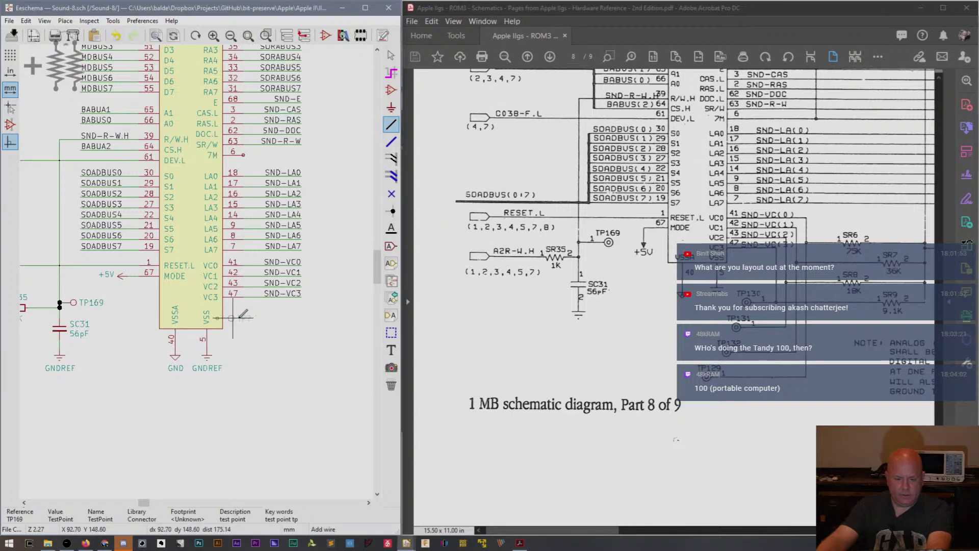
click(285, 334)
key(ctrl+d)
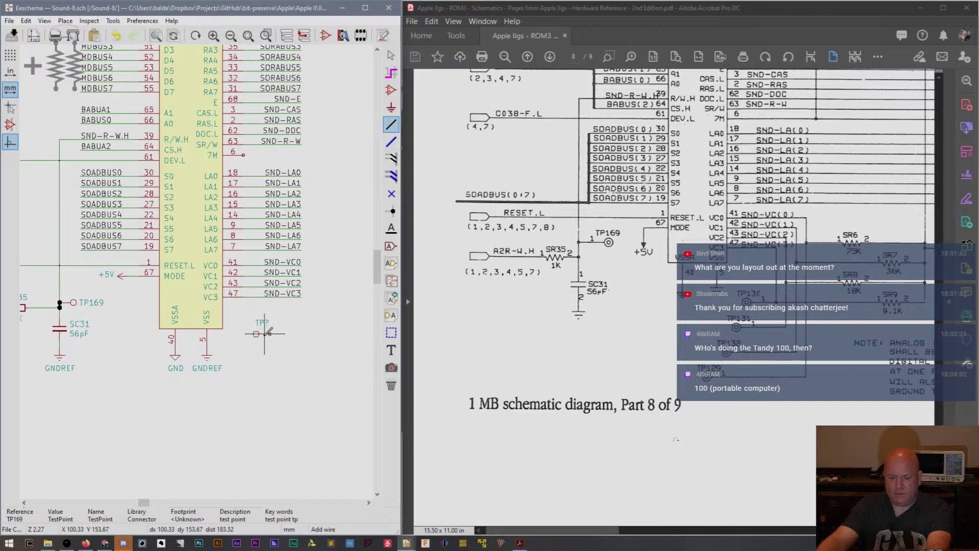
click(264, 355)
key(ctrl+d)
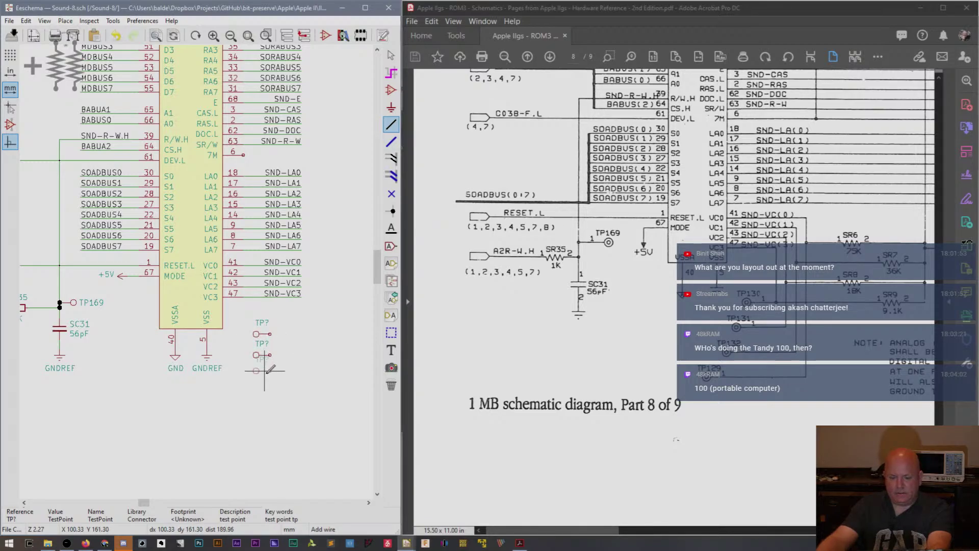
click(264, 375)
key(ctrl+d)
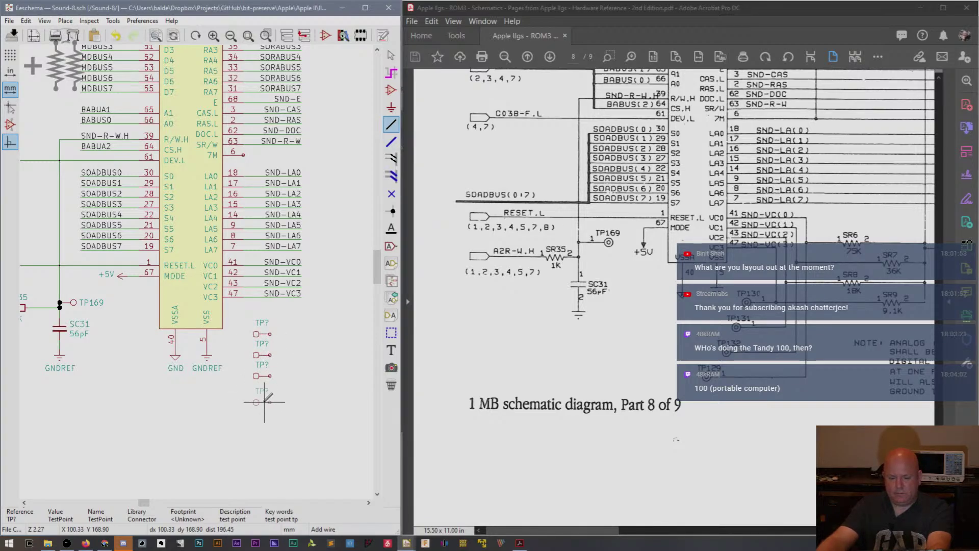
click(264, 402)
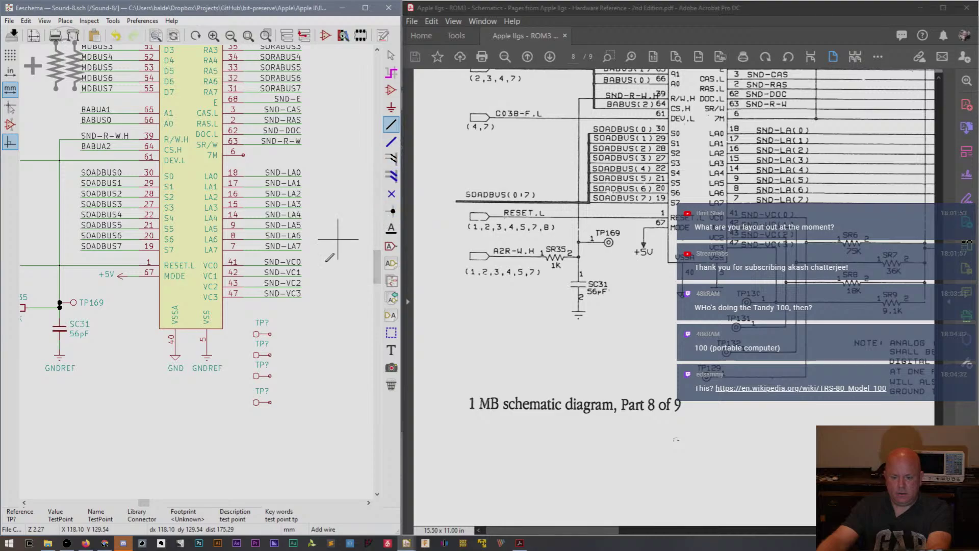
Wire the test points to the SND-VC3, SND-VC2 and VC1 lines.
click(296, 294)
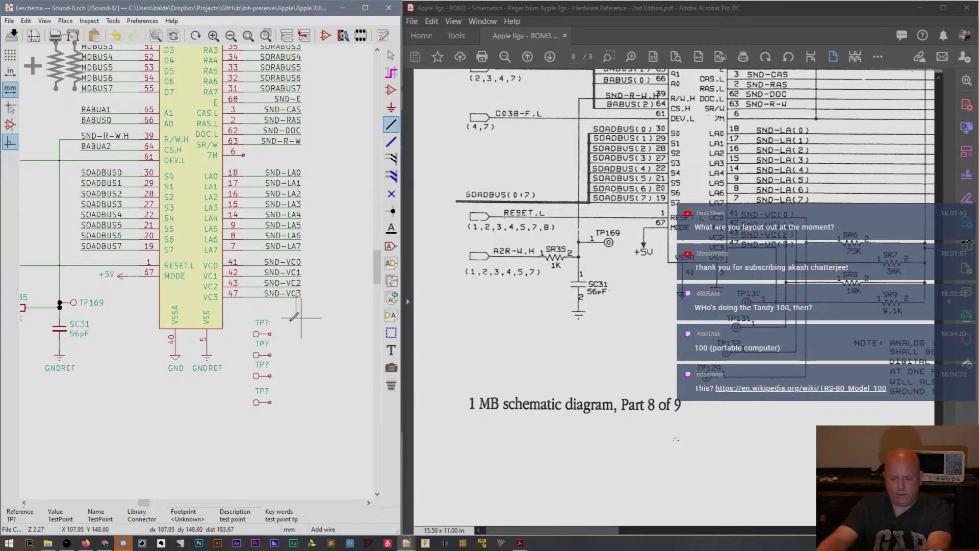
key(Escape)
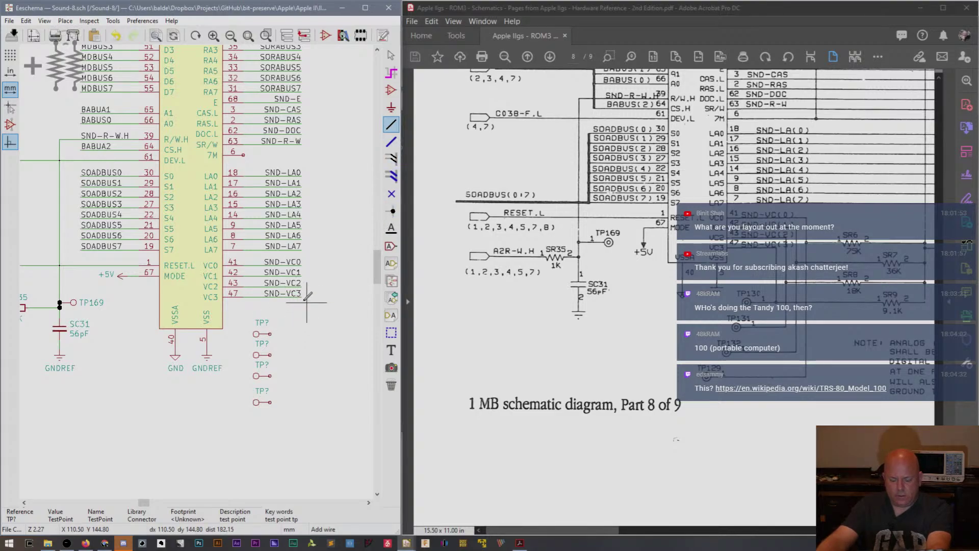
click(270, 334)
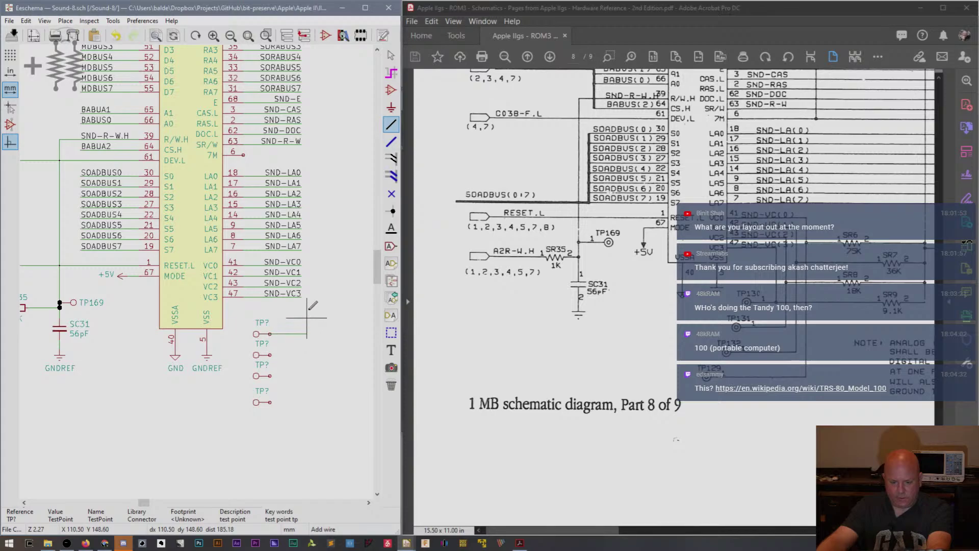
click(306, 295)
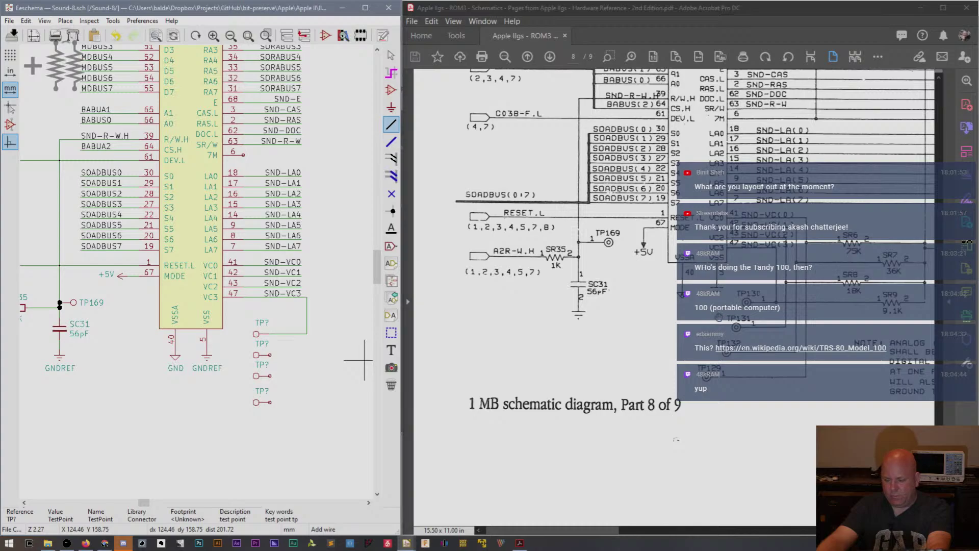
click(269, 376)
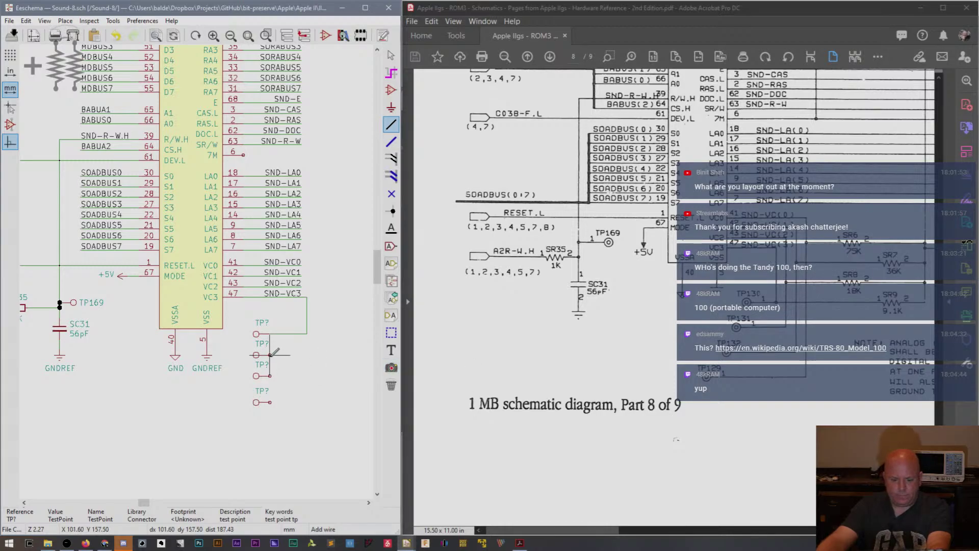
click(271, 355)
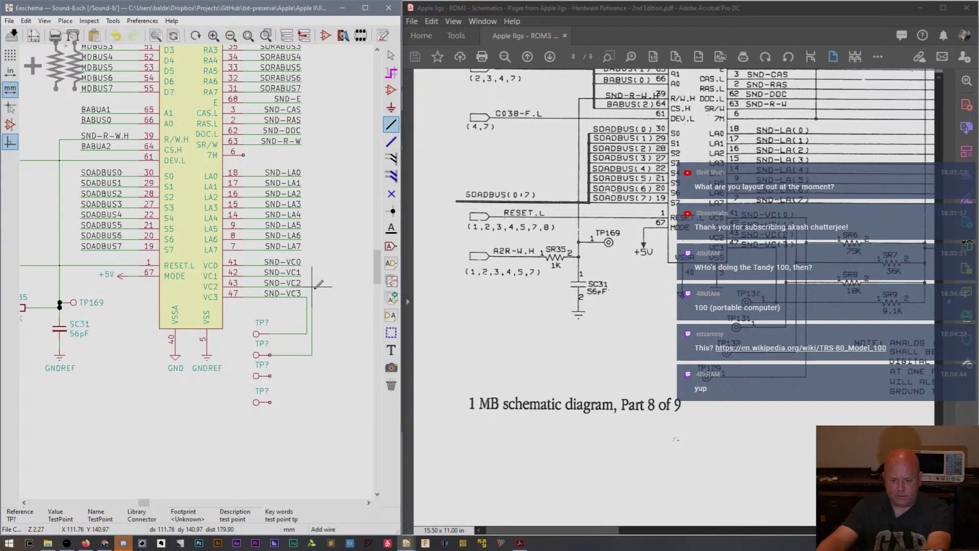
click(306, 289)
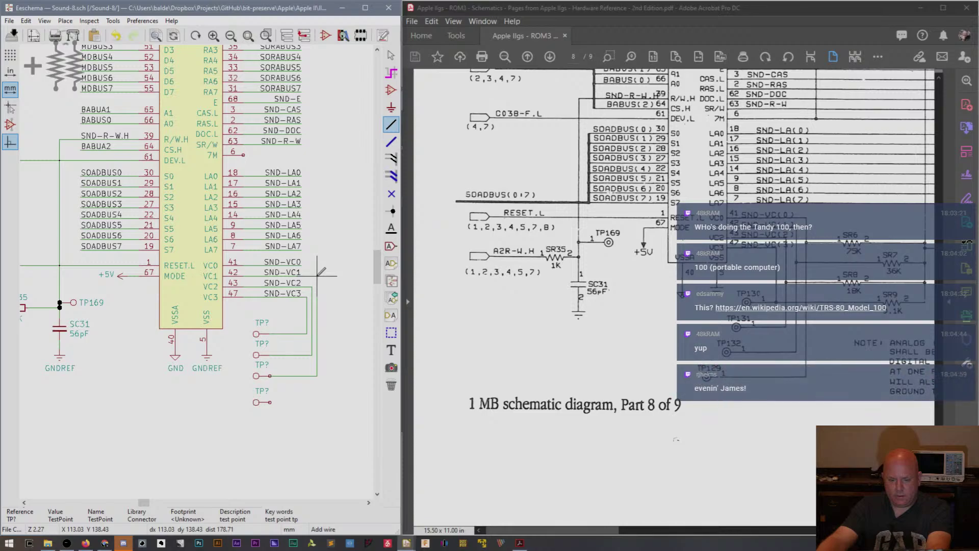
click(300, 277)
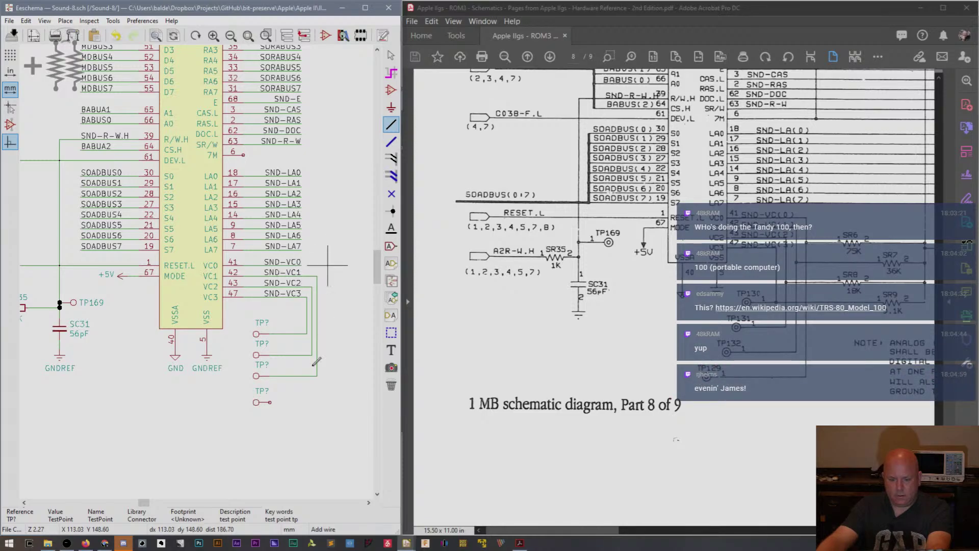
click(269, 403)
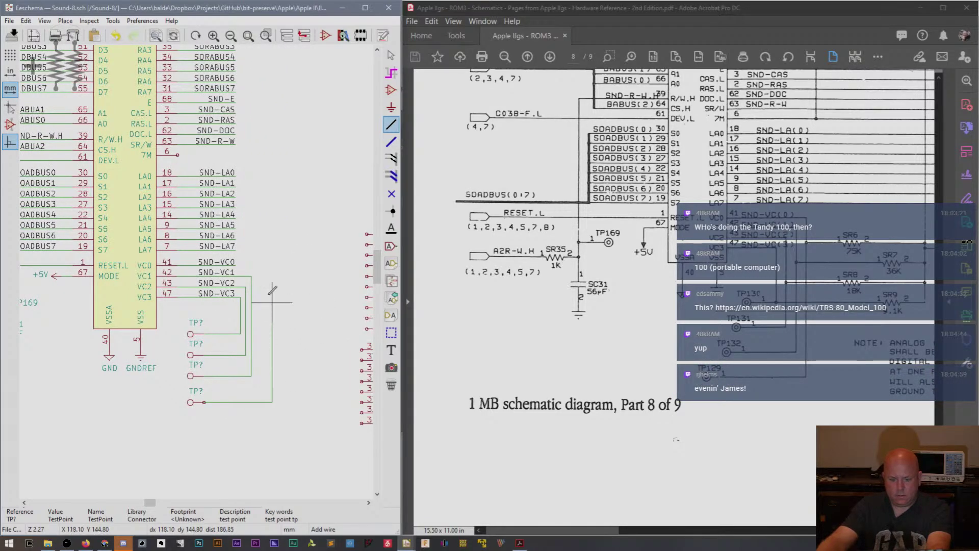
Finish the VC0 wire and number the test points TP130, TP131, TP132 and TP129.
click(249, 265)
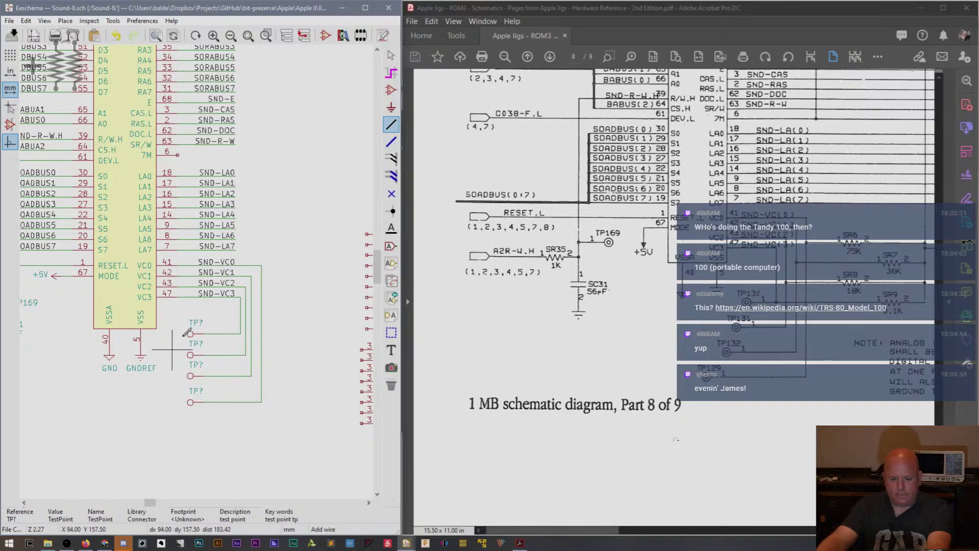
key(u)
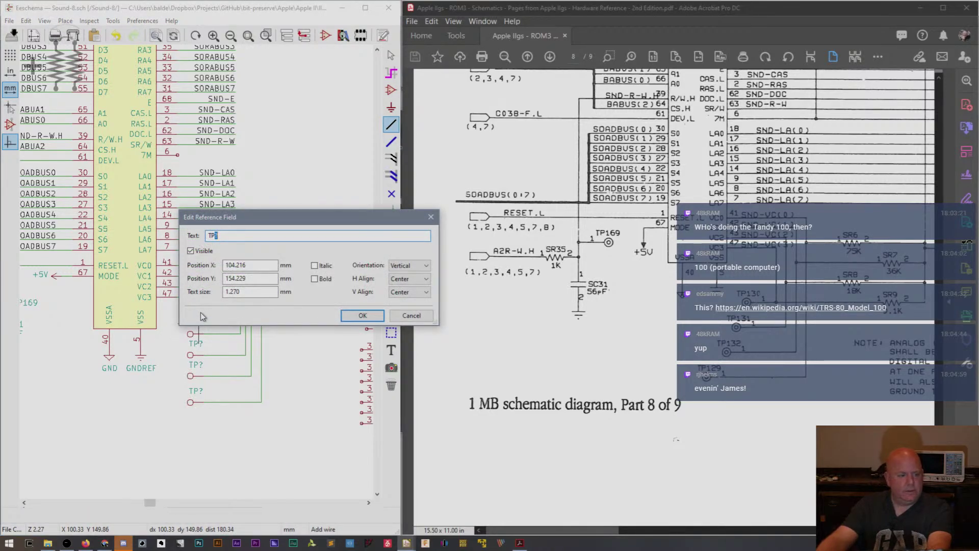
text(130)
key(Return)
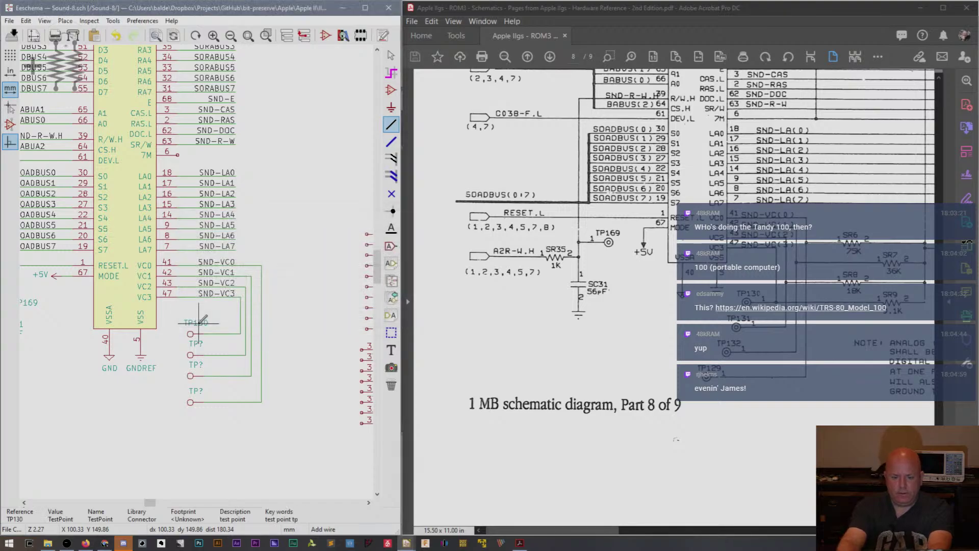
text(u)
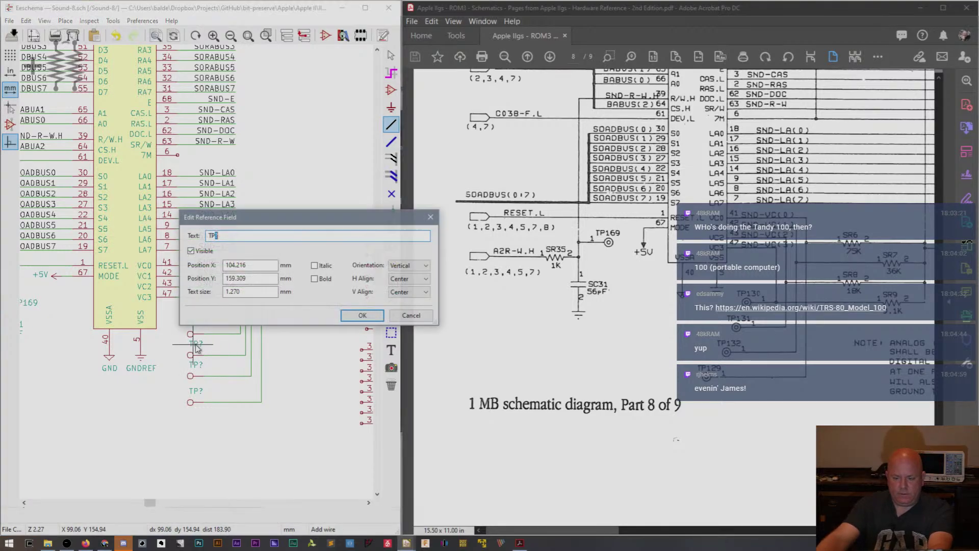
text(131)
key(Return)
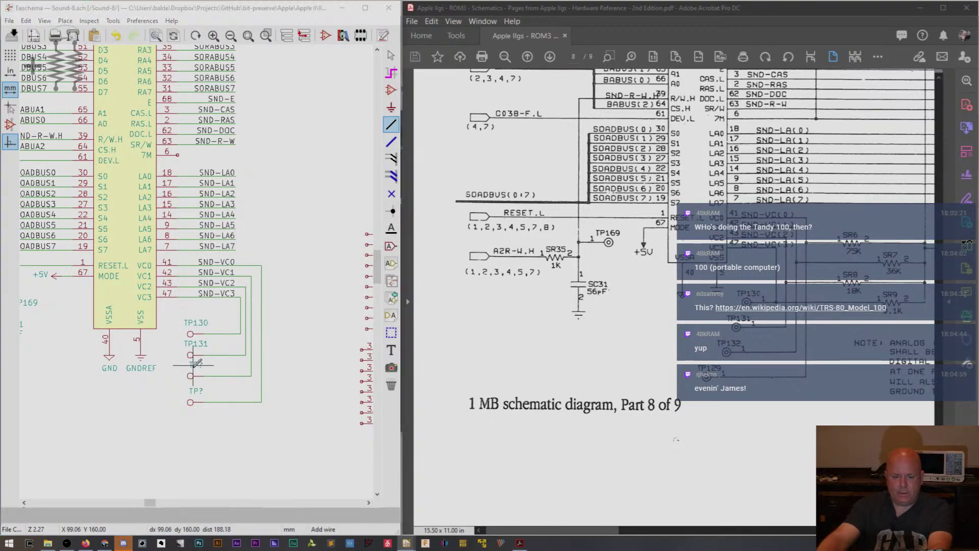
text(u132)
key(Return)
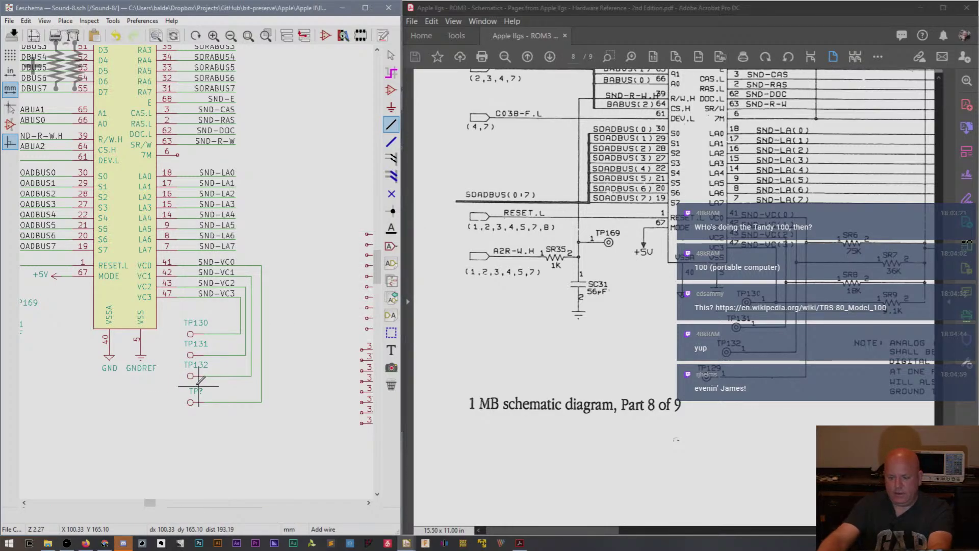
key(u)
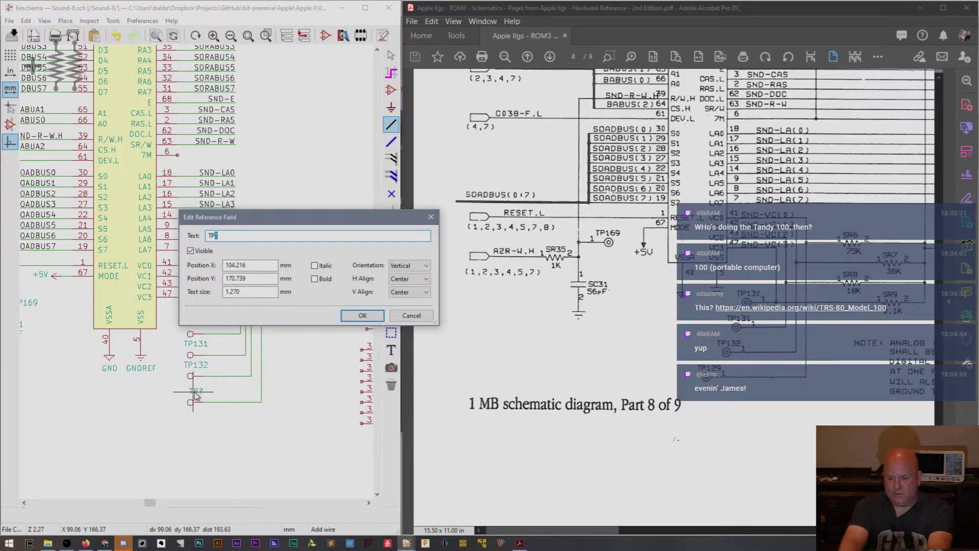
text(129)
key(Return)
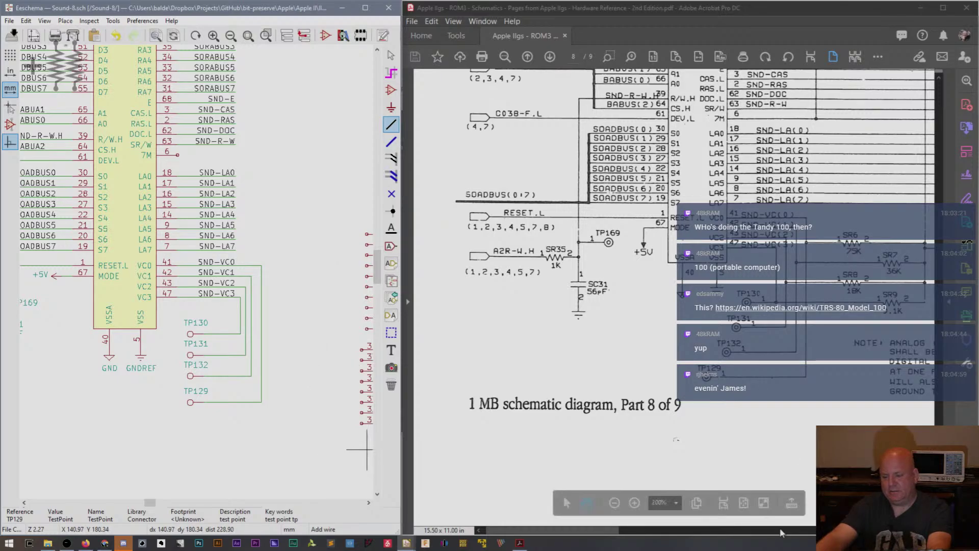
Scroll the reference PDF to the resistor network and pick R_Small from recent symbols.
drag(557, 532, 622, 534)
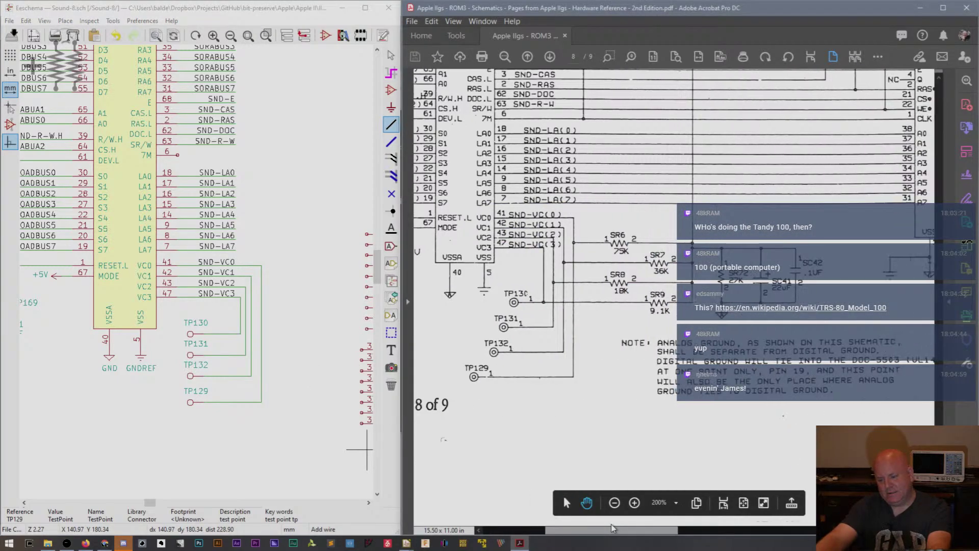
scroll(564, 496, up, 5)
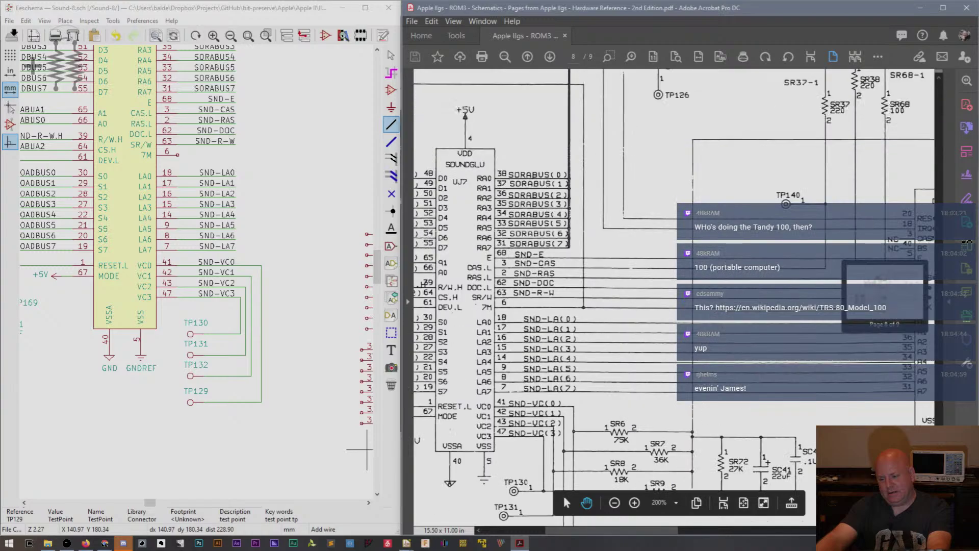
scroll(564, 496, down, 4)
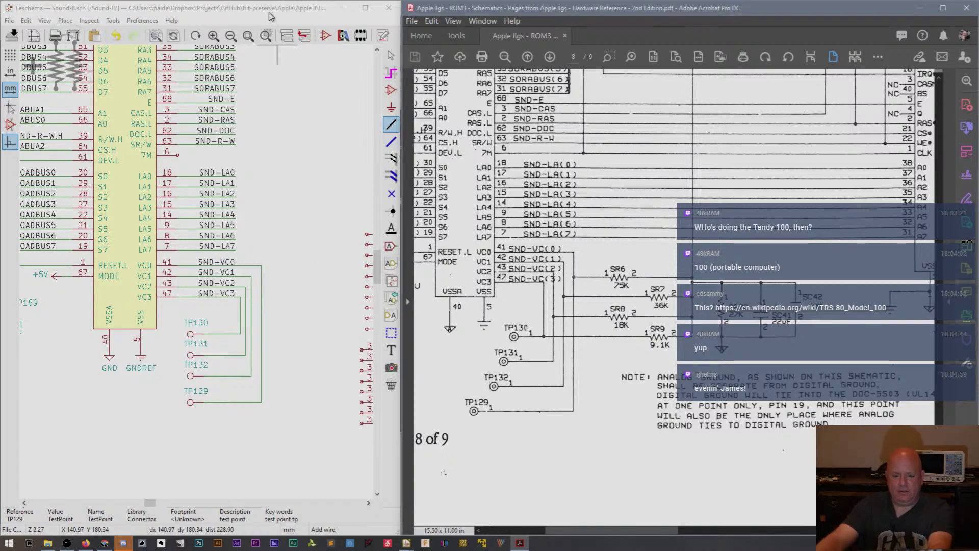
key(a)
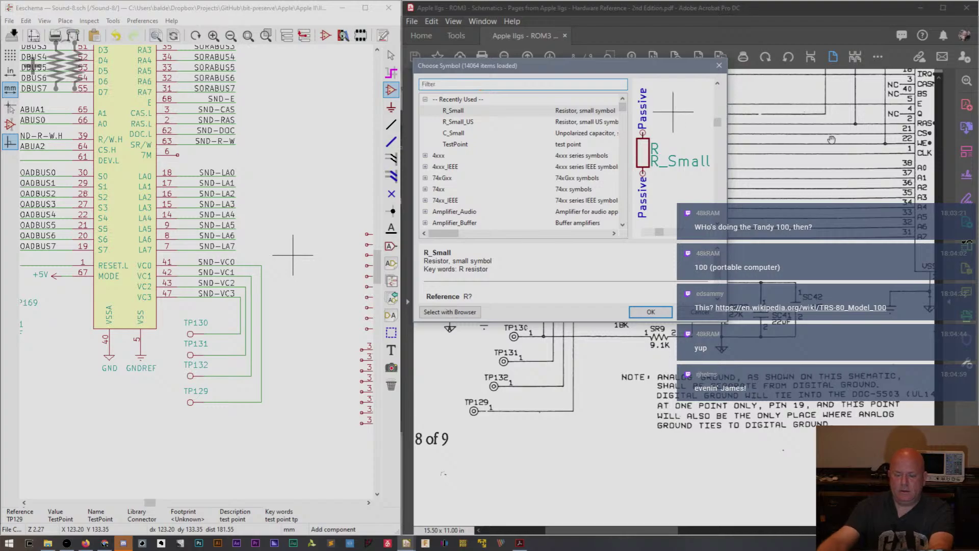
click(445, 111)
double_click(446, 111)
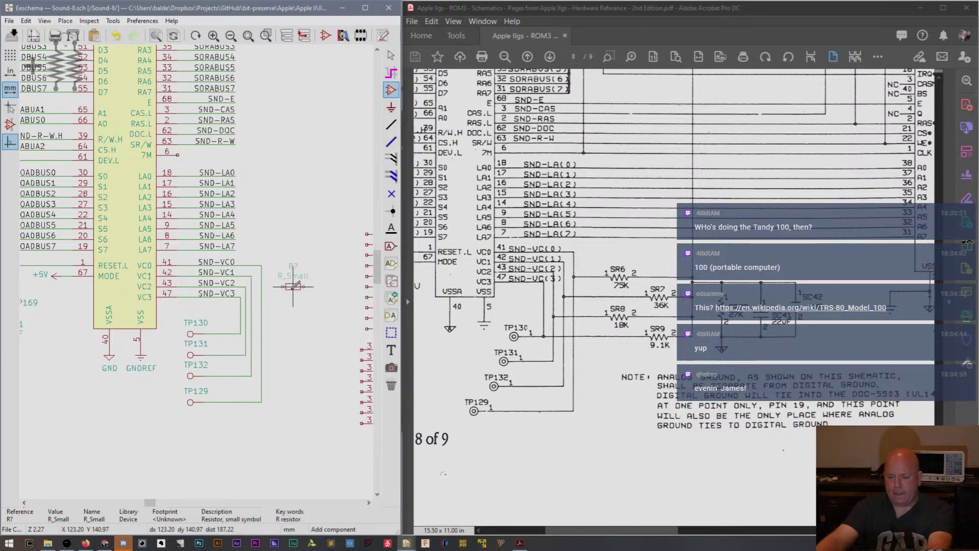
Place four R_Small resistors beside the VC outputs and wire the top one into the VC line.
click(293, 286)
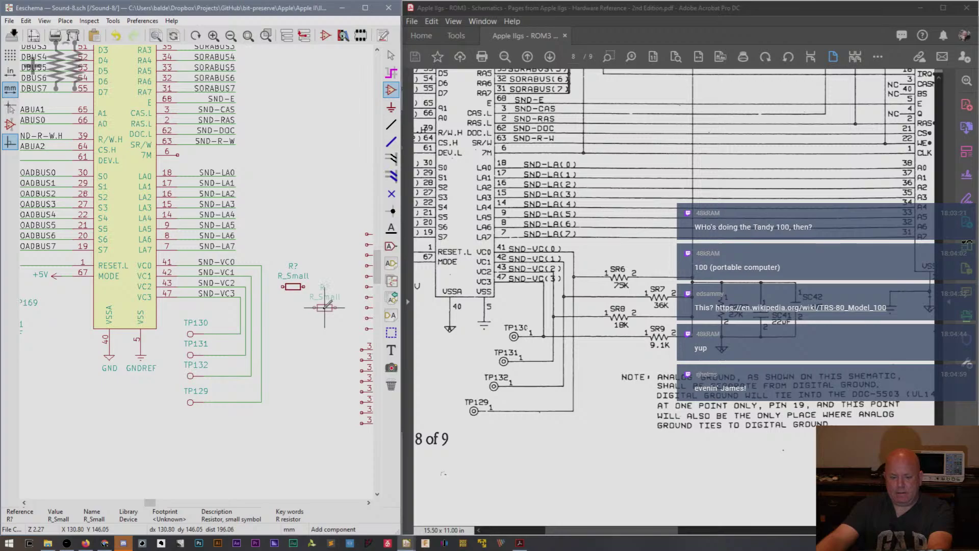
click(324, 307)
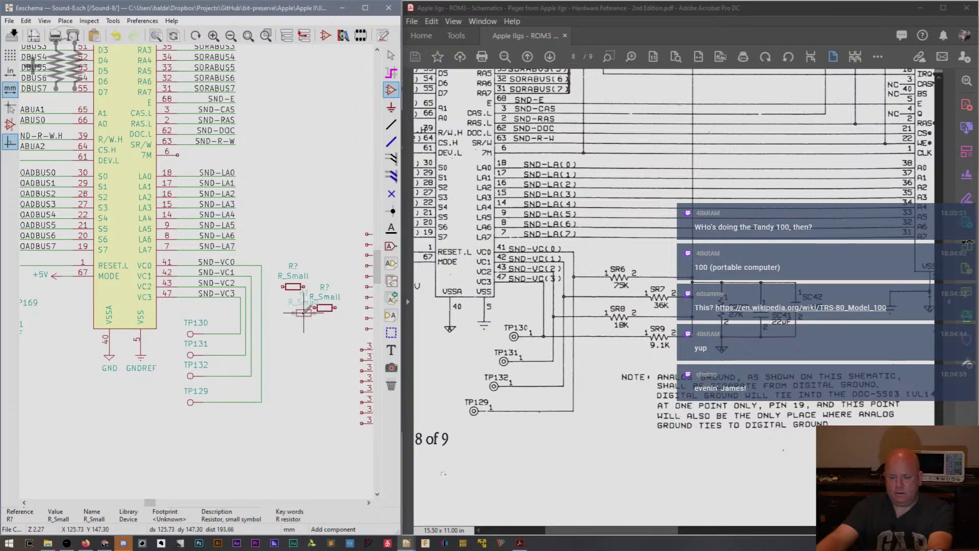
click(294, 322)
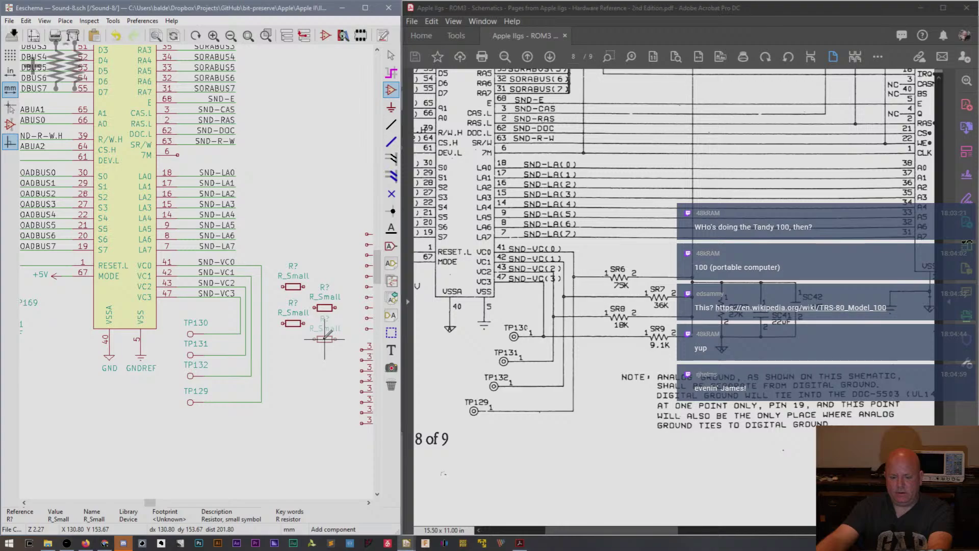
click(324, 339)
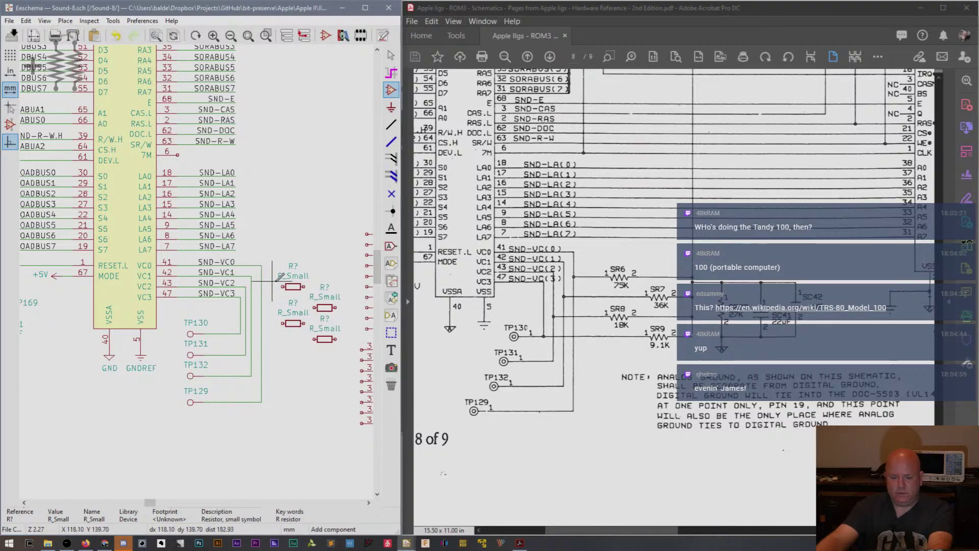
key(w)
click(261, 287)
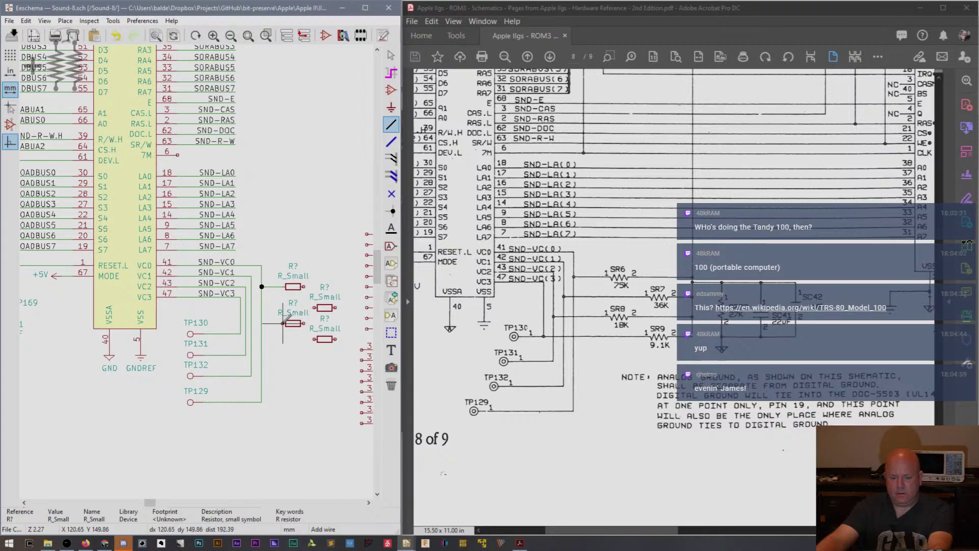
Wire the lower-left resistor's pin onto the vertical VC line.
click(283, 323)
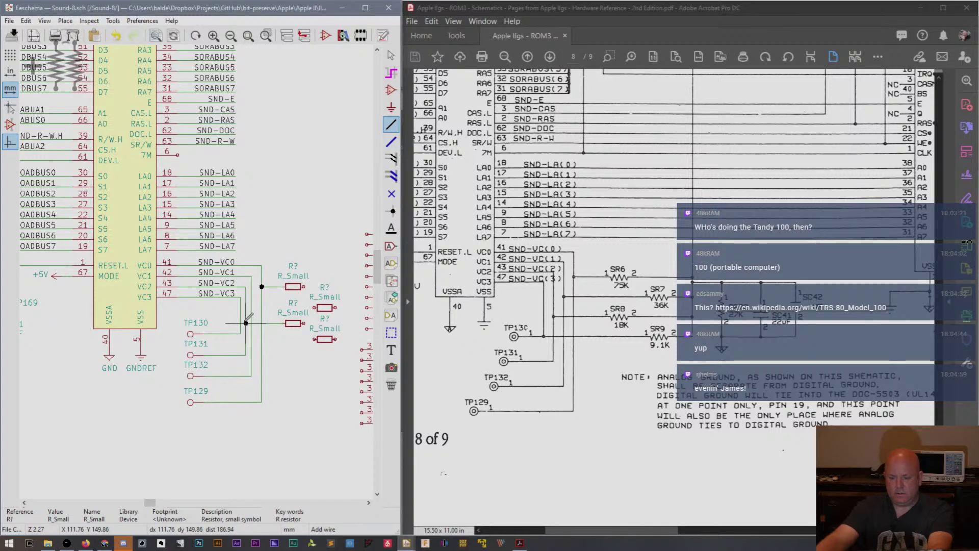
click(246, 323)
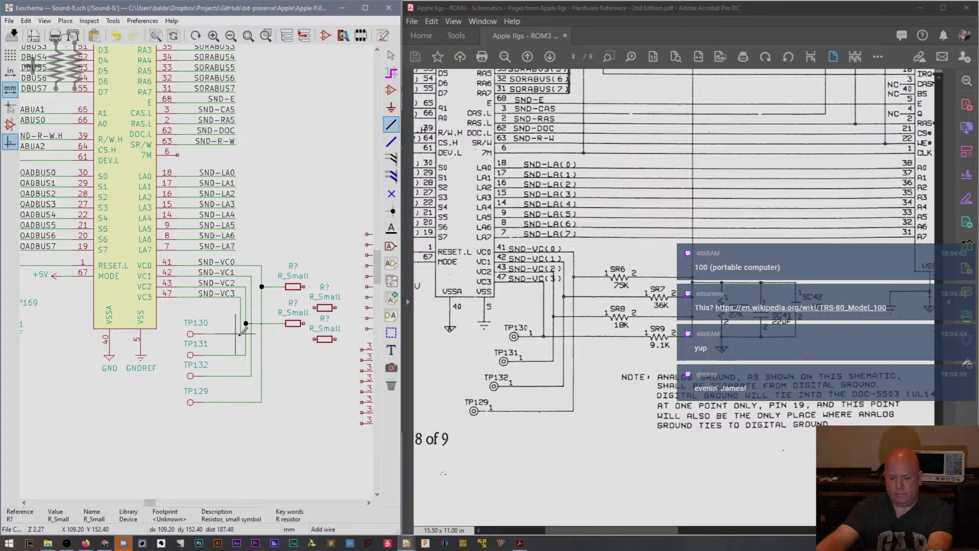
click(251, 333)
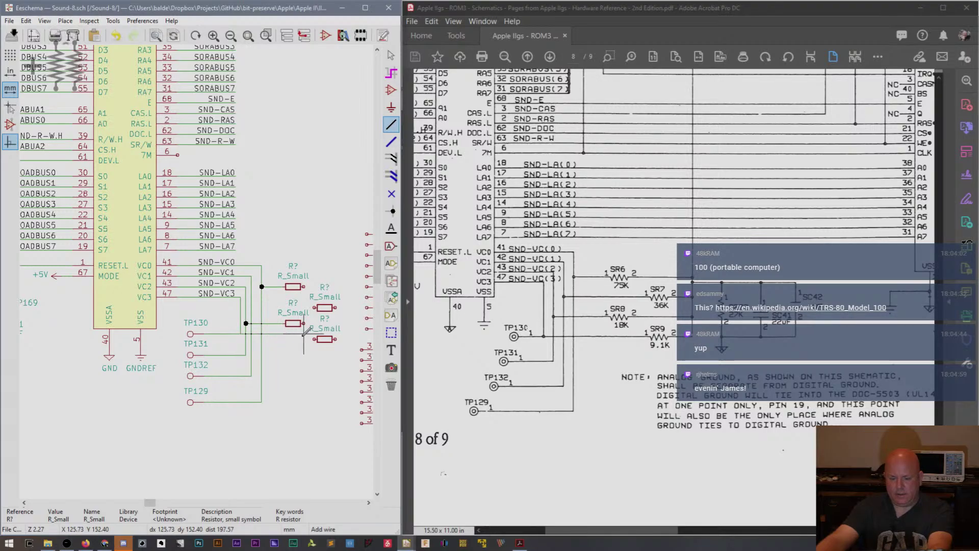
key(Escape)
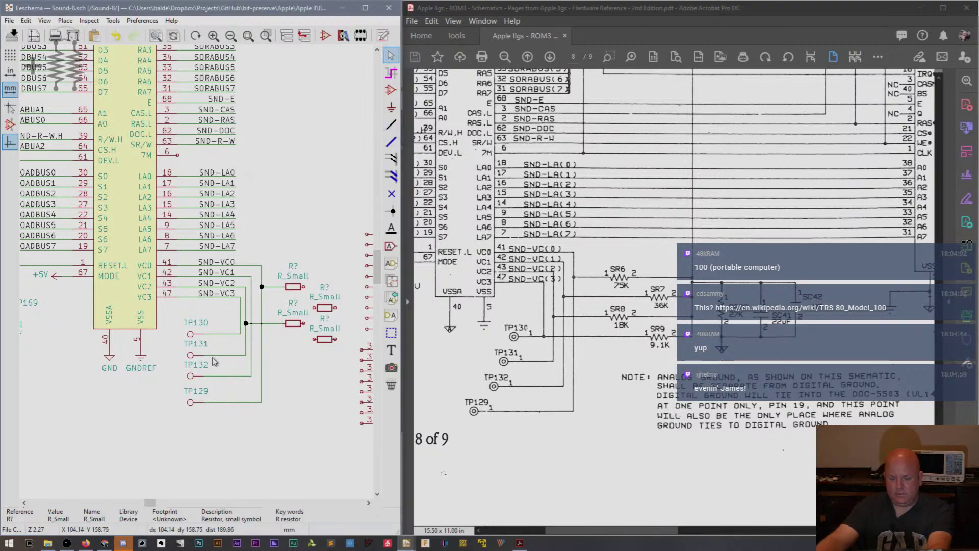
Shift the chip pins and test-point block, then nudge TP129, TP132, TP131 and TP130 with their wires.
drag(173, 309, 217, 417)
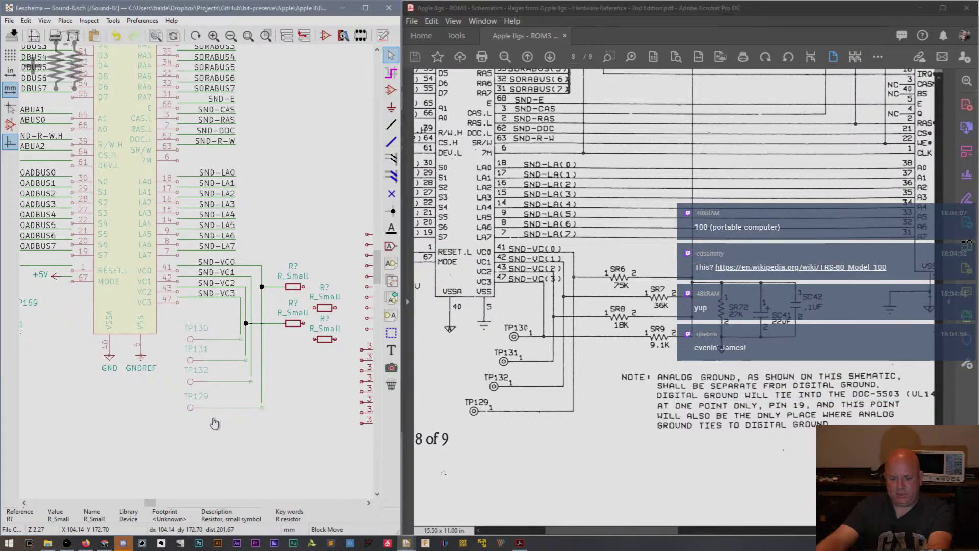
click(214, 413)
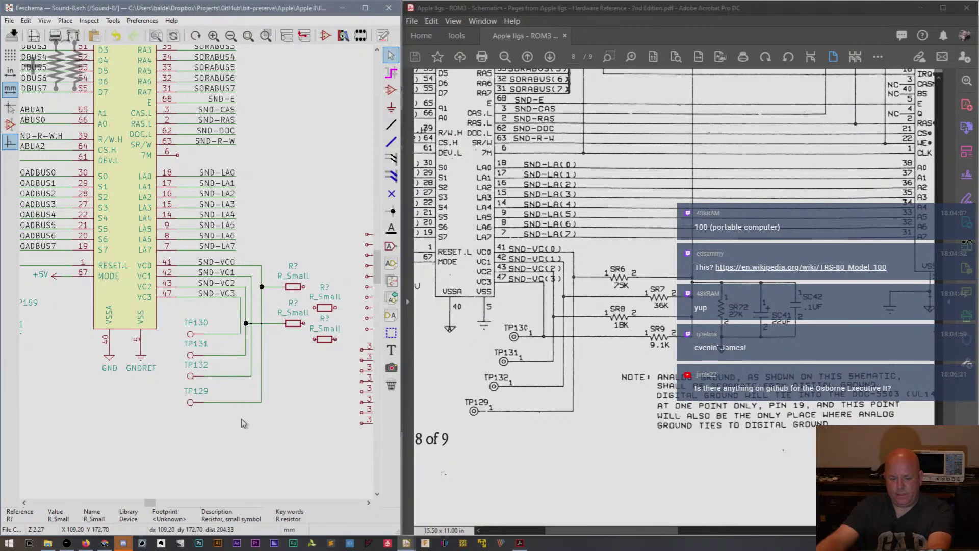
drag(245, 422, 226, 427)
key(g)
click(235, 409)
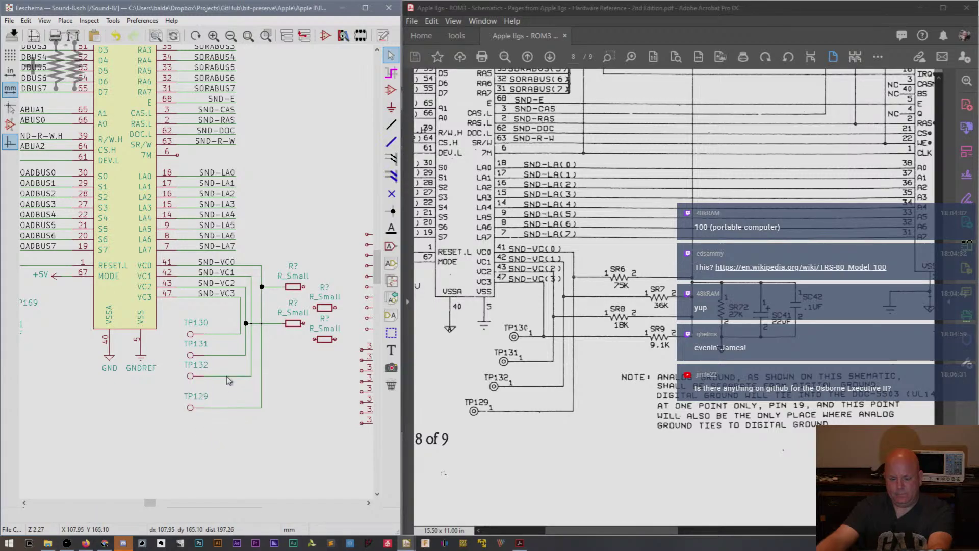
key(g)
click(226, 391)
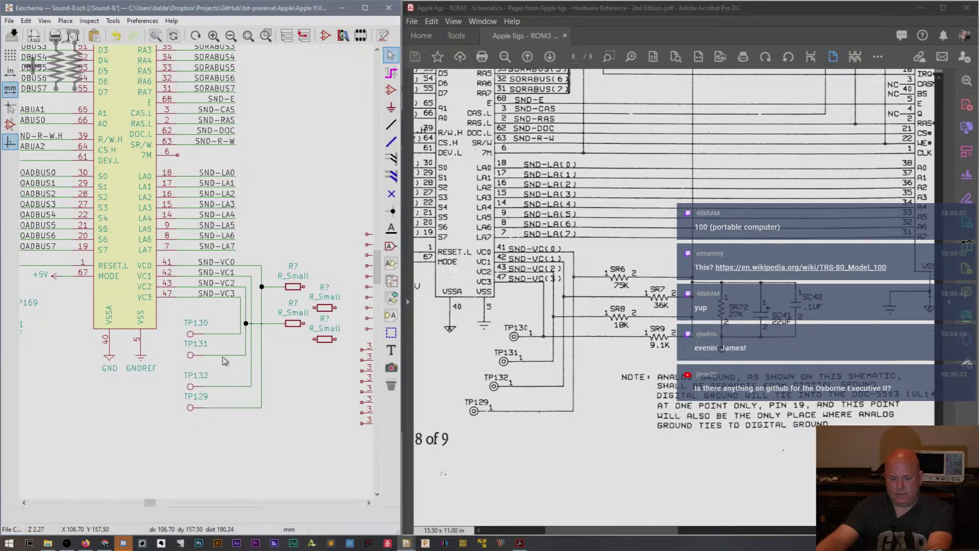
key(g)
click(227, 372)
key(g)
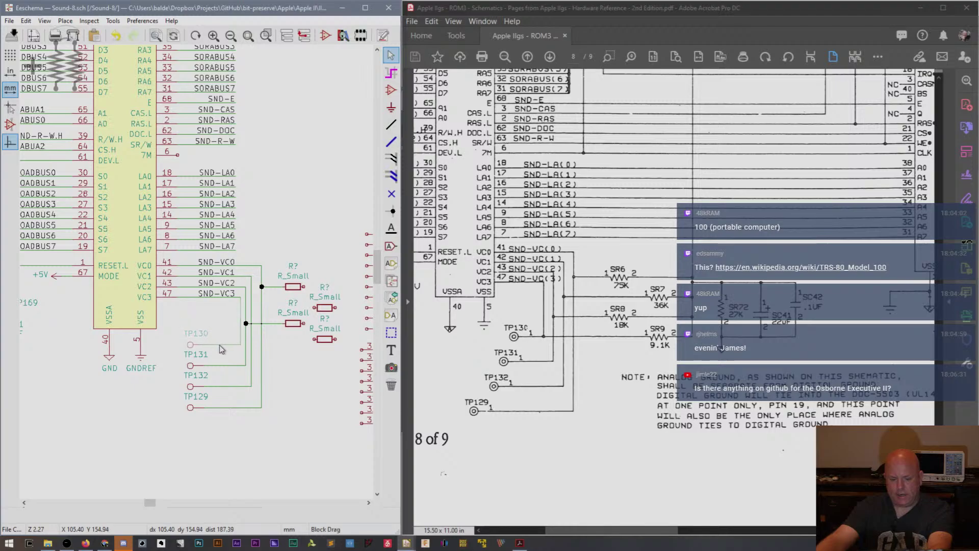
click(219, 345)
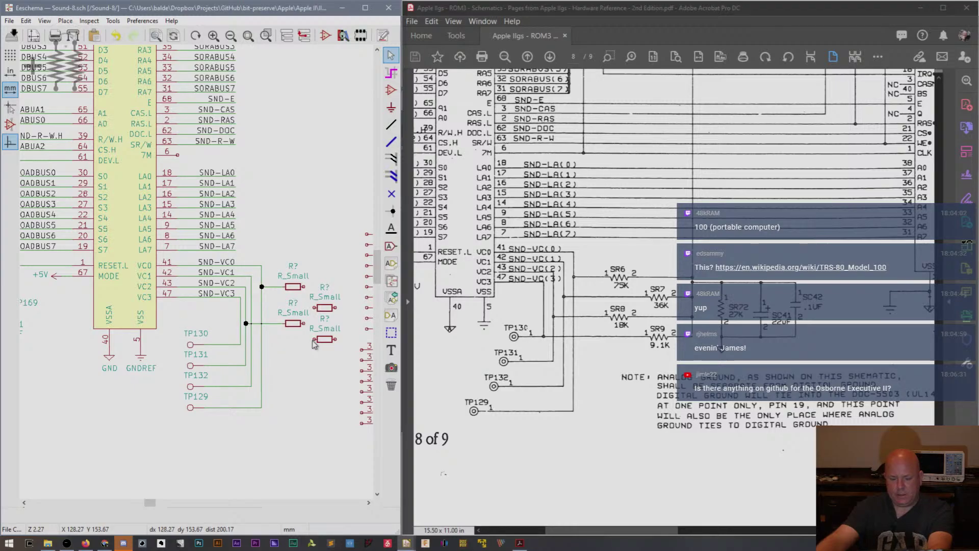
Raise TP130 slightly and wire resistor pins to the SND-VC3 and vertical test-point lines.
key(w)
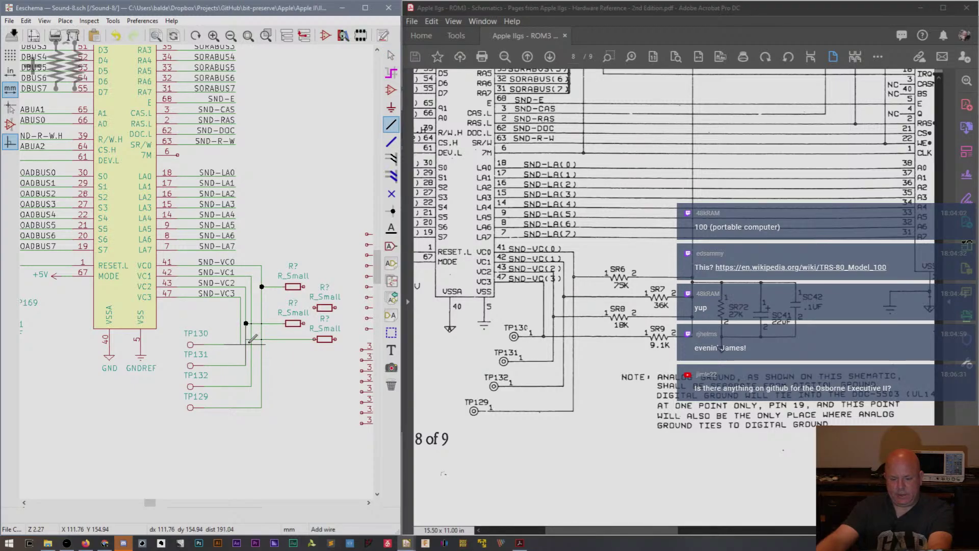
key(Escape)
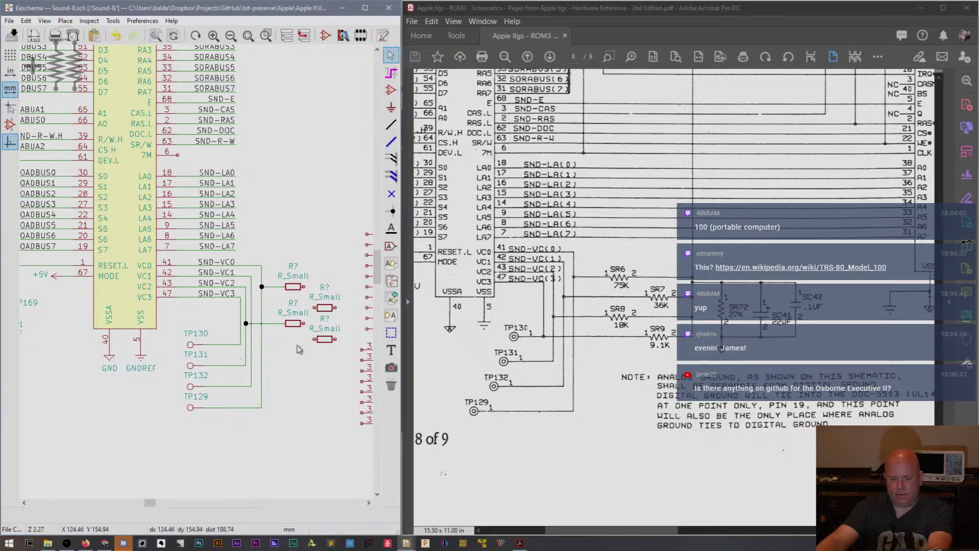
key(g)
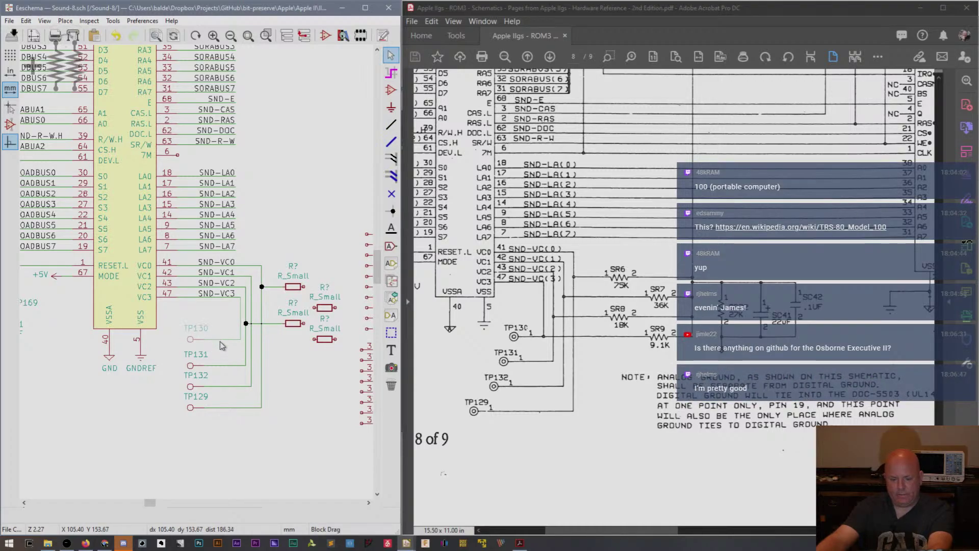
click(222, 342)
key(w)
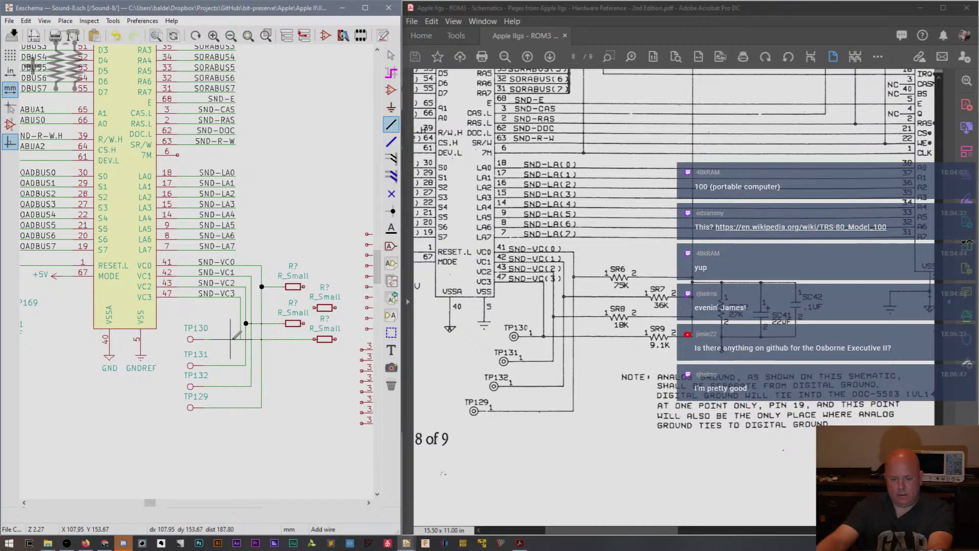
click(241, 339)
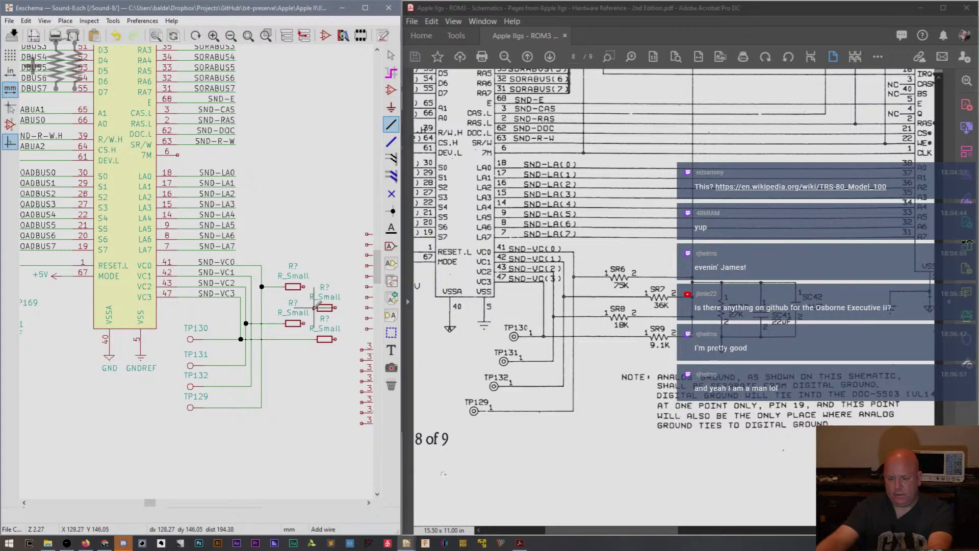
click(251, 307)
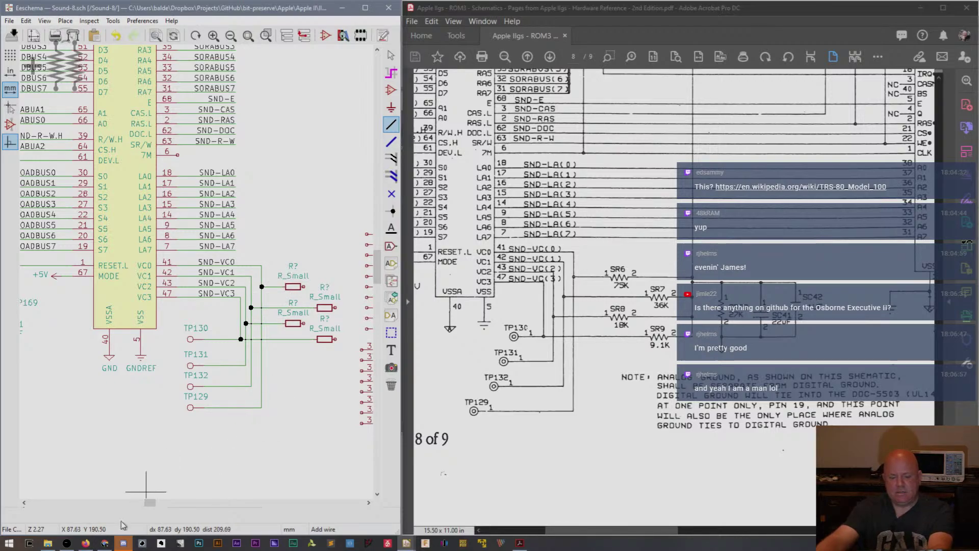
click(105, 543)
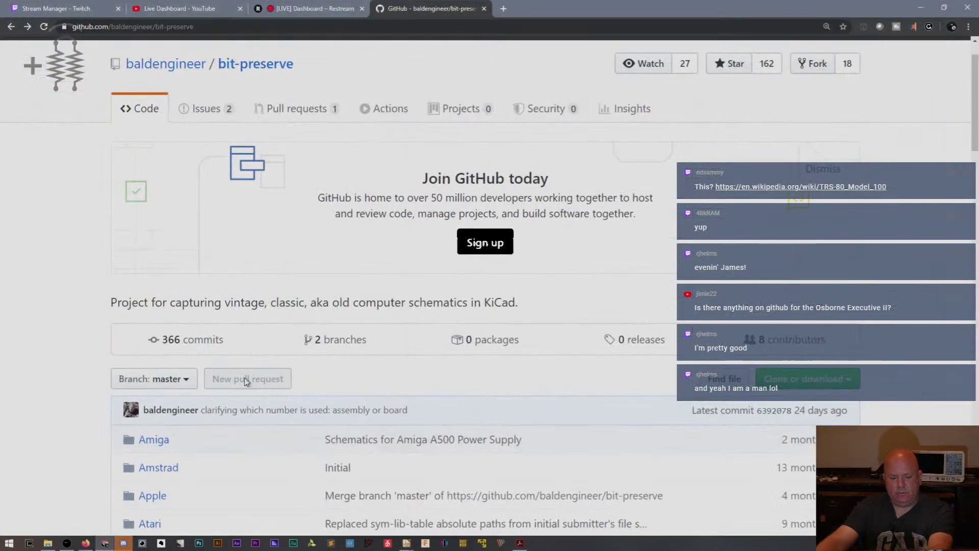
click(122, 26)
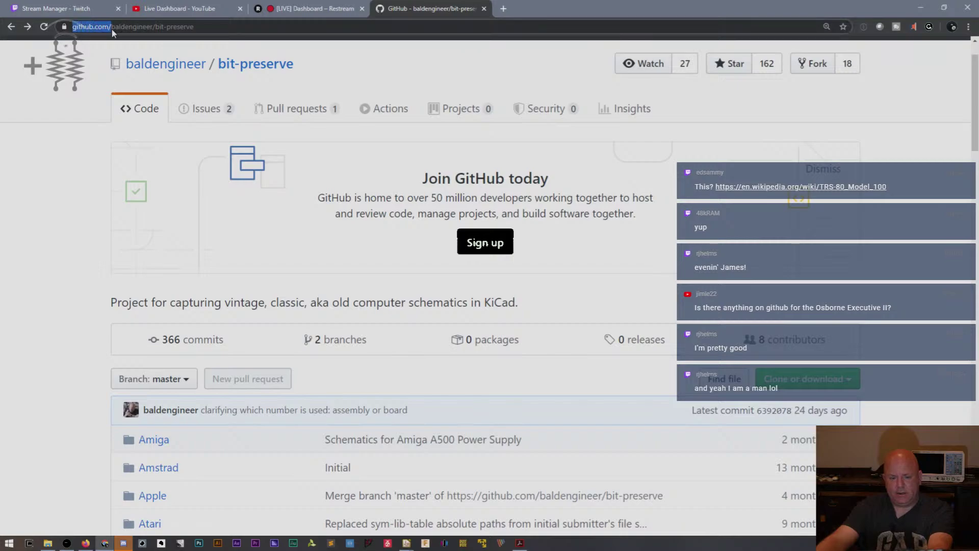
double_click(153, 26)
drag(178, 27, 240, 36)
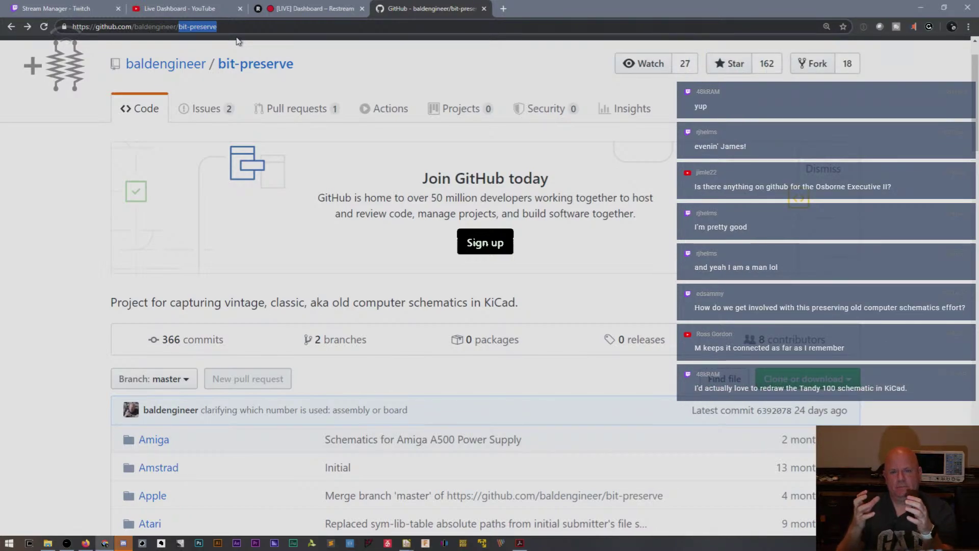
scroll(228, 158, down, 7)
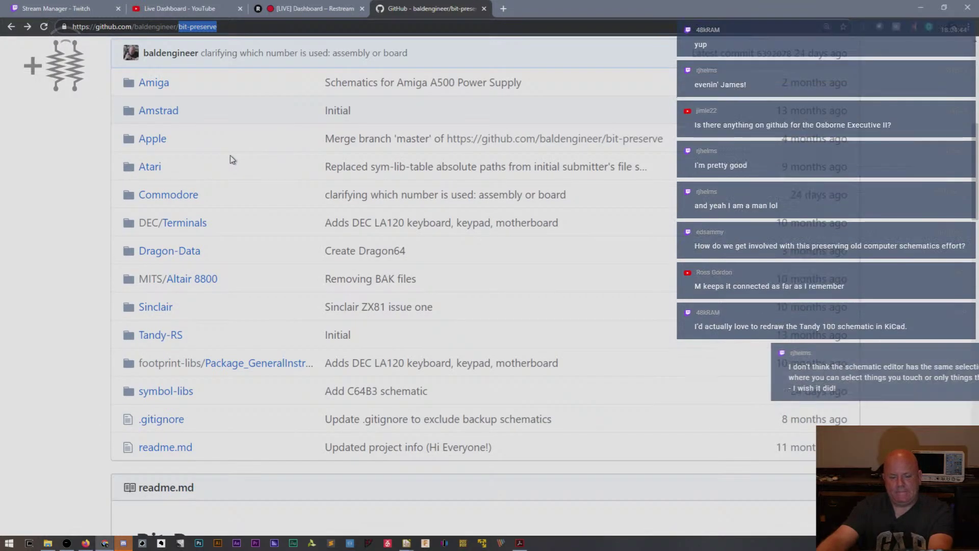
scroll(230, 156, up, 2)
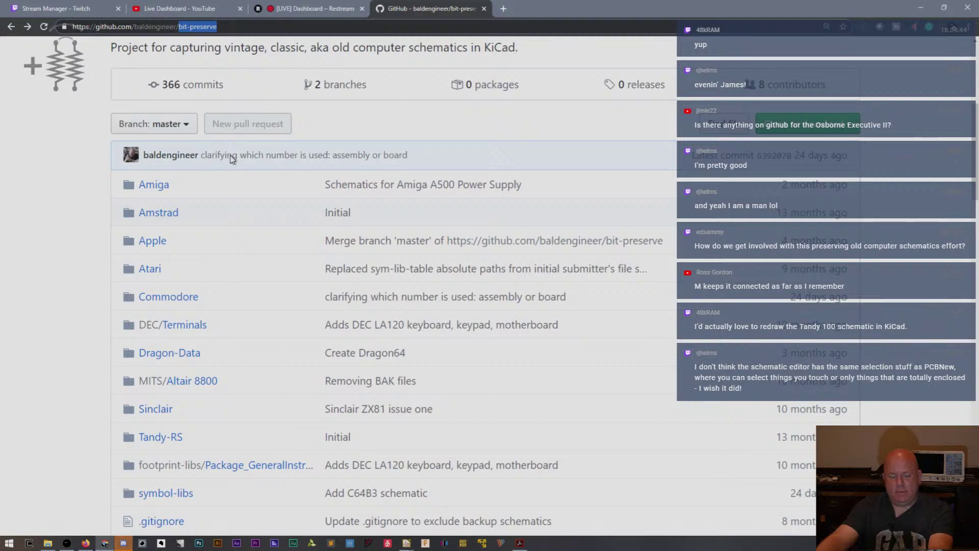
click(922, 7)
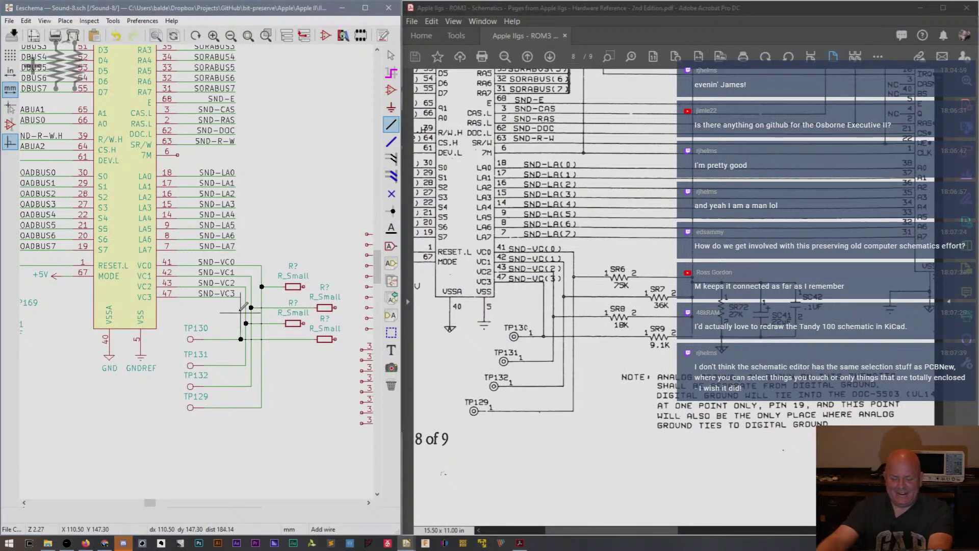
Drag the R_Small resistors and their wires up to line up with SND-VC0 through SND-VC3.
click(332, 304)
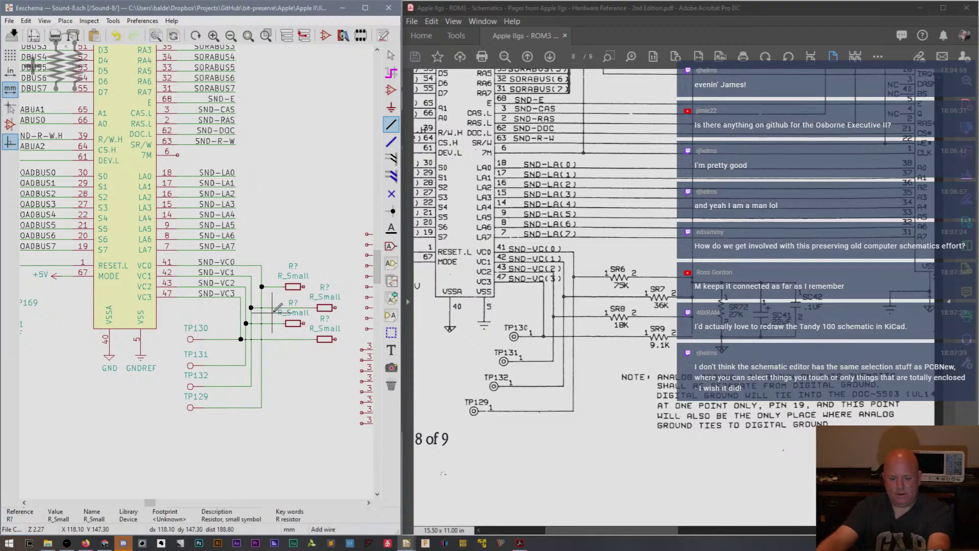
drag(275, 309, 274, 304)
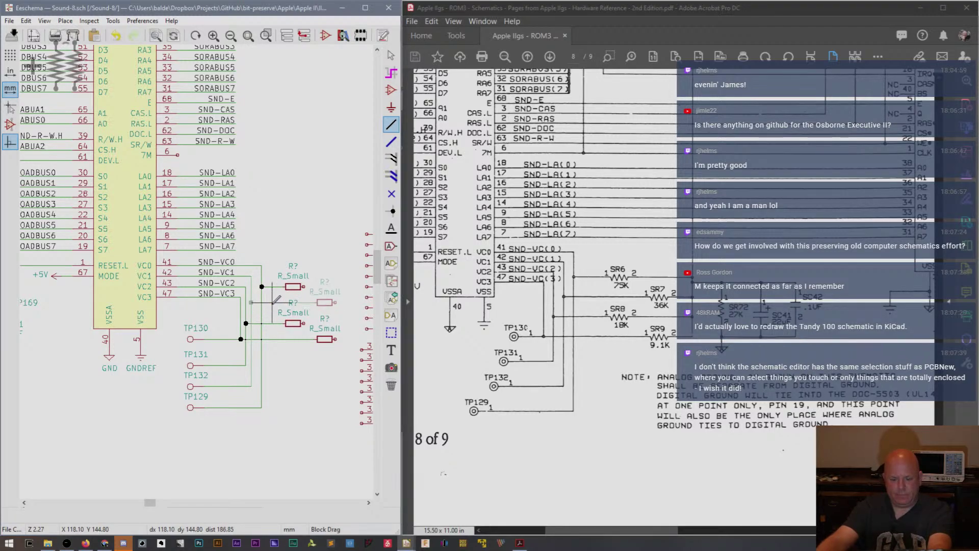
click(275, 303)
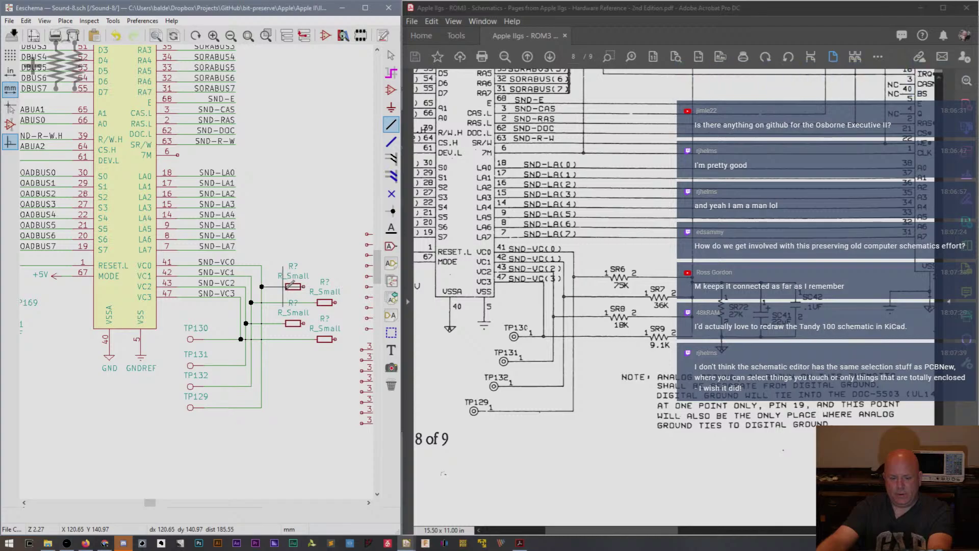
drag(278, 284, 278, 263)
drag(286, 301, 283, 290)
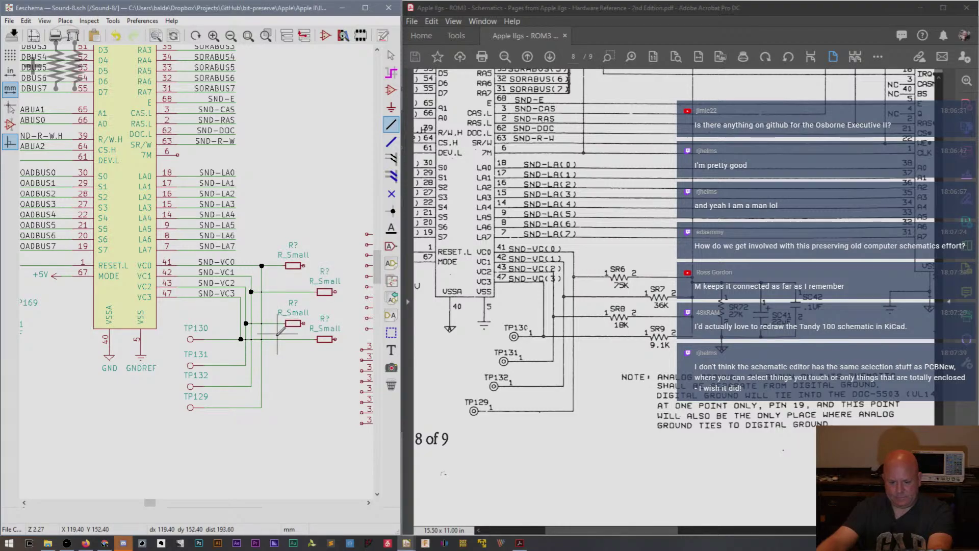
drag(280, 323, 276, 287)
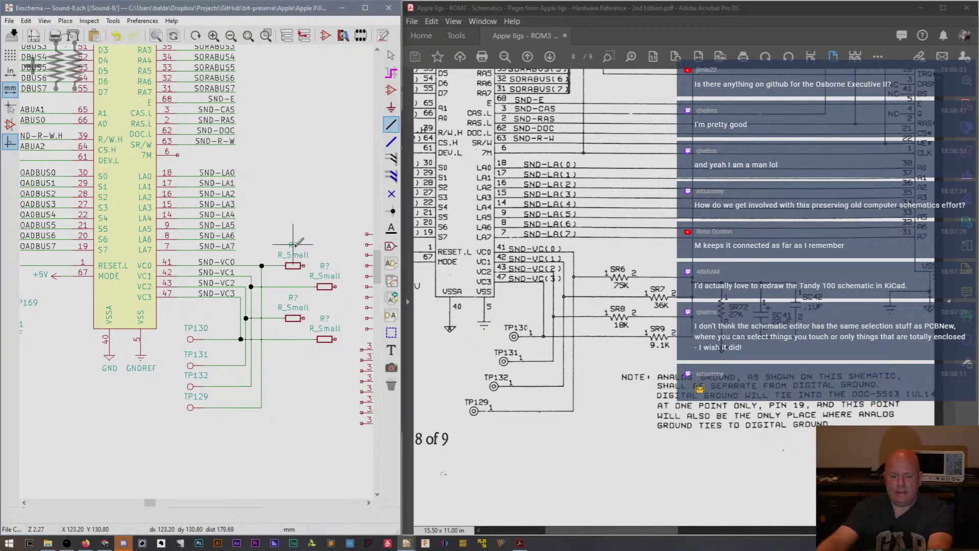
Set the first two resistor references to SR6 and SR7.
double_click(295, 246)
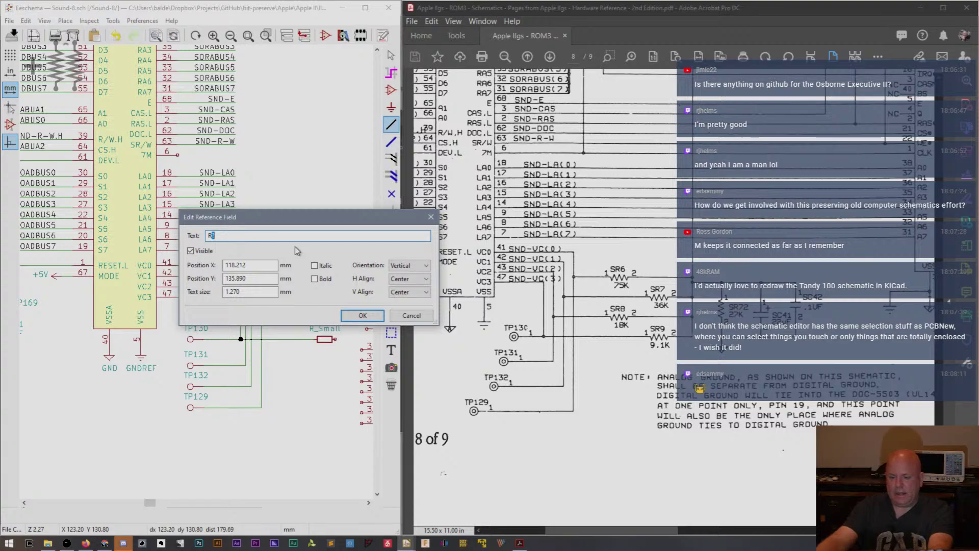
key(BackSpace)
key(BackSpace)
text(SR6)
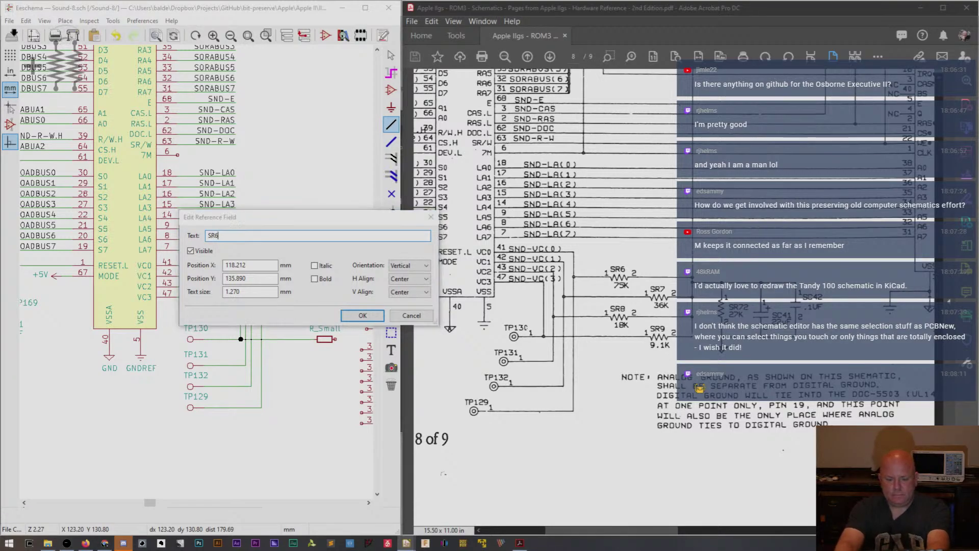
key(Return)
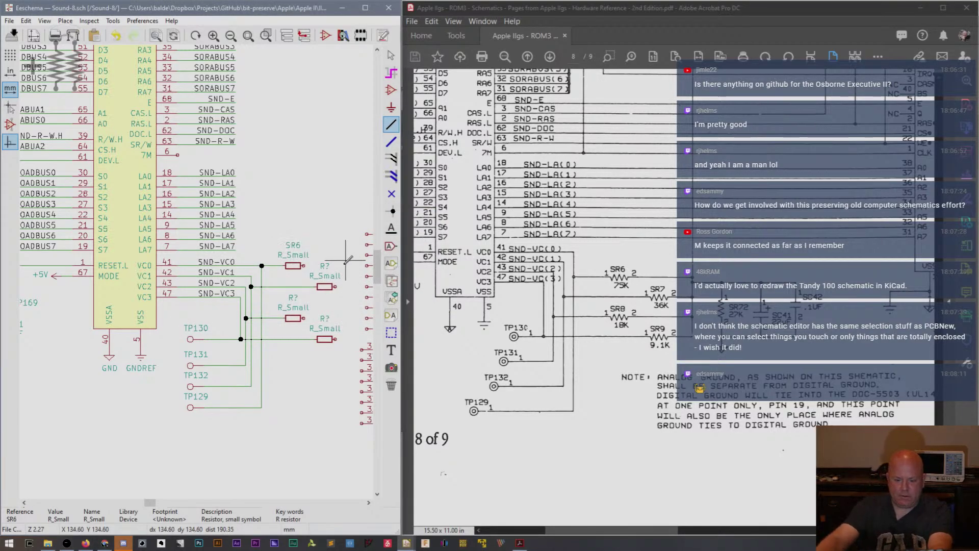
double_click(325, 264)
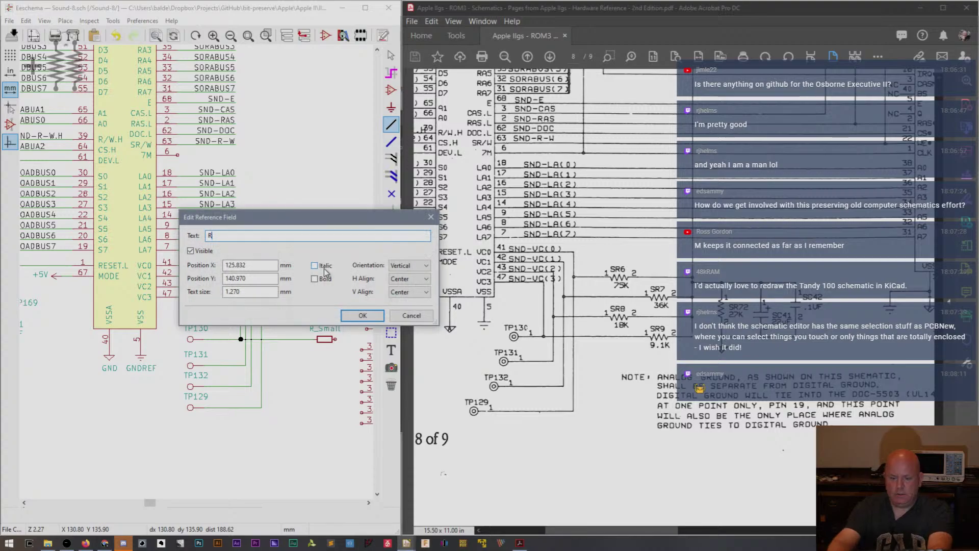
key(BackSpace)
key(BackSpace)
text(SR7)
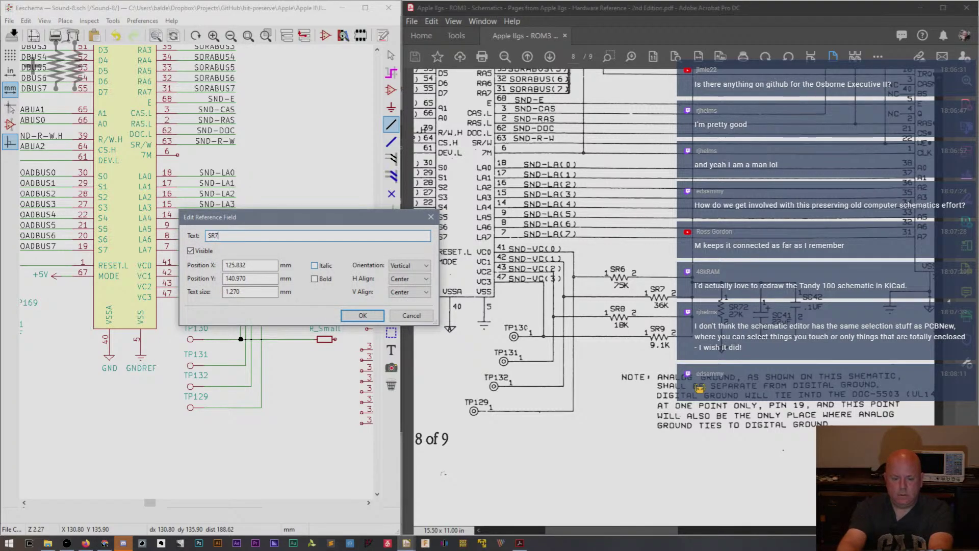
key(Return)
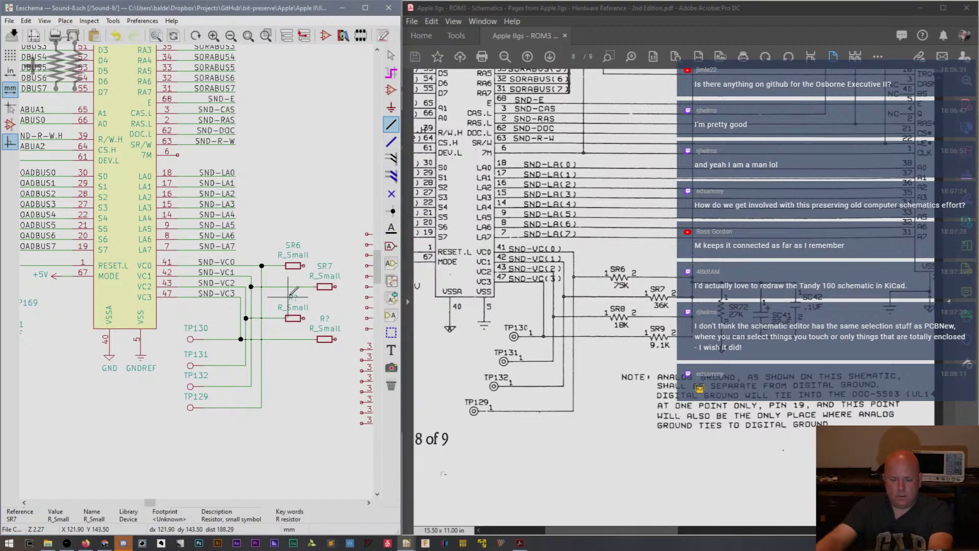
Set the remaining two resistor references to SR8 and SR9.
click(293, 291)
double_click(293, 296)
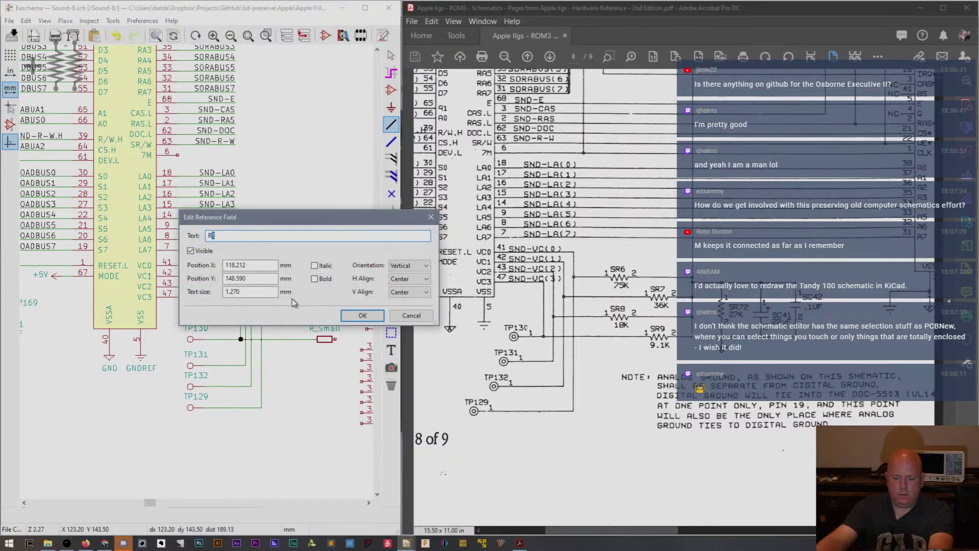
key(BackSpace)
text(SR8)
key(Return)
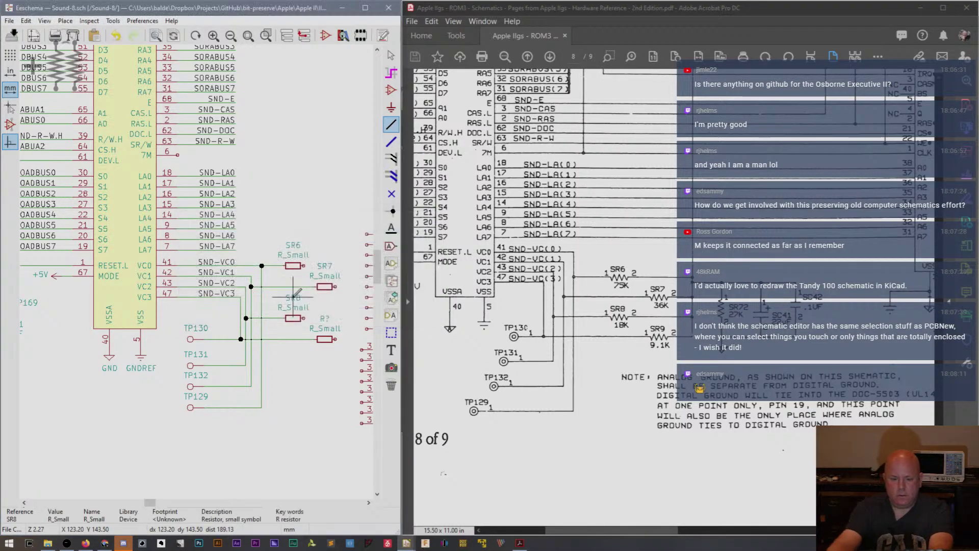
double_click(327, 314)
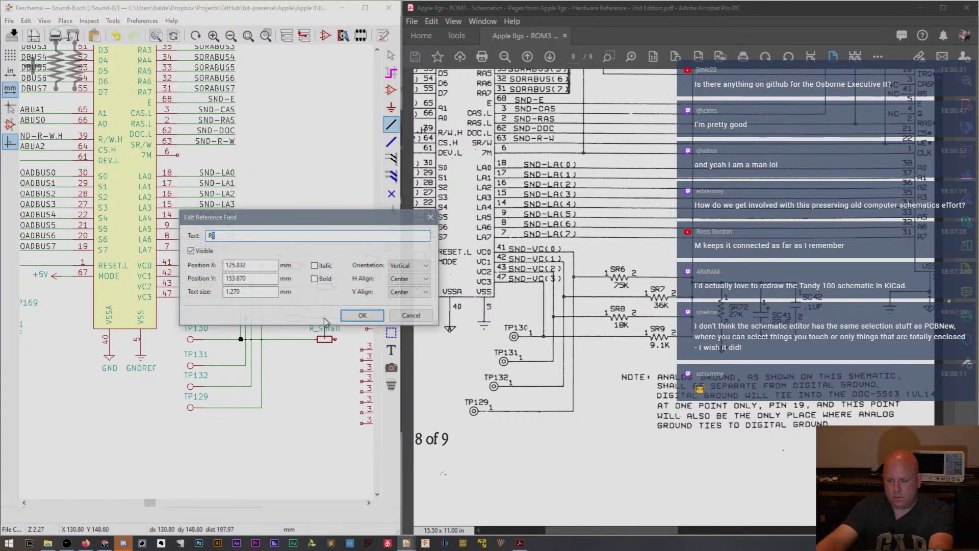
key(BackSpace)
key(BackSpace)
text(SR)
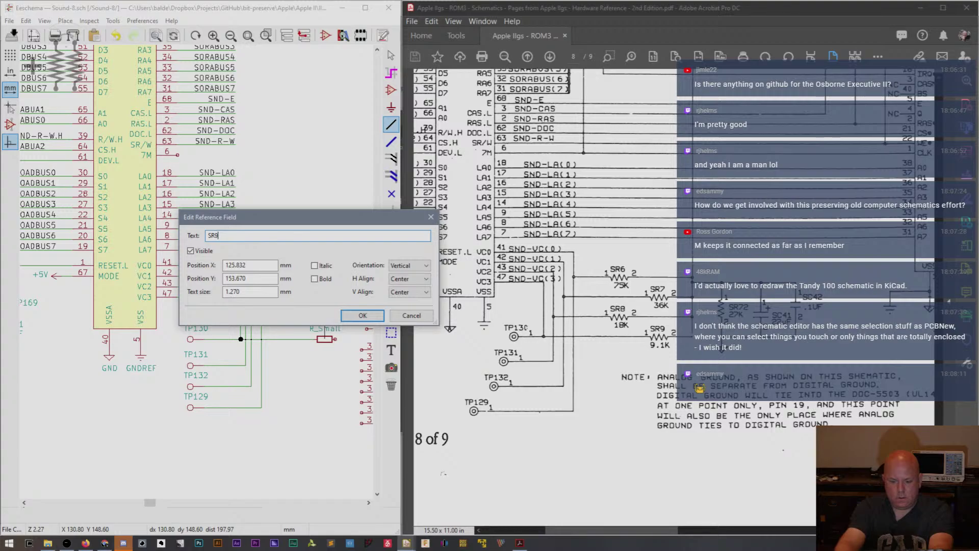
text(9)
key(Return)
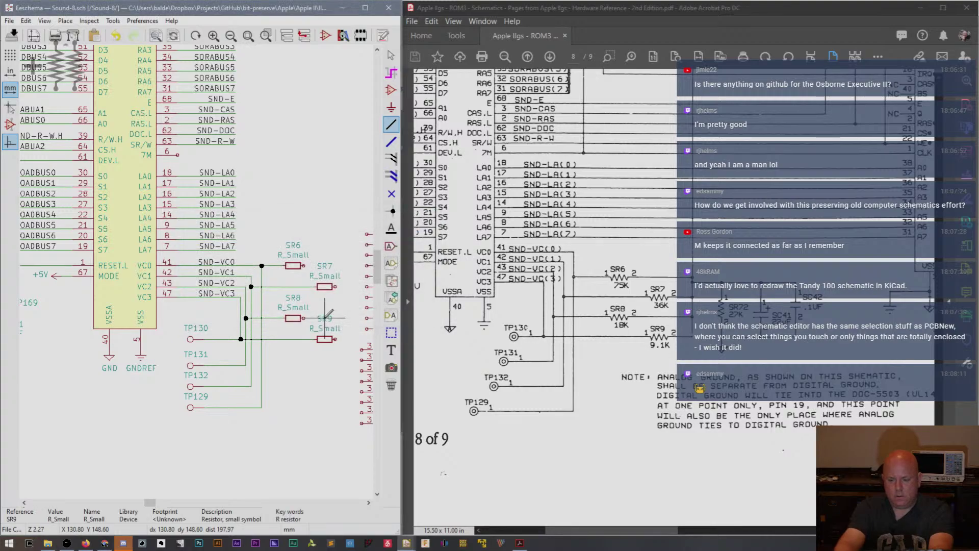
Give the resistors values SR6 75K, SR7 36K, SR8 18K and SR9 9.1K.
double_click(295, 253)
text(75K)
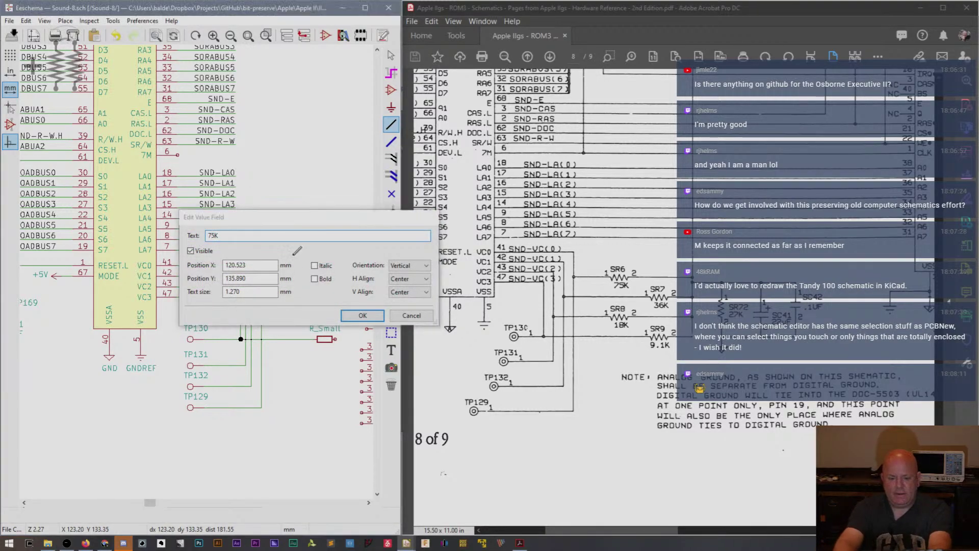
key(Return)
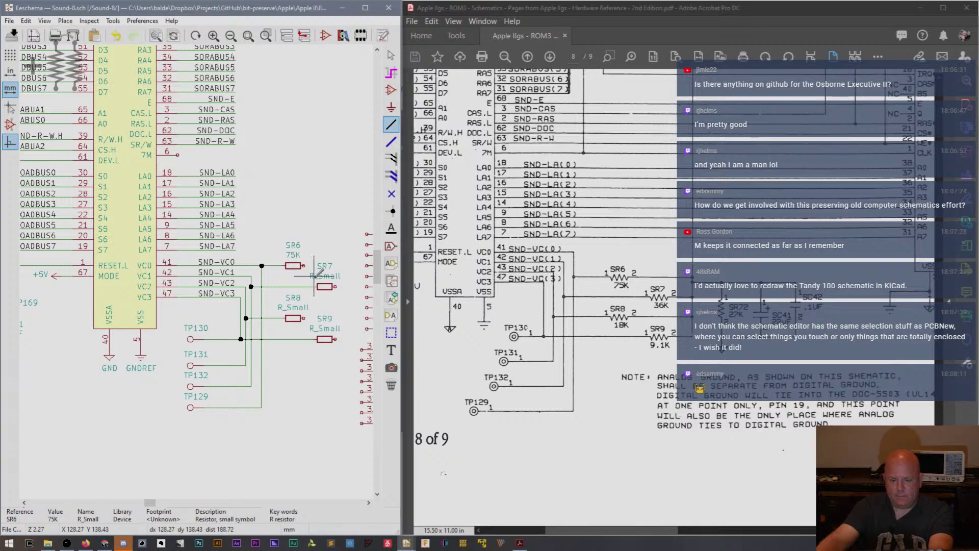
double_click(312, 278)
text(36K)
key(Return)
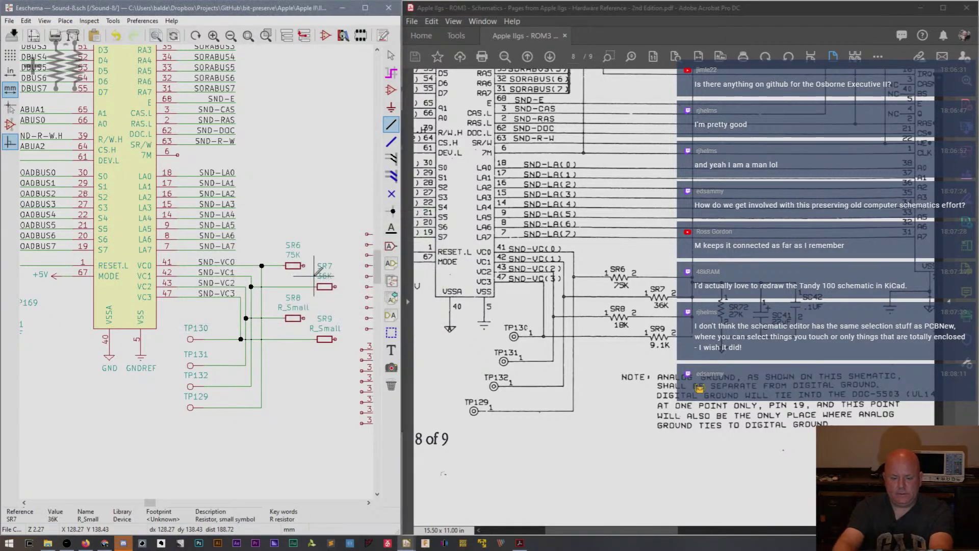
double_click(293, 308)
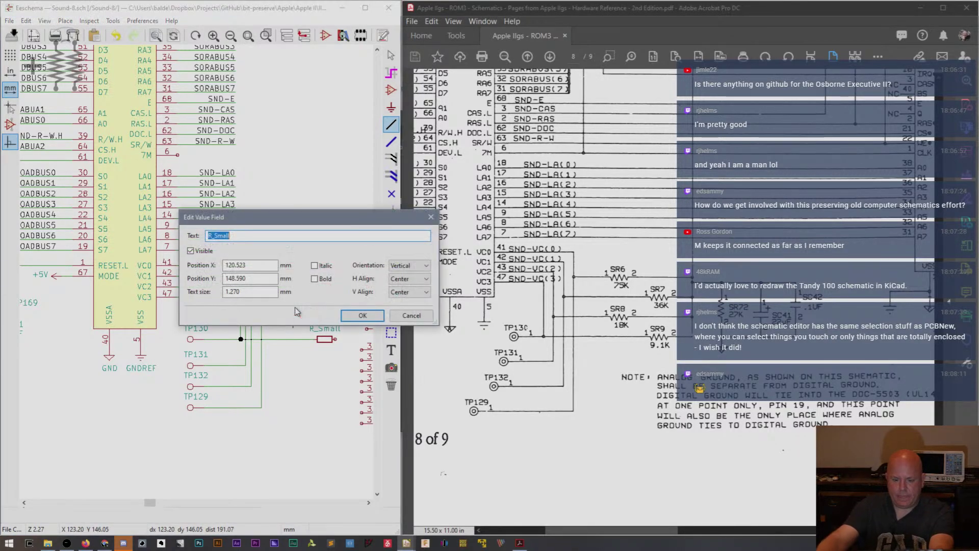
key(BackSpace)
text(18K)
key(Return)
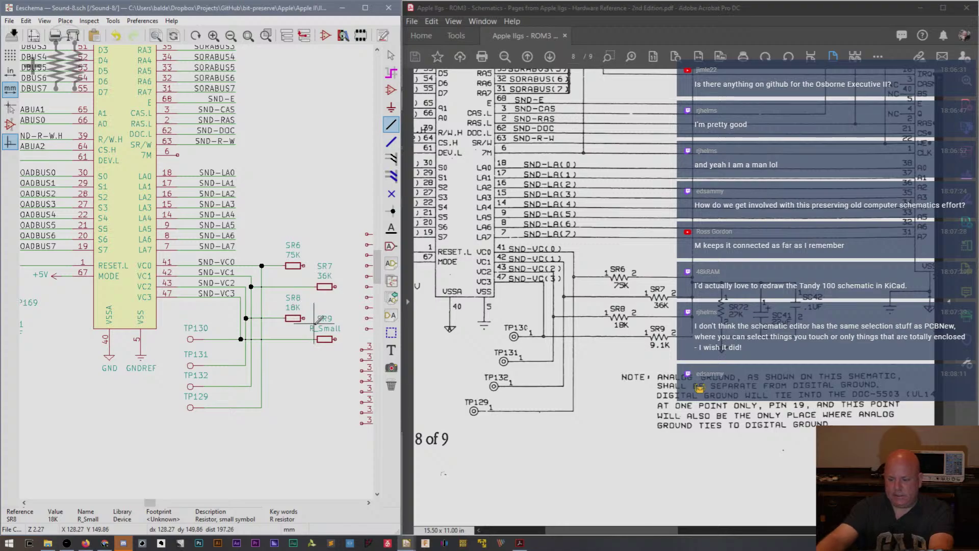
double_click(327, 328)
text(9.1K)
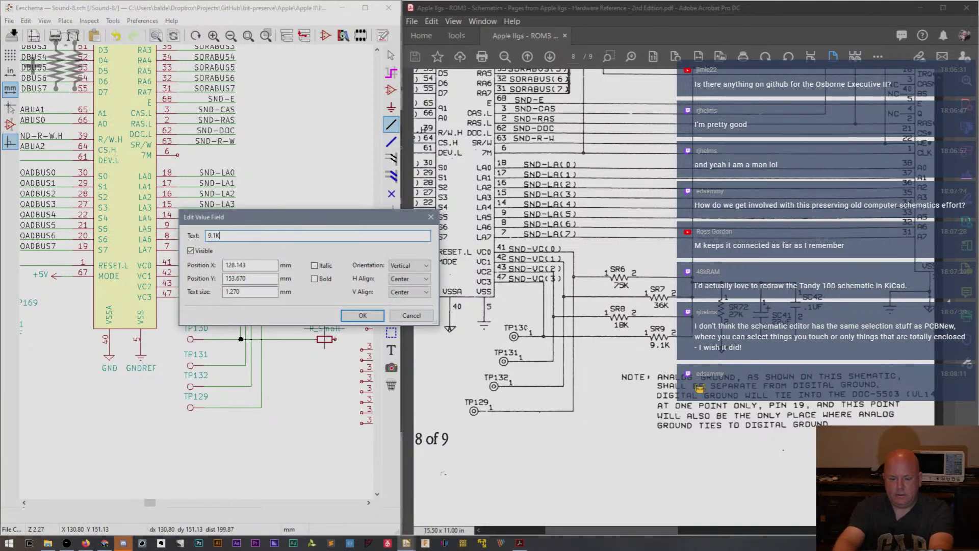
key(Return)
Put each resistor's reference above it and its value below it, SR9 through SR6.
key(m)
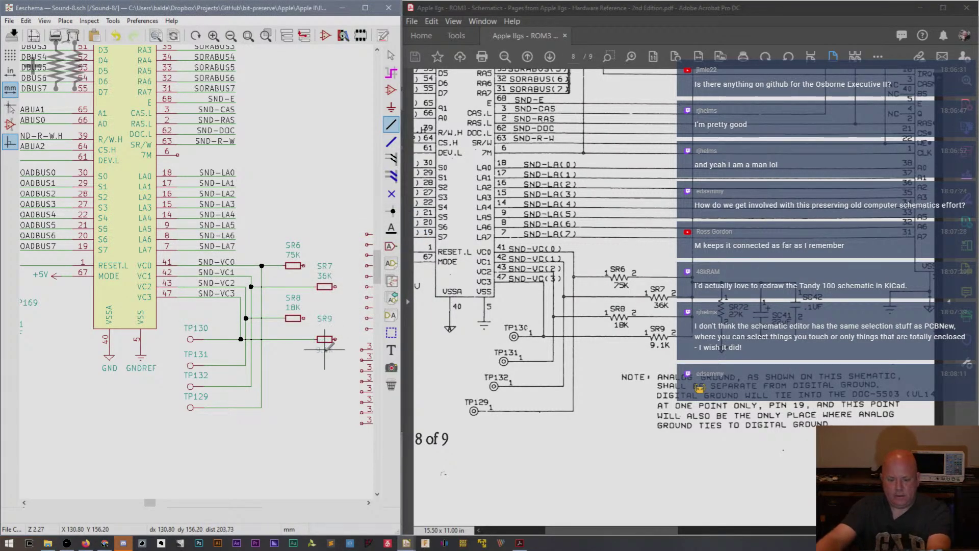
click(324, 349)
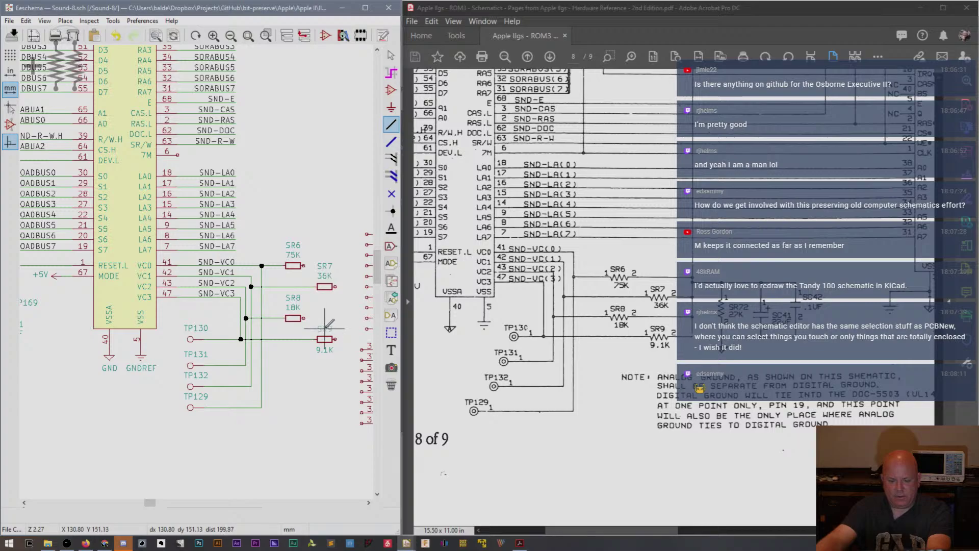
key(m)
click(294, 329)
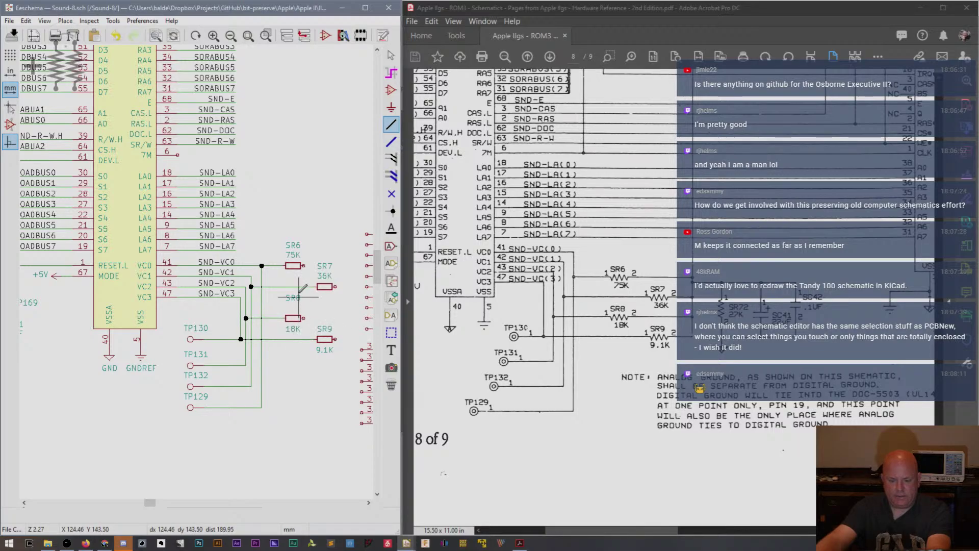
key(m)
click(295, 308)
key(m)
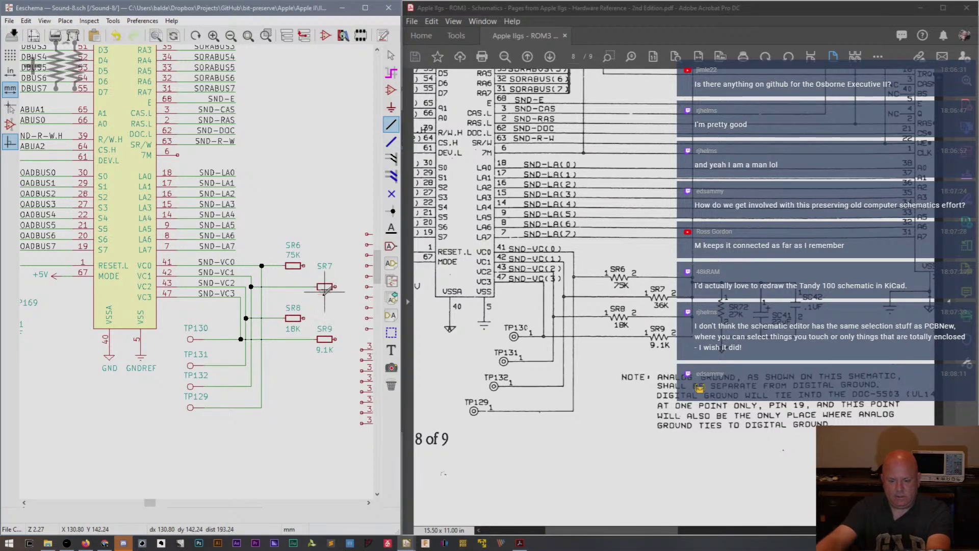
click(325, 292)
key(m)
click(324, 276)
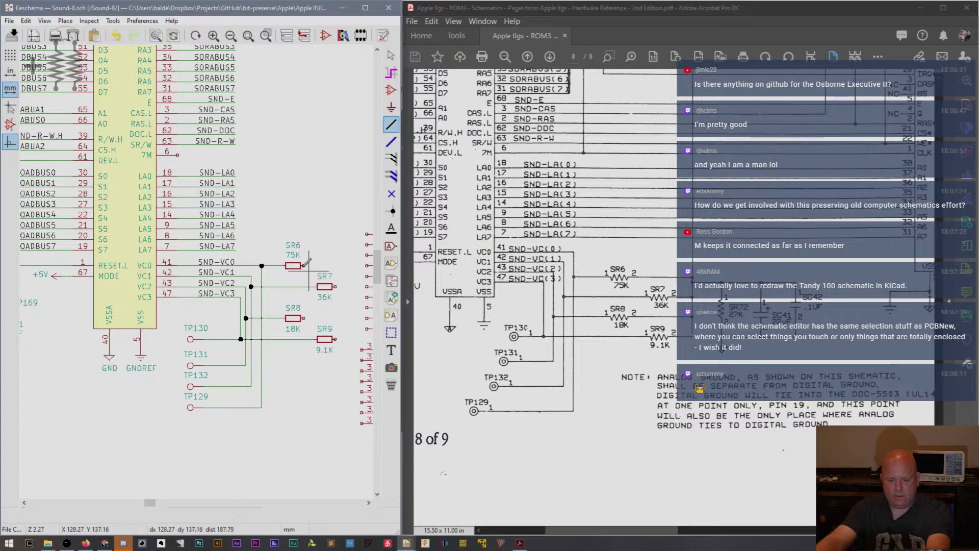
key(m)
click(294, 276)
key(m)
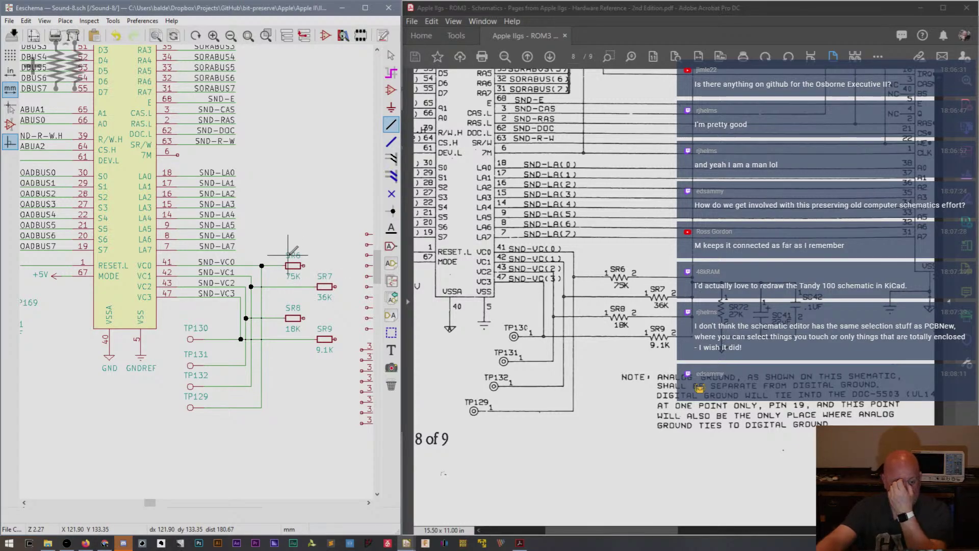
click(299, 255)
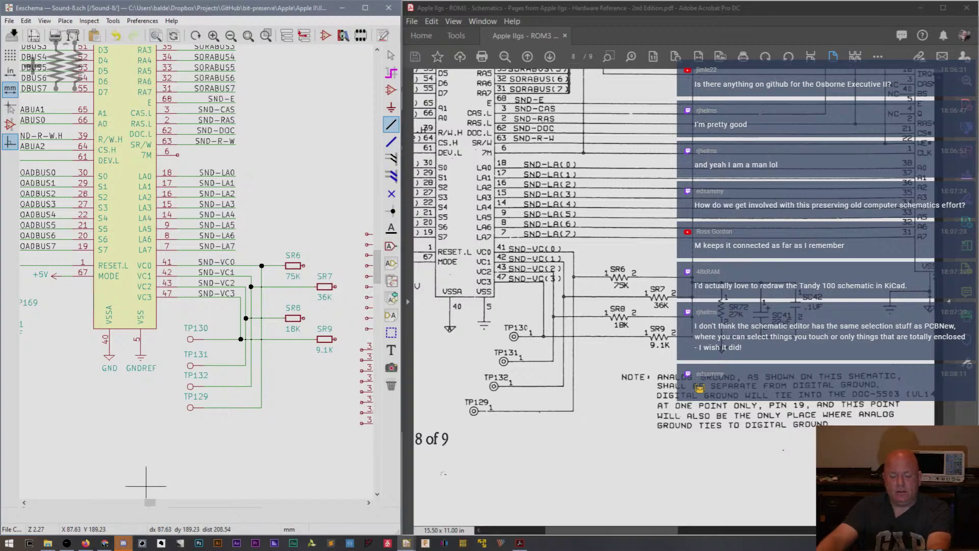
Switch to the Chrome window showing the bit-preserve GitHub repository.
click(105, 543)
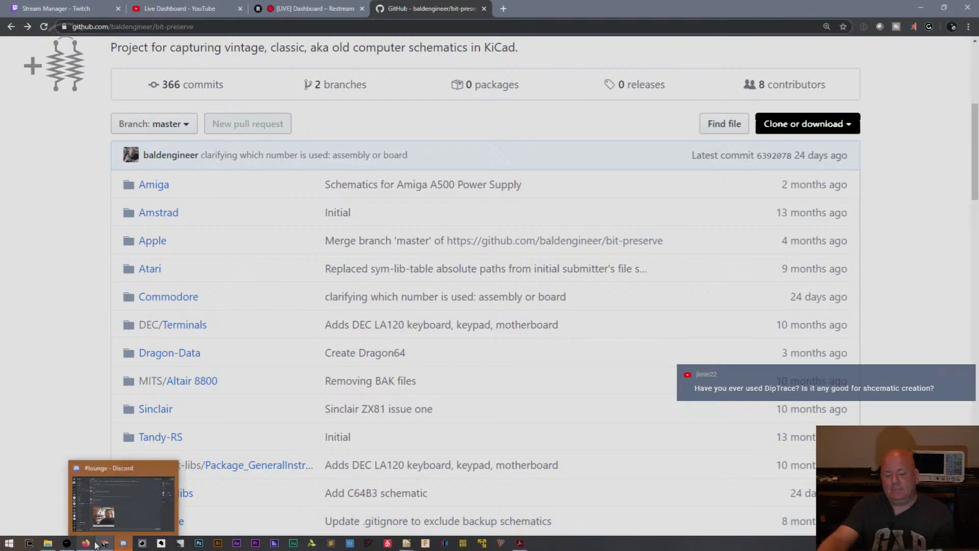
Bring Acrobat and the KiCad project manager forward, ending on the Eeschema sound sheet.
mouse_move(407, 543)
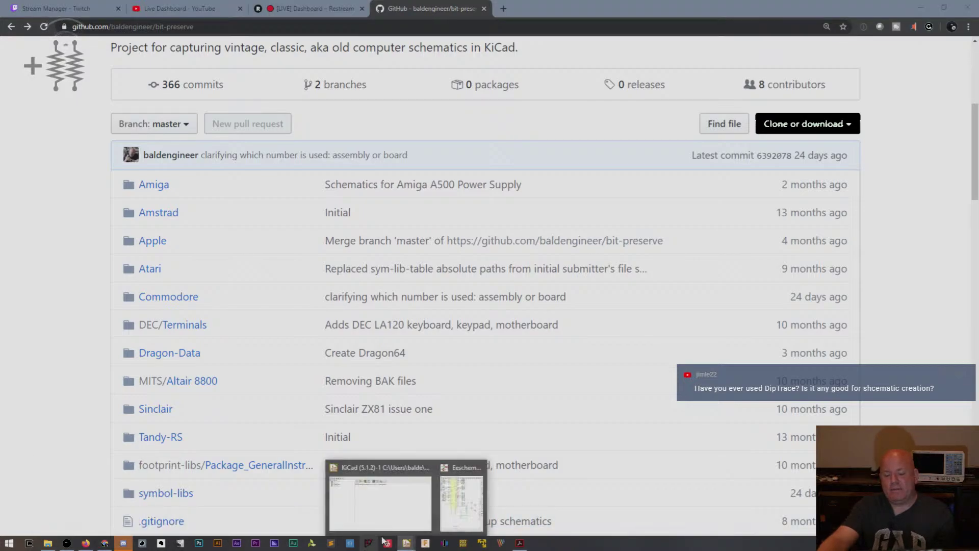
mouse_move(419, 514)
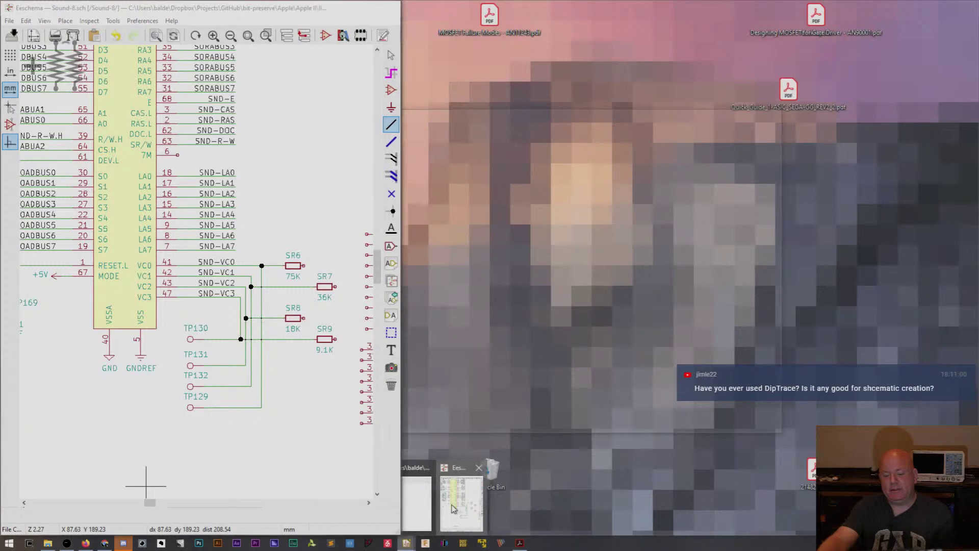
click(462, 502)
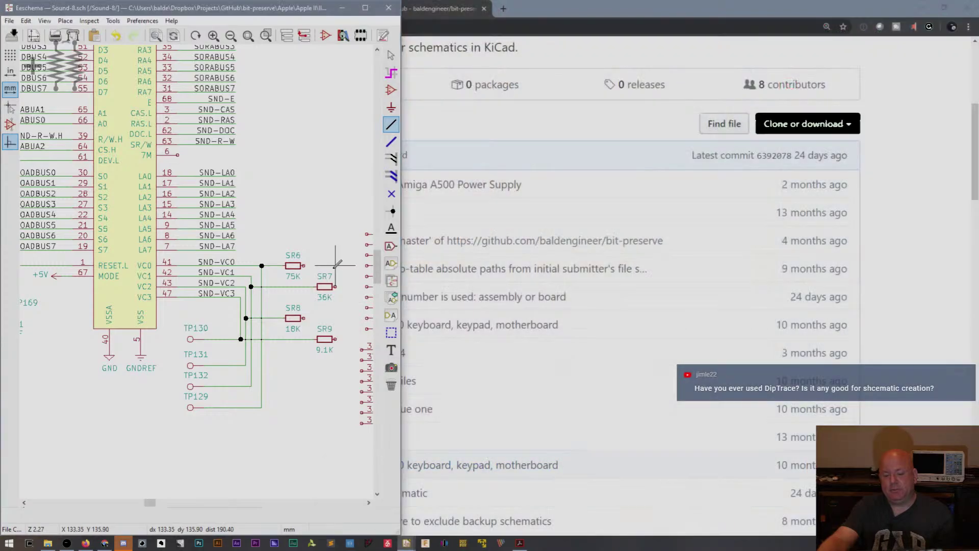
click(520, 543)
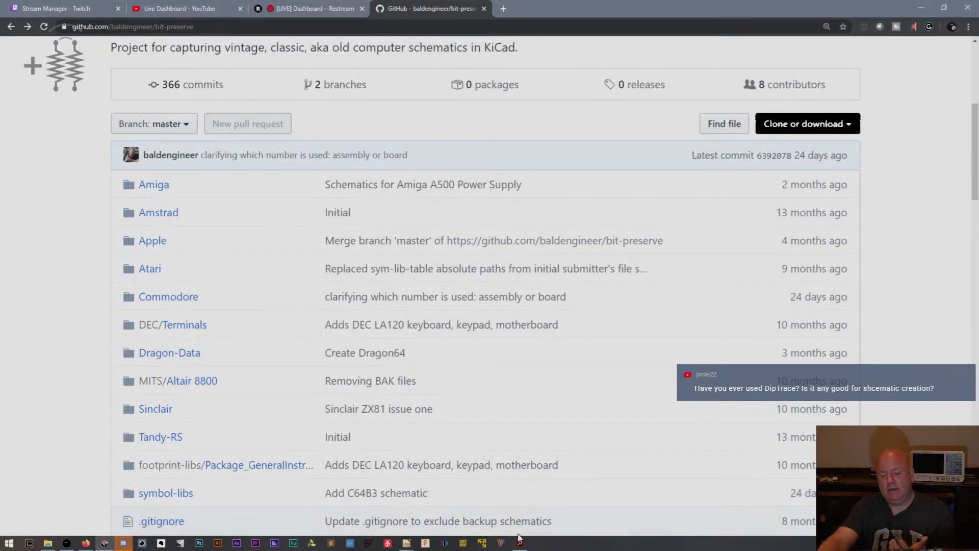
mouse_move(407, 542)
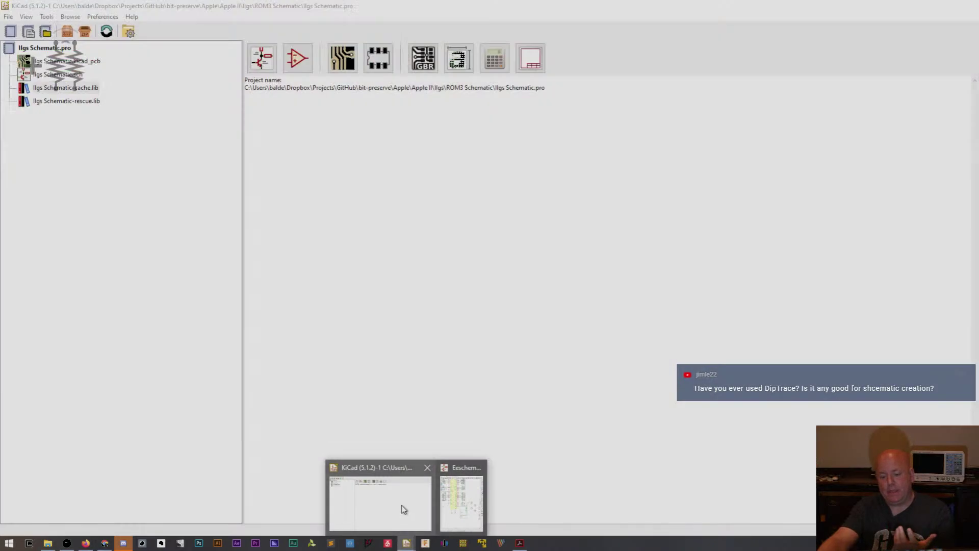
click(402, 507)
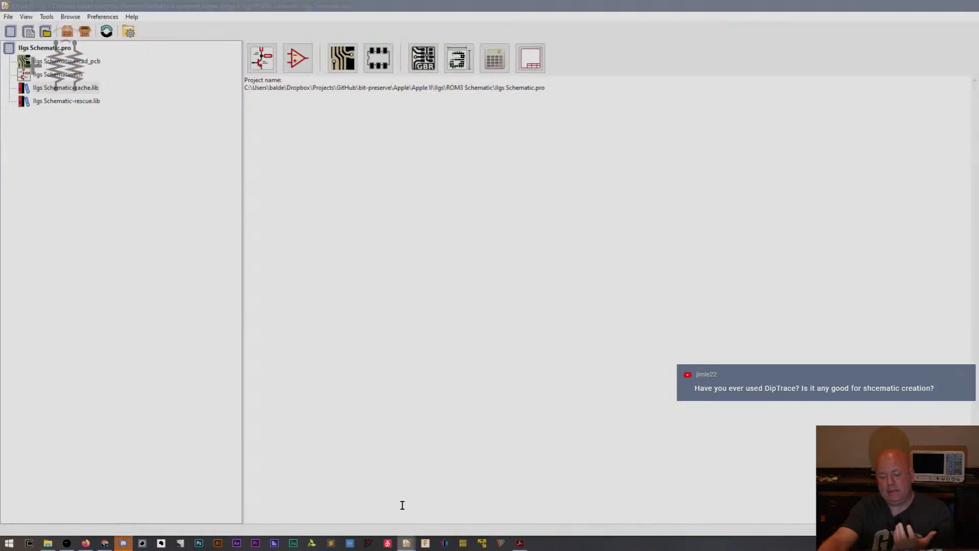
click(519, 543)
mouse_move(407, 543)
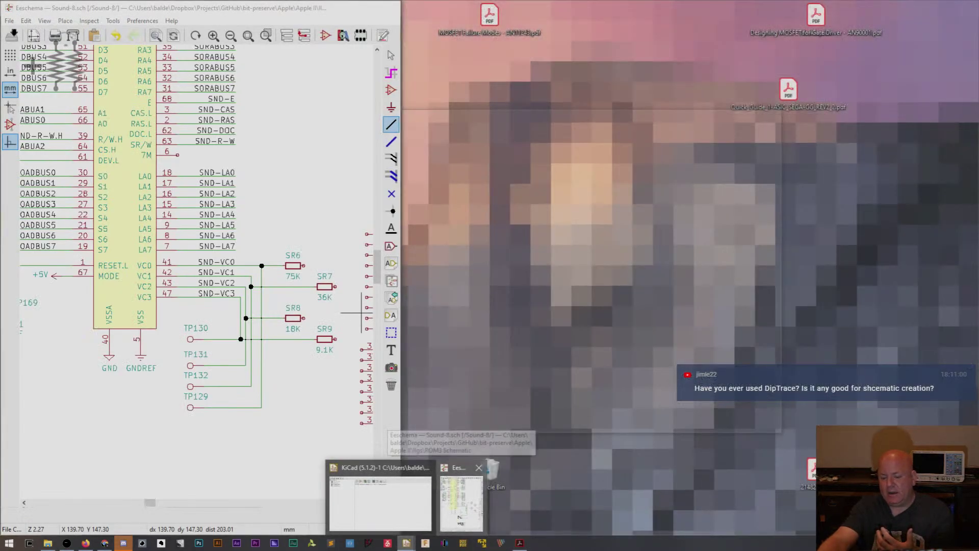
click(458, 520)
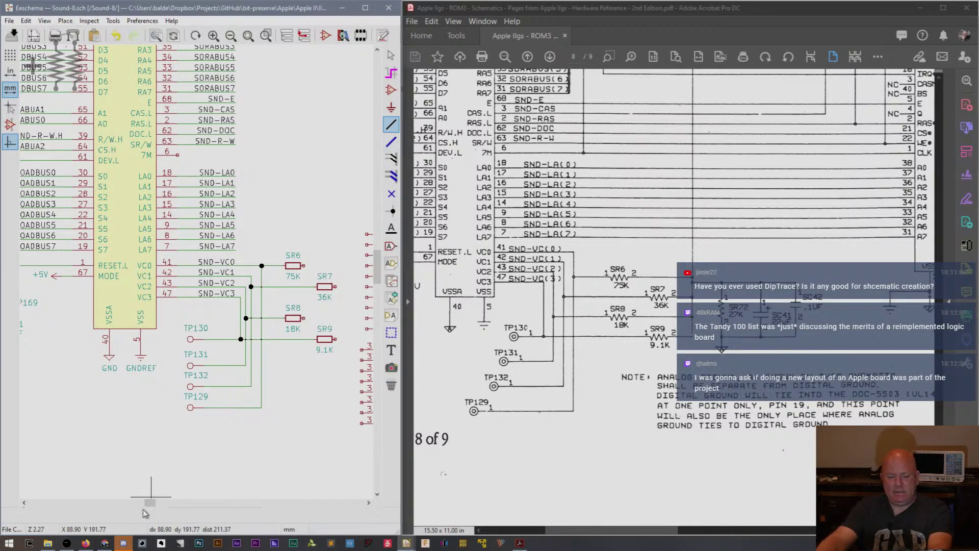
Move the JP? M07 placeholder further right on the sheet.
drag(146, 503, 177, 505)
scroll(190, 280, up, 3)
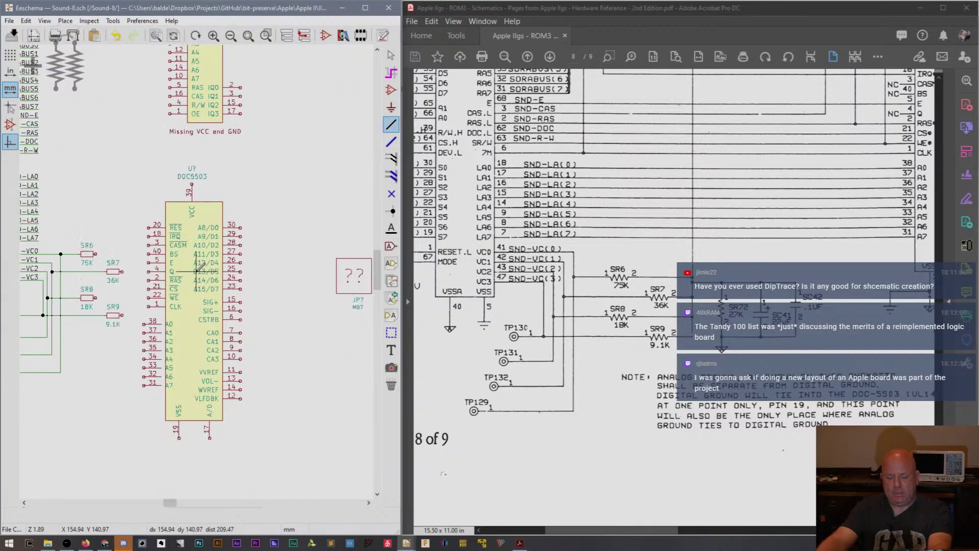
scroll(197, 271, down, 2)
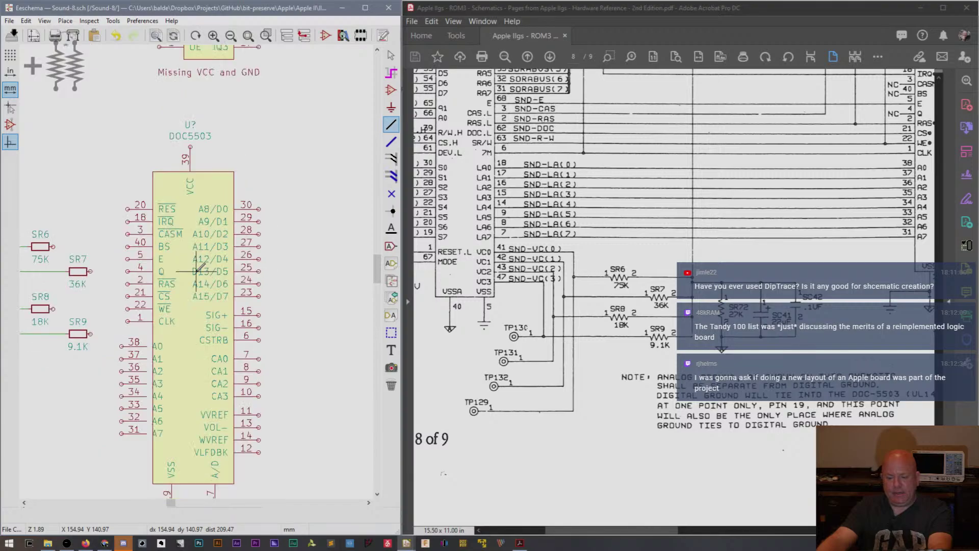
drag(174, 505, 181, 505)
scroll(197, 426, down, 1)
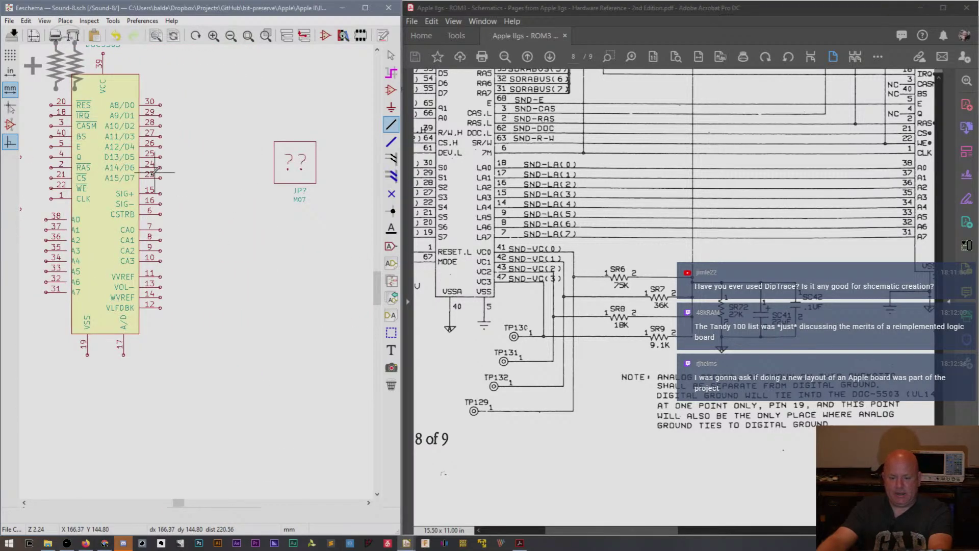
drag(311, 172, 306, 167)
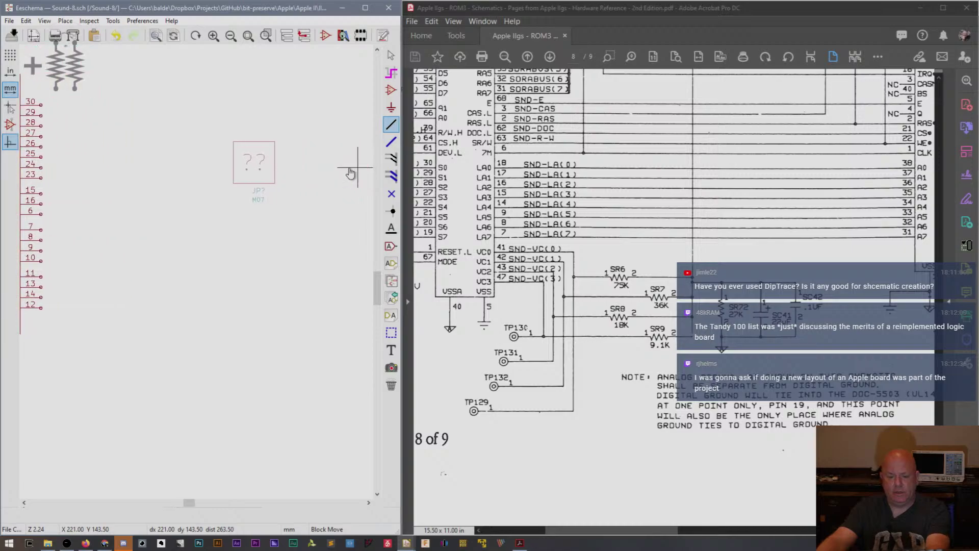
click(329, 176)
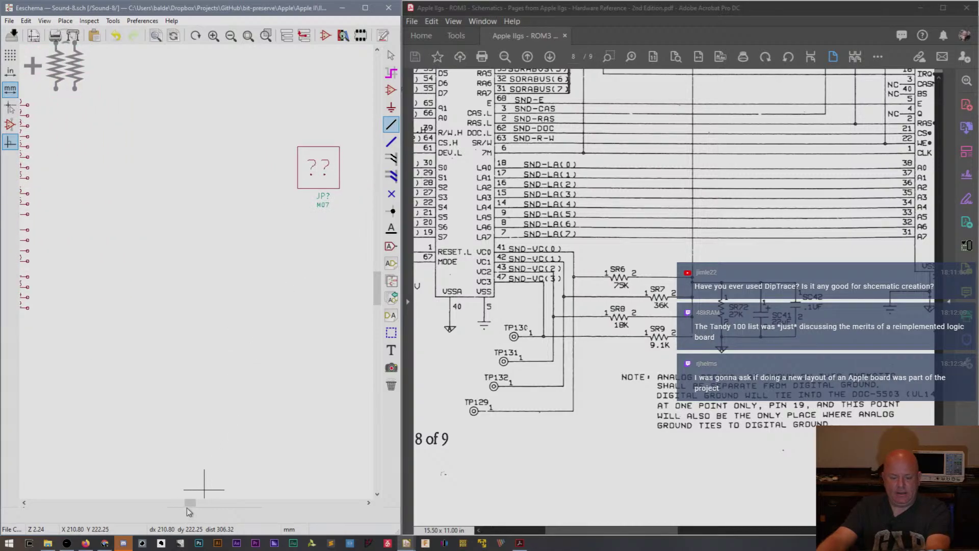
Move the DOC5503 chip further right beside the SR6–SR9 resistors.
drag(189, 502, 172, 505)
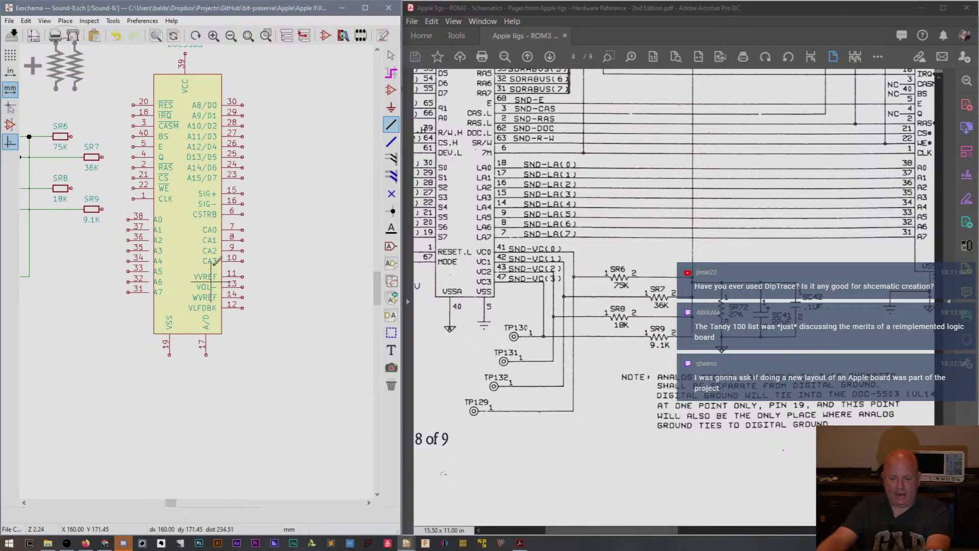
key(m)
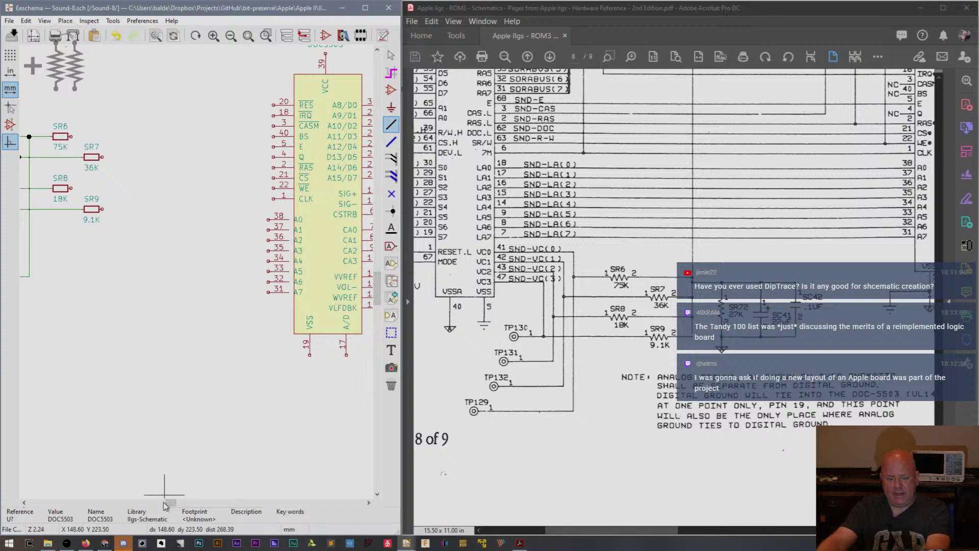
drag(172, 503, 151, 505)
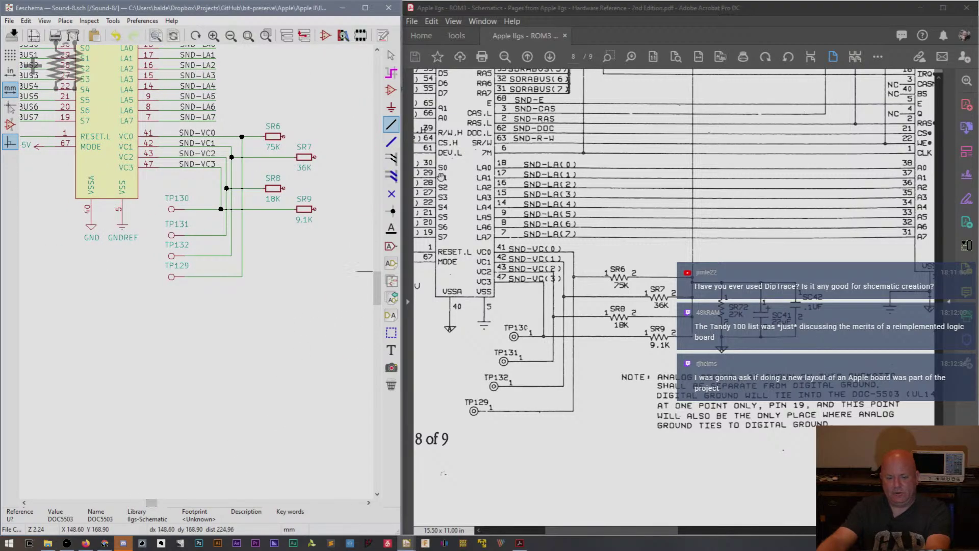
drag(379, 286, 379, 261)
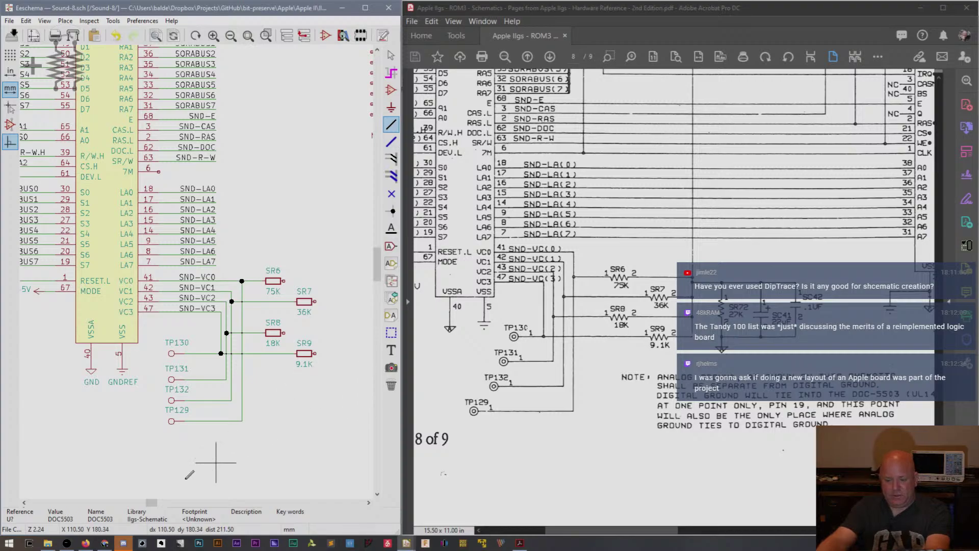
drag(152, 504, 160, 506)
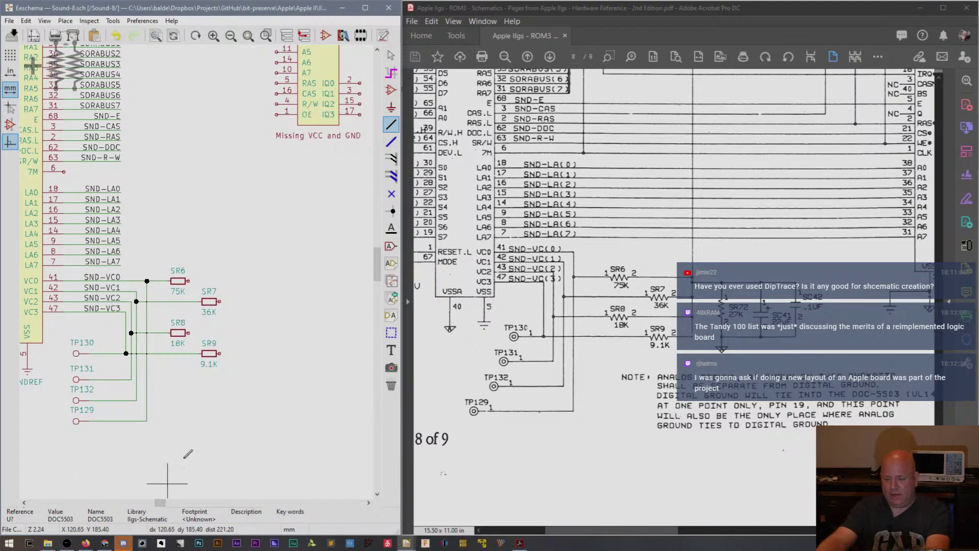
Copy resistor SR7 as an upright 36K resistor placed right of SR6–SR9.
key(c)
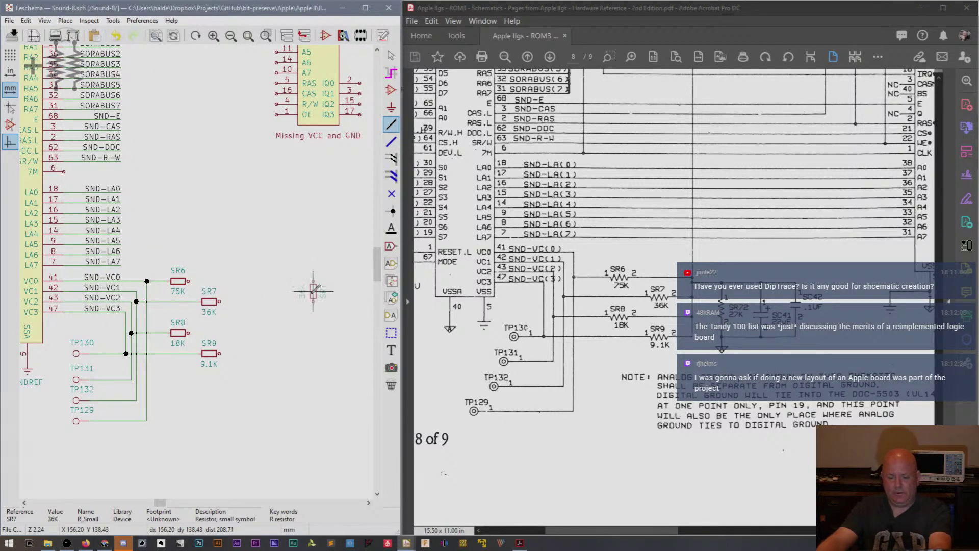
key(r)
click(302, 306)
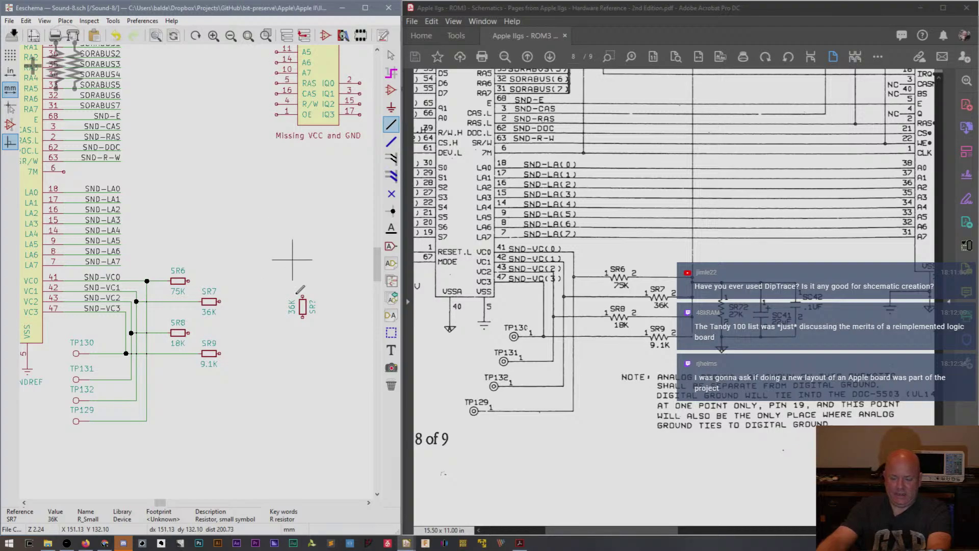
drag(159, 506, 164, 507)
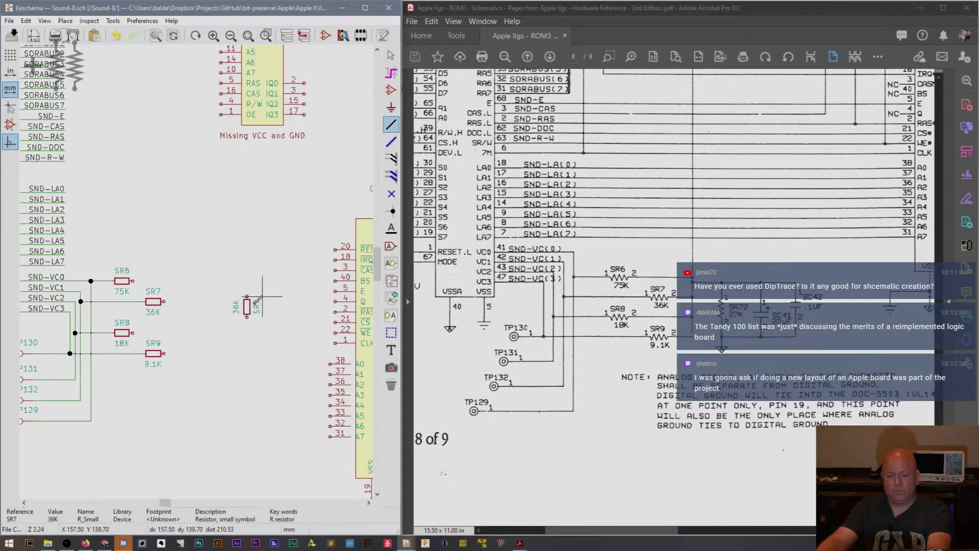
drag(247, 306, 236, 306)
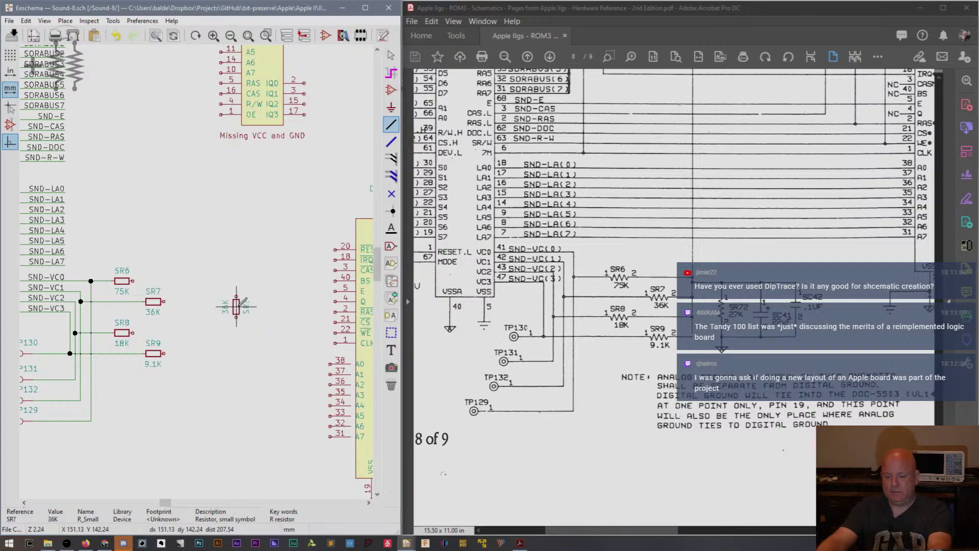
click(237, 306)
Add a C_Small capacitor beside the new 36K resistor.
key(a)
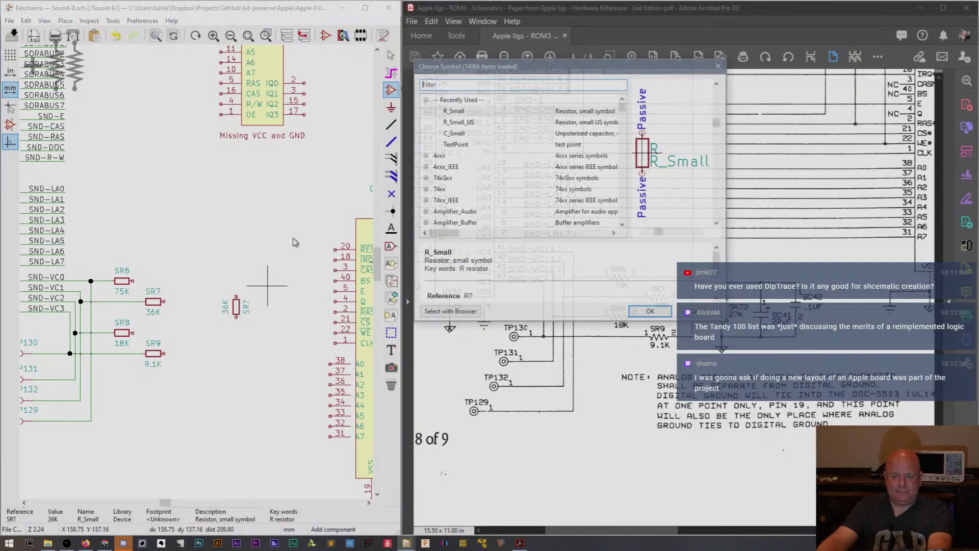
click(455, 134)
double_click(456, 134)
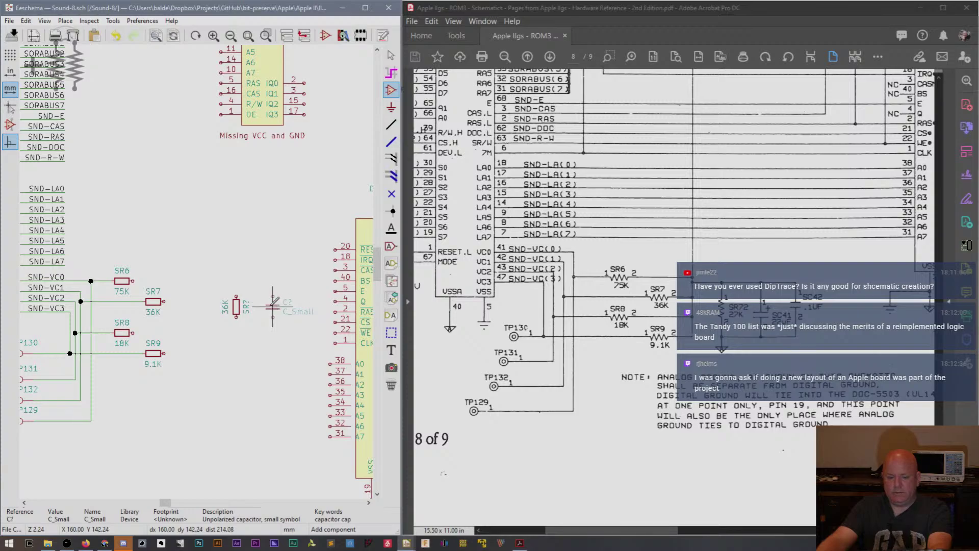
click(273, 306)
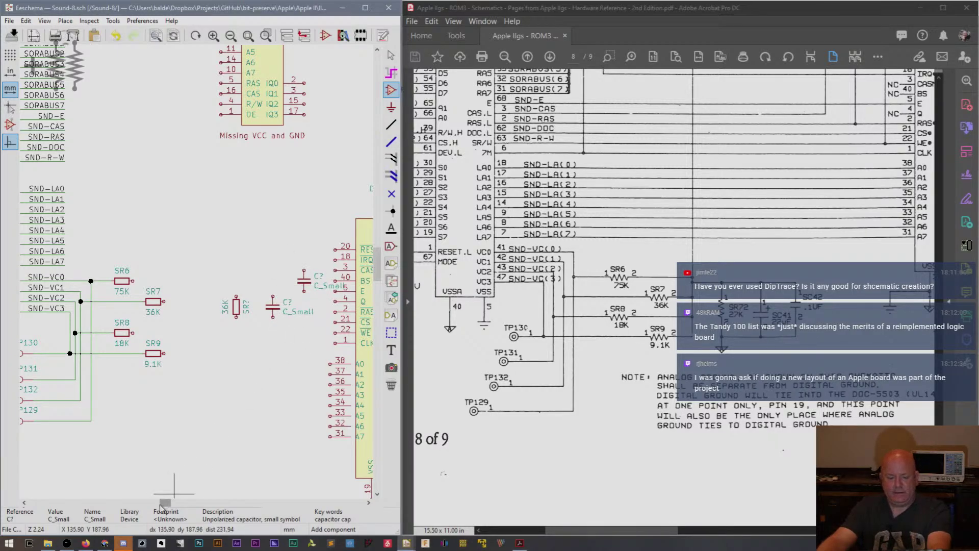
Reposition the JP? M07 connector higher up and the DOC5503 chip mid-sheet.
drag(164, 503, 199, 504)
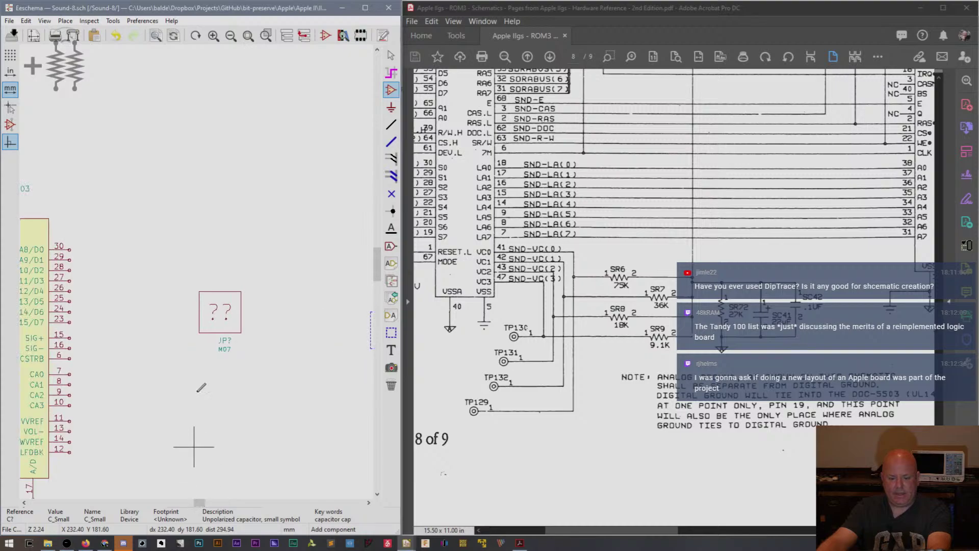
click(220, 310)
click(334, 166)
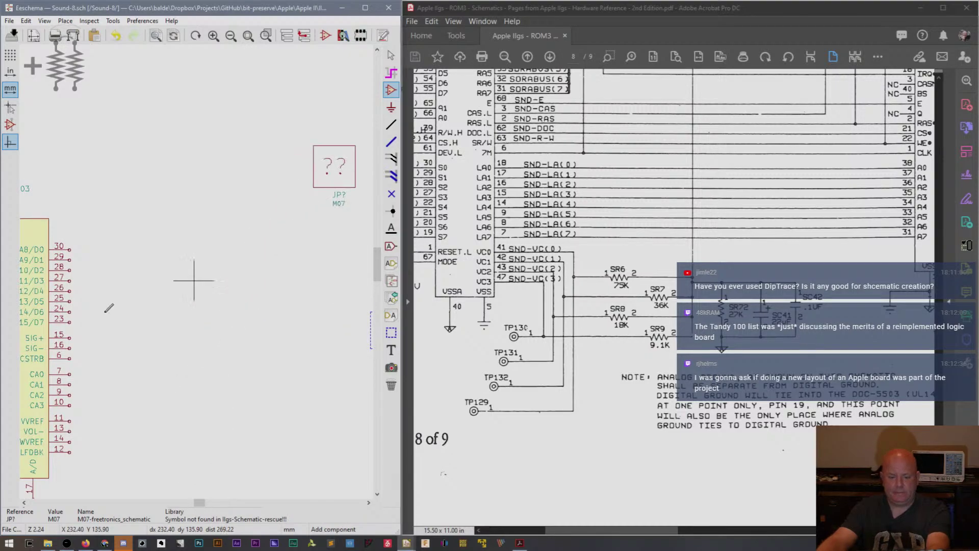
key(m)
click(315, 329)
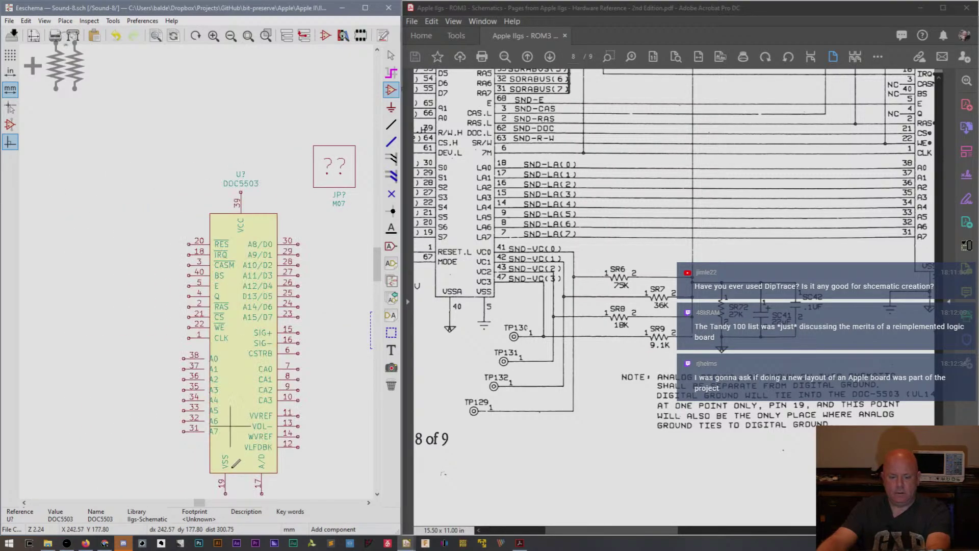
drag(195, 507, 163, 513)
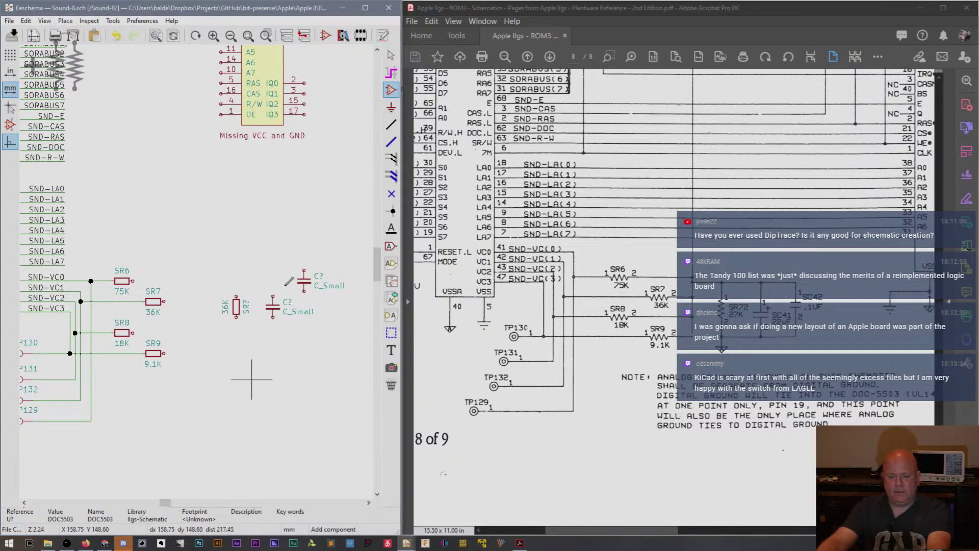
Place a GND power symbol at the 36K resistor's bottom pin.
click(392, 107)
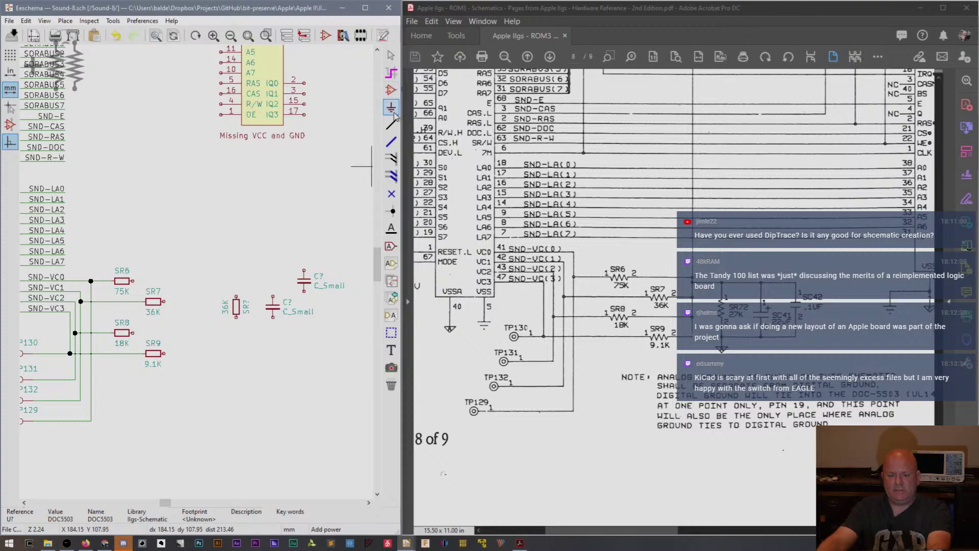
click(246, 343)
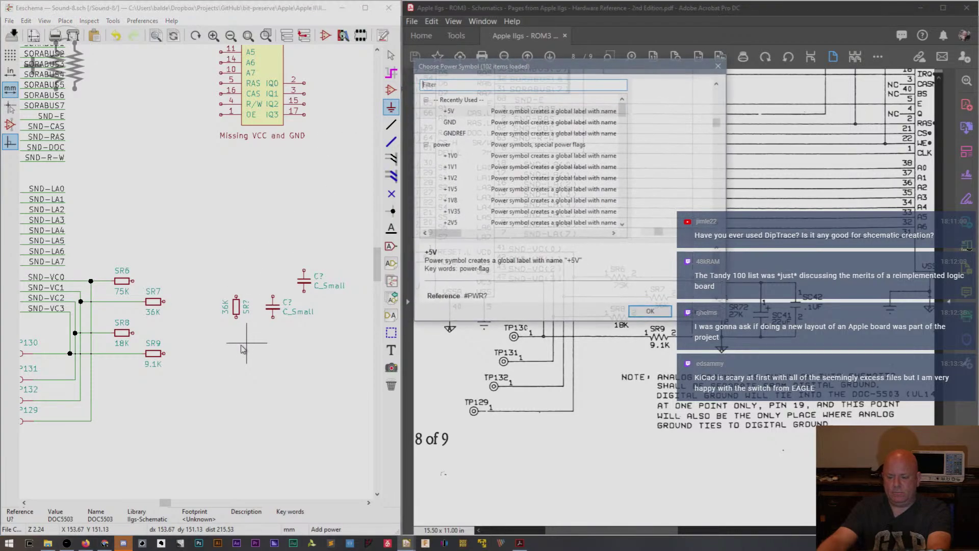
click(457, 126)
double_click(457, 126)
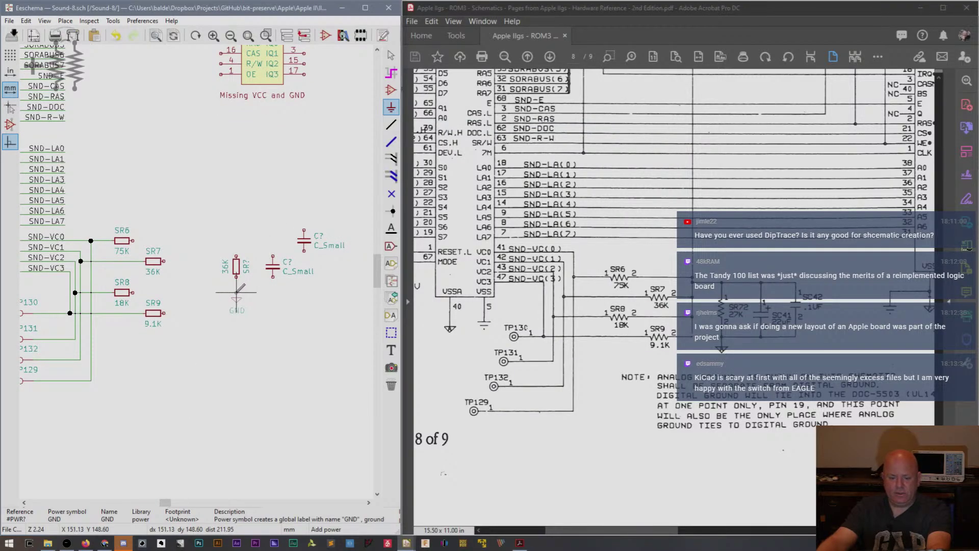
click(237, 277)
key(w)
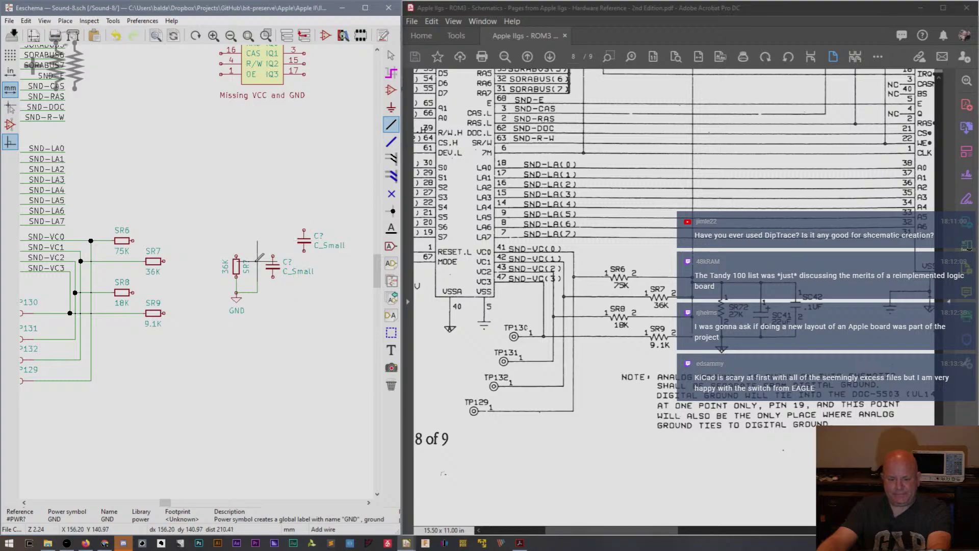
key(Escape)
Move the upper capacitor to its new spot and wire the 36K resistor down to GND.
key(m)
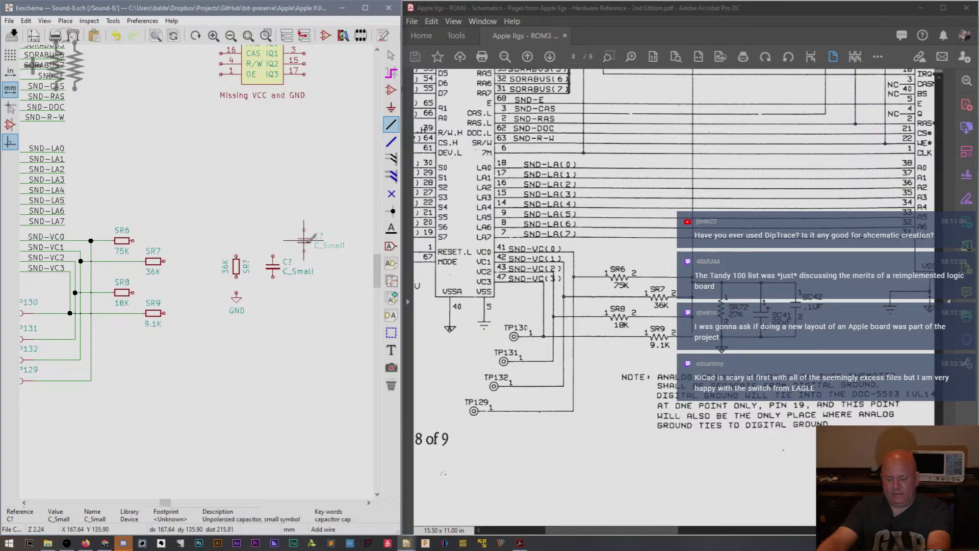
click(314, 241)
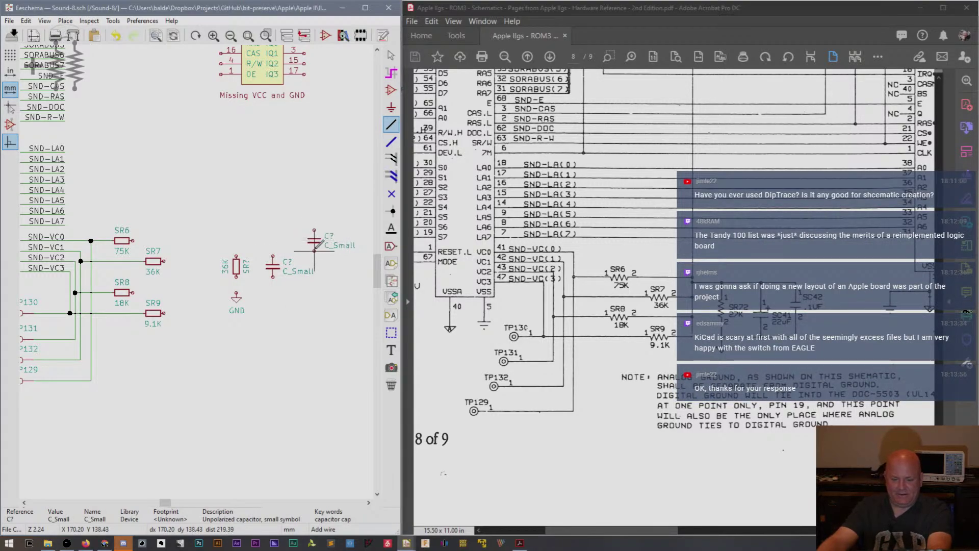
click(236, 282)
click(236, 296)
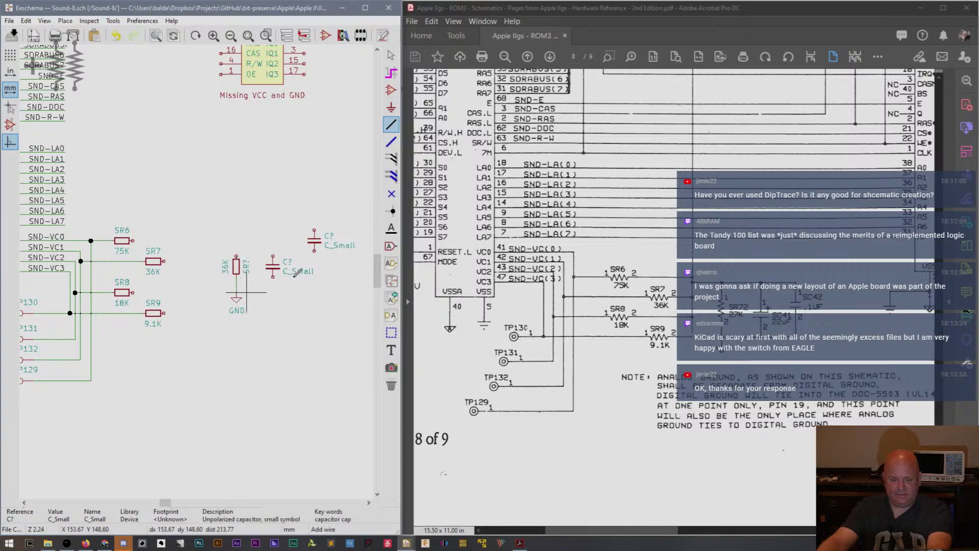
click(315, 250)
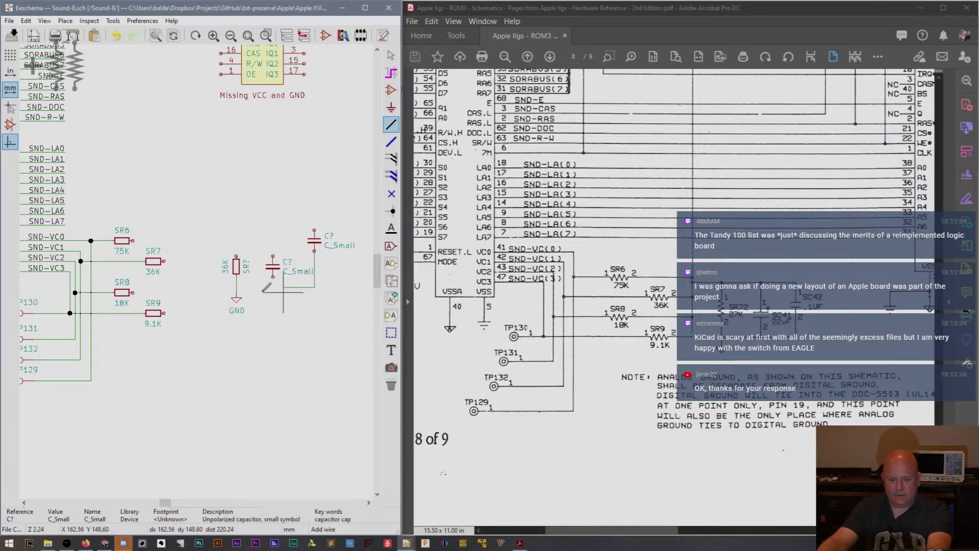
Wire both capacitors' bottoms to the ground wire and their tops to the 36K resistor's top.
click(236, 287)
click(273, 277)
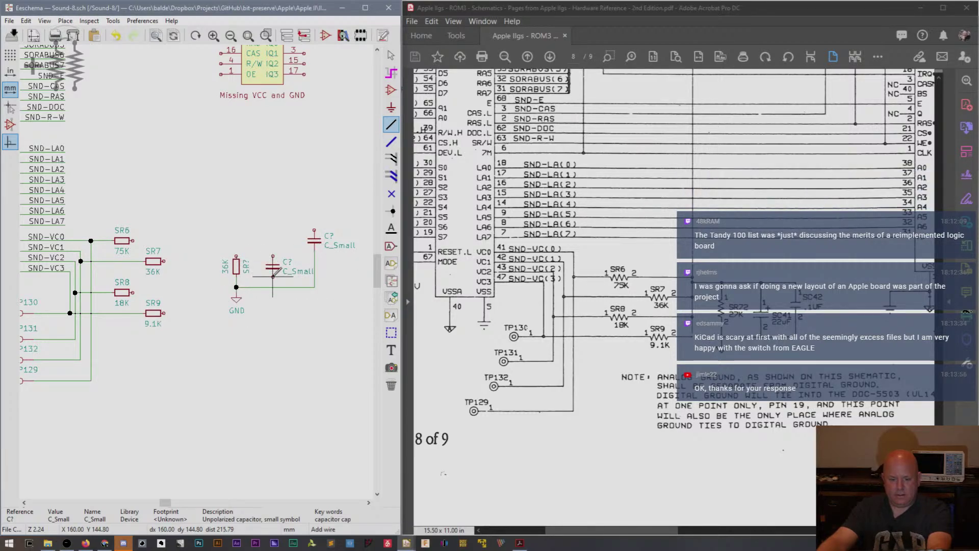
click(273, 287)
click(315, 231)
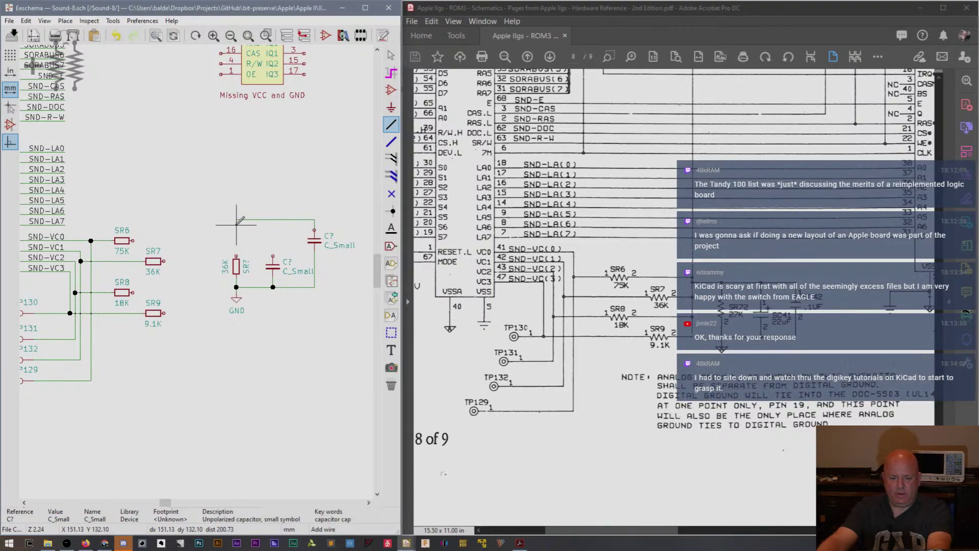
click(236, 255)
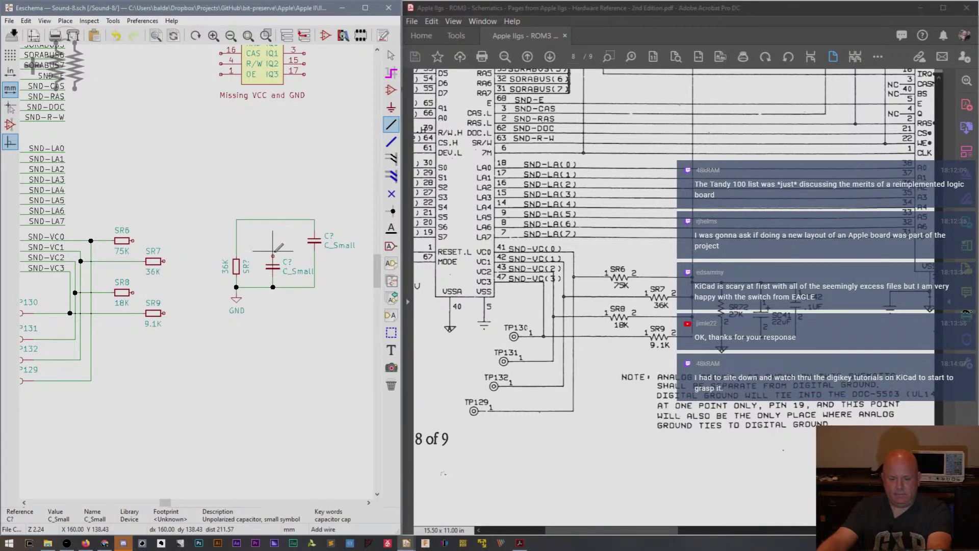
click(273, 255)
click(273, 219)
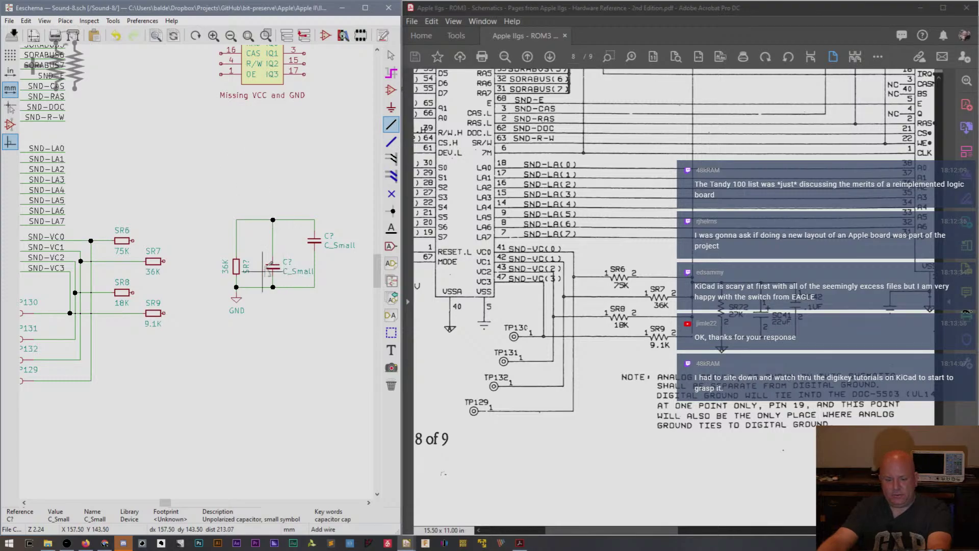
key(Escape)
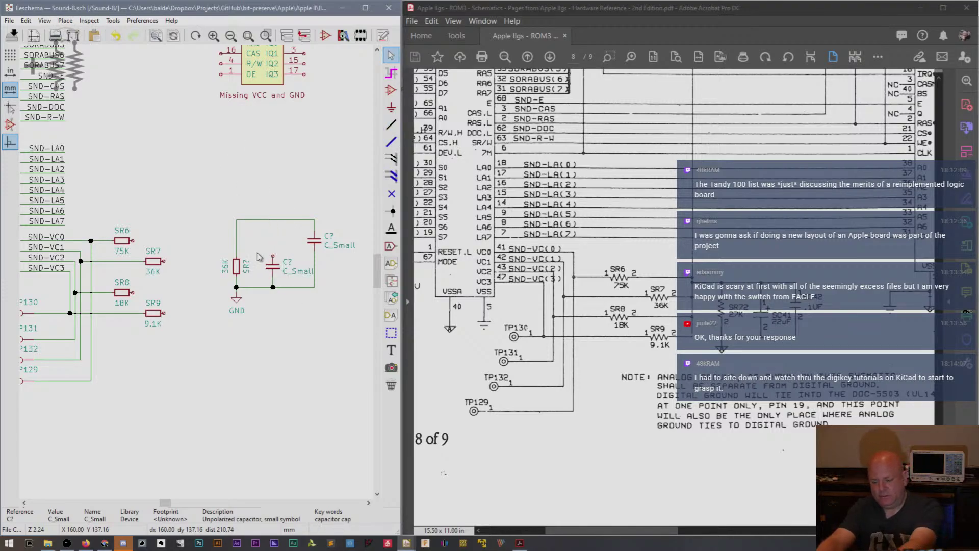
Nudge the middle capacitor slightly lower and delete the stray wire under the right capacitor.
key(m)
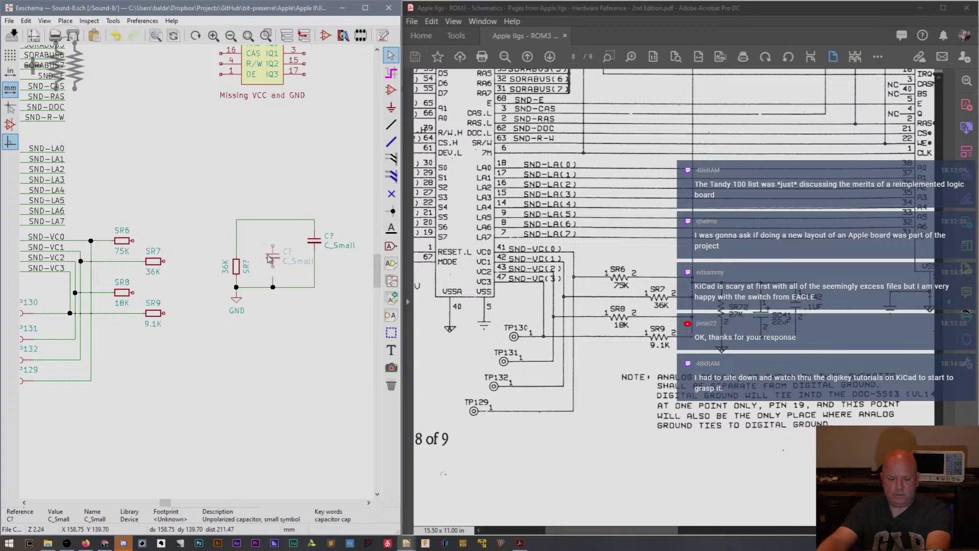
click(270, 257)
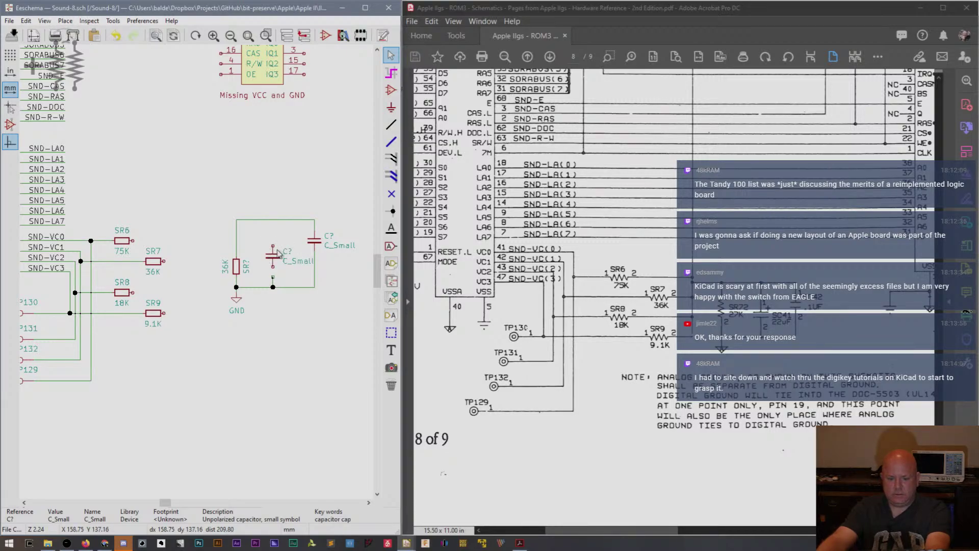
key(m)
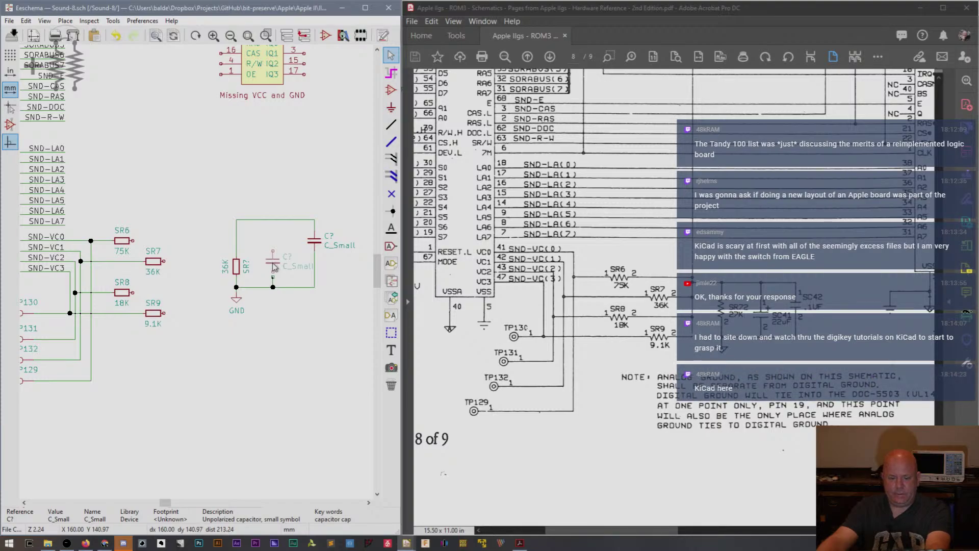
click(274, 271)
key(Delete)
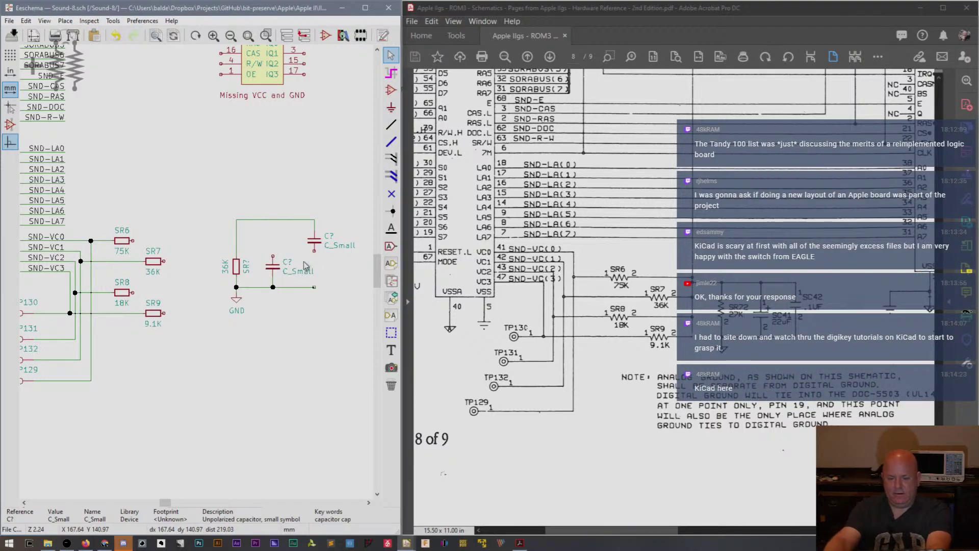
Reposition the right capacitor and top wire, deleting the wire stub above the 36K resistor.
key(m)
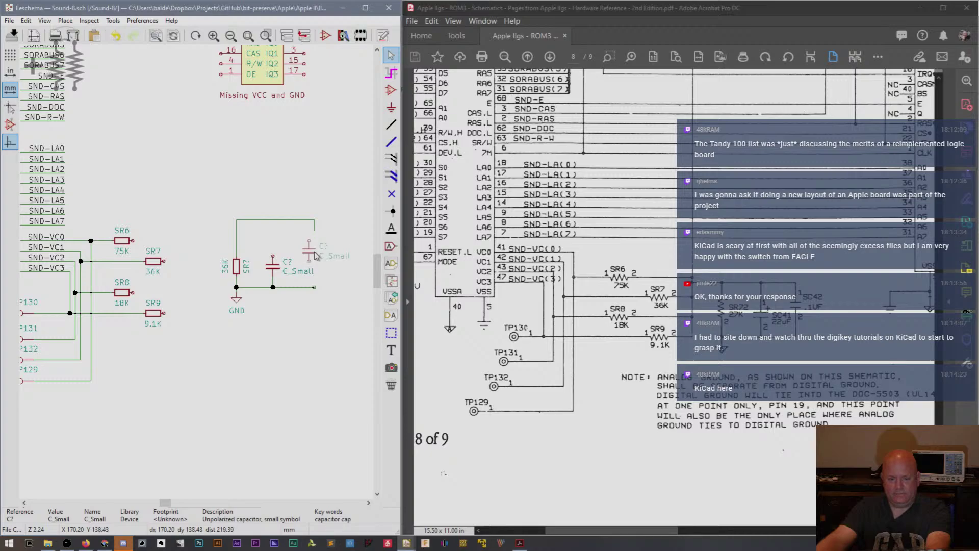
click(315, 255)
drag(321, 209, 302, 234)
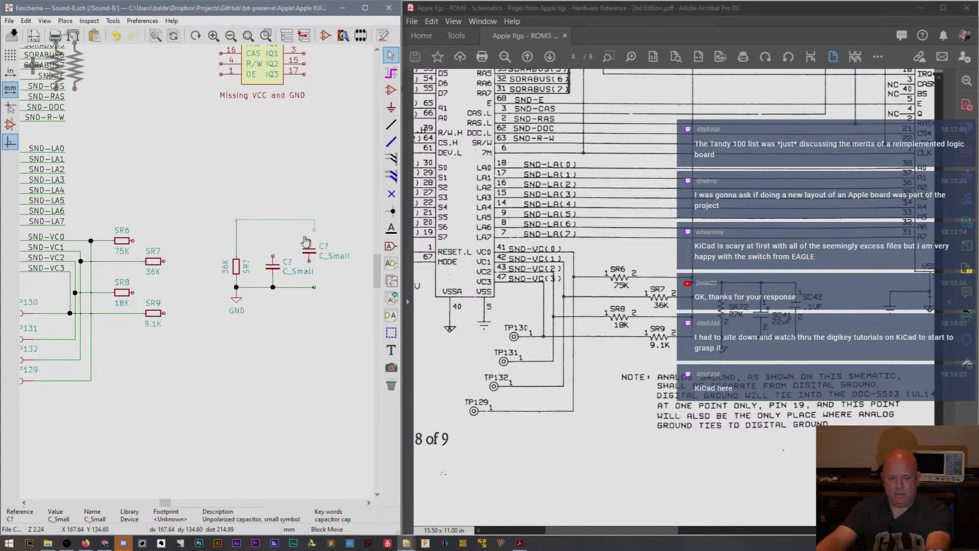
click(303, 225)
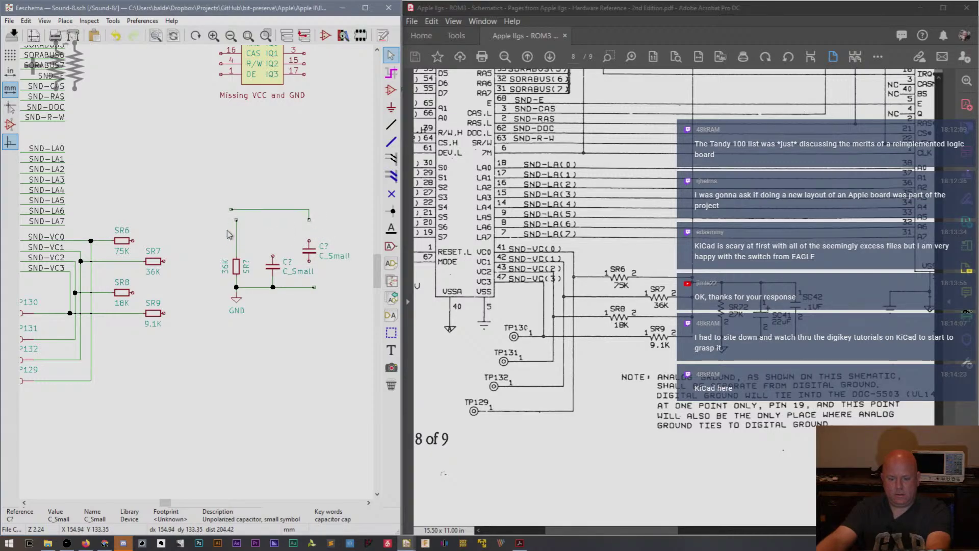
drag(228, 221, 239, 223)
key(Delete)
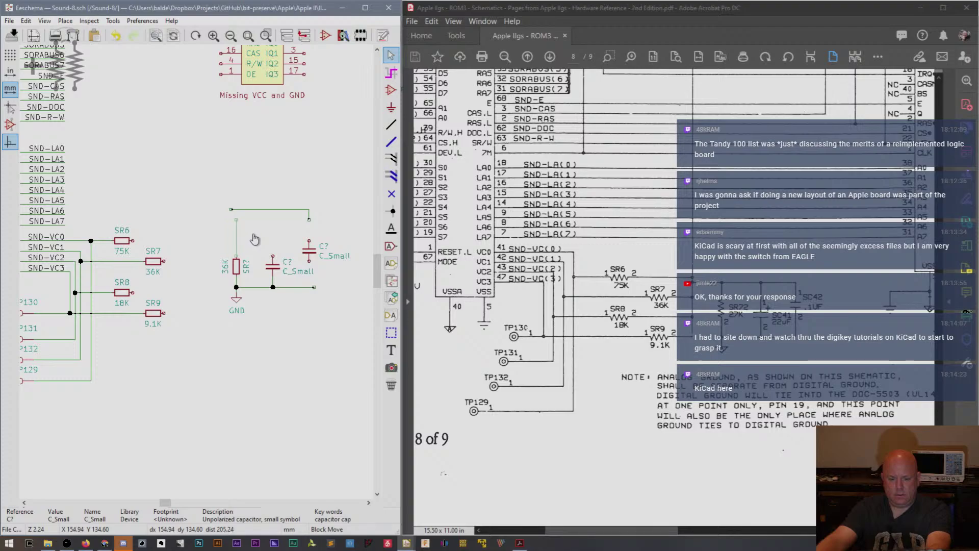
drag(203, 173, 318, 238)
click(318, 247)
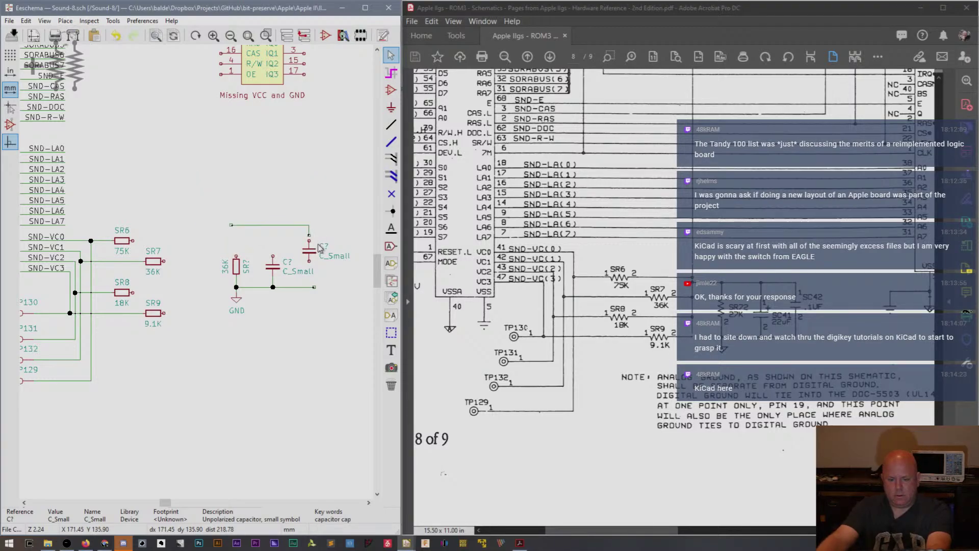
drag(210, 203, 322, 241)
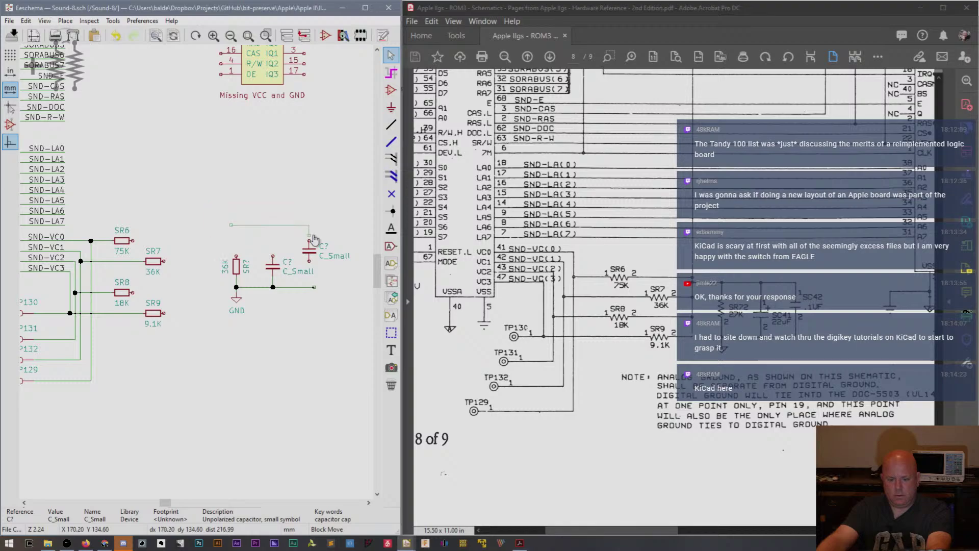
click(313, 247)
Wire the resistor and capacitor top pins to the top wire and the capacitor bottom to the bottom wire.
click(391, 124)
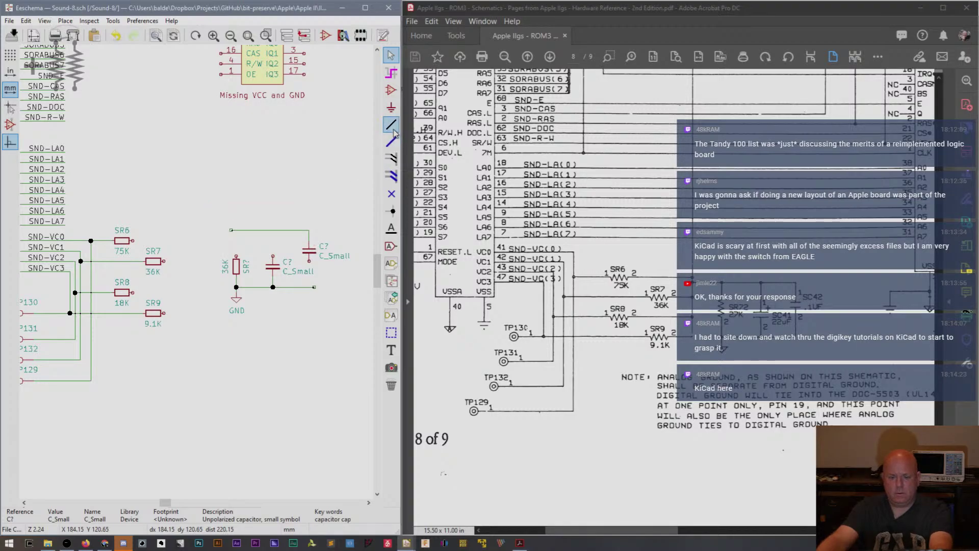
click(236, 255)
click(237, 231)
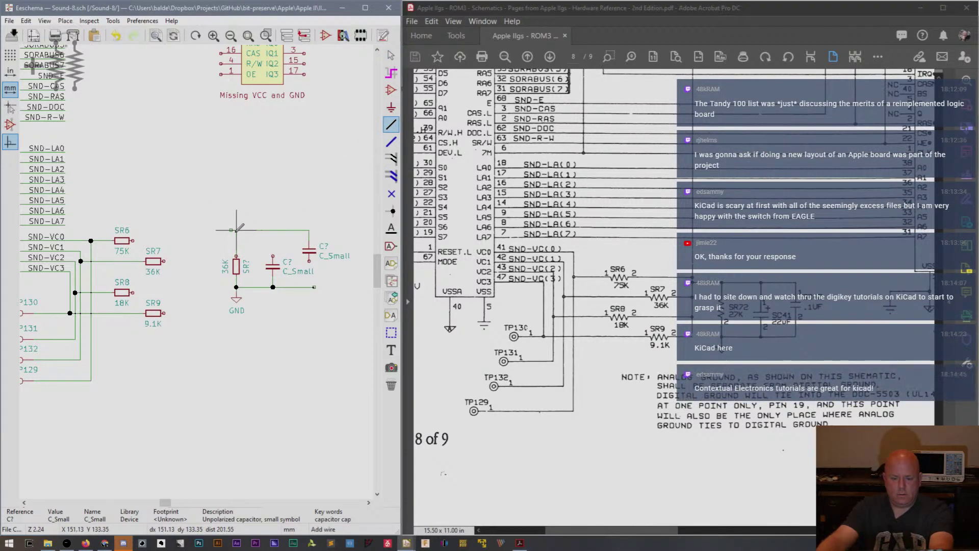
key(Escape)
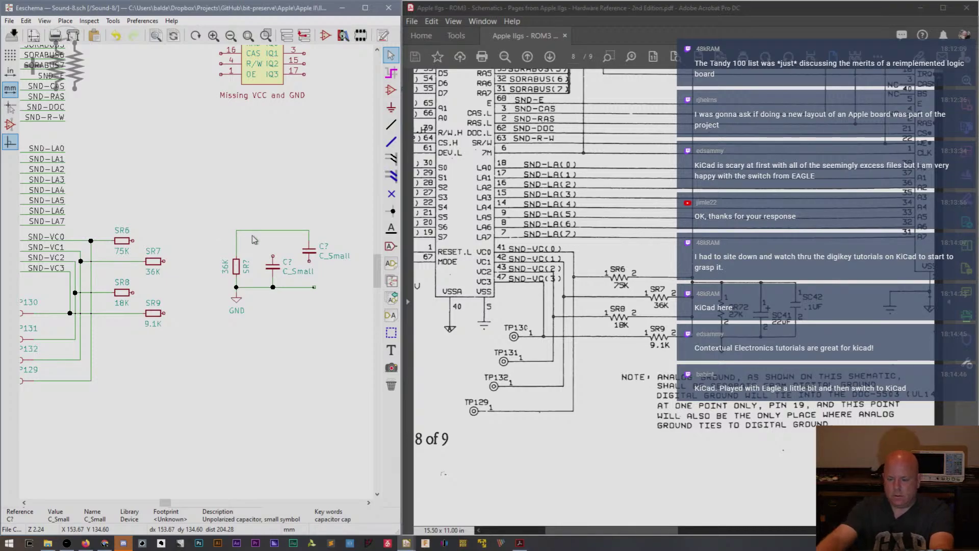
key(w)
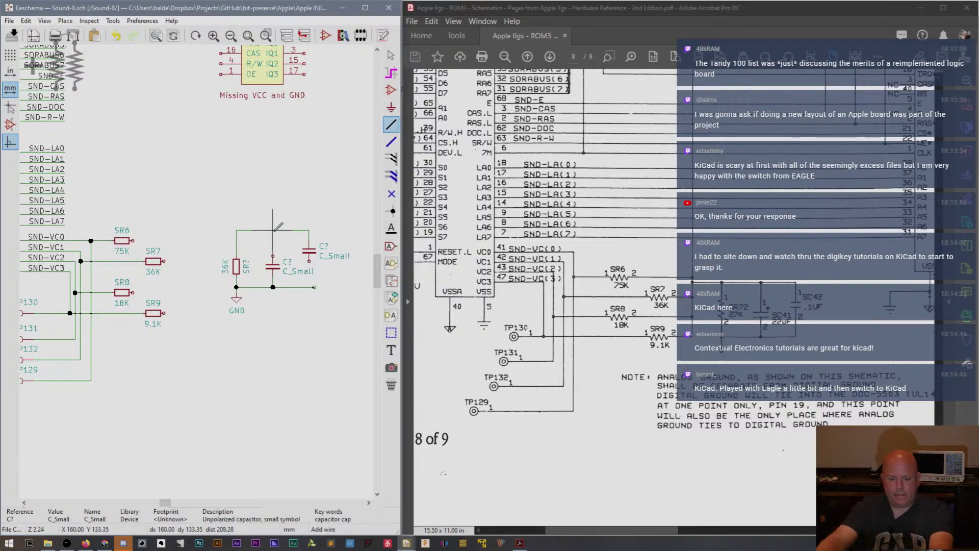
click(273, 230)
click(309, 248)
click(308, 254)
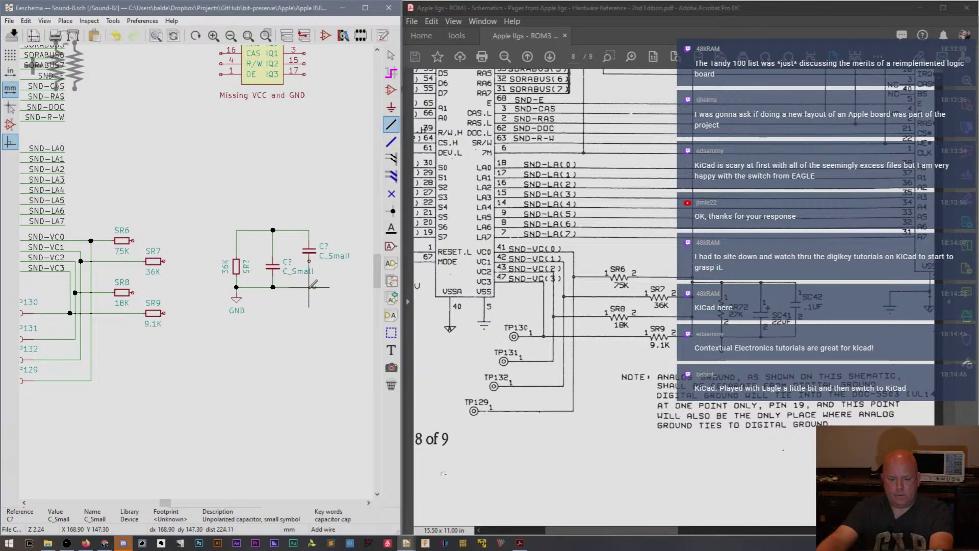
click(309, 288)
key(Escape)
Delete the misplaced bottom wires and rewire the capacitor's bottom pin to the bottom junction.
drag(325, 282, 309, 292)
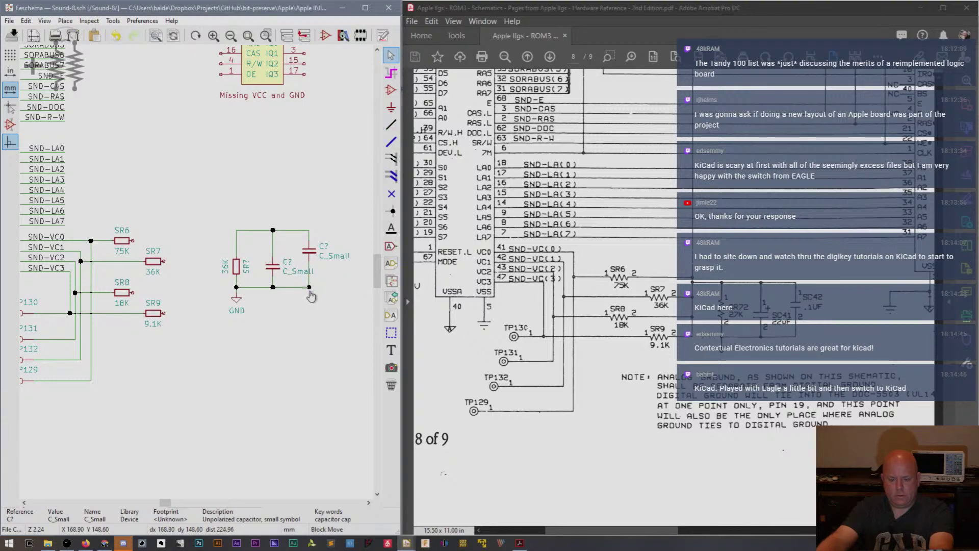
key(Delete)
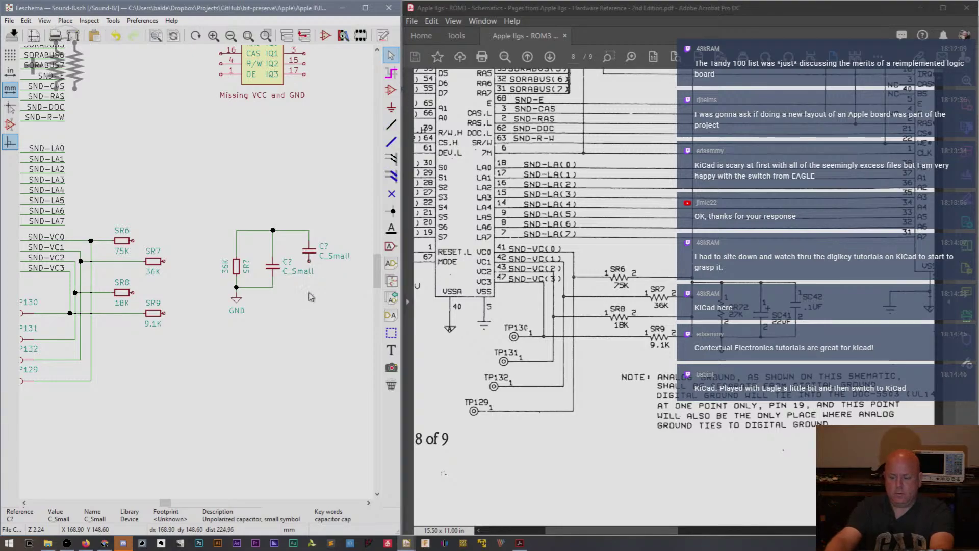
key(w)
click(309, 262)
click(273, 287)
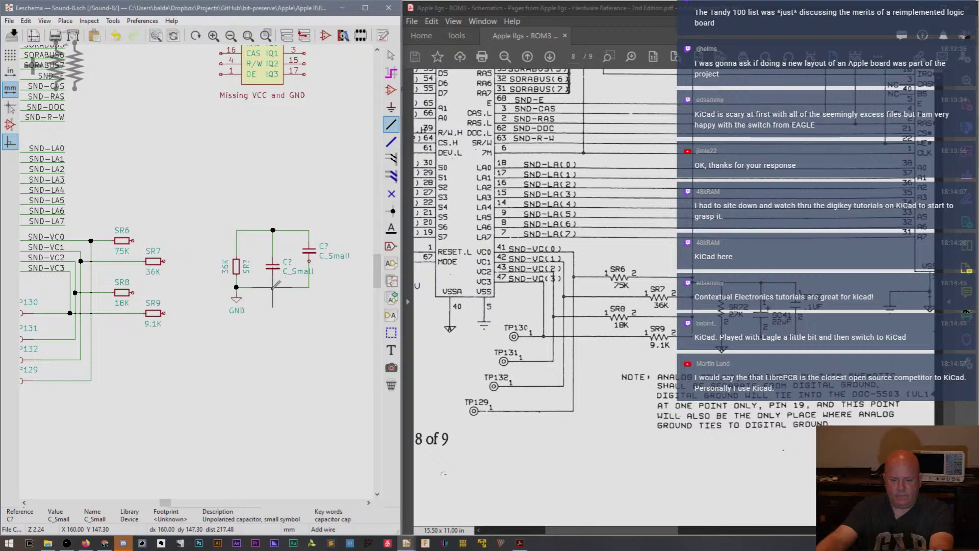
key(Escape)
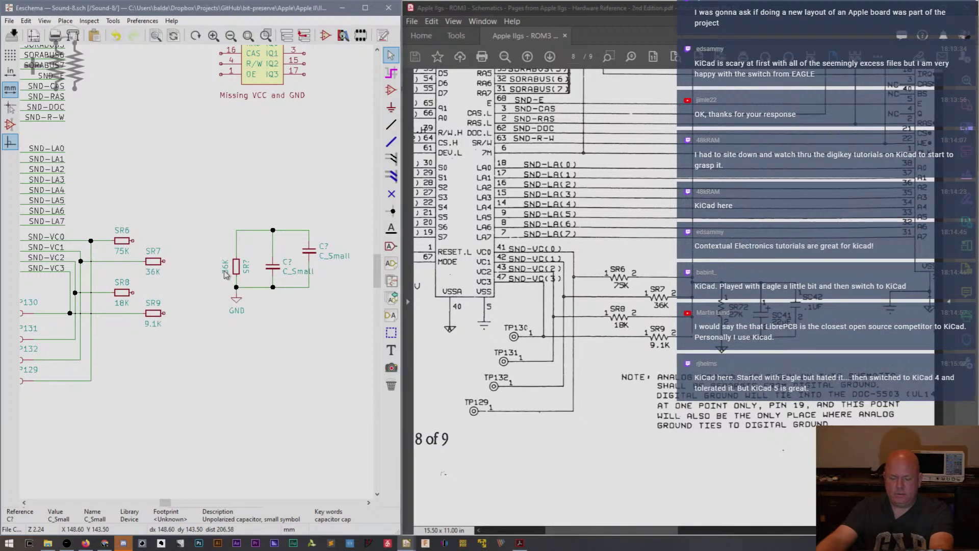
Set the resistor's value to 27K and its reference to SR72.
key(v)
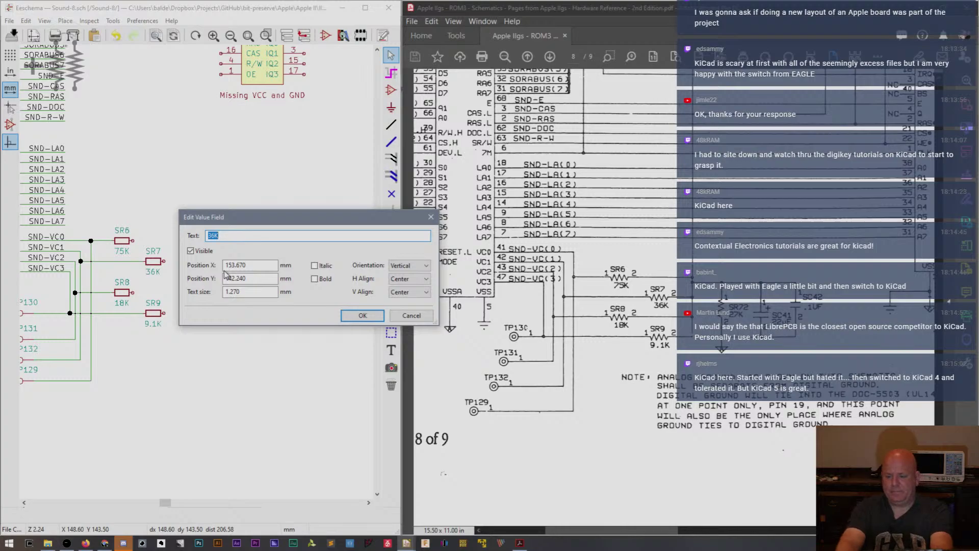
key(BackSpace)
text(2)
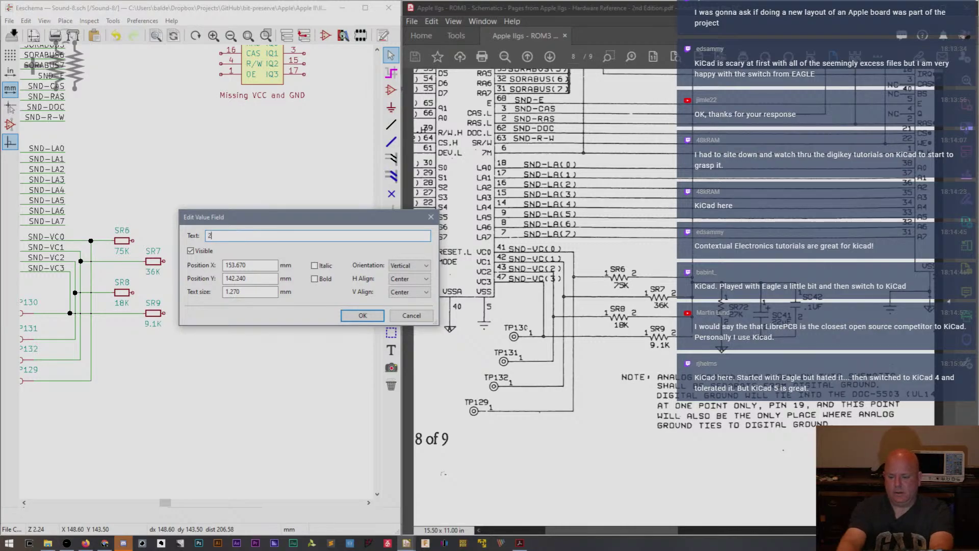
text(7K)
key(Return)
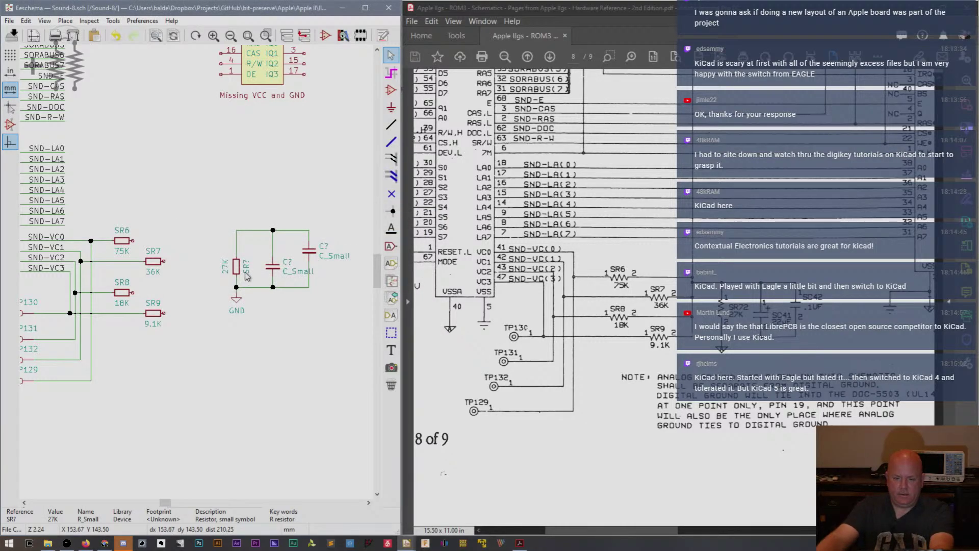
double_click(247, 276)
text(72)
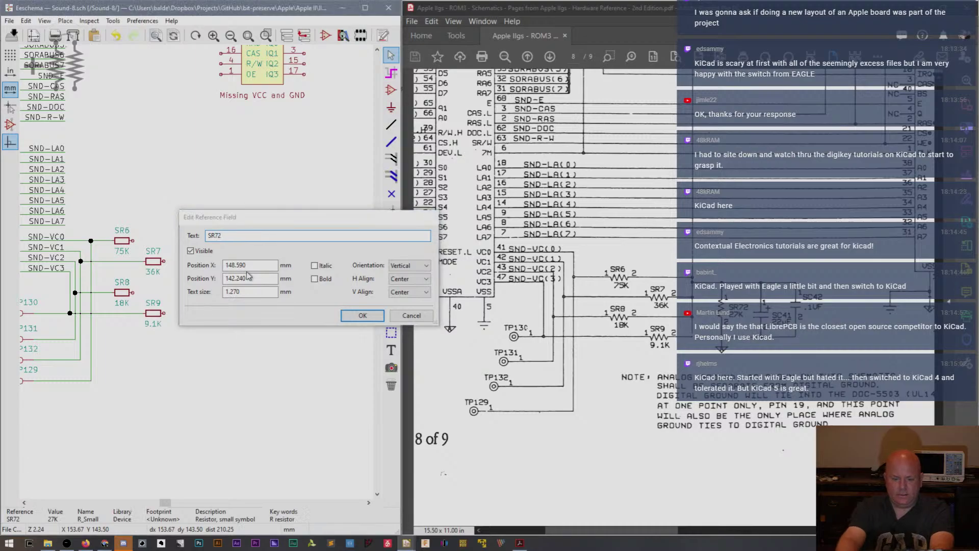
key(Return)
Set the first capacitor's value to 22uF and reference to SC41.
double_click(293, 276)
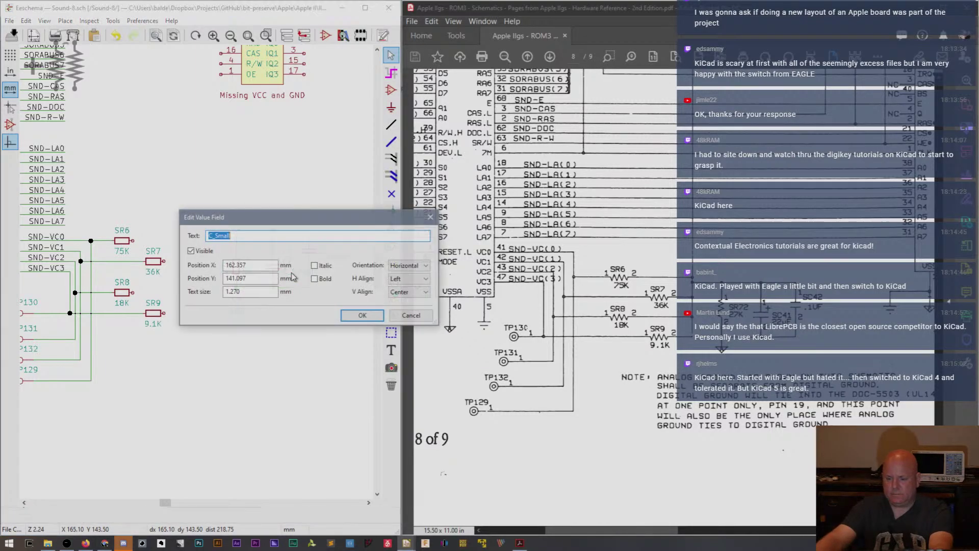
text(22uF)
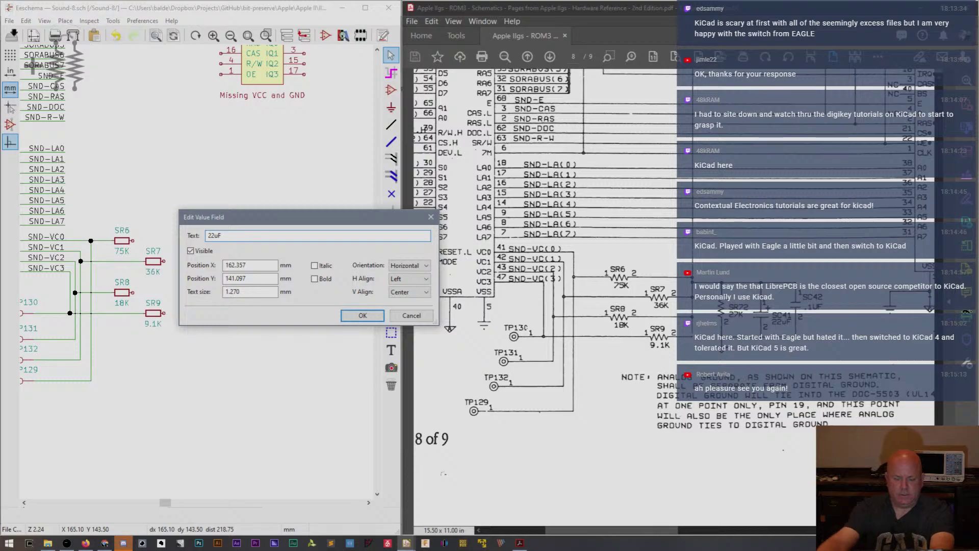
key(Return)
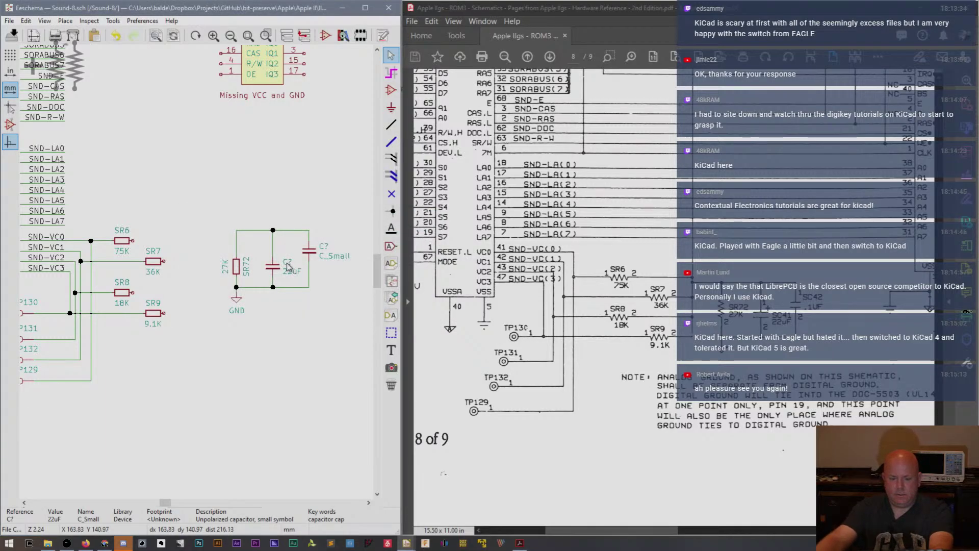
double_click(289, 266)
text(SC41)
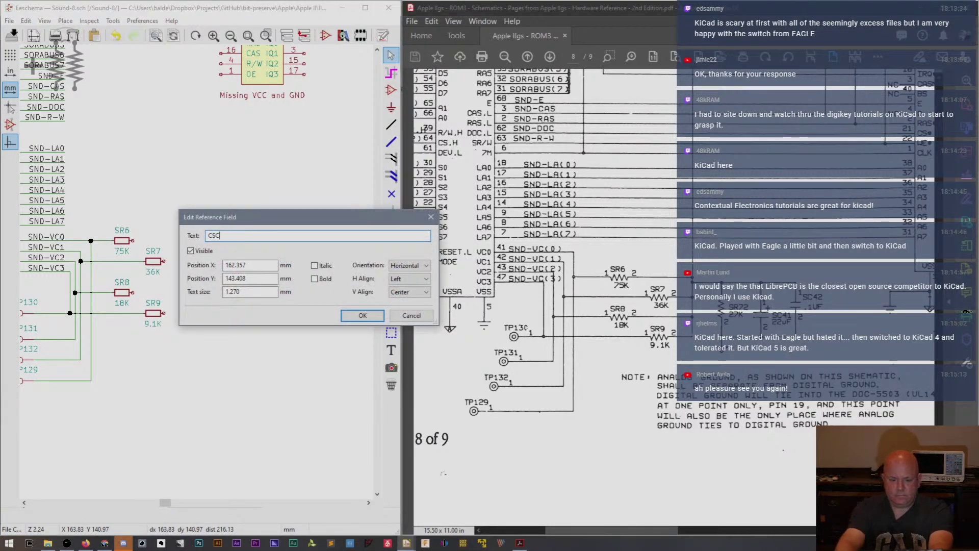
key(Return)
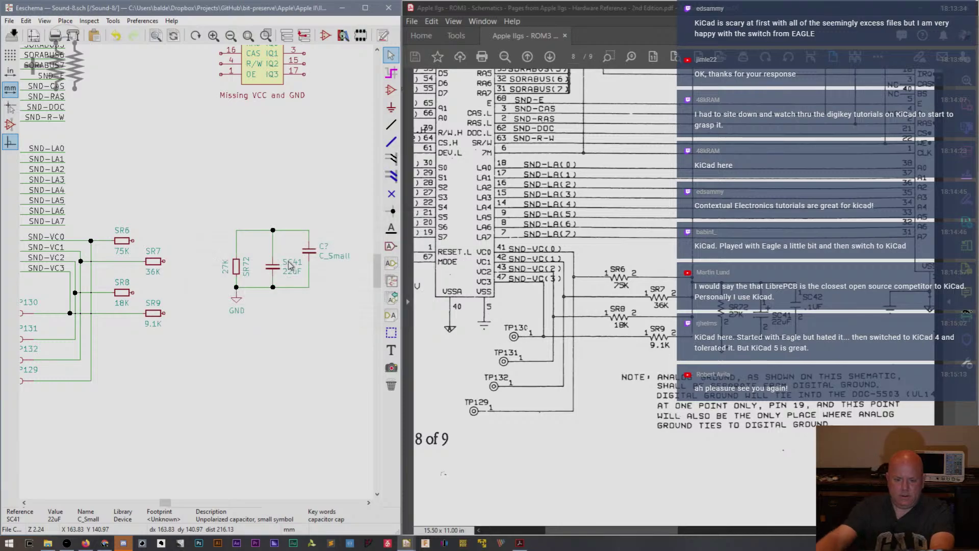
Set the second capacitor's reference to SC42 and value to 0.1uF.
double_click(327, 249)
text(SC)
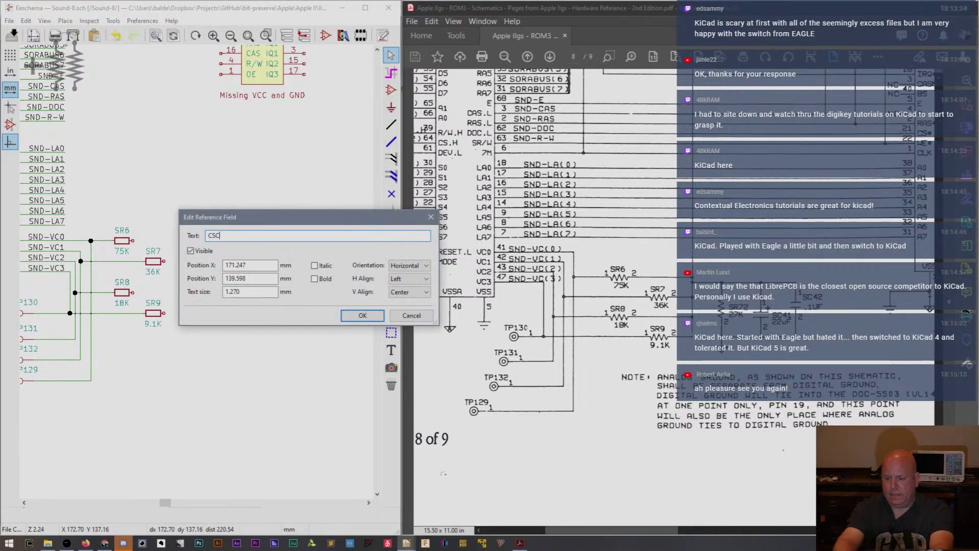
key(BackSpace)
key(BackSpace)
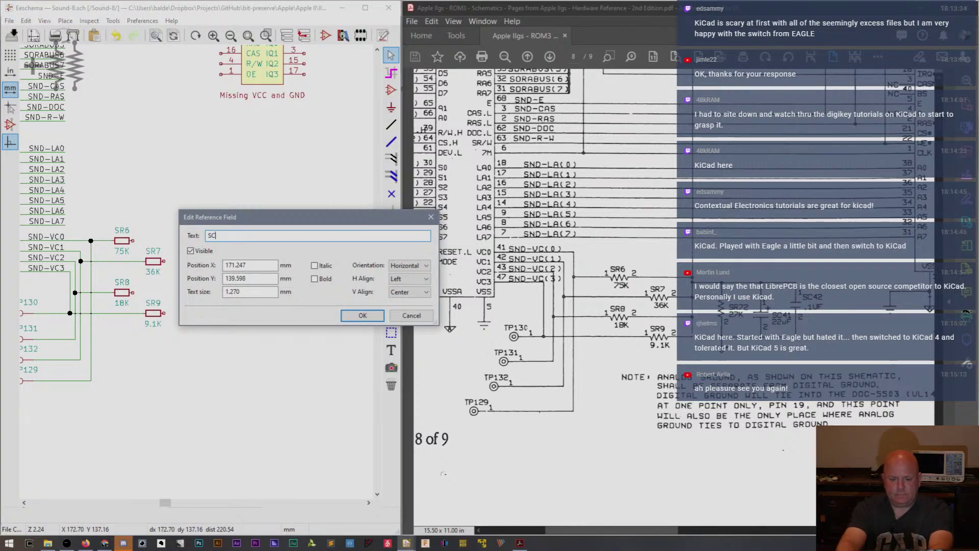
key(Return)
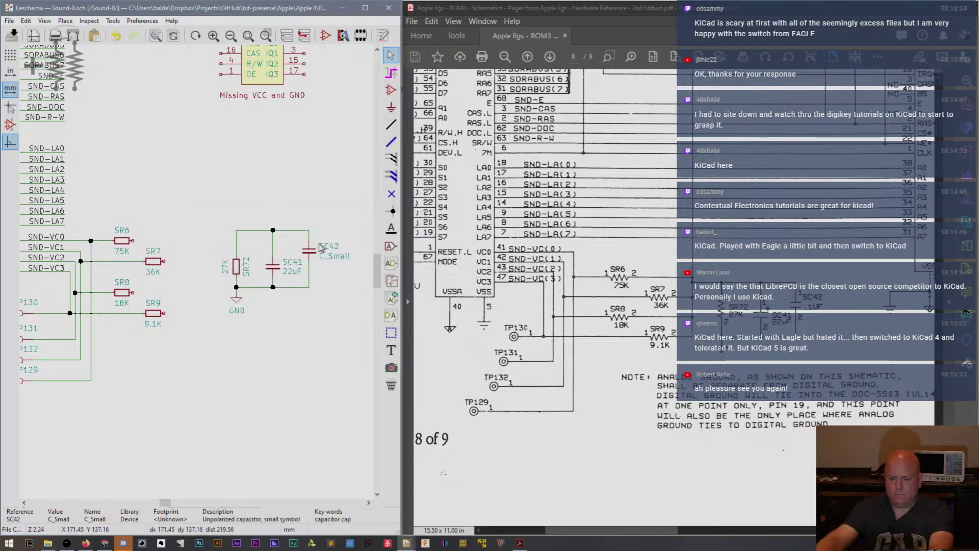
double_click(336, 259)
text(0.1uF)
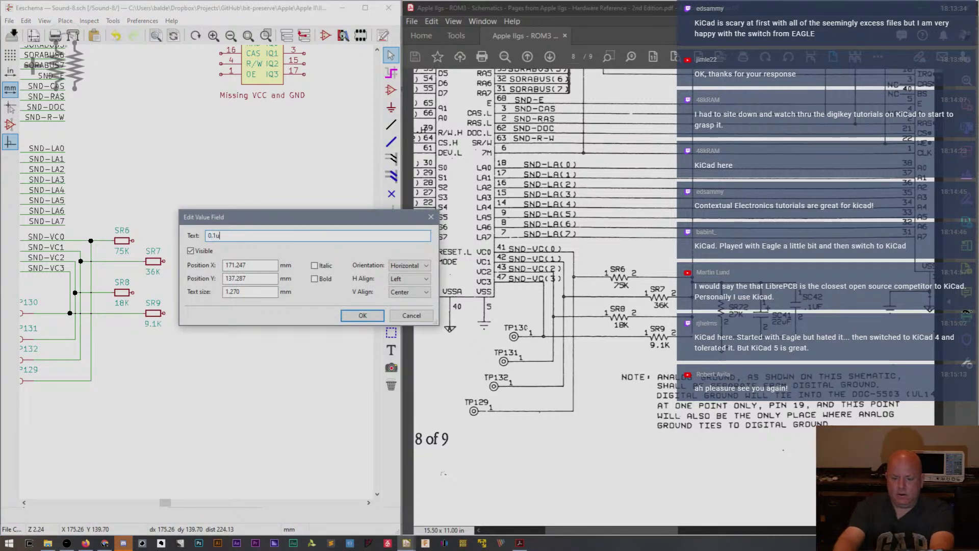
key(Return)
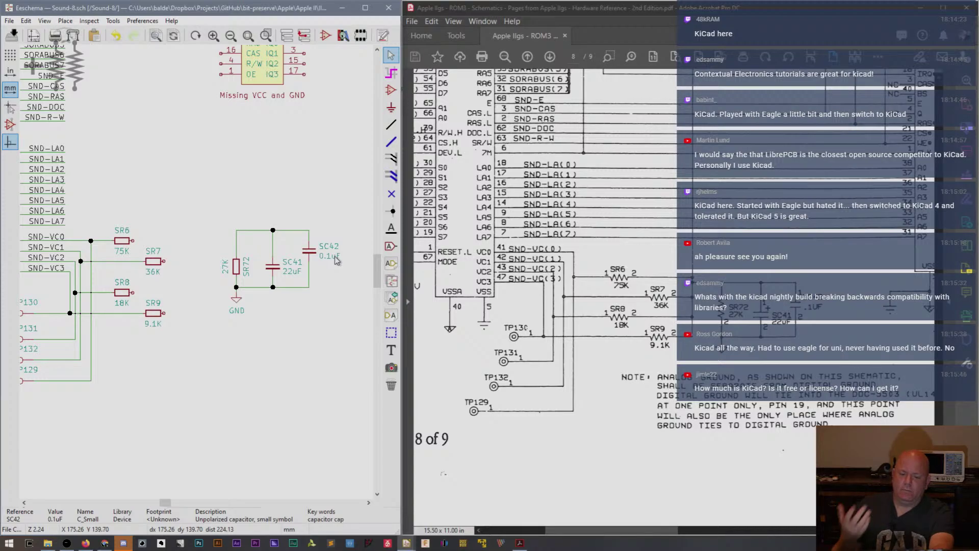
Turn the 27K and SR72 labels horizontal and place SR72 beside the resistor.
click(226, 264)
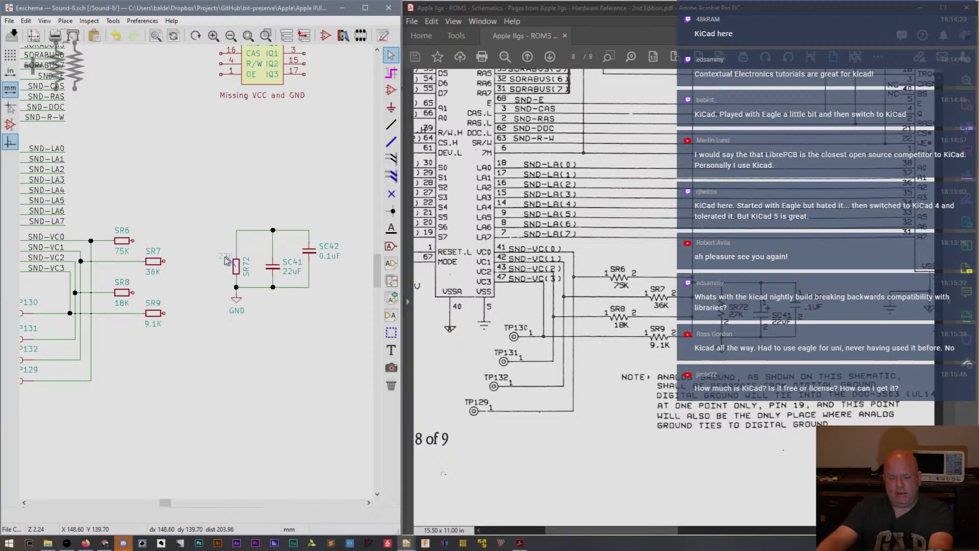
key(r)
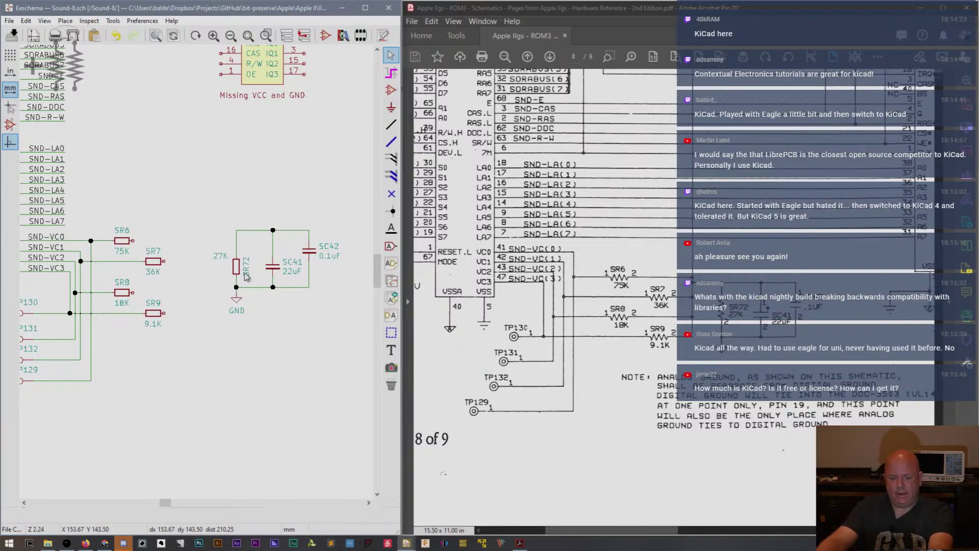
key(m)
key(r)
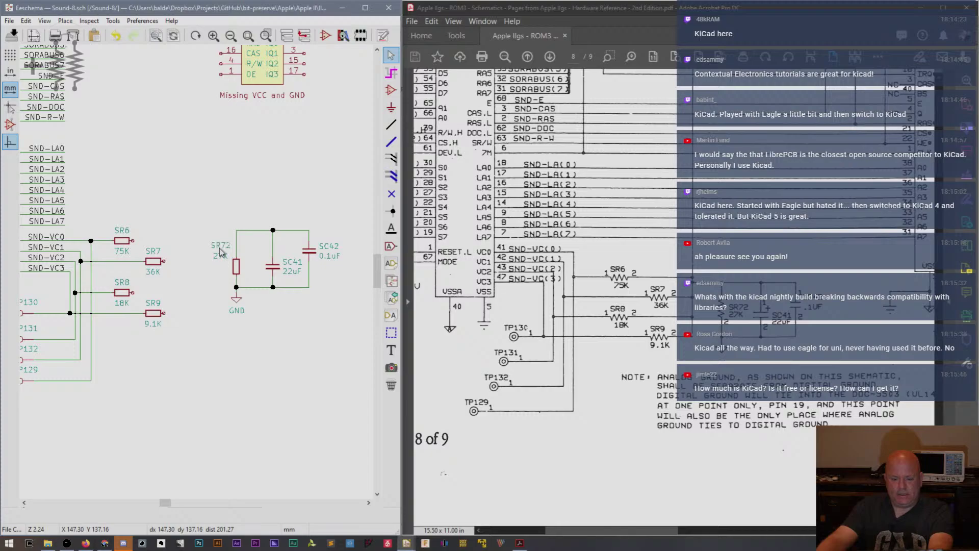
click(220, 253)
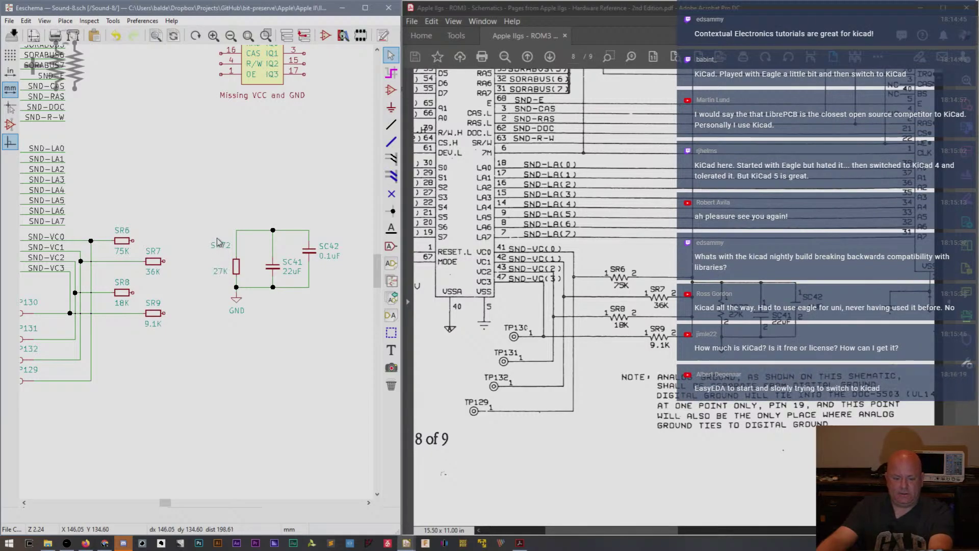
key(m)
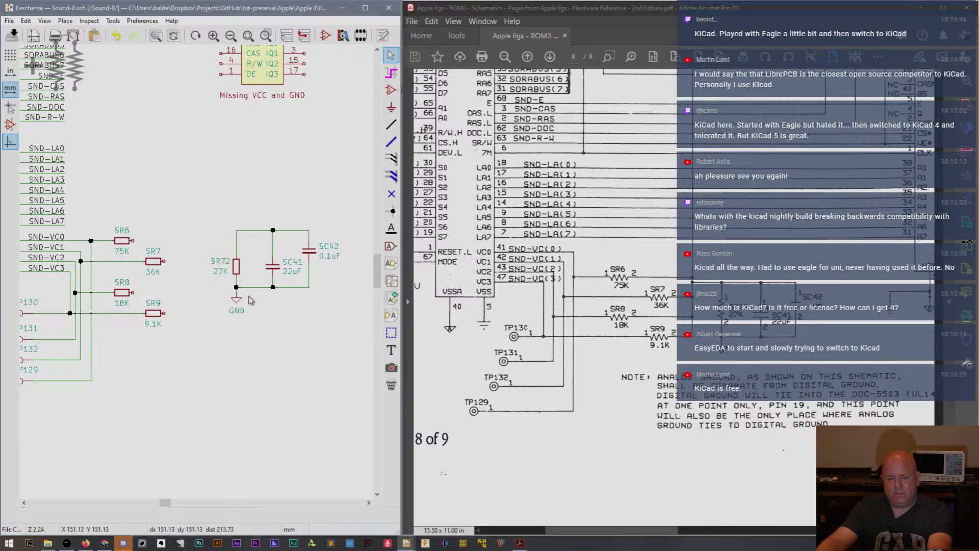
click(223, 262)
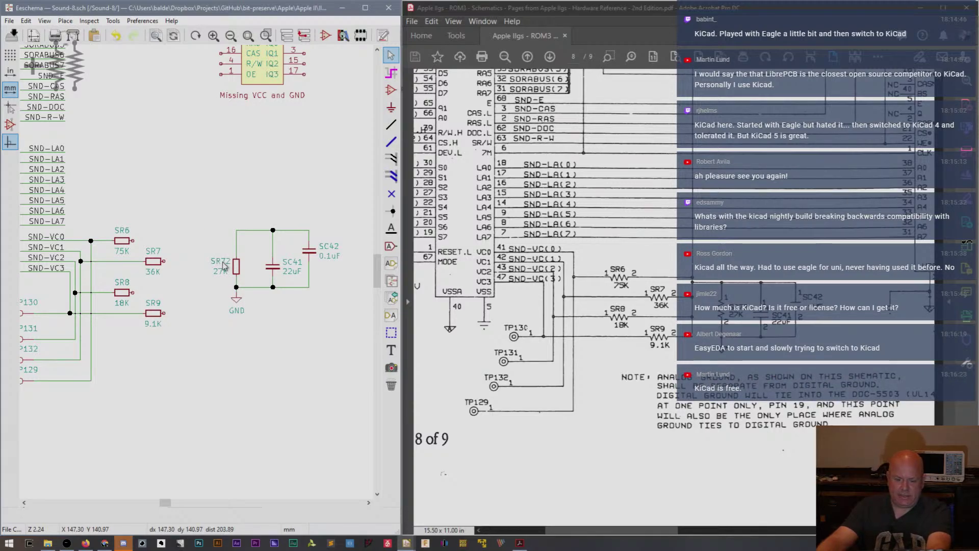
key(m)
click(250, 266)
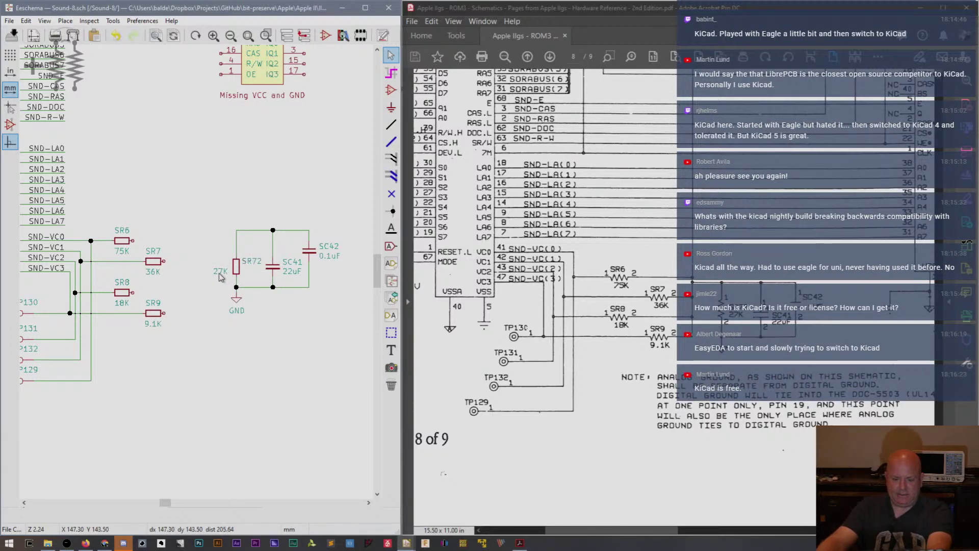
Position the 27K value text just under the SR72 reference.
key(m)
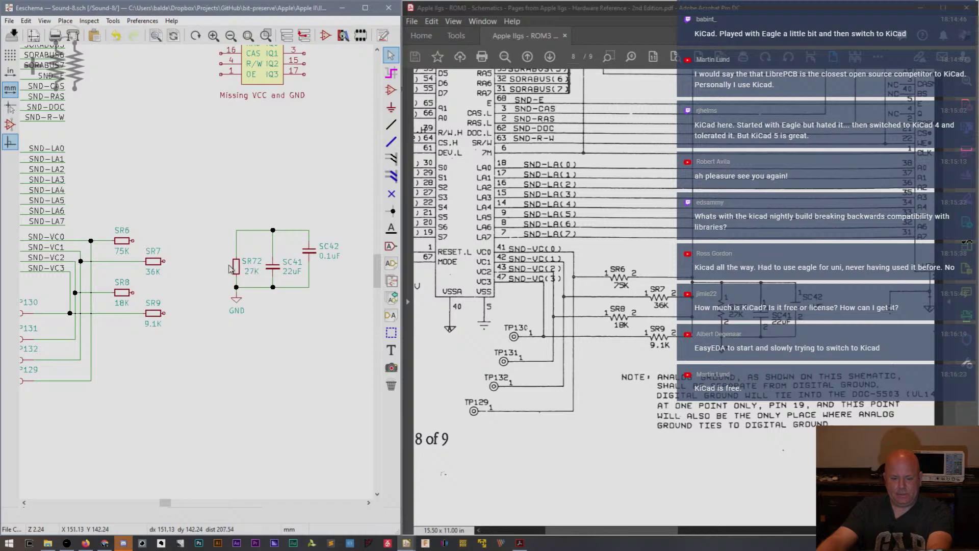
click(253, 275)
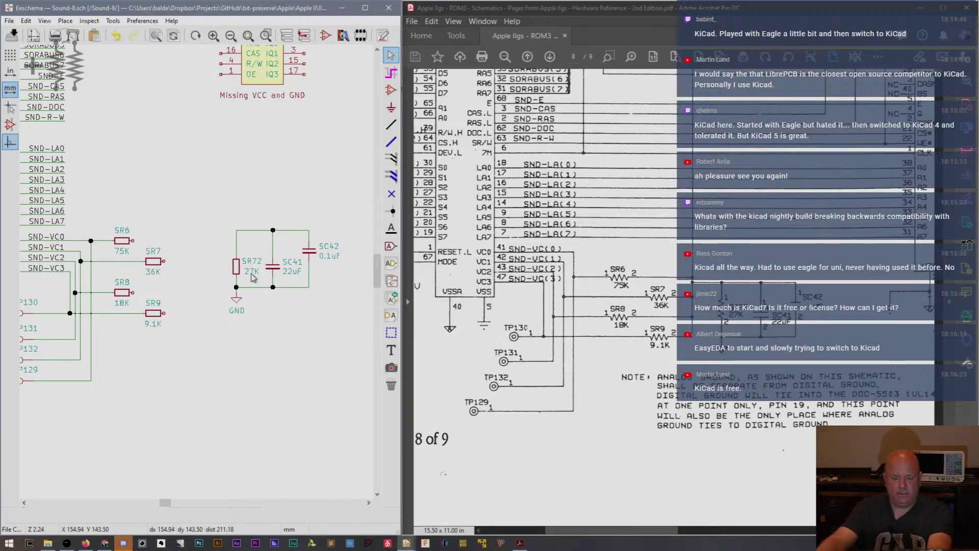
key(m)
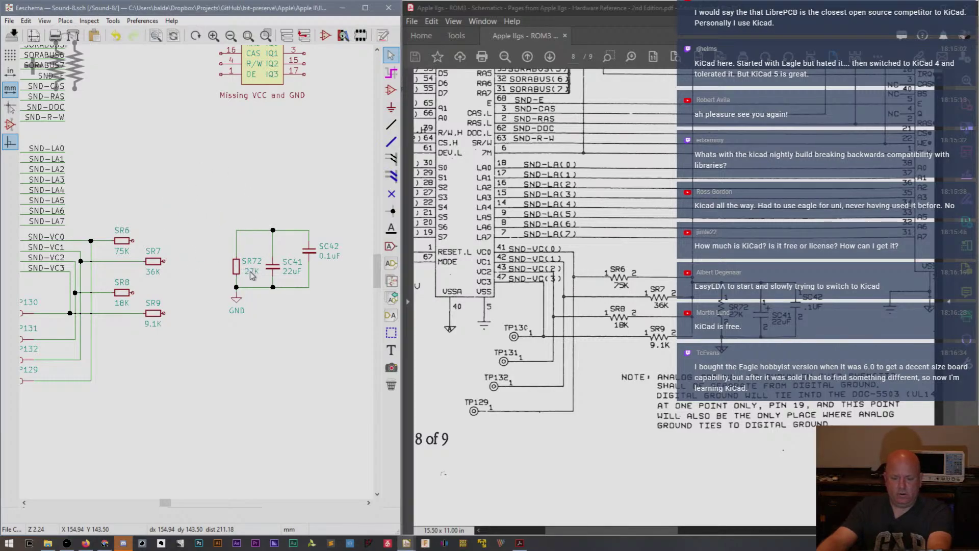
click(252, 276)
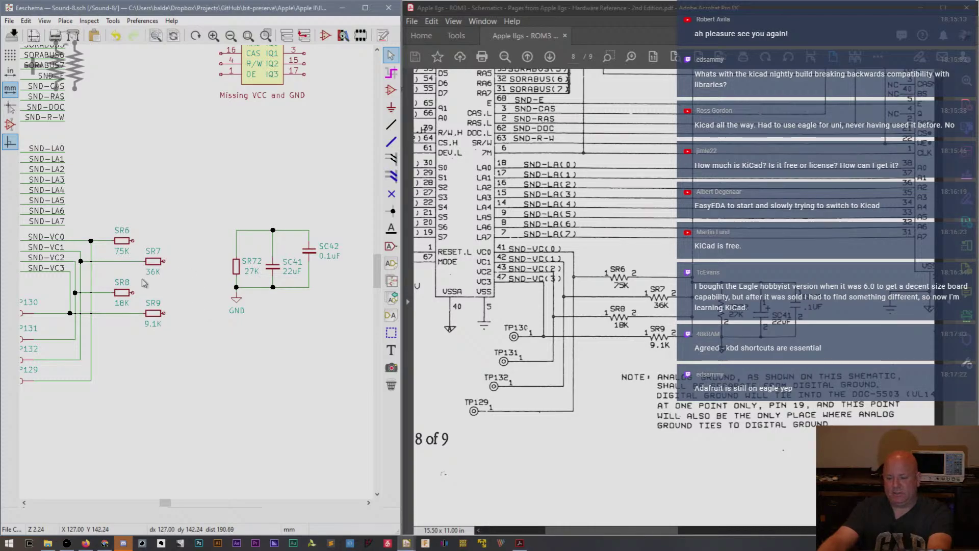
Wire the right ends of SR6–SR9 together onto a shared vertical wire.
key(w)
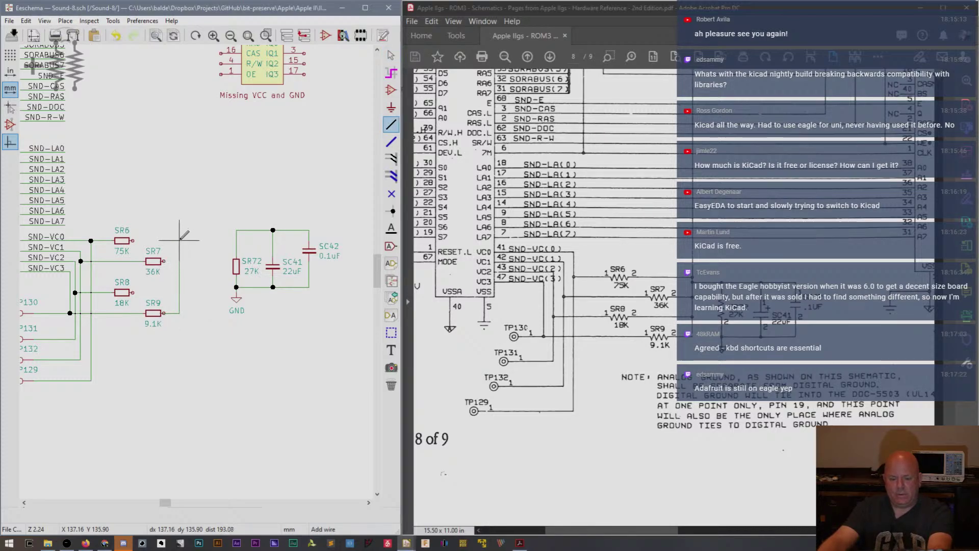
click(180, 240)
click(133, 241)
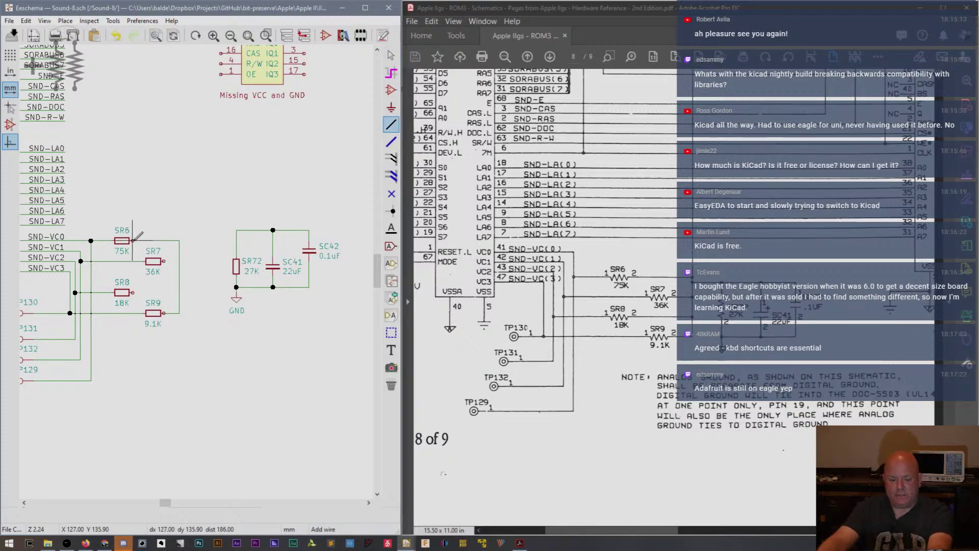
click(179, 261)
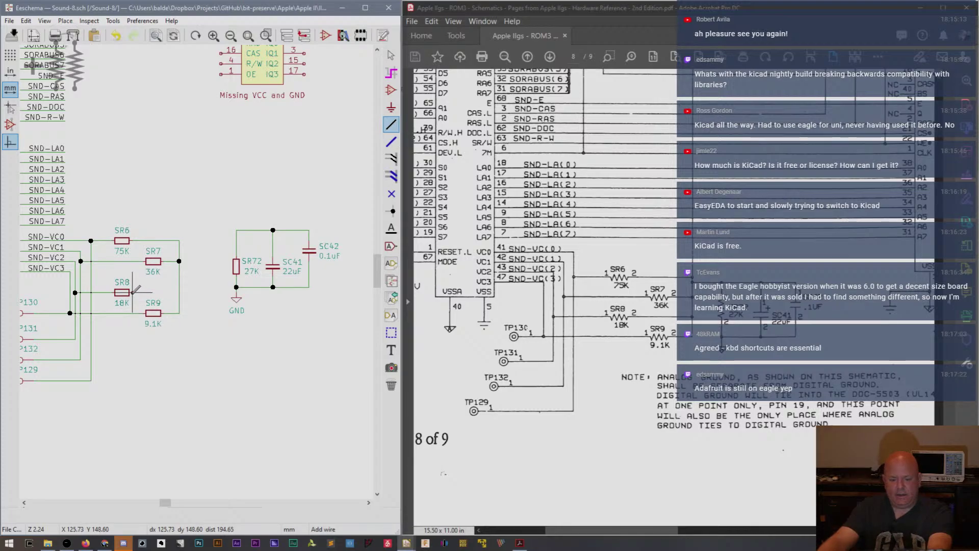
click(132, 292)
click(179, 293)
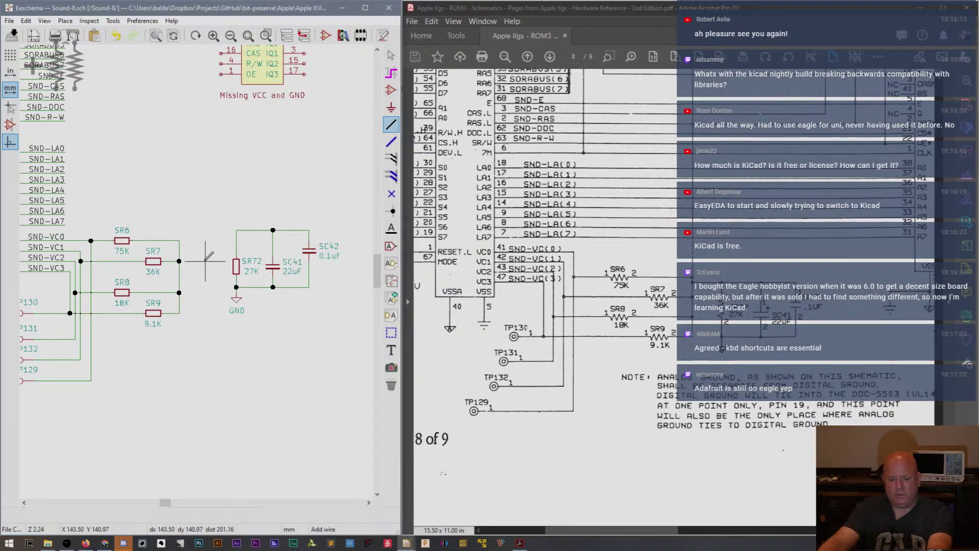
key(Escape)
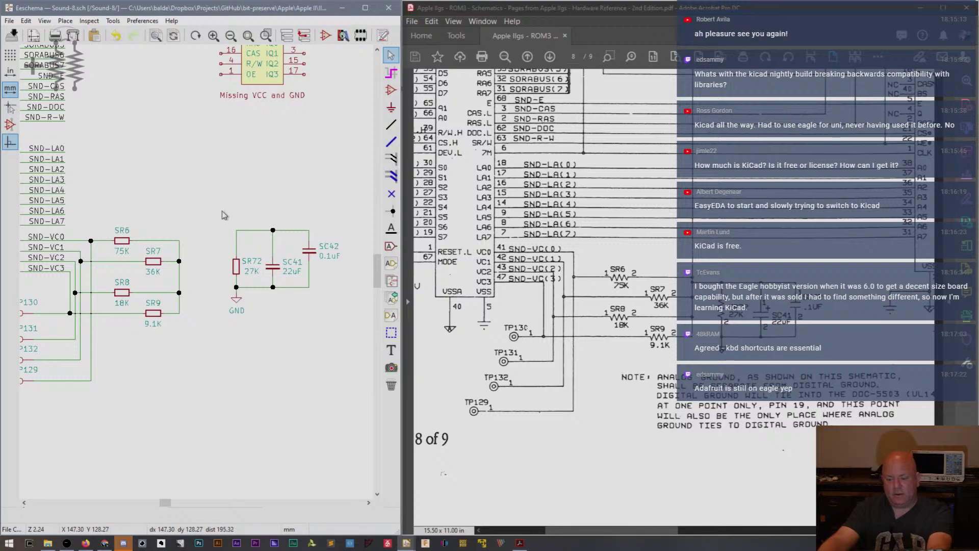
Shift the SR72/SC41/SC42/GND group lower-right and wire SR72's top to the resistor junction.
drag(221, 210, 347, 325)
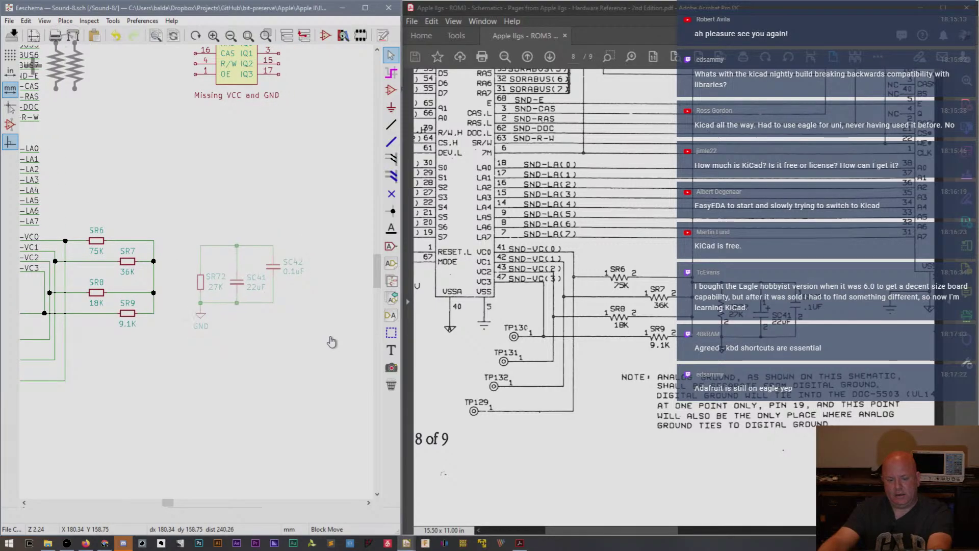
click(332, 339)
key(w)
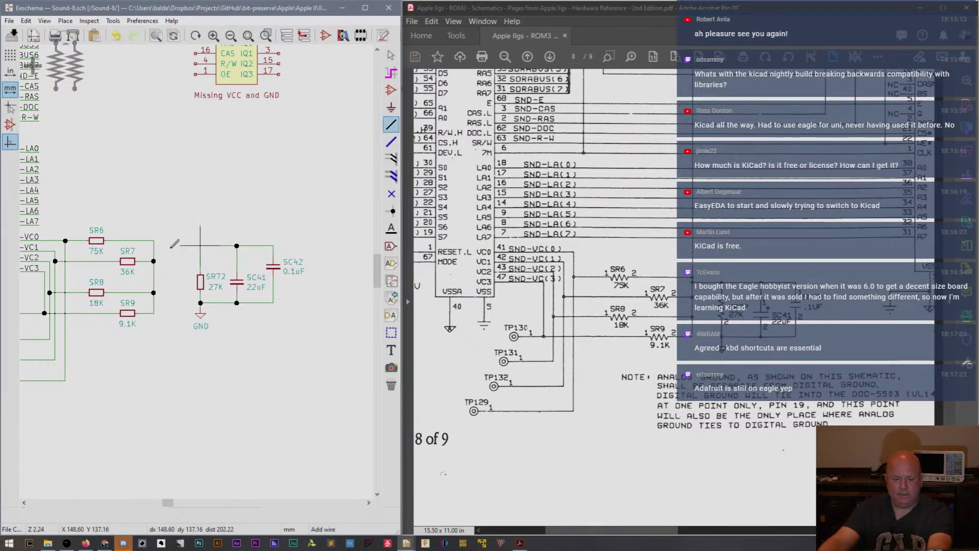
click(154, 246)
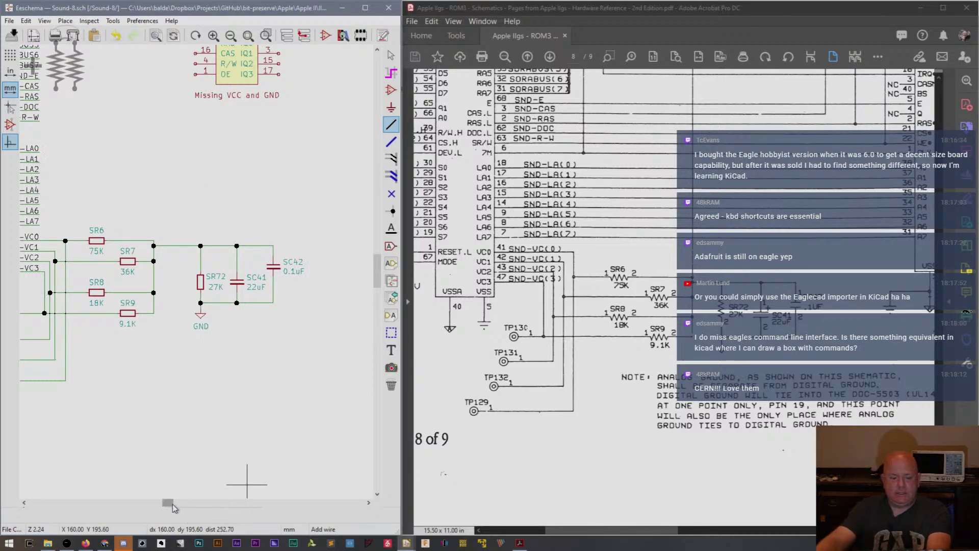
Save the Sound schematic with Ctrl+S and dismiss the cache library error with OK.
mouse_move(173, 503)
mouse_down()
mouse_move(187, 504)
mouse_move(174, 505)
mouse_up()
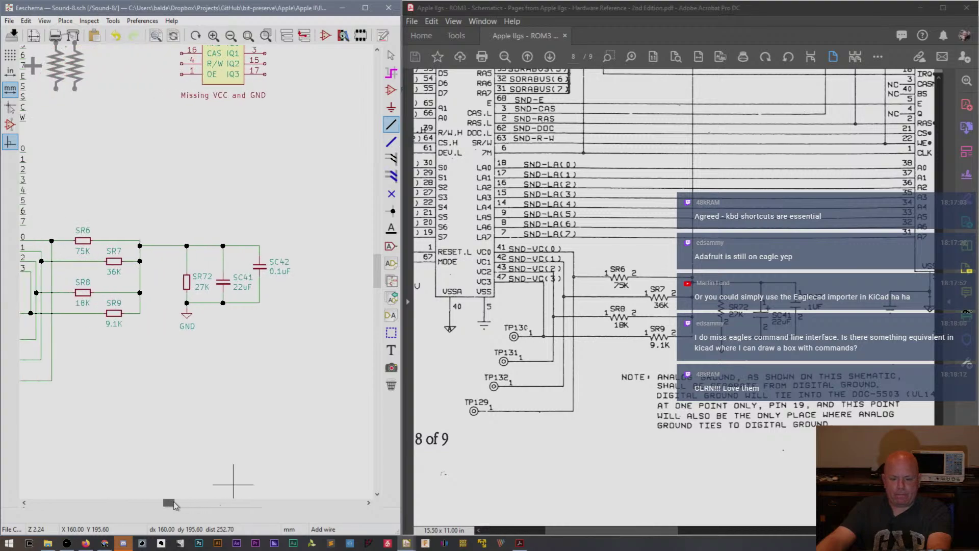
drag(380, 271, 378, 256)
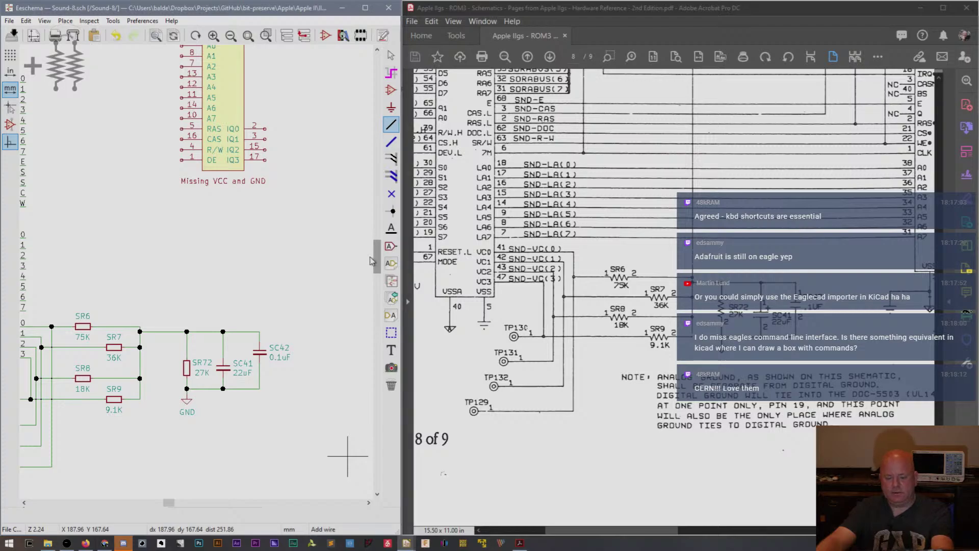
key(ctrl+s)
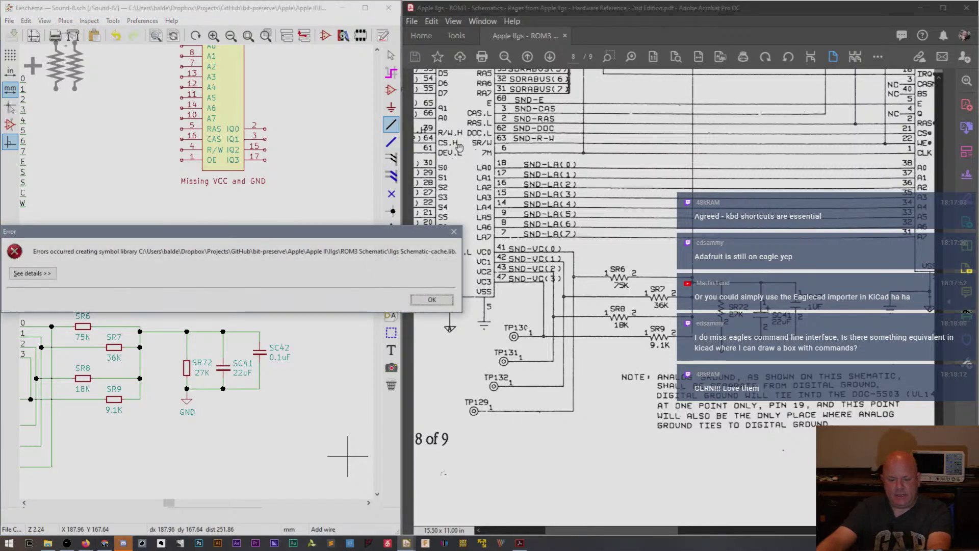
click(432, 299)
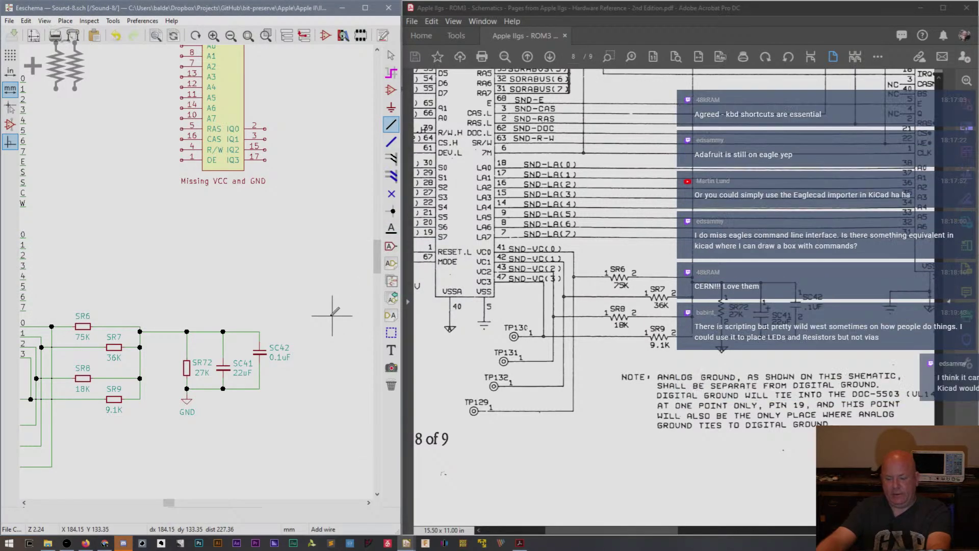
Scroll and pan page 8 of the reference PDF until the UK5 and UK6 DRAM64KX4 chips show.
scroll(375, 268, up, 5)
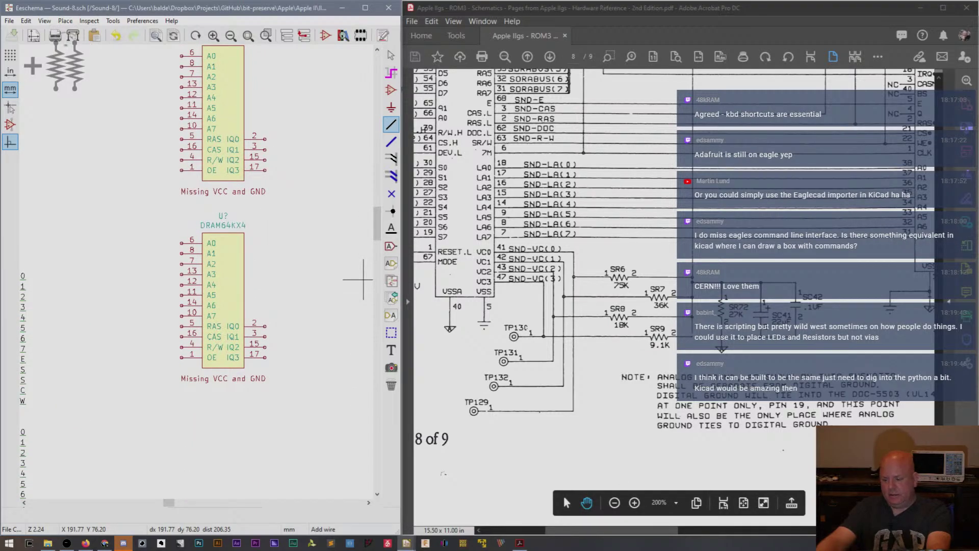
scroll(561, 296, up, 5)
scroll(695, 468, up, 5)
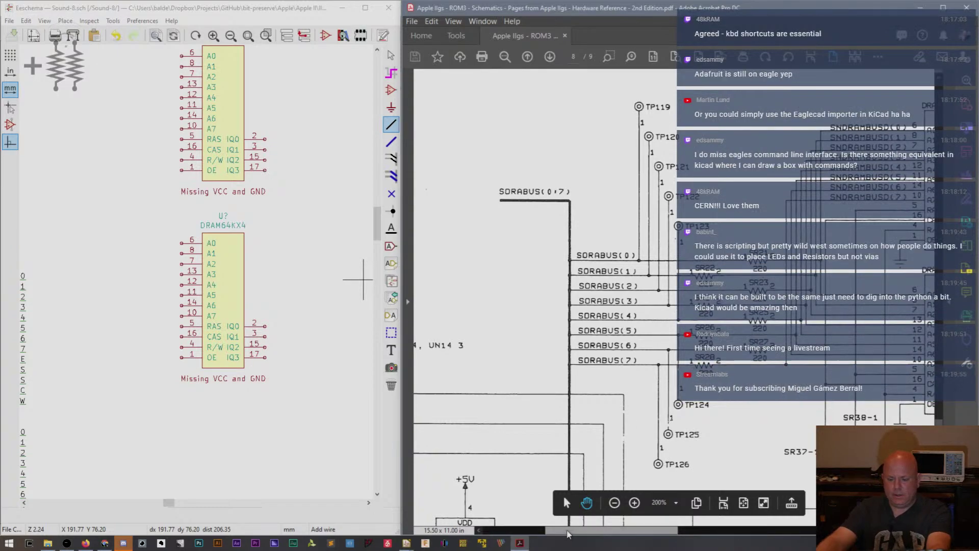
drag(568, 531, 639, 527)
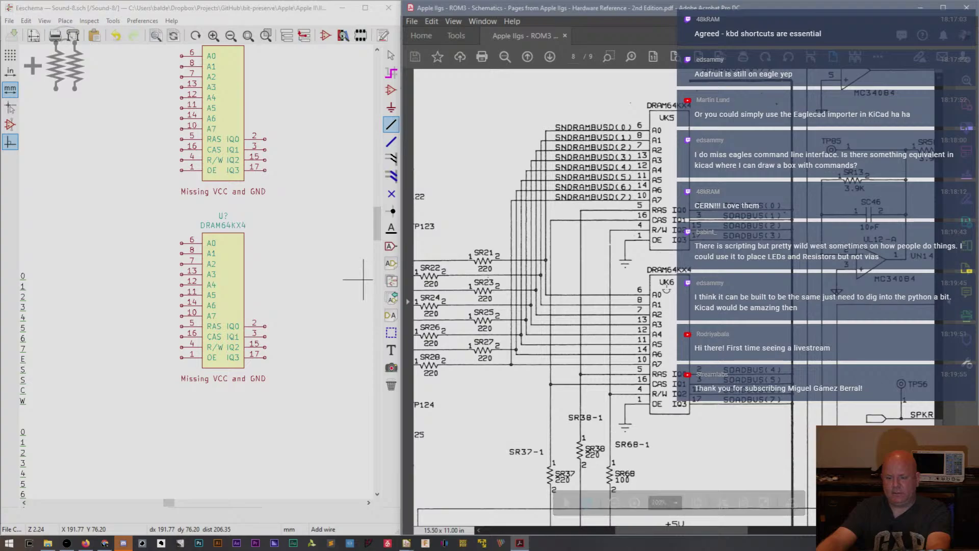
scroll(940, 418, down, 3)
scroll(561, 296, down, 15)
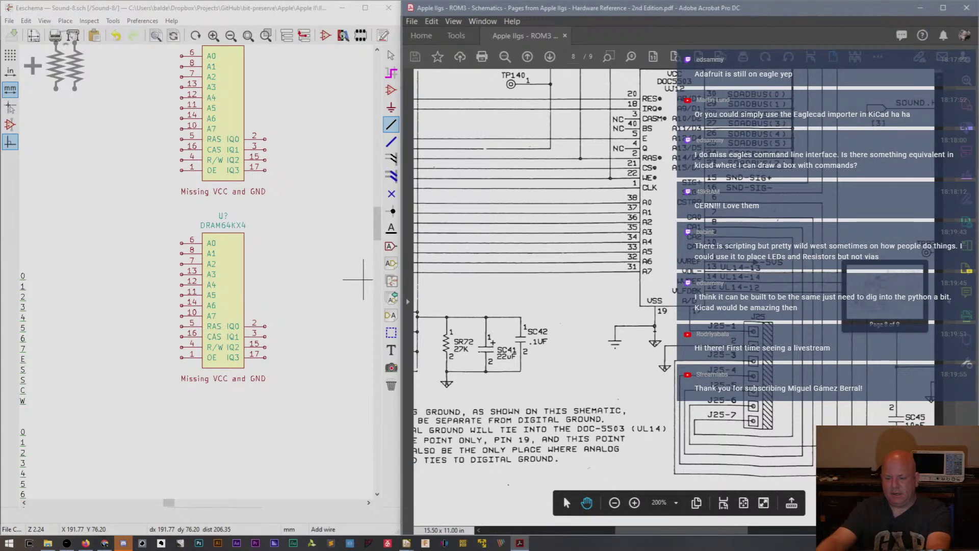
scroll(563, 494, up, 3)
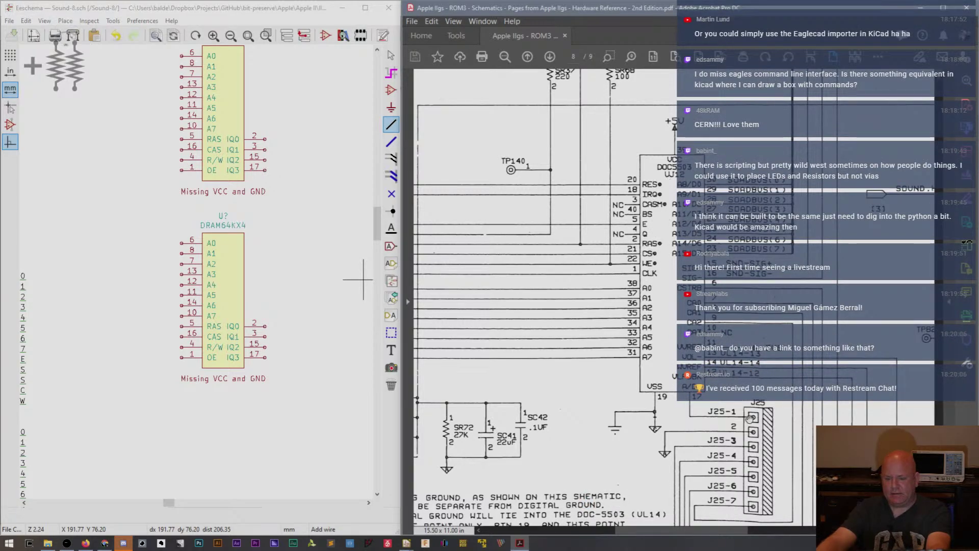
drag(553, 530, 688, 538)
mouse_move(939, 448)
mouse_down()
mouse_move(939, 408)
mouse_move(939, 453)
mouse_up()
scroll(780, 502, up, 5)
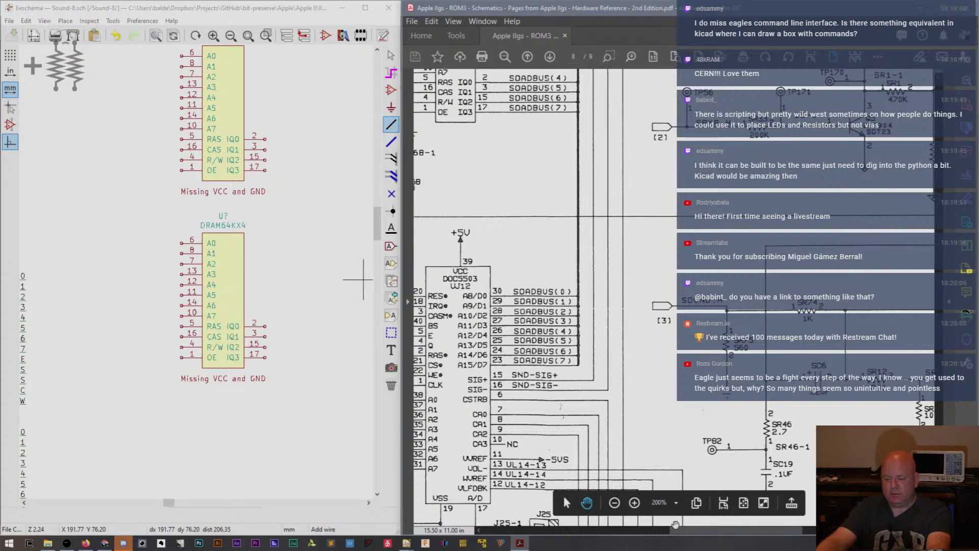
drag(939, 449, 940, 424)
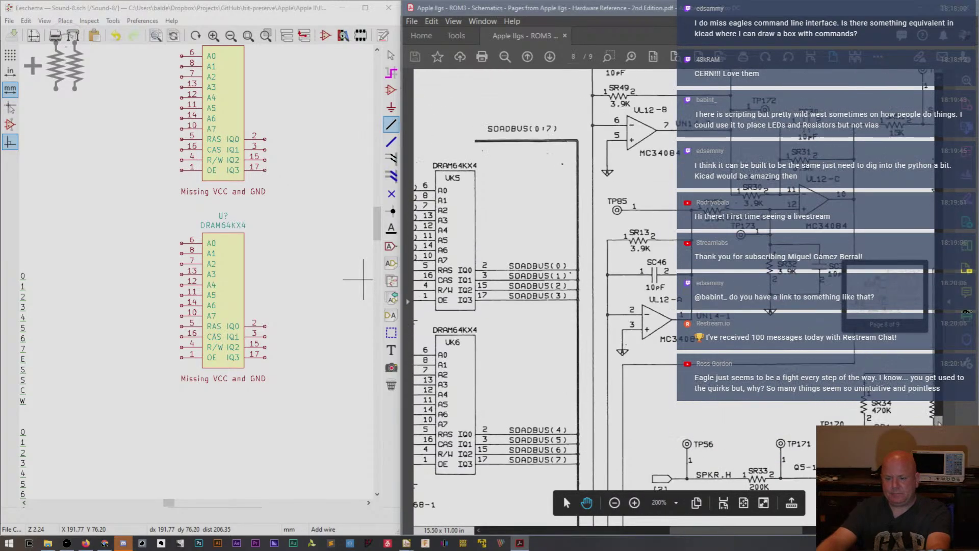
drag(780, 535, 720, 541)
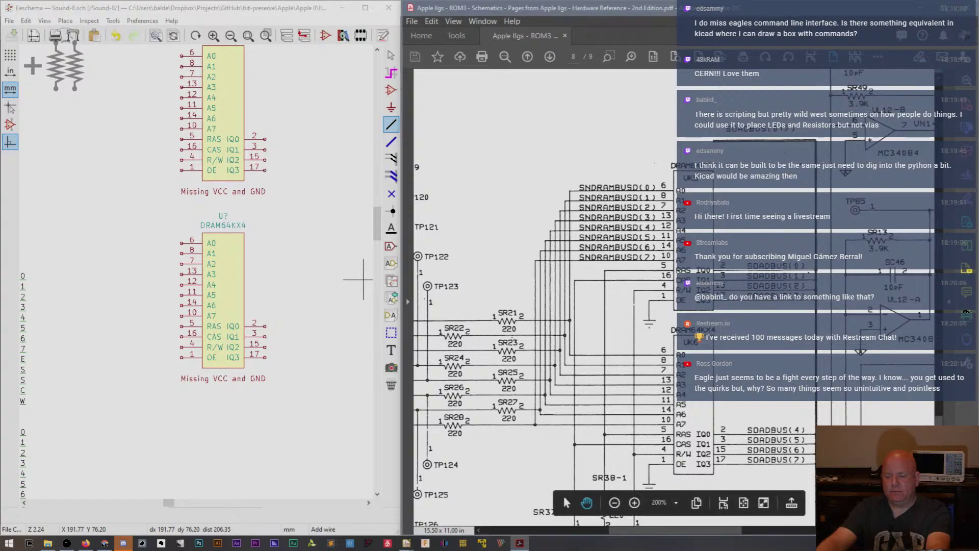
scroll(563, 499, down, 2)
drag(939, 431, 940, 431)
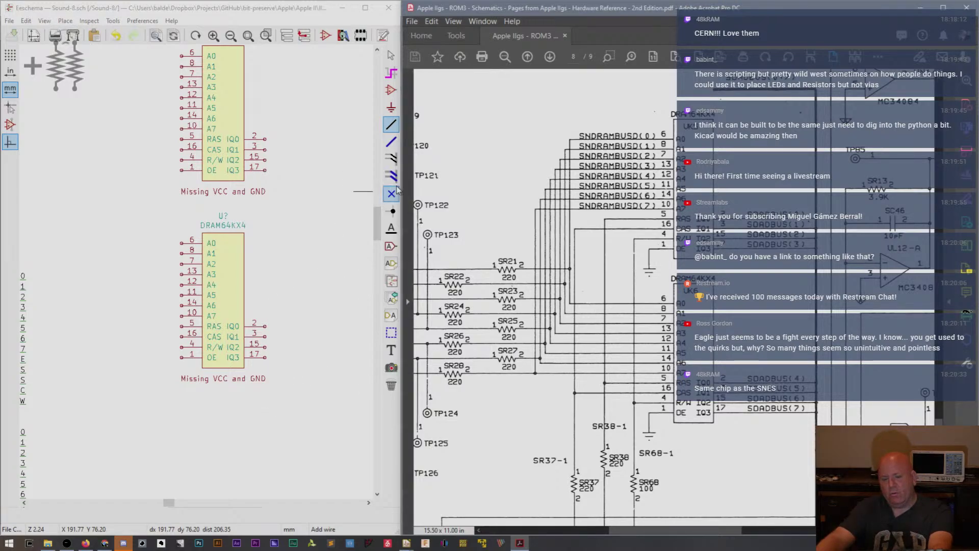
Create an SNDRAMBUSD0 net label next to the first DRAM64KX4 chip's address pins.
drag(377, 235, 377, 220)
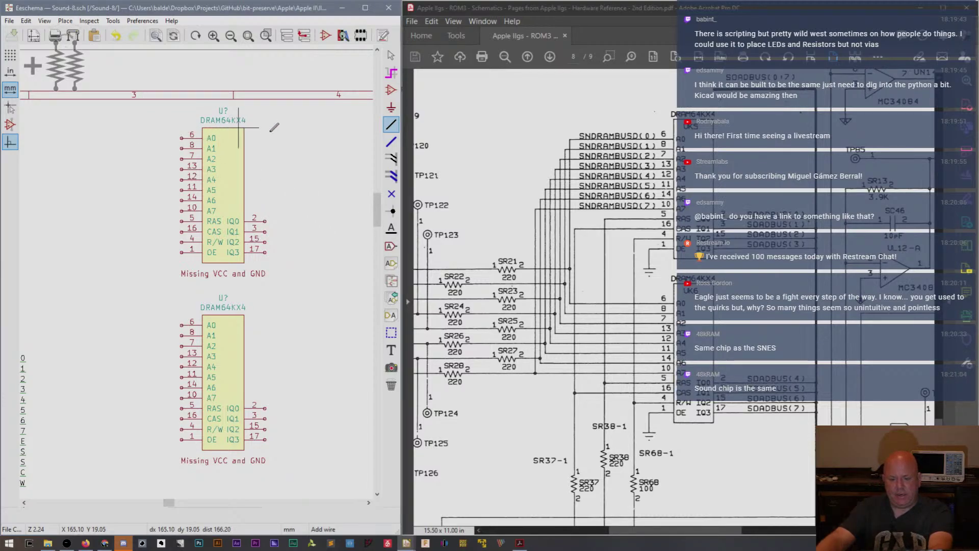
click(390, 228)
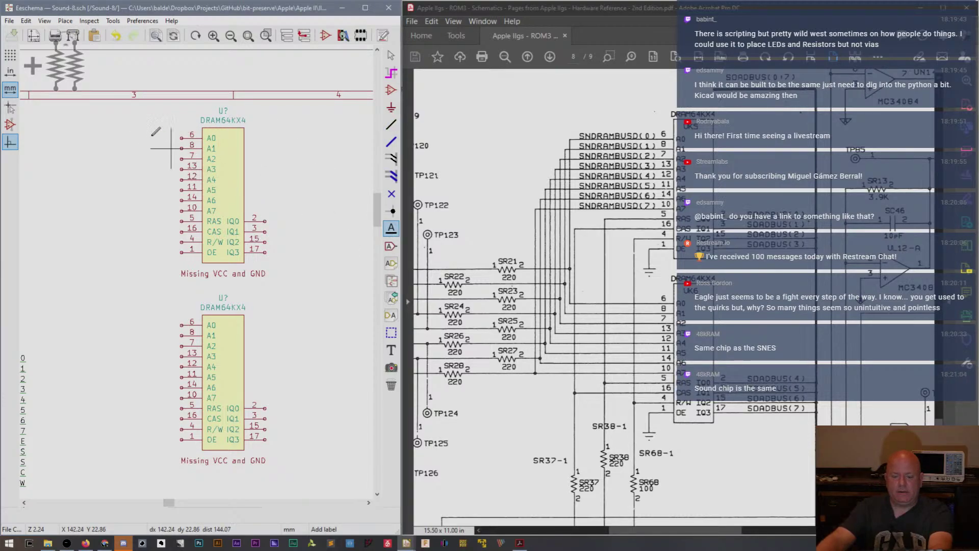
click(85, 127)
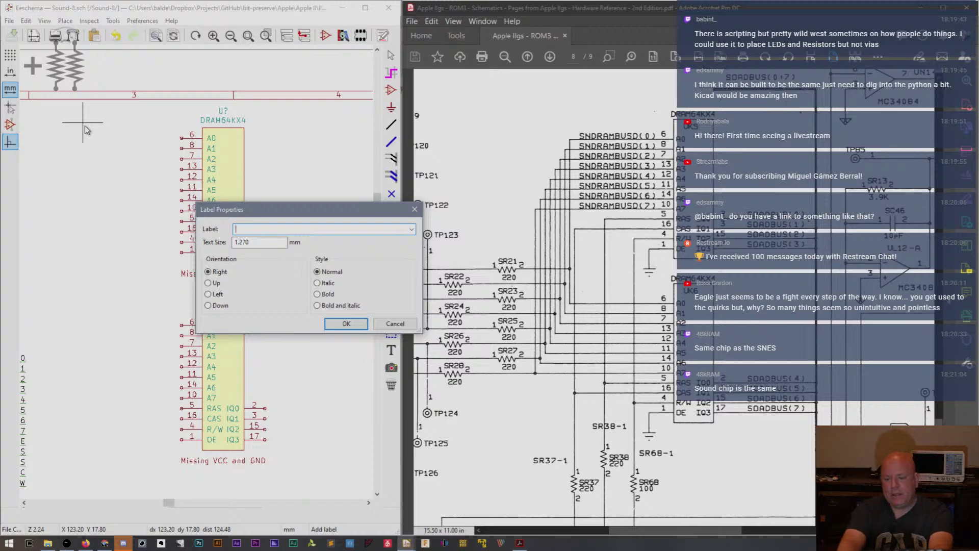
text(SNDR)
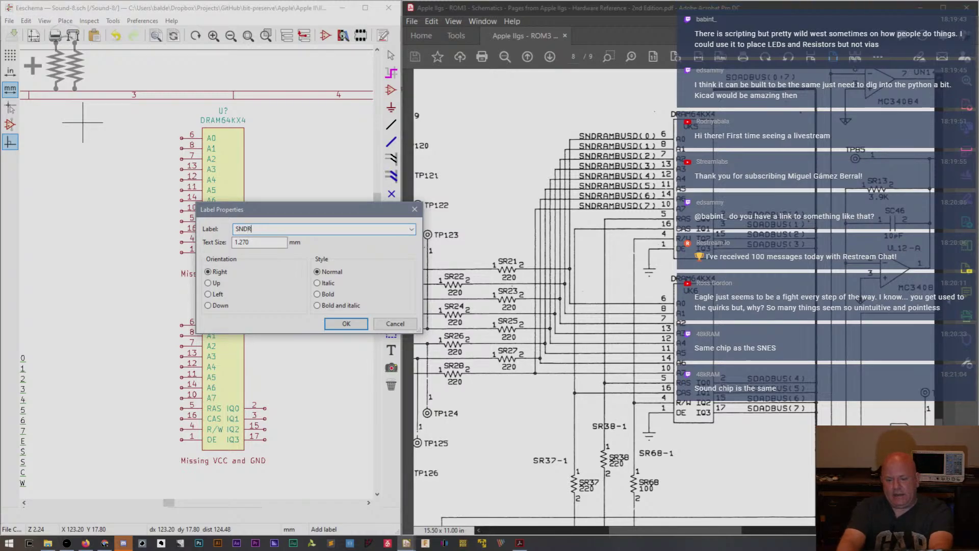
text(AMBUSD0)
key(Return)
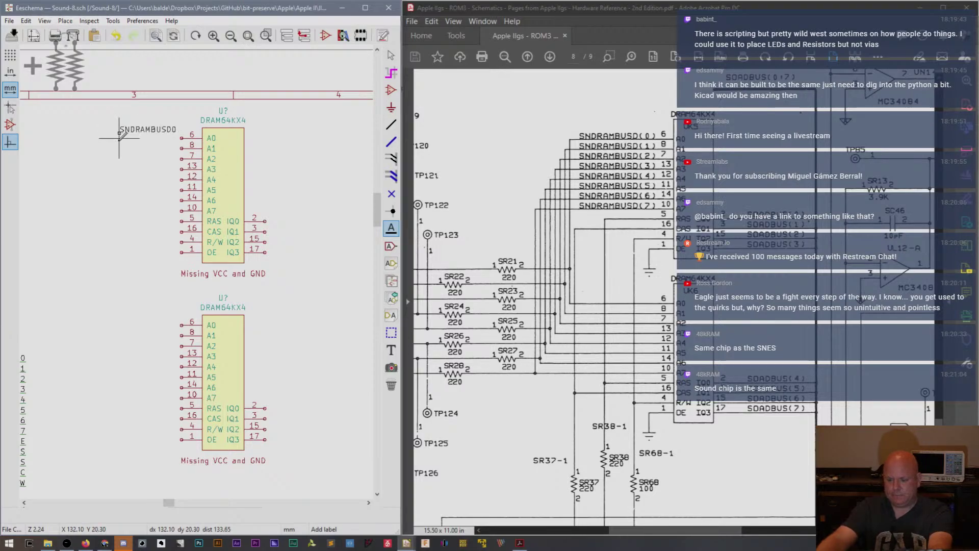
Set down the SNDRAMBUSD0 label and add a copy below it renamed SNDRAMBUSD1.
click(119, 133)
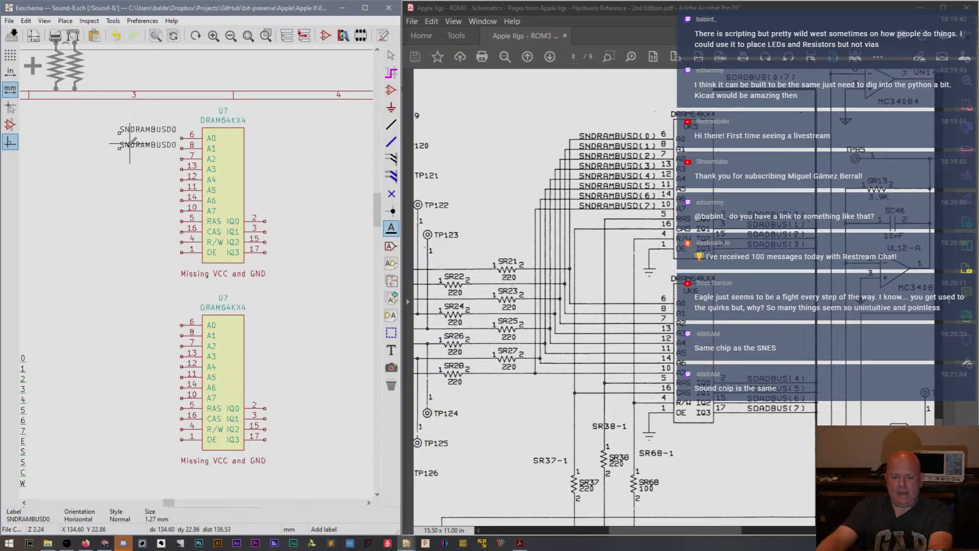
click(124, 147)
key(Return)
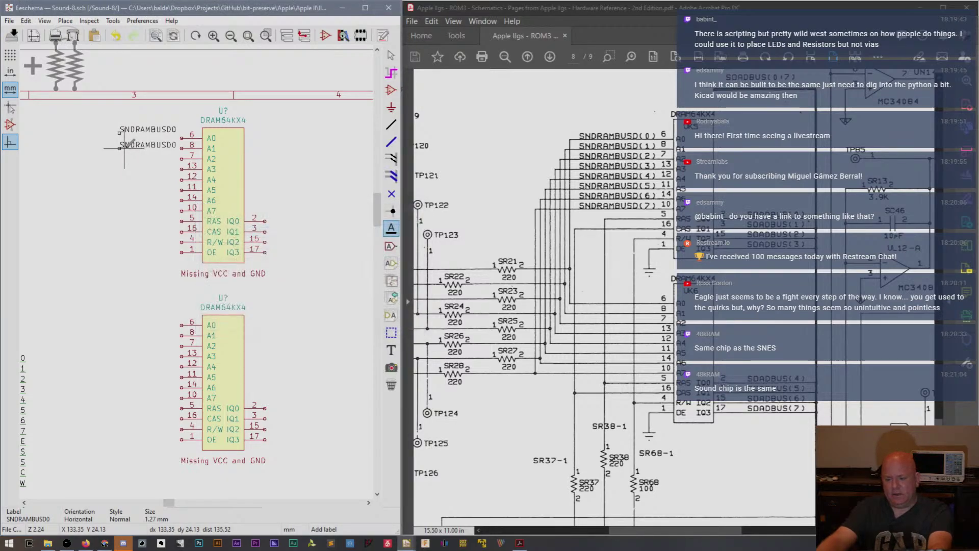
key(e)
key(End)
key(BackSpace)
text(1)
key(Return)
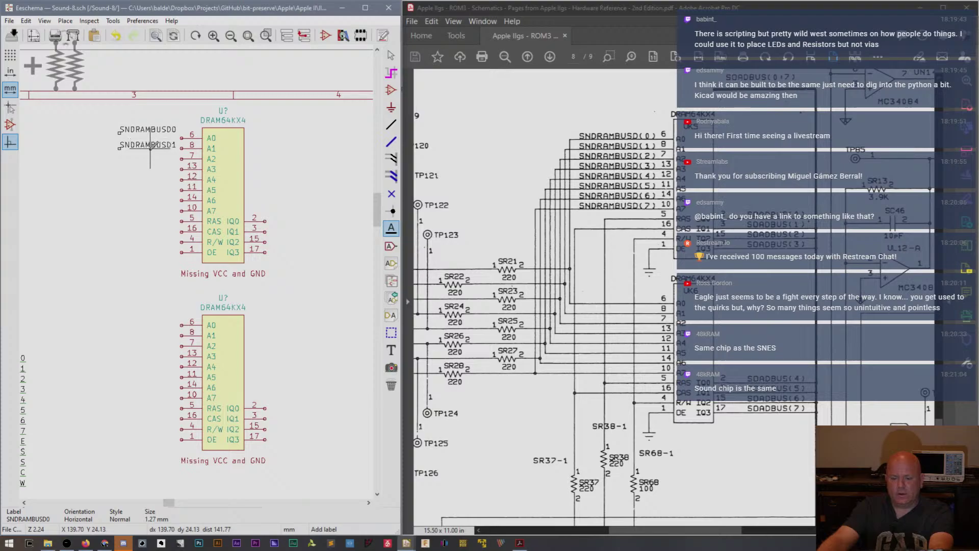
Line up the SNDRAMBUSD0 and SNDRAMBUSD1 labels and wire SNDRAMBUSD1 to pin A1.
key(m)
click(113, 148)
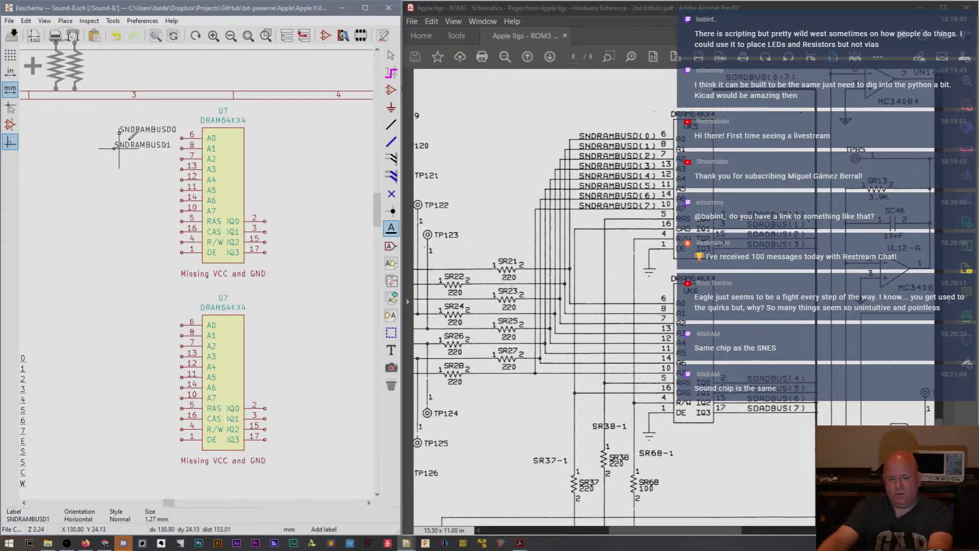
key(m)
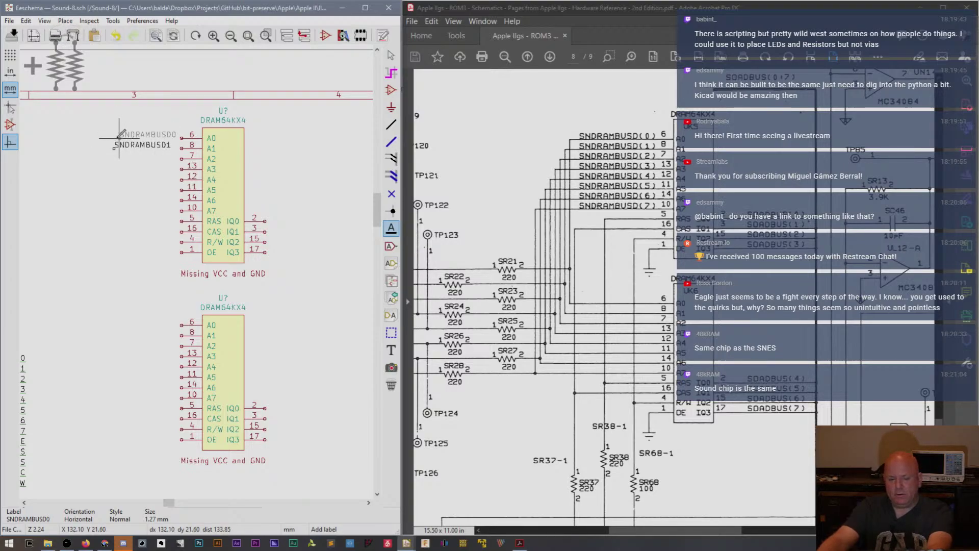
click(113, 136)
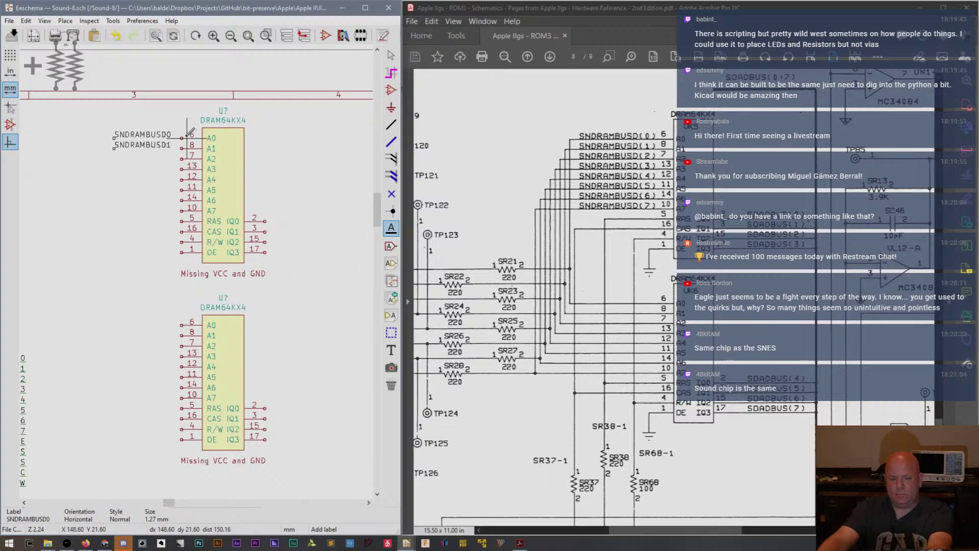
key(w)
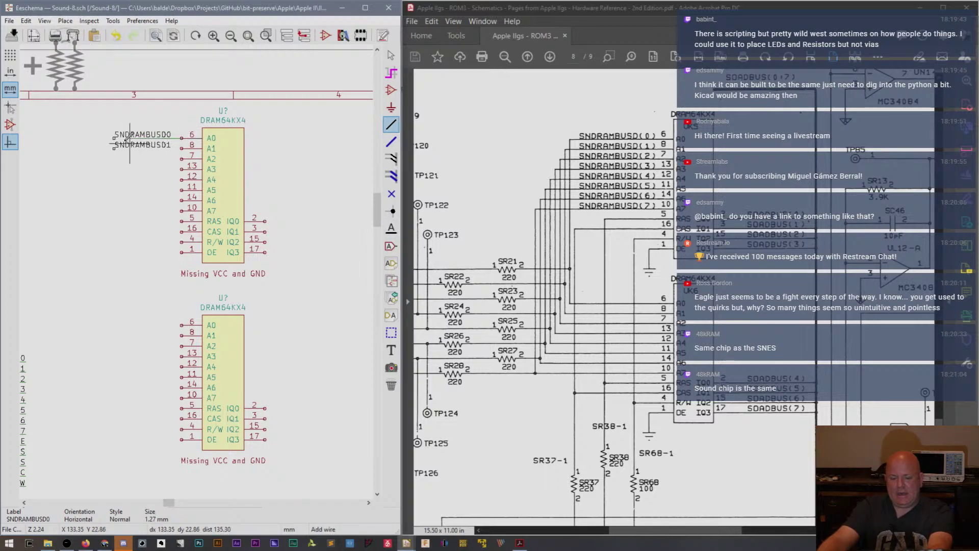
click(181, 148)
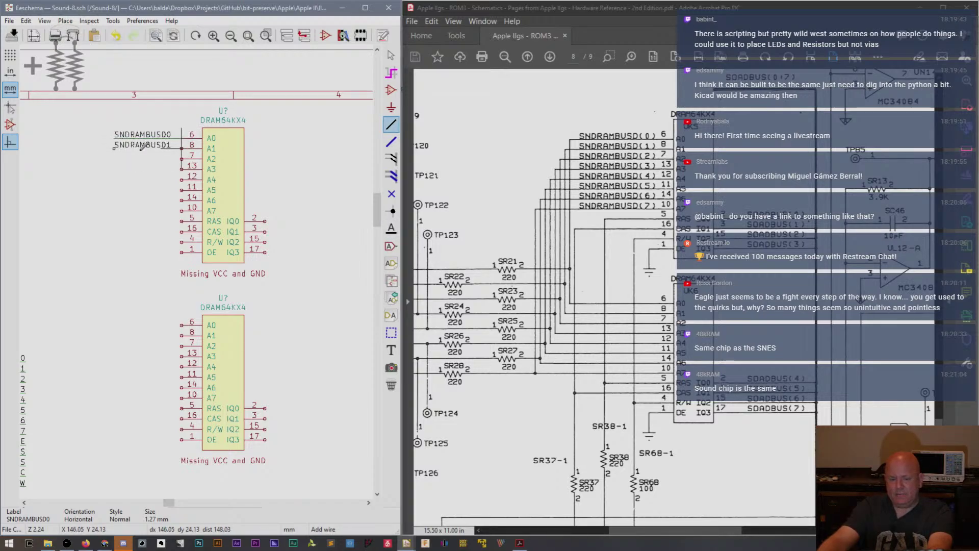
click(114, 149)
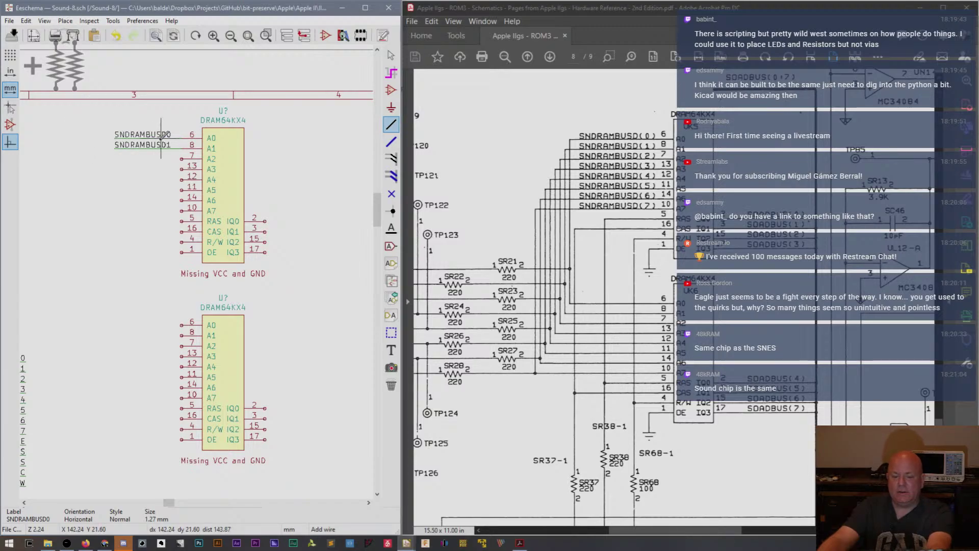
key(Escape)
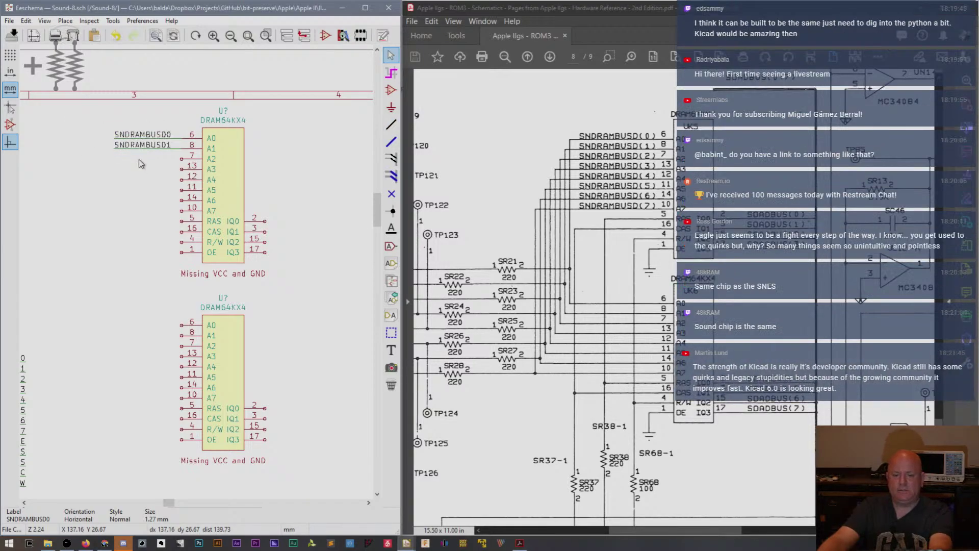
Paste three copies of the wired label pair onto address pins A2 through A7.
key(ctrl+v)
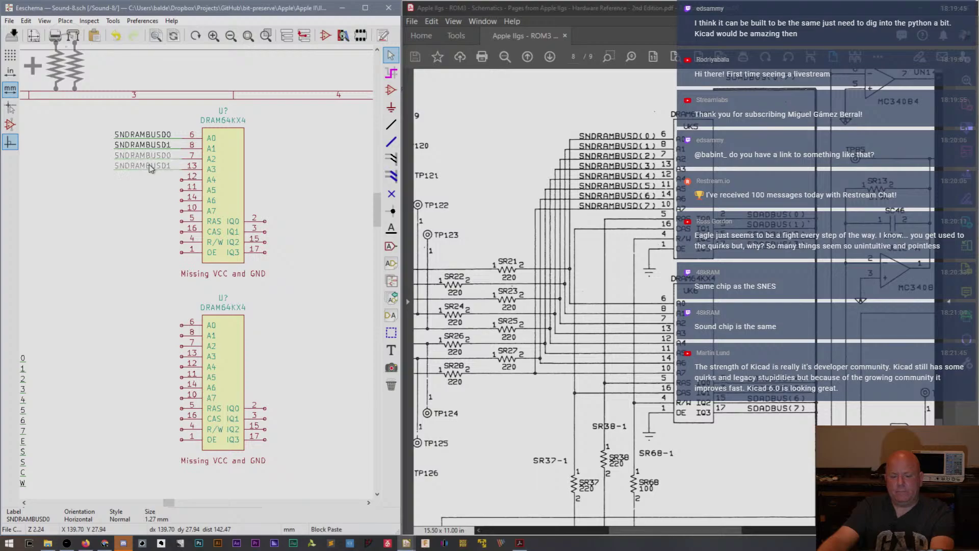
click(149, 164)
key(ctrl+v)
click(149, 185)
key(ctrl+v)
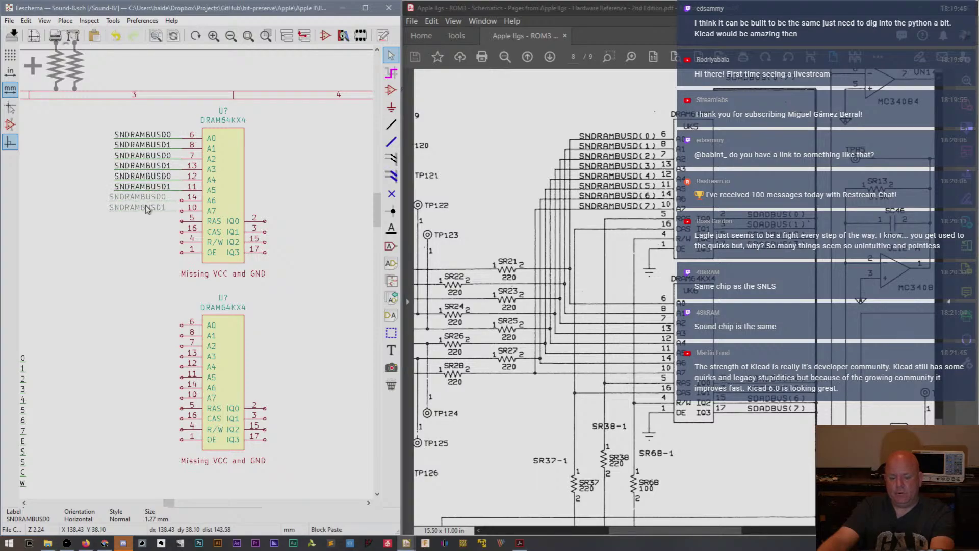
click(146, 206)
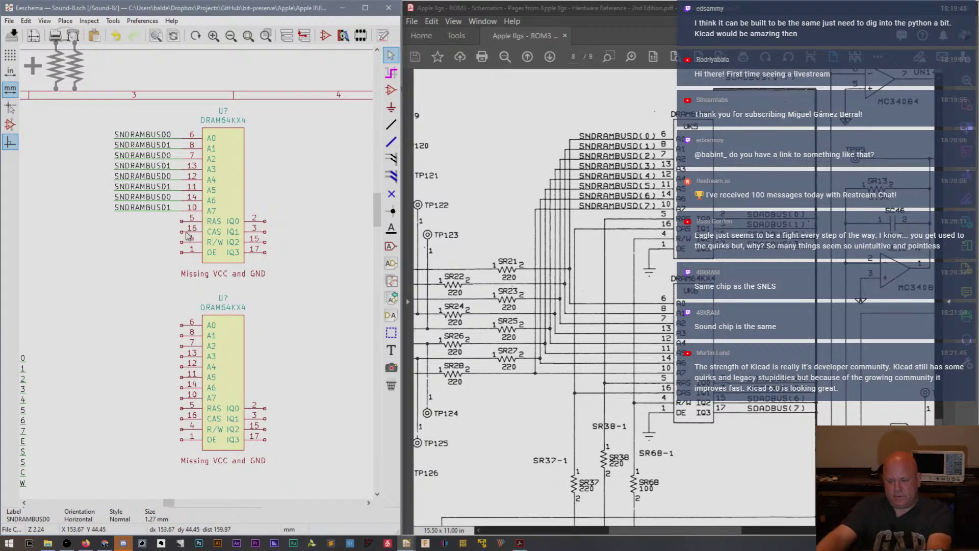
Realign the eight labels onto the A0–A7 wires and copy them to the second chip's address pins.
drag(98, 122, 153, 231)
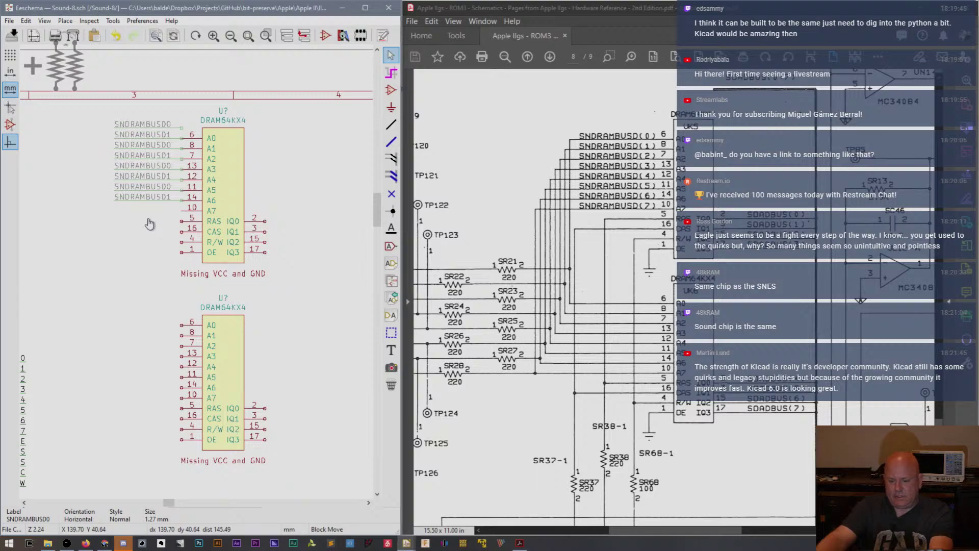
click(150, 233)
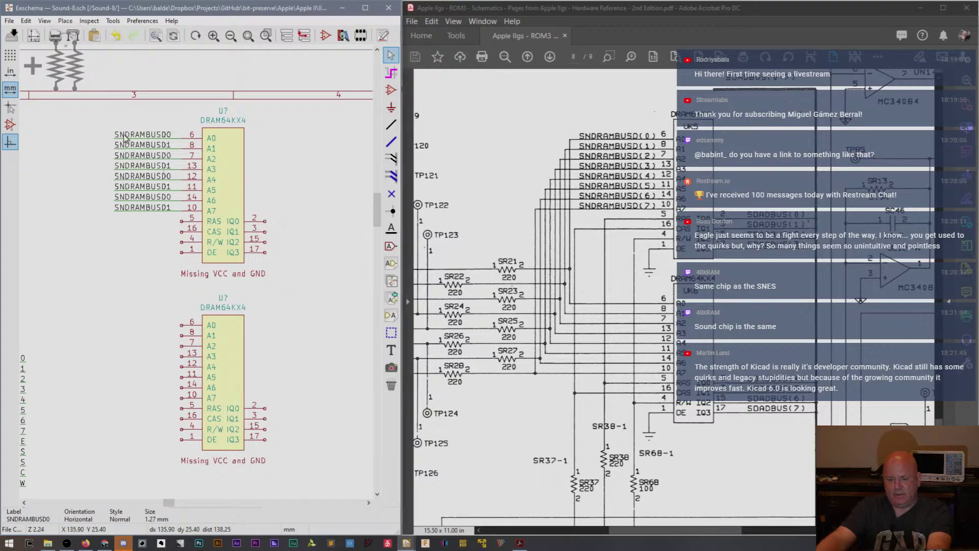
drag(88, 113, 170, 243)
key(ctrl+c)
key(ctrl+v)
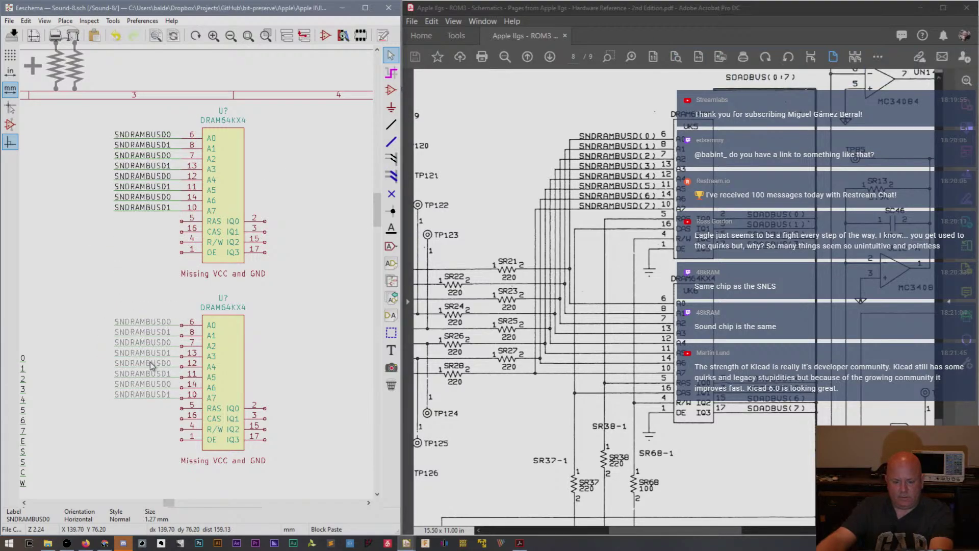
click(149, 365)
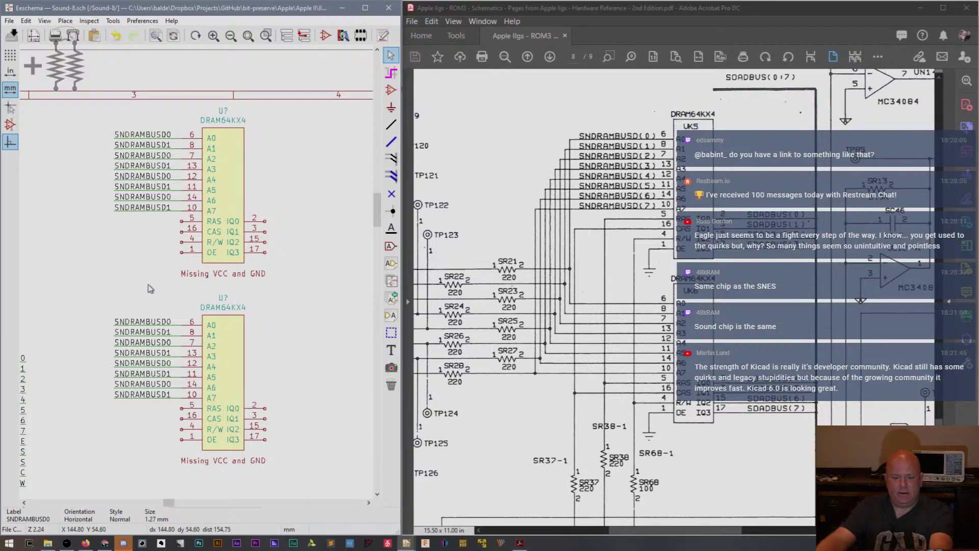
Place a GNDREF symbol below the first chip and wire its OE pin to it.
key(a)
click(138, 258)
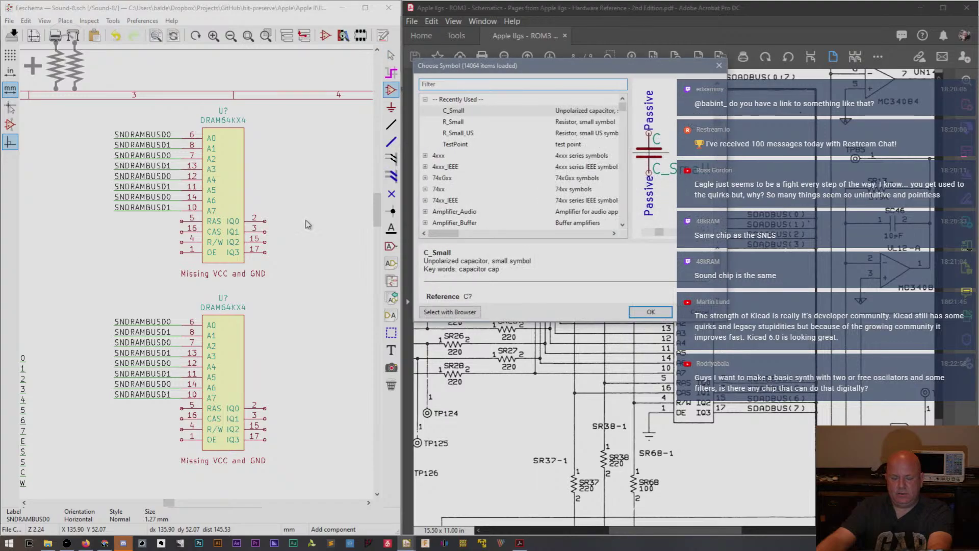
text(GND)
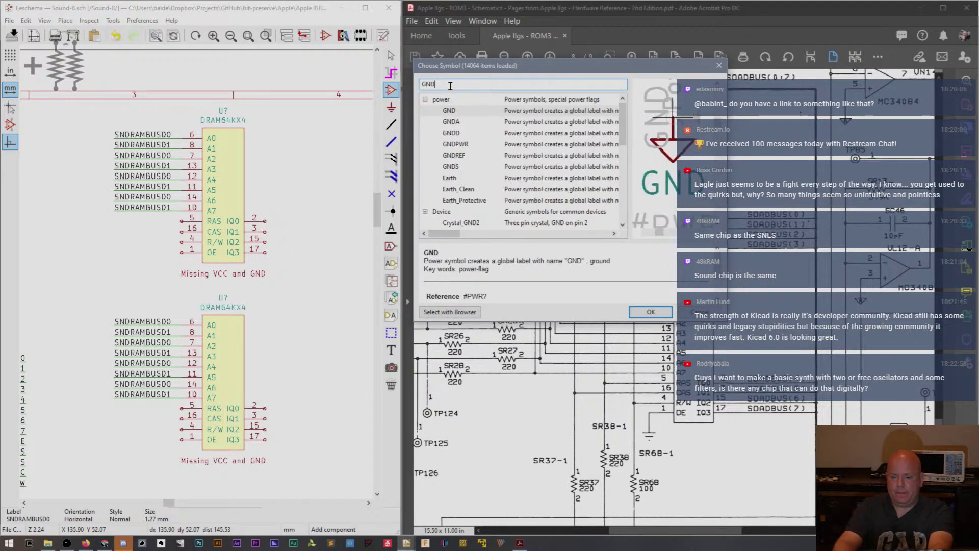
click(454, 143)
click(454, 155)
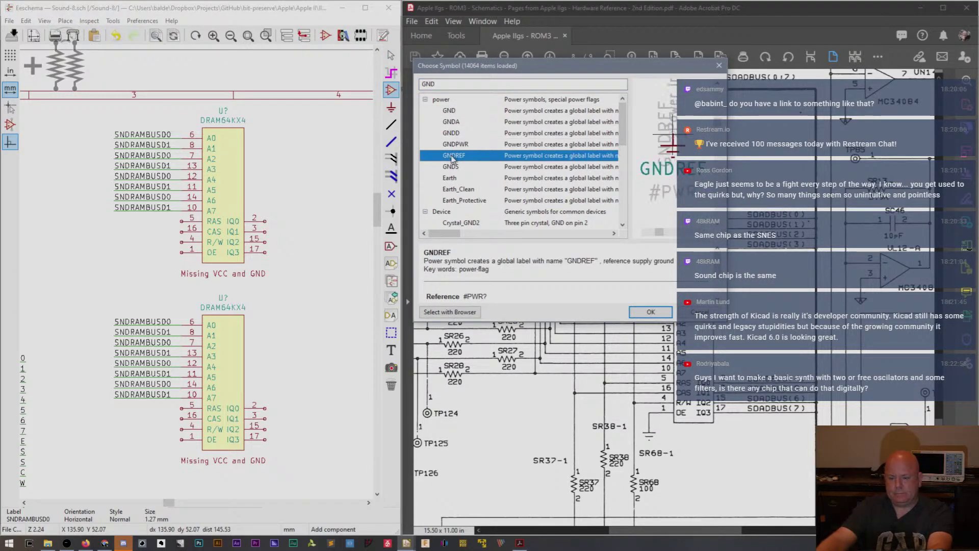
click(138, 259)
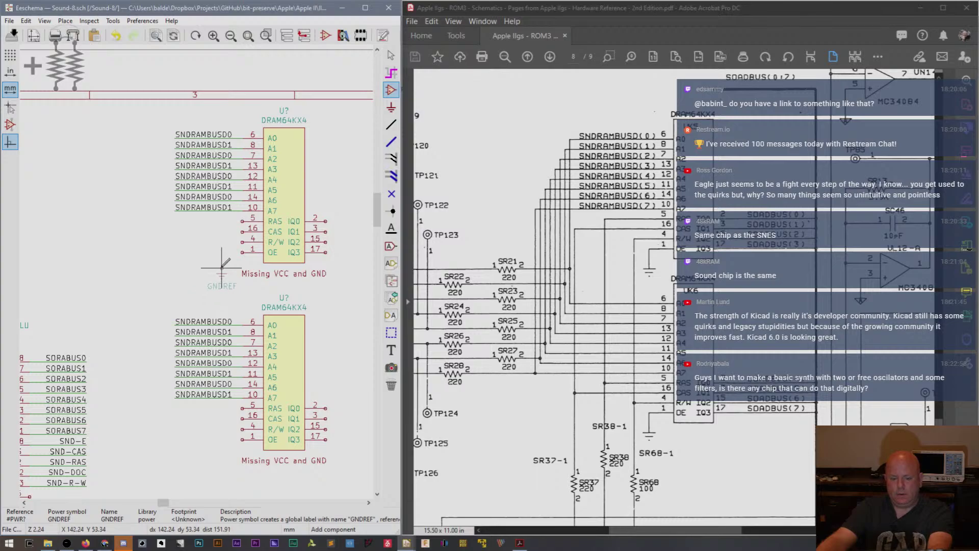
click(232, 263)
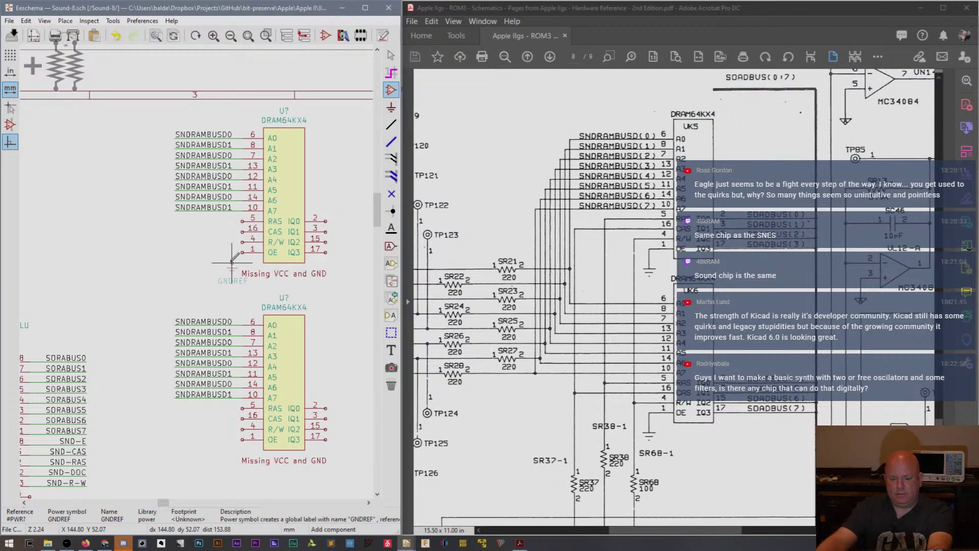
key(w)
click(232, 263)
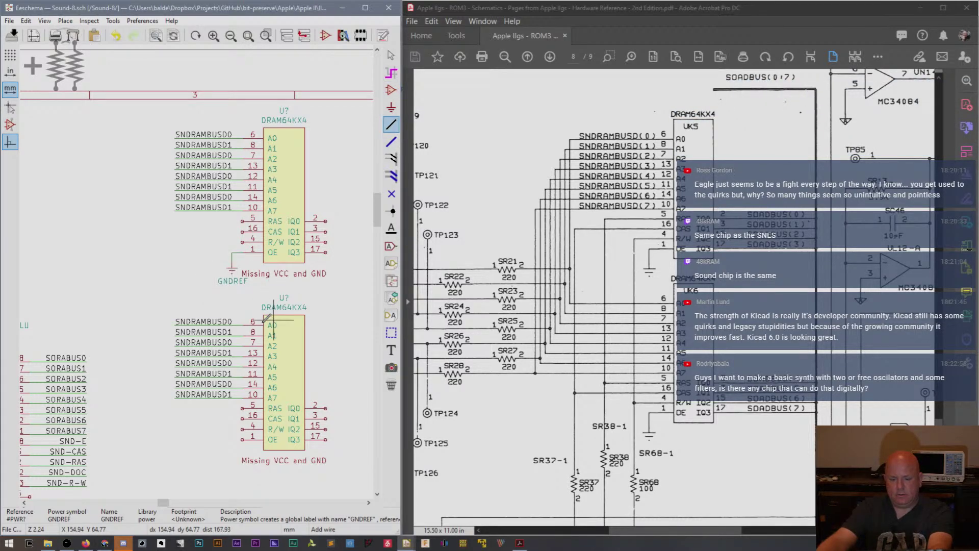
key(Escape)
Duplicate the GNDREF below the second chip and wire that chip's OE pin to it.
key(c)
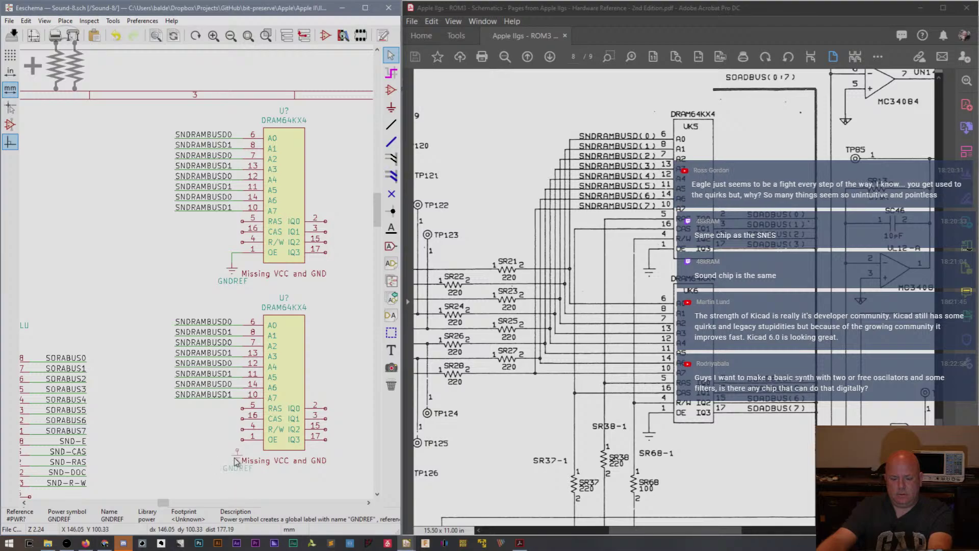
click(232, 446)
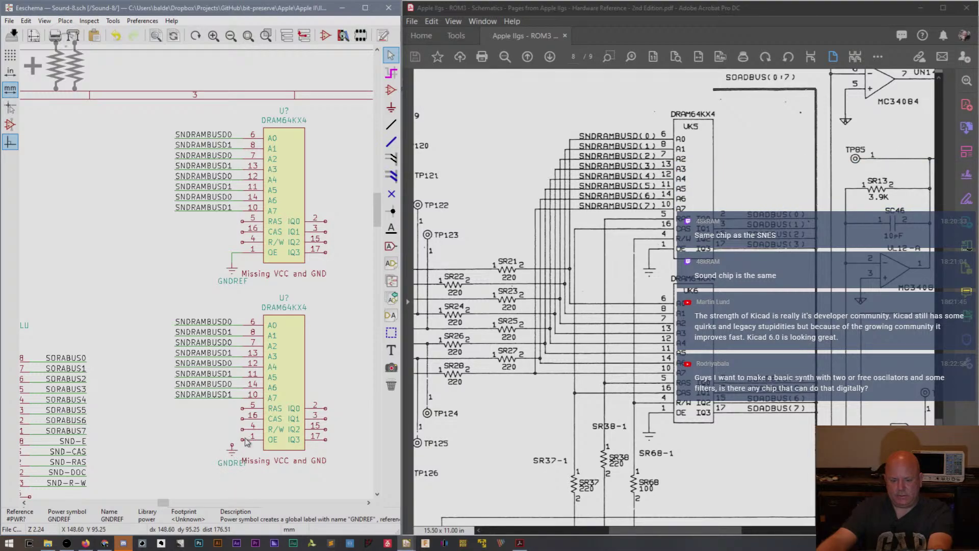
key(w)
click(232, 444)
double_click(243, 436)
key(Escape)
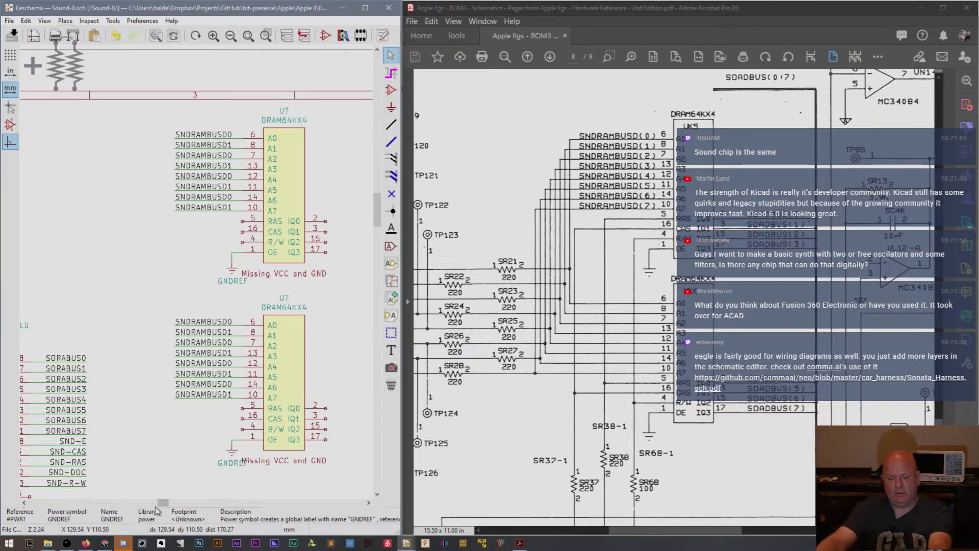
Duplicate an address label, rename it SOADBUS0, and place it beside the upper chip's IQ0 pin.
drag(163, 504, 170, 504)
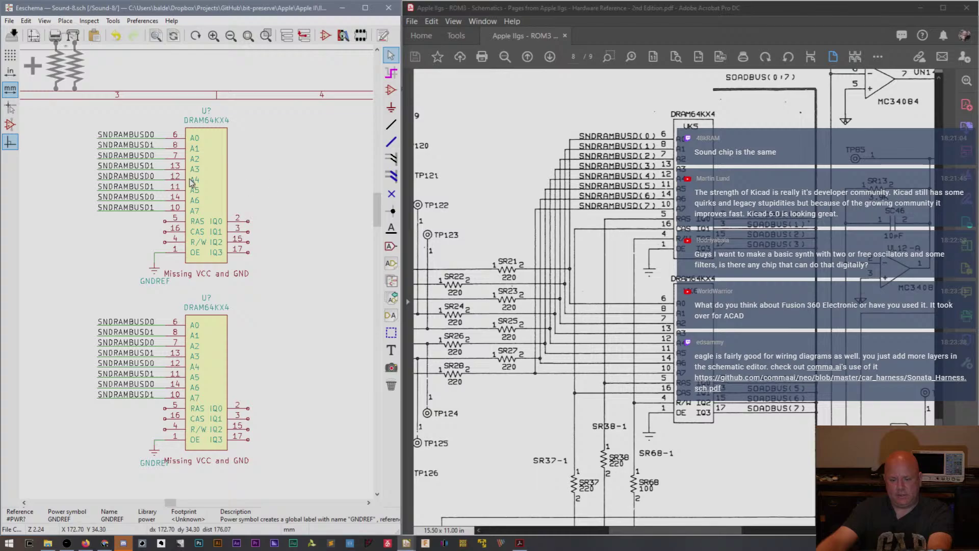
key(c)
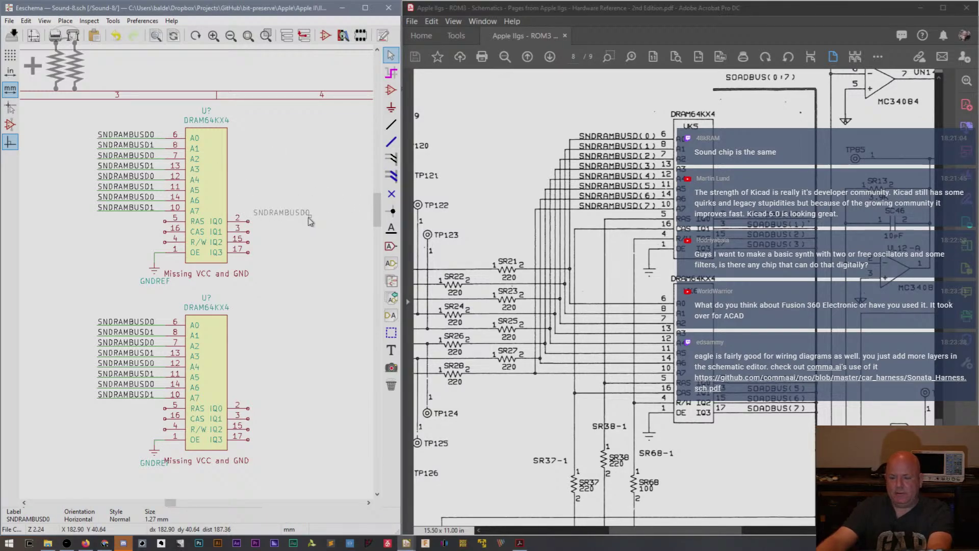
double_click(296, 217)
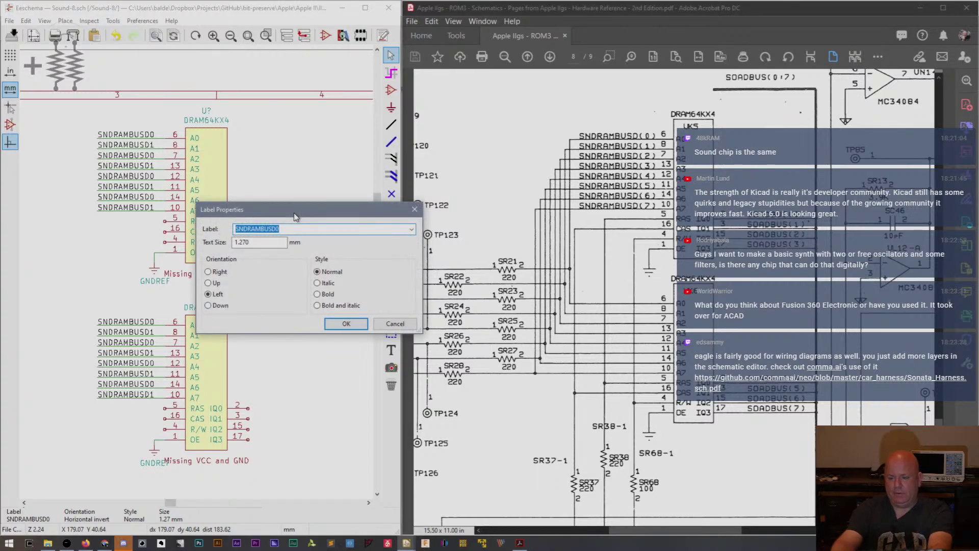
text(B)
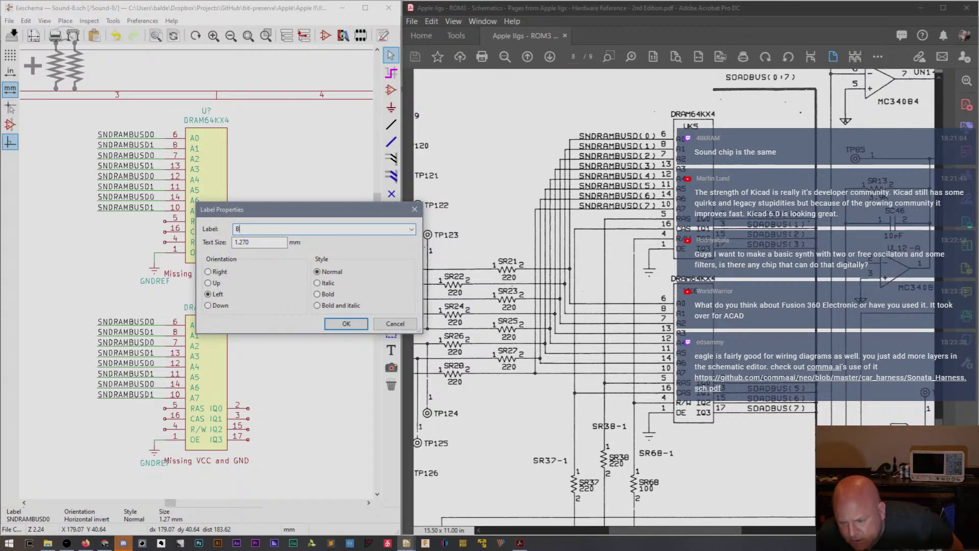
text(O)
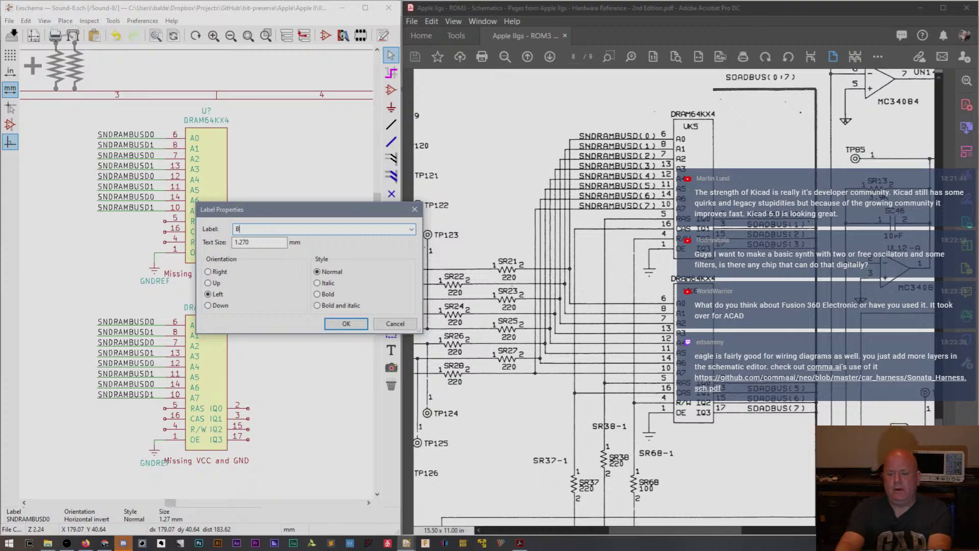
key(BackSpace)
key(BackSpace)
text(SO)
text(0)
key(Return)
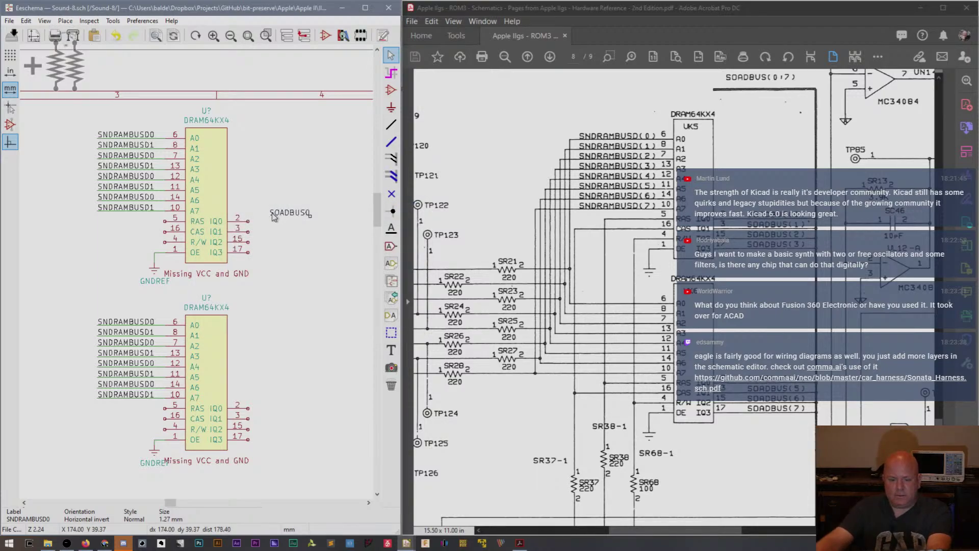
click(281, 216)
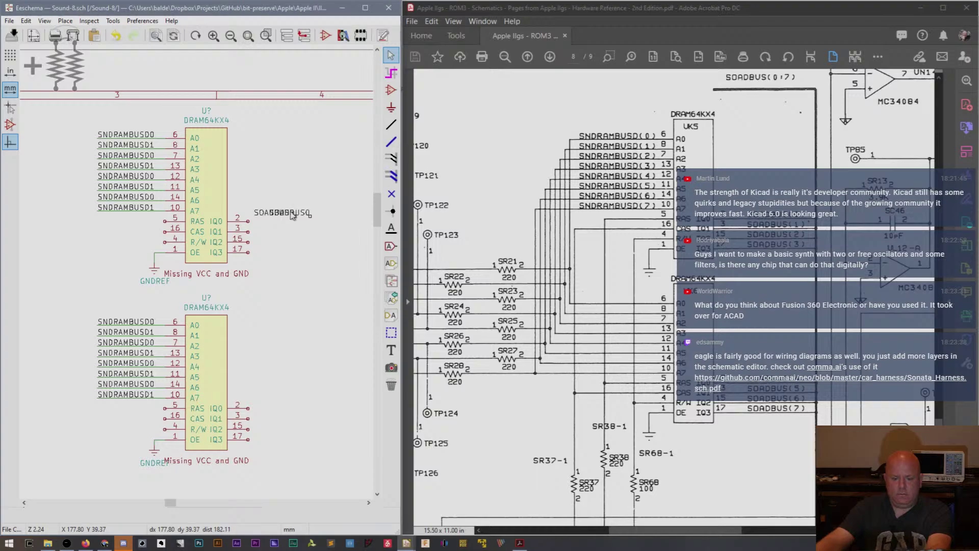
Move the two SOADBUS0 labels onto data pins 2 and 3.
key(m)
click(332, 249)
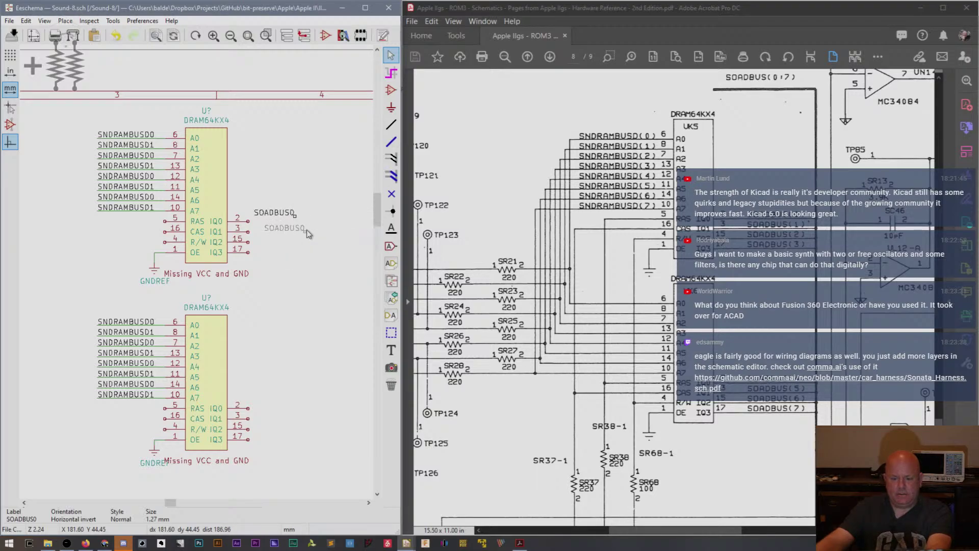
click(294, 233)
key(m)
click(293, 220)
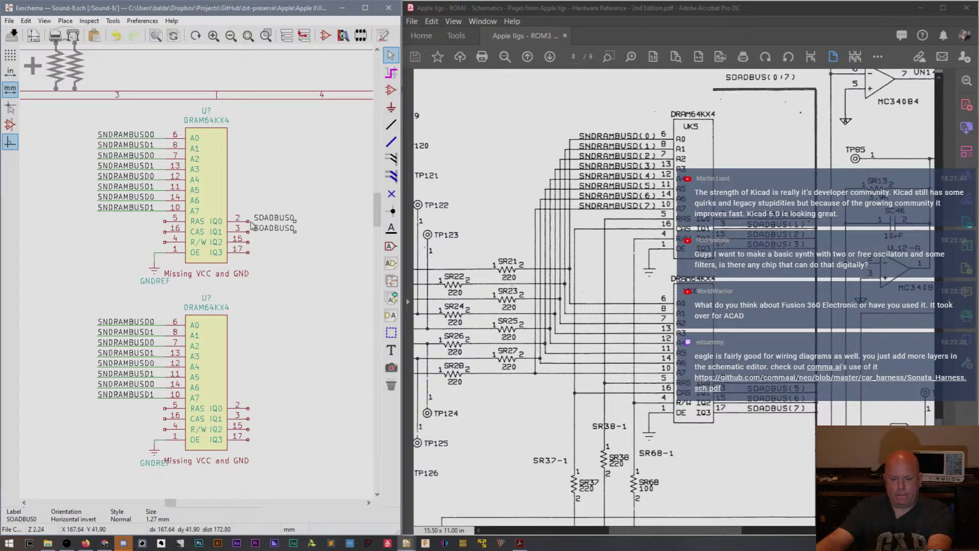
key(w)
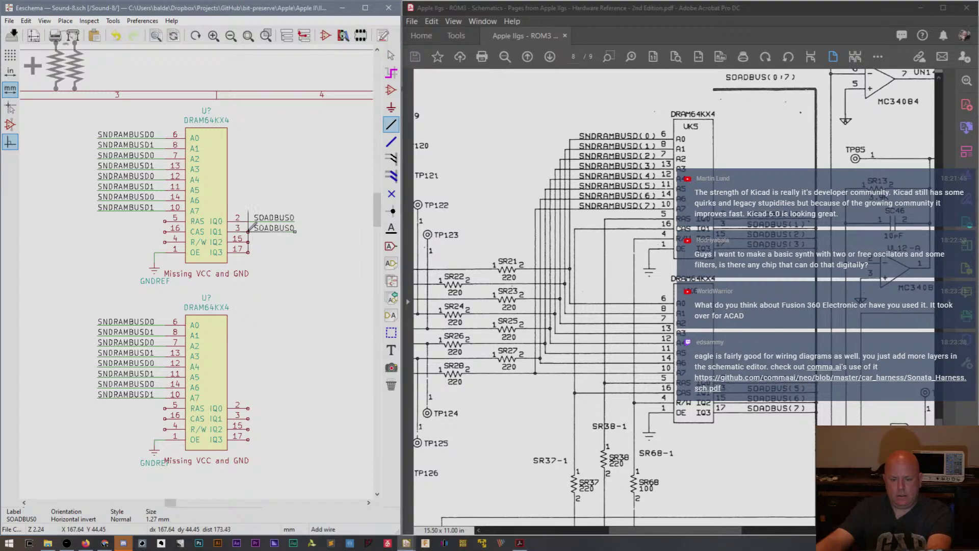
Align the two SOADBUS0 labels and paste copies onto pins 15 and 17.
key(Escape)
drag(278, 196, 295, 249)
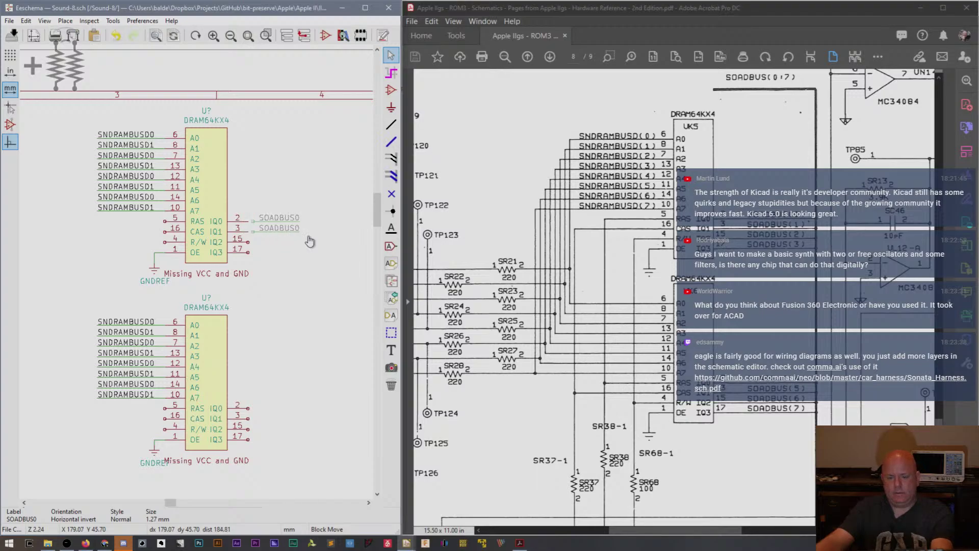
click(287, 239)
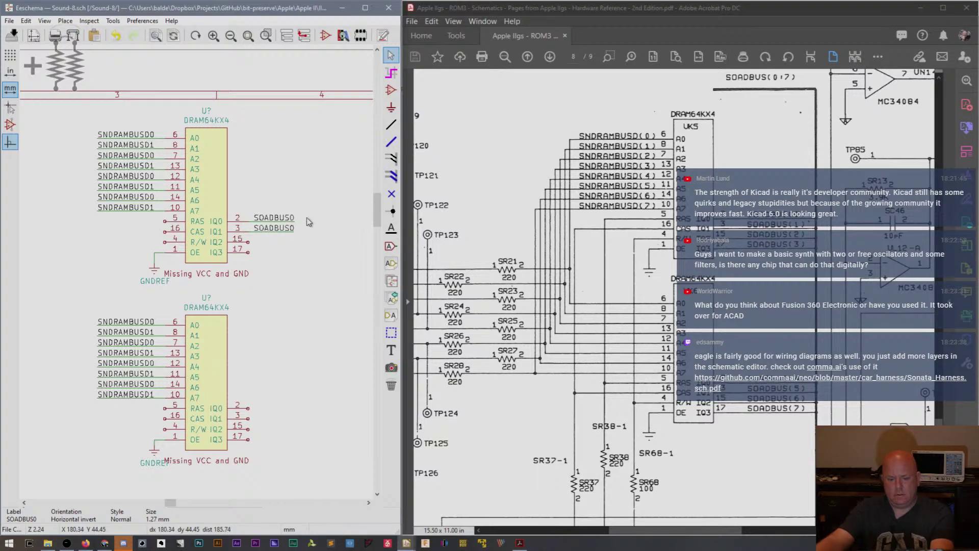
drag(308, 200, 270, 250)
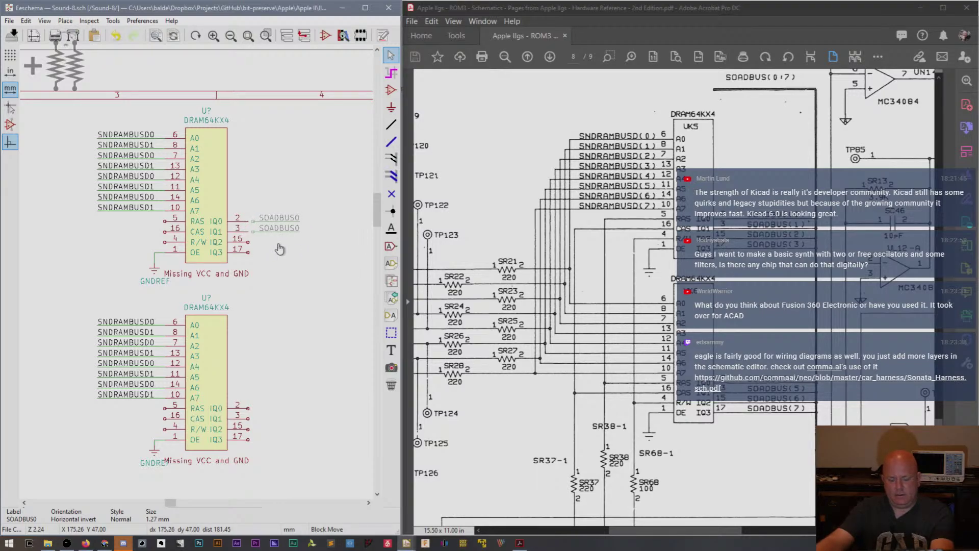
click(277, 249)
drag(306, 201, 279, 238)
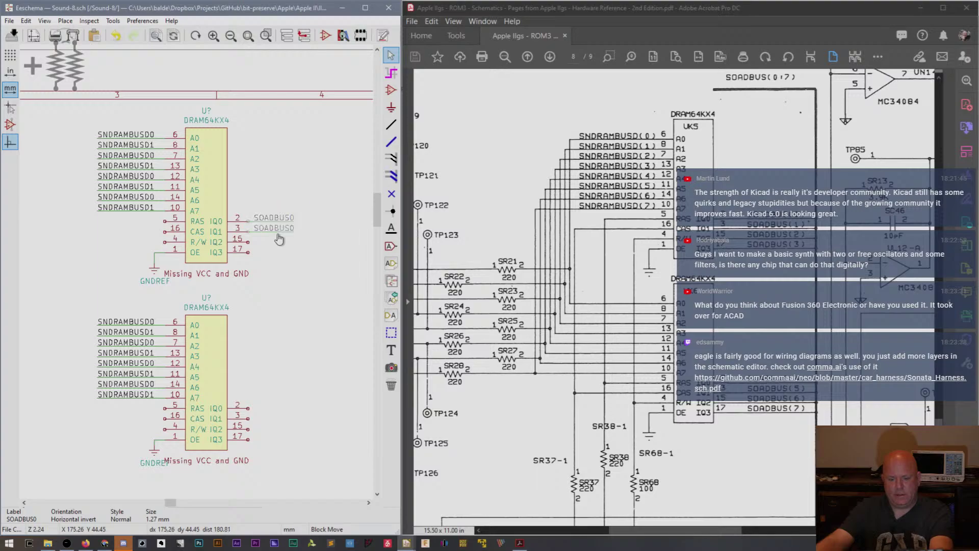
click(279, 239)
key(ctrl+v)
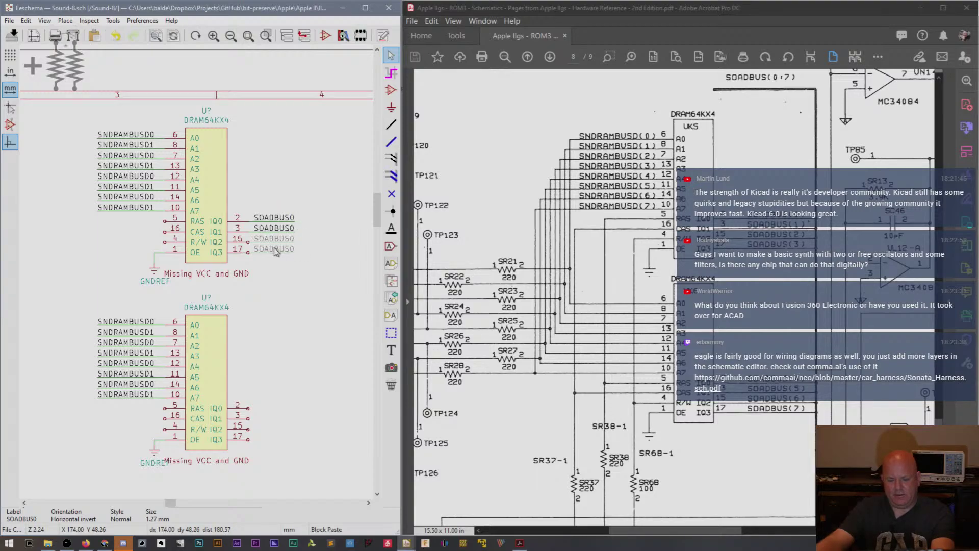
click(276, 248)
Rename the other labels SOADBUS1, SOADBUS2 and SOADBUS3, then duplicate all four.
double_click(291, 232)
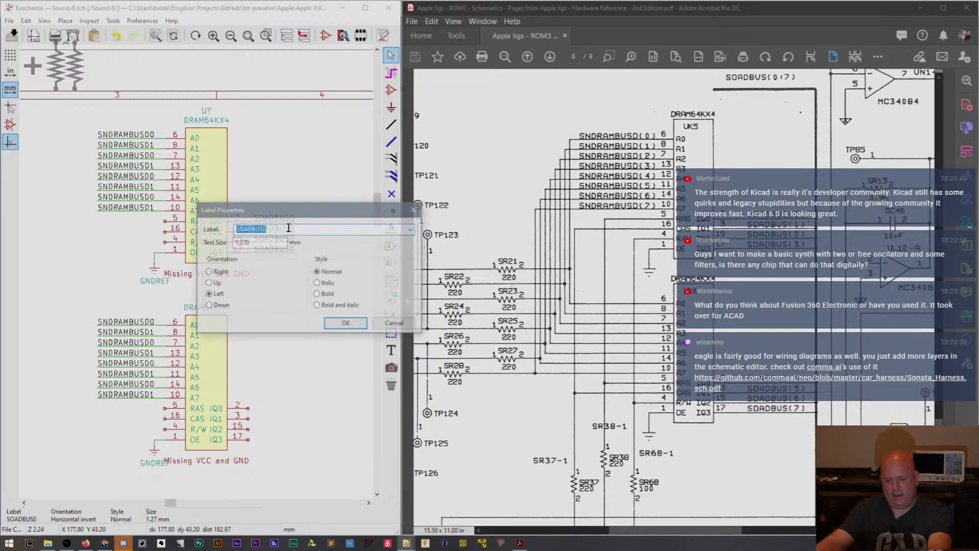
text(SOADBUS1)
key(Return)
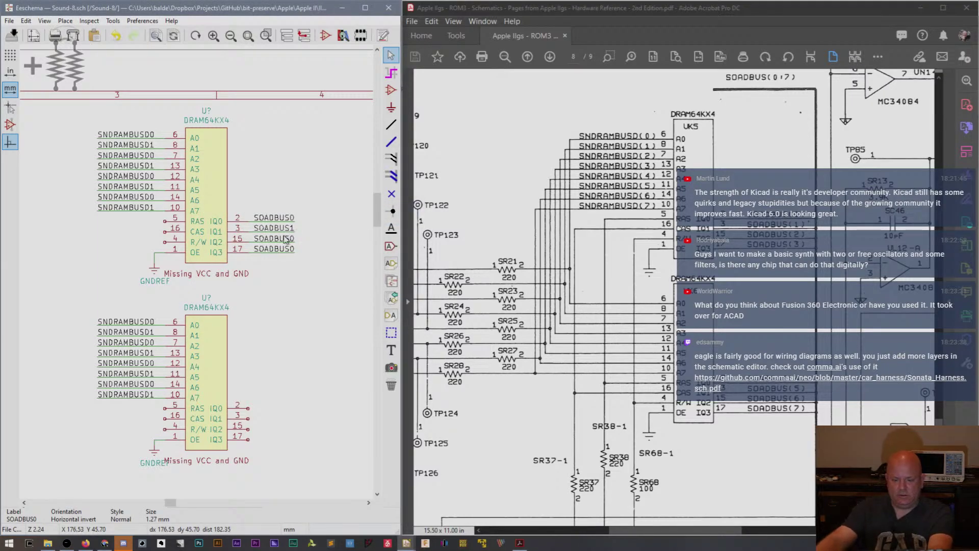
double_click(291, 248)
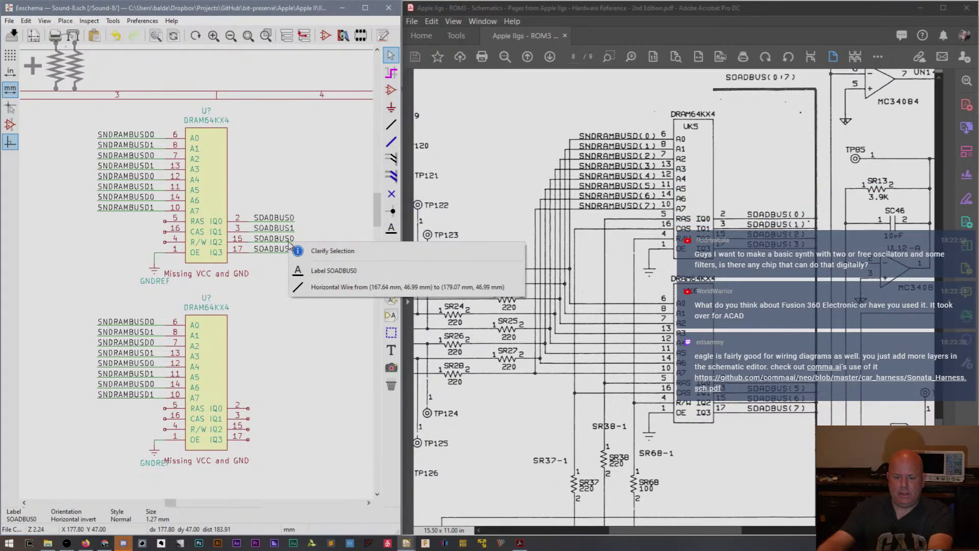
key(Return)
text(SOADBUS2)
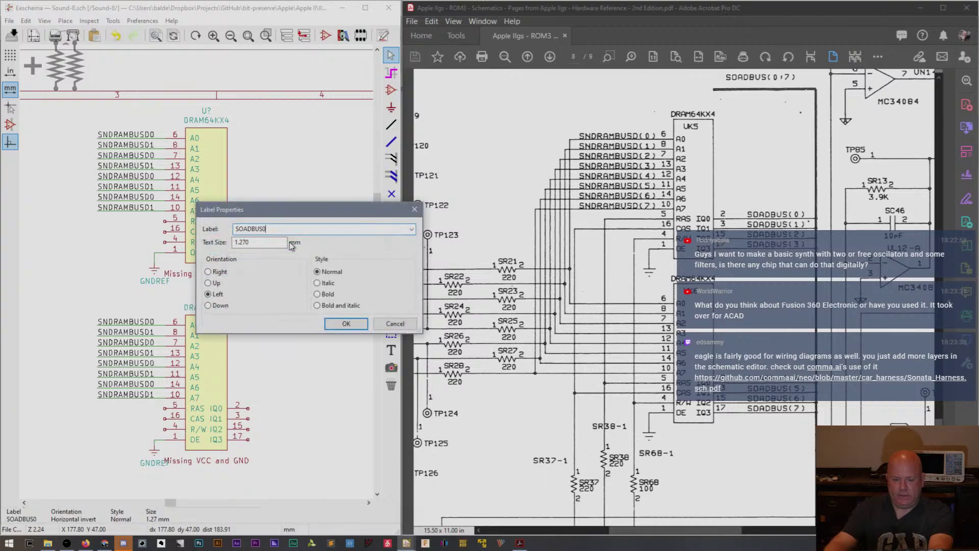
key(Return)
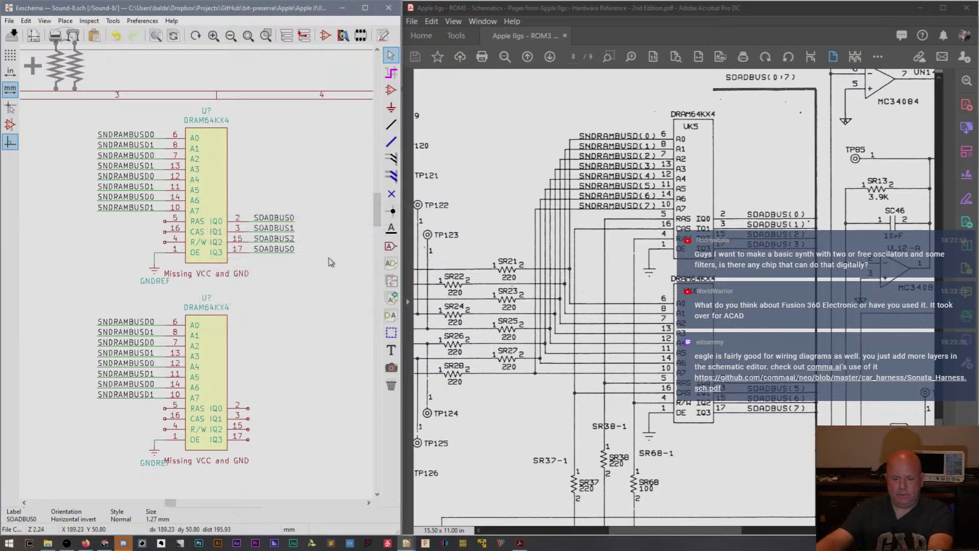
double_click(290, 250)
key(Down)
key(Down)
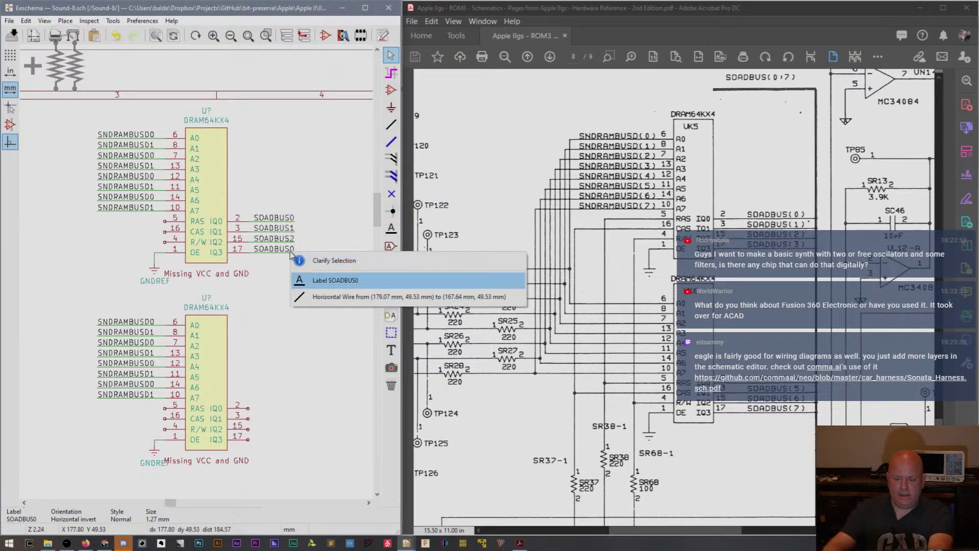
key(Return)
key(BackSpace)
text(3)
key(Return)
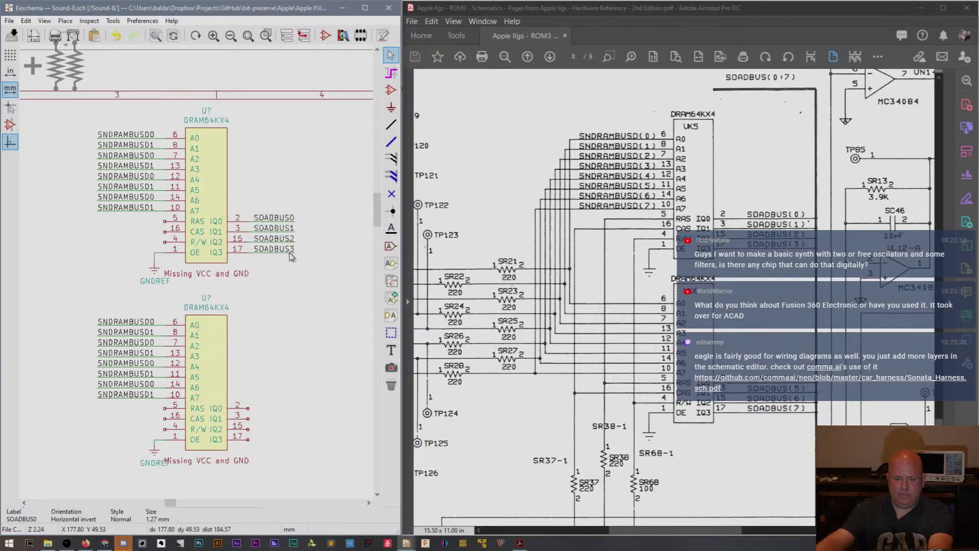
drag(333, 190, 258, 273)
key(ctrl+v)
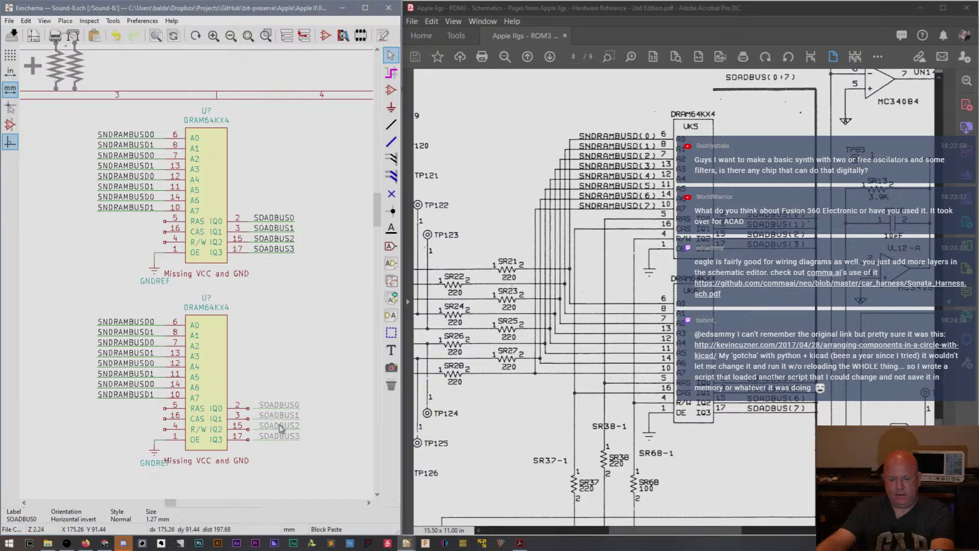
Drop the four copied labels on the lower chip's data pins, renaming the first two SOADBUS4 and SOADBUS5.
click(275, 427)
double_click(287, 408)
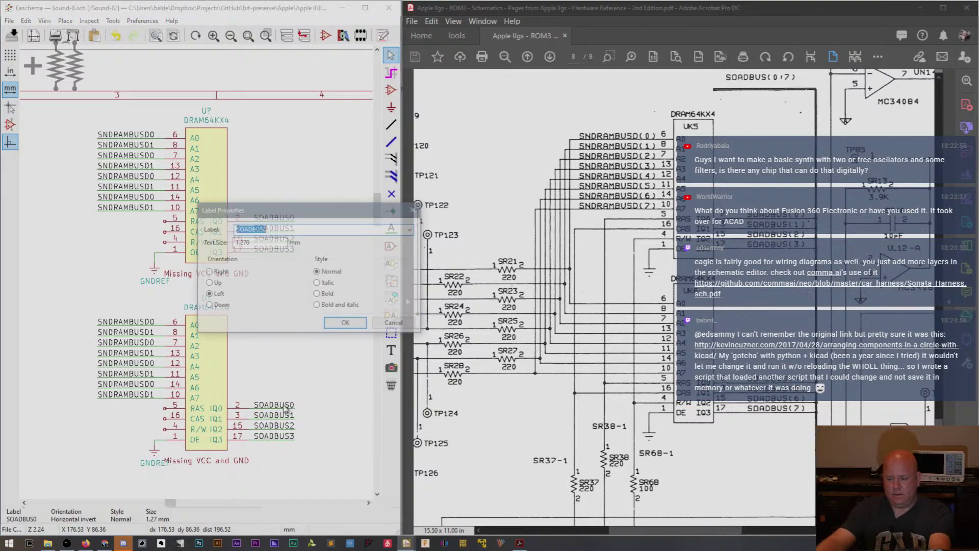
key(End)
key(BackSpace)
text(4)
key(Return)
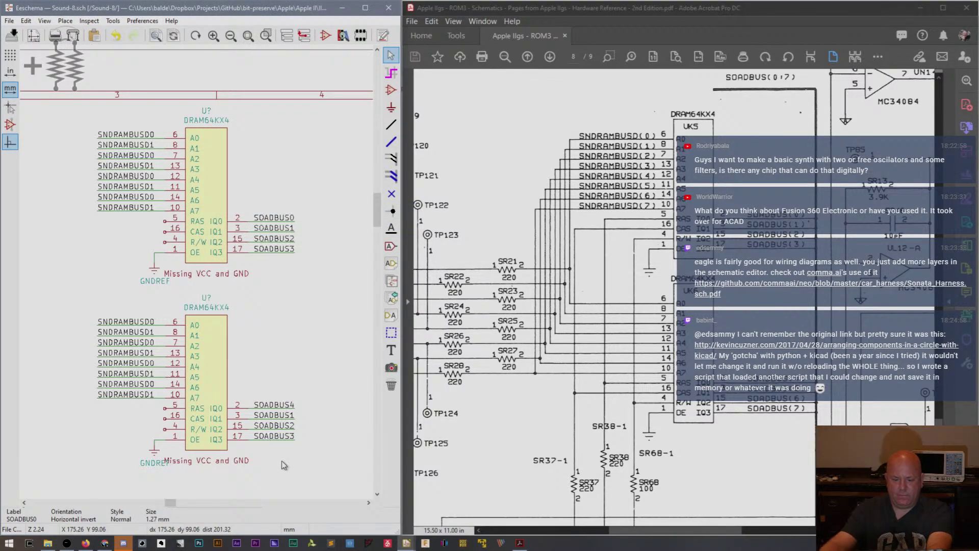
double_click(284, 415)
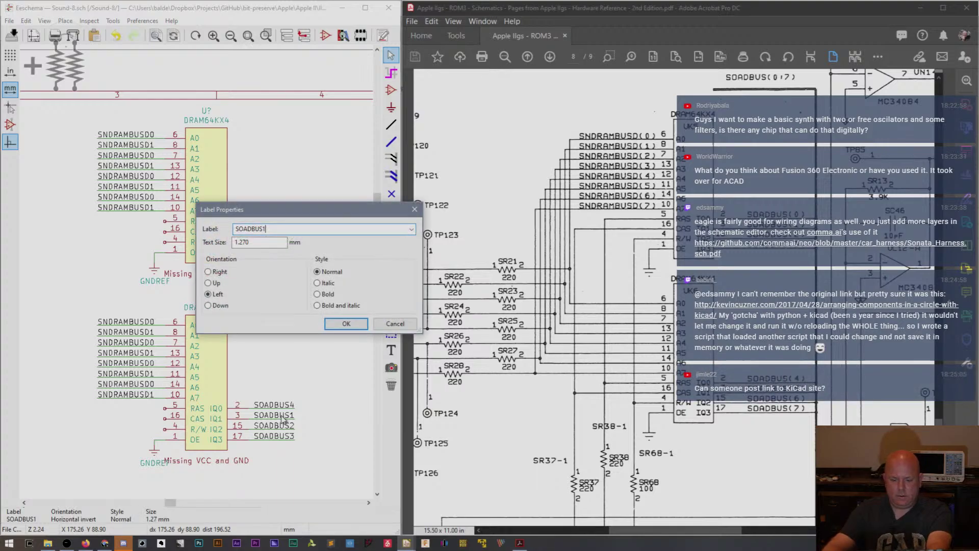
key(End)
key(BackSpace)
text(5)
key(Return)
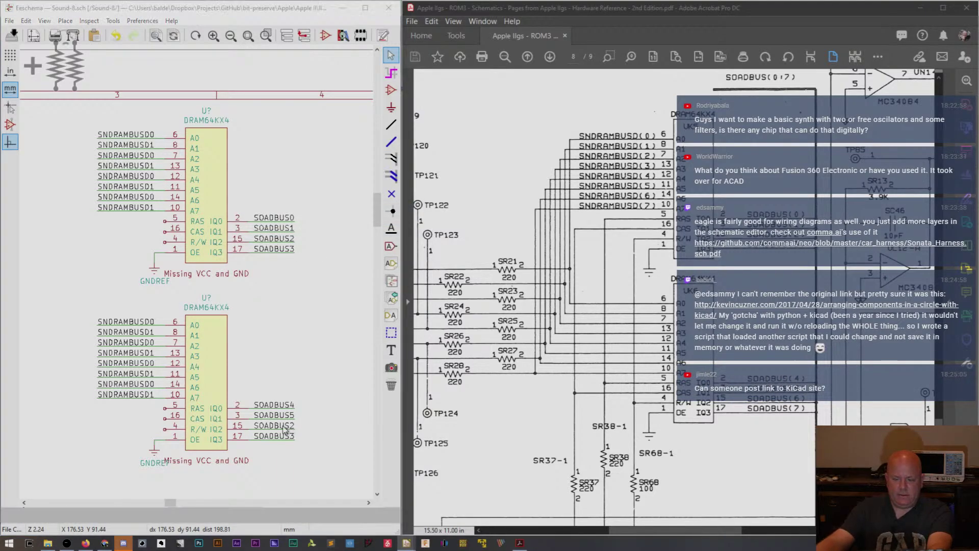
Rename the remaining lower labels SOADBUS6 and SOADBUS7 and move the lower GNDREF slightly down.
double_click(290, 428)
key(End)
key(BackSpace)
text(6)
key(Return)
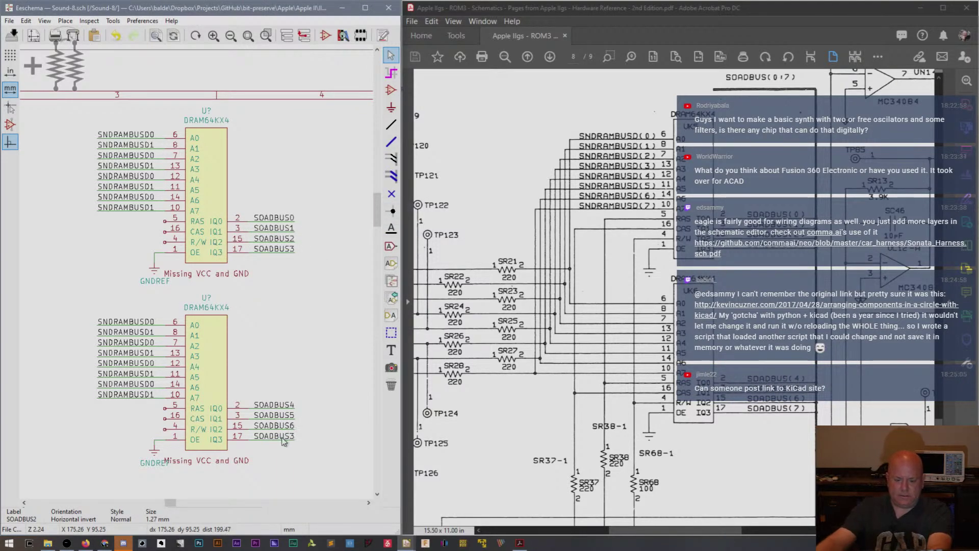
double_click(284, 440)
key(End)
key(BackSpace)
text(7)
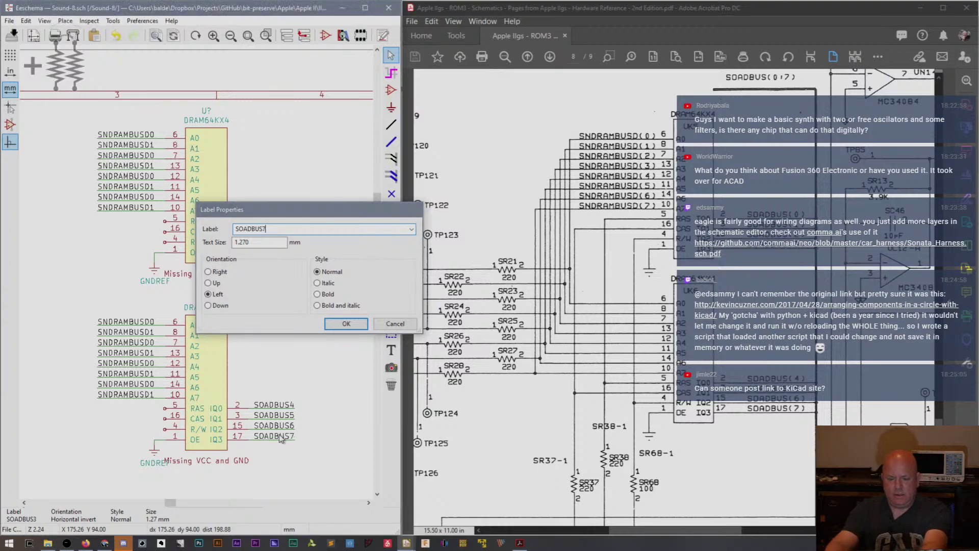
key(Return)
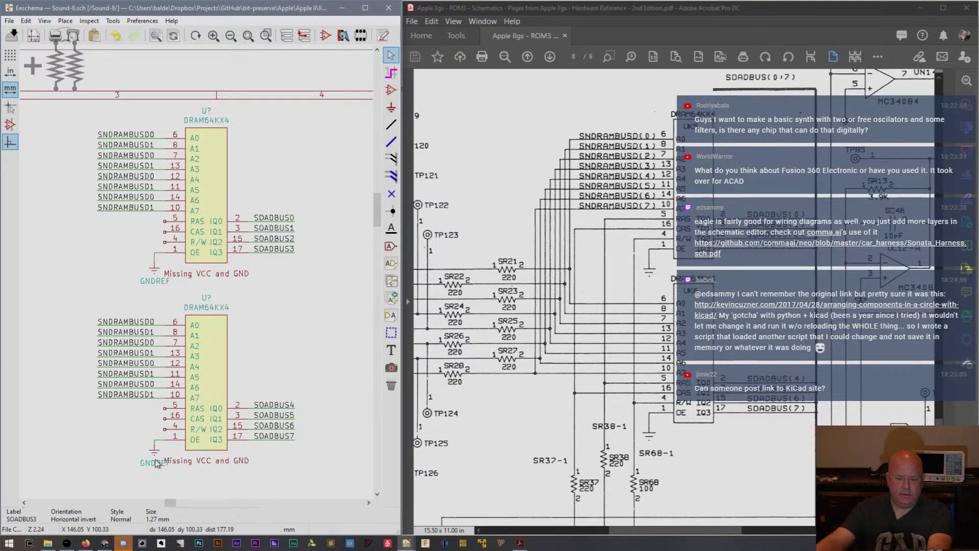
key(m)
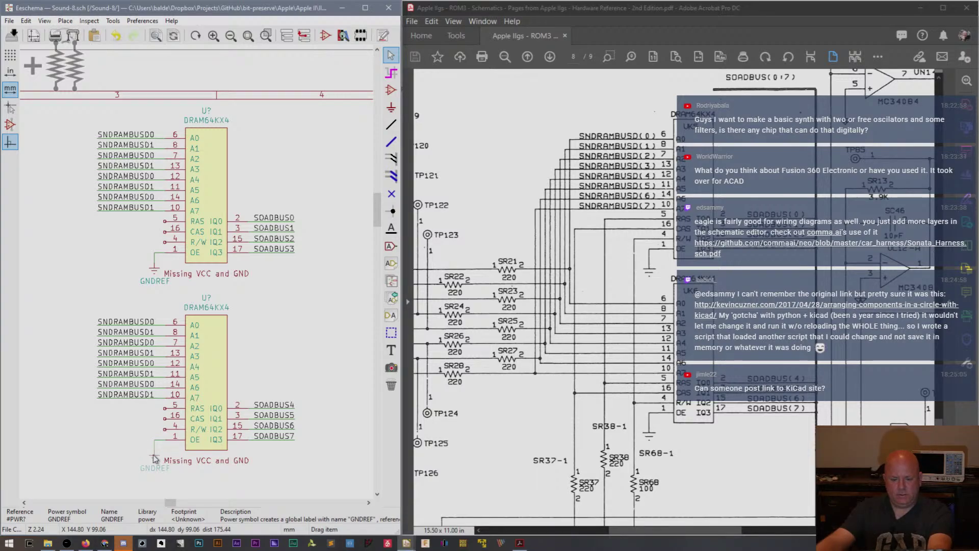
click(155, 458)
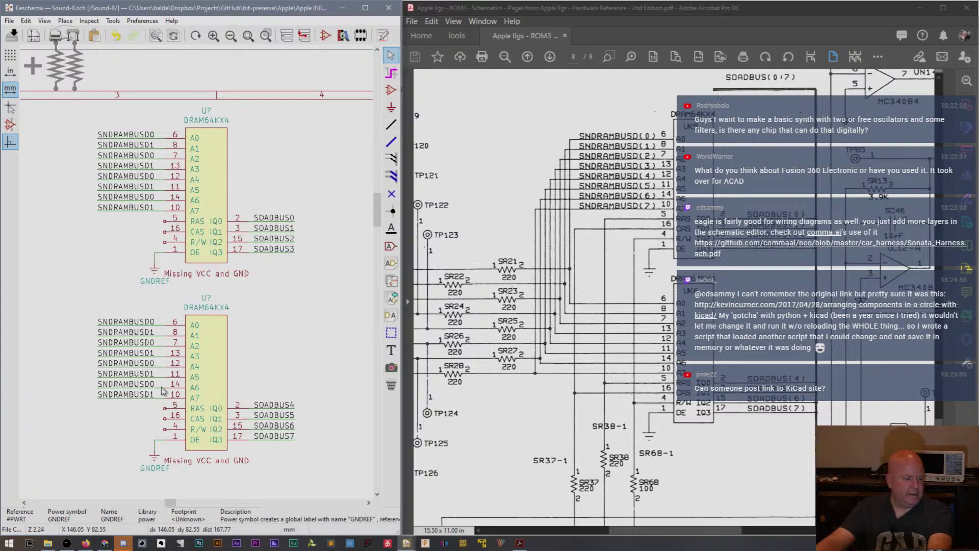
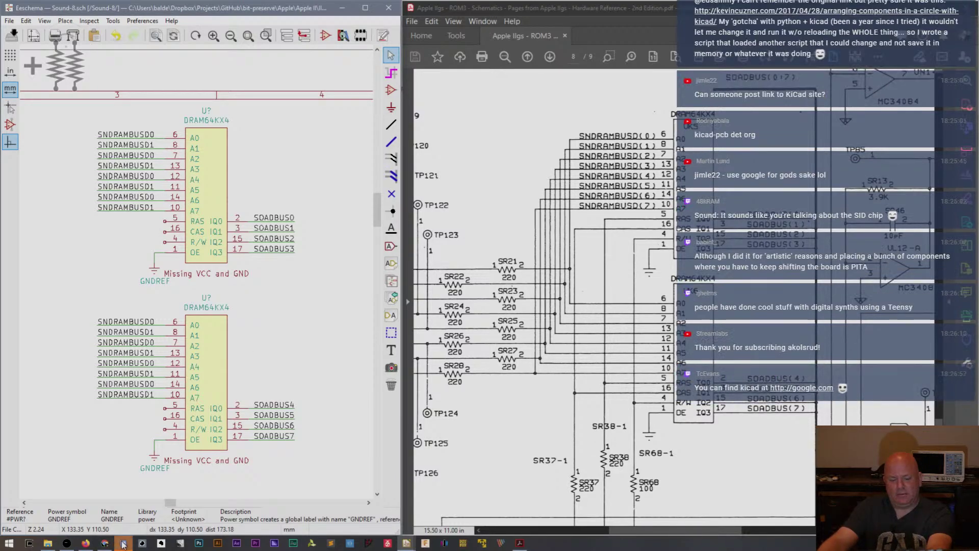
Bring the reference schematic PDF into view to compare against the sheet.
mouse_move(123, 545)
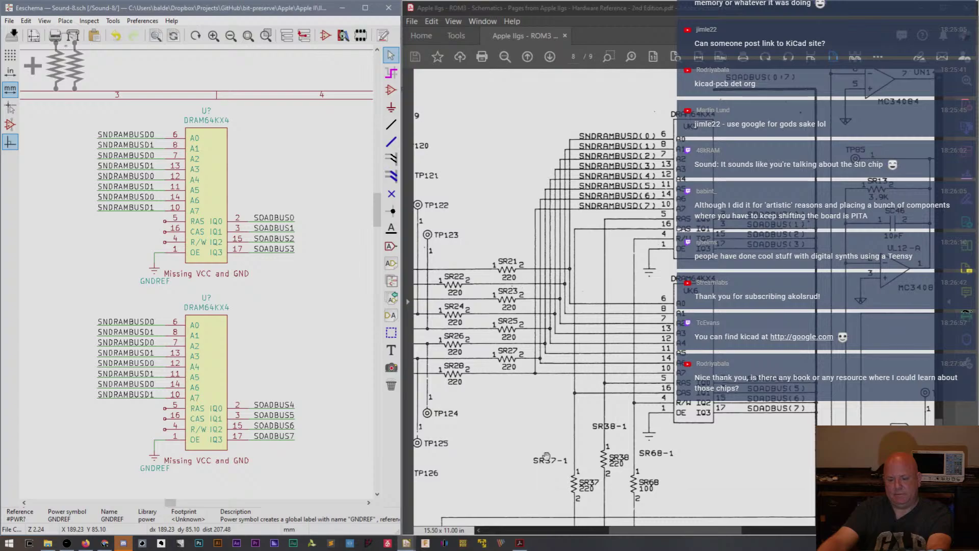
click(635, 535)
drag(635, 535, 594, 535)
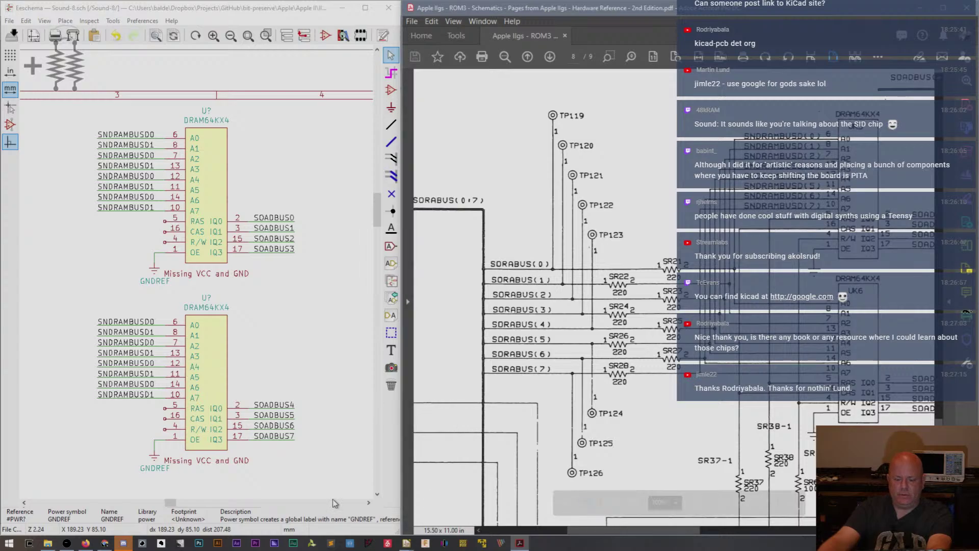
mouse_move(170, 503)
mouse_down()
mouse_move(121, 503)
mouse_move(155, 508)
mouse_up()
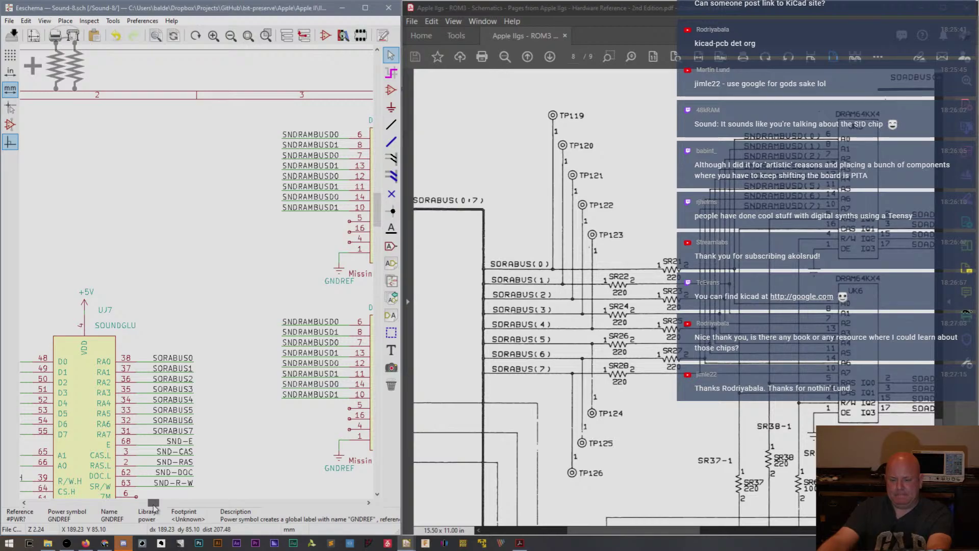
Box-select the whole sound circuit and drop it slightly lower and to the right.
scroll(199, 276, down, 2)
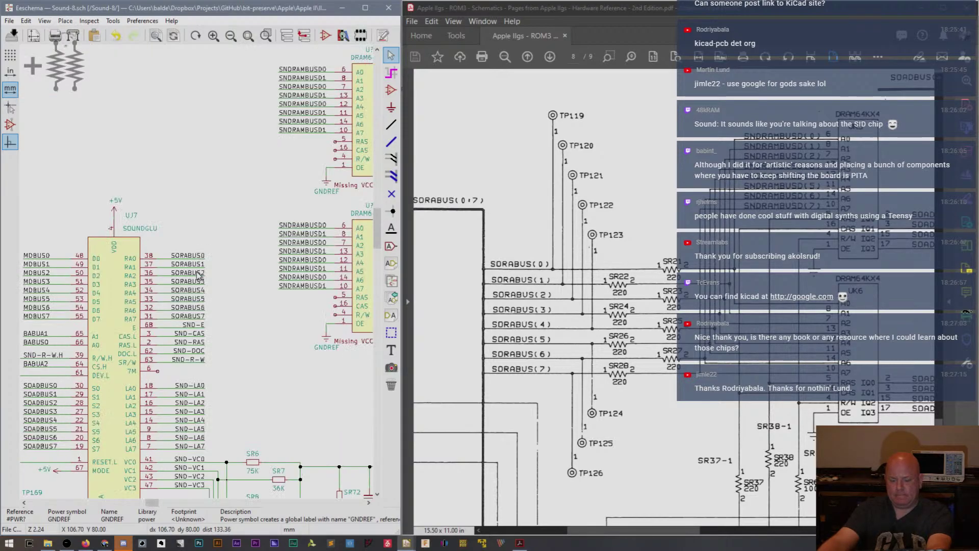
scroll(199, 276, down, 3)
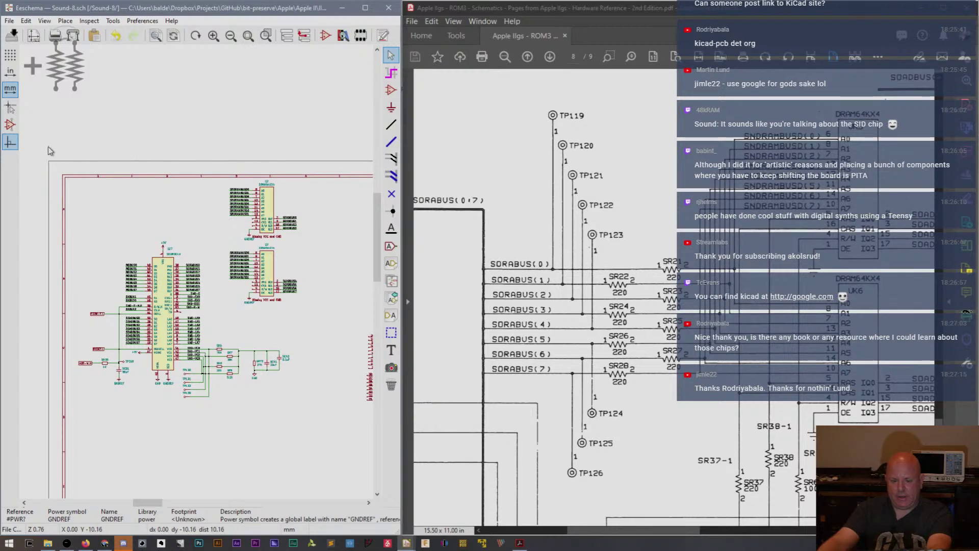
drag(48, 145, 295, 382)
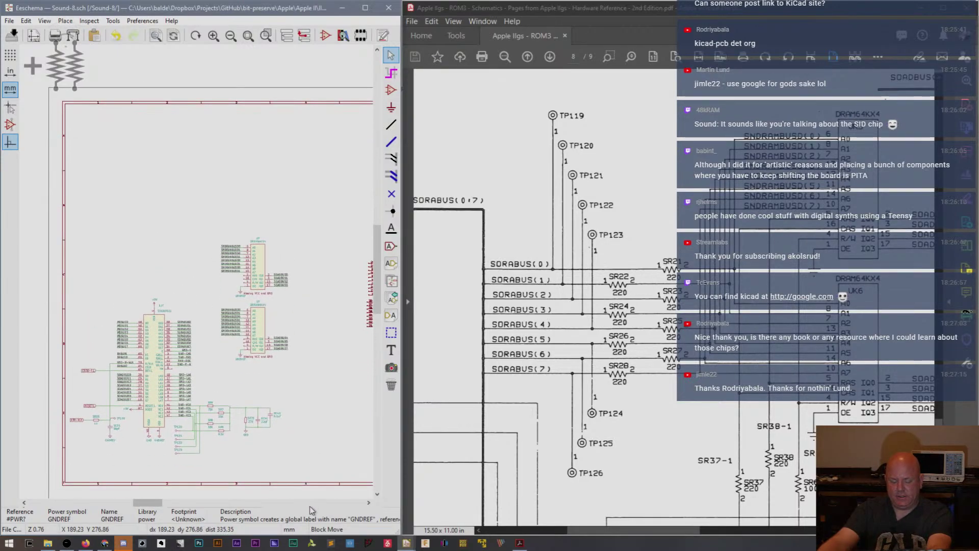
click(321, 407)
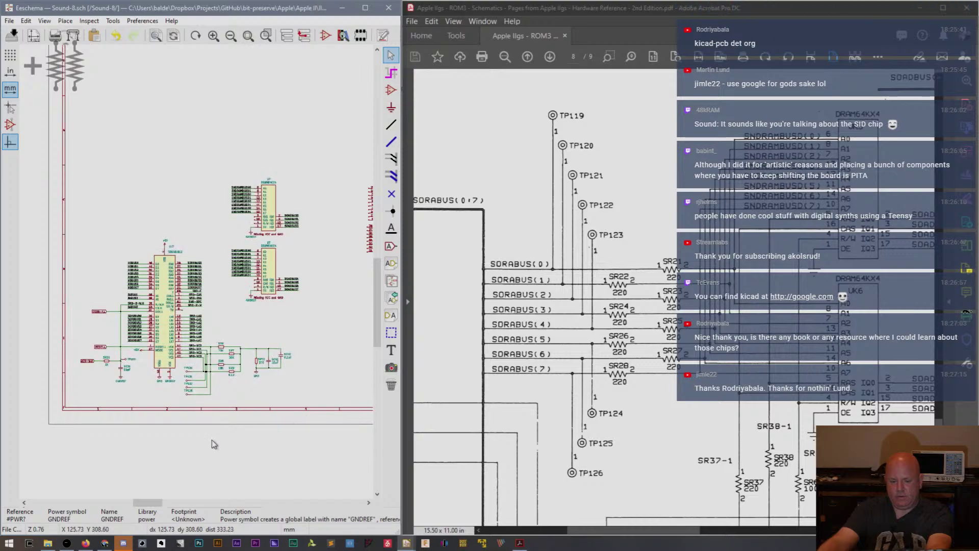
scroll(156, 286, up, 1)
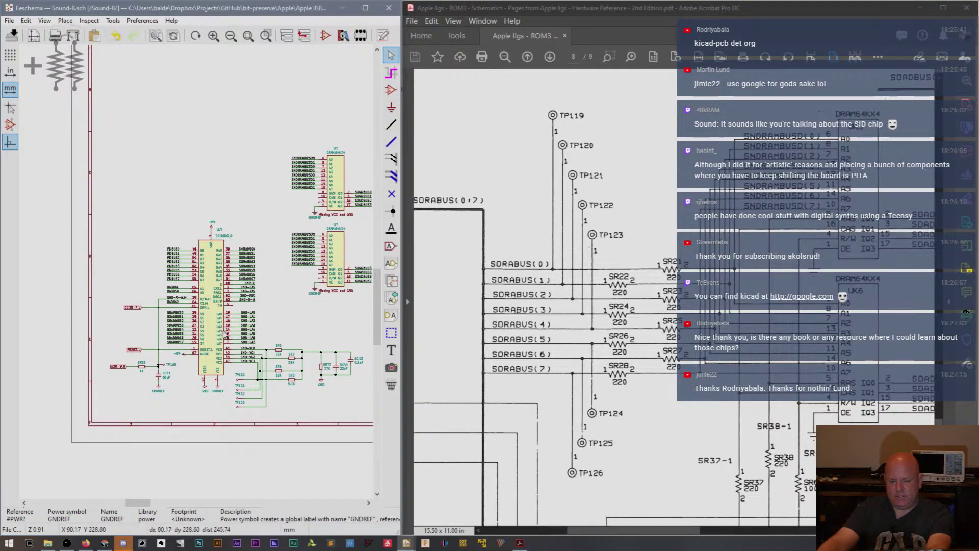
scroll(178, 308, up, 2)
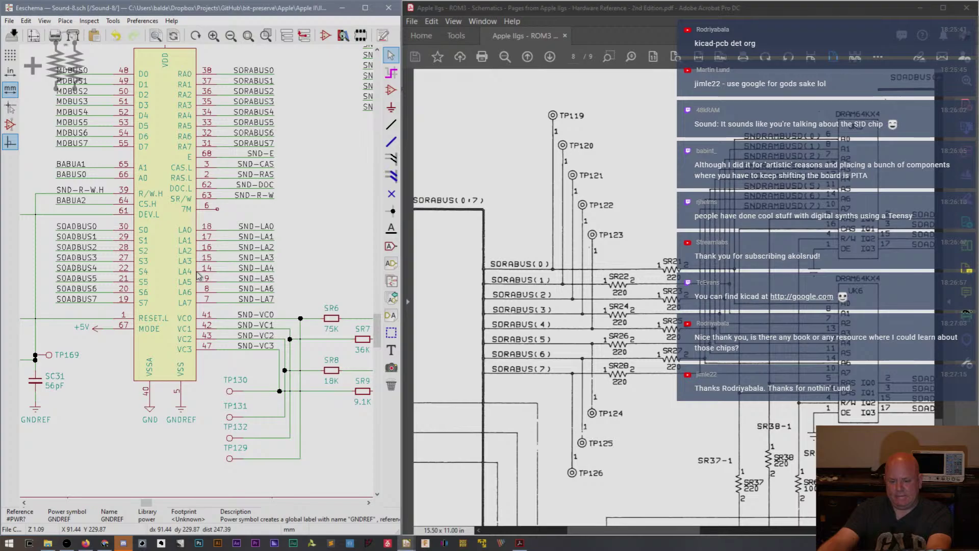
scroll(199, 275, down, 4)
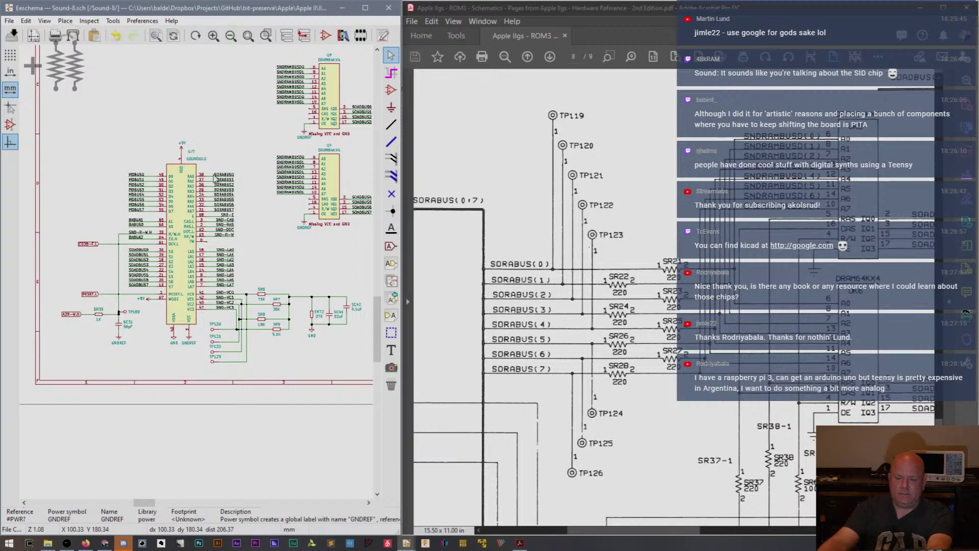
Pan and zoom to inspect the sound chip, UJ7 resistor network and both DRAM chips.
middle_drag(240, 154, 343, 232)
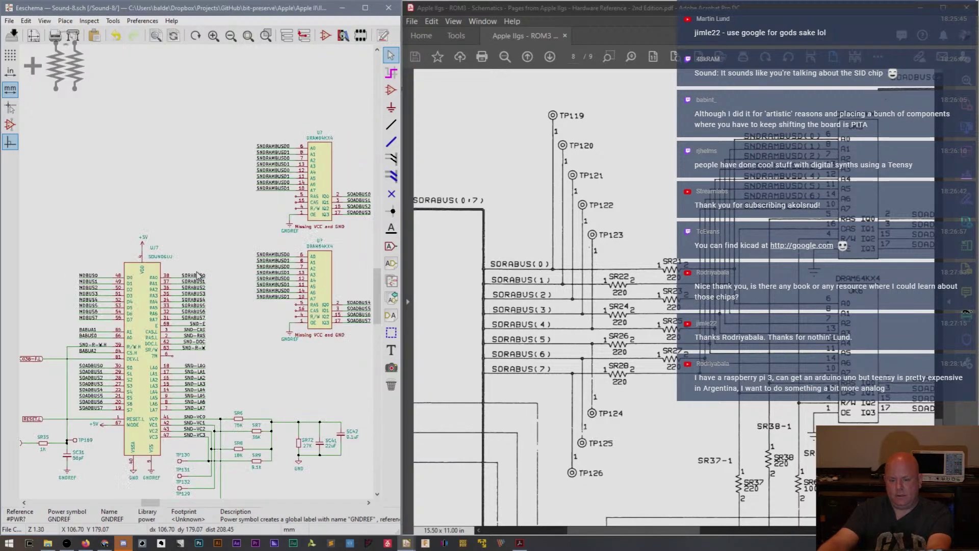
scroll(342, 232, up, 1)
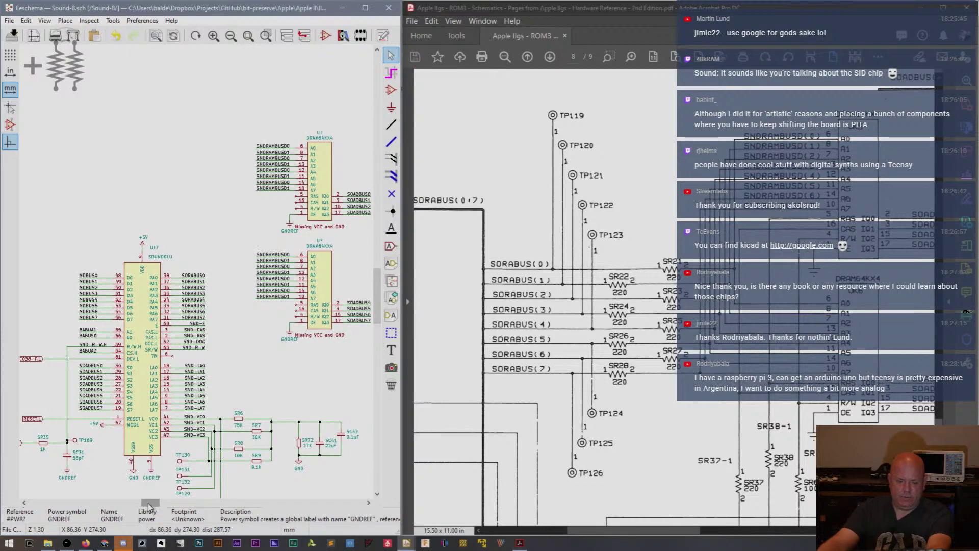
drag(151, 502, 157, 502)
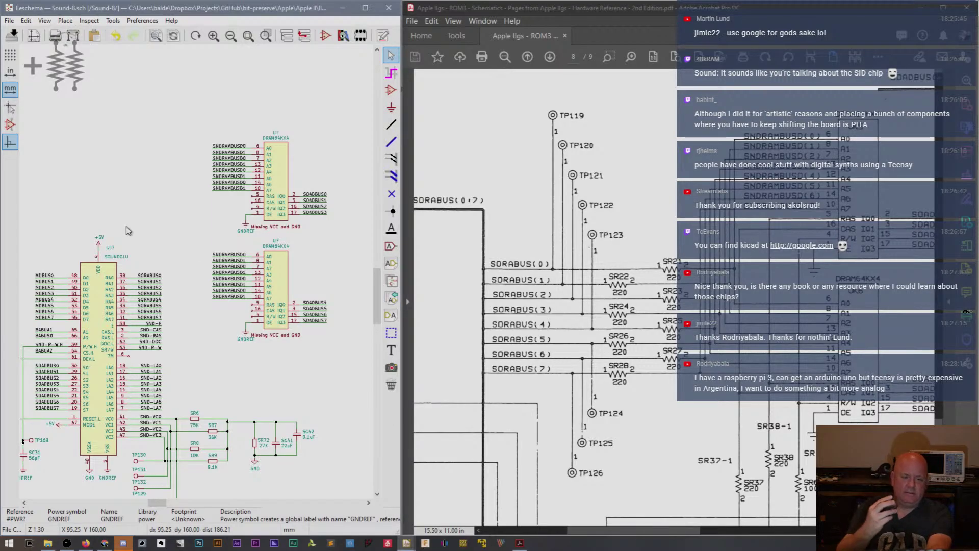
scroll(127, 226, down, 1)
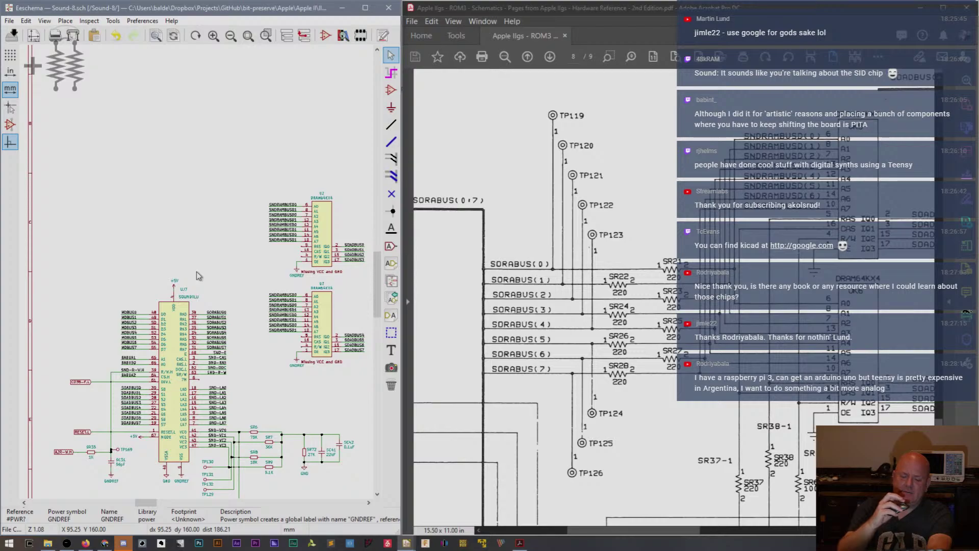
scroll(197, 272, down, 4)
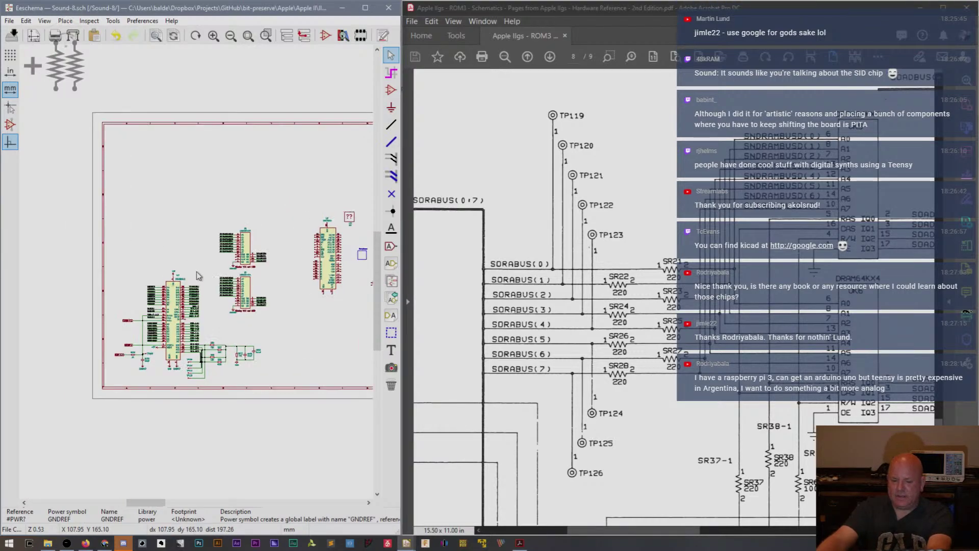
scroll(197, 271, up, 8)
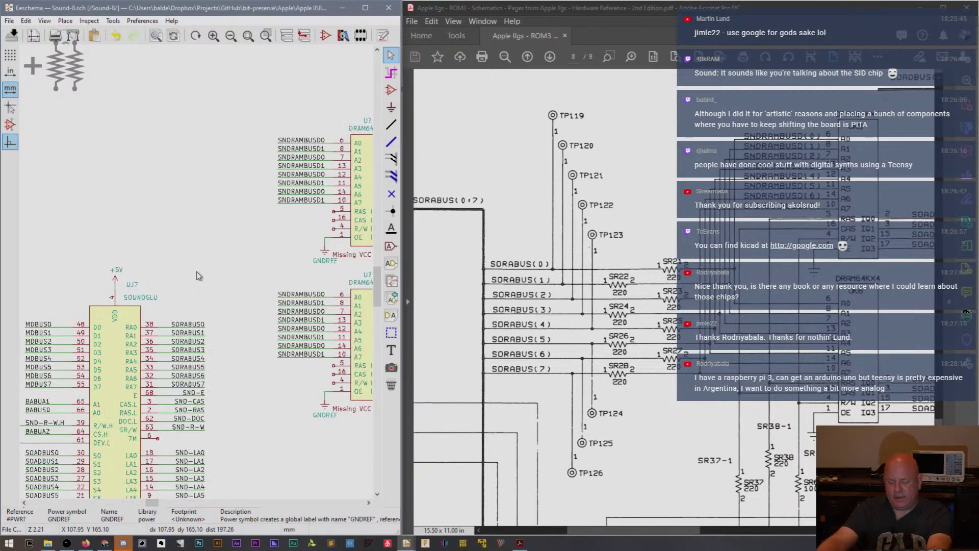
scroll(197, 271, down, 1)
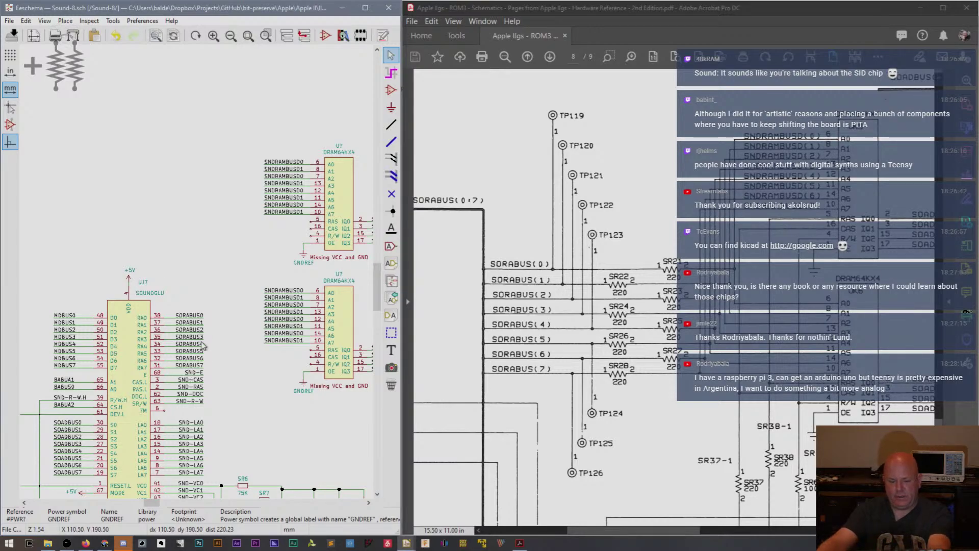
scroll(197, 272, down, 1)
scroll(199, 276, up, 4)
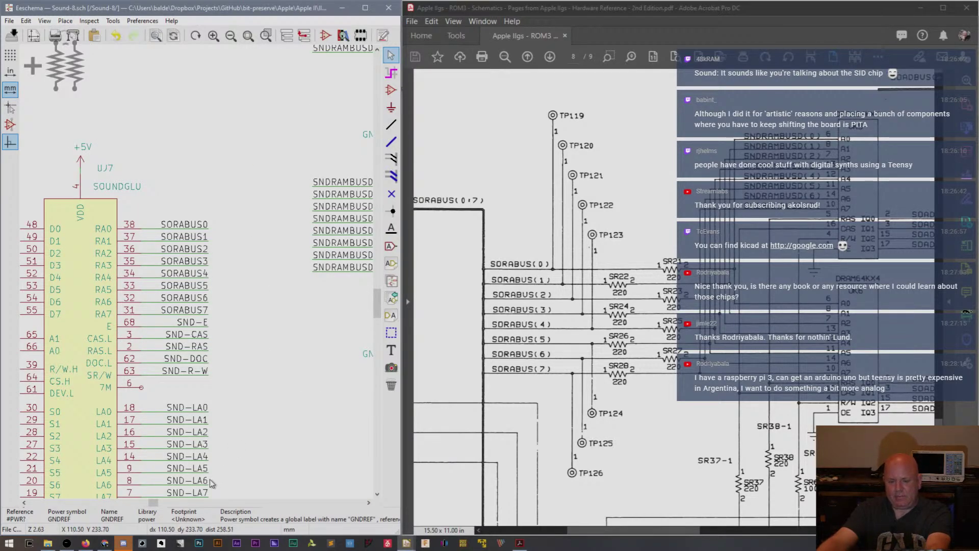
Dismiss the accidentally started hierarchical label and return to selection mode.
drag(151, 501, 168, 503)
scroll(280, 299, down, 1)
key(h)
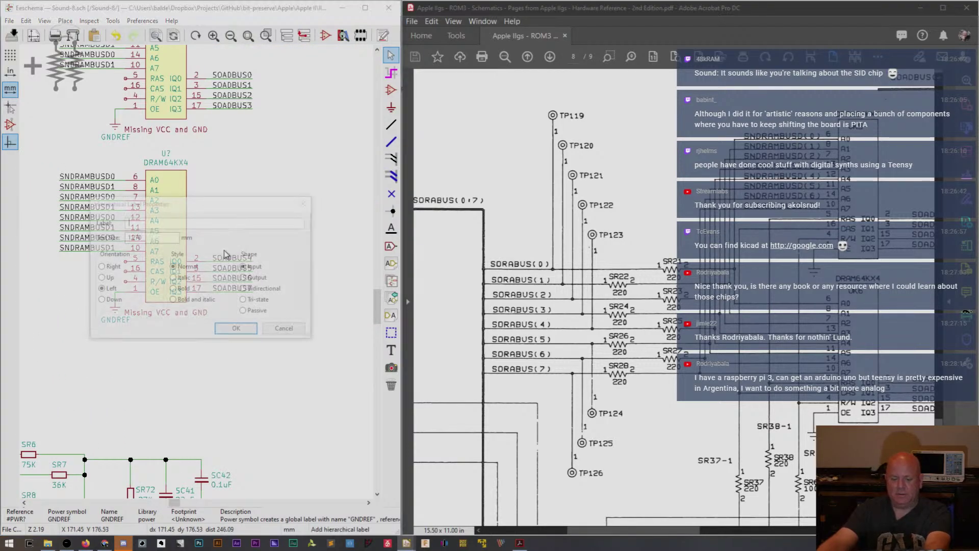
key(Escape)
drag(378, 309, 379, 293)
key(Escape)
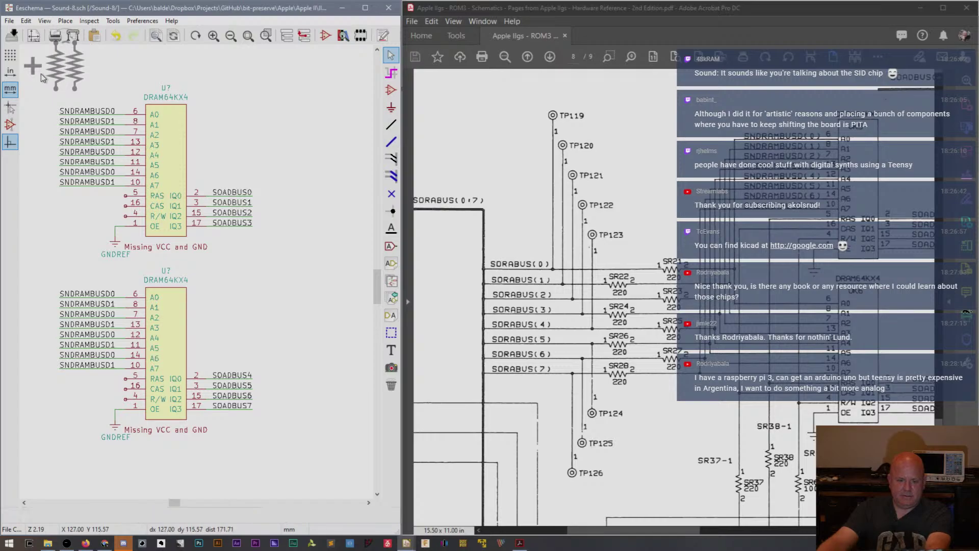
Box-select both DRAM64KX4 chips and drop them together in their new place.
drag(40, 69, 289, 454)
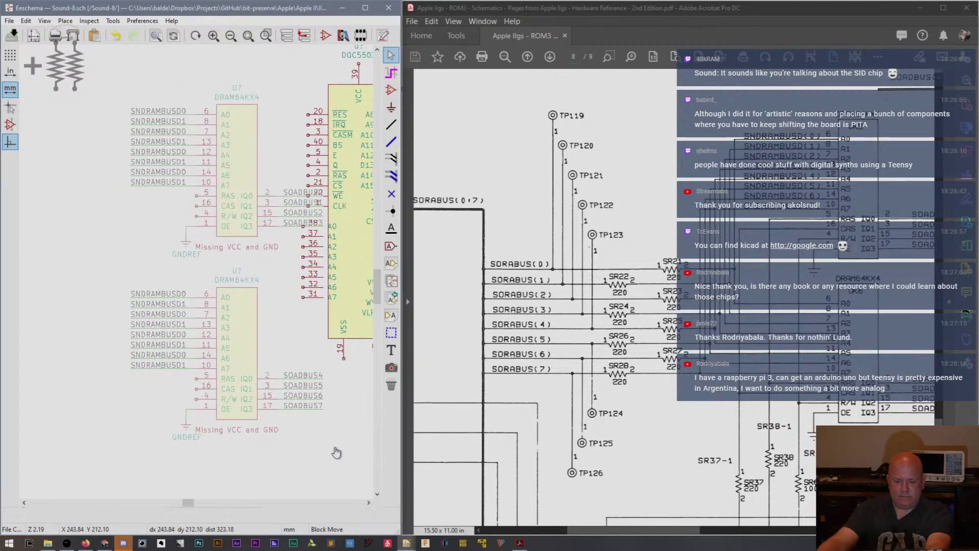
click(255, 440)
drag(194, 503, 178, 504)
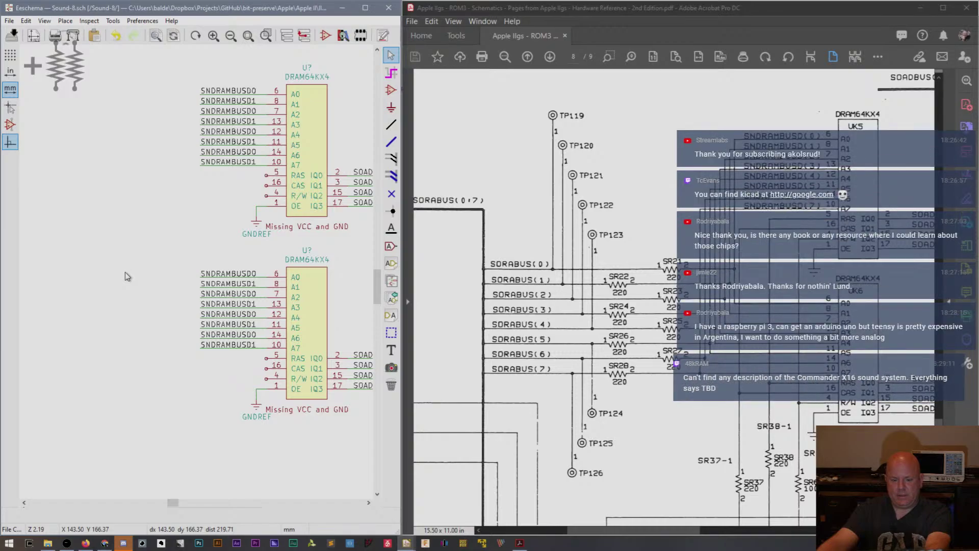
Place a horizontal R_Small resistor SR21 with value 220 left of the lower DRAM chip.
key(a)
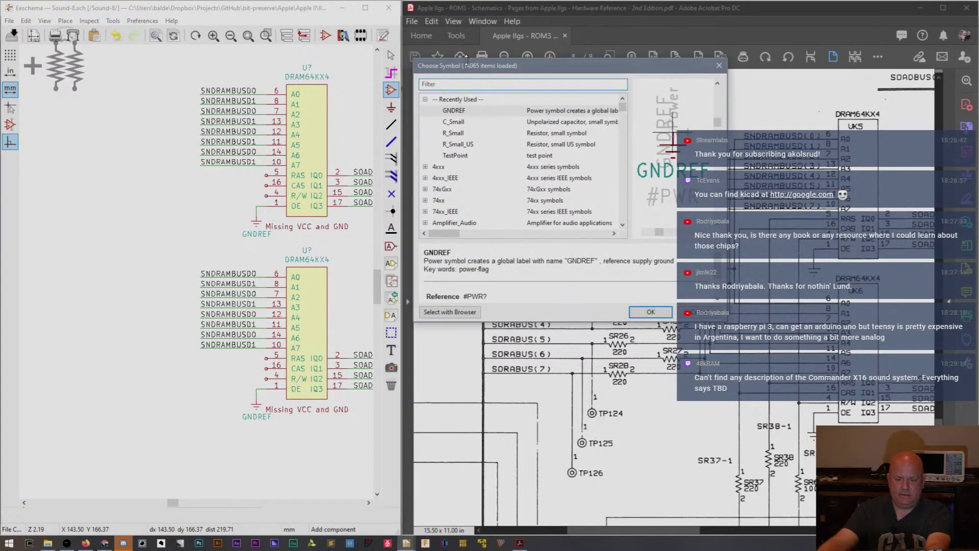
double_click(467, 133)
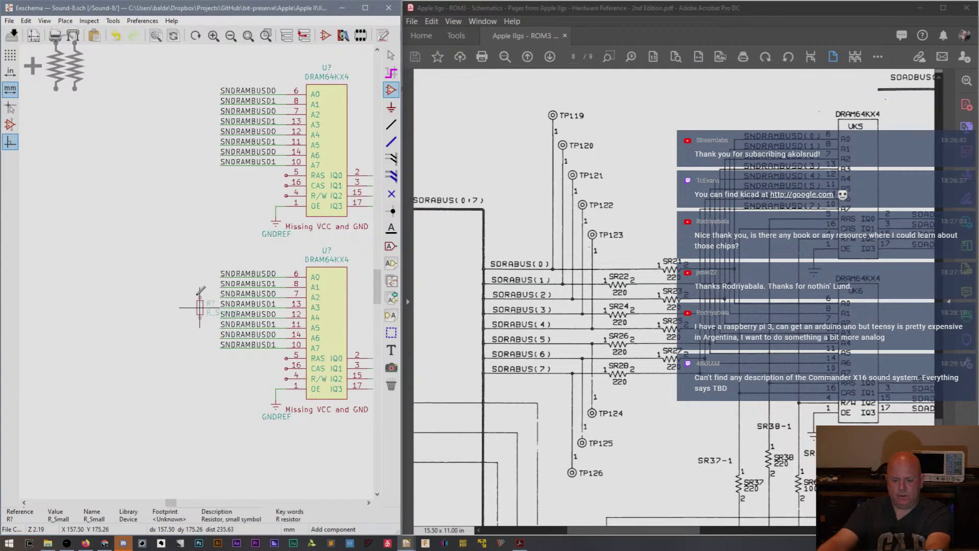
key(r)
click(182, 272)
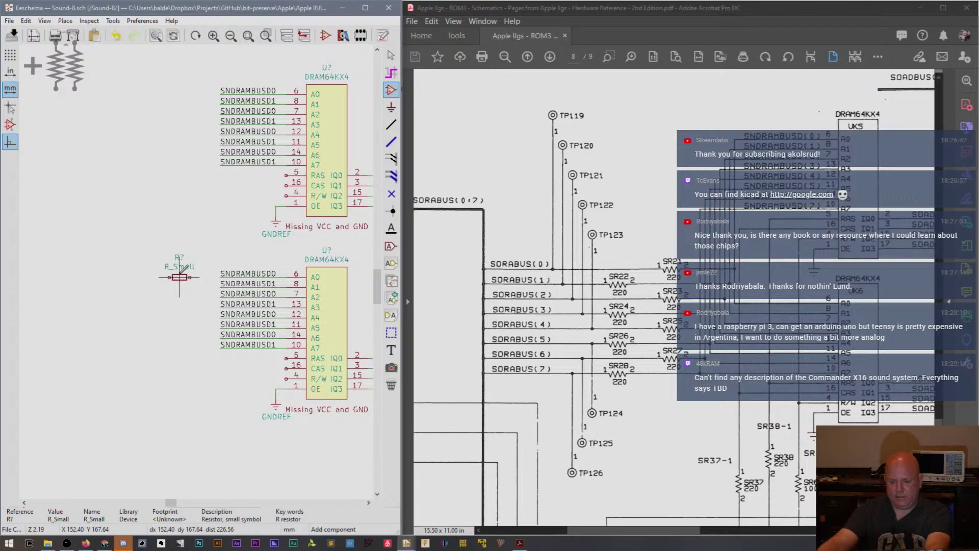
double_click(178, 253)
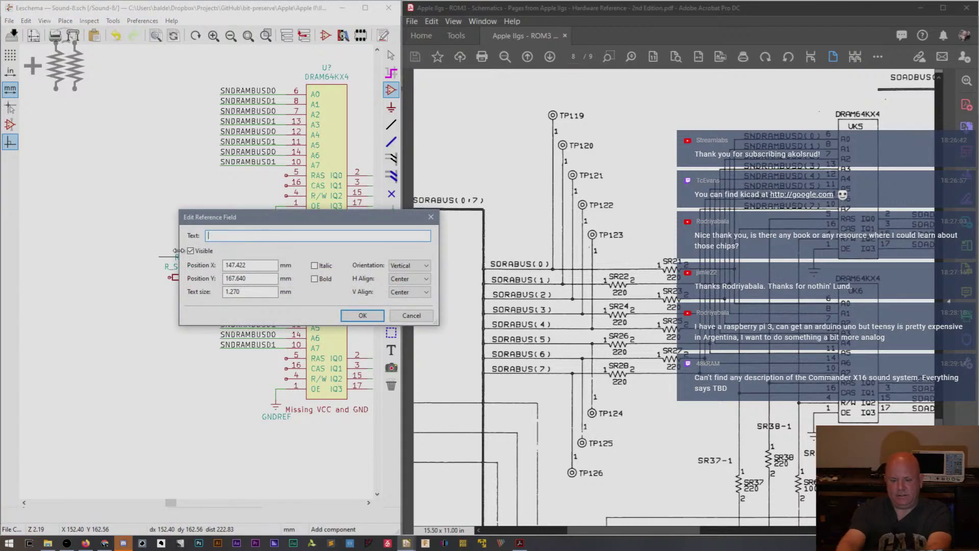
text(SR21)
key(Return)
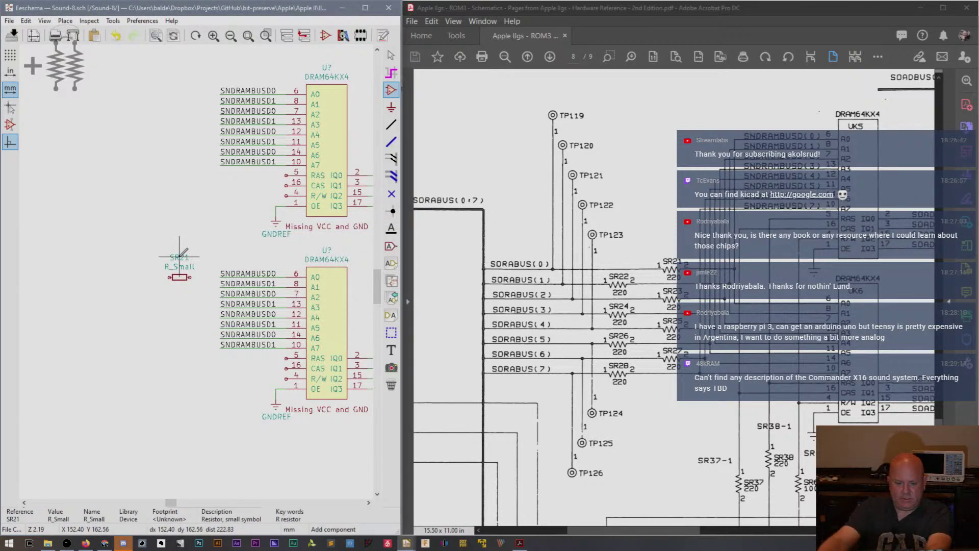
double_click(180, 267)
text(220)
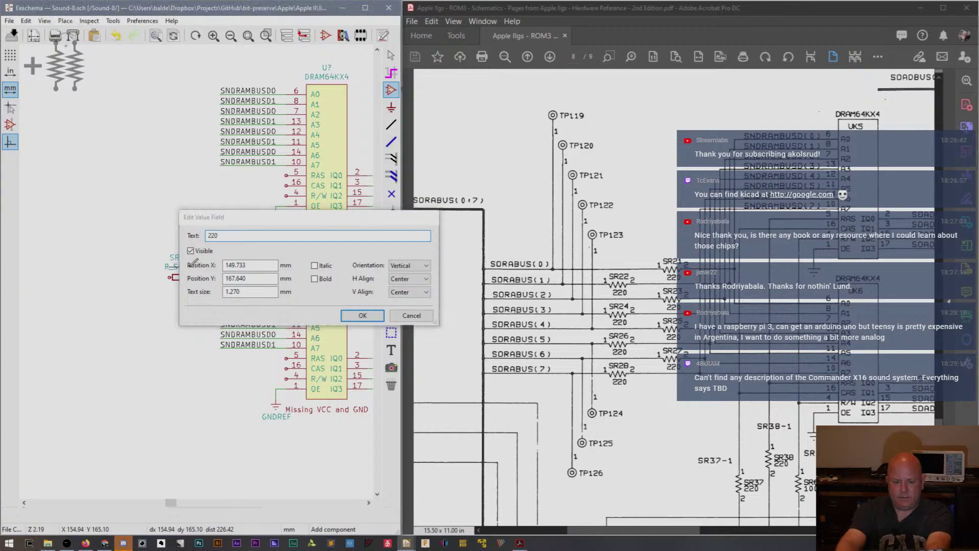
key(Return)
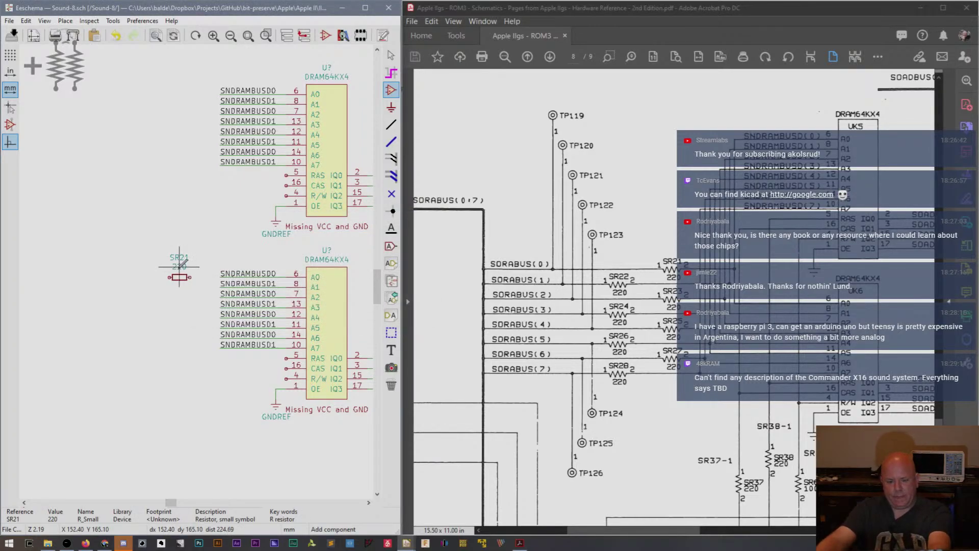
mouse_move(180, 266)
mouse_down()
mouse_move(180, 287)
mouse_move(179, 262)
mouse_move(180, 277)
mouse_up()
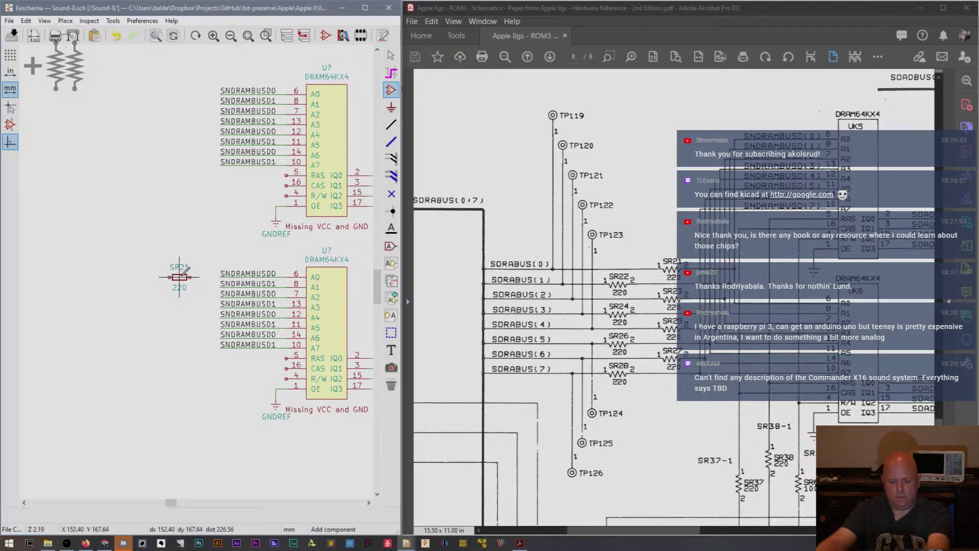
Duplicate SR21 and place the copy just to its left.
click(184, 270)
key(ctrl+d)
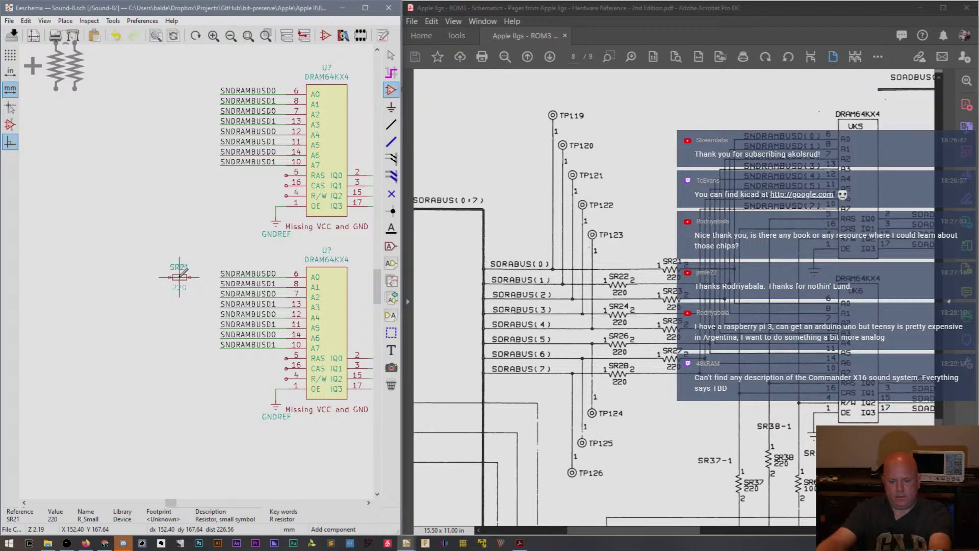
click(144, 286)
key(ctrl+d)
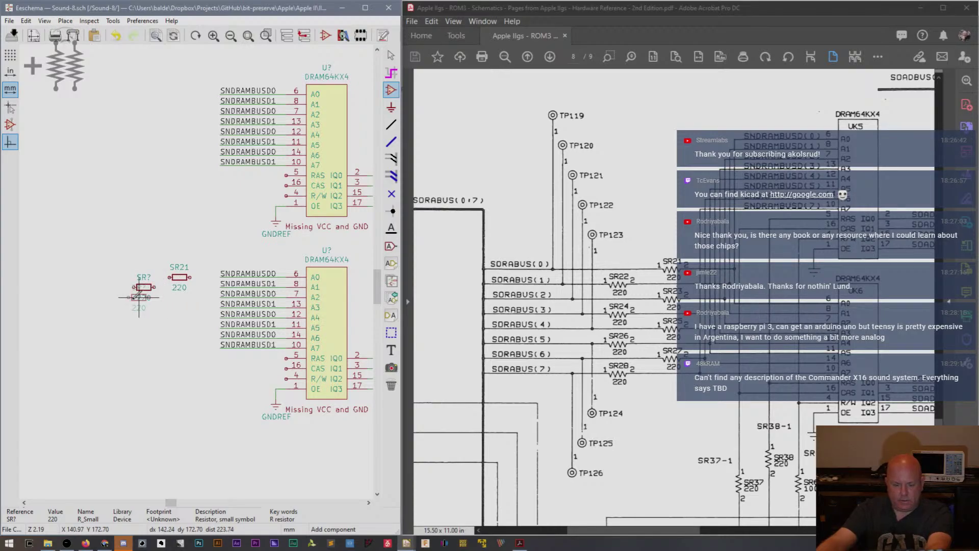
Place a second copy further left, enable the full-window crosshair, and align the middle copy to a pin row.
click(114, 302)
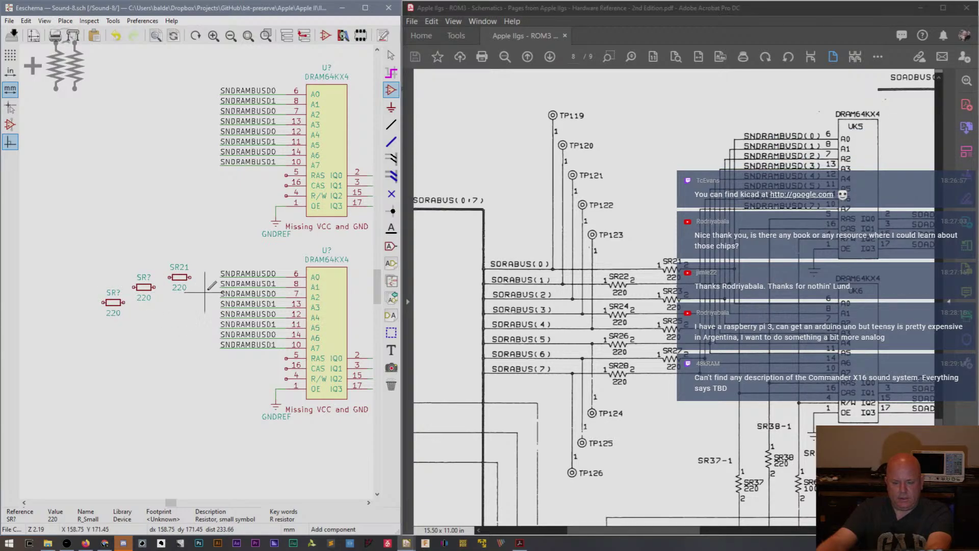
scroll(205, 289, up, 1)
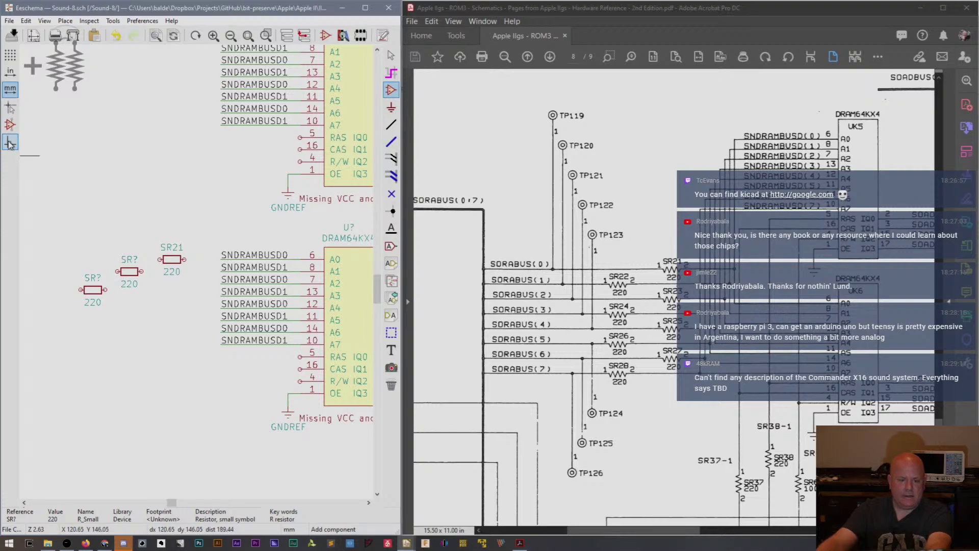
click(11, 109)
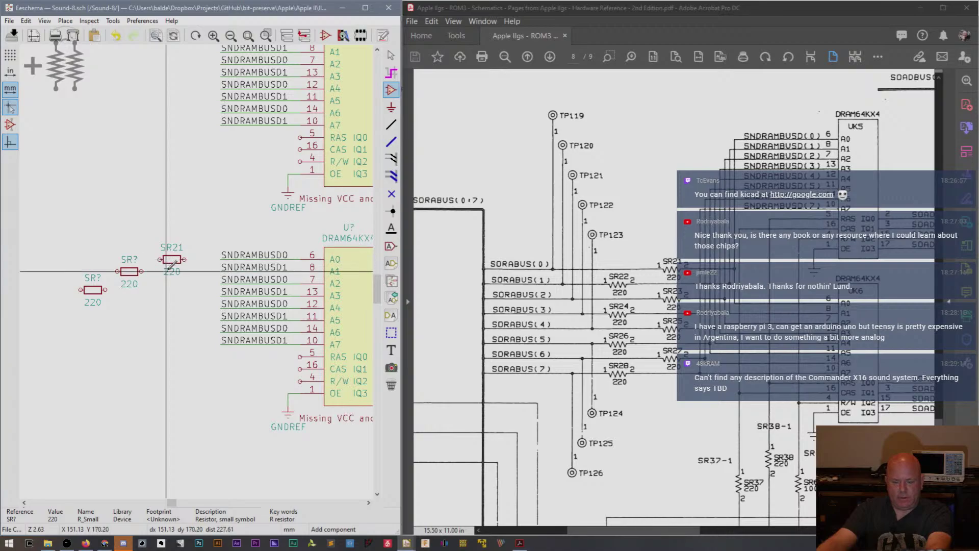
click(105, 284)
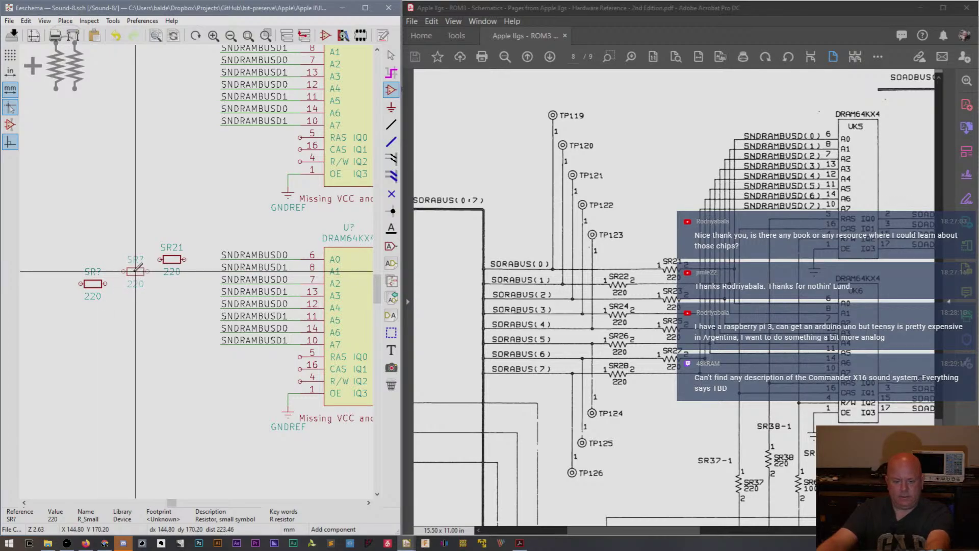
click(136, 271)
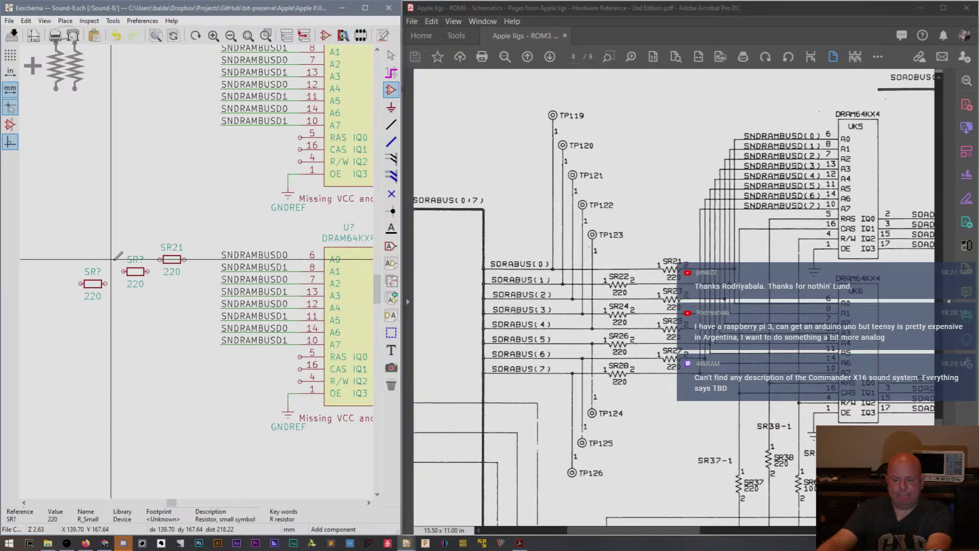
scroll(117, 256, down, 5)
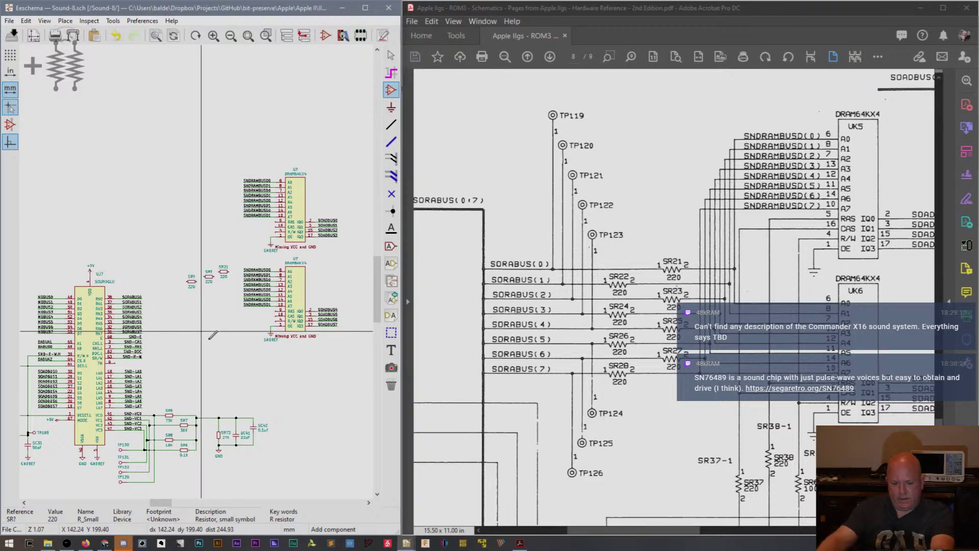
Wire SR21 and the middle 220 resistor to the A0 and A1 SNDRAMBUSD labels.
scroll(202, 268, up, 4)
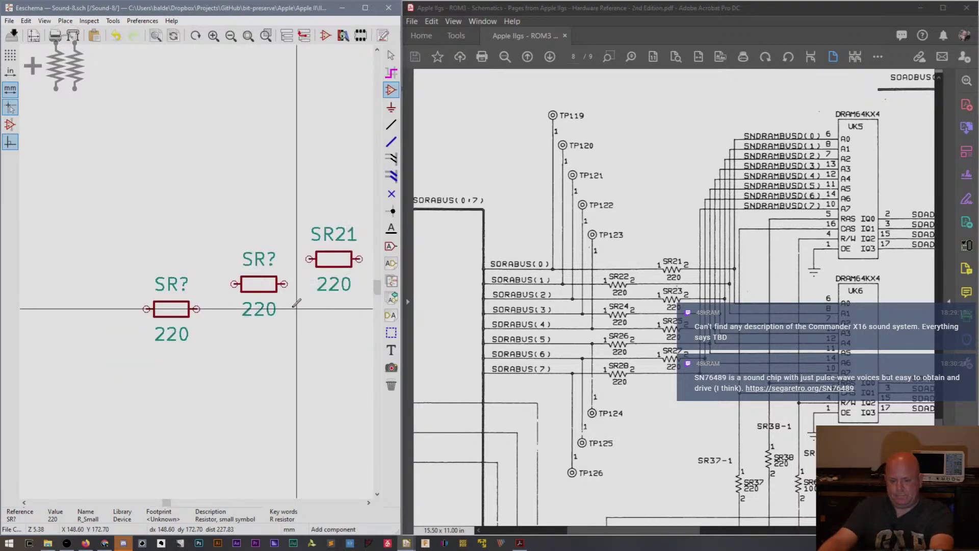
drag(167, 503, 171, 503)
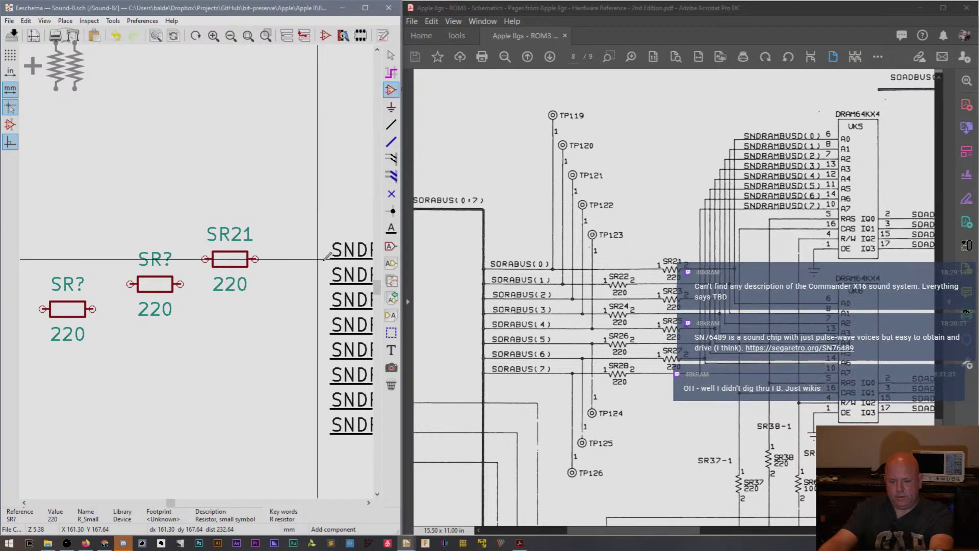
key(w)
click(255, 259)
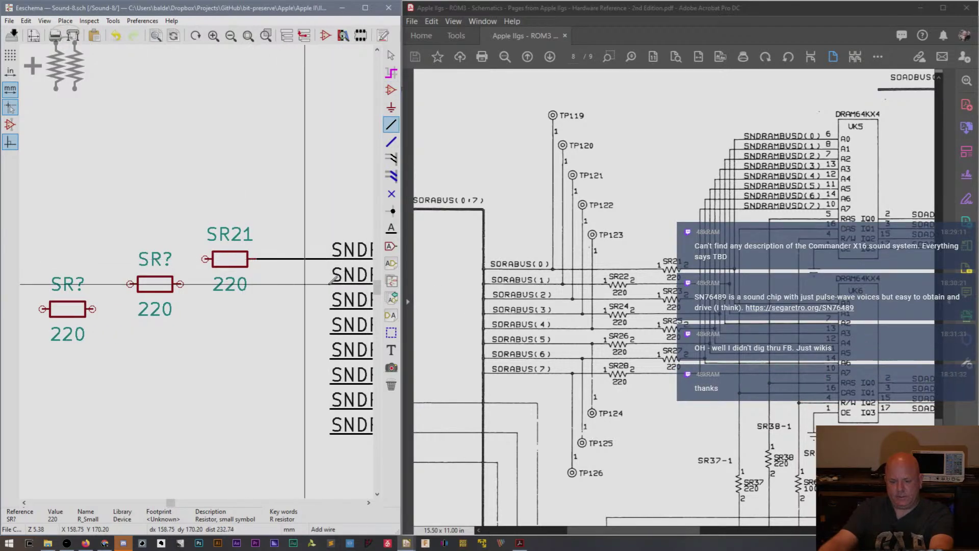
click(331, 284)
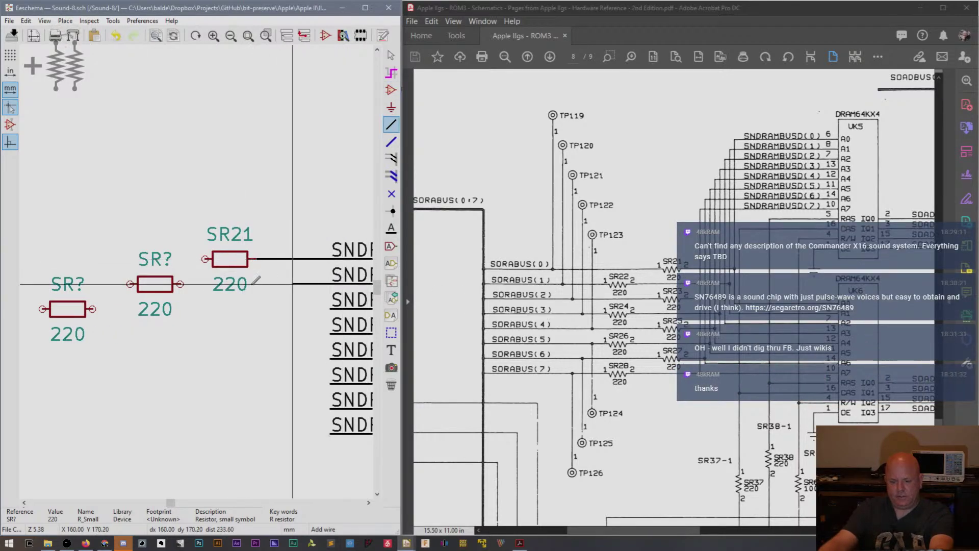
click(174, 284)
key(Escape)
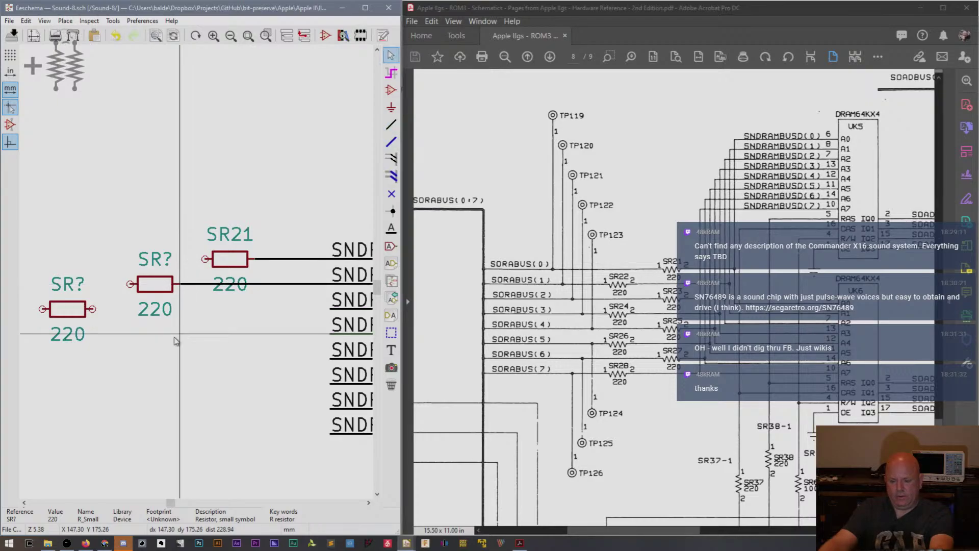
scroll(197, 272, down, 6)
Try moving the resistors with their wires as a group, then undo the move.
scroll(197, 272, up, 1)
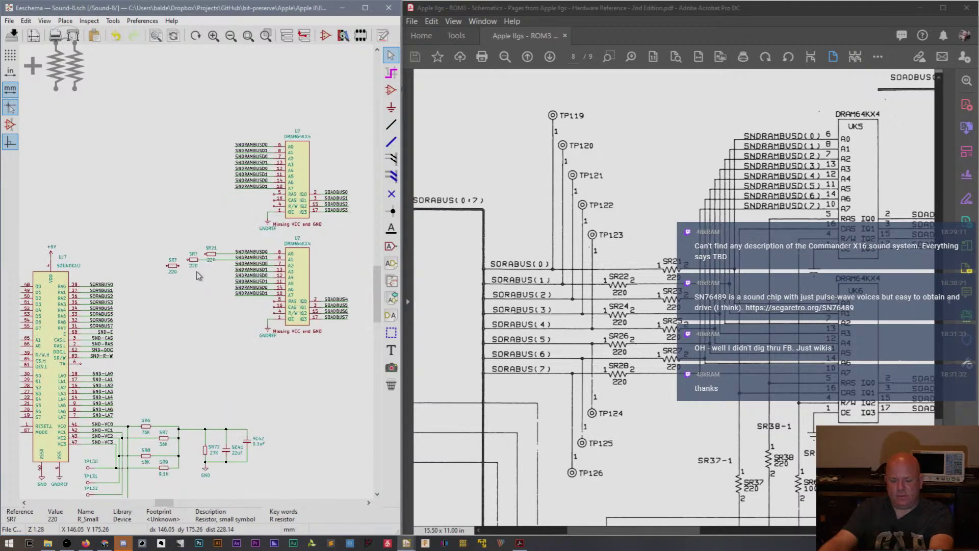
drag(197, 272, 223, 272)
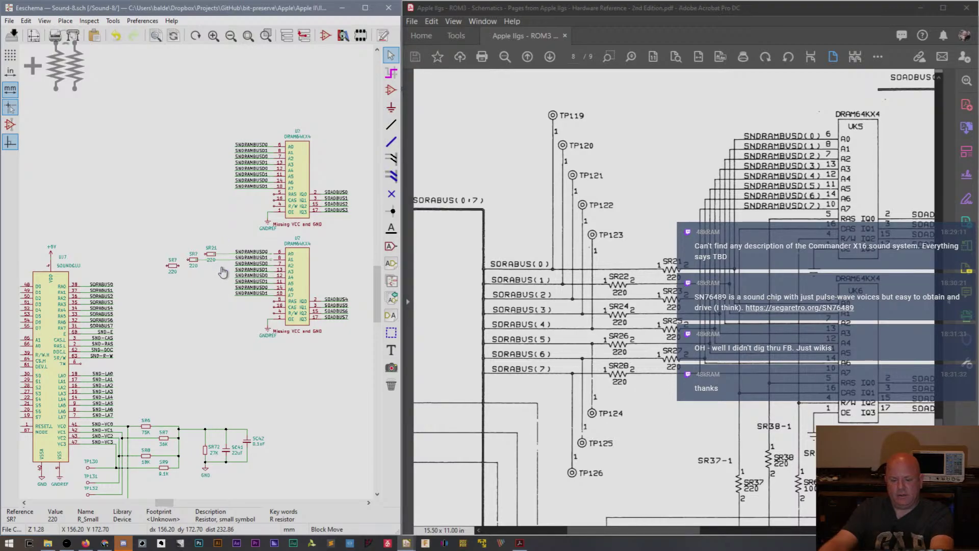
click(216, 269)
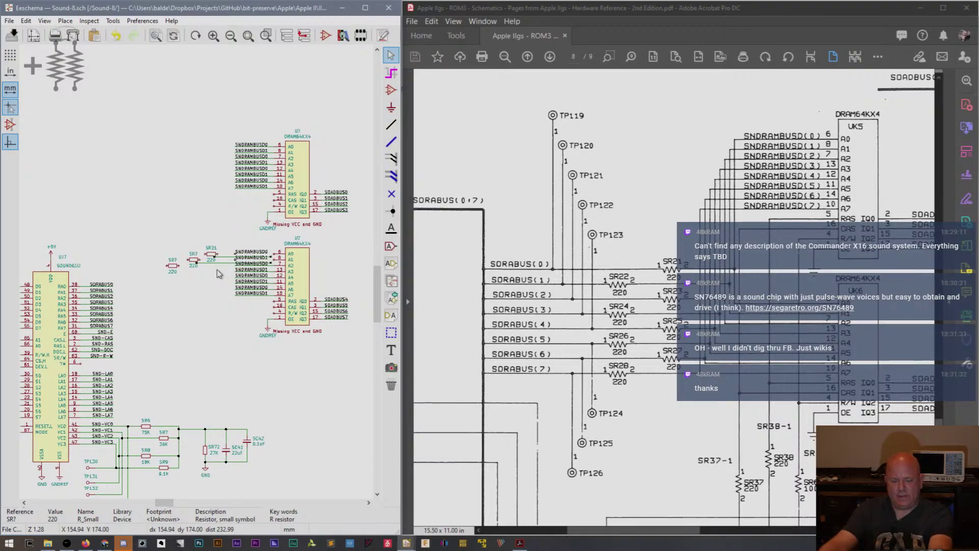
key(ctrl+z)
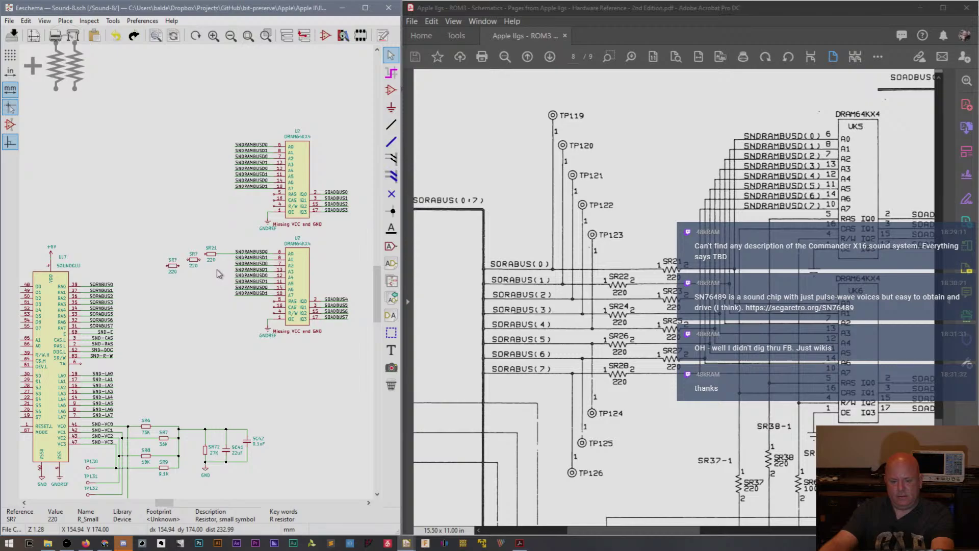
Stack SR21 and its copies into a vertical column and add a fifth copy below.
scroll(211, 270, up, 3)
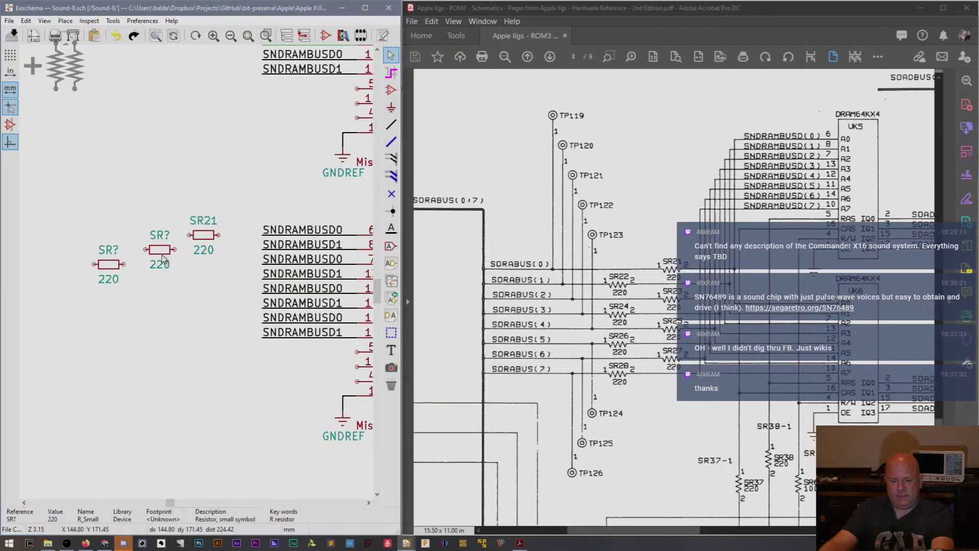
drag(118, 266, 132, 288)
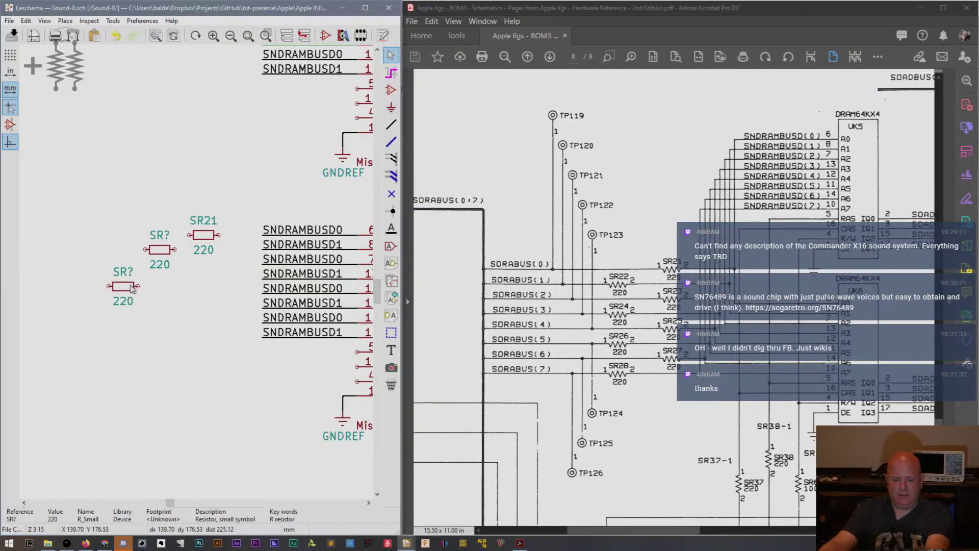
drag(155, 257, 120, 242)
drag(204, 236, 123, 199)
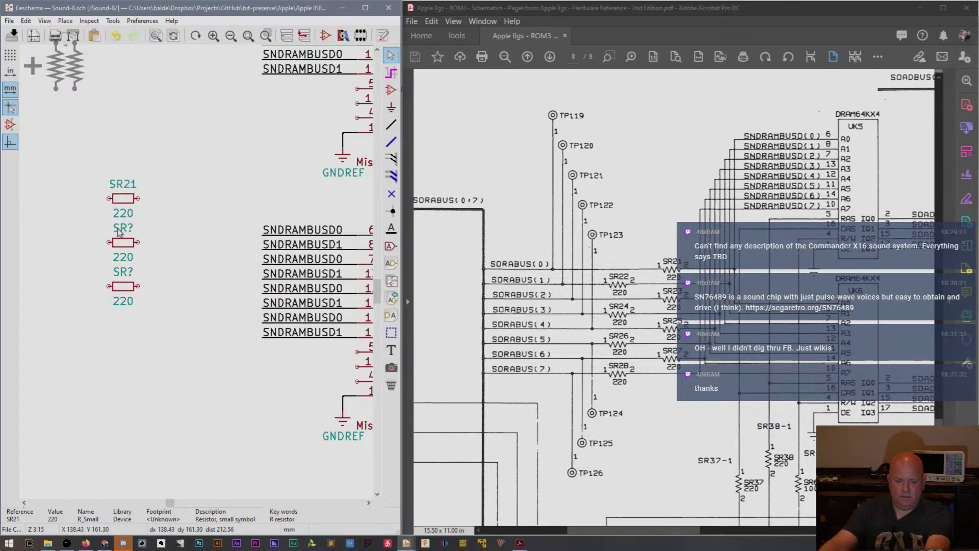
mouse_move(121, 287)
mouse_down()
mouse_move(126, 320)
mouse_move(123, 297)
mouse_up()
key(c)
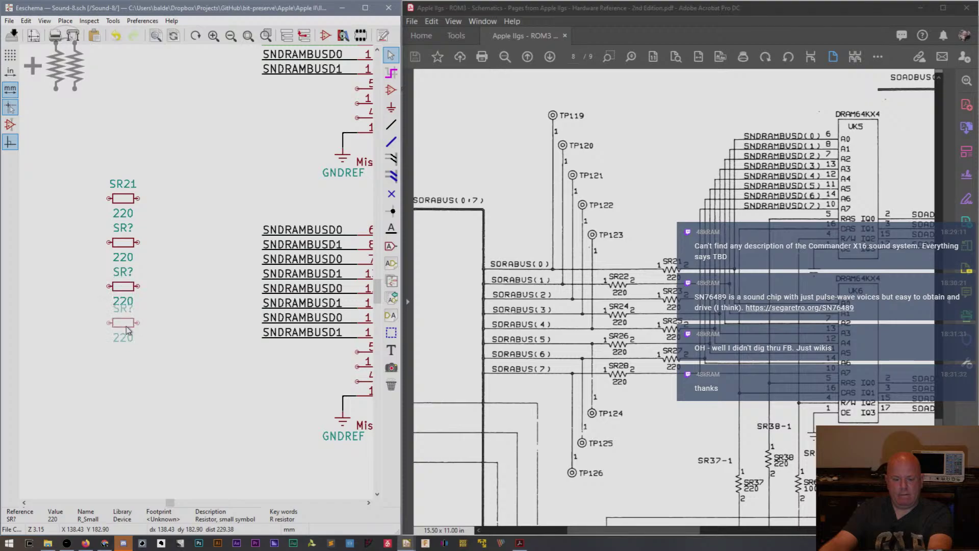
click(124, 374)
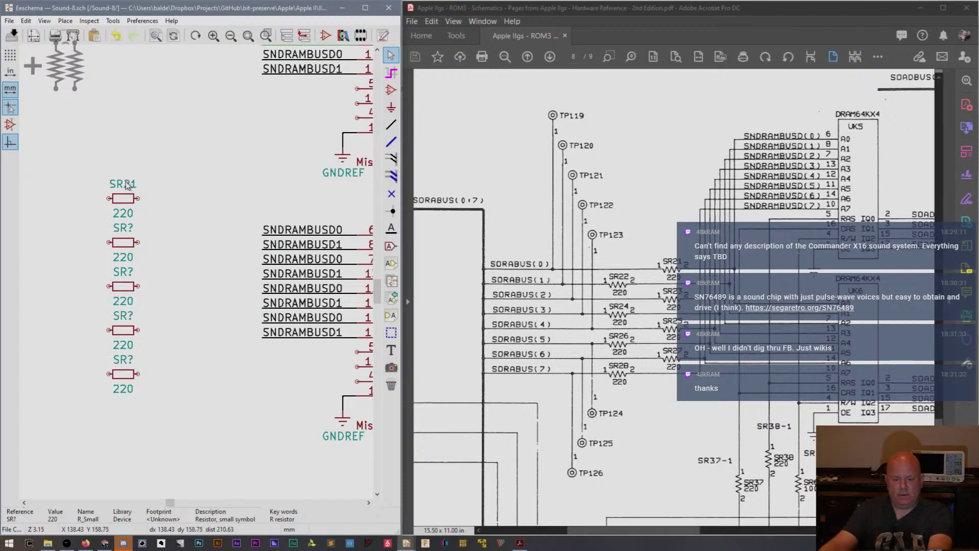
Set SR21's 220 value left of the resistor with its reference beside it.
key(m)
click(93, 214)
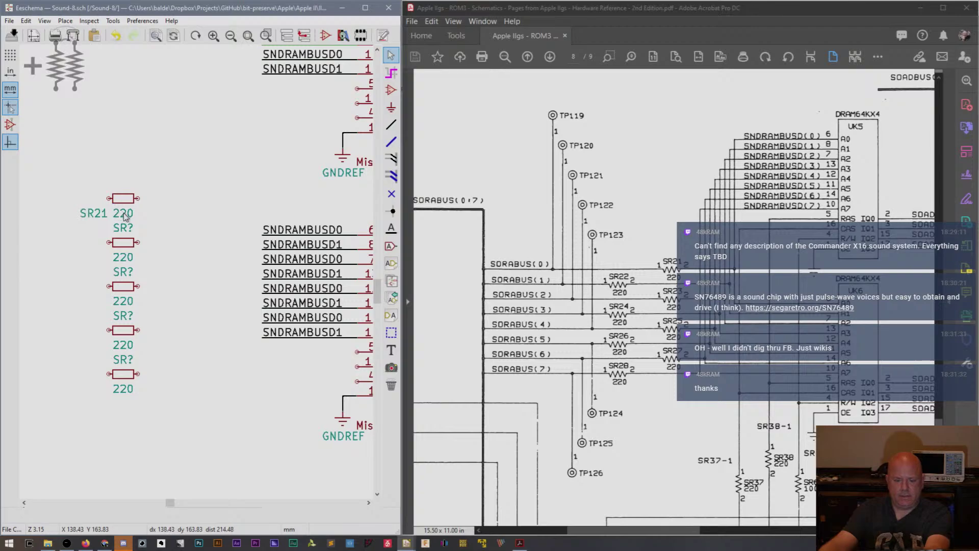
key(m)
click(140, 218)
key(m)
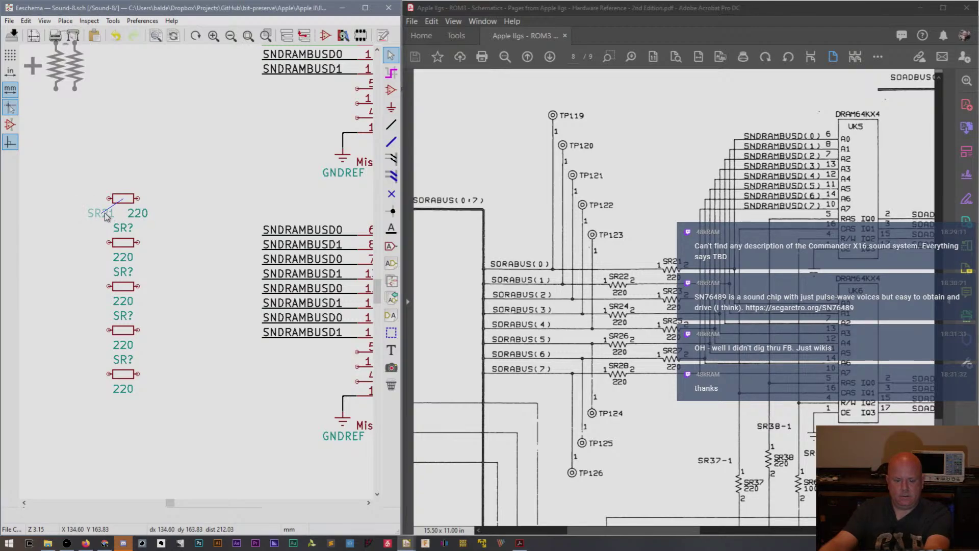
click(172, 216)
key(m)
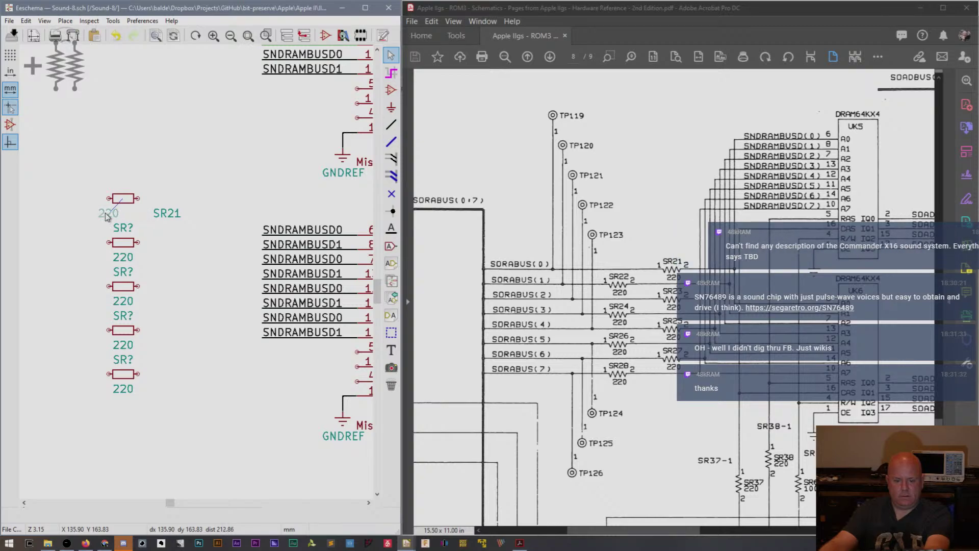
click(104, 217)
key(m)
click(143, 216)
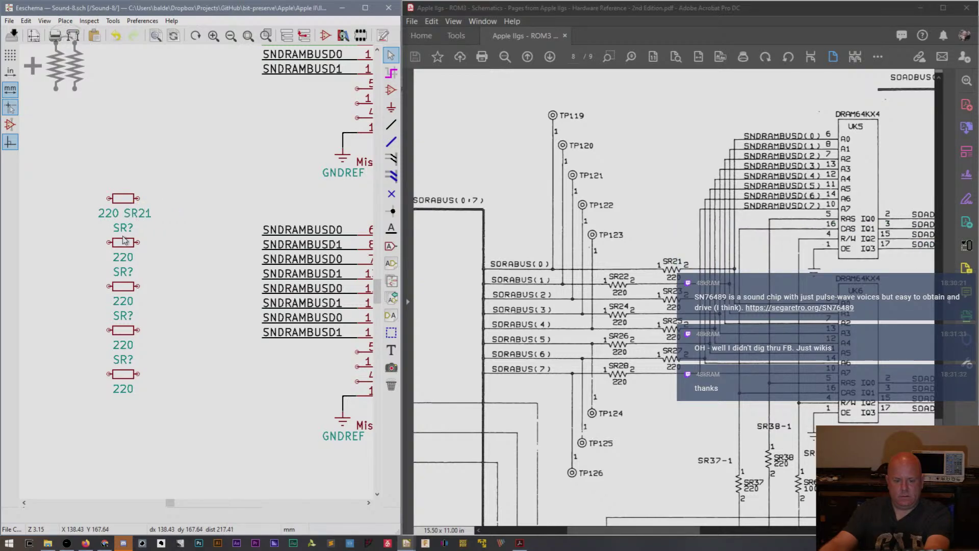
Place the 220 value and SR? reference side by side on the second and third resistors.
key(m)
click(107, 259)
key(m)
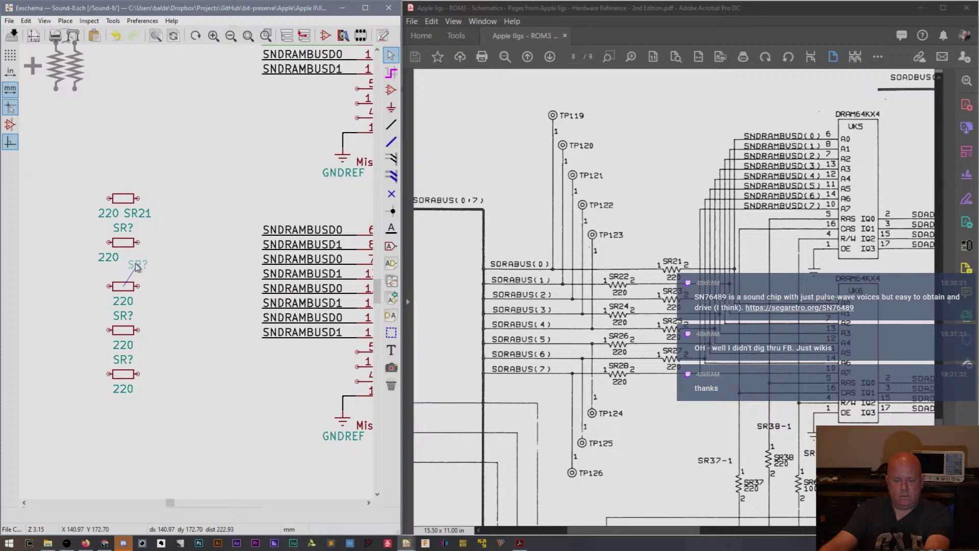
click(130, 303)
key(m)
click(111, 303)
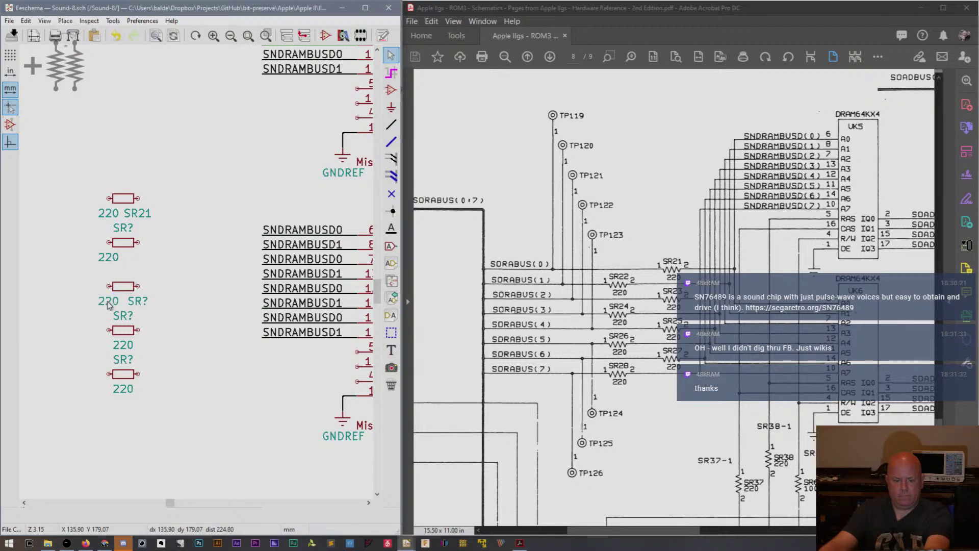
key(m)
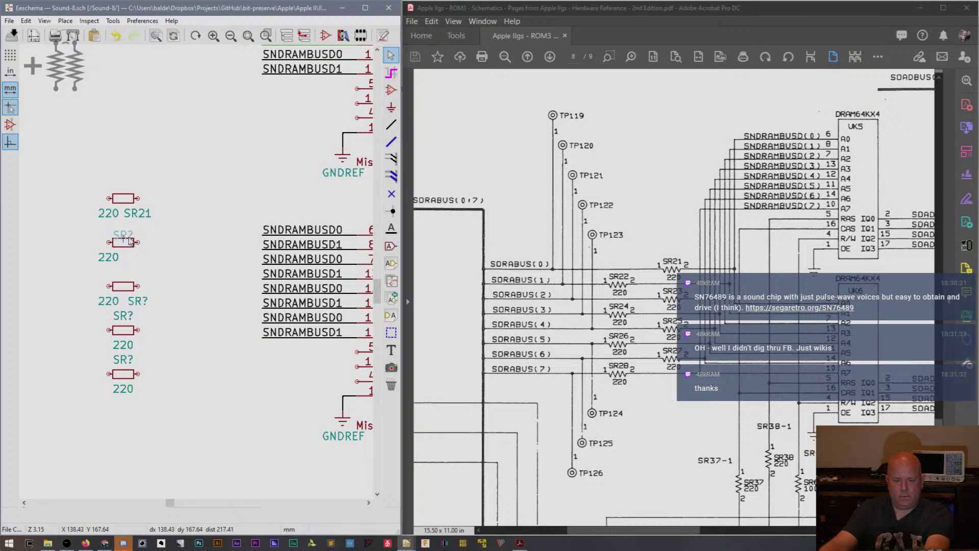
click(130, 259)
Place the 220 value and SR? reference side by side on the fourth and fifth resistors.
key(m)
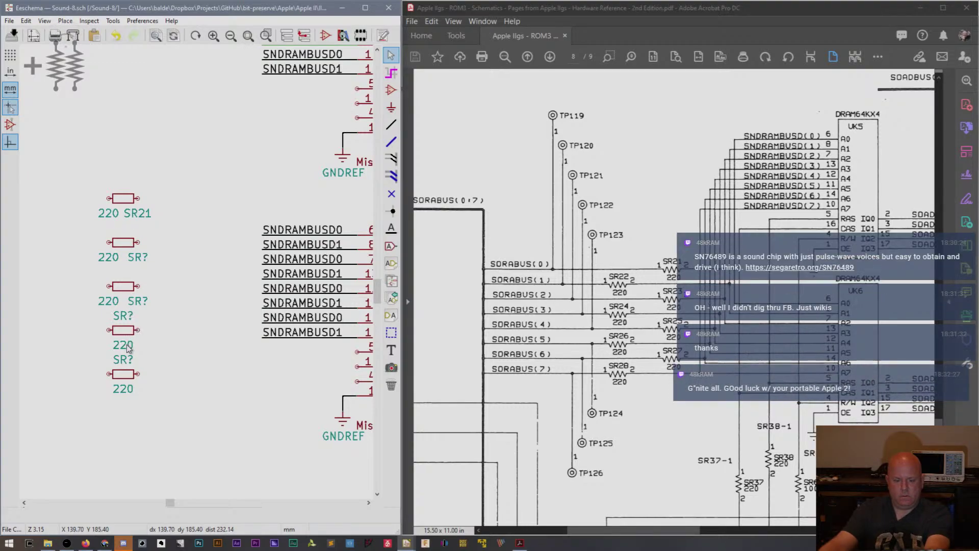
click(107, 347)
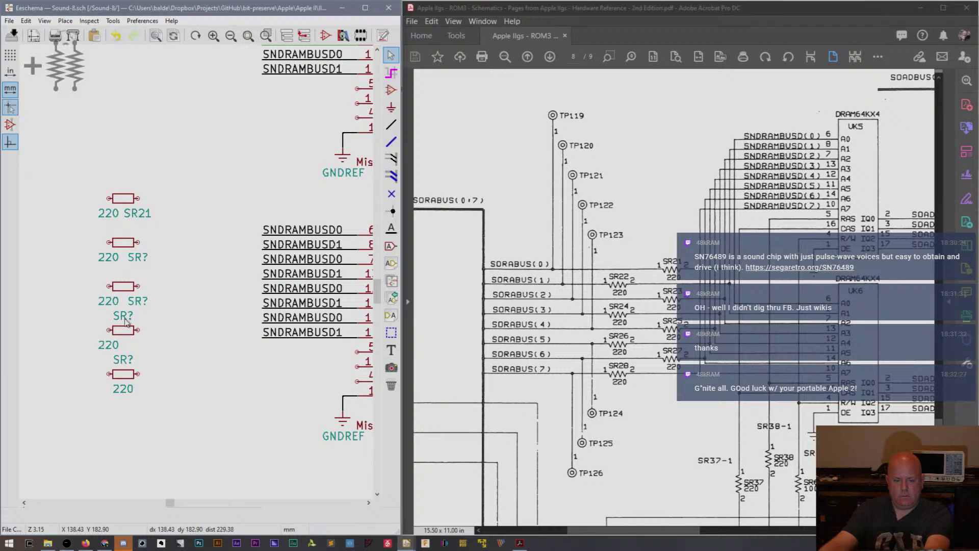
click(138, 346)
key(m)
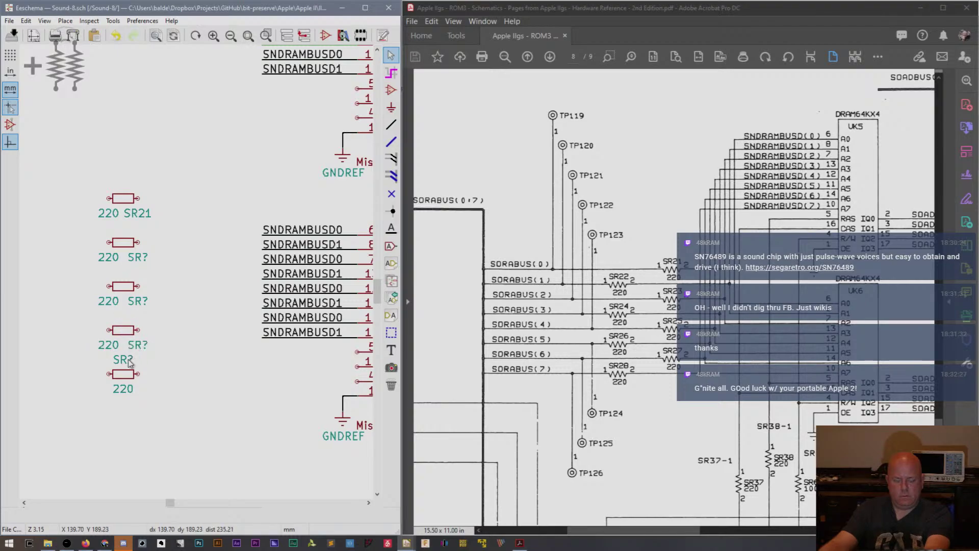
click(139, 389)
key(m)
click(108, 390)
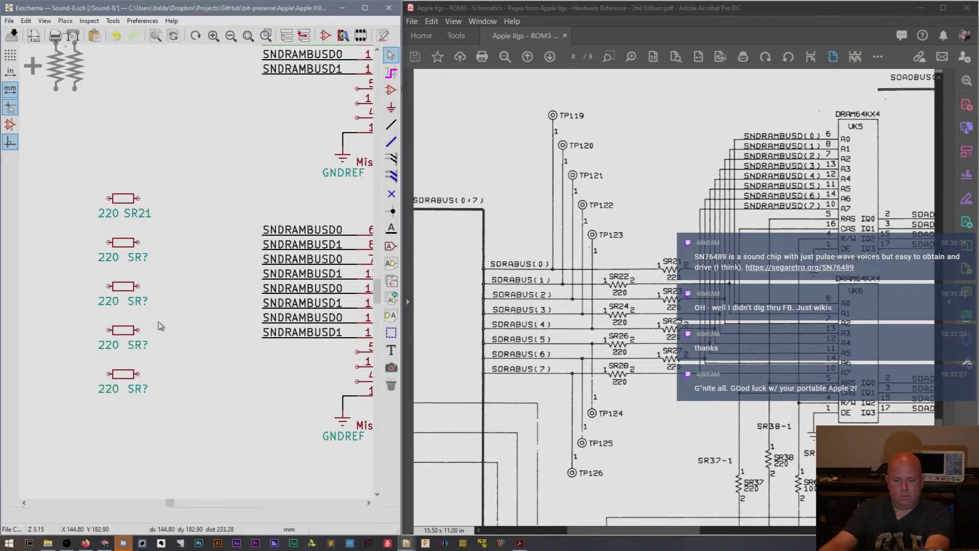
Pack the resistors tightly under SR21 and delete the spare one.
key(m)
click(121, 230)
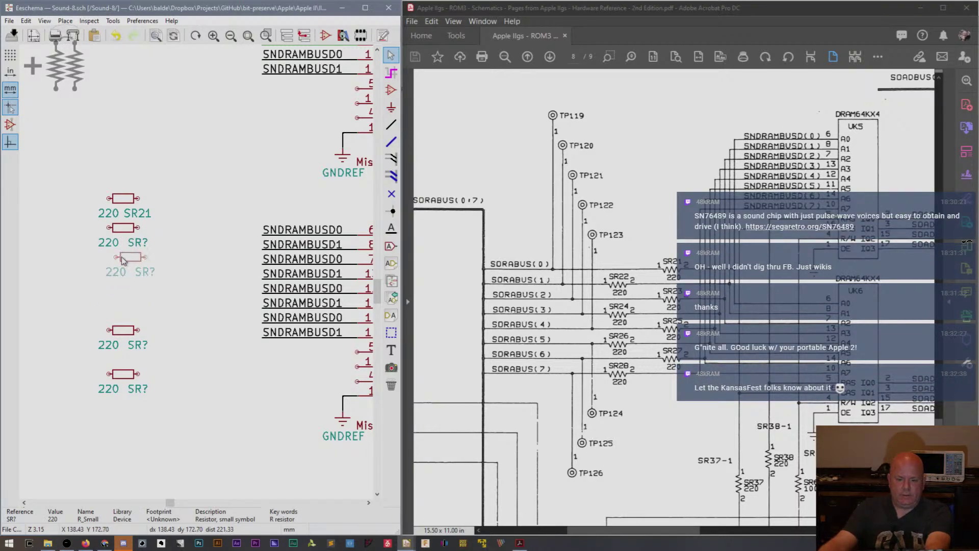
click(117, 256)
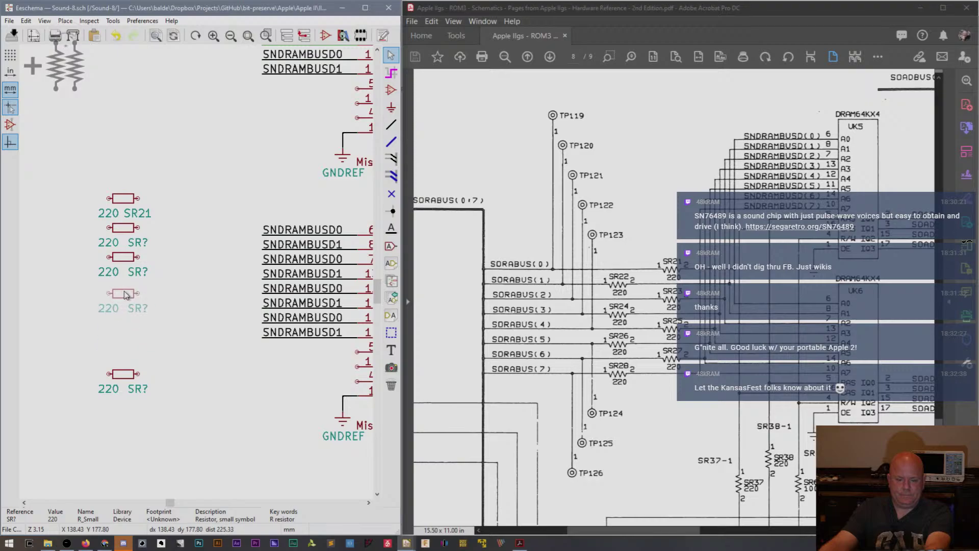
click(126, 295)
click(121, 286)
key(Delete)
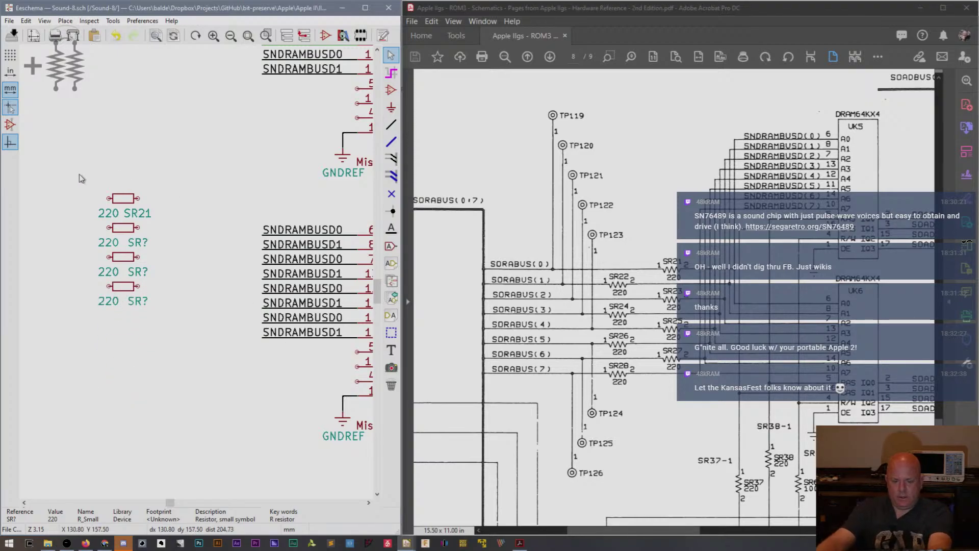
Copy the four stacked resistors and paste them below, making a column of eight.
drag(79, 174, 156, 352)
key(ctrl+c)
key(ctrl+v)
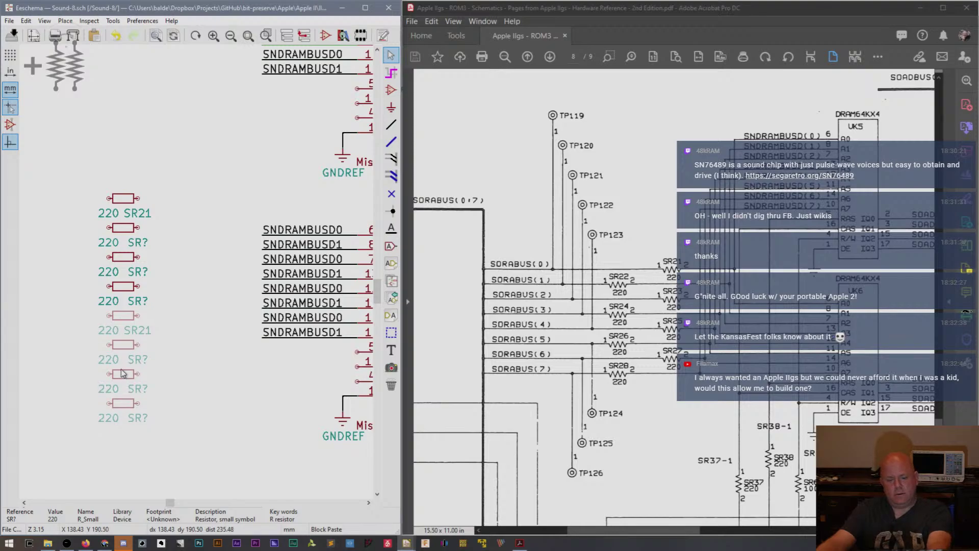
click(122, 373)
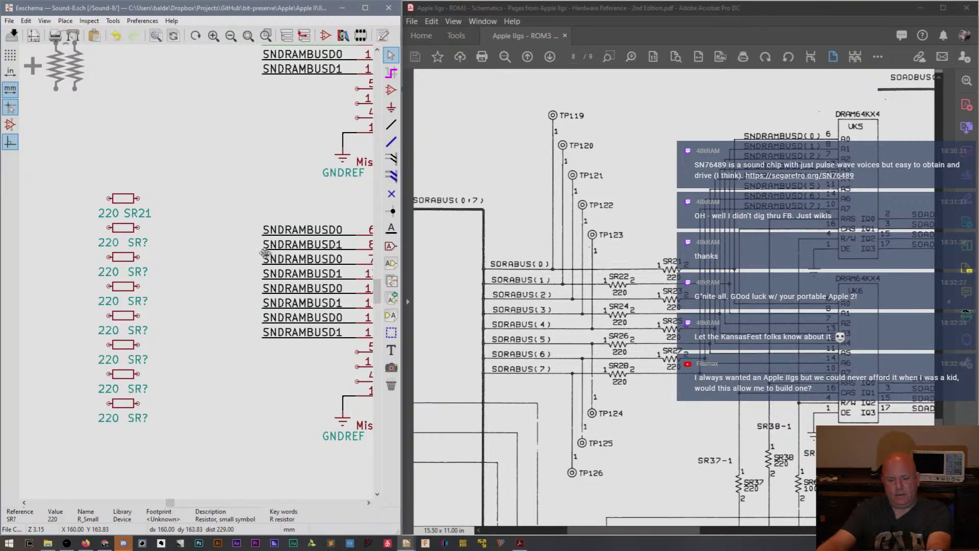
Move the top SNDRAMBUSD0 label beside SR21 and wire SR21's right pin to it.
drag(247, 215, 301, 390)
key(ctrl+c)
key(ctrl+v)
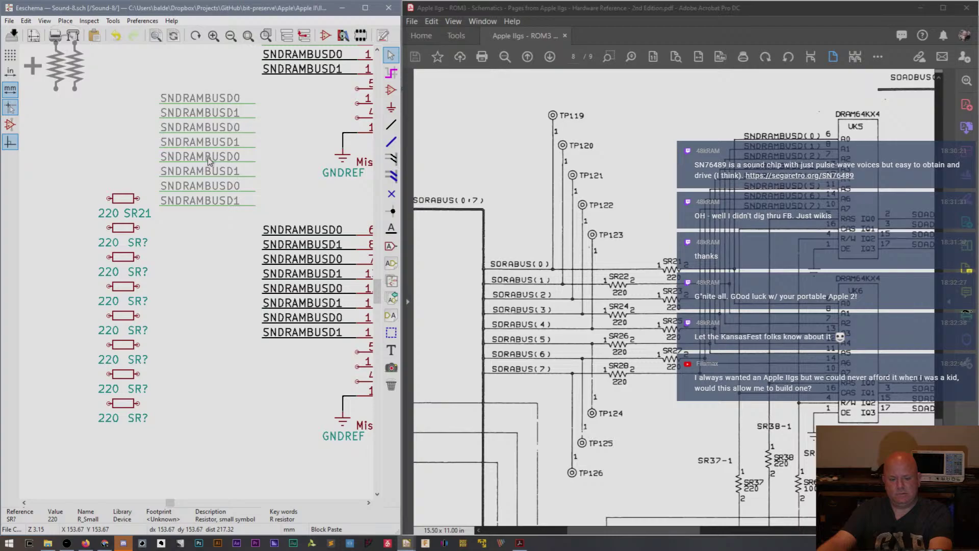
key(Escape)
click(258, 236)
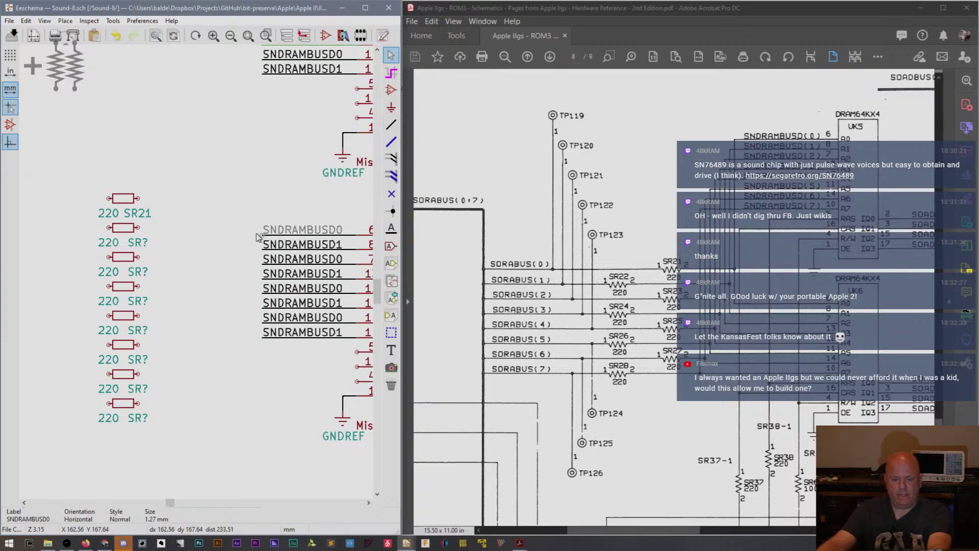
key(m)
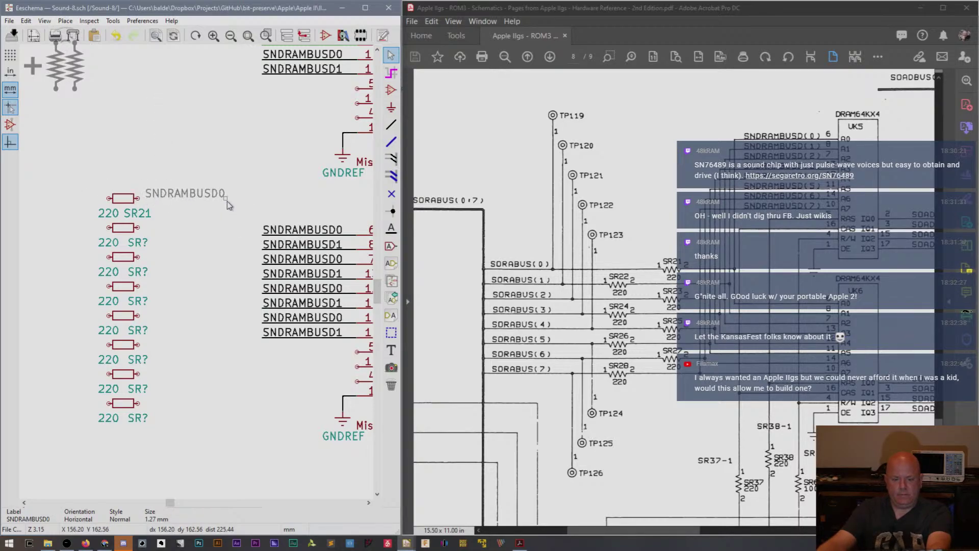
click(228, 199)
key(w)
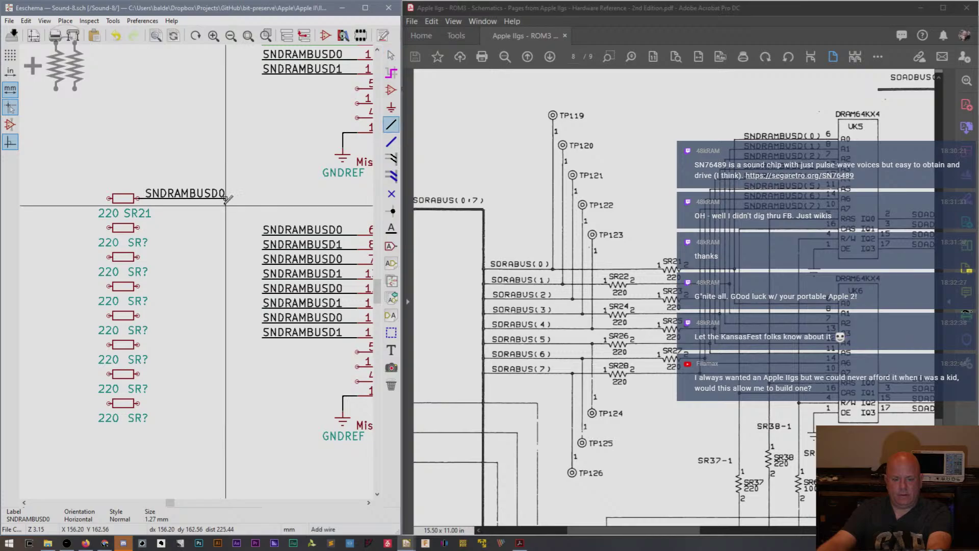
click(225, 198)
Paste SNDRAMBUSD0 label copies beside each of the other seven resistors.
drag(224, 222, 136, 177)
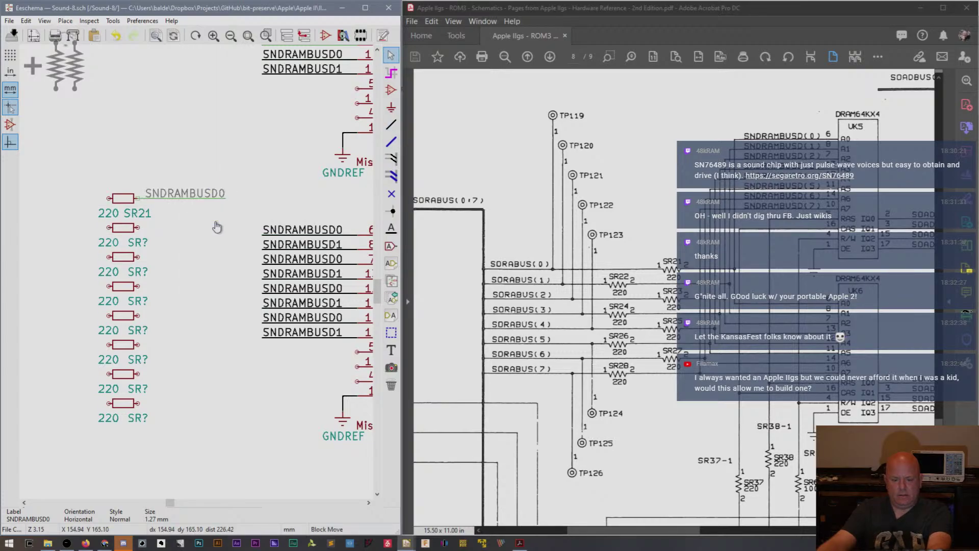
key(ctrl+c)
key(ctrl+v)
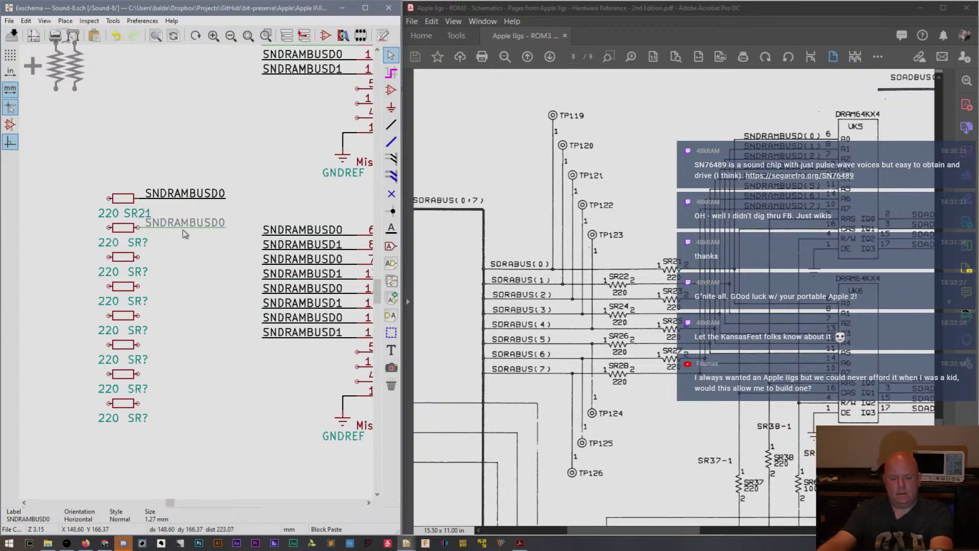
click(183, 233)
key(ctrl+v)
click(181, 261)
key(ctrl+v)
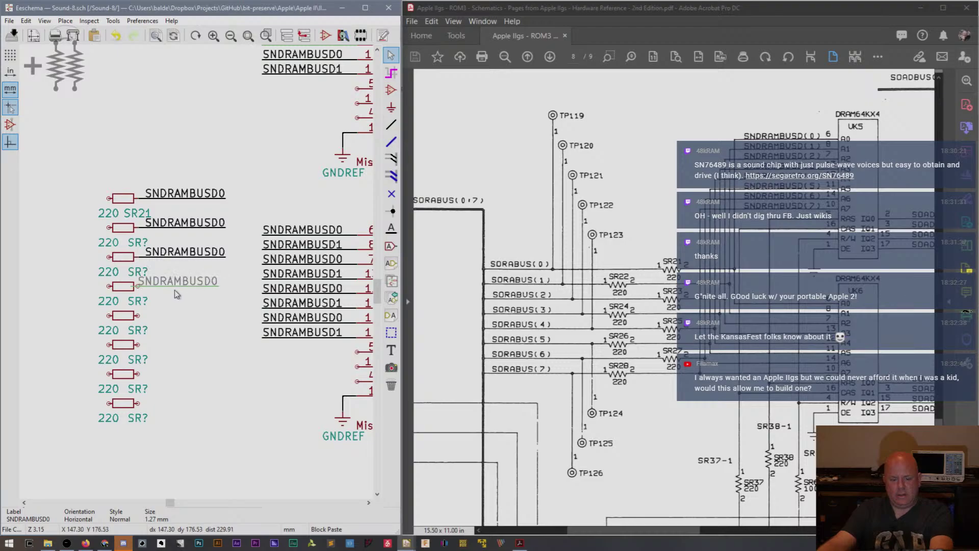
click(179, 291)
key(ctrl+v)
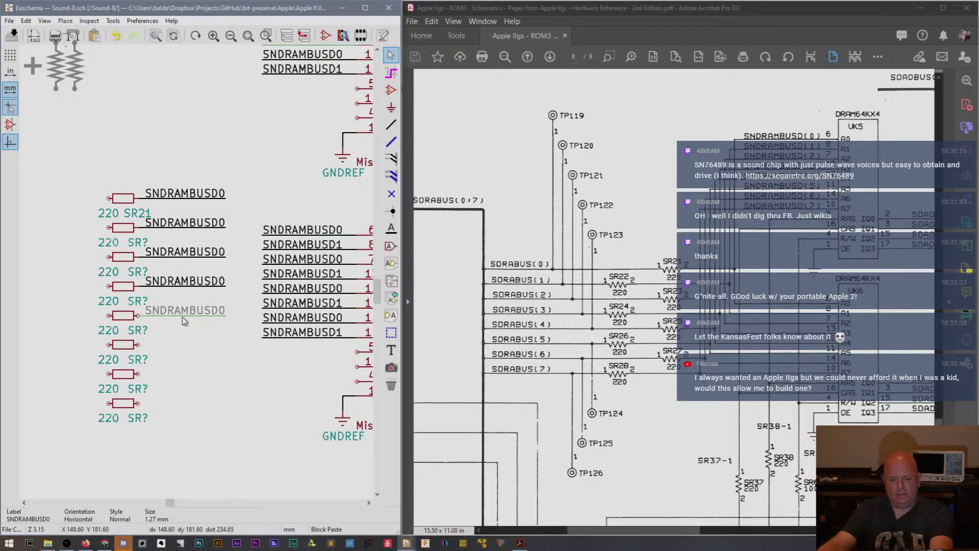
click(182, 317)
key(ctrl+v)
click(184, 344)
key(ctrl+v)
click(181, 375)
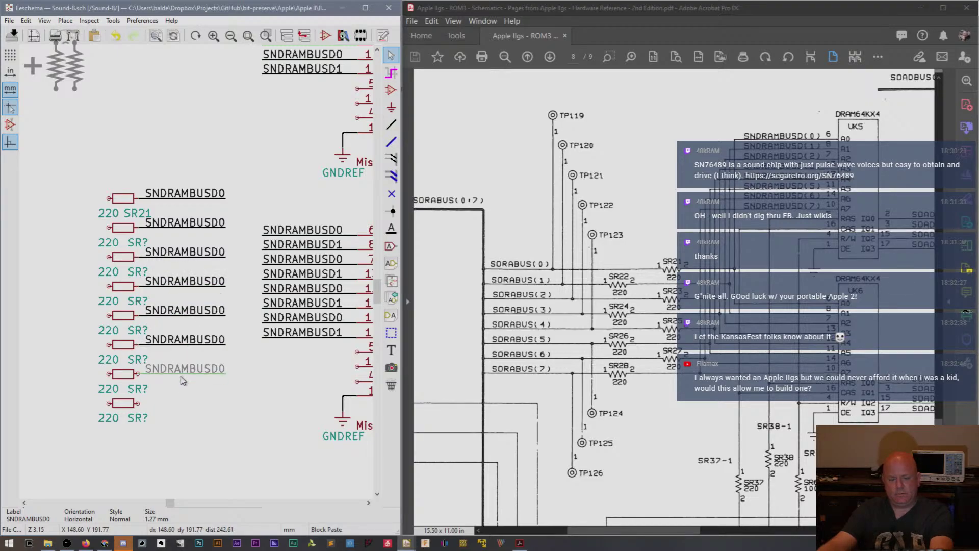
key(ctrl+v)
click(182, 402)
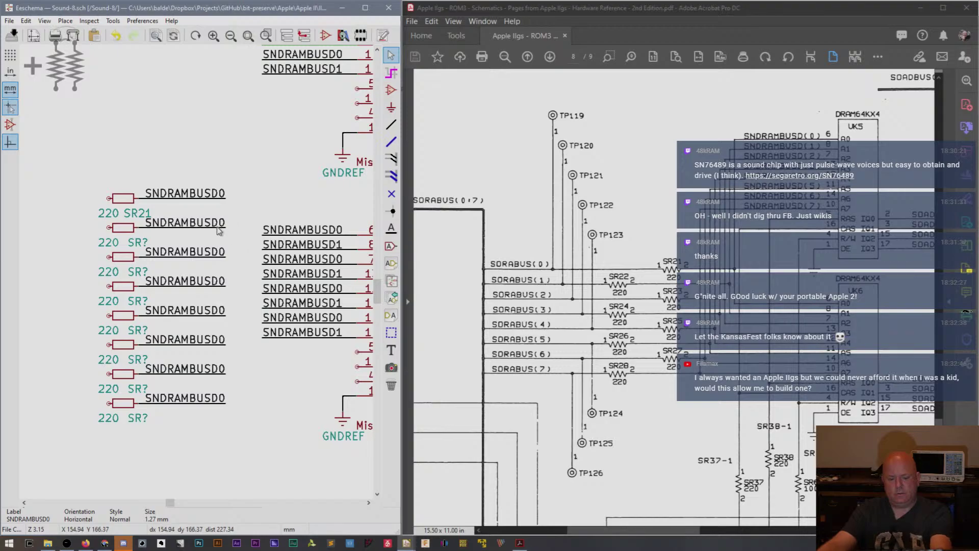
Rename the second through fourth labels to SNDRAMBUSD1, SNDRAMBUSD2 and SNDRAMBUSD3.
key(e)
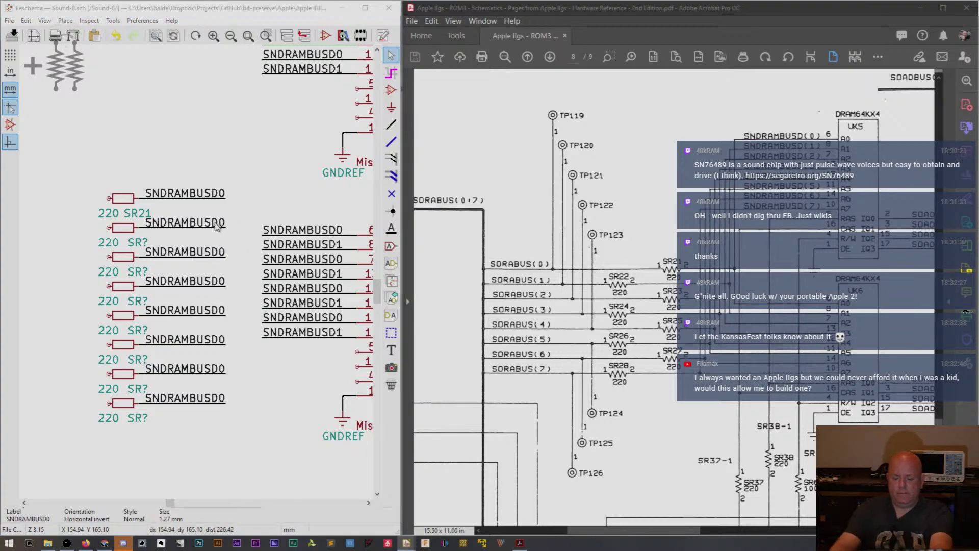
key(BackSpace)
text(1)
key(Return)
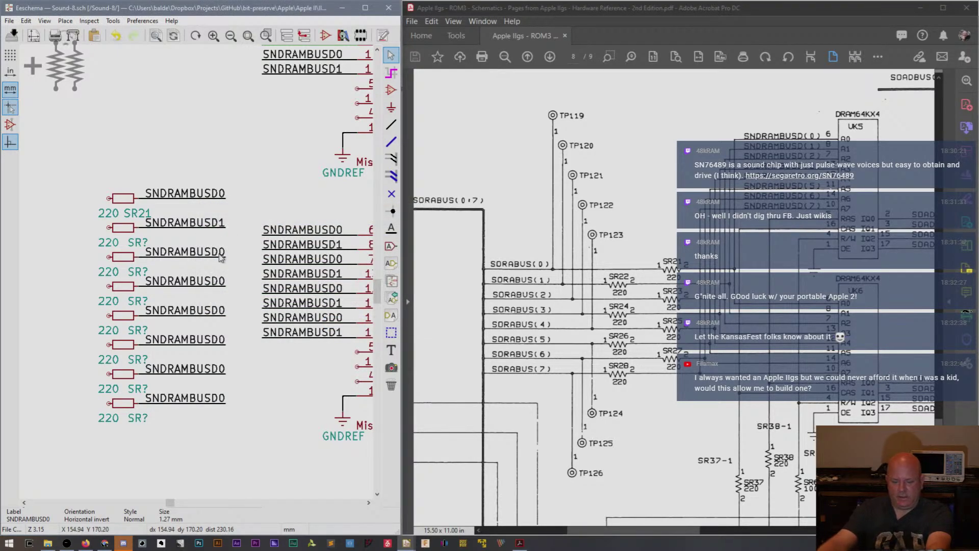
key(e)
key(Down)
key(Return)
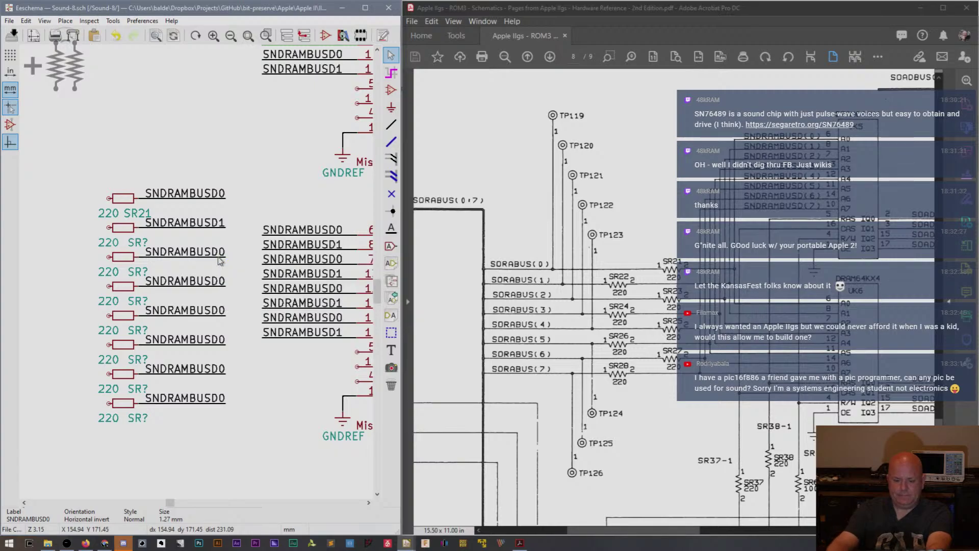
key(BackSpace)
text(2)
key(Return)
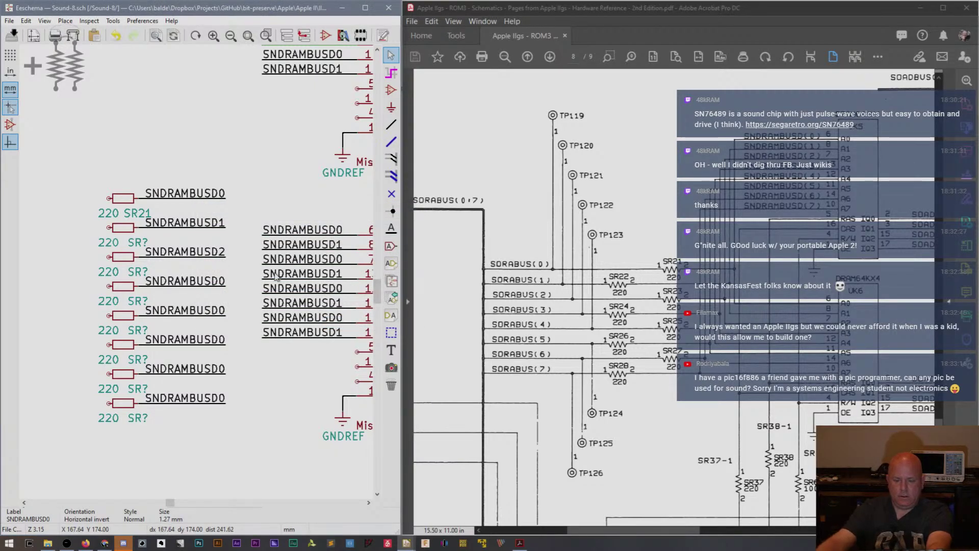
key(e)
key(BackSpace)
text(2)
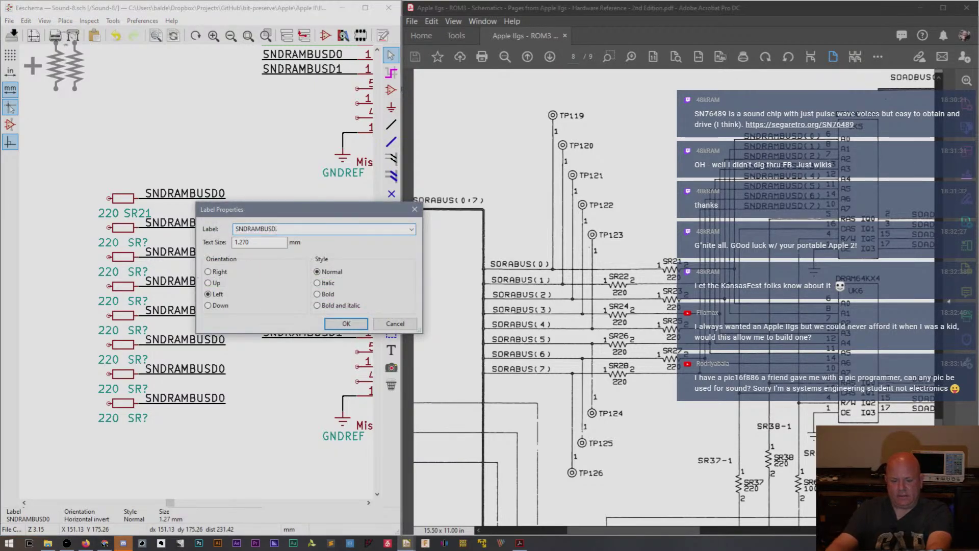
key(Return)
key(e)
key(BackSpace)
text(3)
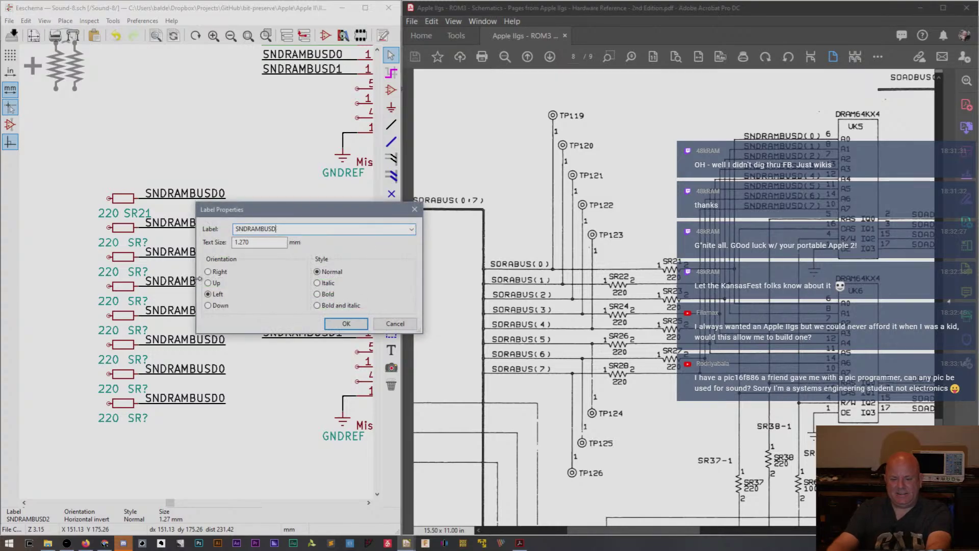
key(Return)
Rename the remaining labels SNDRAMBUSD4 through SNDRAMBUSD7, then recheck the SNDRAMBUSD7 name.
key(e)
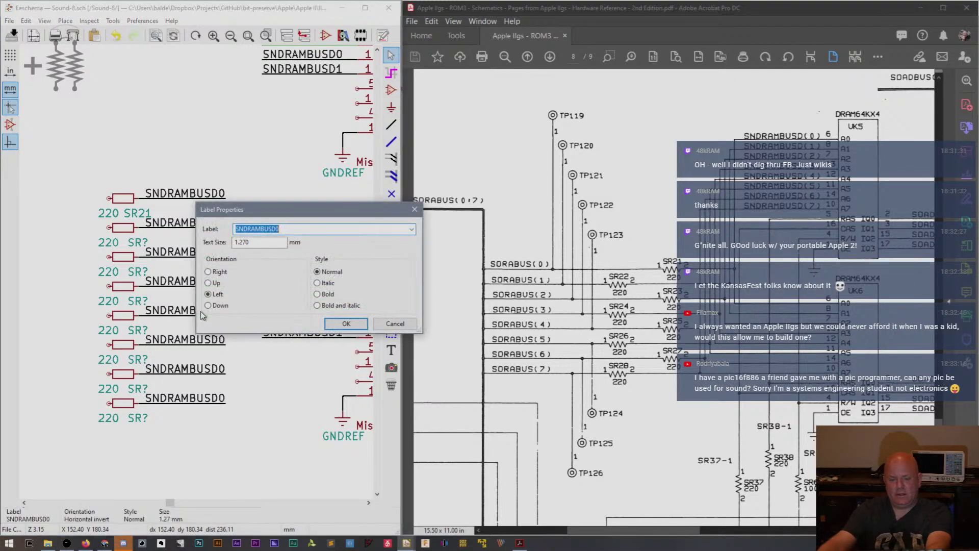
key(BackSpace)
text(4)
key(Return)
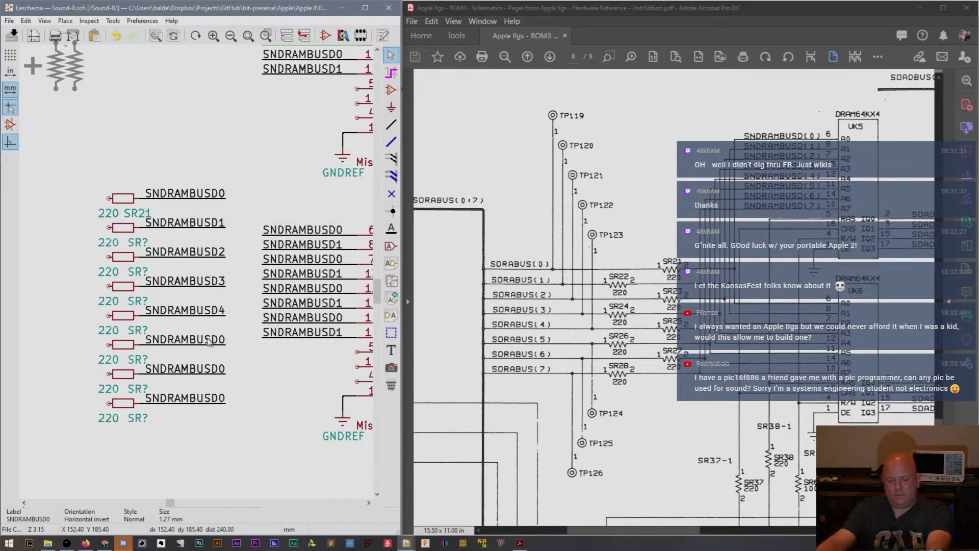
key(e)
key(BackSpace)
text(5)
key(Return)
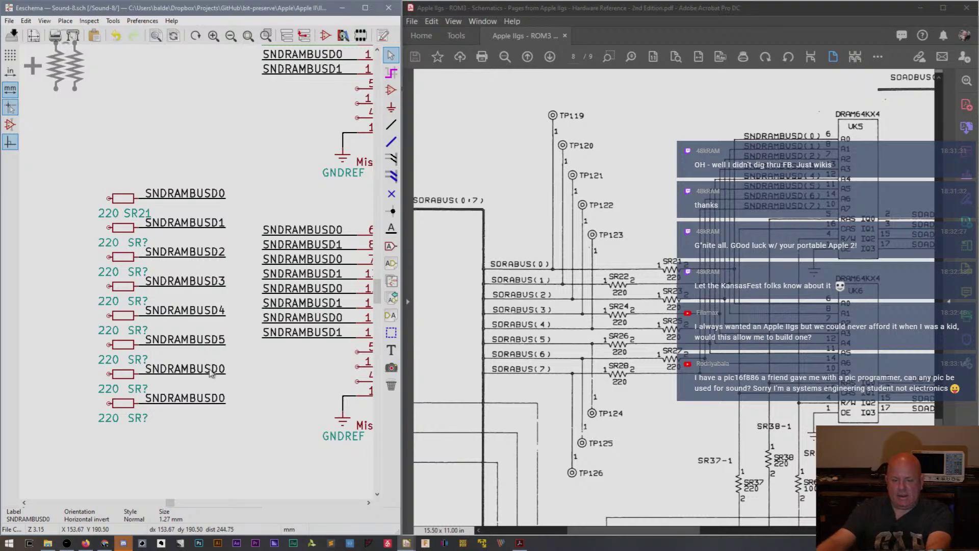
text(e)
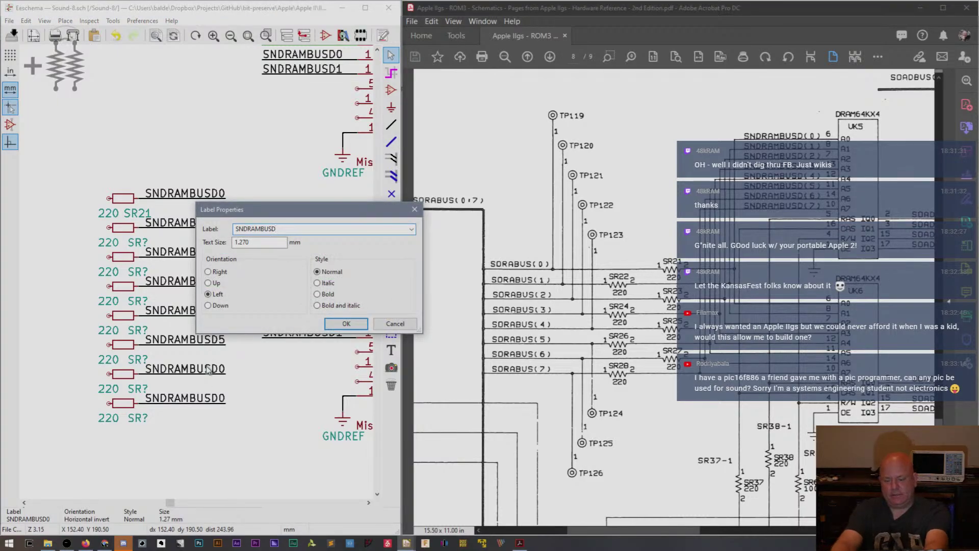
text(6)
key(Return)
key(e)
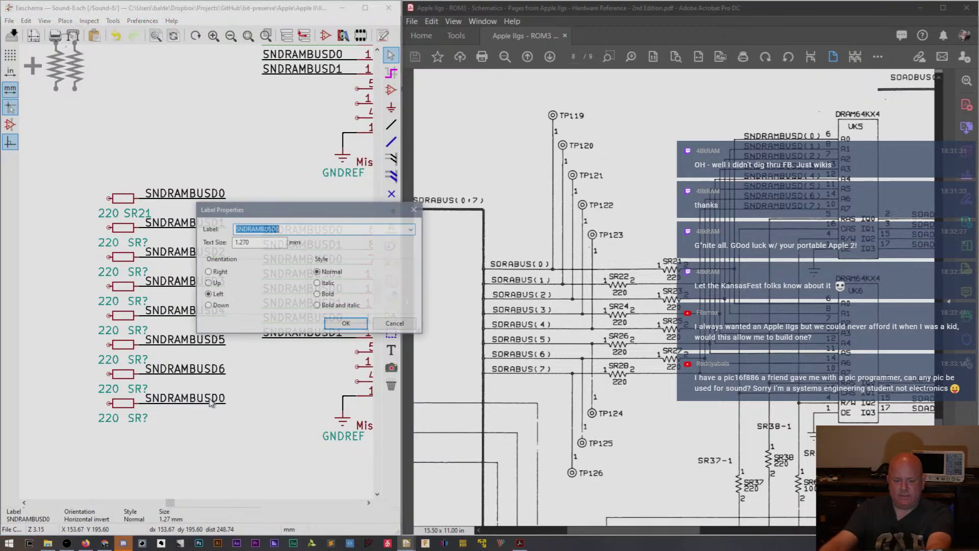
key(End)
key(BackSpace)
text(7)
key(Return)
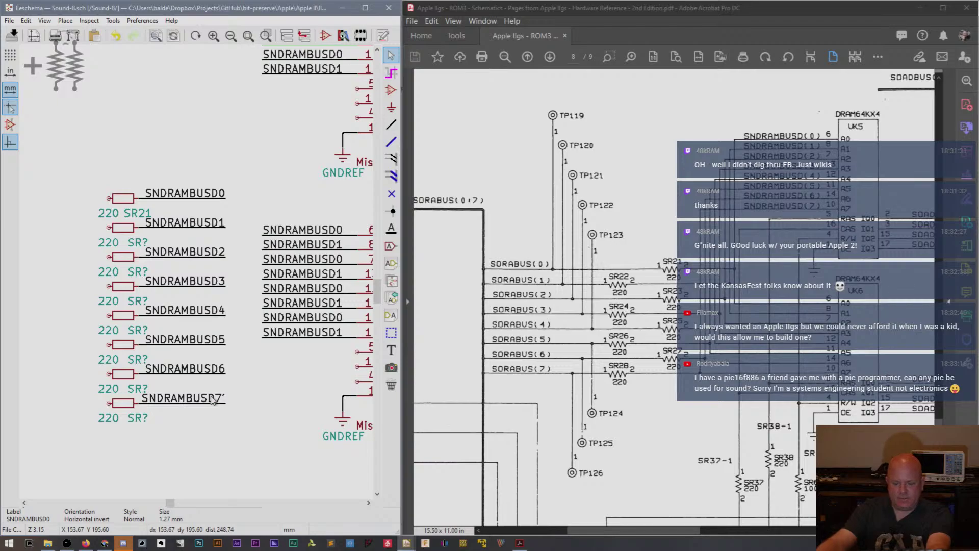
key(e)
key(End)
key(Return)
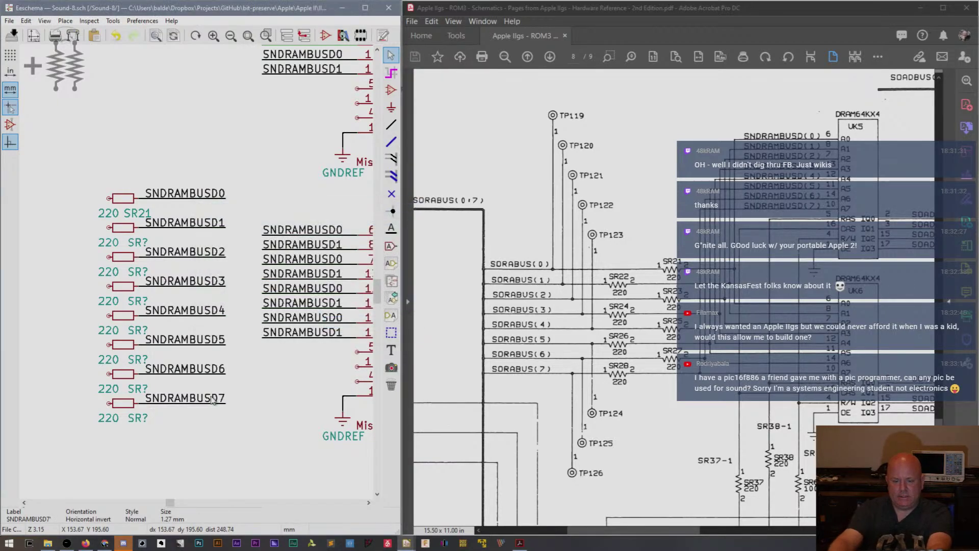
Move the SORABUS0–7 label group beside the resistors and delete their old wires.
drag(173, 505, 162, 505)
drag(144, 302, 95, 421)
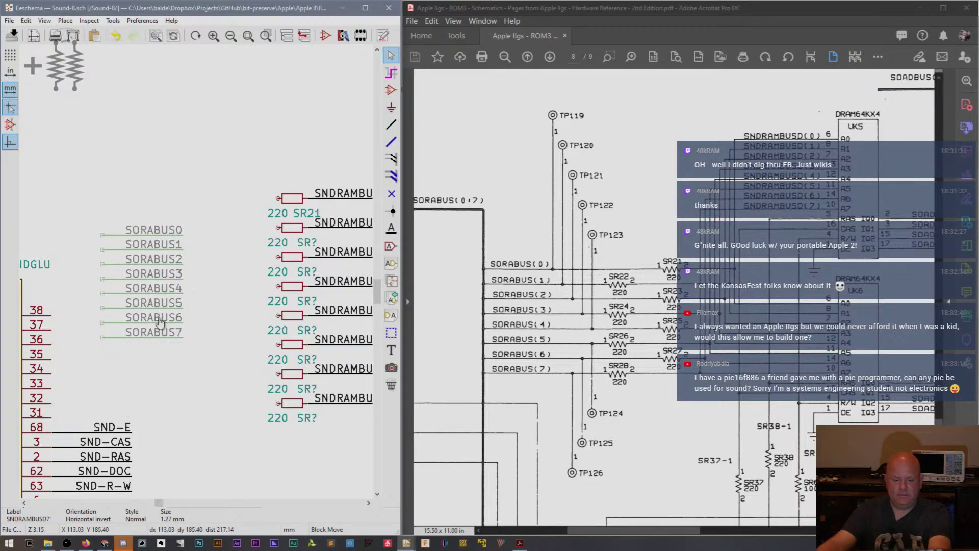
click(187, 308)
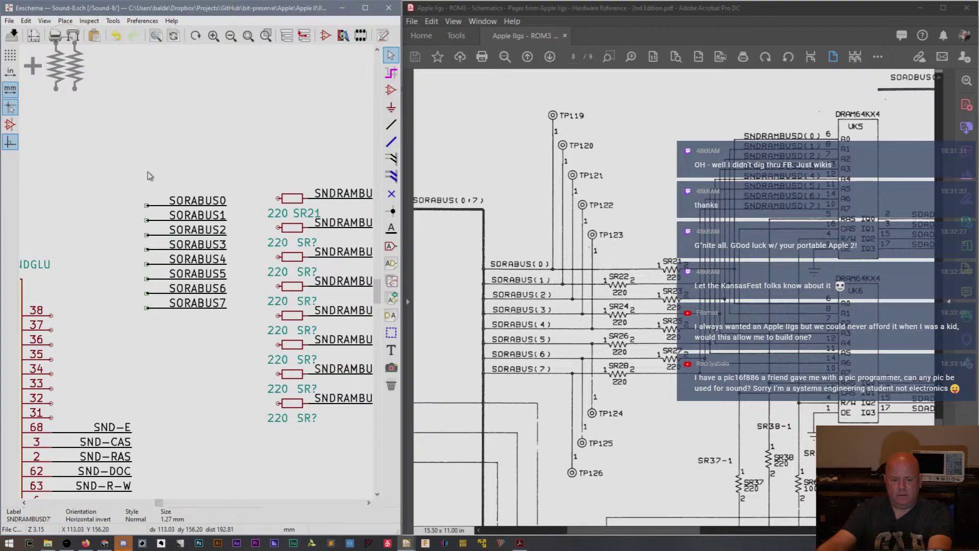
ctrl+shift+drag(148, 172, 153, 316)
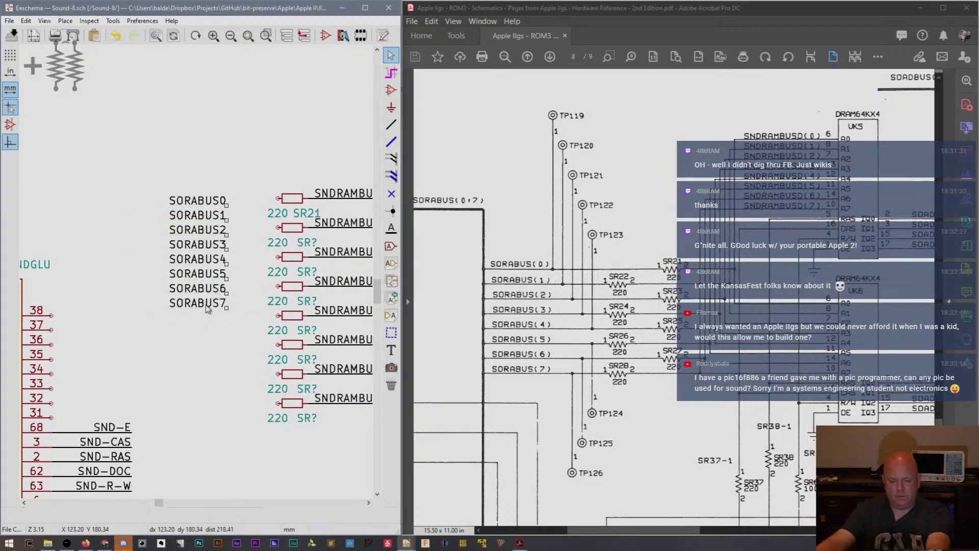
Rotate the SORABUS7 label and place it beside the bottom resistor.
key(m)
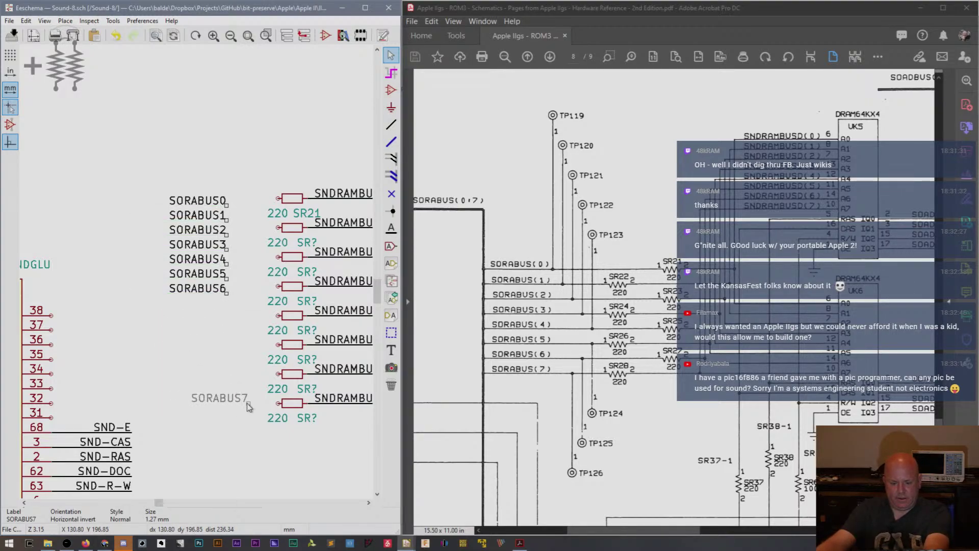
key(r)
key(r)
click(197, 399)
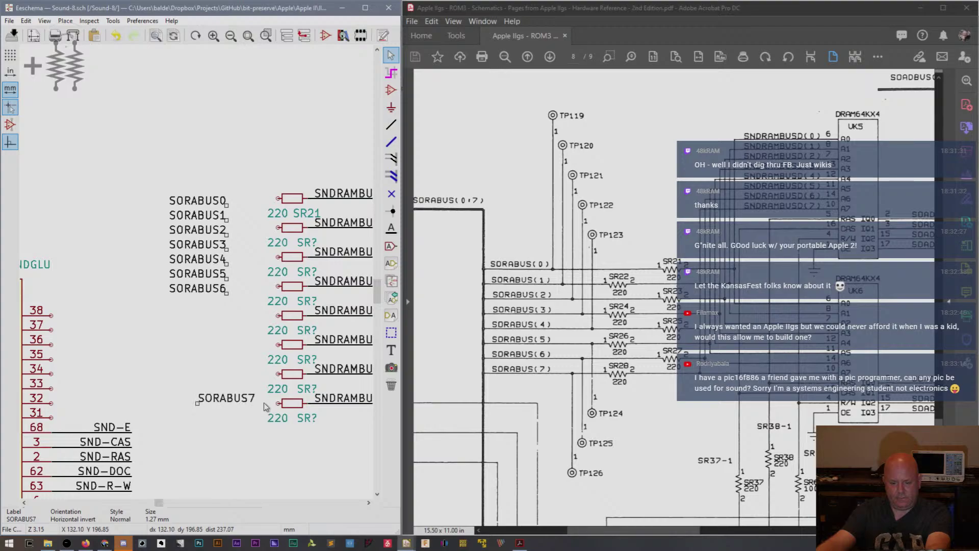
key(w)
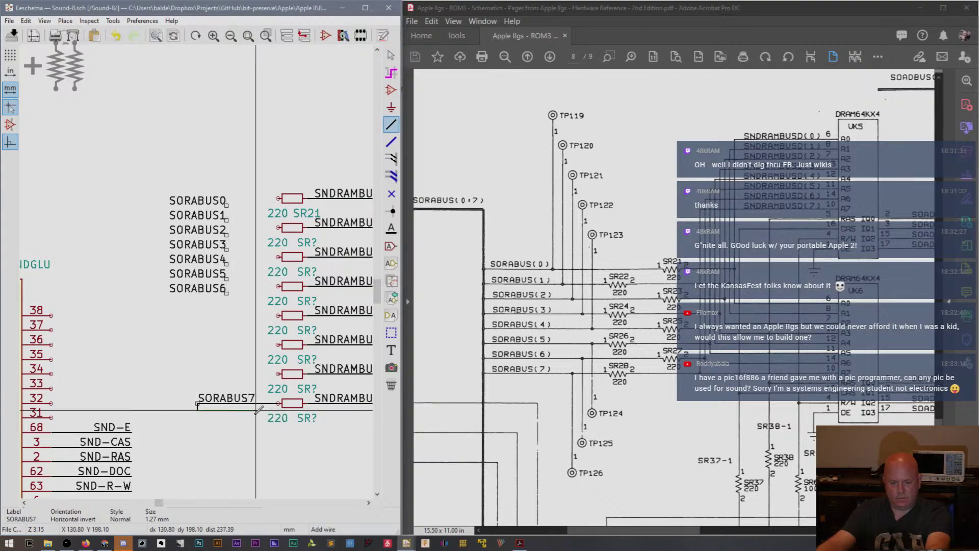
Draw a wire from SORABUS7 to the bottom resistor pin and park the label to the left.
click(196, 403)
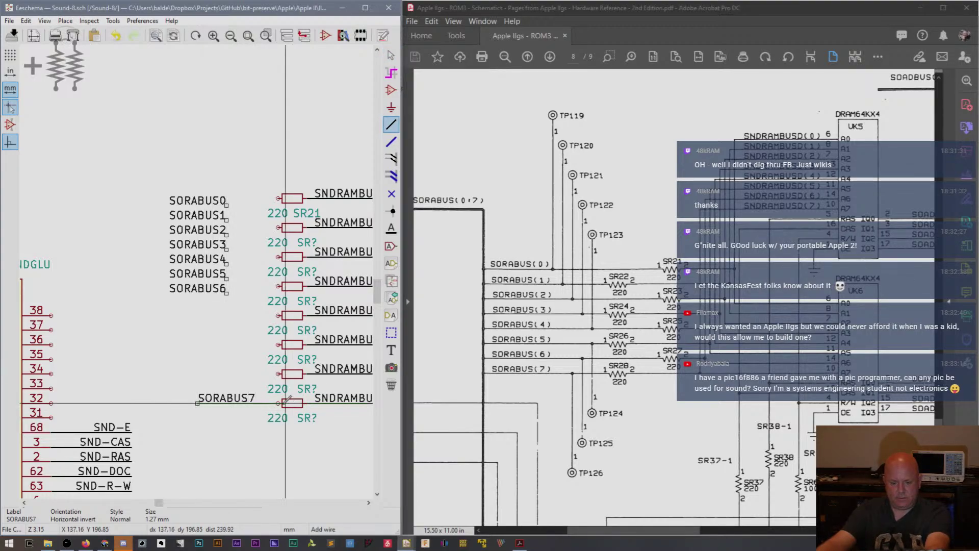
click(278, 403)
key(Escape)
drag(263, 412, 259, 396)
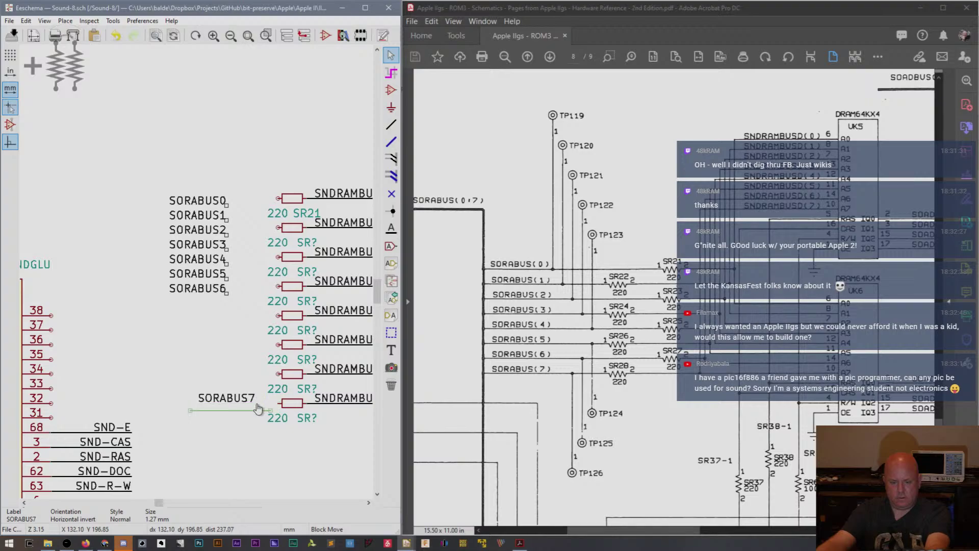
key(Escape)
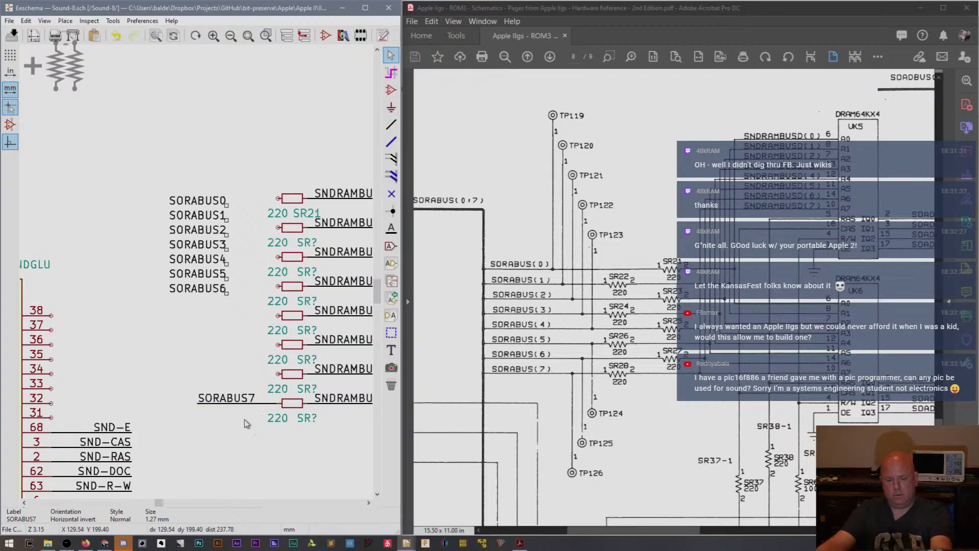
drag(244, 419, 260, 406)
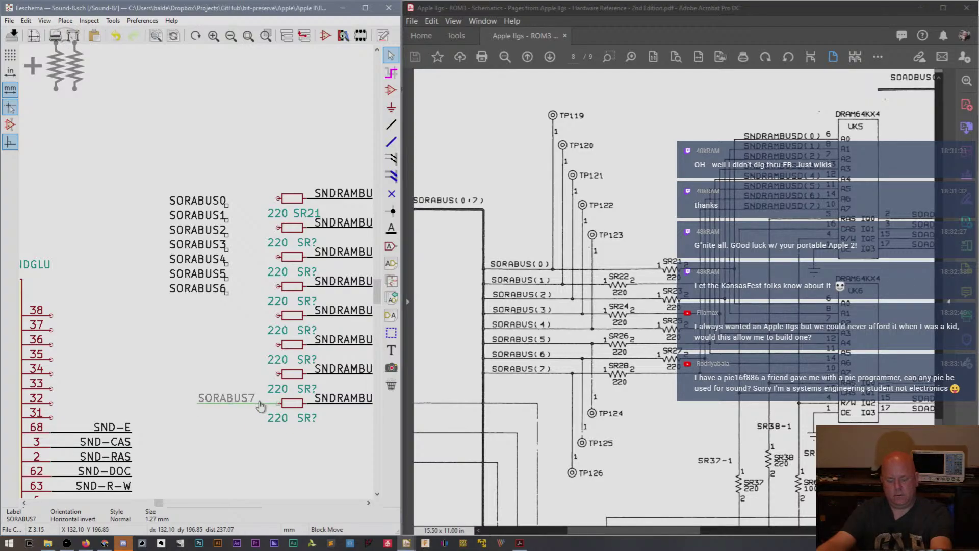
key(Escape)
key(m)
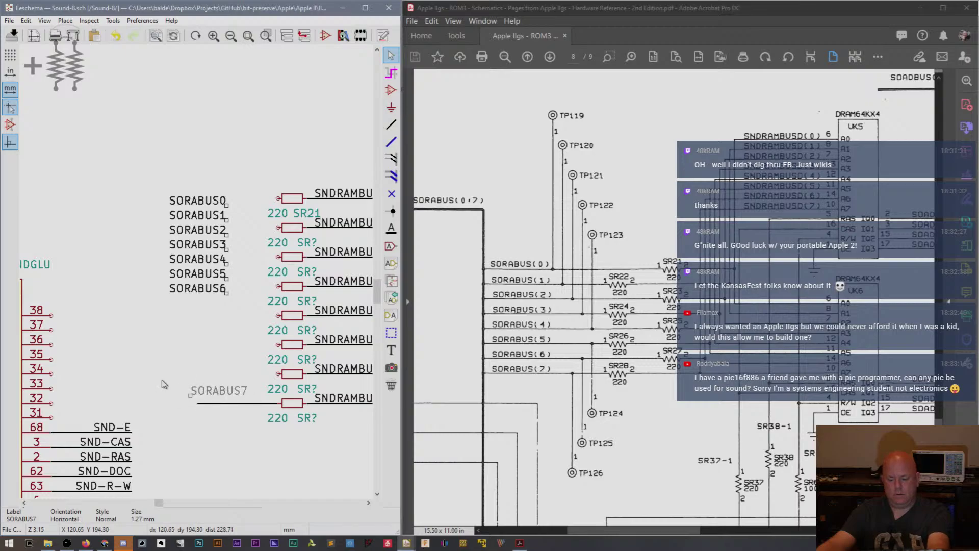
click(124, 366)
Place copies of the wire at all eight resistor rows, from bottom to top.
click(239, 398)
key(ctrl+v)
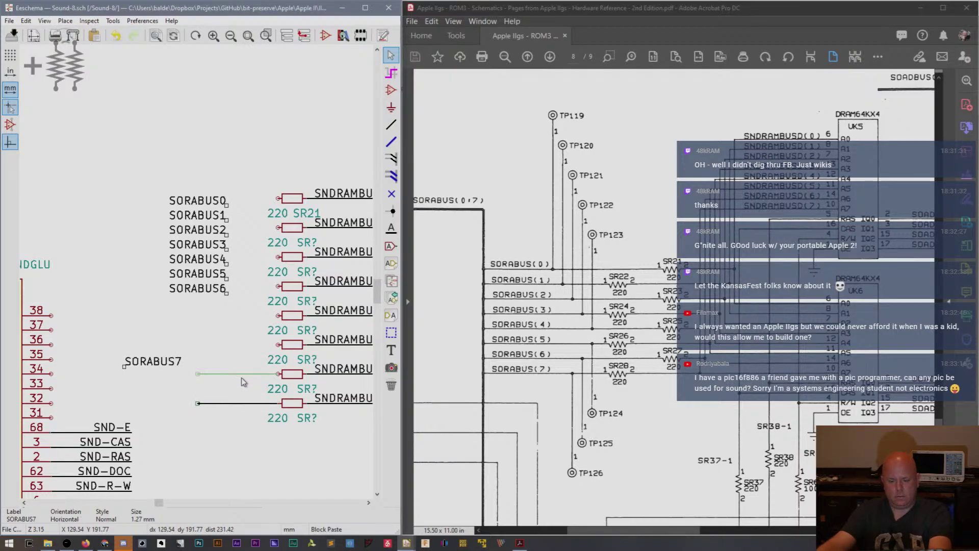
click(241, 377)
key(ctrl+v)
click(241, 348)
key(ctrl+v)
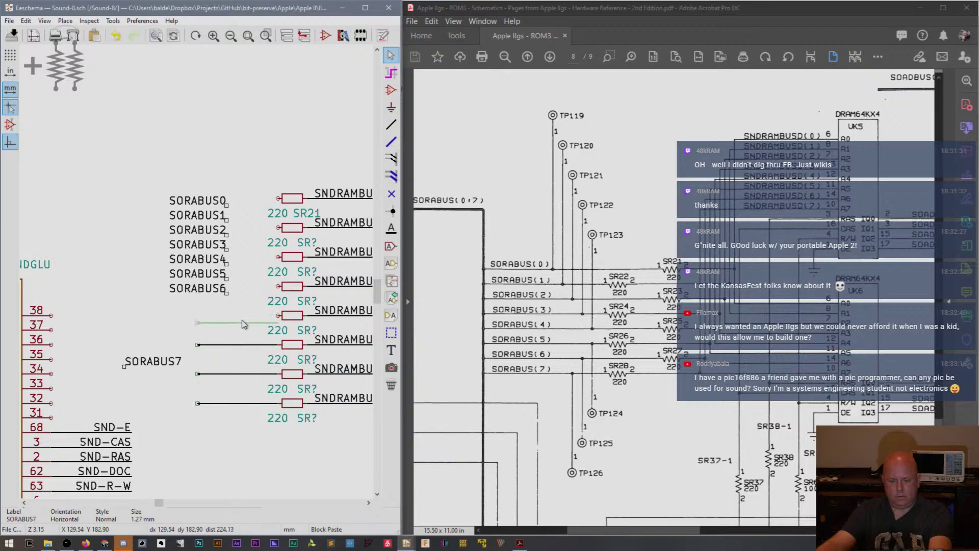
click(242, 317)
key(ctrl+v)
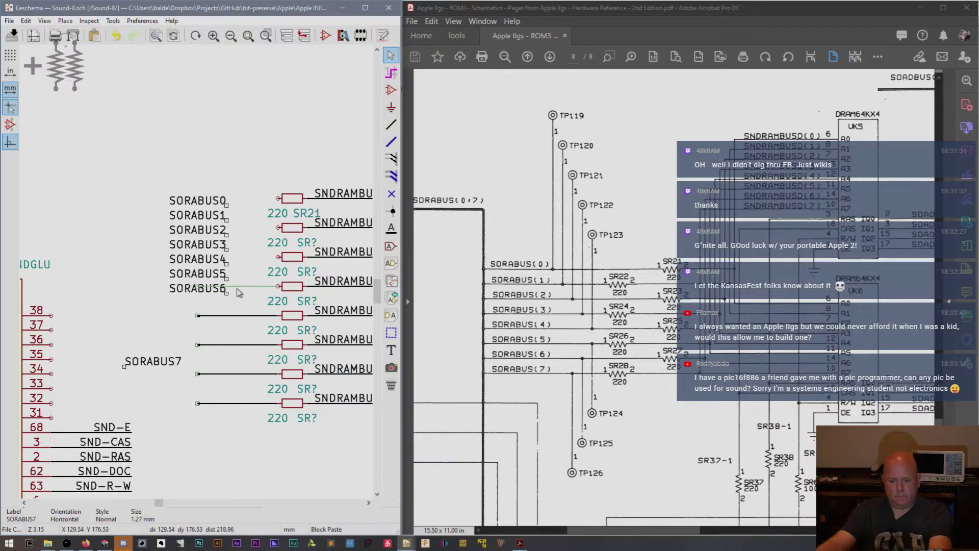
click(241, 289)
key(ctrl+v)
click(242, 260)
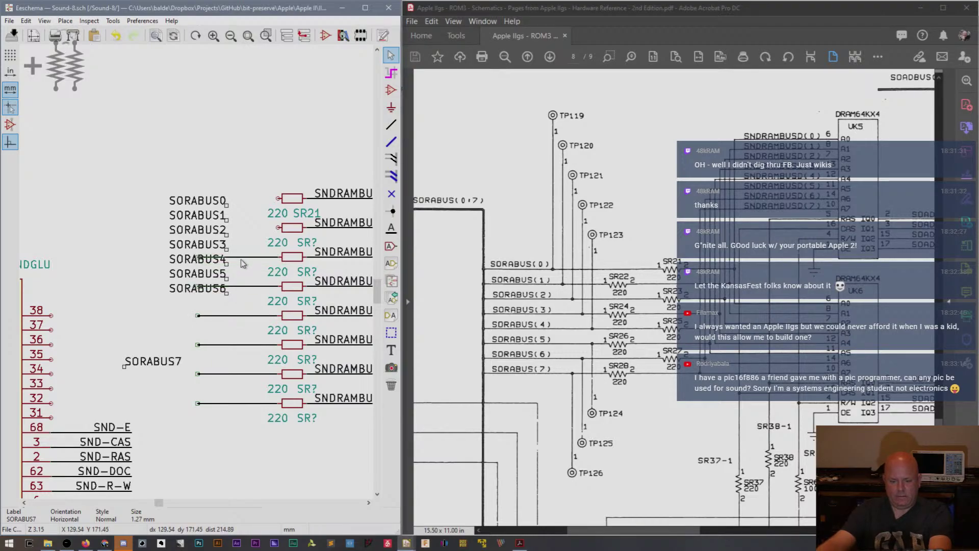
key(ctrl+v)
click(244, 231)
key(ctrl+v)
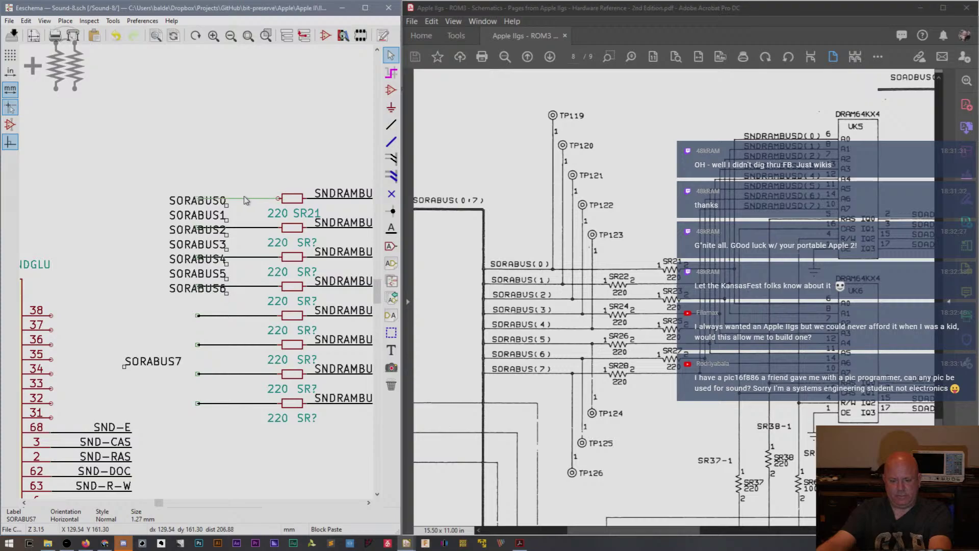
click(250, 201)
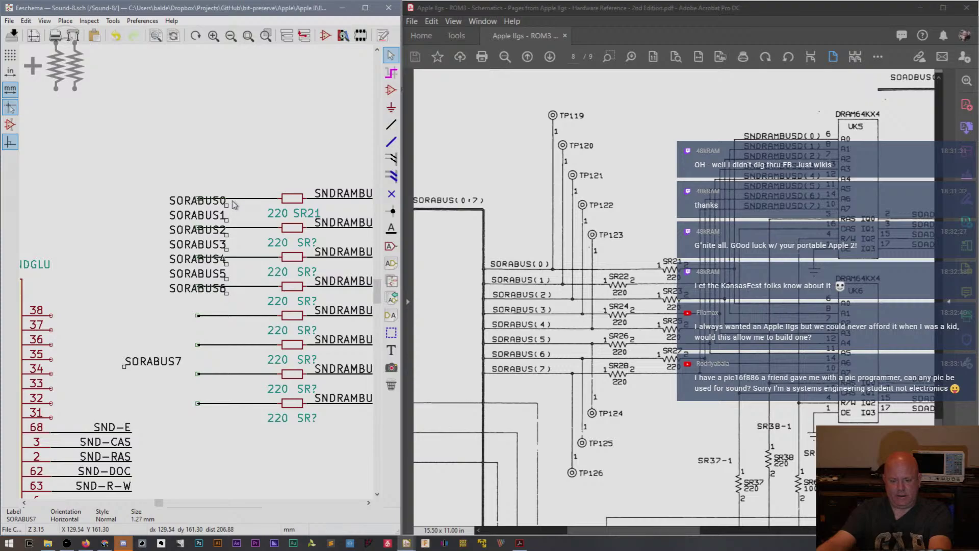
Move the SORABUS0, 1, 2, 6 and 7 labels onto their wire ends.
click(183, 202)
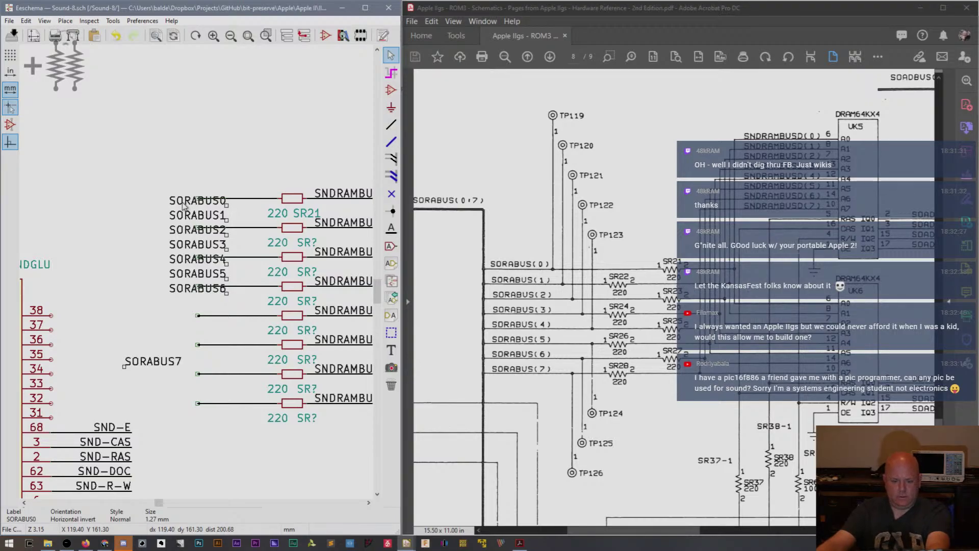
key(m)
click(201, 200)
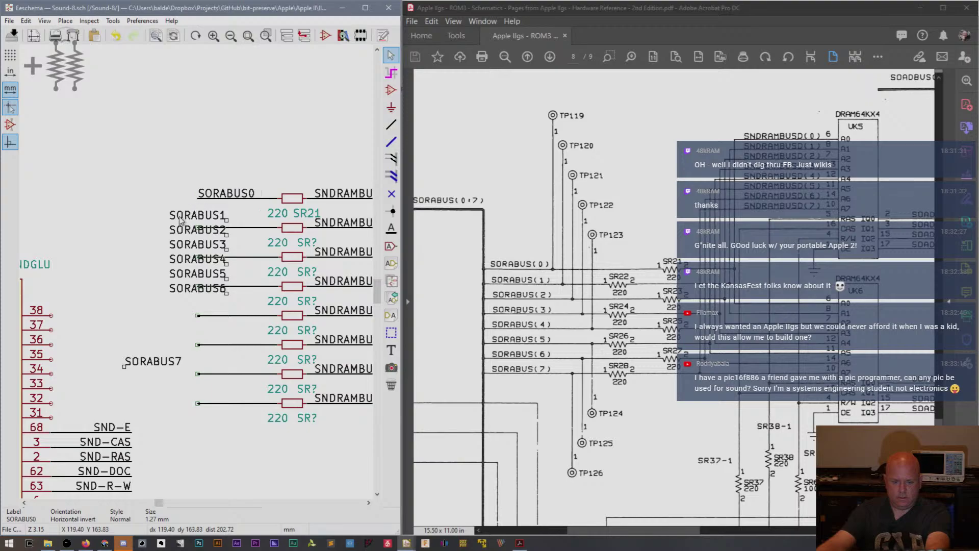
key(m)
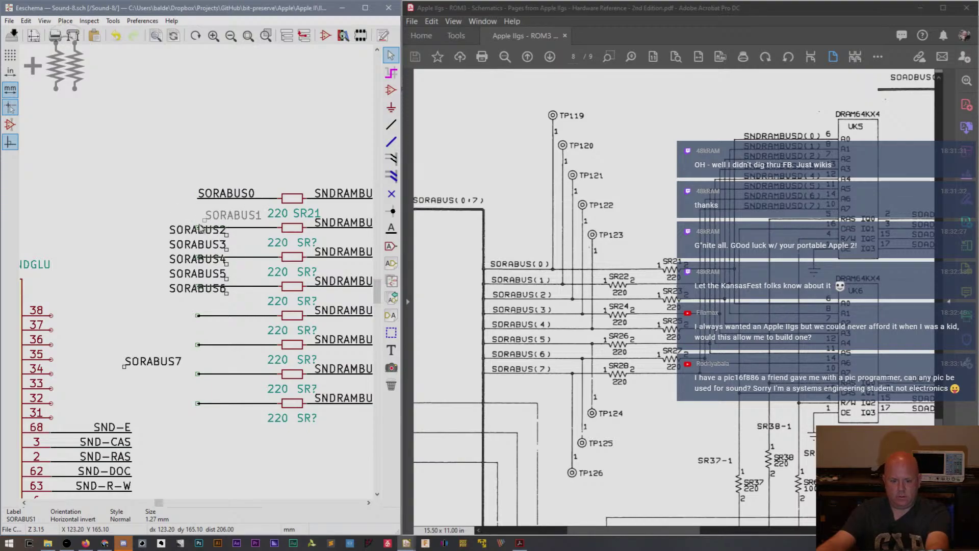
click(198, 229)
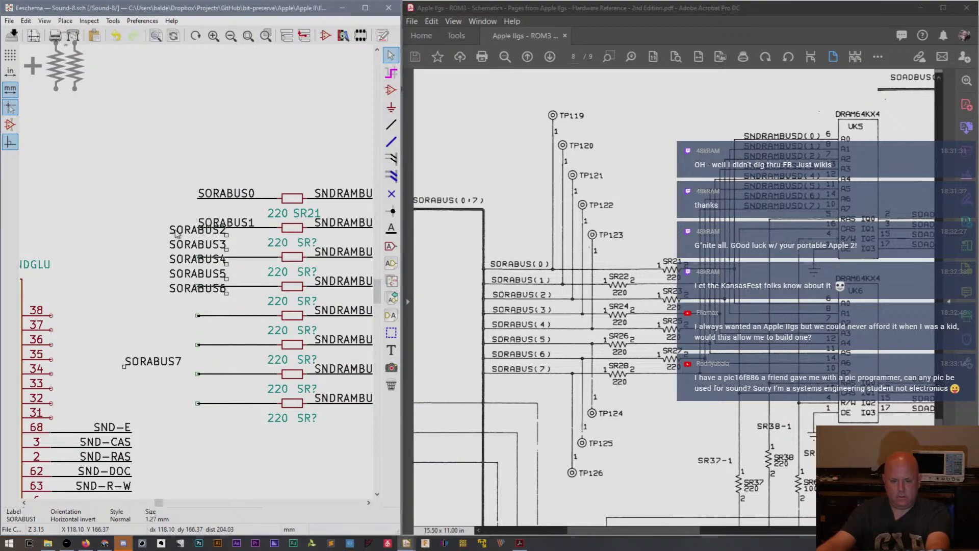
key(m)
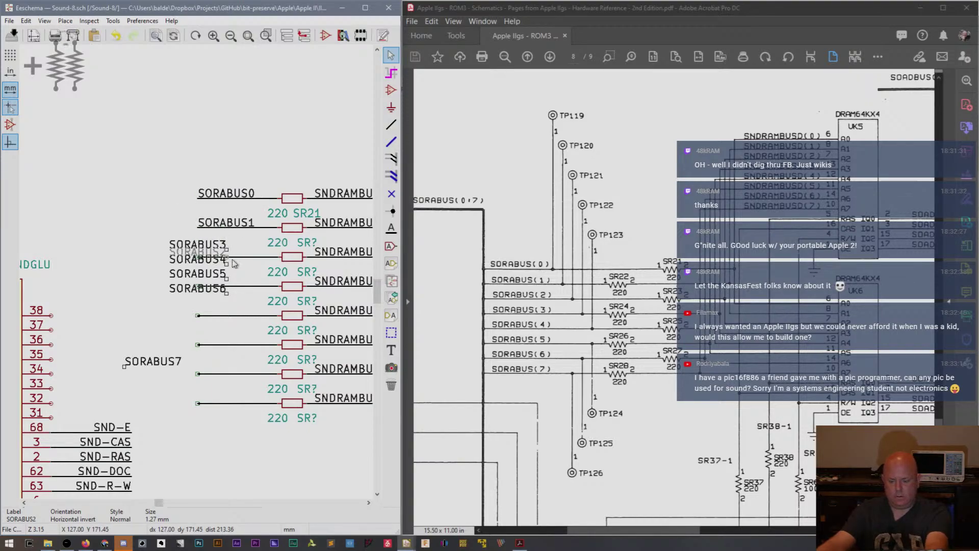
click(196, 254)
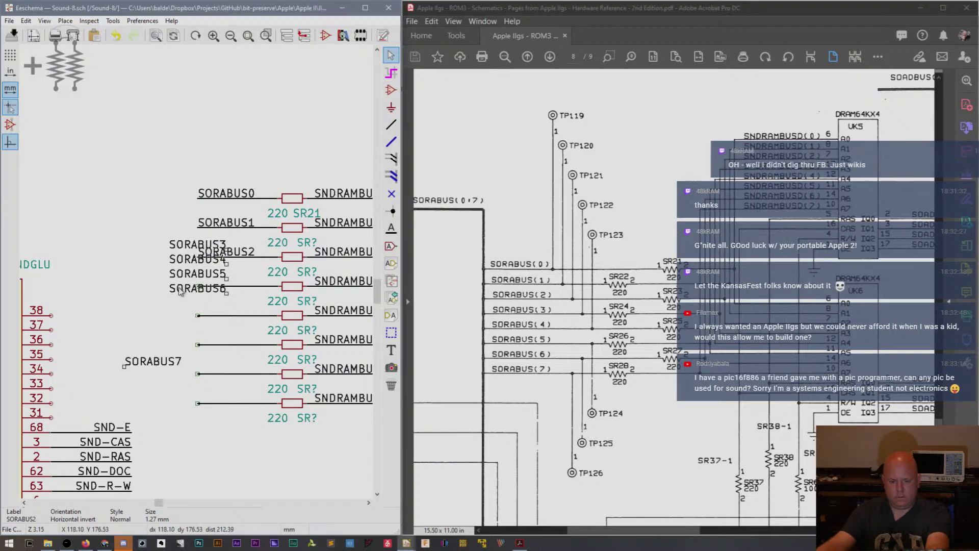
key(m)
click(198, 373)
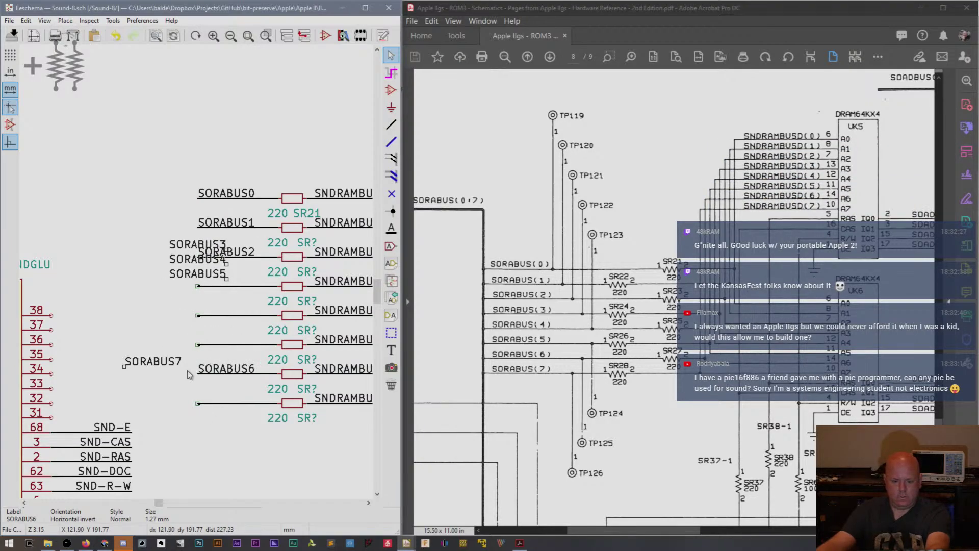
key(m)
click(197, 403)
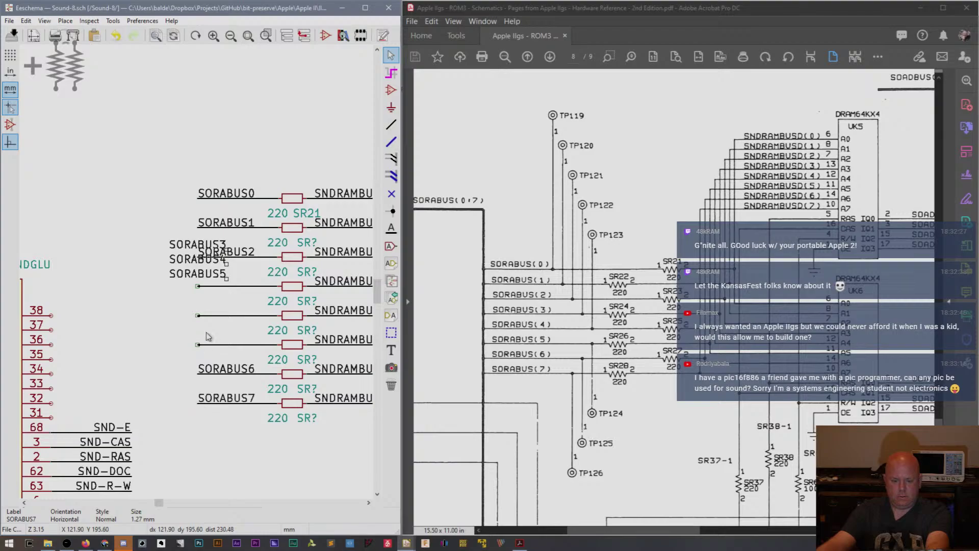
Move SORABUS5, 4 and 3 to their wire ends, keeping SORABUS3 aligned with the others.
key(m)
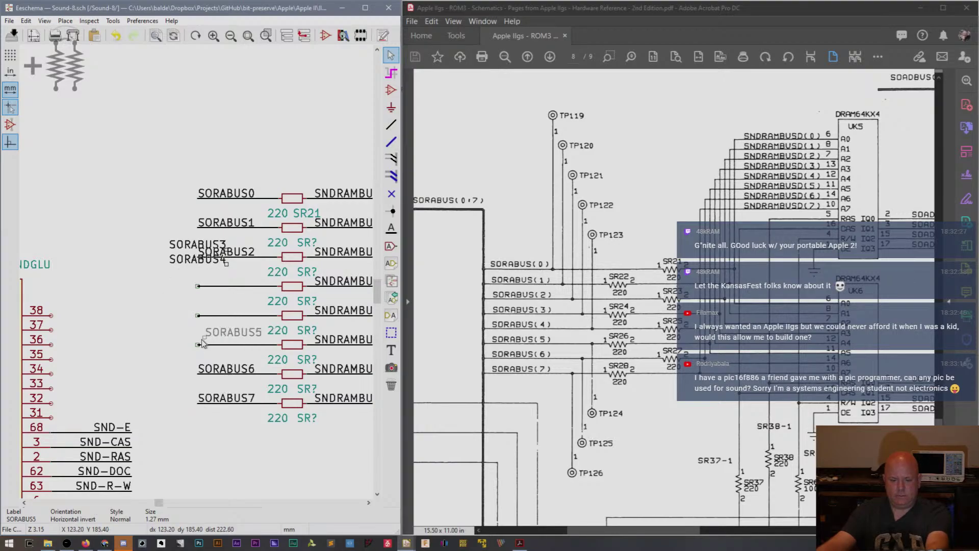
click(198, 345)
key(m)
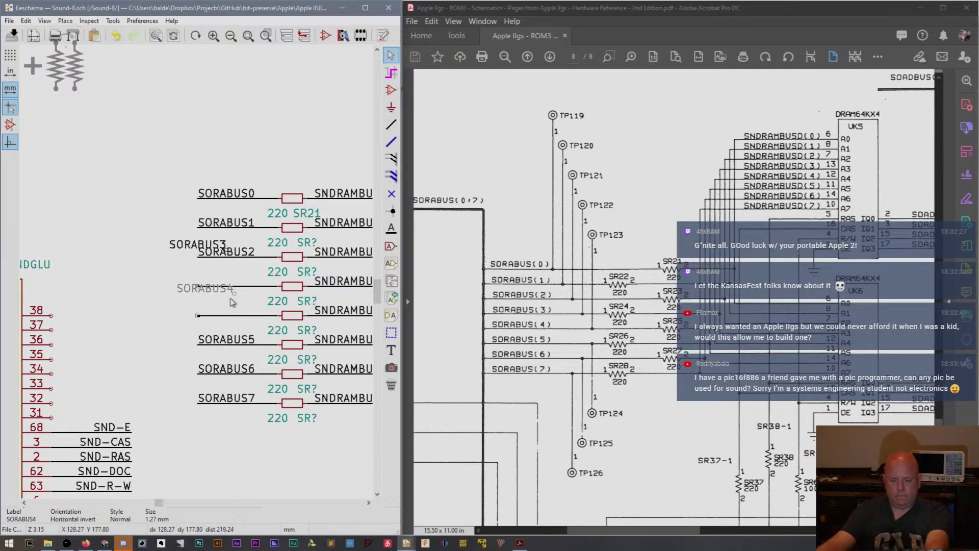
click(198, 316)
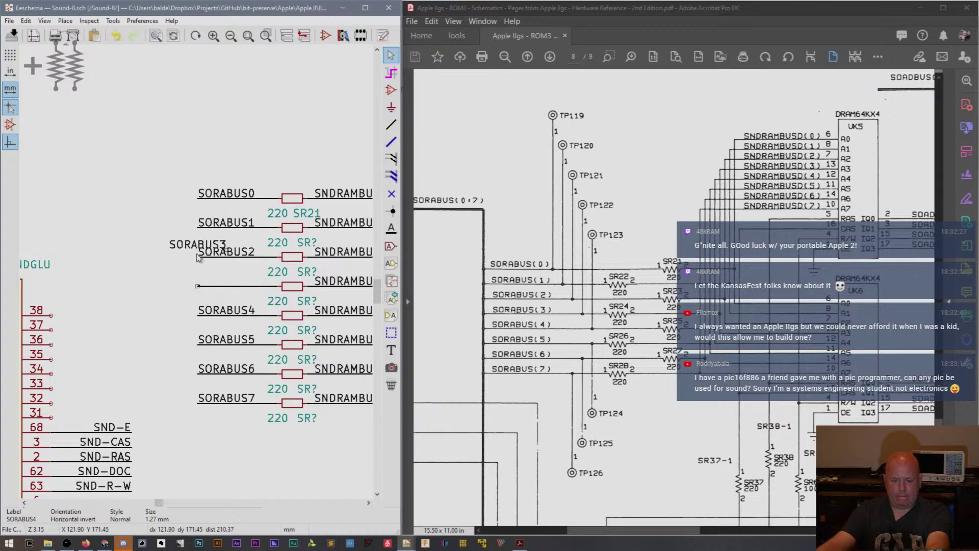
key(m)
click(195, 286)
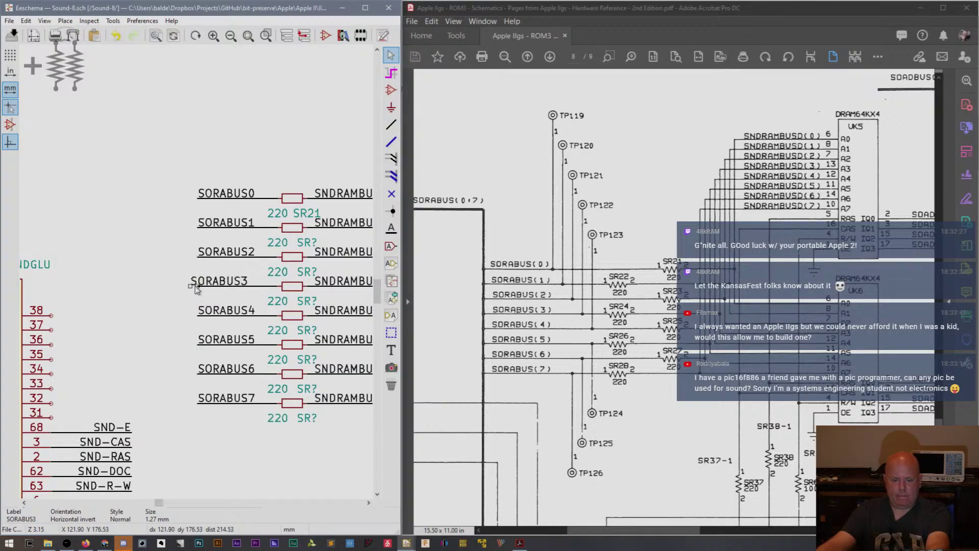
key(m)
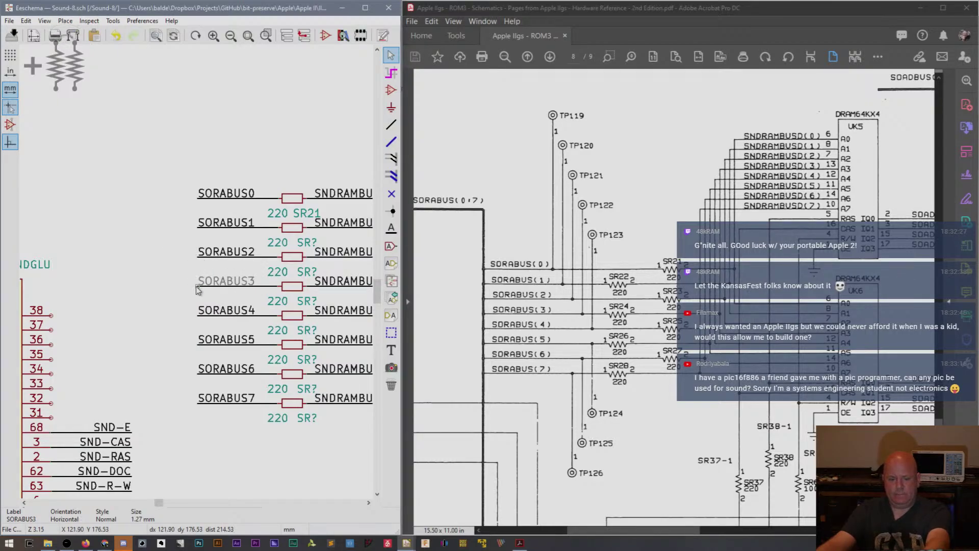
click(196, 286)
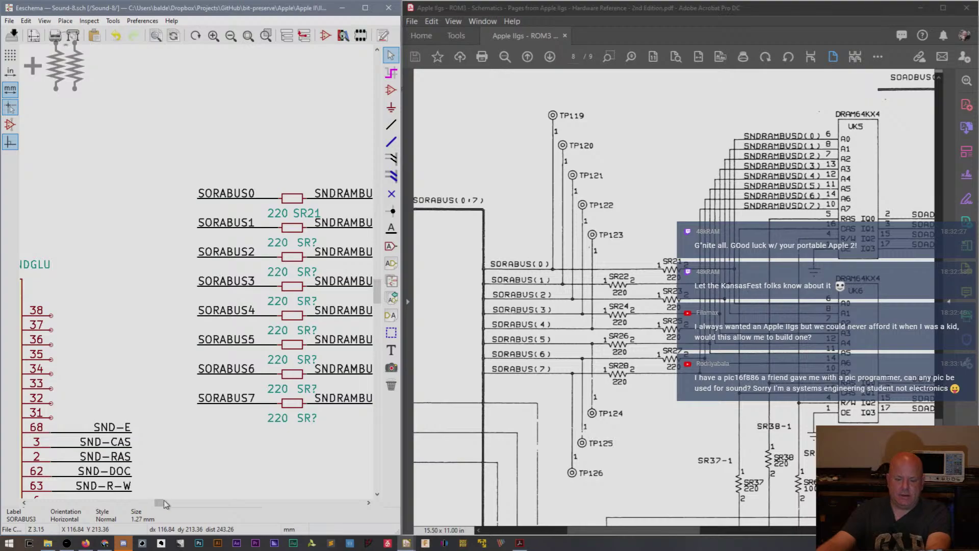
drag(160, 505, 166, 505)
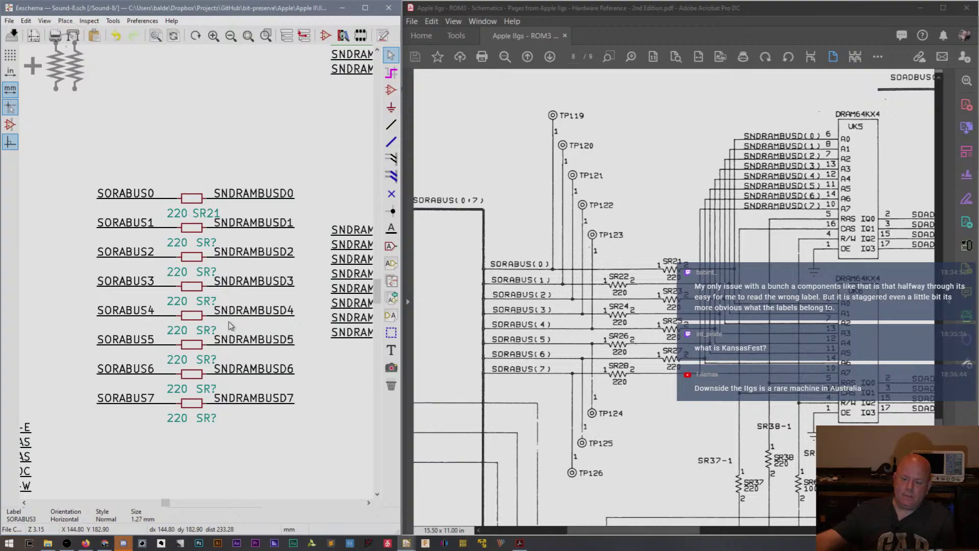
Set the references of the SORABUS2 and SORABUS3 resistors to SR22 and SR23.
double_click(209, 244)
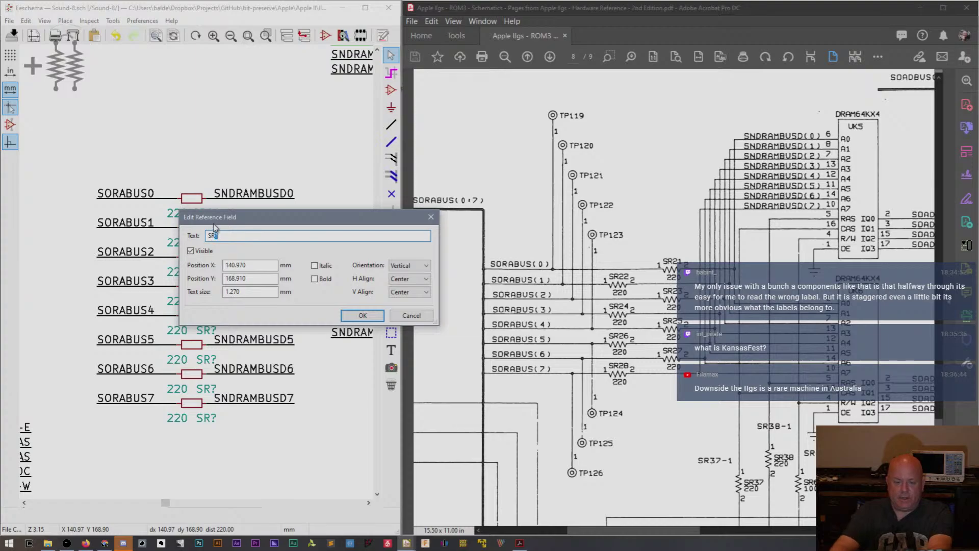
drag(252, 216, 353, 236)
text(22)
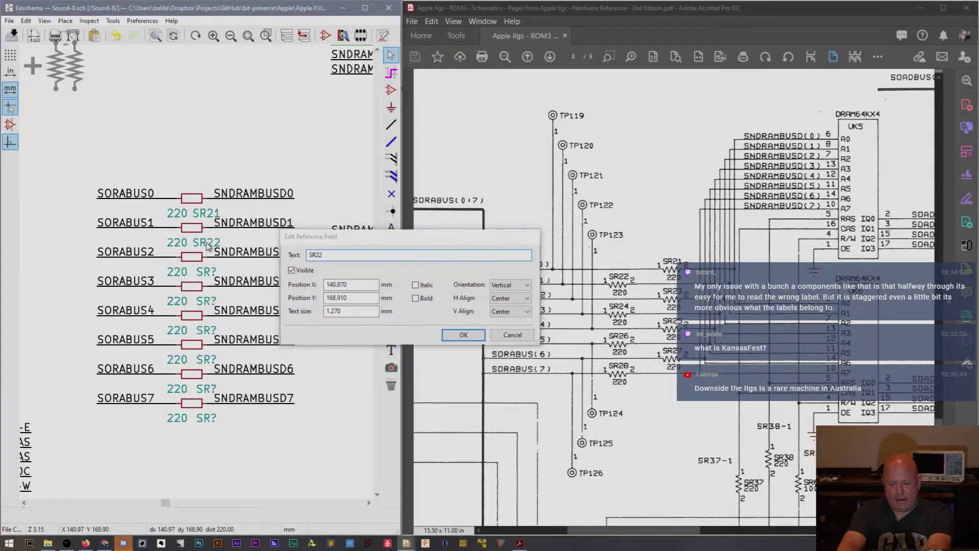
key(Return)
double_click(209, 274)
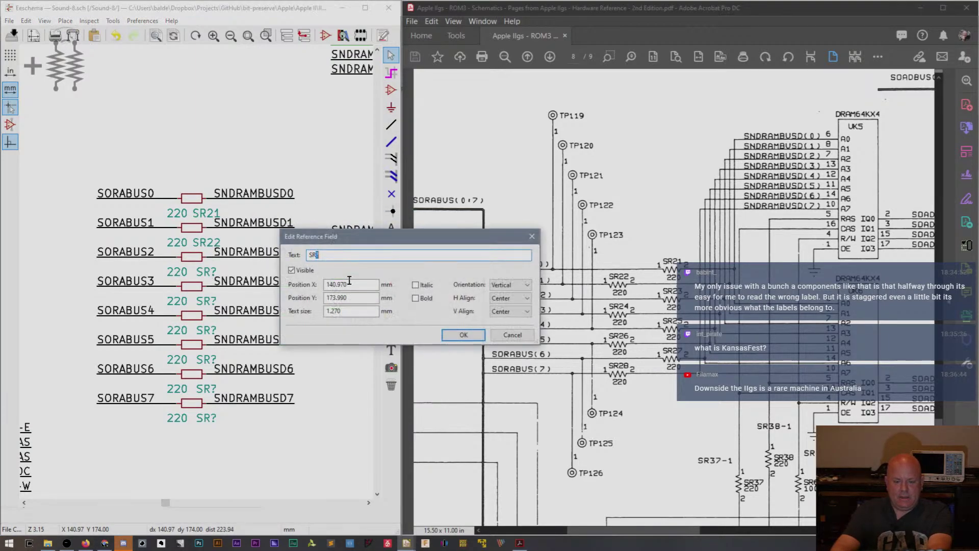
text(23)
key(Return)
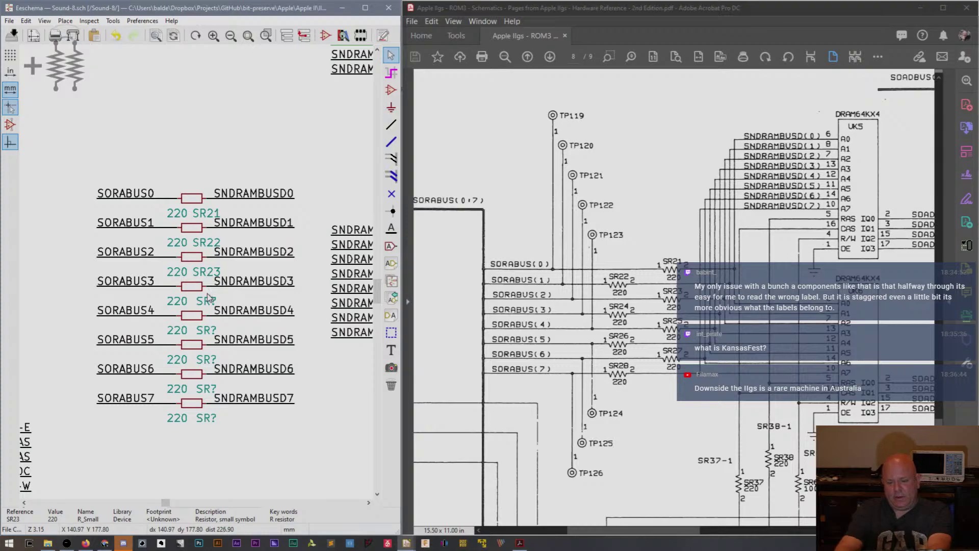
Number the next three resistors SR24, SR25 and SR26.
click(206, 297)
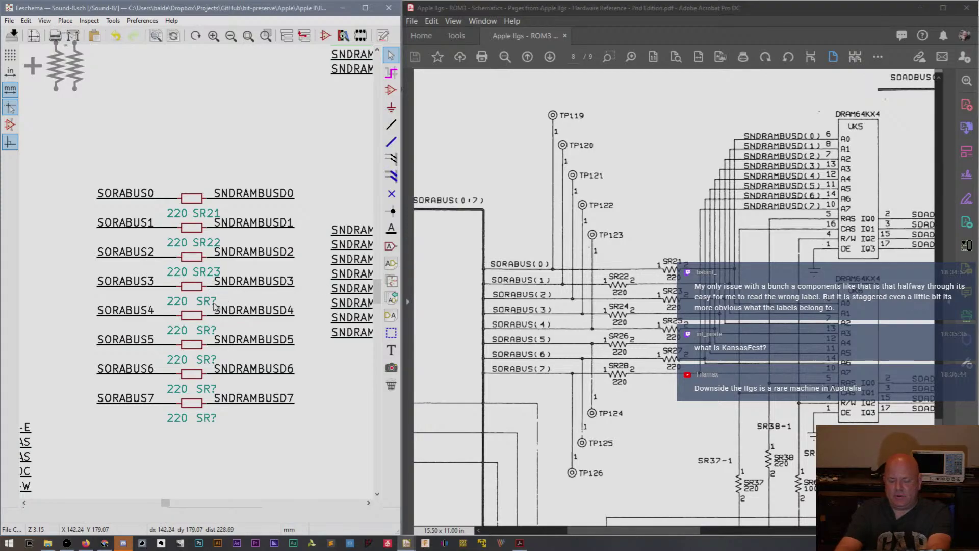
double_click(213, 302)
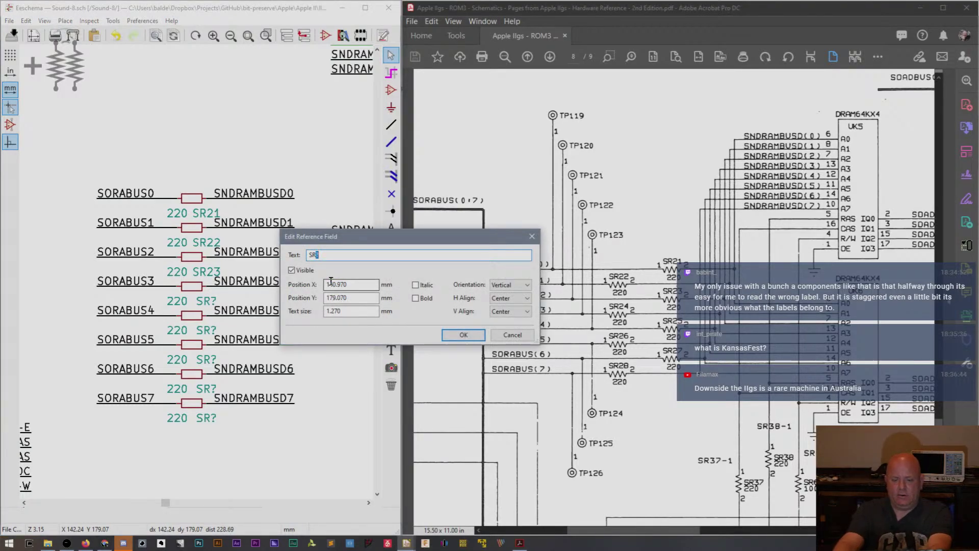
text(24)
key(Return)
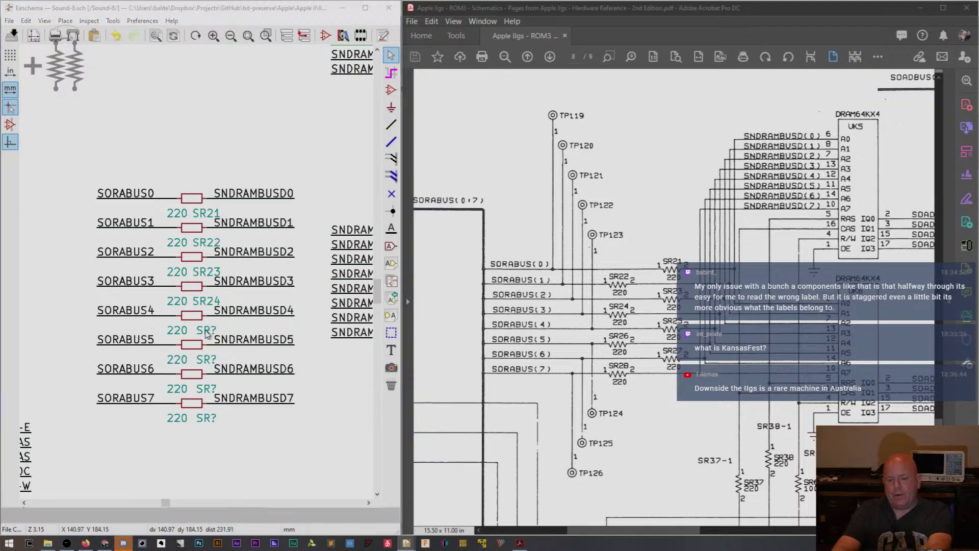
double_click(209, 327)
text(25)
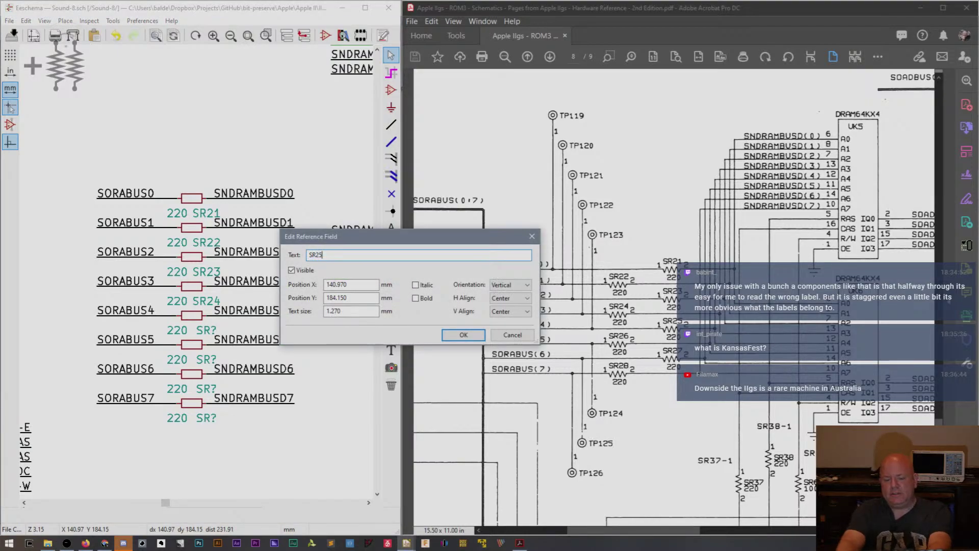
key(Return)
double_click(207, 361)
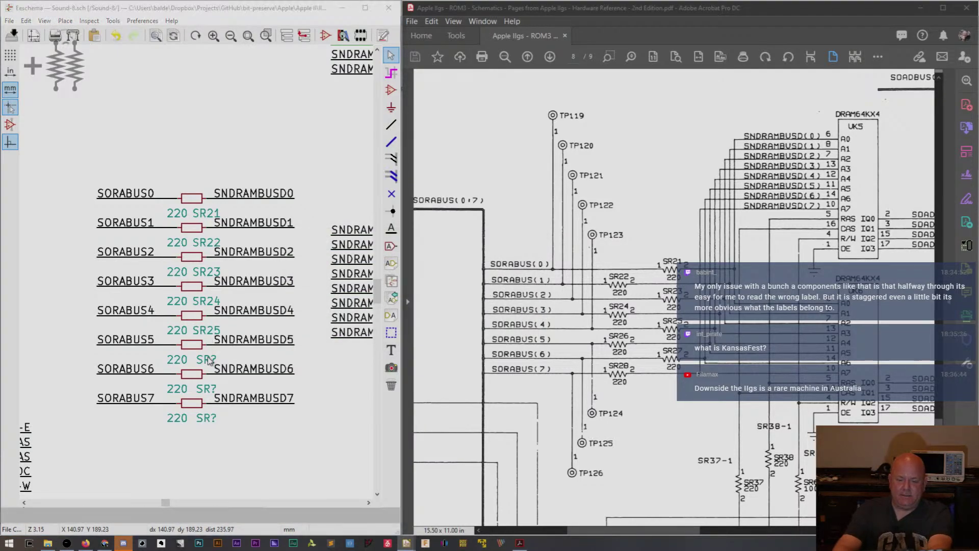
text(26)
key(Return)
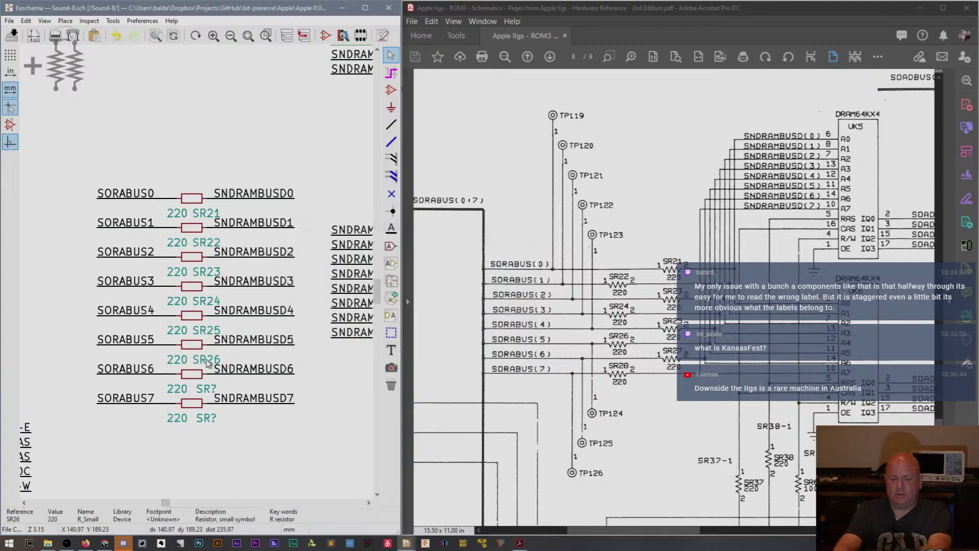
Number the last two resistors SR27 and SR28, correcting a mistyped SR29.
double_click(209, 390)
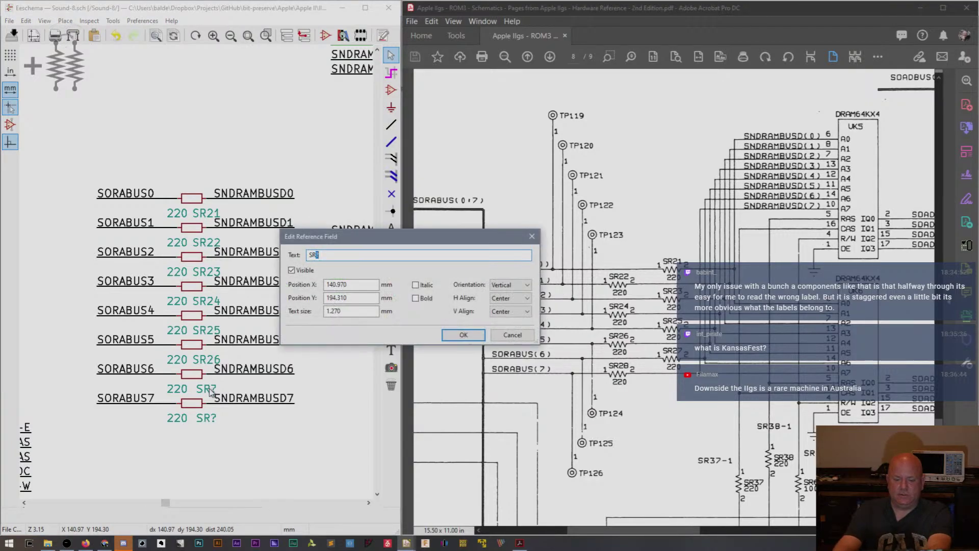
text(27)
key(Return)
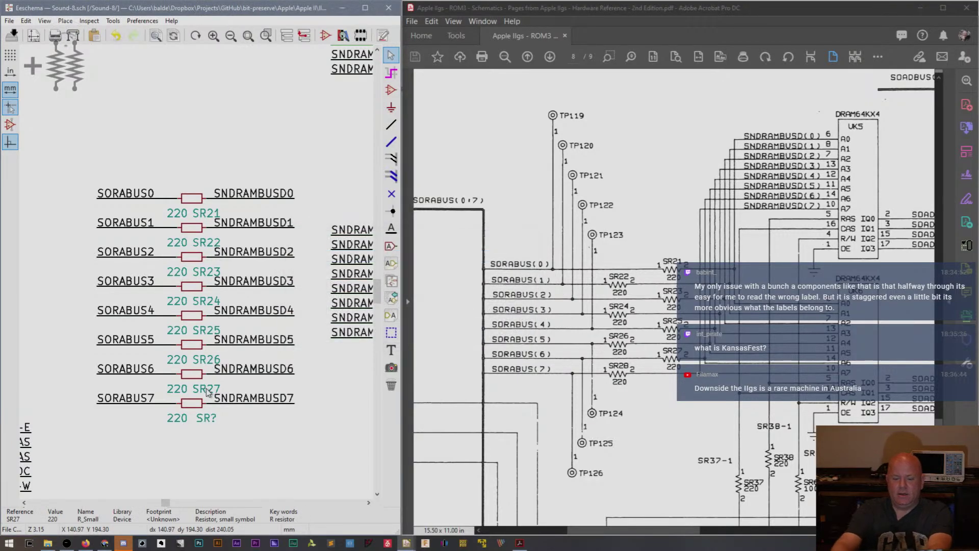
double_click(208, 419)
text(29)
key(Return)
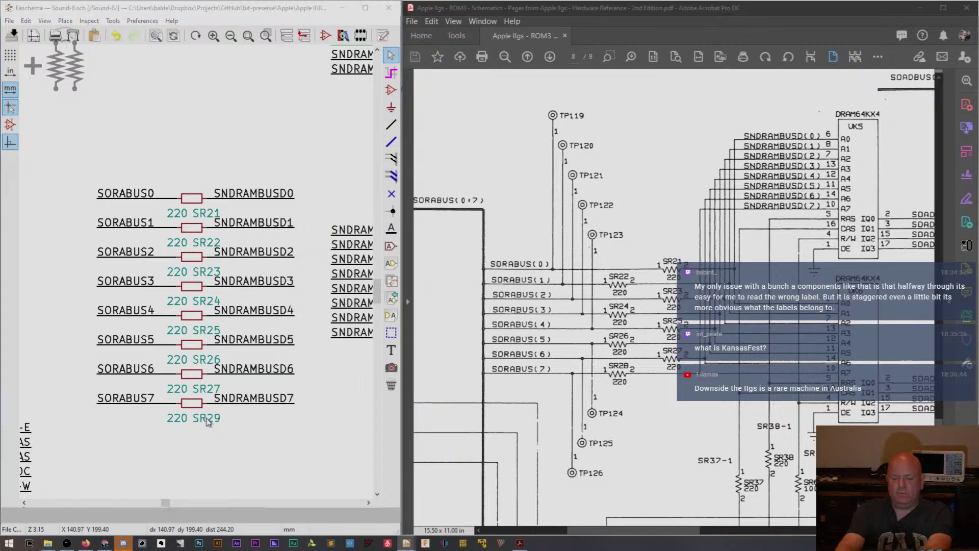
double_click(206, 418)
key(BackSpace)
text(8)
key(Return)
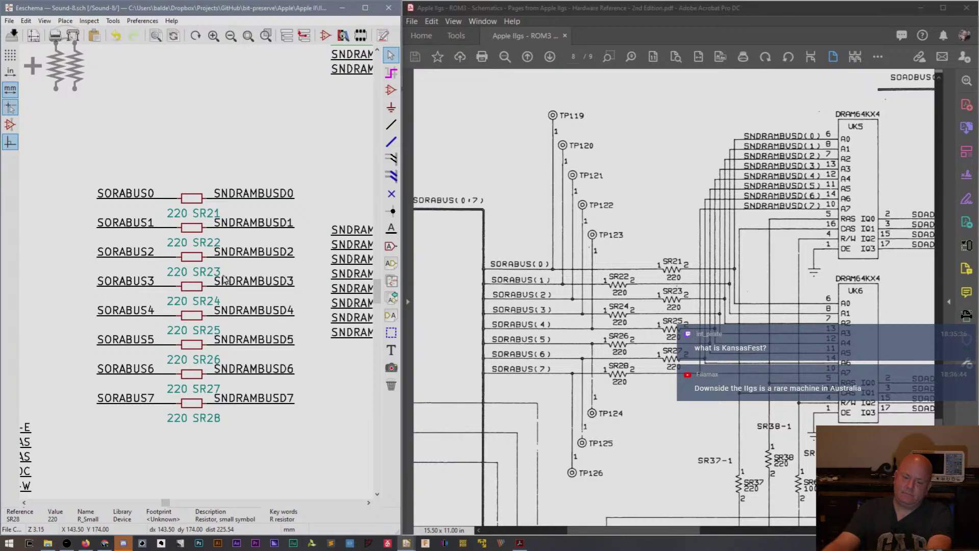
Reposition the SR21–SR28 resistor group and shift the SORABUS labels further left.
scroll(176, 285, down, 2)
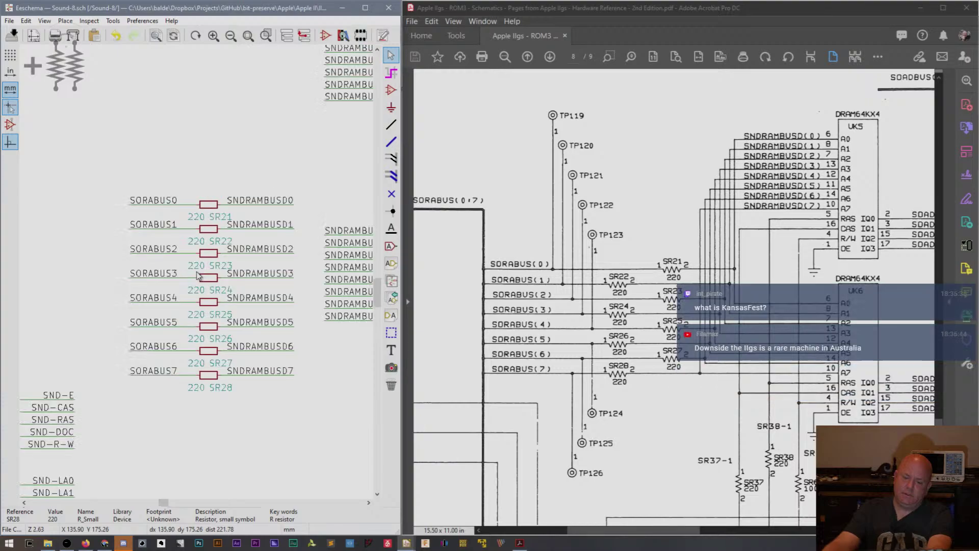
drag(147, 209, 248, 333)
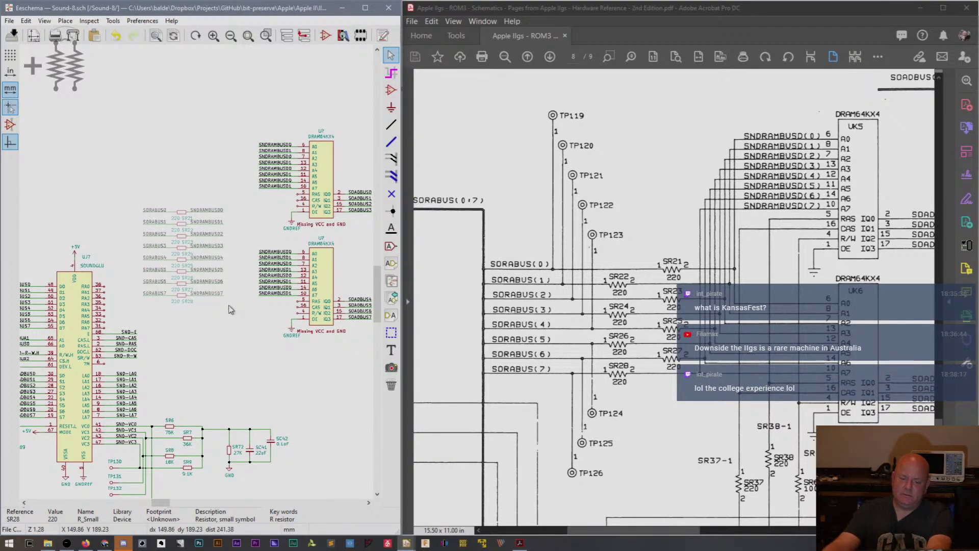
click(228, 308)
scroll(228, 309, up, 4)
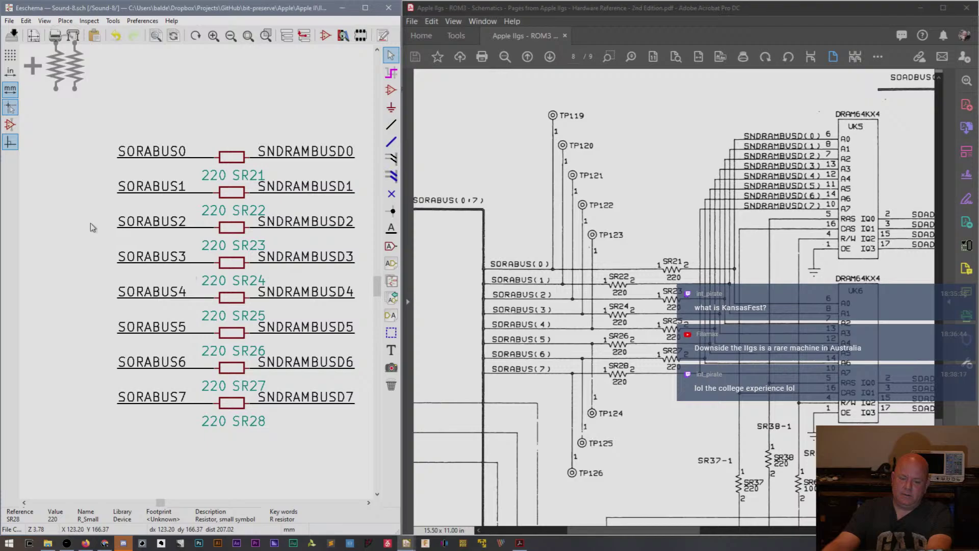
drag(99, 123, 193, 421)
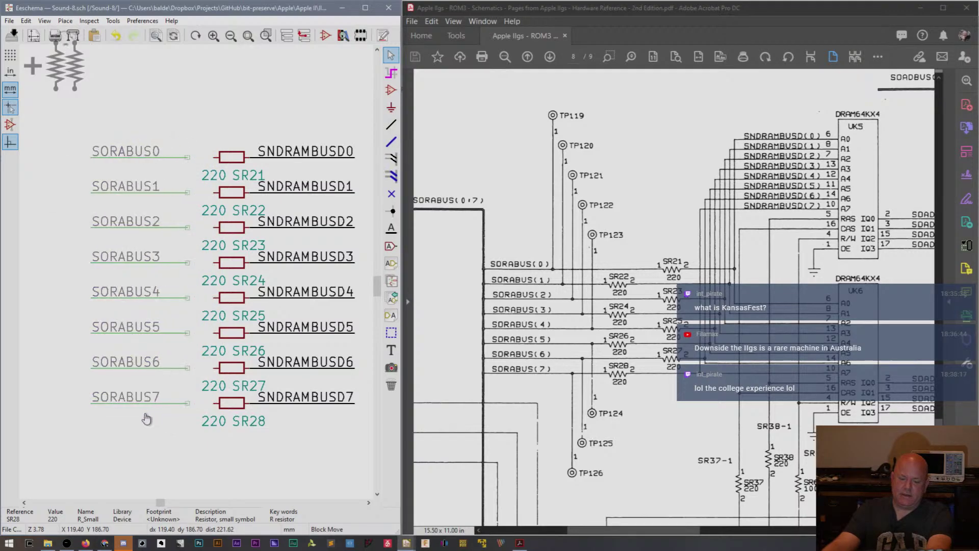
click(164, 414)
Connect the SORABUS7, 6, 5 and 4 wires to their resistor pins, starting at SR28.
key(w)
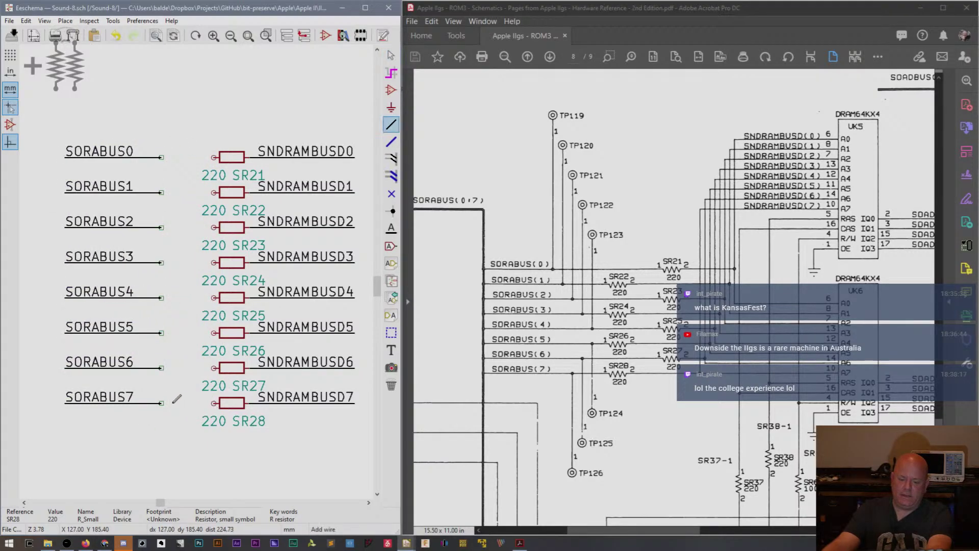
click(161, 403)
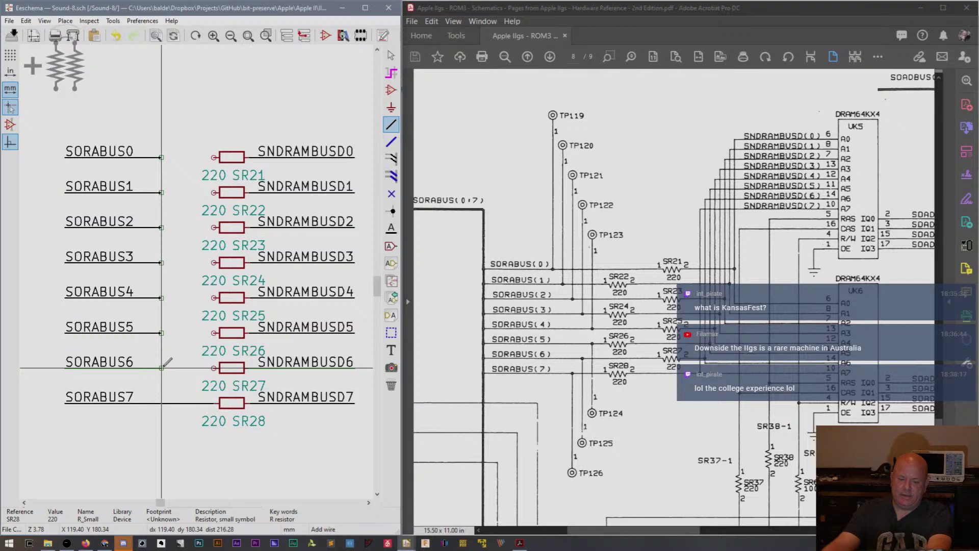
key(g)
click(215, 368)
key(g)
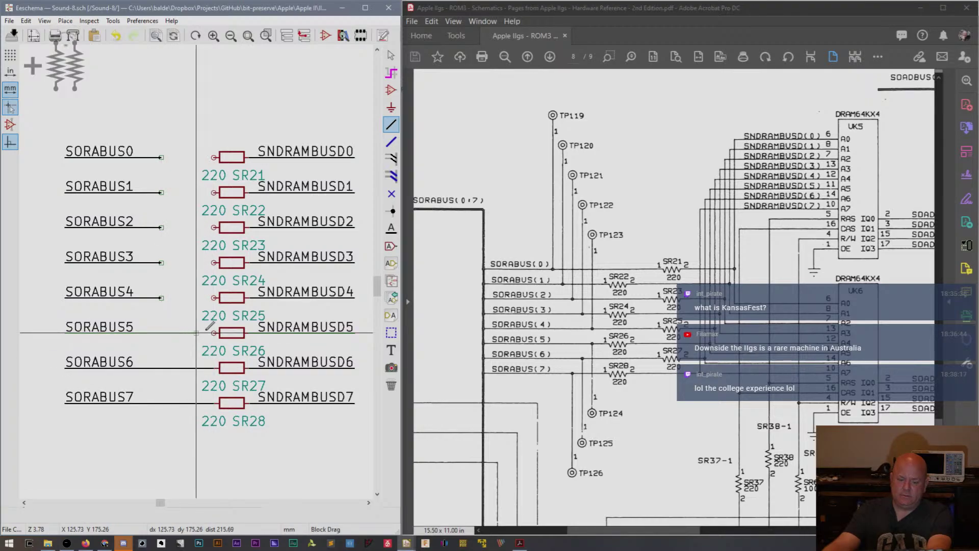
click(214, 332)
key(g)
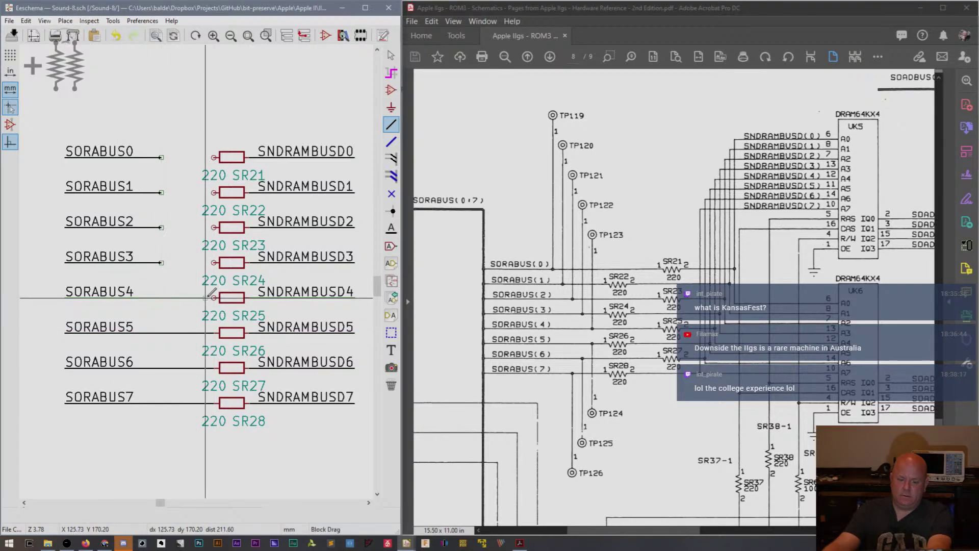
click(215, 297)
Connect the SORABUS3, 2, 1 and 0 wires to their resistor pins, ending at SR21.
key(g)
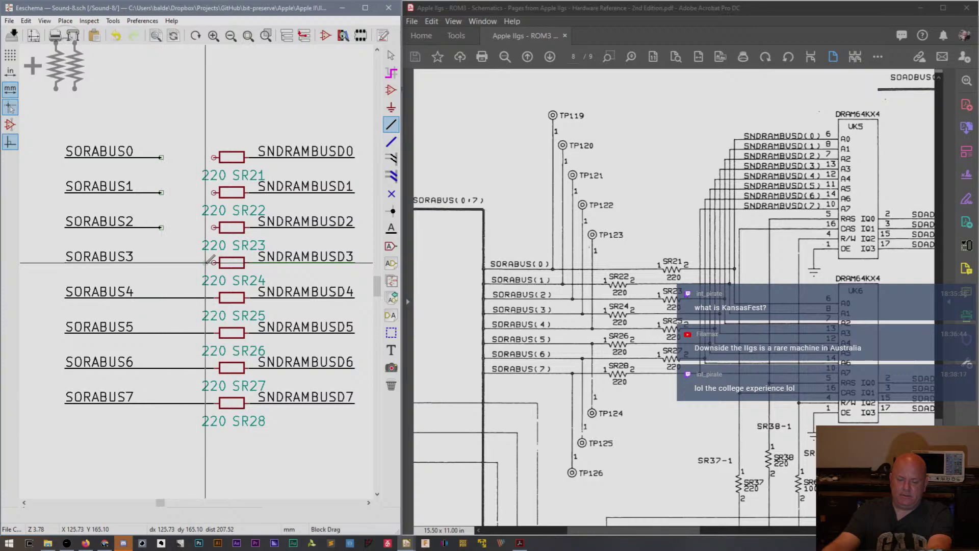
click(214, 262)
key(g)
click(215, 227)
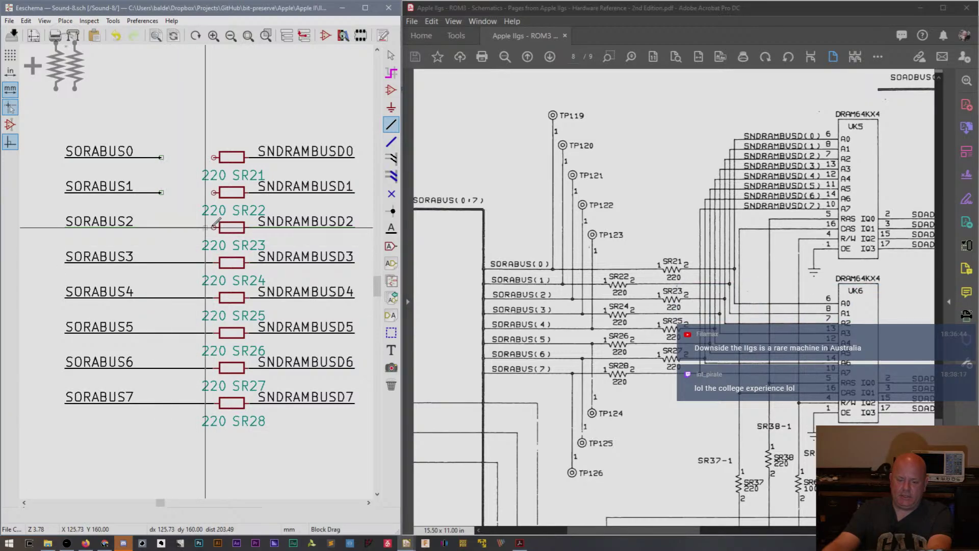
key(g)
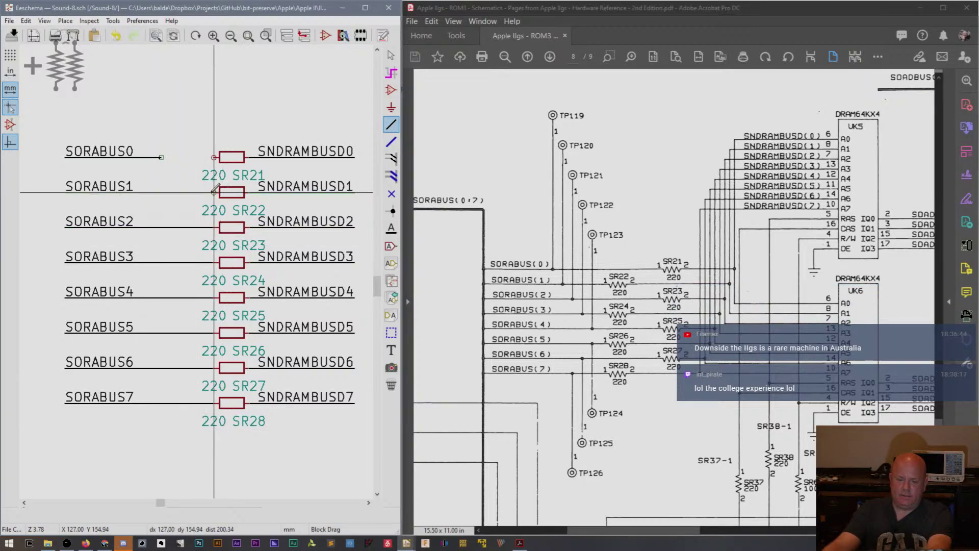
click(214, 193)
key(g)
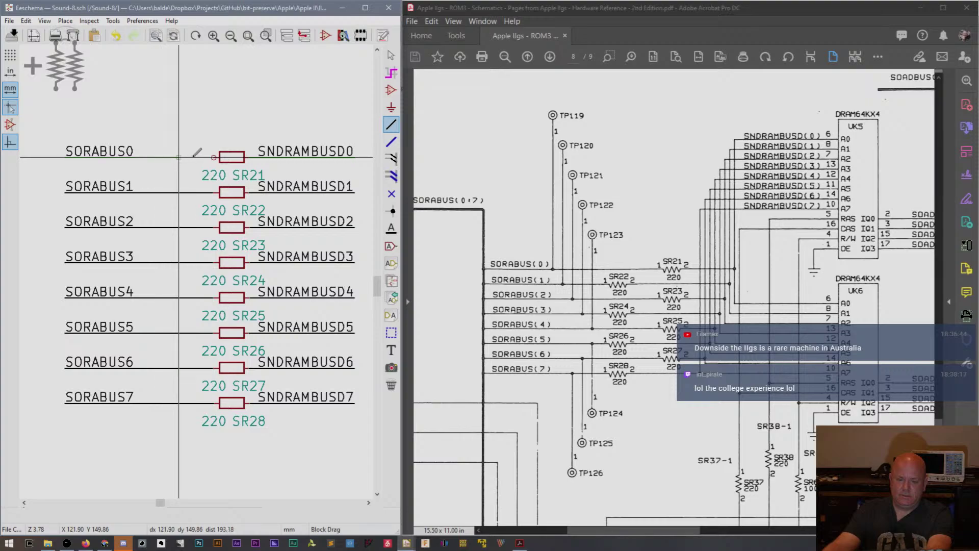
click(214, 157)
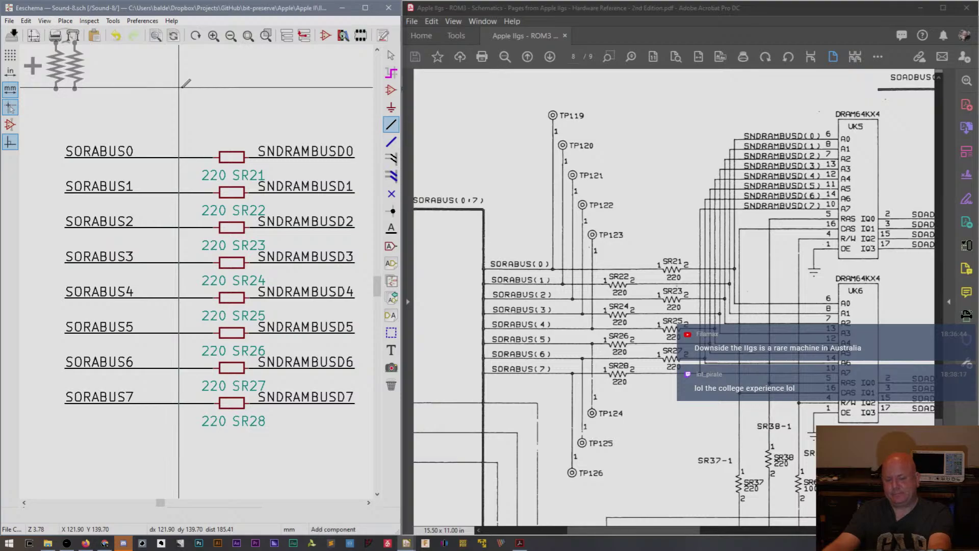
Place a TestPoint symbol above the SORABUS lines and give it reference TP119.
key(a)
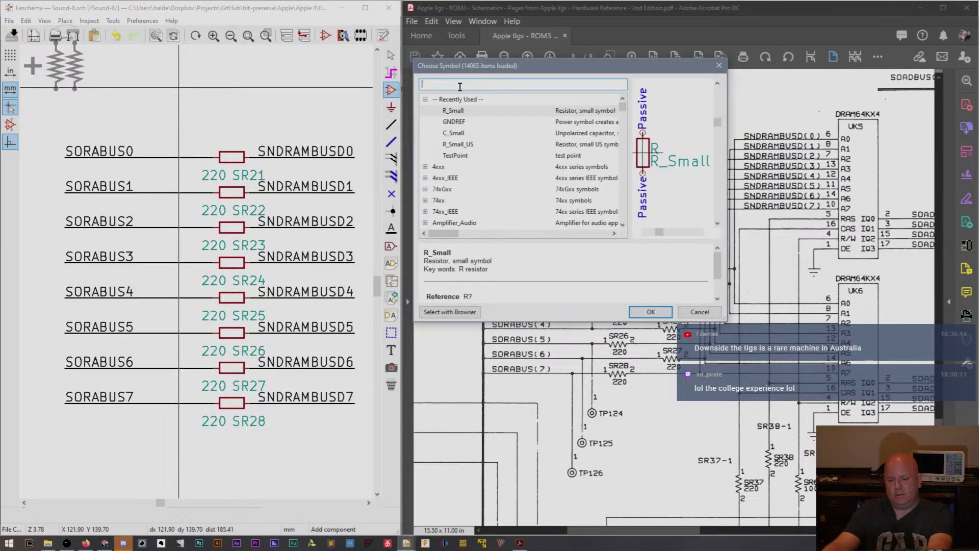
double_click(455, 155)
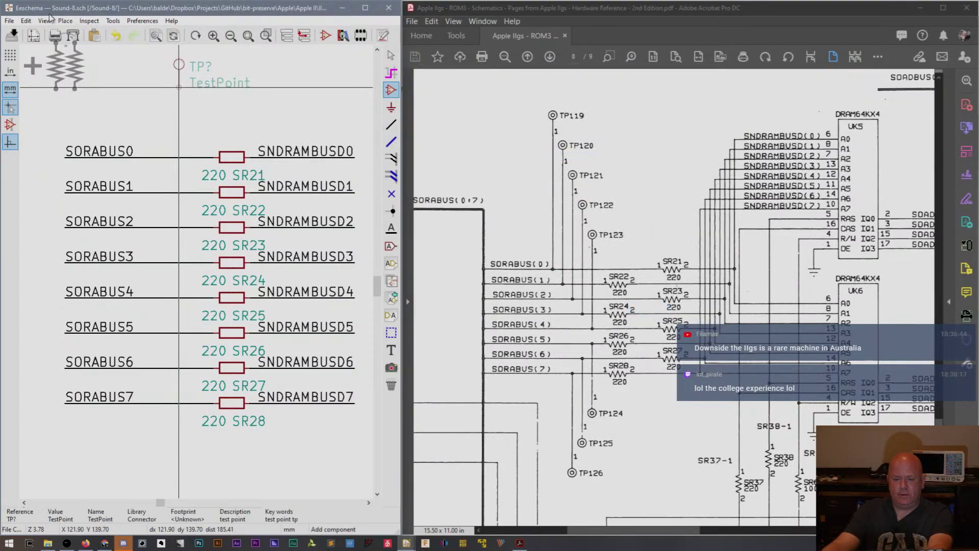
double_click(145, 131)
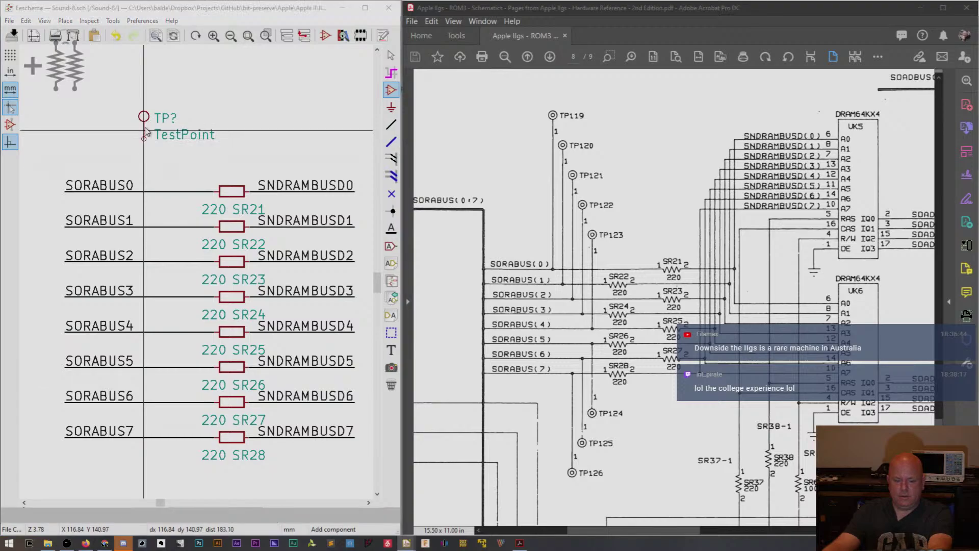
key(Escape)
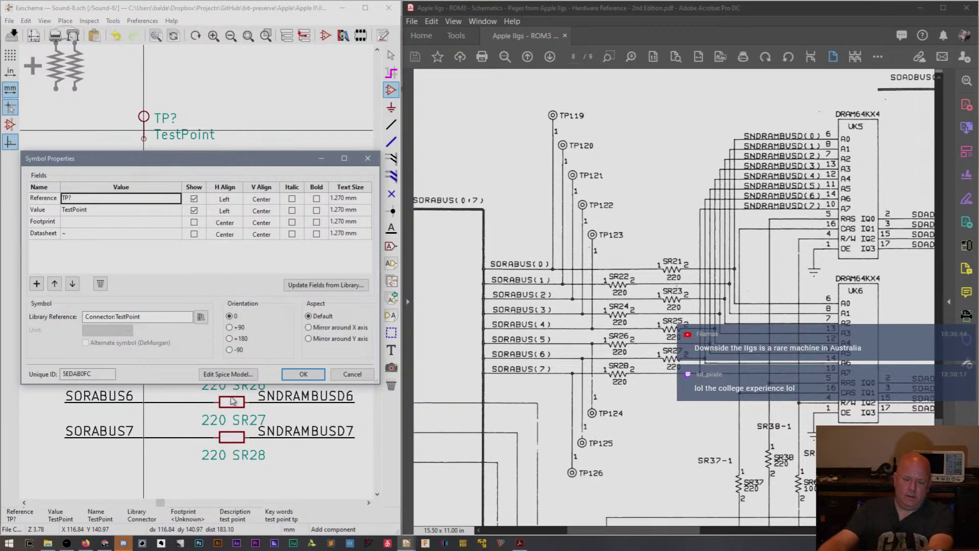
click(353, 375)
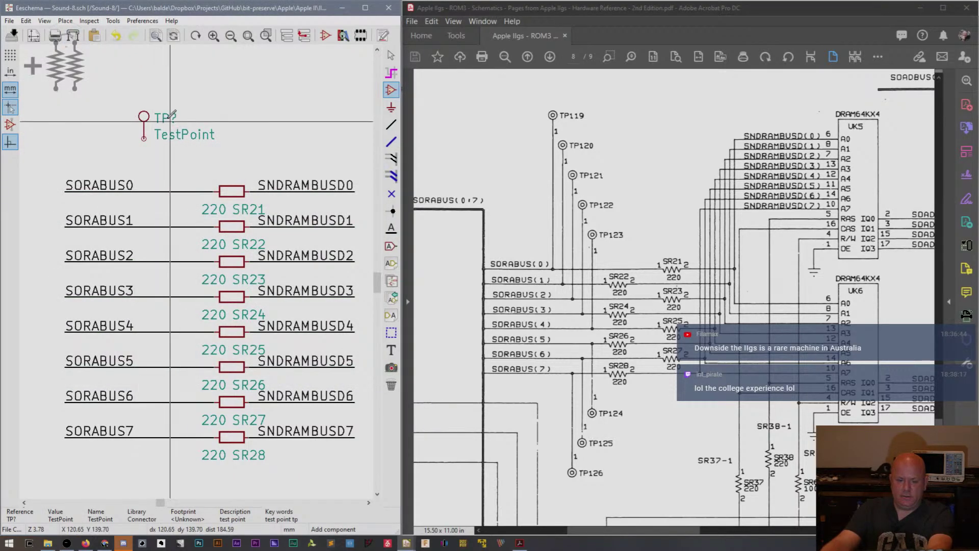
text(u119)
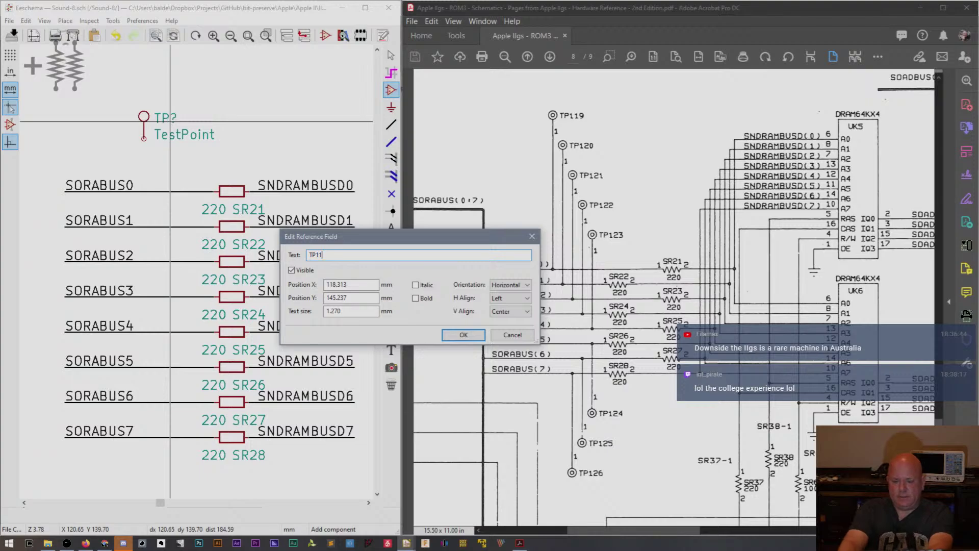
key(Return)
Hide TP119's value field and move its reference label above the test point.
key(v)
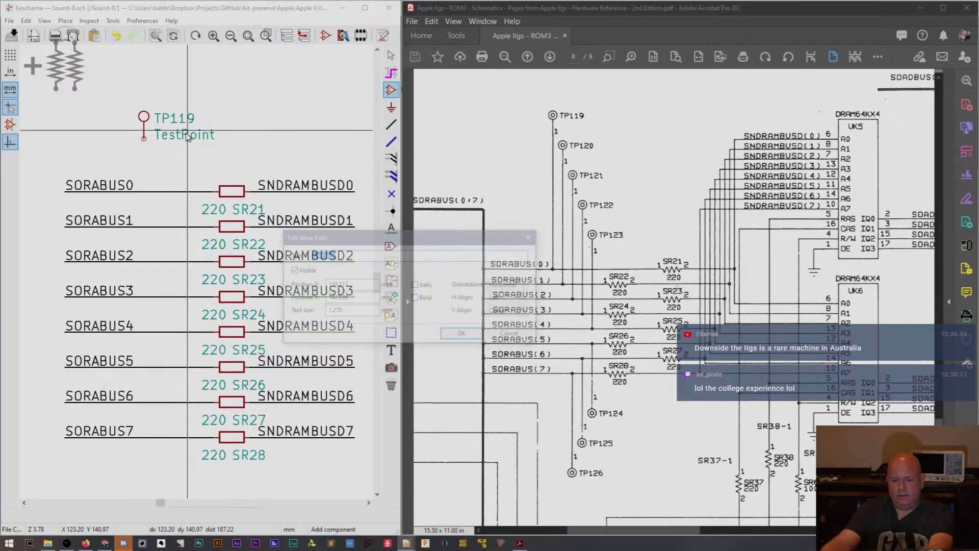
click(292, 270)
click(464, 335)
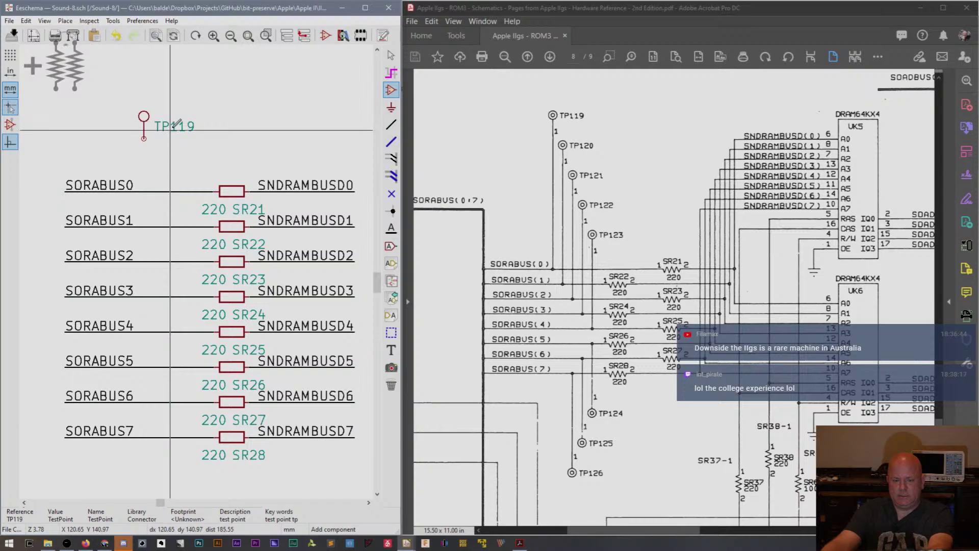
key(m)
click(144, 112)
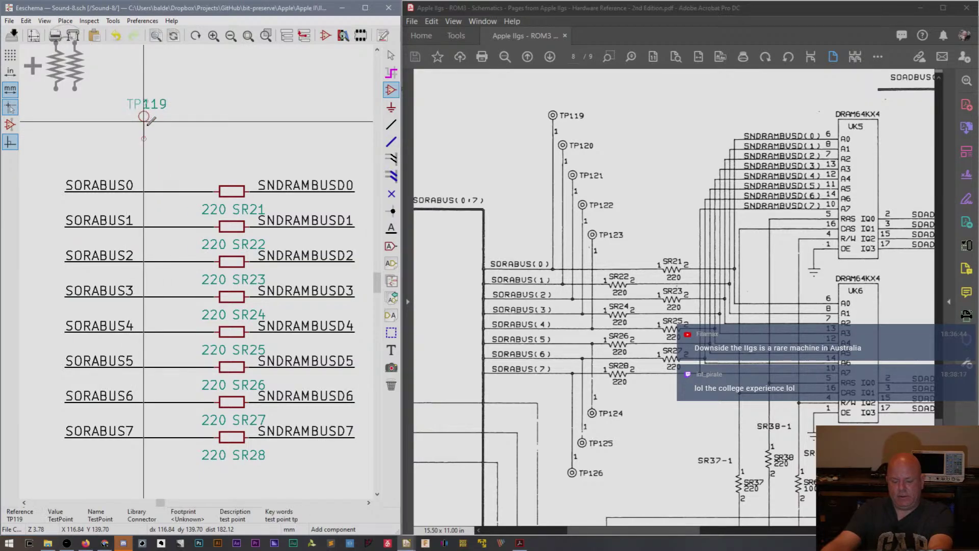
Add two unnumbered copies of TP119 stepped down and right, discarding an extra copy.
key(c)
click(170, 132)
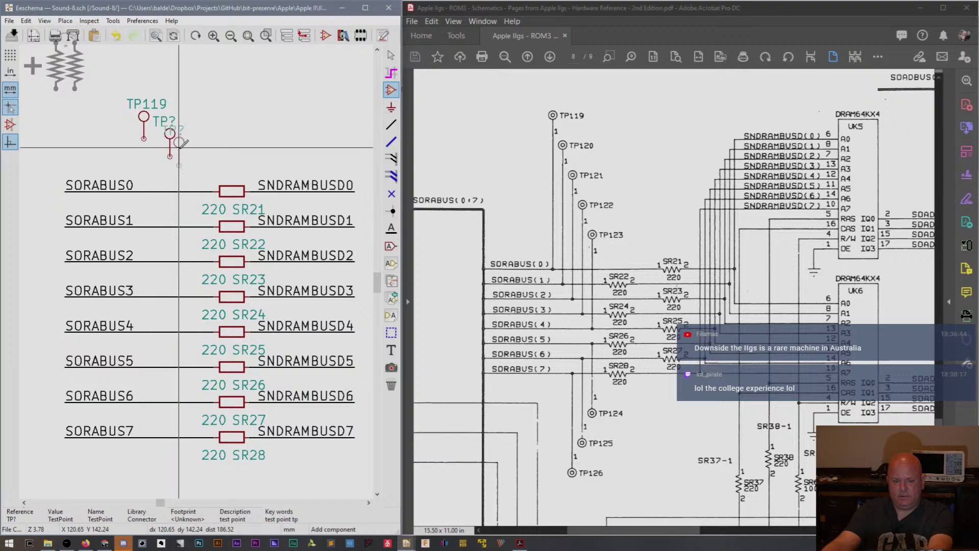
key(c)
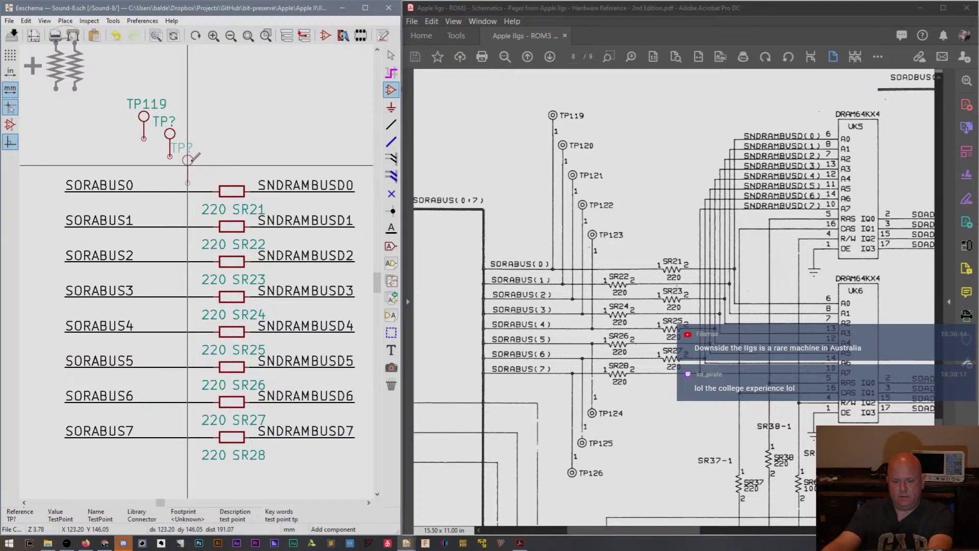
click(187, 159)
key(c)
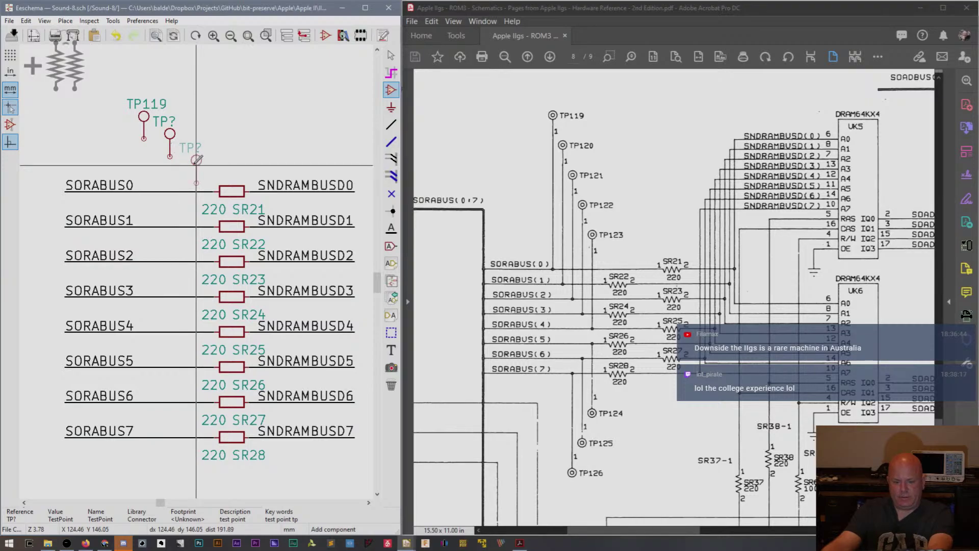
click(197, 160)
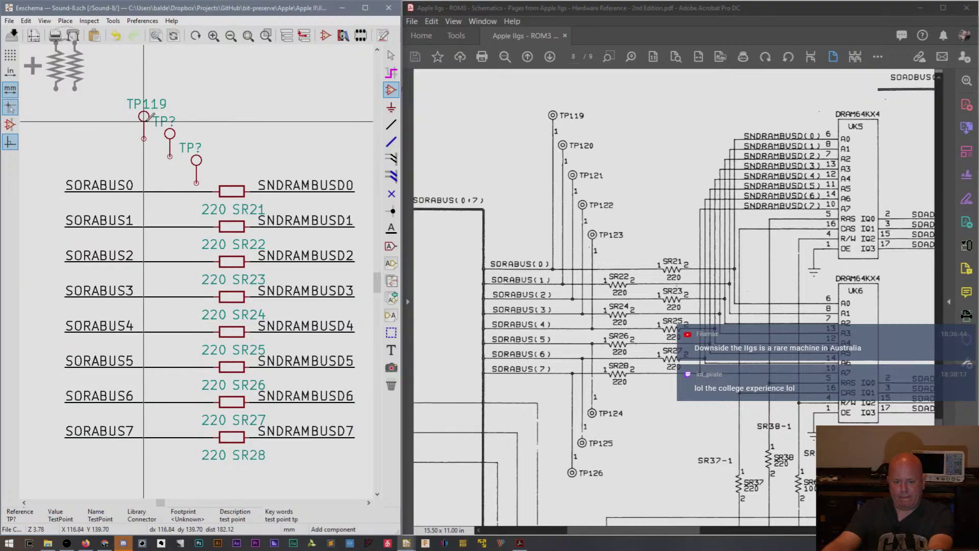
key(c)
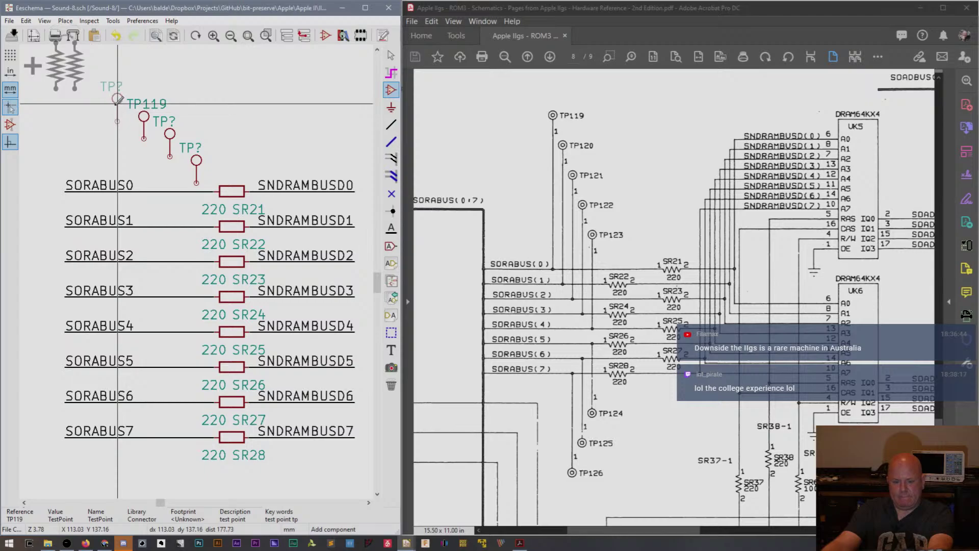
click(117, 104)
key(Escape)
Shift the three test points up-left, name the second TP120, and tidy the TP119/TP120 labels.
drag(127, 89, 214, 184)
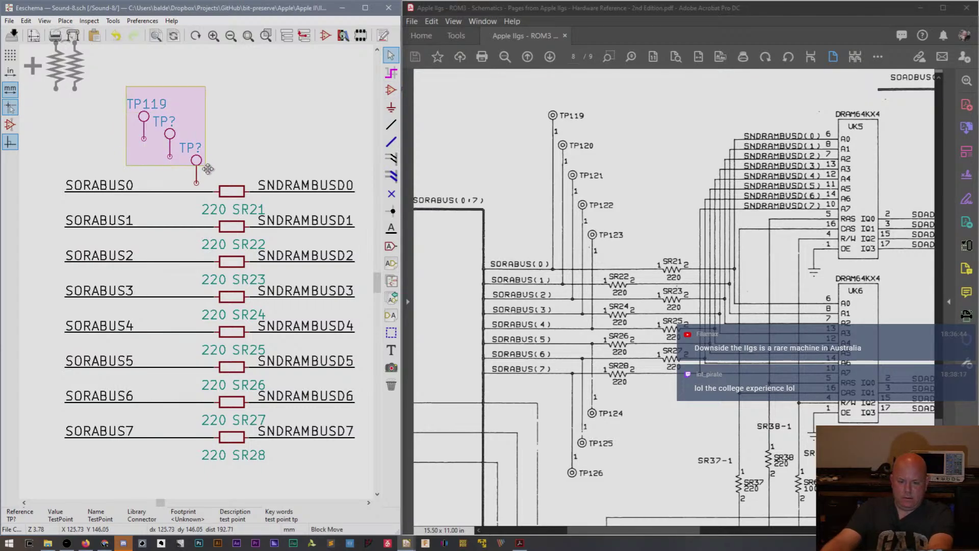
drag(163, 122, 137, 97)
double_click(137, 95)
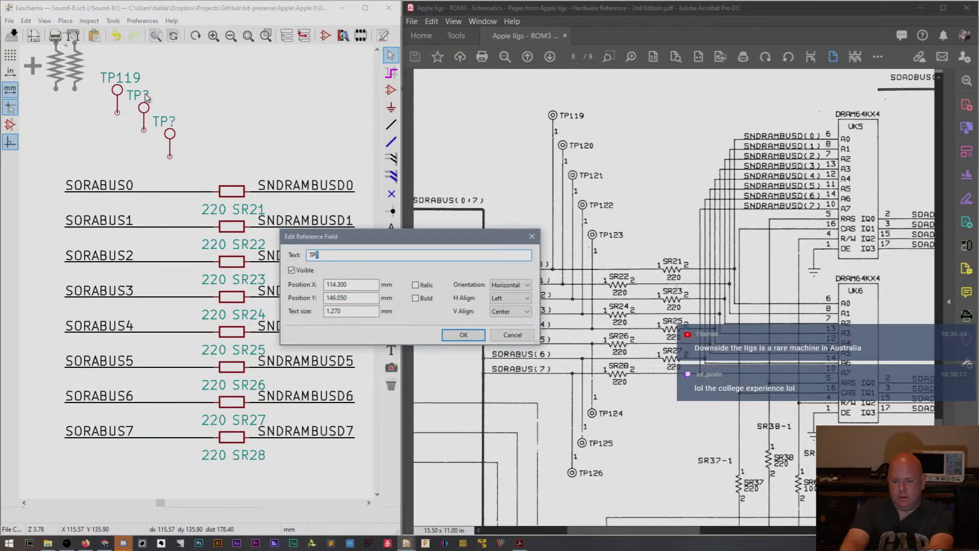
text(120)
key(Return)
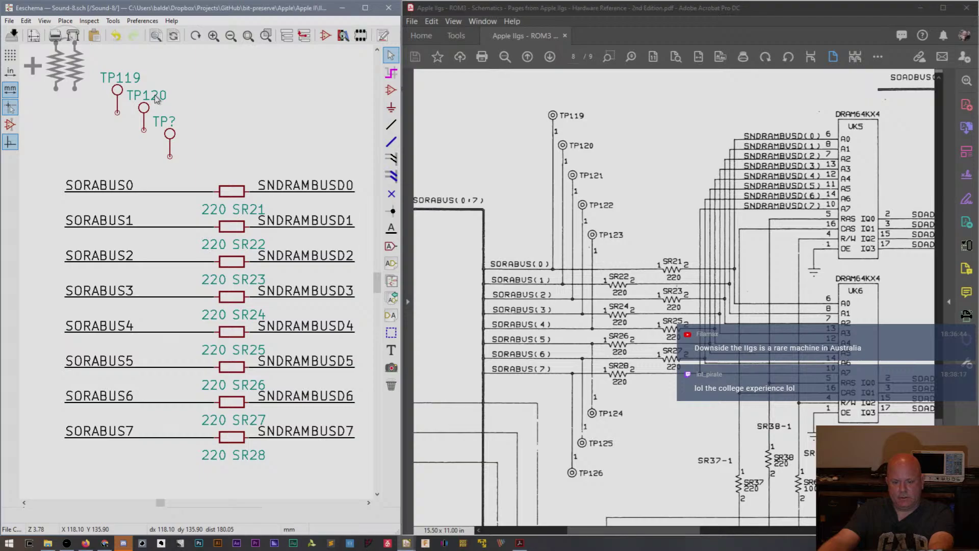
drag(157, 99, 183, 107)
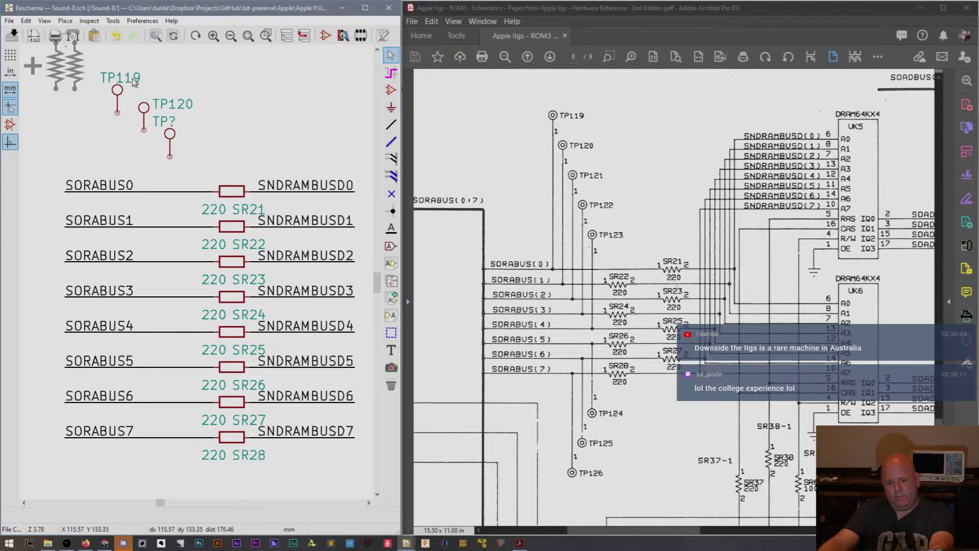
drag(134, 81, 185, 135)
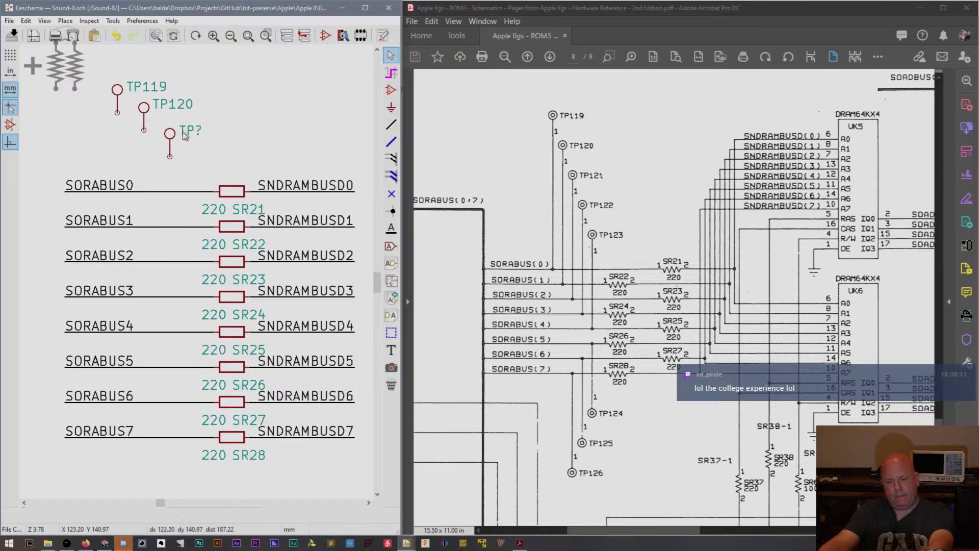
Name the third test point TP121 and reposition the TP119–TP121 group.
double_click(186, 134)
text(121)
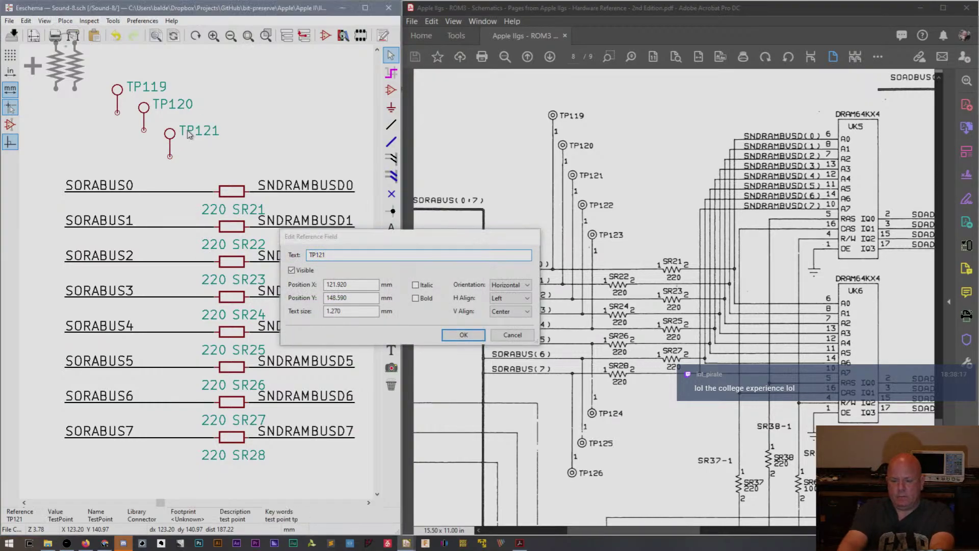
key(Return)
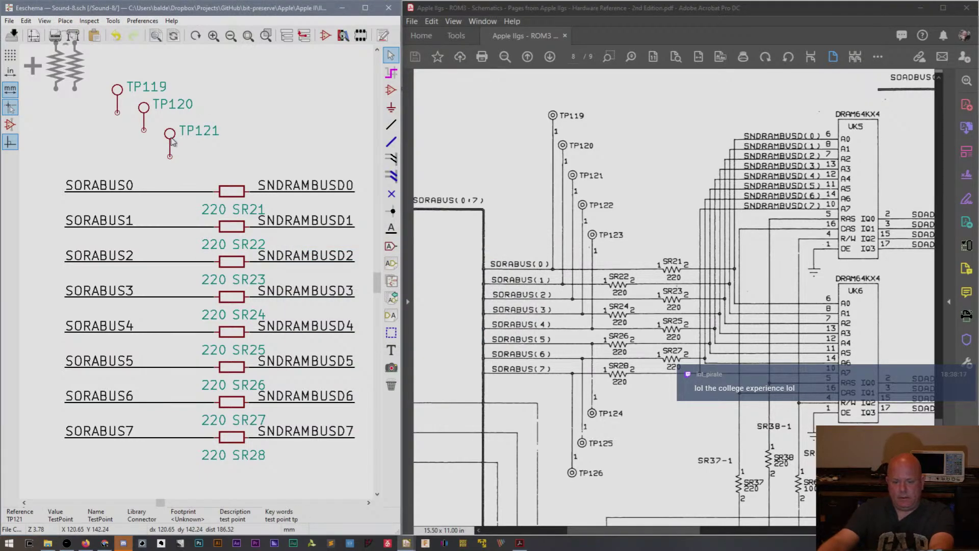
mouse_move(169, 138)
mouse_down()
mouse_move(137, 115)
mouse_move(160, 134)
mouse_move(152, 134)
mouse_up()
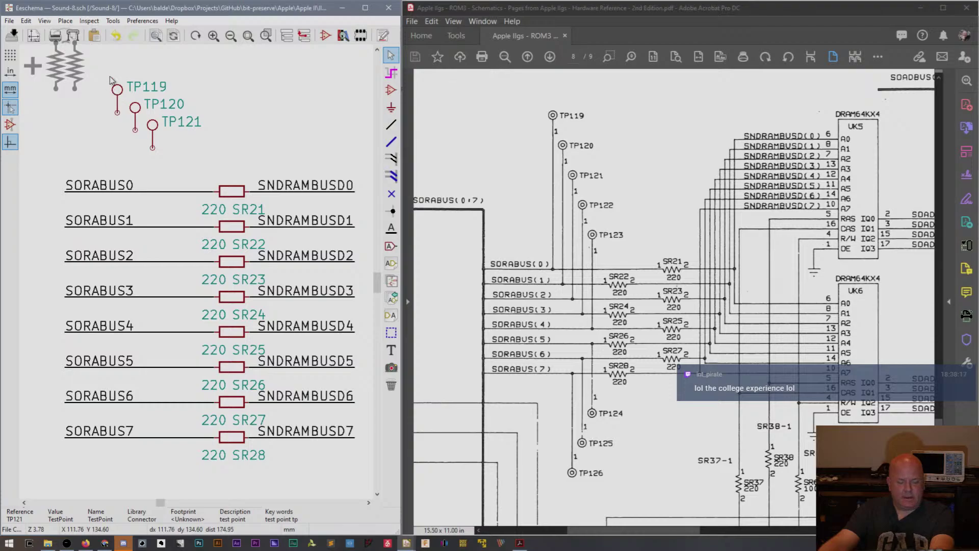
drag(108, 75, 192, 162)
click(159, 138)
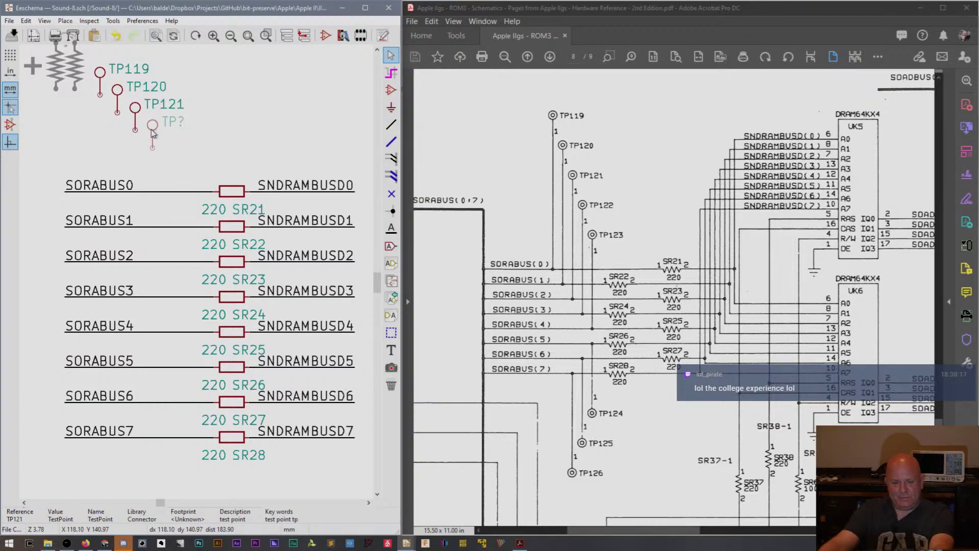
Add test points TP122 and TP123, each stepped below-right of the previous one.
click(151, 133)
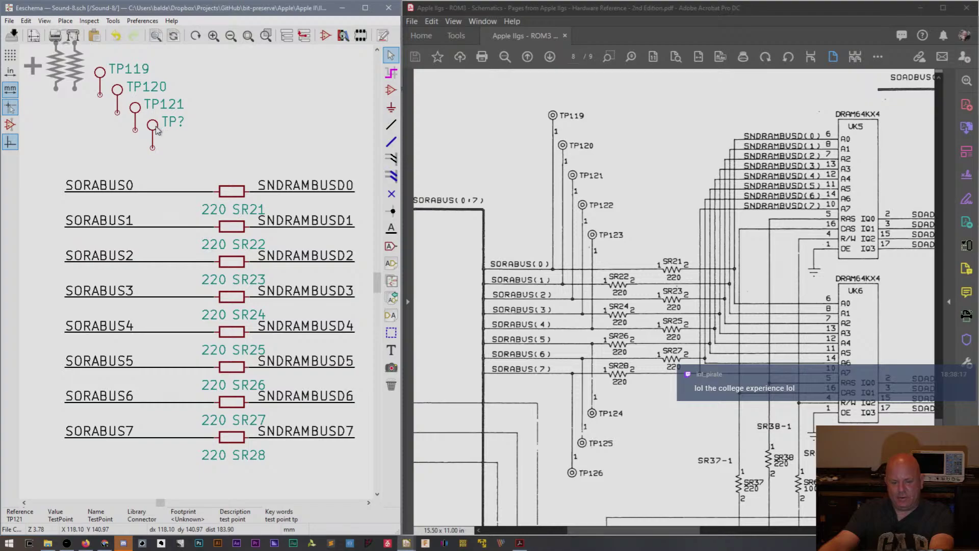
double_click(156, 128)
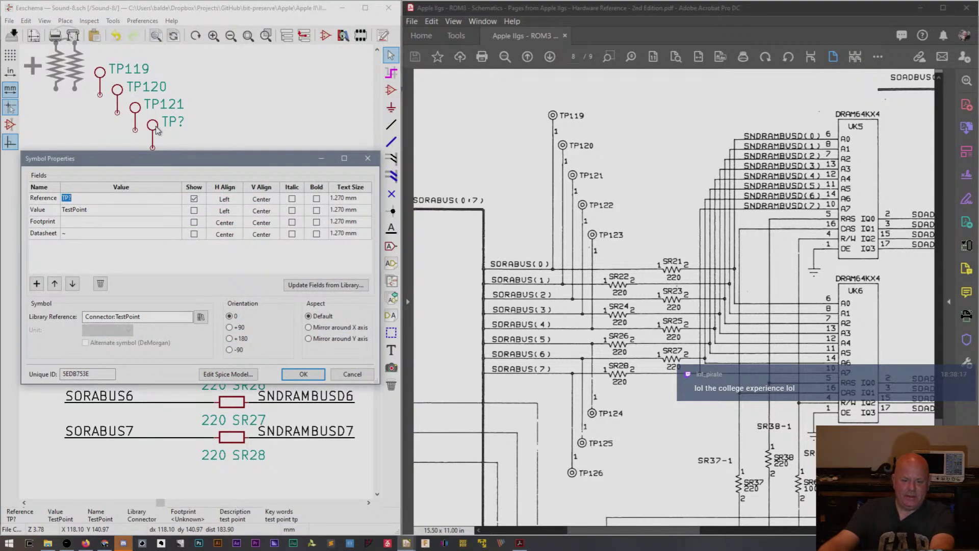
text(TP122)
key(Tab)
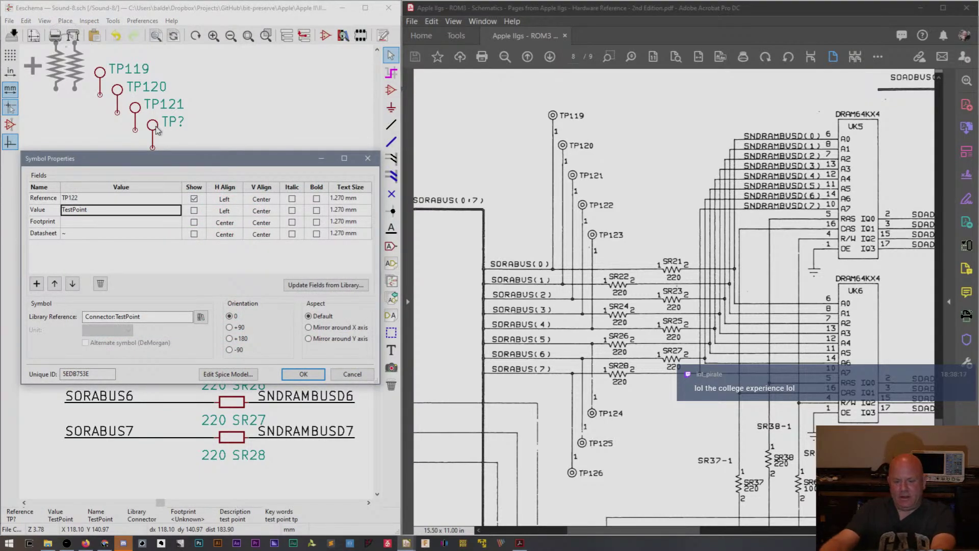
key(Return)
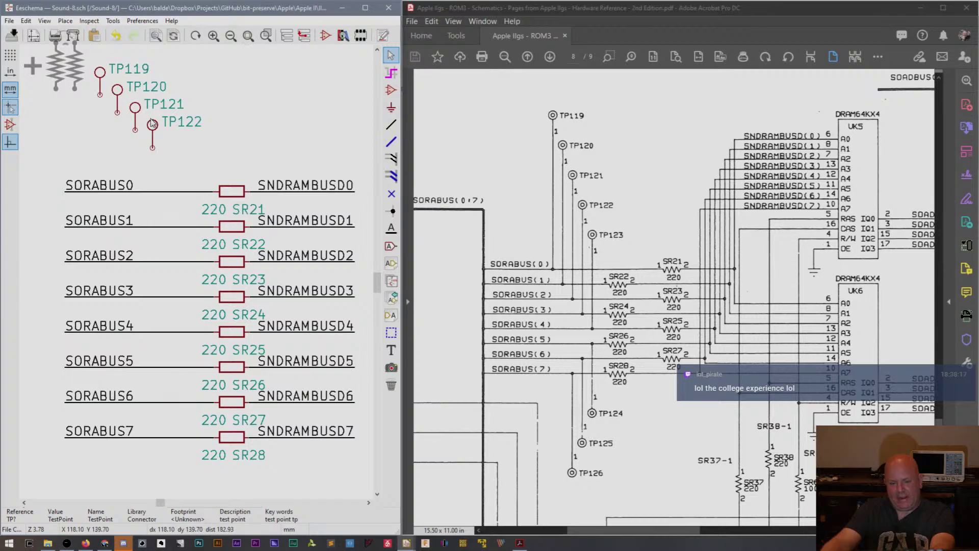
key(ctrl+d)
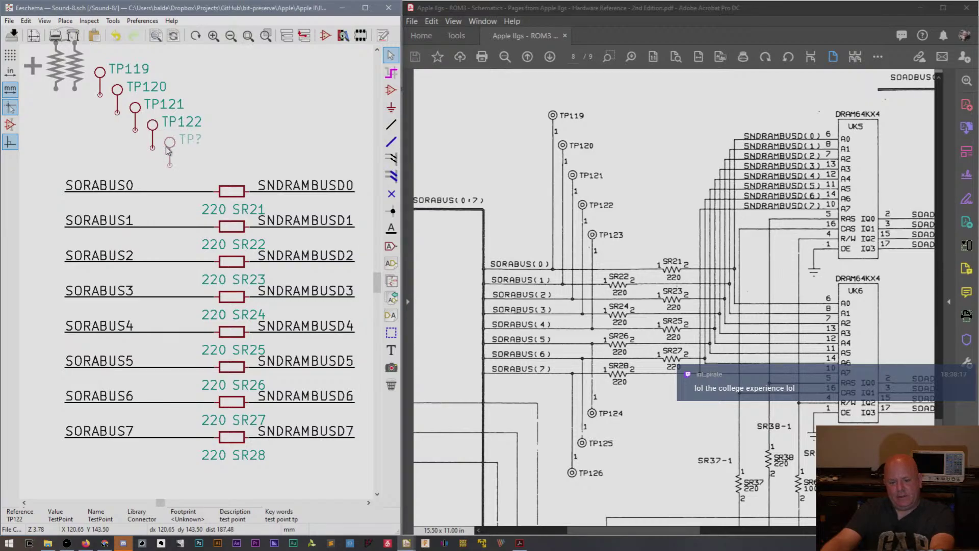
click(171, 146)
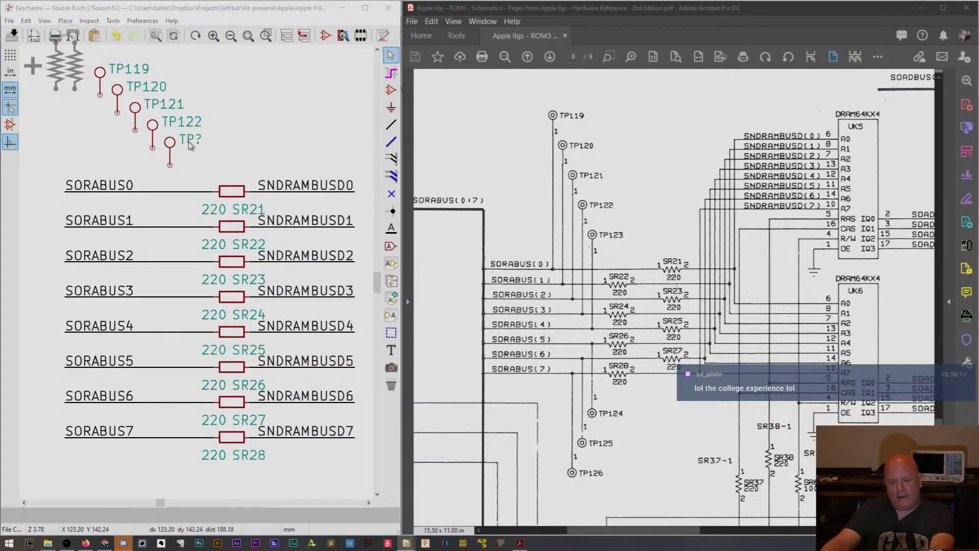
text(u121)
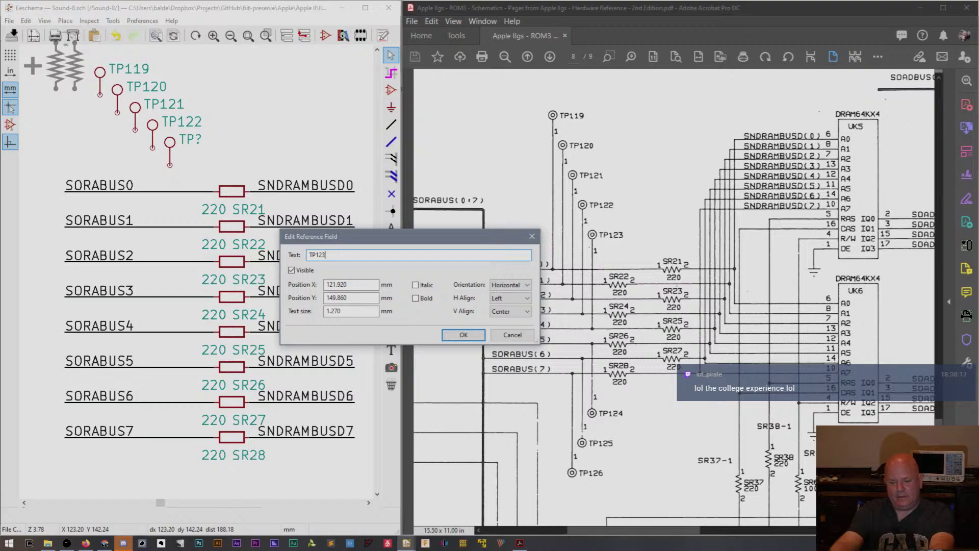
key(Return)
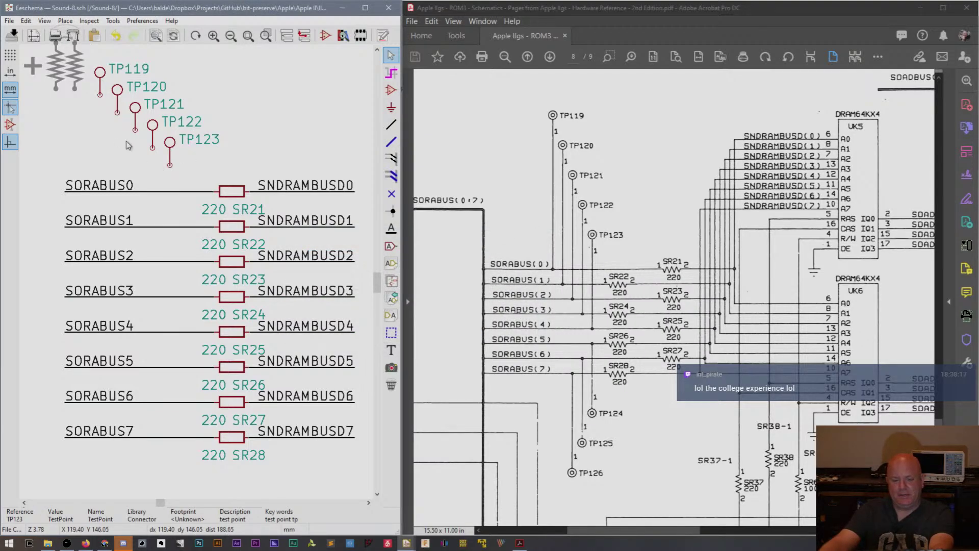
Move the TP119–TP123 column slightly right and the SORABUS0–7 labels and wires further left.
drag(91, 67, 207, 168)
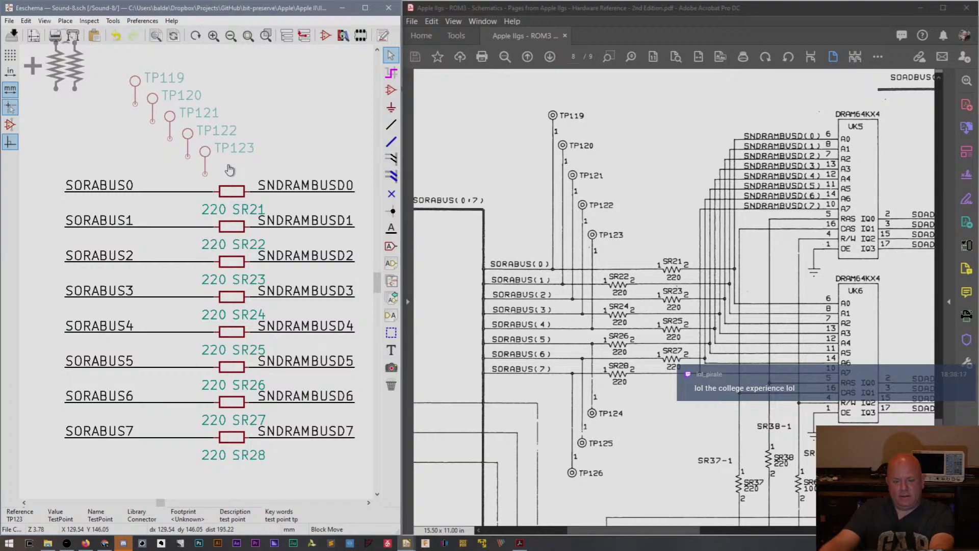
click(228, 169)
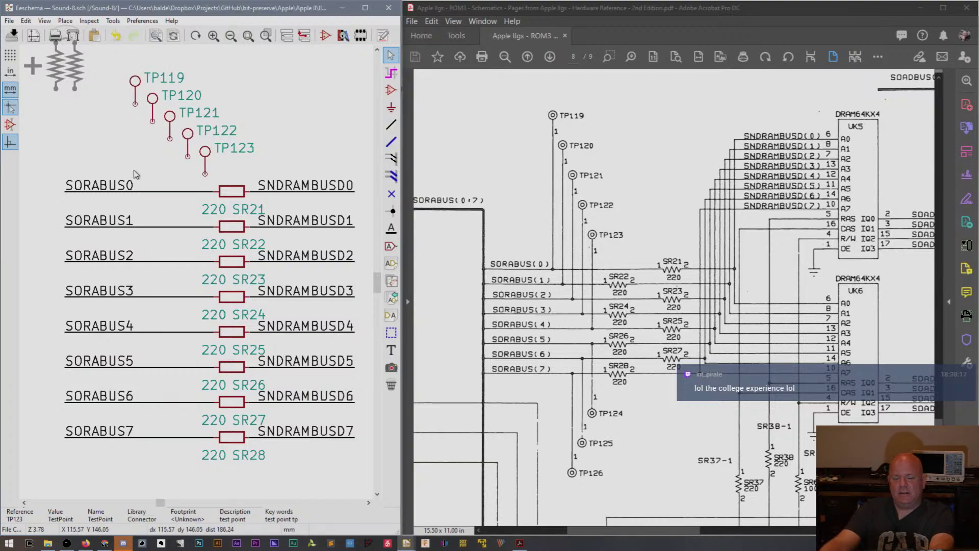
drag(48, 166, 141, 455)
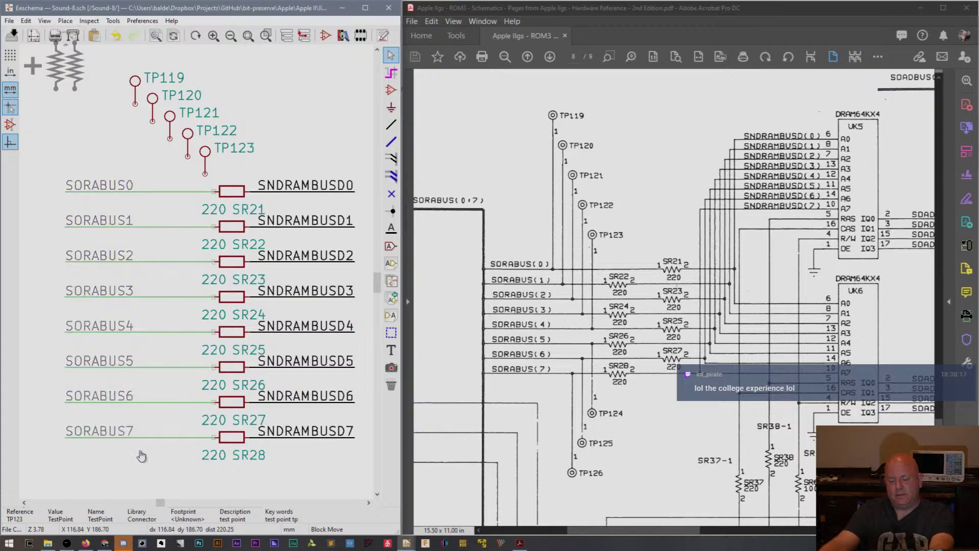
click(113, 453)
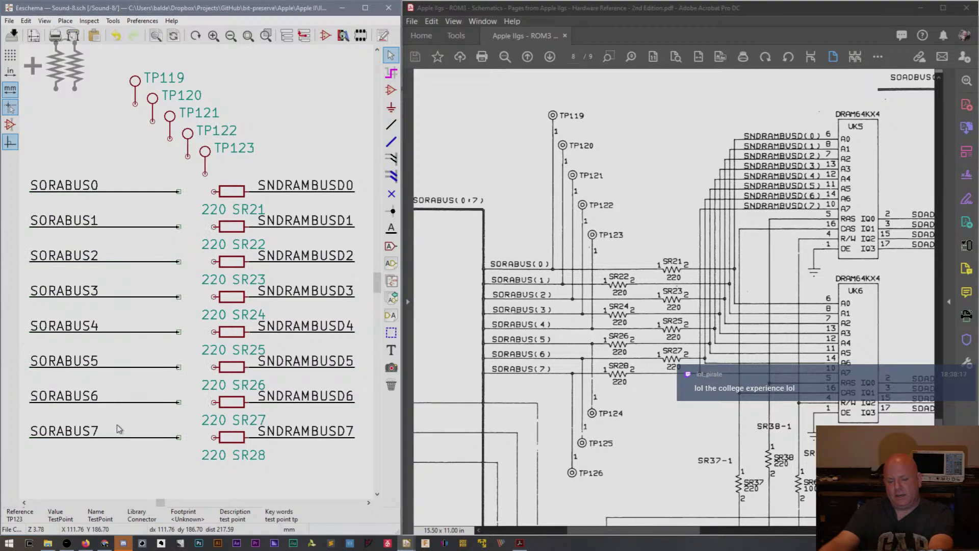
Reconnect the SORABUS0–3 wires to resistors SR21–SR24.
key(w)
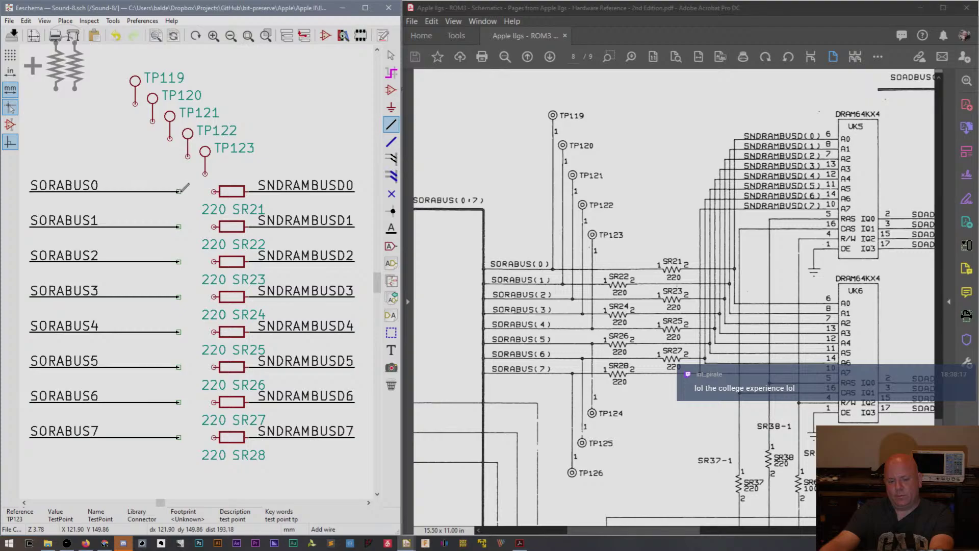
click(214, 191)
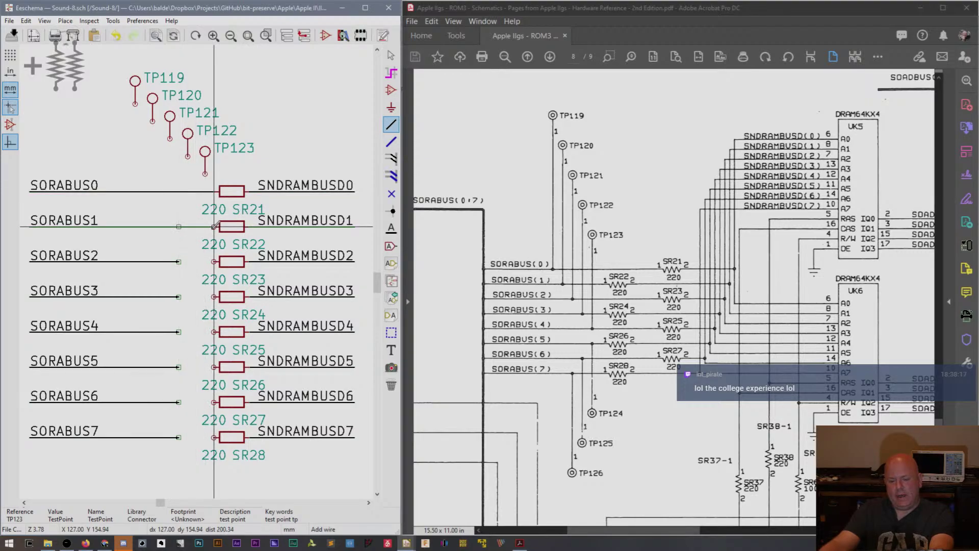
click(214, 227)
key(g)
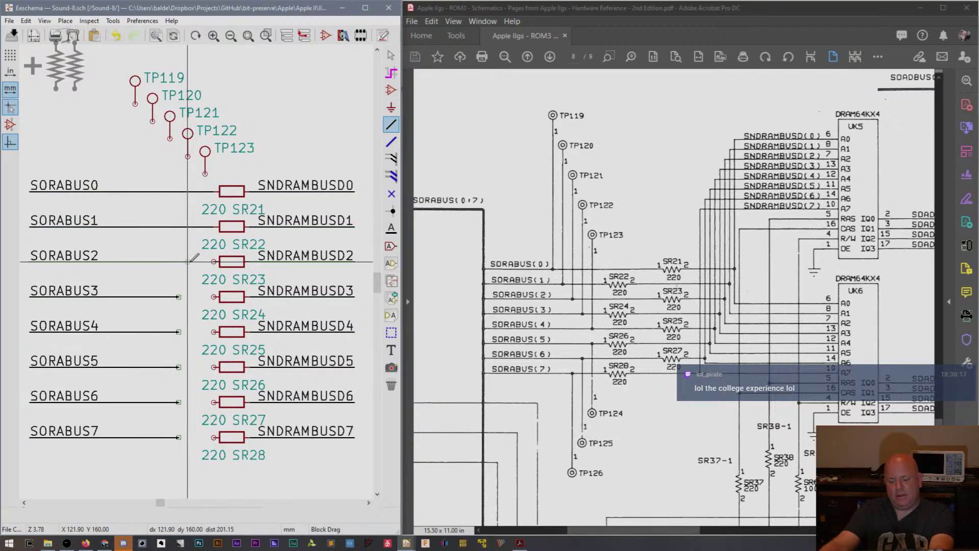
click(214, 262)
key(g)
click(214, 296)
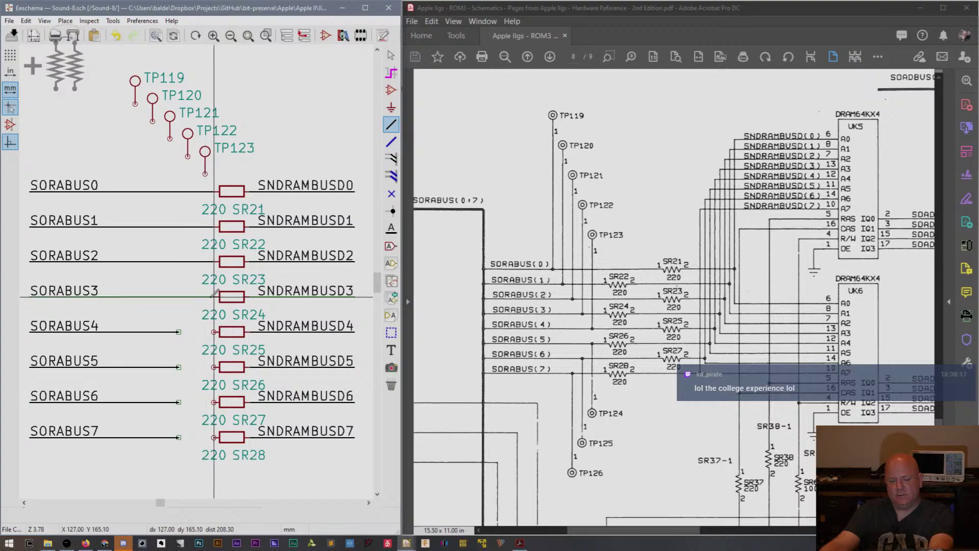
Attach SORABUS4–7 to SR25–SR28, then shift the TP119–TP123 column slightly left.
key(g)
click(214, 332)
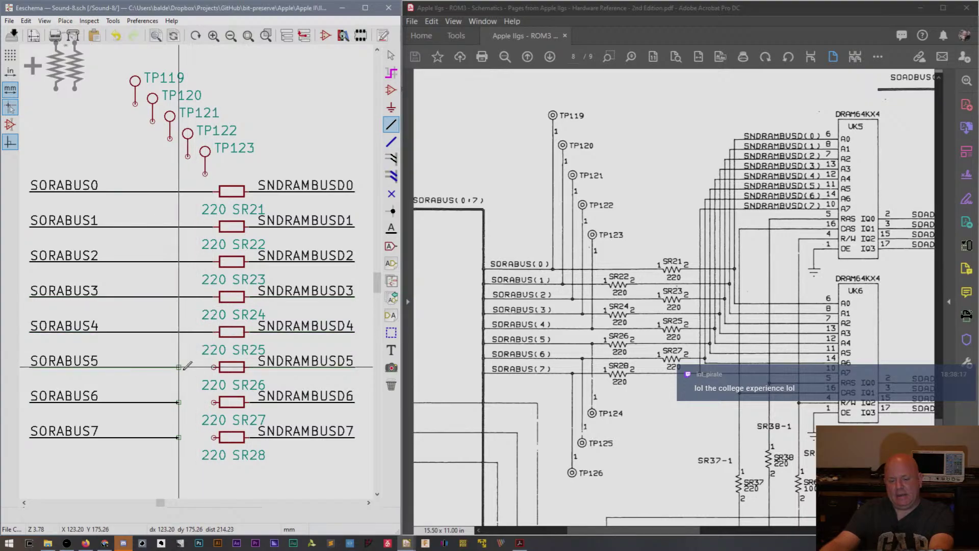
key(g)
click(214, 368)
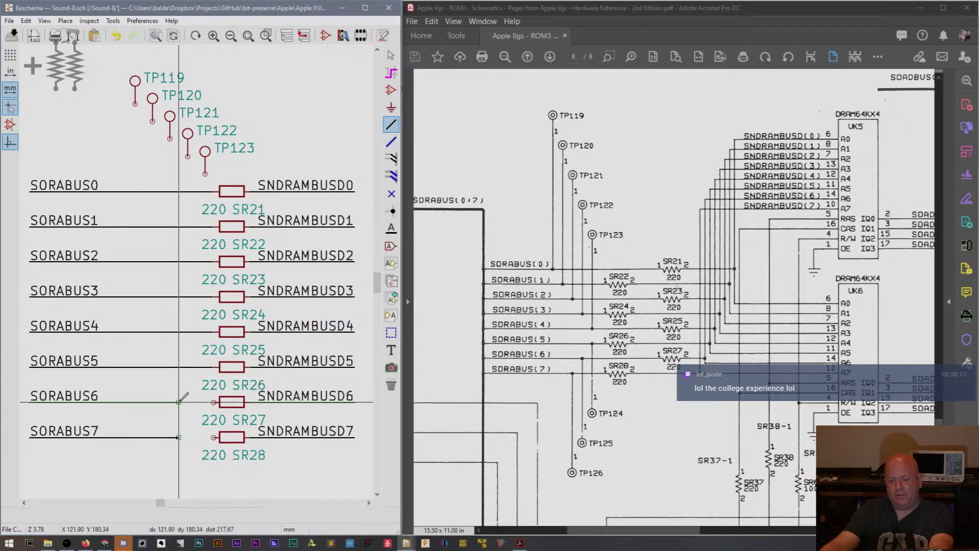
key(g)
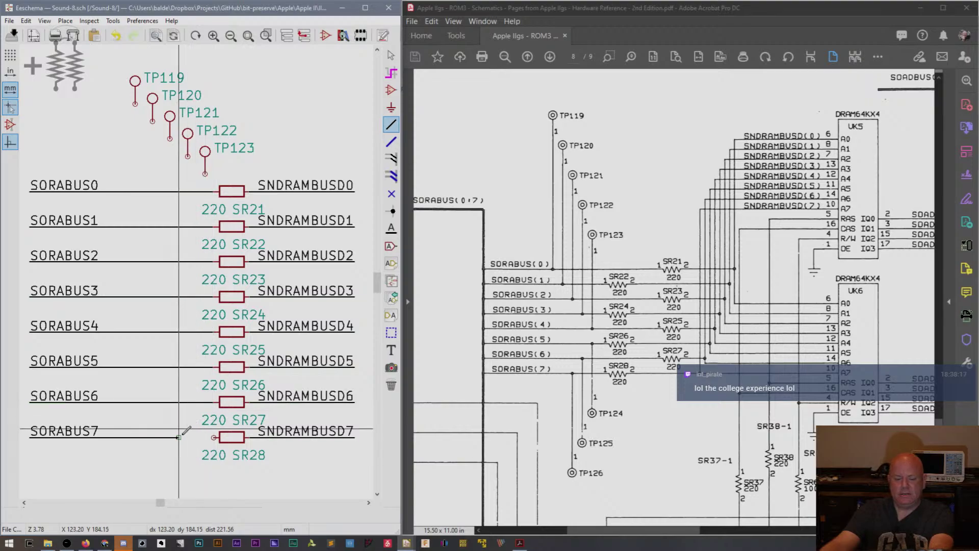
click(215, 437)
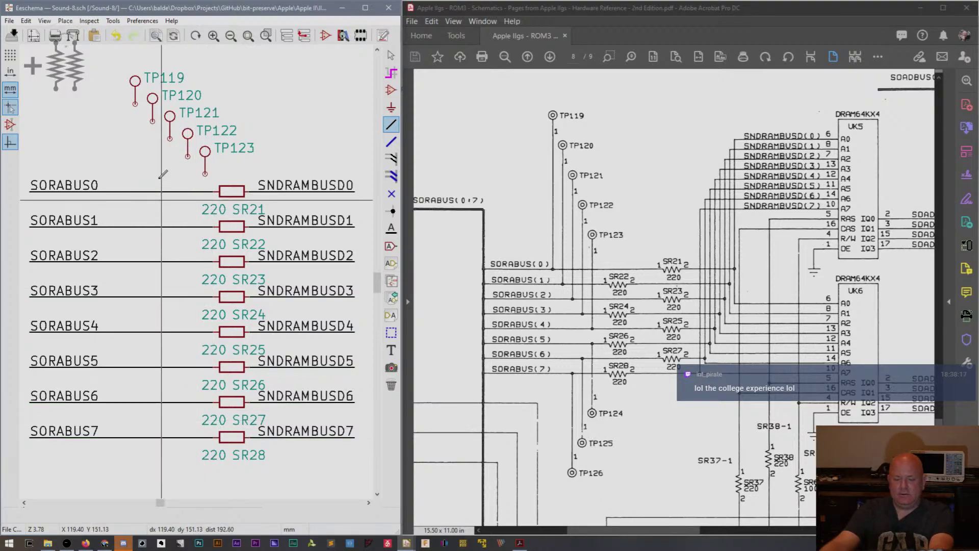
key(Escape)
drag(118, 62, 239, 185)
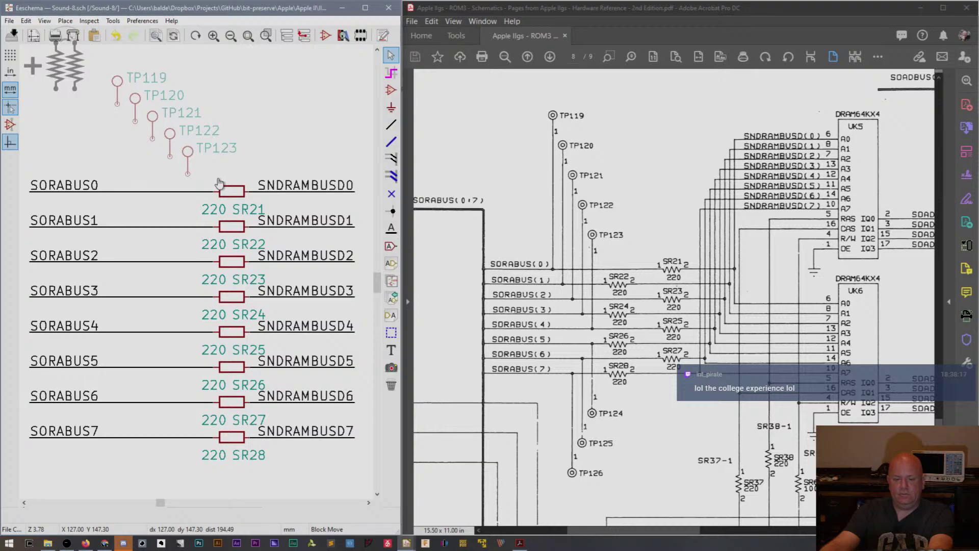
click(219, 186)
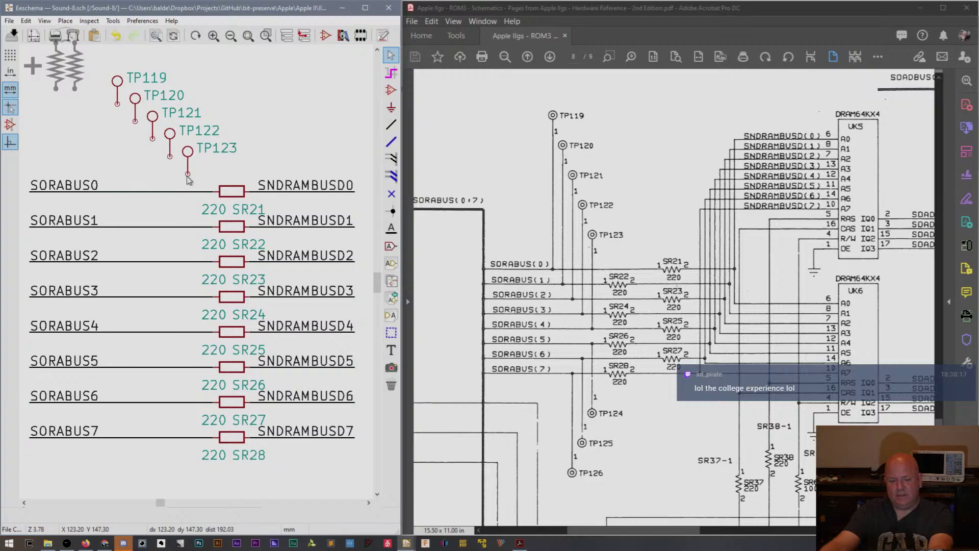
Draw wires from TP123, TP122, TP121, TP120, TP119 down to SORABUS4, 3, 2, 1, 0 respectively.
key(w)
click(188, 332)
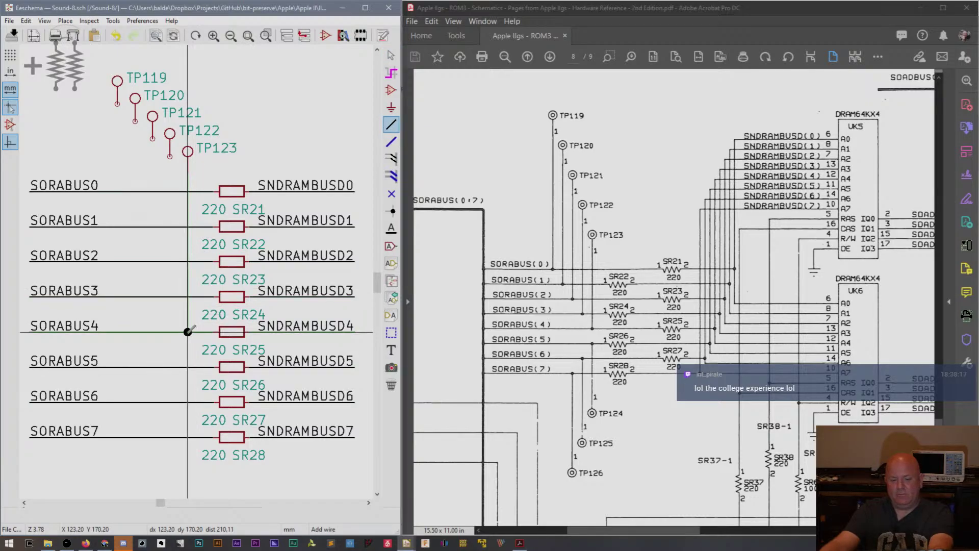
click(170, 157)
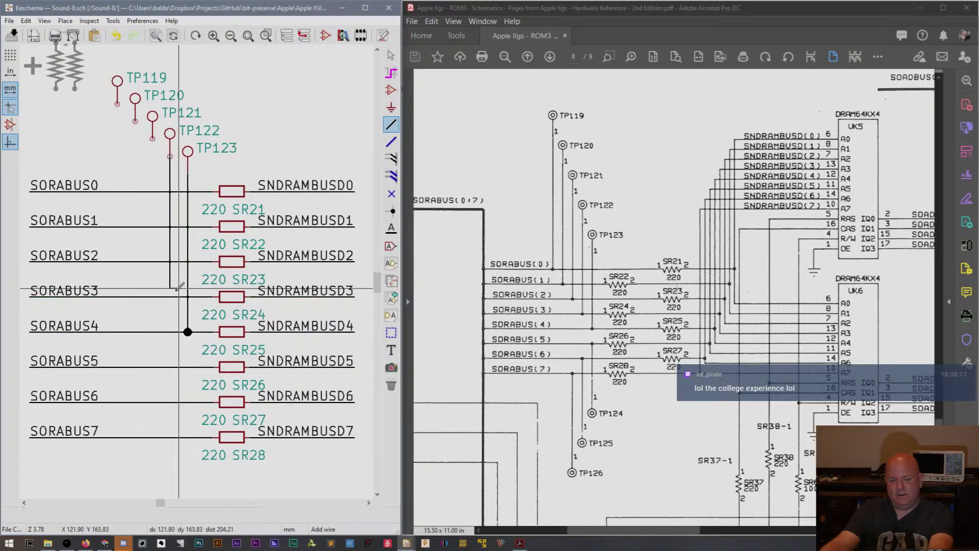
click(170, 297)
click(152, 138)
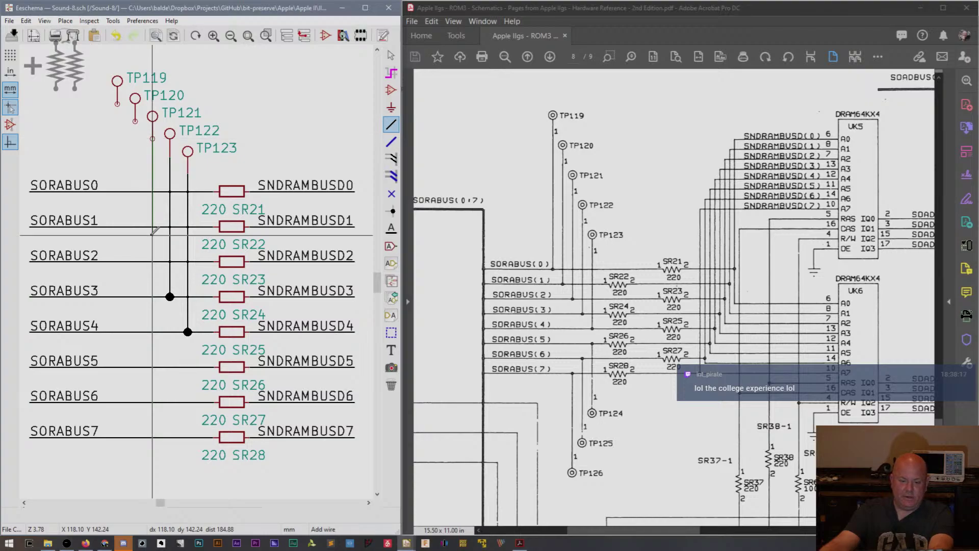
click(152, 261)
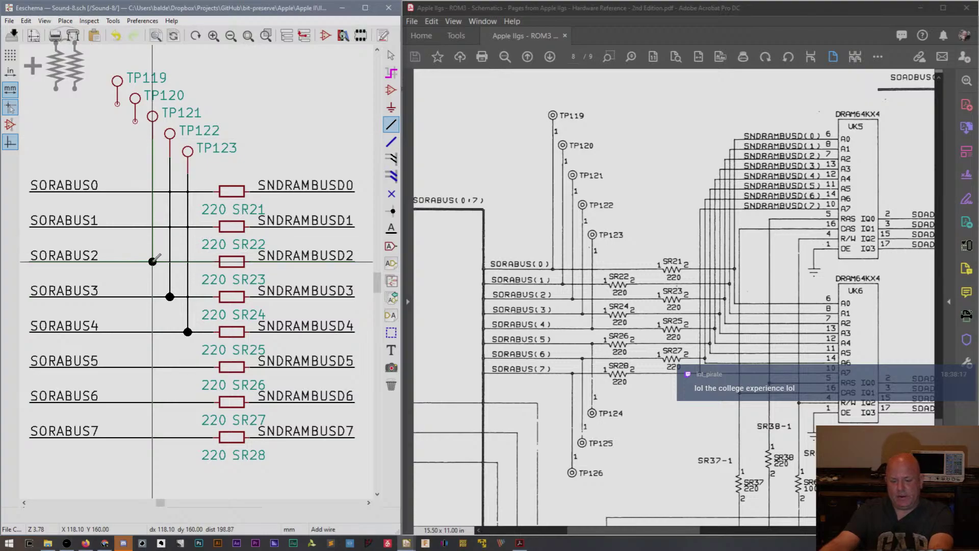
click(135, 121)
click(135, 227)
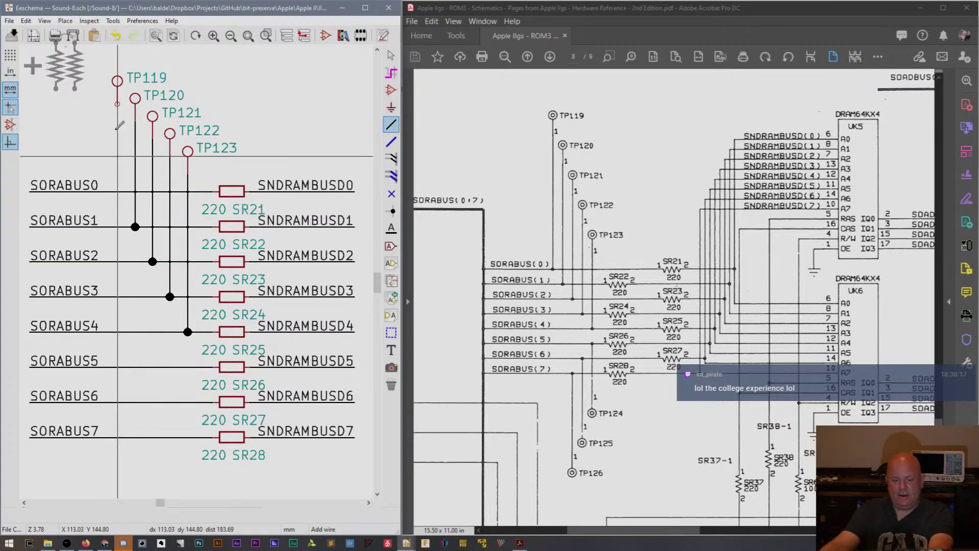
click(119, 103)
click(117, 192)
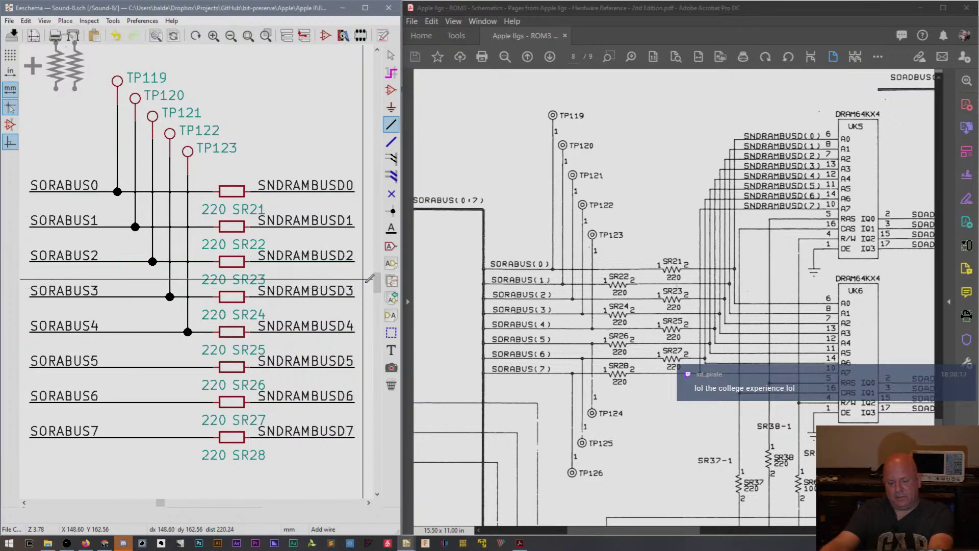
Duplicate TP123, rotate it pin-up, and place it below SORABUS7 as TP126.
scroll(377, 278, down, 4)
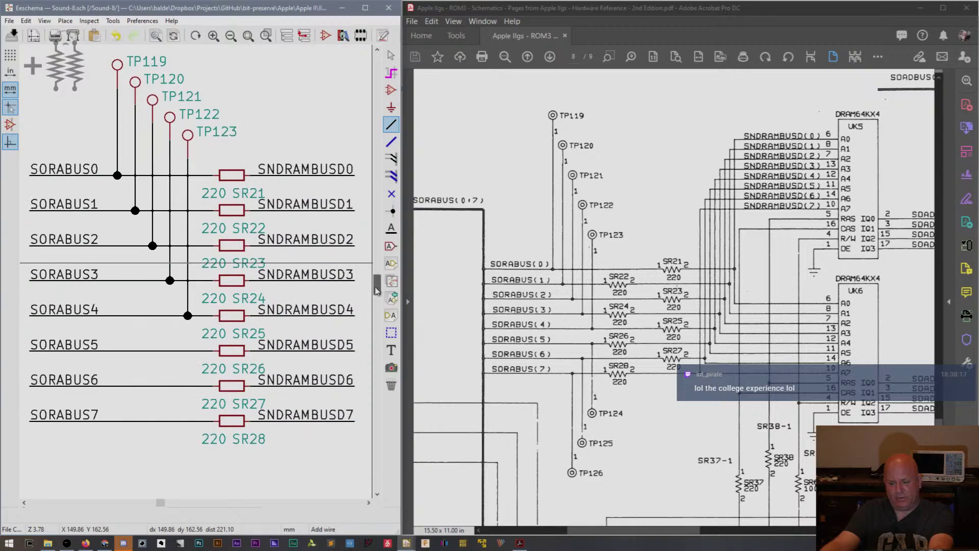
key(Escape)
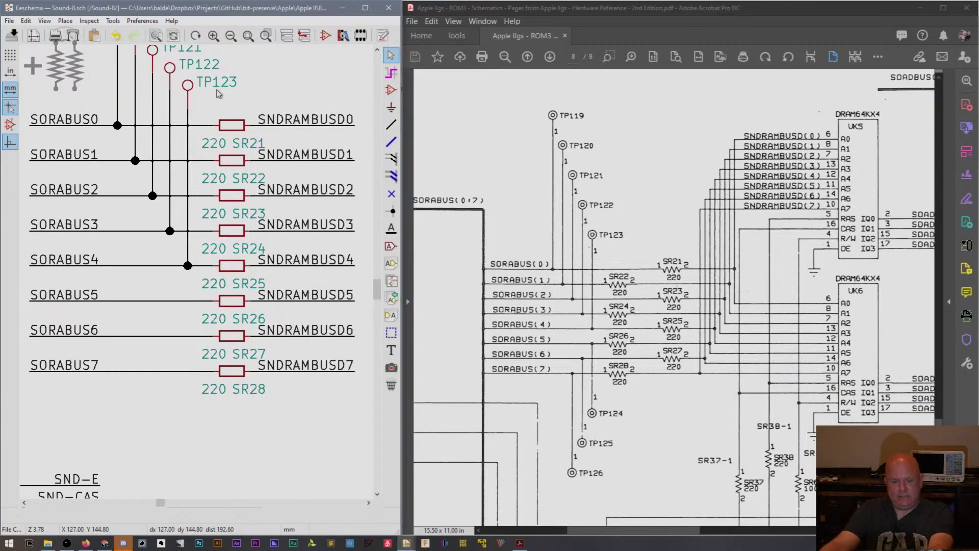
click(188, 85)
key(ctrl+d)
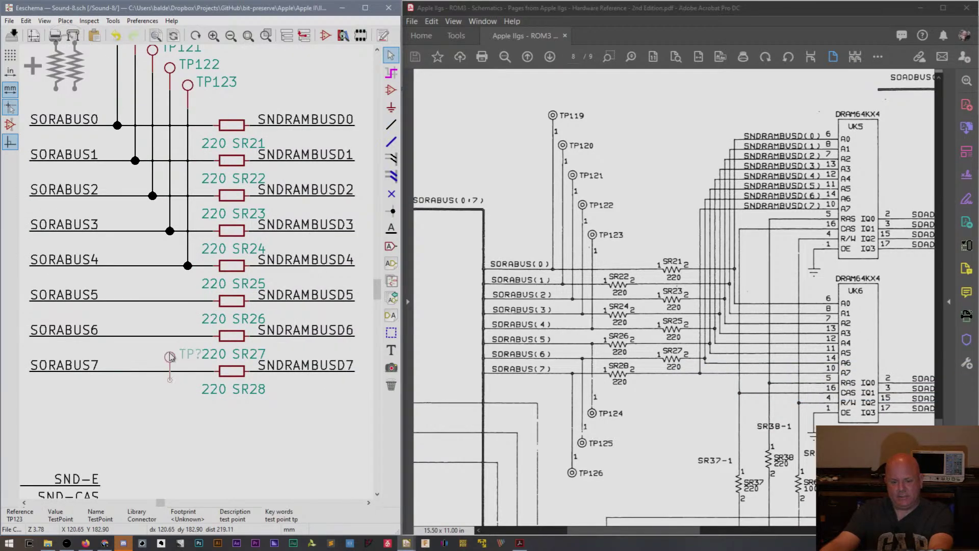
key(r)
key(r)
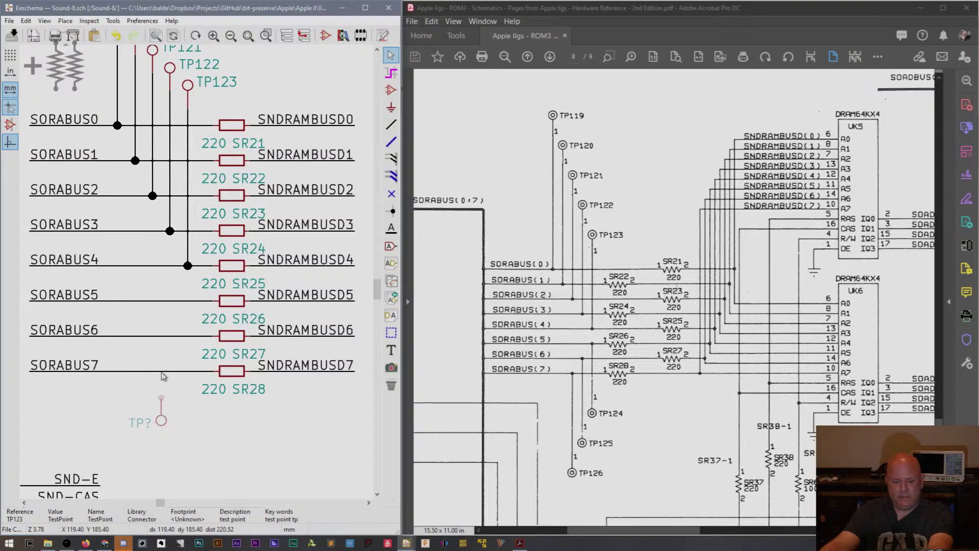
click(125, 409)
text(uTP1)
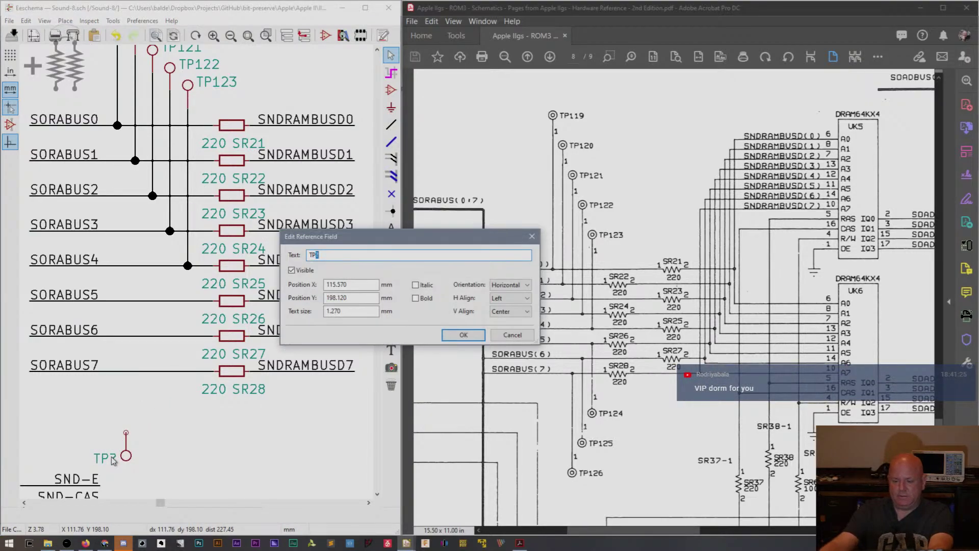
key(BackSpace)
key(BackSpace)
key(BackSpace)
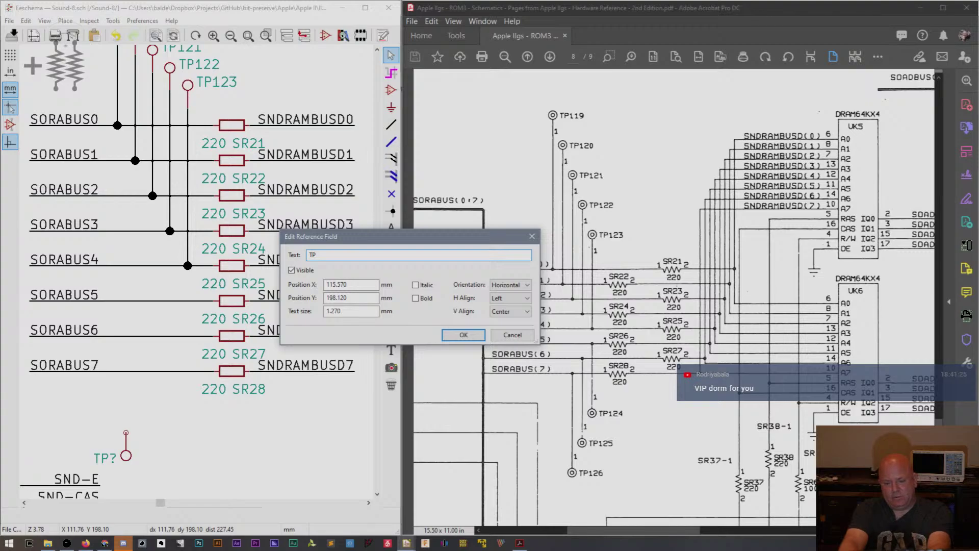
text(126)
key(Return)
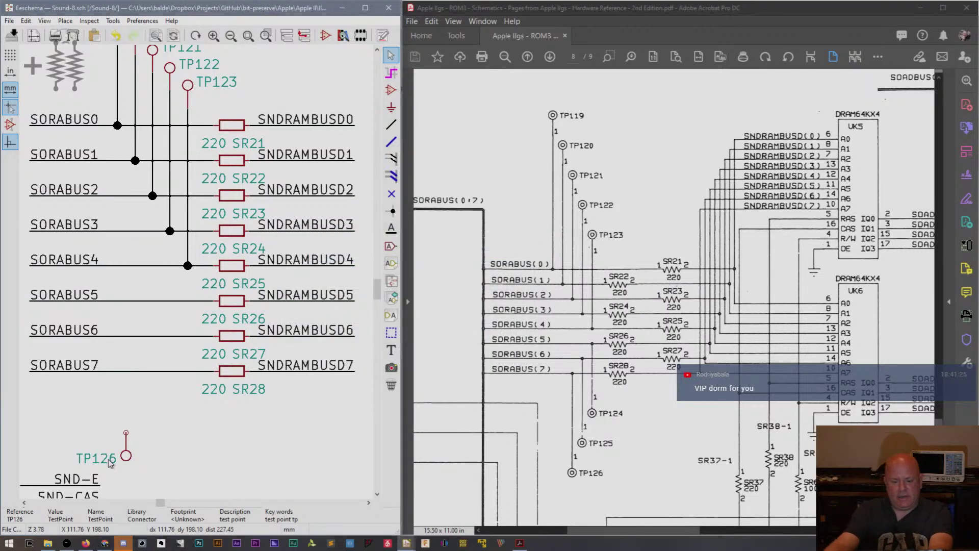
Move the TP126 reference label to the right of its test point.
key(c)
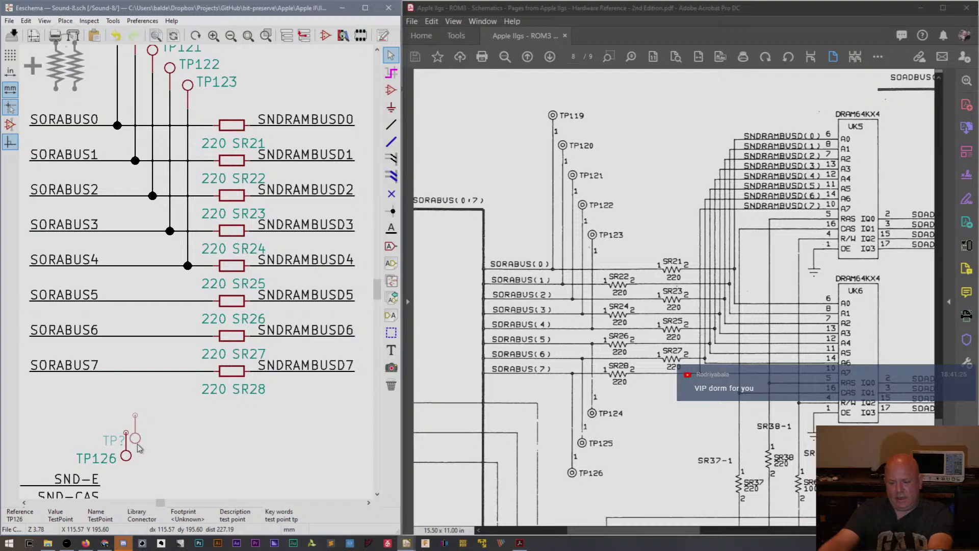
key(Escape)
key(m)
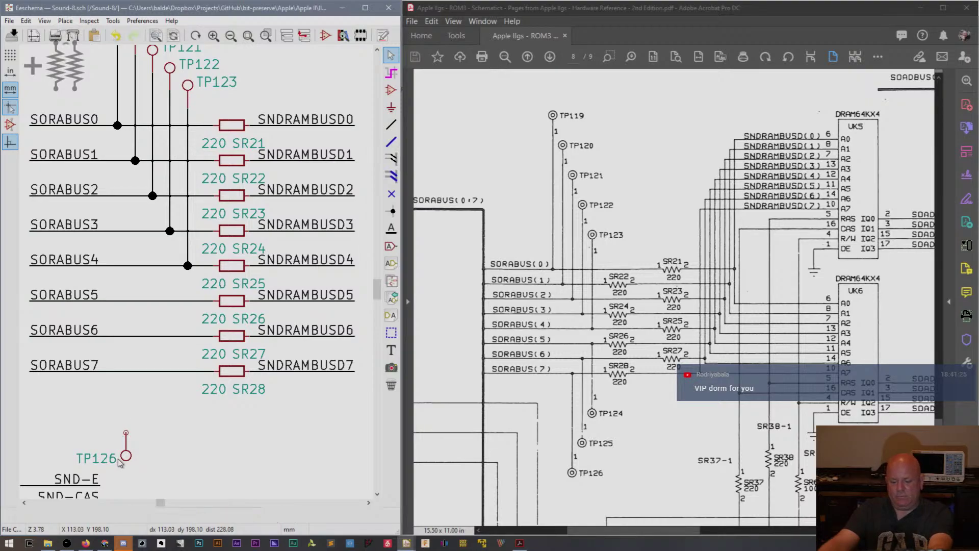
click(184, 460)
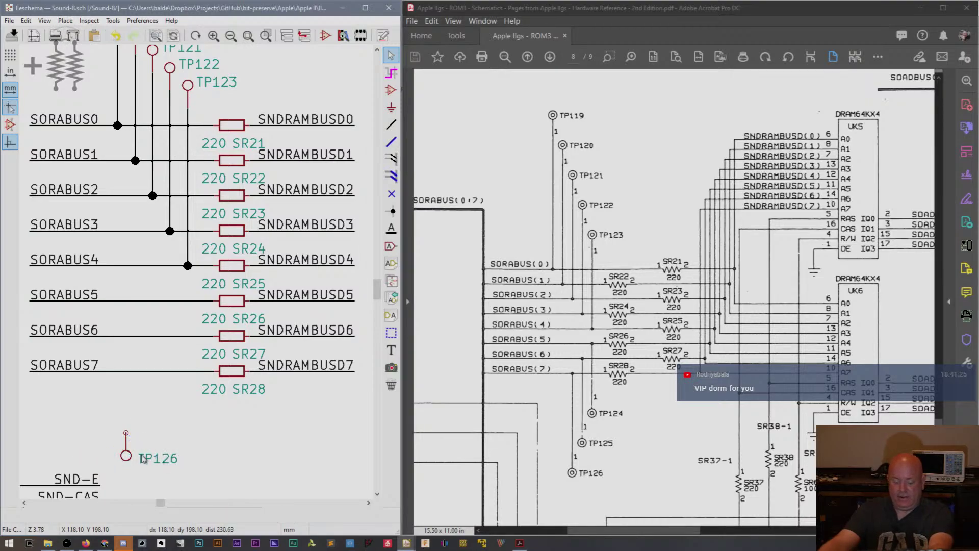
Add test point TP125 above TP126 with its label on the right.
key(c)
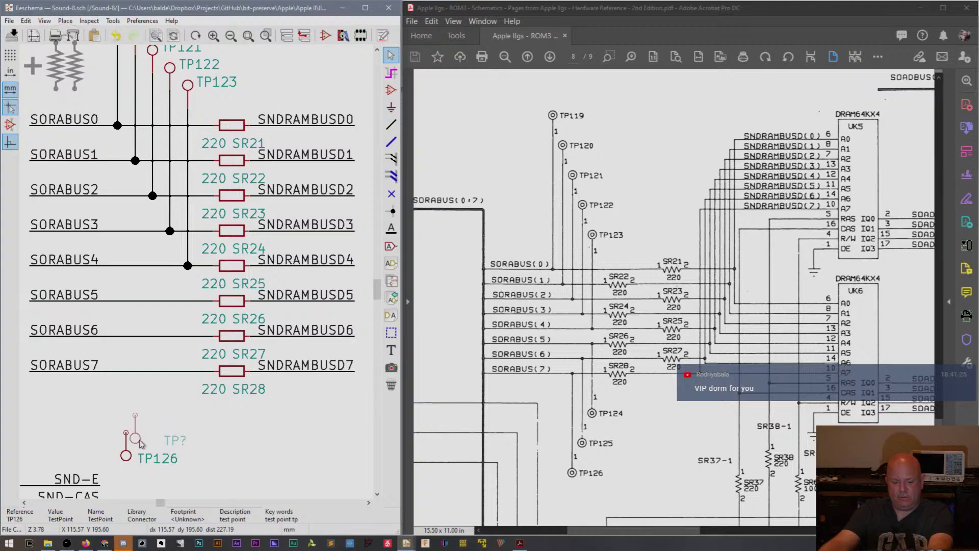
click(145, 442)
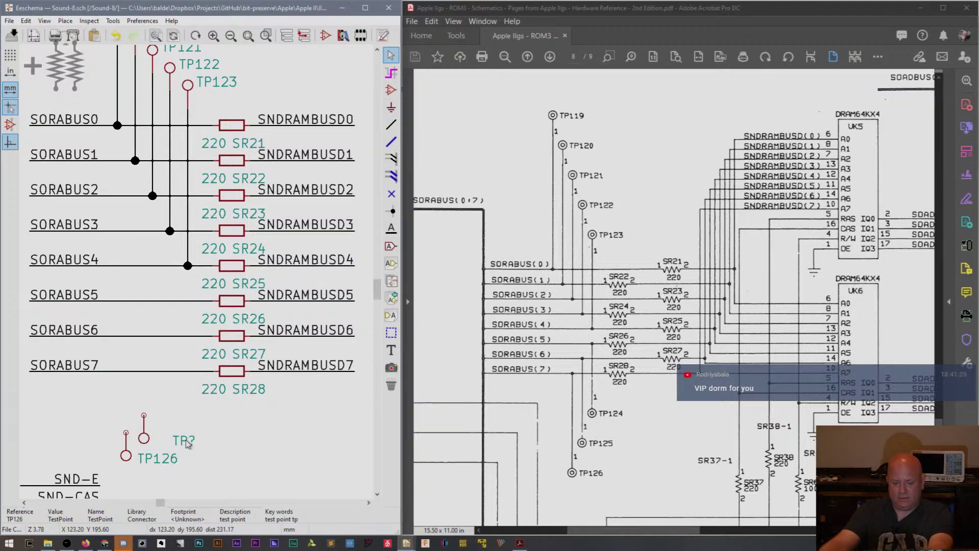
double_click(169, 441)
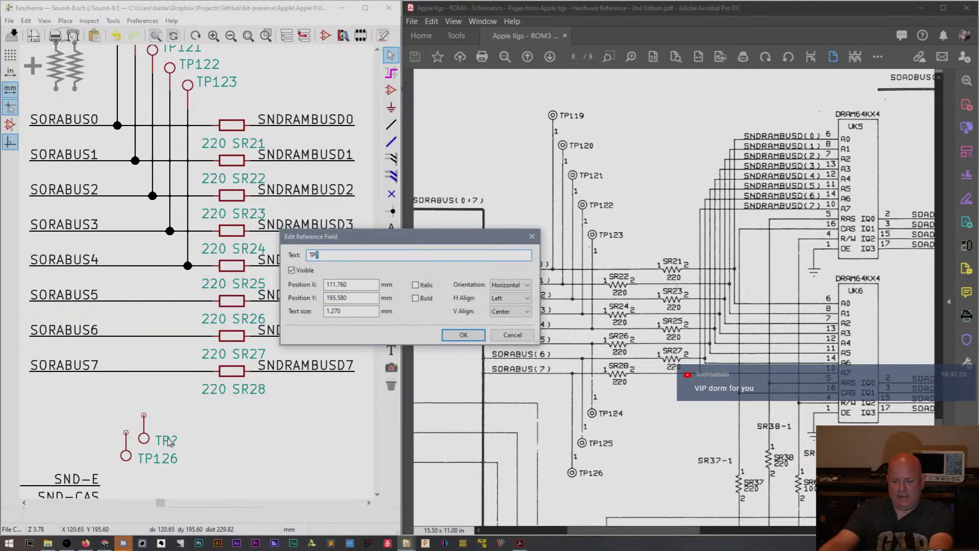
text(125)
key(Return)
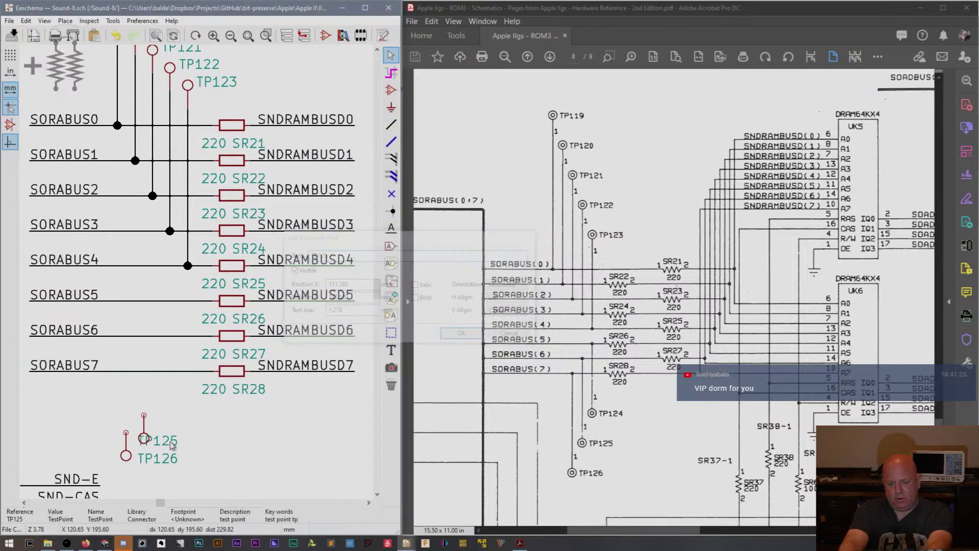
key(m)
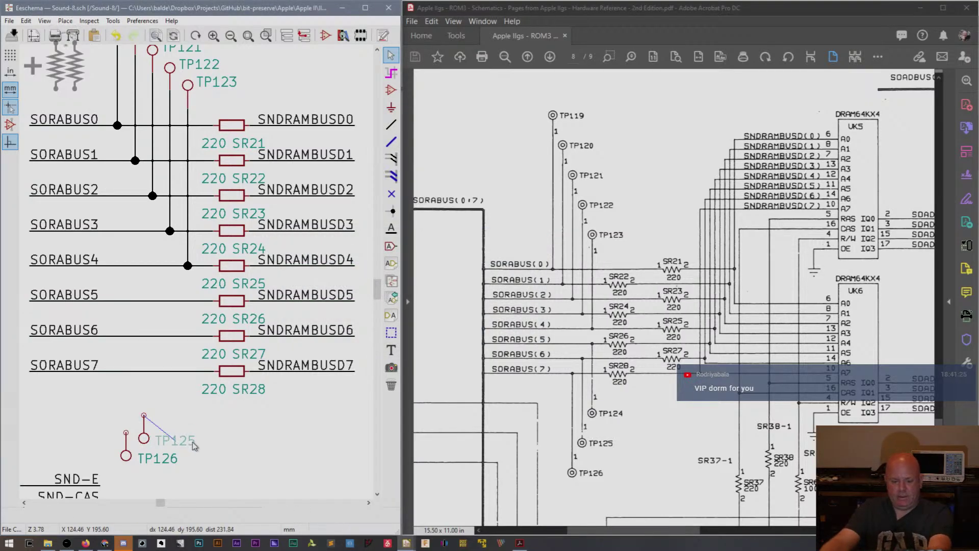
click(196, 443)
Add test point TP124 above-right of TP125.
key(c)
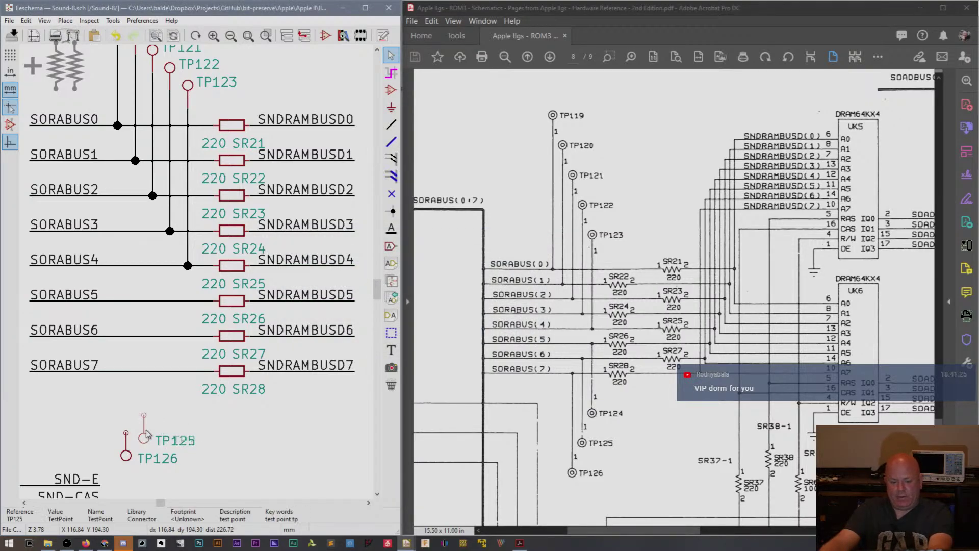
click(161, 421)
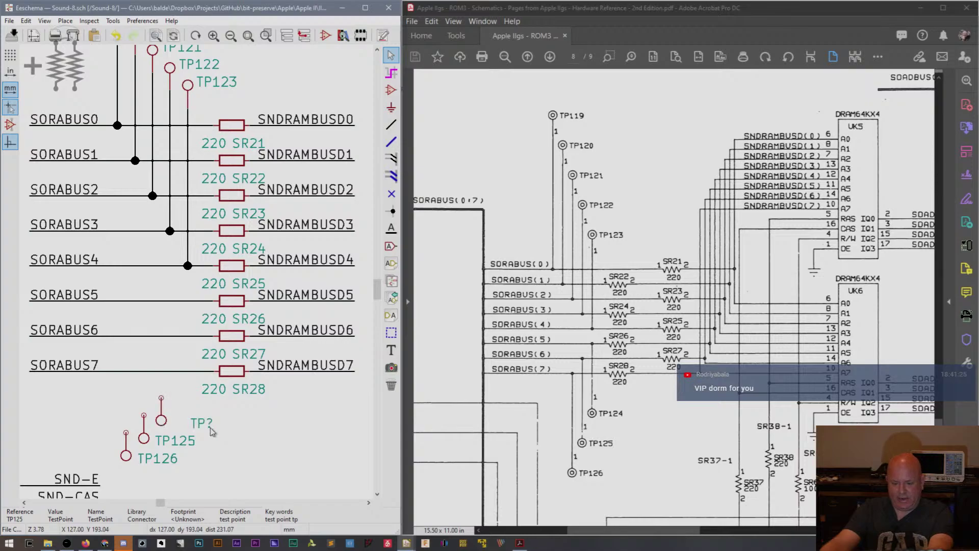
text(u)
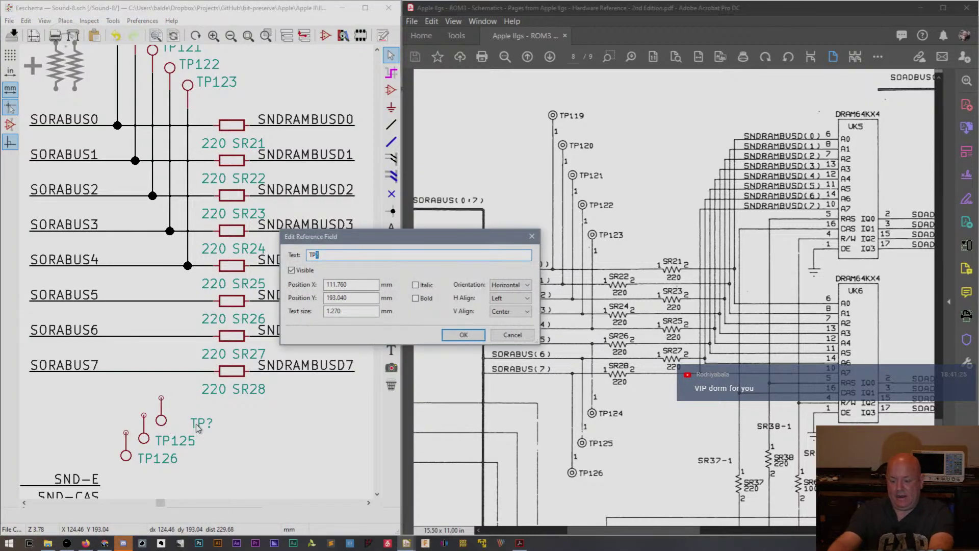
text(124)
key(Return)
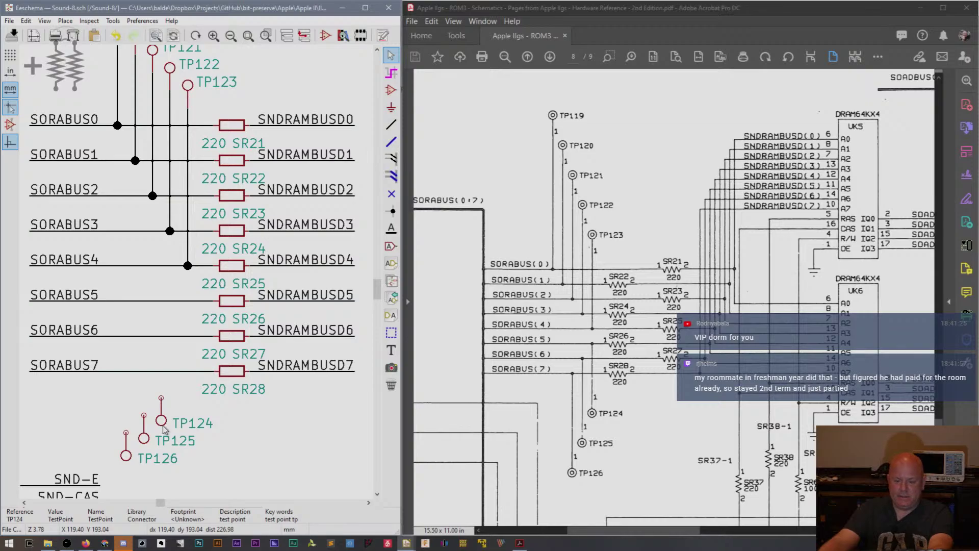
Reposition TP124–TP126 and wire them up to SORABUS5, SORABUS6 and SORABUS7.
drag(109, 398, 181, 442)
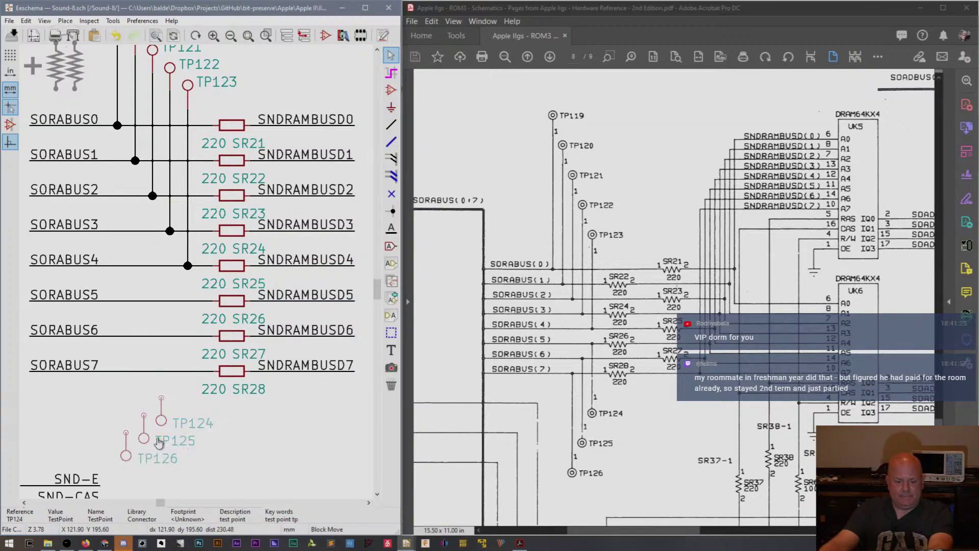
click(185, 434)
key(w)
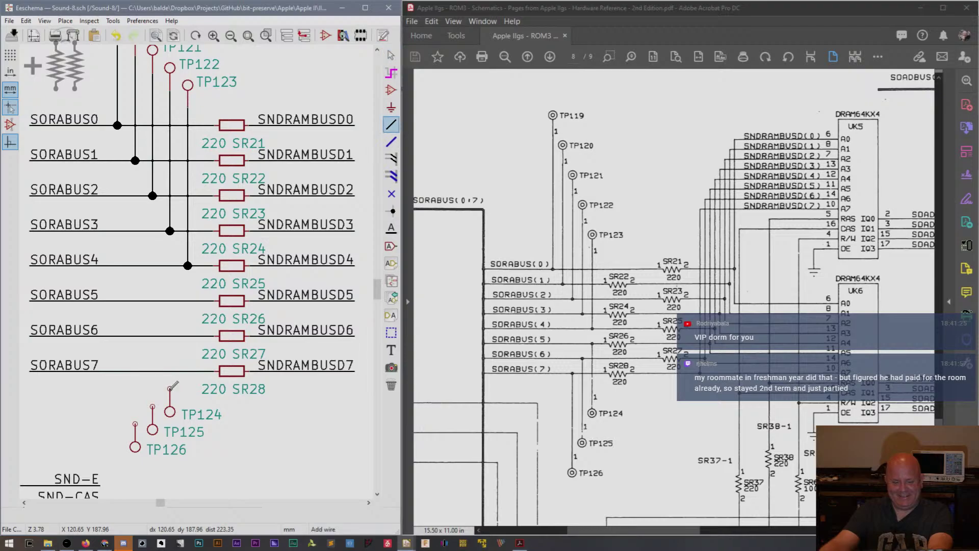
click(170, 388)
click(170, 301)
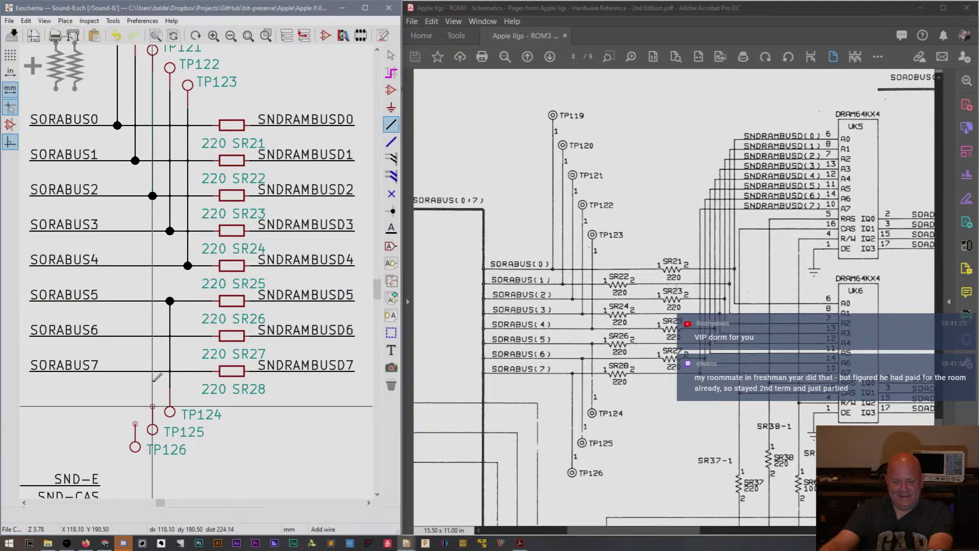
click(153, 407)
click(152, 336)
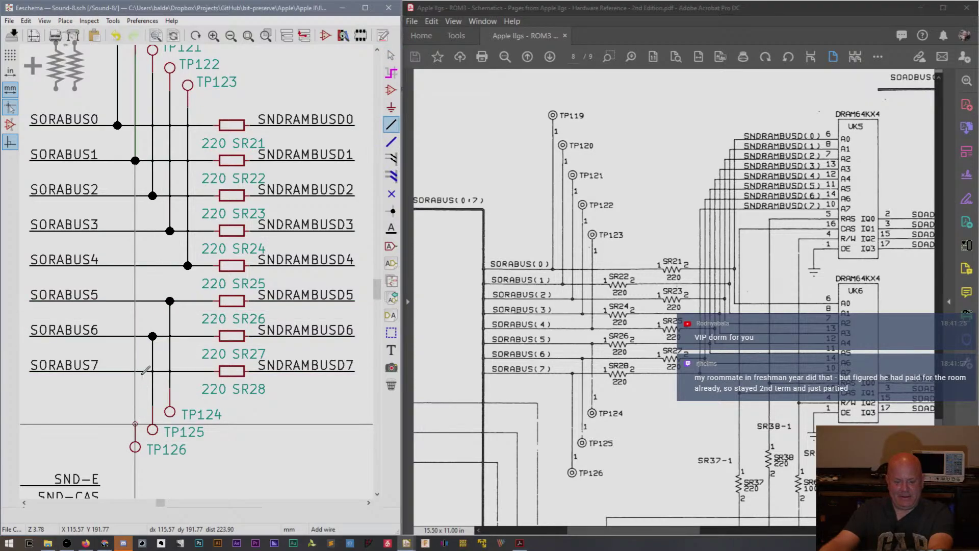
click(135, 424)
click(135, 371)
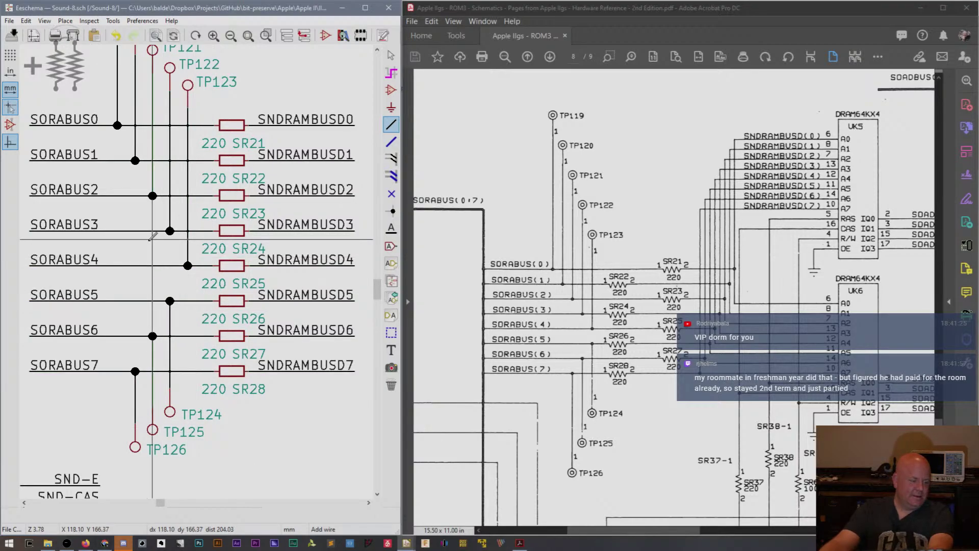
Block-move the SORABUS resistor and TP119–TP126 network left, then zoom out to check the layout.
scroll(199, 327, down, 1)
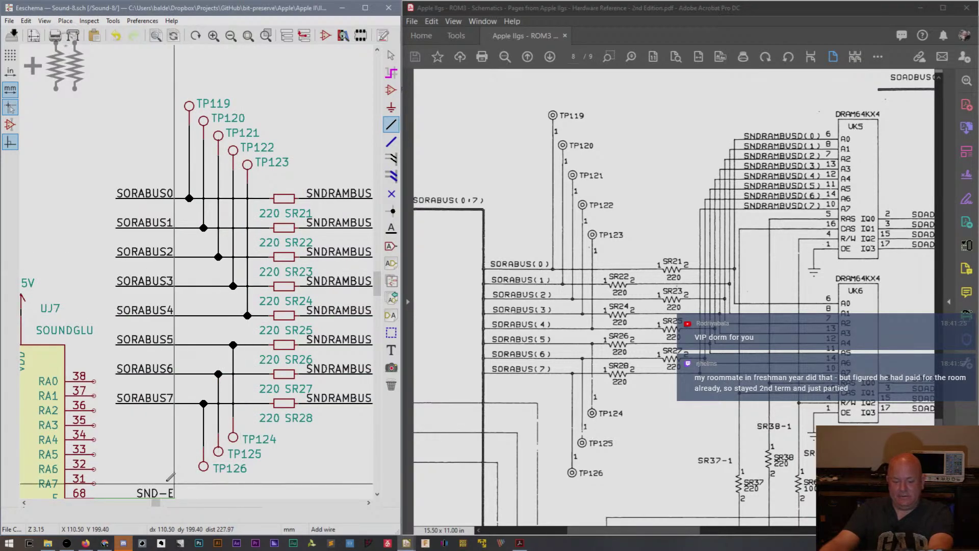
drag(157, 504, 160, 506)
key(Escape)
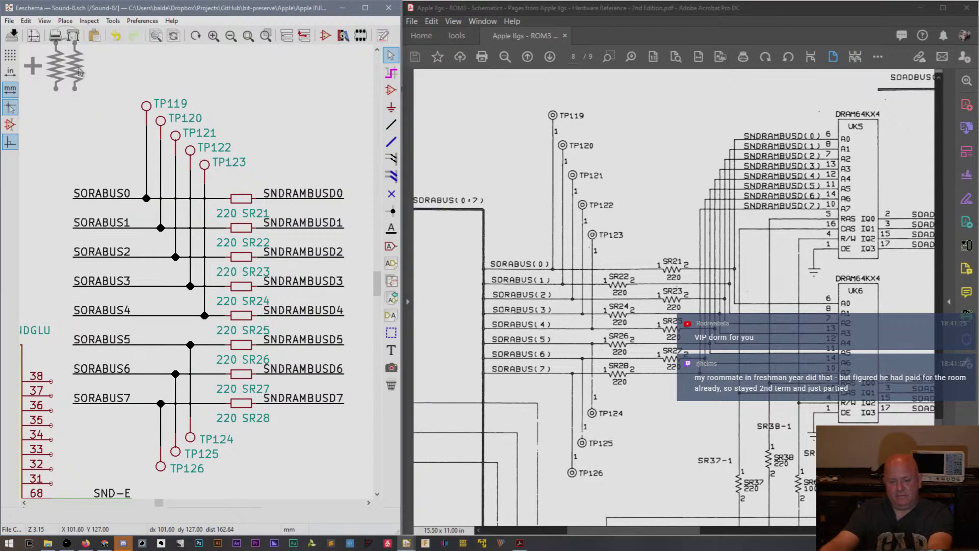
drag(73, 468, 132, 389)
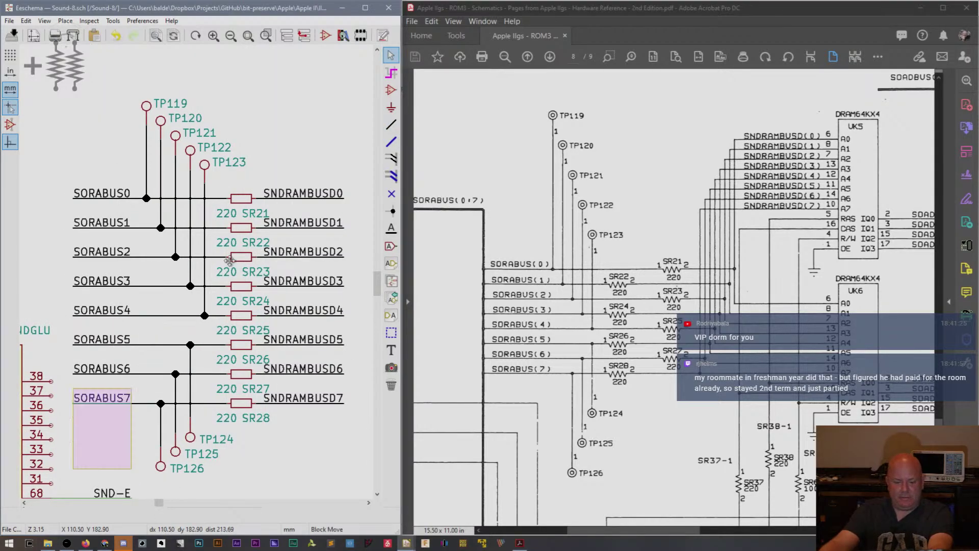
drag(230, 260, 344, 101)
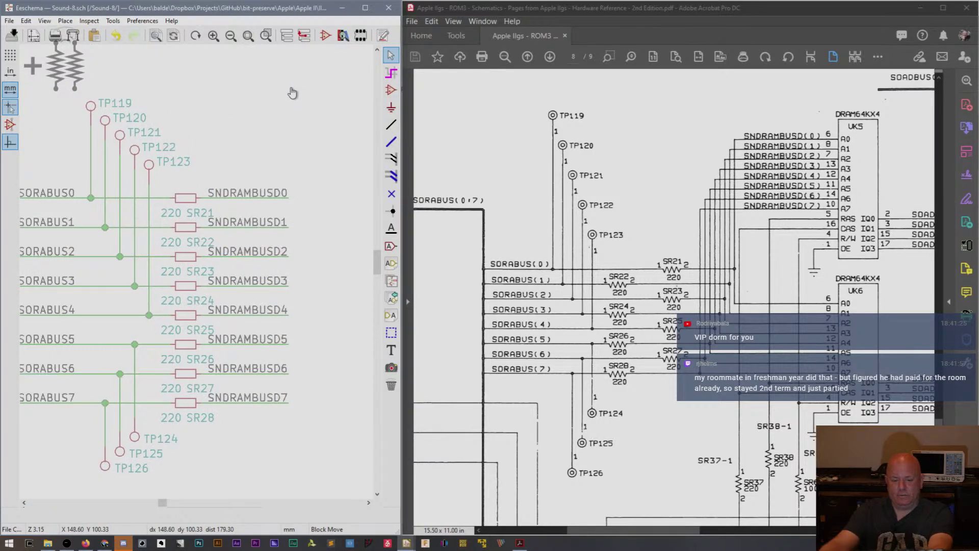
click(292, 92)
scroll(160, 319, down, 1)
scroll(197, 272, down, 3)
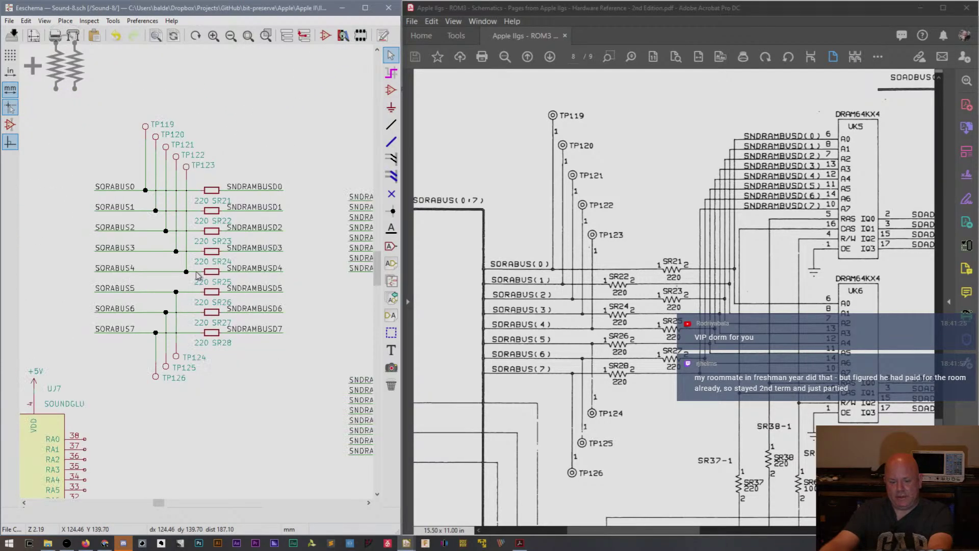
scroll(197, 272, up, 4)
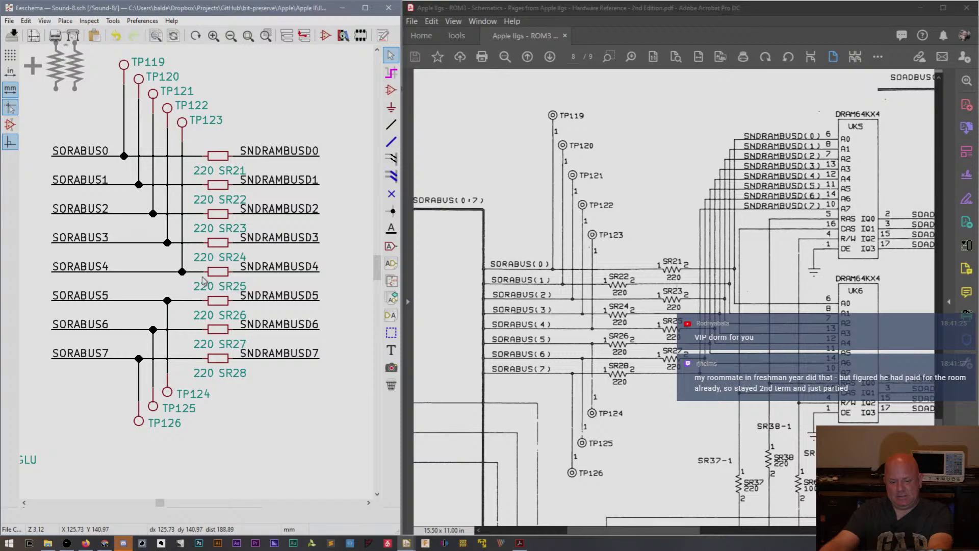
drag(376, 271, 376, 265)
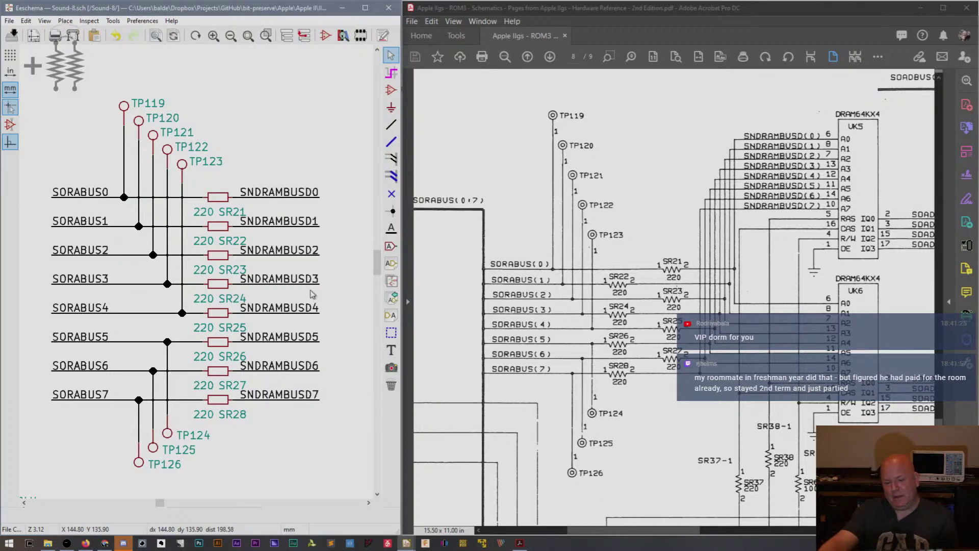
mouse_move(563, 494)
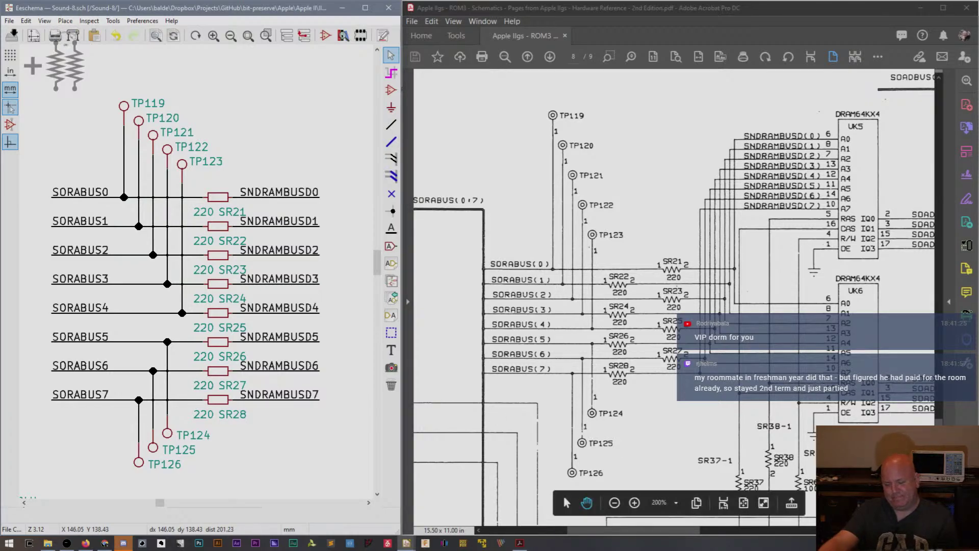
scroll(199, 276, down, 1)
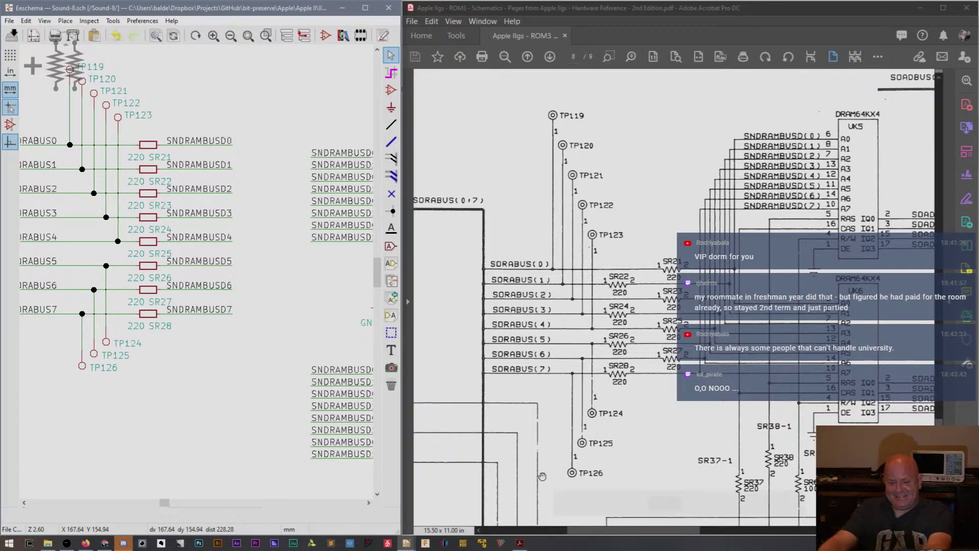
Try a junction on the upper DRAM chip's RAS pin 5 wire, then undo it.
drag(649, 531, 646, 531)
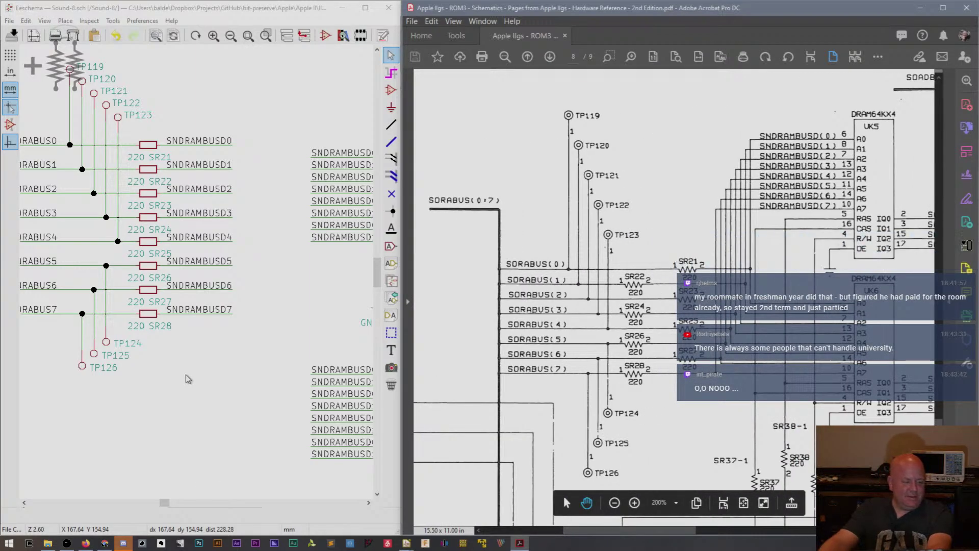
drag(164, 503, 177, 506)
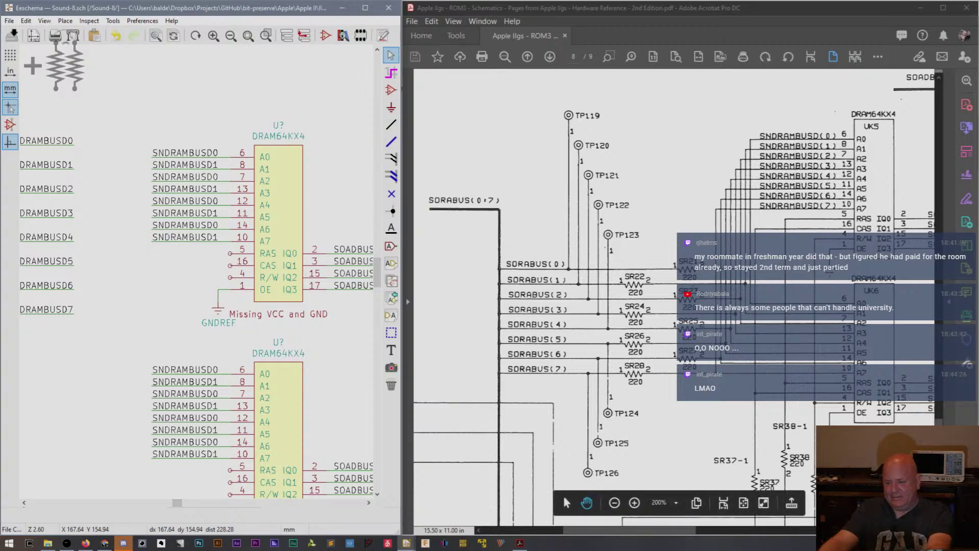
drag(686, 533, 739, 527)
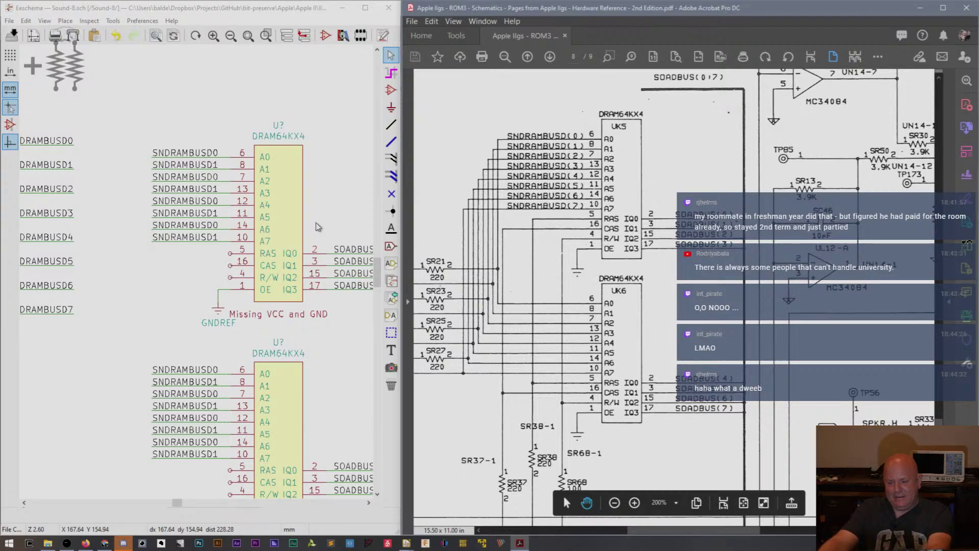
click(391, 211)
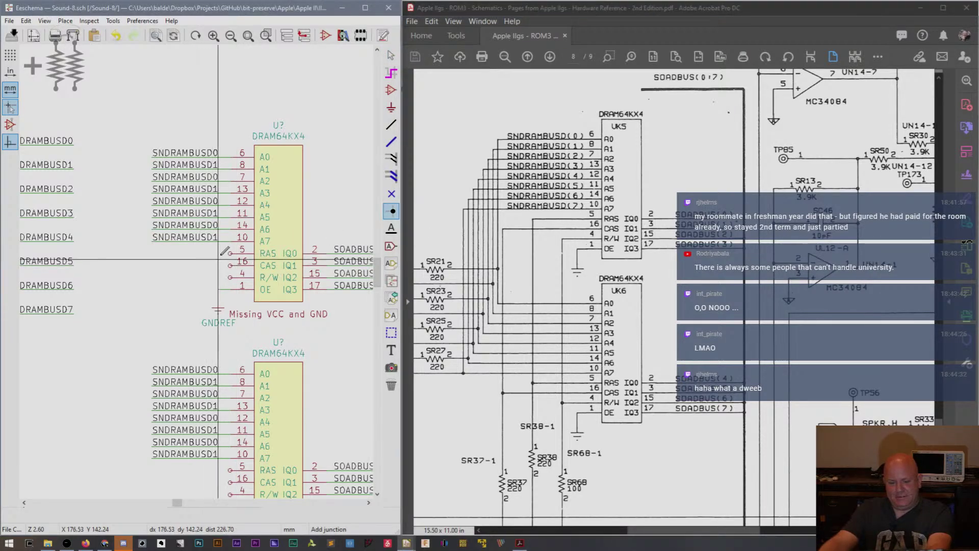
click(230, 254)
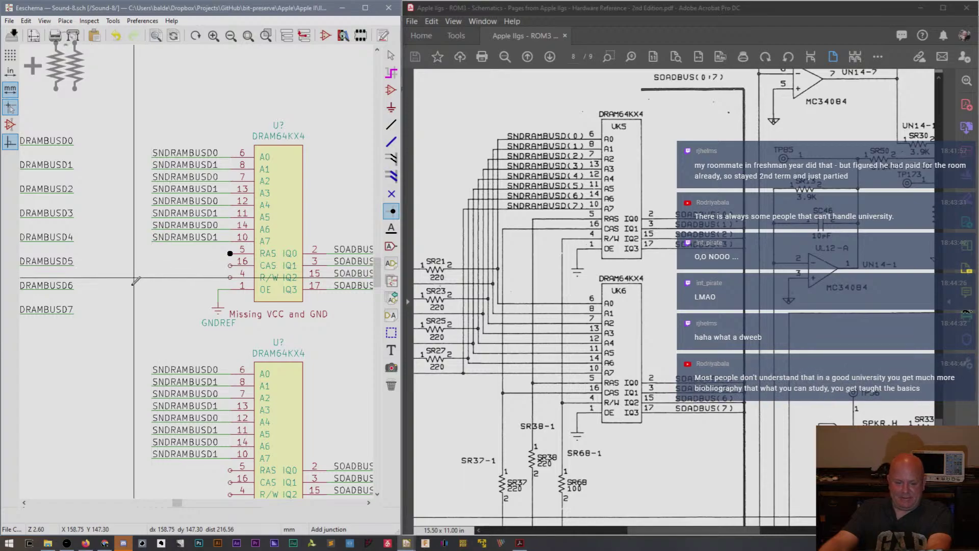
key(Escape)
key(ctrl+z)
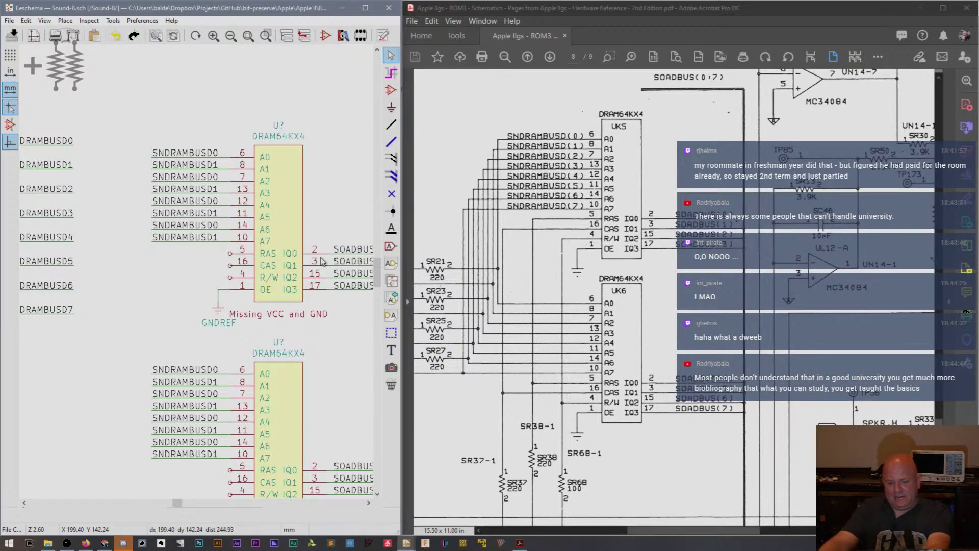
Wire the upper chip's RAS pin 5 down to the lower chip's pin 5.
click(388, 126)
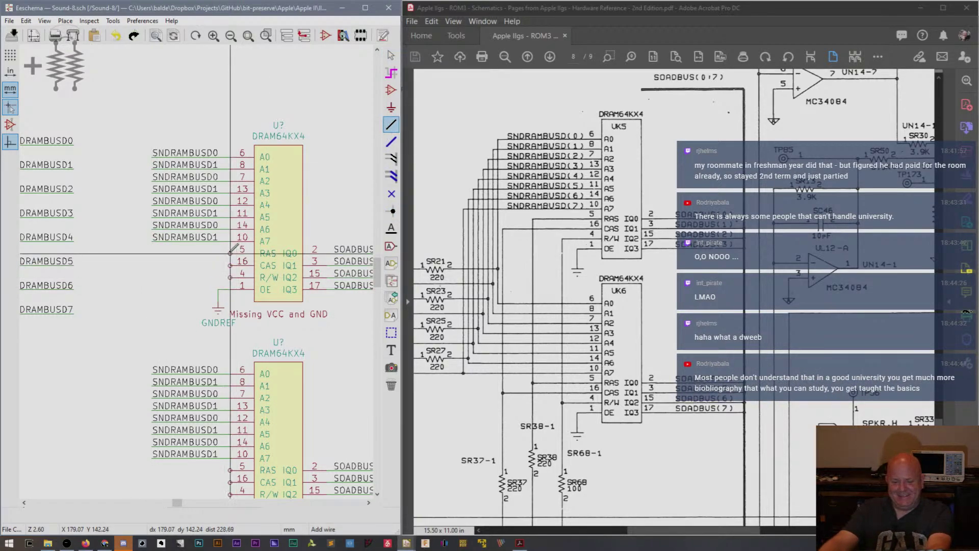
click(230, 253)
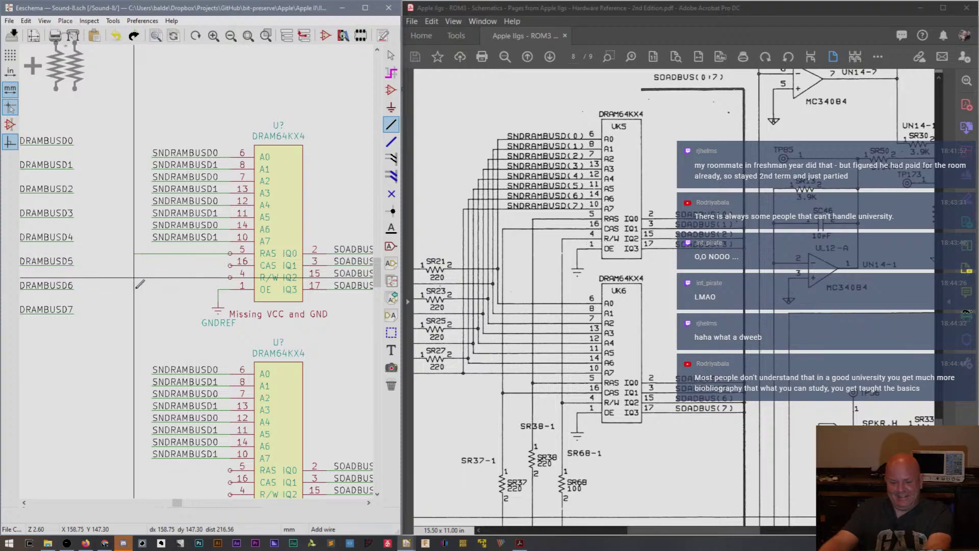
scroll(135, 430, down, 2)
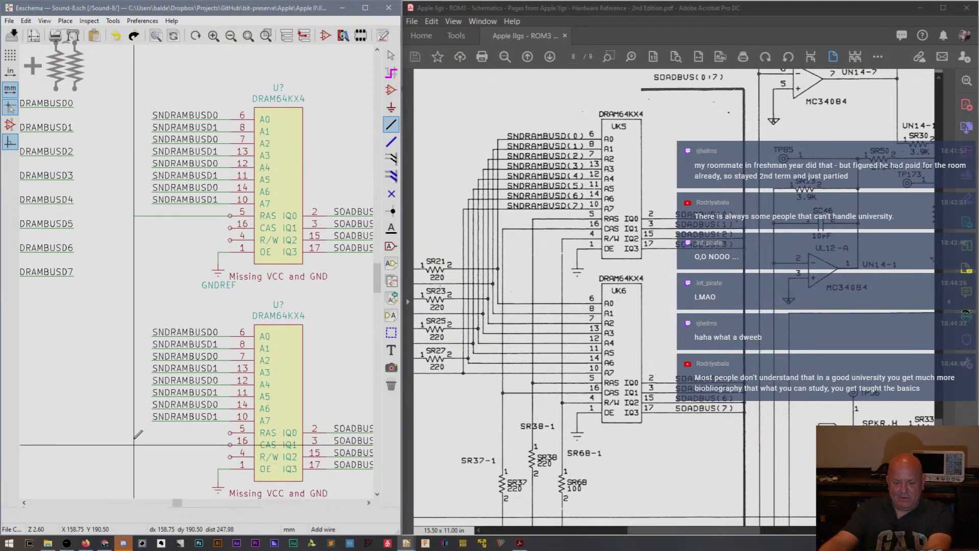
click(134, 433)
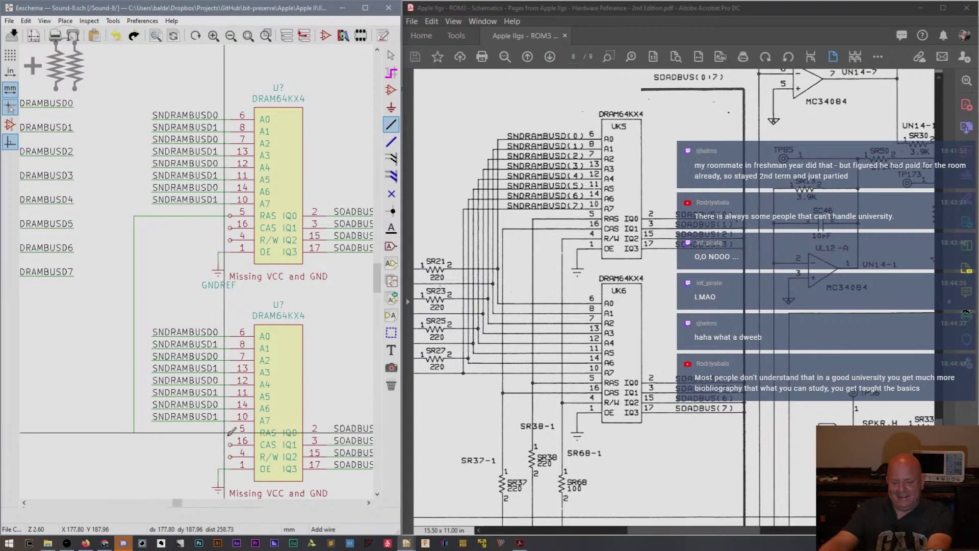
click(230, 433)
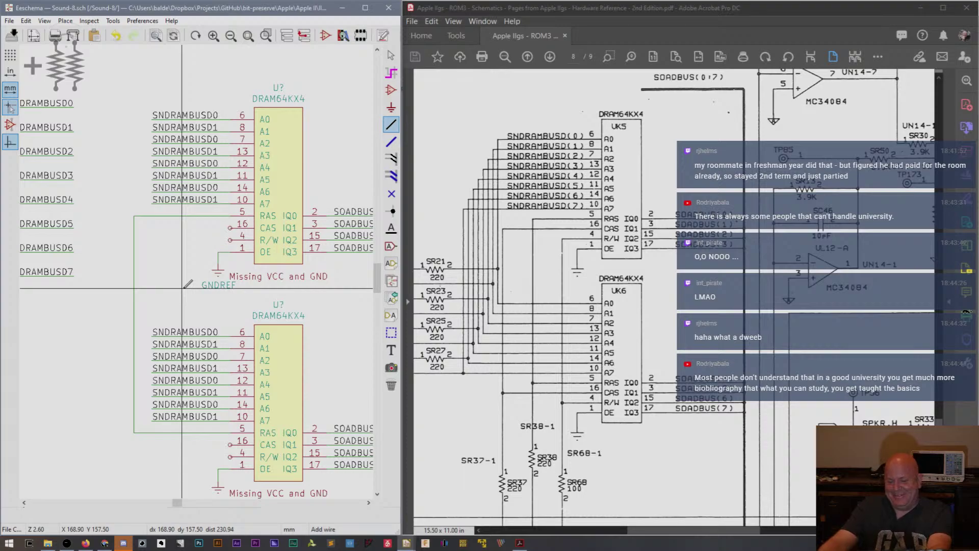
key(Escape)
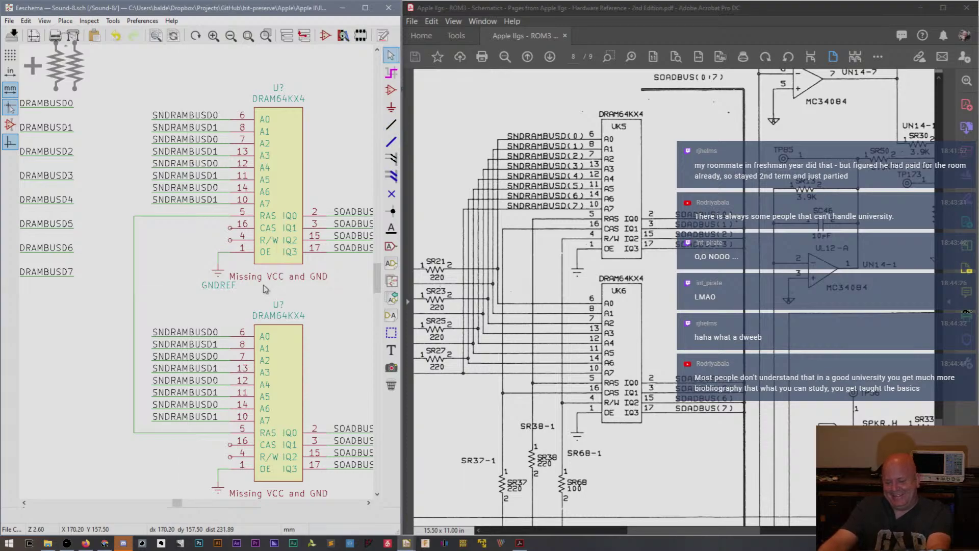
Wire CAS pin 16 and R/W pin 4 of the upper chip to the lower chip's matching pins.
click(391, 125)
click(229, 227)
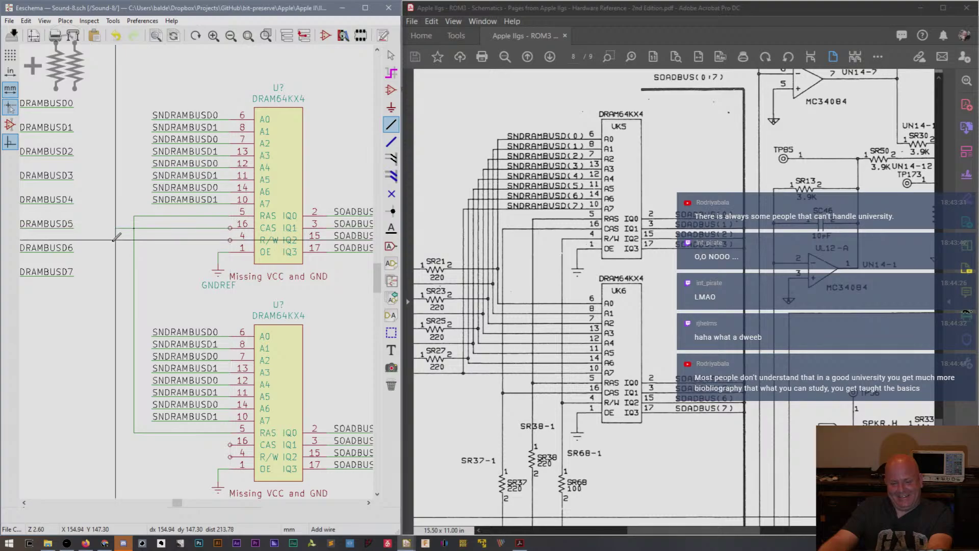
click(122, 445)
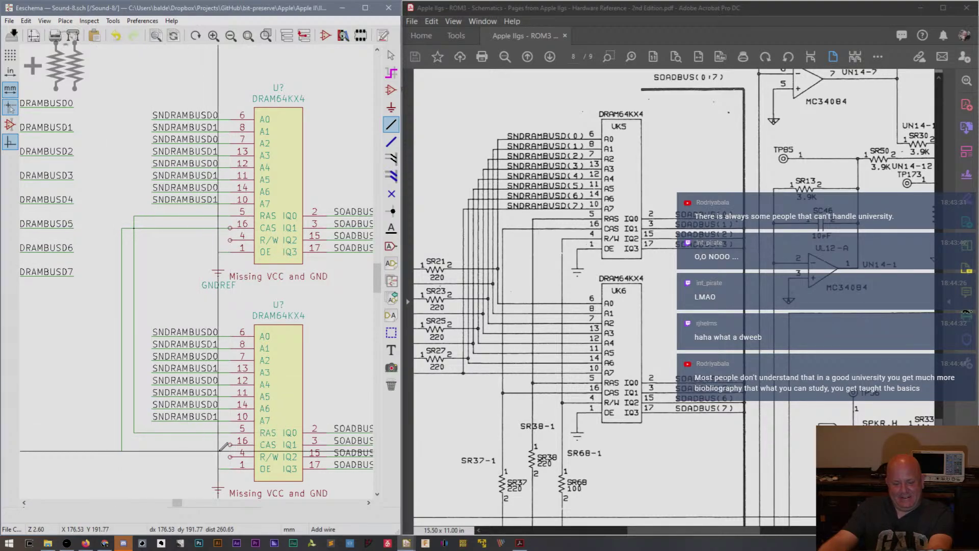
click(230, 445)
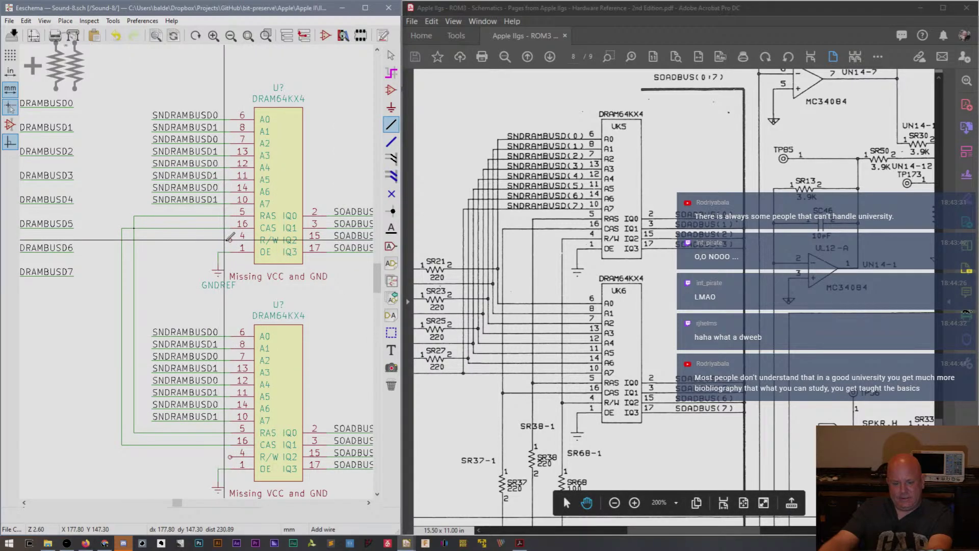
scroll(145, 447, down, 3)
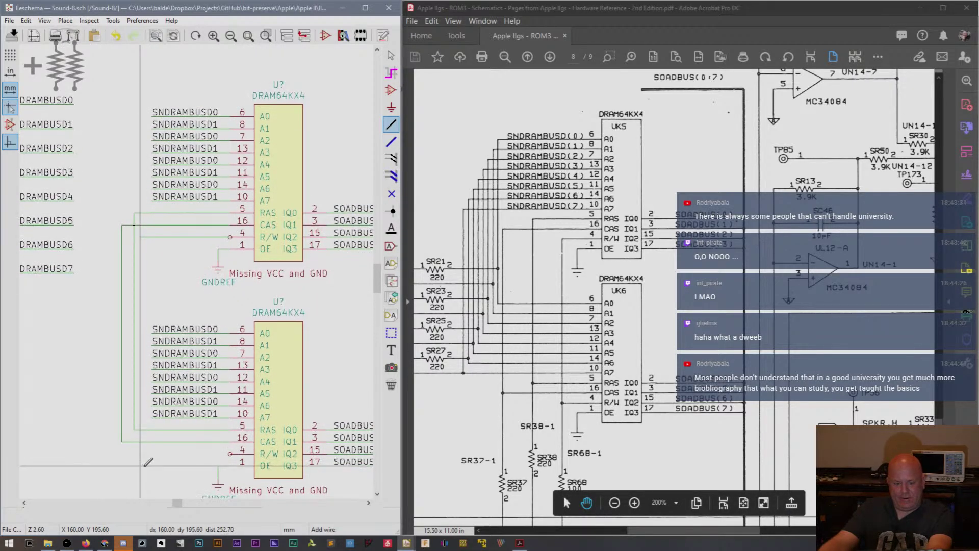
click(147, 434)
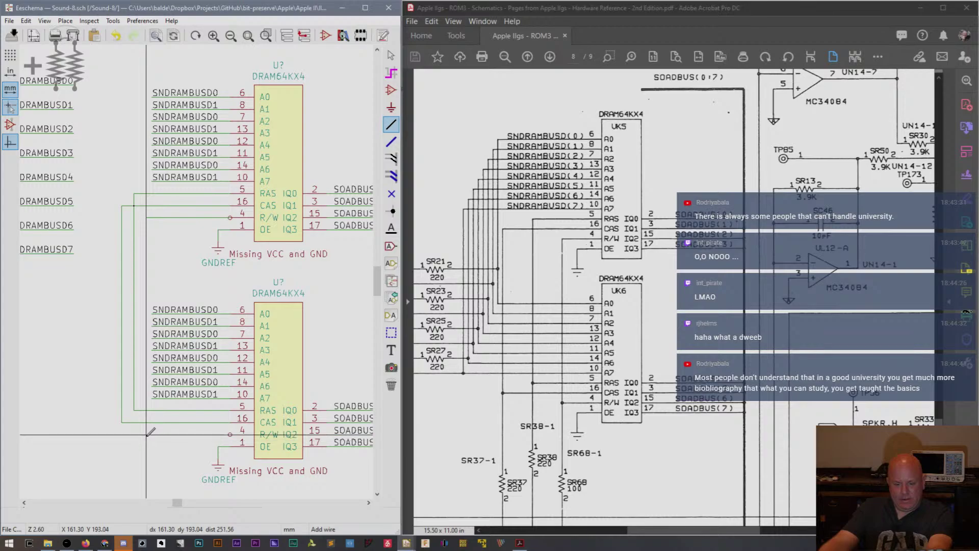
click(230, 434)
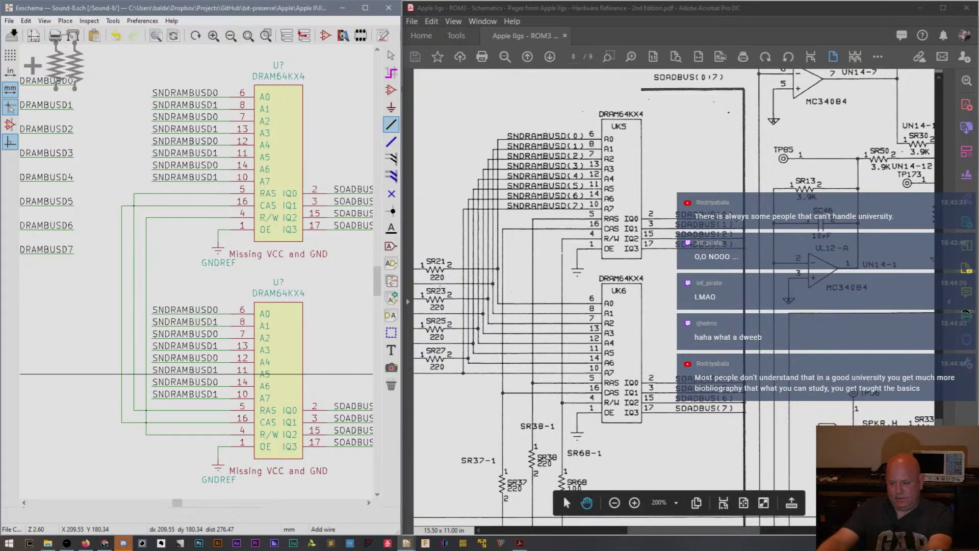
scroll(580, 296, down, 5)
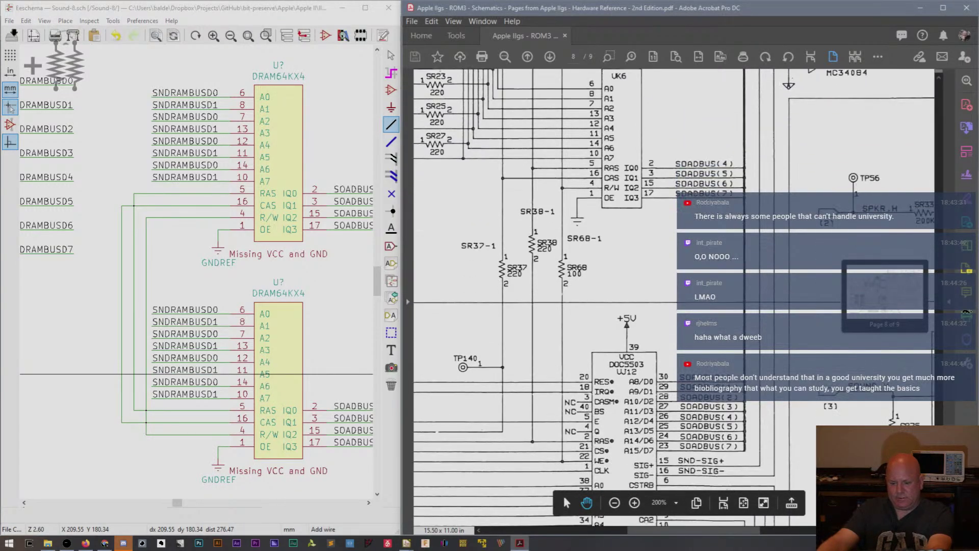
click(239, 19)
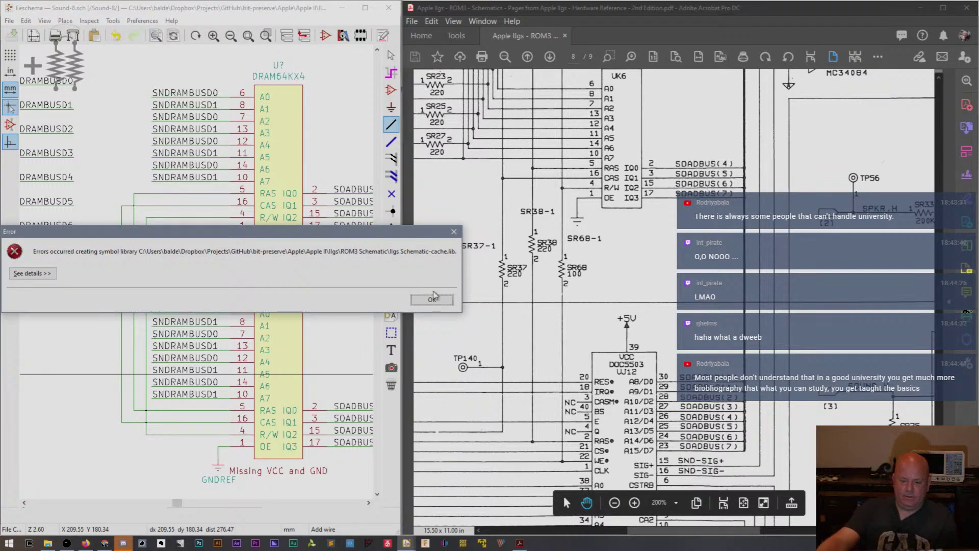
click(430, 299)
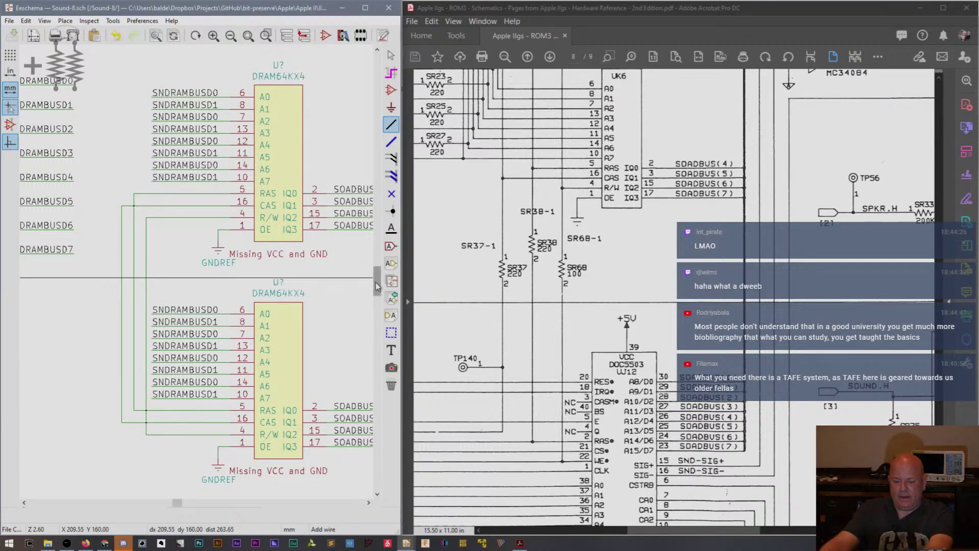
Place three R_Small resistors stepping diagonally down-left below the lower DRAM64KX4 chip.
drag(380, 283, 380, 306)
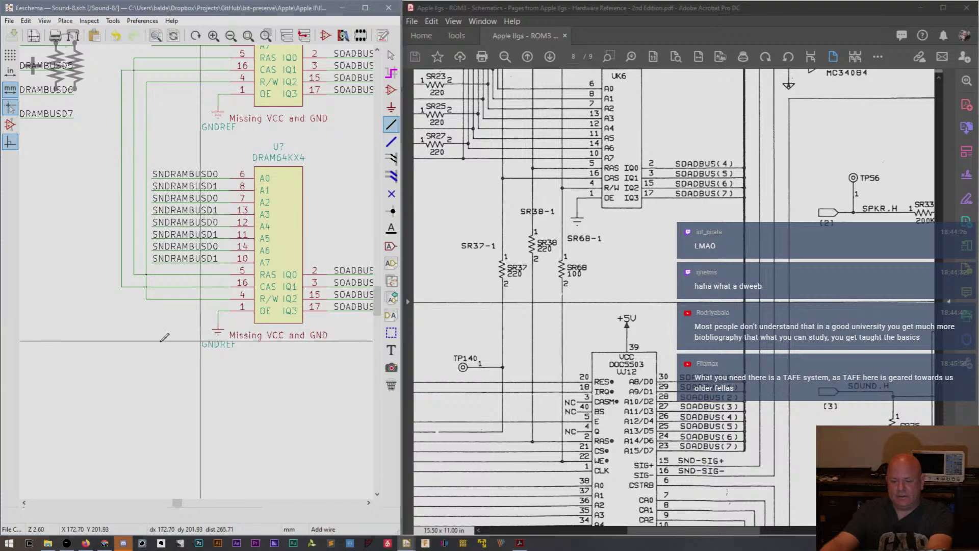
key(Escape)
key(a)
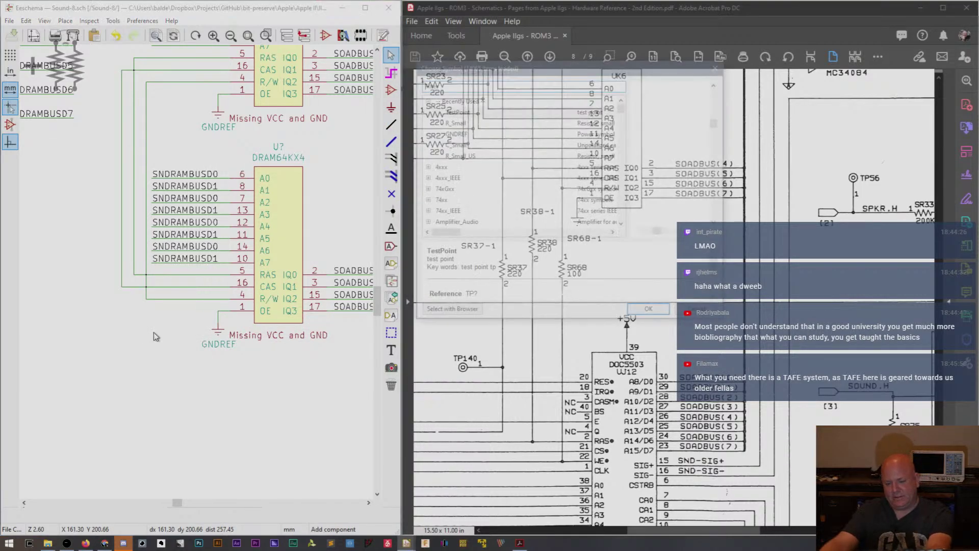
double_click(456, 122)
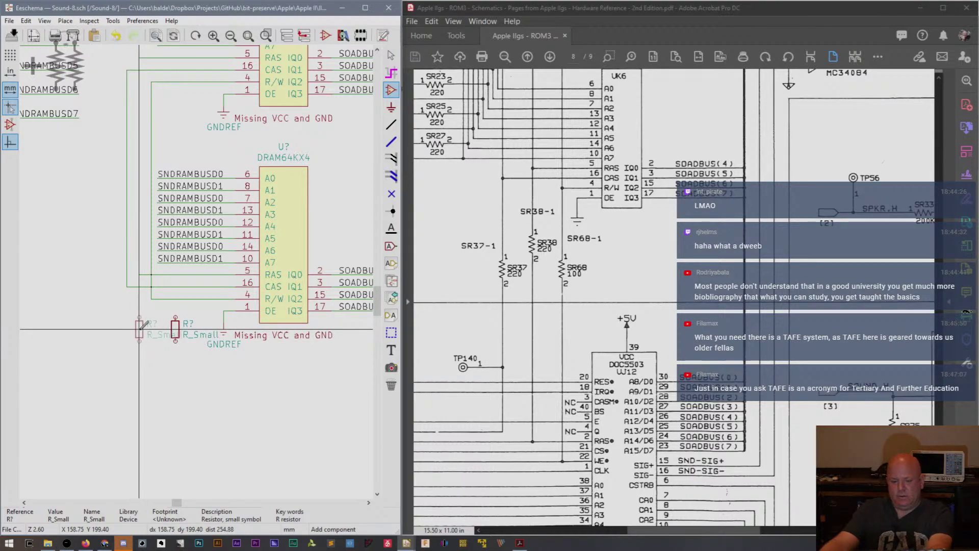
click(175, 329)
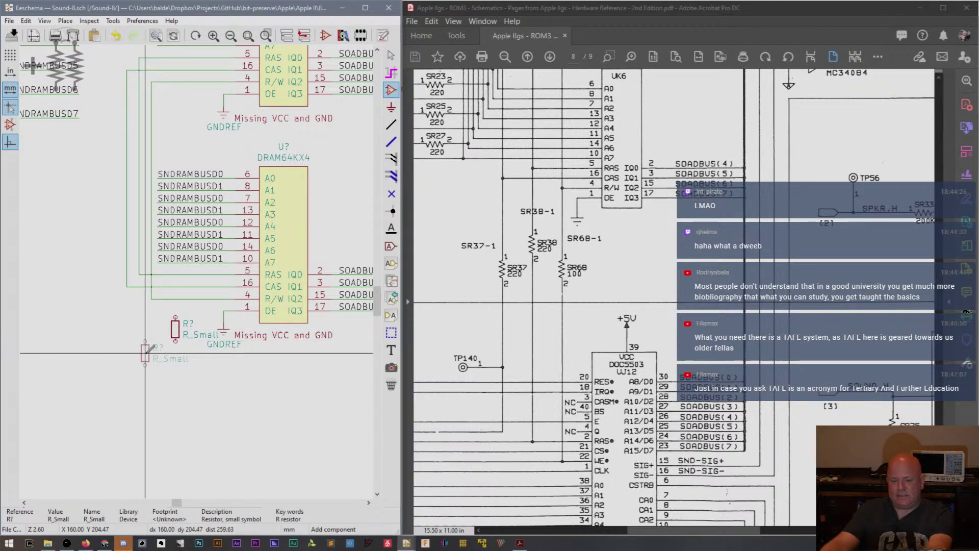
click(146, 352)
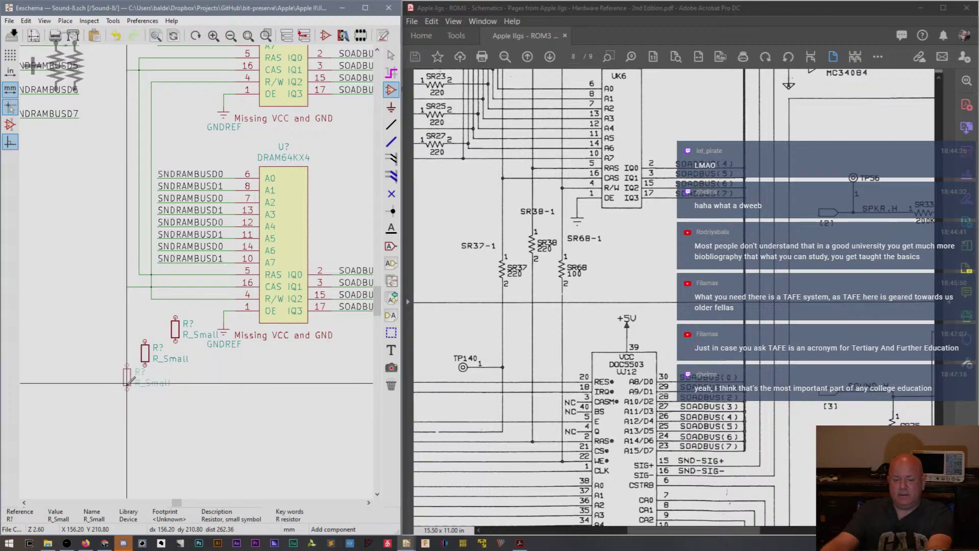
click(128, 380)
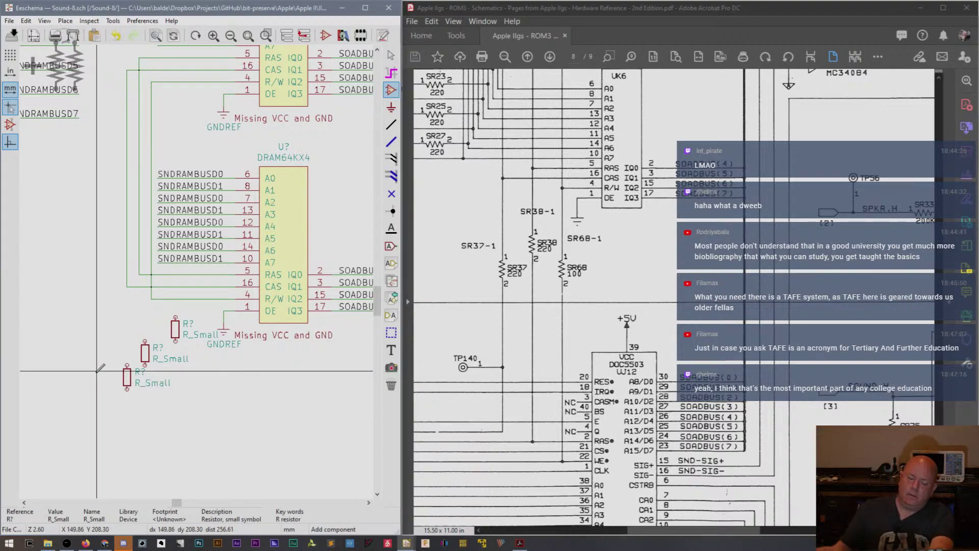
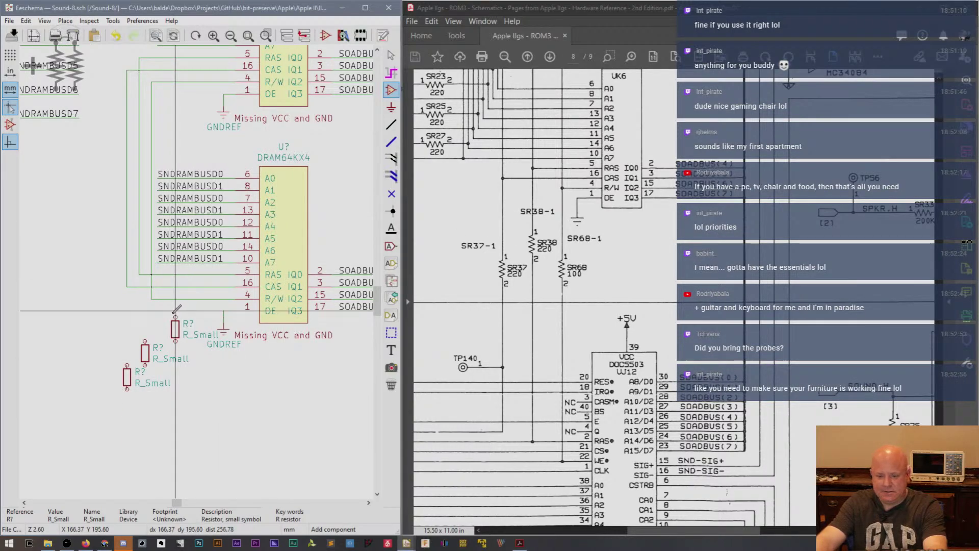
Try a wire from the resistor's top pin to the pin 4 line, then undo it.
key(w)
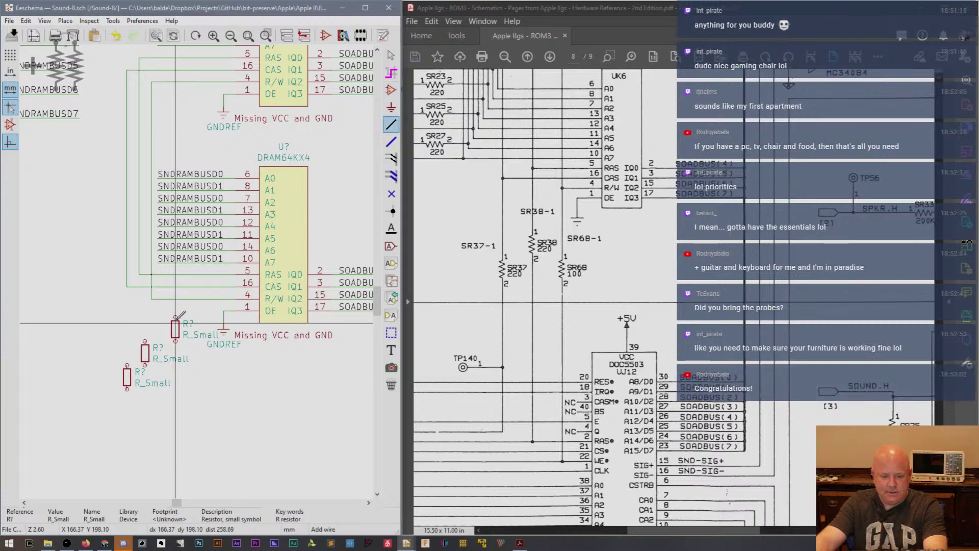
click(175, 317)
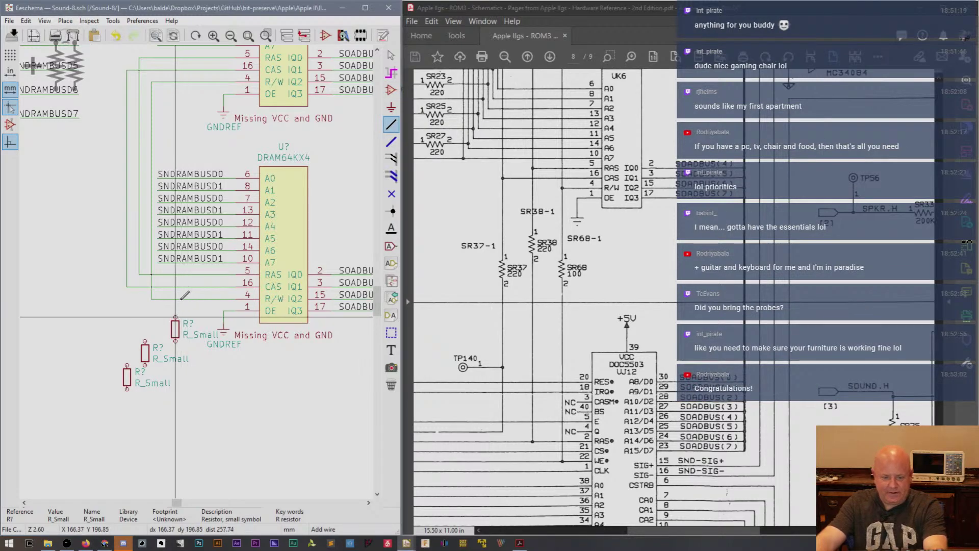
click(176, 298)
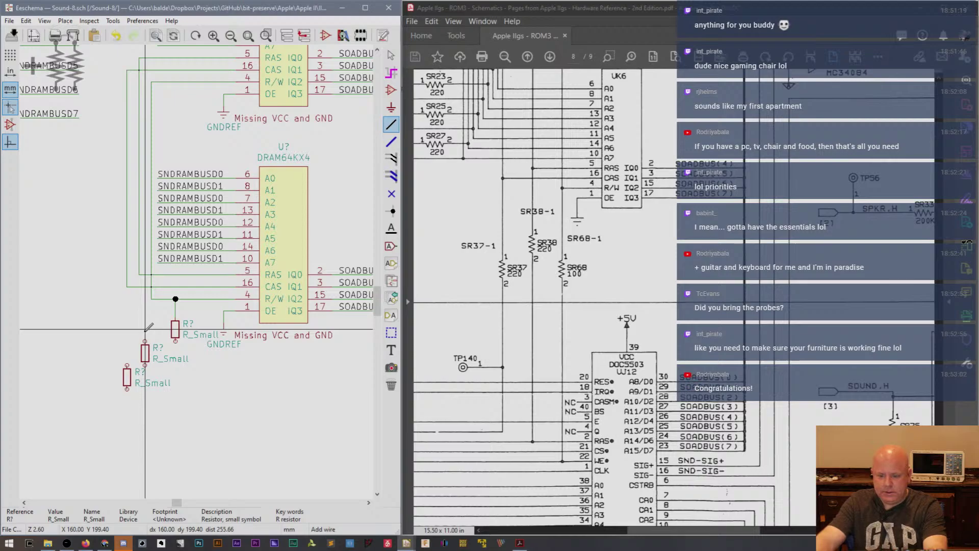
key(ctrl+z)
key(Escape)
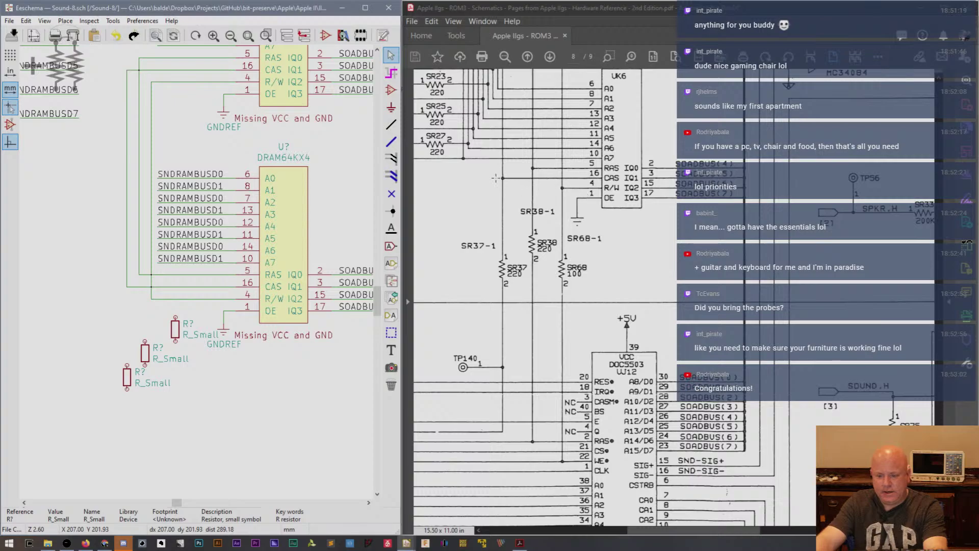
Change the bottom resistor's reference from R? to SR37.
double_click(134, 373)
key(BackSpace)
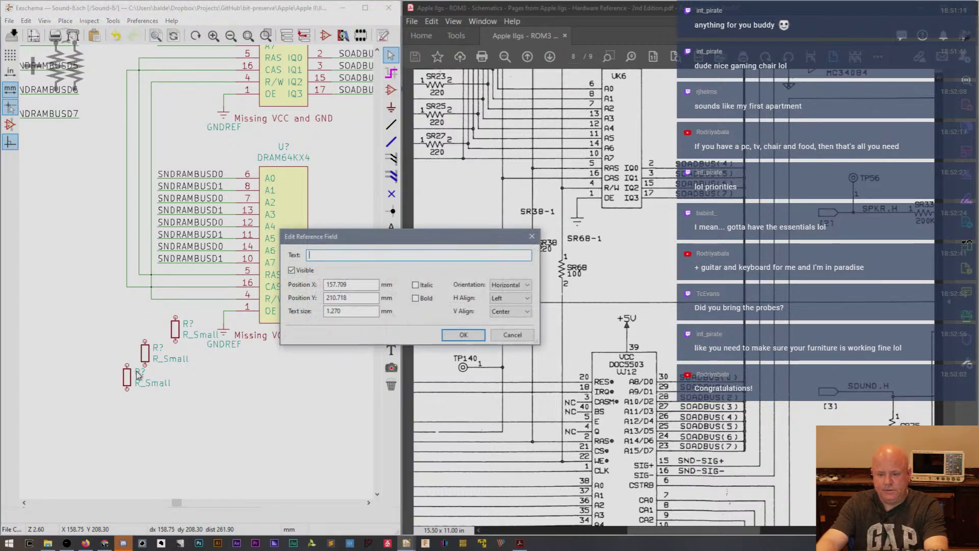
drag(375, 244, 386, 329)
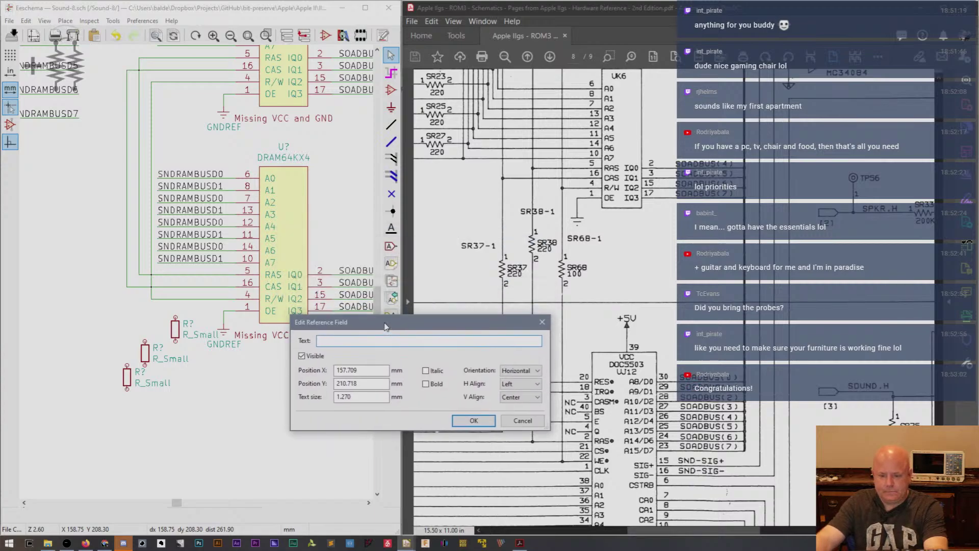
text(SR310)
key(BackSpace)
key(BackSpace)
key(BackSpace)
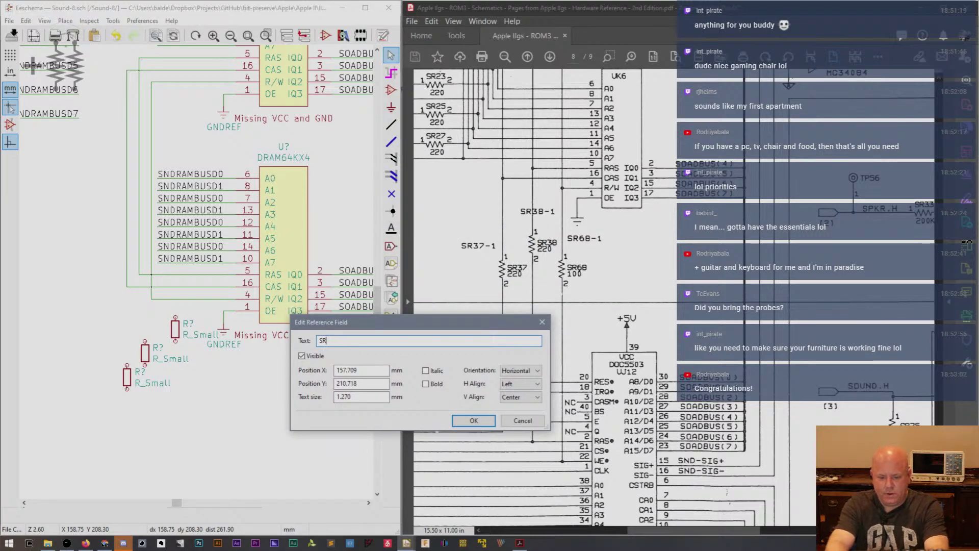
text(37-1)
key(Return)
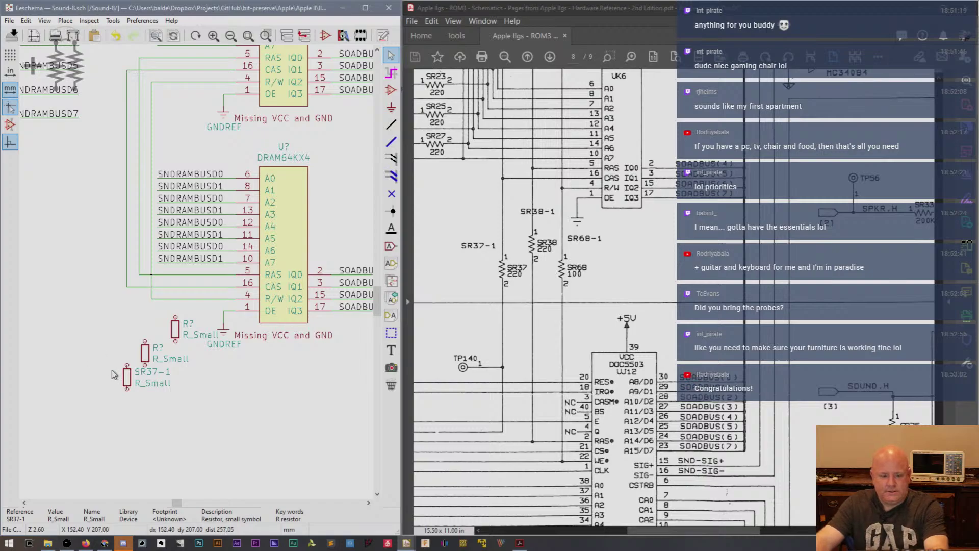
double_click(142, 378)
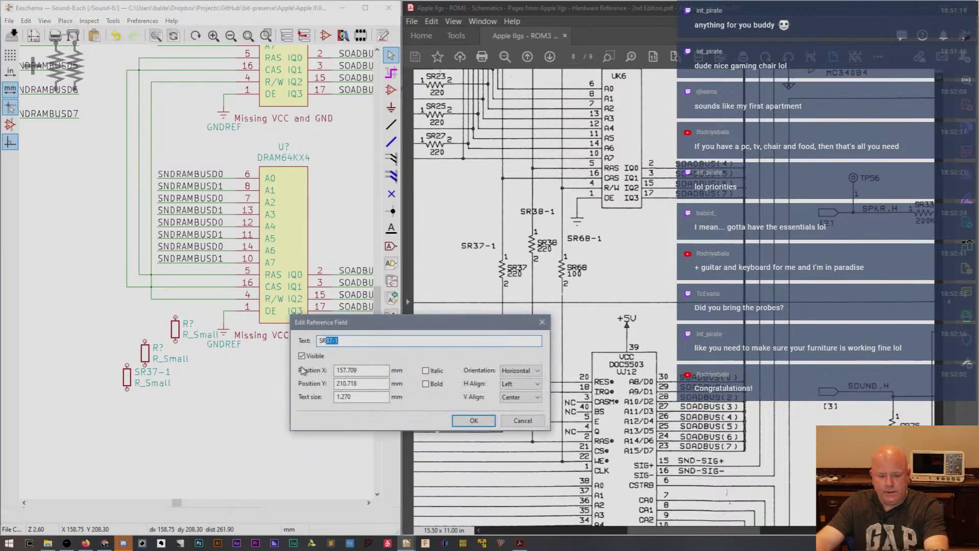
key(End)
key(BackSpace)
key(BackSpace)
key(Return)
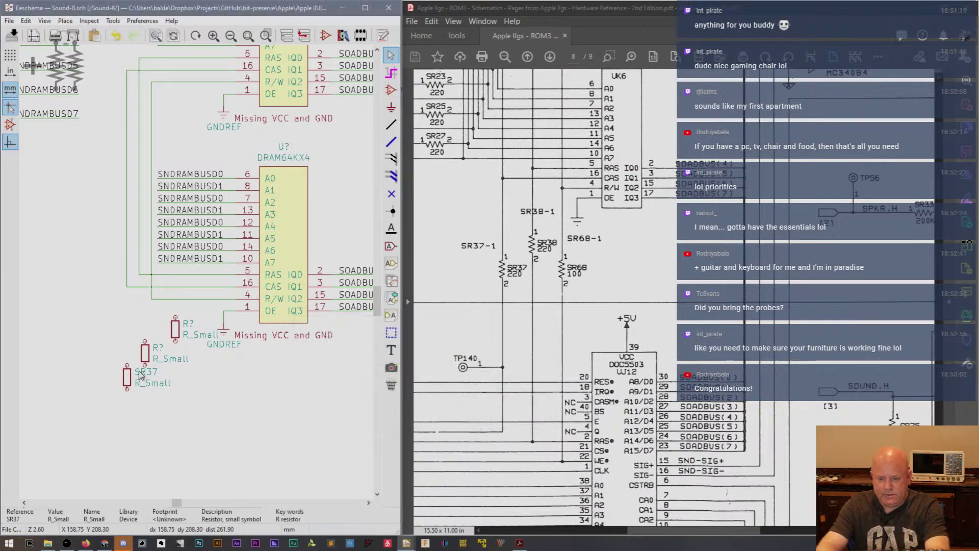
Set SR37's value to 220.
double_click(149, 383)
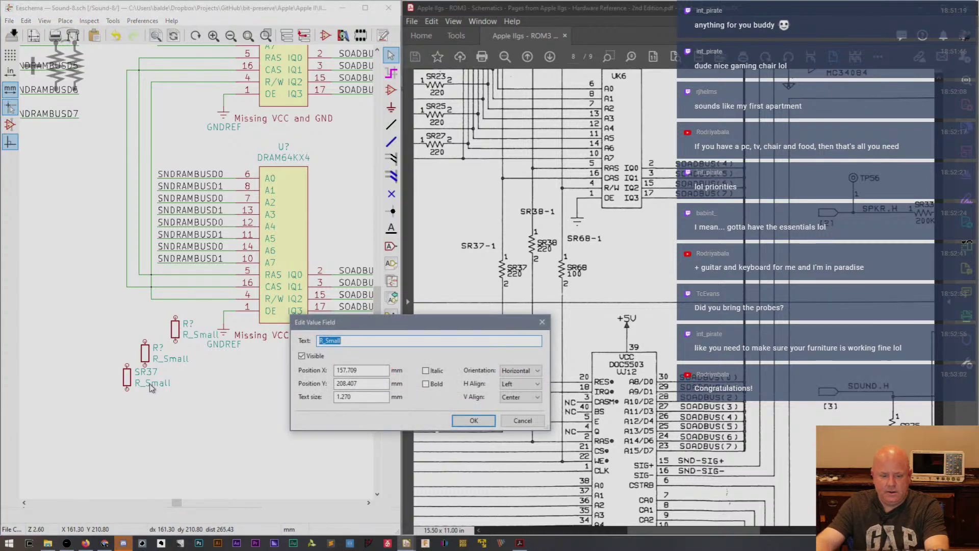
text(220)
key(Return)
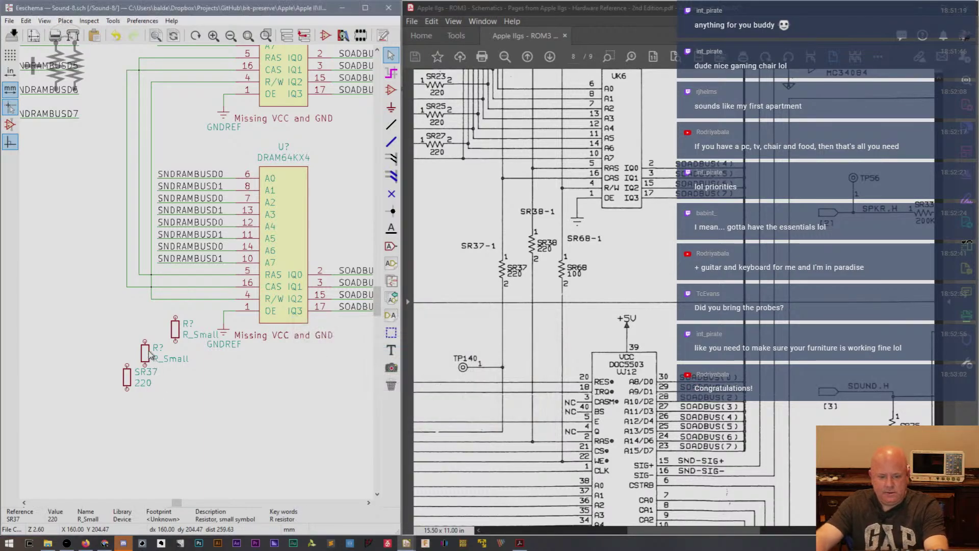
Delete the two unlabelled R? resistors, leaving only SR37.
key(Escape)
key(Delete)
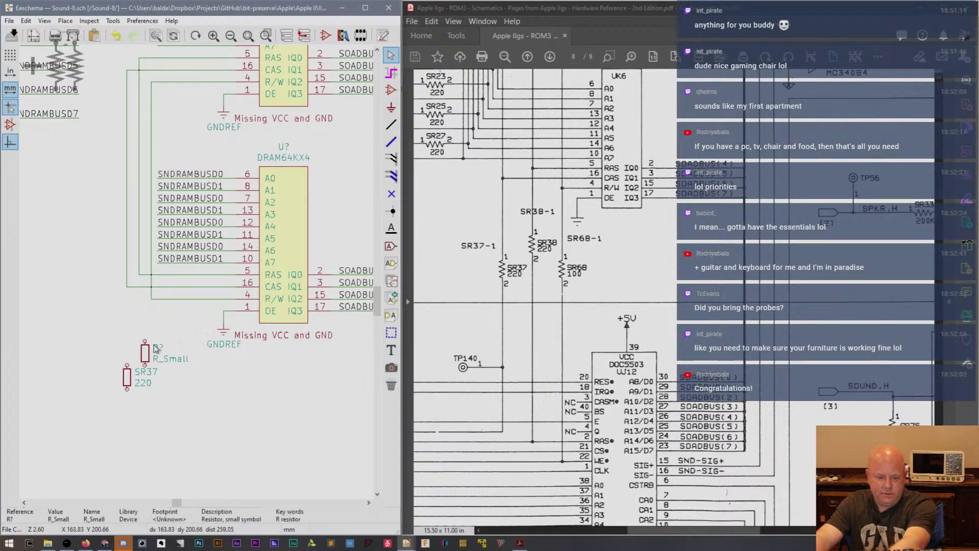
key(Delete)
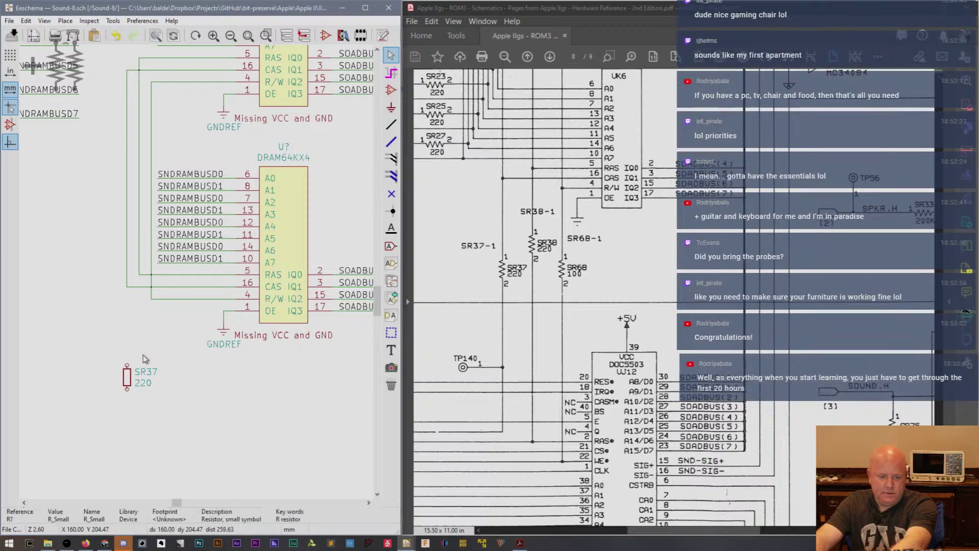
click(130, 378)
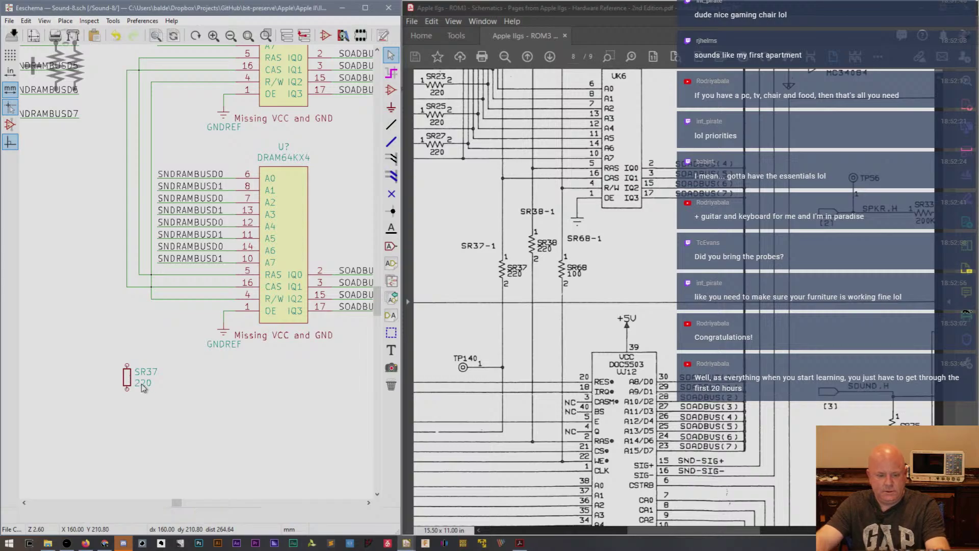
key(ctrl+v)
key(Escape)
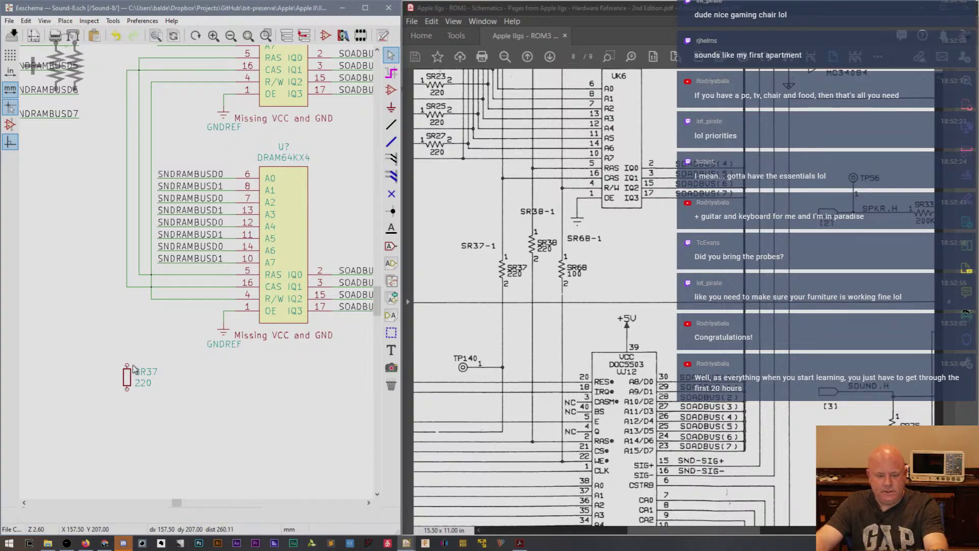
Duplicate SR37 twice, placing both copies to its right.
key(ctrl+d)
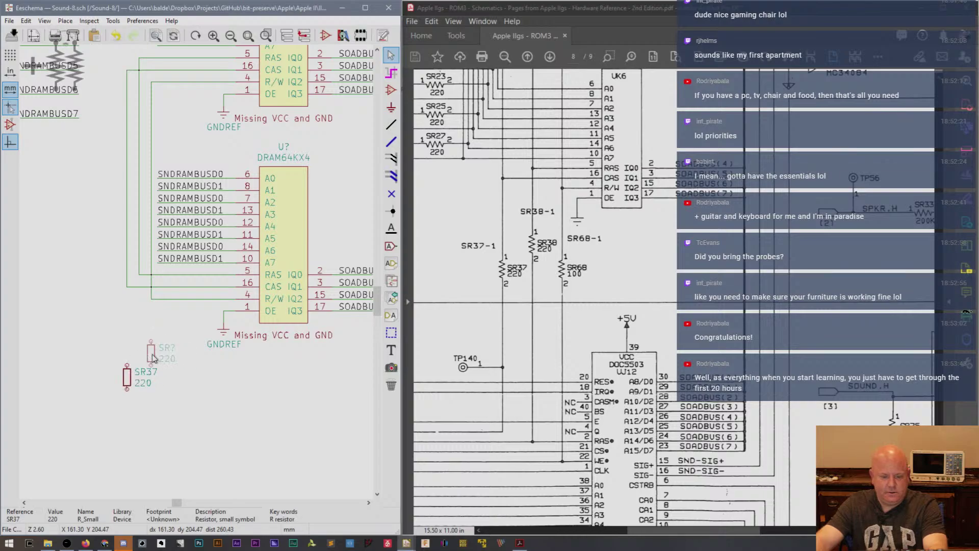
click(179, 377)
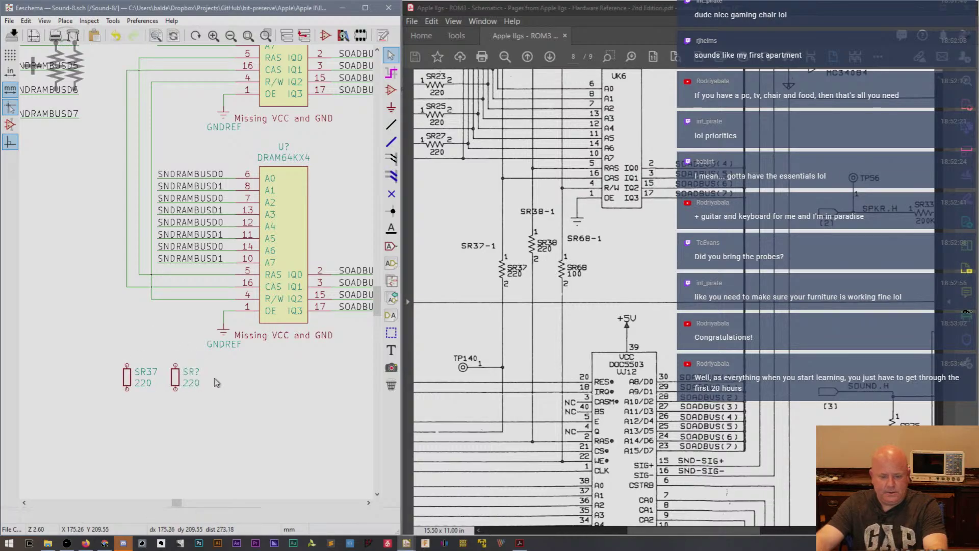
key(ctrl+d)
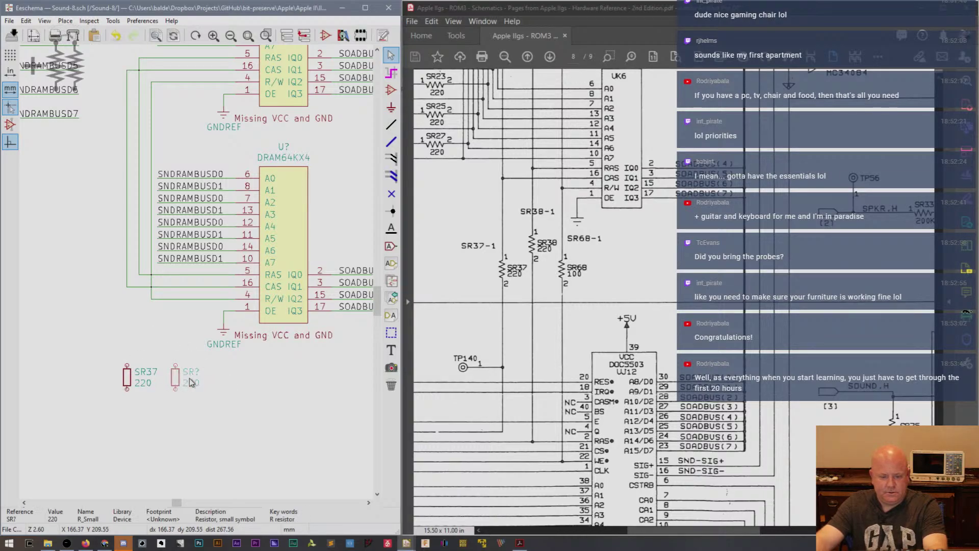
click(213, 378)
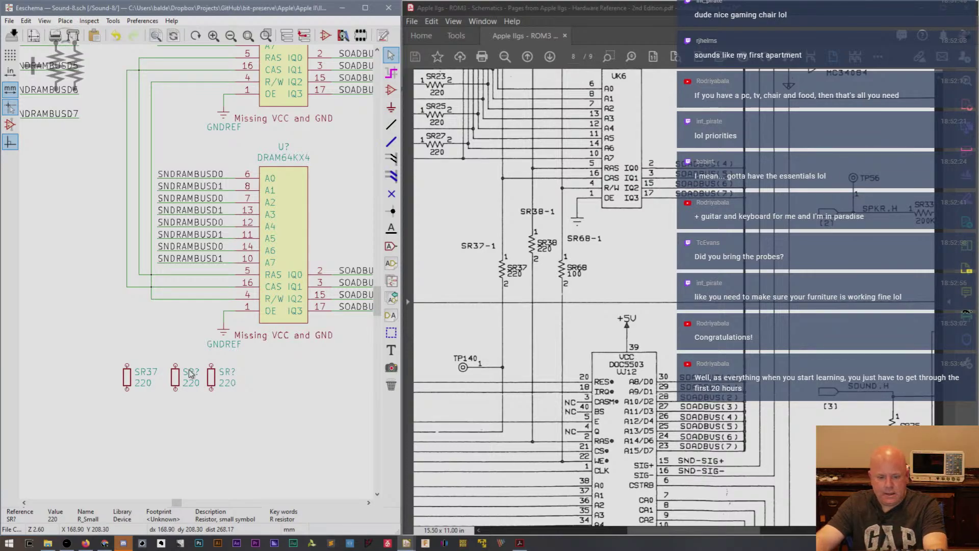
Change the two copies' references to SR38 and SR68.
text(u38)
key(Return)
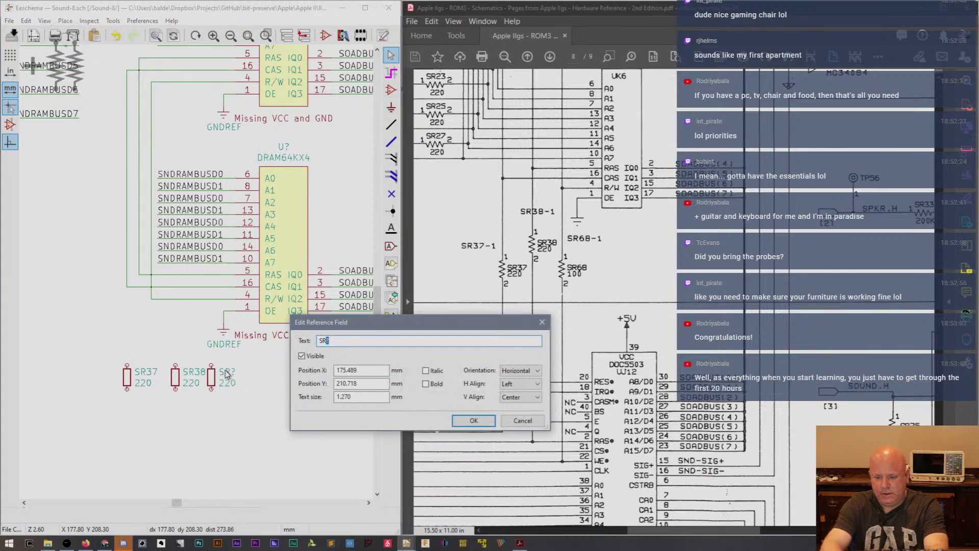
text(68)
key(Return)
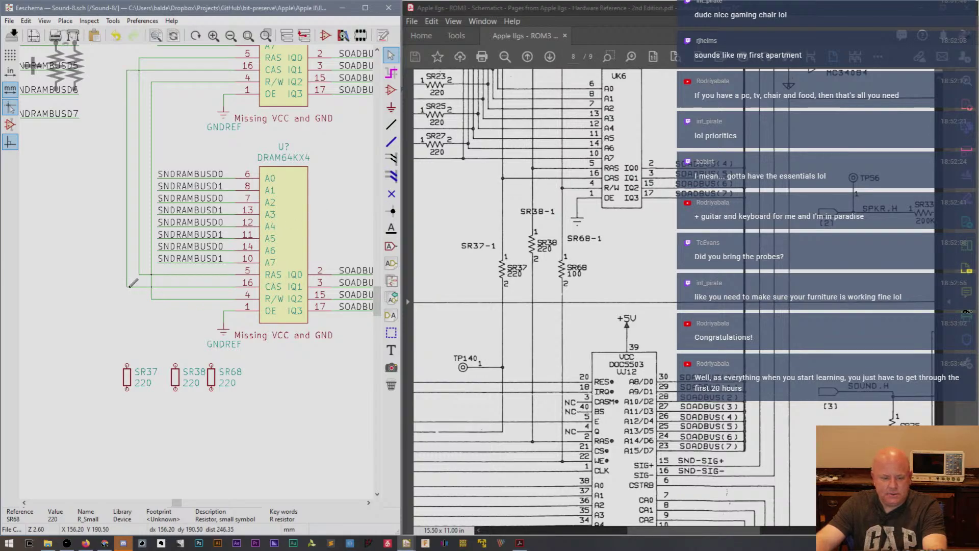
Reposition SR38 and SR37 under the chip and shift the vertical wires left.
key(w)
click(127, 365)
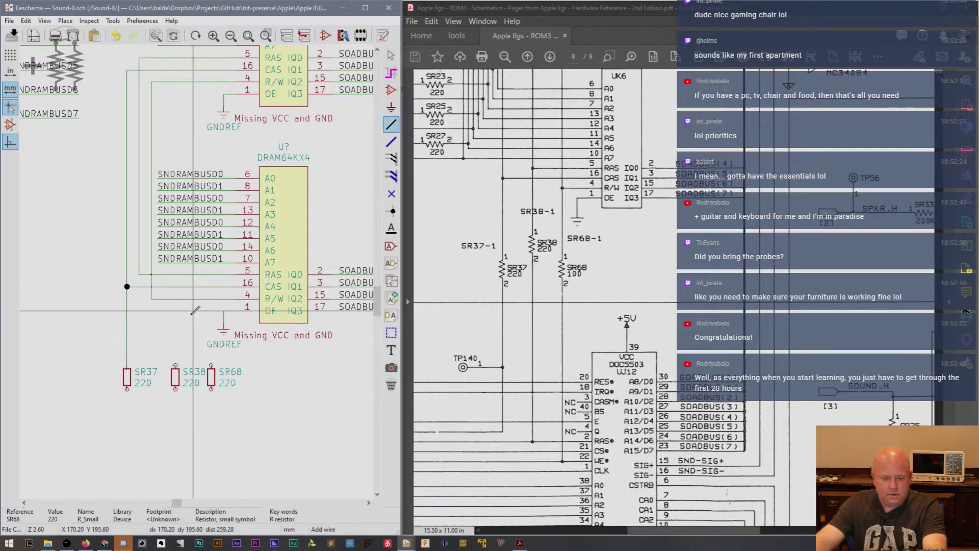
key(Escape)
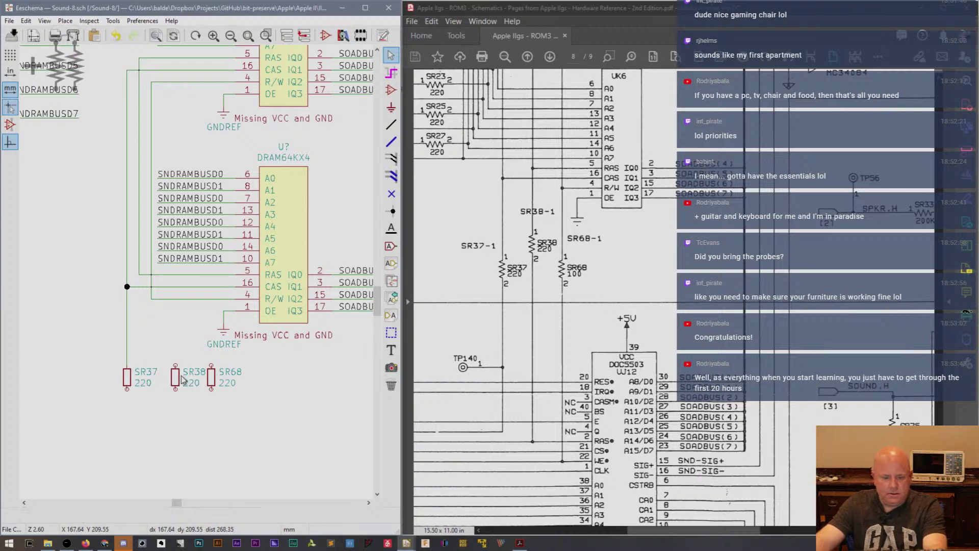
drag(178, 375, 161, 340)
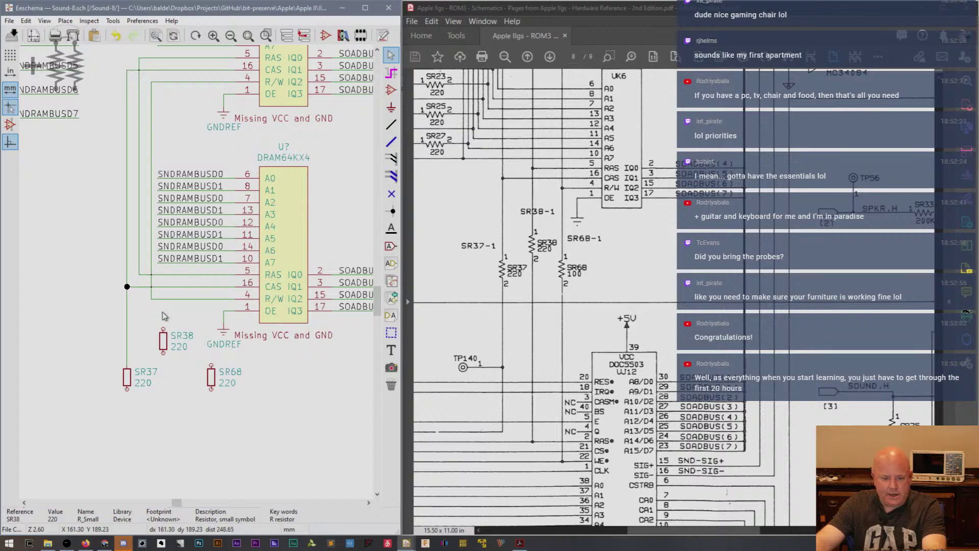
click(162, 341)
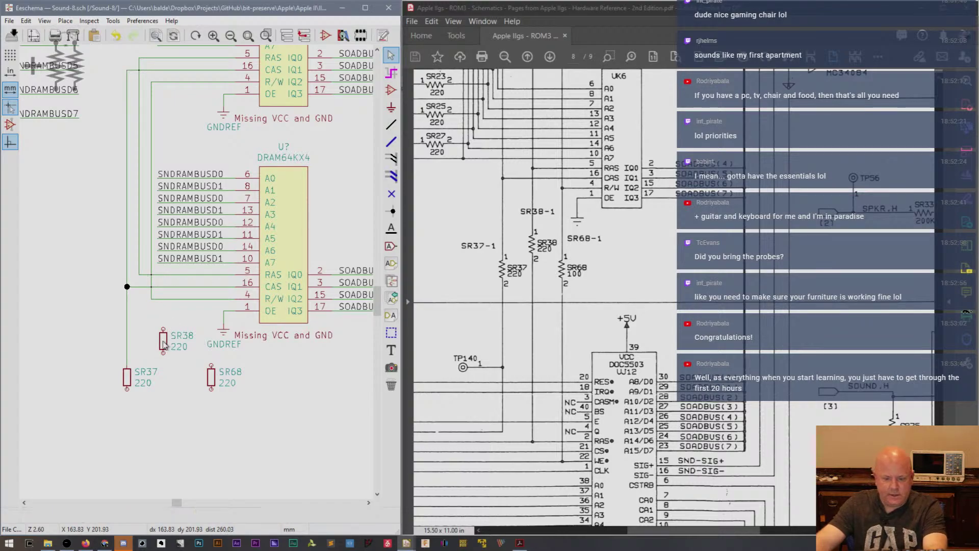
mouse_move(163, 345)
mouse_down()
mouse_move(145, 349)
mouse_move(175, 354)
mouse_up()
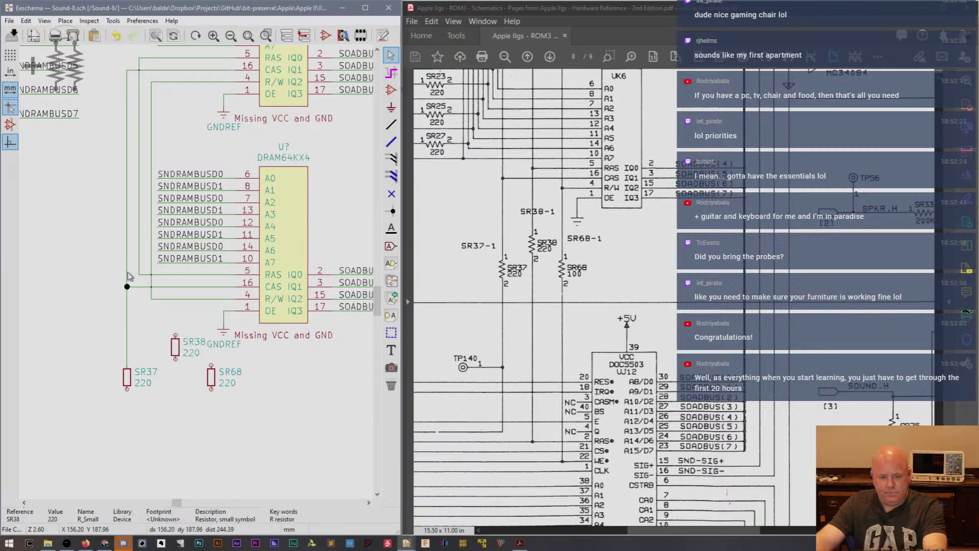
drag(128, 272, 112, 276)
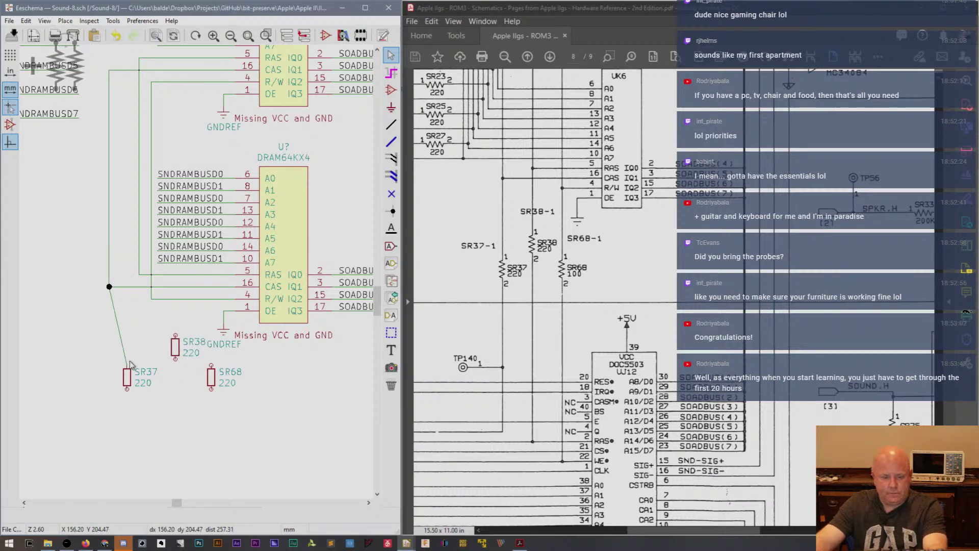
drag(127, 378, 108, 378)
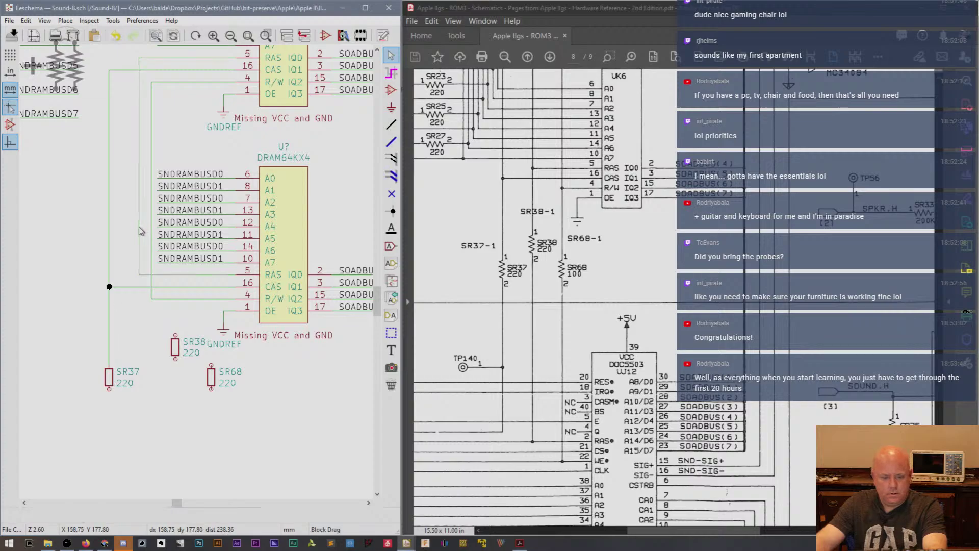
drag(140, 228, 132, 231)
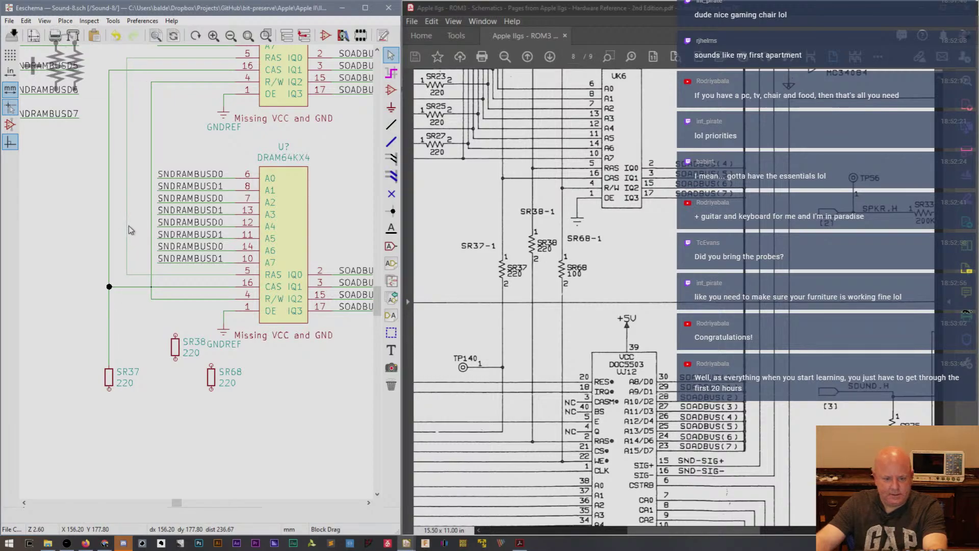
click(130, 225)
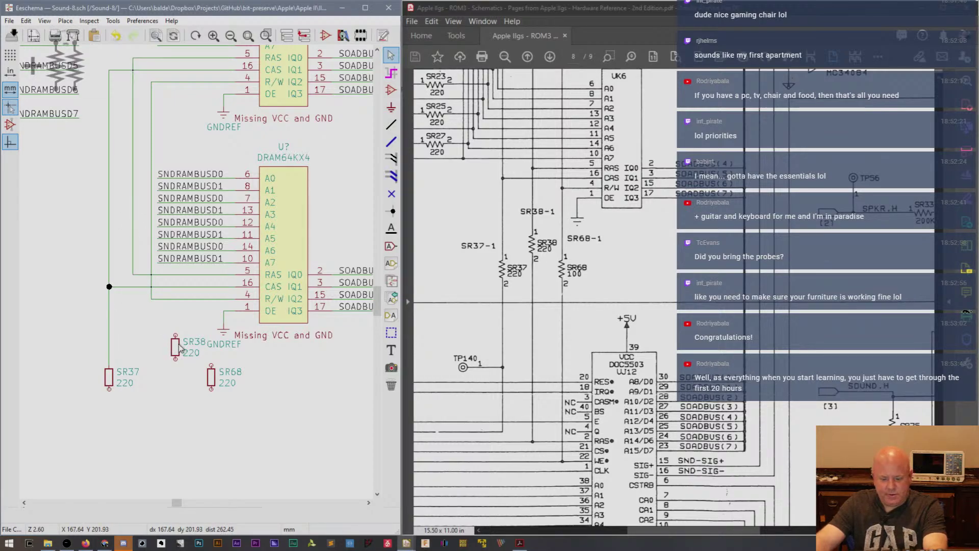
Move SR38 and wire its top pin up to the control line above.
key(g)
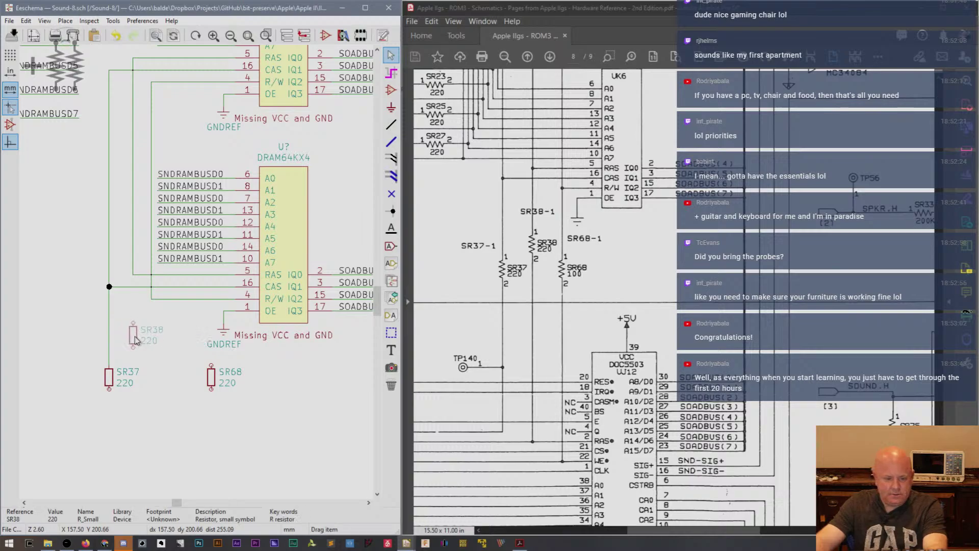
click(135, 340)
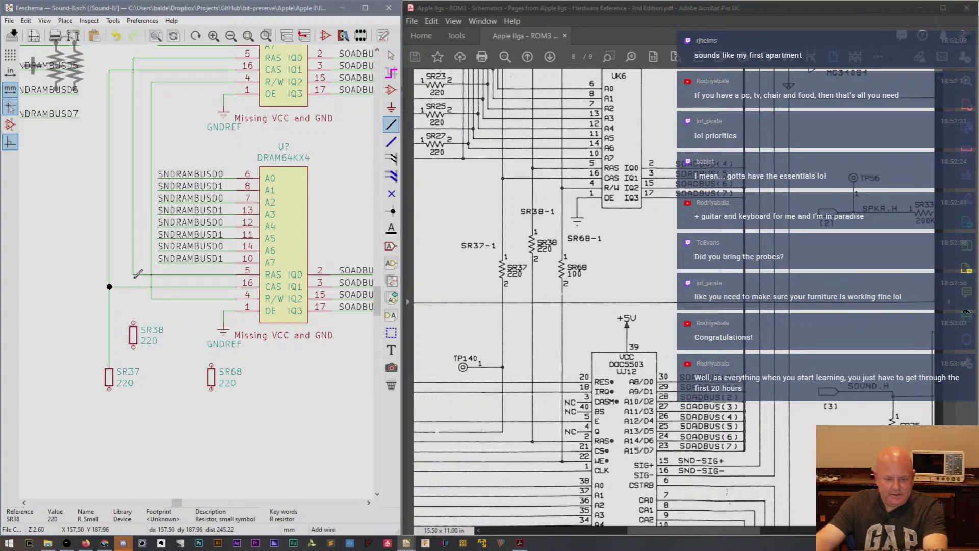
key(w)
click(133, 322)
click(133, 275)
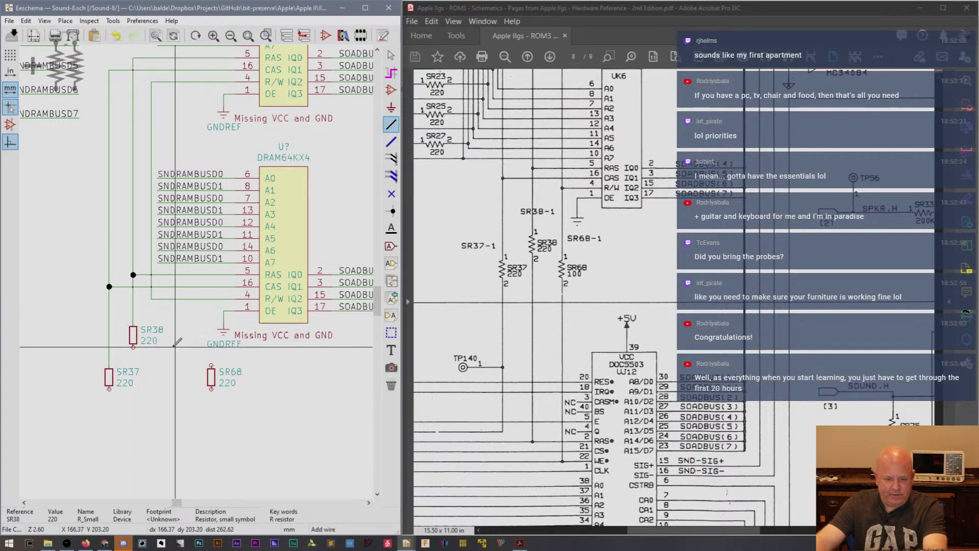
key(Escape)
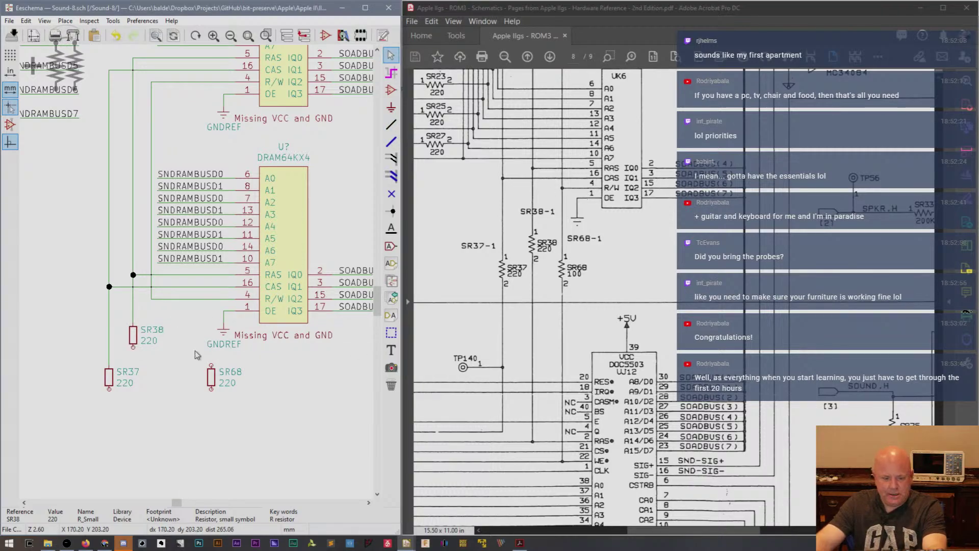
Move SR68 into place below the R/W line.
key(m)
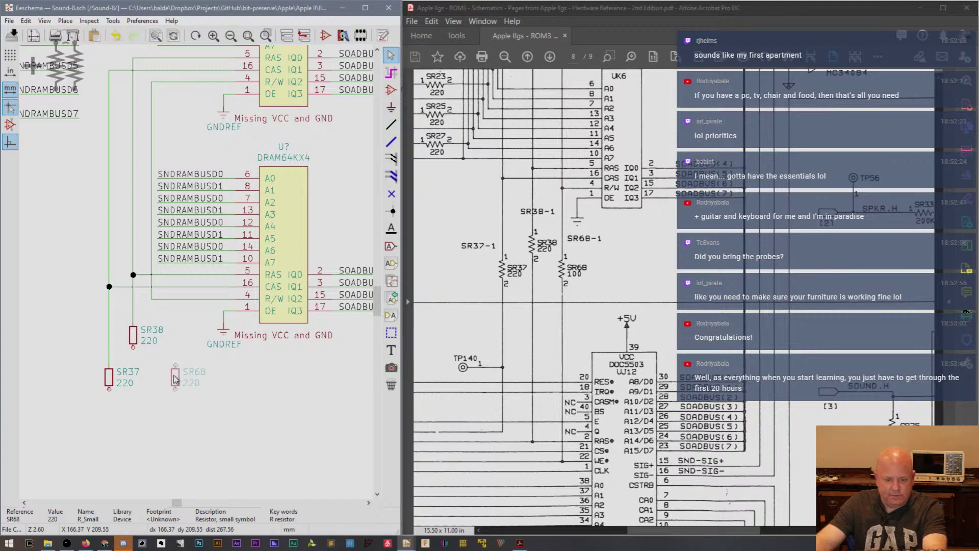
click(175, 378)
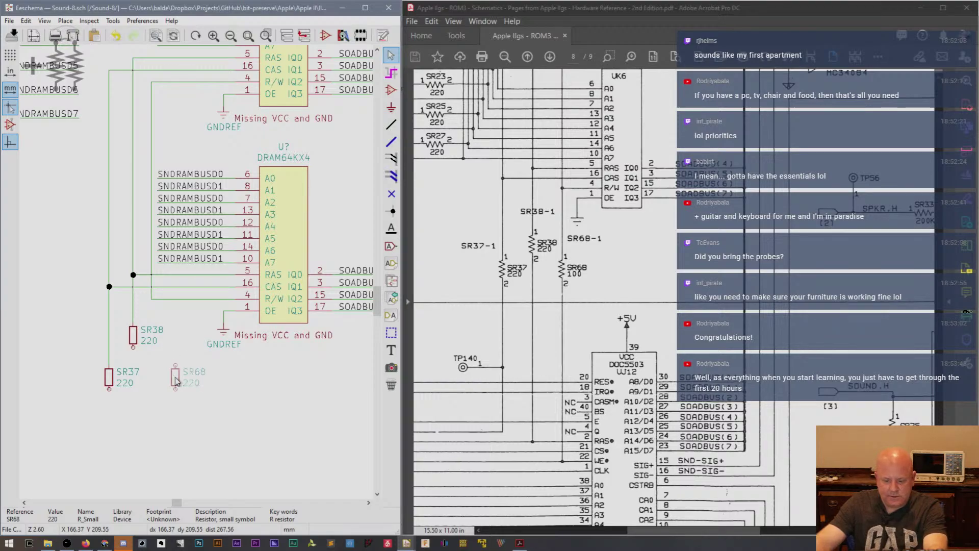
click(168, 380)
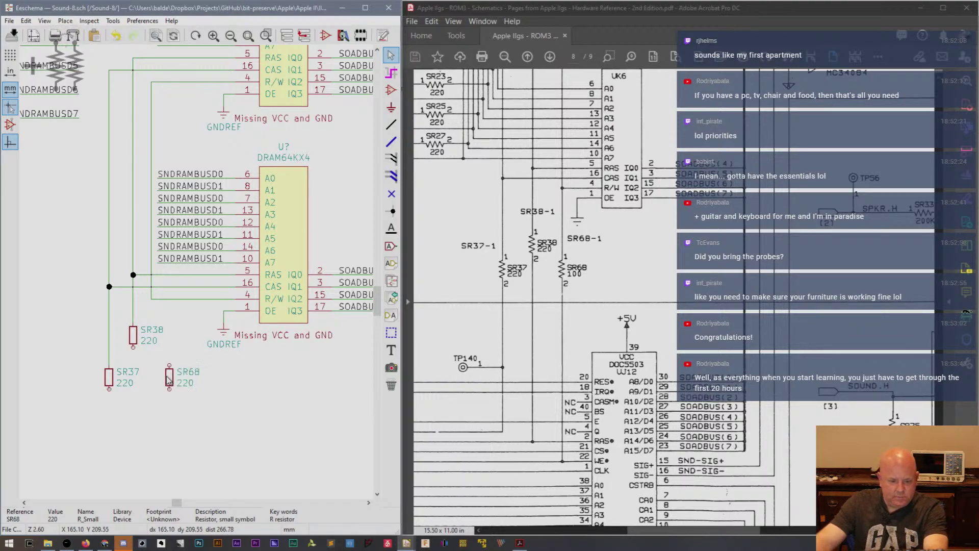
key(w)
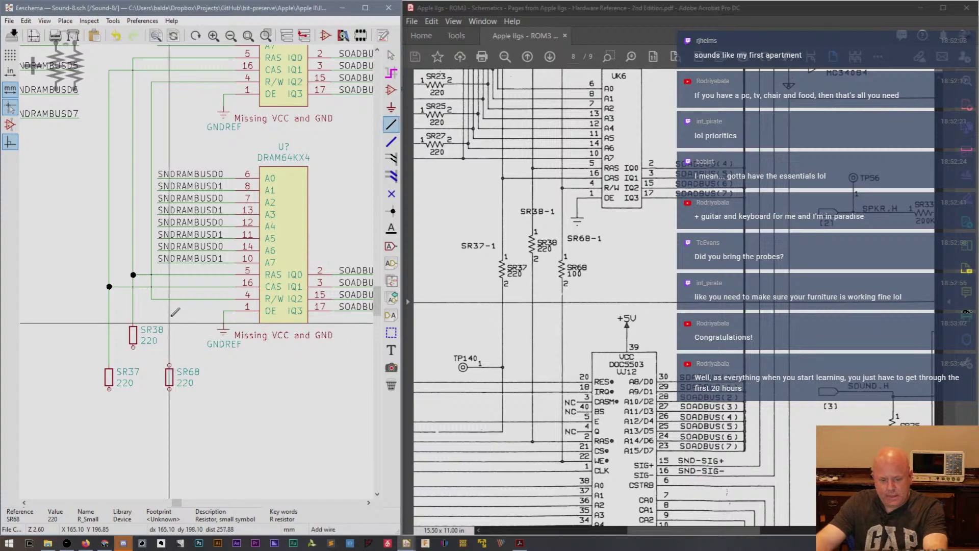
key(Escape)
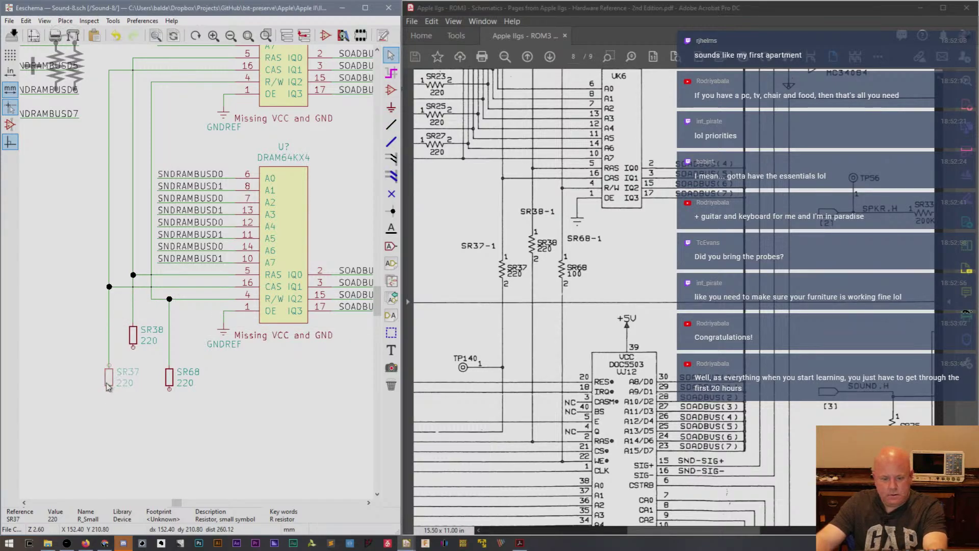
Shift SR37 and SR38 left with their wires and straighten the wires vertical.
key(m)
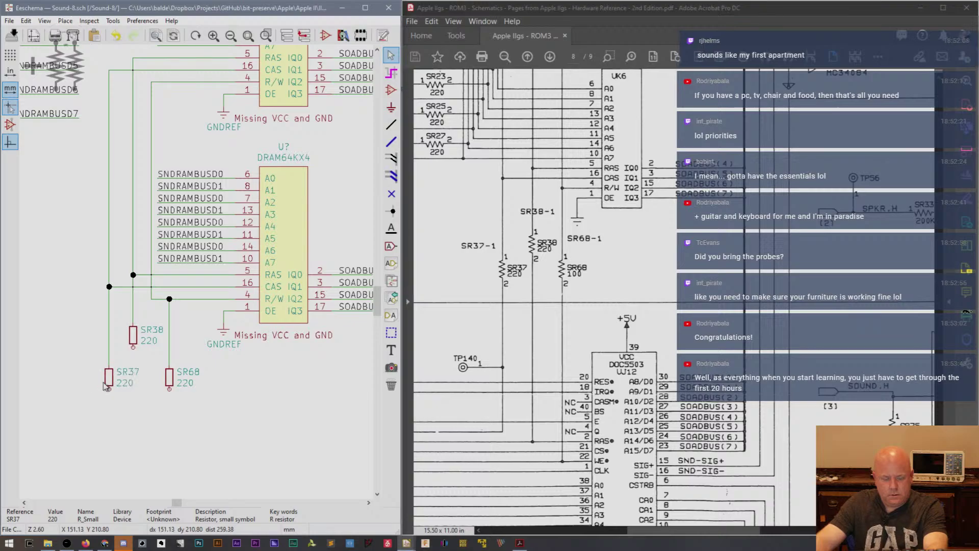
key(g)
click(105, 381)
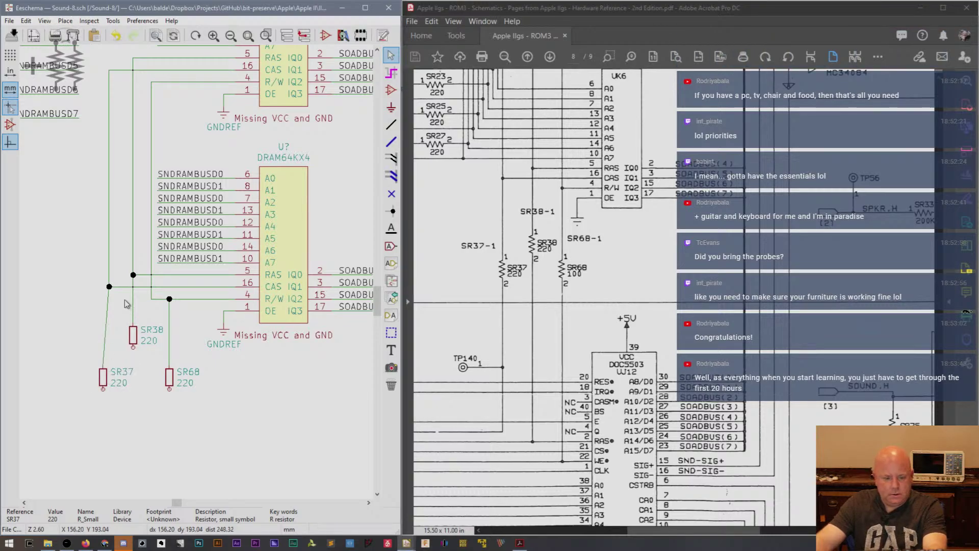
drag(109, 287, 103, 287)
click(103, 288)
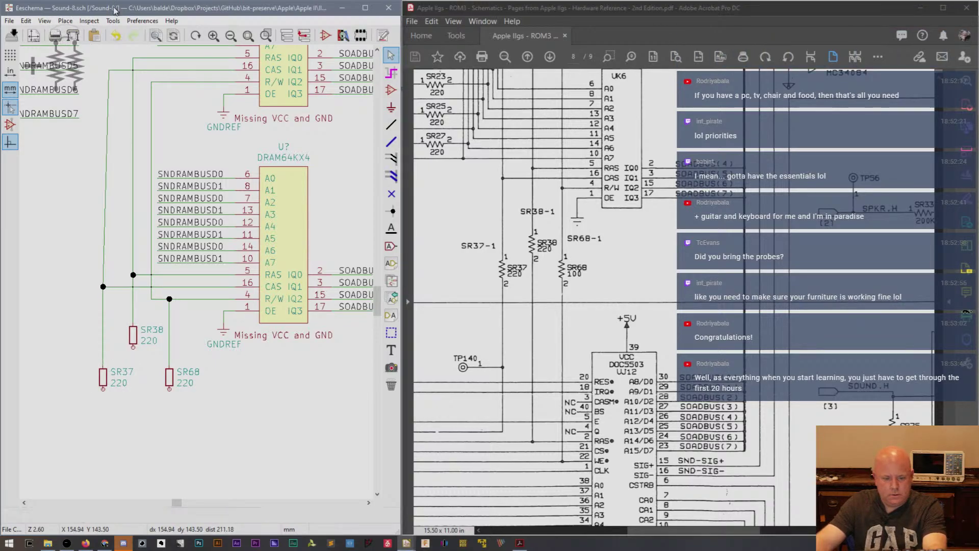
drag(109, 70, 103, 70)
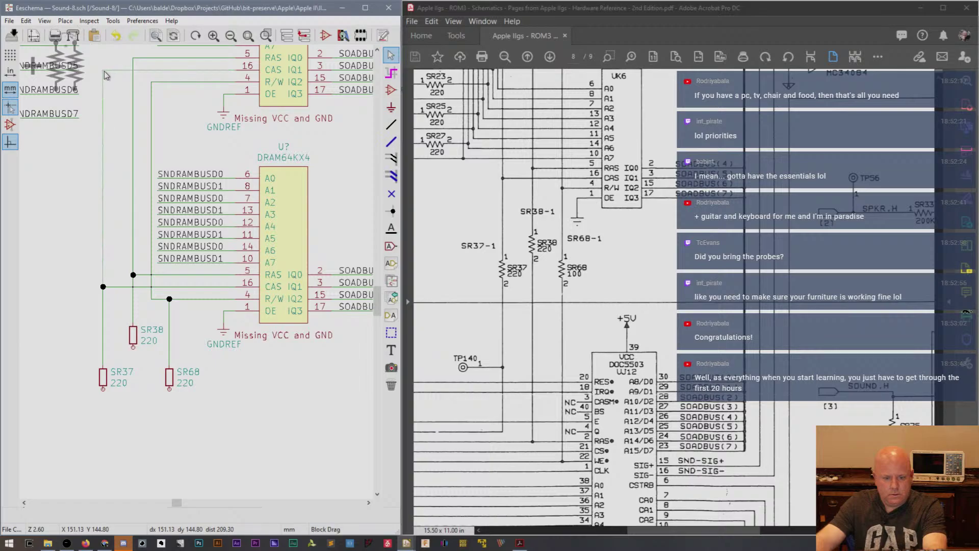
click(102, 70)
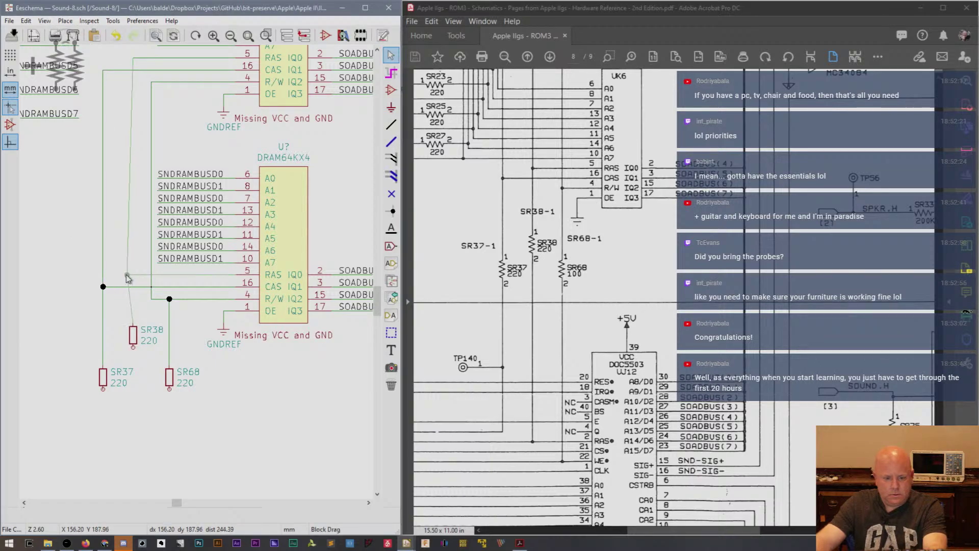
drag(133, 334, 128, 332)
click(128, 332)
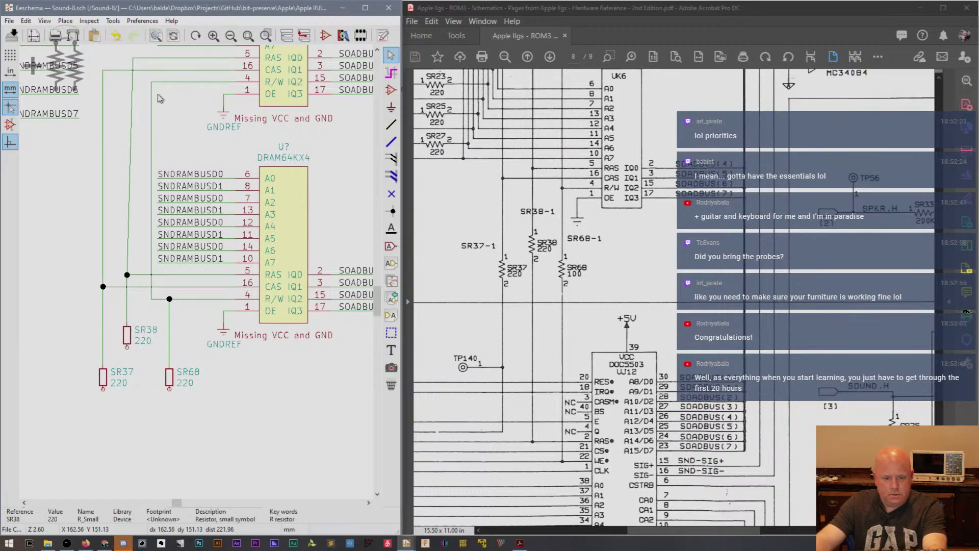
drag(133, 58, 130, 61)
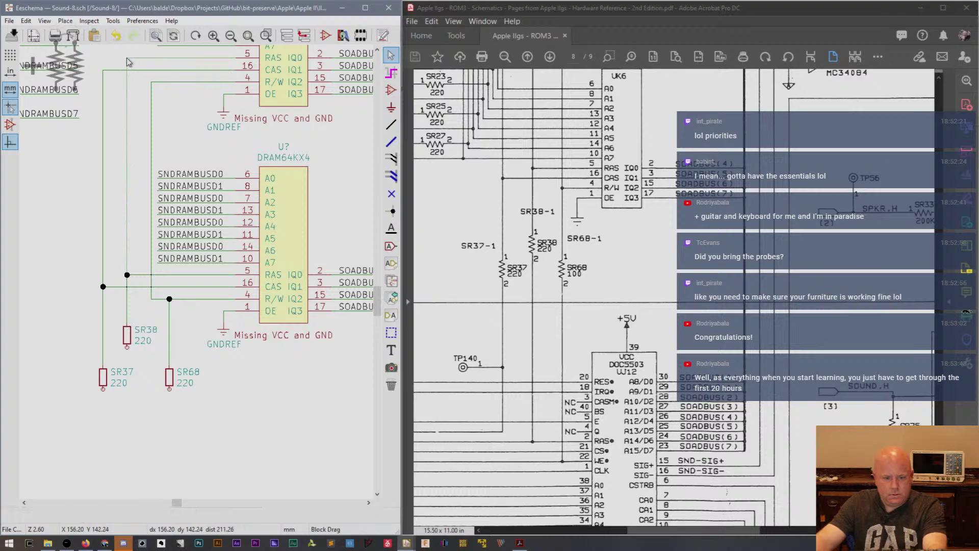
click(127, 57)
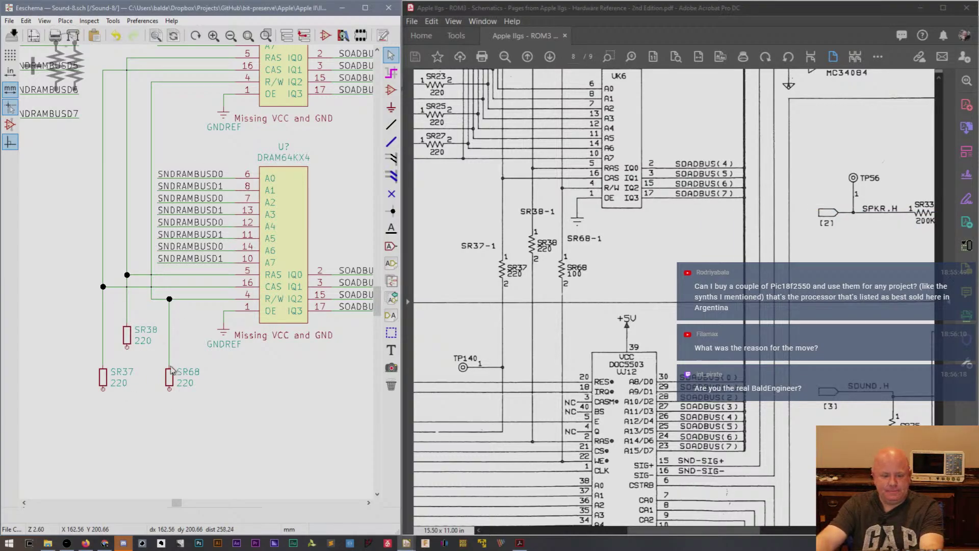
Drag SR68 left with its wire and junction into line.
key(g)
click(161, 335)
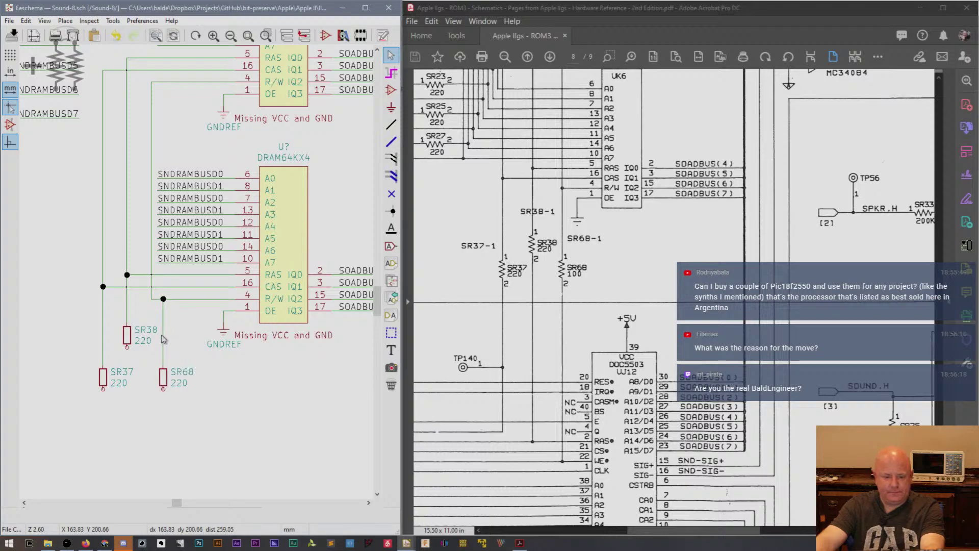
drag(378, 302, 380, 324)
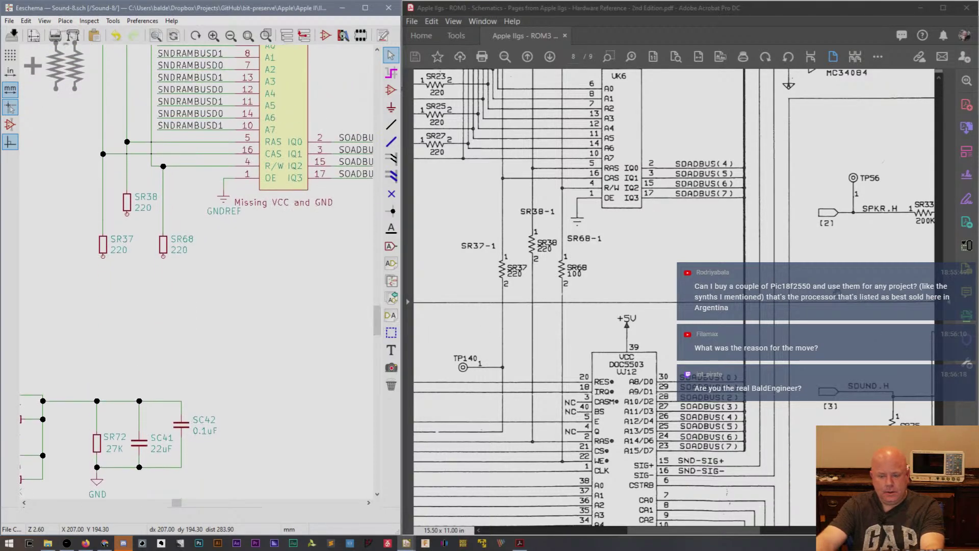
scroll(631, 305, down, 3)
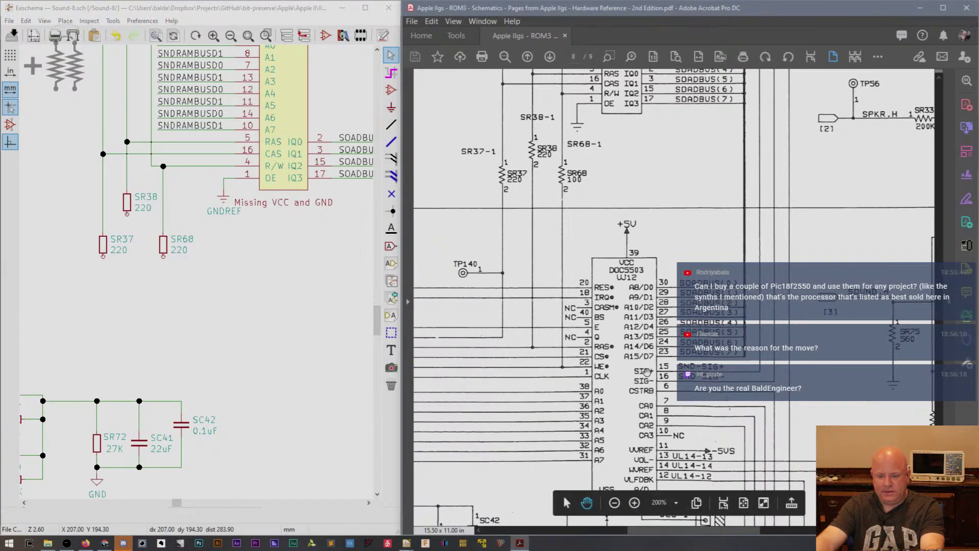
scroll(258, 275, down, 5)
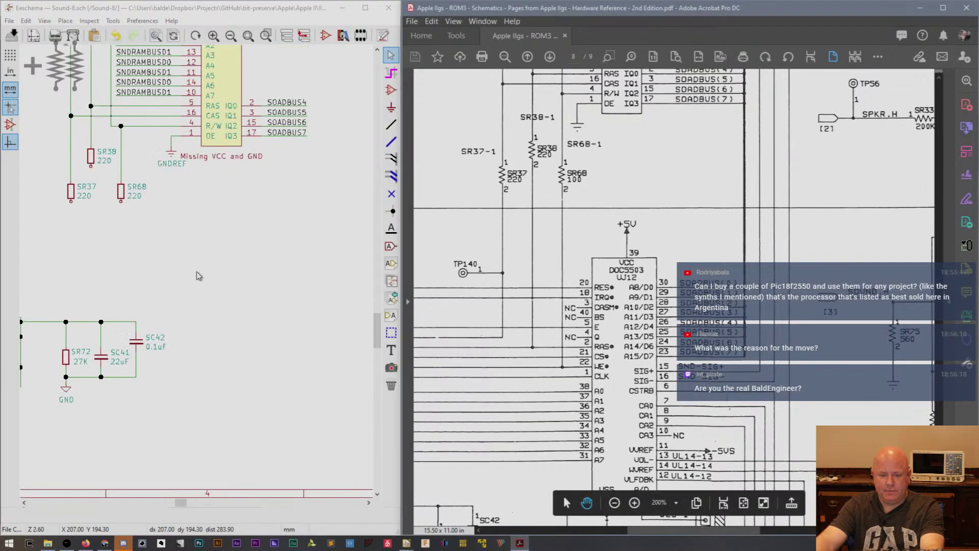
scroll(199, 276, up, 3)
scroll(225, 271, up, 2)
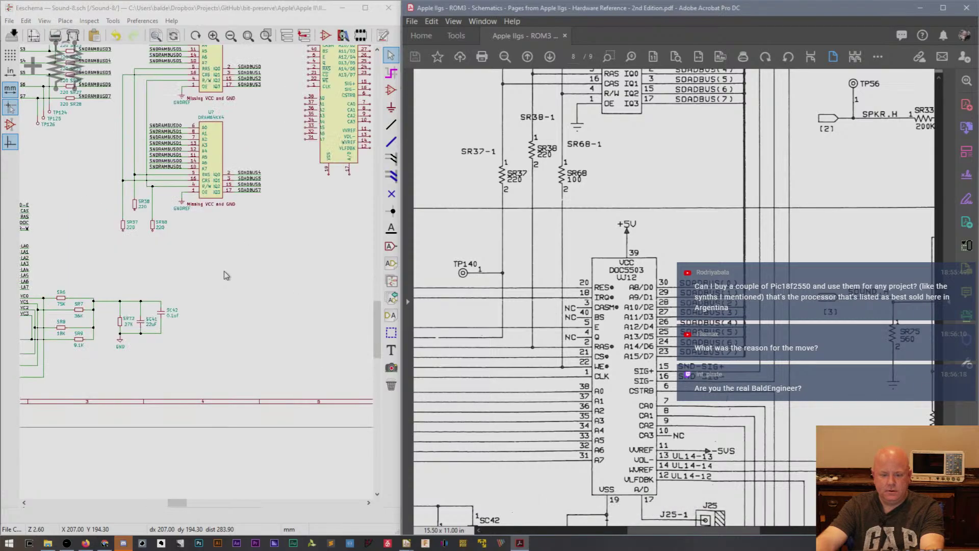
drag(377, 311, 375, 273)
Block-move a section of the schematic slightly up and left.
drag(174, 501, 212, 503)
drag(105, 216, 108, 404)
drag(376, 311, 375, 331)
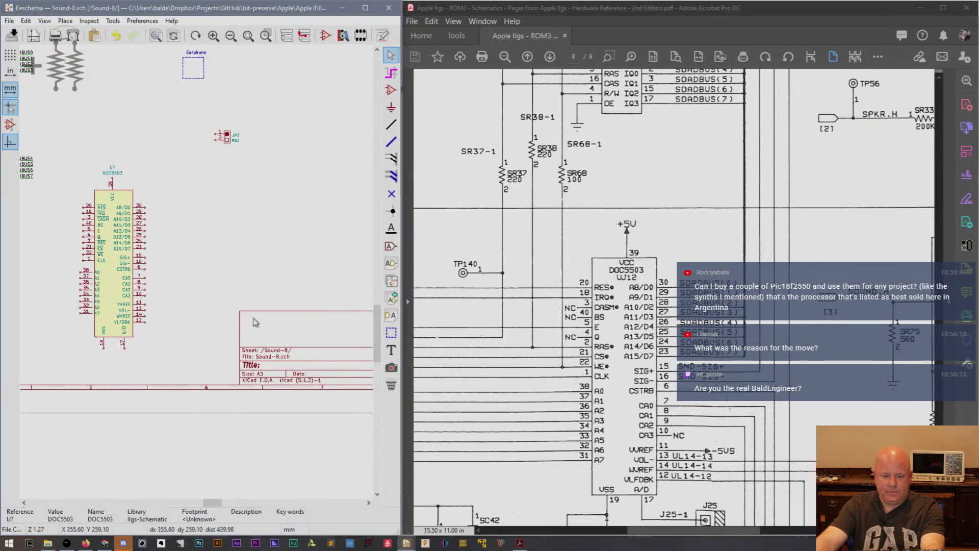
scroll(177, 267, down, 1)
scroll(197, 271, down, 2)
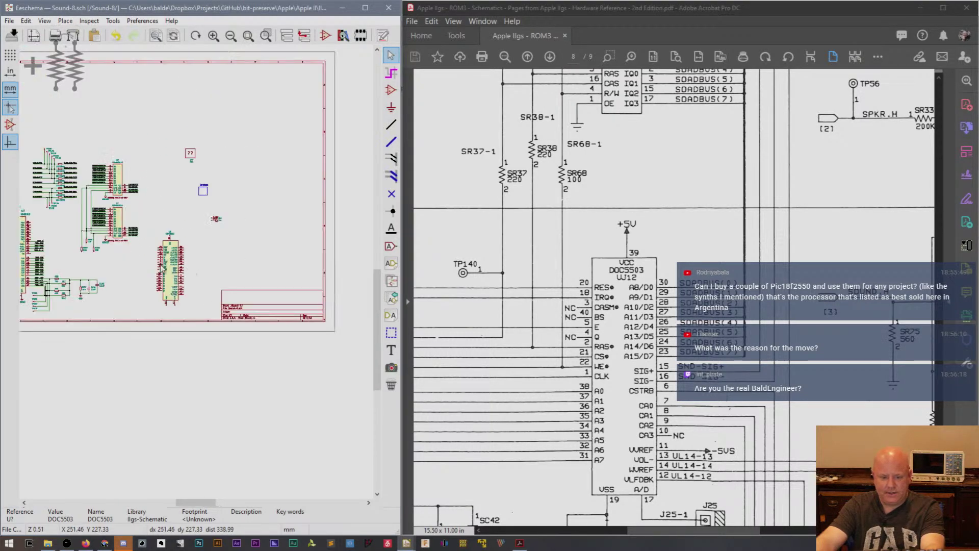
drag(195, 503, 162, 503)
drag(51, 104, 344, 333)
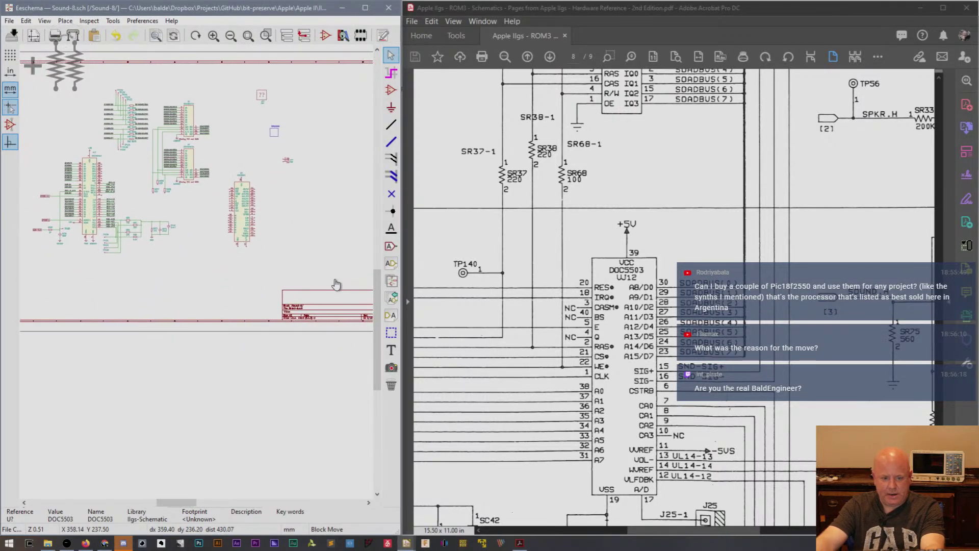
click(309, 278)
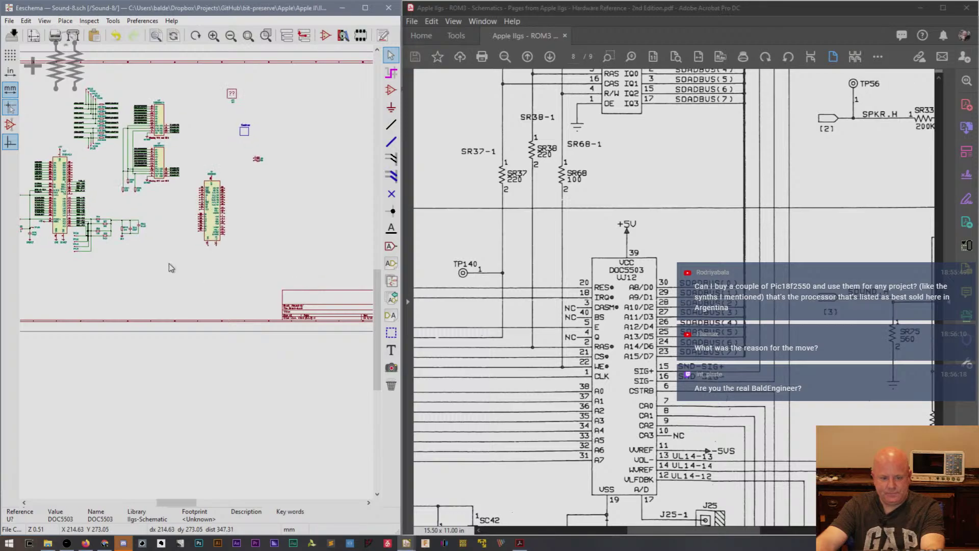
Move the DOC5503 sound chip into position near the resistors.
key(m)
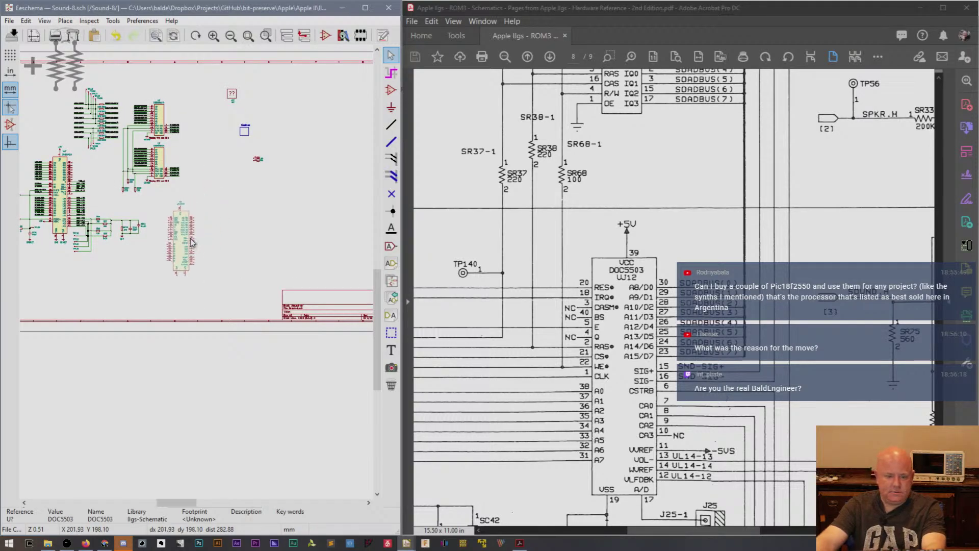
scroll(197, 271, up, 5)
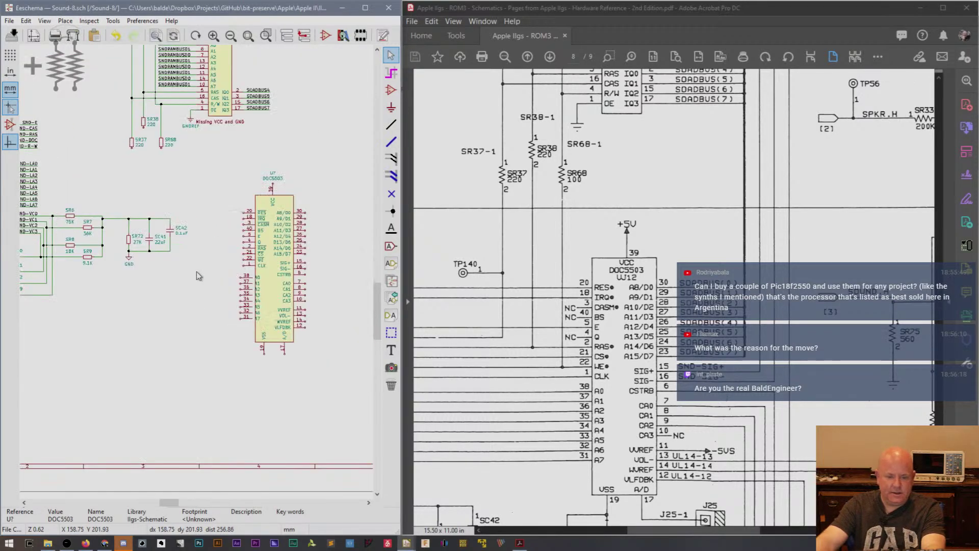
drag(173, 503, 185, 504)
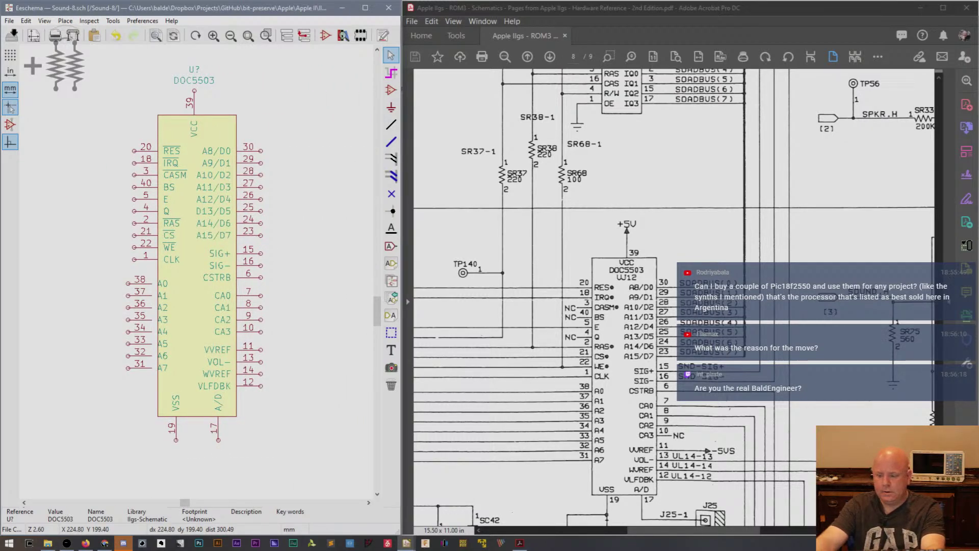
Place a SOADBUS0 label at pin 30 and repeat it down through pin 23.
scroll(673, 295, down, 5)
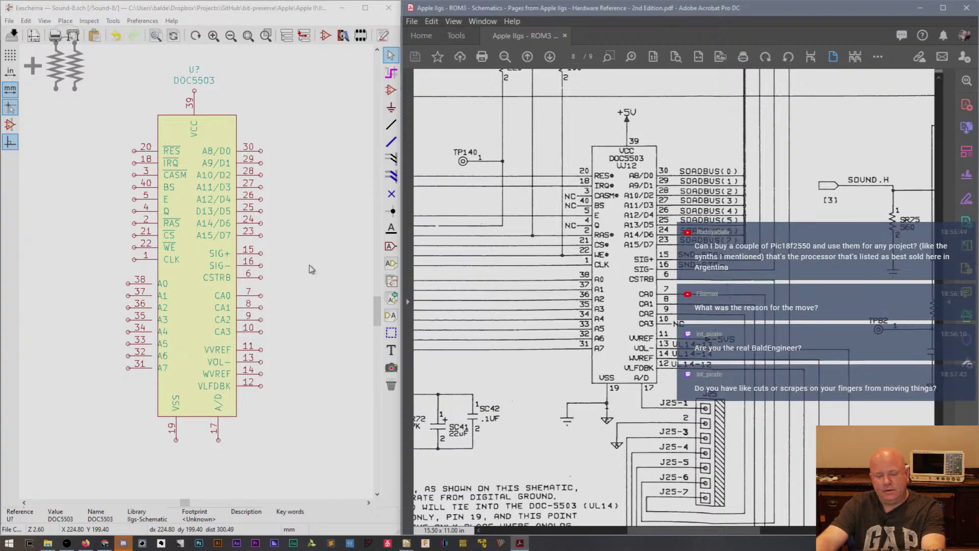
click(391, 228)
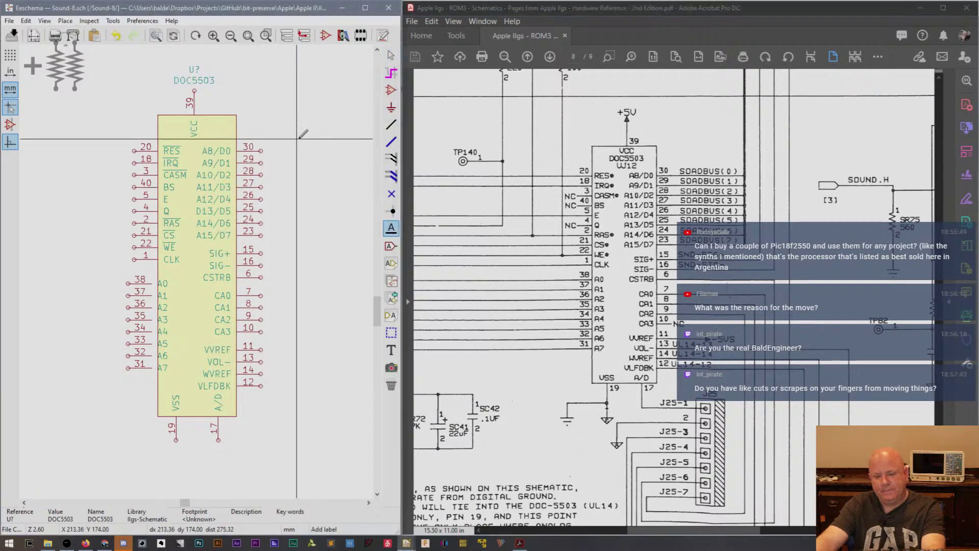
click(335, 150)
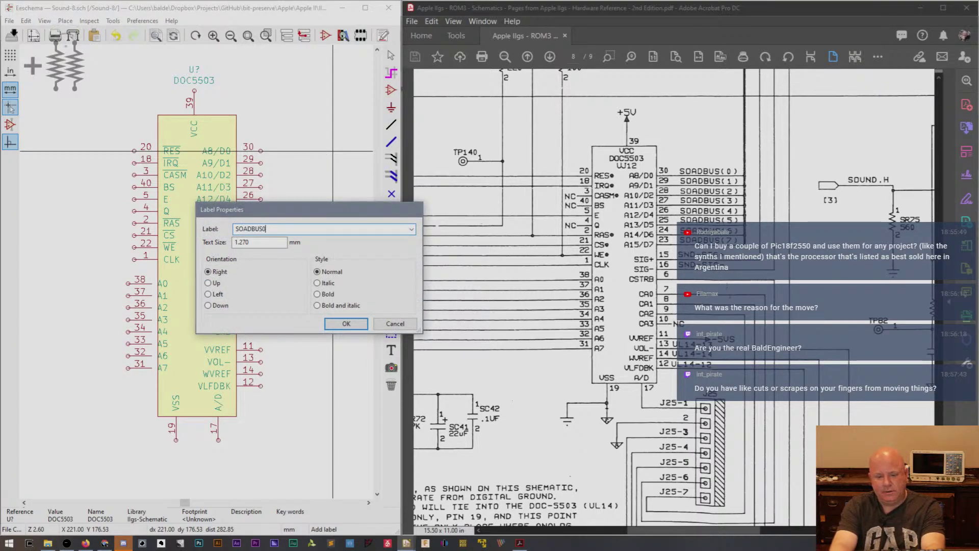
key(Return)
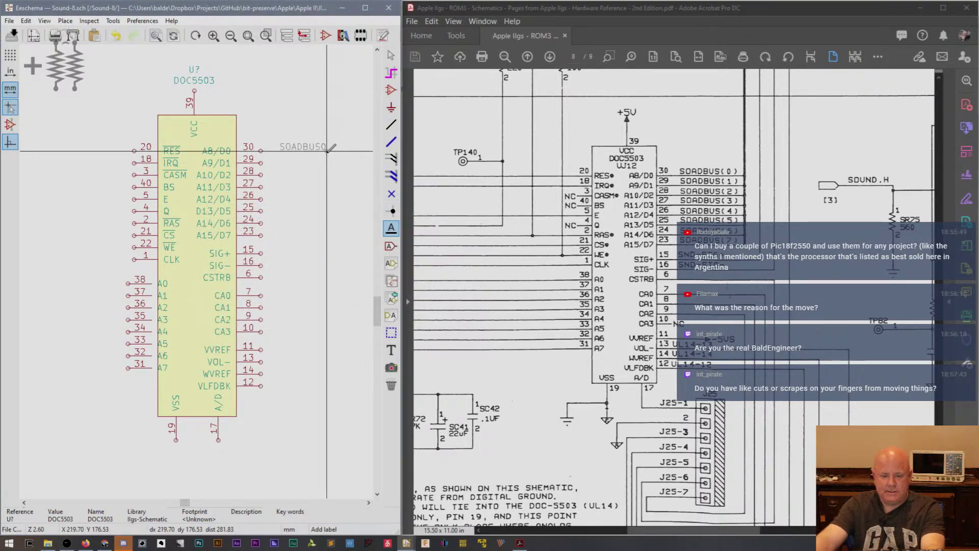
click(327, 151)
key(Insert)
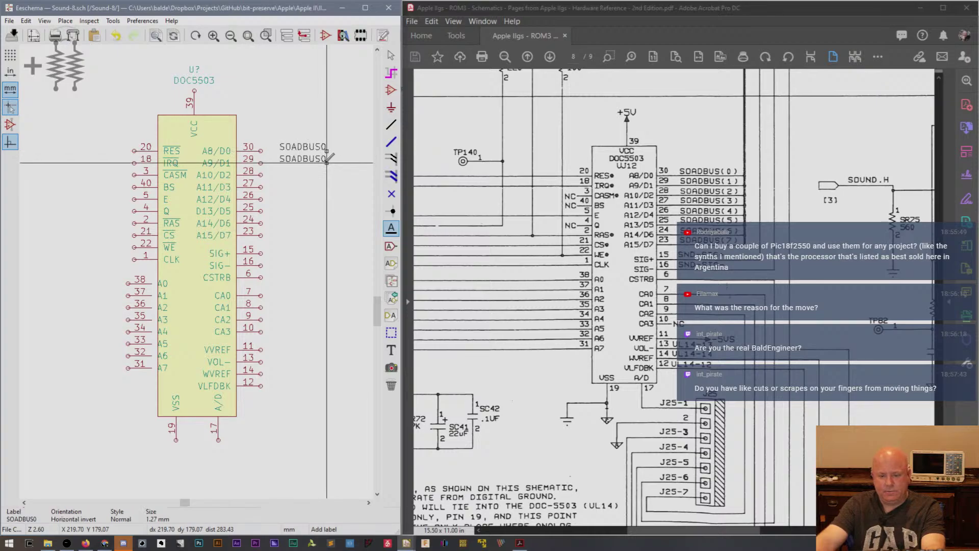
key(Insert)
key(Insert)
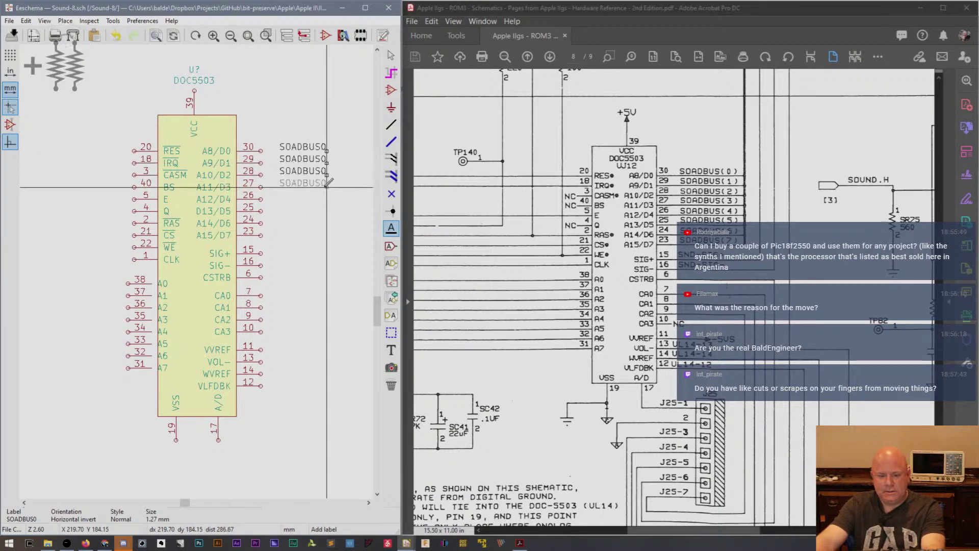
key(Insert)
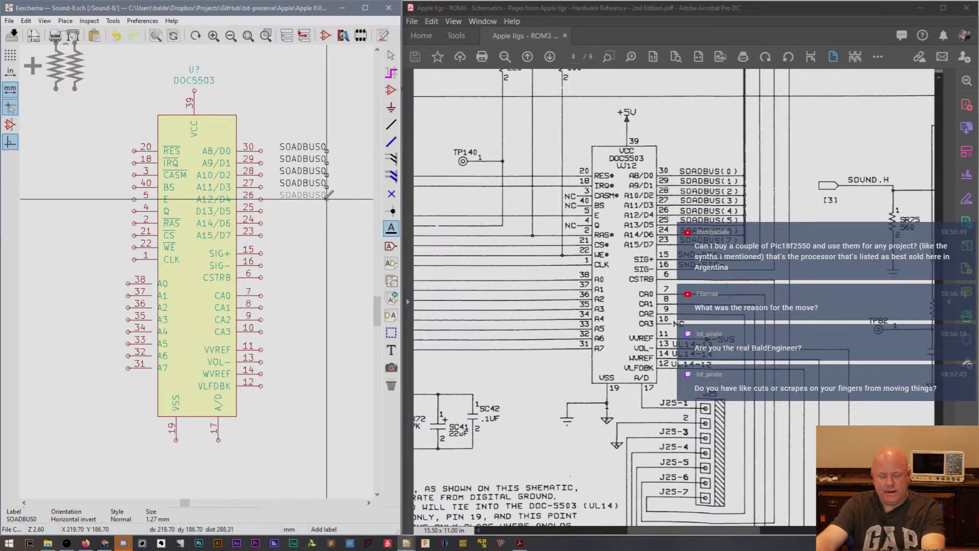
key(Insert)
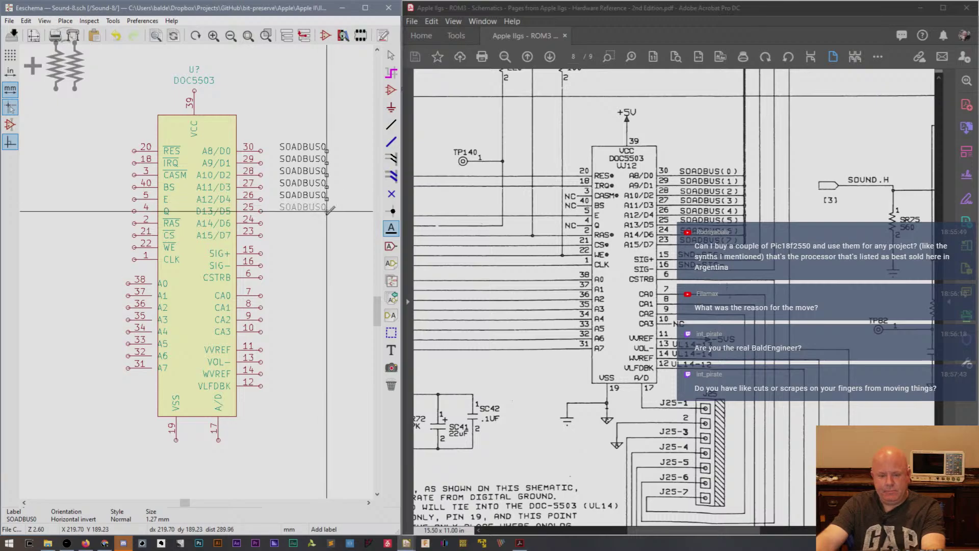
key(Insert)
key(Insert)
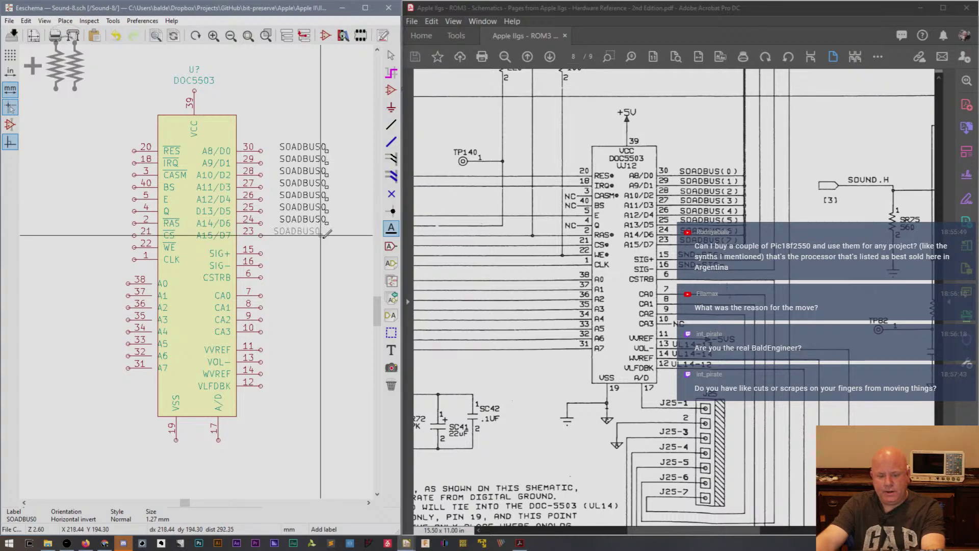
click(327, 233)
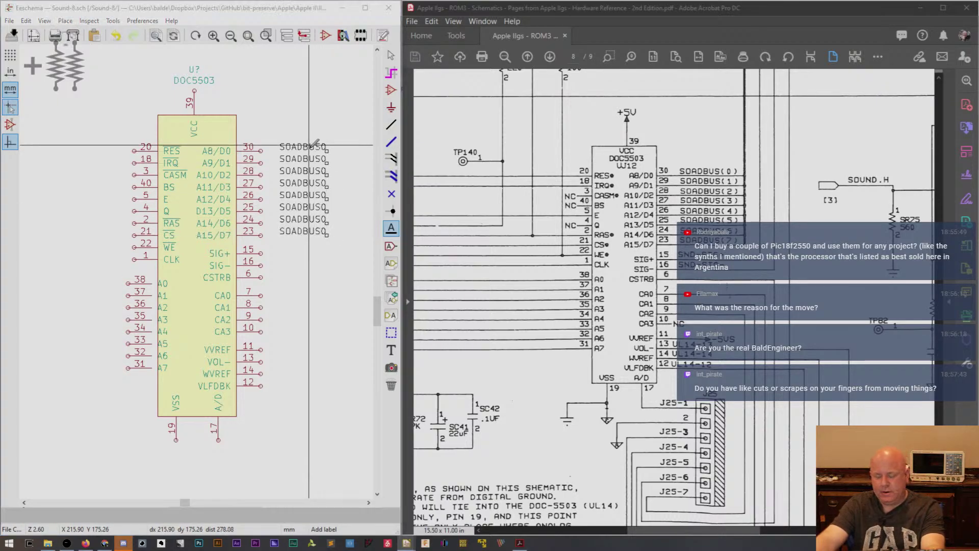
Rename the pin 29, 28 and 27 labels to SOADBUS1, SOADBUS2 and SOADBUS3.
double_click(309, 147)
text(1)
key(Return)
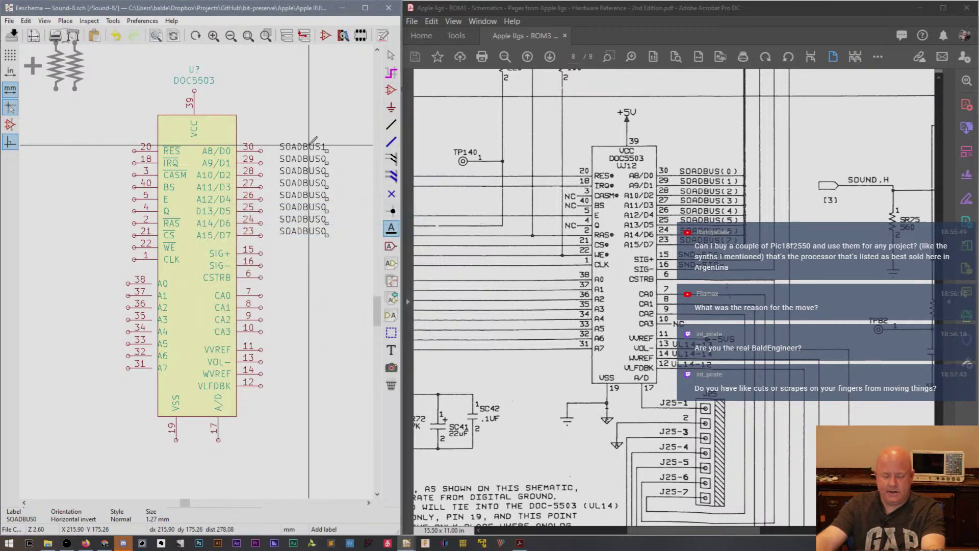
key(ctrl+z)
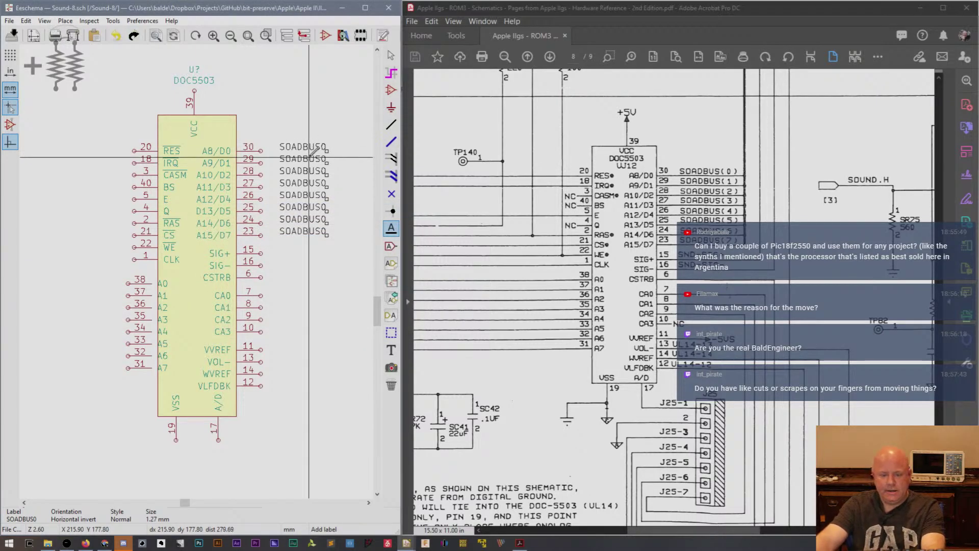
double_click(309, 157)
text(SOADBUS1)
key(Return)
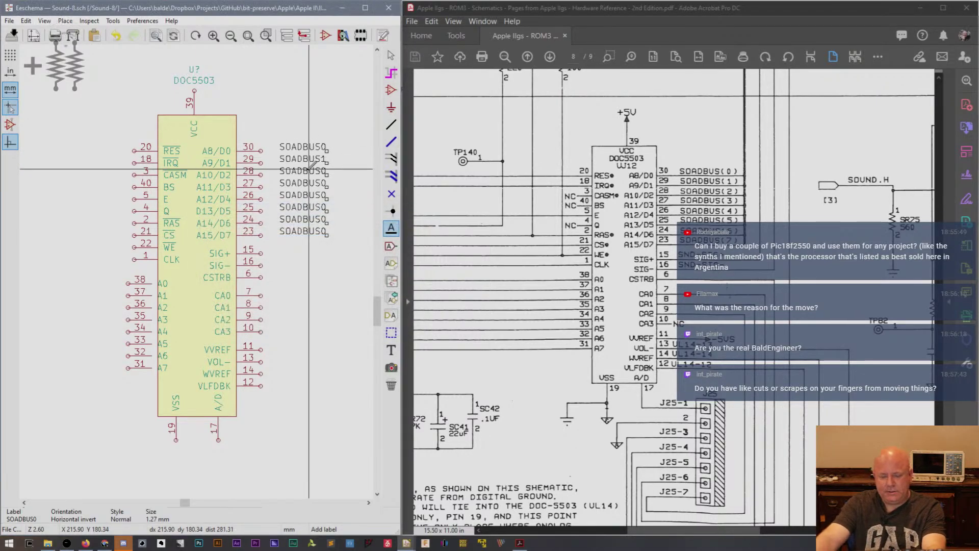
double_click(309, 168)
text(SOADBUS2)
key(Return)
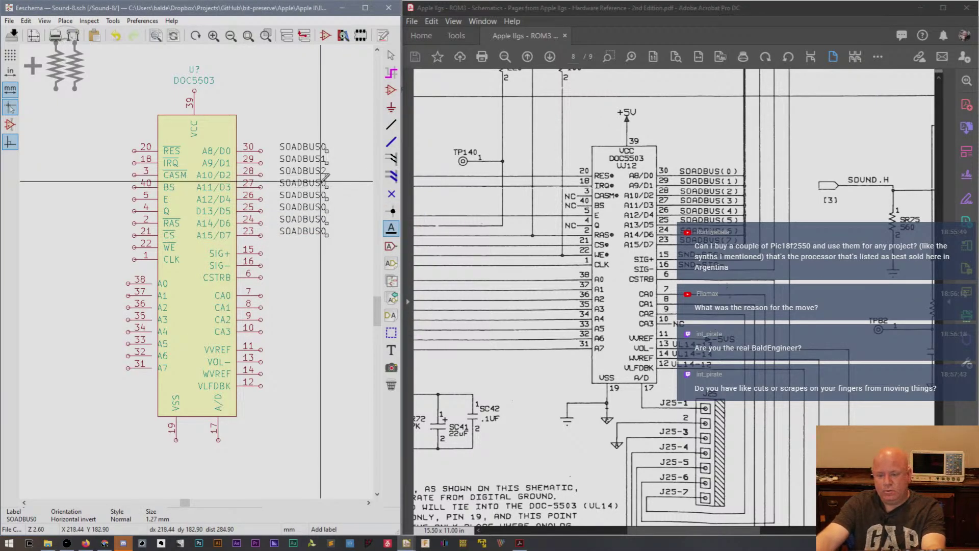
double_click(321, 181)
text(SOADBUS3)
key(Return)
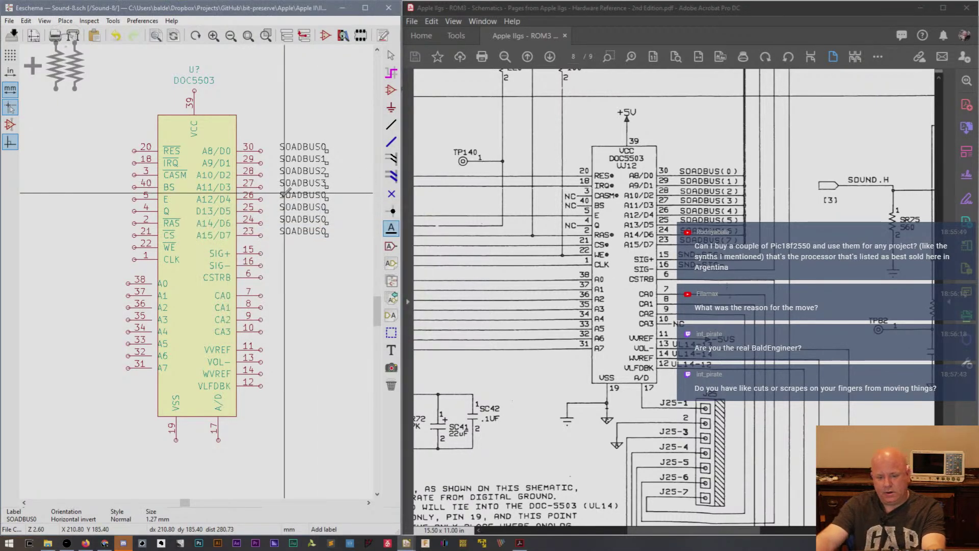
Rename the pin 26 through 23 labels to SOADBUS4 through SOADBUS7.
double_click(297, 194)
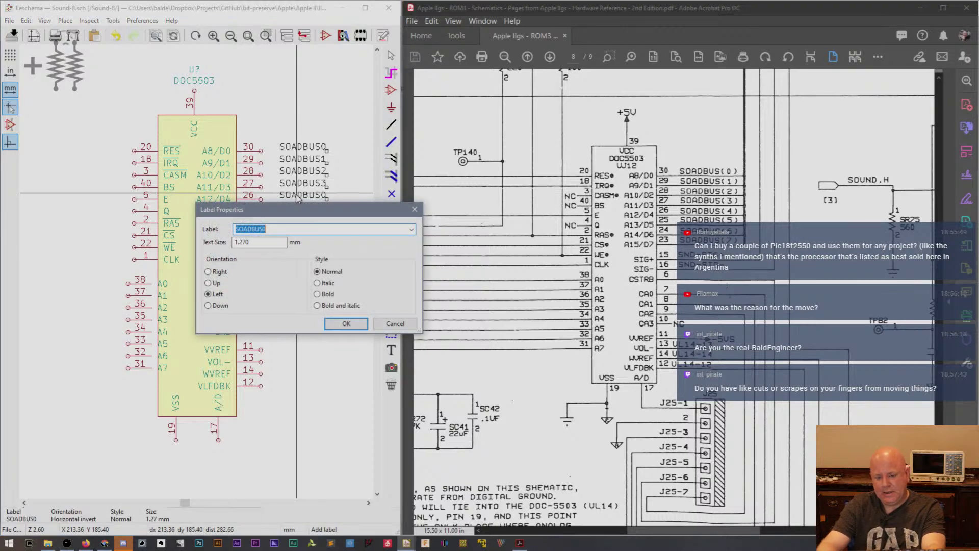
text(4)
key(ctrl+z)
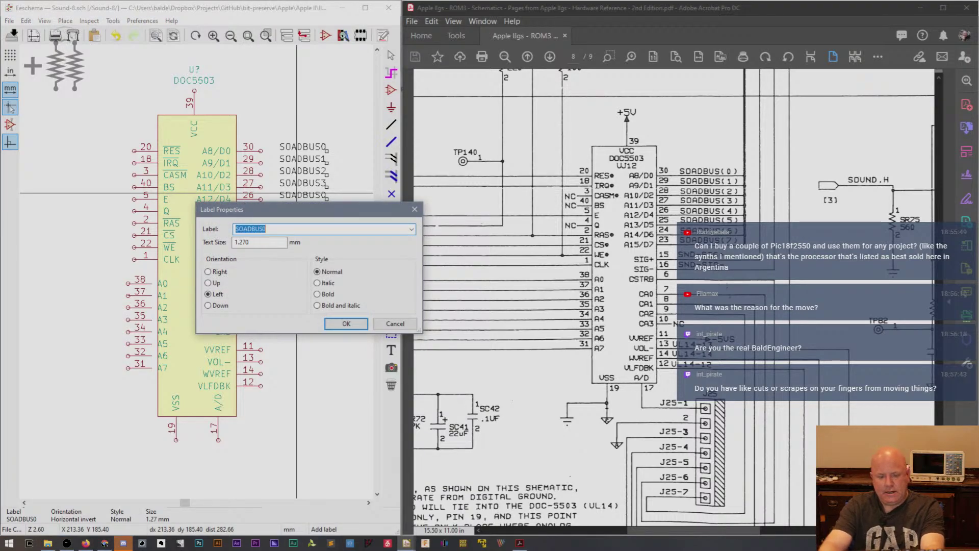
key(End)
key(Return)
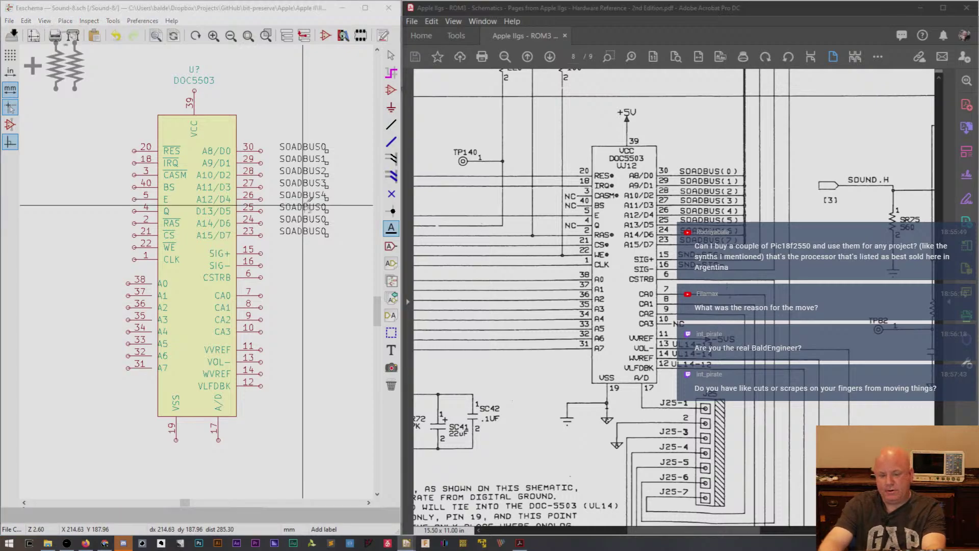
double_click(304, 206)
key(End)
key(BackSpace)
text(5)
key(Return)
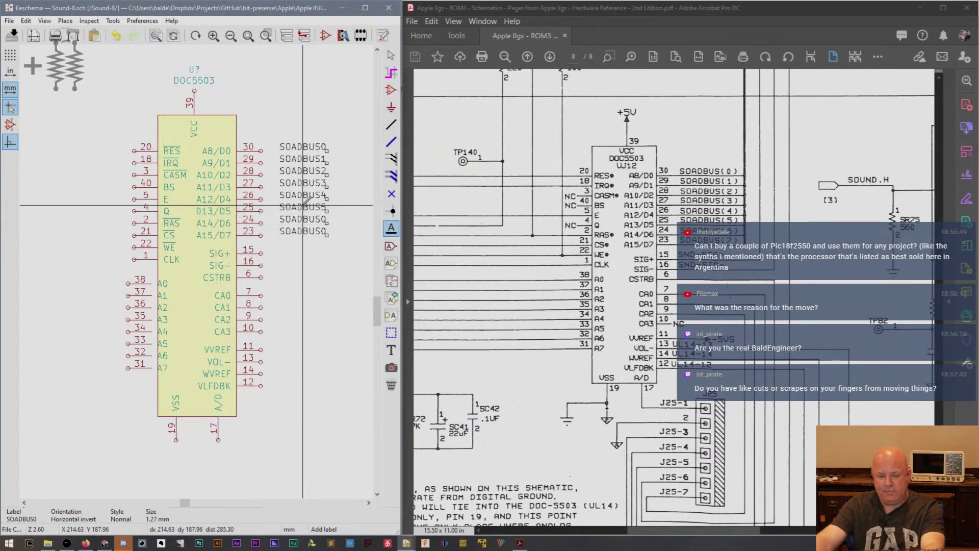
double_click(309, 218)
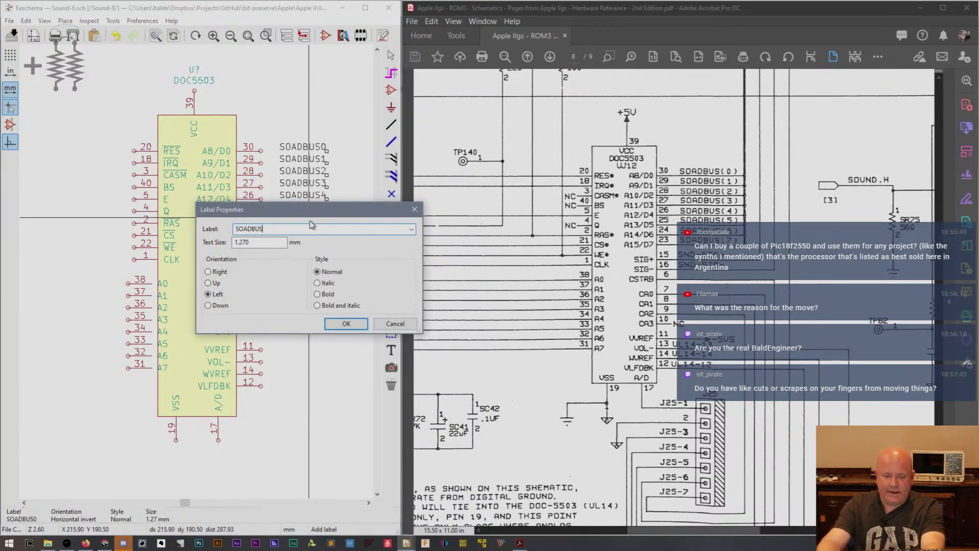
text(6)
key(Return)
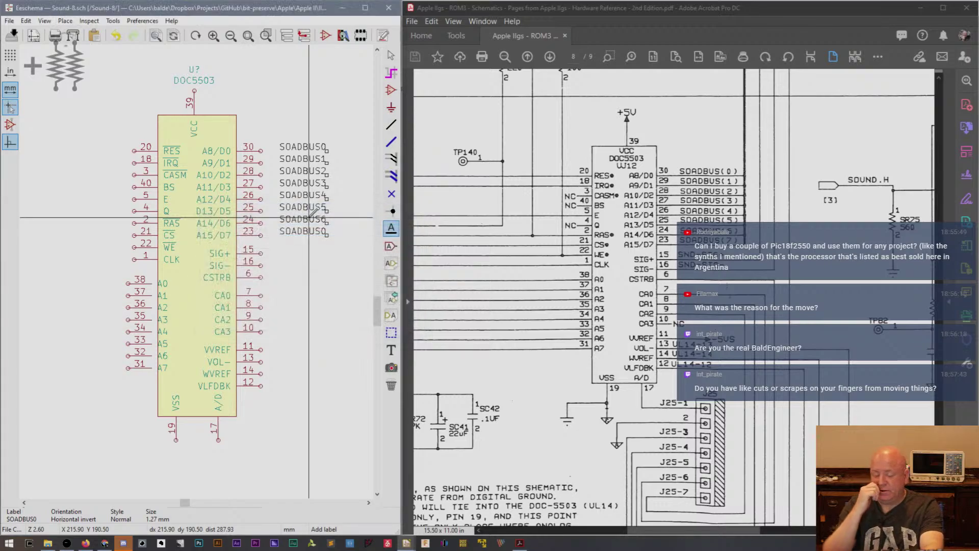
double_click(303, 230)
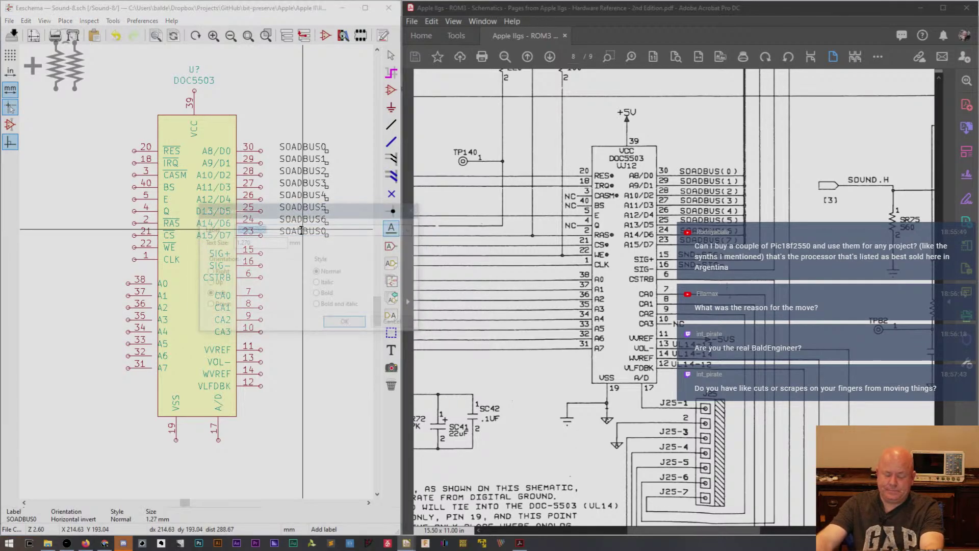
key(End)
key(BackSpace)
text(7)
key(Return)
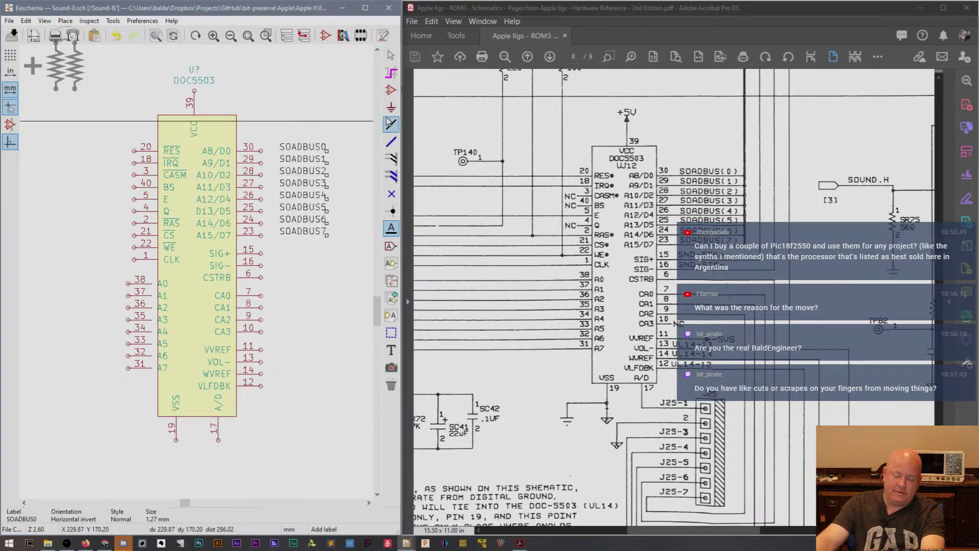
Wire pins 30 through 27 to the SOADBUS0–SOADBUS3 labels.
key(w)
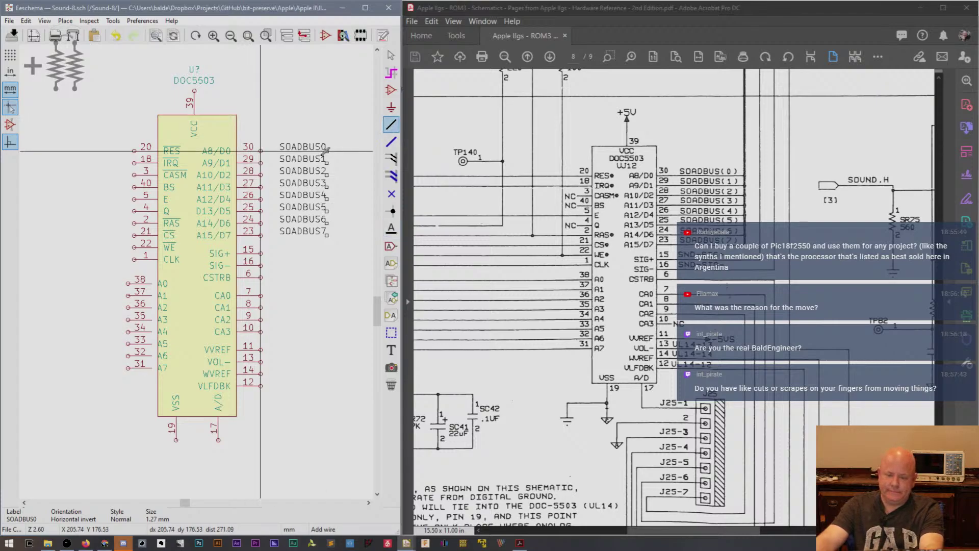
double_click(326, 151)
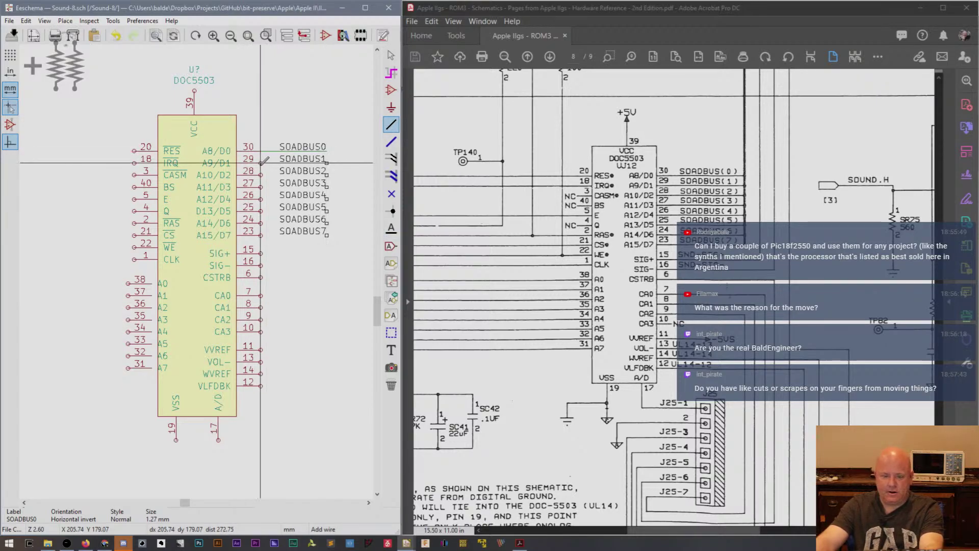
double_click(326, 158)
click(261, 175)
double_click(327, 170)
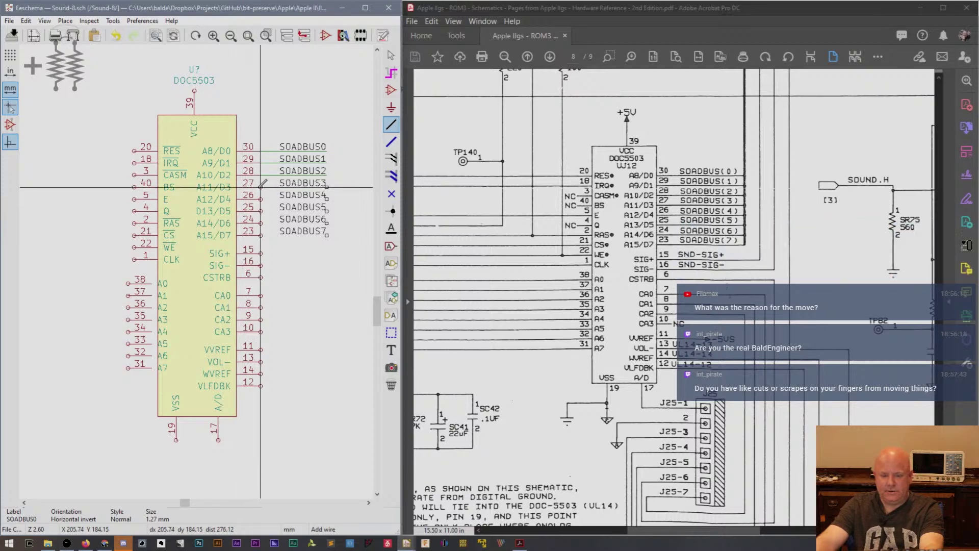
double_click(326, 187)
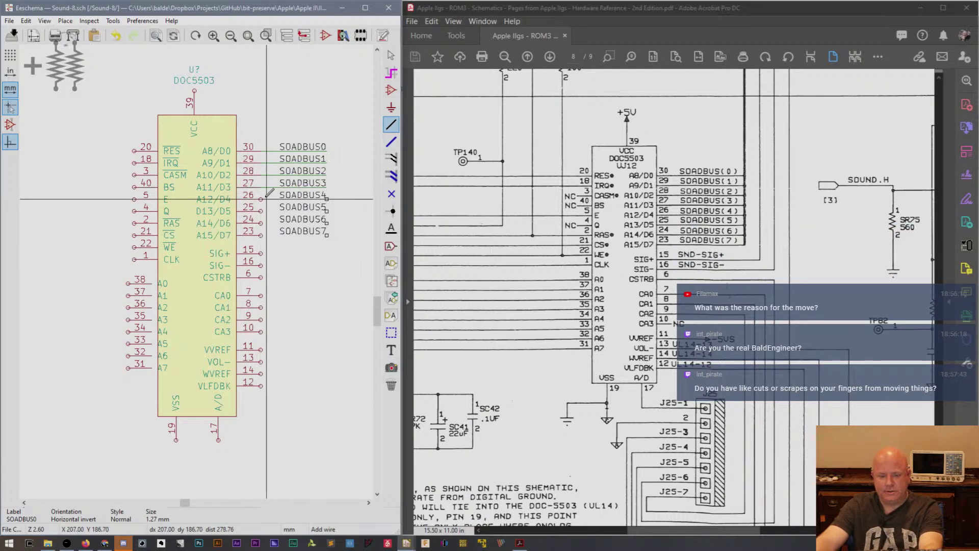
Wire pins 26 through 23 to the SOADBUS4–SOADBUS7 labels.
ctrl+scroll(286, 195, right, 1)
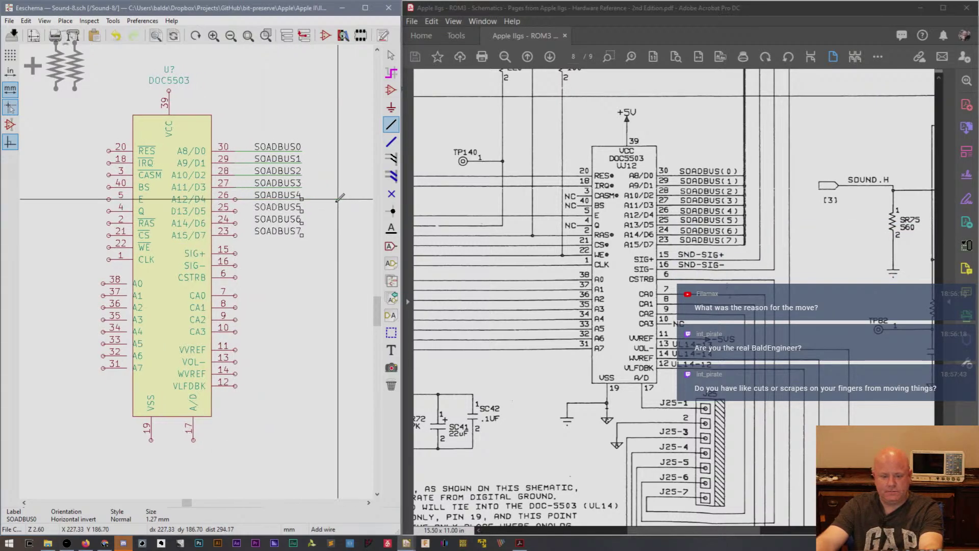
click(302, 199)
click(235, 212)
click(302, 211)
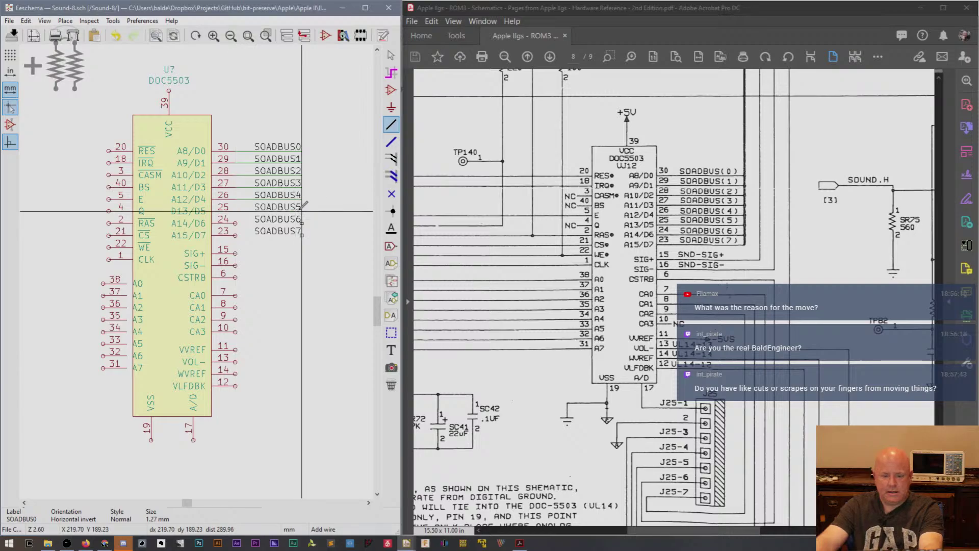
click(302, 223)
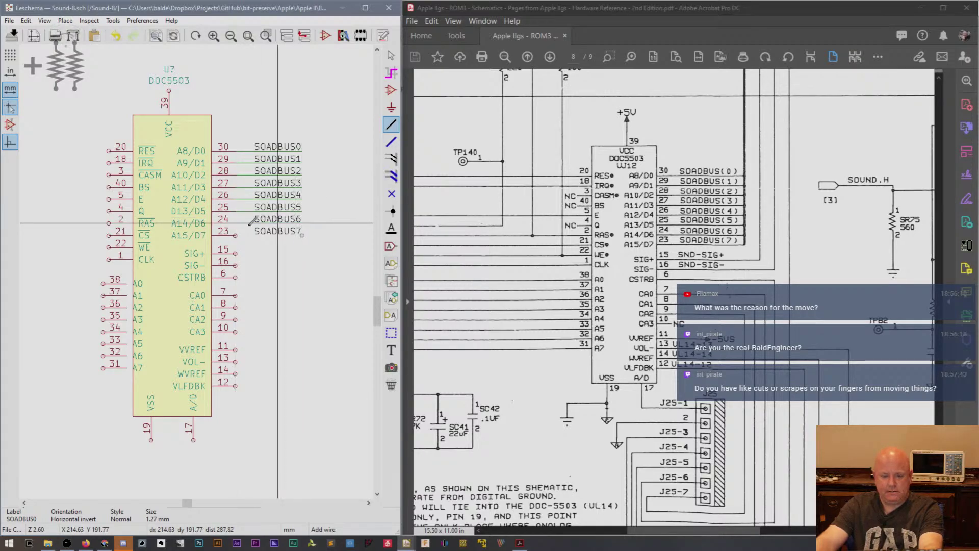
click(235, 236)
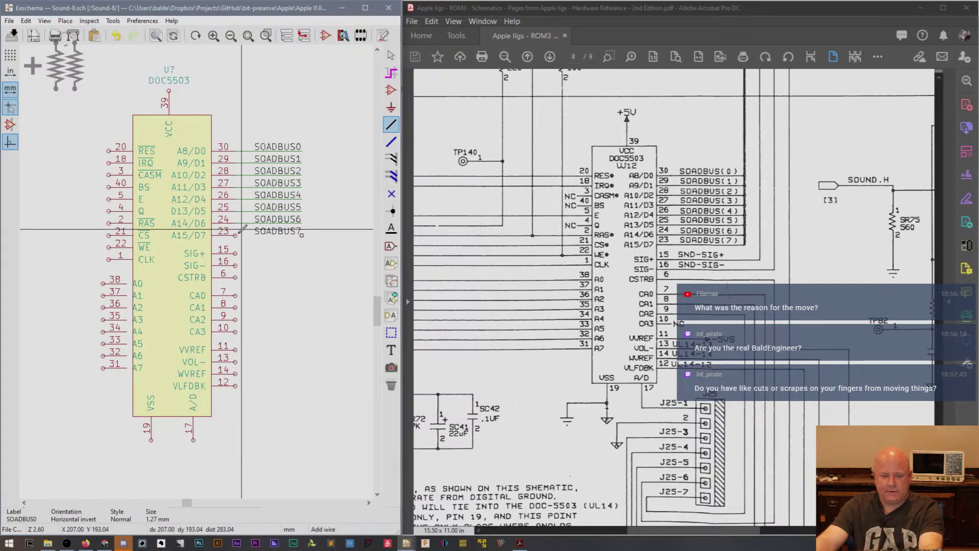
click(301, 235)
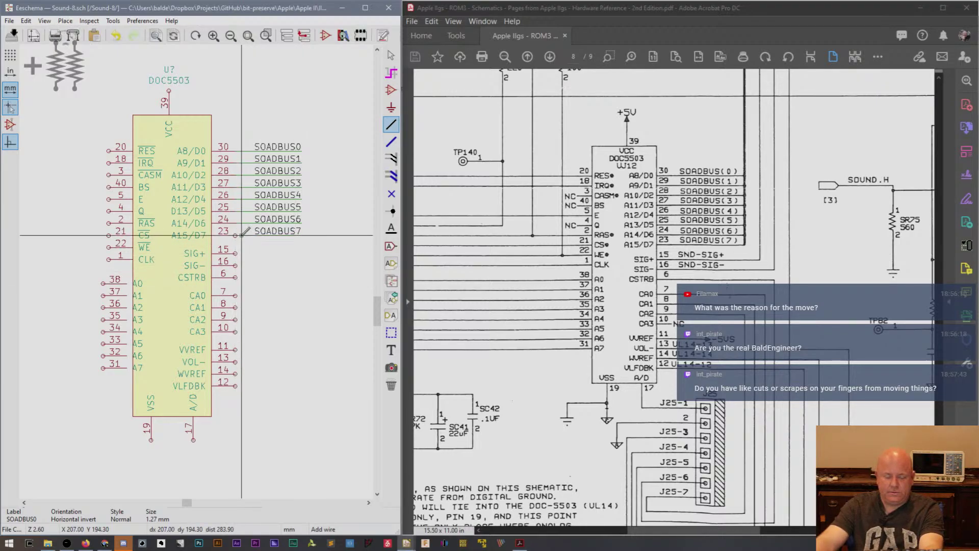
click(236, 253)
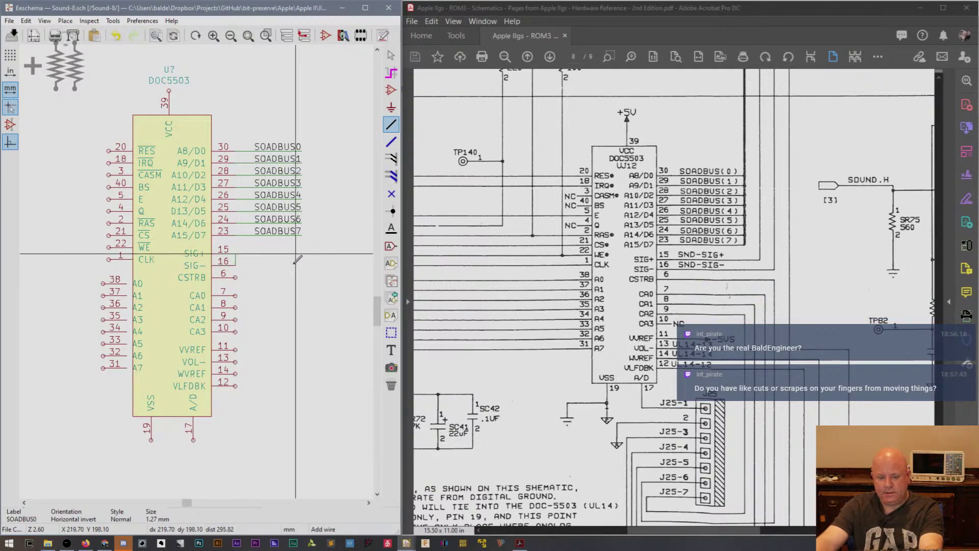
Undo the stray wire and draw separate wires from DOC5503 pins 15 (SIG+) and 16 (SIG-).
key(Escape)
key(ctrl+z)
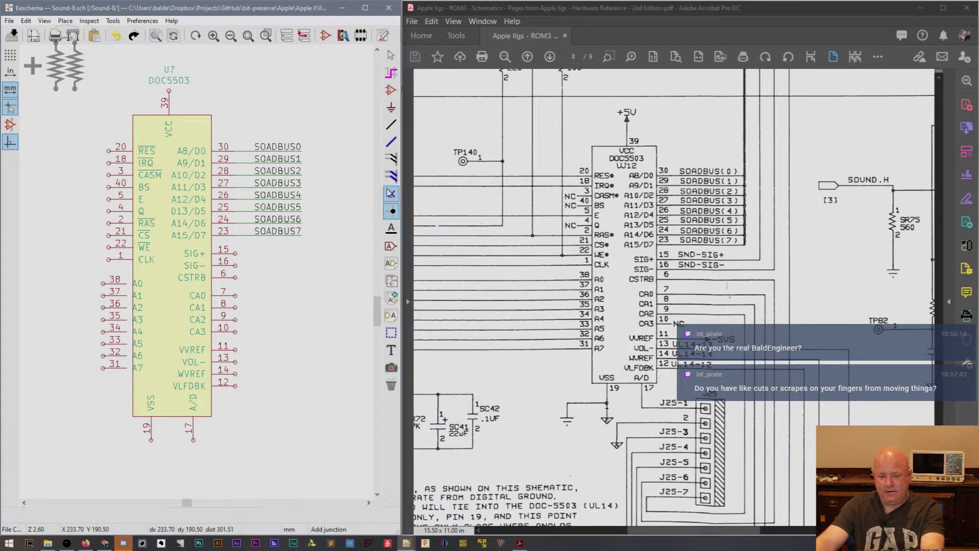
click(391, 124)
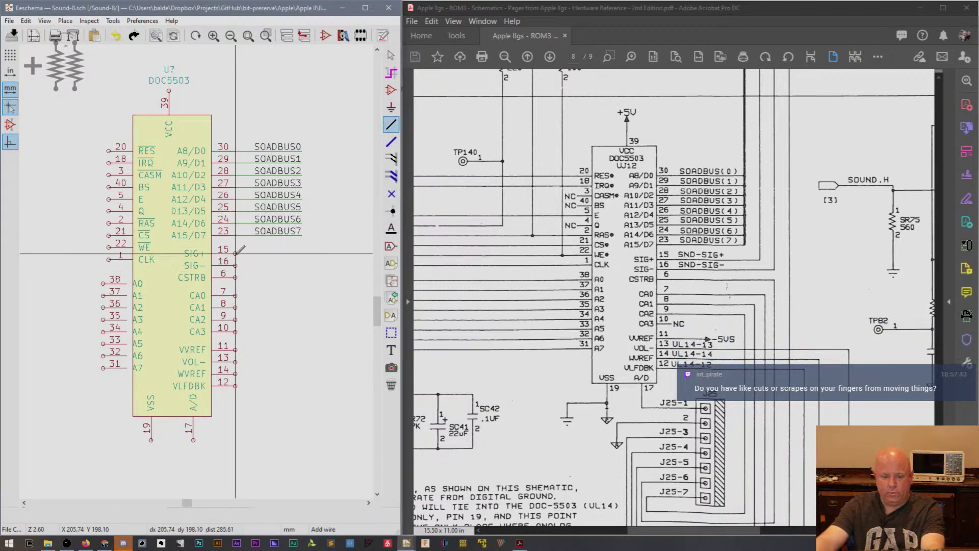
click(301, 254)
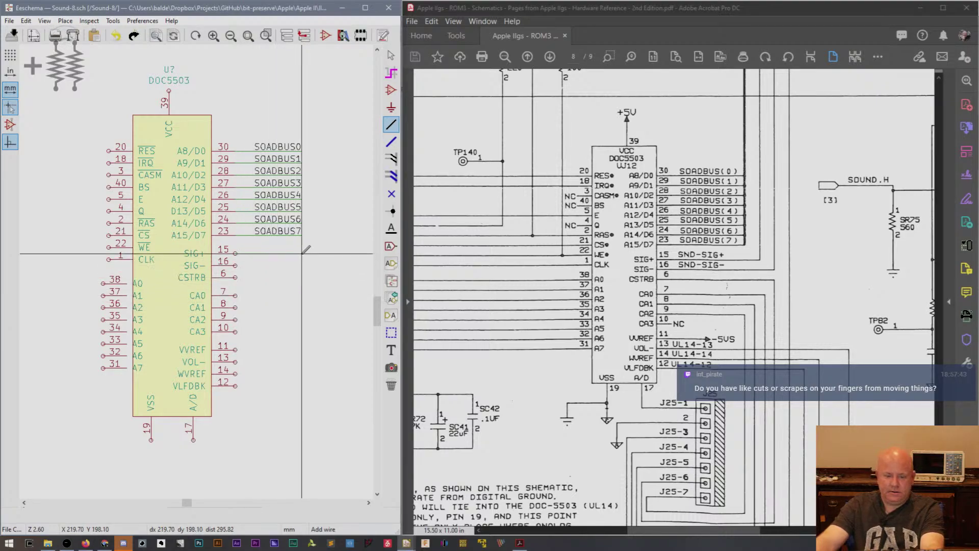
key(Escape)
click(235, 265)
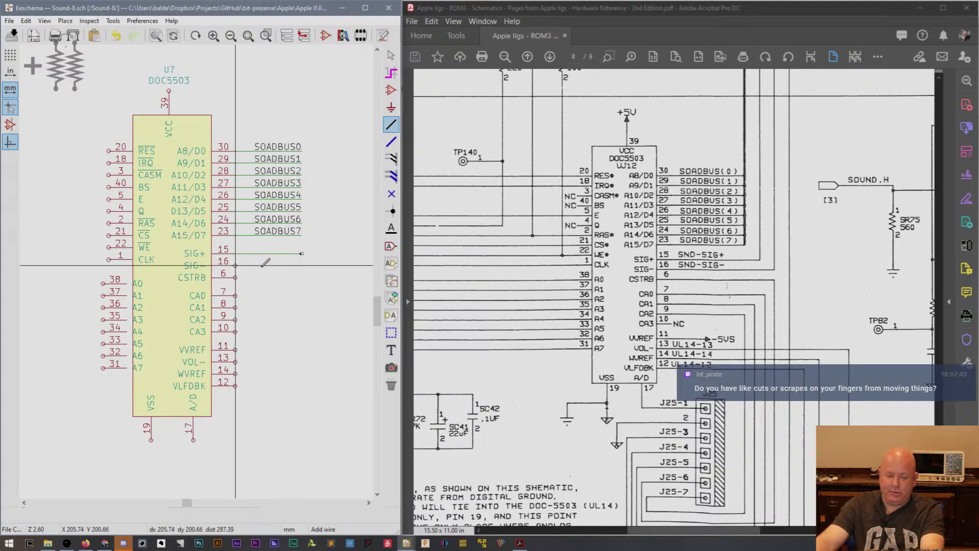
key(Escape)
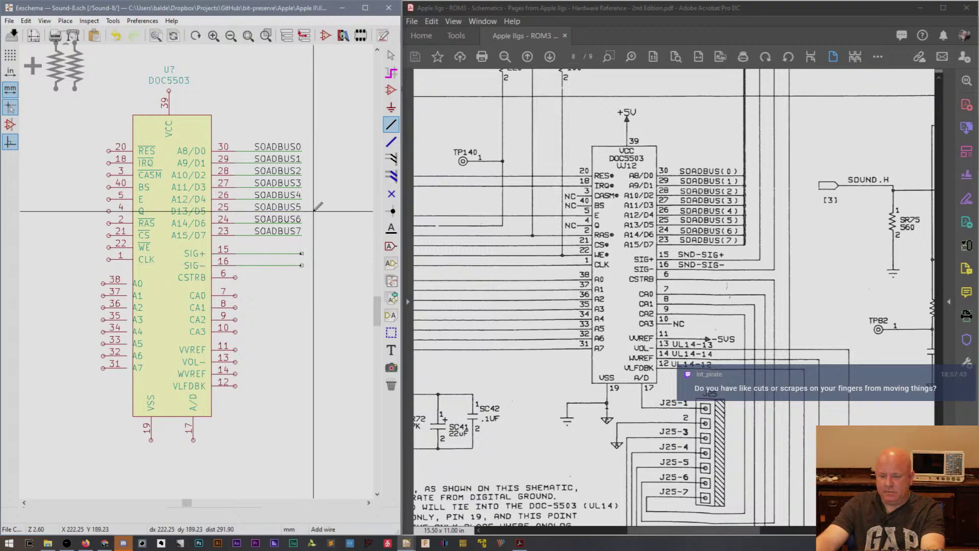
key(Escape)
Duplicate the SOADBUS7 label onto the pin 15 wire and rename it SND-SIG+.
click(278, 231)
key(ctrl+d)
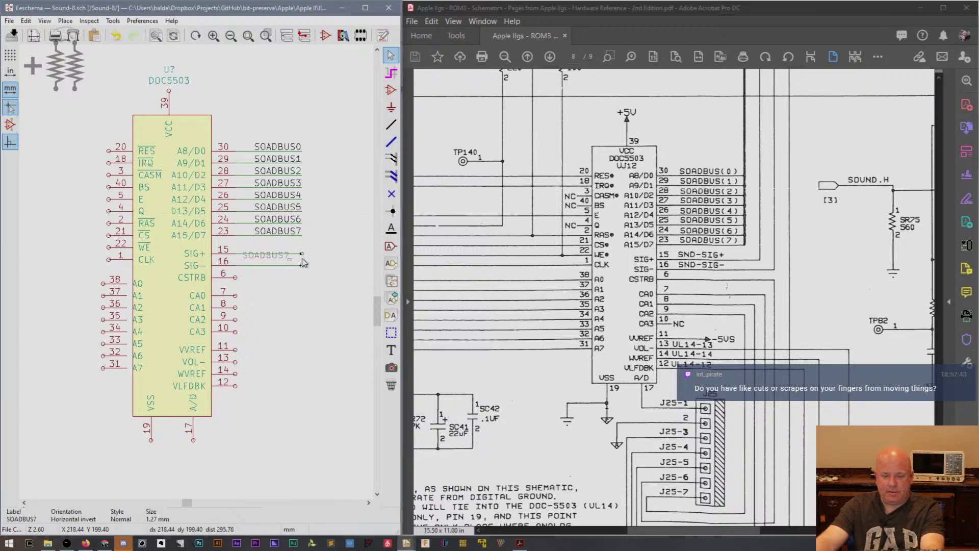
double_click(295, 253)
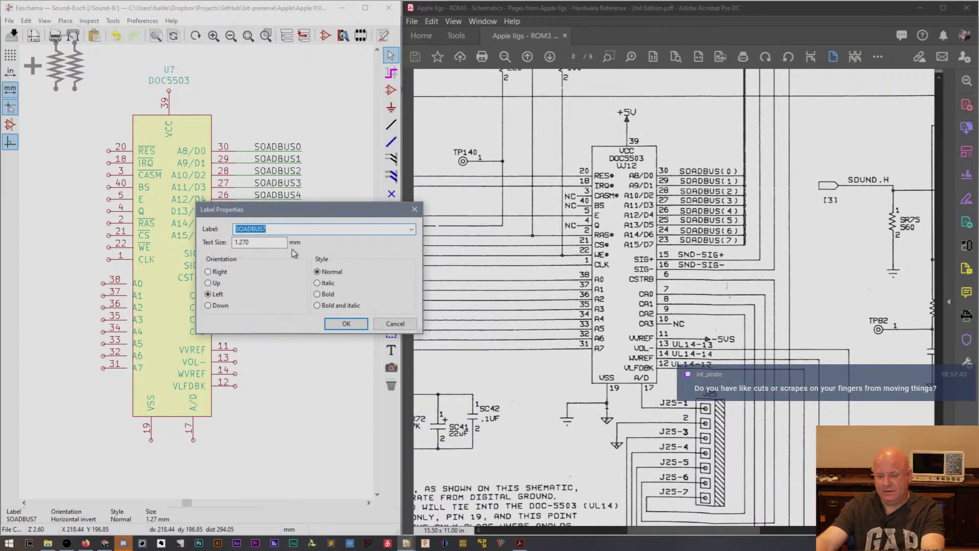
text(SND-SIG_)
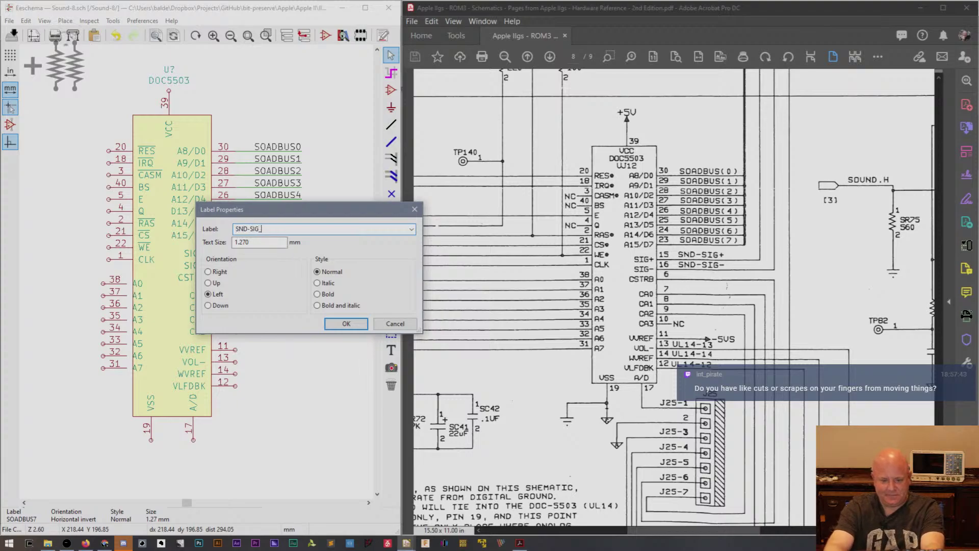
text(+)
key(Return)
double_click(296, 248)
key(End)
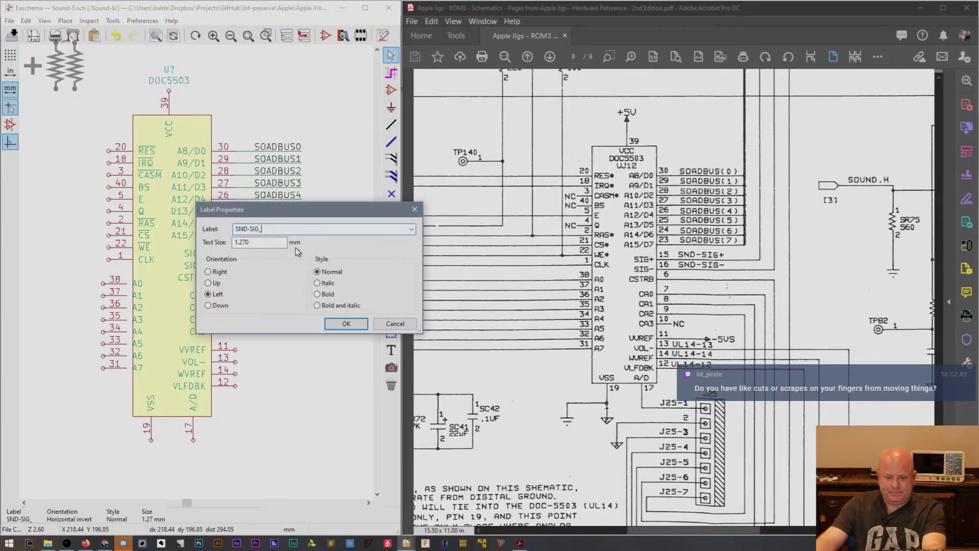
key(BackSpace)
key(Return)
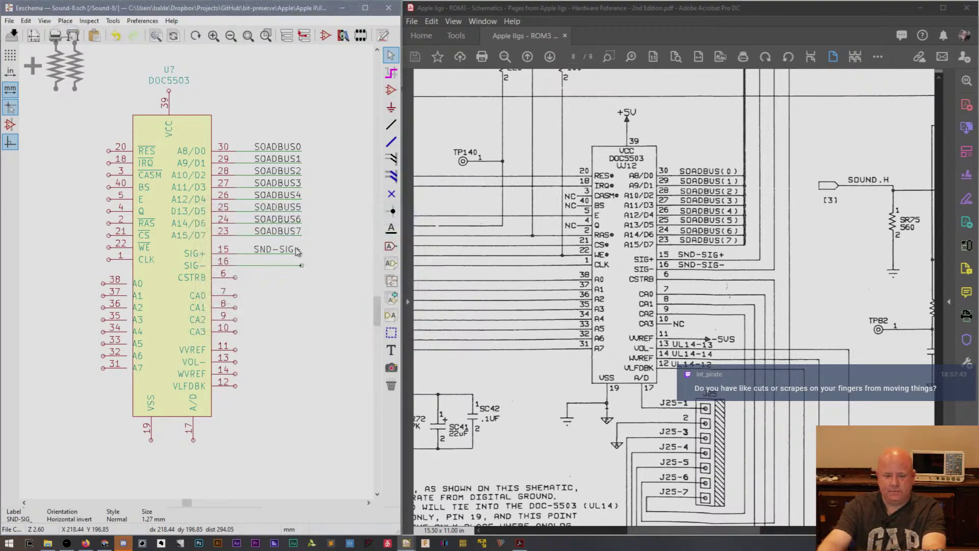
Copy the SND-SIG+ label onto the pin 16 wire and rename it SND-SIG-.
key(Insert)
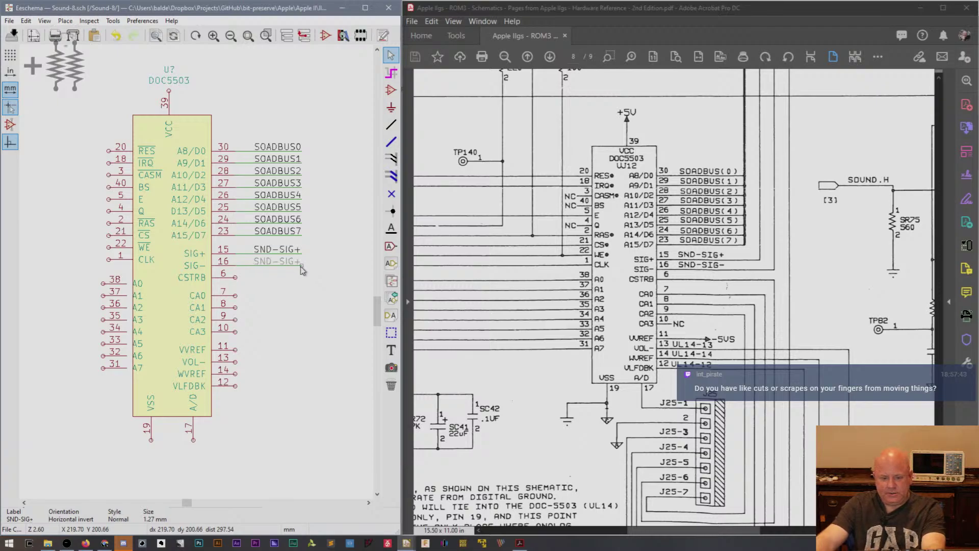
click(282, 264)
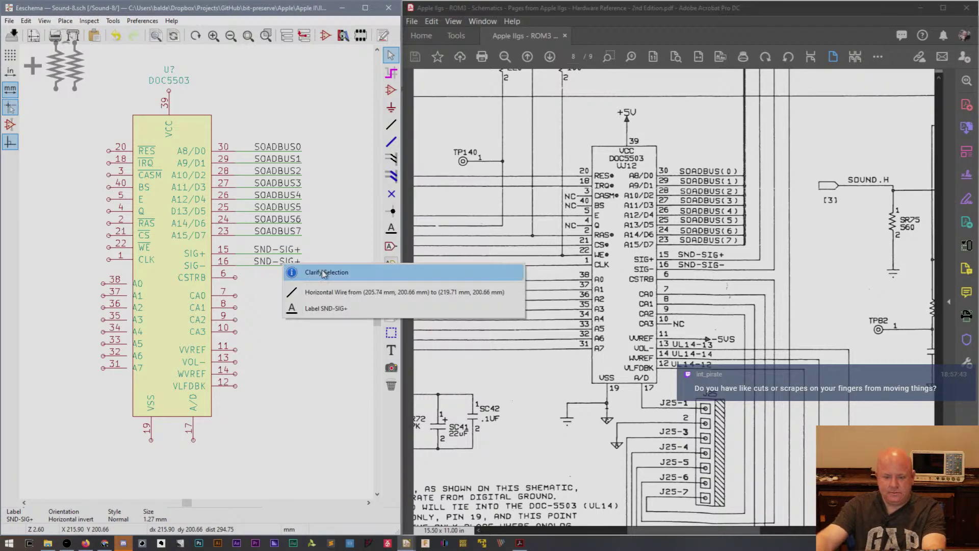
key(Up)
key(Return)
key(BackSpace)
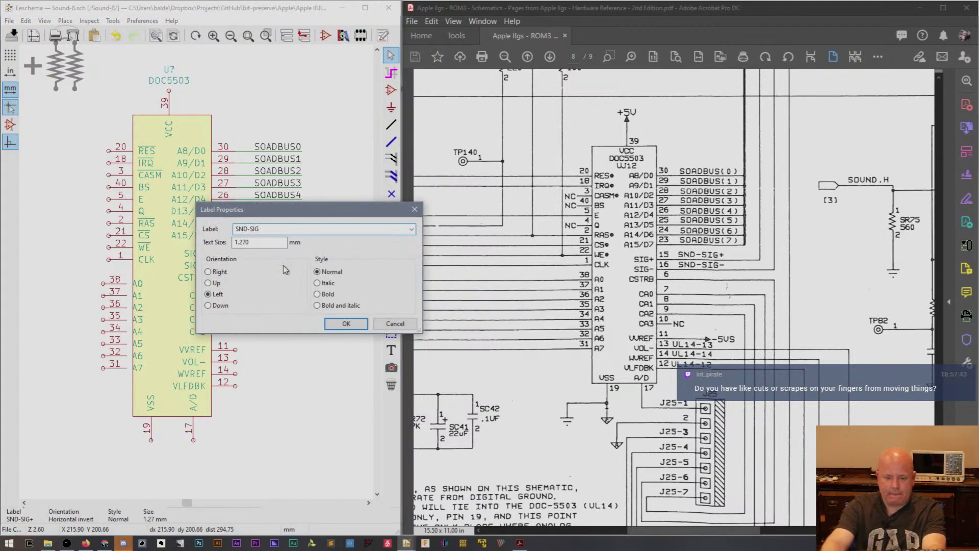
text(-)
key(Return)
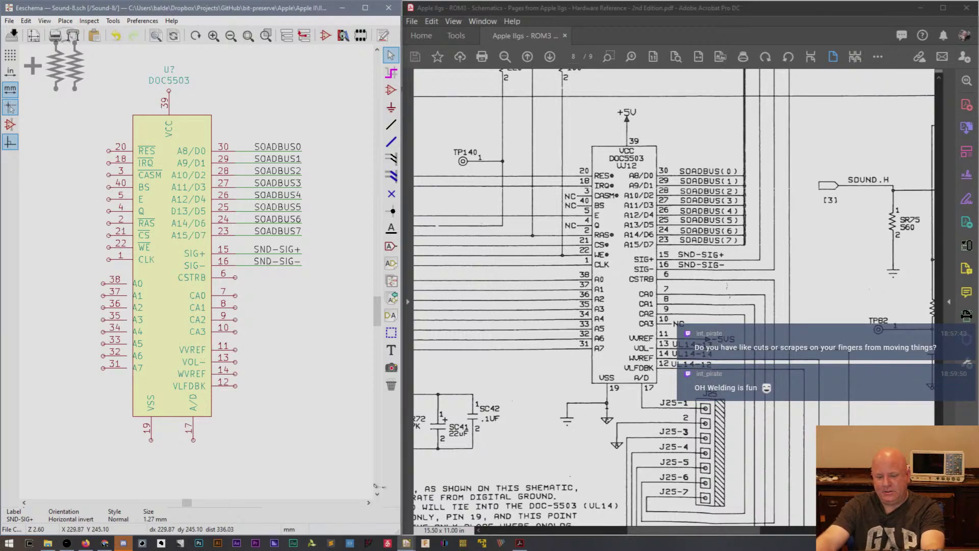
Draw a first wire from pin 38, then undo it as misplaced.
drag(190, 505, 179, 505)
click(391, 125)
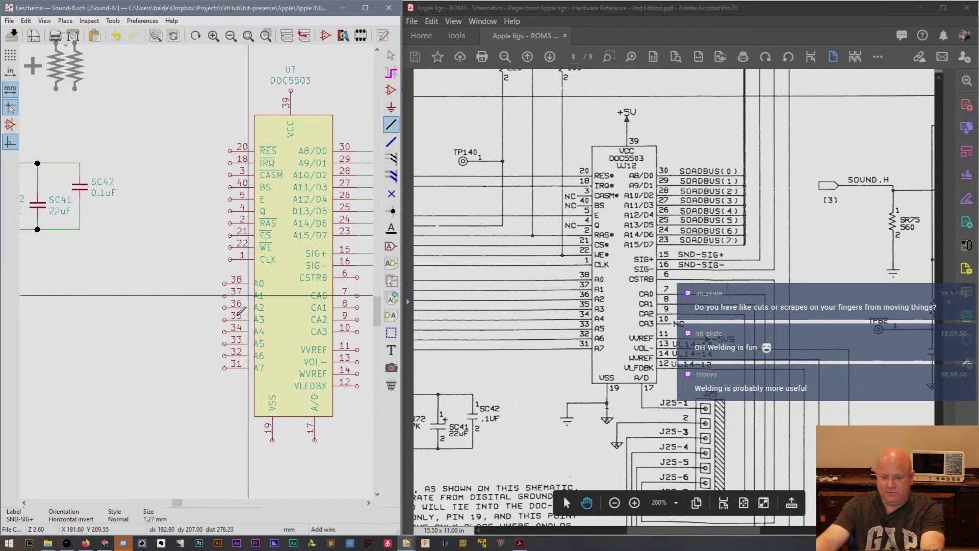
double_click(140, 280)
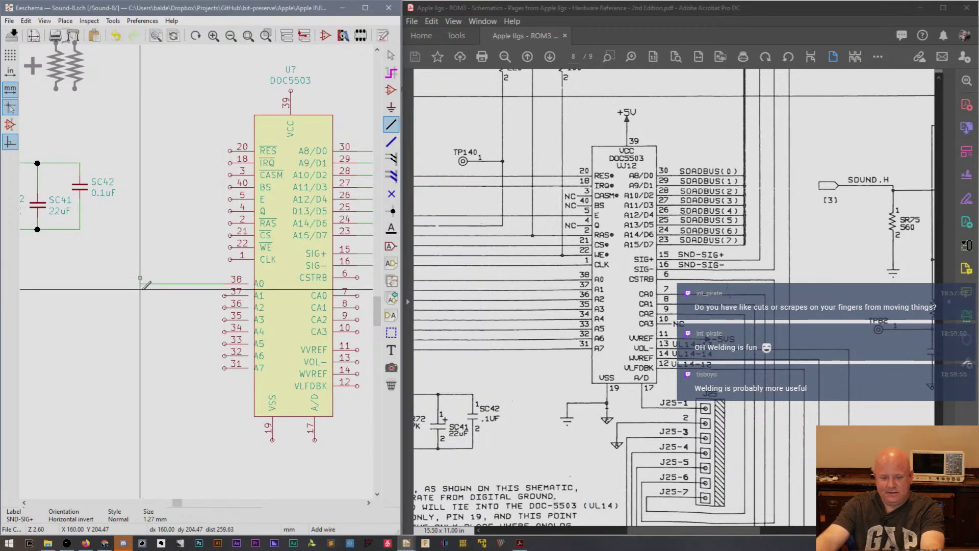
key(Escape)
key(ctrl+z)
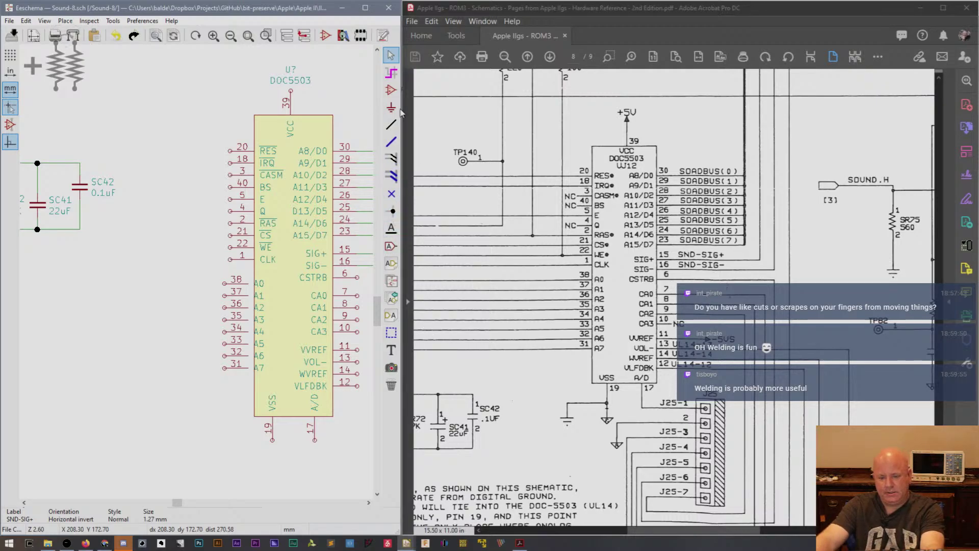
Run short wires left from address pins 38 down to 35 to a common end line.
click(391, 124)
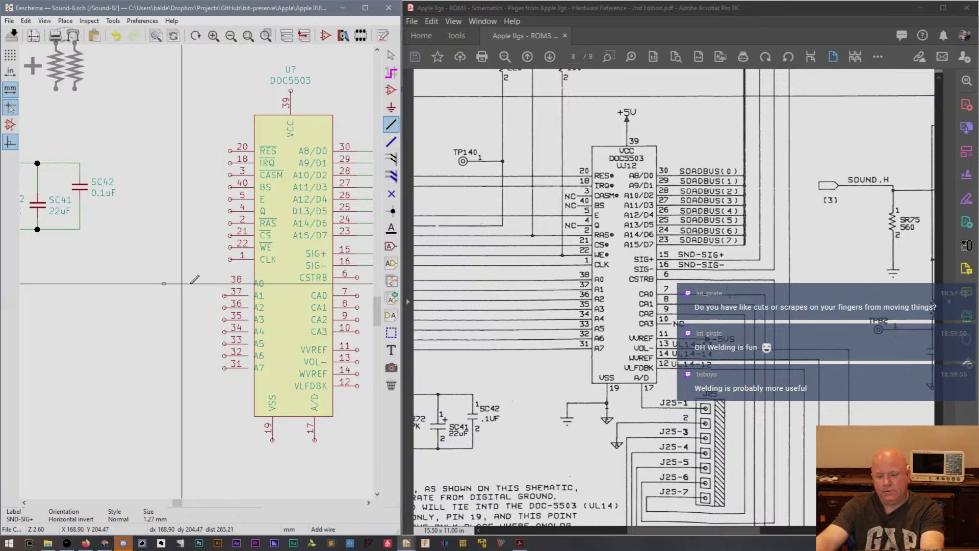
click(225, 283)
double_click(163, 296)
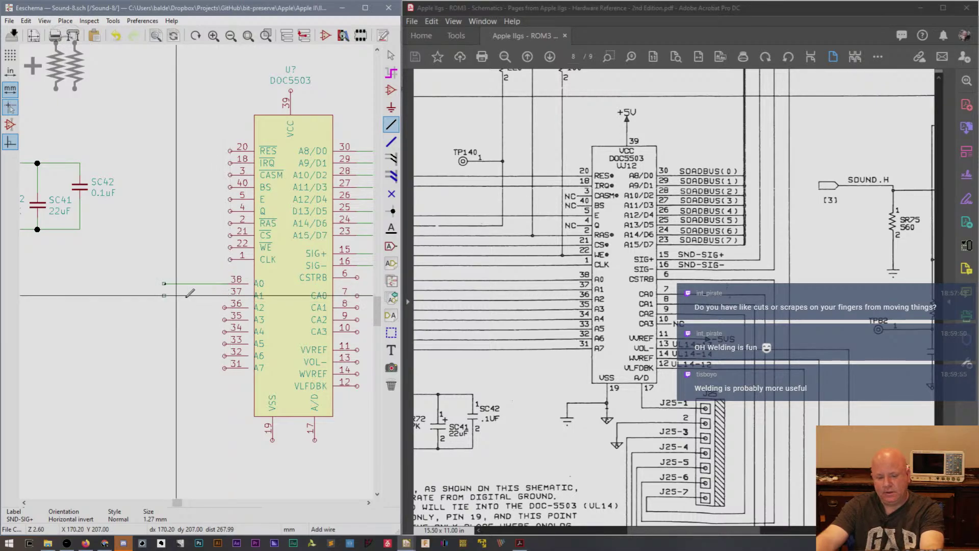
click(225, 307)
double_click(164, 307)
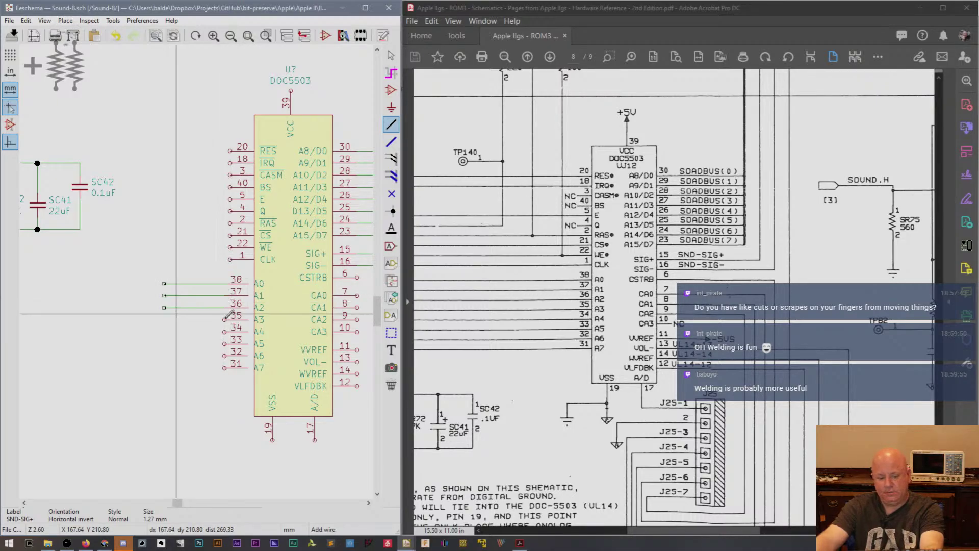
click(224, 320)
double_click(164, 319)
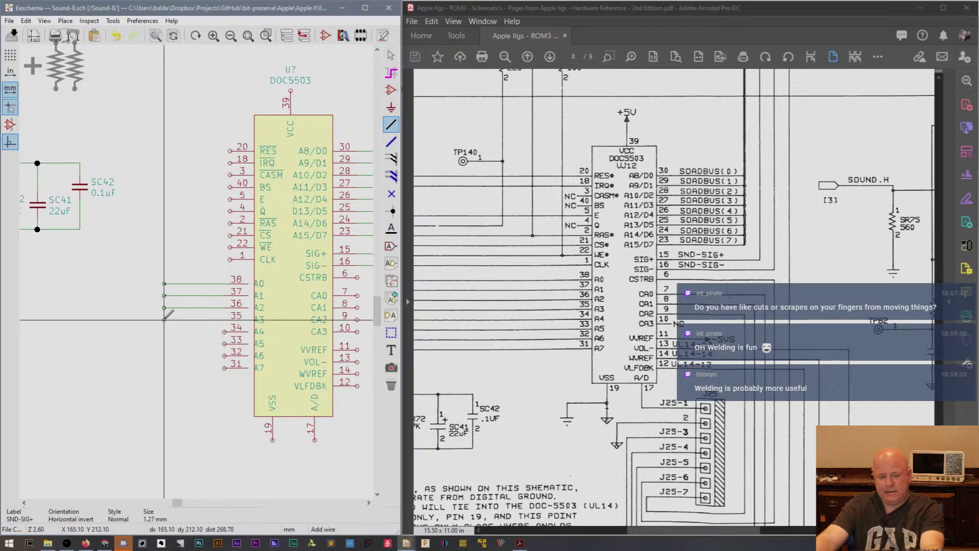
Run matching short wires left from address pins 34 through 31 to the same line.
click(194, 333)
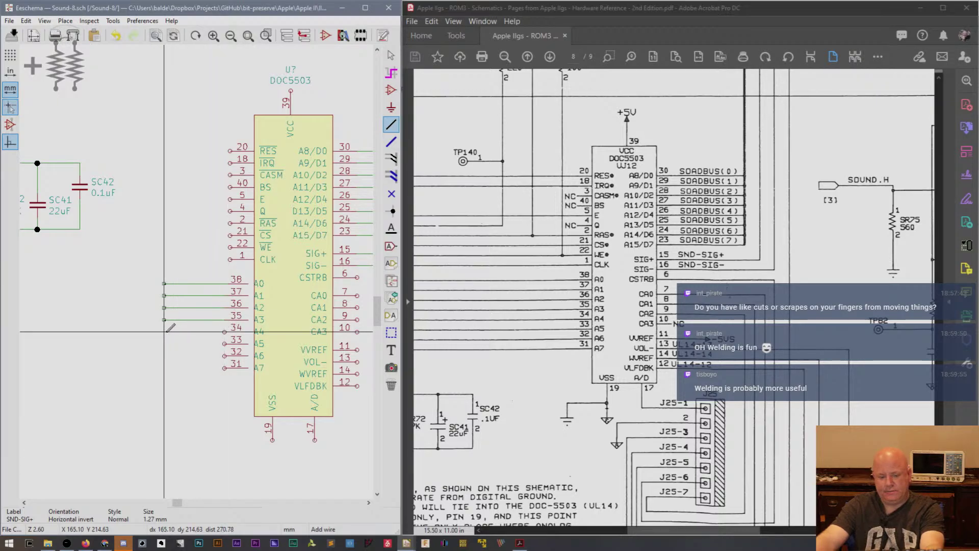
double_click(164, 333)
click(225, 343)
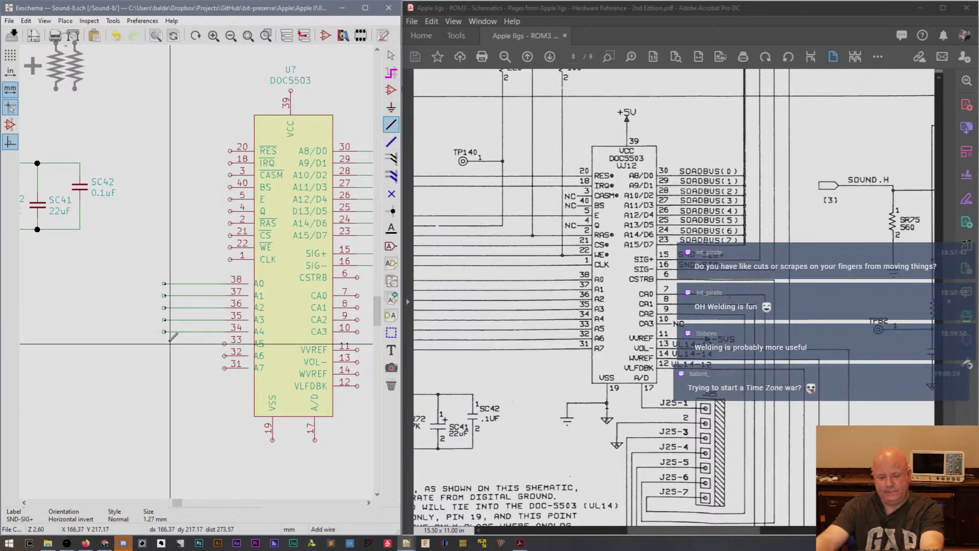
click(224, 355)
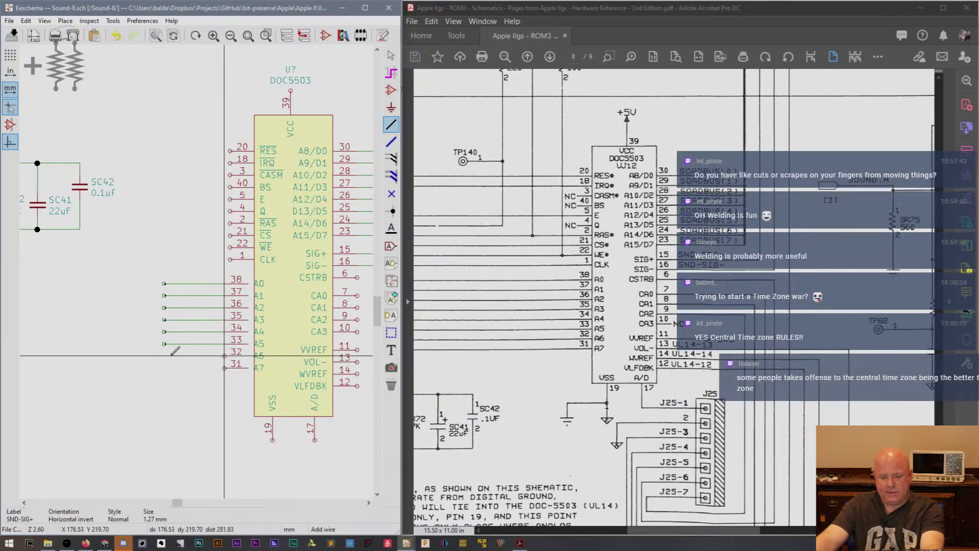
double_click(164, 356)
click(224, 368)
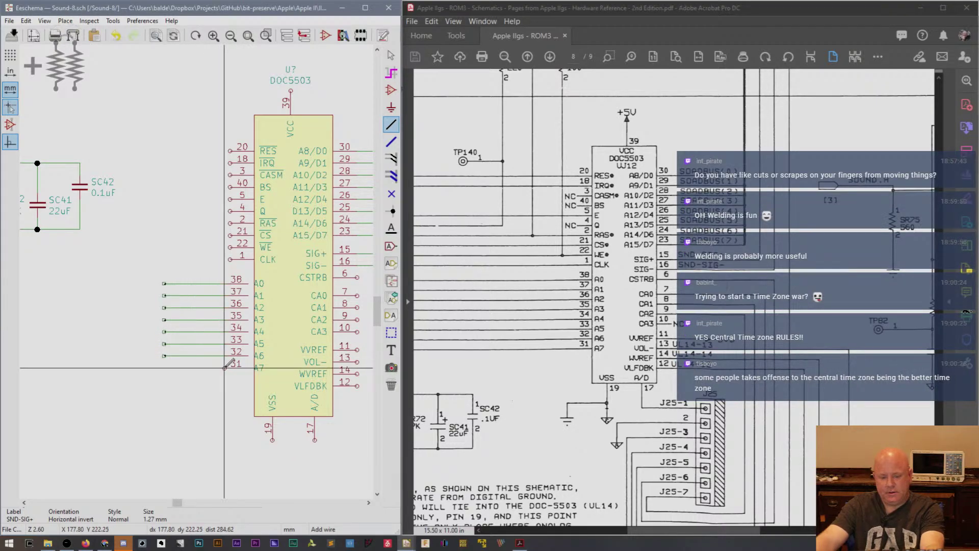
double_click(164, 368)
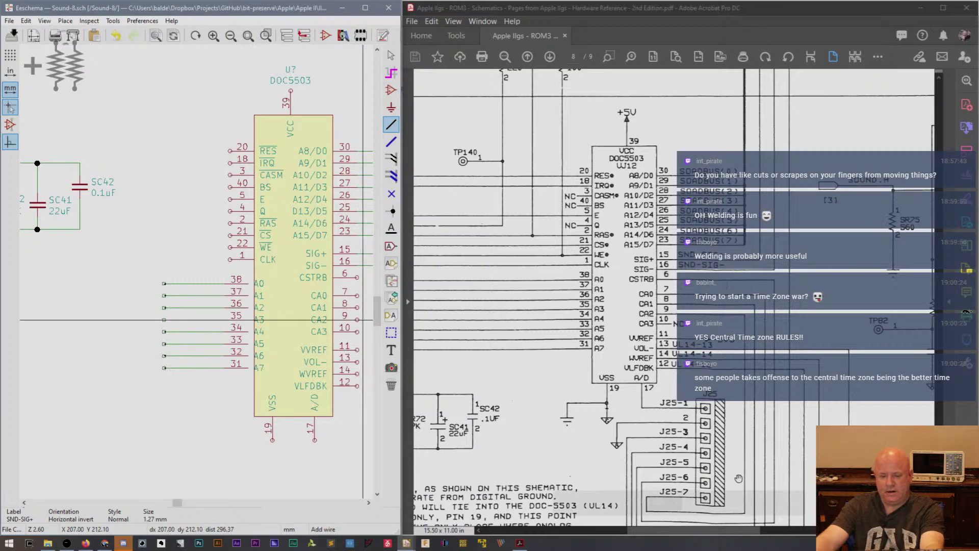
drag(701, 533, 621, 532)
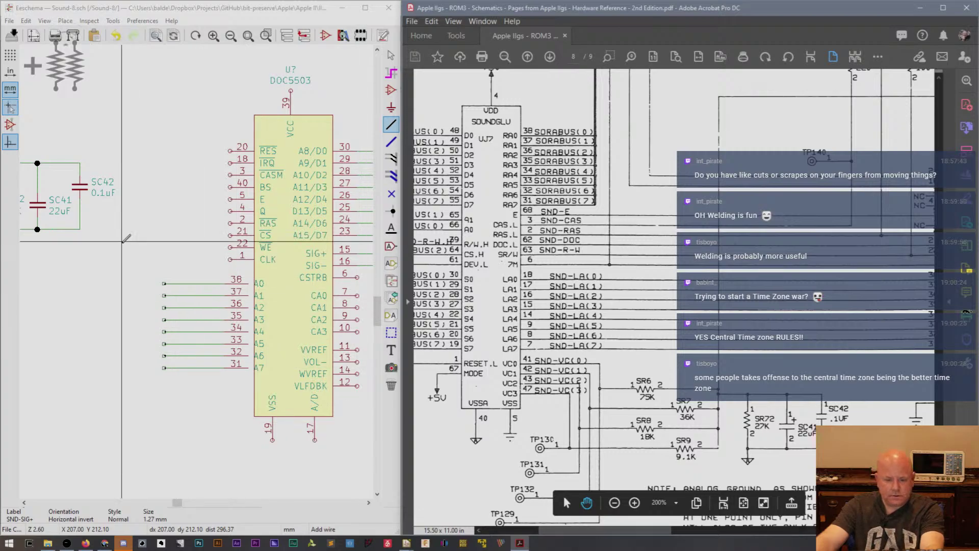
Open the DOC5503 symbol's Properties from its context menu, then close them.
scroll(201, 267, up, 5)
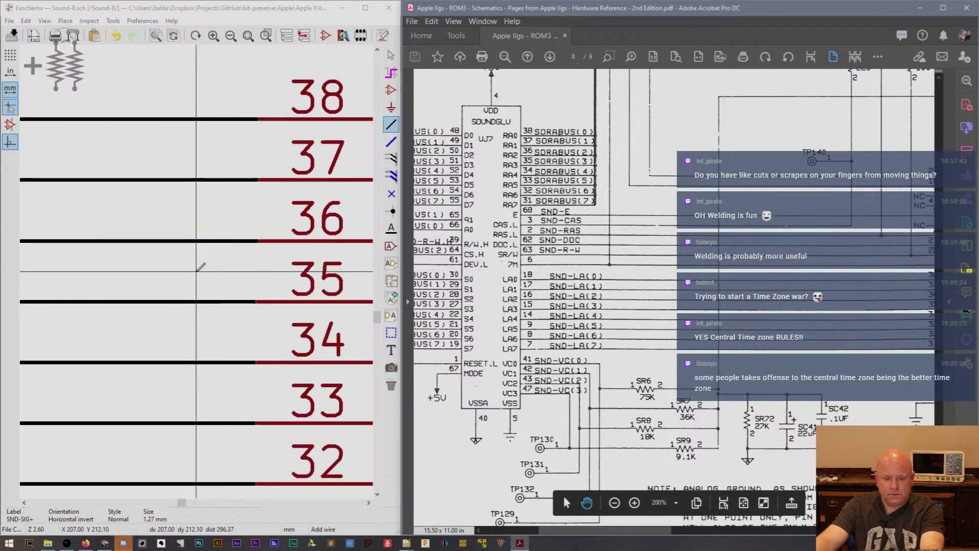
scroll(201, 267, down, 3)
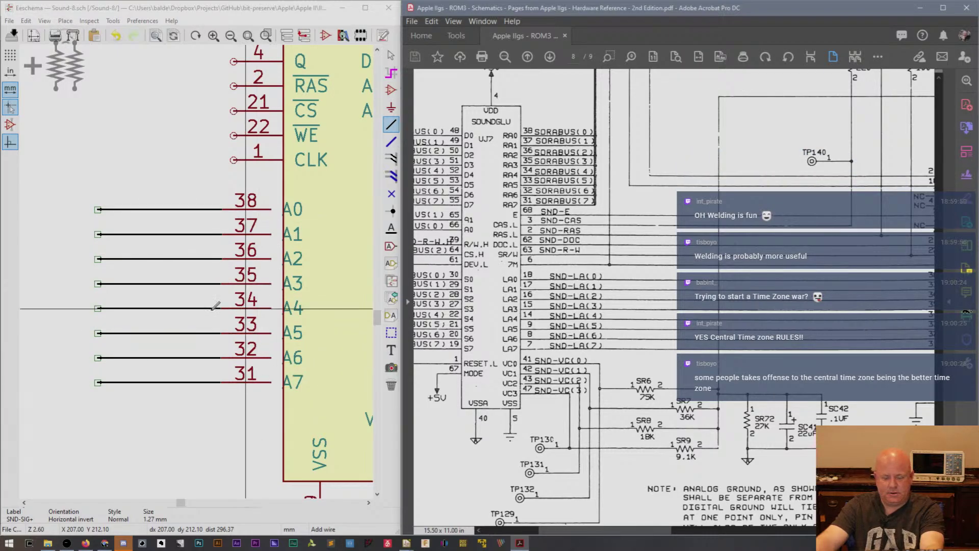
scroll(228, 220, down, 4)
scroll(242, 196, up, 3)
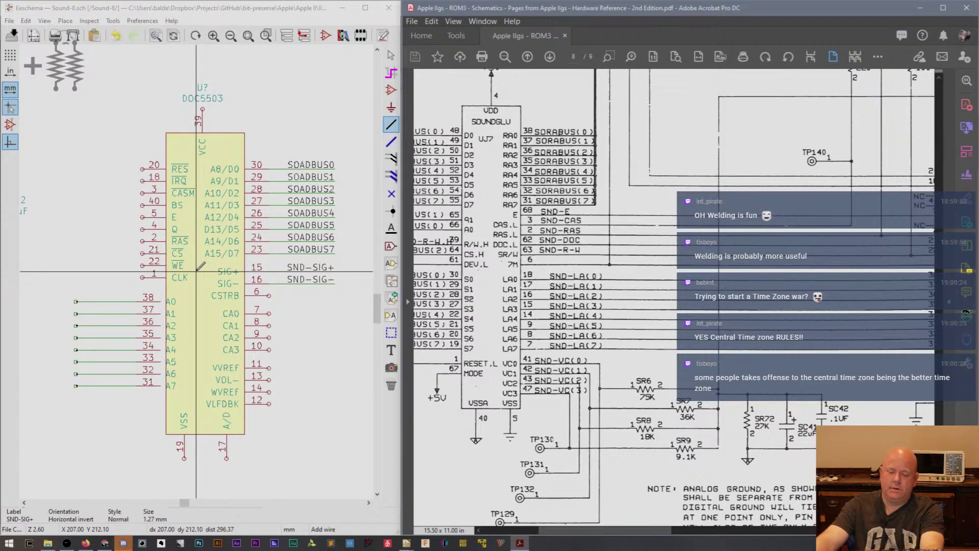
right_click(196, 272)
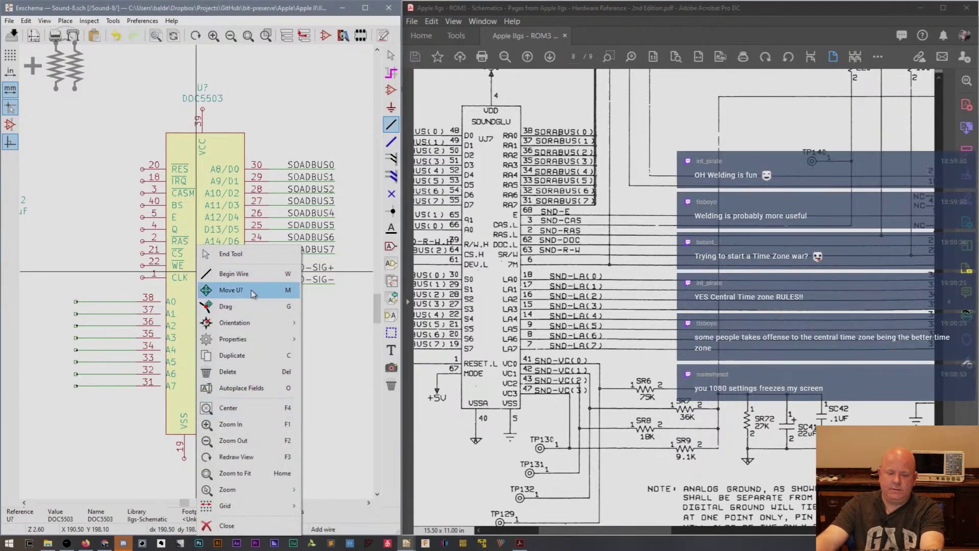
key(Escape)
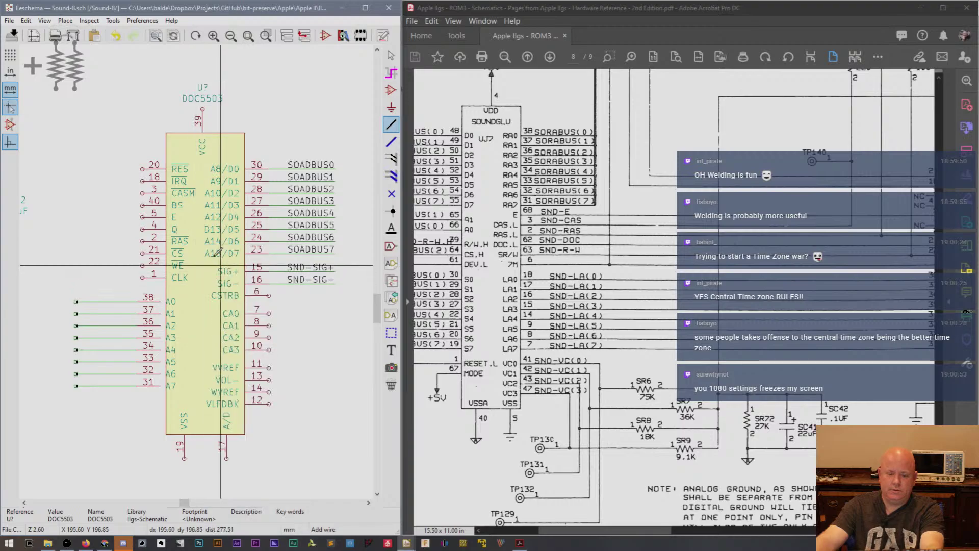
right_click(216, 252)
mouse_move(266, 342)
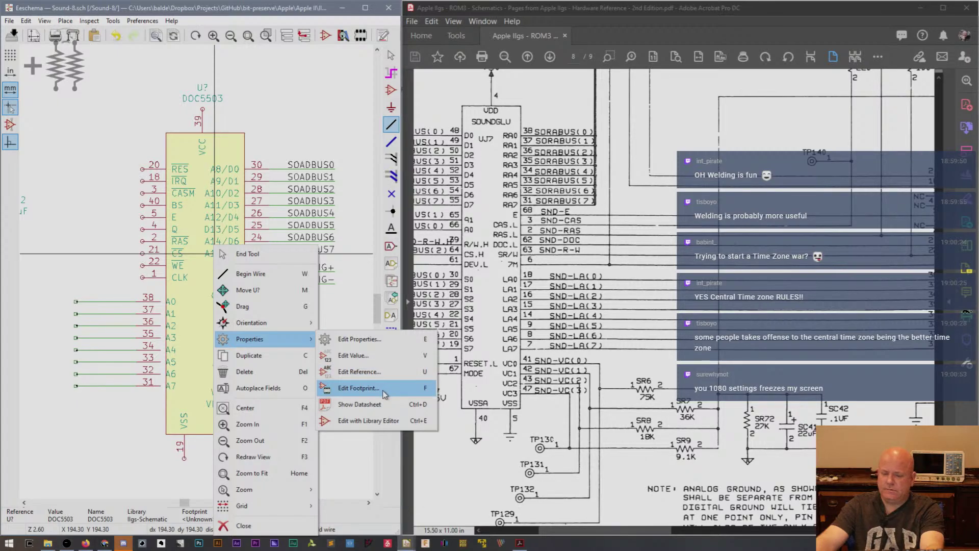
click(380, 341)
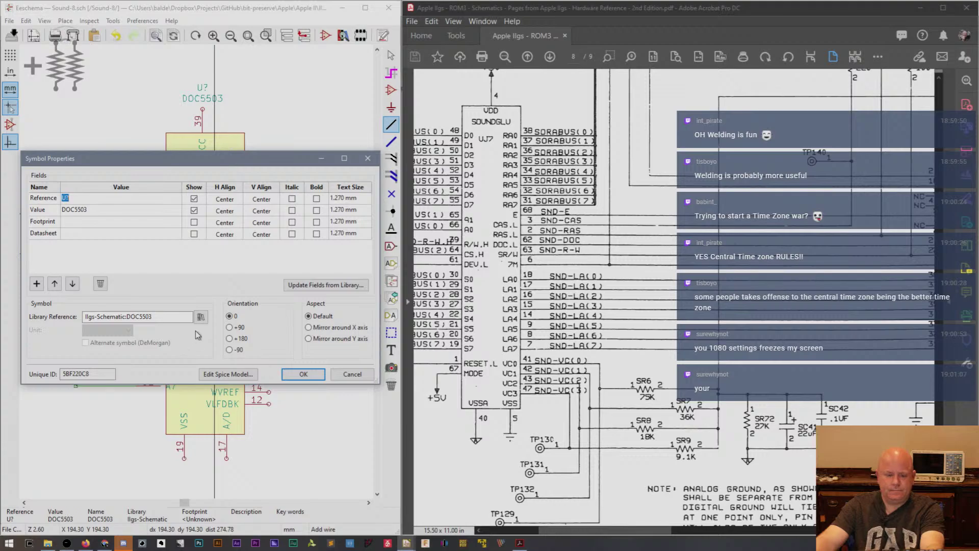
key(Escape)
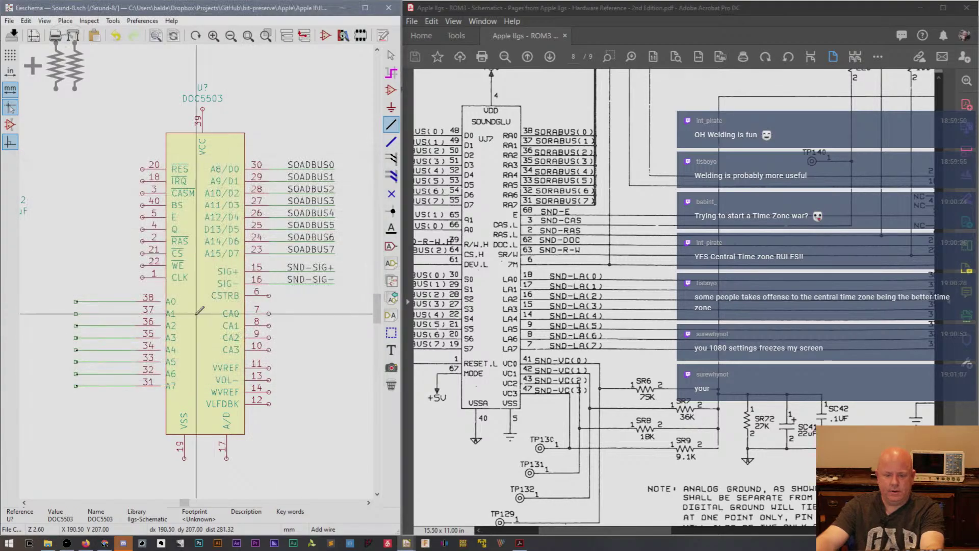
Open the DOC5503 symbol in the Symbol Editor from its context menu.
right_click(197, 308)
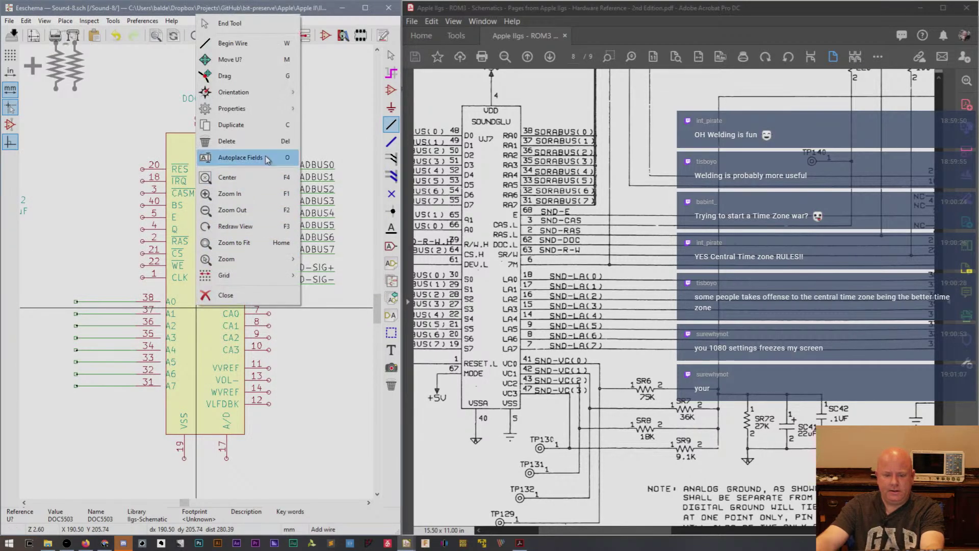
mouse_move(258, 115)
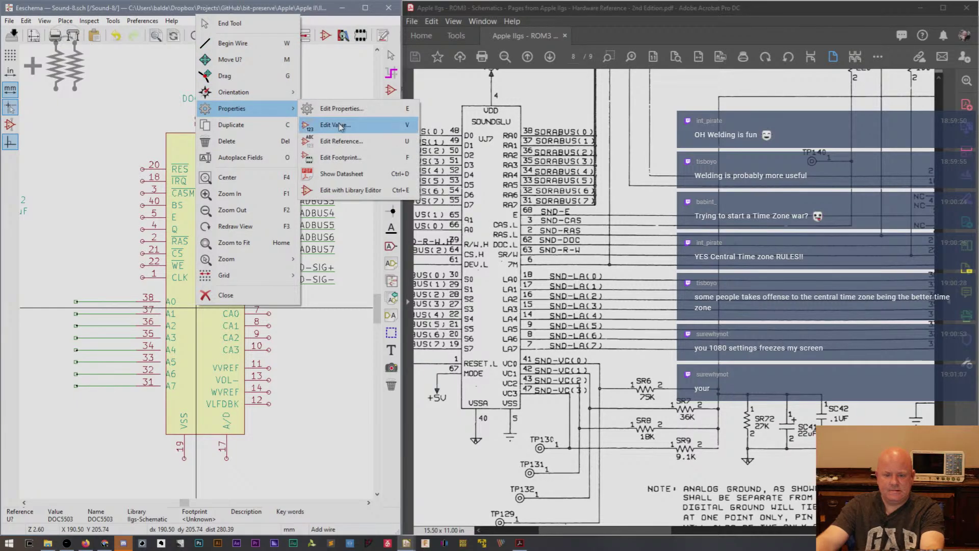
click(358, 189)
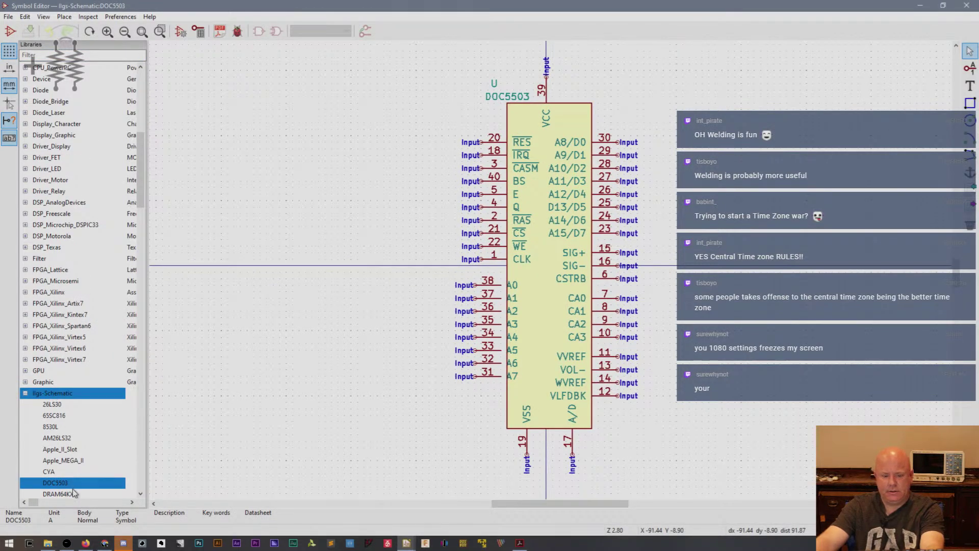
Shift pins 38–31 (A0–A7) right to align with the other pins, save, and close the editor.
scroll(530, 312, up, 1)
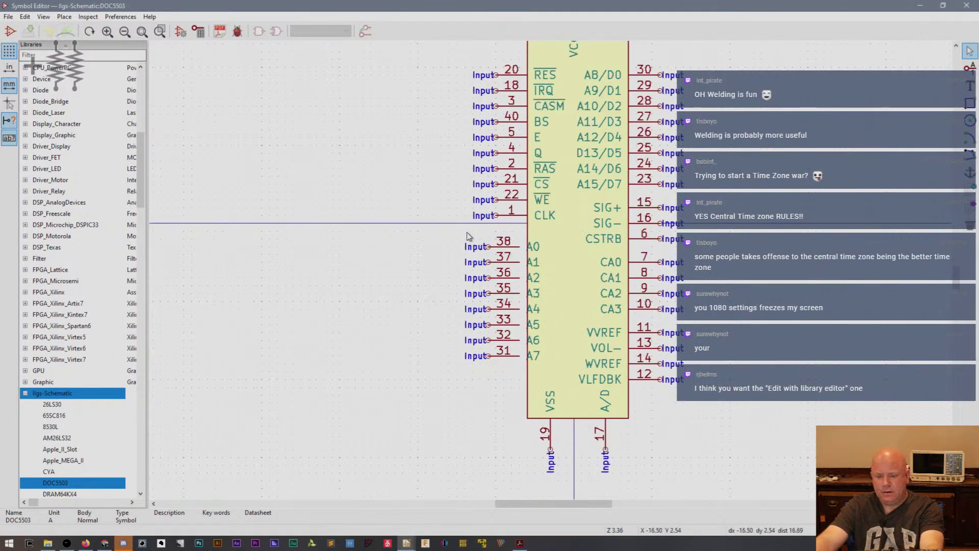
drag(457, 239, 511, 365)
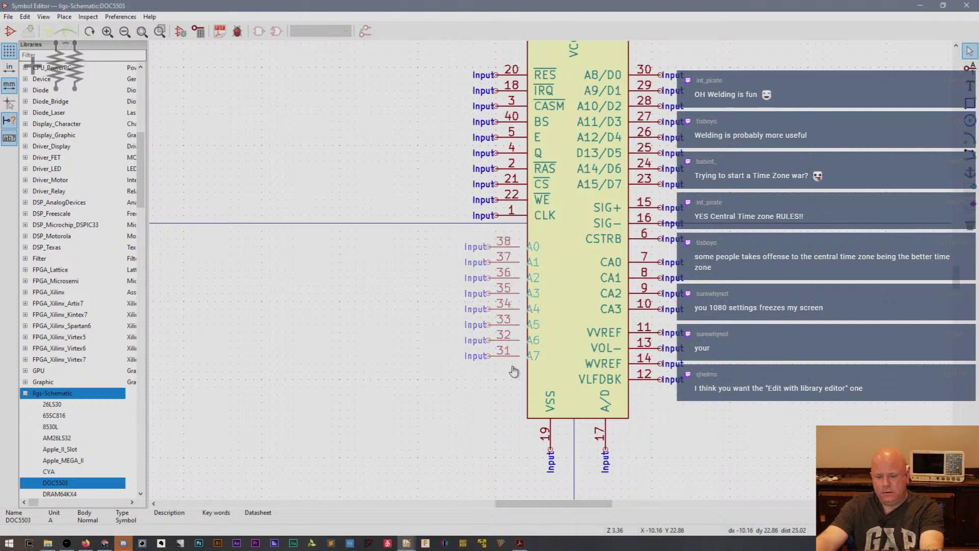
click(520, 371)
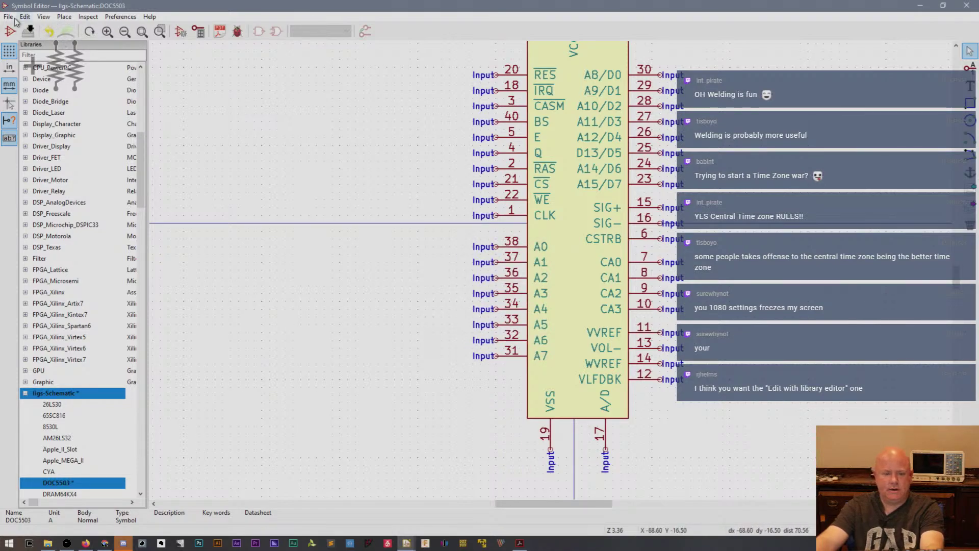
click(29, 33)
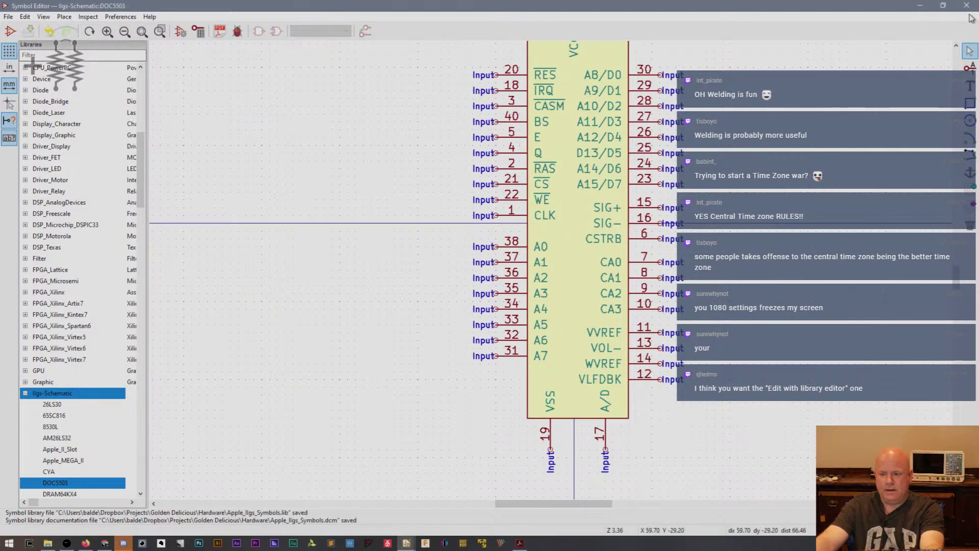
click(968, 16)
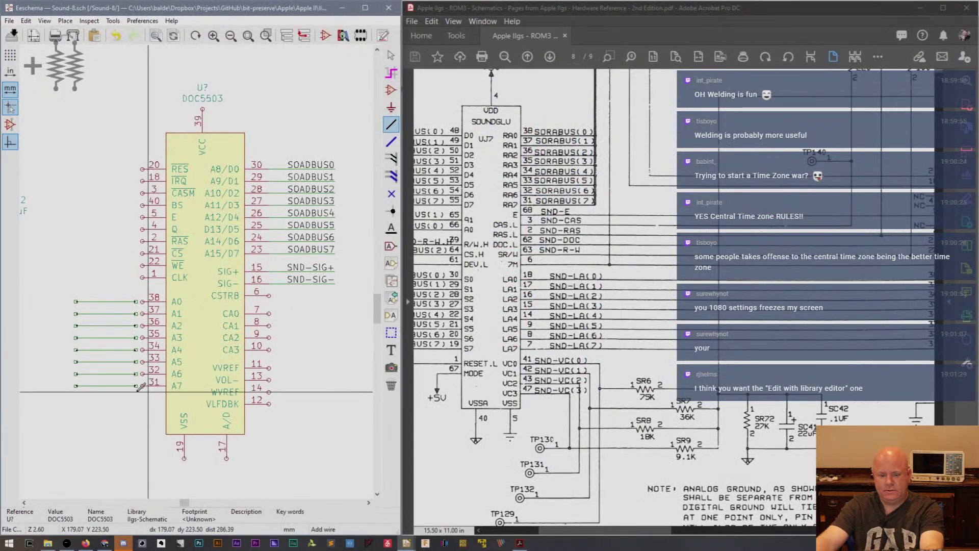
Move the eight A0–A7 wires right so they meet the relocated address pins.
key(Escape)
drag(125, 171, 187, 336)
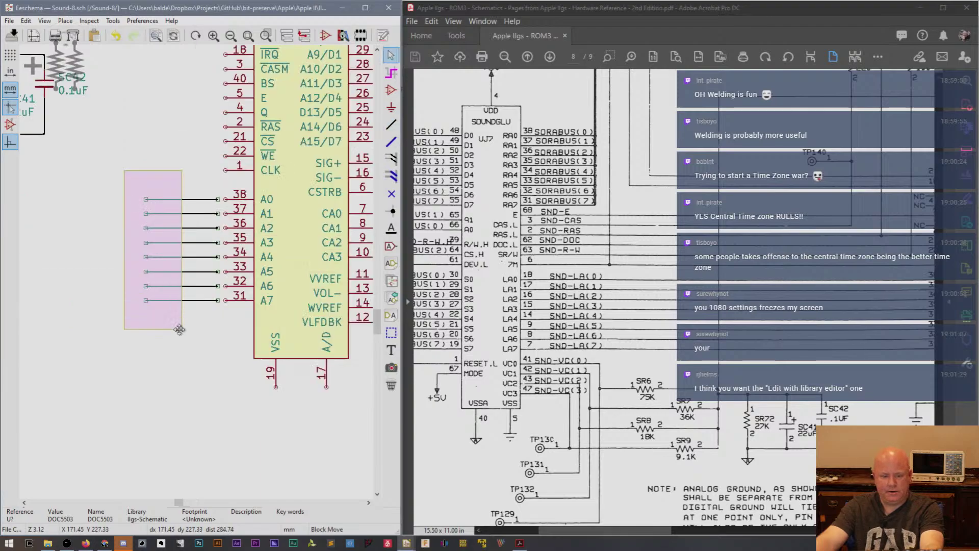
click(182, 334)
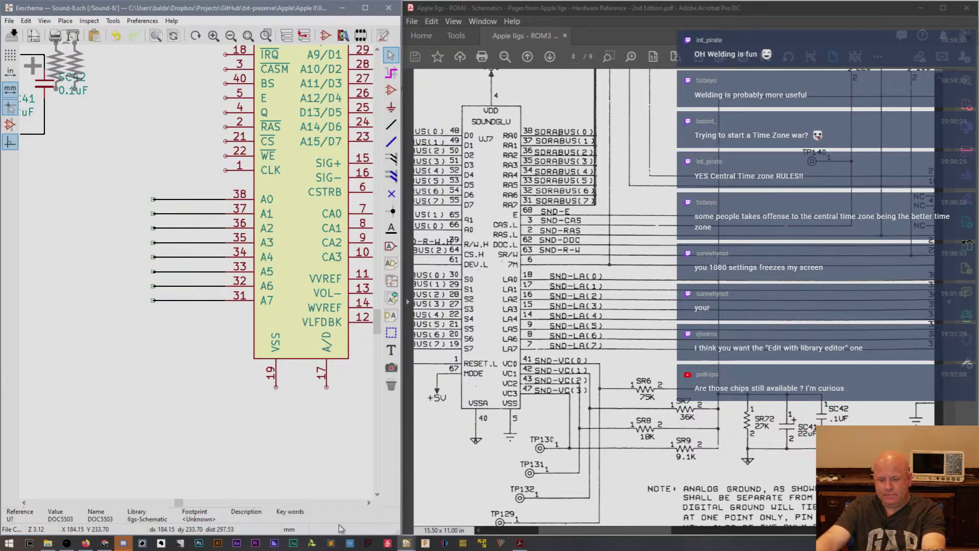
mouse_move(182, 501)
mouse_down()
mouse_move(145, 512)
mouse_move(181, 503)
mouse_up()
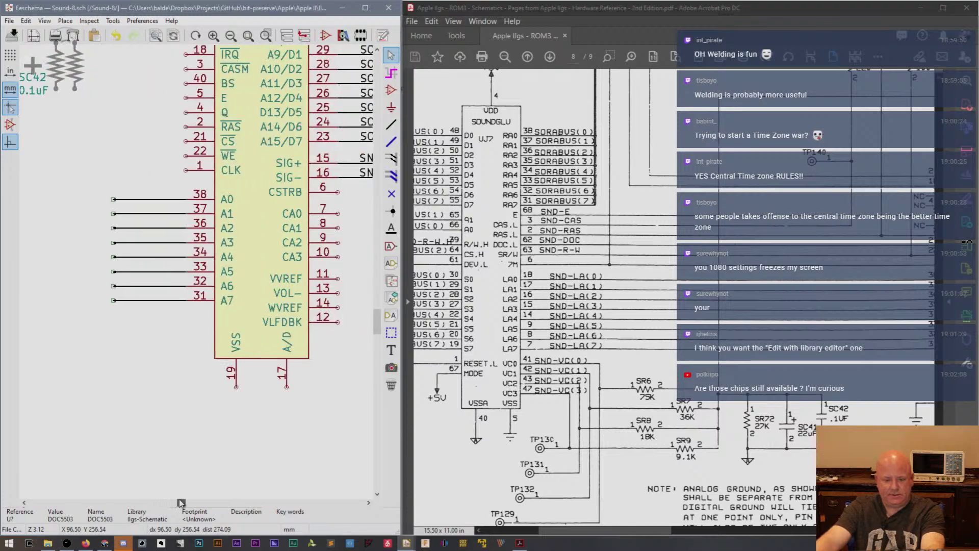
Place an SND-LA0 net label at pin 38 and delete the old A0–A7 wires.
click(391, 230)
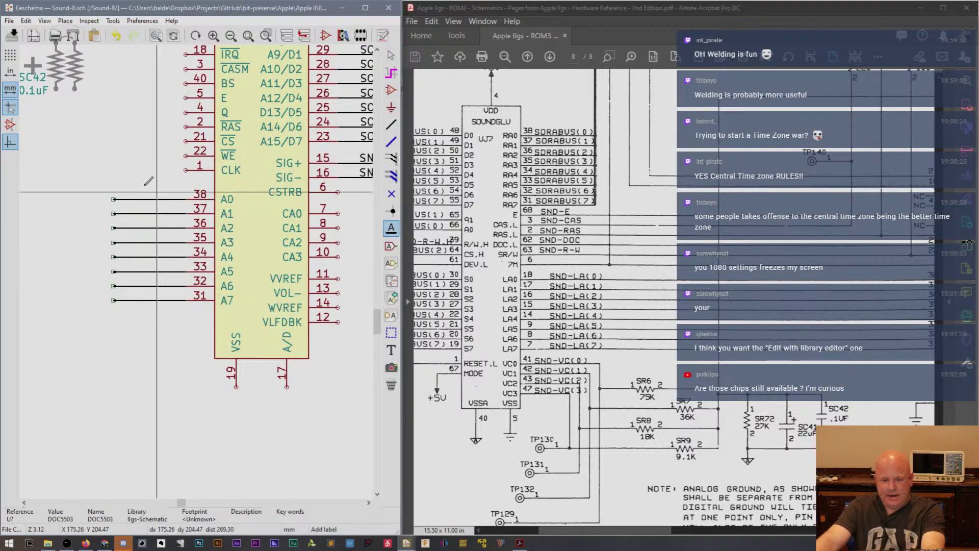
click(142, 178)
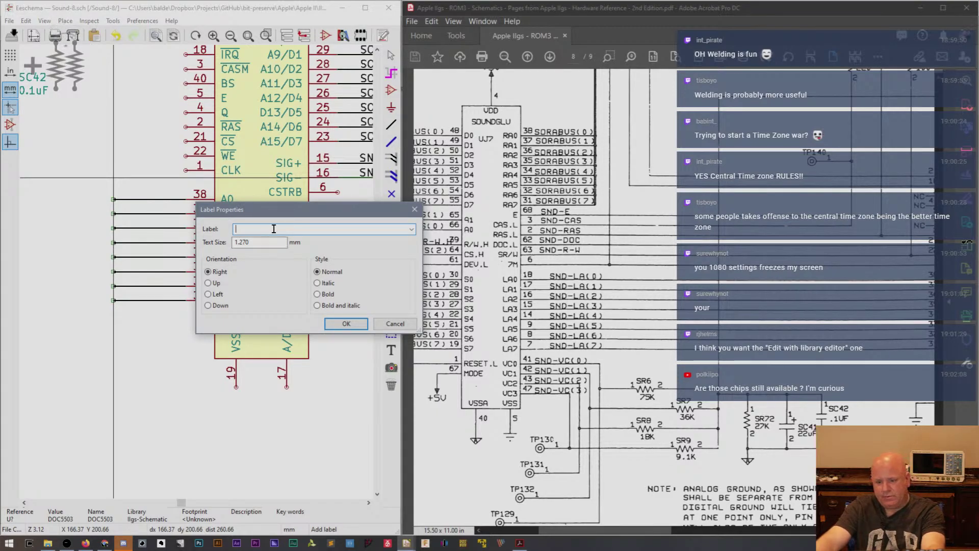
drag(307, 216, 289, 280)
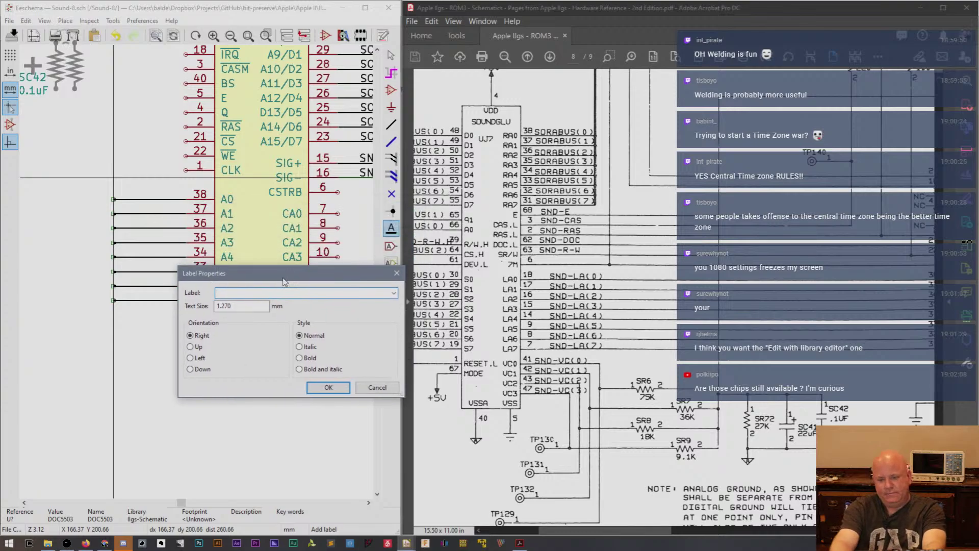
text(SND-LA0)
key(Return)
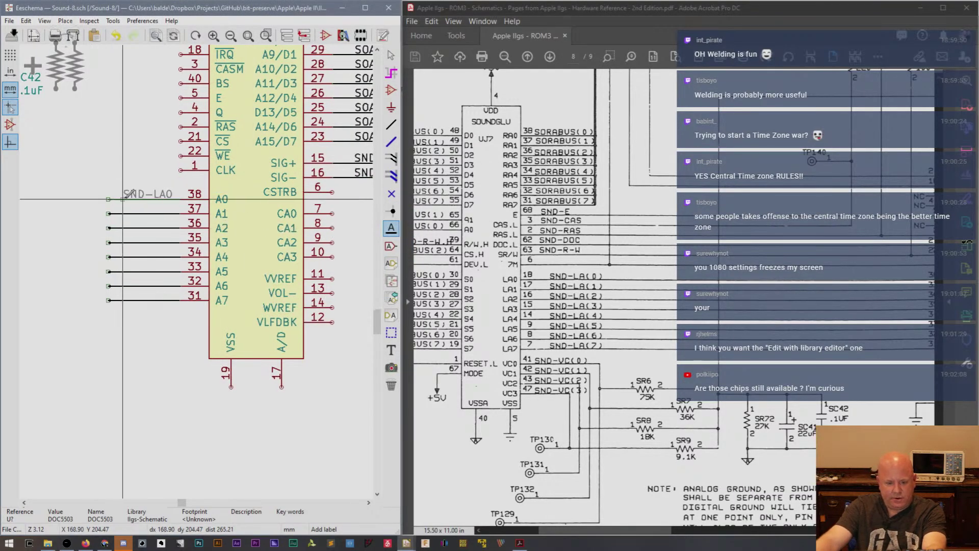
click(123, 199)
key(Escape)
drag(98, 194, 117, 314)
key(Delete)
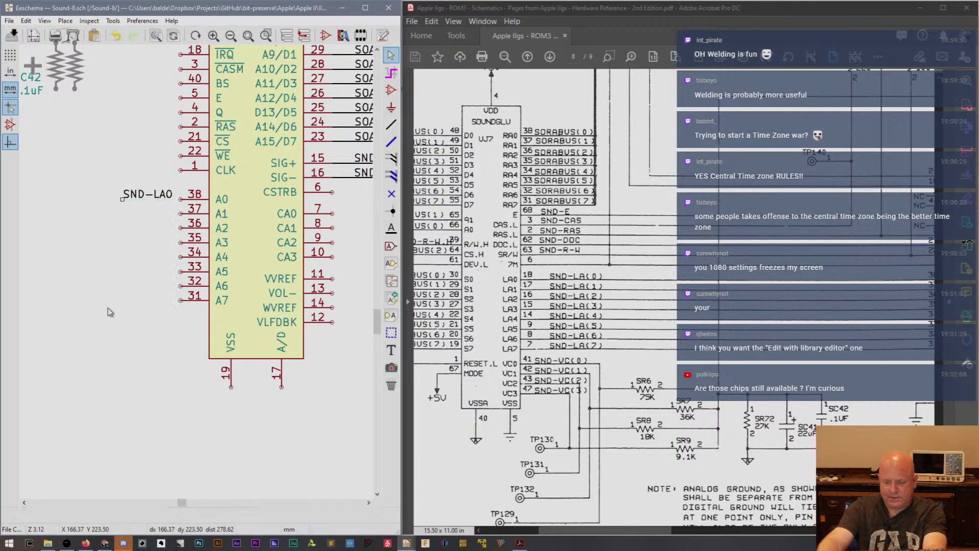
Duplicate the SND-LA0 label beside each of pins 37 through 31.
click(142, 197)
key(ctrl+d)
click(123, 211)
key(ctrl+d)
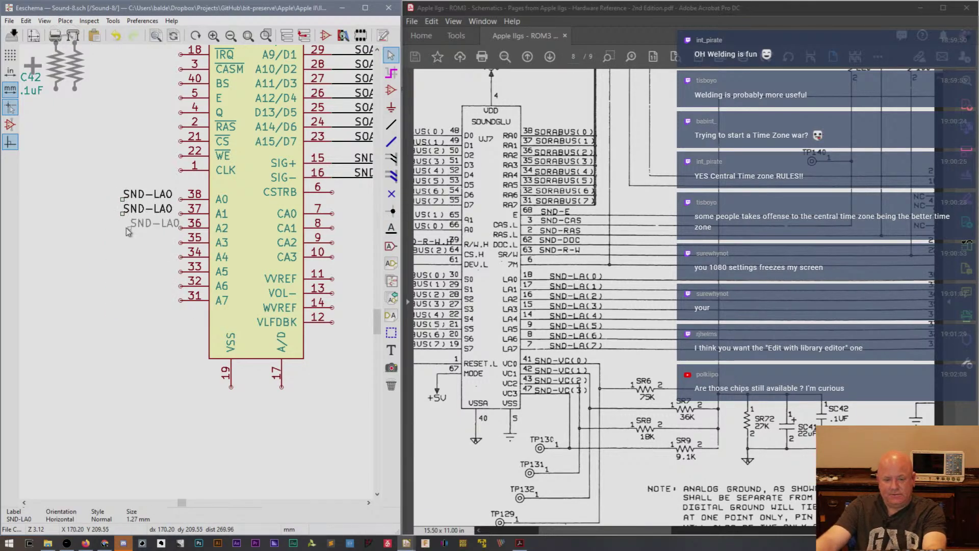
click(125, 228)
key(ctrl+d)
click(124, 240)
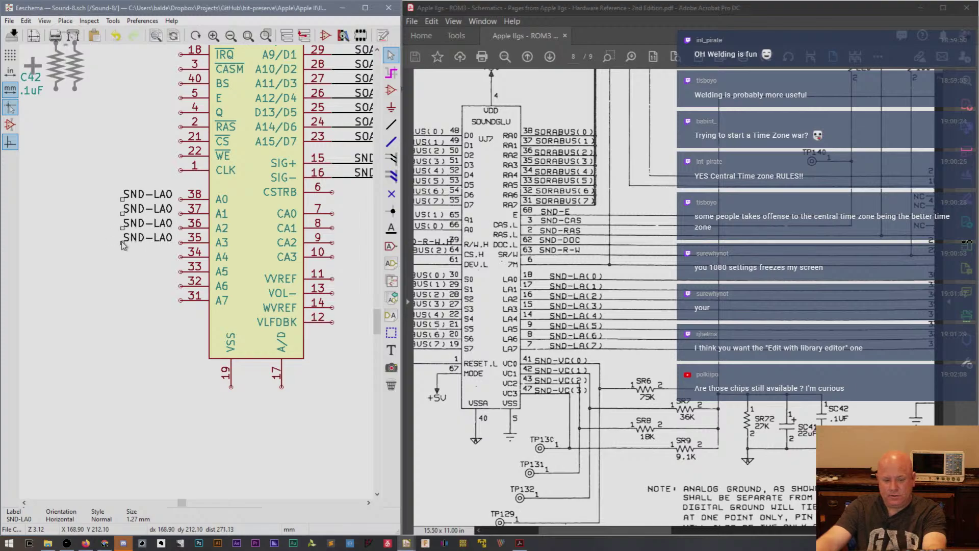
key(ctrl+d)
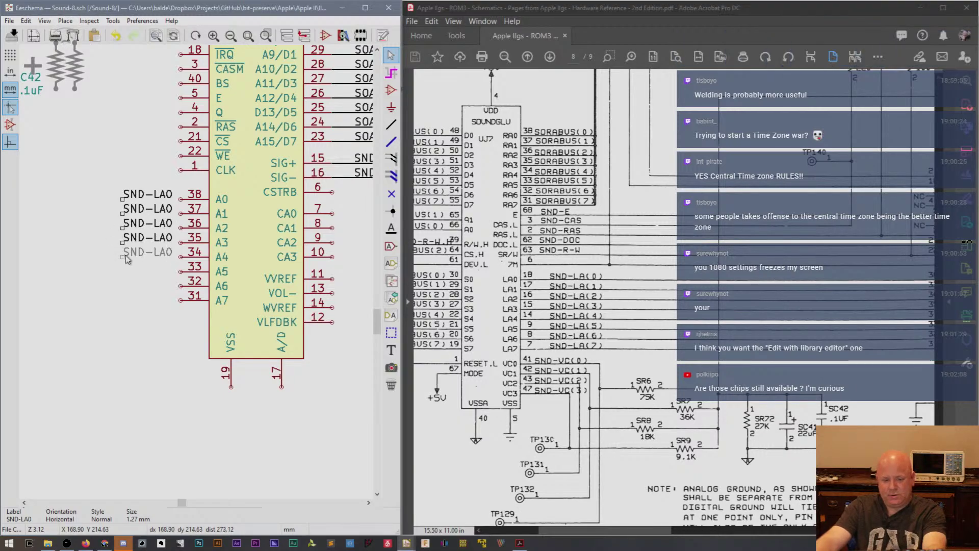
click(126, 255)
key(ctrl+d)
click(122, 277)
key(ctrl+d)
click(122, 291)
key(ctrl+d)
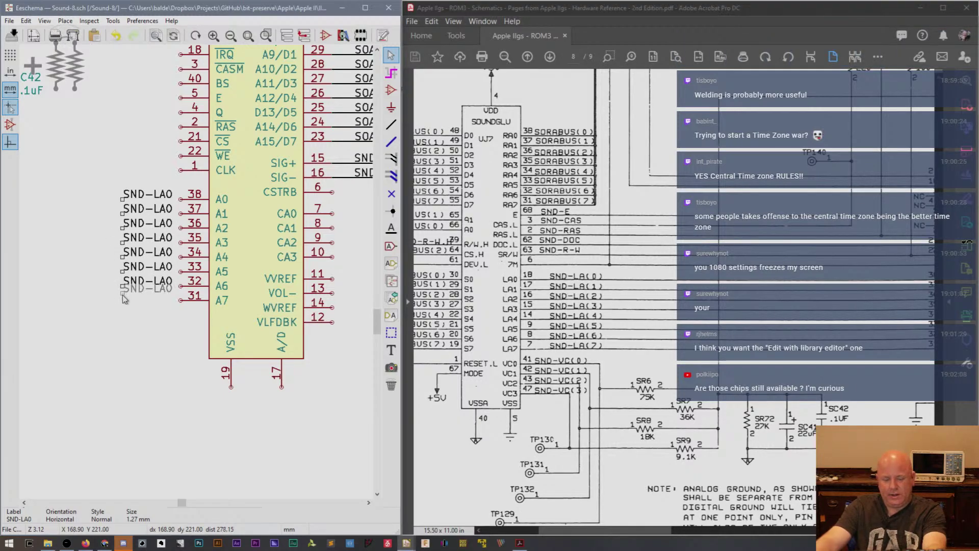
click(124, 302)
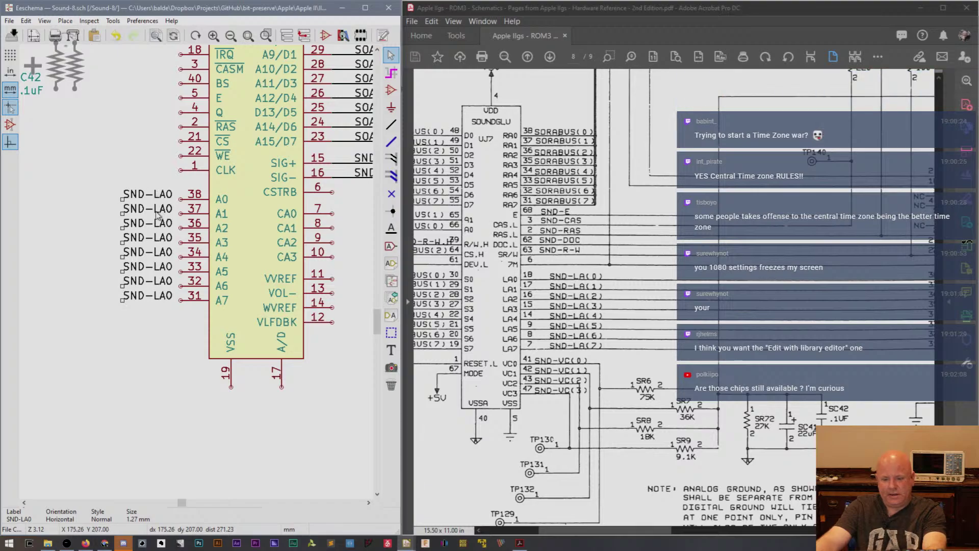
Rename the labels at pins 37 to 34 as SND-LA1, SND-LA2, SND-LA3 and SND-LA4.
double_click(152, 210)
text(SND-LA1)
key(Return)
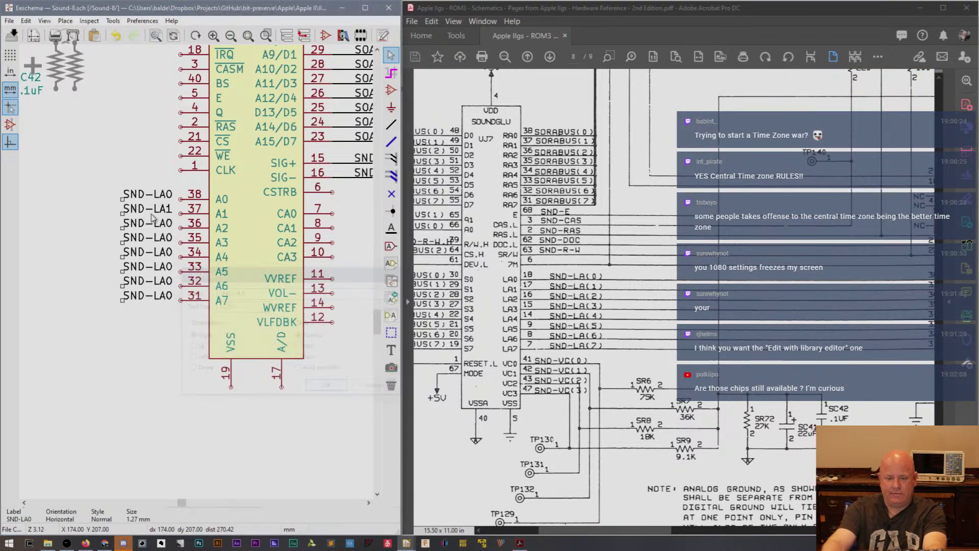
double_click(153, 224)
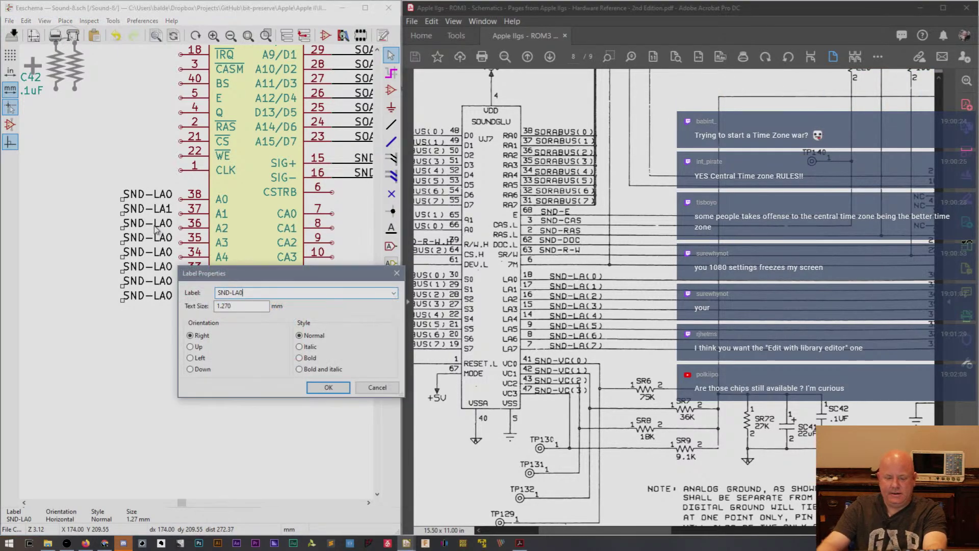
text(SND-LA2)
key(Return)
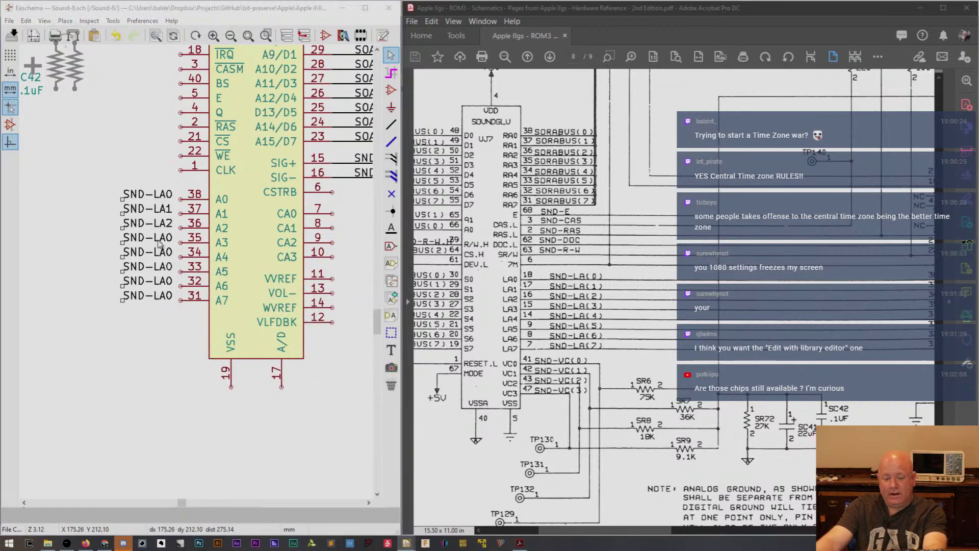
double_click(153, 239)
text(SND-LA3)
key(Return)
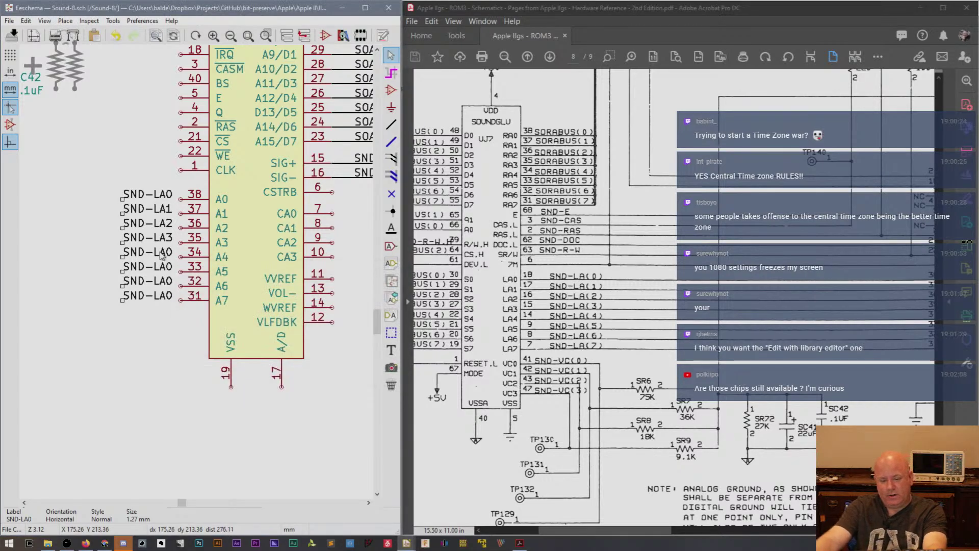
double_click(162, 253)
text(SND-LA4)
key(Return)
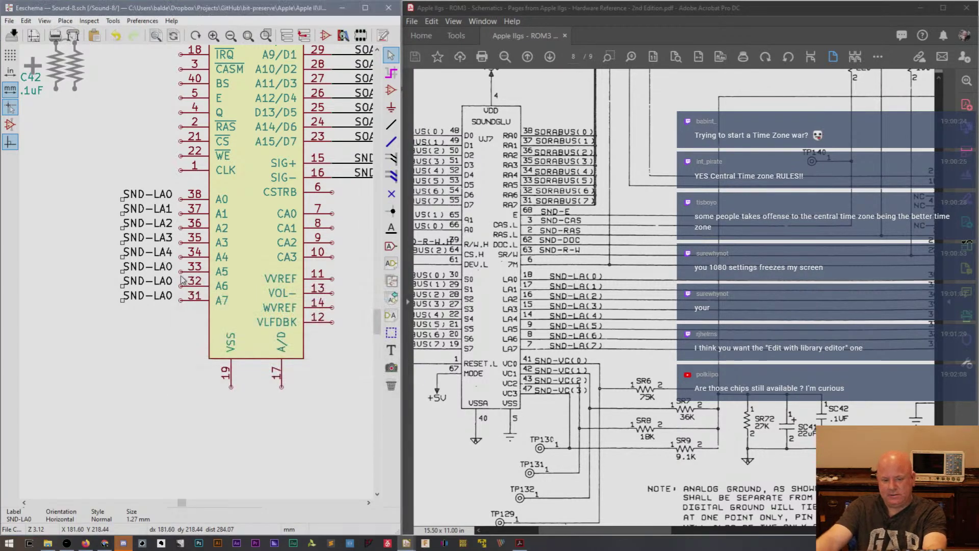
Rename the labels at pins 33 to 31 as SND-LA5, SND-LA6 and SND-LA7.
double_click(159, 270)
text(SND-LA5)
key(Return)
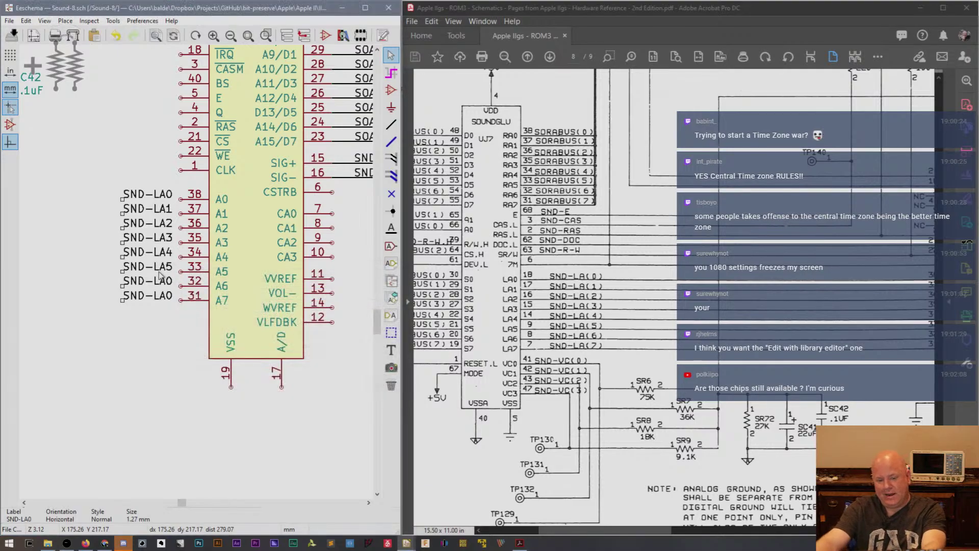
double_click(144, 283)
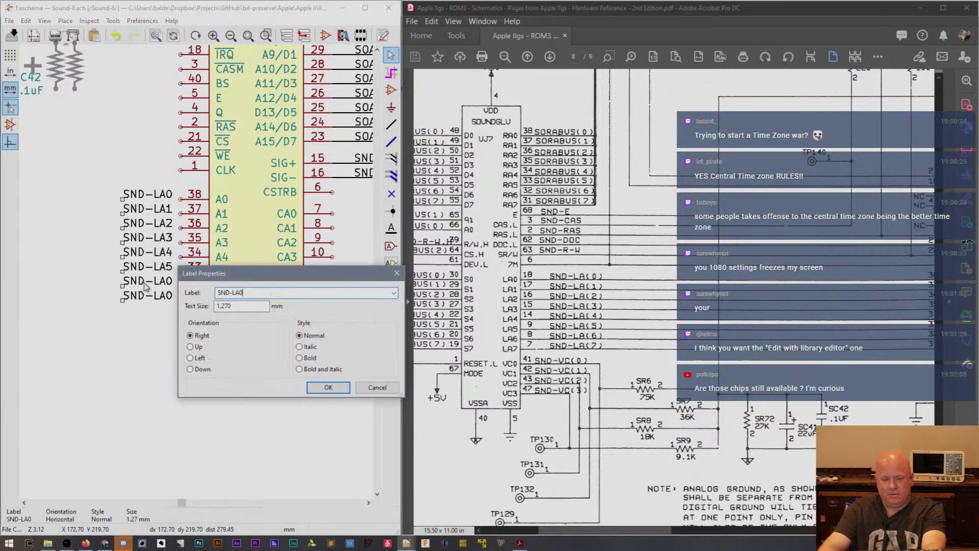
key(BackSpace)
text(6)
key(Return)
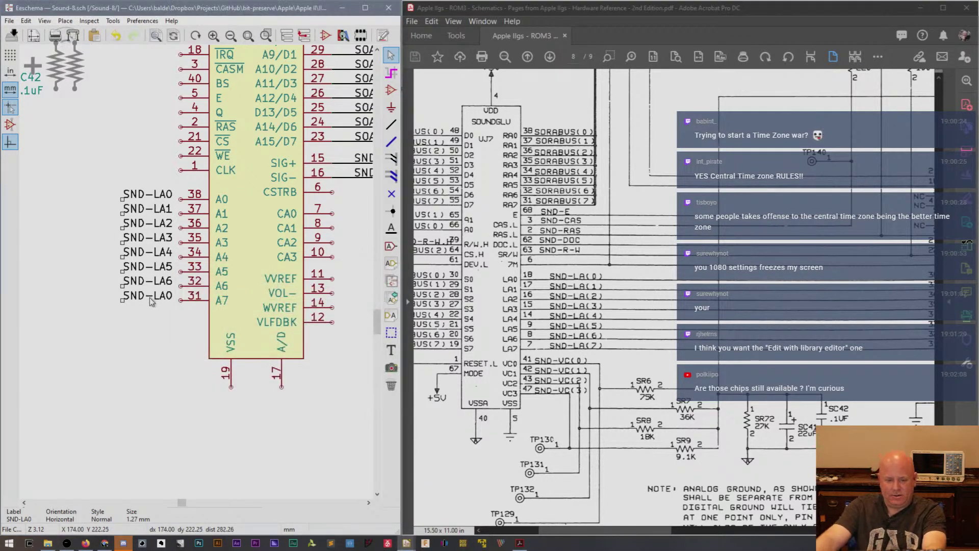
double_click(150, 300)
key(BackSpace)
text(7)
key(Return)
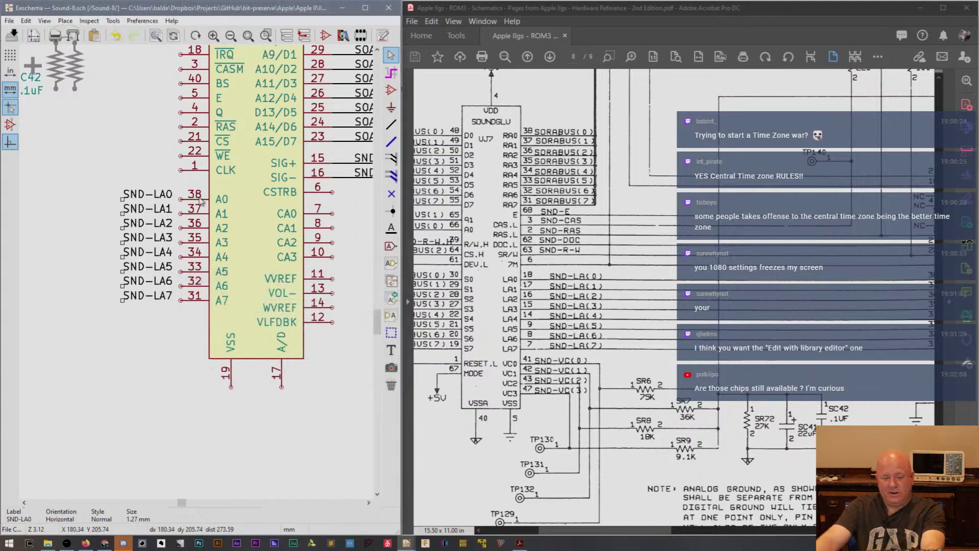
Wire the SND-LA0 through SND-LA3 labels to pins 38 through 35.
key(w)
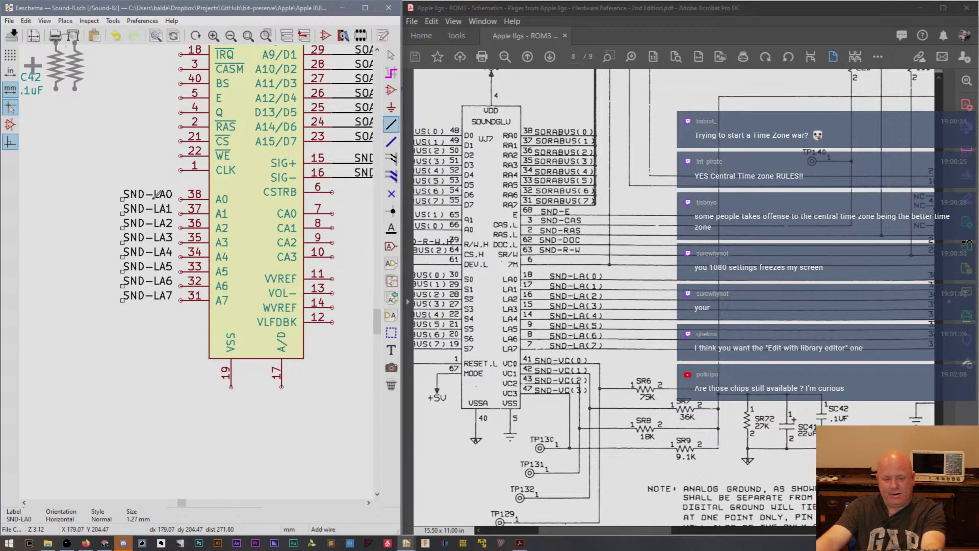
click(187, 199)
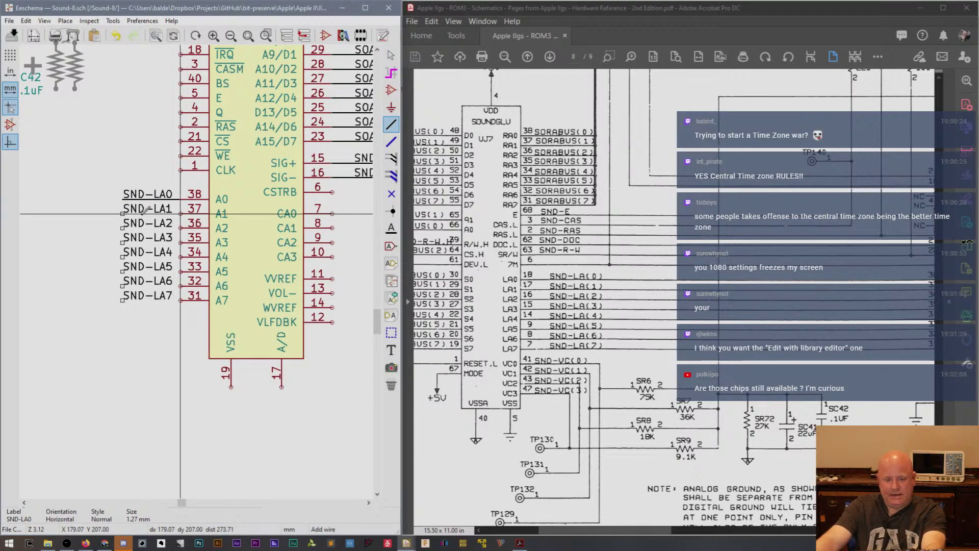
click(122, 214)
click(181, 214)
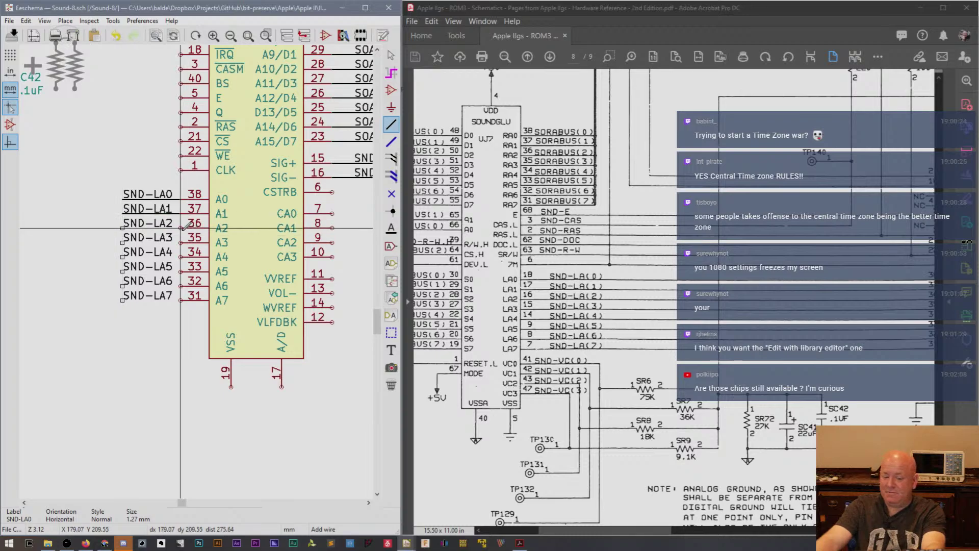
click(123, 228)
click(180, 229)
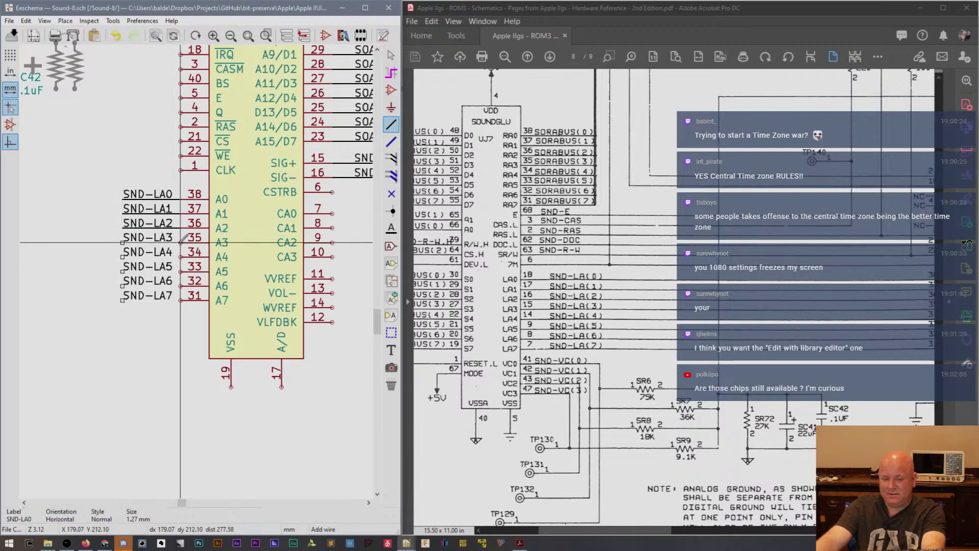
click(181, 242)
click(122, 243)
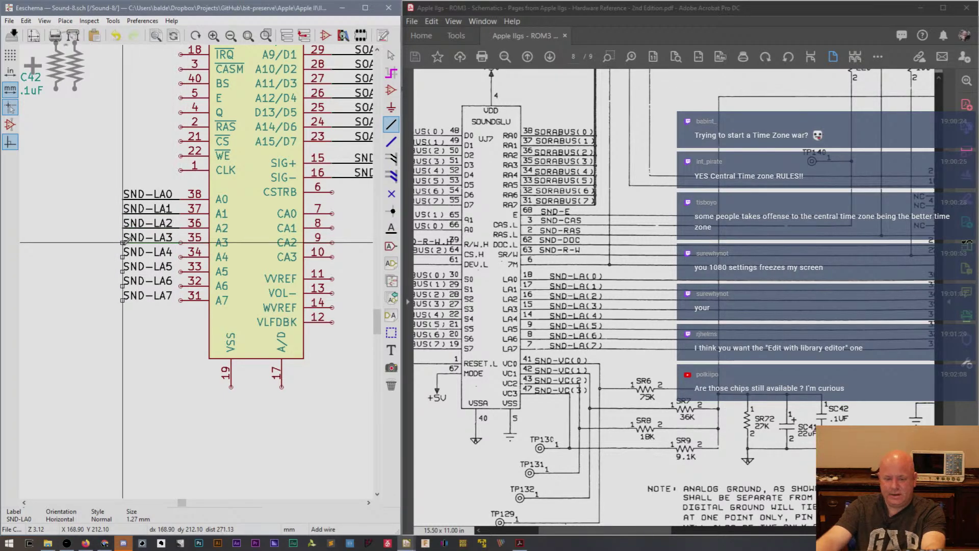
Wire the SND-LA4 through SND-LA7 labels to pins 34 through 31.
click(180, 256)
click(122, 256)
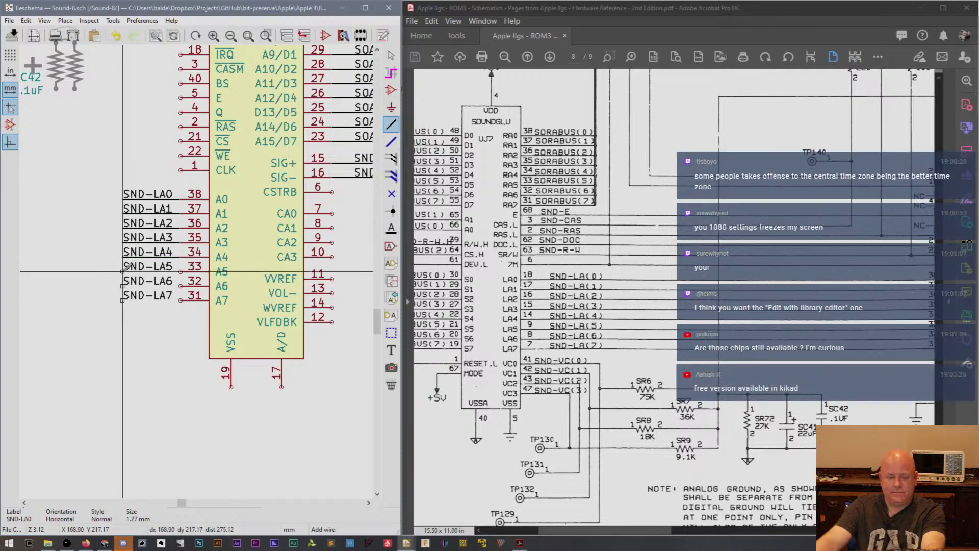
click(123, 271)
click(181, 271)
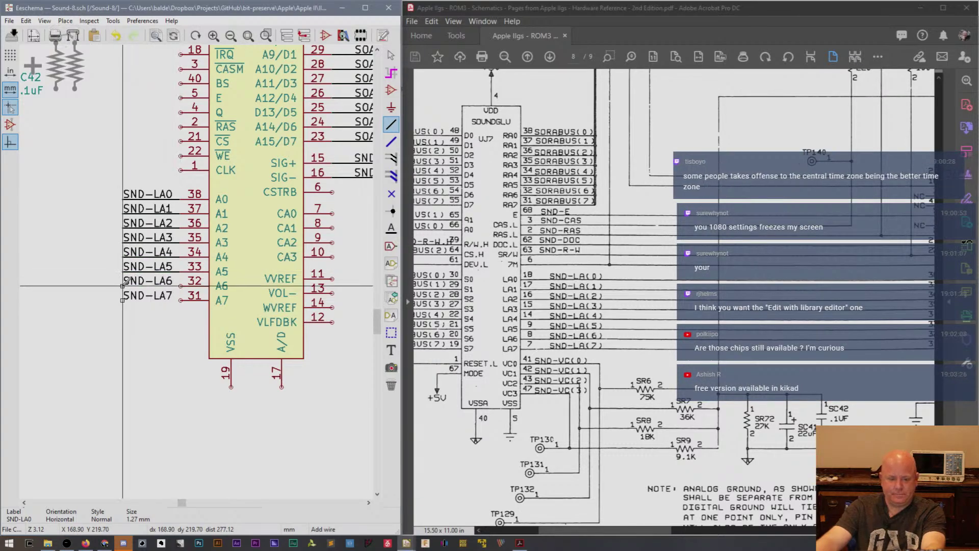
click(123, 286)
click(180, 286)
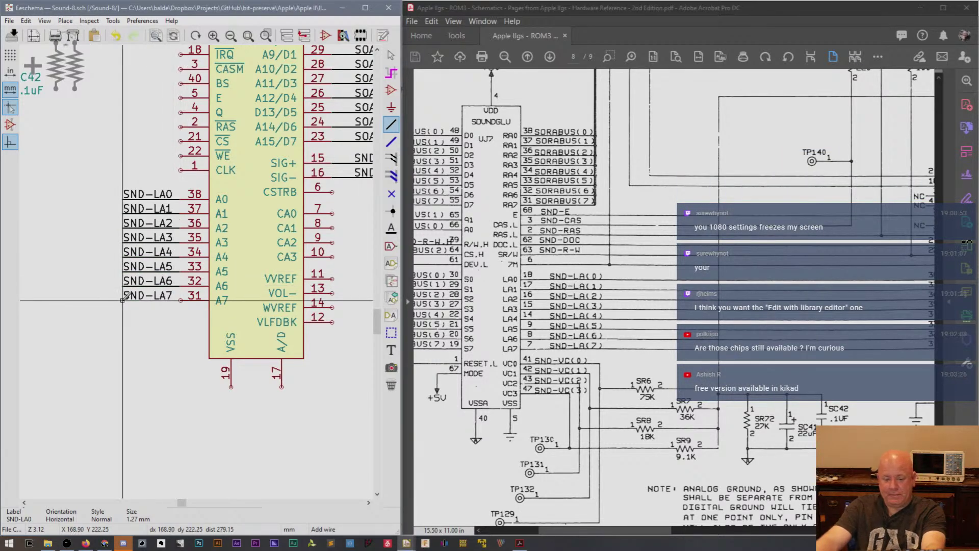
click(181, 300)
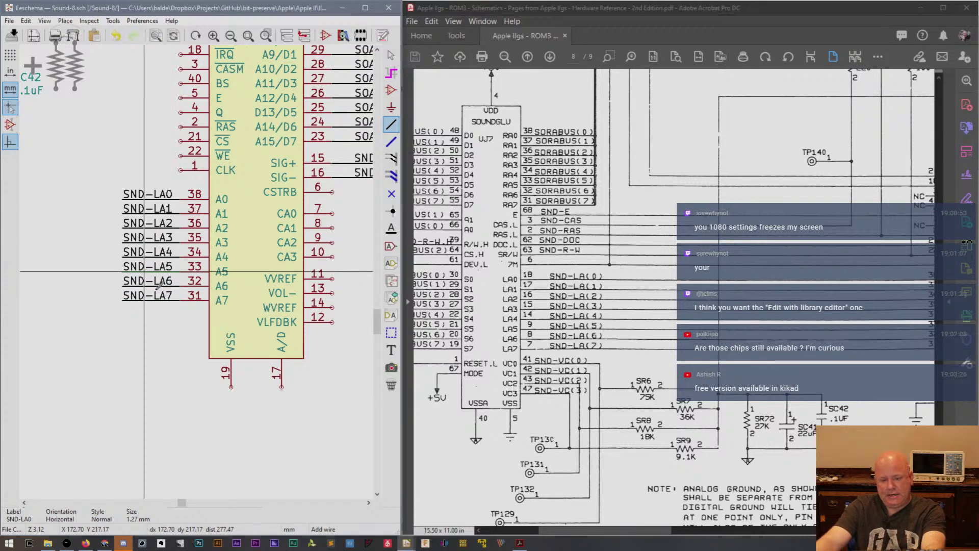
drag(614, 530, 690, 532)
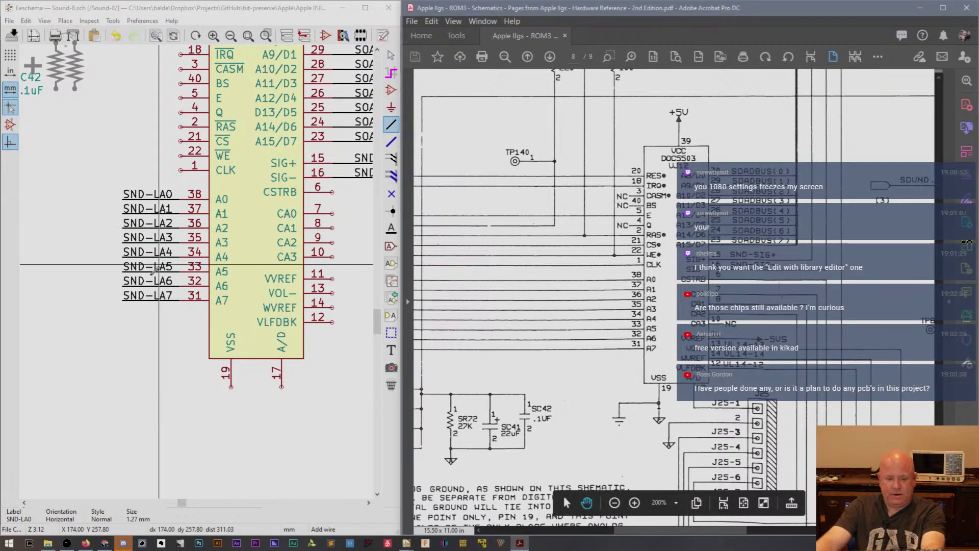
Pan the reference PDF schematic from the DOC5503 address pins up to the DRAM and resistor networks.
drag(677, 532, 682, 538)
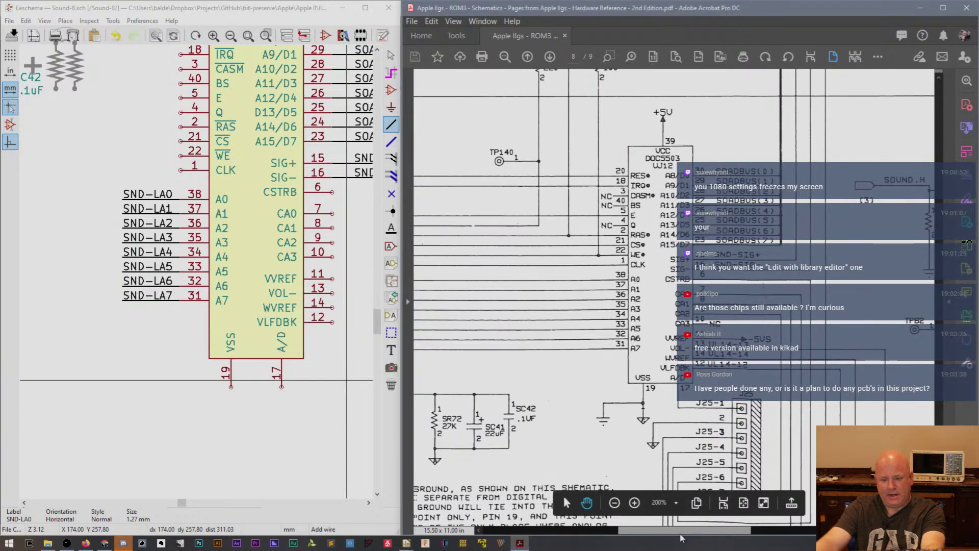
drag(635, 185, 659, 193)
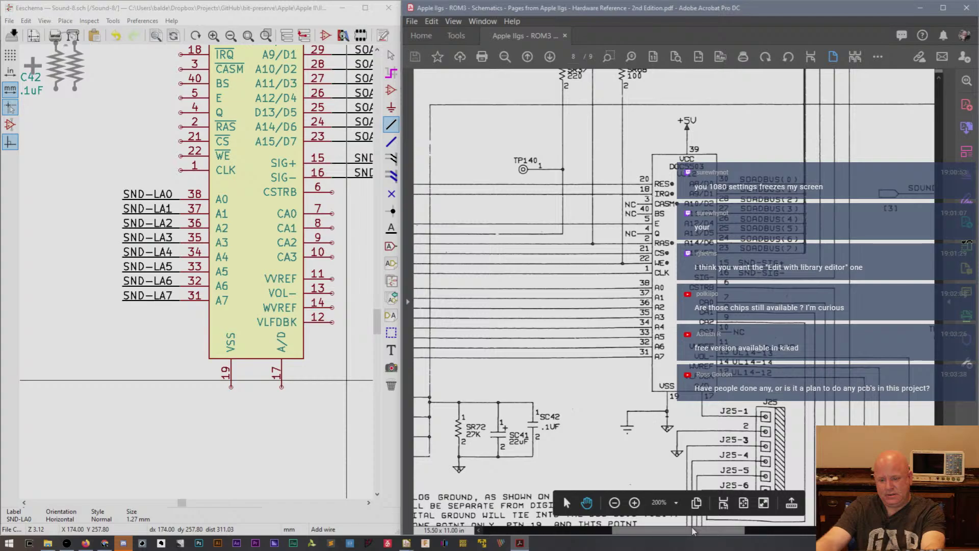
drag(694, 532, 676, 544)
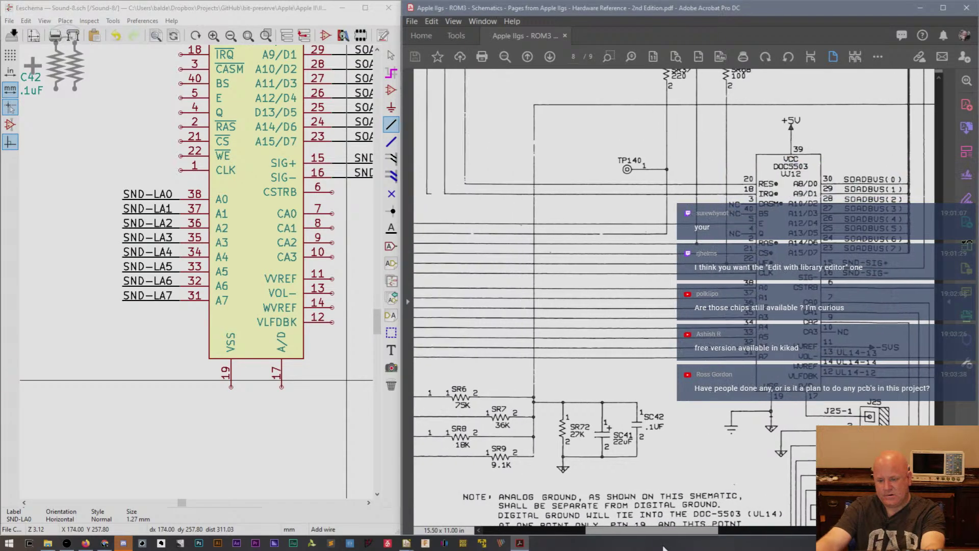
drag(860, 351, 925, 351)
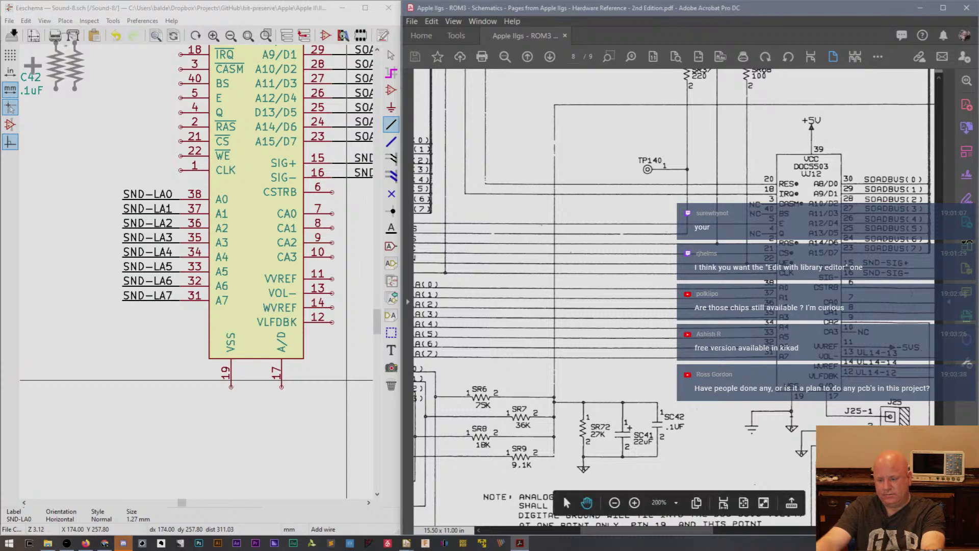
scroll(563, 494, up, 5)
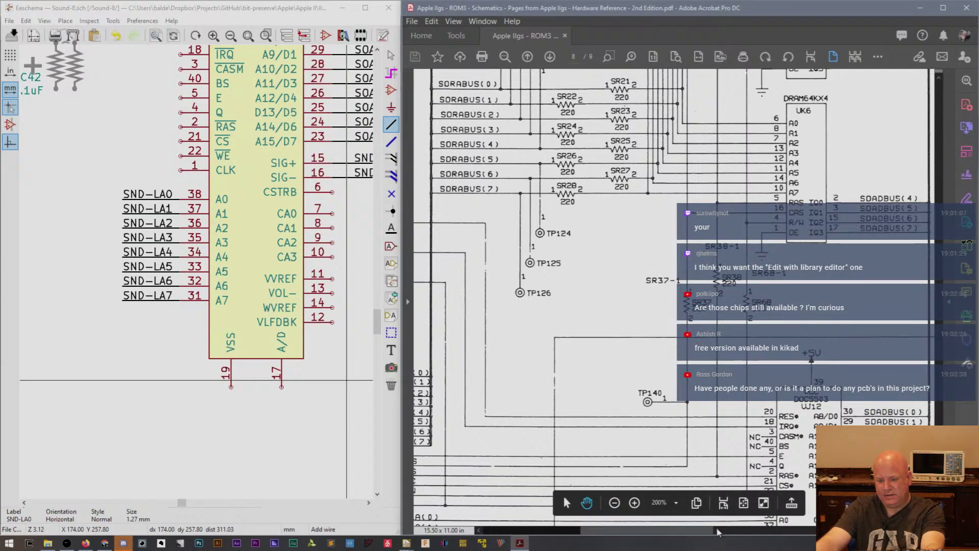
drag(672, 534, 567, 534)
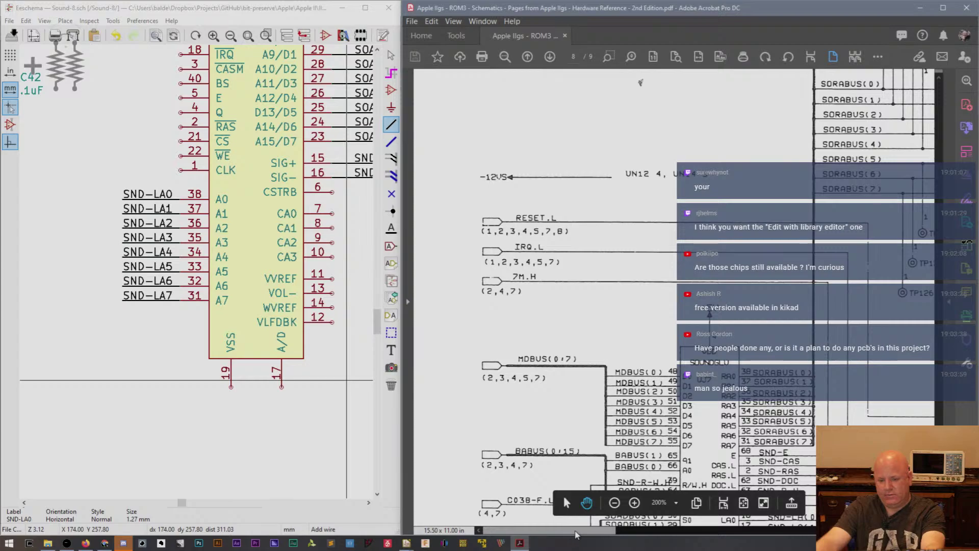
drag(577, 531, 706, 519)
drag(583, 478, 592, 478)
drag(380, 322, 380, 301)
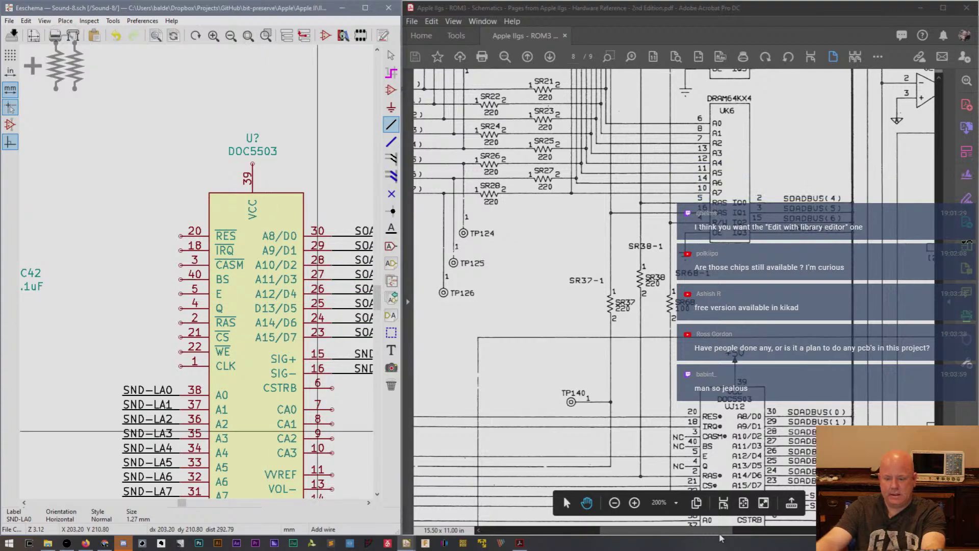
Draw wires leading left from the DOC5503's RES pin 20 and IRQ pin 18.
drag(709, 531, 614, 533)
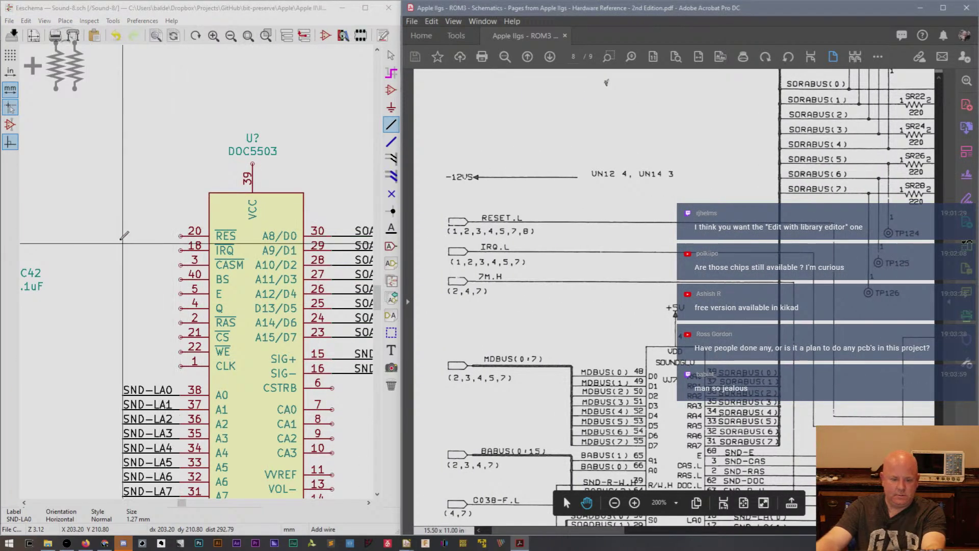
click(126, 235)
click(181, 236)
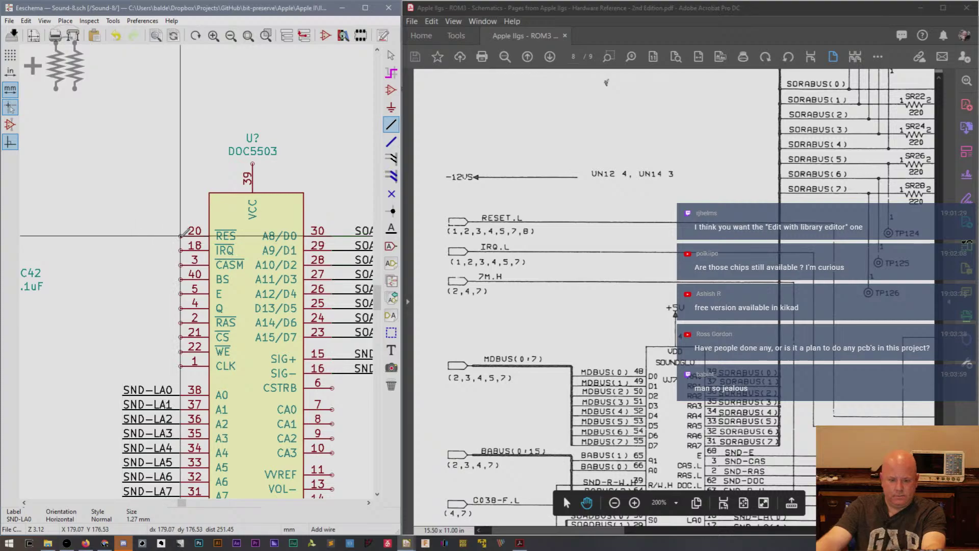
click(122, 236)
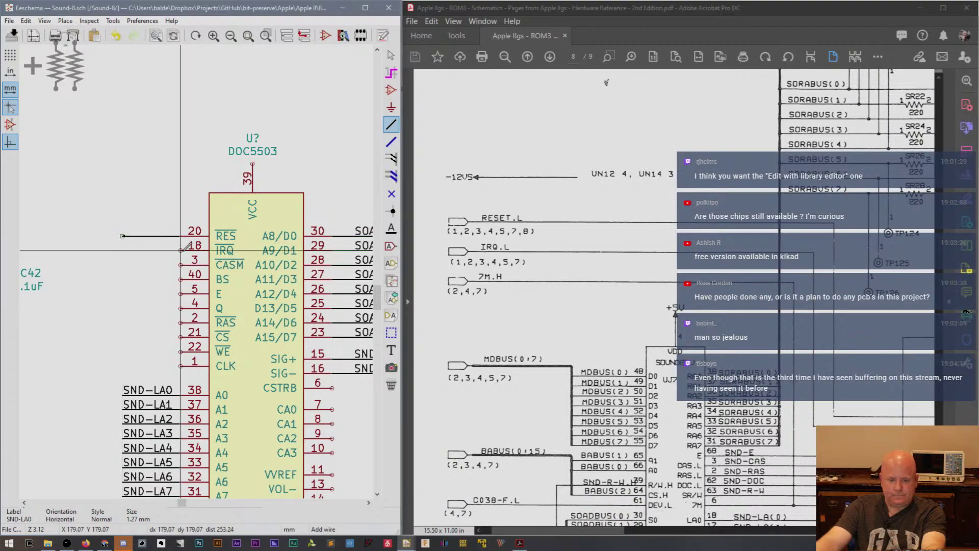
double_click(123, 250)
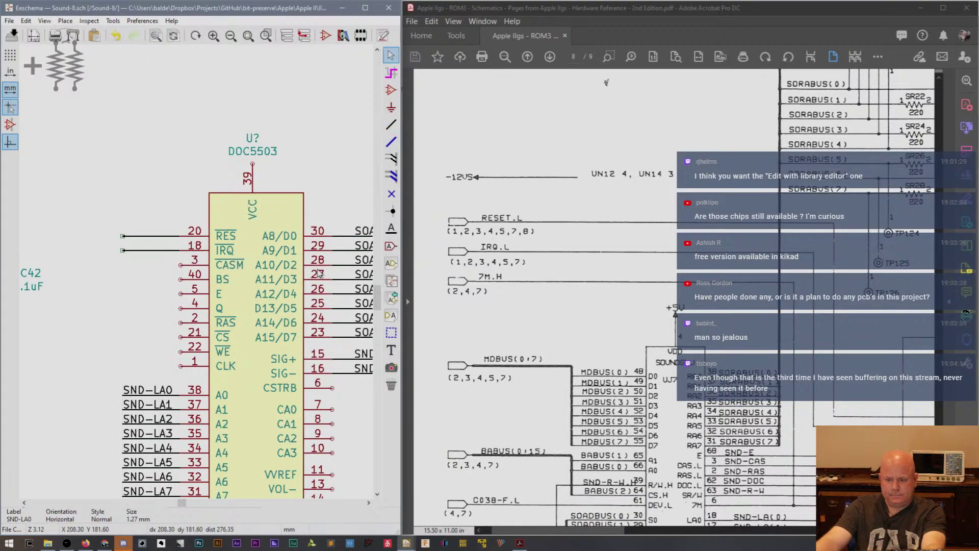
Place a RESET.L global label on the end of the pin 20 wire.
click(391, 246)
click(81, 213)
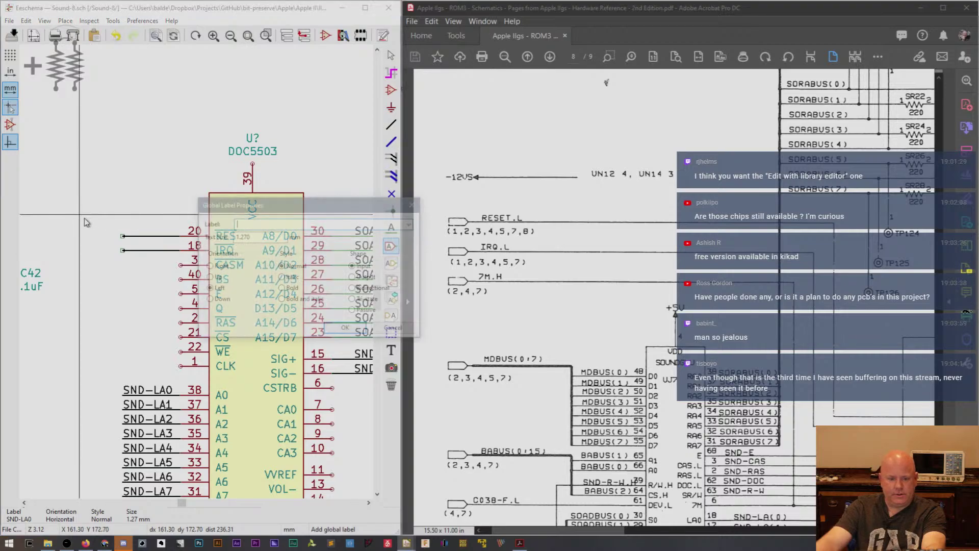
text(R)
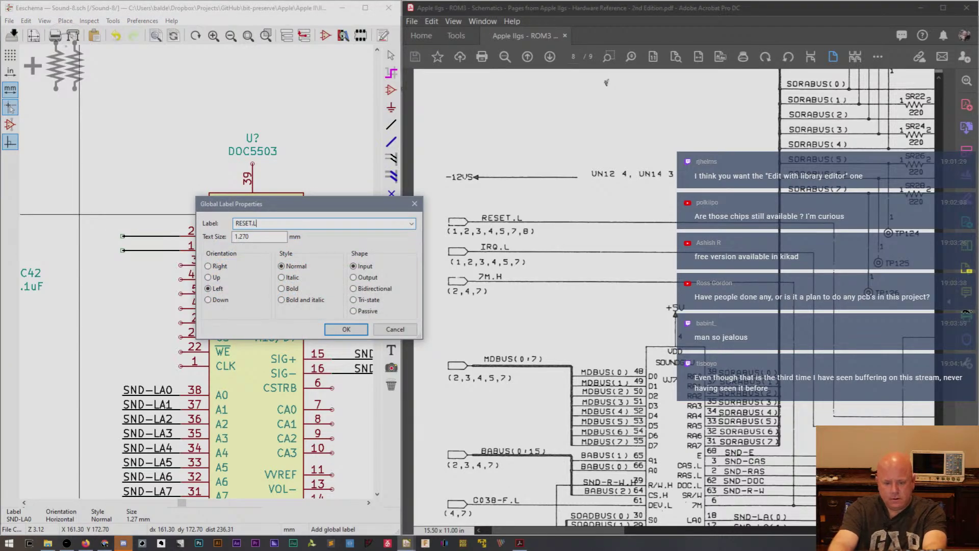
text(ESET.L)
key(Return)
click(122, 236)
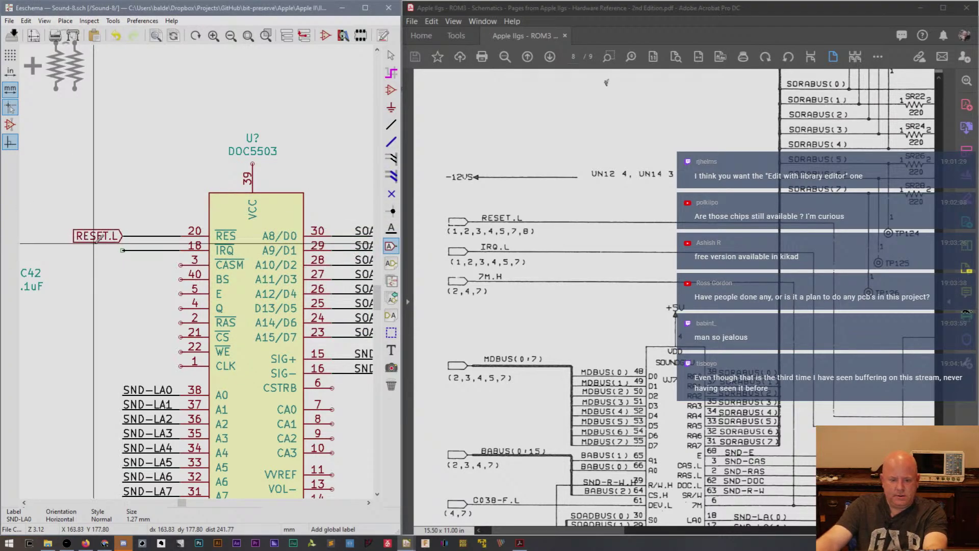
Repeat the global label onto the pin 18 wire and rename it IRQ.L.
key(Insert)
double_click(104, 254)
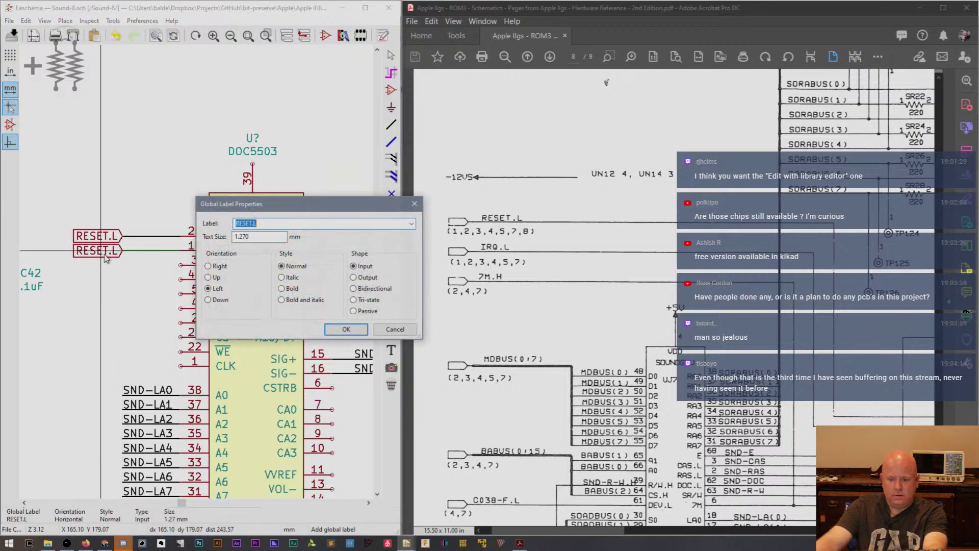
text(IRQ.L)
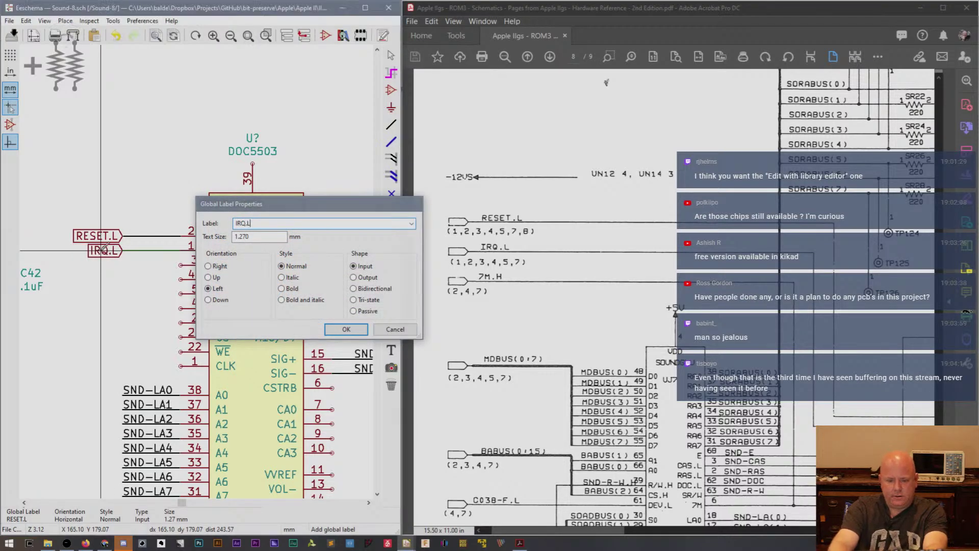
key(Return)
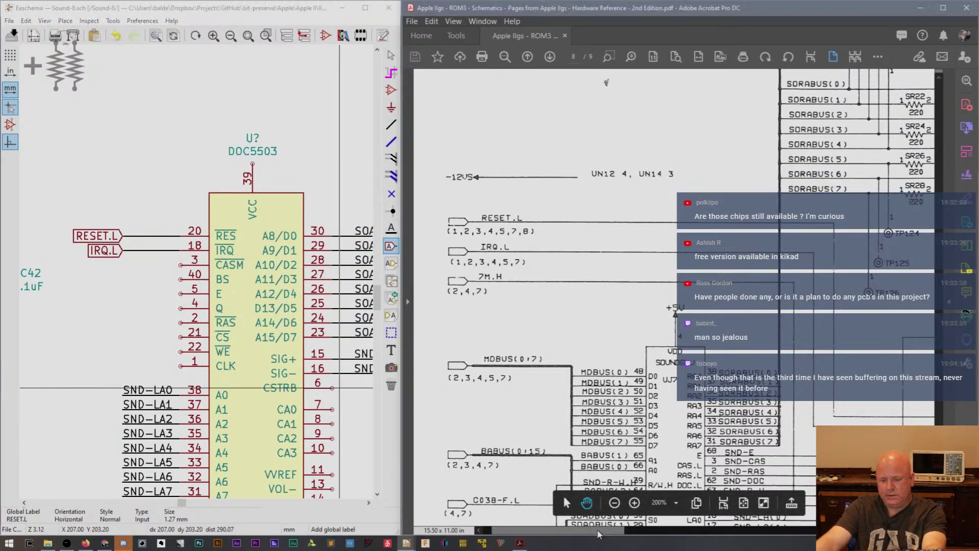
drag(599, 534, 716, 523)
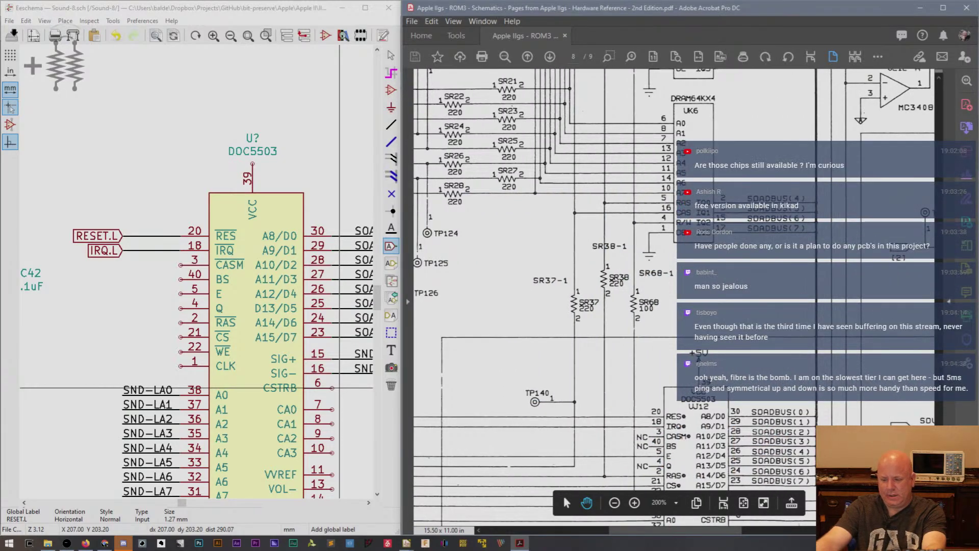
Pan the reference PDF to the SOUNDGLU (UJ7) chip, then cancel a stray global label in Eeschema.
scroll(562, 494, down, 3)
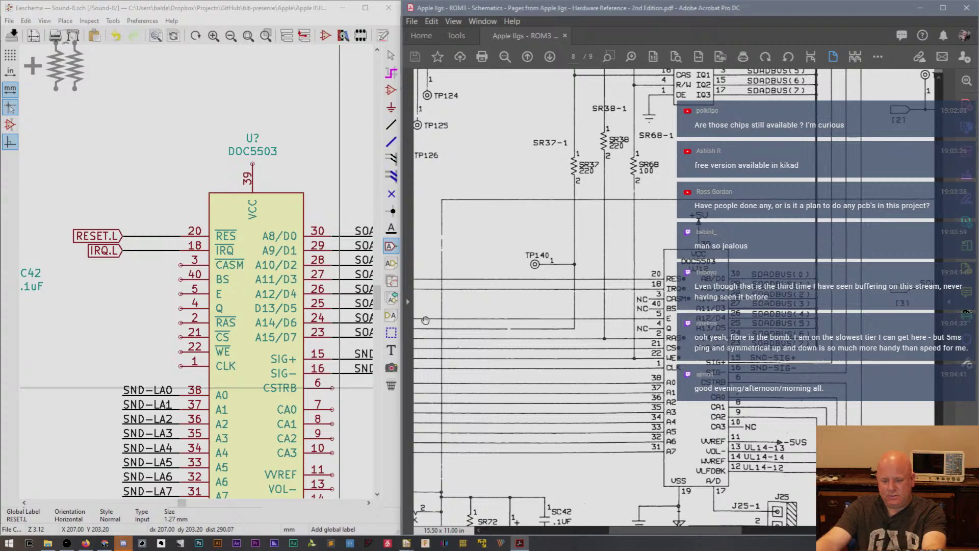
drag(426, 320, 638, 330)
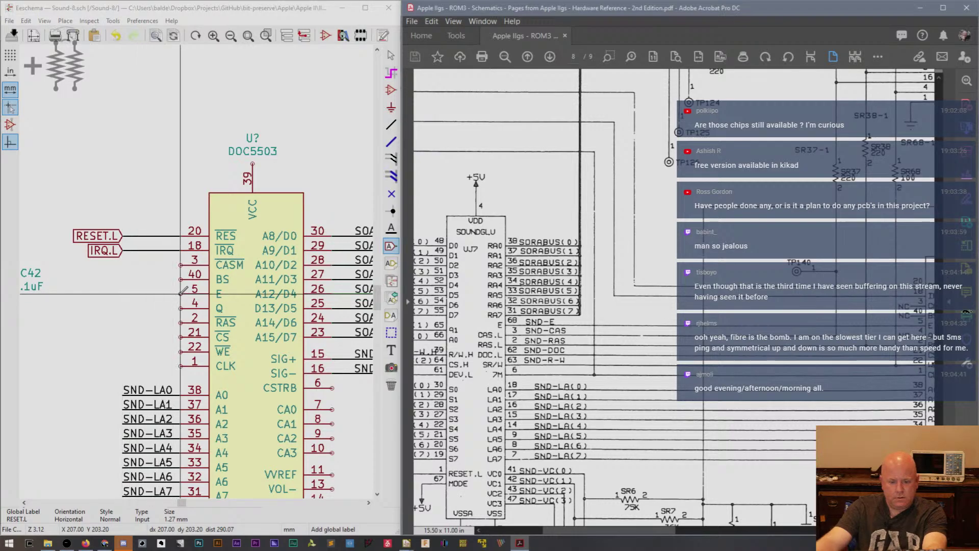
click(148, 296)
key(Escape)
key(Escape)
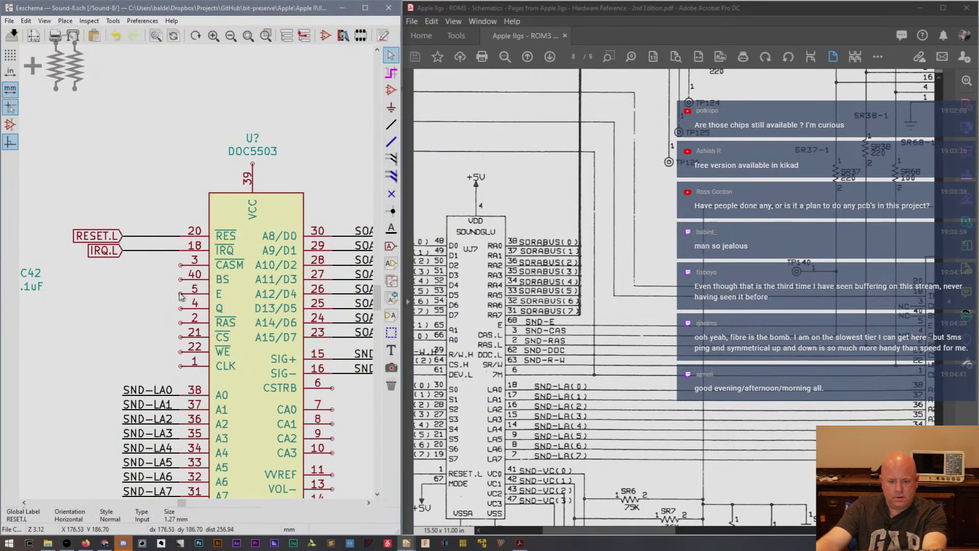
key(w)
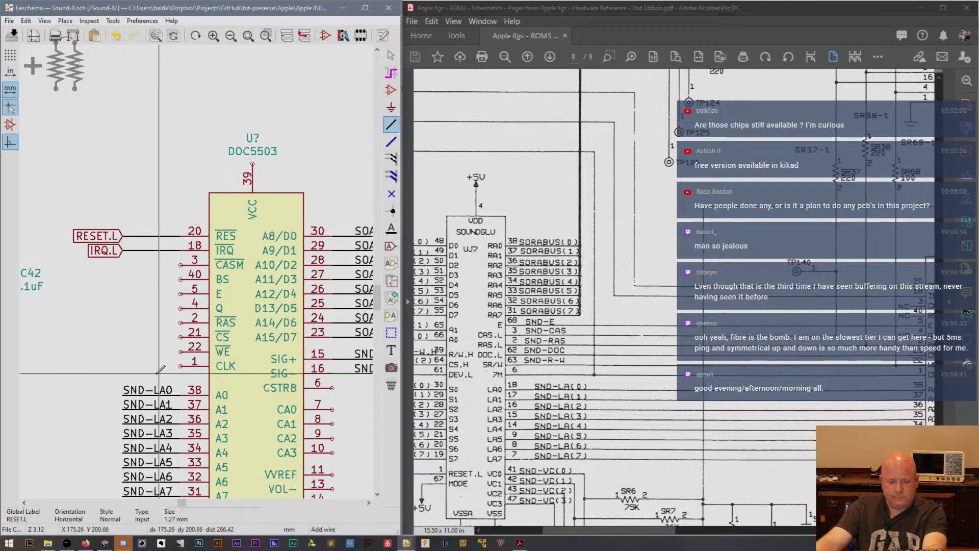
Draw a wire leading left from the DOC5503's E pin 5.
click(181, 293)
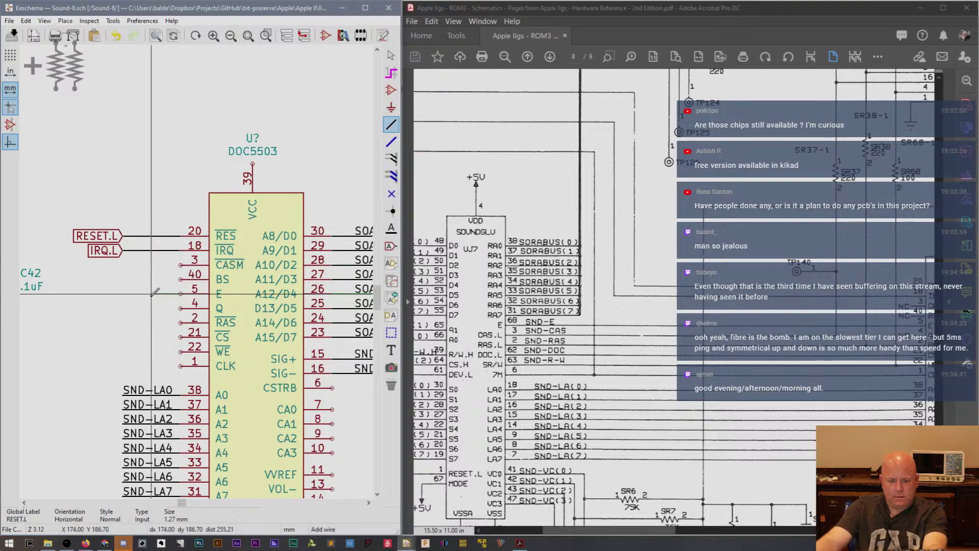
double_click(123, 294)
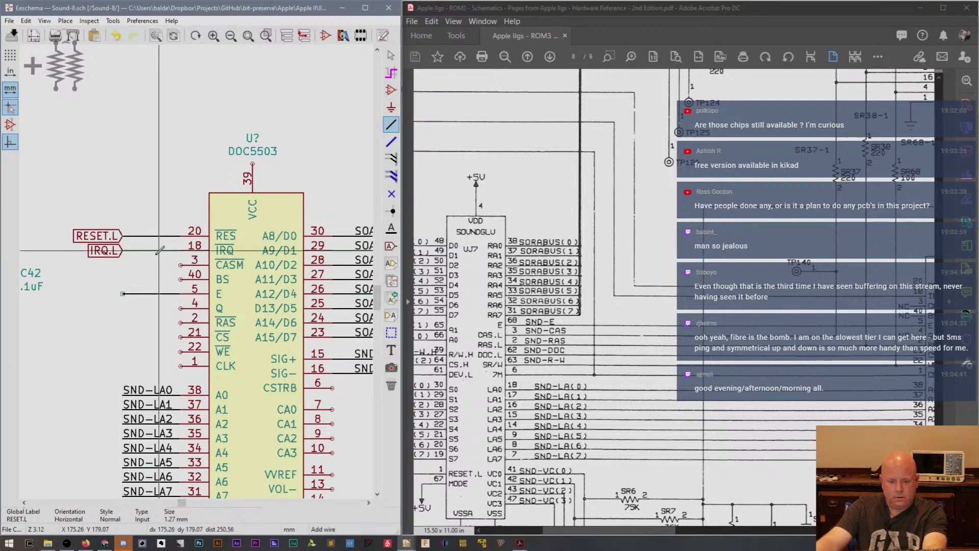
key(Escape)
Copy the SND-LA0 label onto the pin 5 wire and rename it SND-E.
key(c)
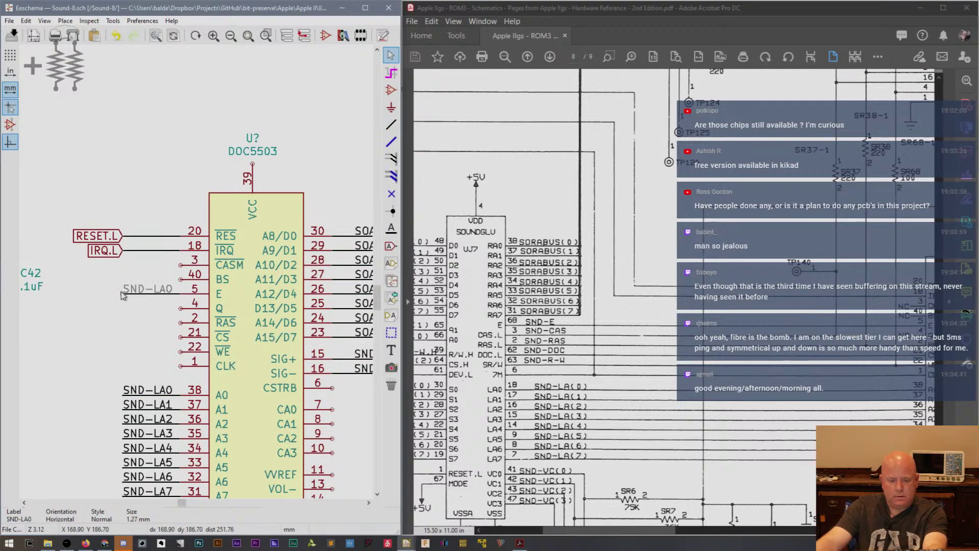
click(122, 294)
double_click(124, 294)
drag(235, 293, 242, 295)
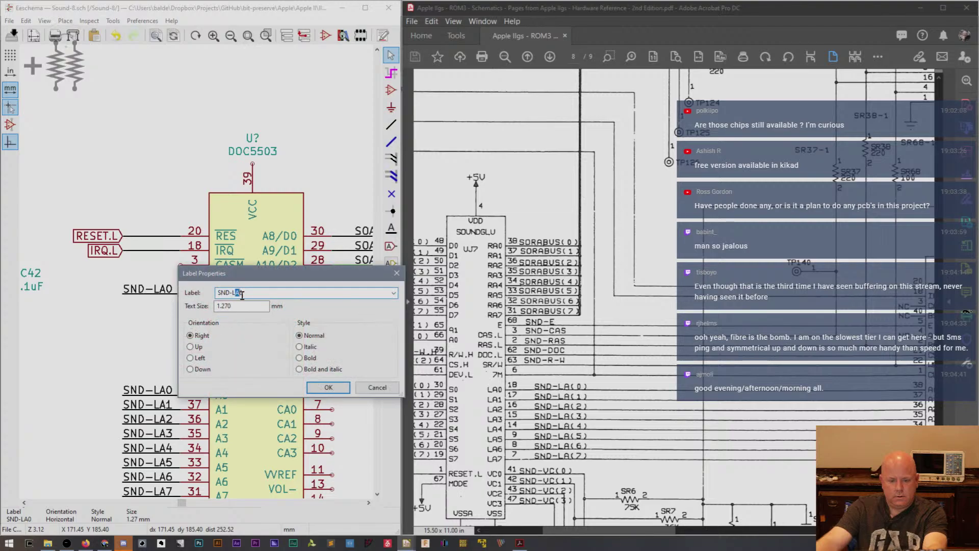
key(BackSpace)
key(BackSpace)
text(E)
key(Return)
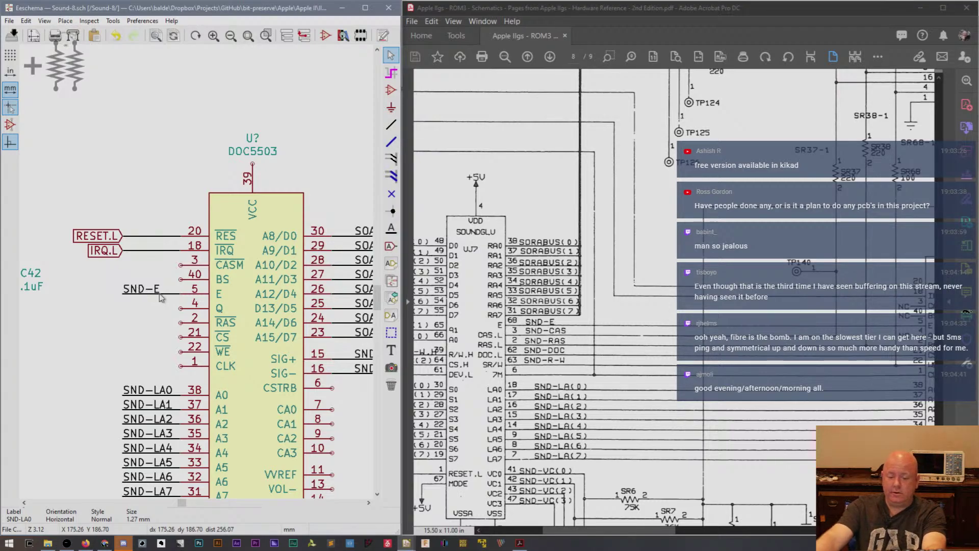
drag(614, 536, 673, 528)
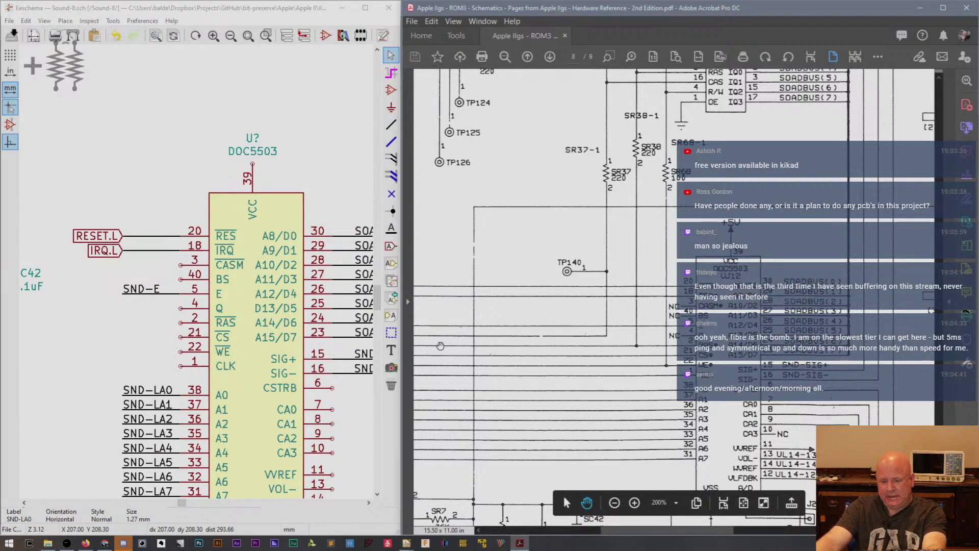
drag(422, 348, 580, 336)
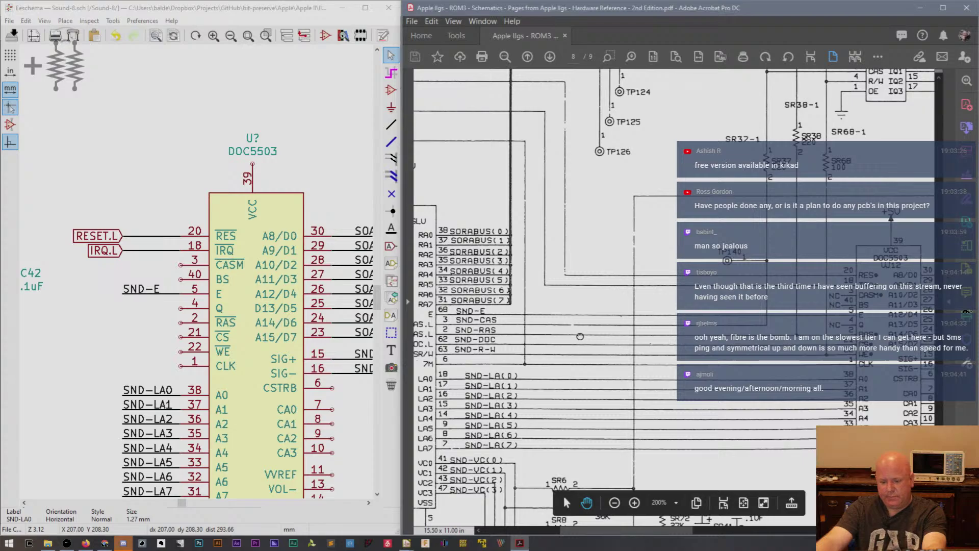
scroll(580, 336, right, 5)
scroll(612, 342, up, 1)
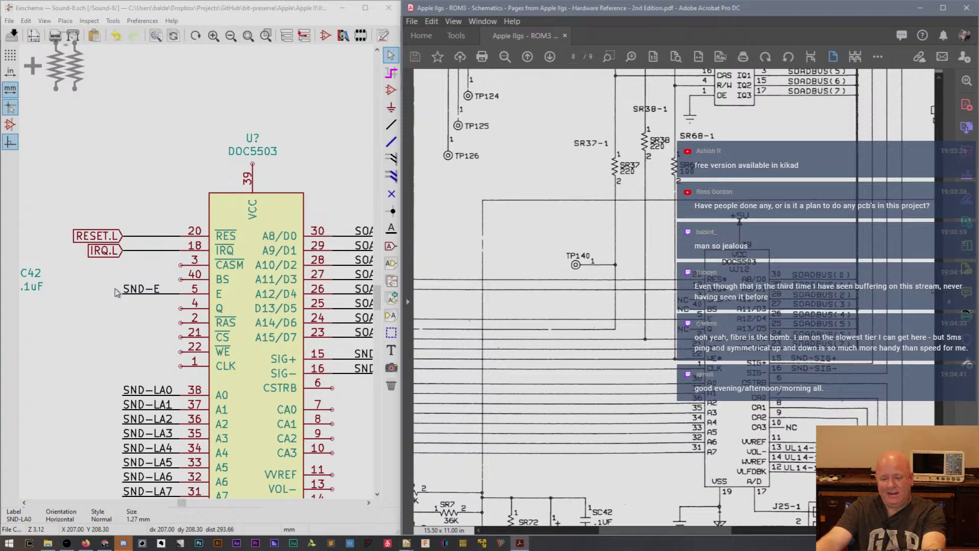
Wire RAS pin 2 and give it an SND-RAS label copied from SND-E.
click(391, 124)
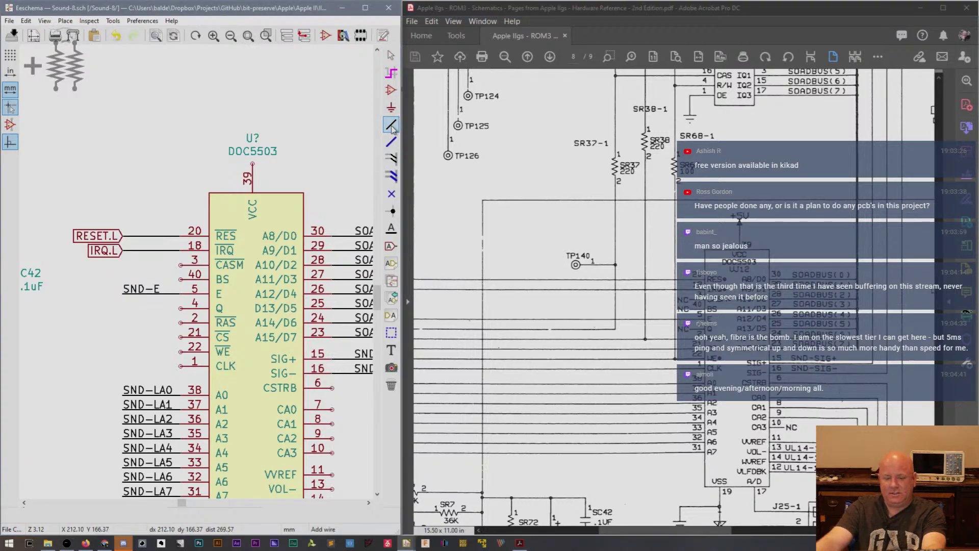
click(181, 323)
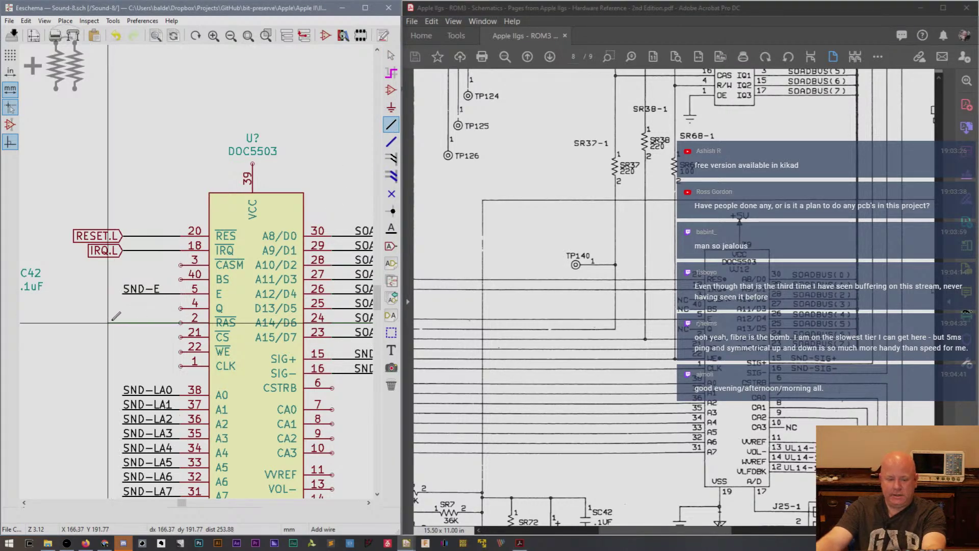
double_click(123, 323)
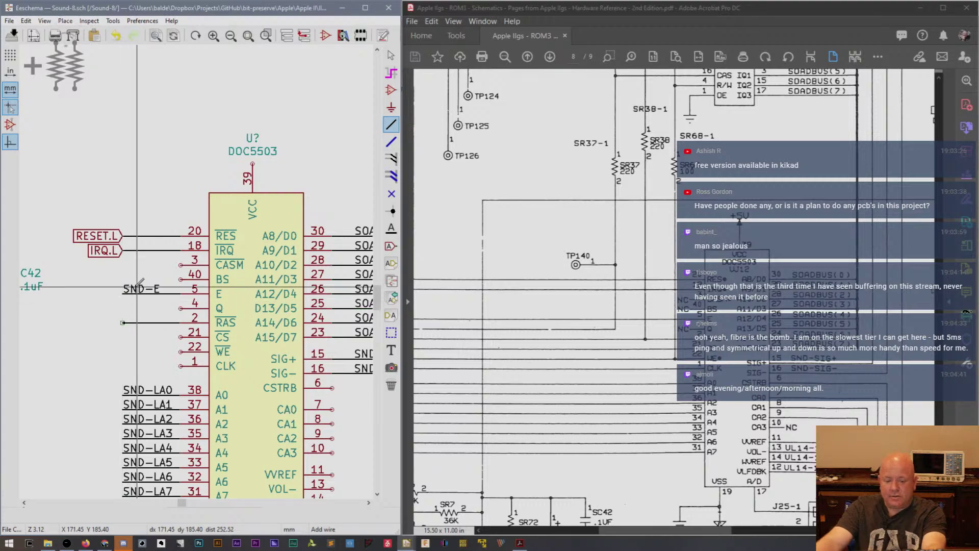
key(Escape)
click(122, 300)
key(ctrl+d)
click(131, 320)
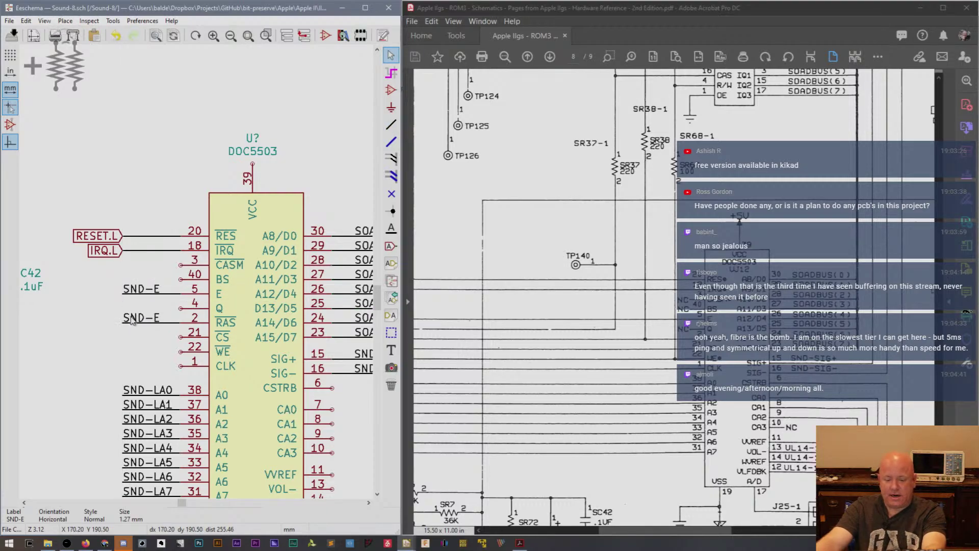
double_click(133, 320)
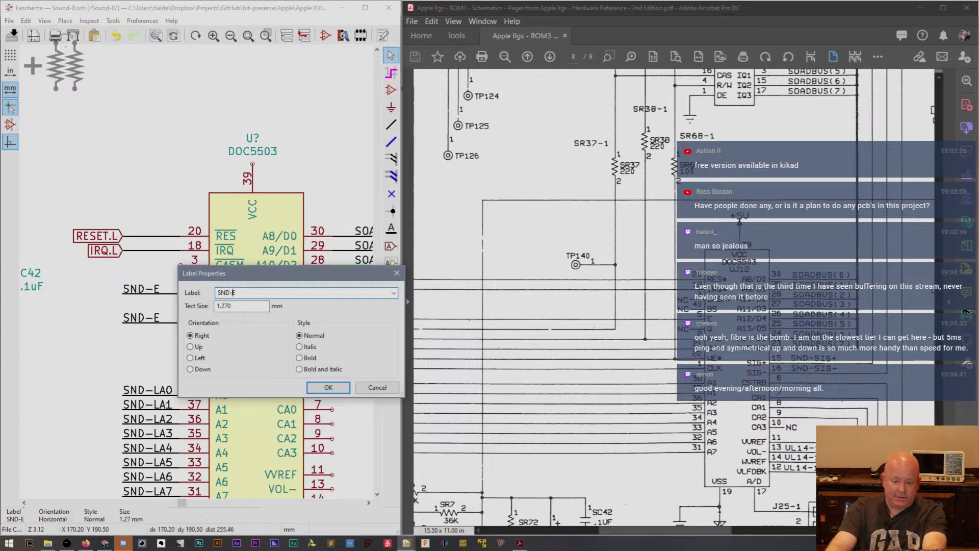
text(RAS)
key(Return)
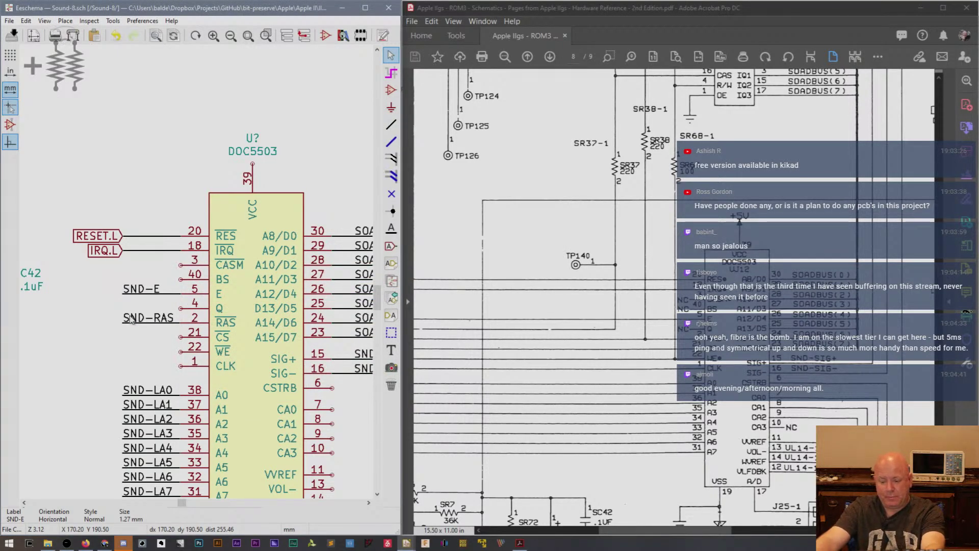
Copy the SND-RAS label to CS pin 21 and rename it SND-DOC.
drag(100, 306, 151, 343)
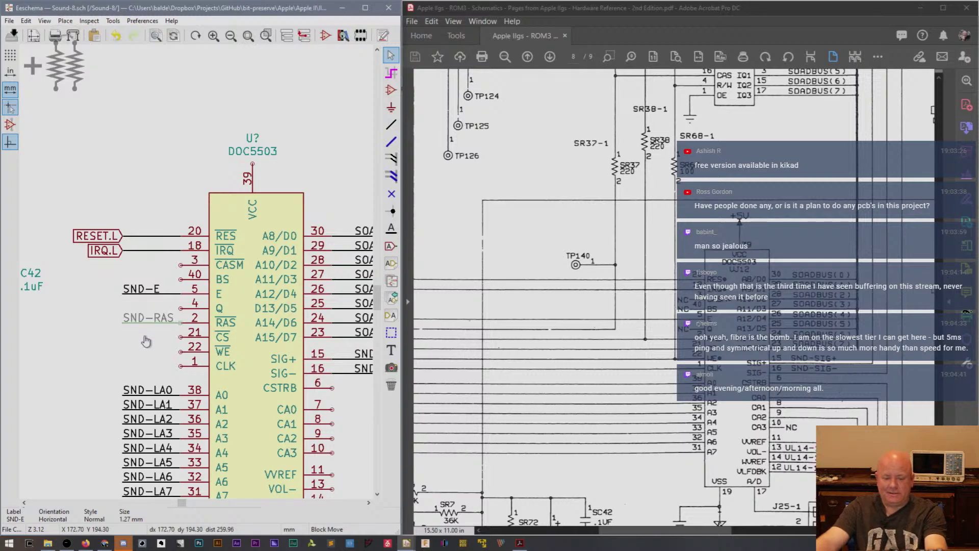
click(124, 315)
key(ctrl+v)
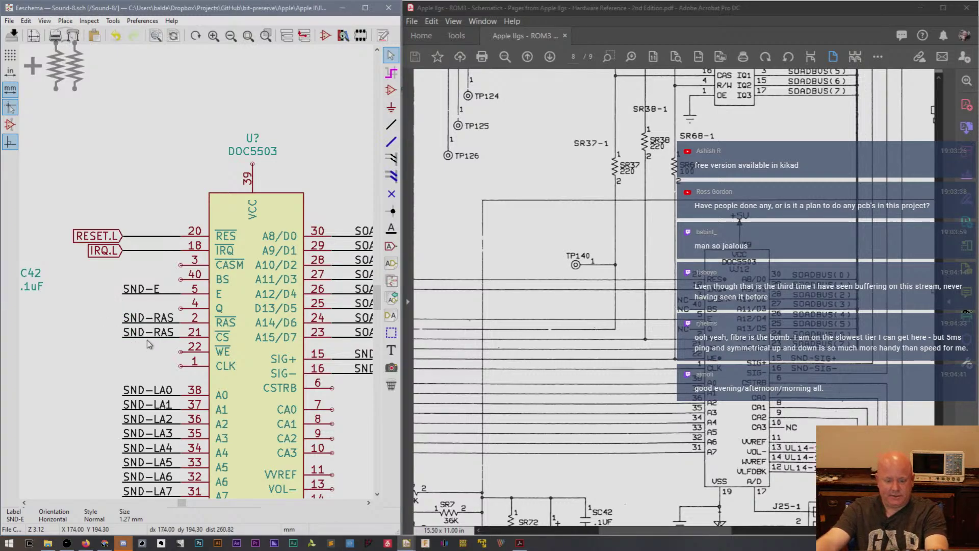
click(148, 340)
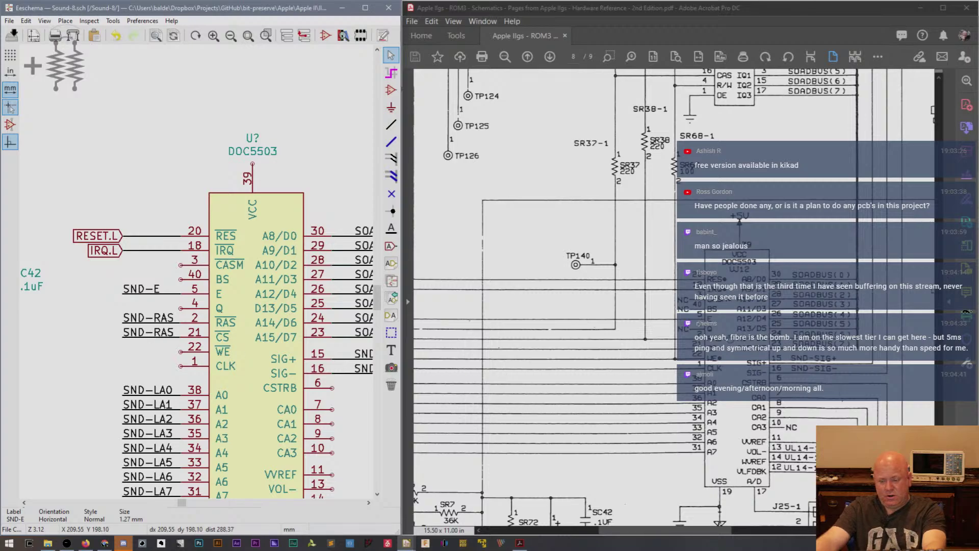
drag(698, 530, 649, 532)
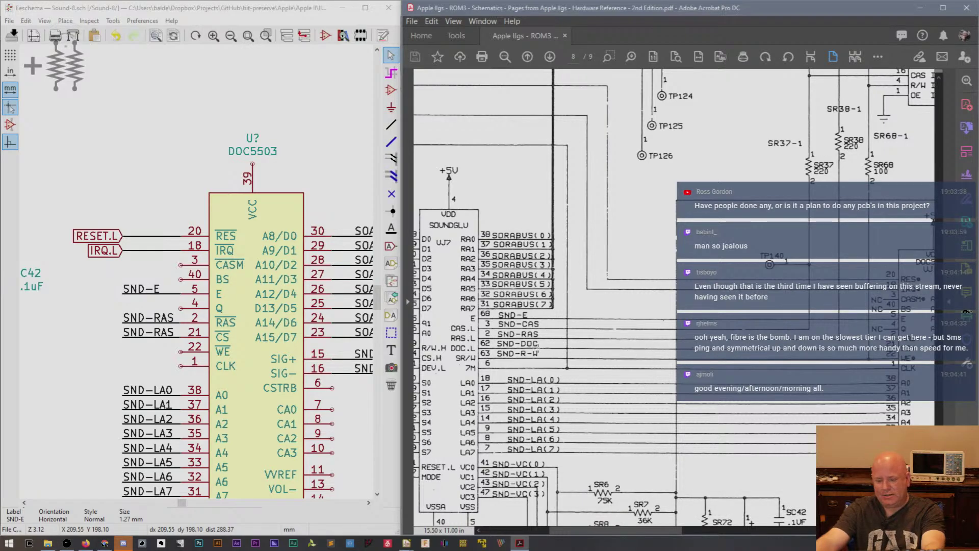
double_click(162, 333)
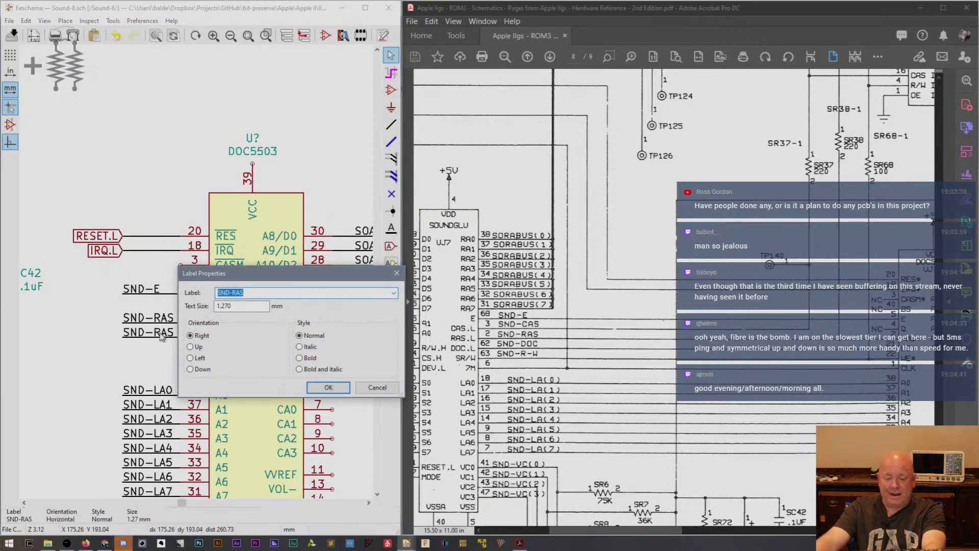
key(BackSpace)
key(BackSpace)
key(BackSpace)
text(DOC)
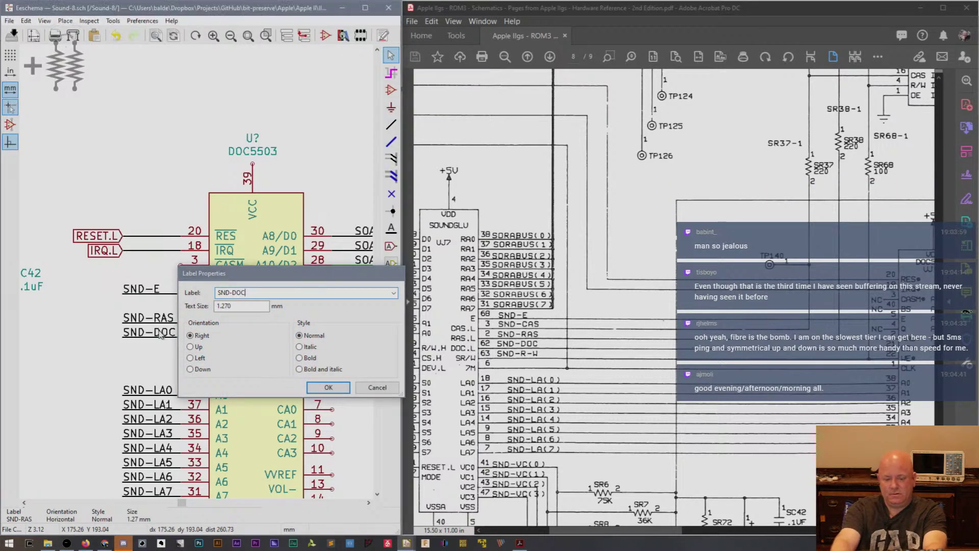
key(Return)
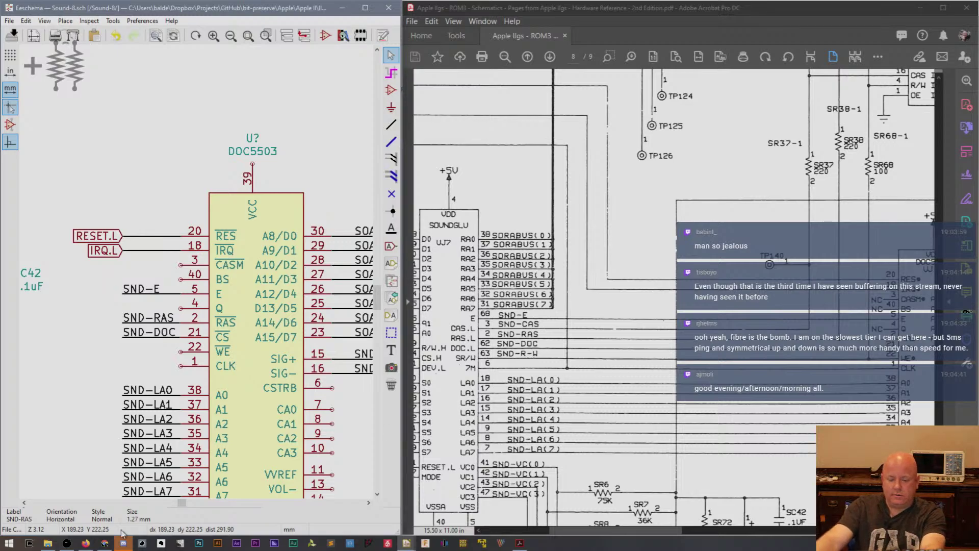
Google the Hackster Amiga 500 article by its author's name in a new Chrome tab.
click(104, 543)
click(503, 8)
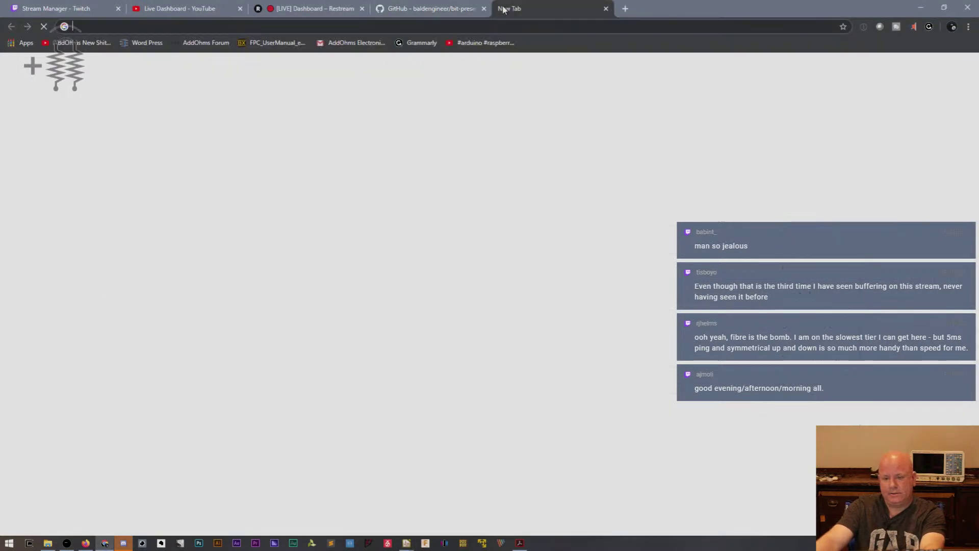
text(hackster)
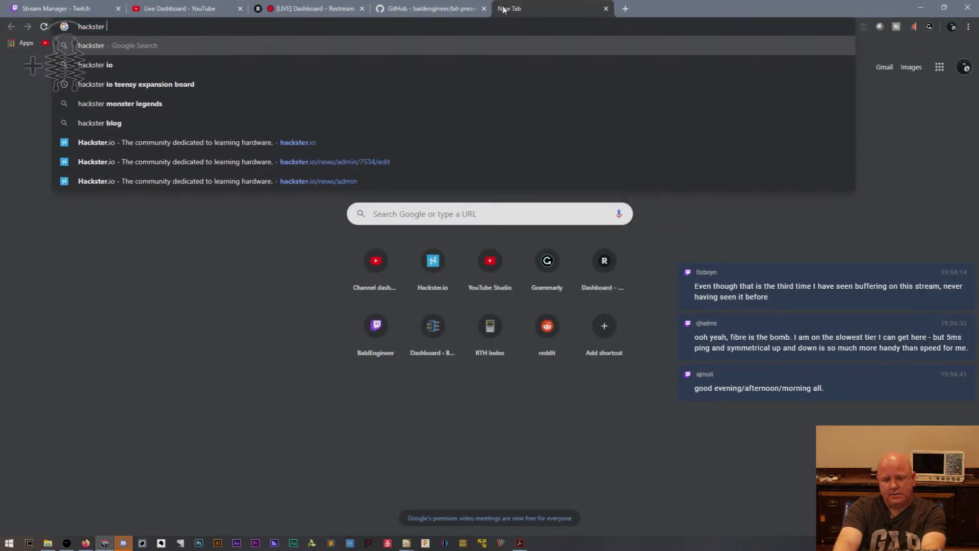
text( "jame)
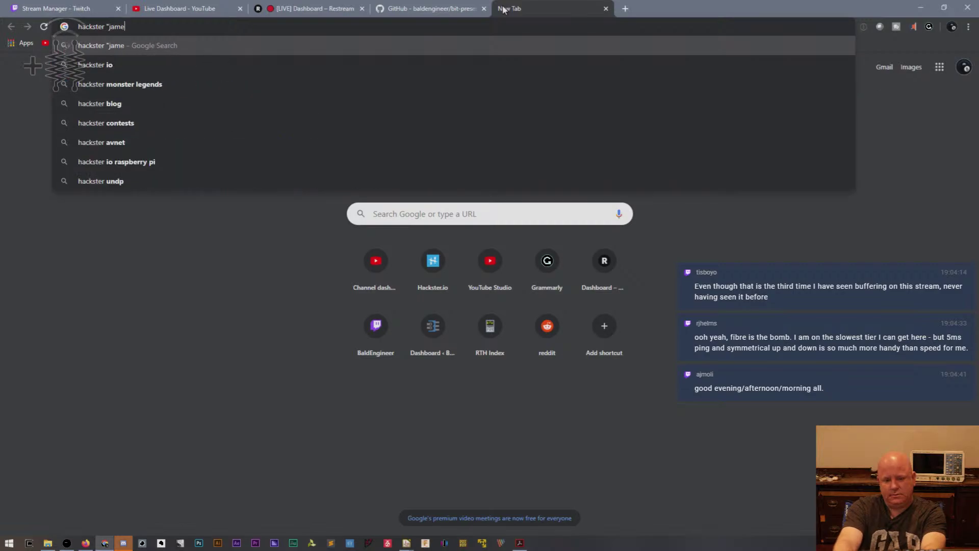
text(s lewis" amiga 500)
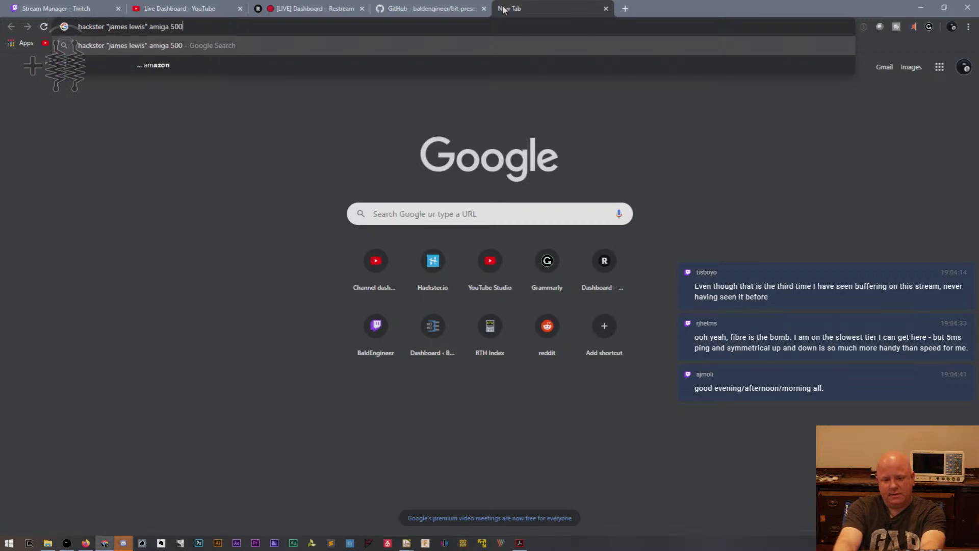
key(Return)
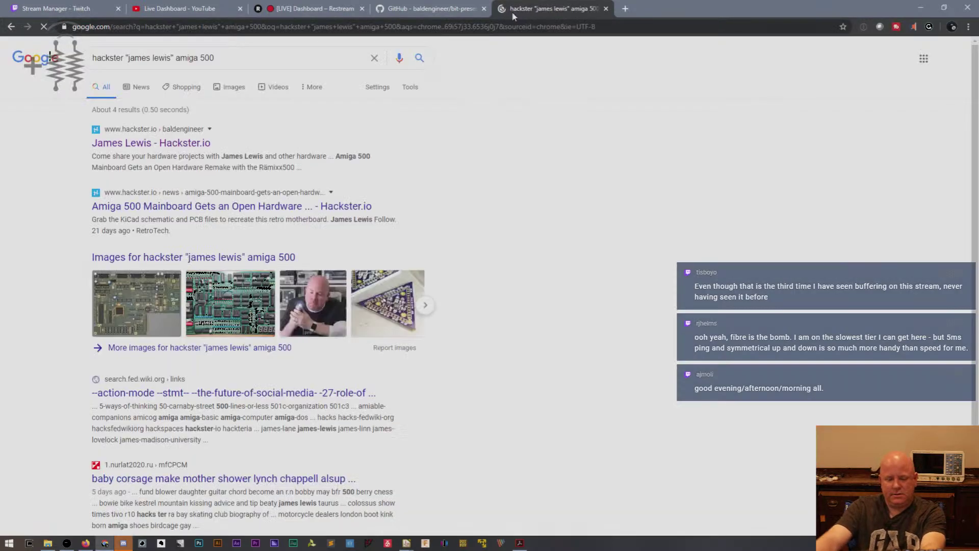
Open and read through the Hackster Rämixx500 Amiga 500 mainboard article, then return to KiCad.
click(257, 210)
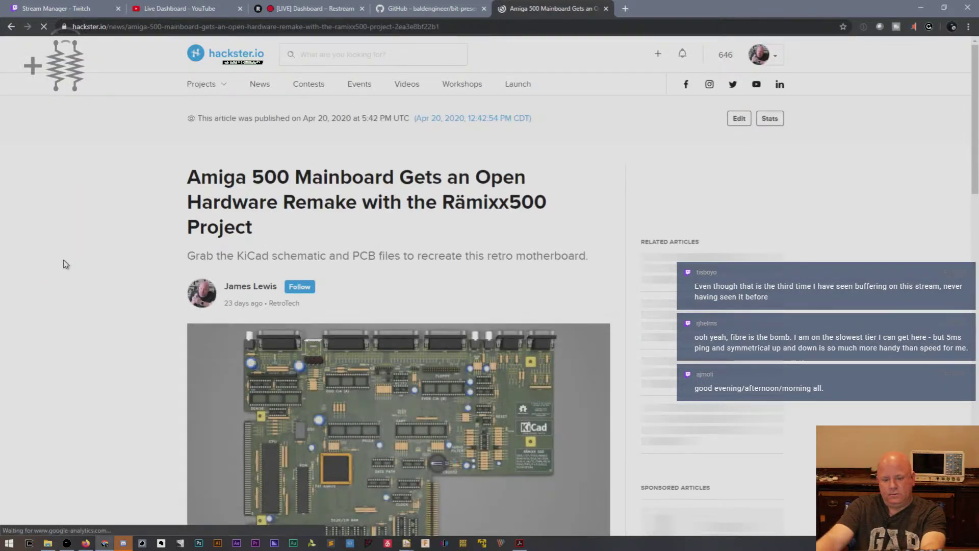
scroll(64, 261, down, 2)
scroll(64, 261, down, 1)
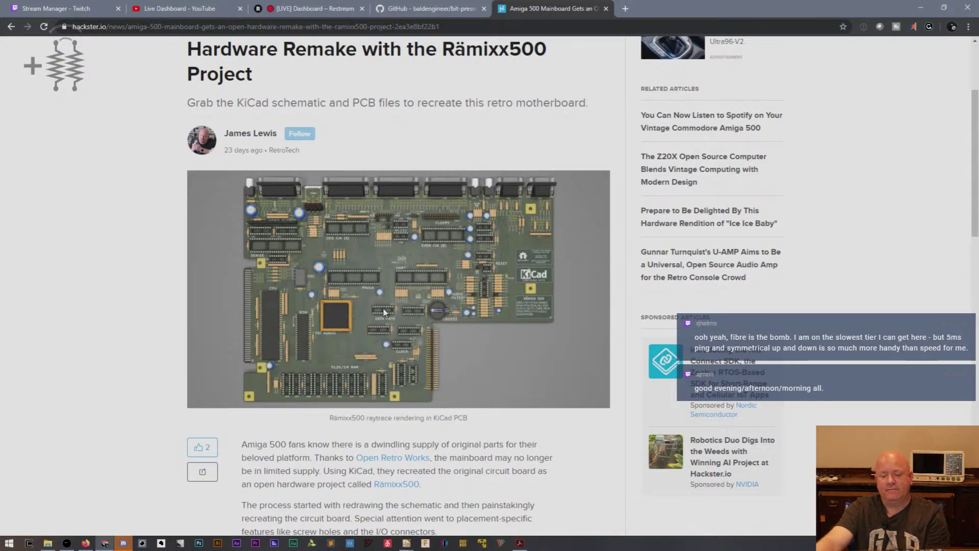
scroll(411, 344, down, 1)
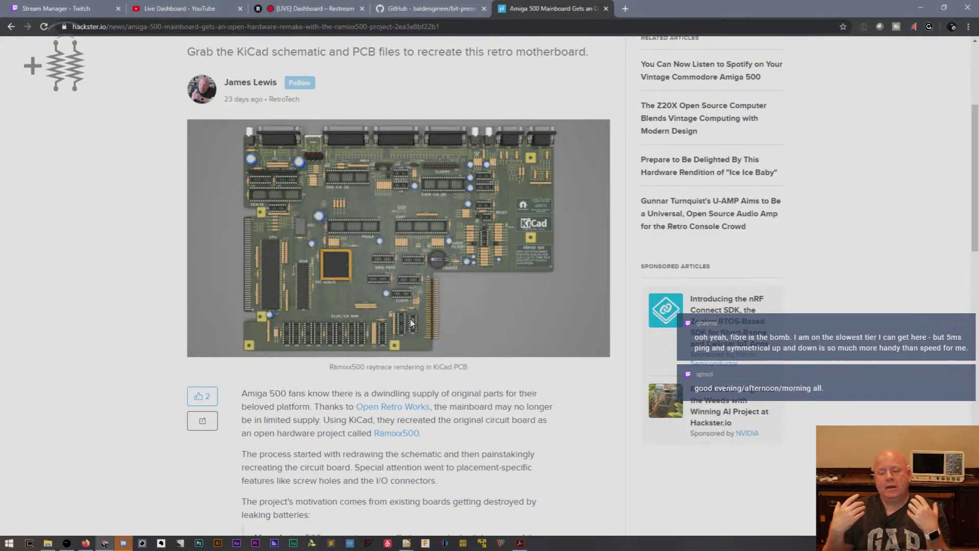
scroll(411, 322, down, 7)
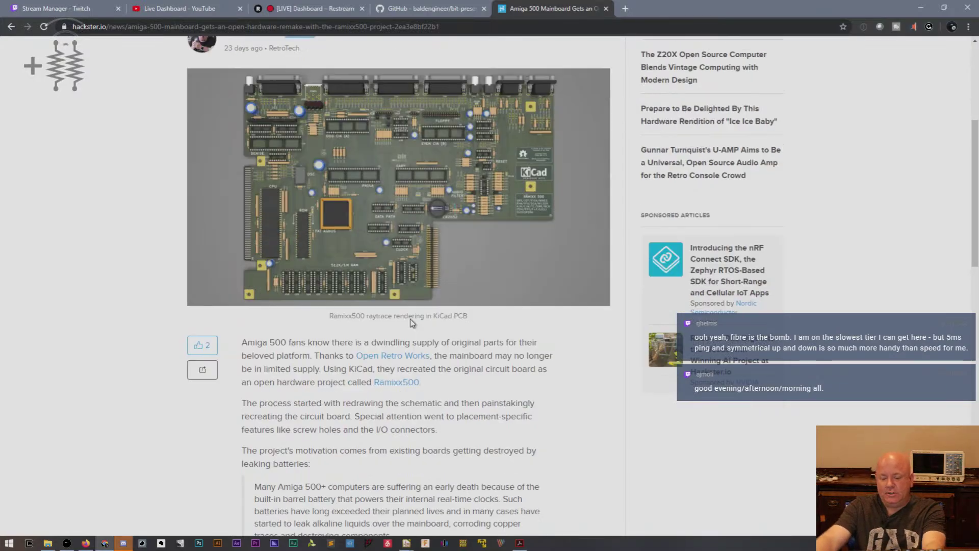
scroll(410, 318, up, 15)
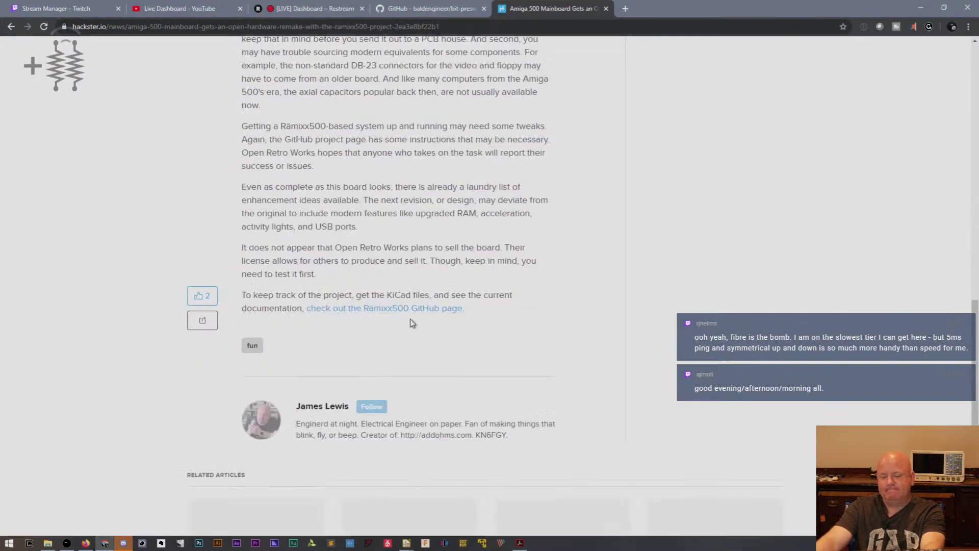
scroll(410, 319, down, 2)
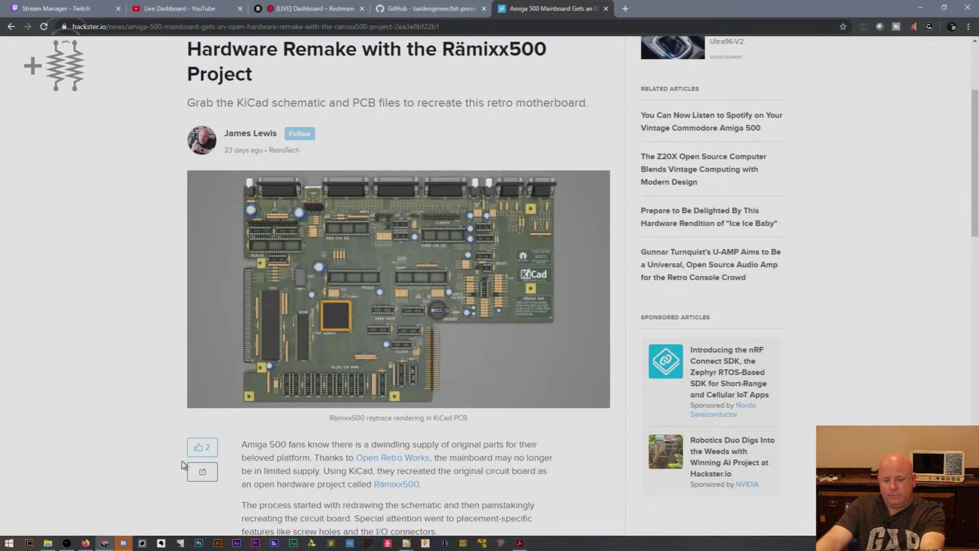
click(406, 543)
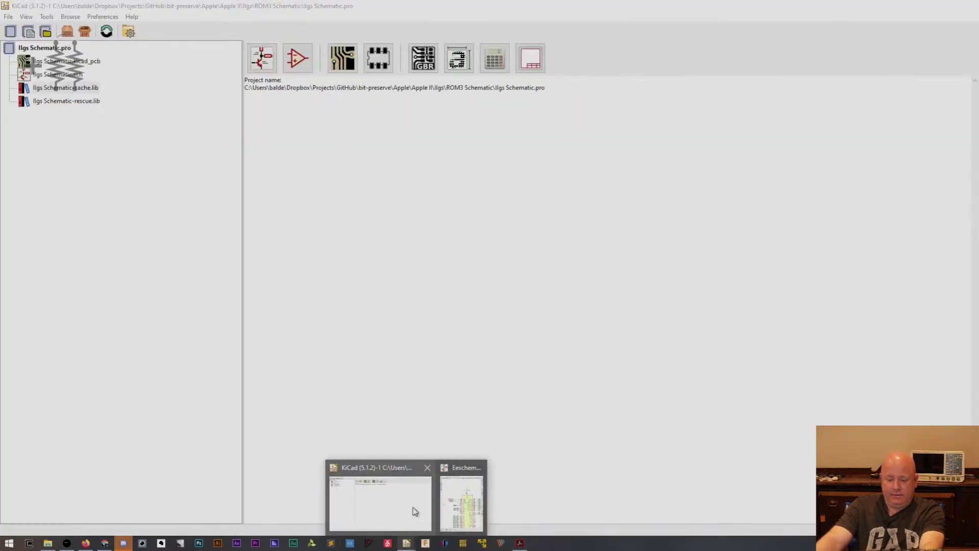
Return to Eeschema and try moving the SND-DOC label, undoing the move.
click(411, 509)
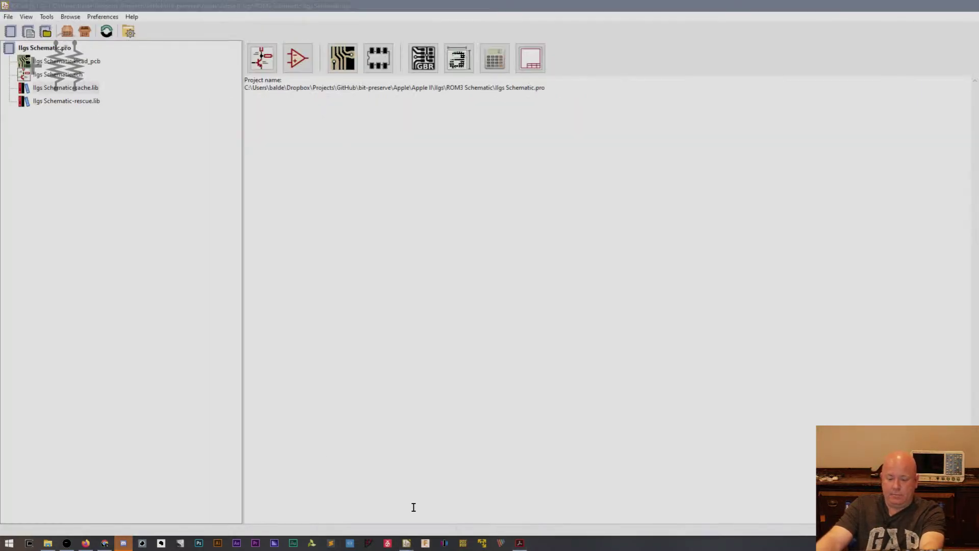
click(410, 543)
click(463, 517)
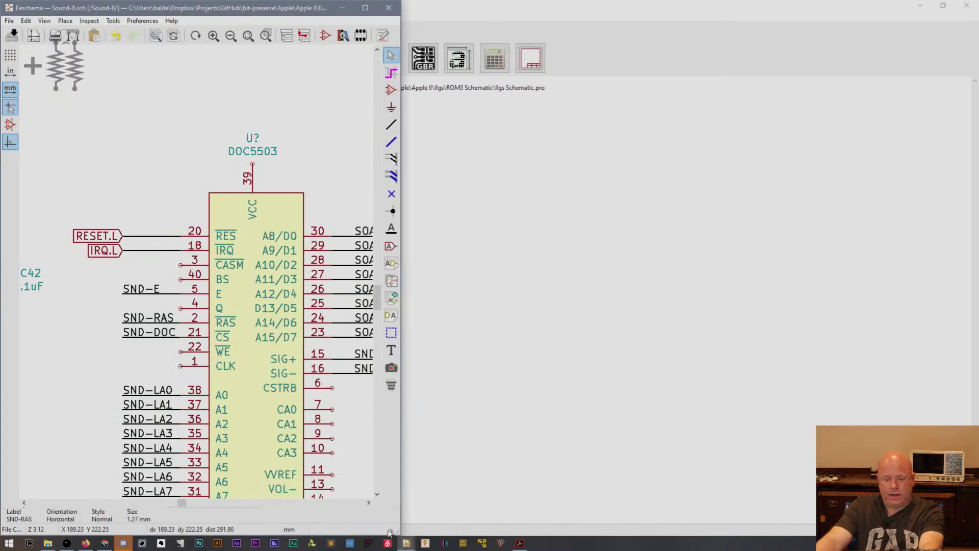
click(520, 543)
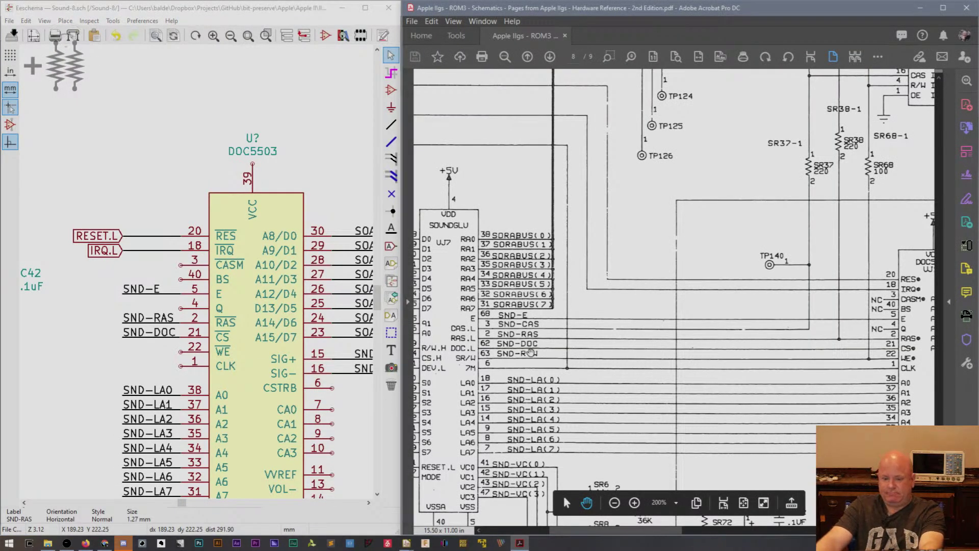
click(126, 336)
click(133, 335)
drag(110, 332, 166, 339)
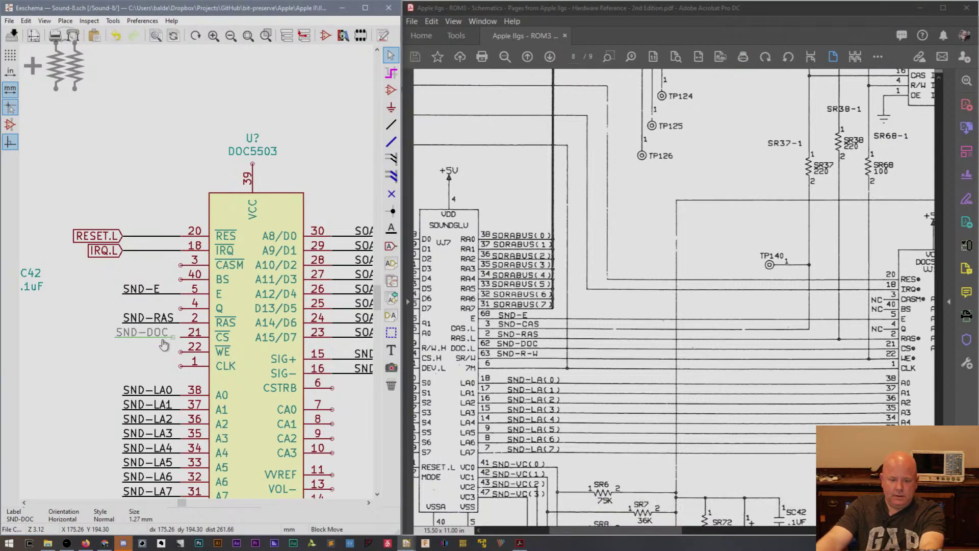
click(173, 341)
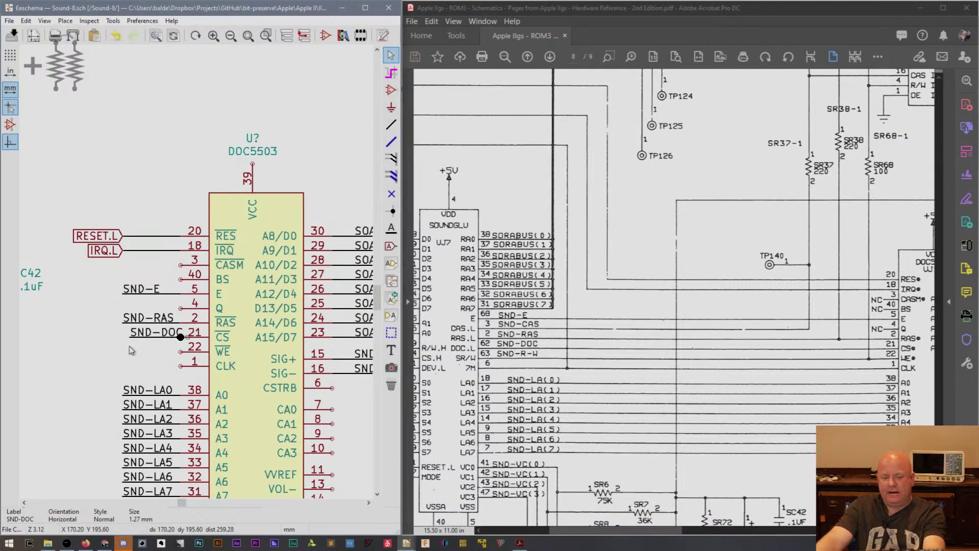
key(ctrl+z)
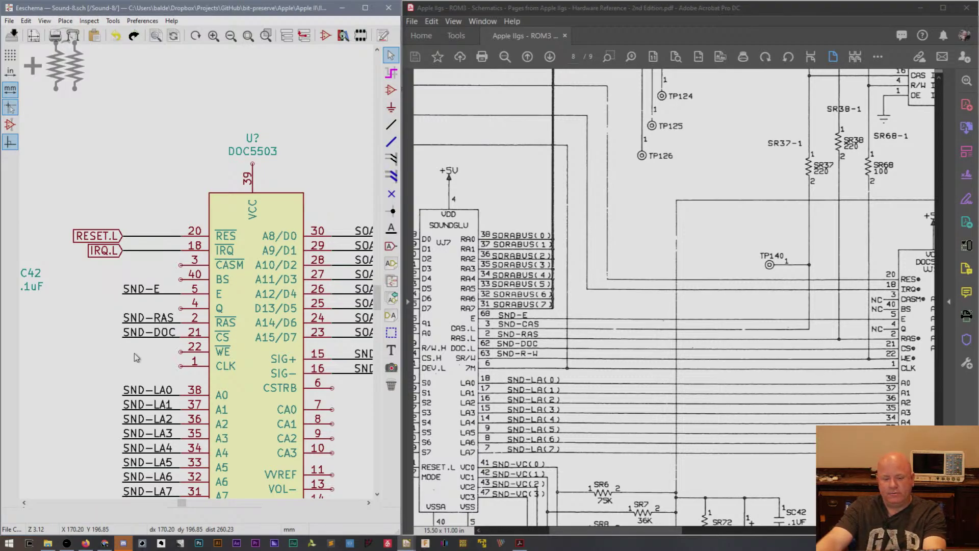
Copy the SND-DOC label and wire to WE pin 22 and rename it SND-R-W.
drag(134, 353, 116, 322)
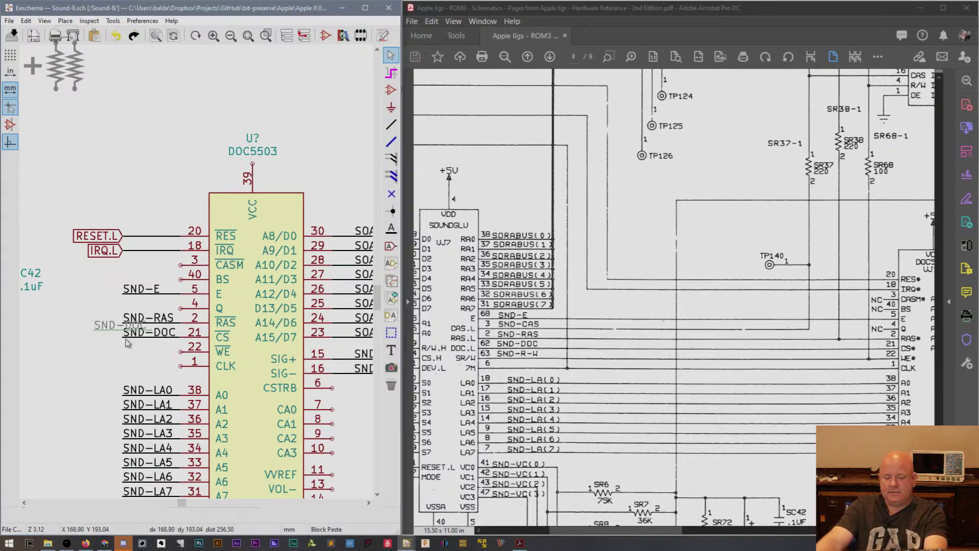
click(152, 349)
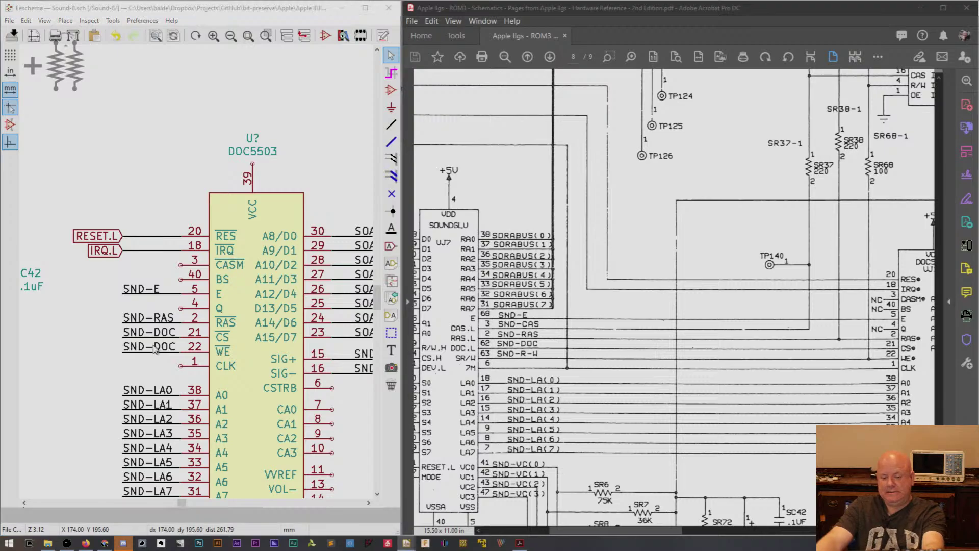
double_click(154, 350)
key(End)
key(BackSpace)
key(BackSpace)
key(BackSpace)
text(R-W)
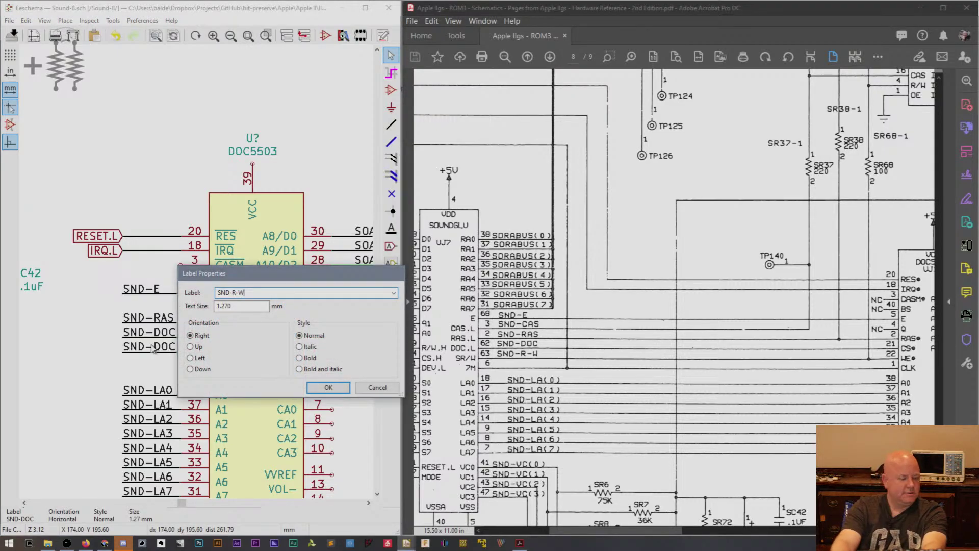
key(Return)
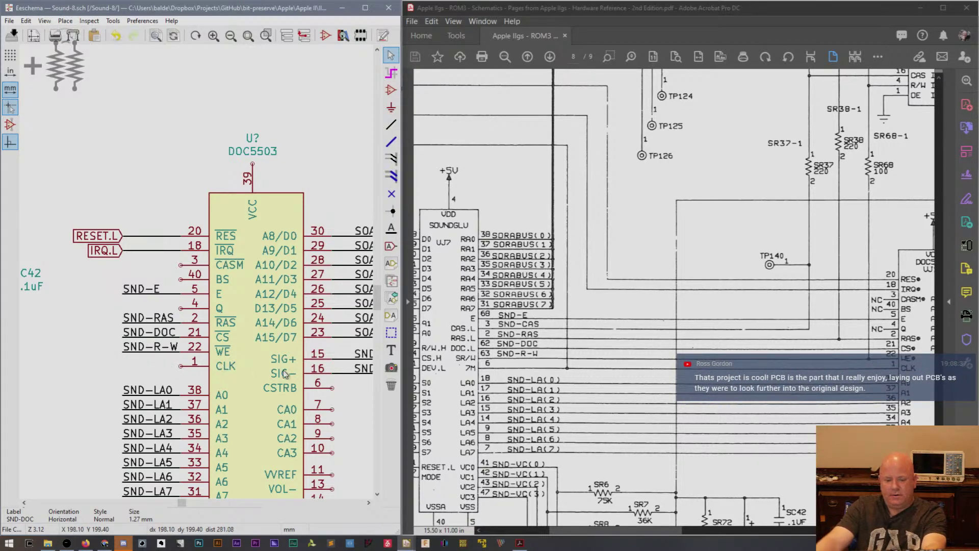
Copy and paste the SND-R-W label onto CLK pin 1.
key(ctrl+c)
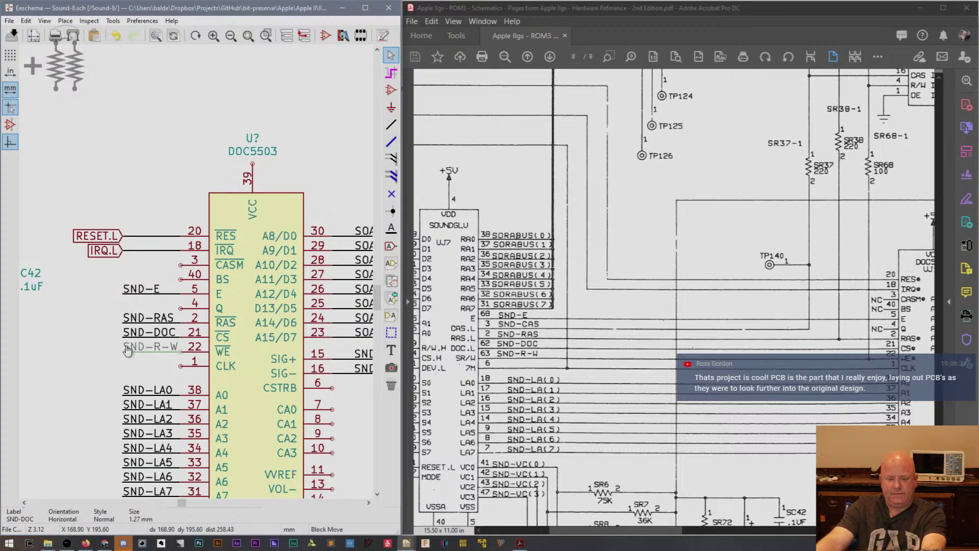
key(ctrl+v)
click(154, 372)
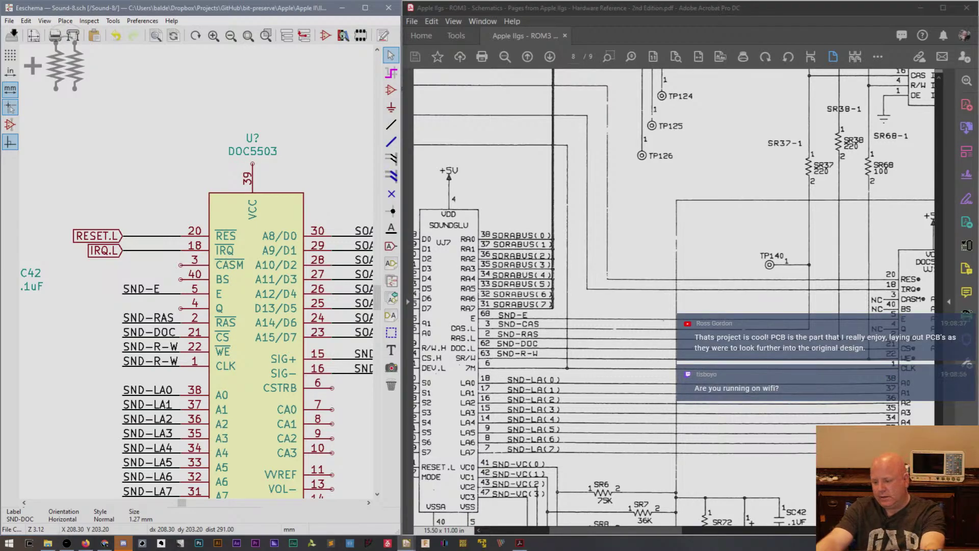
Scroll the reference PDF up to show the SORABUS resistors and UK6 DRAM above the sound chip.
scroll(674, 296, up, 4)
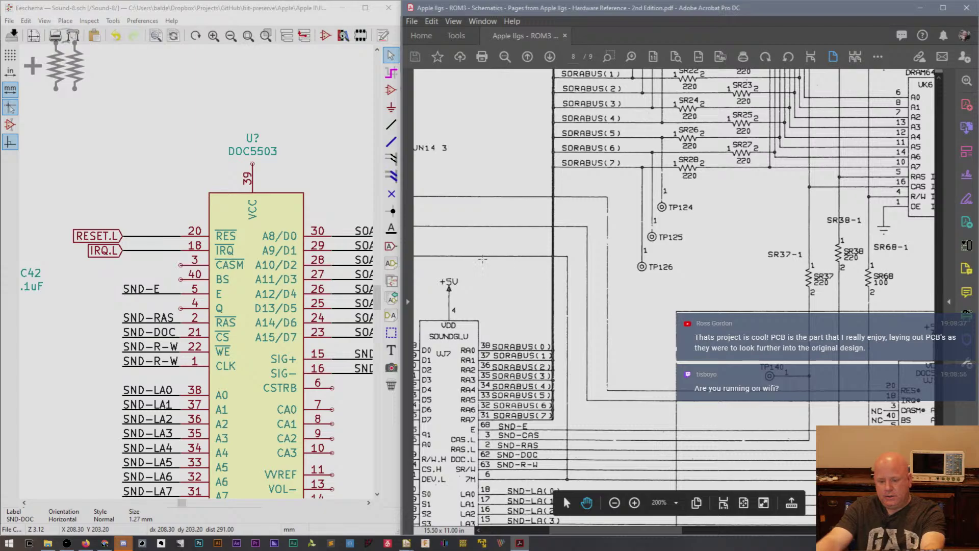
click(506, 266)
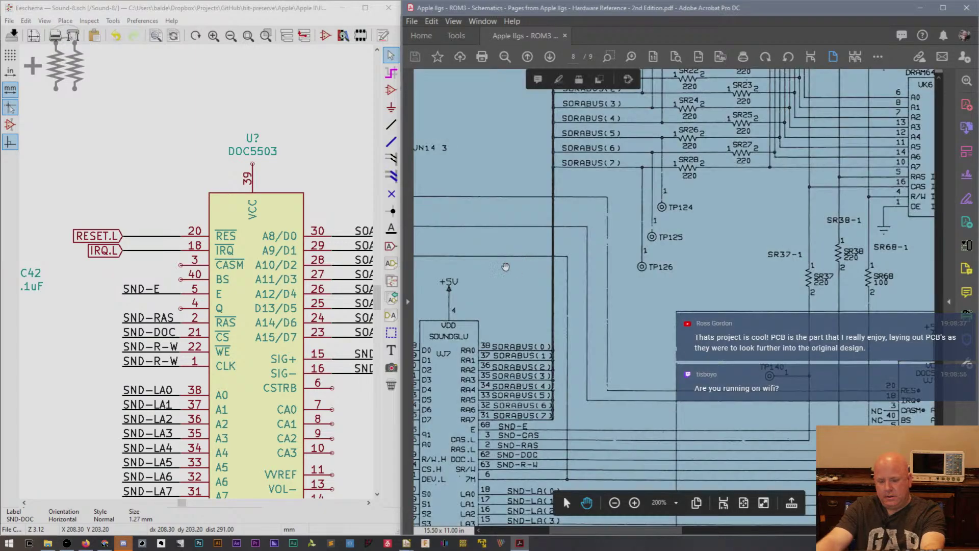
click(459, 256)
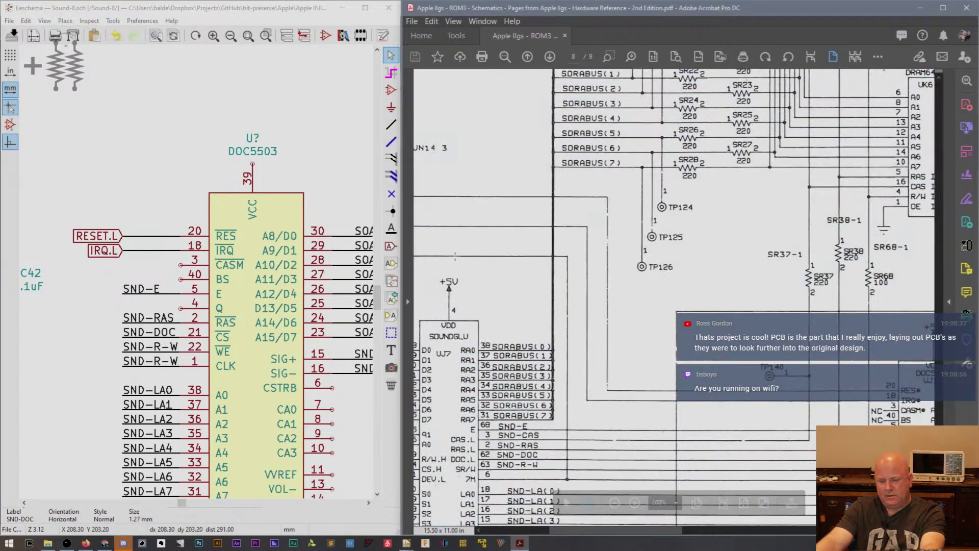
click(456, 245)
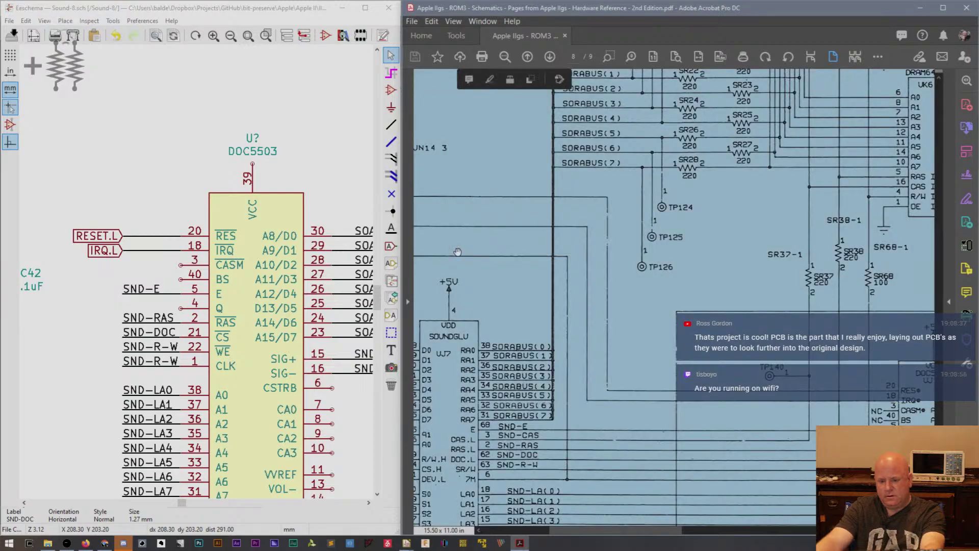
click(482, 279)
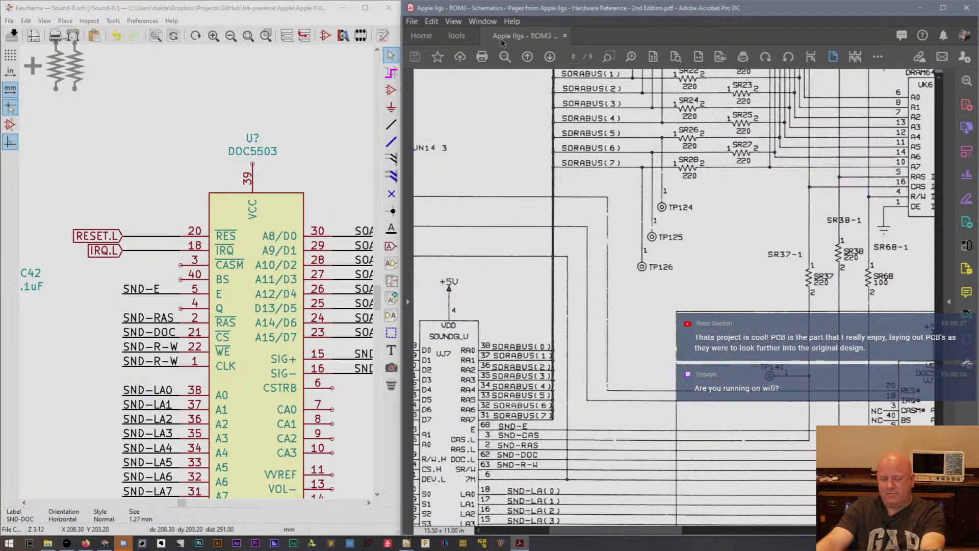
click(498, 244)
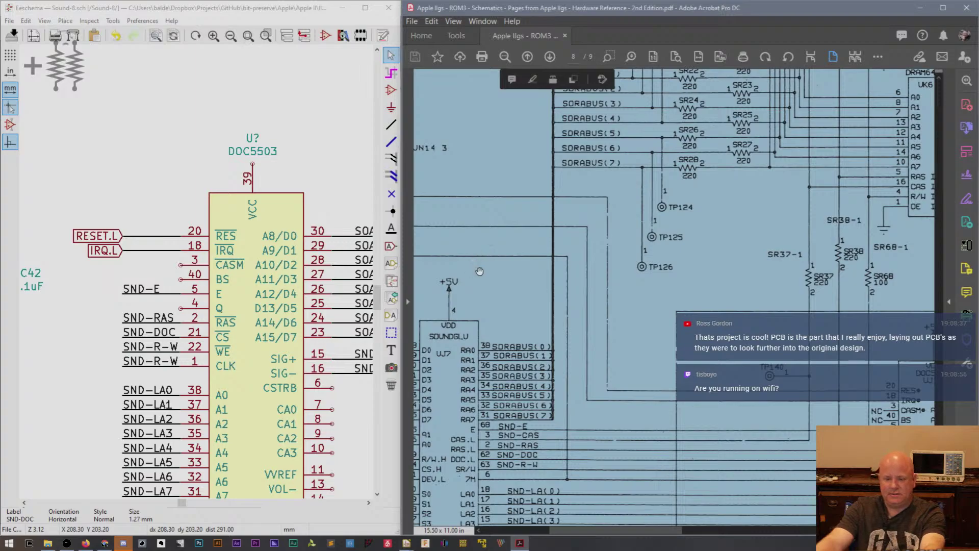
click(479, 271)
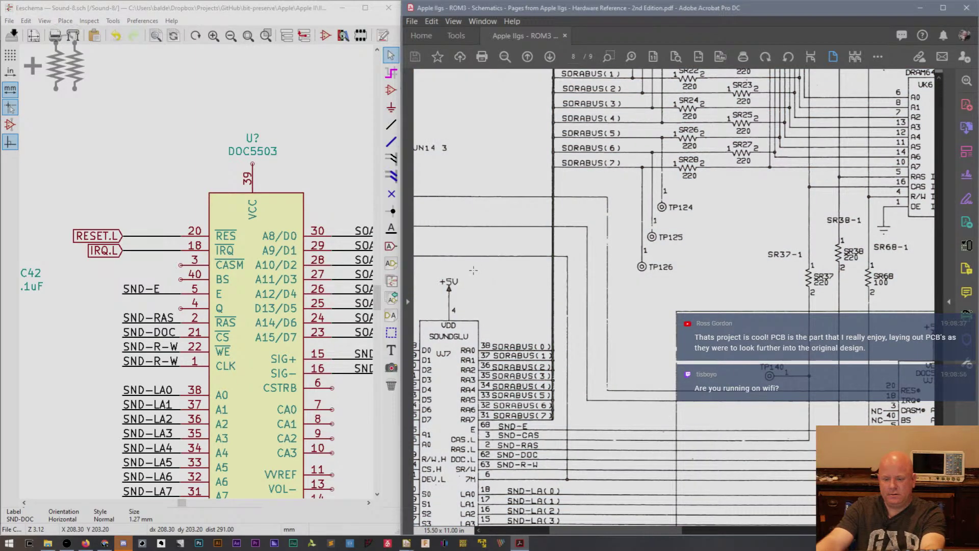
click(486, 304)
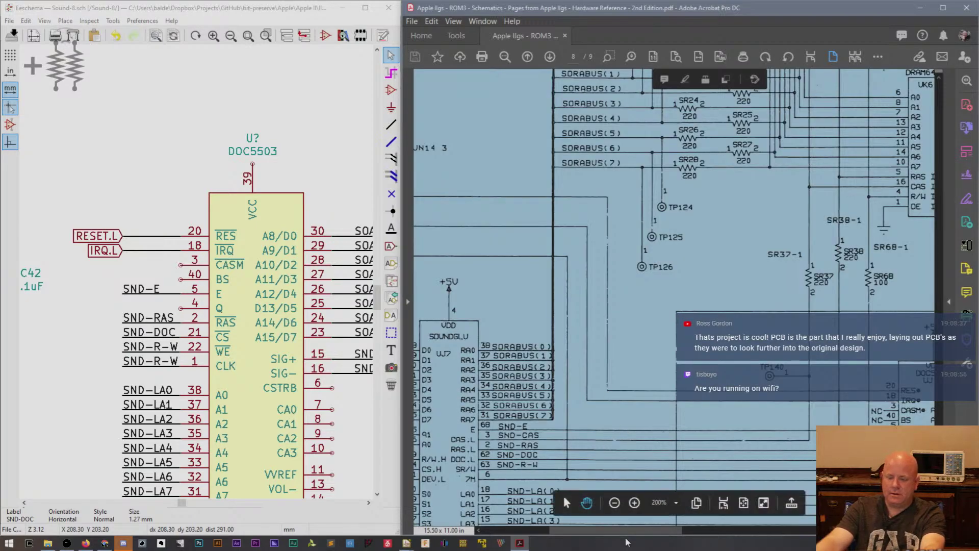
mouse_move(619, 533)
mouse_down()
mouse_move(587, 532)
mouse_move(634, 531)
mouse_up()
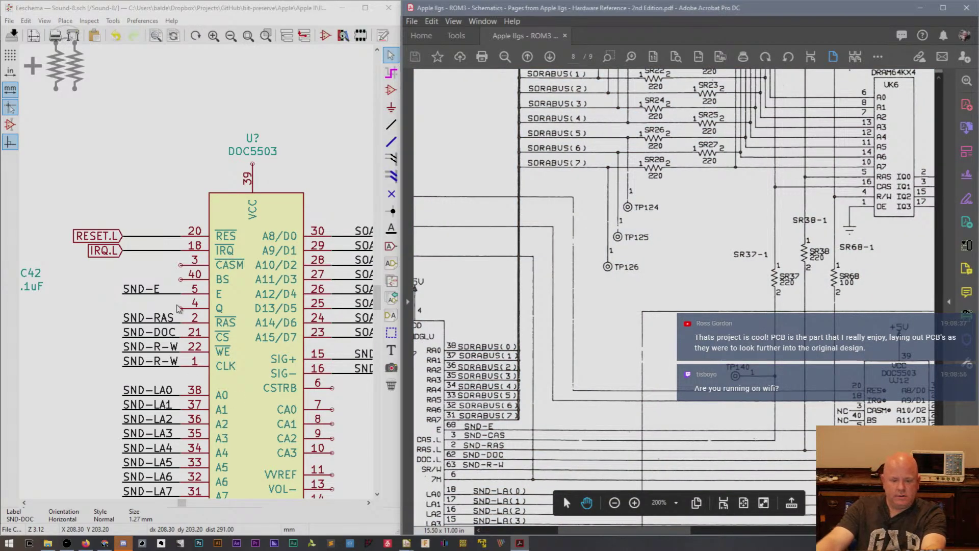
Delete the SND-R-W label from the DOC5503's CLK pin 1.
click(166, 366)
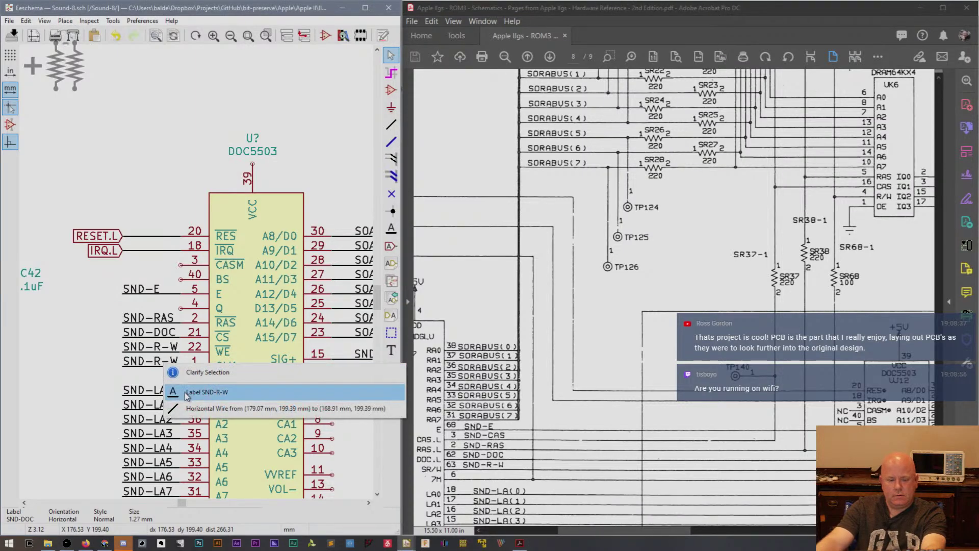
click(188, 393)
key(m)
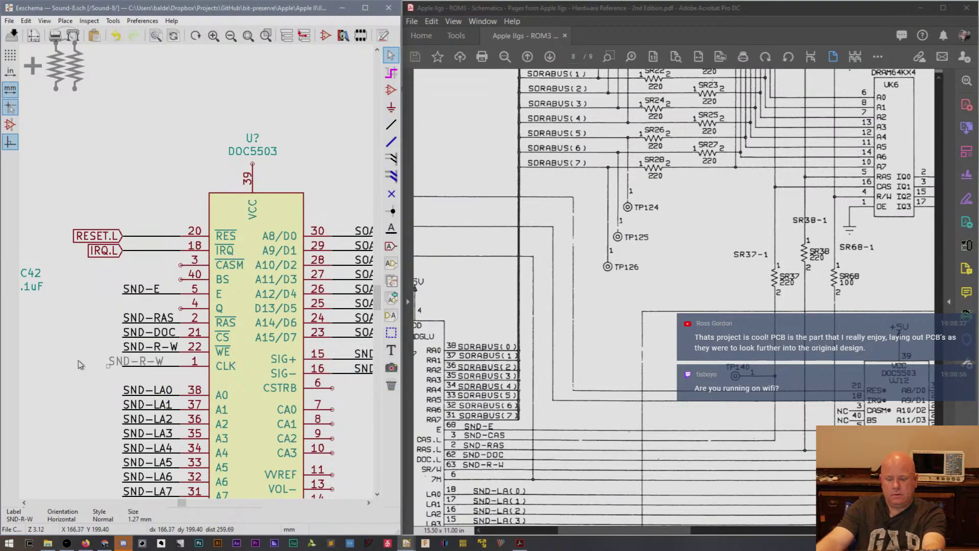
key(Delete)
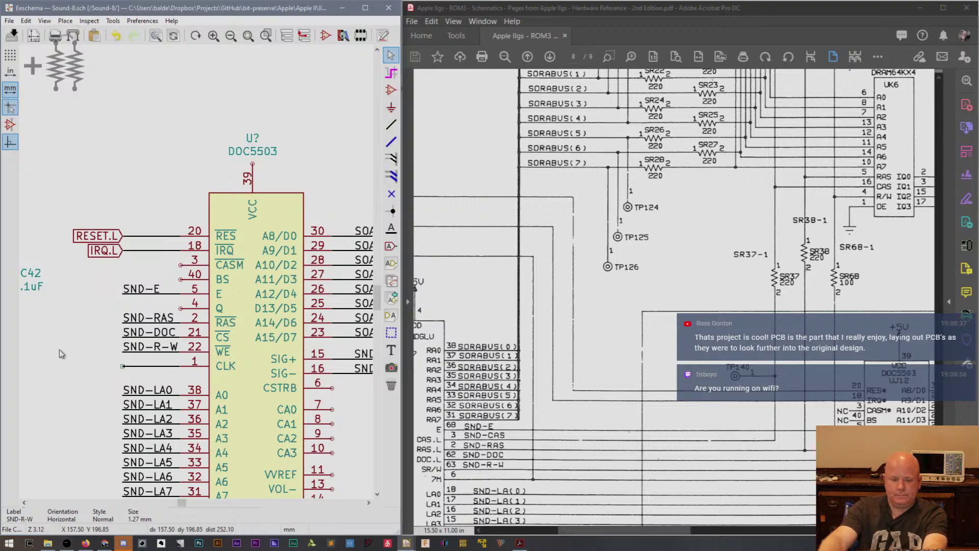
Duplicate the IRQ.L global label onto CLK pin 1 and rename it 7M.H.
key(c)
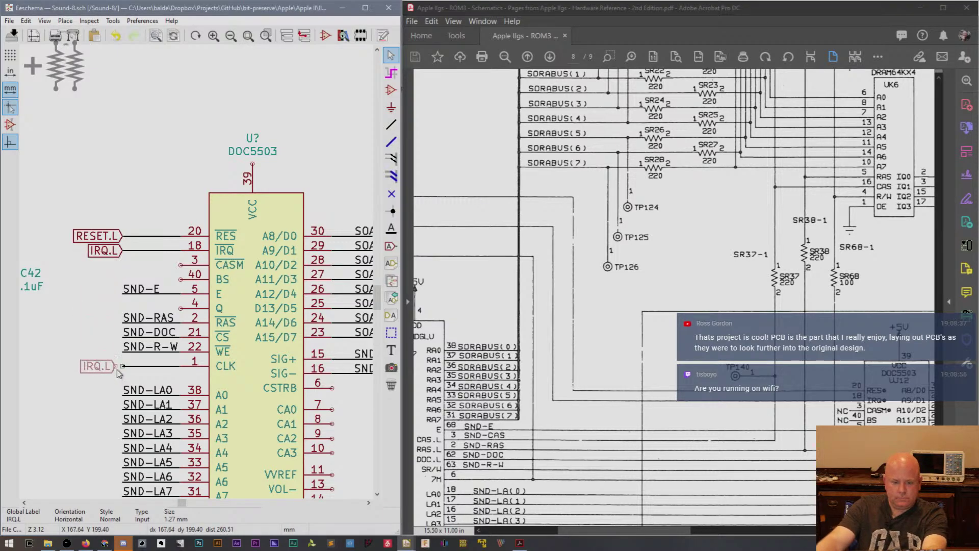
click(123, 368)
text(e)
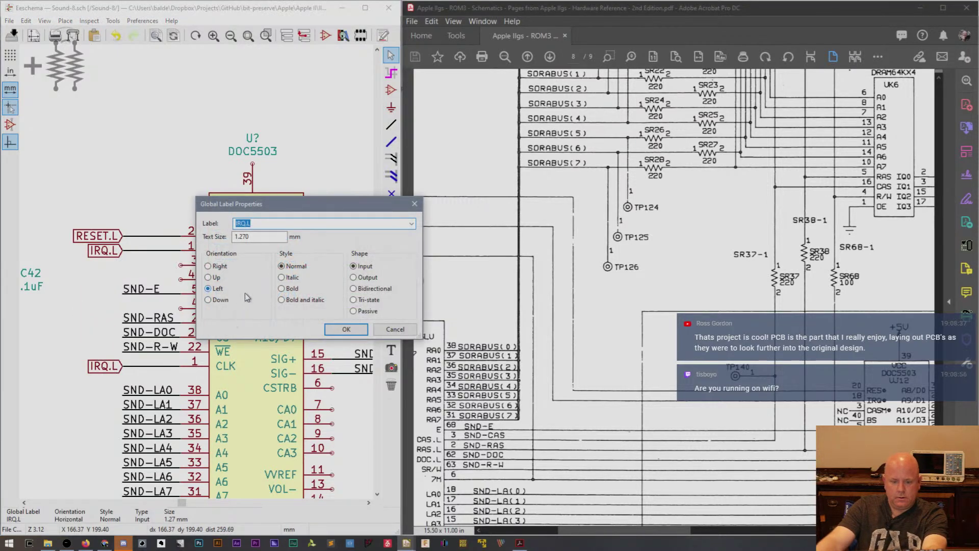
text(7M.H)
key(Return)
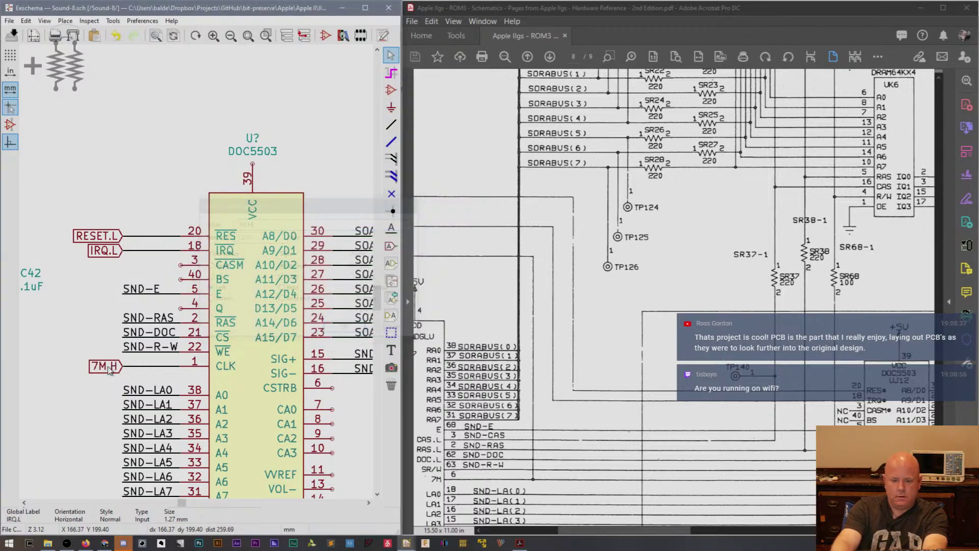
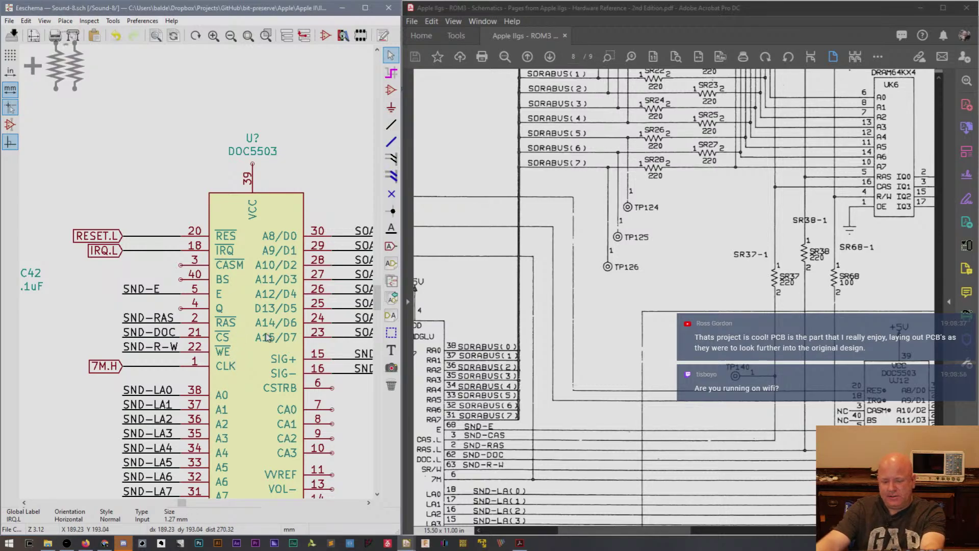
Zoom out and move the unresolved JP? symbol below the DOC5503 chip.
scroll(780, 389, down, 1)
scroll(780, 389, down, 5)
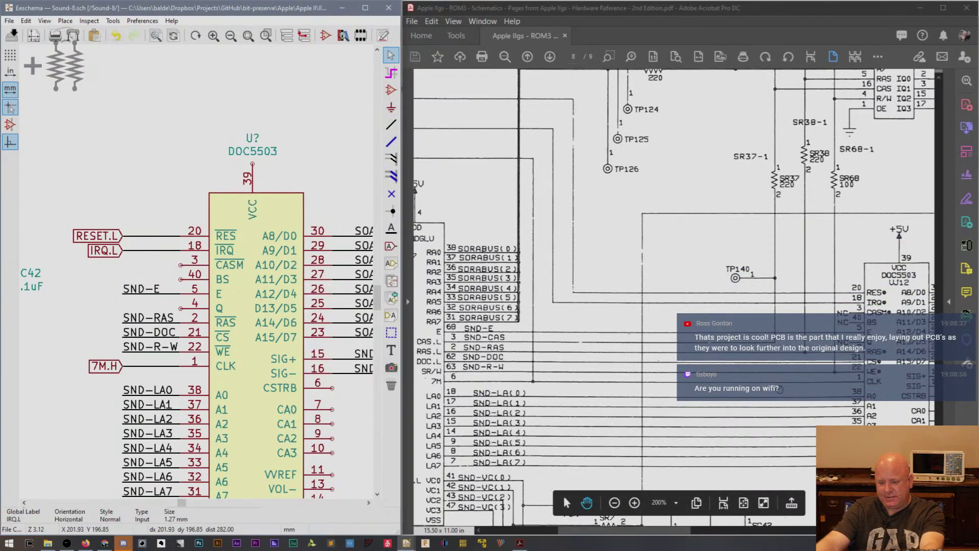
scroll(199, 275, up, 6)
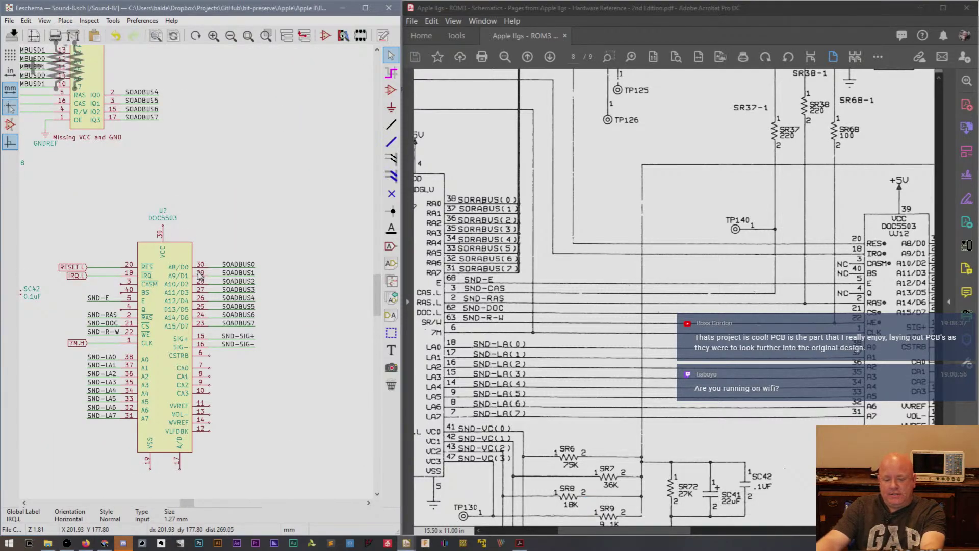
scroll(200, 276, up, 1)
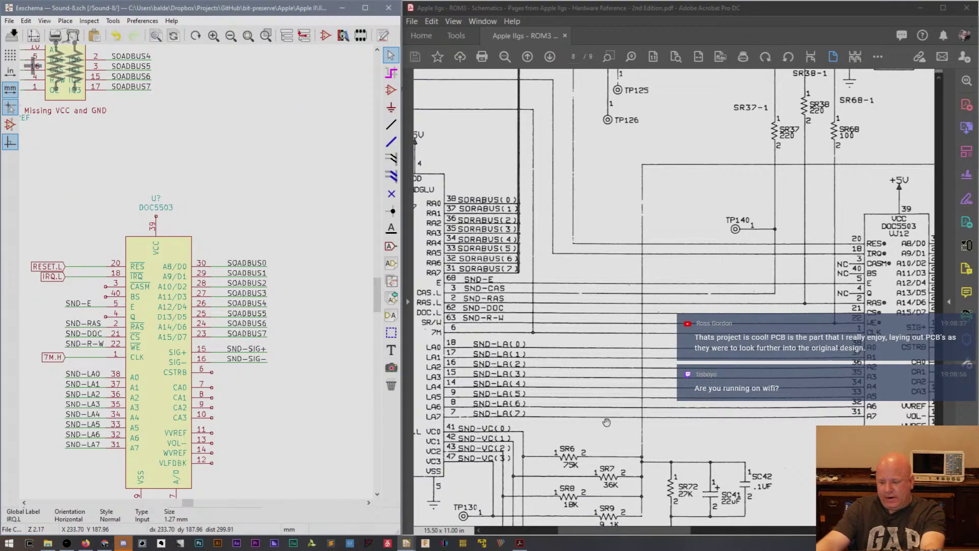
drag(668, 534, 737, 534)
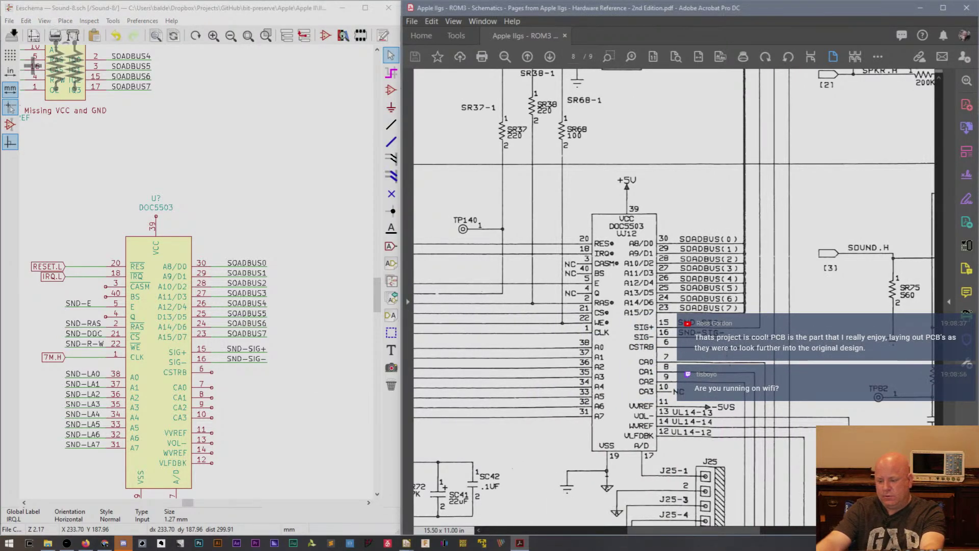
scroll(761, 231, down, 5)
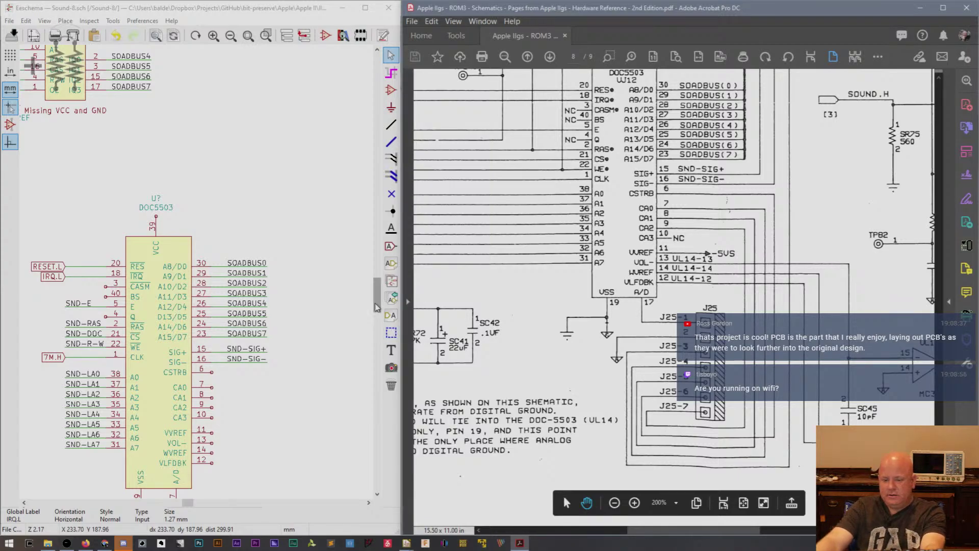
scroll(376, 307, down, 3)
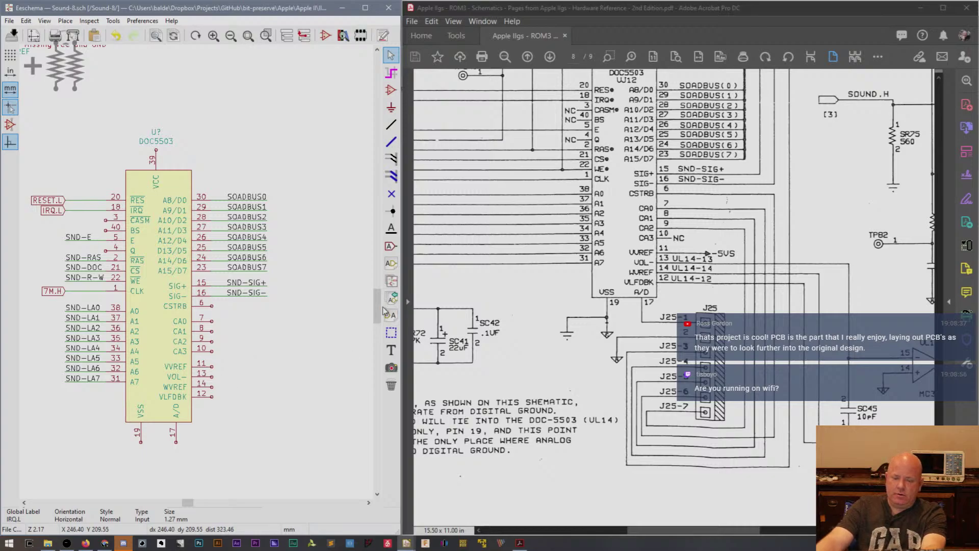
drag(379, 315, 378, 336)
scroll(199, 275, down, 1)
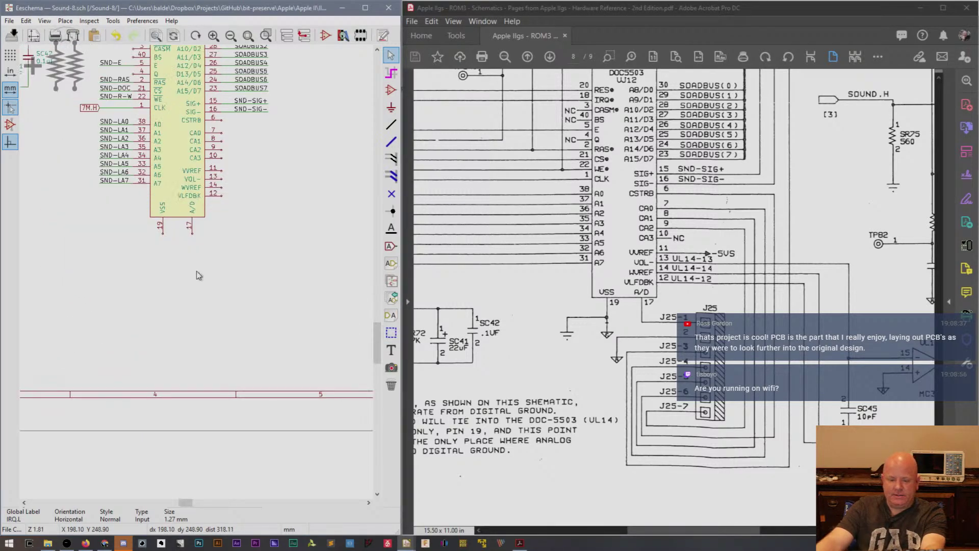
click(230, 35)
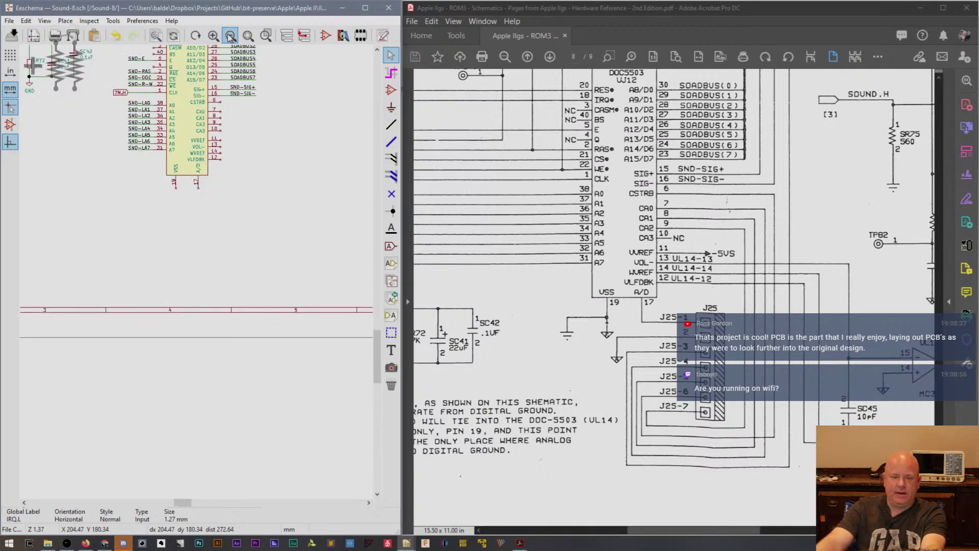
click(230, 36)
drag(375, 389, 375, 295)
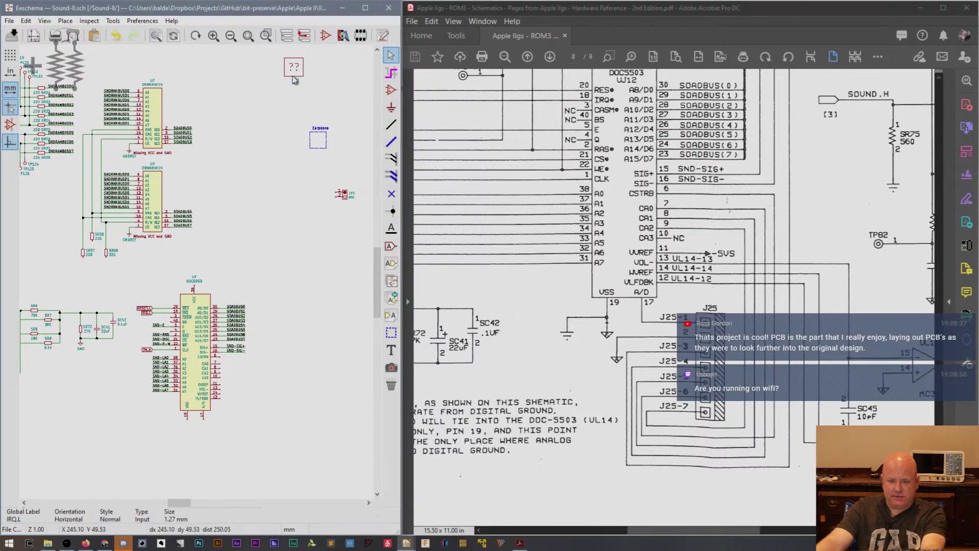
drag(293, 71, 274, 414)
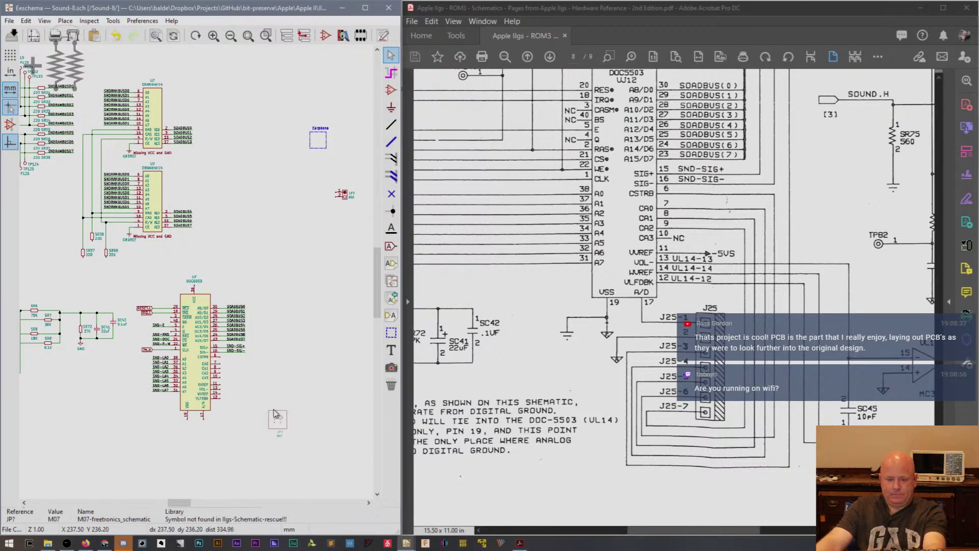
Change the JP? symbol's library reference to Connector_Generic:Conn_01x07.
double_click(275, 415)
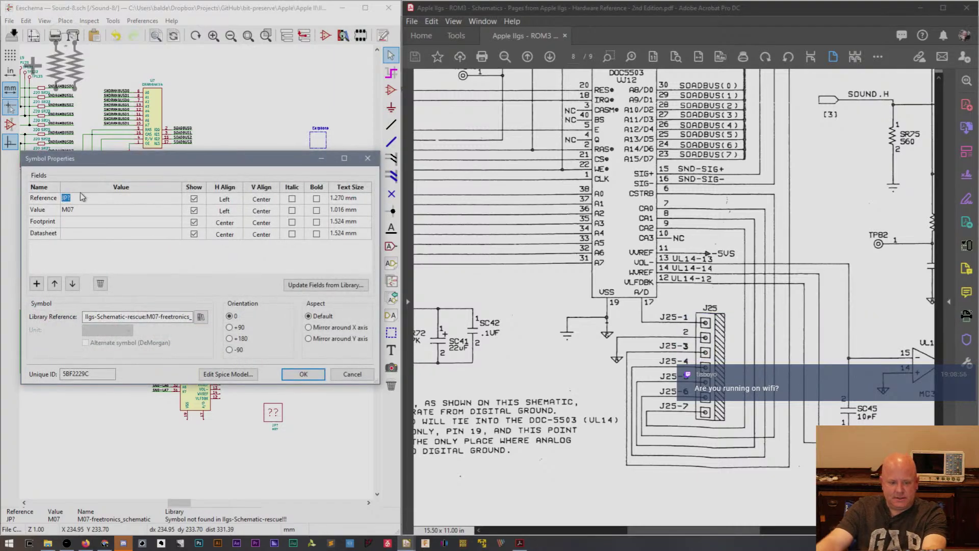
click(202, 317)
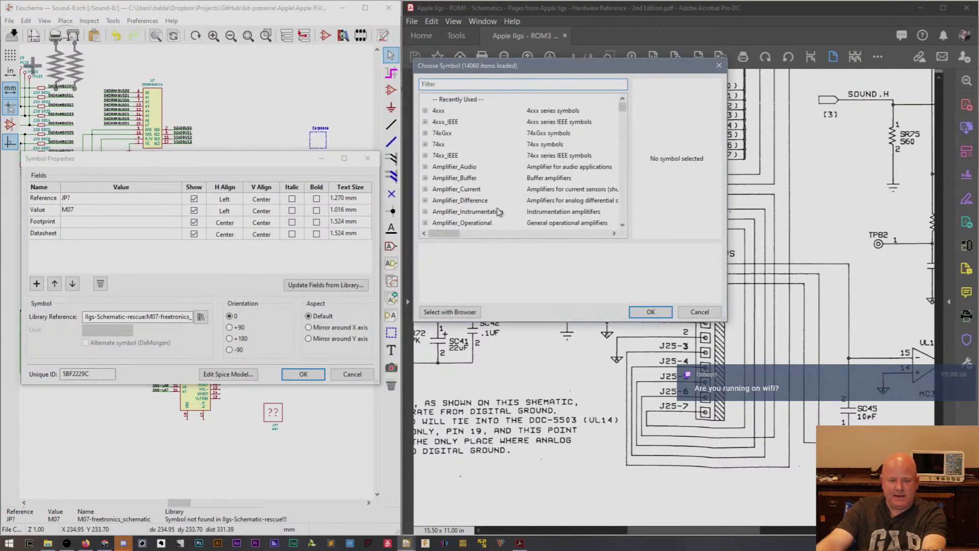
text(M07)
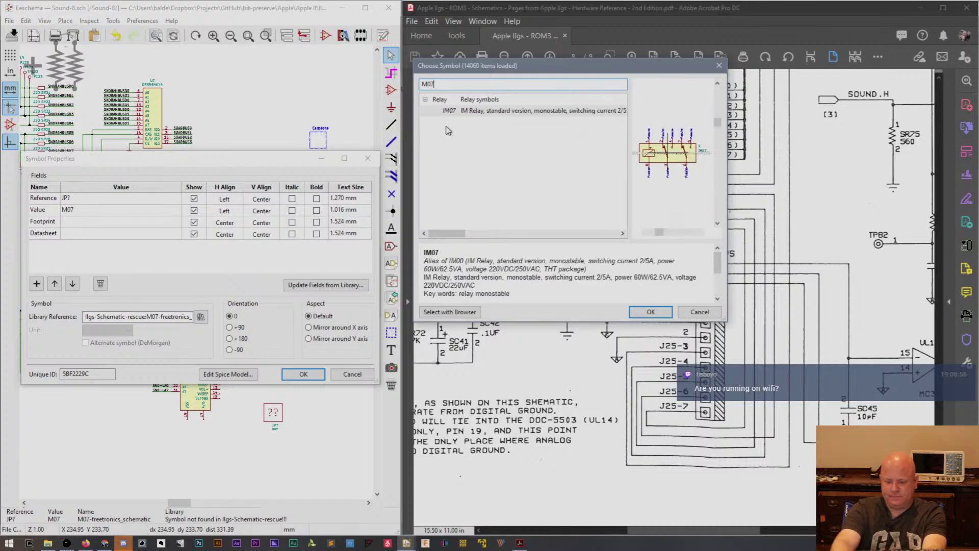
key(BackSpace)
key(BackSpace)
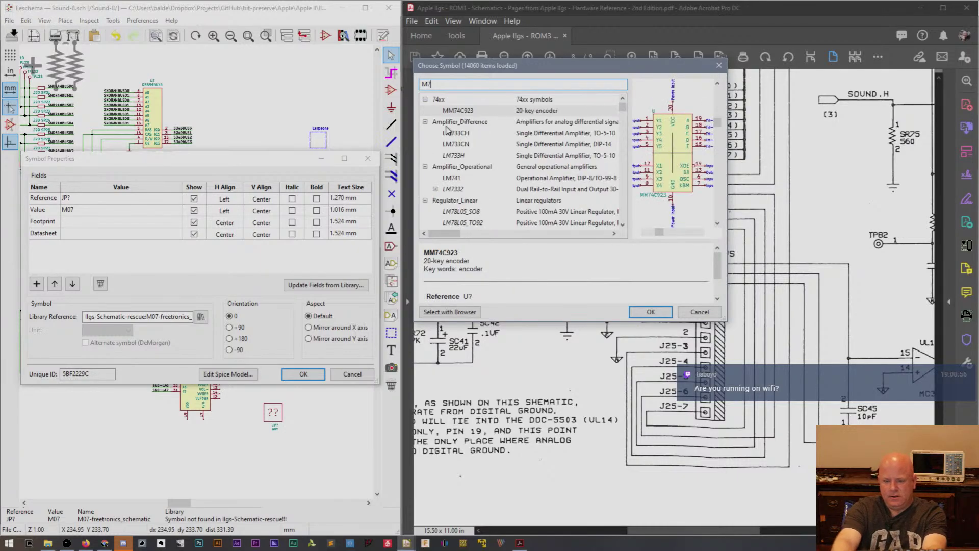
text(0)
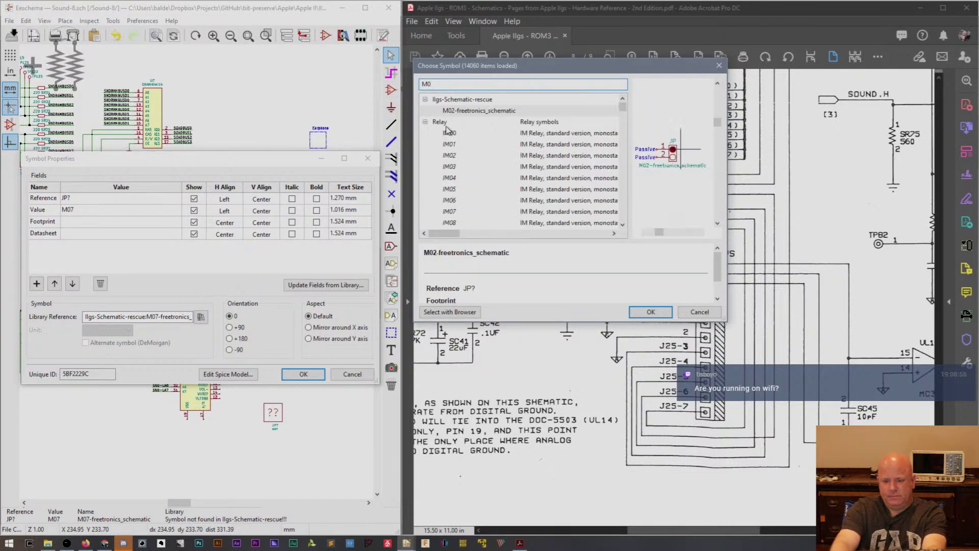
key(BackSpace)
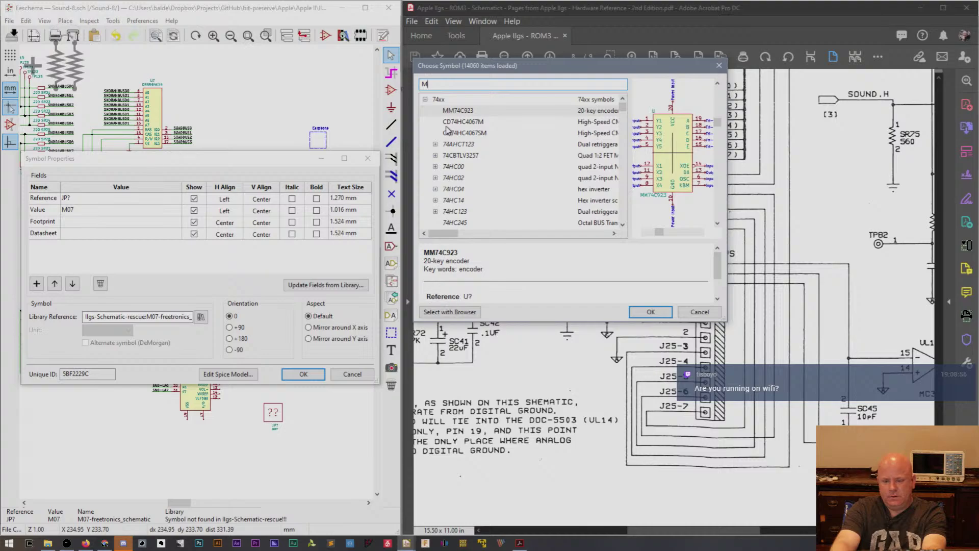
text(07)
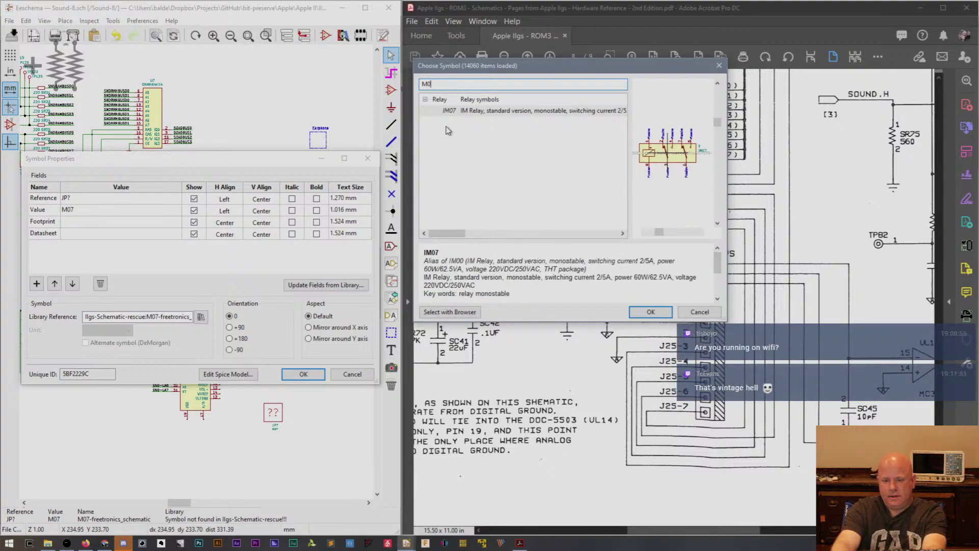
key(BackSpace)
key(BackSpace)
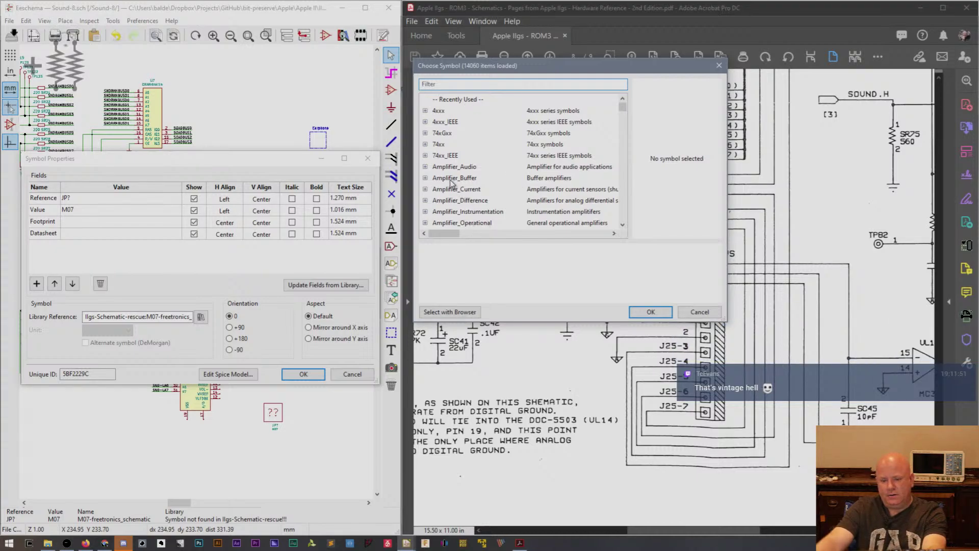
scroll(451, 181, down, 10)
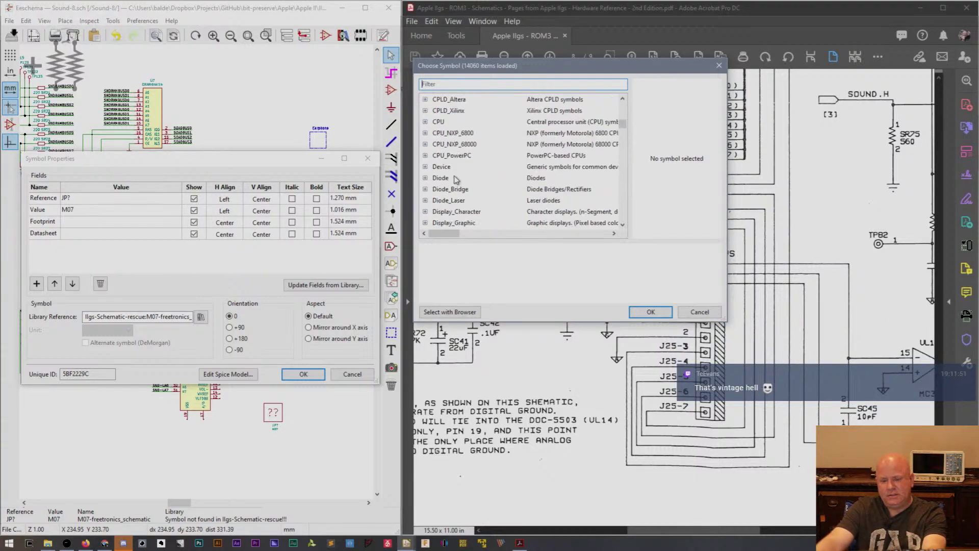
scroll(456, 179, up, 1)
scroll(457, 178, up, 4)
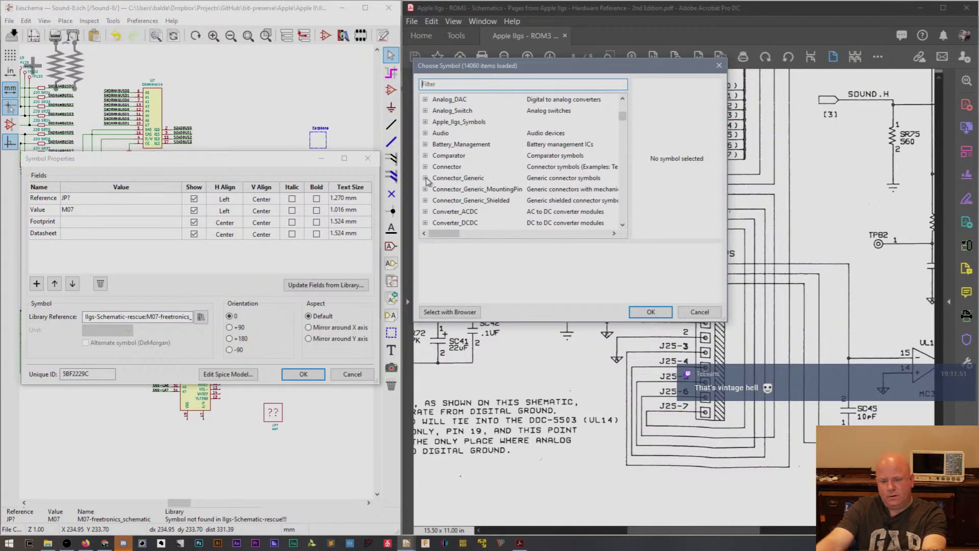
click(426, 178)
scroll(460, 165, down, 2)
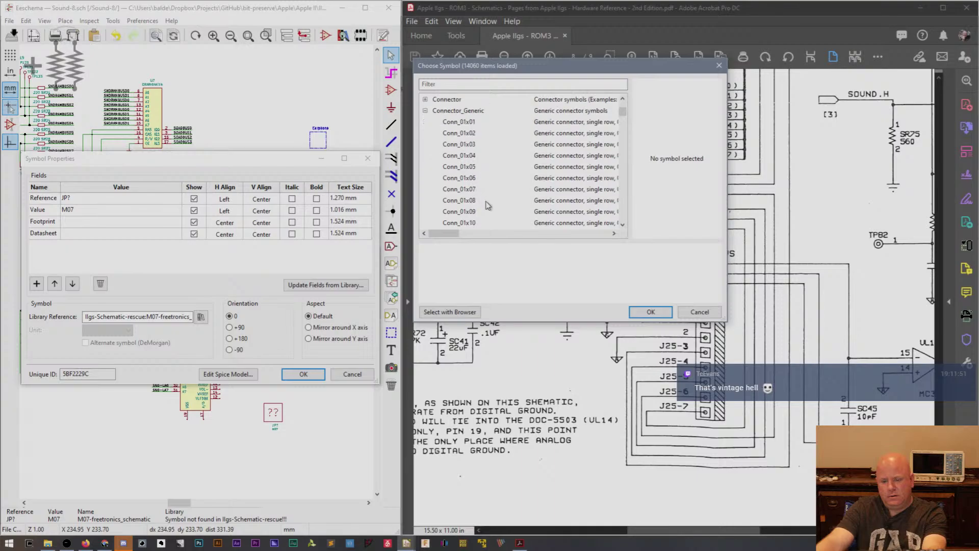
click(474, 190)
key(Return)
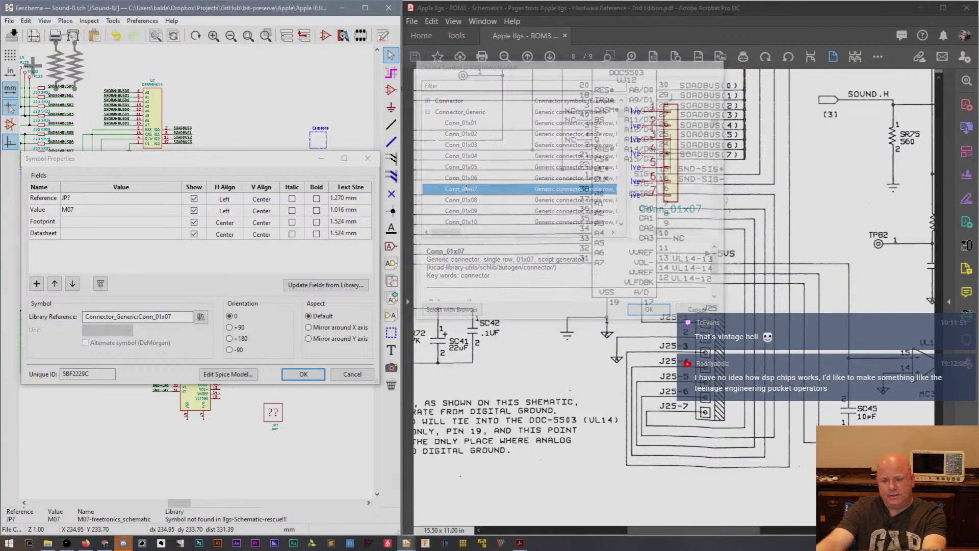
Apply the 7-pin connector, shift it lower left, and move its JP? and M07 labels above it.
click(303, 374)
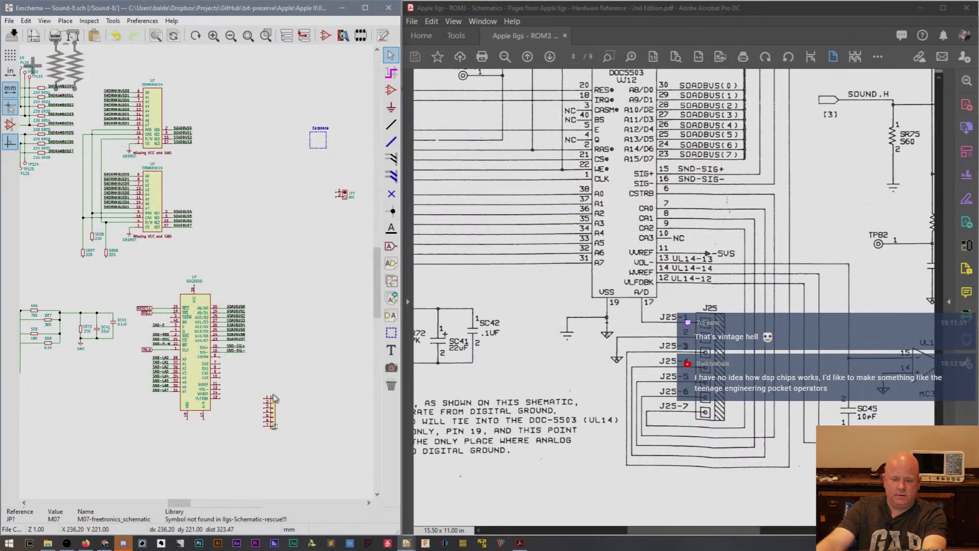
scroll(270, 422, up, 3)
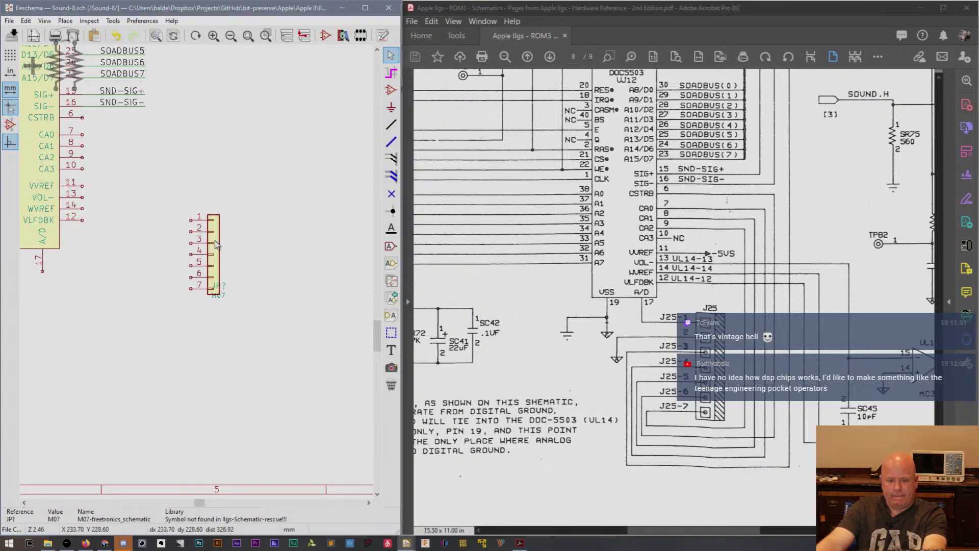
mouse_move(217, 248)
mouse_down()
mouse_move(169, 278)
mouse_move(110, 352)
mouse_move(94, 341)
mouse_up()
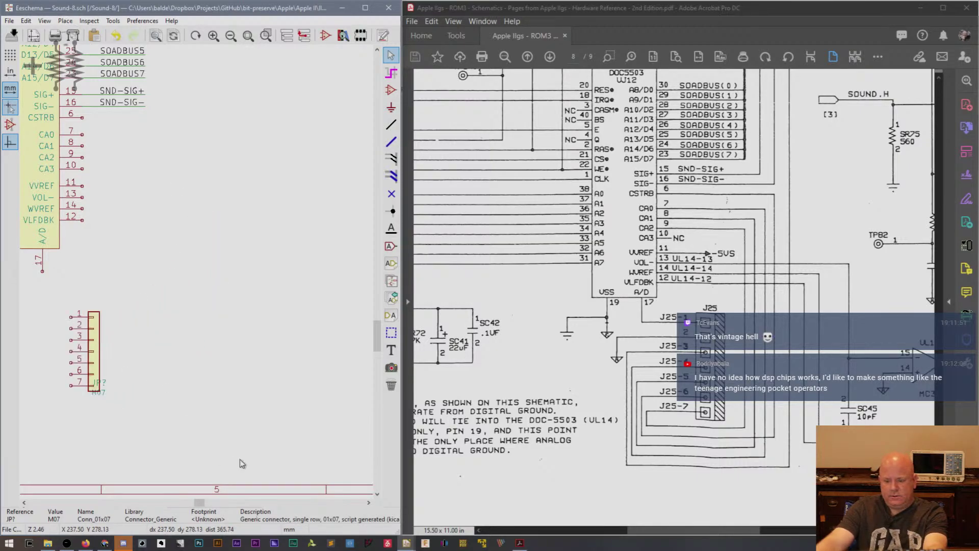
drag(199, 504, 193, 504)
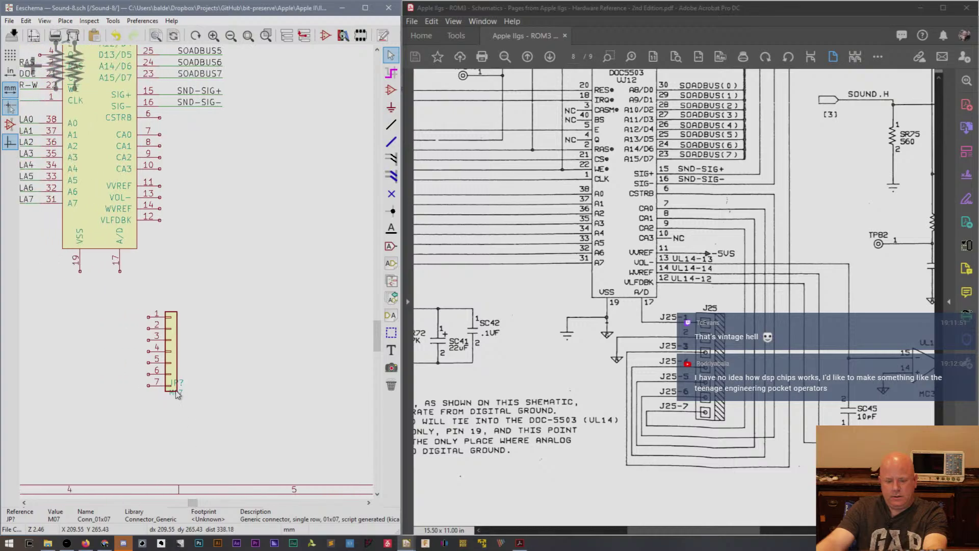
drag(179, 383, 200, 312)
drag(177, 392, 200, 333)
Hide the M07 value and rename the connector reference to J25.
double_click(200, 332)
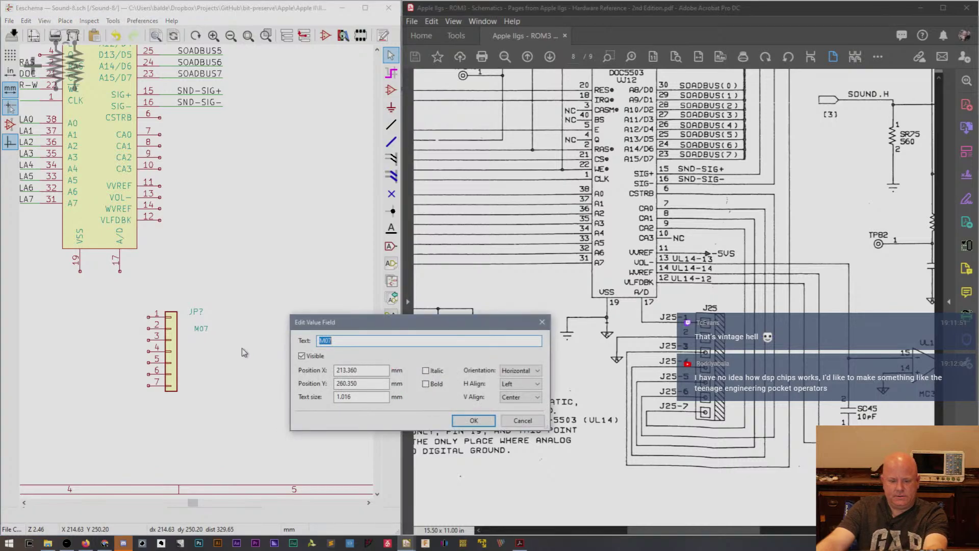
click(302, 355)
click(474, 420)
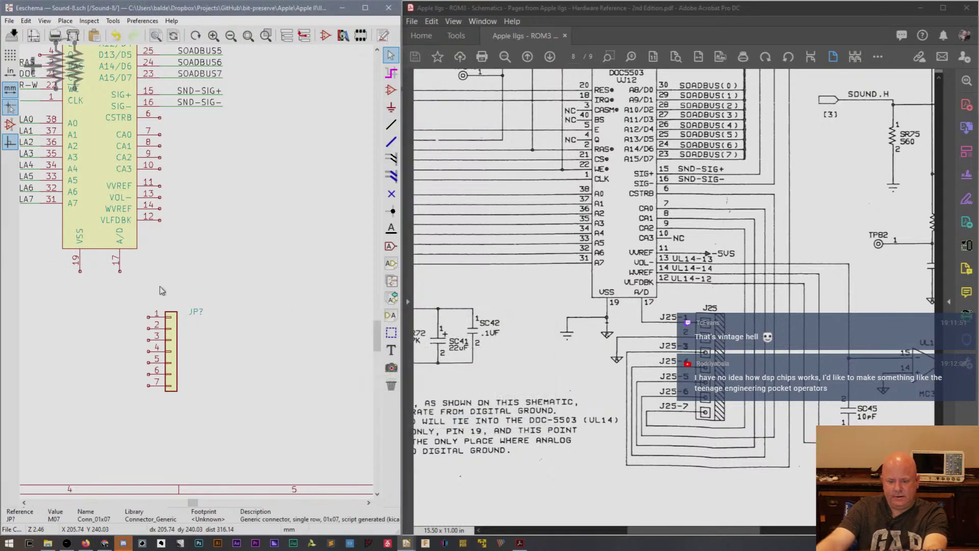
double_click(200, 314)
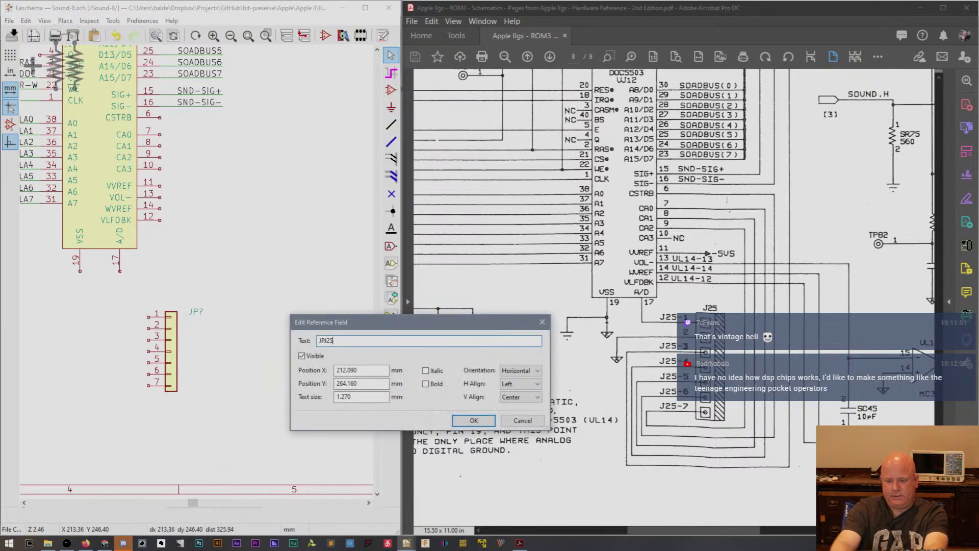
key(BackSpace)
text(25)
key(Return)
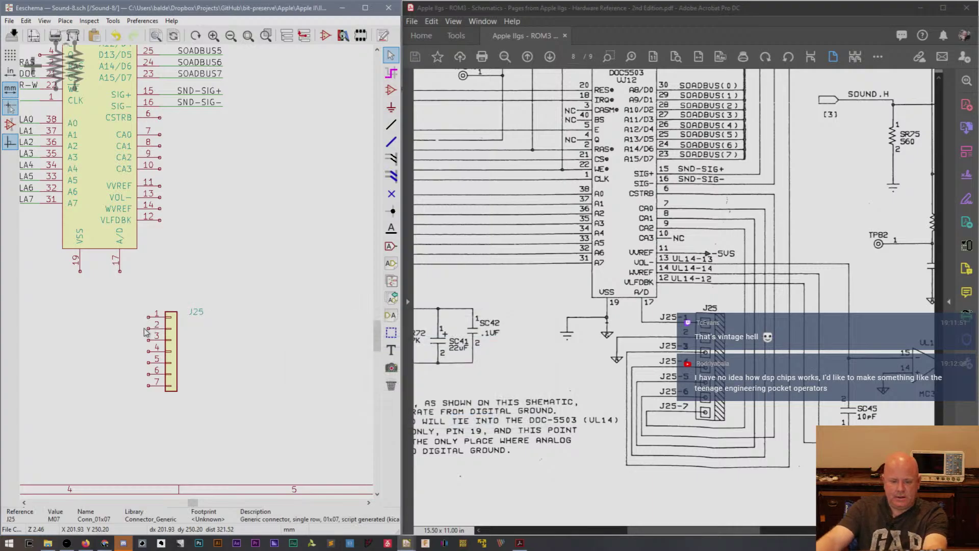
Place J25-1 net labels beside connector pins 1 and 3 through 7.
click(391, 228)
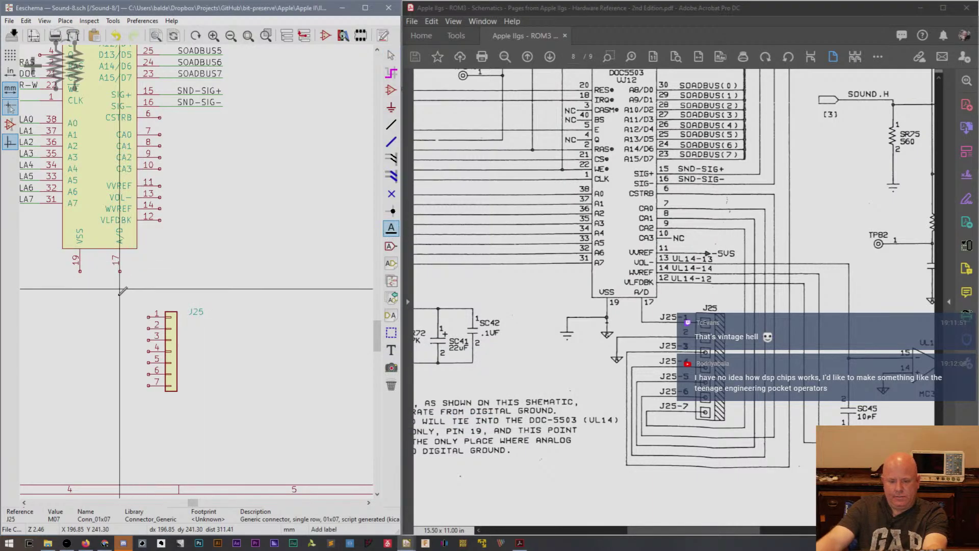
click(98, 315)
text(J)
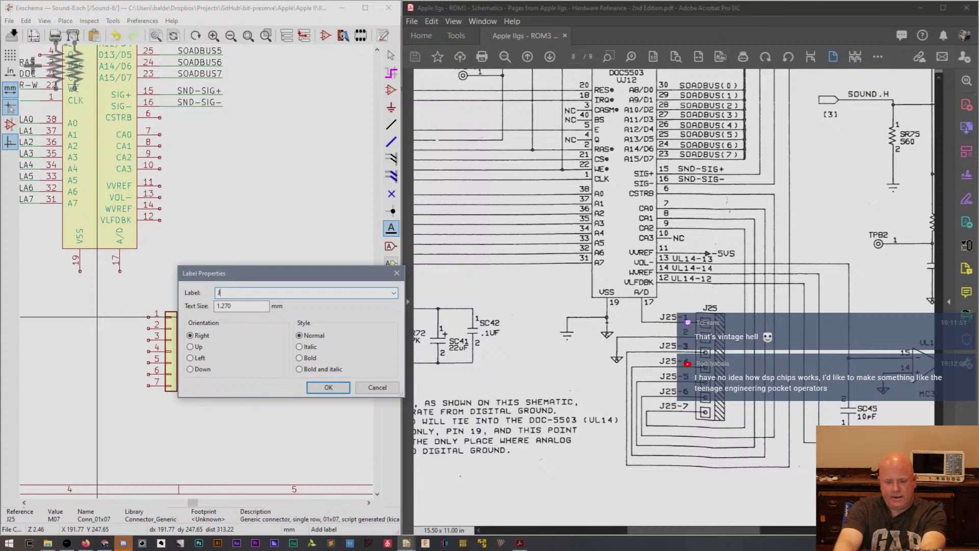
text(25-1)
key(Return)
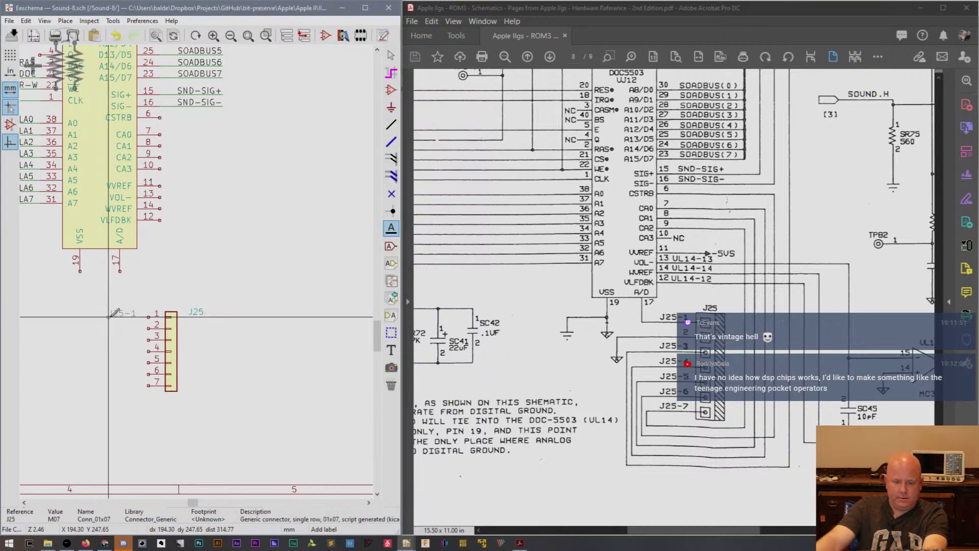
click(114, 317)
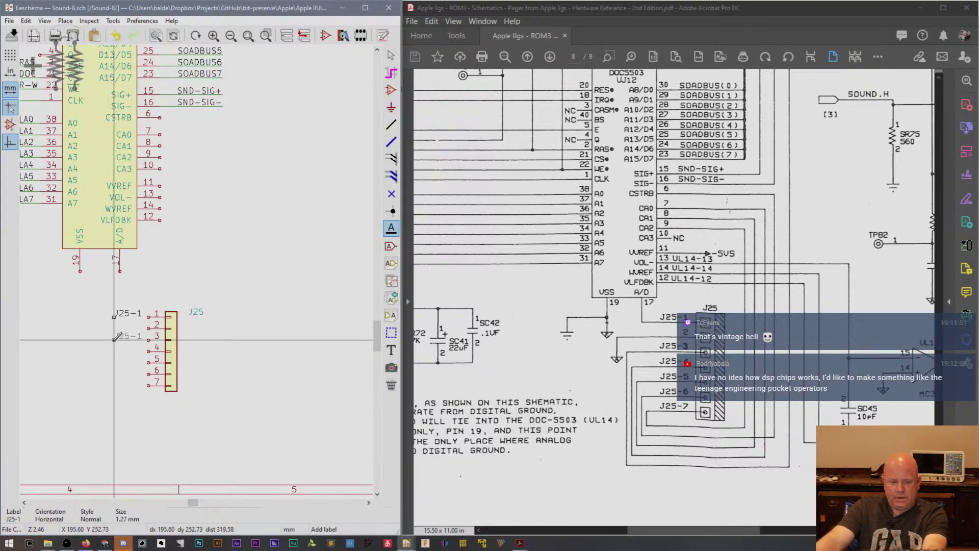
click(114, 339)
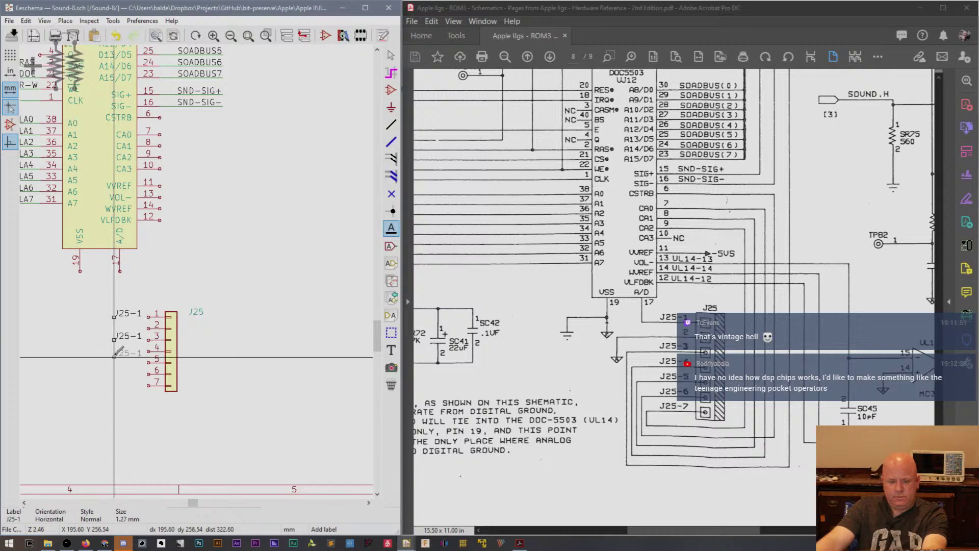
click(114, 351)
click(115, 362)
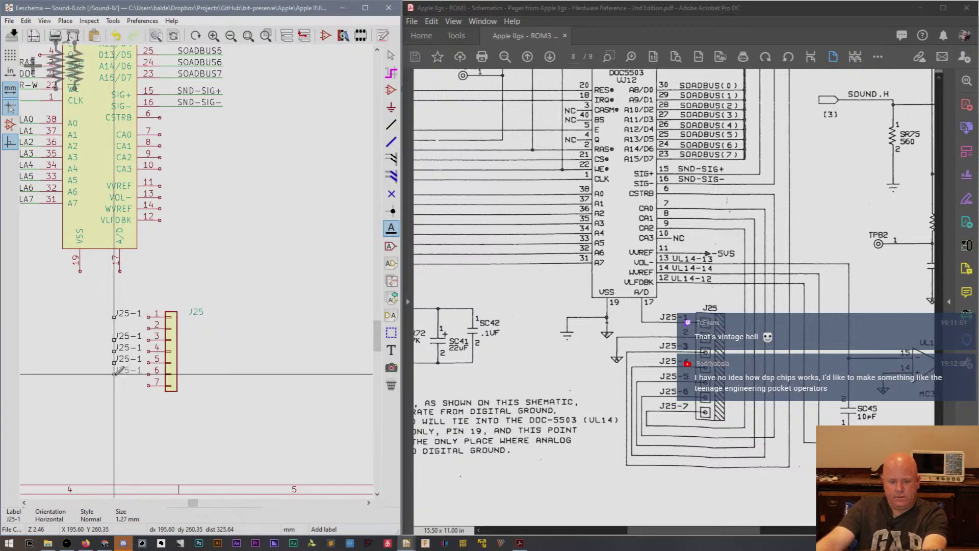
click(114, 374)
click(114, 385)
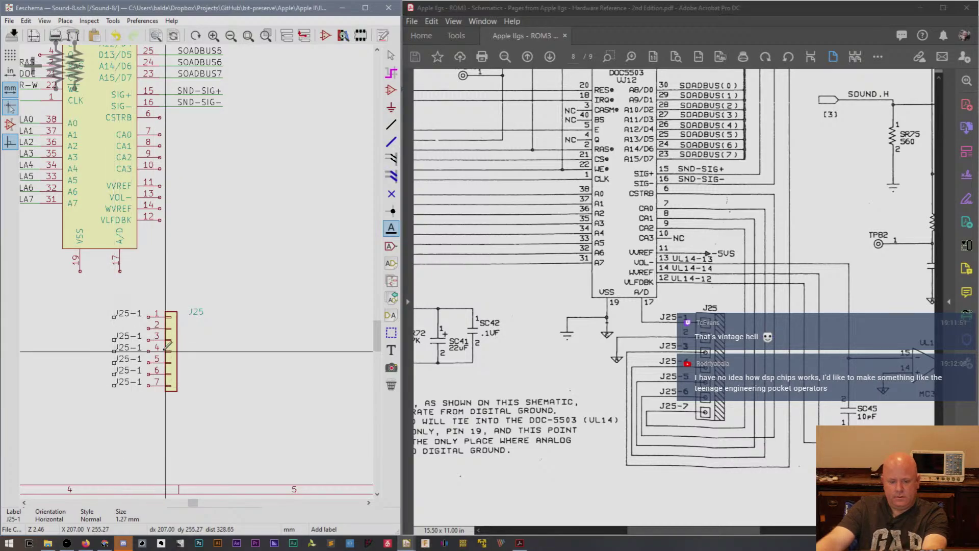
Rename the copied labels to J25-3, J25-4, J25-5, J25-6 and J25-7.
click(139, 336)
key(BackSpace)
text(3)
key(Return)
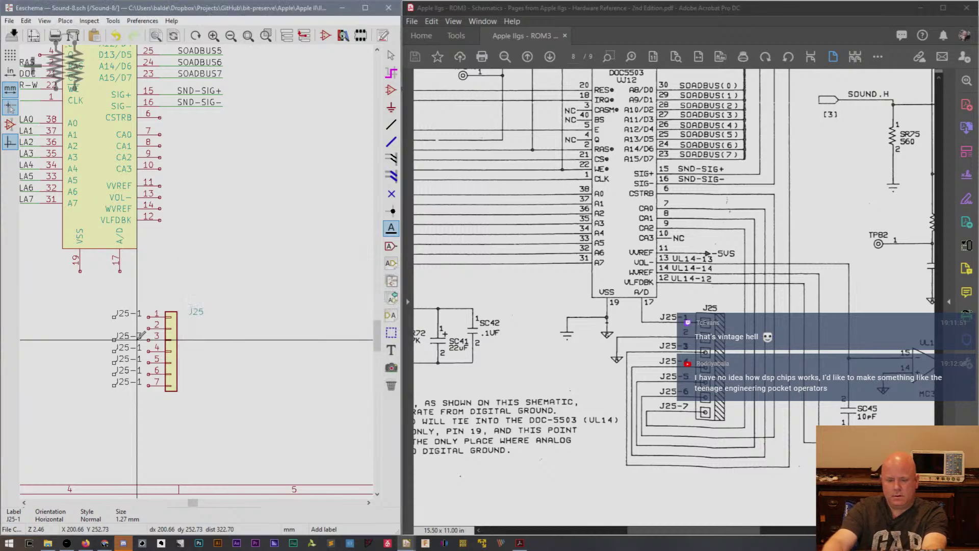
click(138, 348)
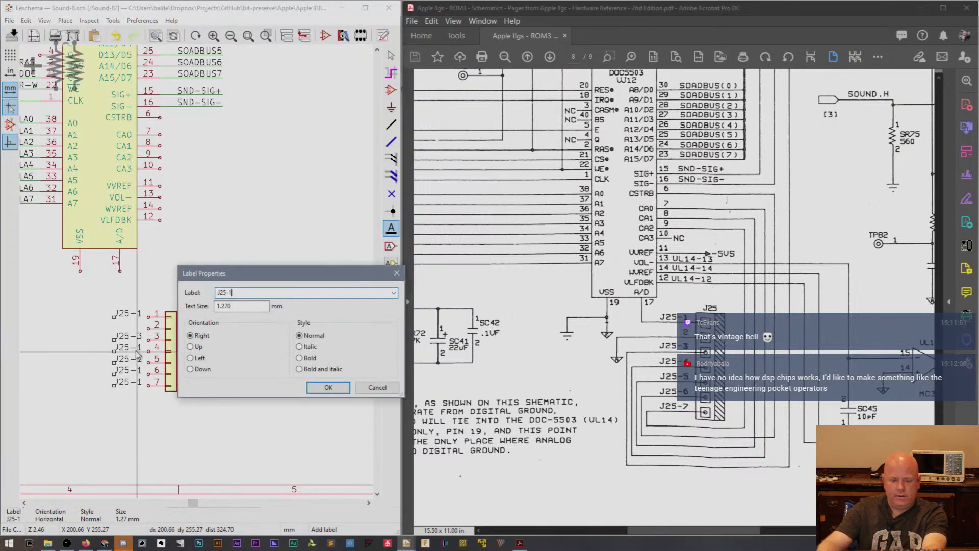
key(BackSpace)
text(4)
key(Return)
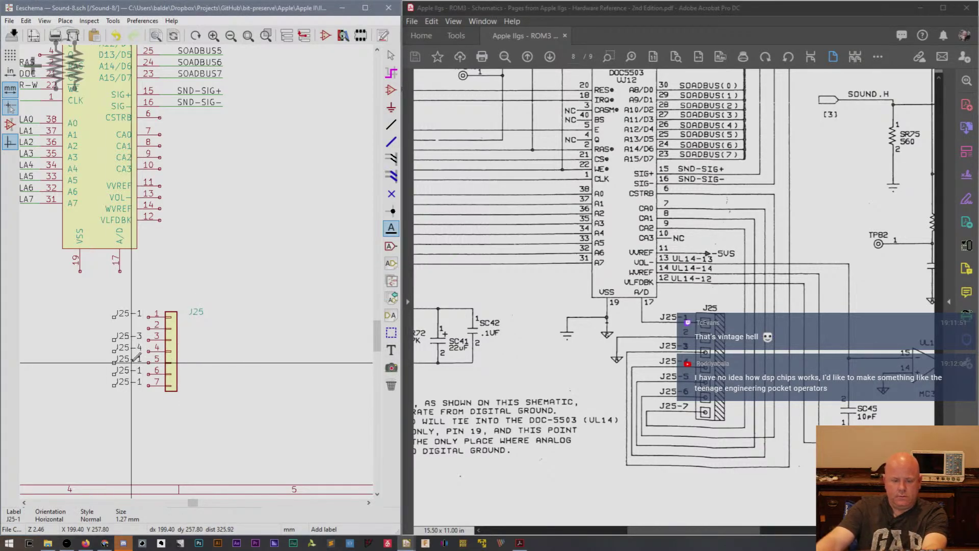
click(133, 360)
key(BackSpace)
text(5)
key(Return)
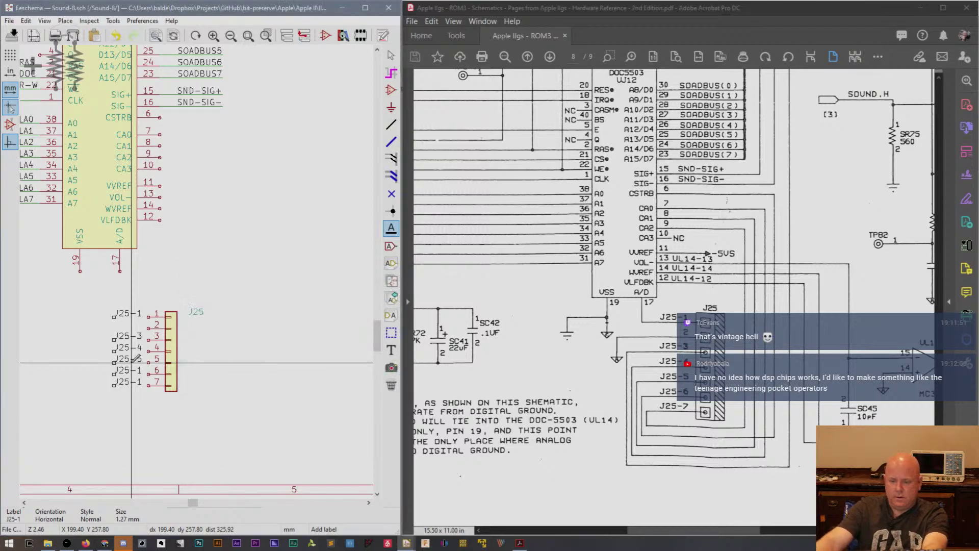
click(132, 368)
key(BackSpace)
text(6)
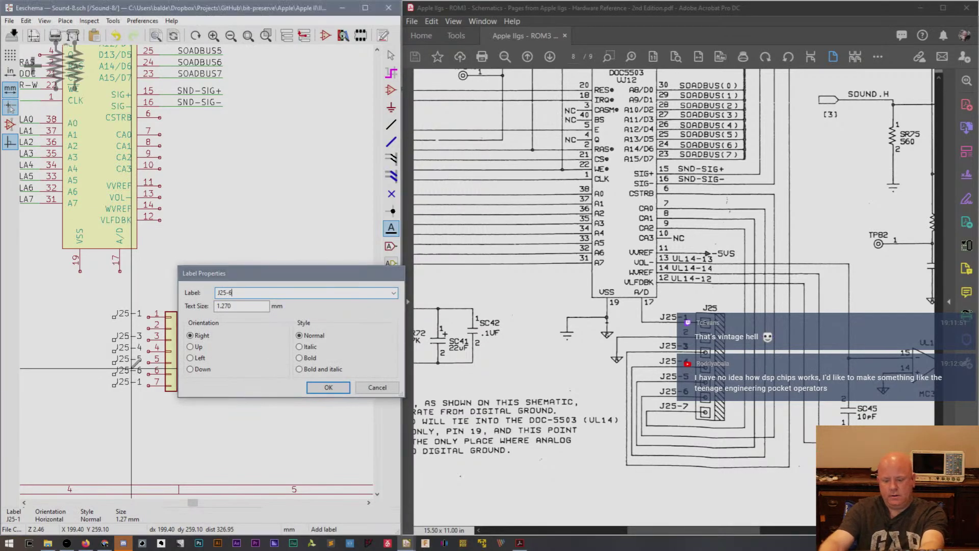
key(Return)
click(136, 381)
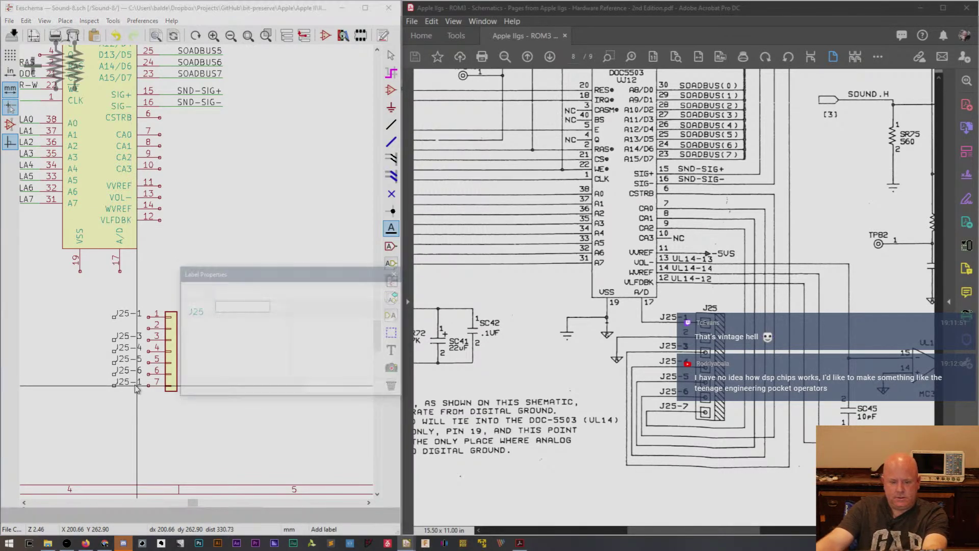
key(BackSpace)
text(7)
key(Return)
Wire the J25-6, J25-5, J25-4 and J25-1 labels to their connector pins.
key(w)
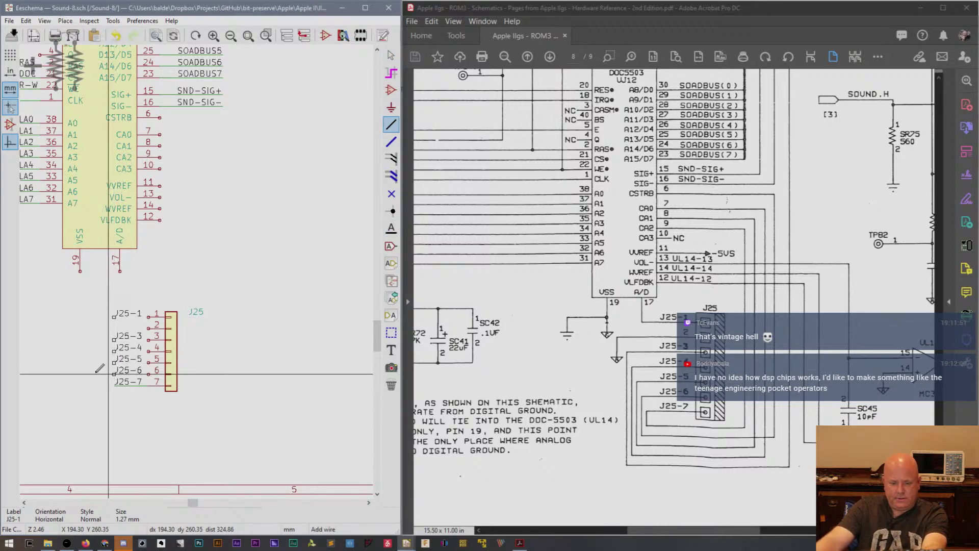
click(114, 374)
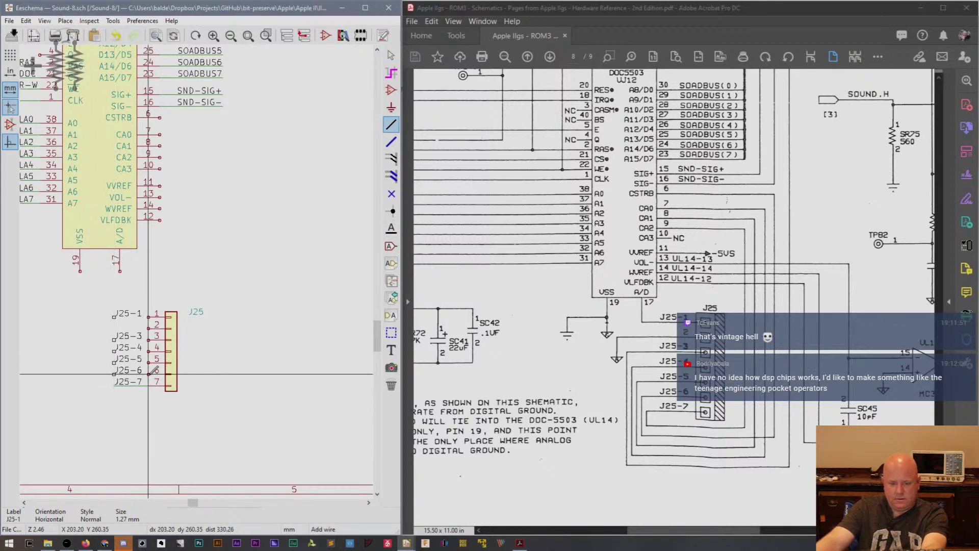
double_click(148, 374)
click(148, 363)
double_click(114, 363)
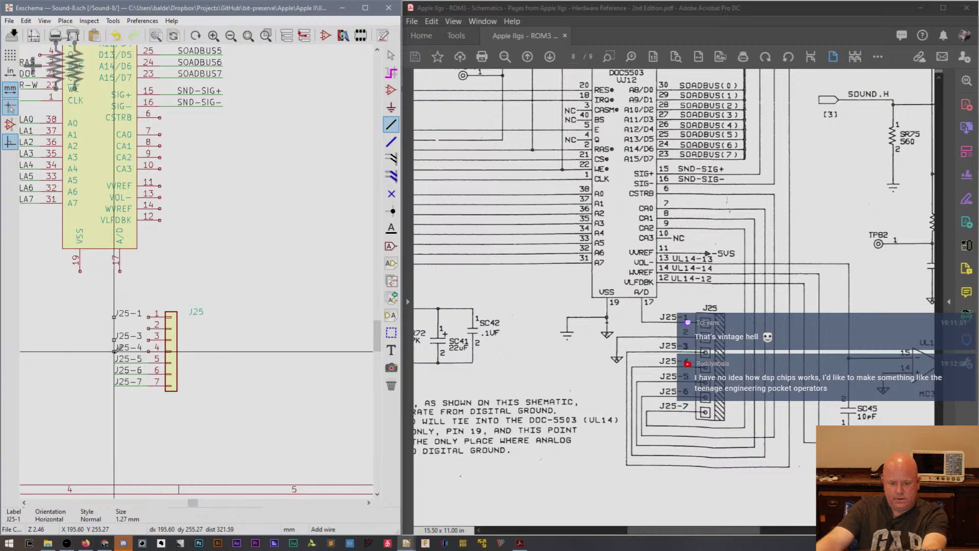
double_click(148, 351)
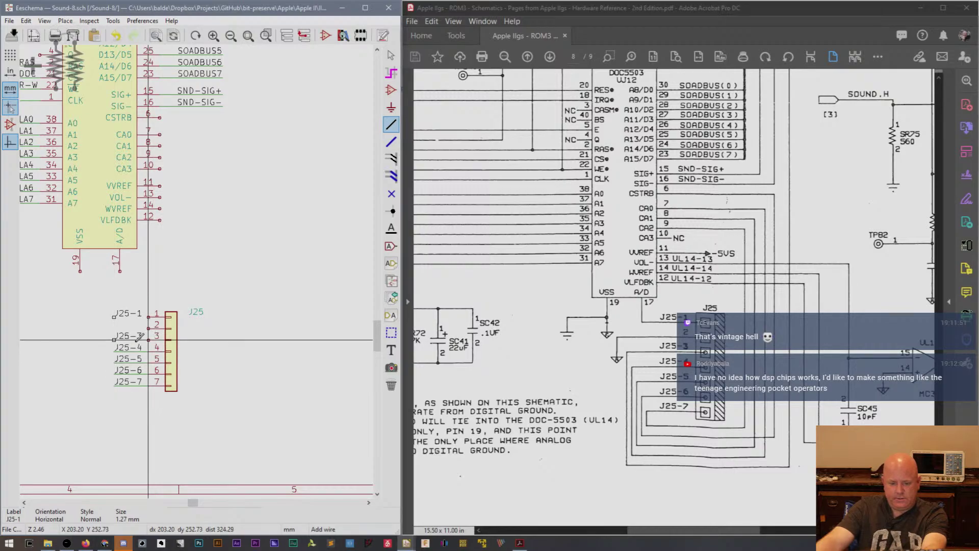
click(113, 317)
double_click(148, 317)
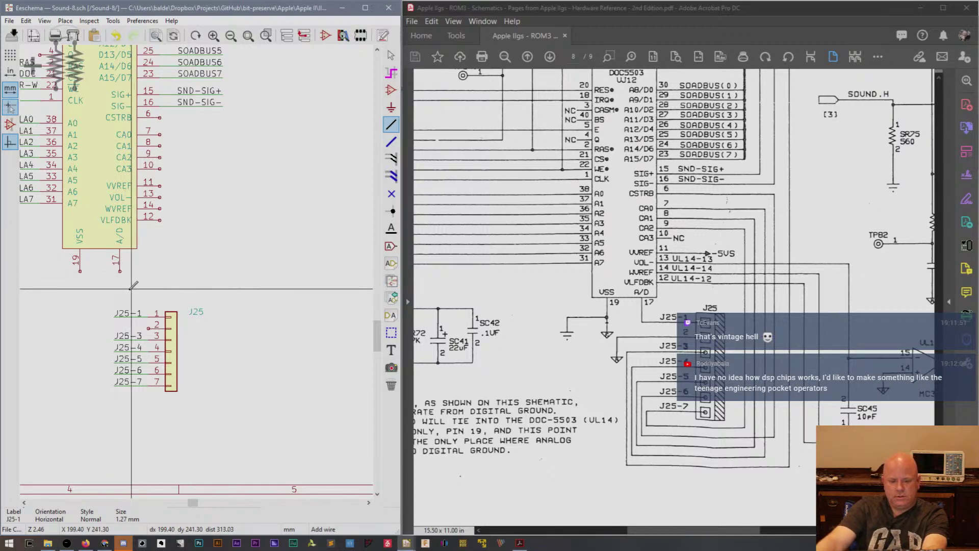
Move J25 with its labels up beside the DOC5503 and wire pin 17 to J25-1.
key(Escape)
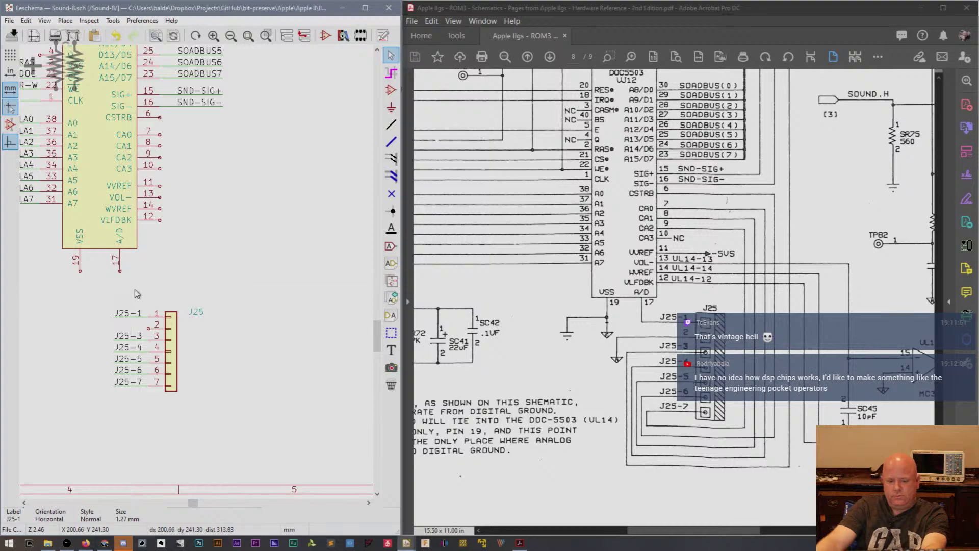
drag(207, 411, 91, 288)
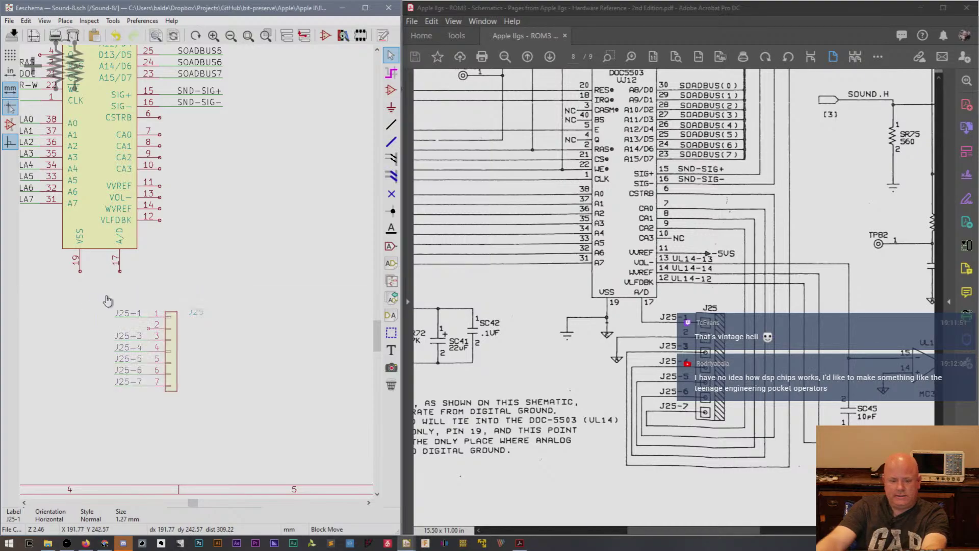
click(119, 270)
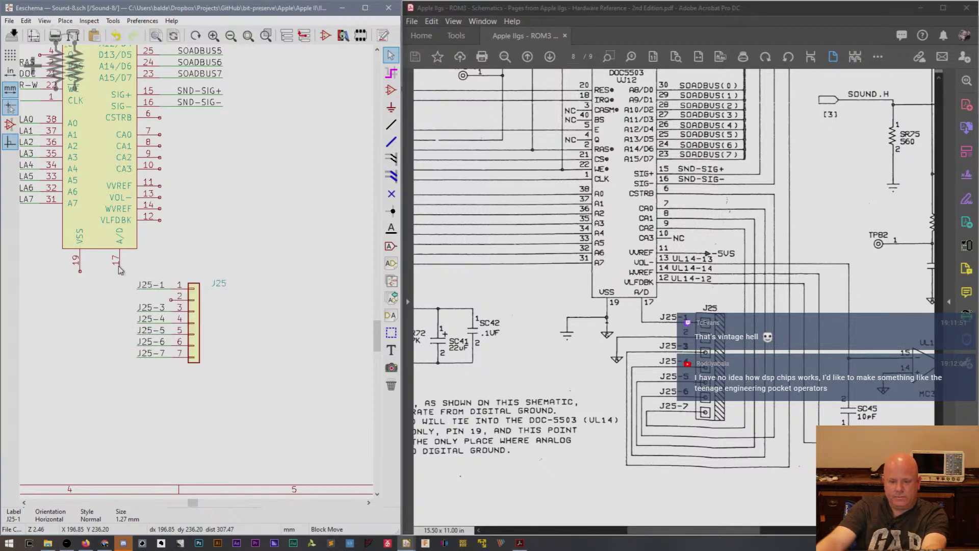
scroll(120, 270, up, 1)
key(w)
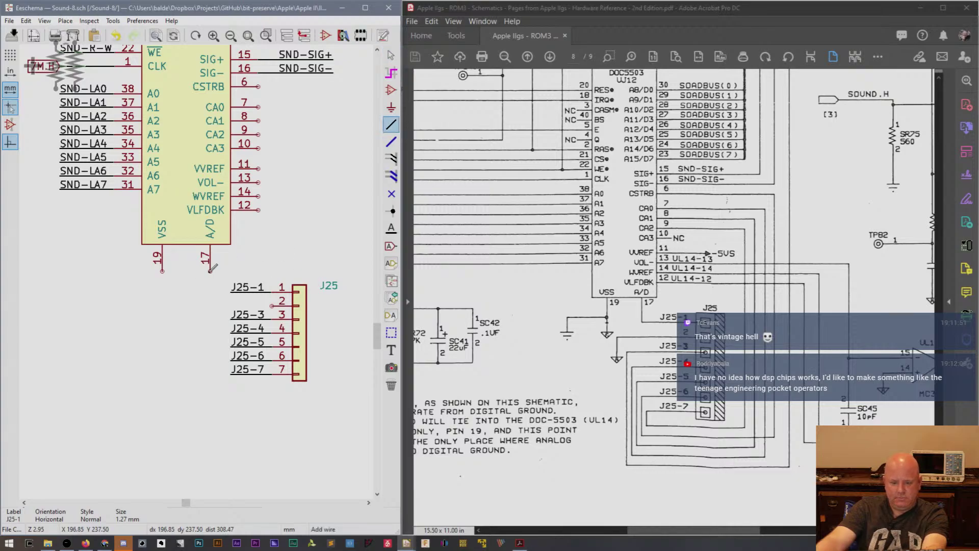
click(231, 292)
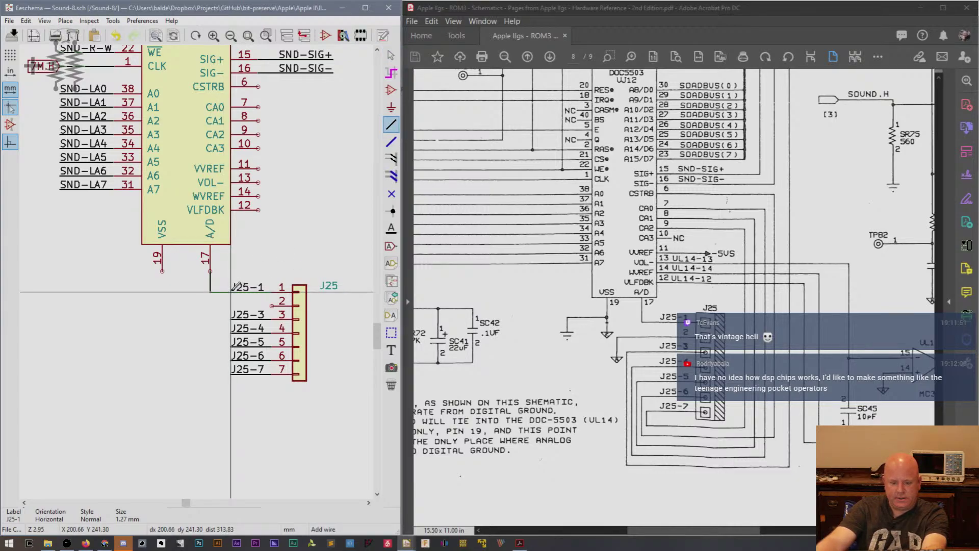
click(272, 305)
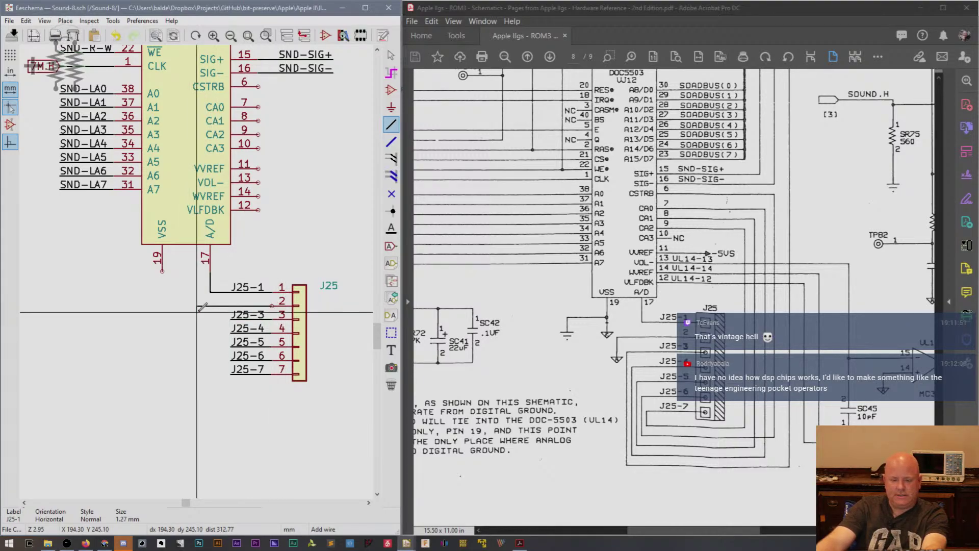
Finish the J25 pin 2 wire and place a GND symbol at its end.
click(197, 306)
key(Escape)
text(a)
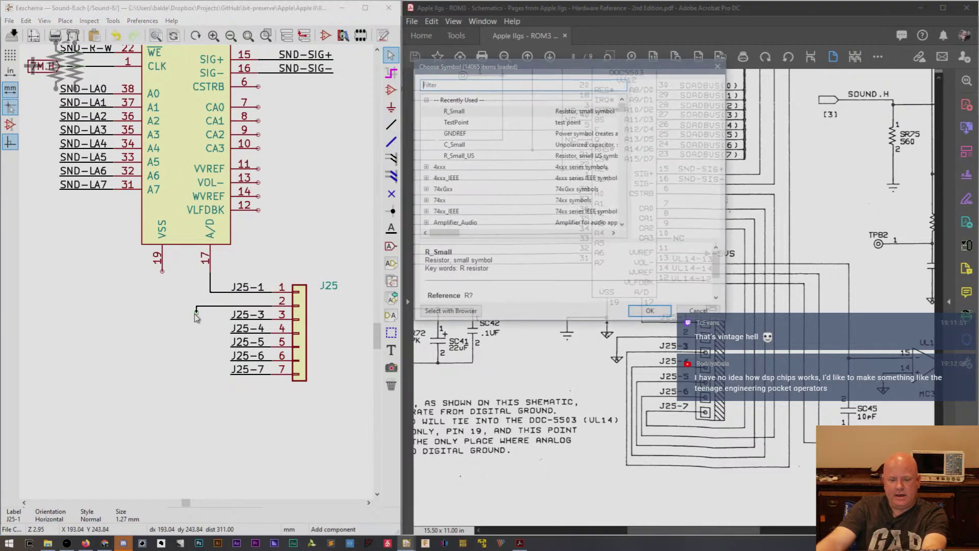
text(GND)
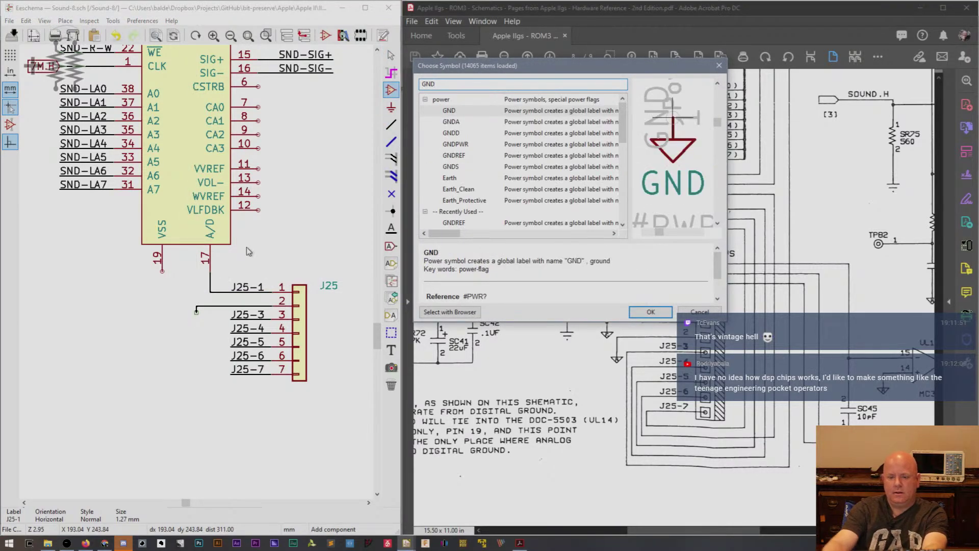
double_click(449, 110)
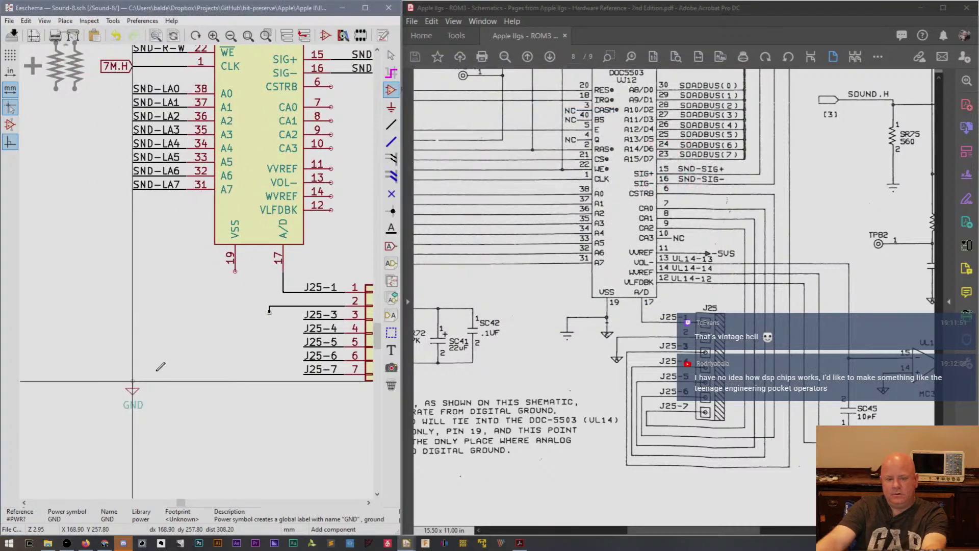
click(269, 308)
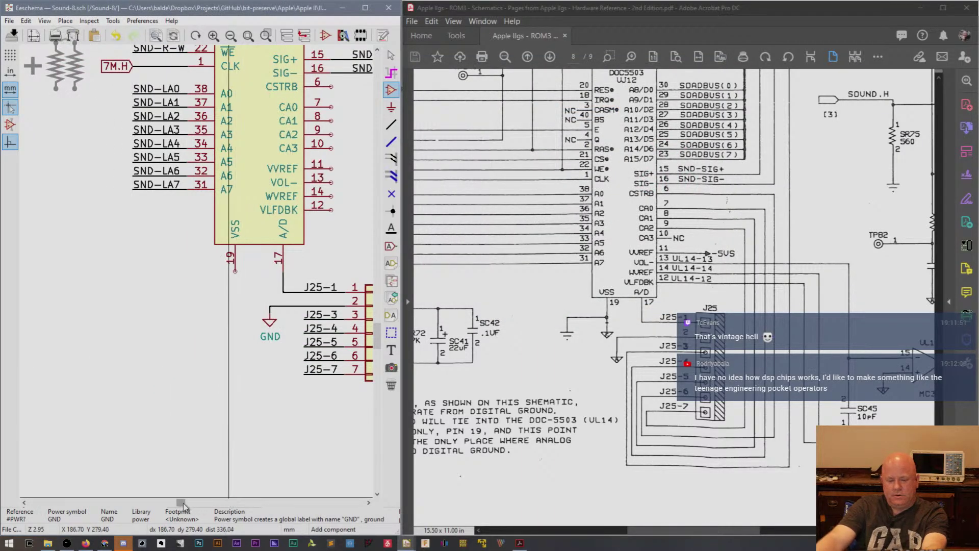
drag(182, 503, 189, 504)
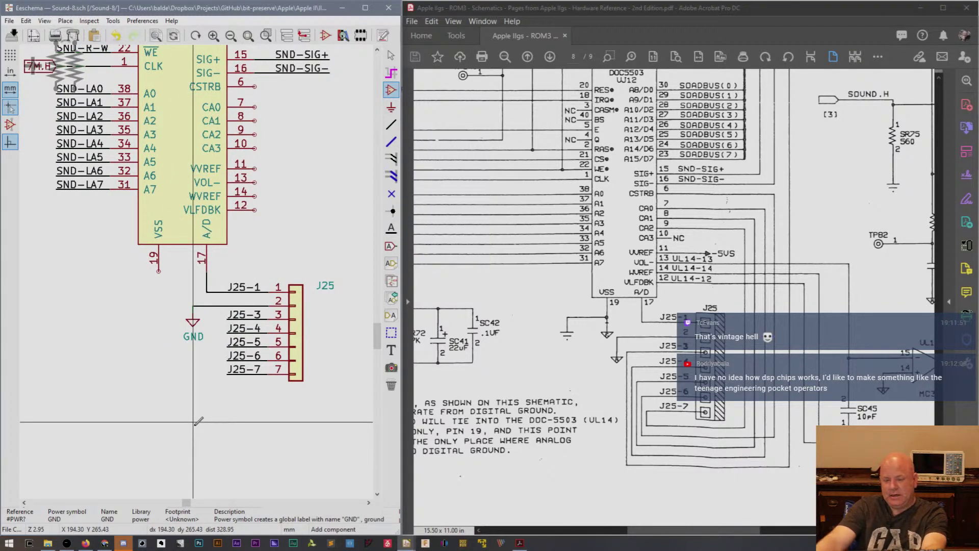
Duplicate the GND symbol below VSS pin 19 and wire the pin to it.
key(c)
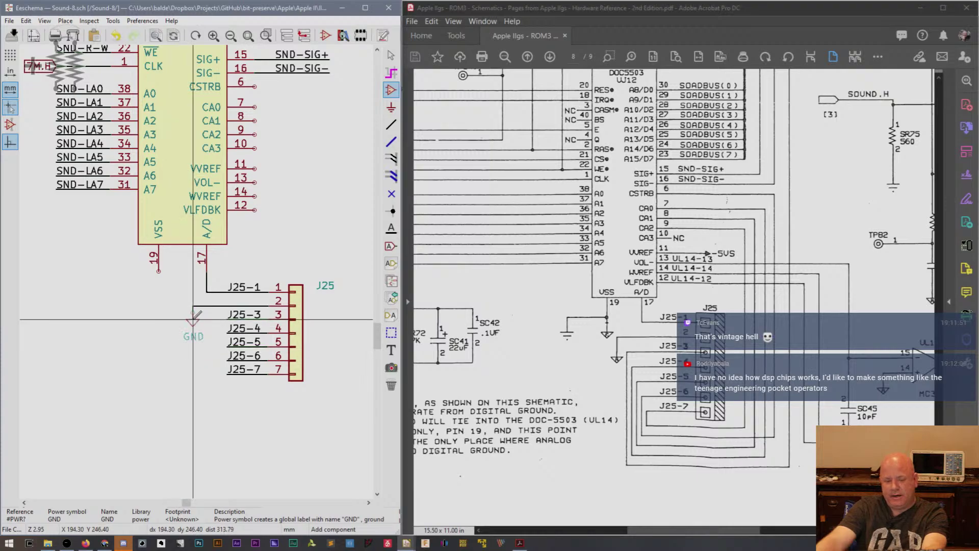
click(159, 292)
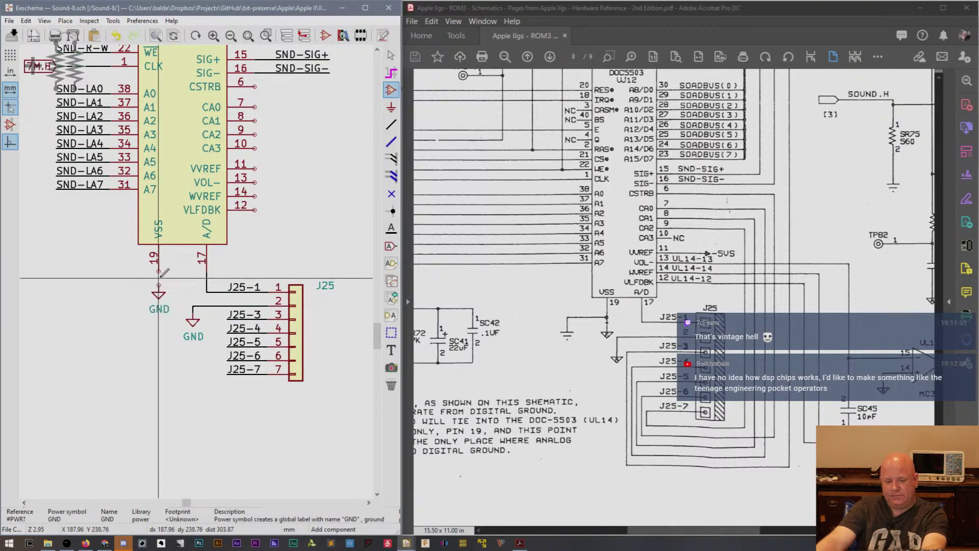
key(w)
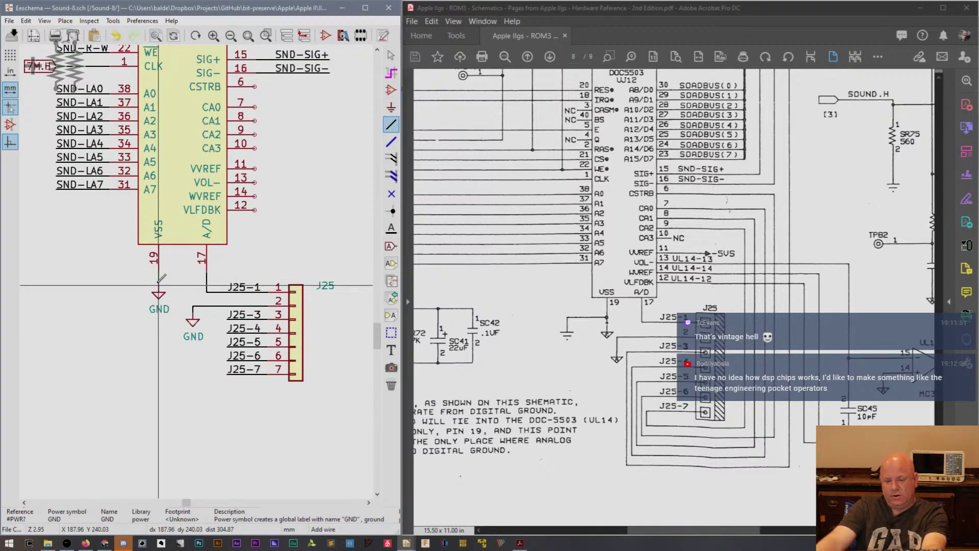
click(159, 272)
click(158, 292)
Add a GNDREF symbol left of GND and wire it to the ground.
key(a)
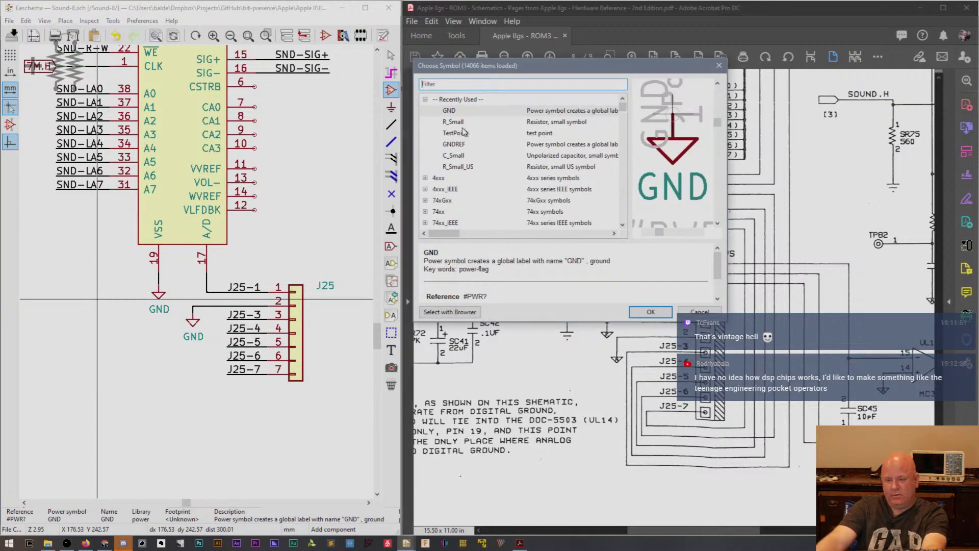
double_click(453, 145)
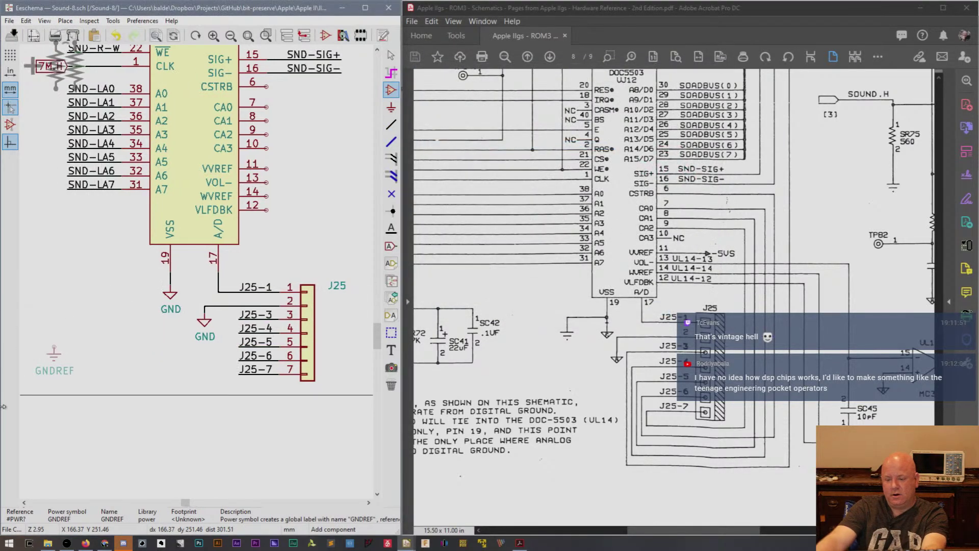
click(158, 301)
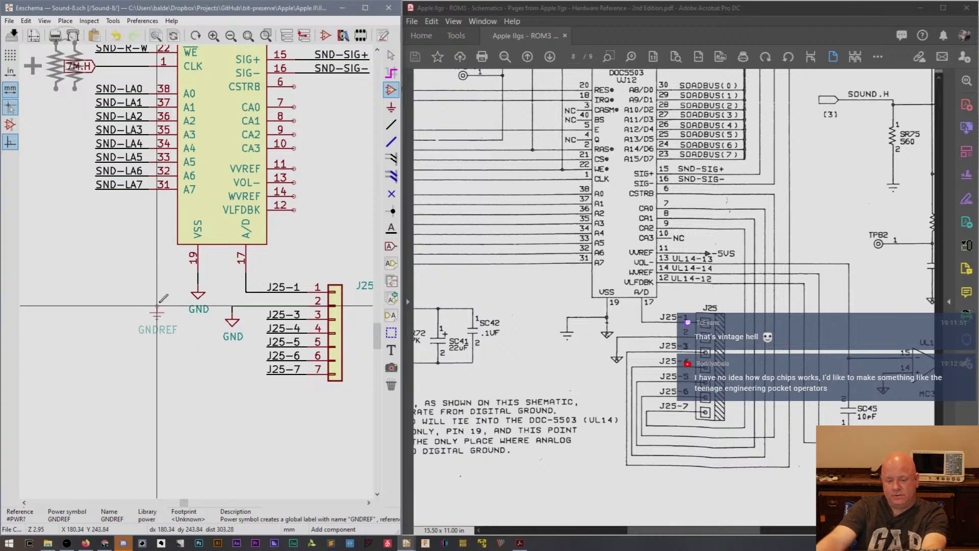
key(w)
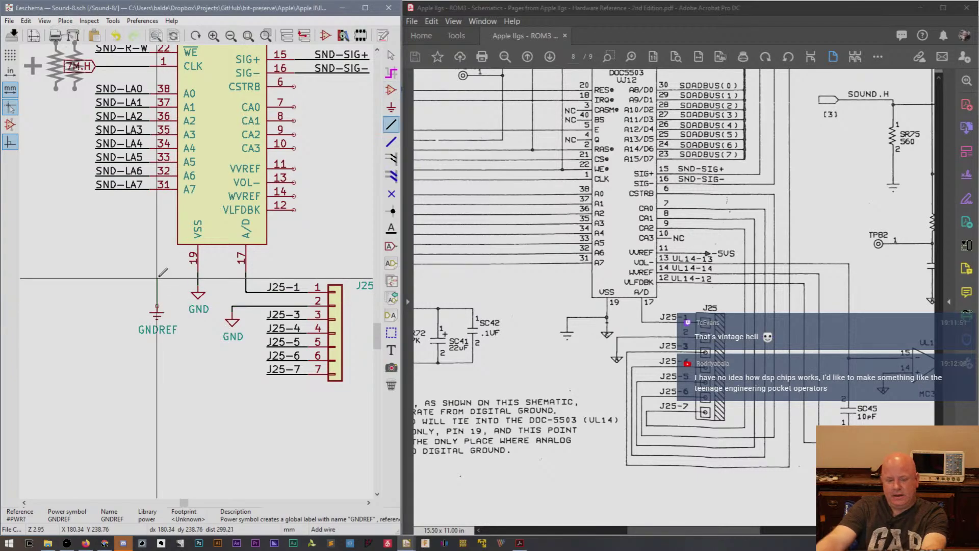
click(198, 278)
ctrl+scroll(264, 279, right, 3)
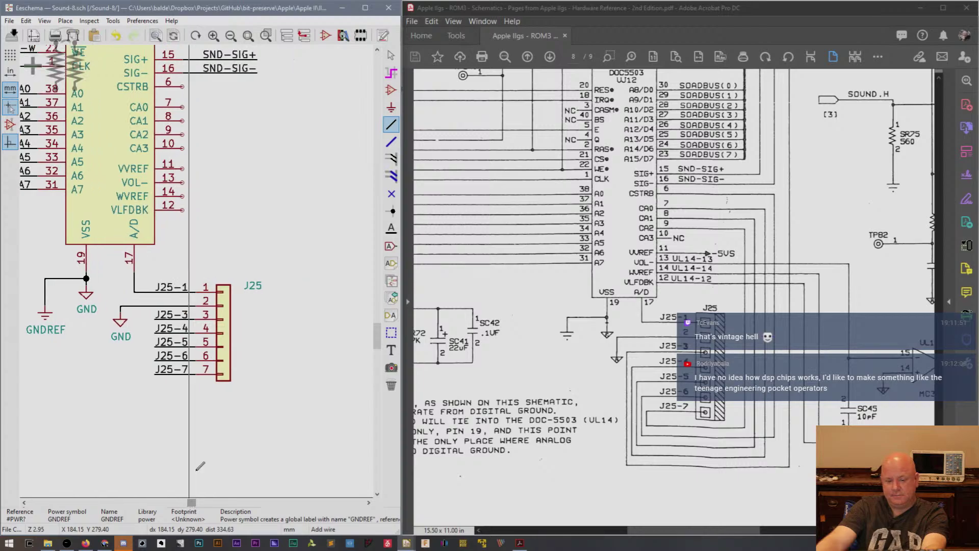
key(Escape)
Drag the J25 reference text above the connector's top pin, then check the reference PDF.
drag(253, 285, 216, 275)
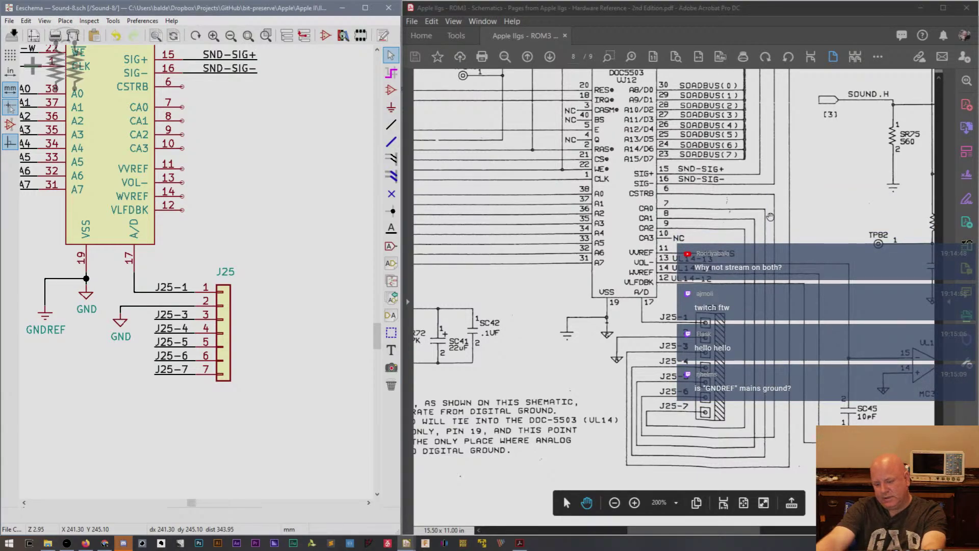
right_click(746, 217)
click(745, 213)
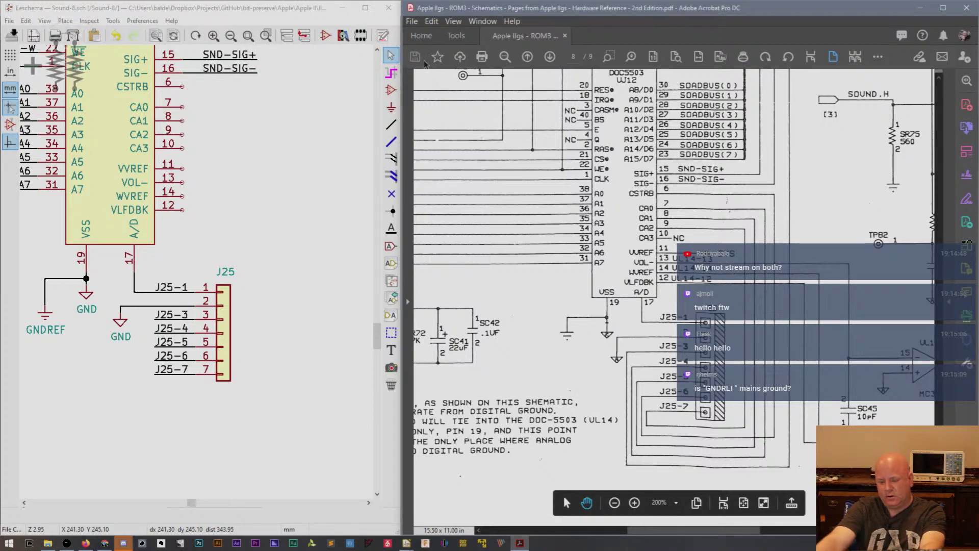
Route a wire from CA0 pin 7 down and left under the J25 connector.
click(392, 125)
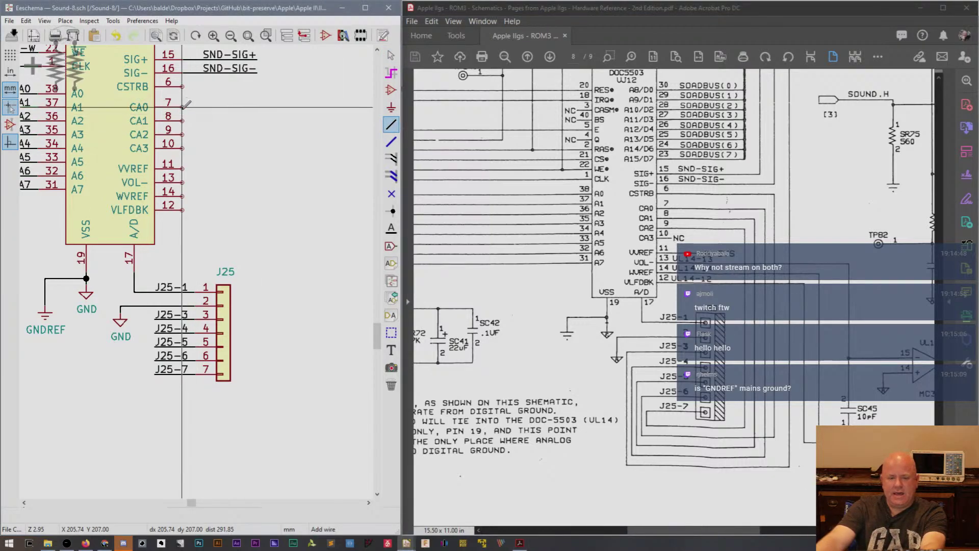
click(259, 106)
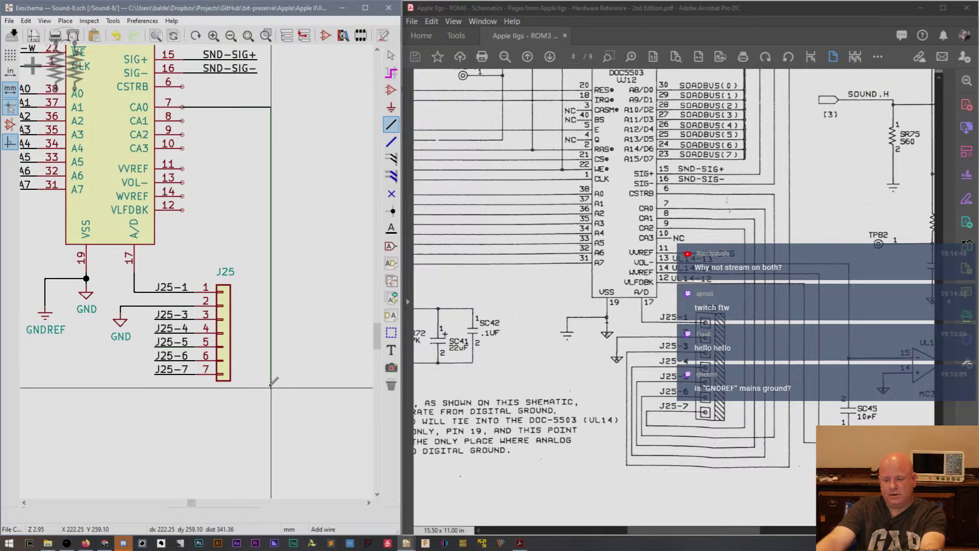
click(278, 408)
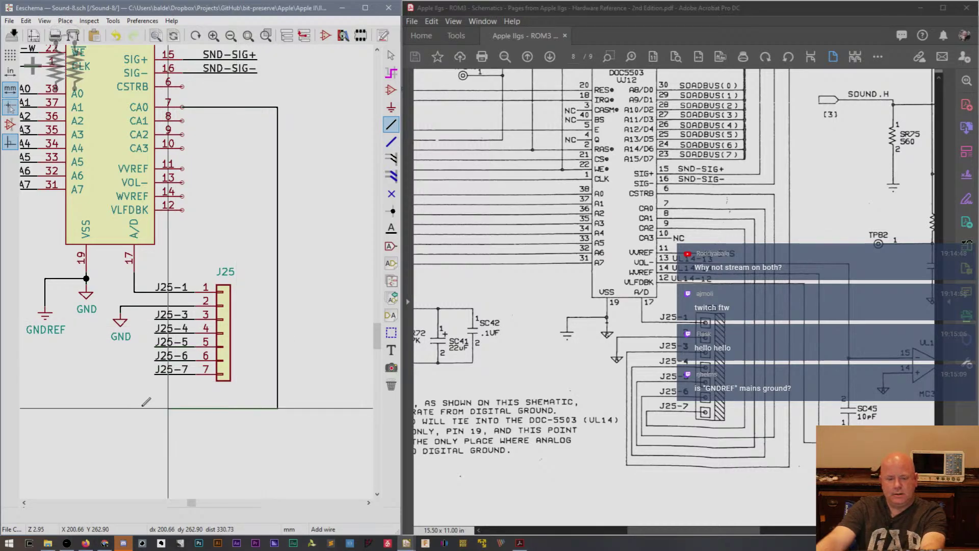
click(141, 422)
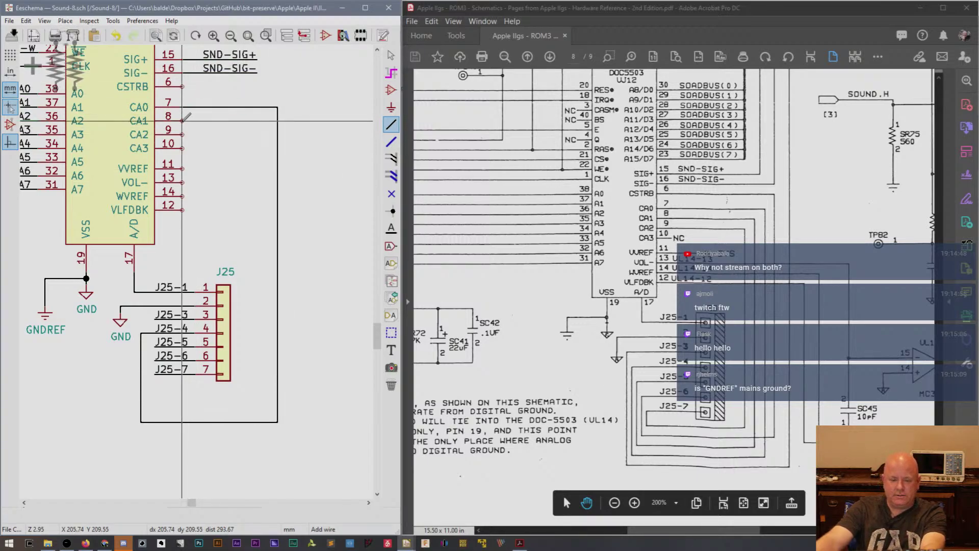
Route CA1 pin 8 around the connector into the J25-5 line and space the wire runs.
click(182, 121)
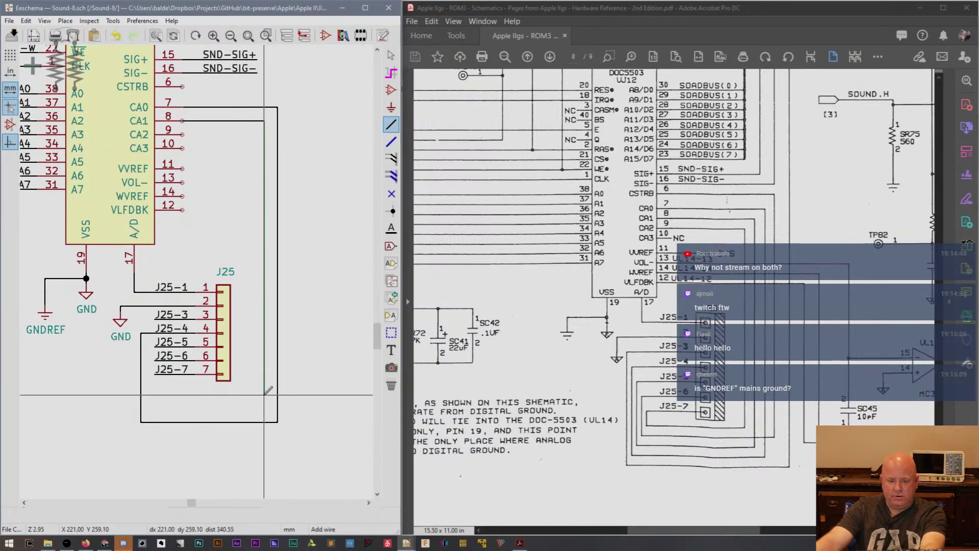
click(270, 414)
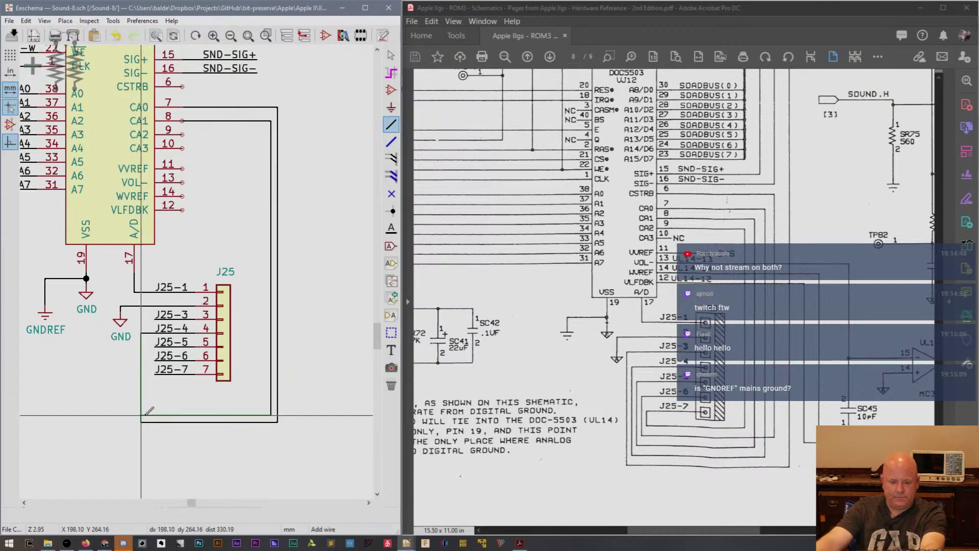
click(148, 347)
key(Escape)
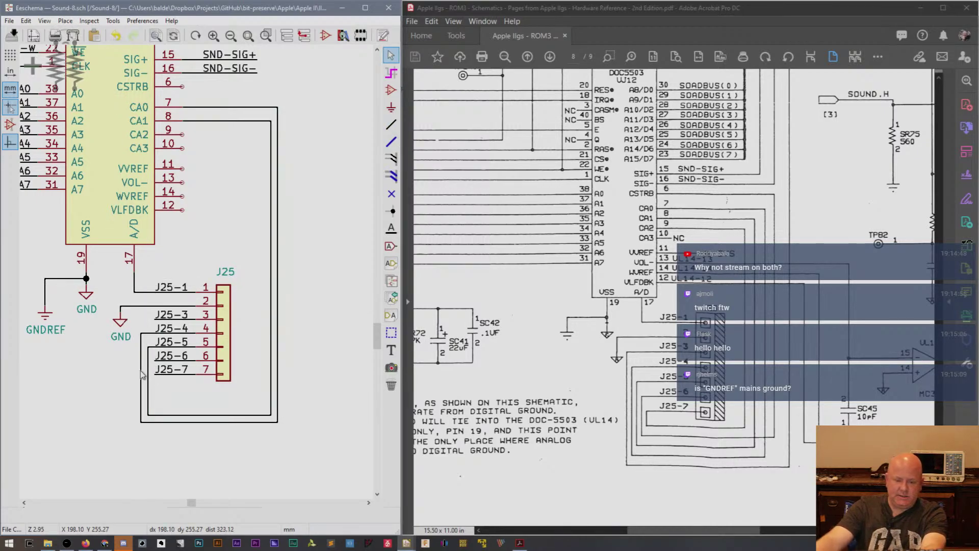
mouse_move(141, 373)
mouse_down()
mouse_move(134, 369)
mouse_move(140, 381)
mouse_up()
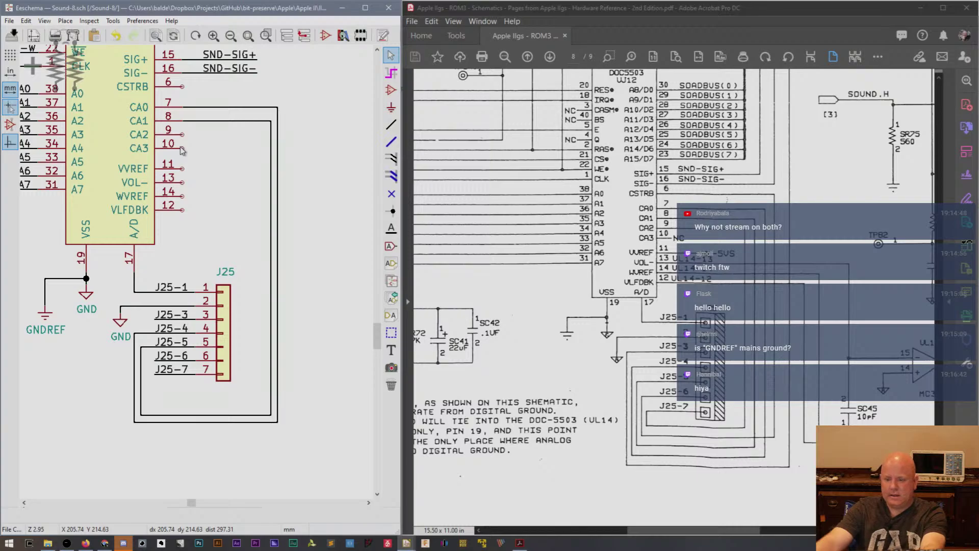
Draw a wire from CA2 pin 9 down and left beneath J25 to the J25-6 line.
key(w)
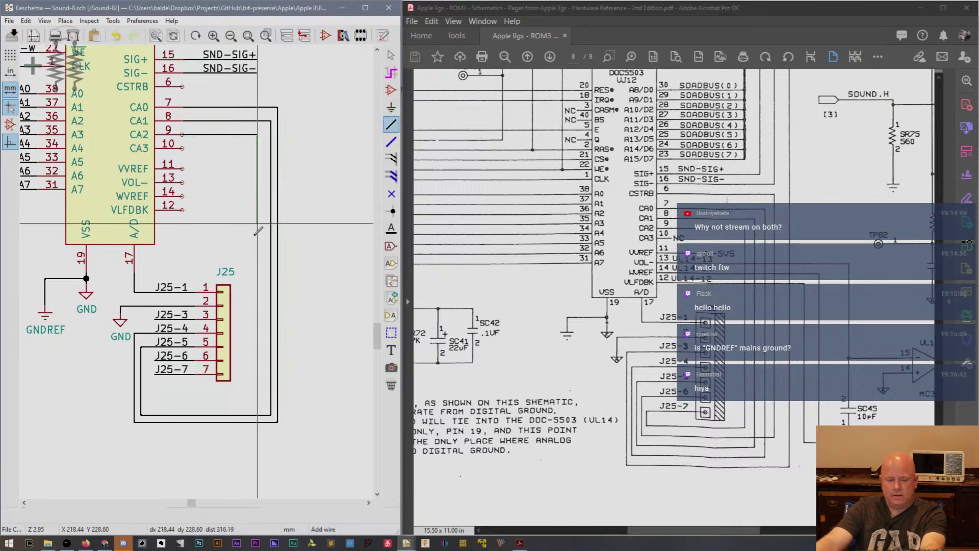
click(263, 401)
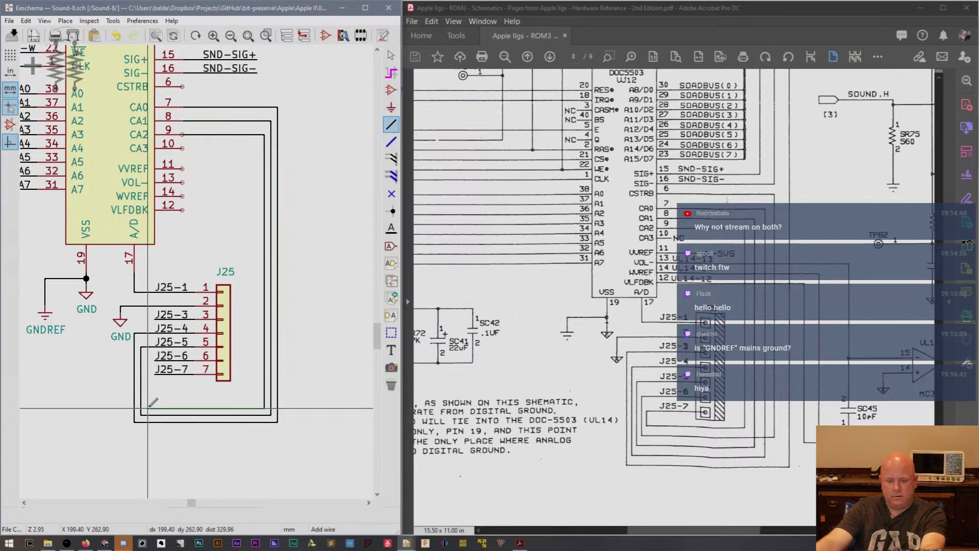
click(148, 408)
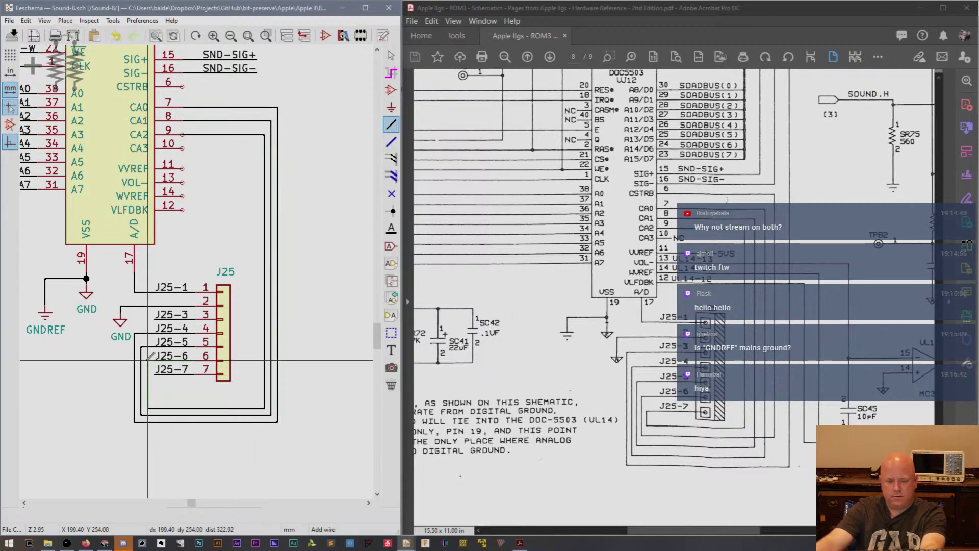
click(154, 360)
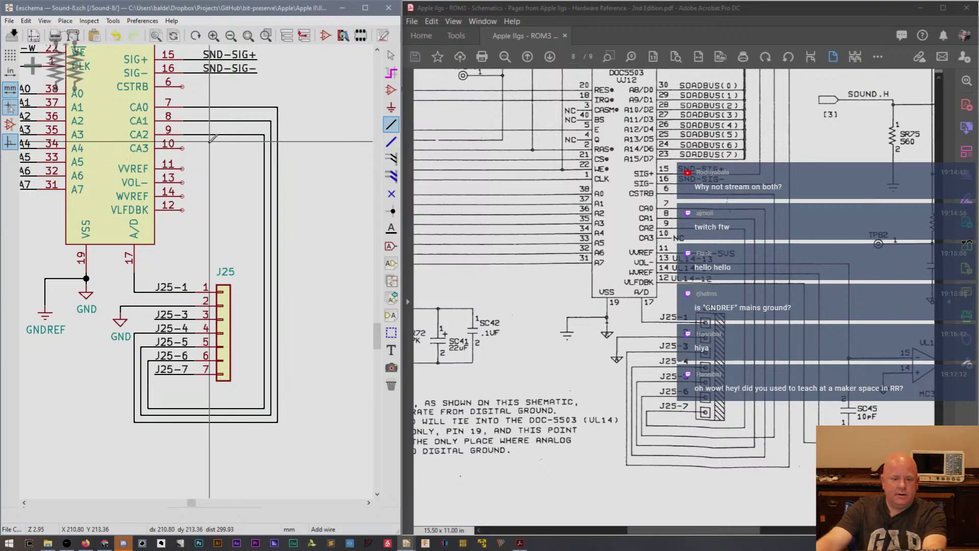
Move the lower GND symbol under the pin 2 wire and shift the J25 loop wires left.
click(182, 86)
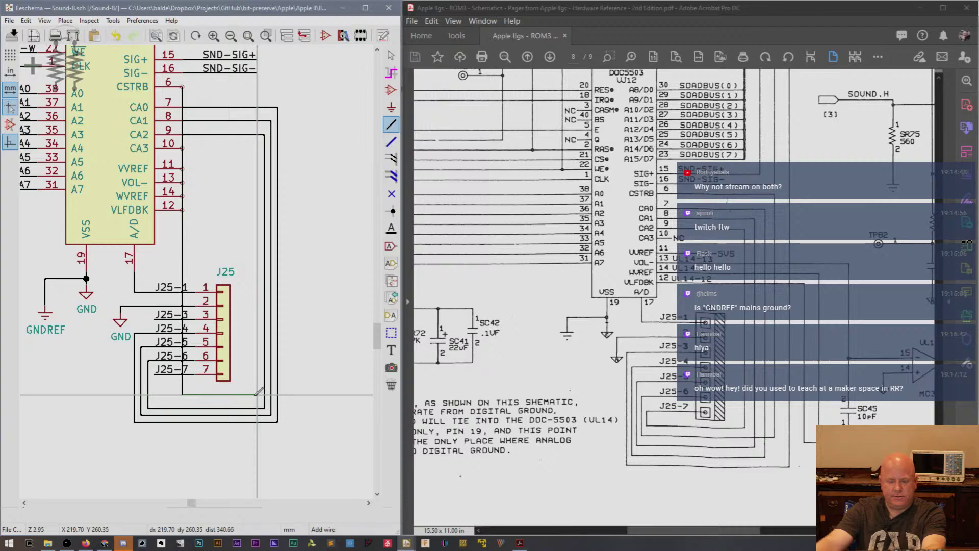
key(Escape)
key(g)
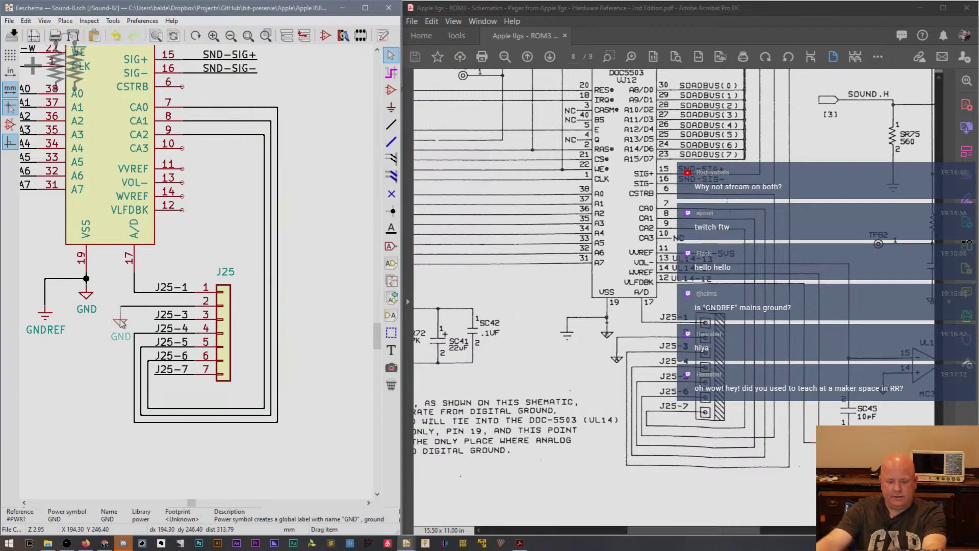
click(115, 312)
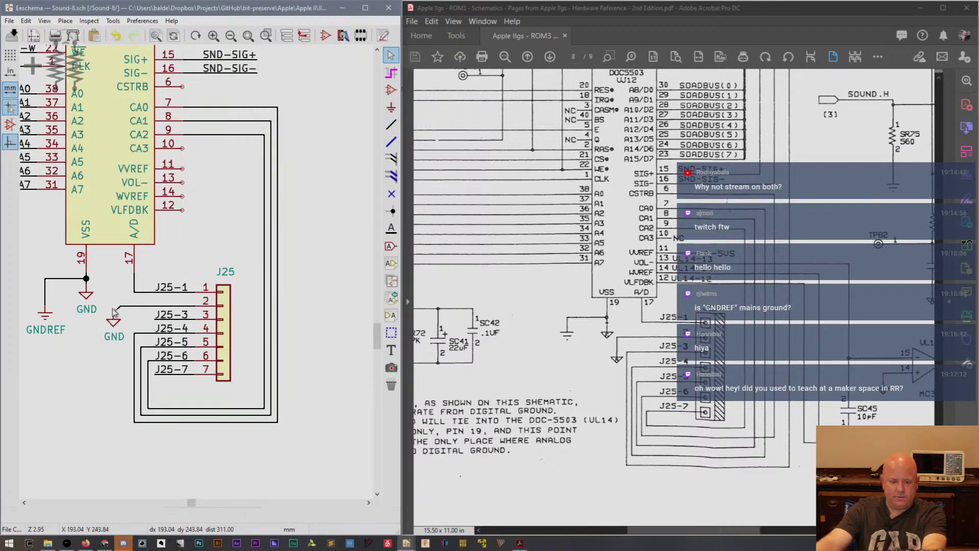
key(g)
click(130, 352)
key(g)
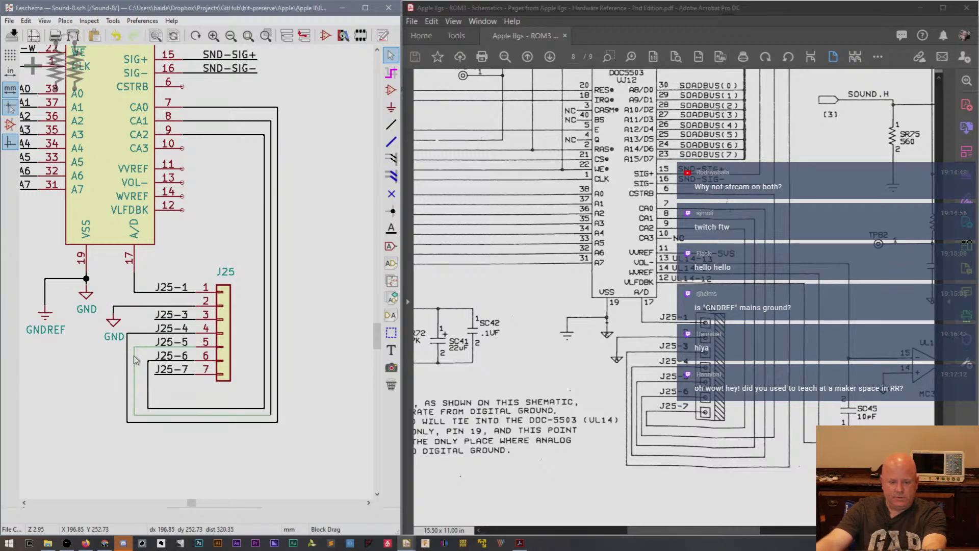
click(135, 360)
Delete the old wires below J25-7 and redraw the J25-7 wire to the bottom end.
click(391, 124)
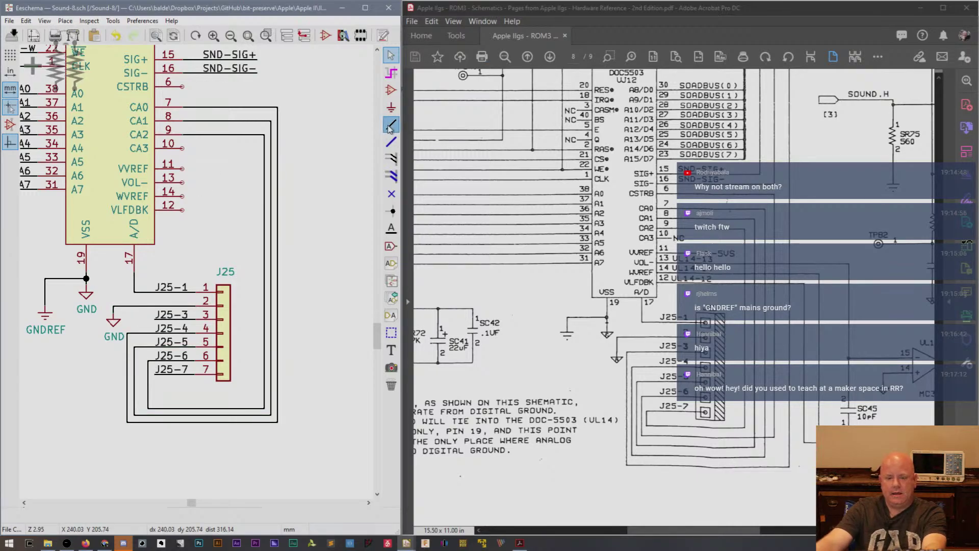
click(182, 86)
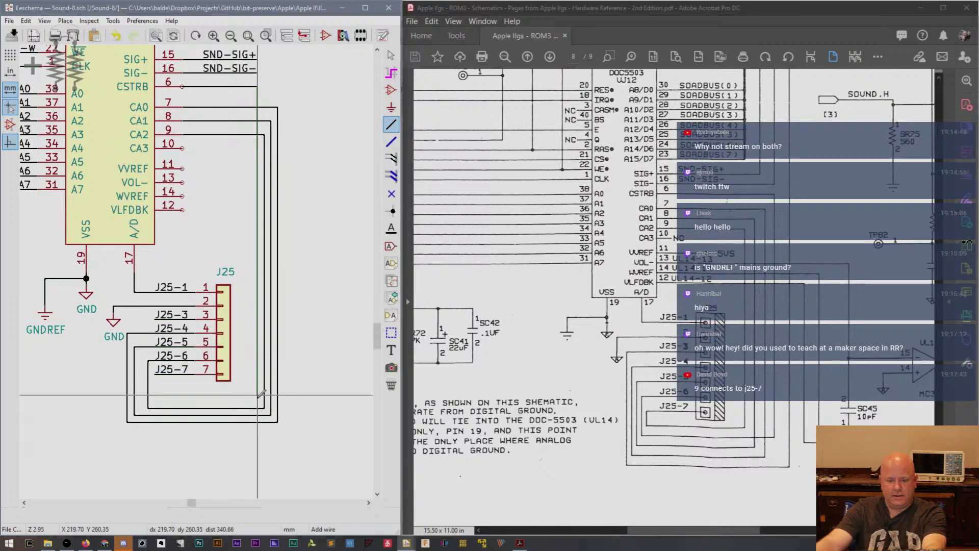
click(257, 401)
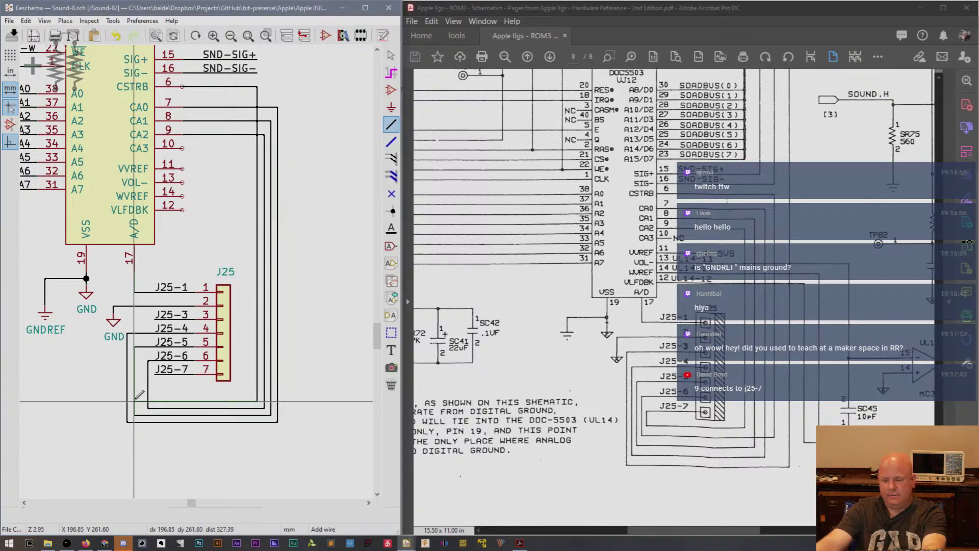
key(Escape)
key(Escape)
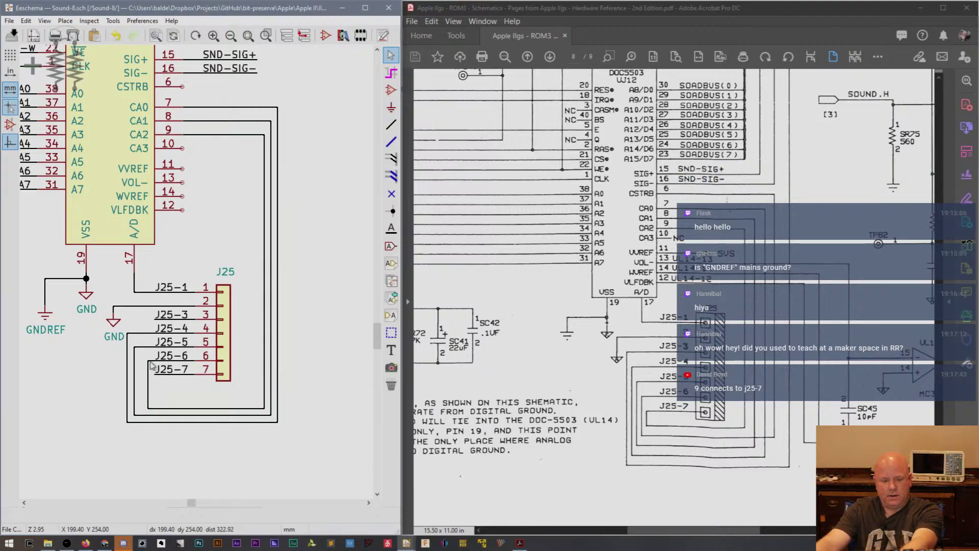
key(Delete)
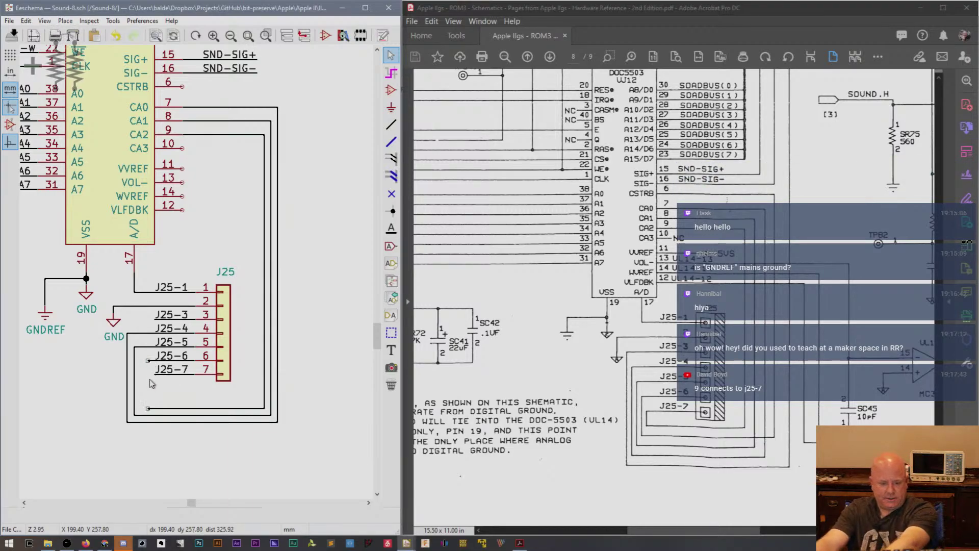
key(Delete)
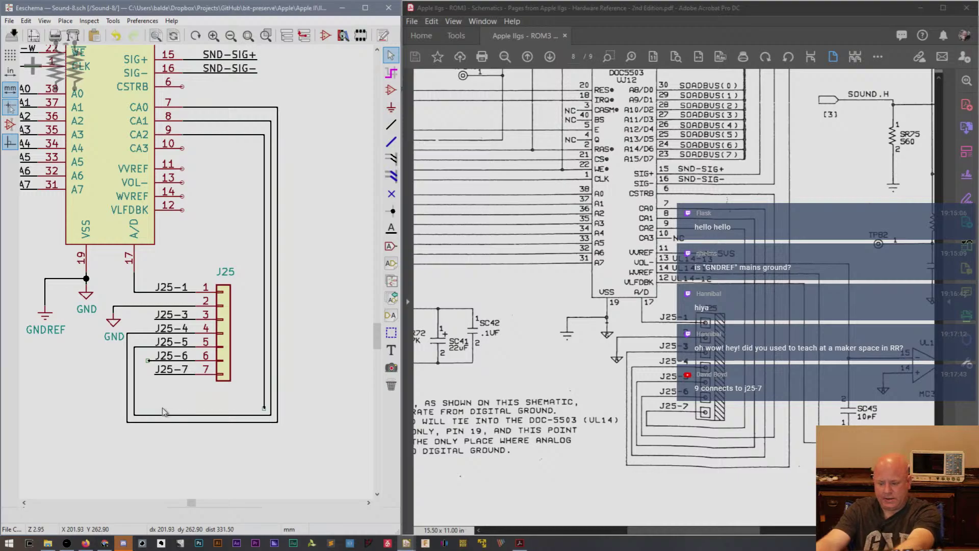
key(w)
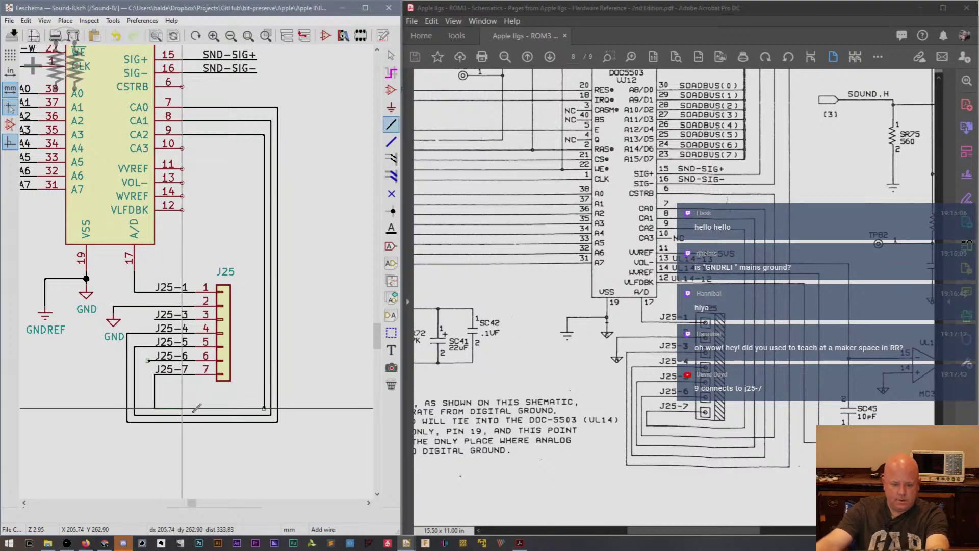
click(264, 408)
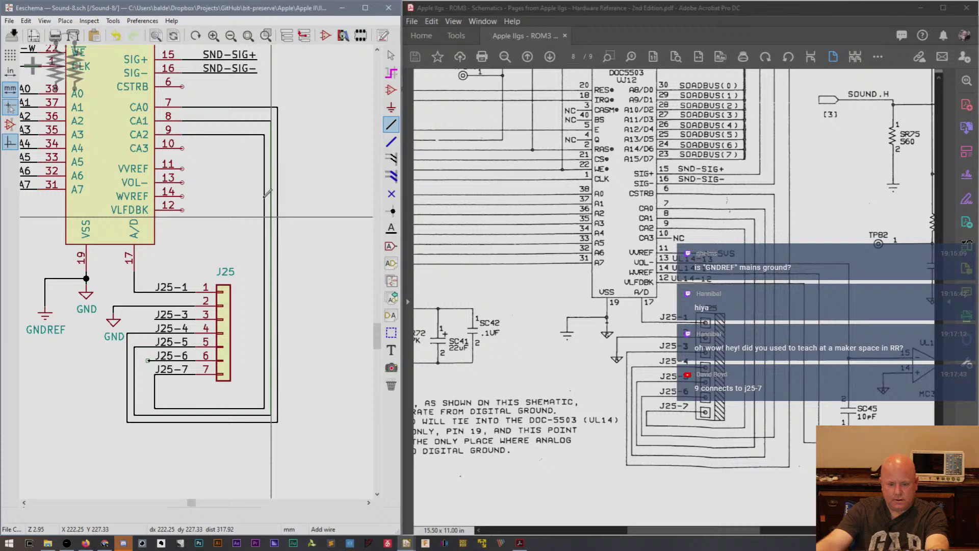
Route a wire from CSTRB pin 6 down beneath the connector to J25-6.
click(183, 86)
click(257, 402)
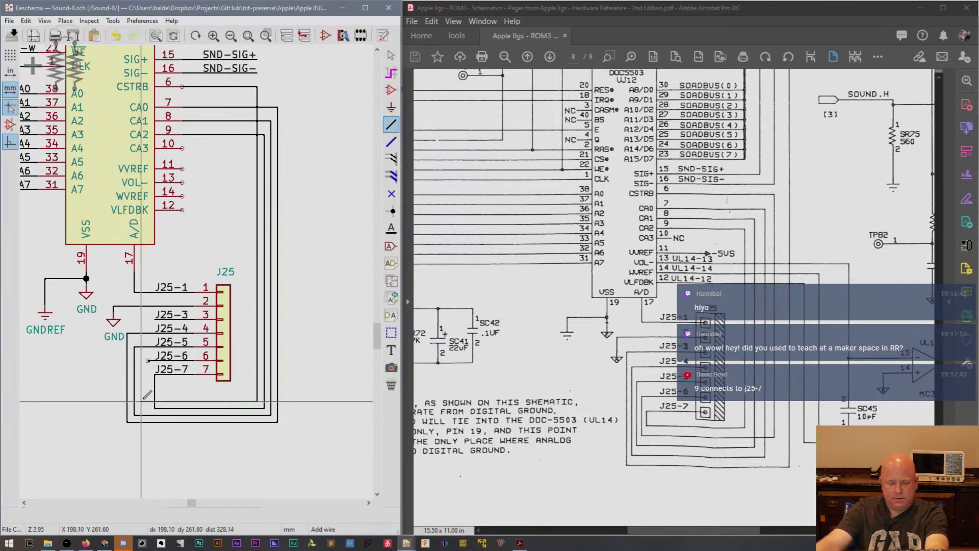
click(148, 361)
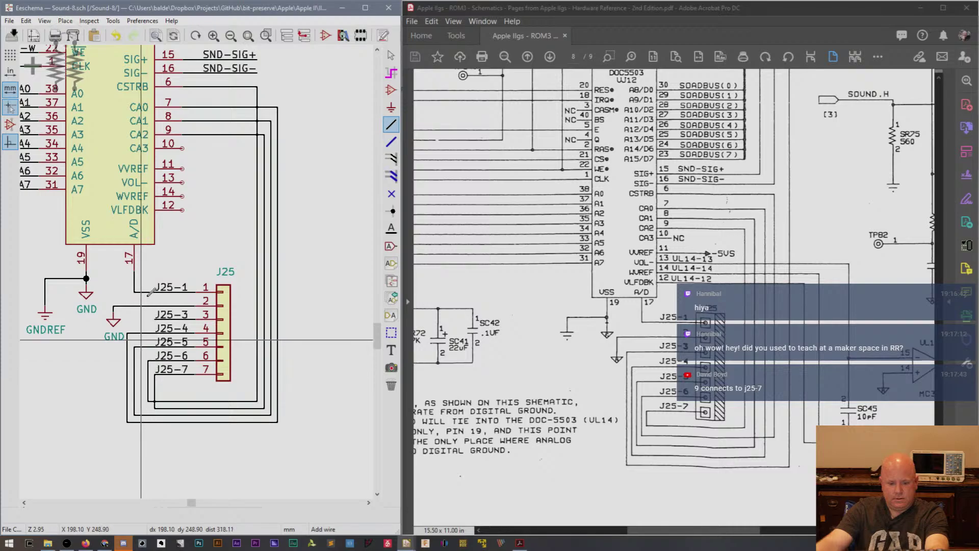
key(Escape)
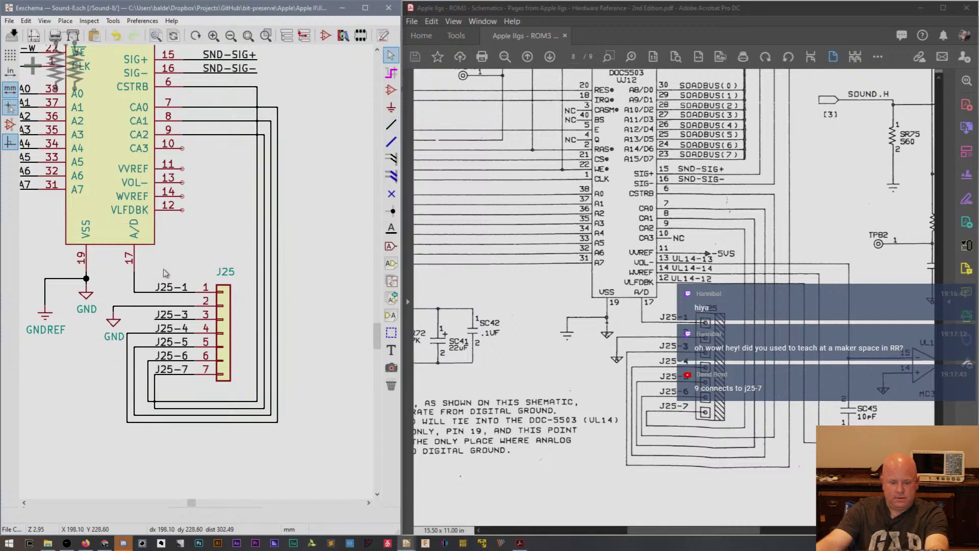
Reposition the J25-7 label along with its wire near the connector.
drag(145, 387, 153, 392)
click(146, 387)
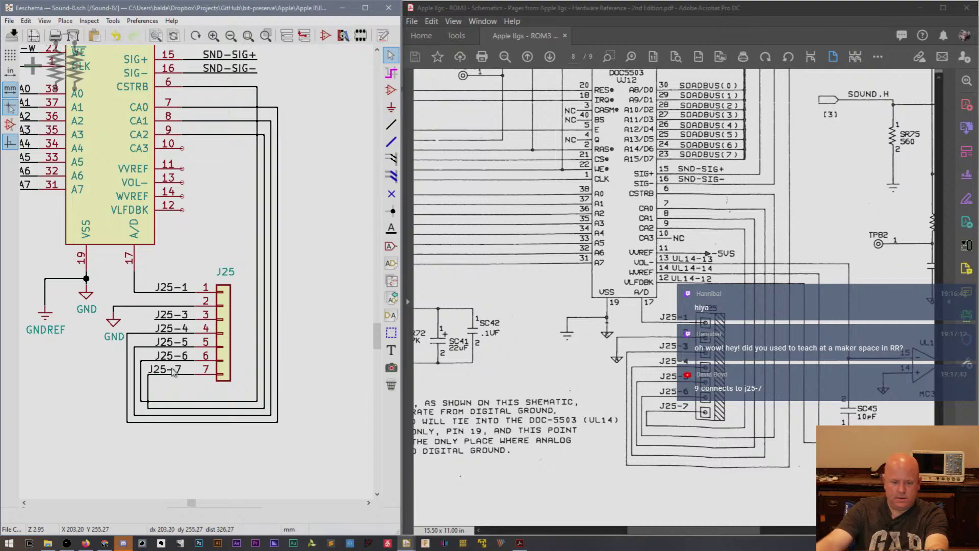
key(m)
click(155, 375)
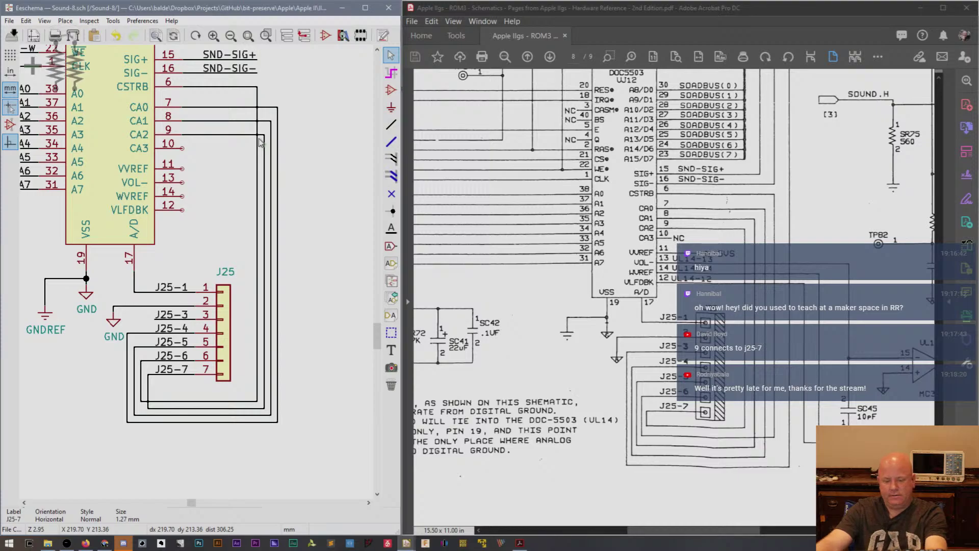
Save the sheet and dismiss the symbol library cache error.
key(ctrl+s)
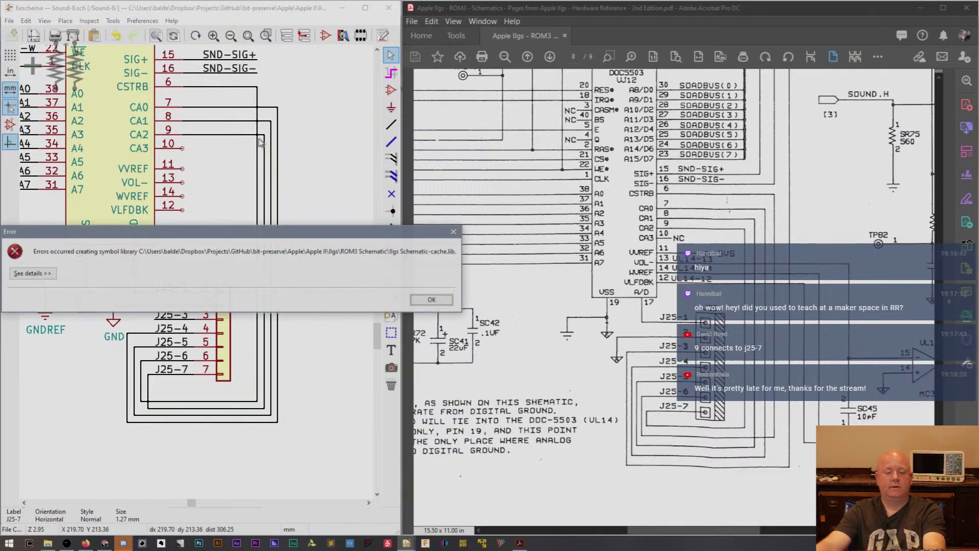
click(432, 300)
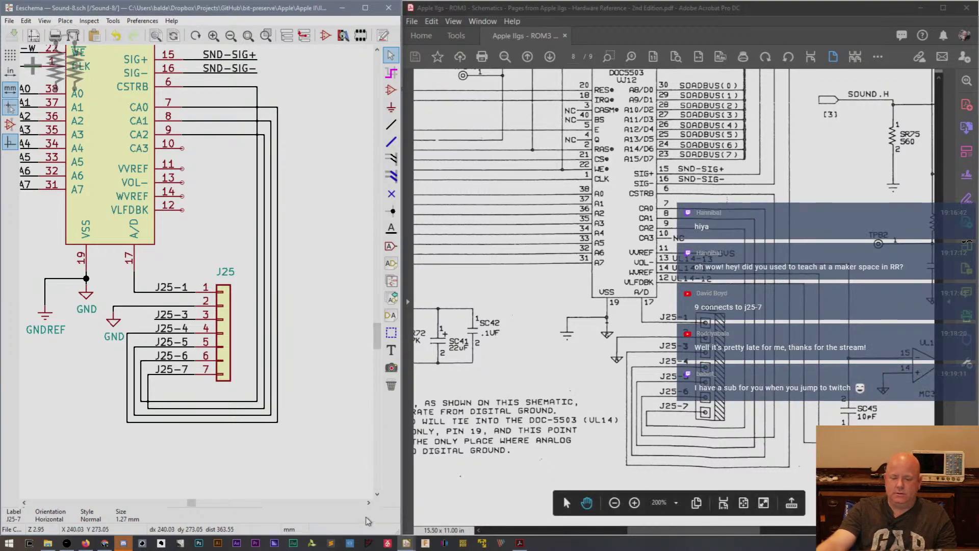
Place the note 'Verify why there are two GND symbols on this schematic…' above the title block.
drag(192, 507, 237, 505)
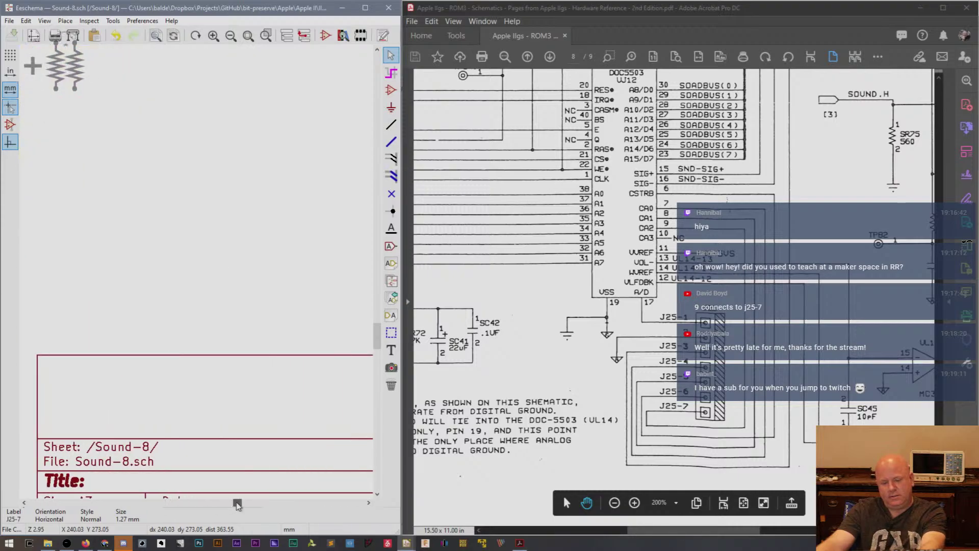
click(391, 350)
click(60, 365)
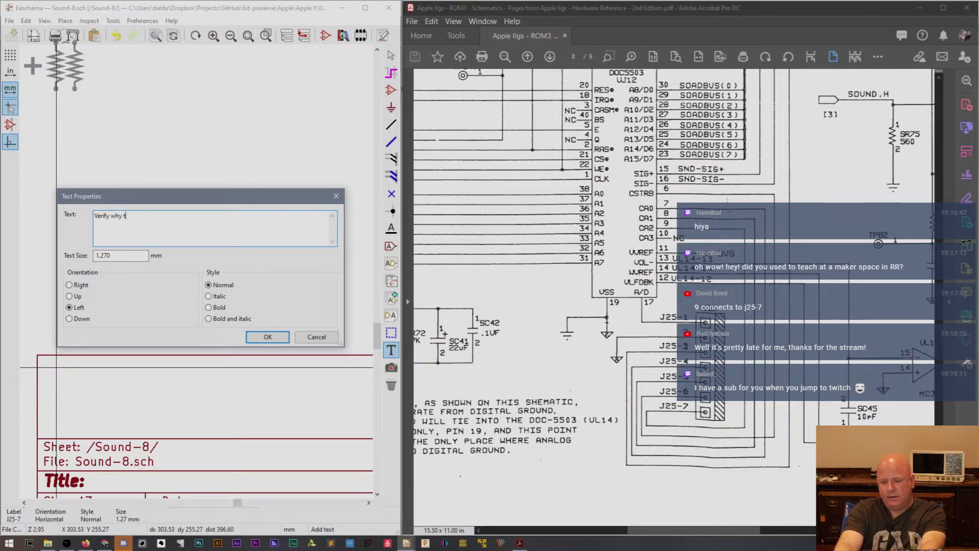
text(Verify why there are two g)
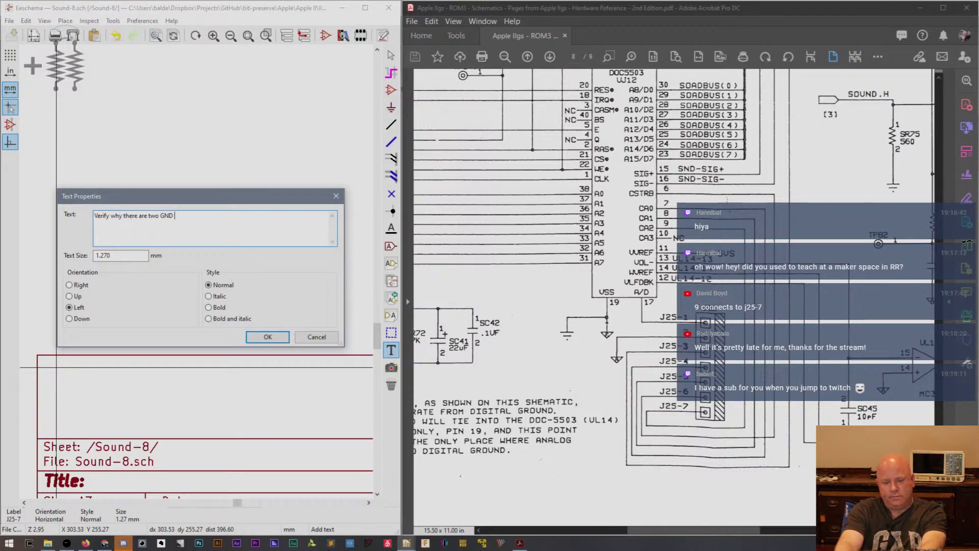
text(ND symbols on this)
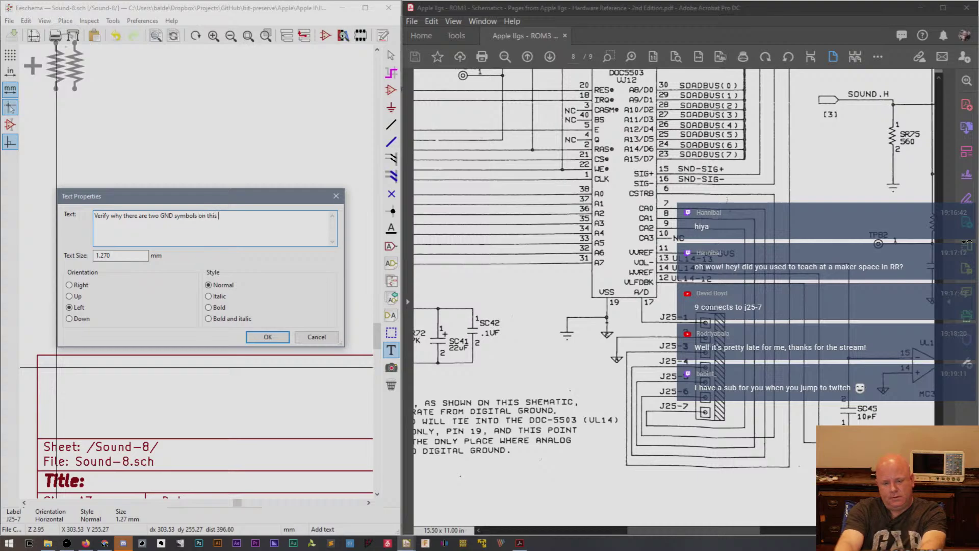
text( schematic )
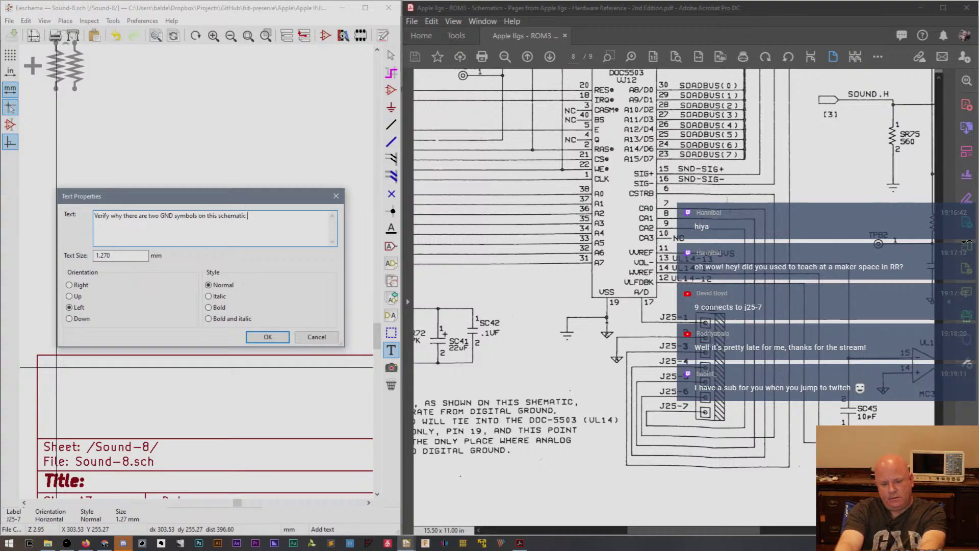
text(and which is which type. (Are)
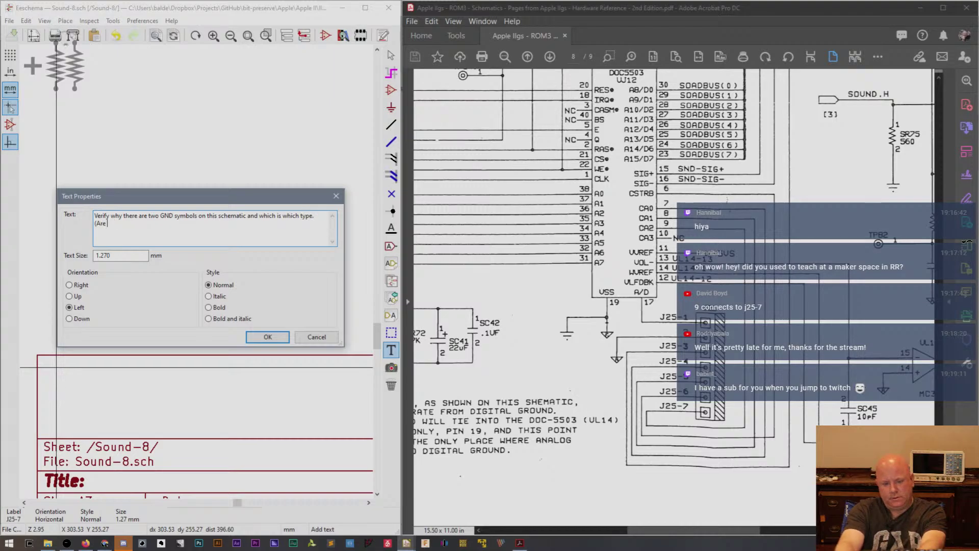
text(right sy)
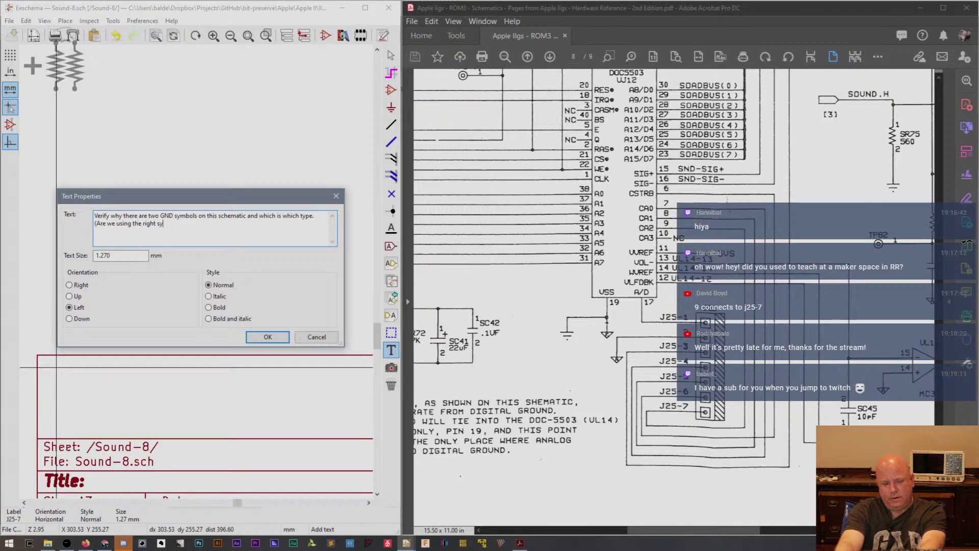
text(mbols?))
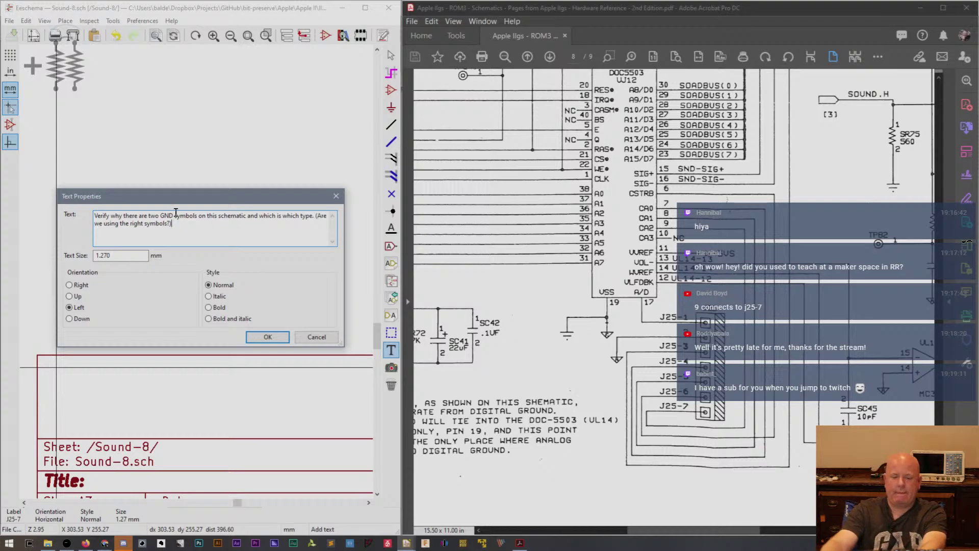
key(Return)
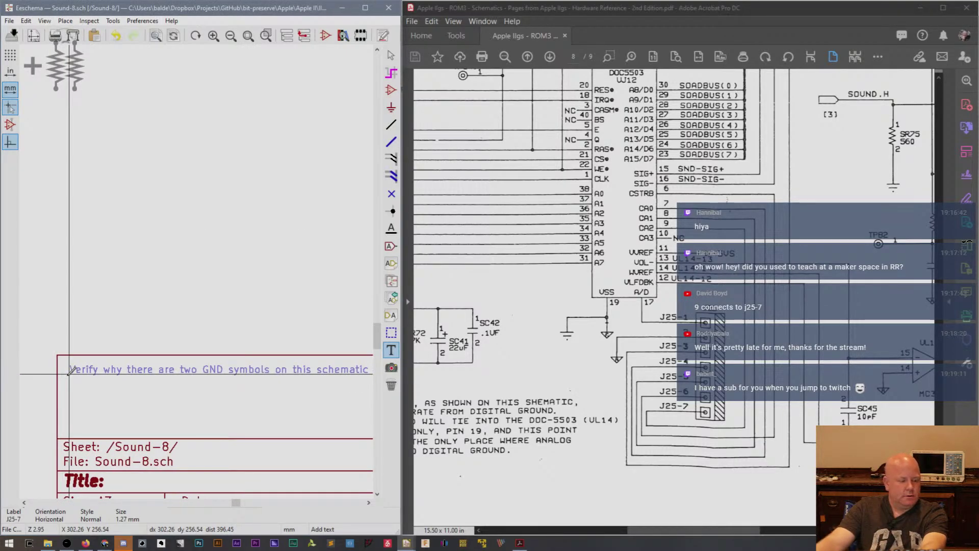
click(69, 374)
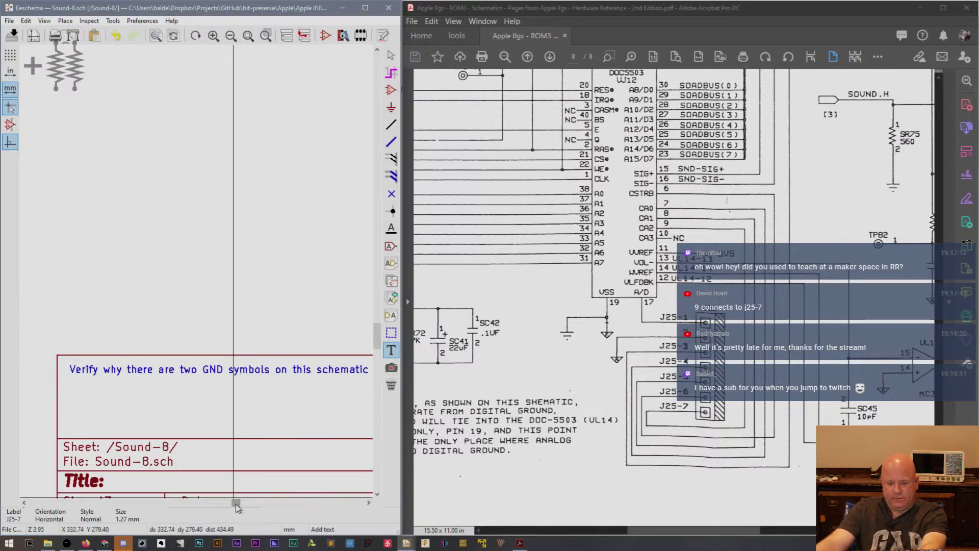
drag(236, 505, 188, 522)
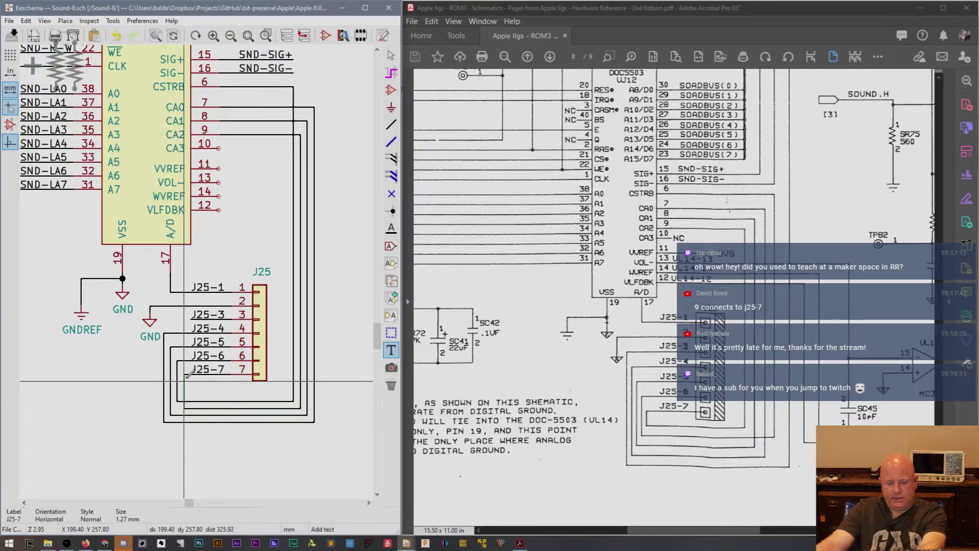
Delete the wires below J25-6 and J25-7, the CSTRB and CA2 runs, and the bottom loop wires.
key(Escape)
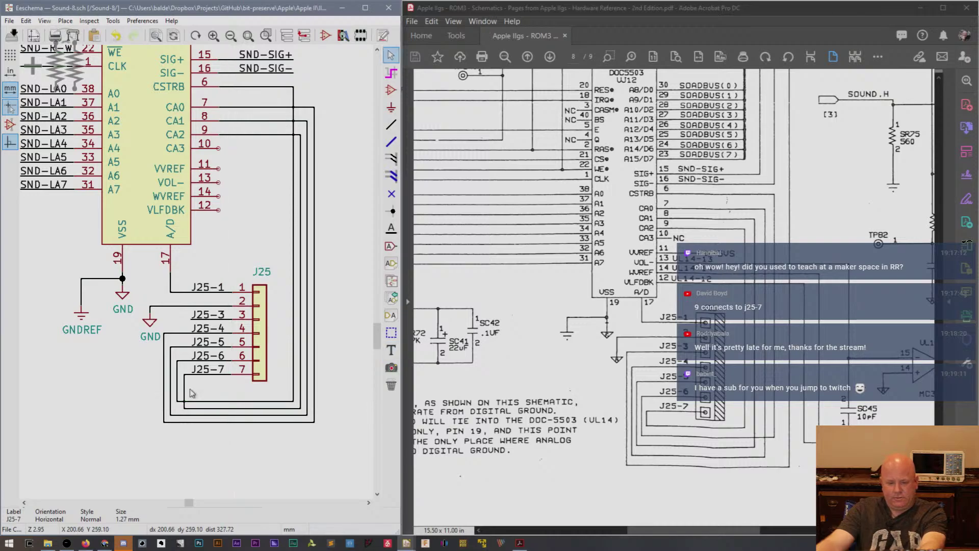
click(185, 394)
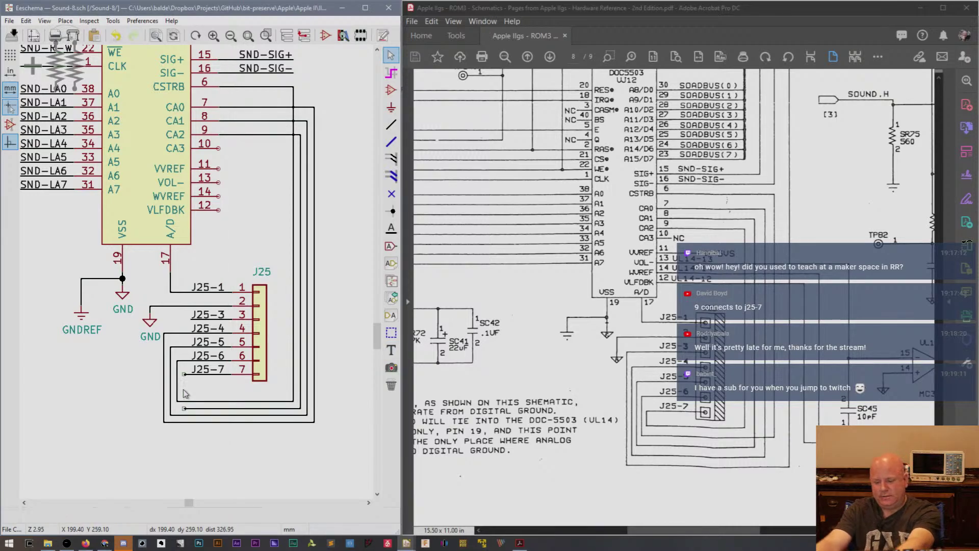
key(Delete)
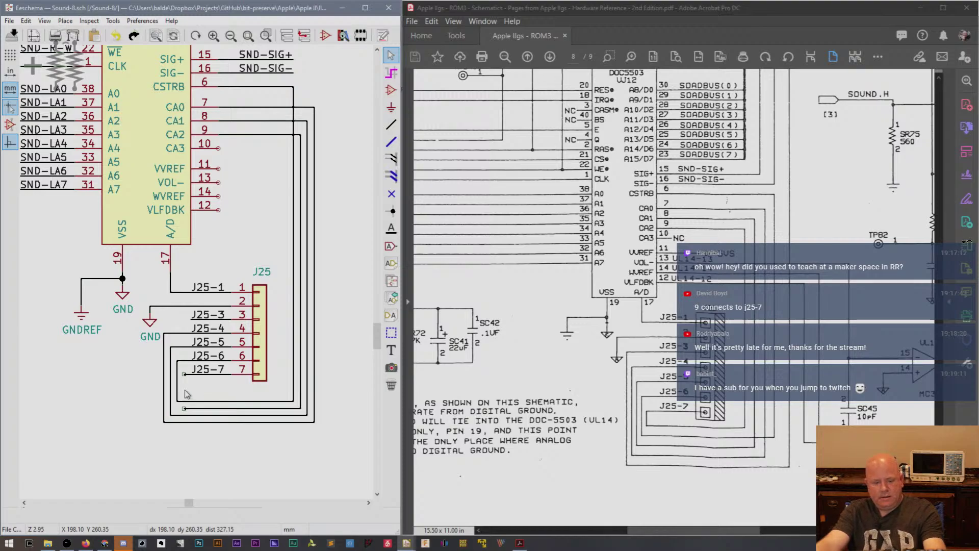
key(ctrl+z)
key(Delete)
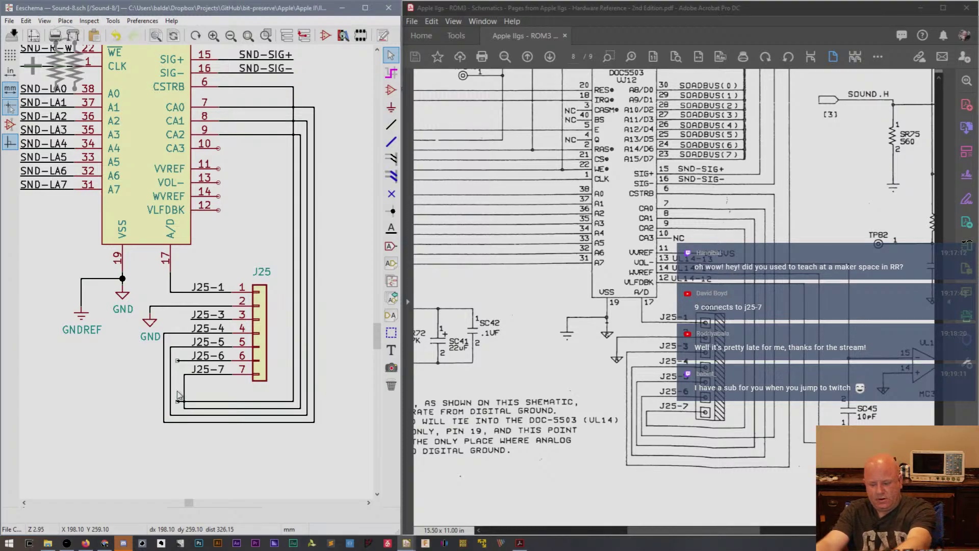
key(Delete)
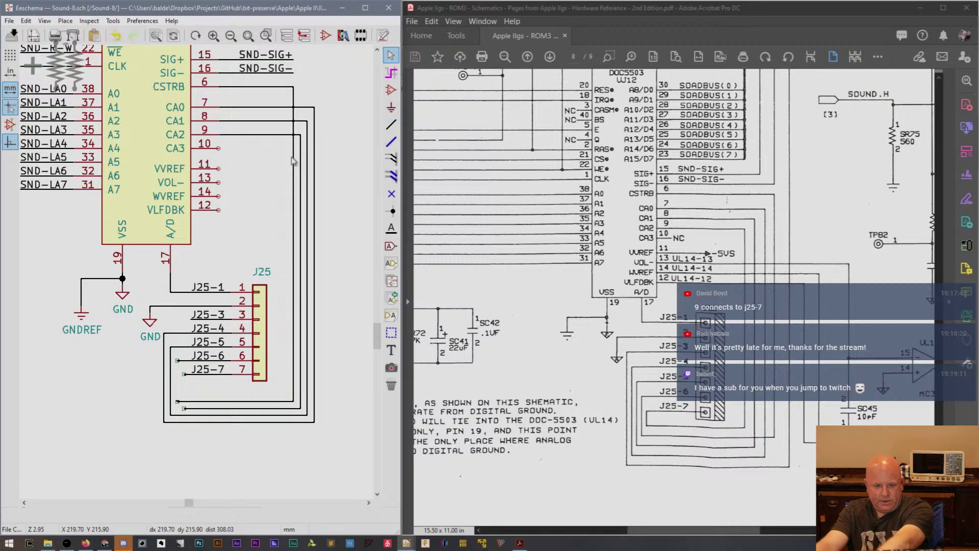
key(Delete)
key(Delete)
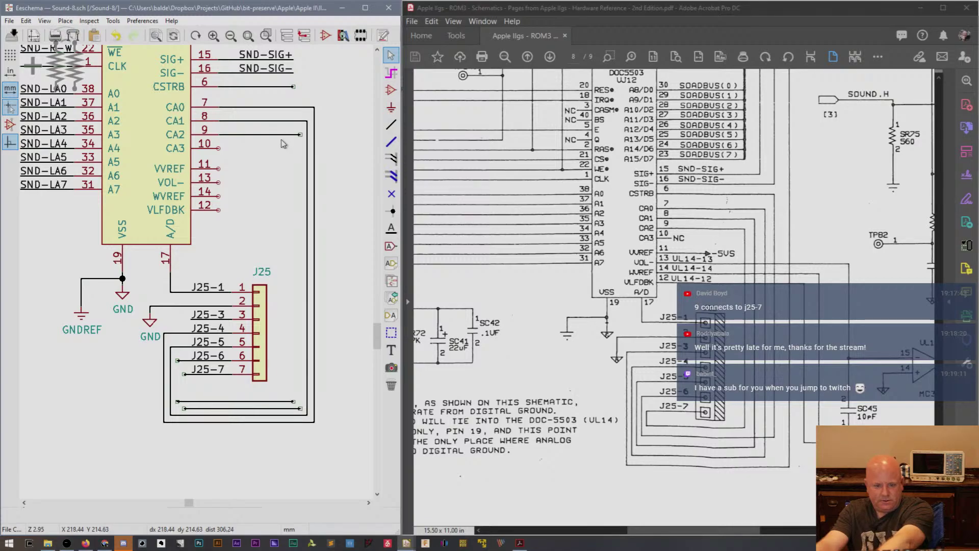
key(Delete)
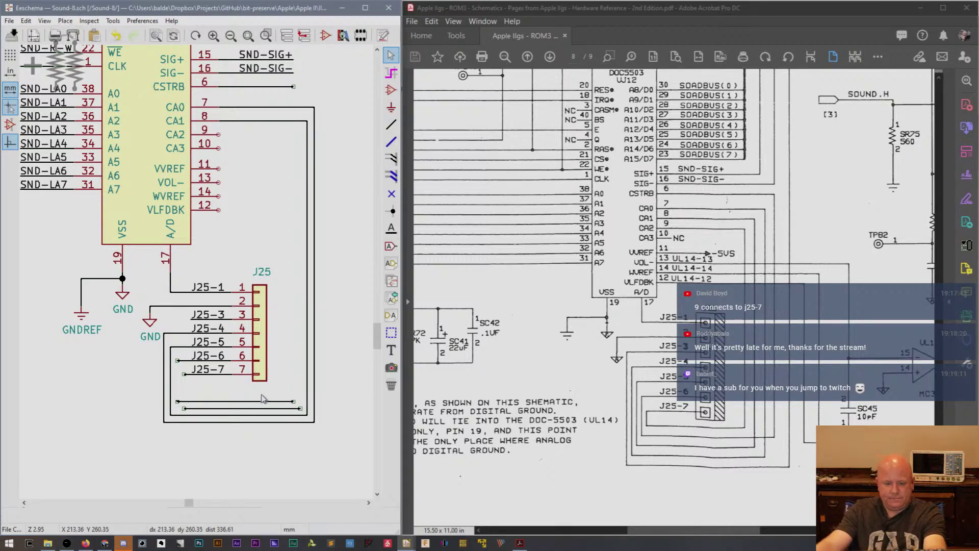
drag(262, 396, 277, 412)
click(275, 416)
key(Delete)
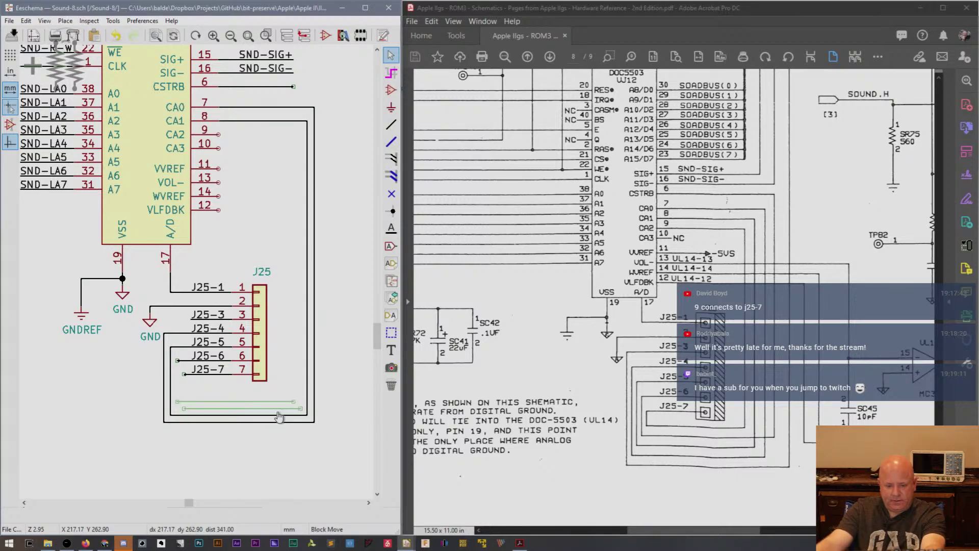
Wire the CSTRB line to J25 pin 6.
click(391, 125)
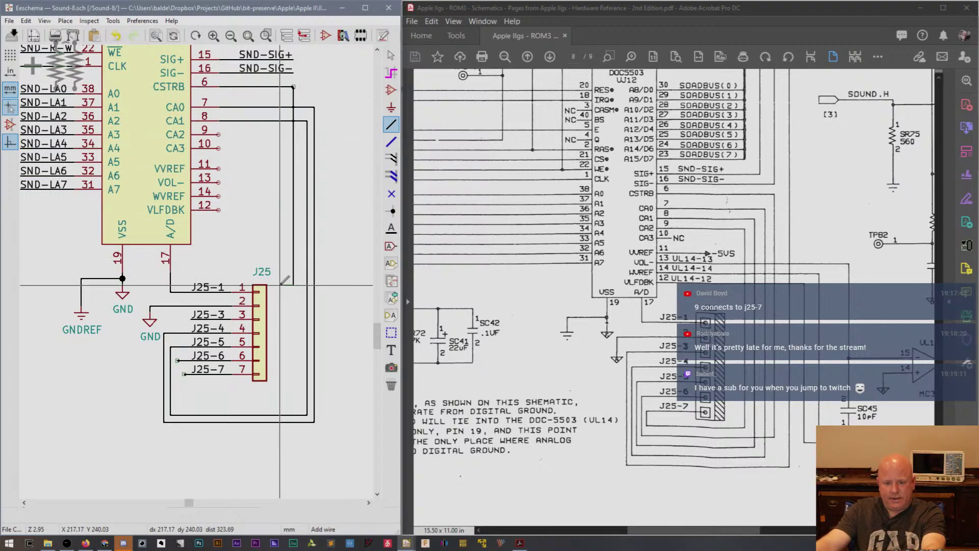
click(294, 87)
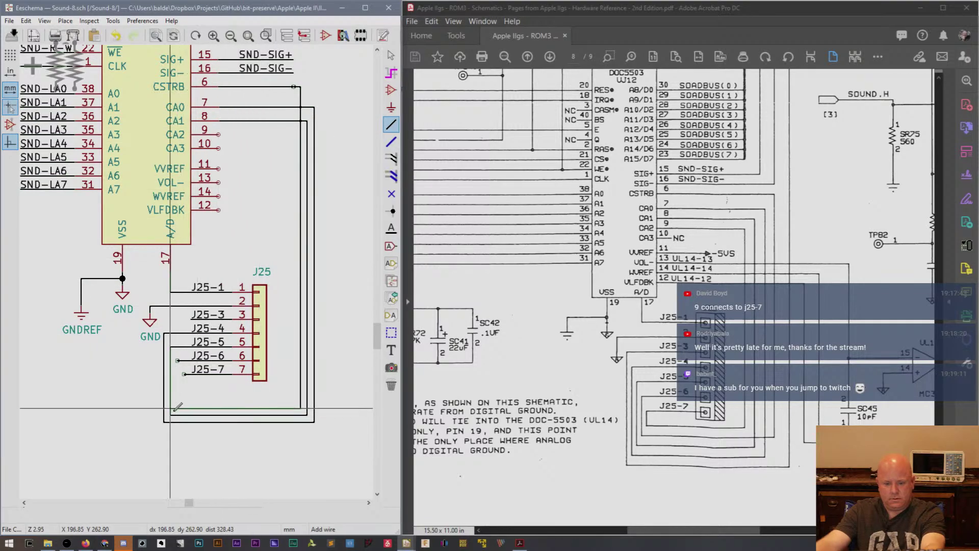
click(177, 360)
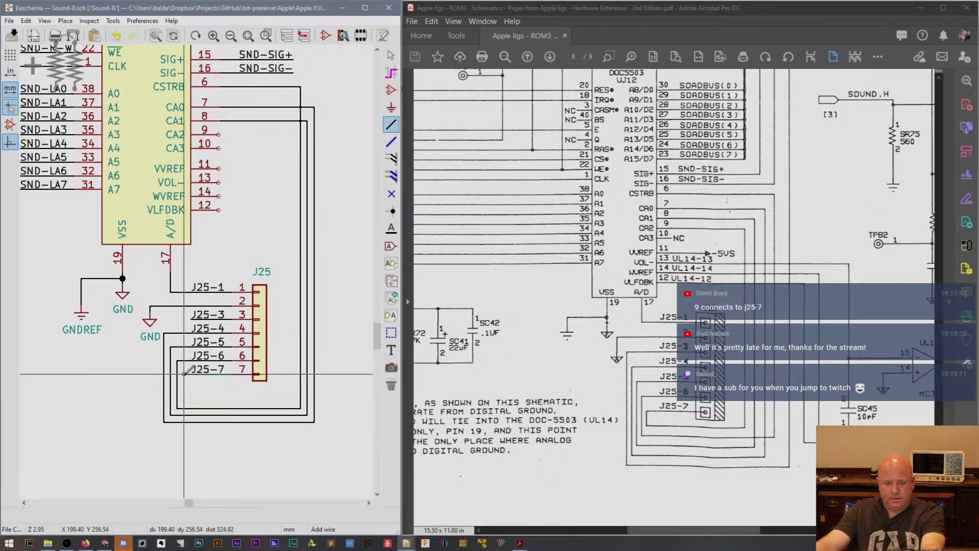
Route a wire from J25 pin 7 beneath the connector up to the CA2 pin.
click(184, 374)
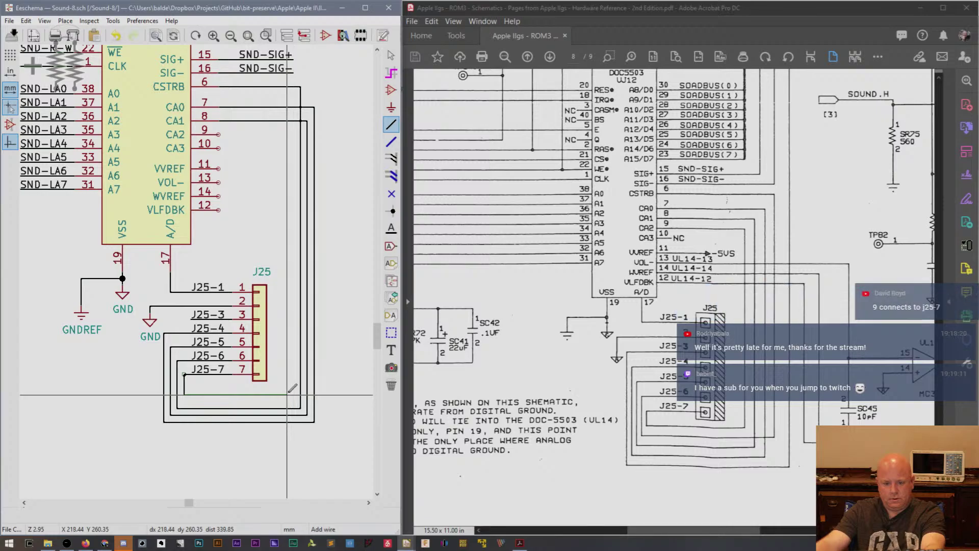
click(245, 394)
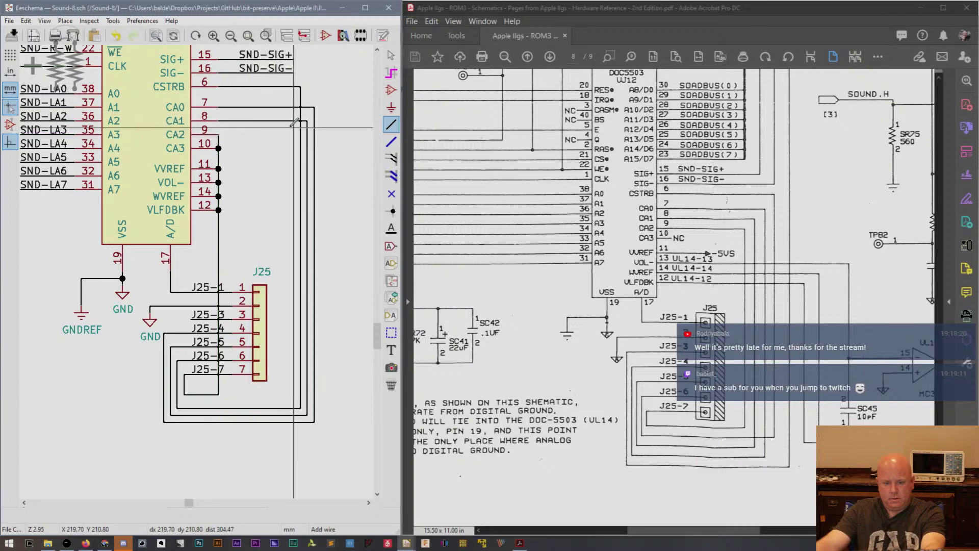
key(Escape)
key(ctrl+z)
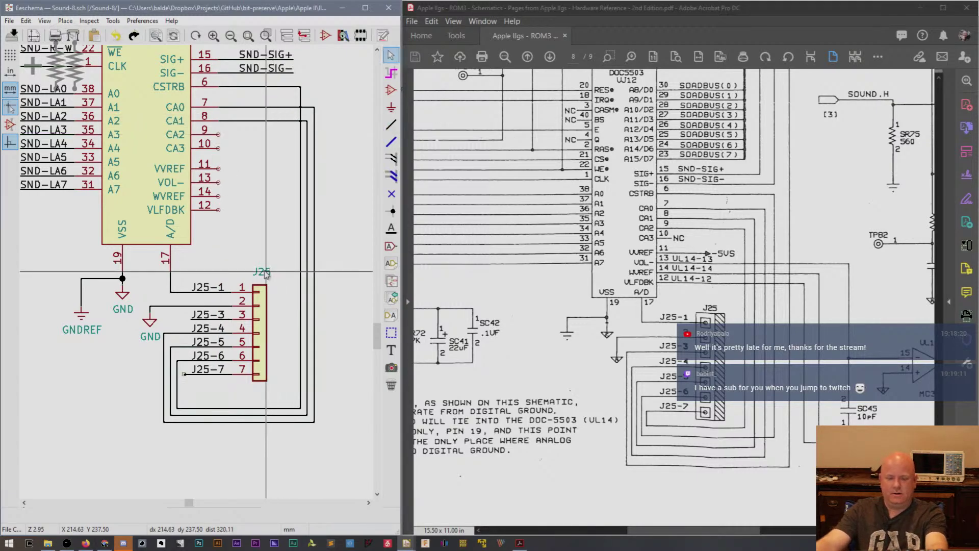
key(w)
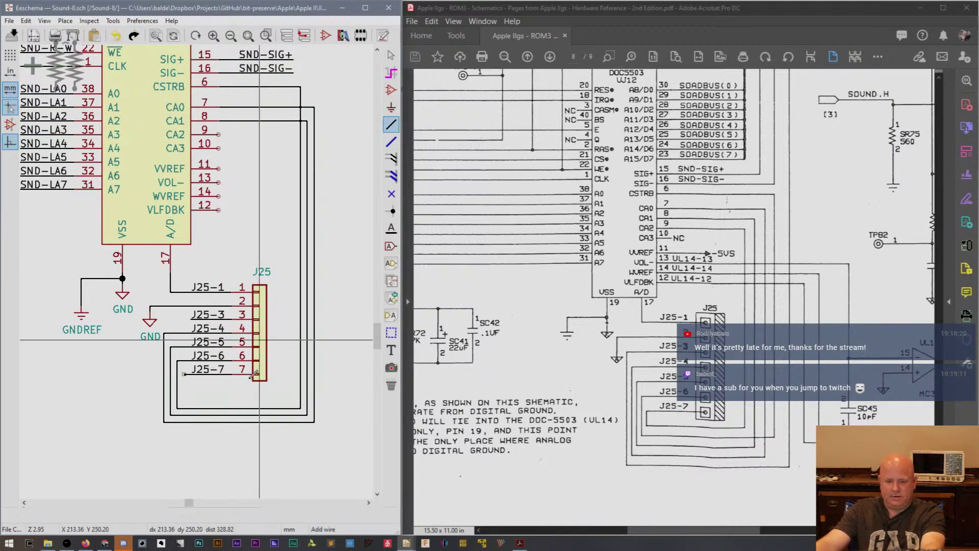
click(184, 374)
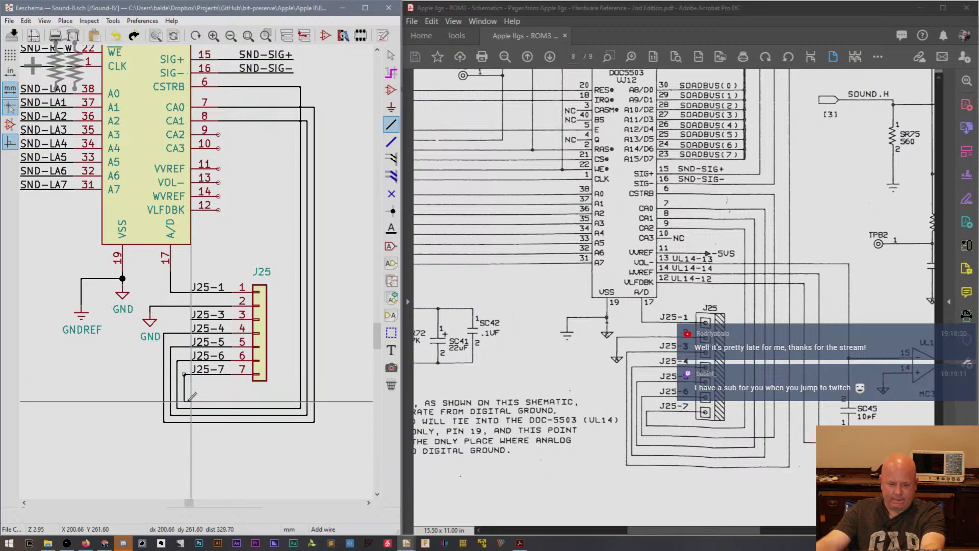
click(286, 401)
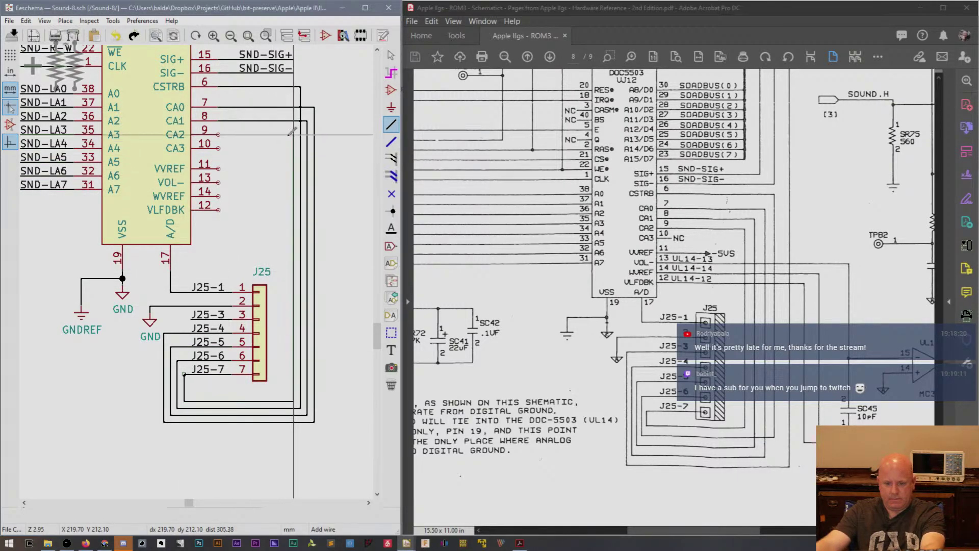
click(218, 134)
key(Escape)
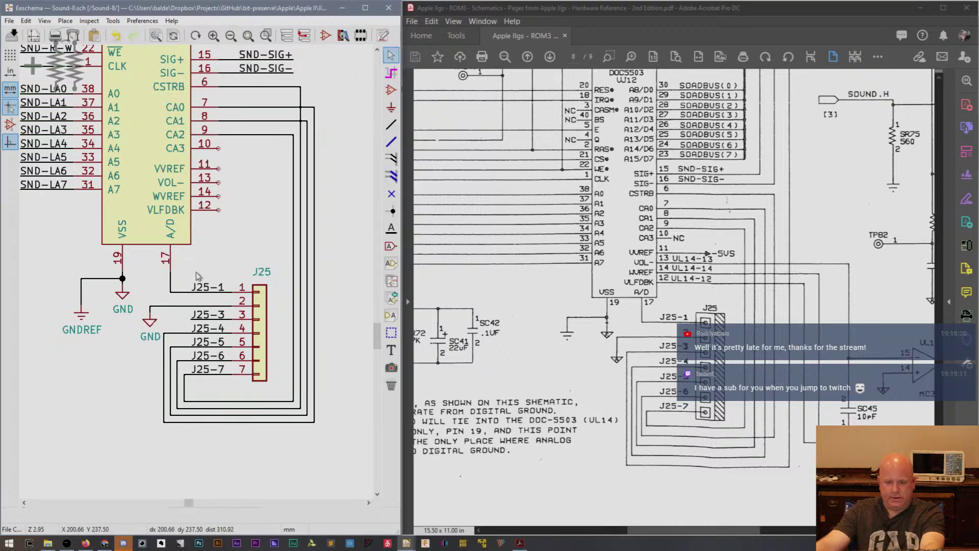
Space the wire loops apart by shifting the vertical run and the CA2 and outer loops.
mouse_move(293, 169)
mouse_down()
mouse_move(280, 171)
mouse_move(307, 169)
mouse_up()
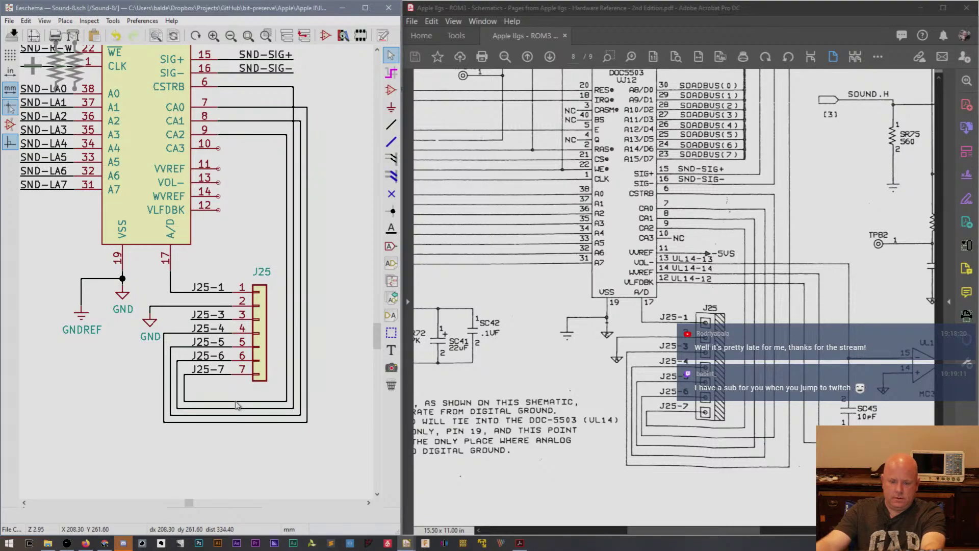
mouse_move(236, 402)
mouse_down()
mouse_move(239, 388)
mouse_move(240, 411)
mouse_up()
mouse_move(215, 370)
mouse_down()
mouse_move(232, 292)
mouse_move(209, 132)
mouse_move(286, 89)
mouse_move(246, 105)
mouse_move(265, 140)
mouse_up()
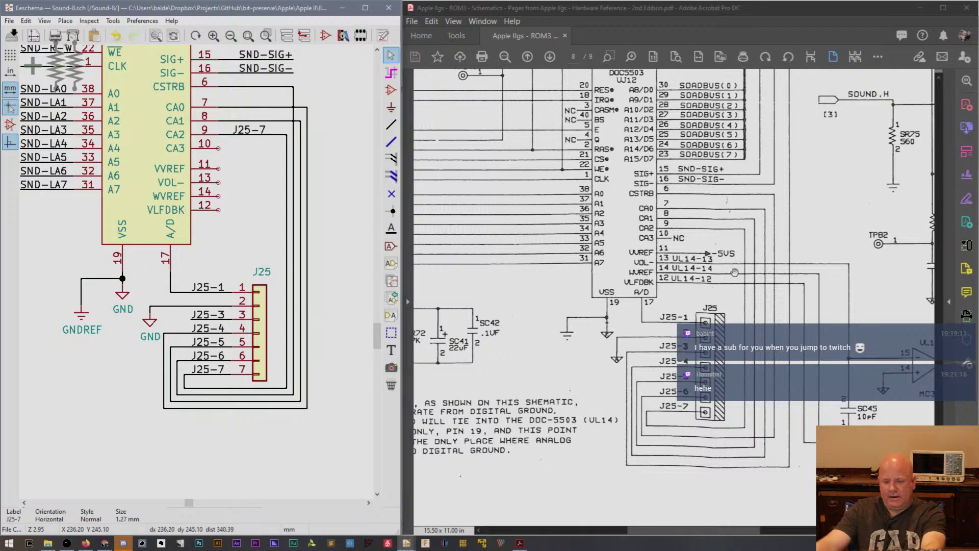
Place the J25-7 label on the CA2 wire and move the J25-5 label onto the CA1 wire.
click(228, 126)
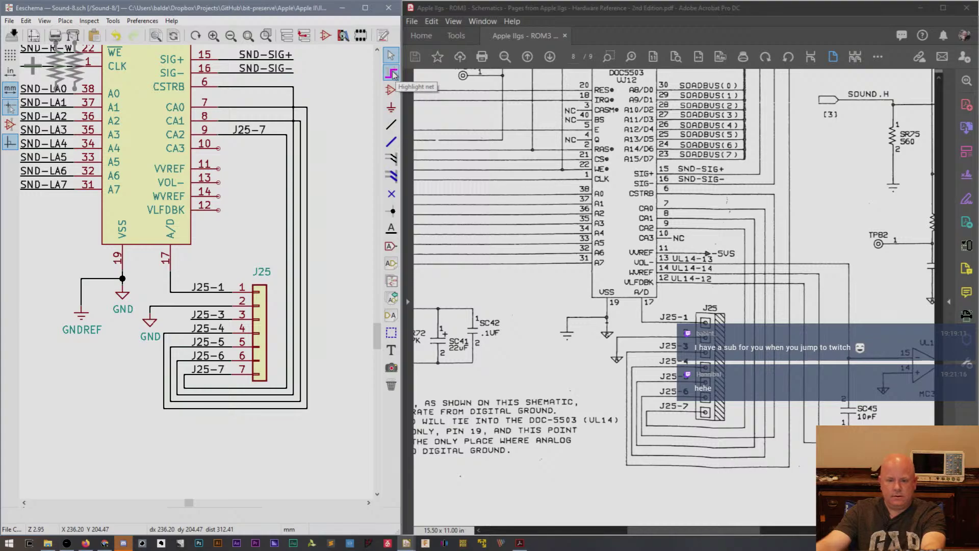
click(392, 74)
click(299, 123)
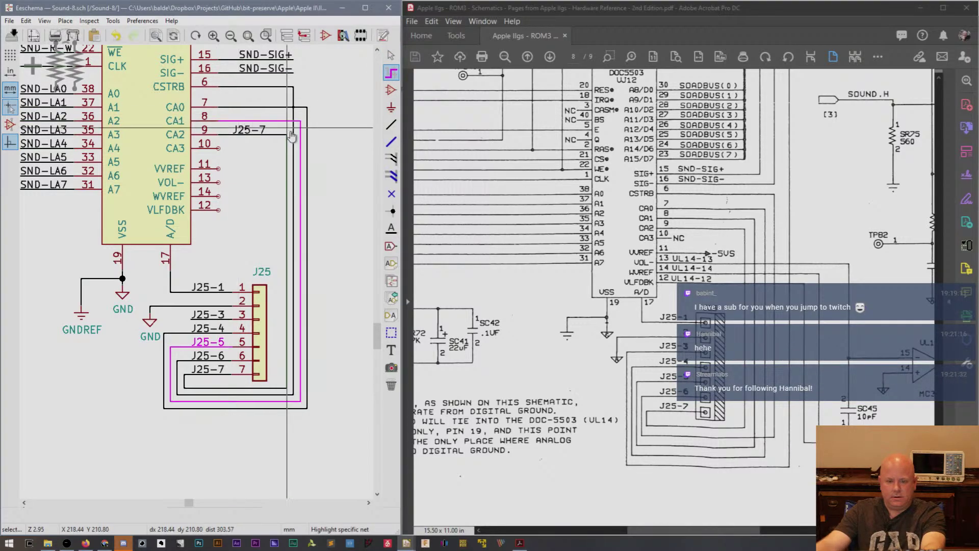
key(Escape)
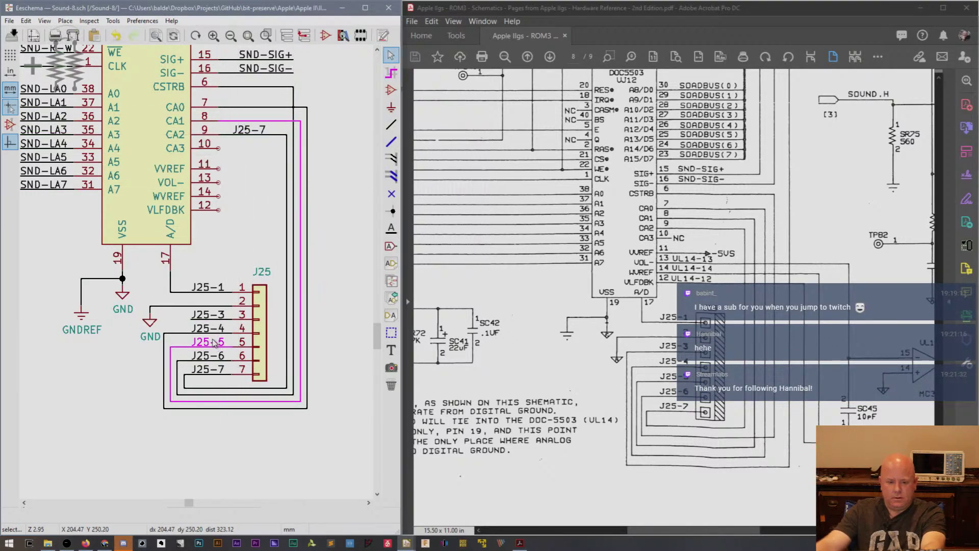
drag(211, 343, 270, 122)
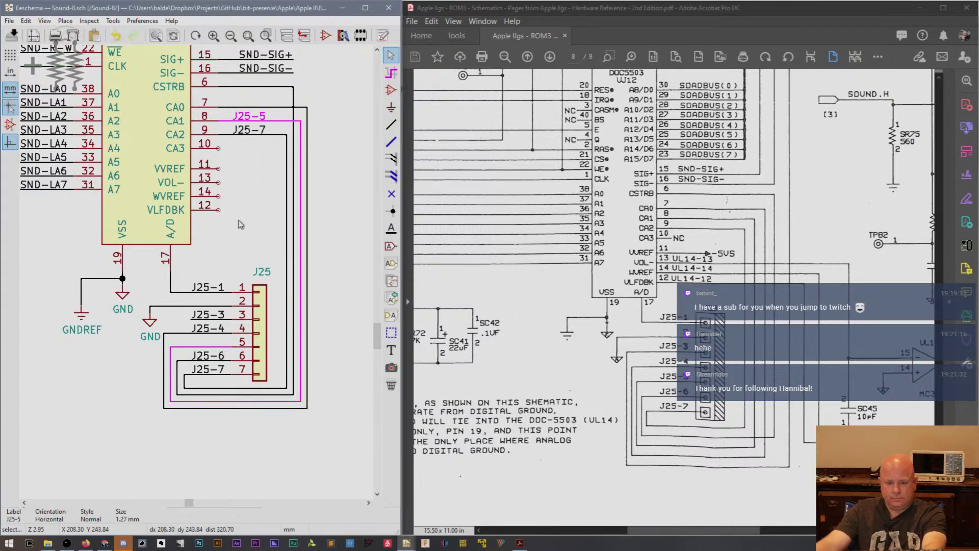
click(265, 122)
Duplicate the J25-5 label and place the copy on connector pin 5.
right_click(258, 119)
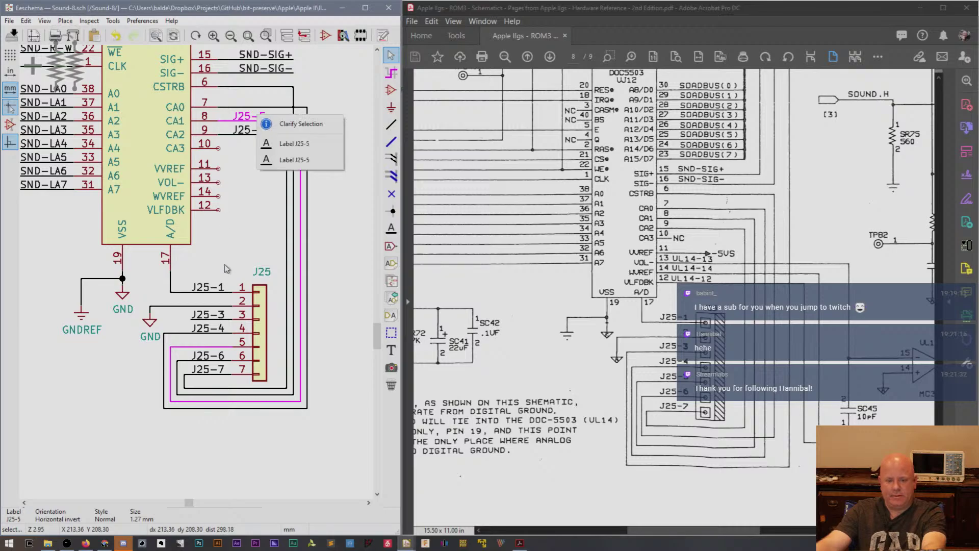
click(251, 134)
right_click(248, 119)
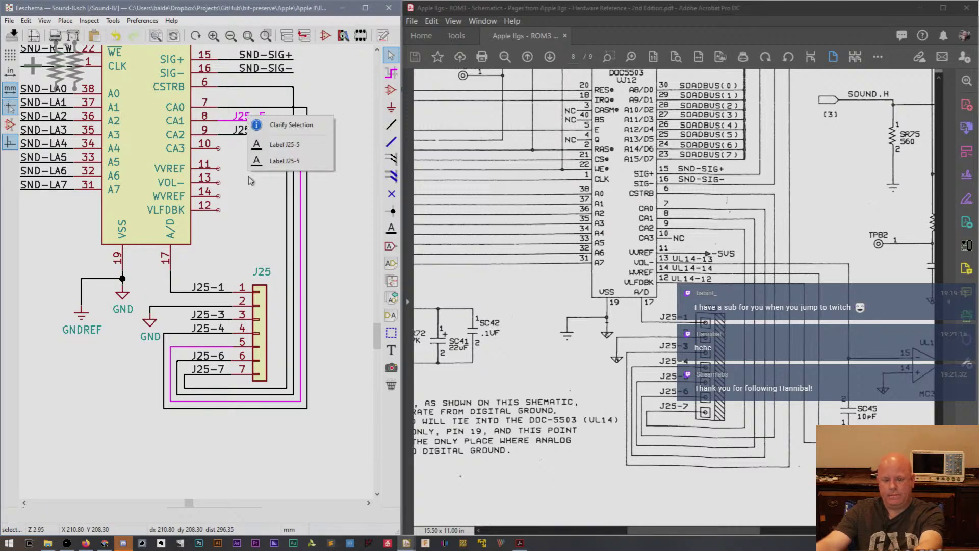
click(278, 146)
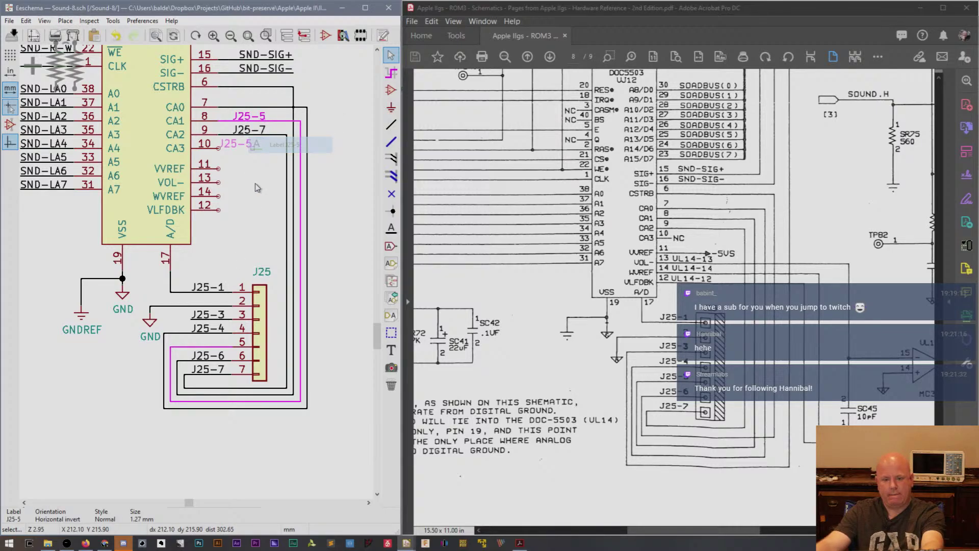
click(228, 345)
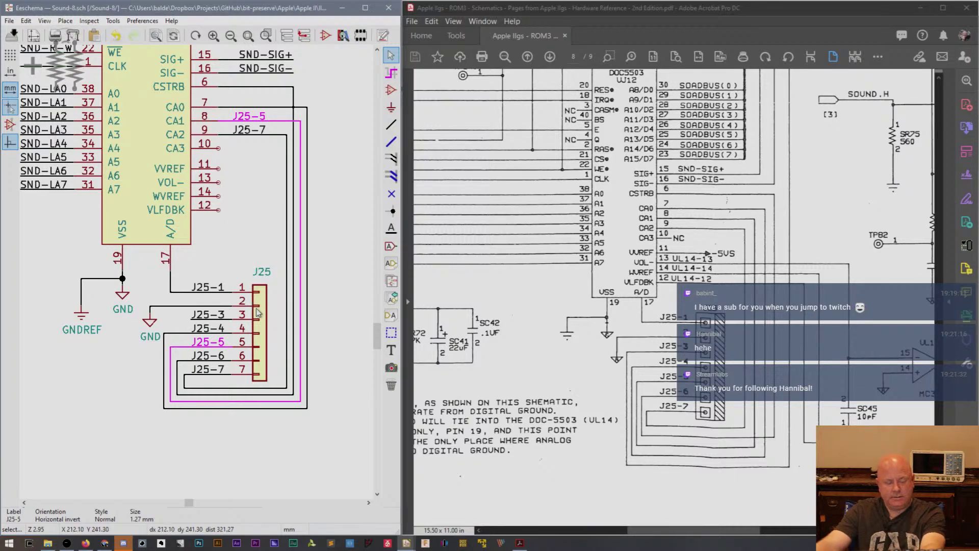
Duplicate the J25-4 label onto the CA0 wire after highlighting its net.
key(grave)
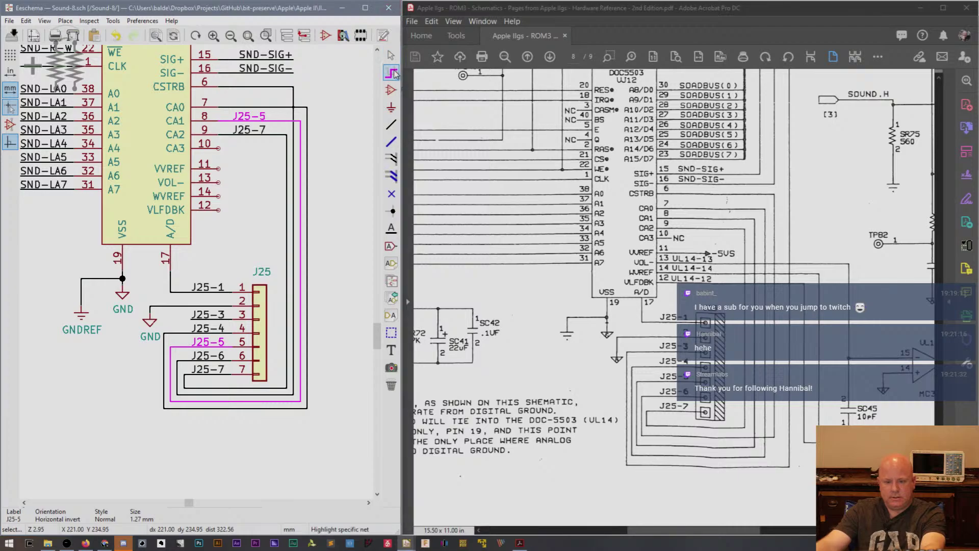
click(177, 337)
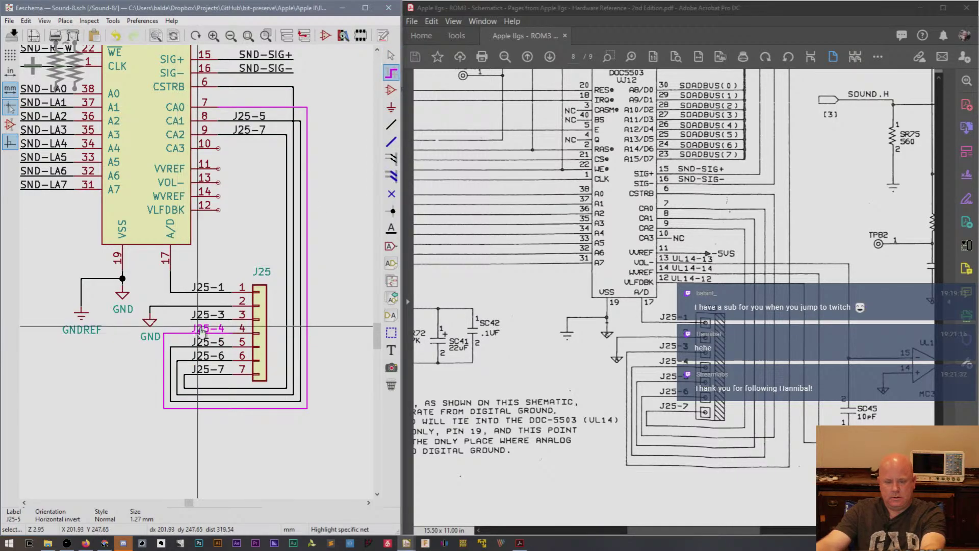
key(c)
key(y)
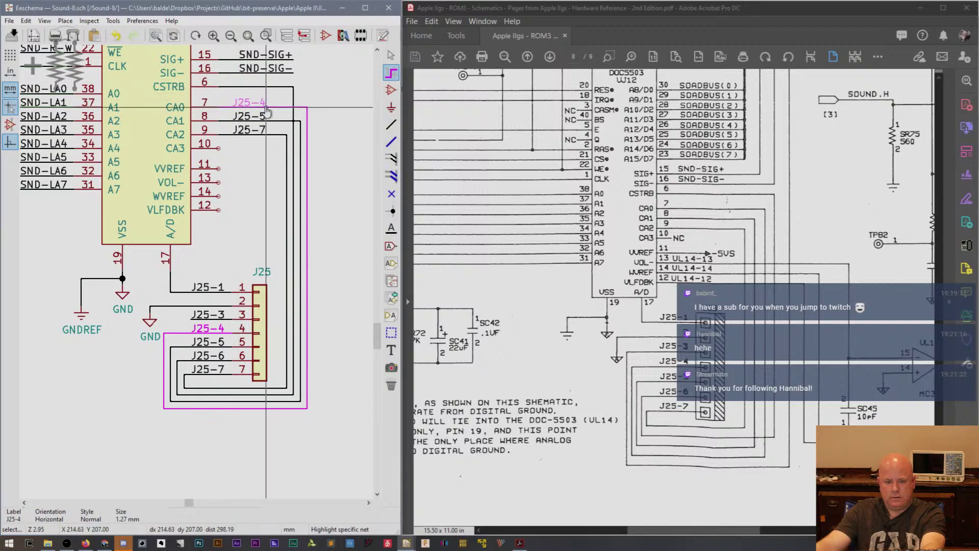
click(265, 105)
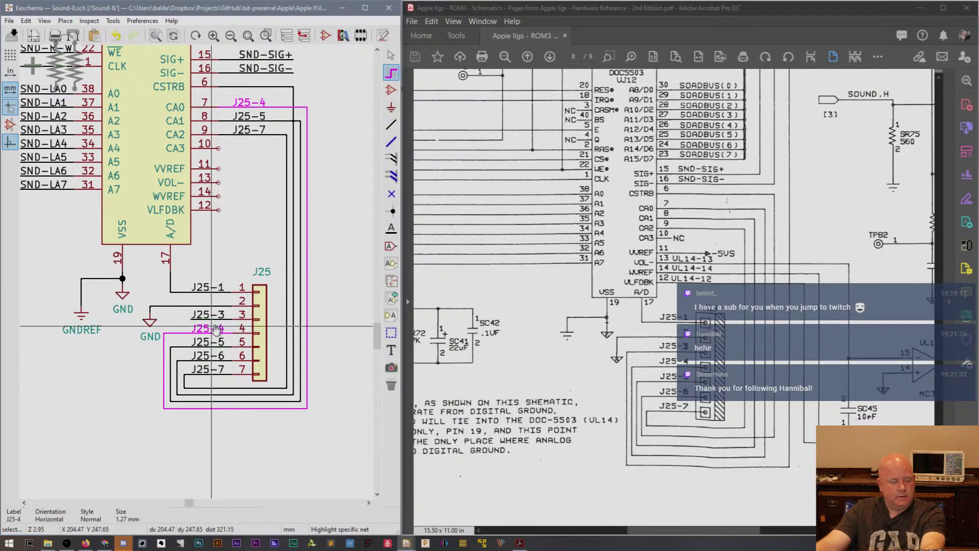
key(Escape)
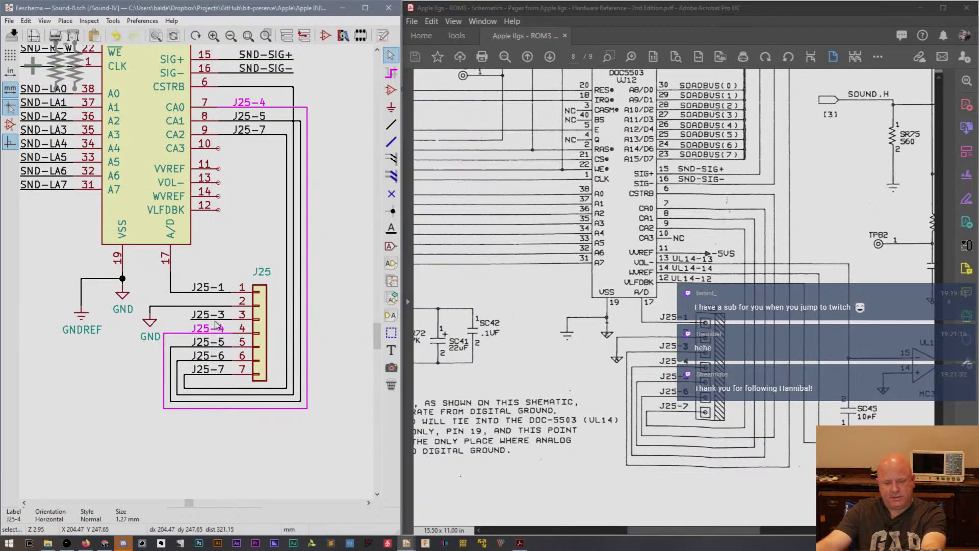
click(212, 321)
key(Escape)
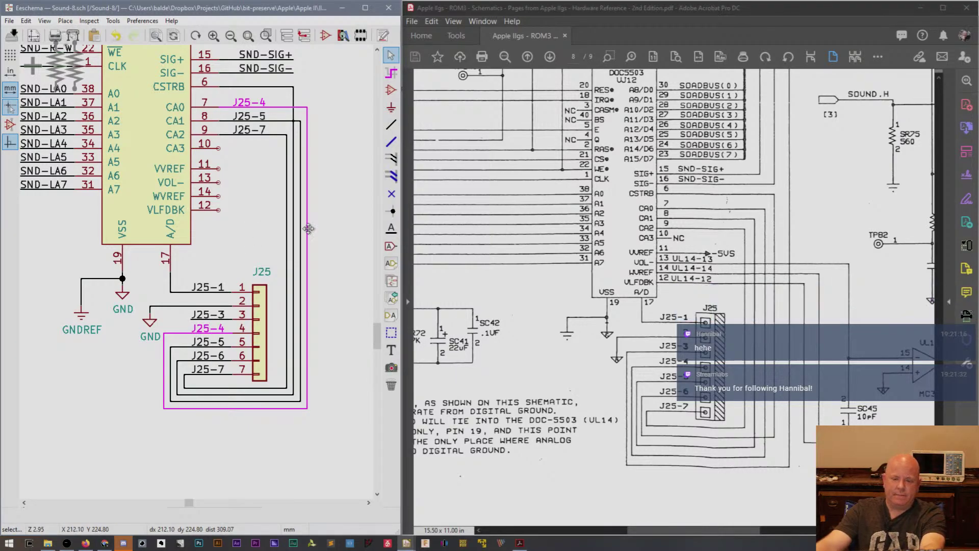
Delete the four long vertical wires, horizontal runs and loose stubs under J25.
drag(309, 229, 354, 254)
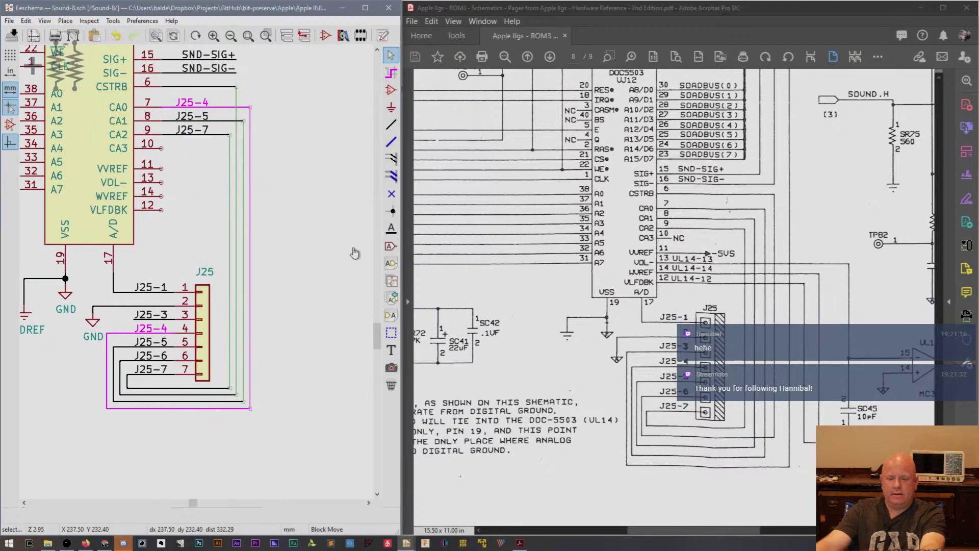
click(282, 264)
drag(201, 258, 213, 265)
key(Delete)
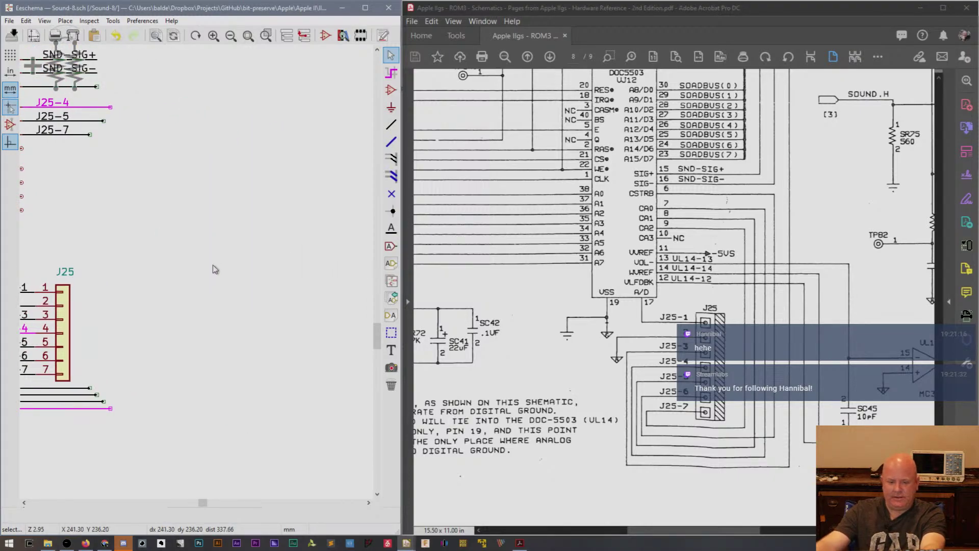
drag(204, 503, 195, 507)
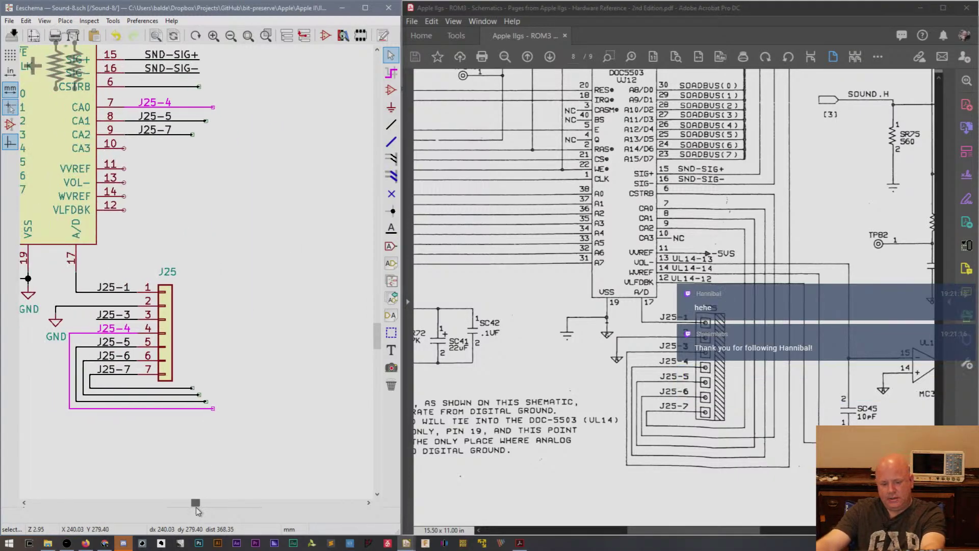
drag(209, 437, 196, 388)
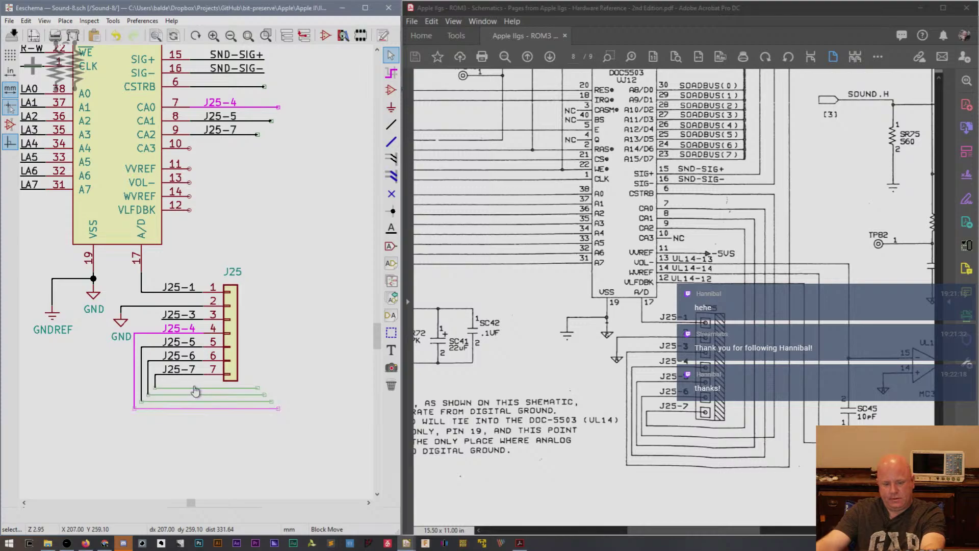
key(Delete)
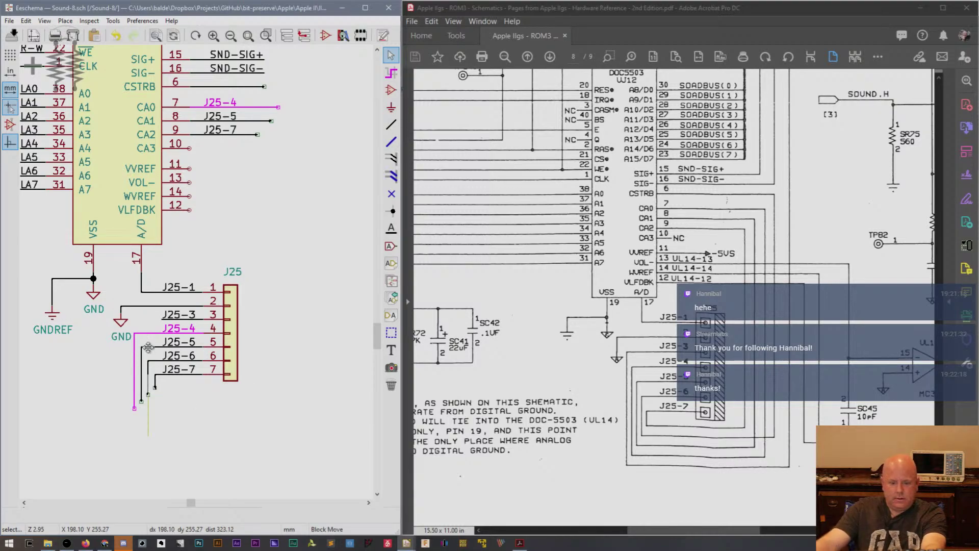
drag(149, 436, 134, 328)
key(Delete)
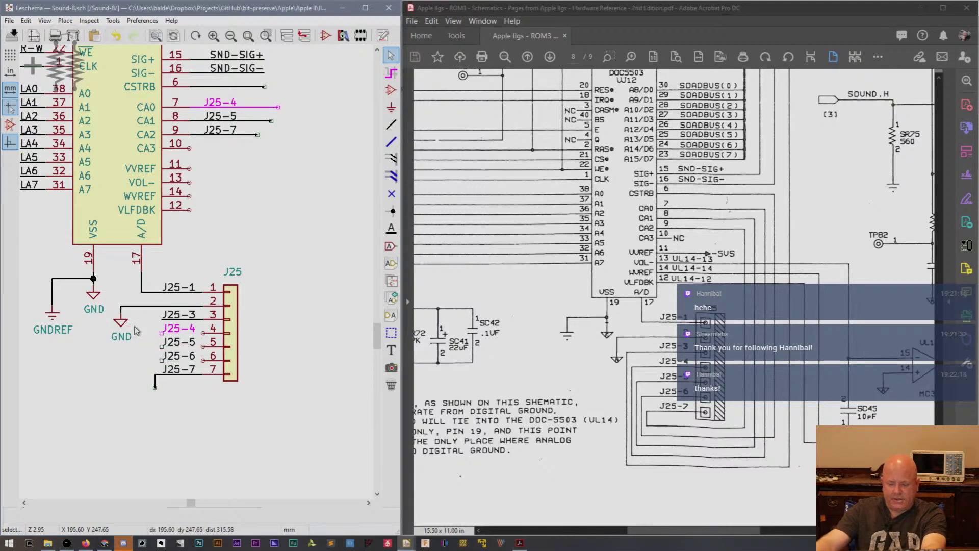
drag(158, 395, 158, 396)
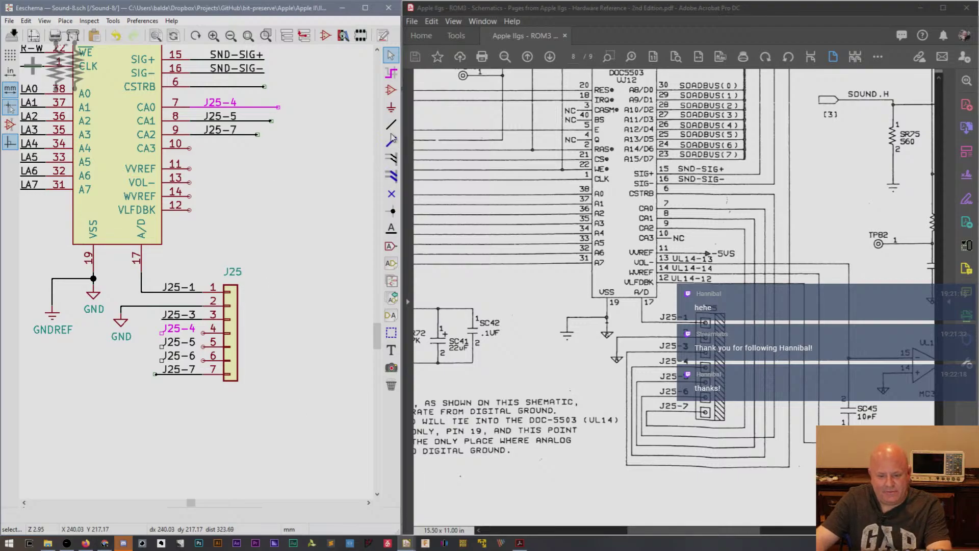
Wire the J25-5 and J25-6 labels to connector pins 5 and 6.
click(391, 126)
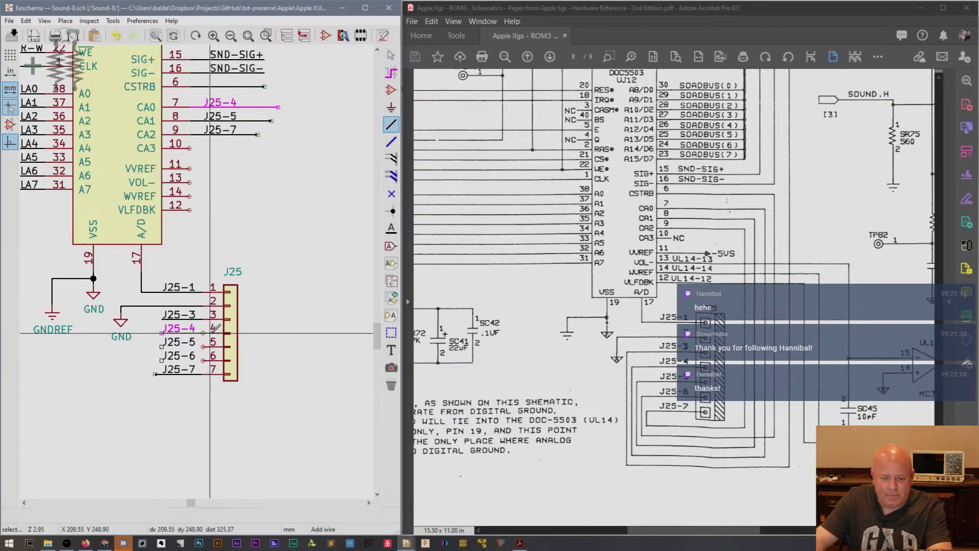
click(162, 347)
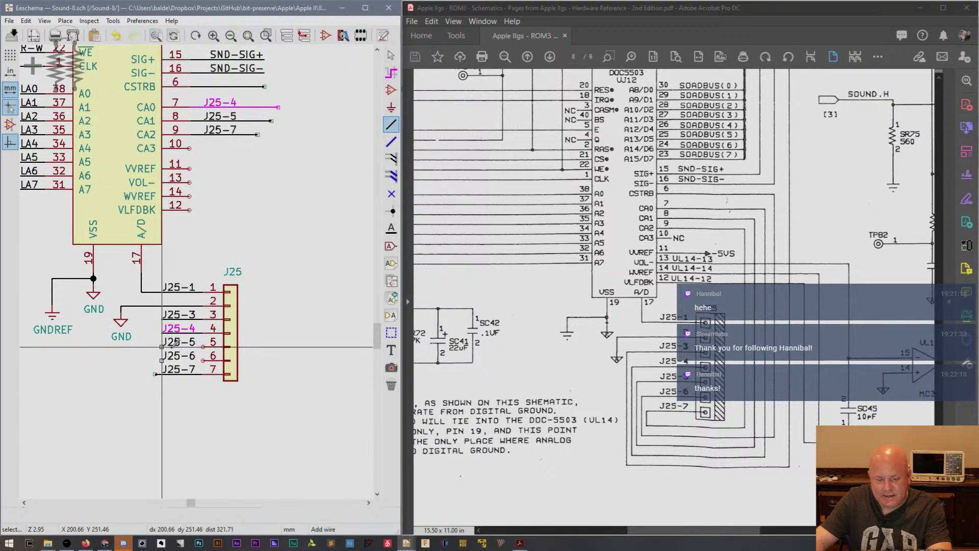
click(203, 346)
click(203, 360)
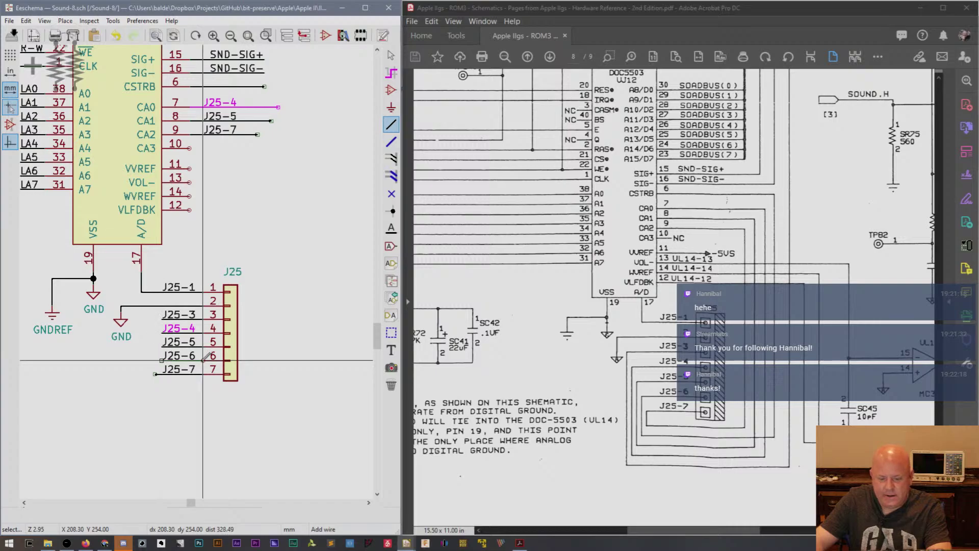
key(Escape)
Replace the J25-7 wire with a short wire from the label to pin 7.
drag(154, 380, 148, 360)
click(149, 365)
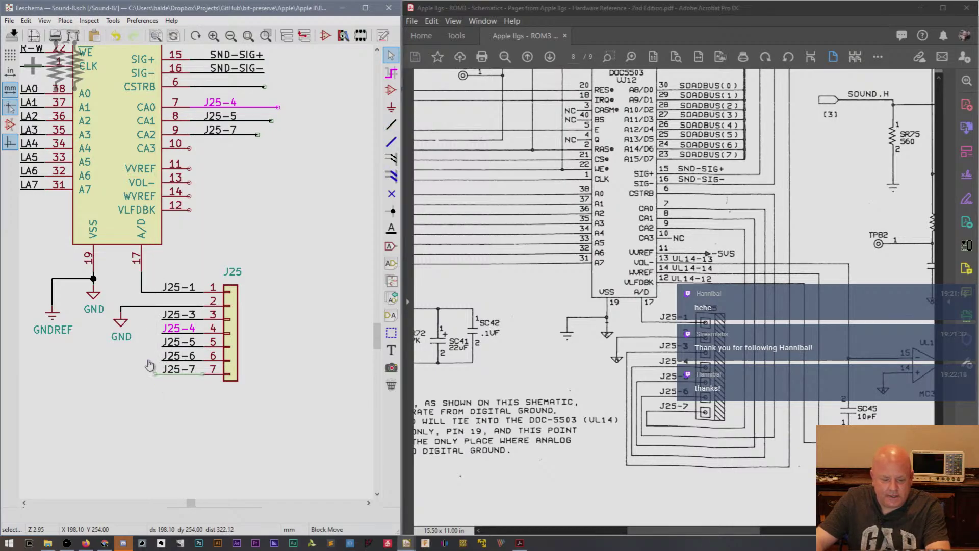
key(Delete)
key(w)
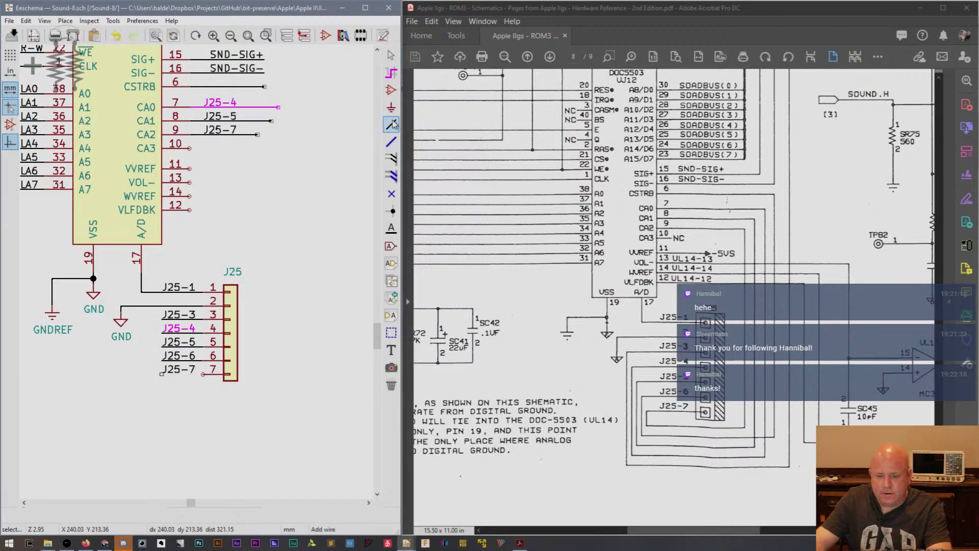
click(162, 374)
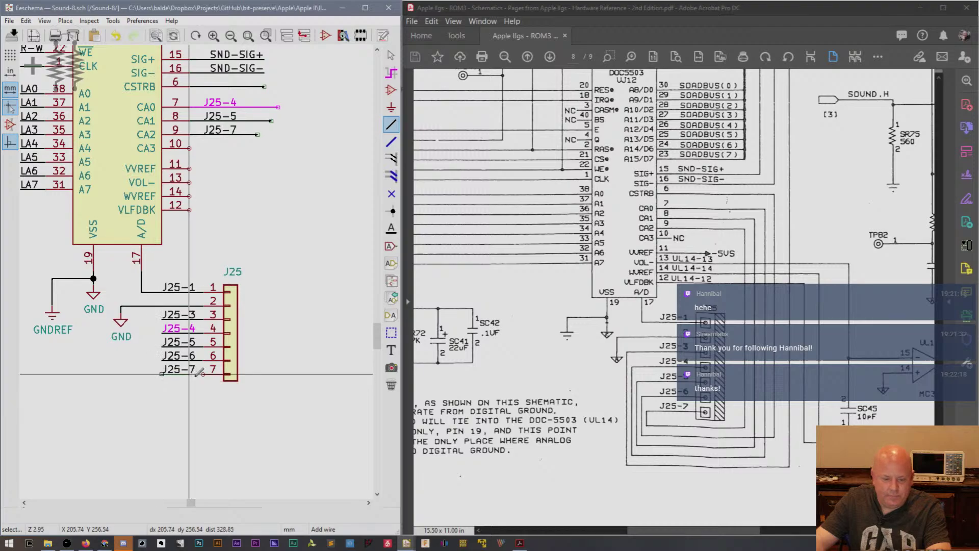
click(203, 374)
key(Escape)
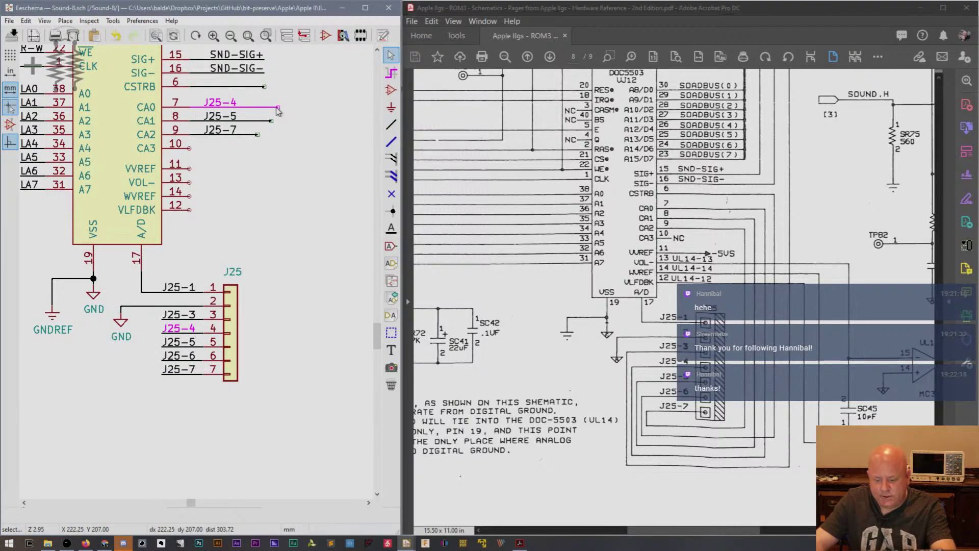
Shorten the J25-4 wire at DOC5503 pin 7.
drag(279, 113, 264, 135)
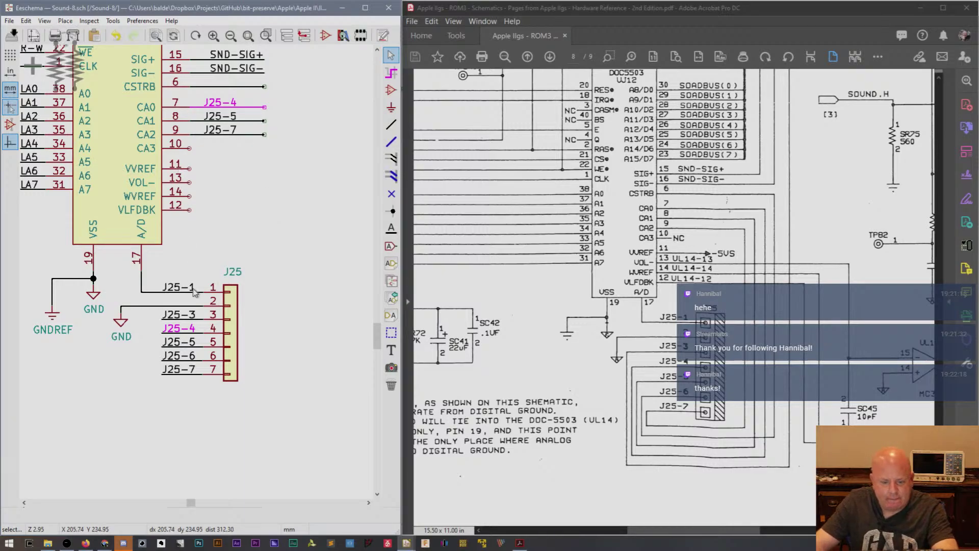
click(185, 321)
key(Escape)
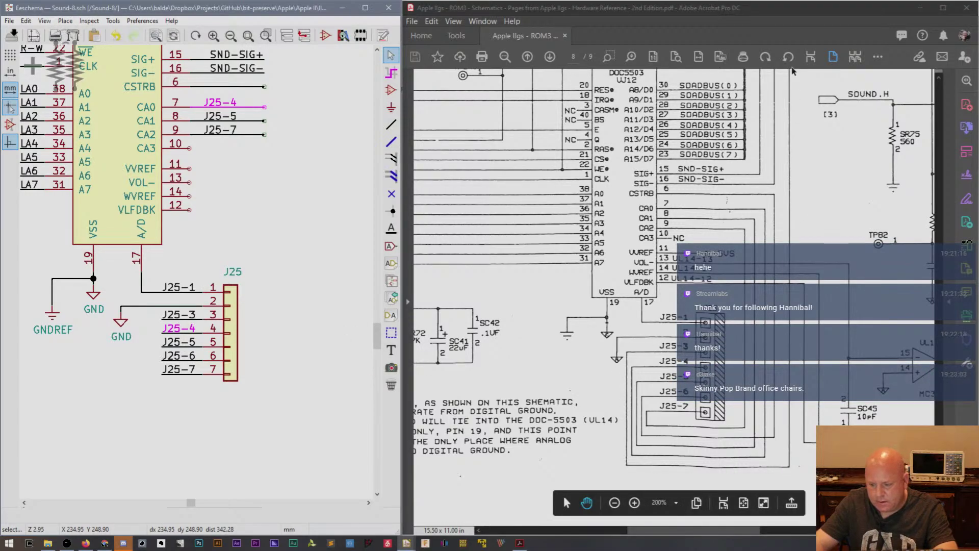
Duplicate the J25-6 label onto the CSTRB pin 6 wire.
click(188, 357)
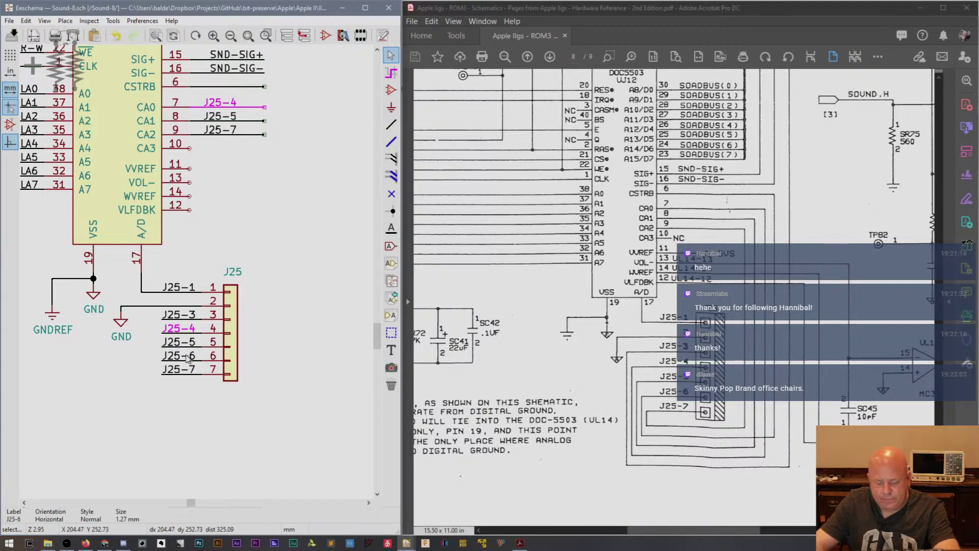
key(ctrl+d)
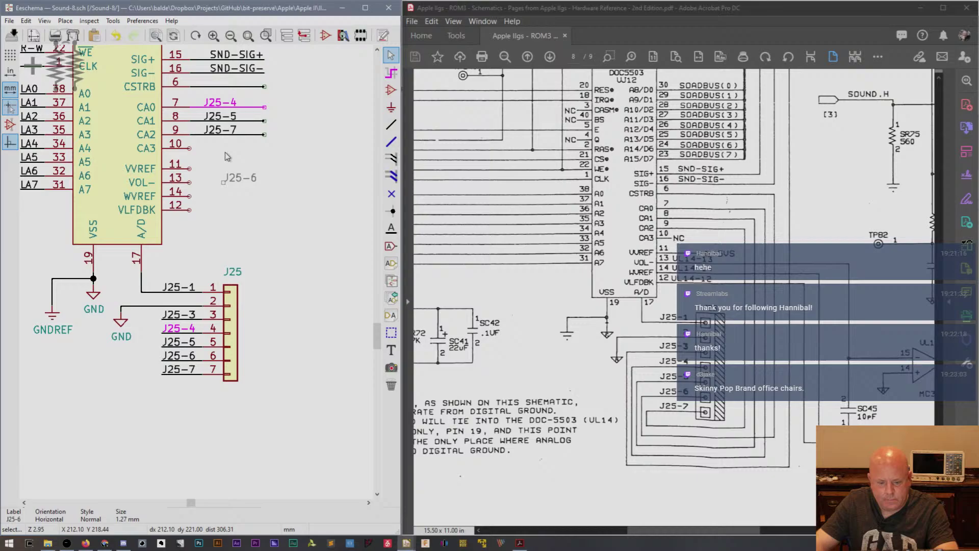
click(238, 88)
Adjust the J25-7 and J25-5 wire ends at chip pins 9 and 8.
ctrl+drag(266, 141, 254, 139)
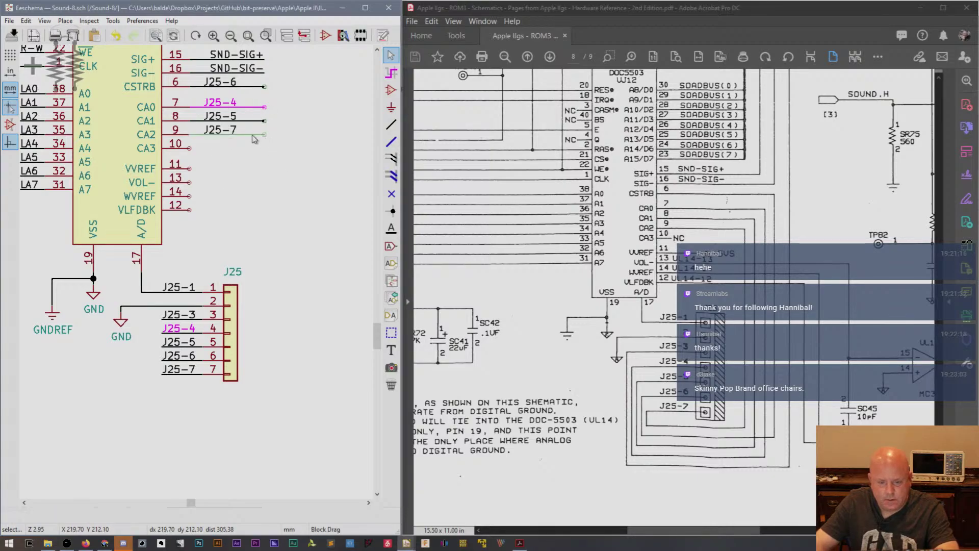
click(272, 132)
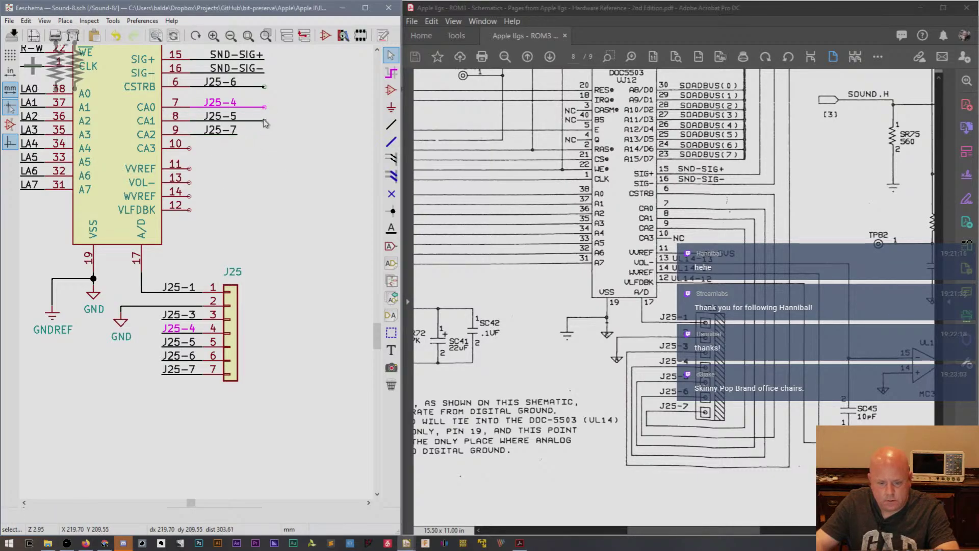
ctrl+drag(265, 120, 247, 91)
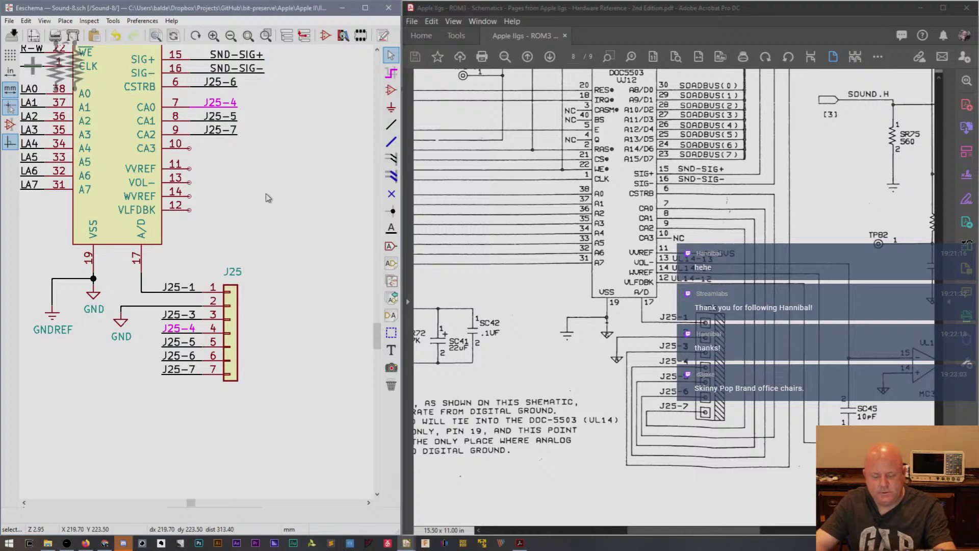
Save the Sound schematic sheet, which raises the symbol library cache error.
key(ctrl+s)
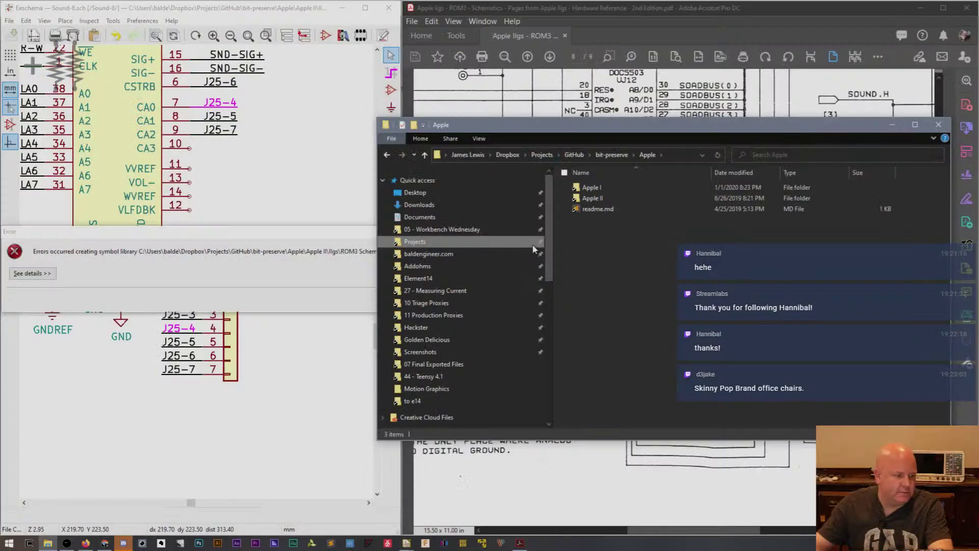
Navigate through Apple II and IIgs into the ROM3 Schematic folder.
double_click(606, 198)
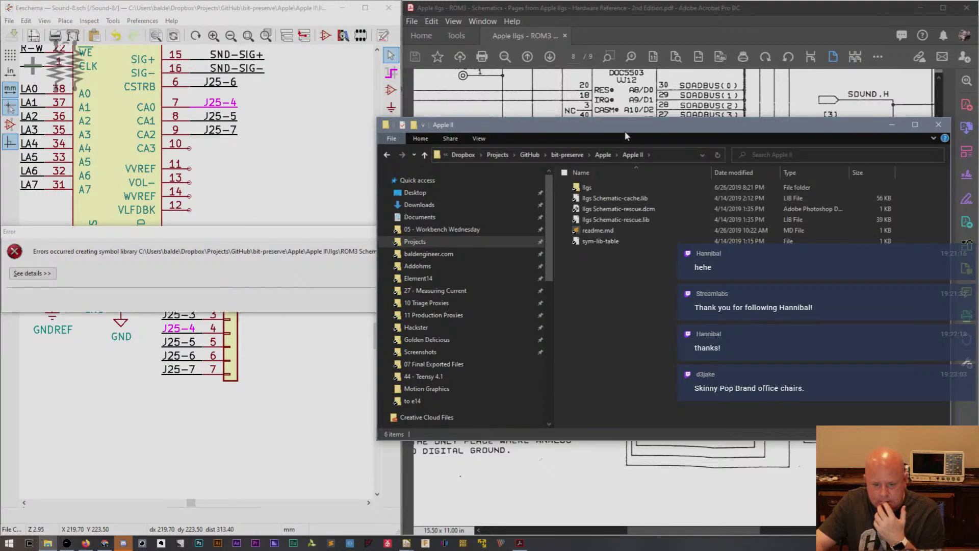
double_click(612, 188)
click(633, 155)
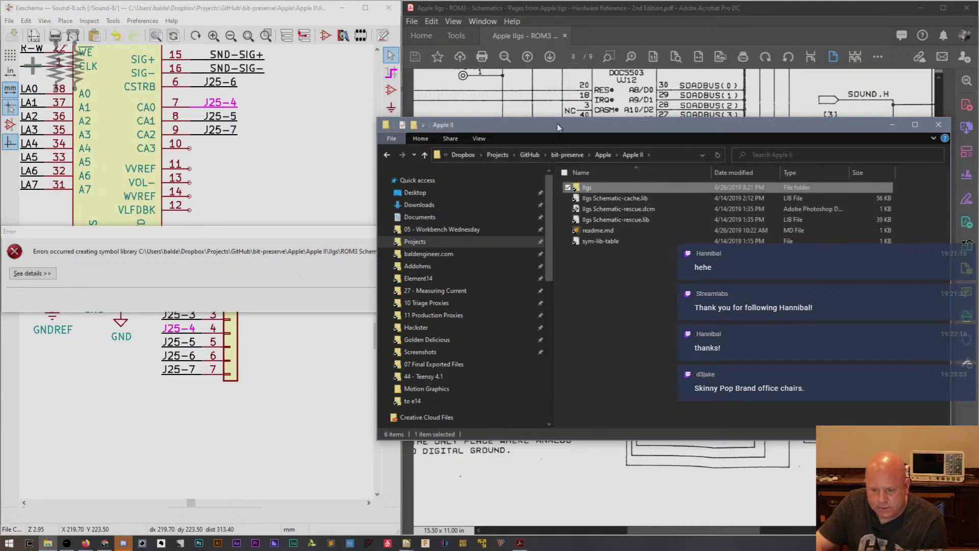
drag(558, 128, 629, 14)
double_click(687, 74)
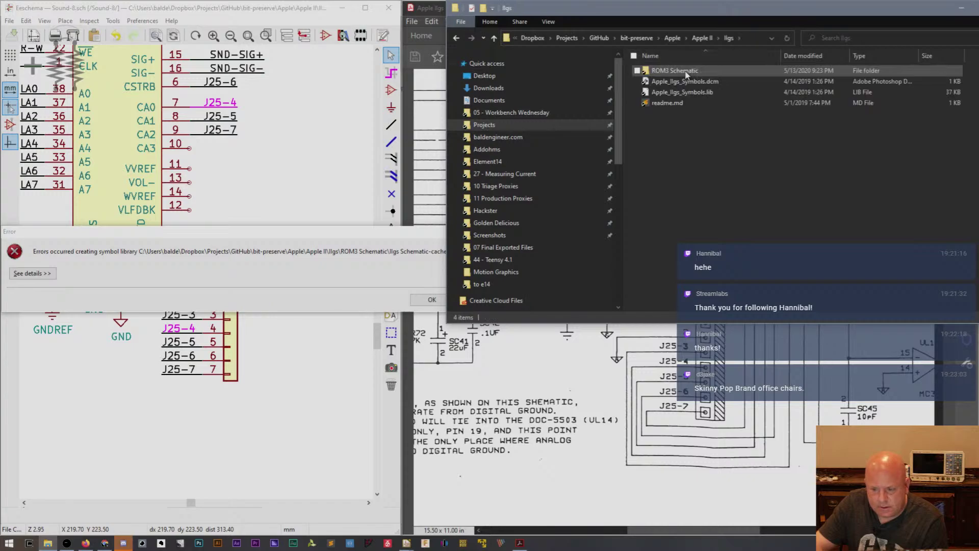
double_click(675, 71)
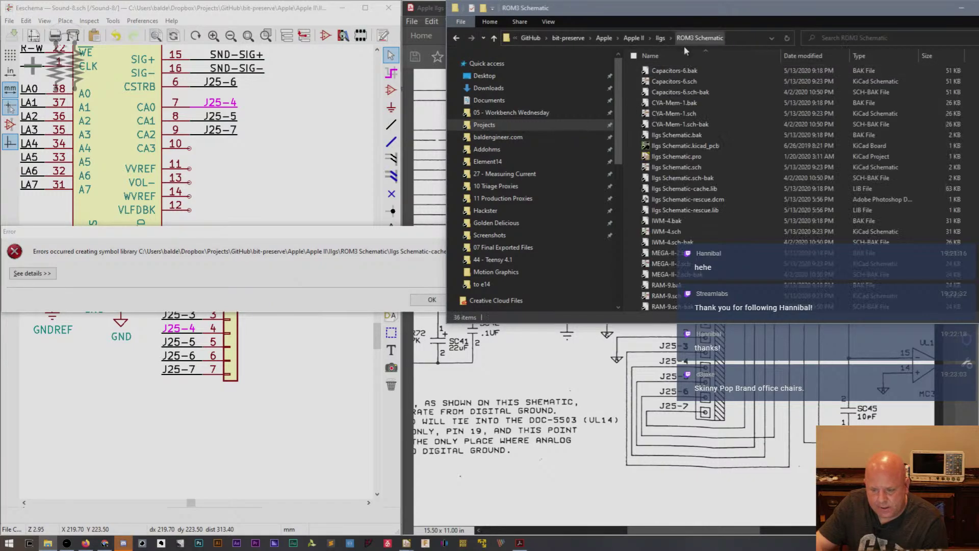
scroll(698, 156, down, 2)
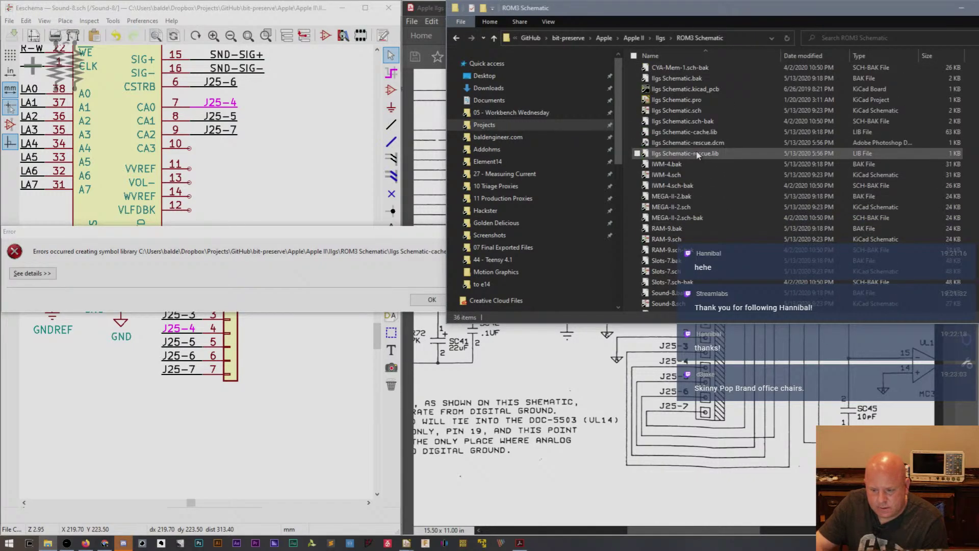
Inspect the security permissions of IIgs Schematic-cache.lib without changing anything.
drag(416, 237, 379, 238)
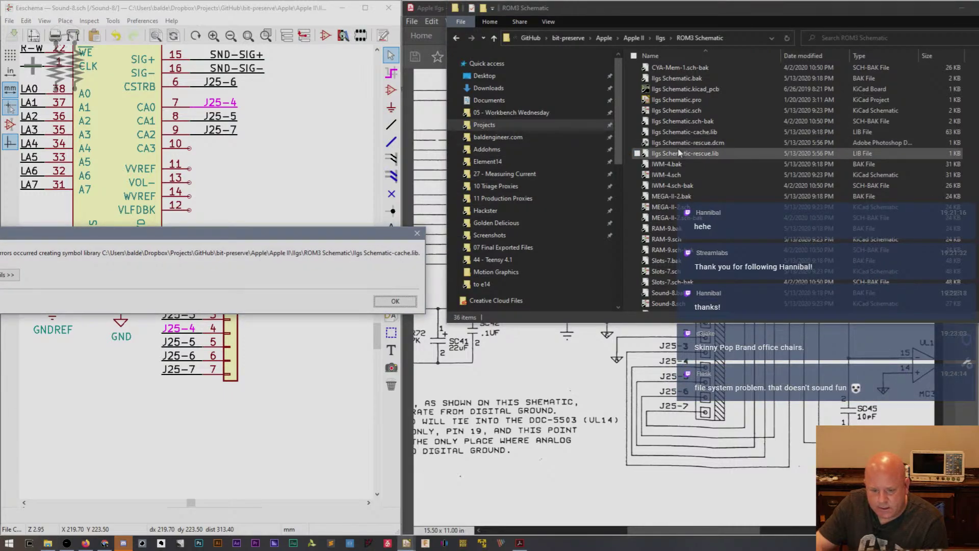
click(696, 133)
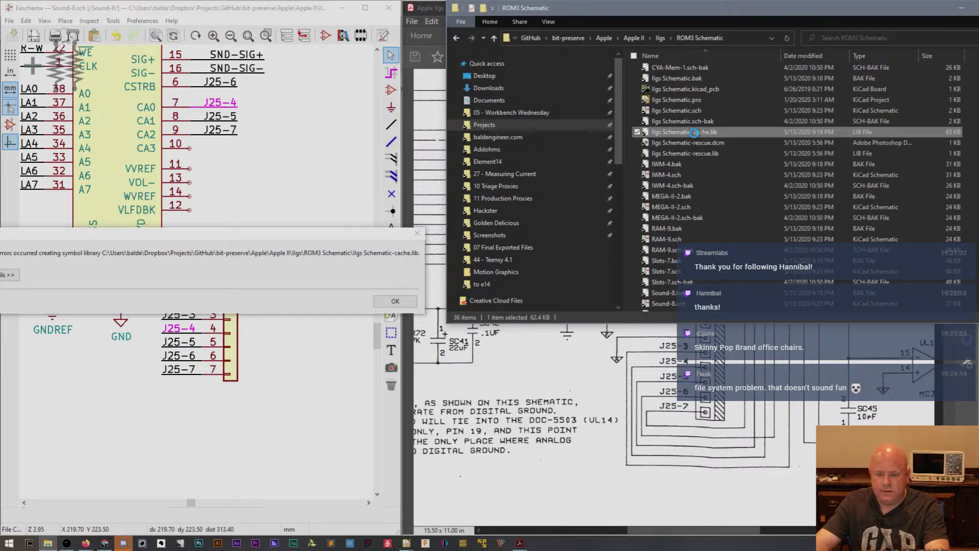
right_click(694, 132)
click(644, 415)
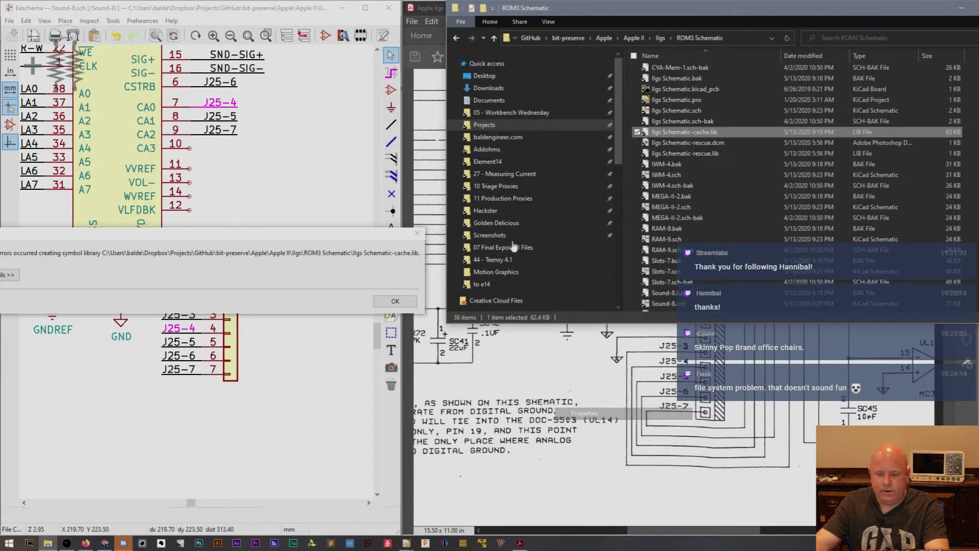
click(740, 159)
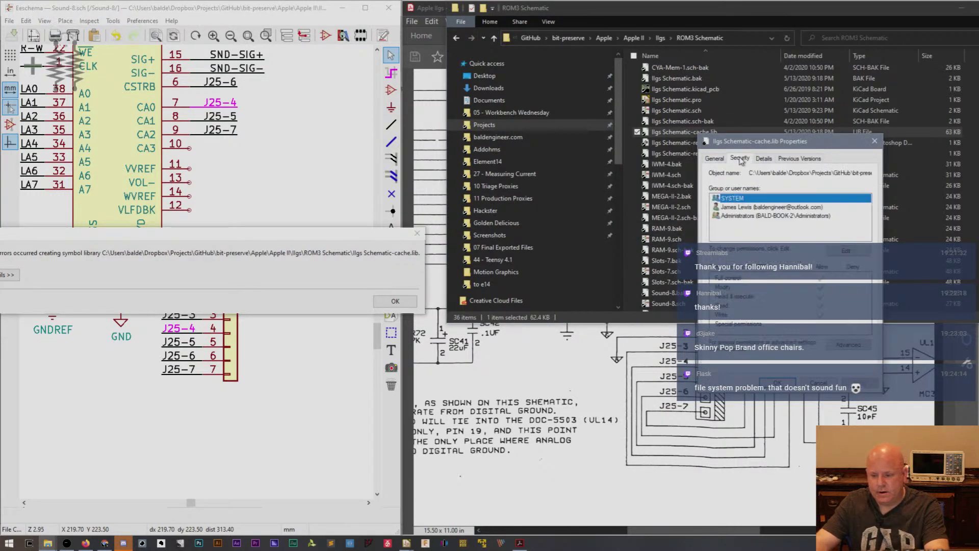
drag(751, 145, 598, 159)
click(694, 359)
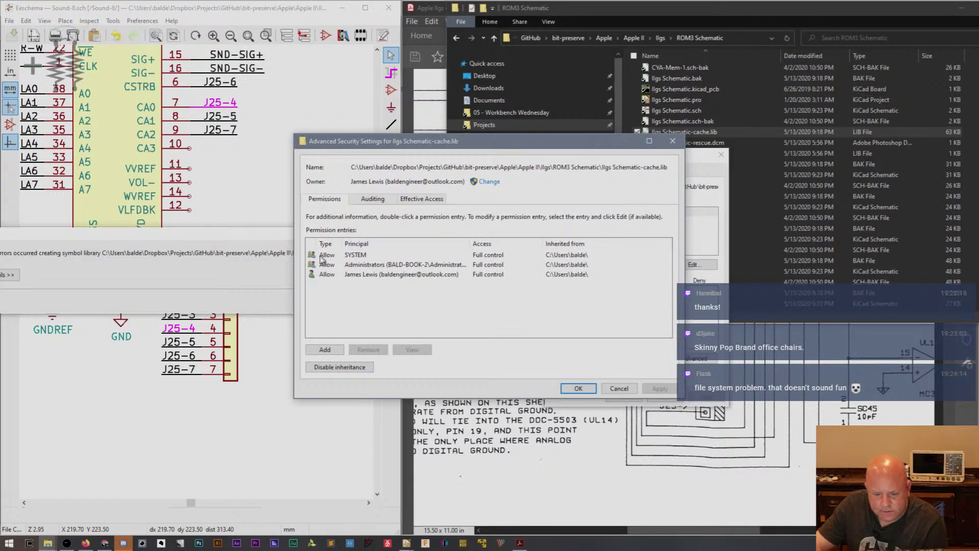
click(619, 388)
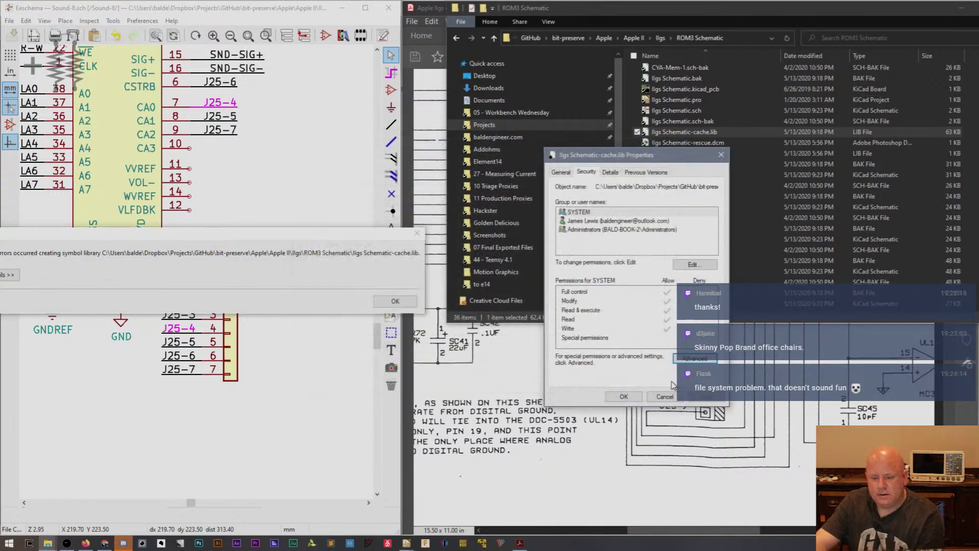
click(665, 396)
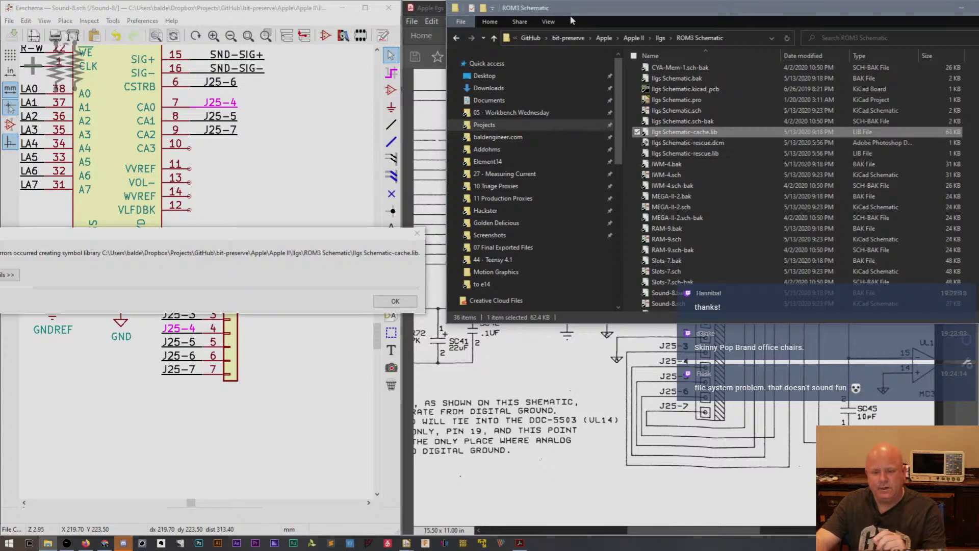
Move the Explorer windows aside and dismiss KiCad's symbol library error.
drag(581, 15, 544, 72)
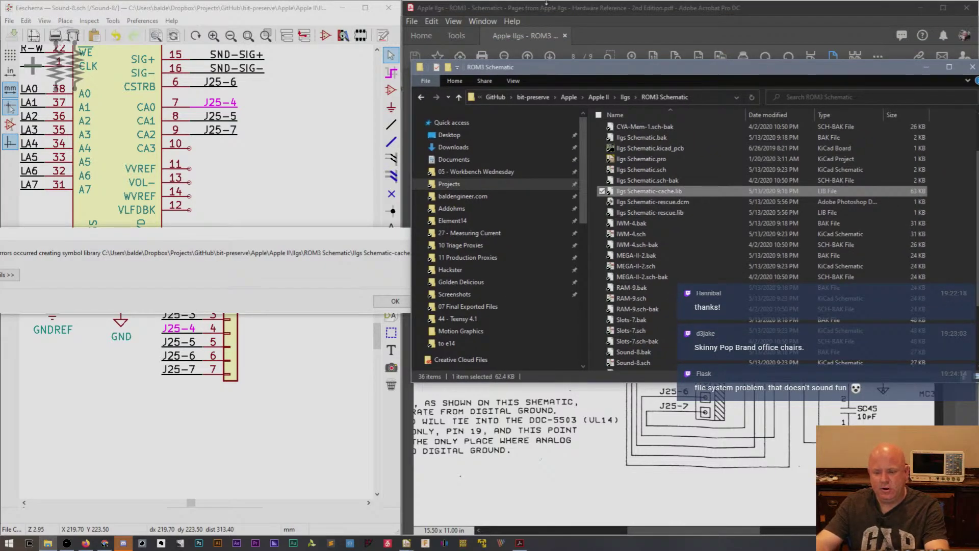
drag(887, 70, 847, 128)
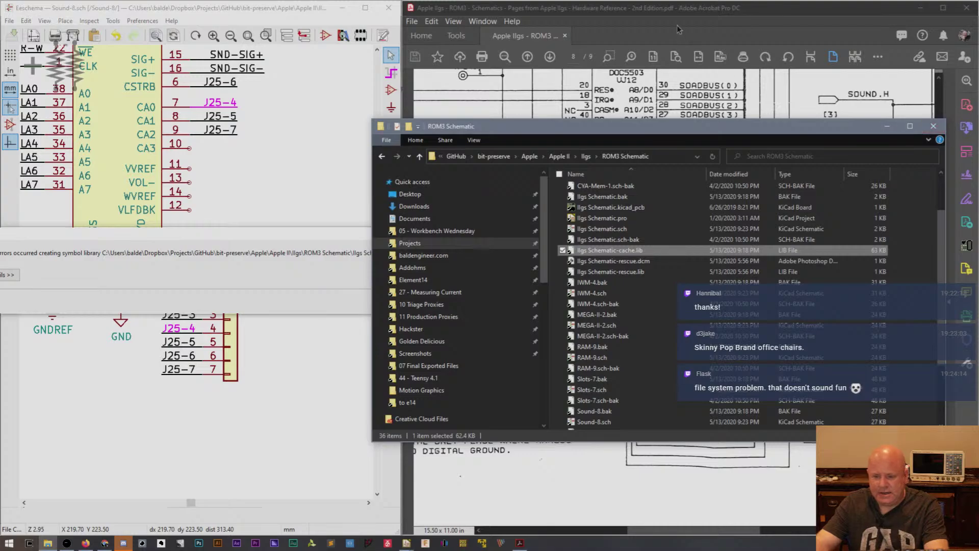
click(258, 256)
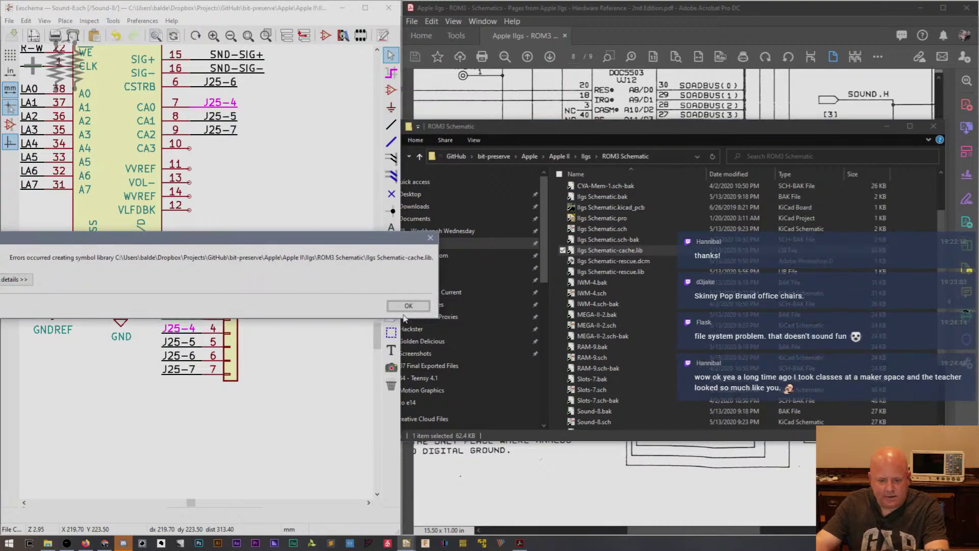
click(406, 307)
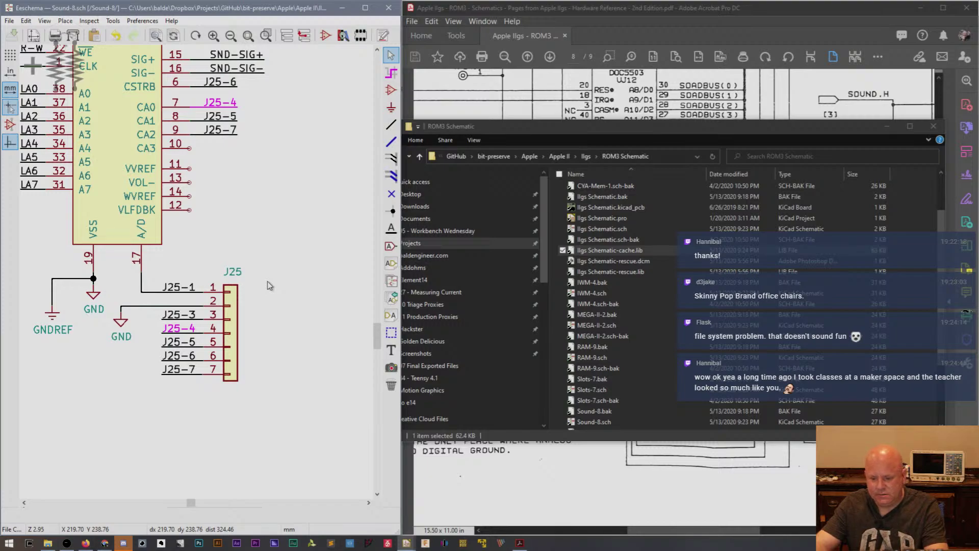
Bring the schematic editor and the reference schematic PDF to the front.
click(596, 251)
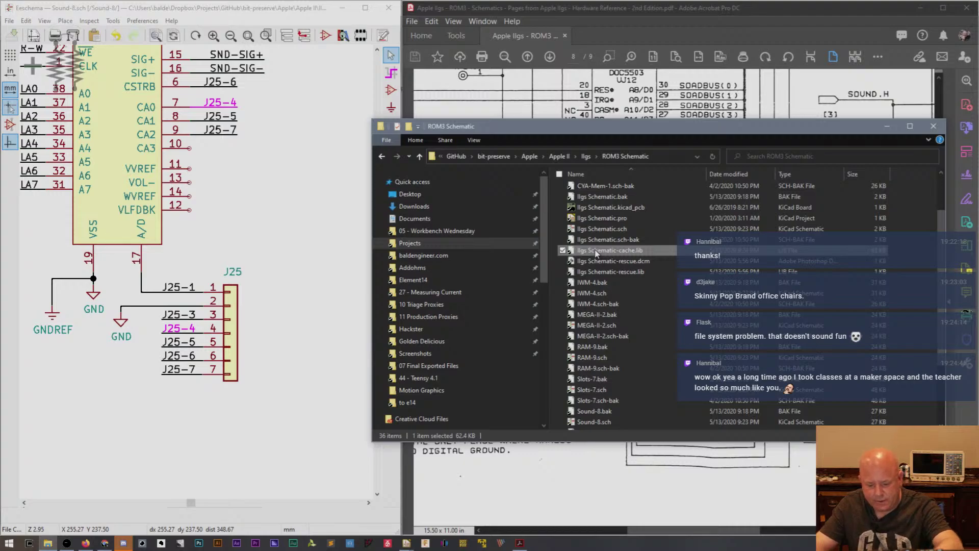
scroll(597, 255, up, 2)
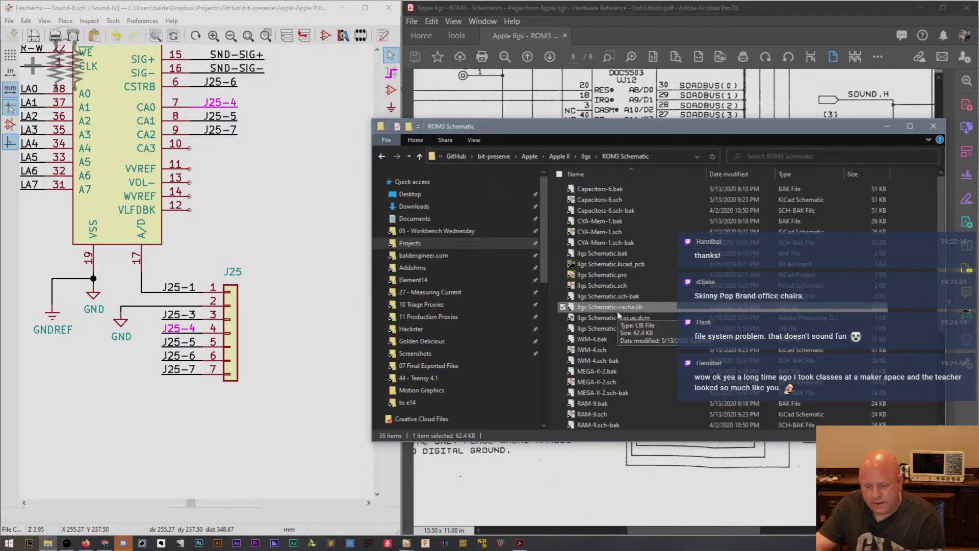
click(272, 8)
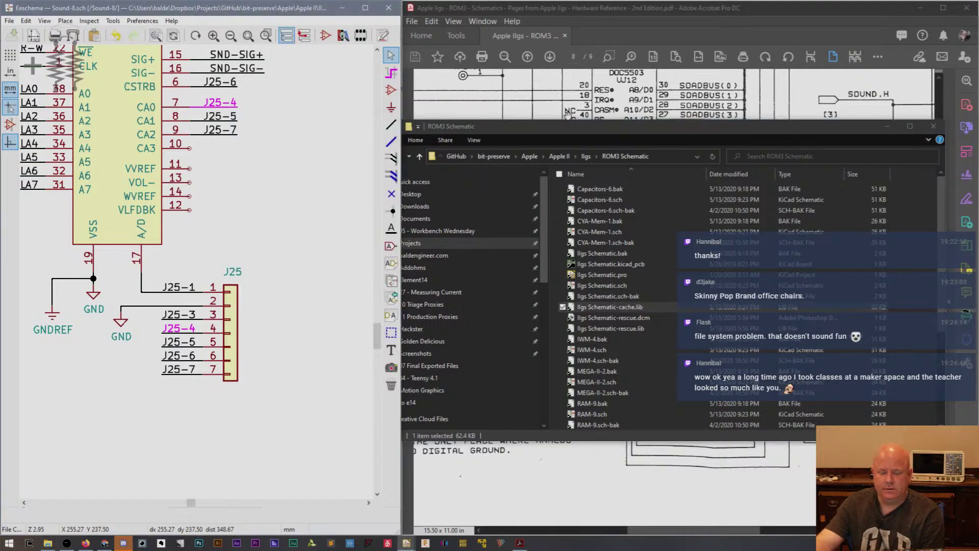
click(676, 23)
Scroll and pan the Acrobat reference schematic to show the DOC5503 pins wired to J25 and UL14-12/13/14.
click(264, 320)
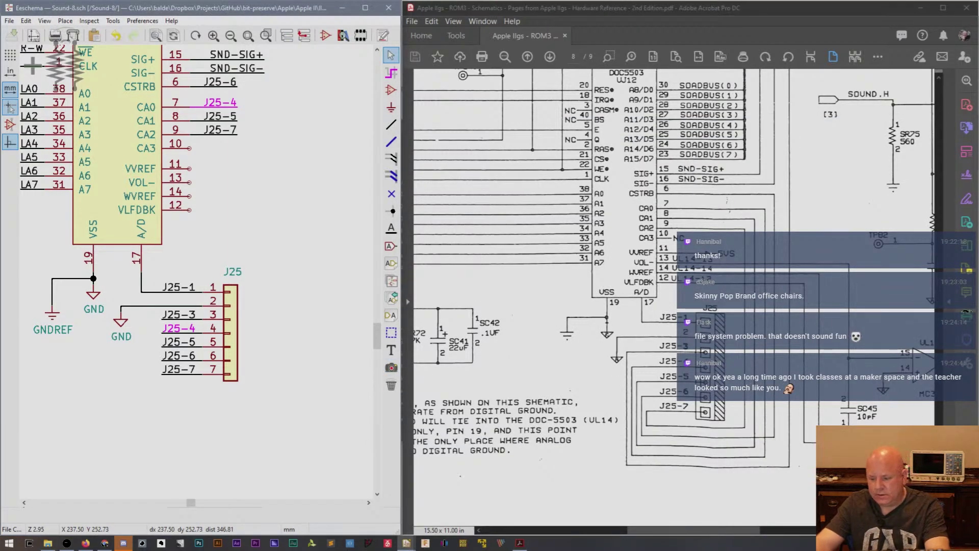
mouse_move(940, 451)
mouse_down()
mouse_move(939, 438)
mouse_move(940, 453)
mouse_up()
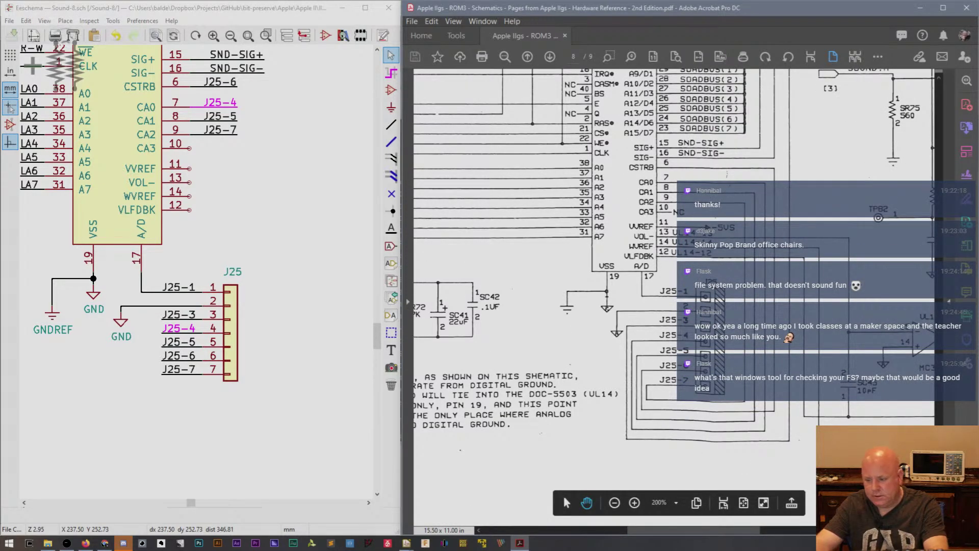
scroll(711, 519, down, 10)
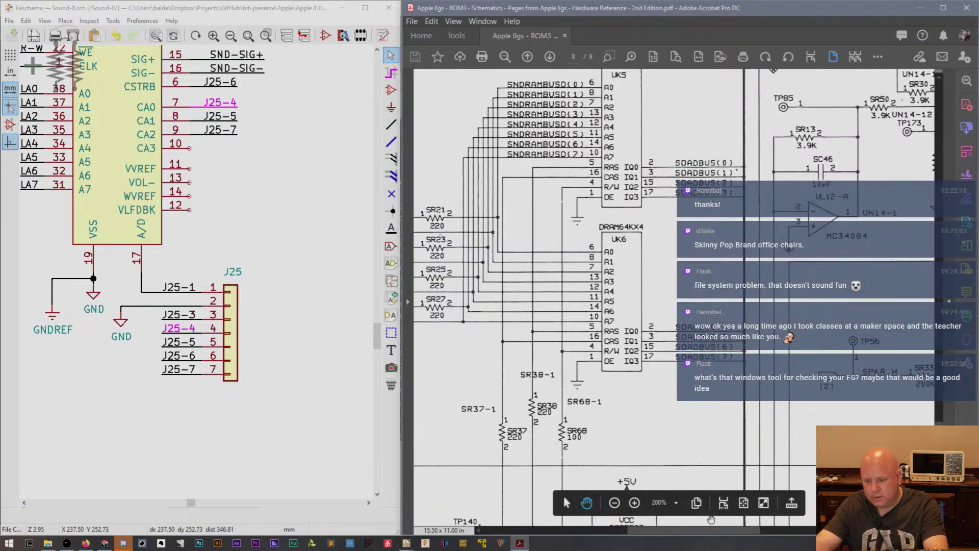
drag(711, 530, 795, 530)
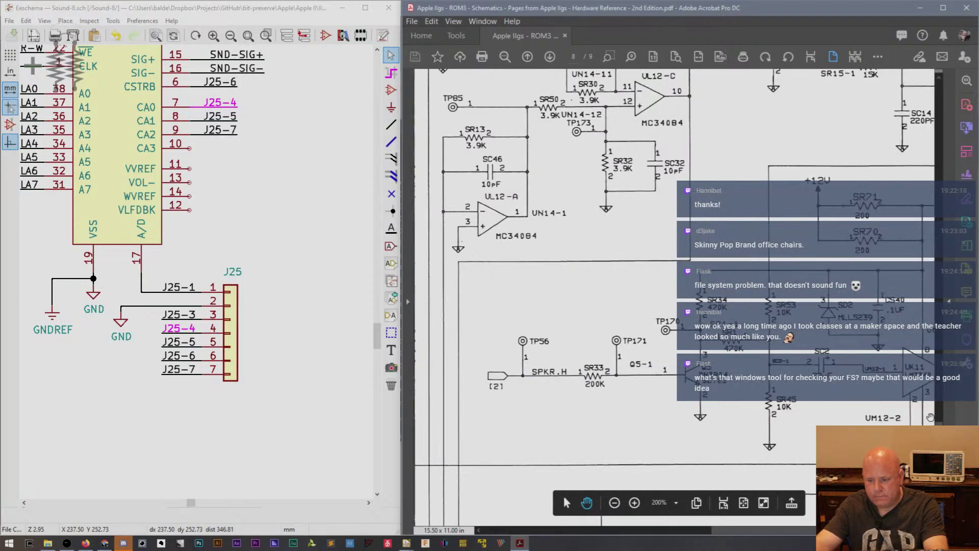
mouse_move(939, 429)
mouse_down()
mouse_move(939, 395)
mouse_move(939, 425)
mouse_up()
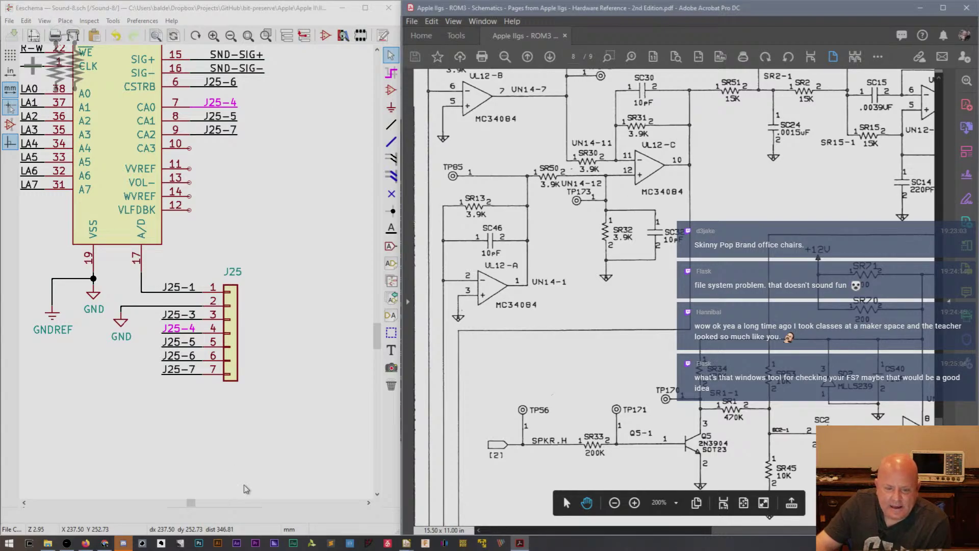
scroll(815, 193, down, 10)
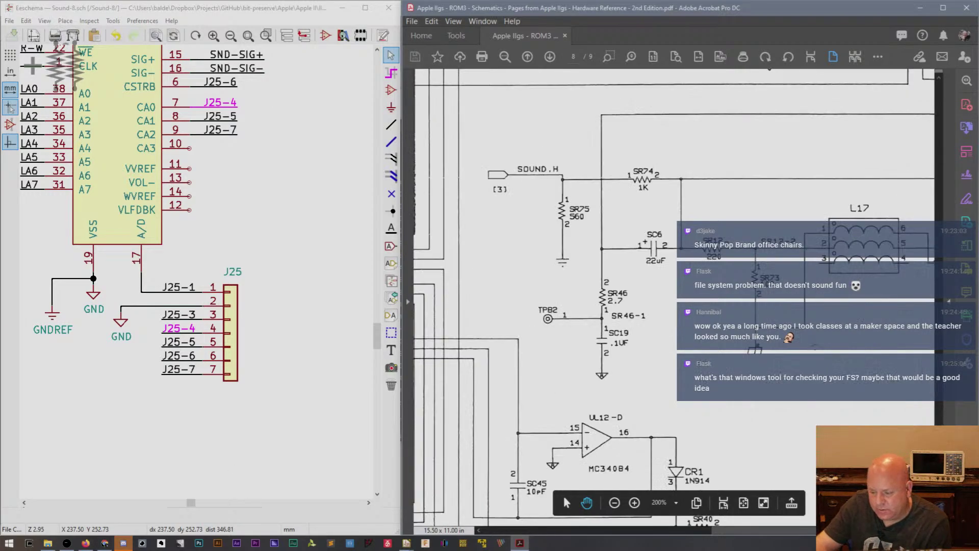
drag(781, 531, 603, 545)
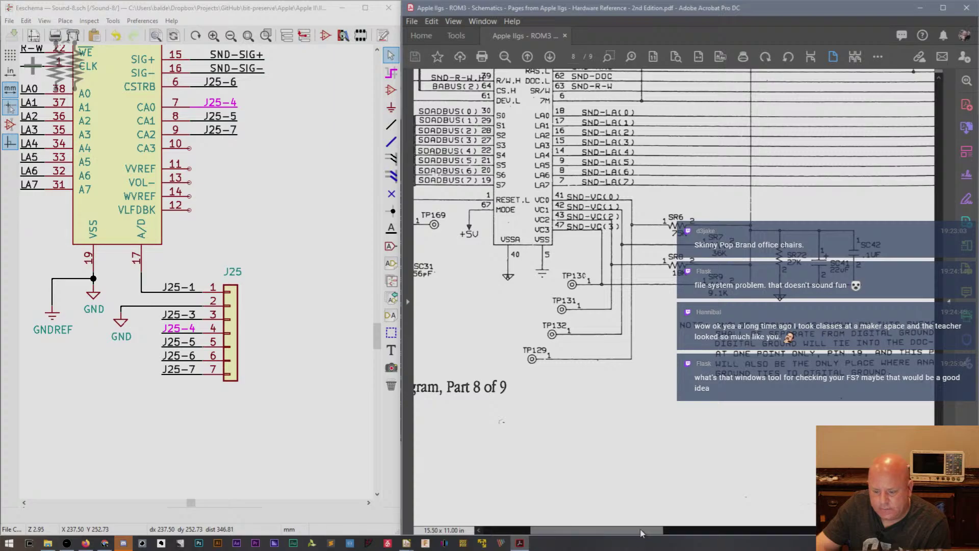
drag(642, 534, 748, 534)
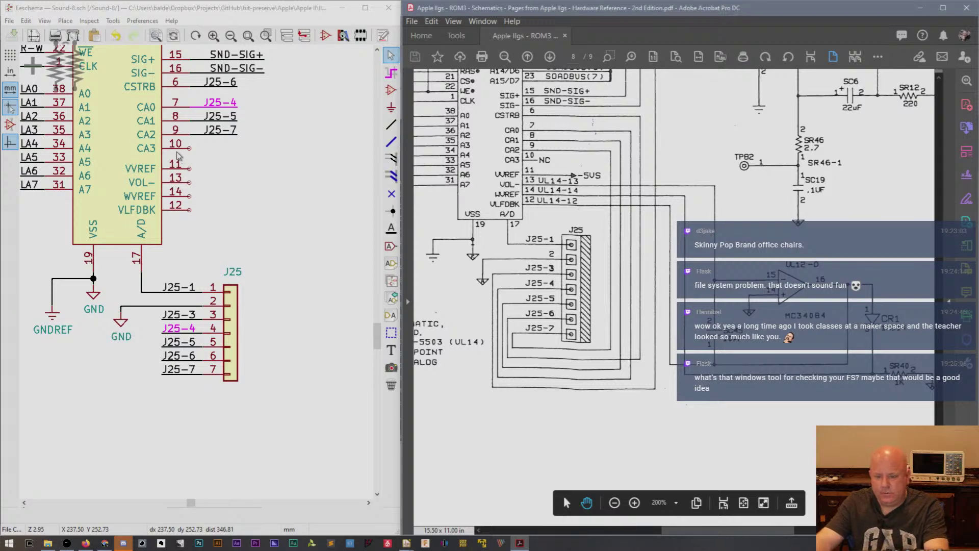
Draw a short wire rightward from DOC5503 pin 11 (VVREF), undoing and redoing it once.
click(199, 172)
key(w)
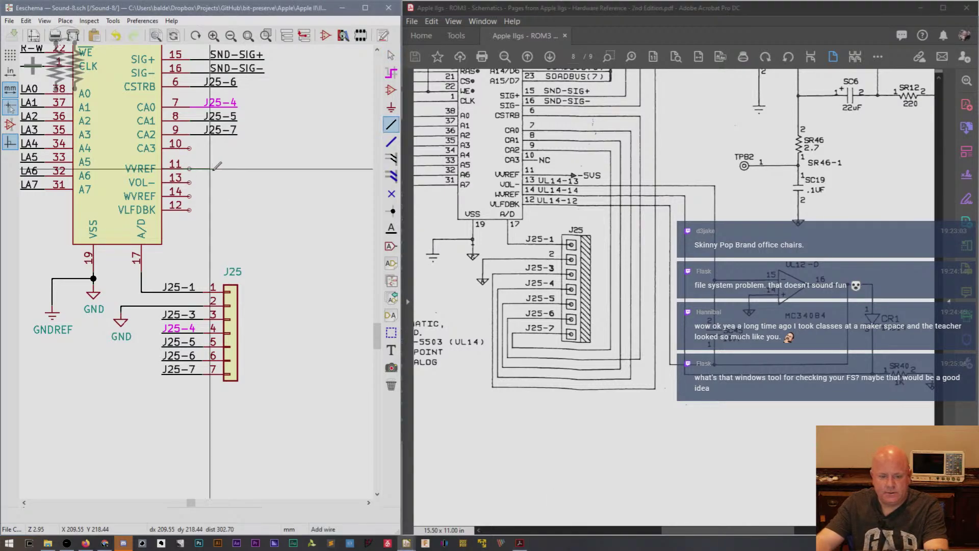
double_click(239, 168)
click(191, 183)
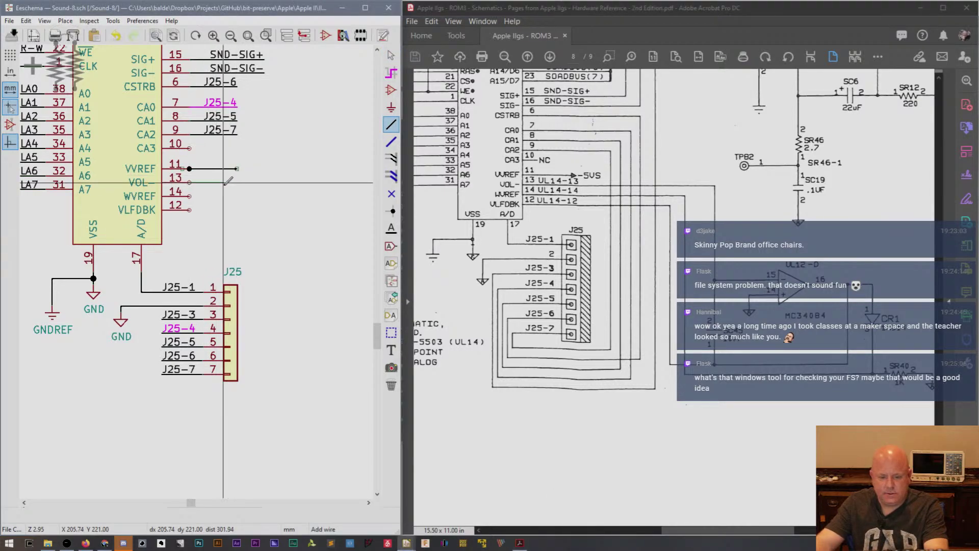
key(ctrl+z)
key(Escape)
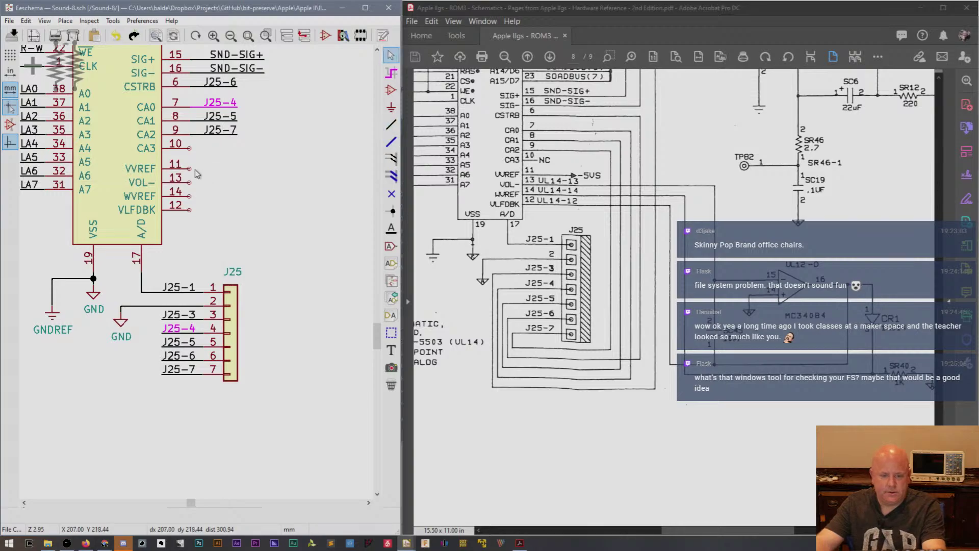
key(w)
key(ctrl+y)
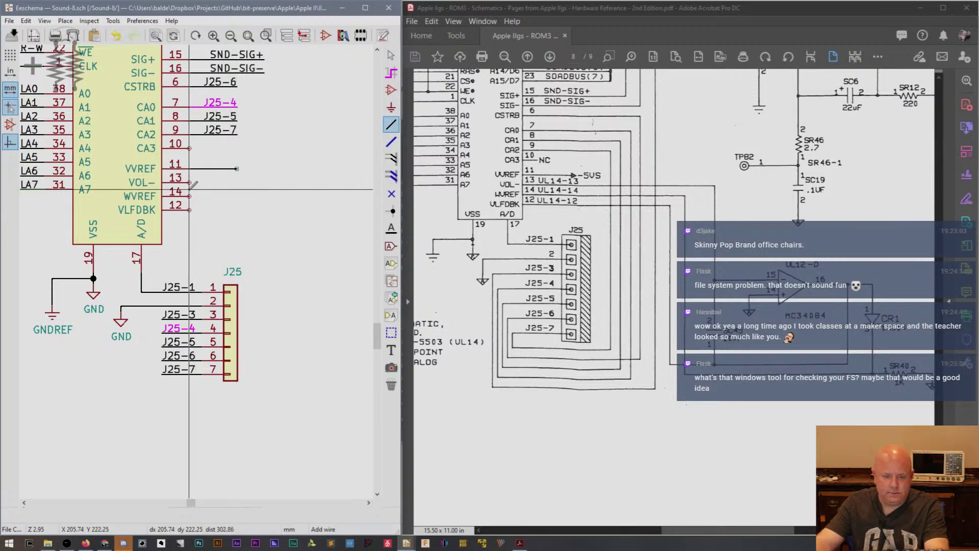
Draw short horizontal wires from pins 13 (VOL-), 14 (WVREF) and 12 (VLFDBK).
click(190, 182)
double_click(238, 182)
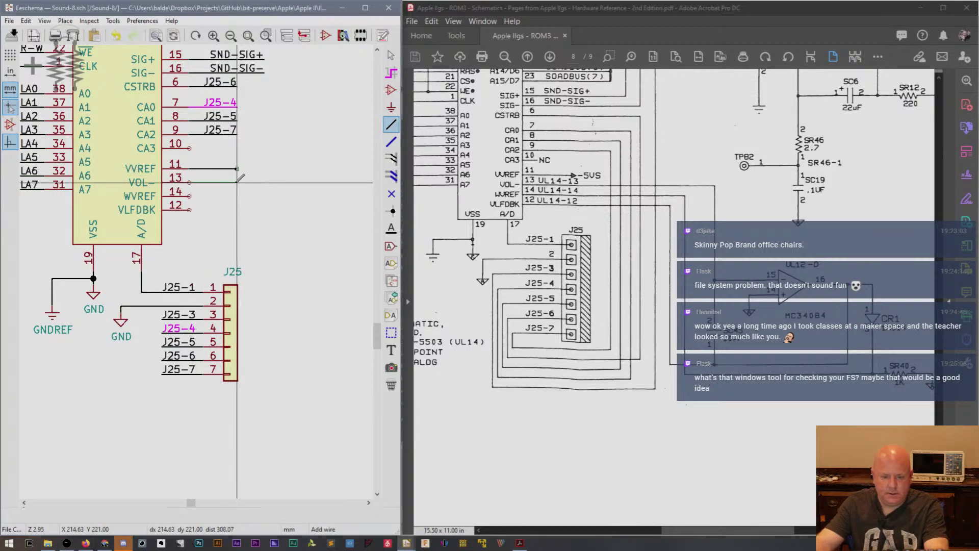
click(190, 196)
double_click(238, 196)
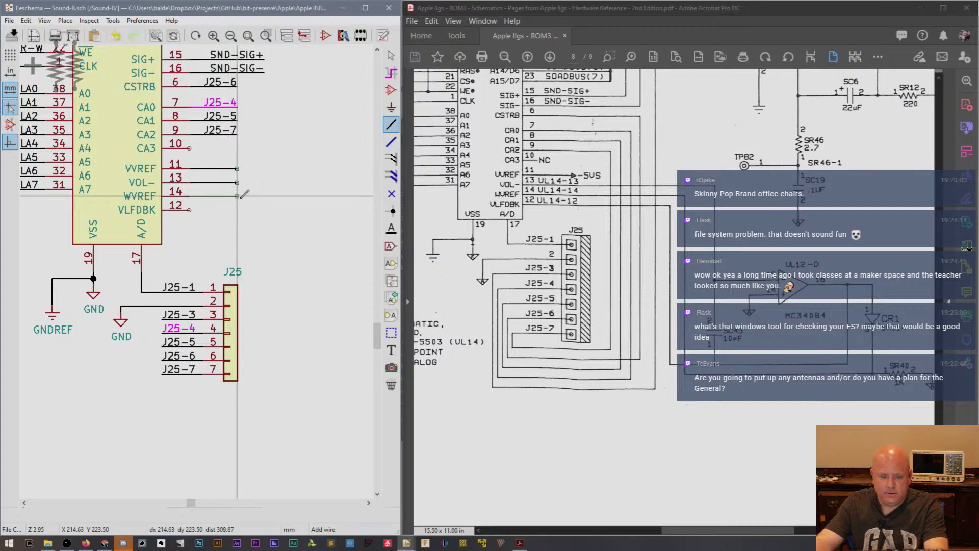
click(189, 210)
double_click(236, 210)
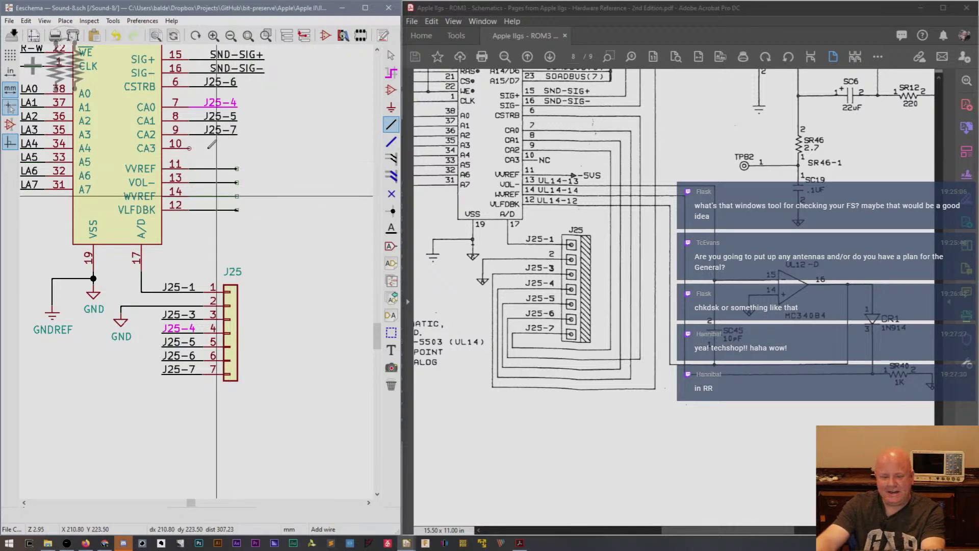
Place J25-7 net labels on the pin 13, 14 and 12 wires.
key(Insert)
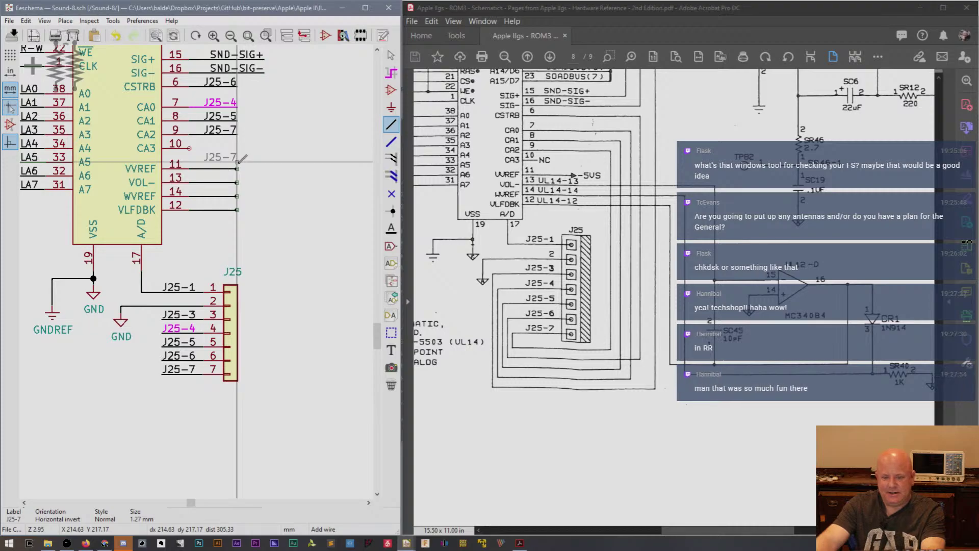
click(237, 182)
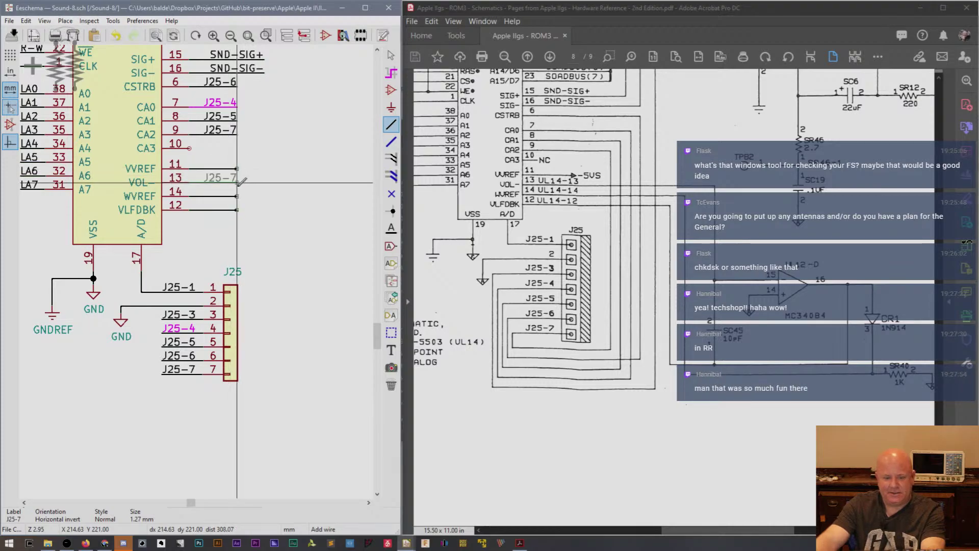
click(237, 195)
click(237, 209)
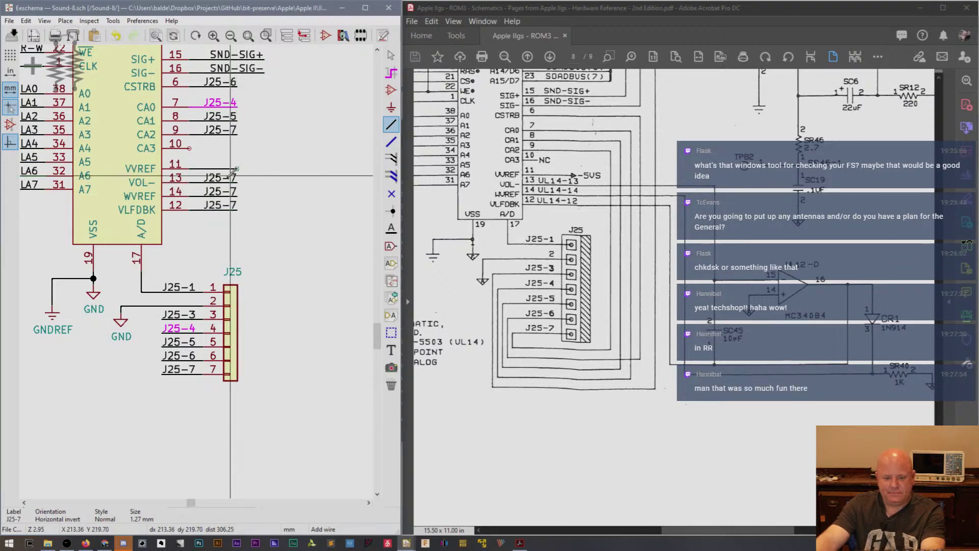
Rename those labels to UL14-13, UL14-14 and UL14-12.
click(227, 181)
text(UL14-)
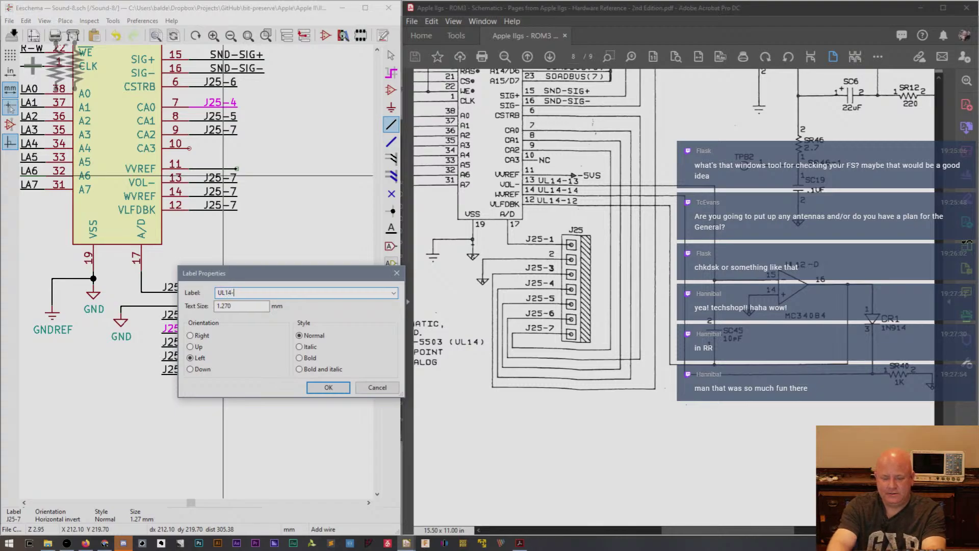
text(13)
key(Return)
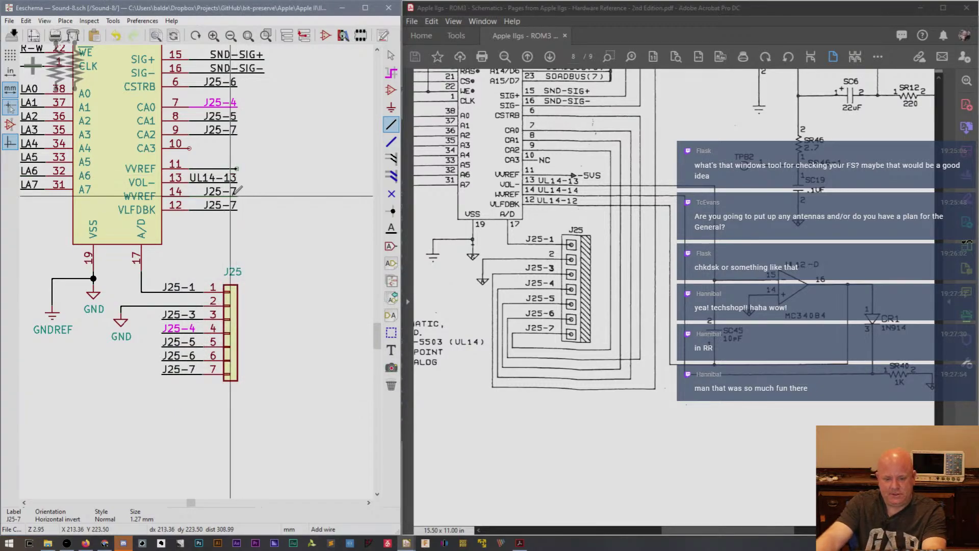
right_click(234, 196)
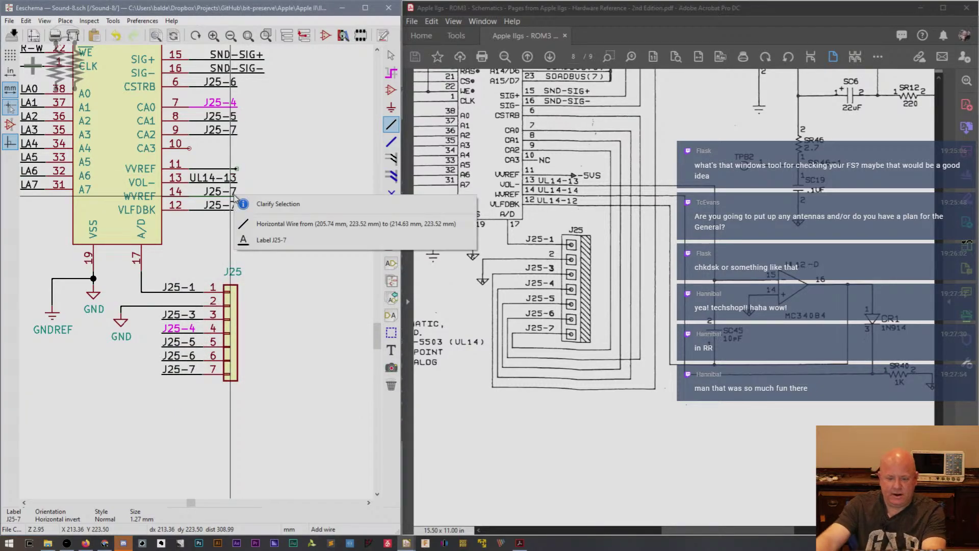
click(271, 239)
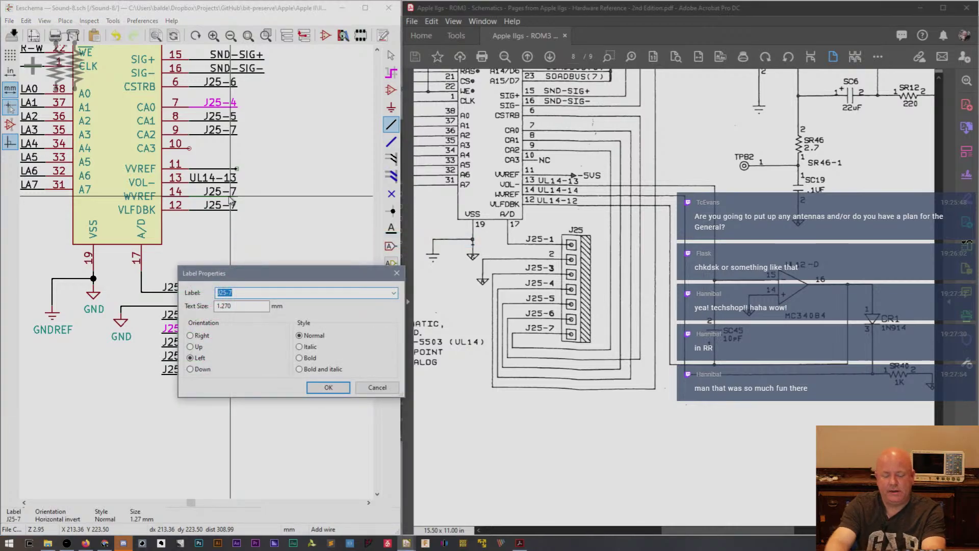
text(UL14-14)
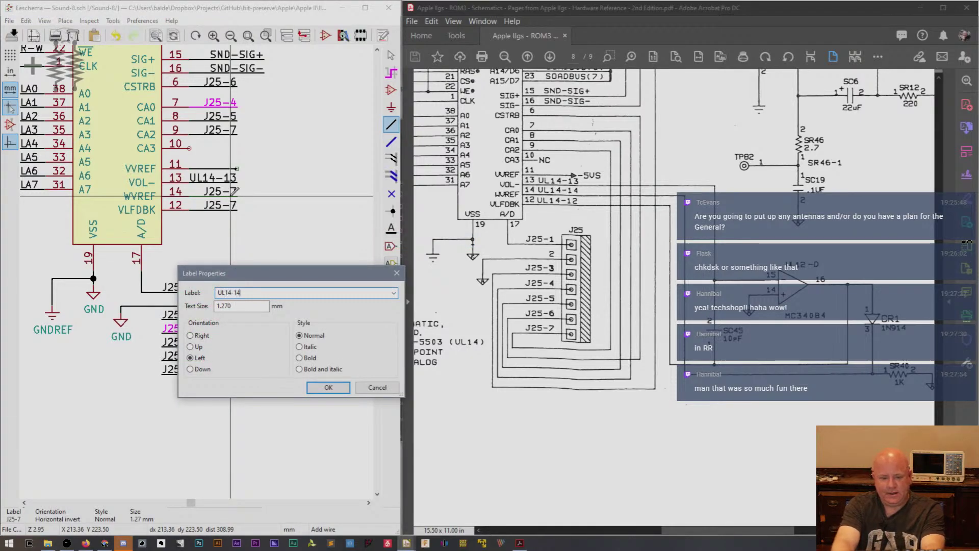
key(Return)
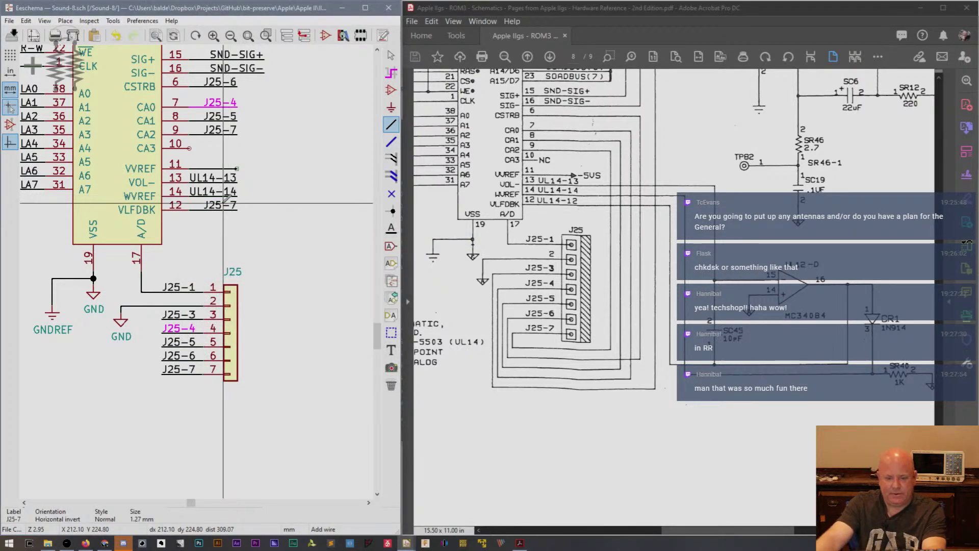
double_click(223, 203)
text(UL14-12)
key(Return)
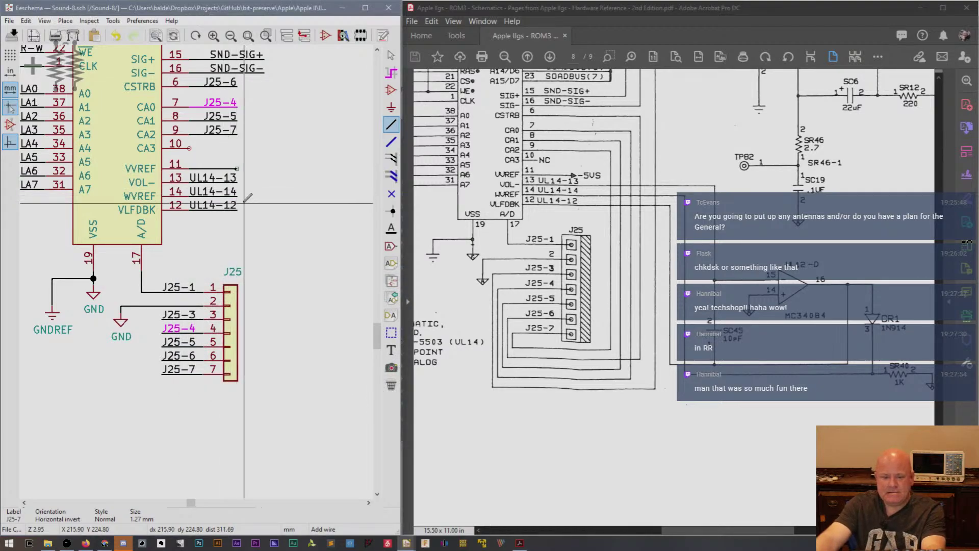
Place a right-pointing -5V power symbol at pin 11's wire end, then delete it.
key(p)
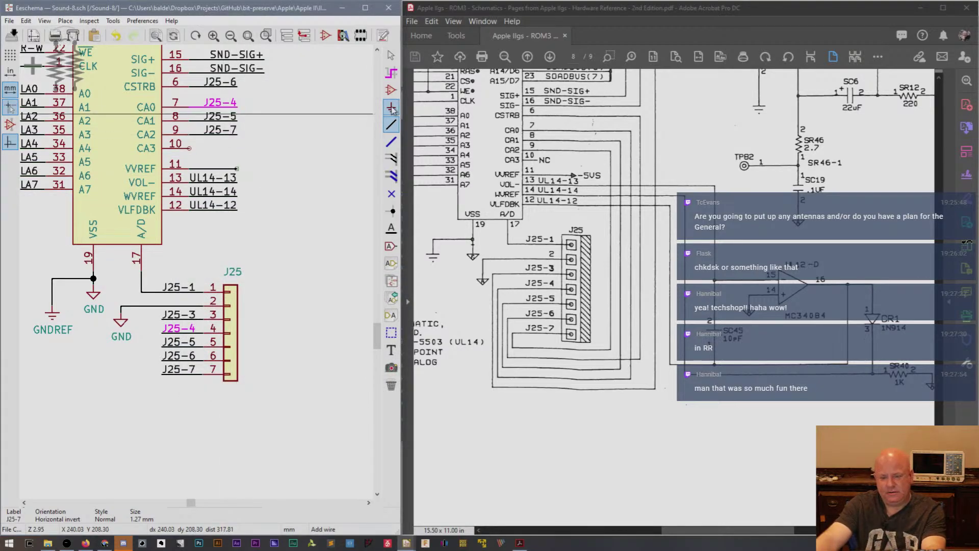
click(236, 168)
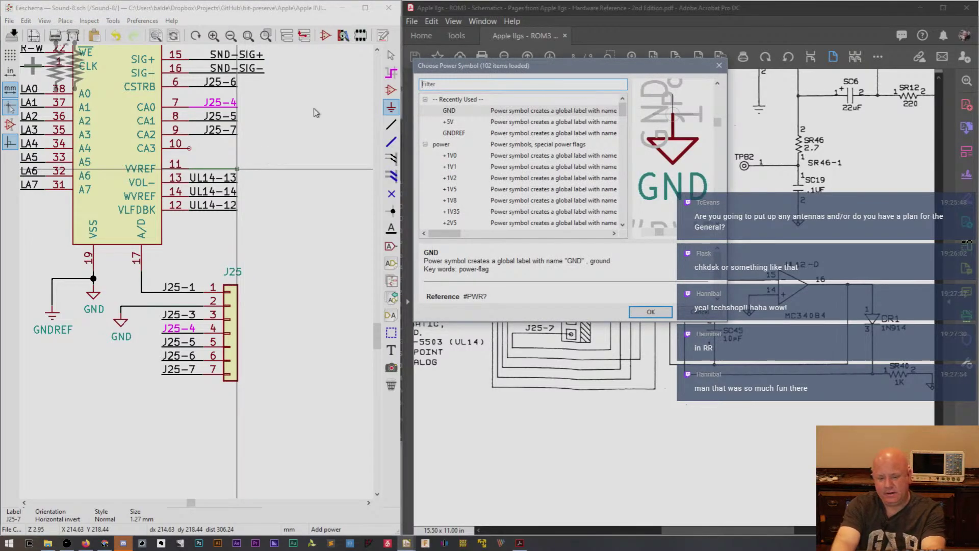
drag(453, 71, 590, 286)
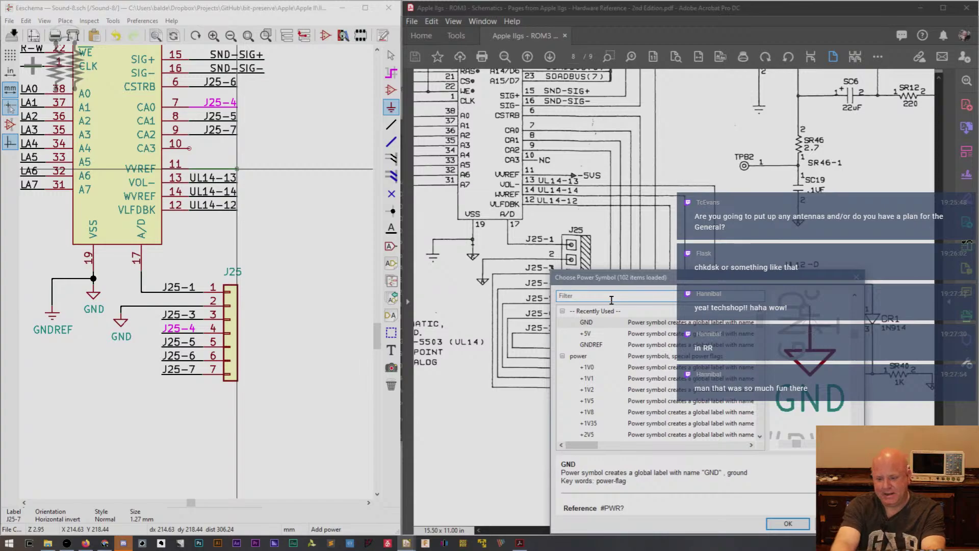
text(-5V)
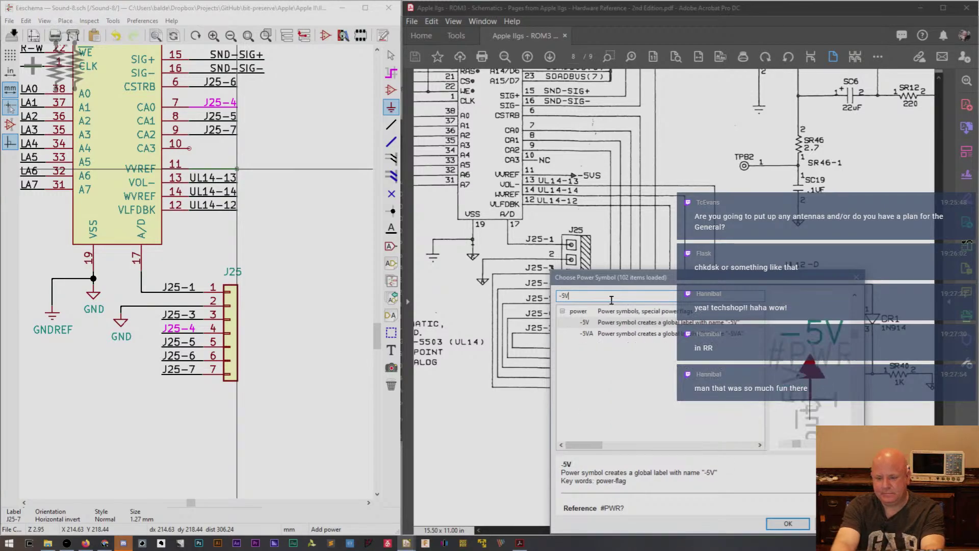
double_click(618, 325)
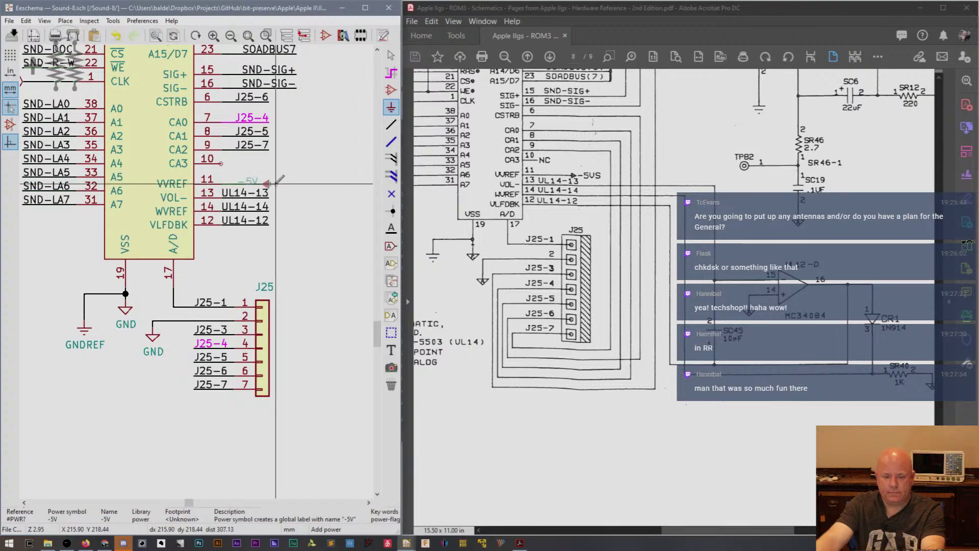
key(r)
click(294, 184)
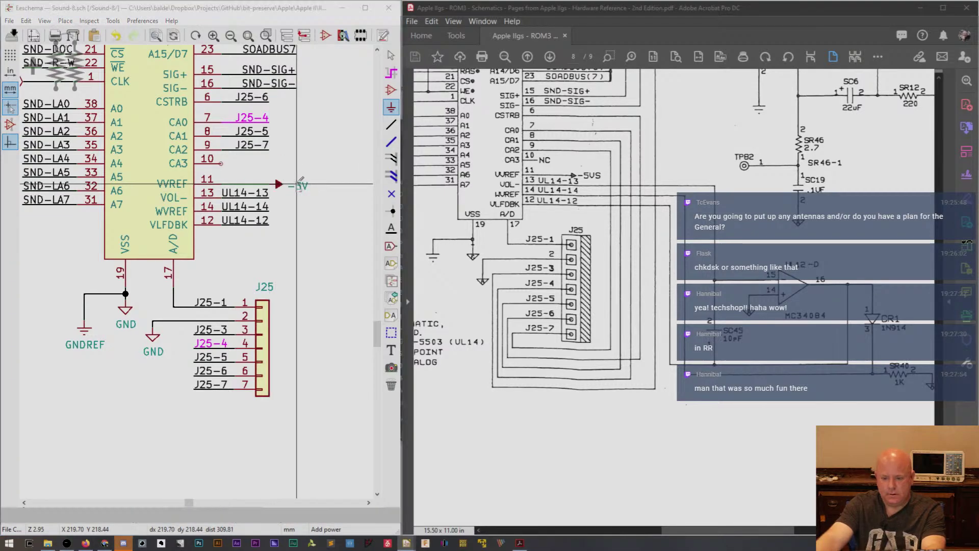
key(v)
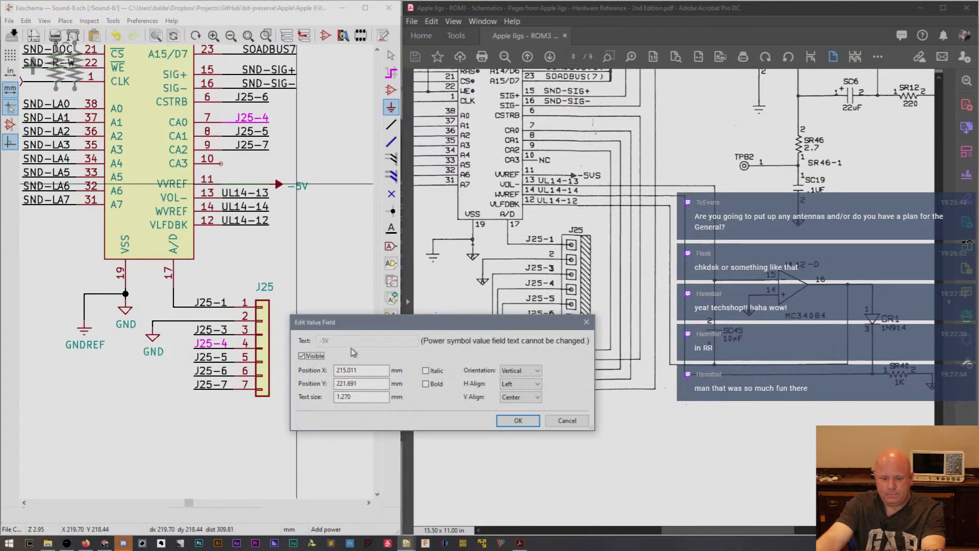
key(Return)
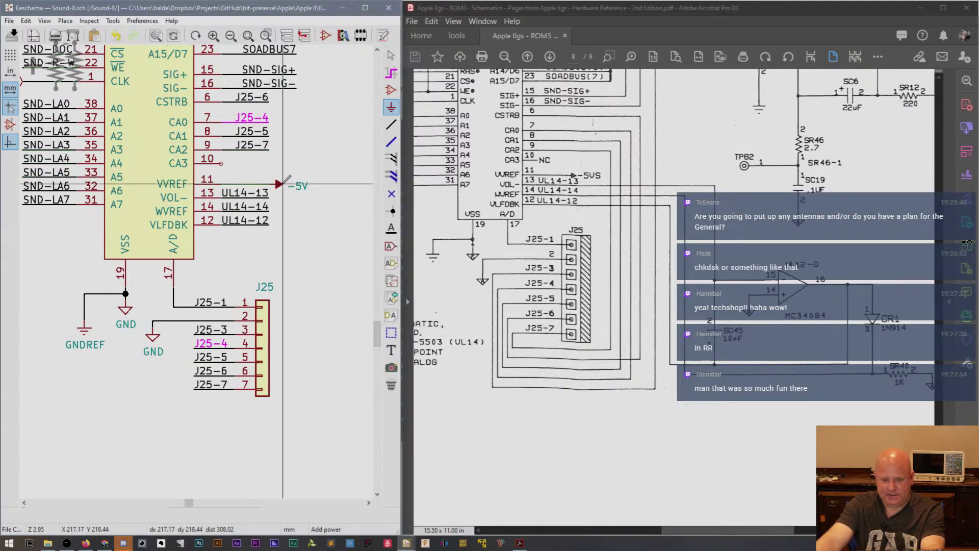
key(Delete)
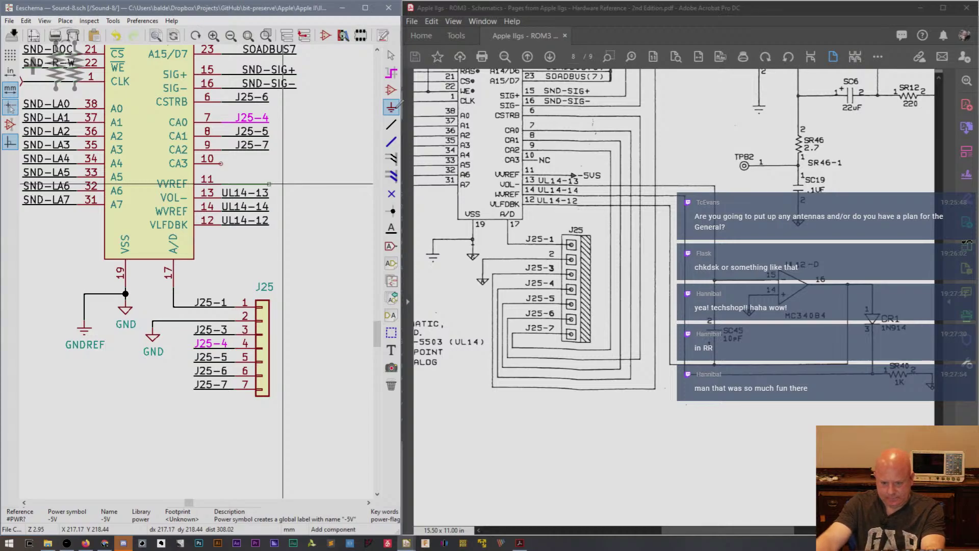
Reopen the power symbol chooser and browse the list, previewing -VSW.
key(a)
key(p)
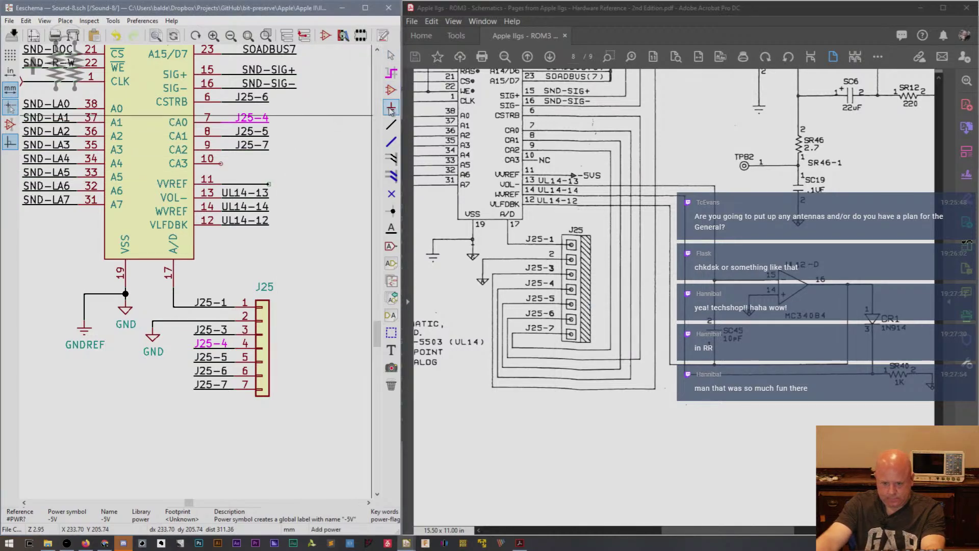
click(271, 183)
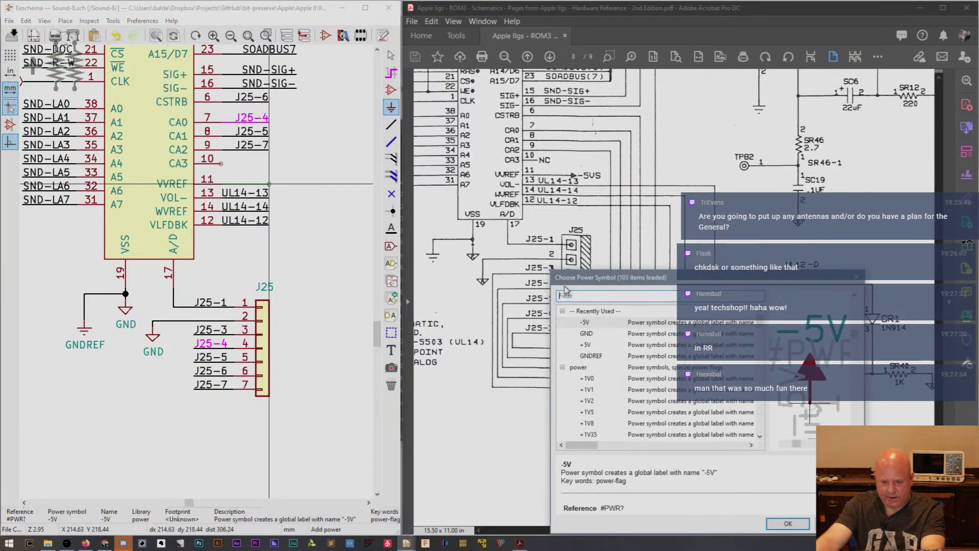
scroll(661, 400, down, 15)
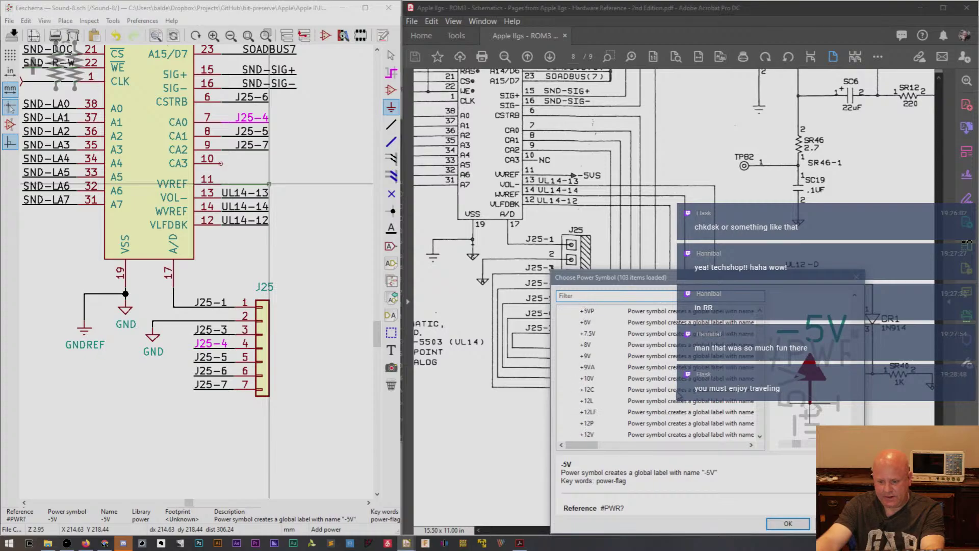
scroll(674, 392, up, 1)
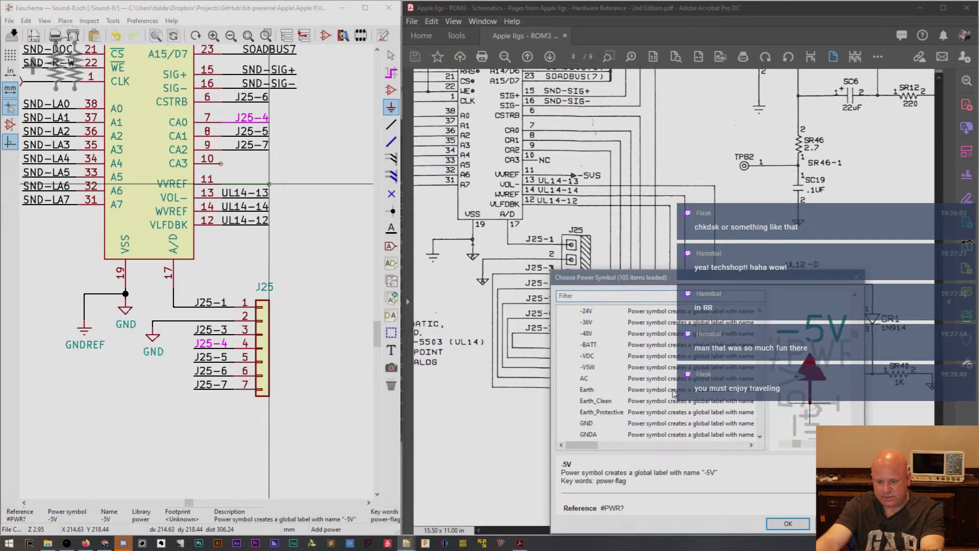
click(592, 367)
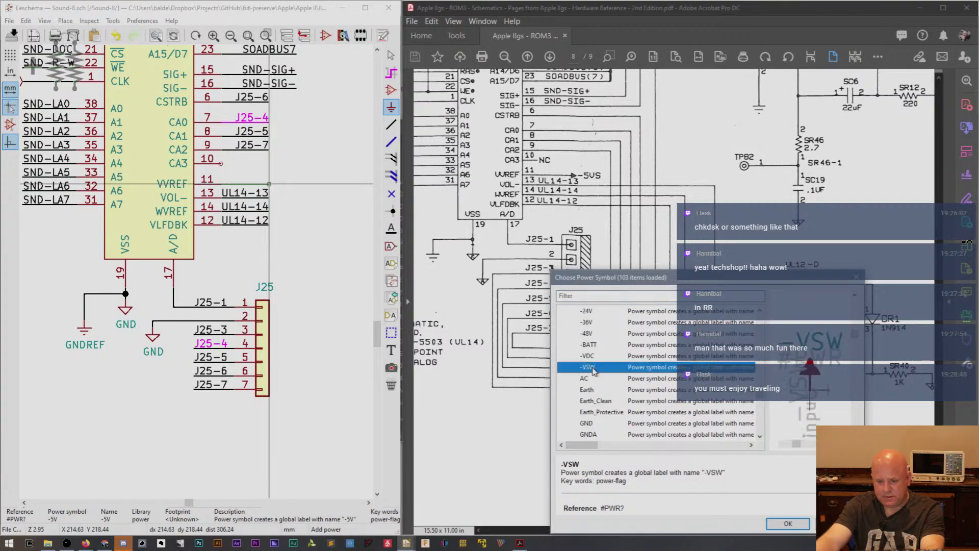
scroll(594, 370, up, 5)
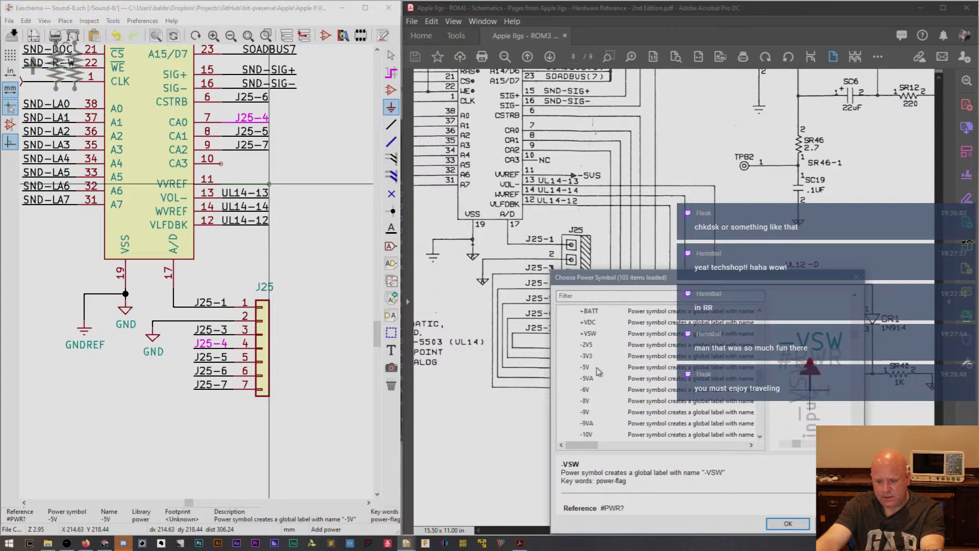
scroll(599, 372, up, 5)
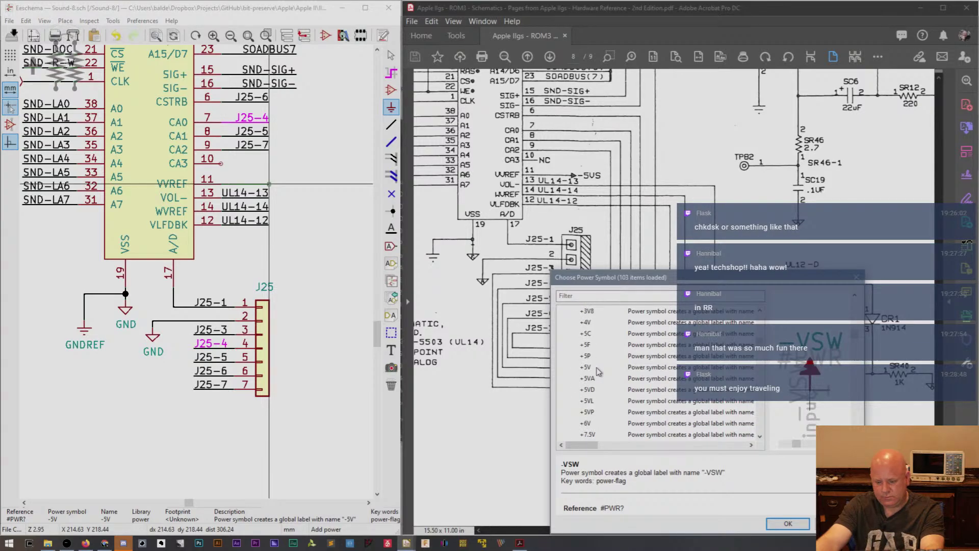
scroll(599, 372, up, 5)
scroll(599, 371, down, 20)
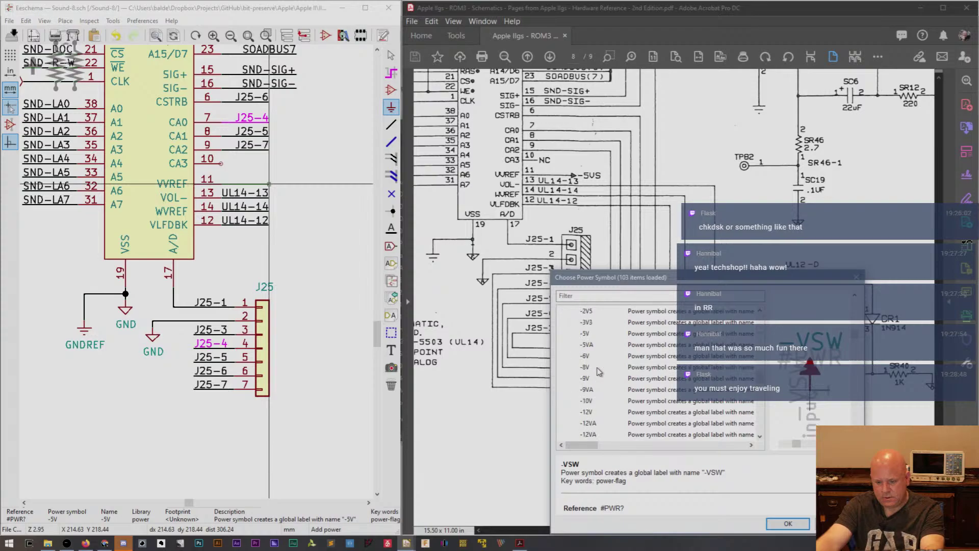
Preview VS, VSS, VD and VSSA, then choose the VPP power symbol.
click(596, 402)
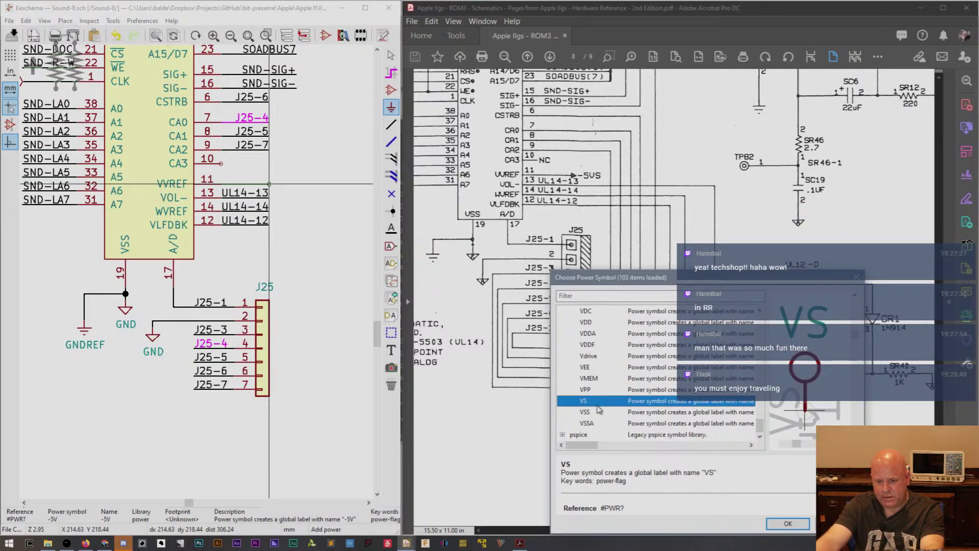
click(598, 409)
click(599, 404)
scroll(599, 404, up, 3)
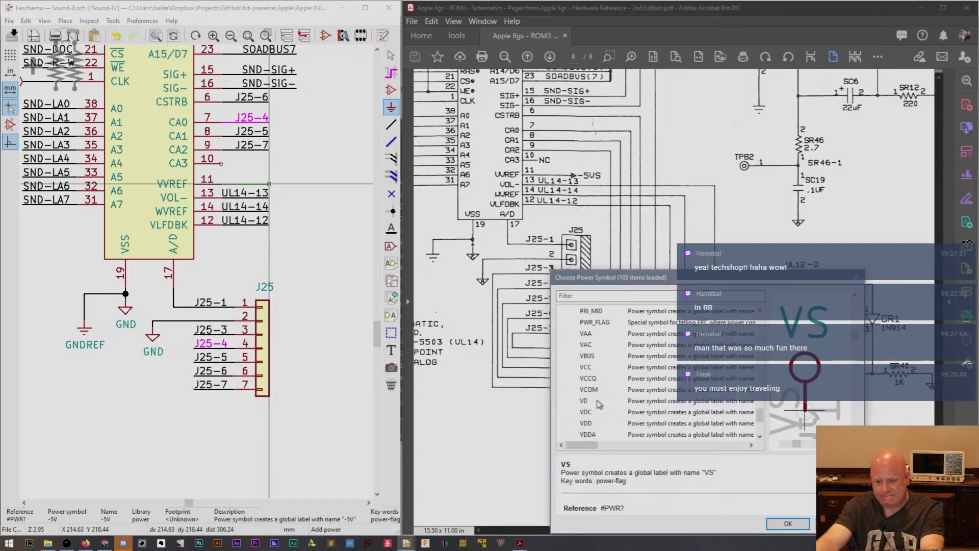
click(599, 404)
key(Home)
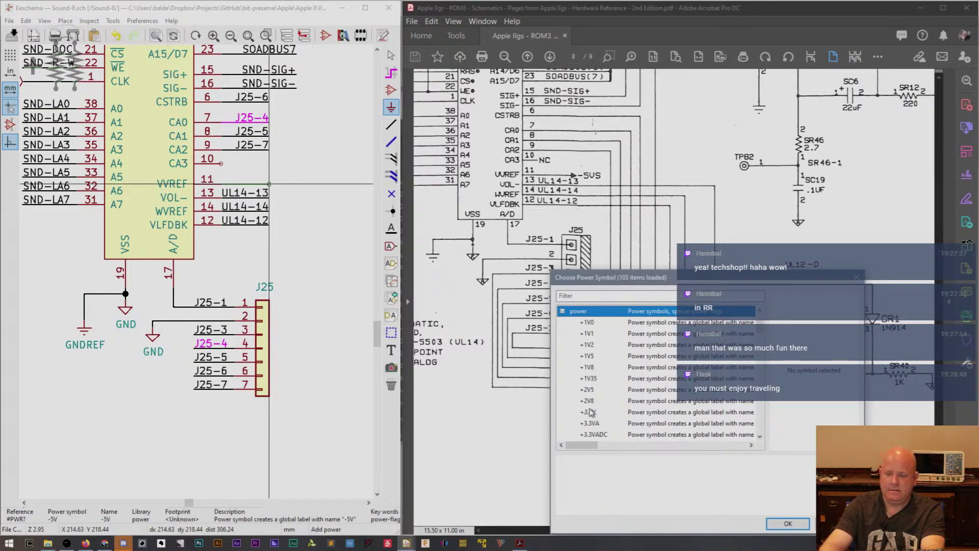
scroll(597, 400, down, 20)
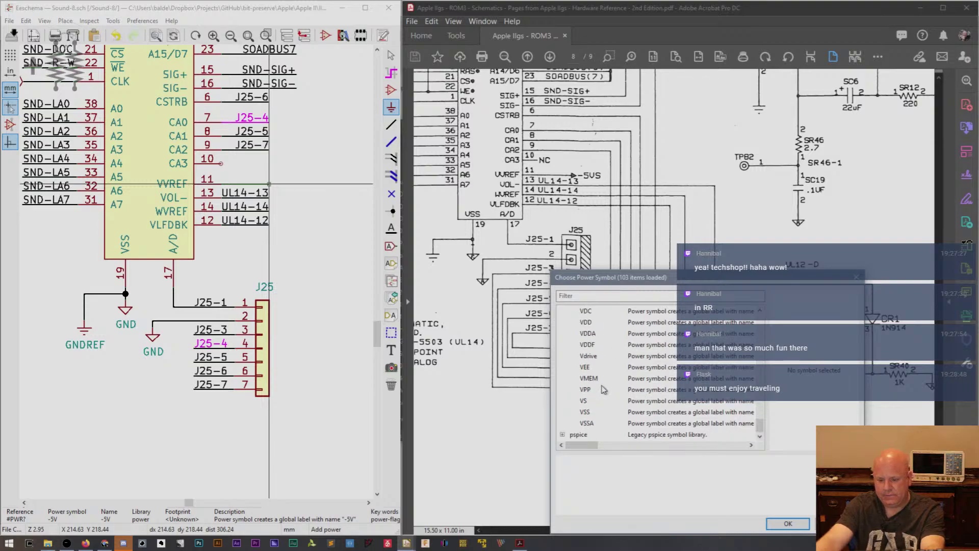
click(600, 424)
key(Up)
key(Up)
key(Up)
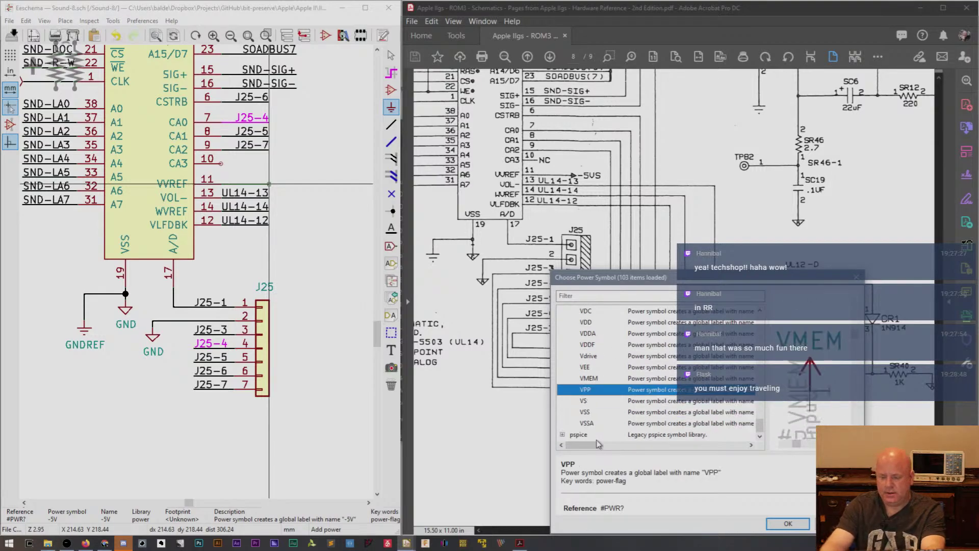
key(Up)
key(Up)
key(Down)
key(Down)
key(Return)
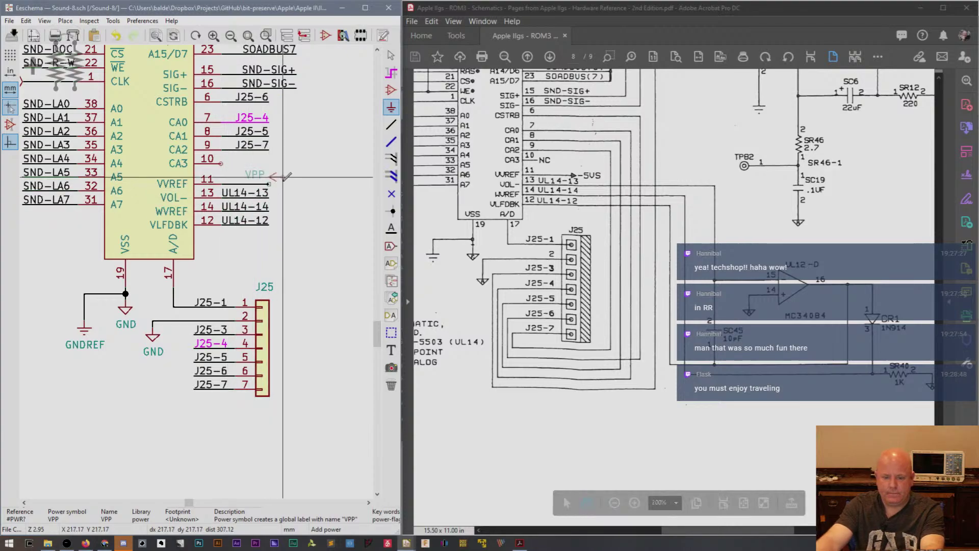
Place the VPP symbol rotated right at pin 11's wire end.
key(r)
click(269, 182)
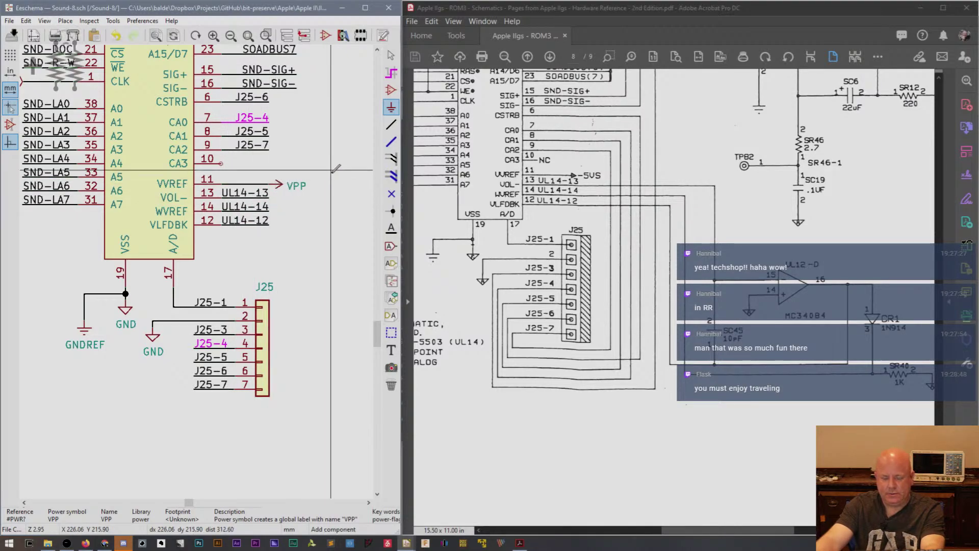
key(a)
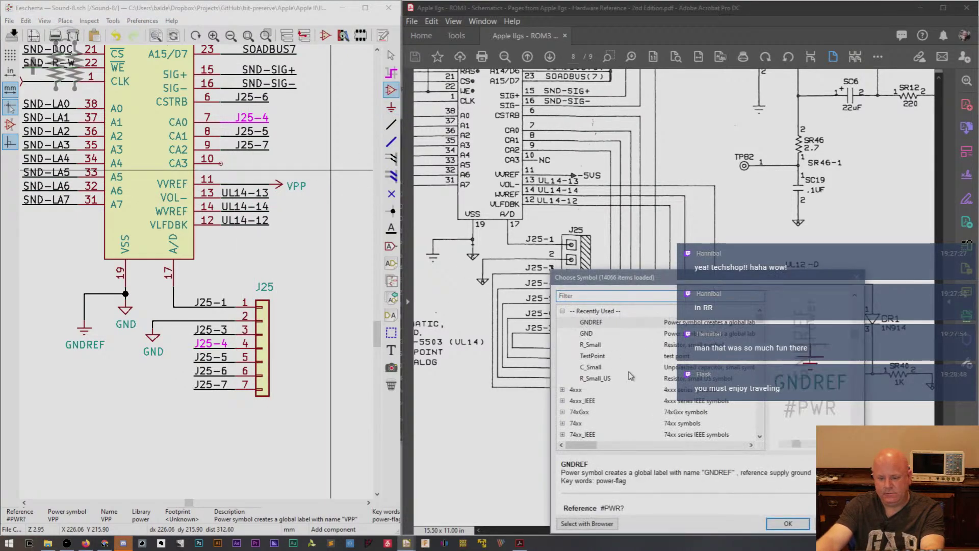
key(Escape)
Browse the power symbol list up to -5V, pick and rotate it, then cancel placement.
click(392, 107)
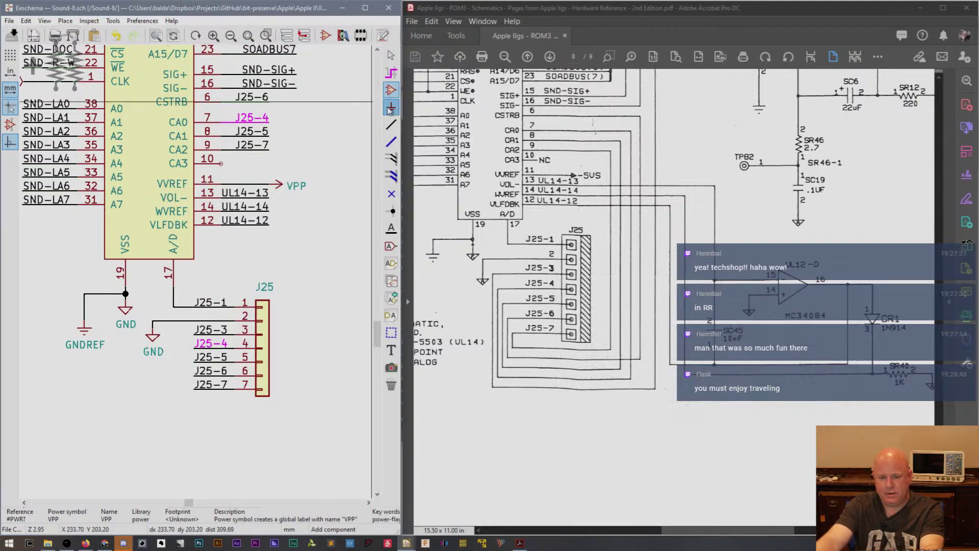
click(317, 158)
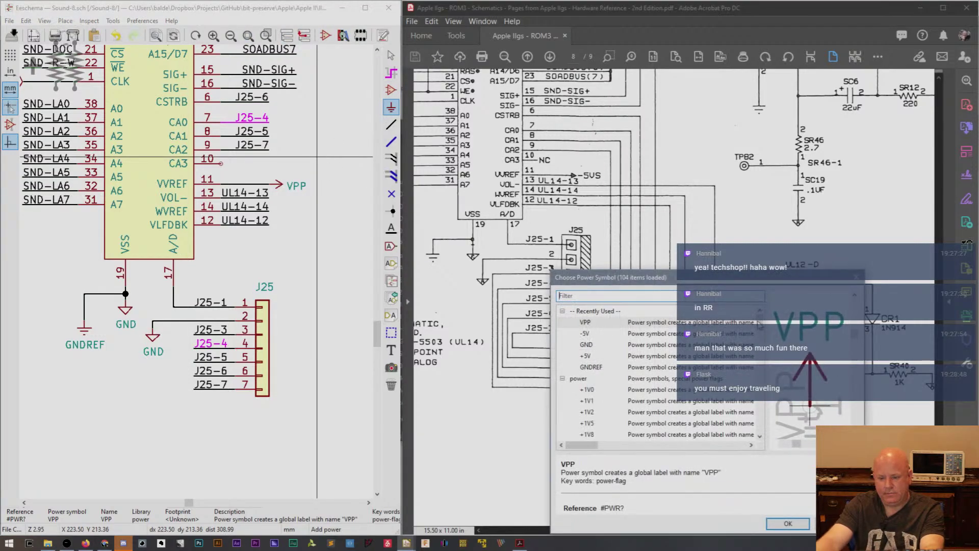
drag(760, 323, 759, 429)
click(657, 390)
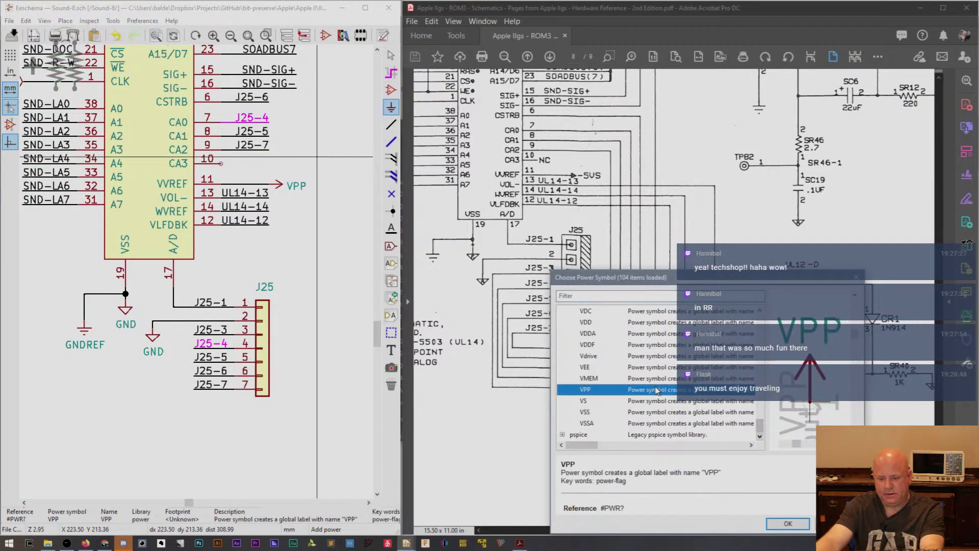
key(Up)
key(Up)
key(Up)
key(Up)
key(Up)
key(Up)
key(Up)
key(Up)
key(Up)
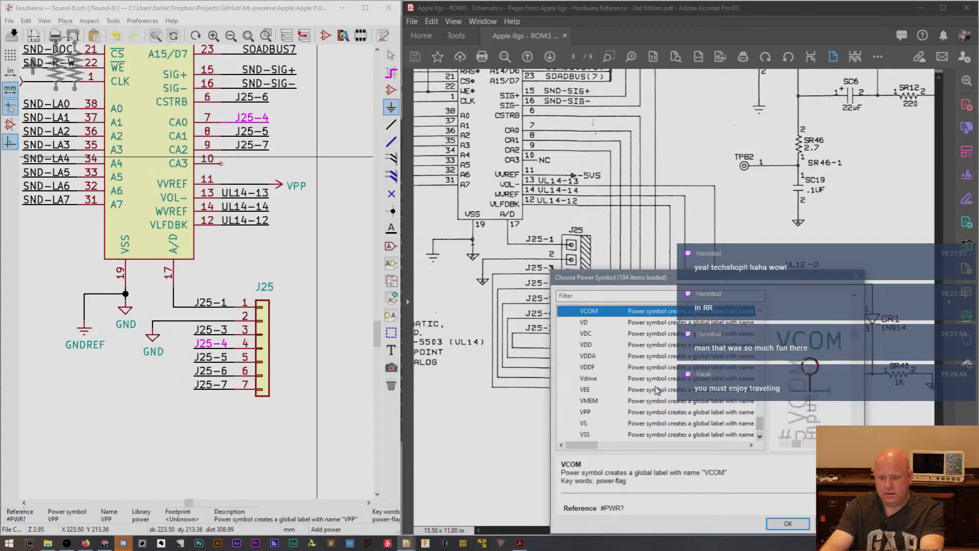
key(Up)
key(Up)
key(Up)
key(Up)
key(Up)
key(Up)
key(Up)
key(Up)
key(Up)
key(Up)
key(Up)
key(Up)
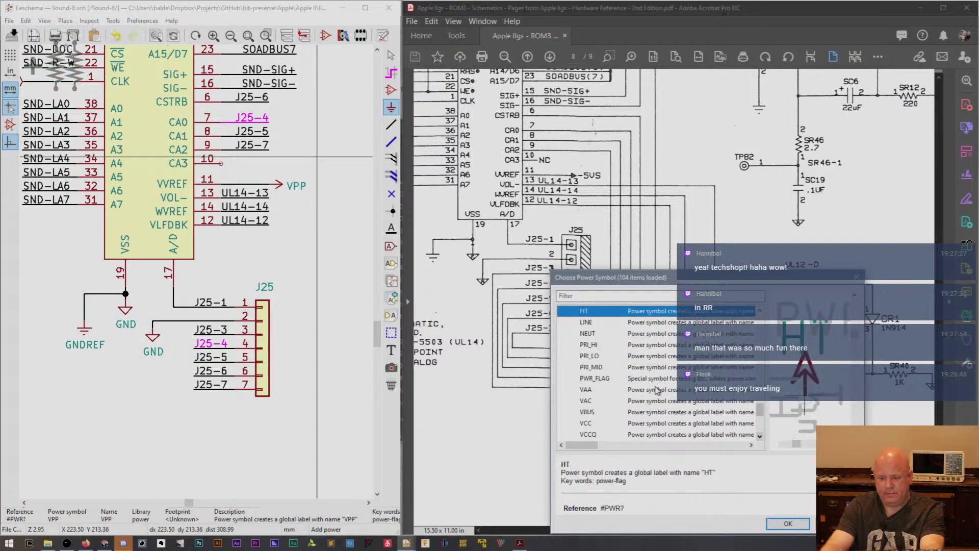
key(Up)
key(Up)
key(Up)
key(Up)
key(Up)
key(Up)
key(Up)
key(Up)
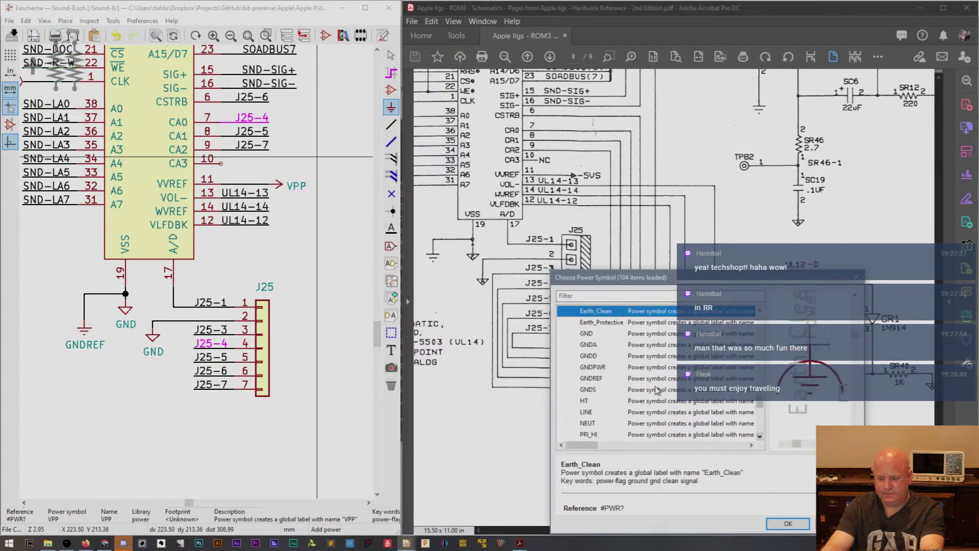
key(Up)
key(Up)
key(Up)
key(Up)
key(Up)
key(Up)
key(Up)
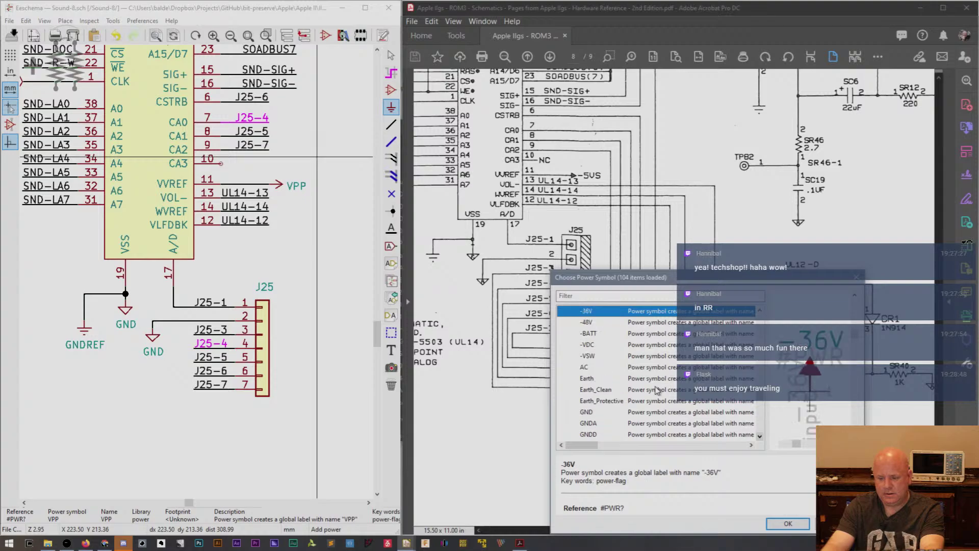
key(Up)
key(Up)
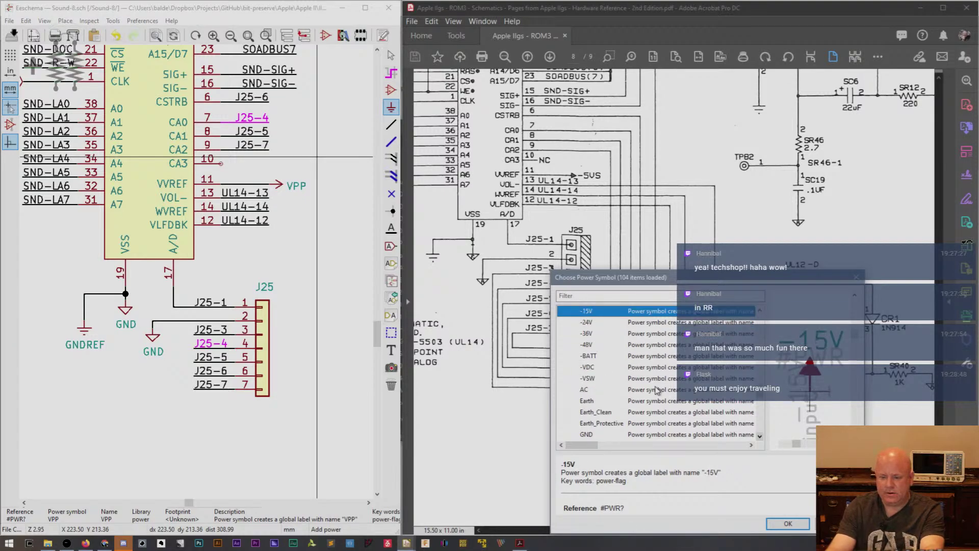
key(Up)
key(Up)
key(Up)
key(Up)
key(Up)
key(Up)
key(Up)
key(Up)
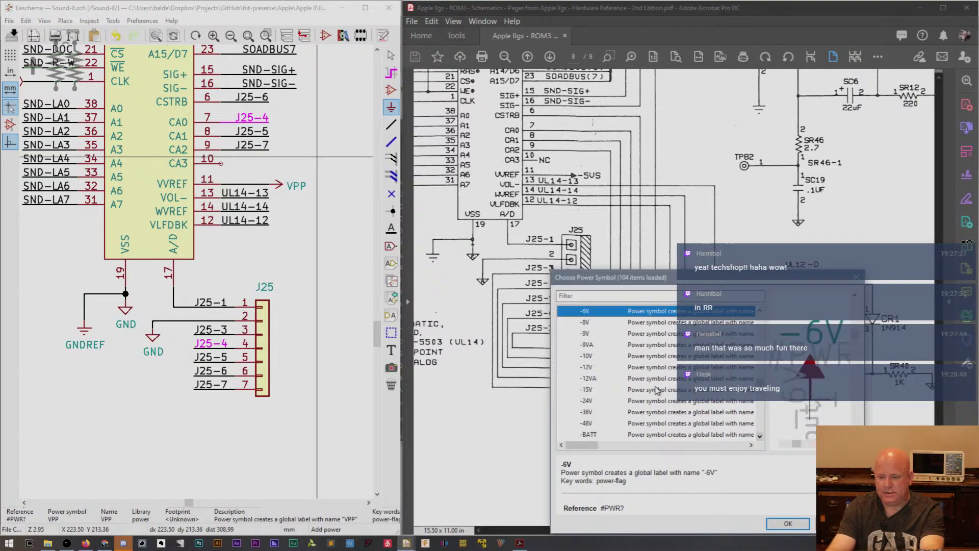
key(Up)
key(Up)
key(Up)
key(Up)
key(Up)
key(Up)
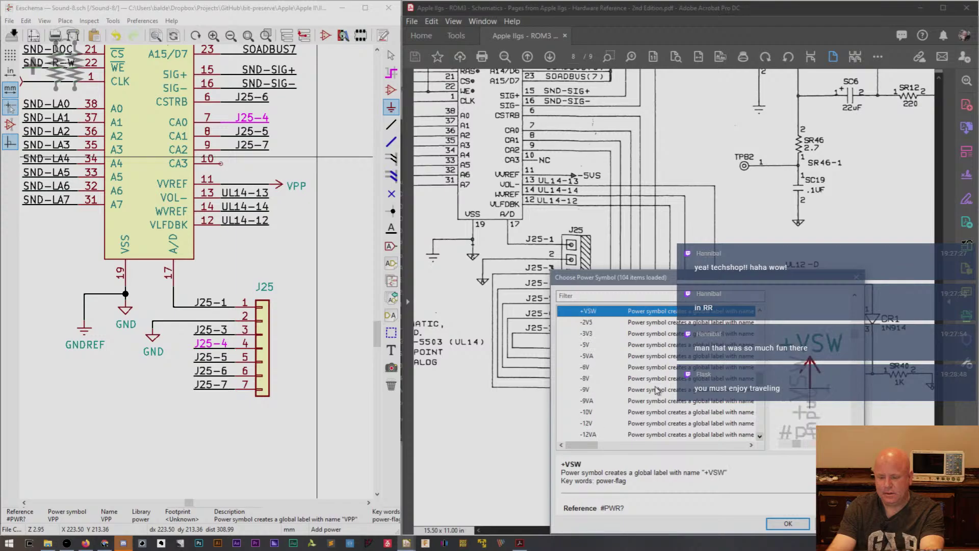
key(Up)
key(Up)
key(Down)
key(Down)
key(Down)
key(Down)
key(Down)
key(Down)
key(Down)
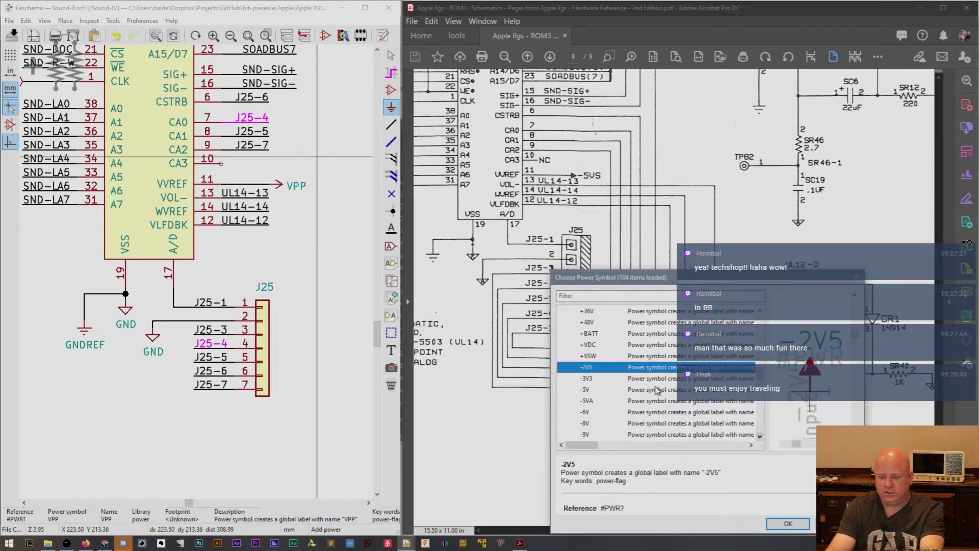
key(Return)
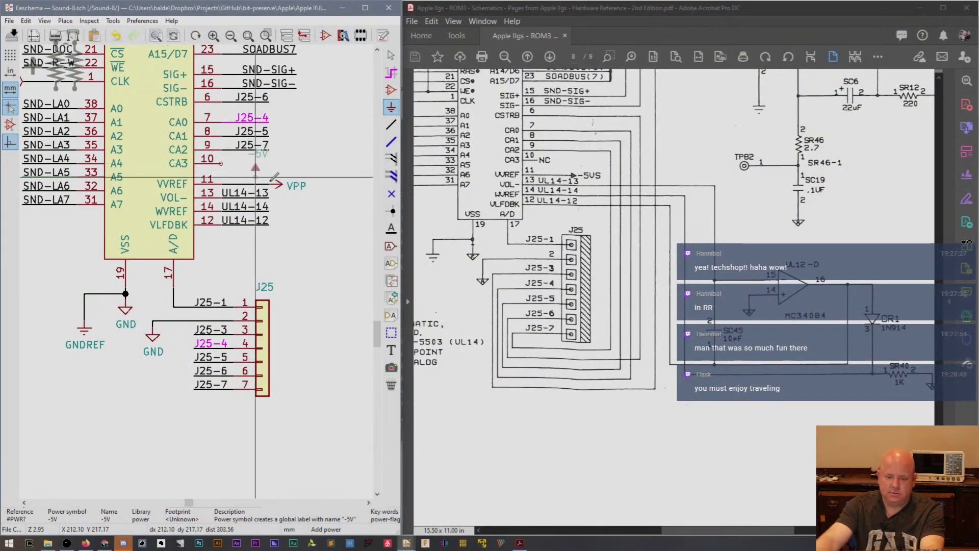
key(r)
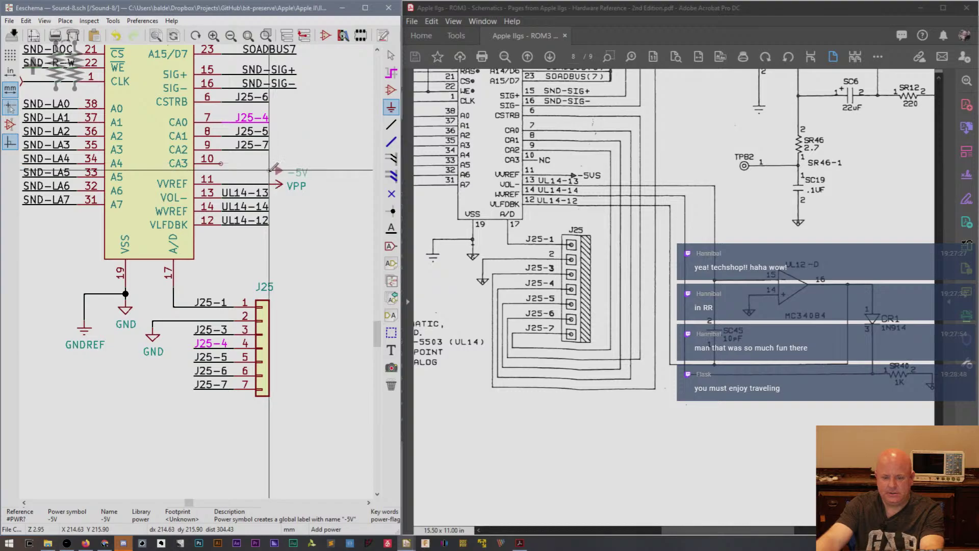
key(Escape)
key(Escape)
Inspect the VPP symbol's value properties without changes, then delete the VPP symbol.
double_click(284, 186)
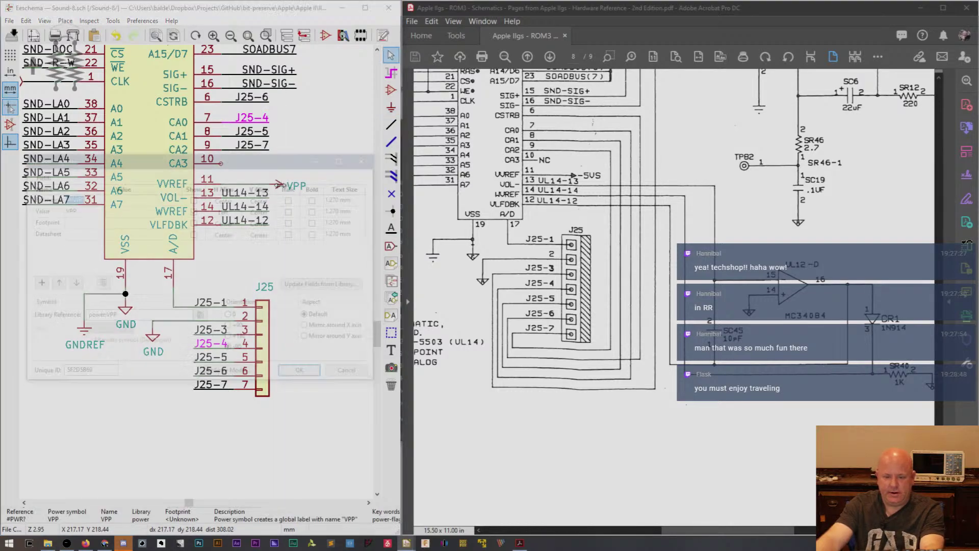
click(53, 212)
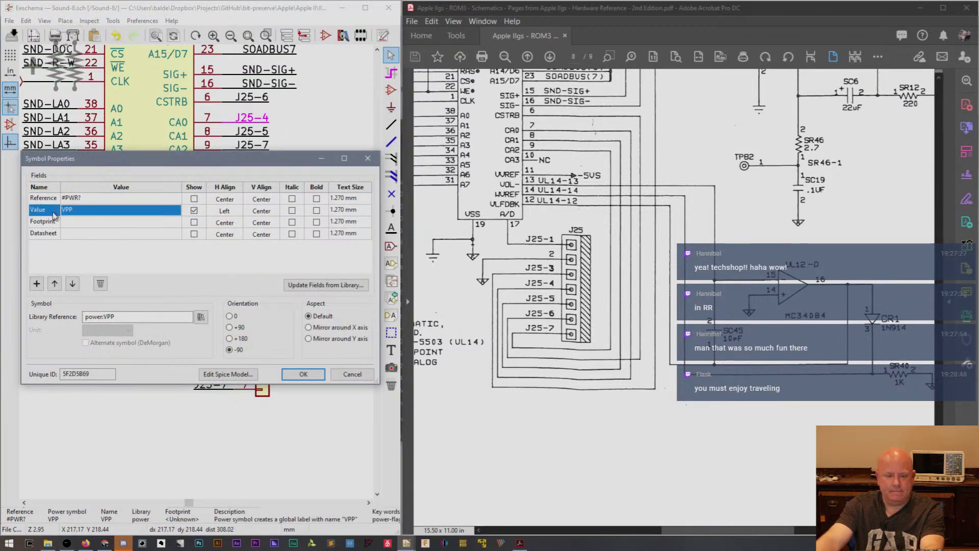
key(Return)
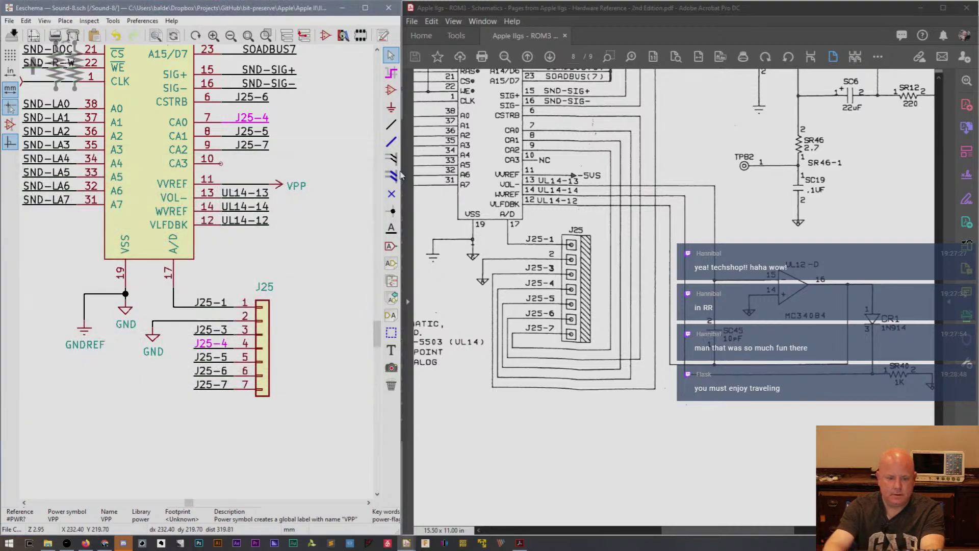
double_click(303, 187)
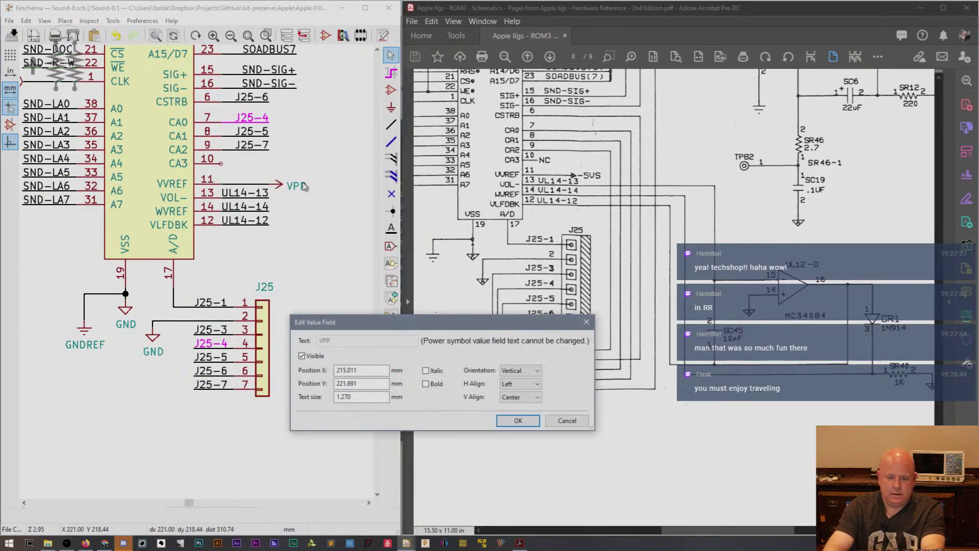
key(Escape)
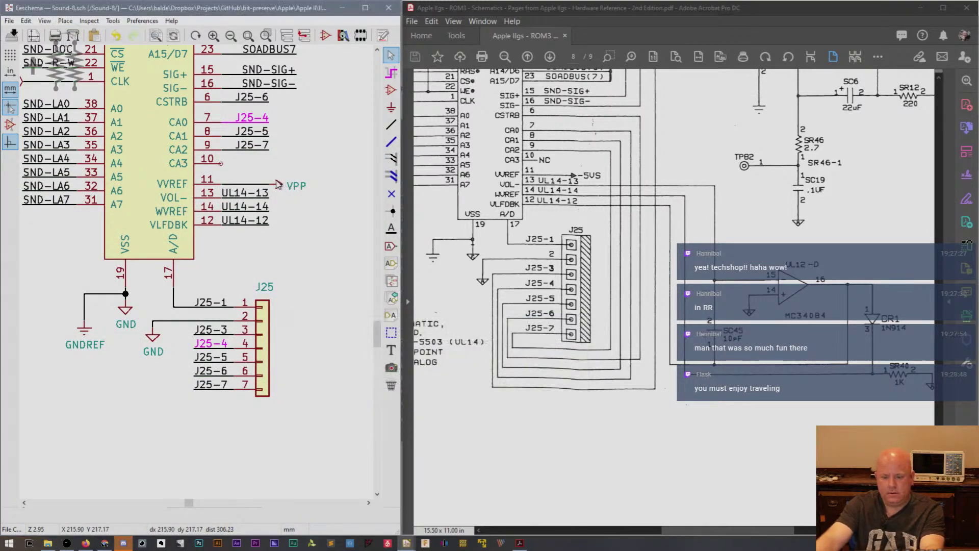
double_click(279, 185)
click(66, 210)
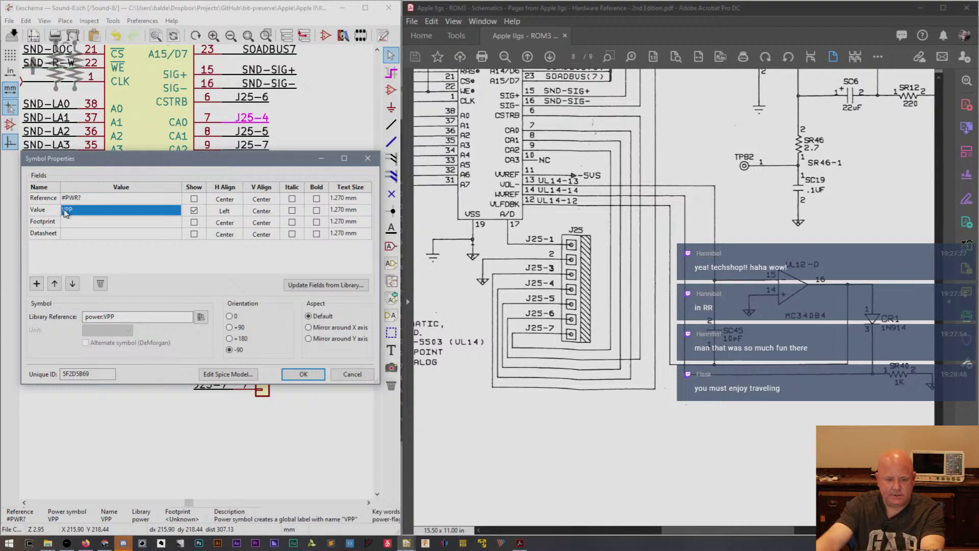
key(Escape)
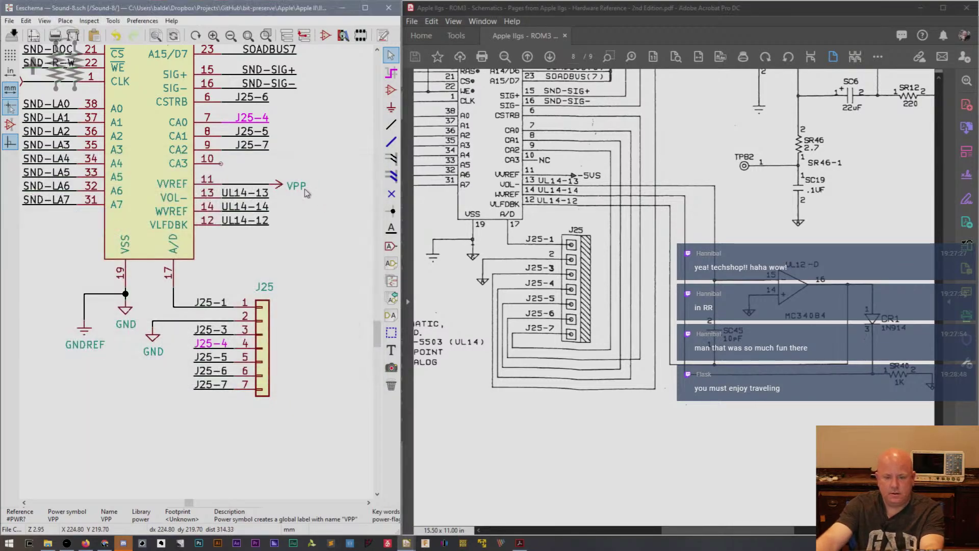
key(Delete)
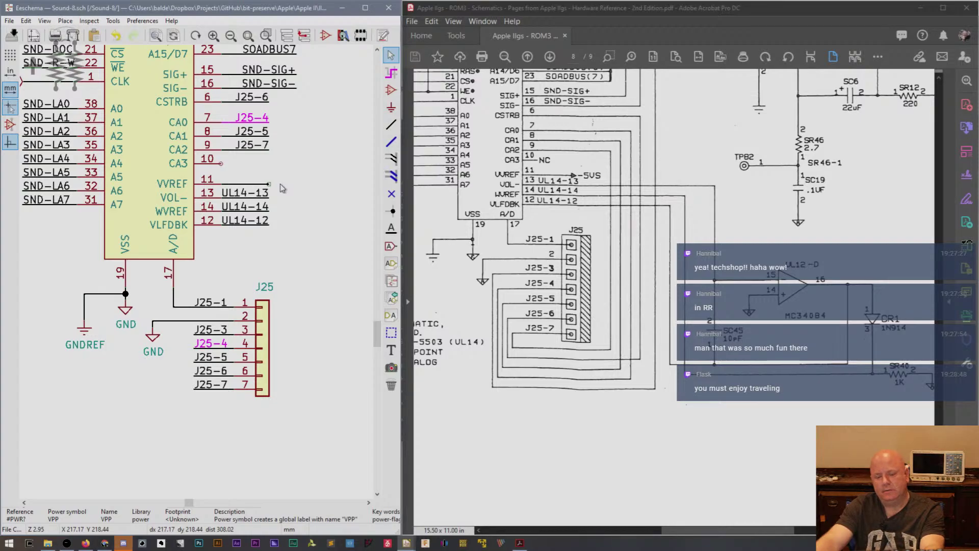
Add the note 'This needs to be solid arrow -5VS' beside pin 11, save, and dismiss the cache error.
click(390, 350)
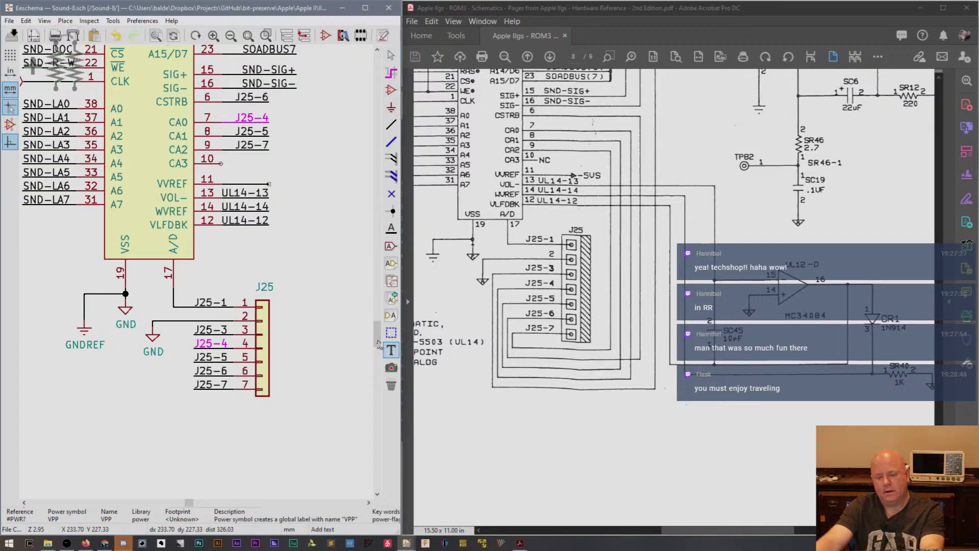
click(255, 177)
text(This needs to be soli)
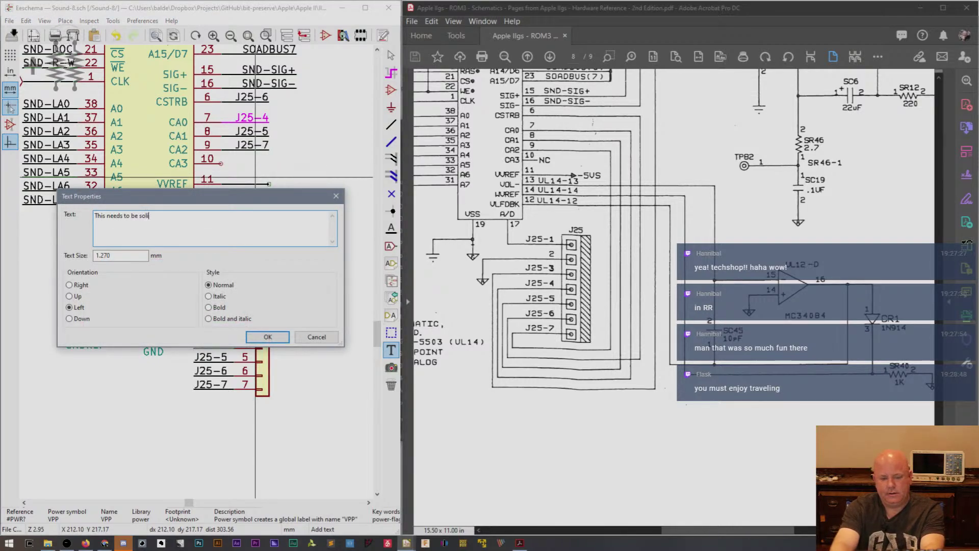
text(d arrow -5VS)
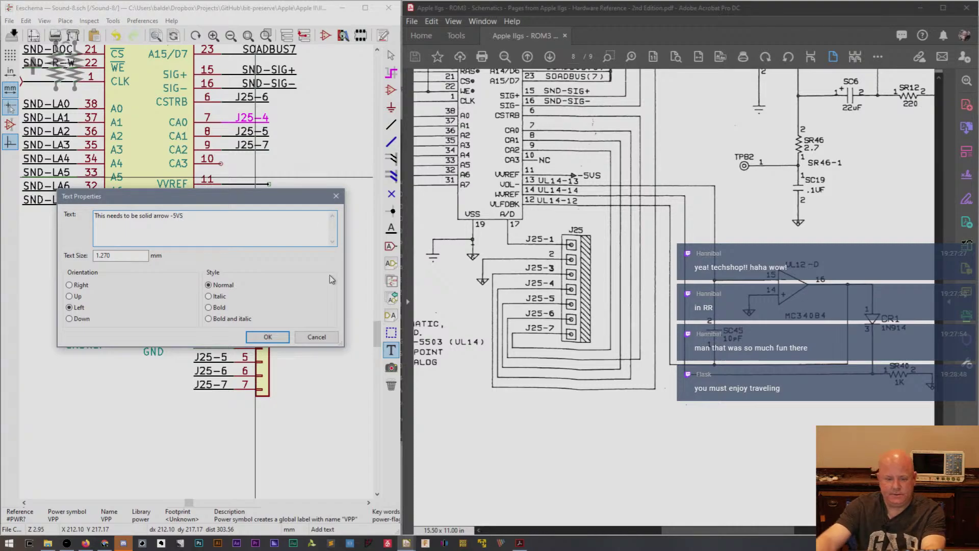
click(267, 336)
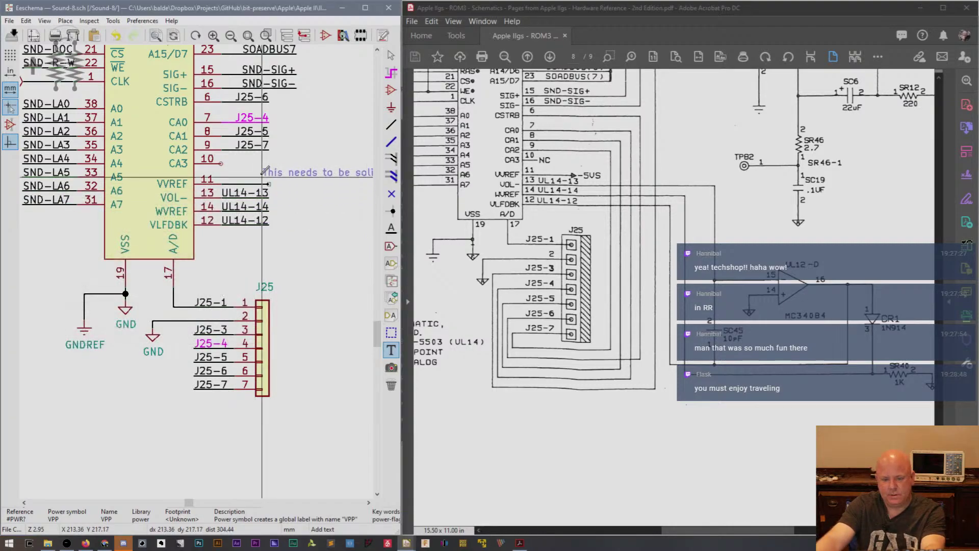
click(228, 179)
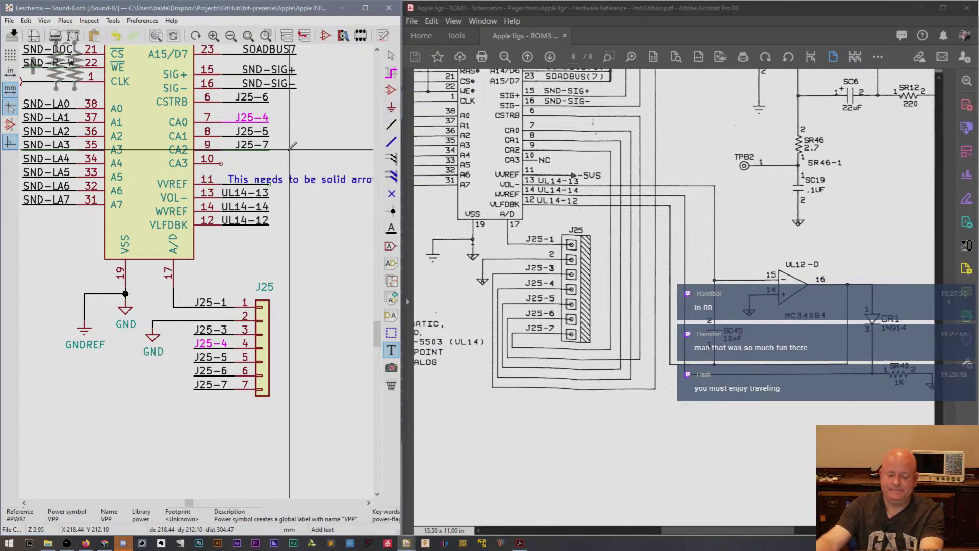
key(ctrl+s)
click(443, 299)
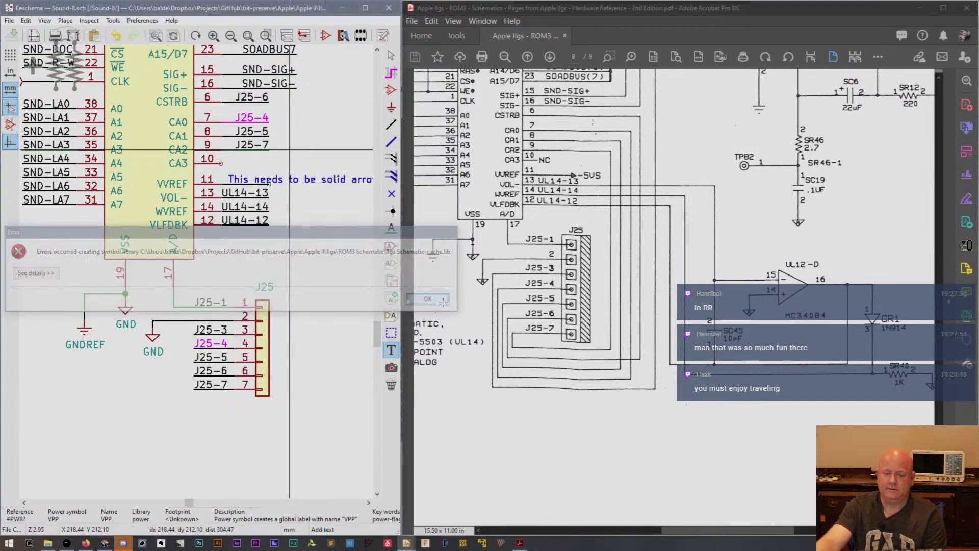
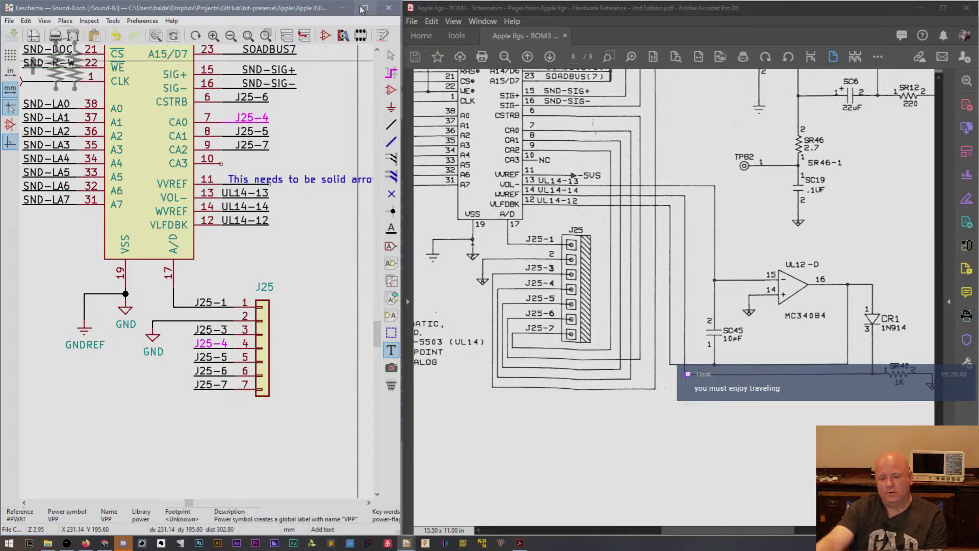
Maximize the Eeschema window over the Acrobat PDF and zoom around the DOC5503 area and whole sheet.
click(363, 9)
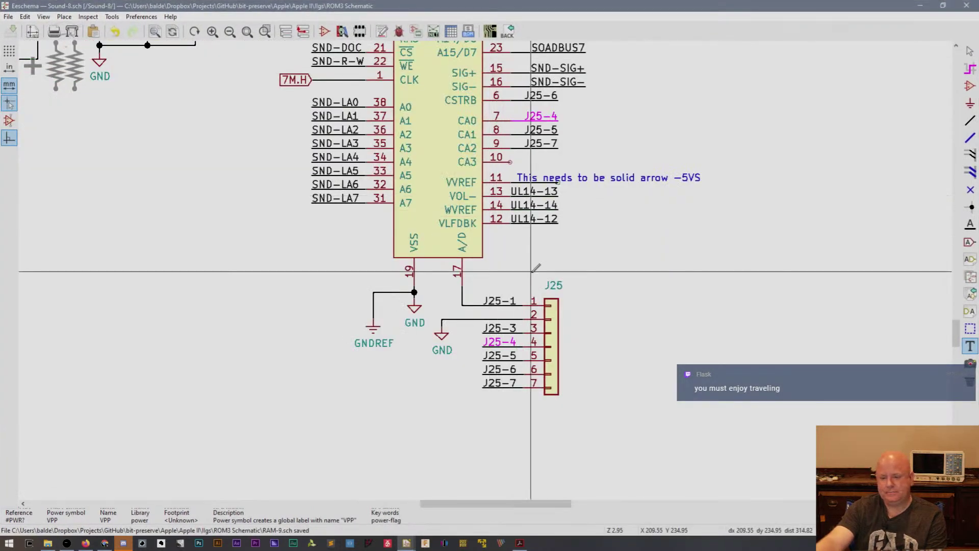
scroll(487, 267, down, 3)
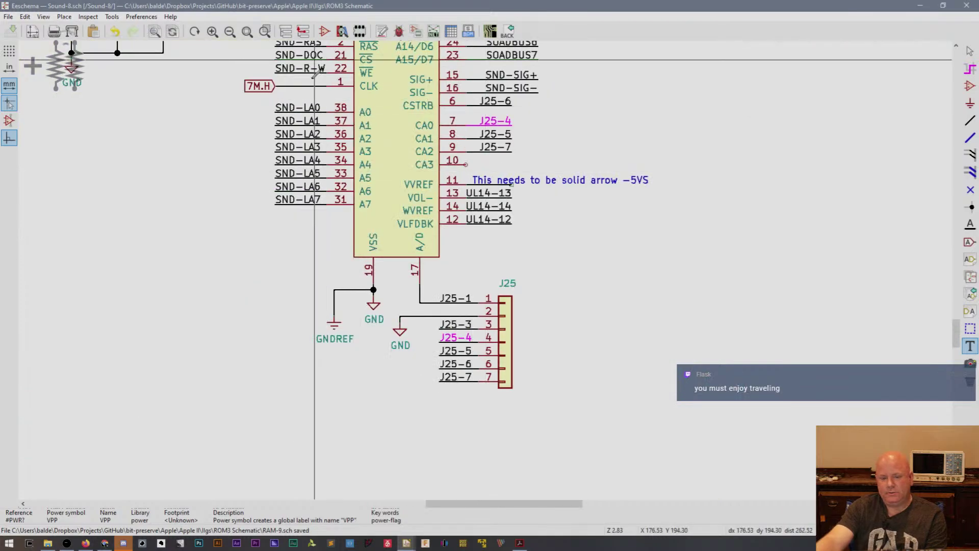
scroll(465, 166, down, 1)
scroll(486, 270, down, 1)
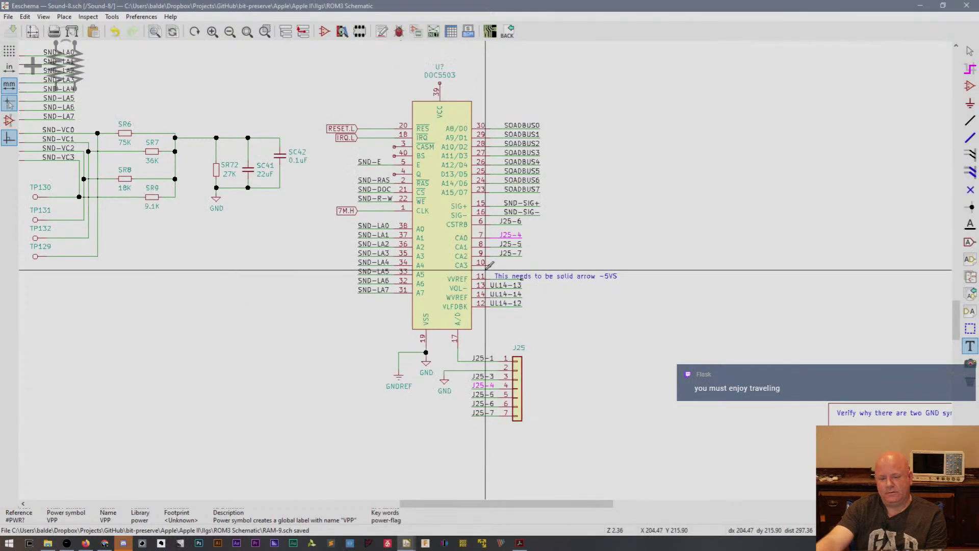
scroll(486, 270, down, 5)
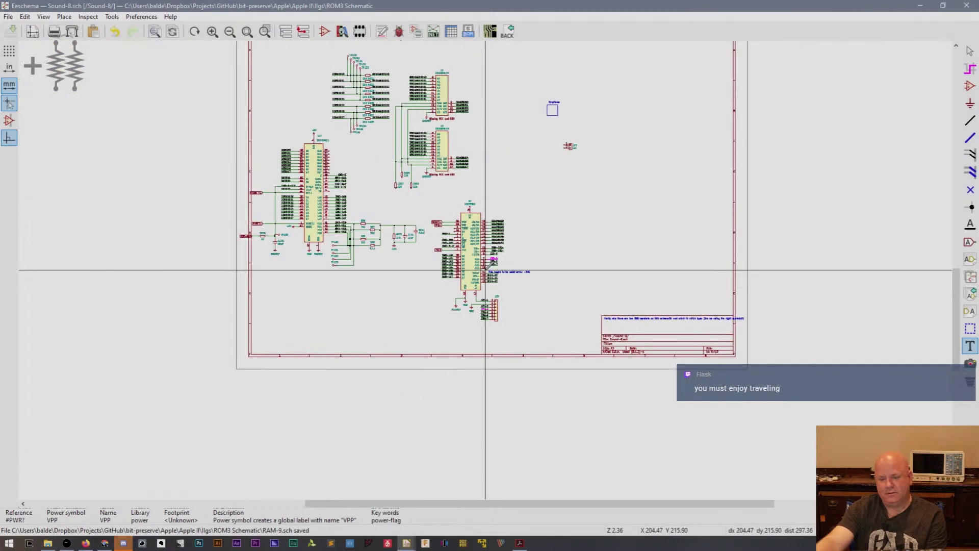
scroll(486, 269, up, 5)
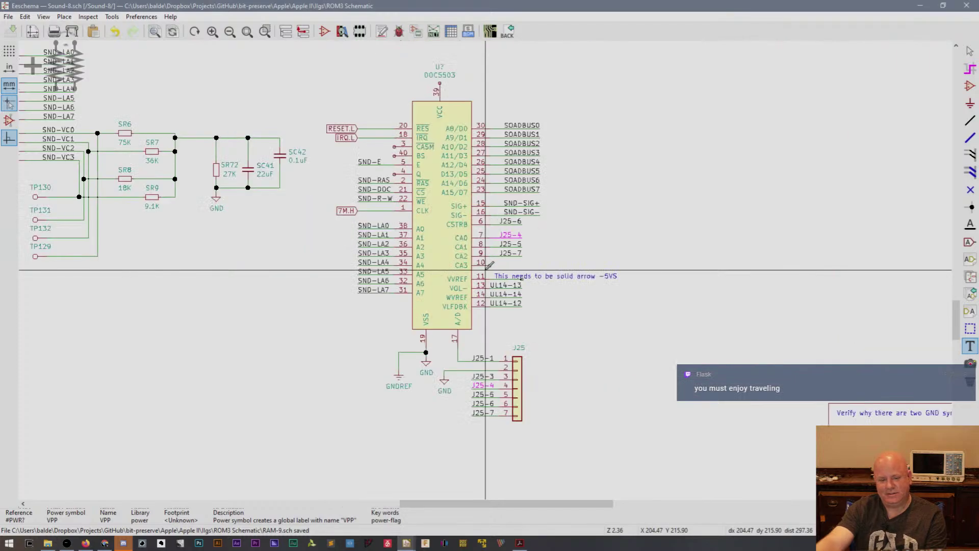
scroll(489, 267, down, 5)
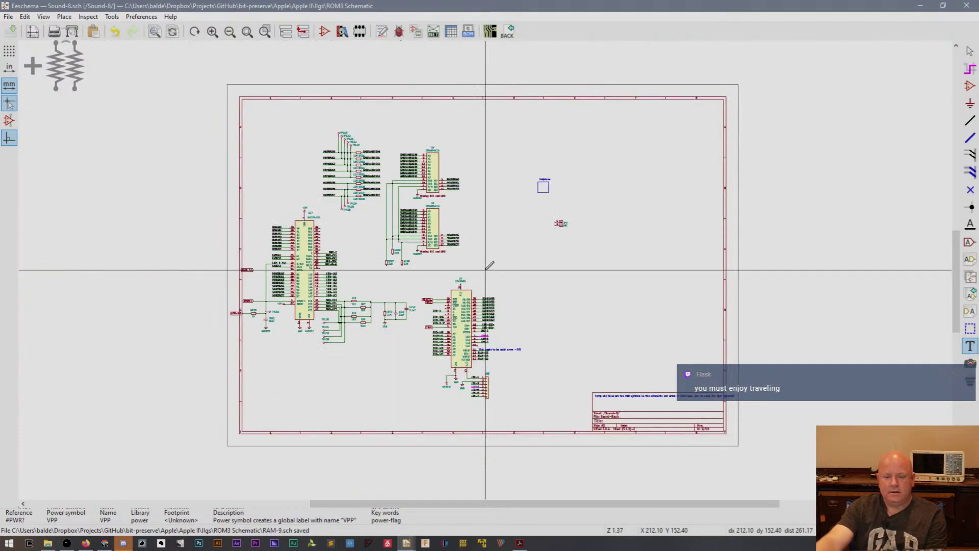
Move all the Sound sheet circuitry a little right and down on the page.
key(Escape)
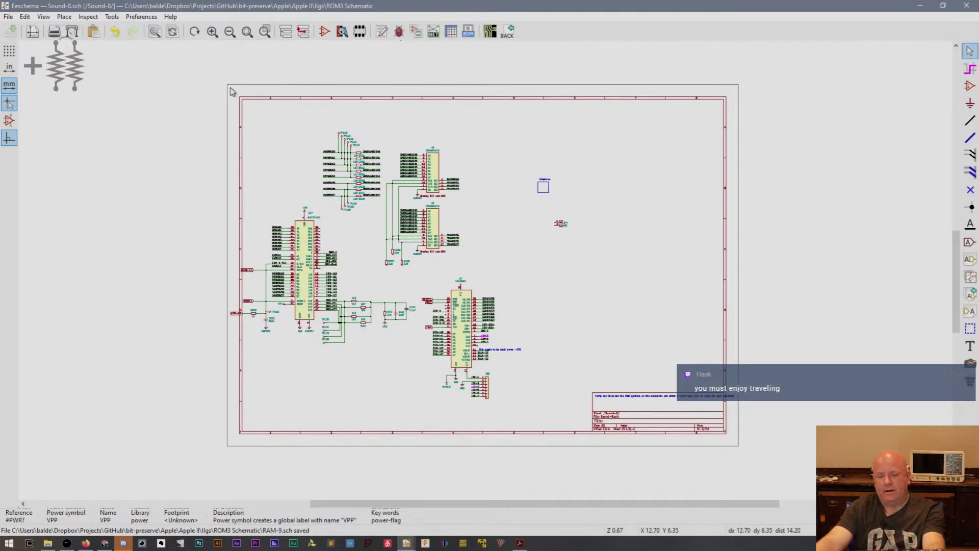
drag(204, 75, 587, 420)
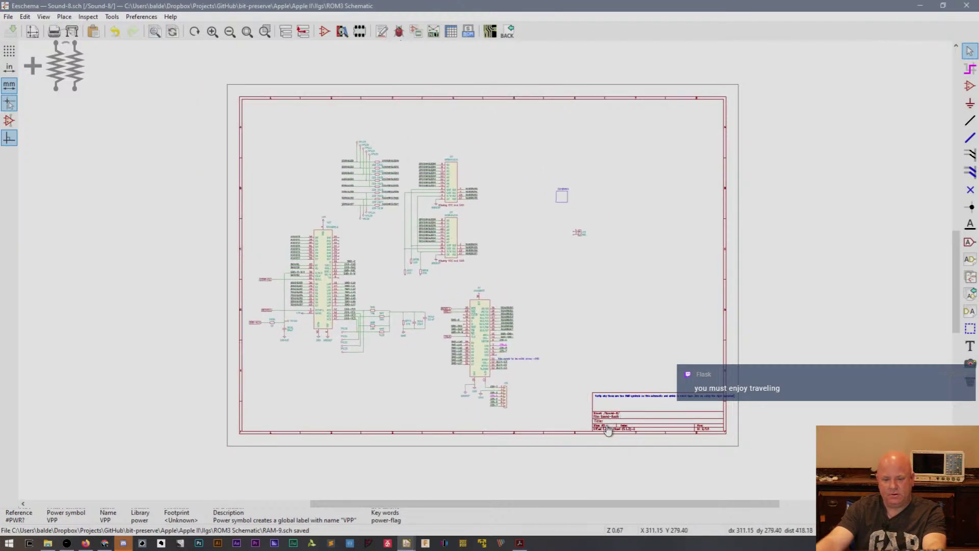
click(622, 414)
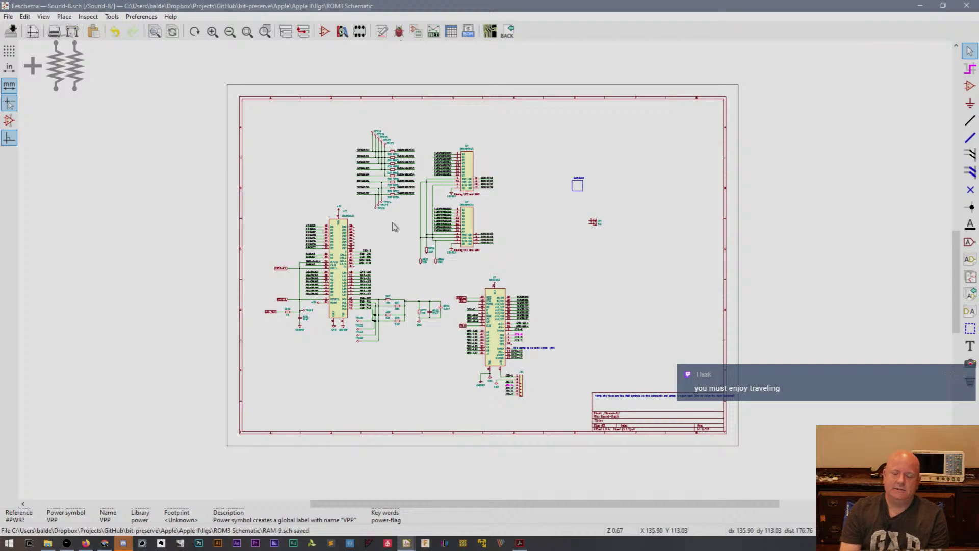
Zoom in on the sheet and bring the Acrobat reference schematic back to the front.
scroll(427, 294, up, 1)
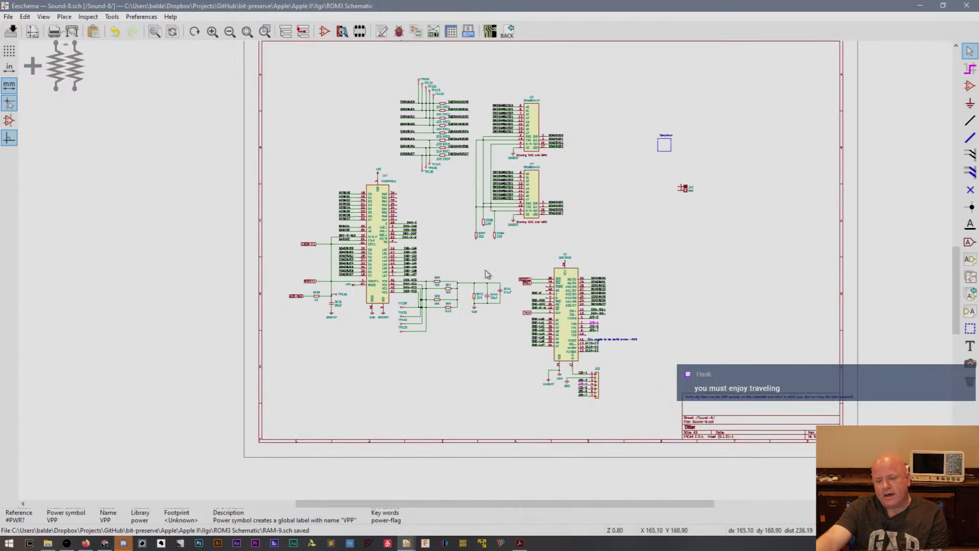
scroll(629, 323, up, 1)
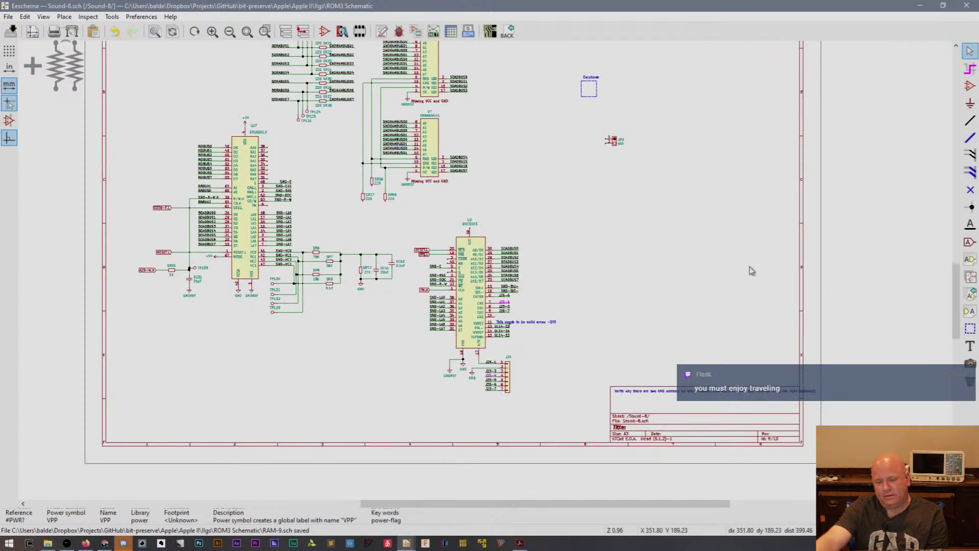
drag(961, 293, 958, 270)
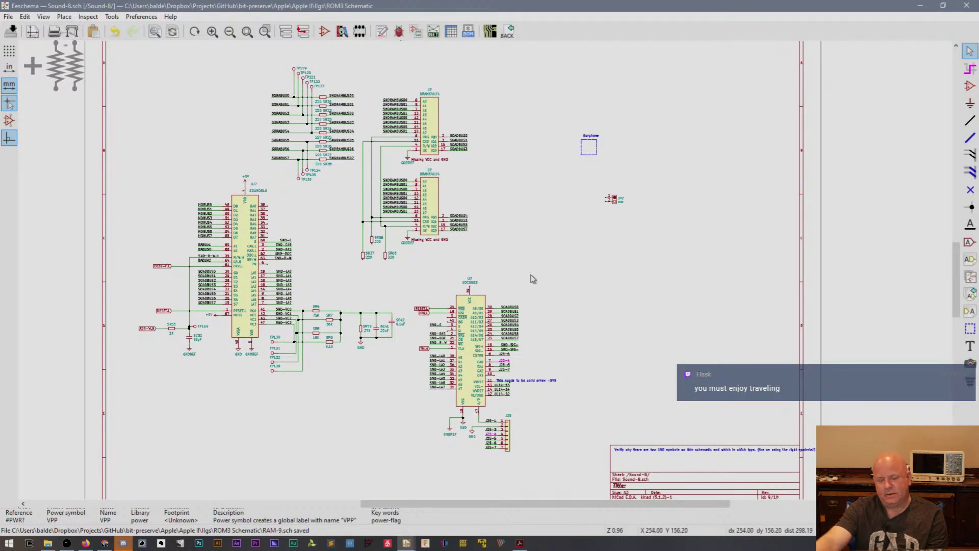
scroll(532, 279, up, 1)
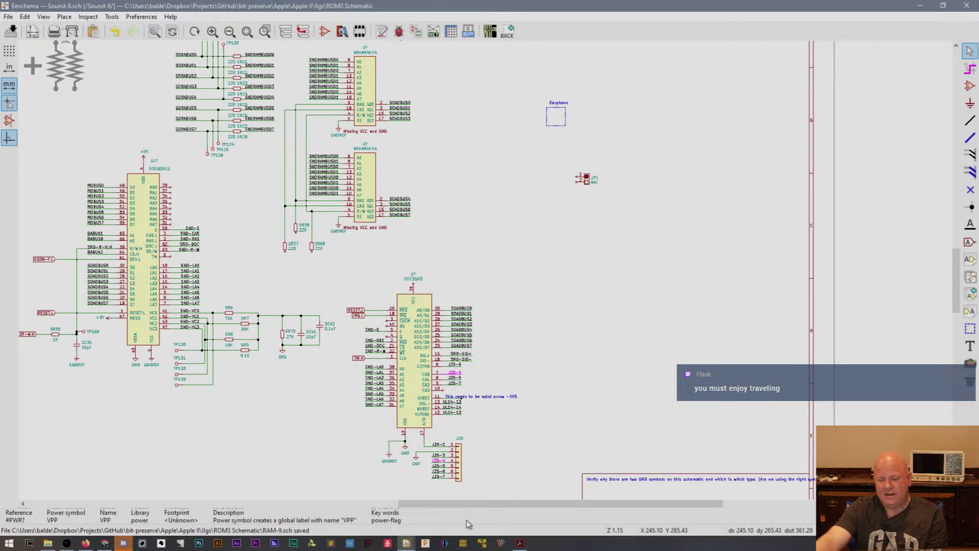
click(520, 543)
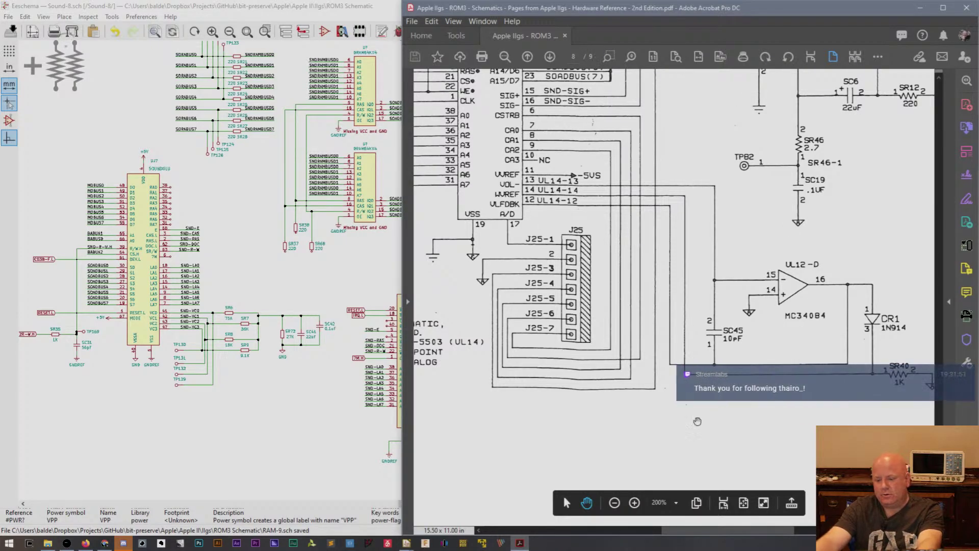
Zoom the Acrobat reference page out to 75% and scroll across it, then return to Eeschema.
click(618, 504)
click(618, 504)
click(617, 504)
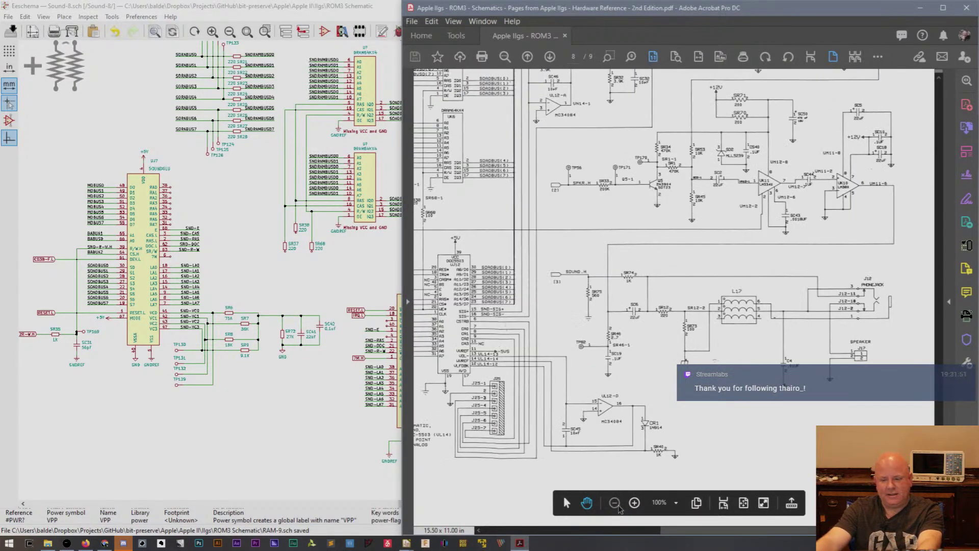
click(617, 504)
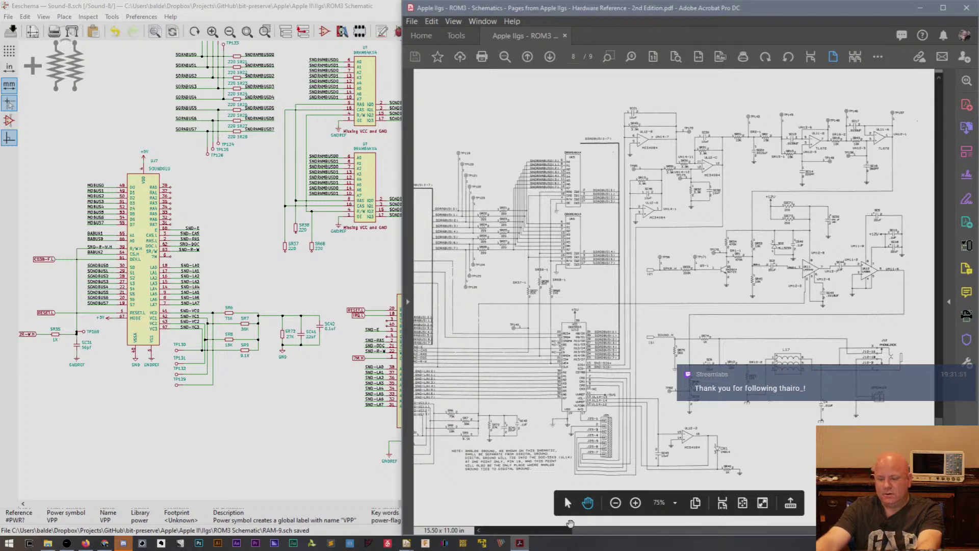
click(597, 538)
drag(589, 531, 492, 526)
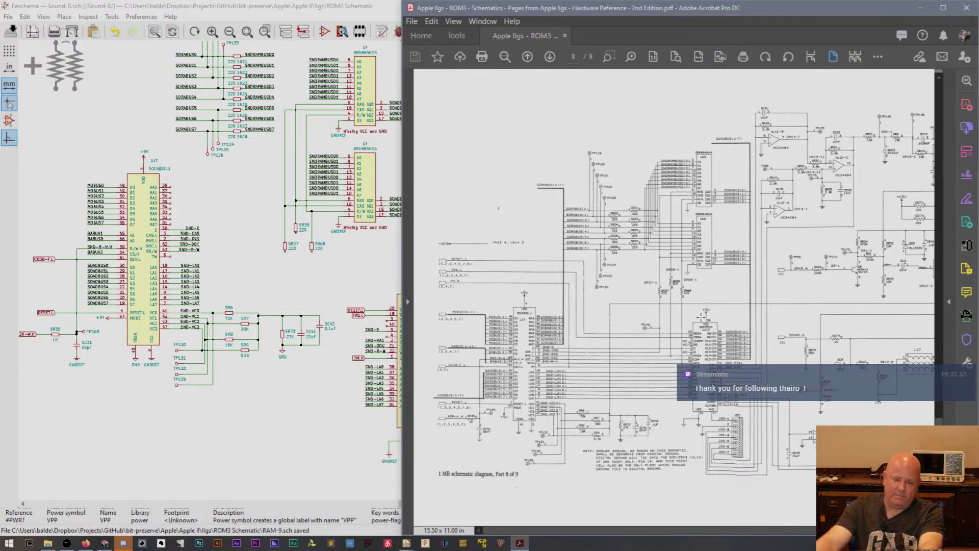
scroll(564, 496, right, 5)
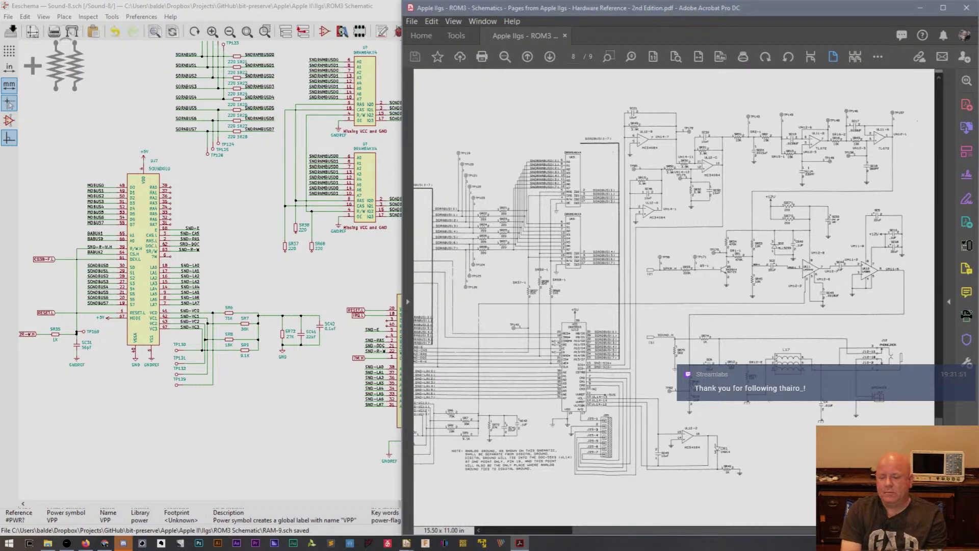
click(290, 430)
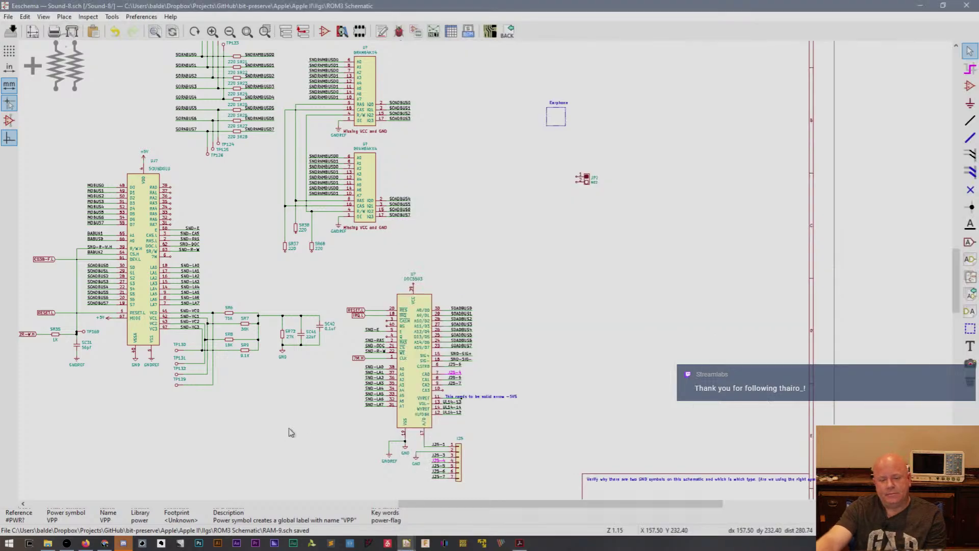
Fit the Sound sheet in view, then go up to the root IIgs Schematic sheet.
click(261, 32)
click(248, 32)
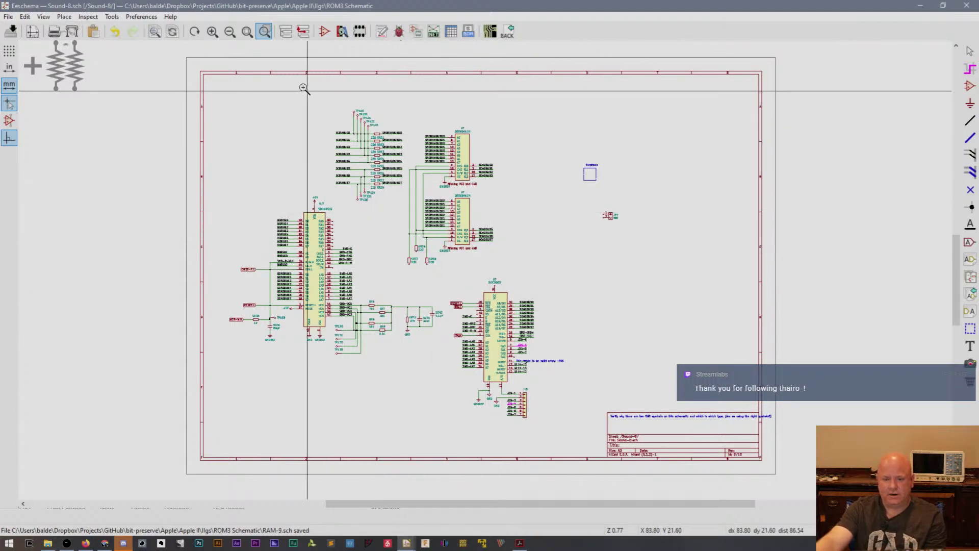
click(303, 32)
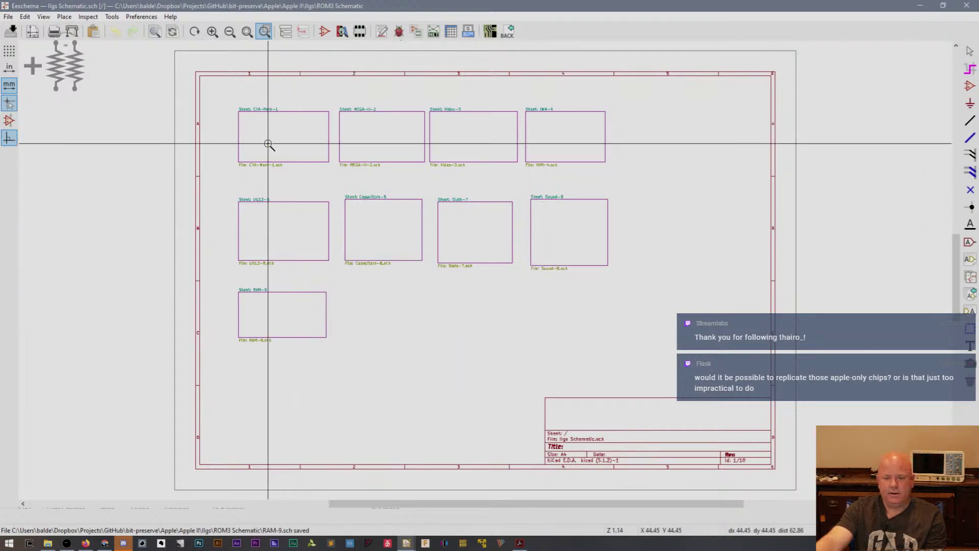
key(Escape)
double_click(278, 141)
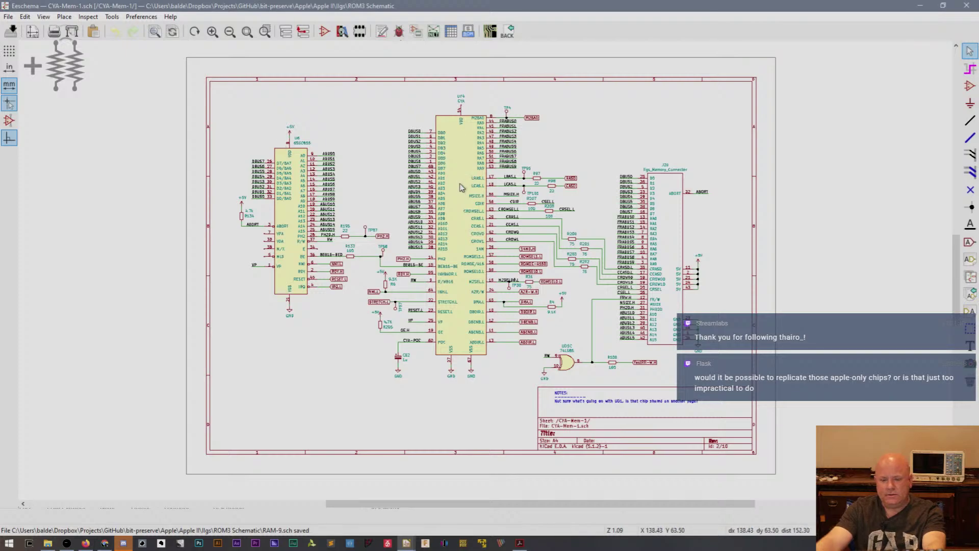
scroll(461, 187, up, 1)
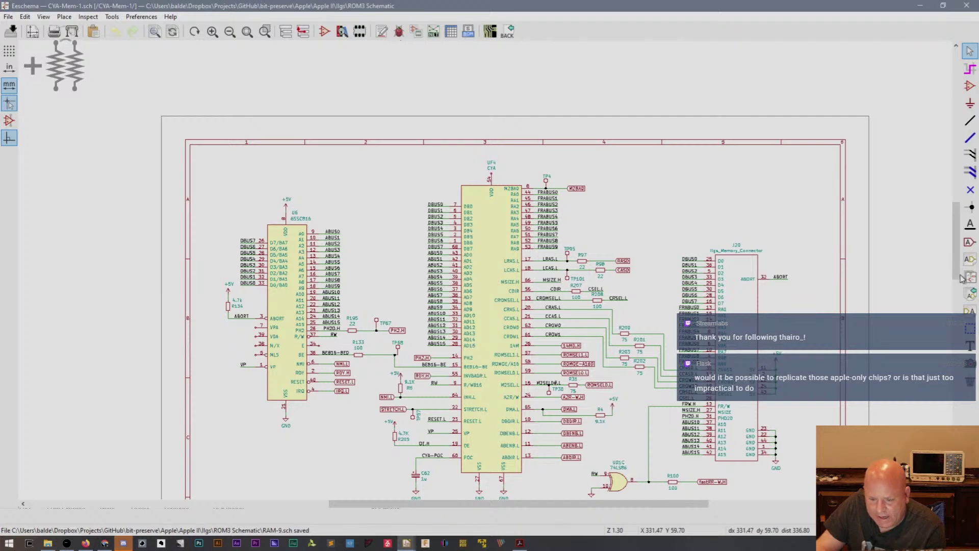
drag(955, 270, 958, 306)
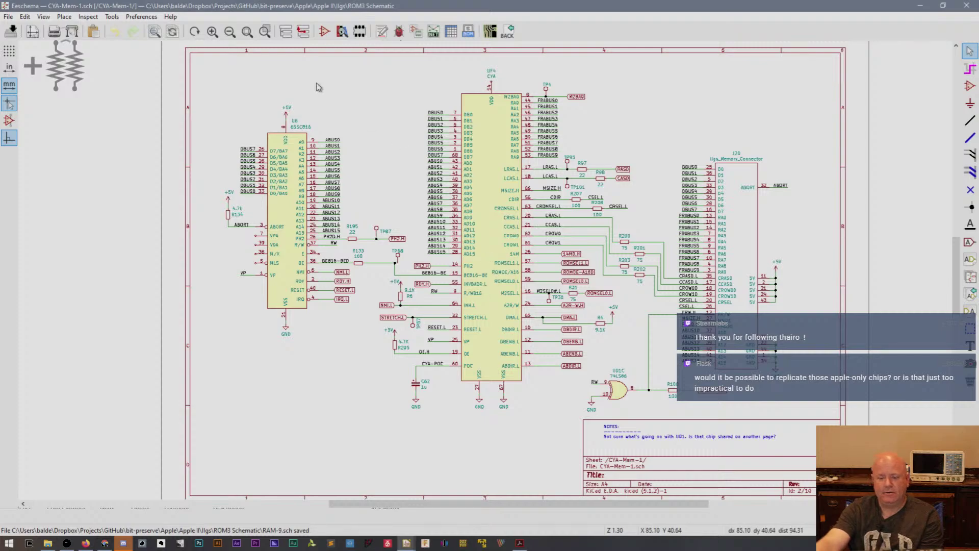
Open the MEGA-II-2 sub-sheet from the root, pan and zoom through it, then return to root.
click(303, 31)
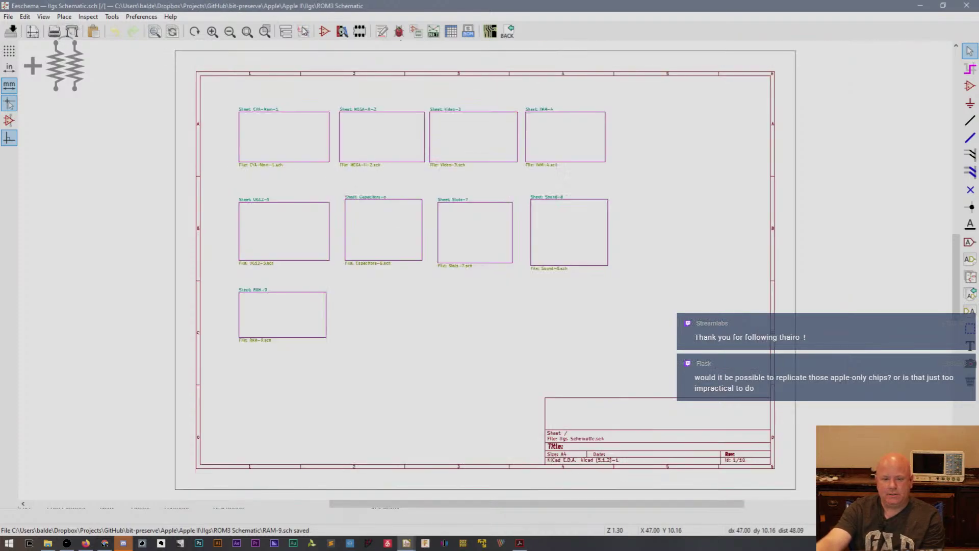
double_click(374, 155)
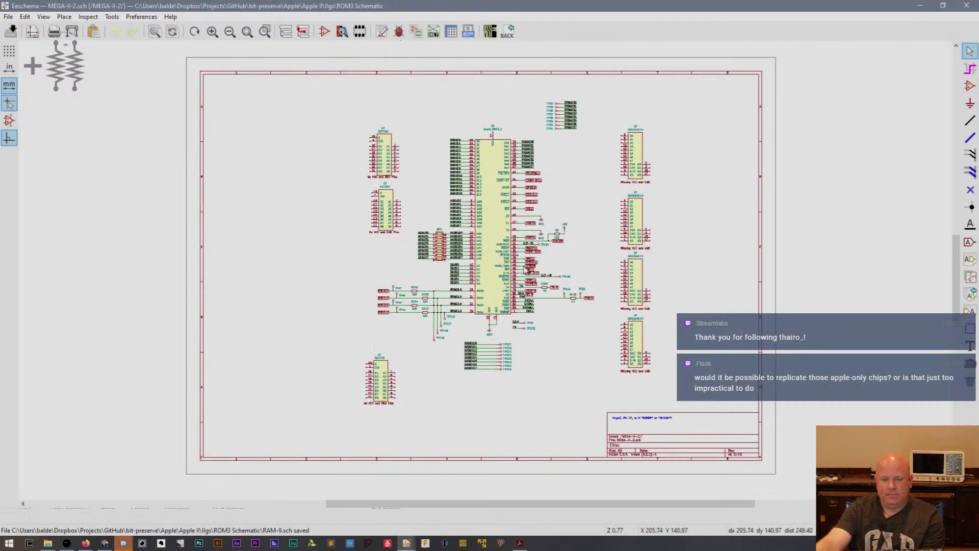
scroll(496, 187, up, 3)
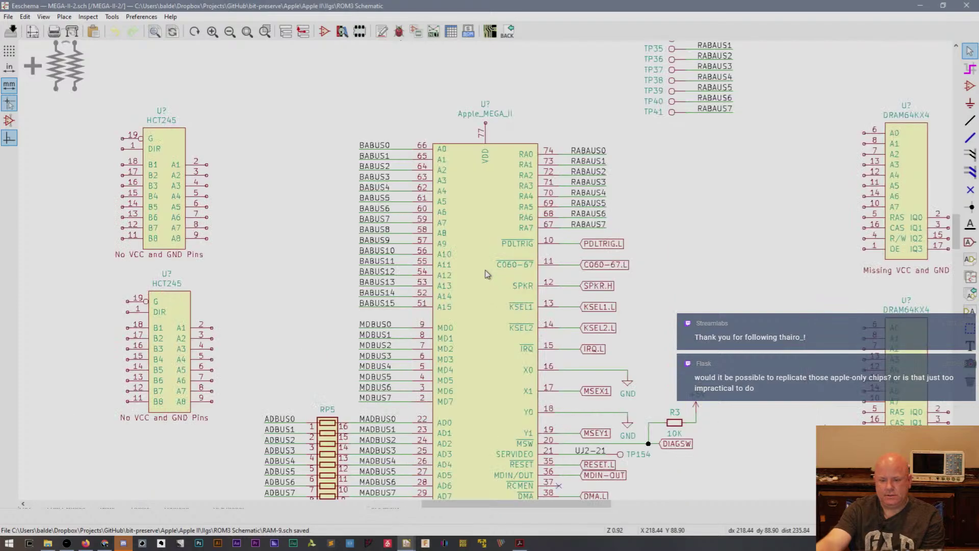
scroll(487, 274, down, 4)
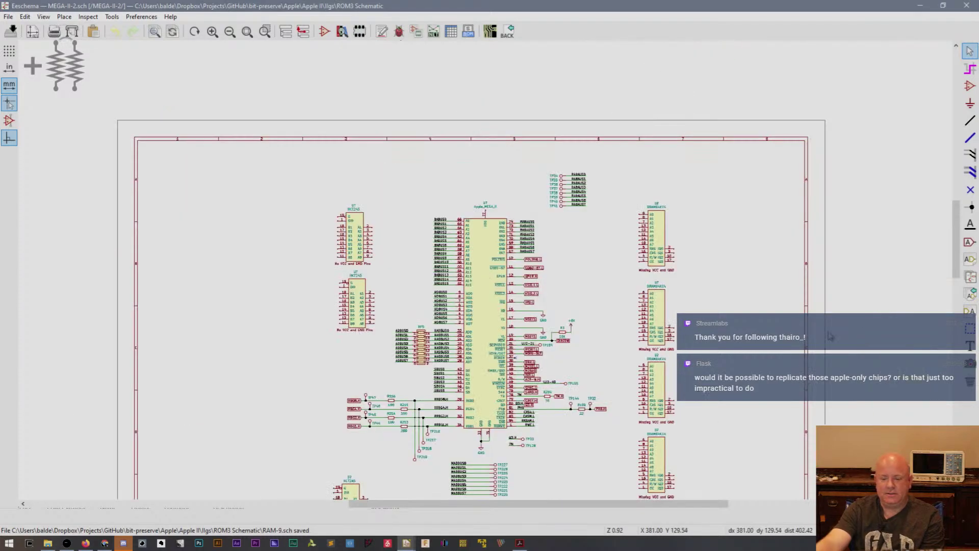
drag(963, 244, 963, 276)
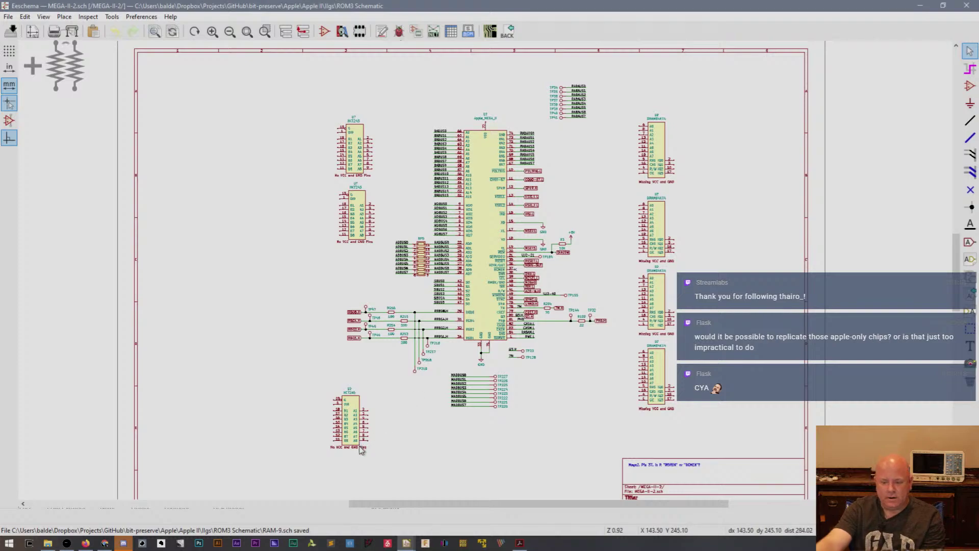
scroll(658, 303, up, 3)
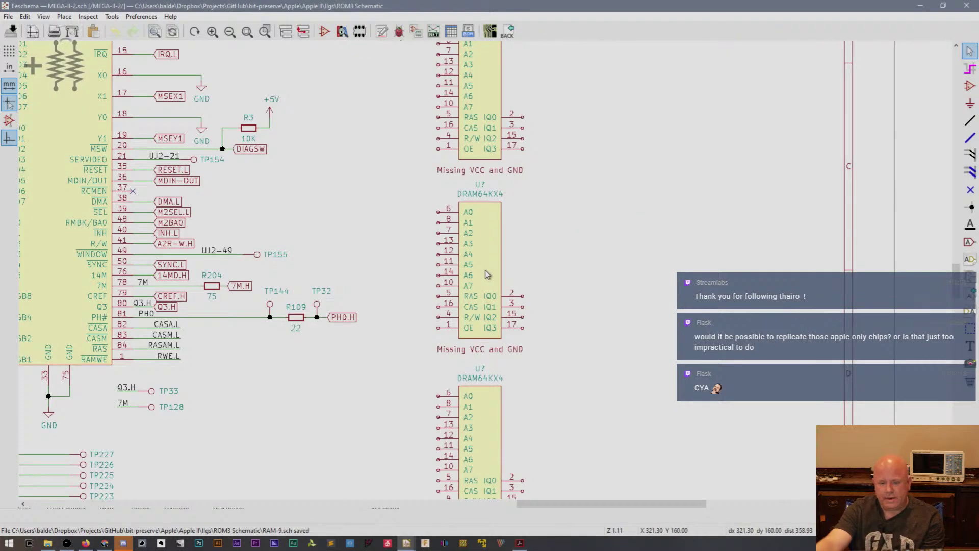
scroll(487, 274, down, 3)
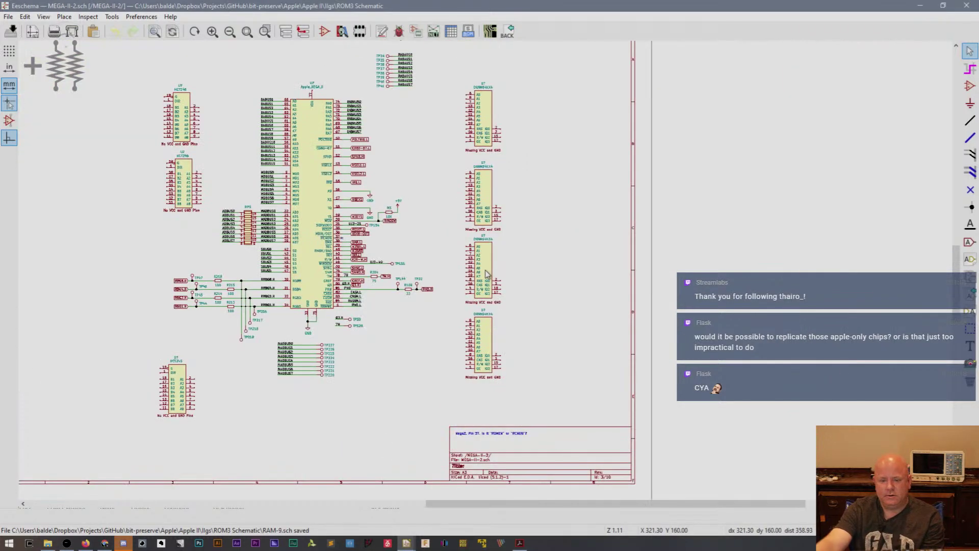
drag(572, 509, 495, 509)
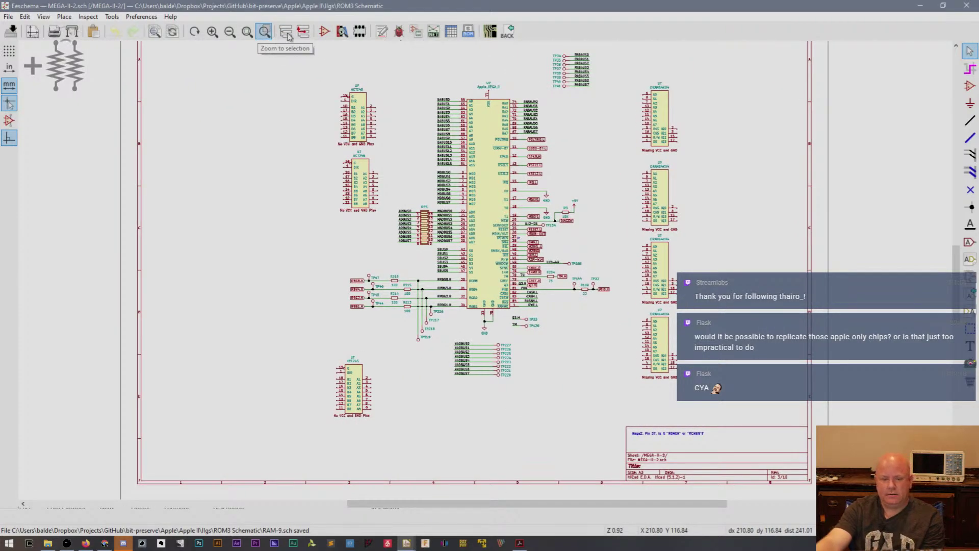
click(305, 34)
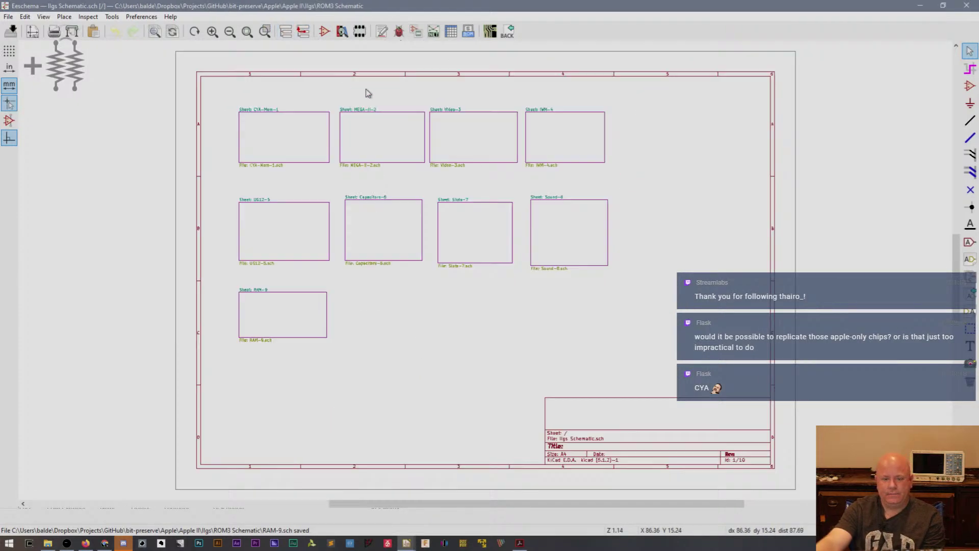
double_click(447, 142)
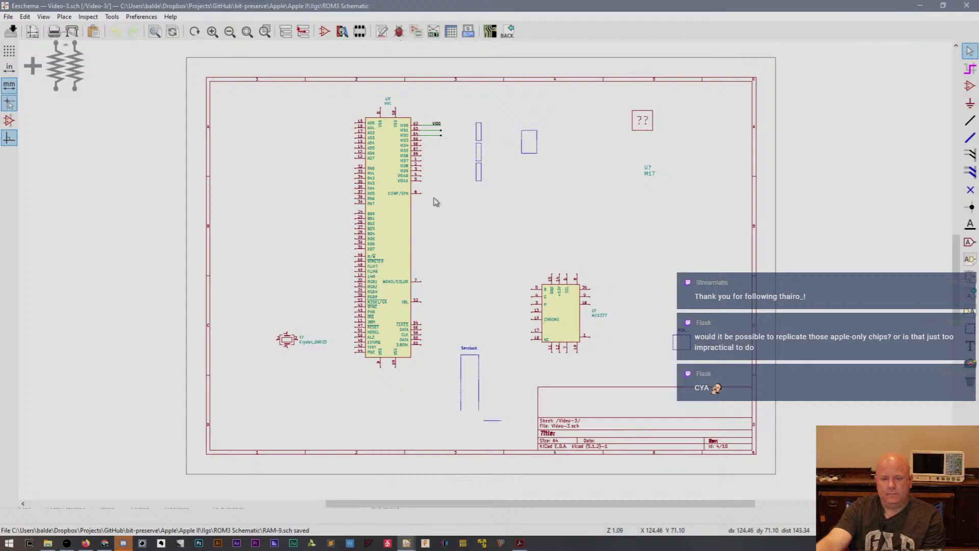
scroll(485, 274, up, 3)
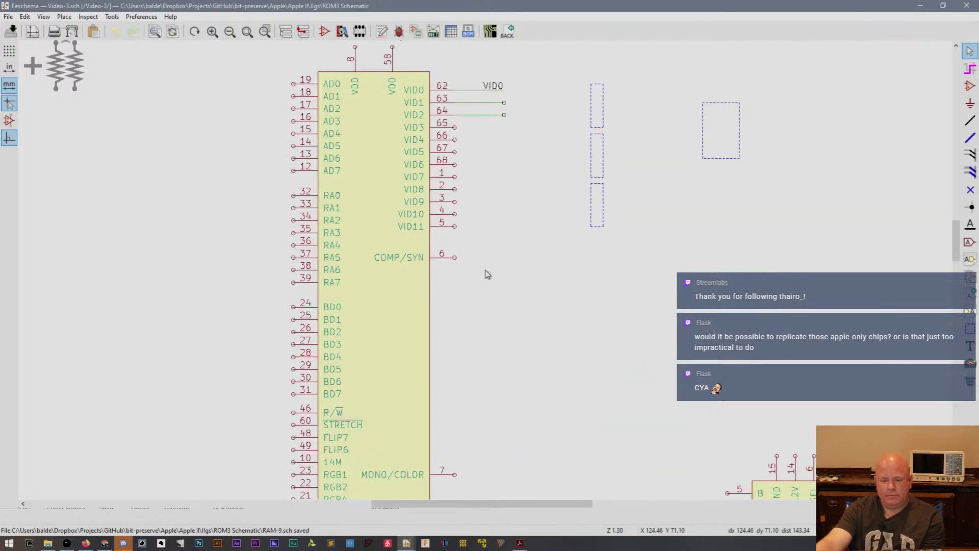
scroll(487, 275, down, 1)
scroll(486, 274, down, 3)
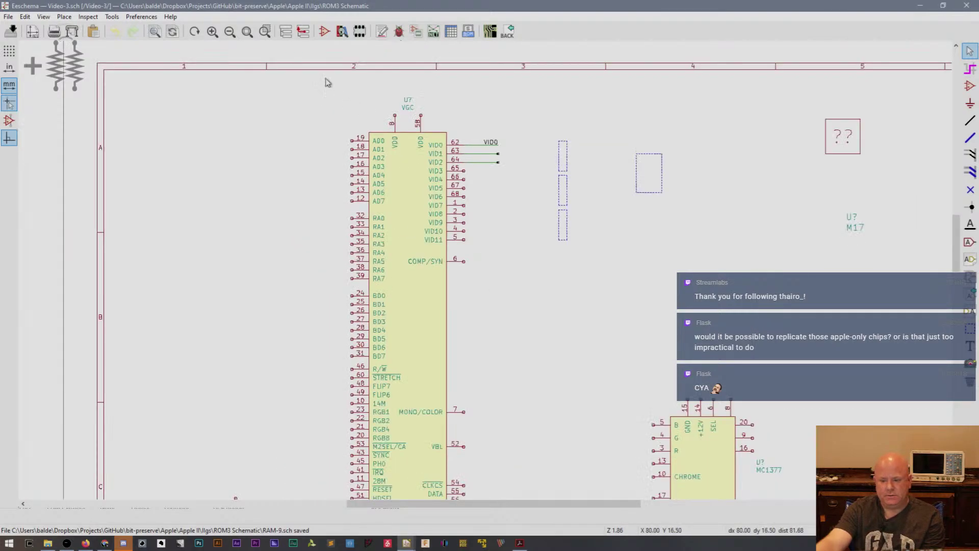
click(303, 31)
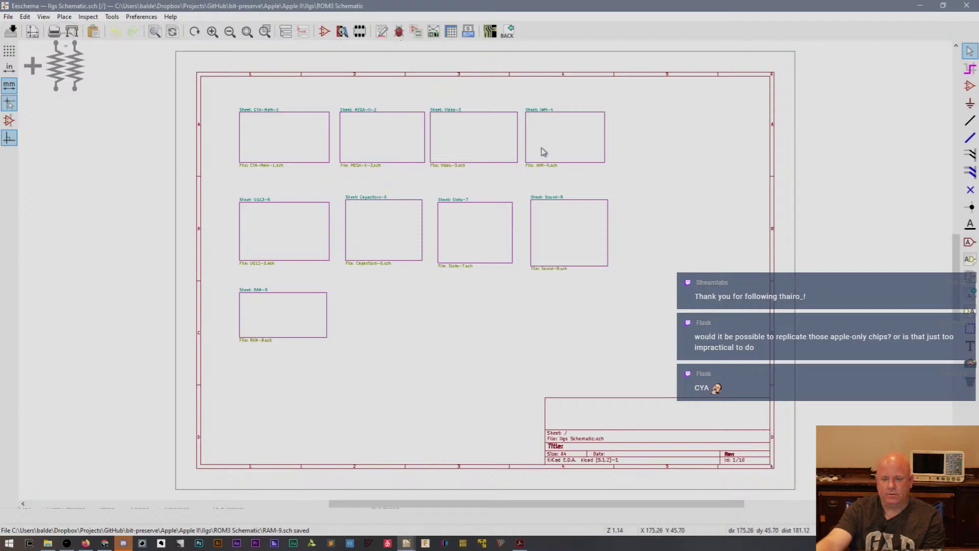
double_click(542, 152)
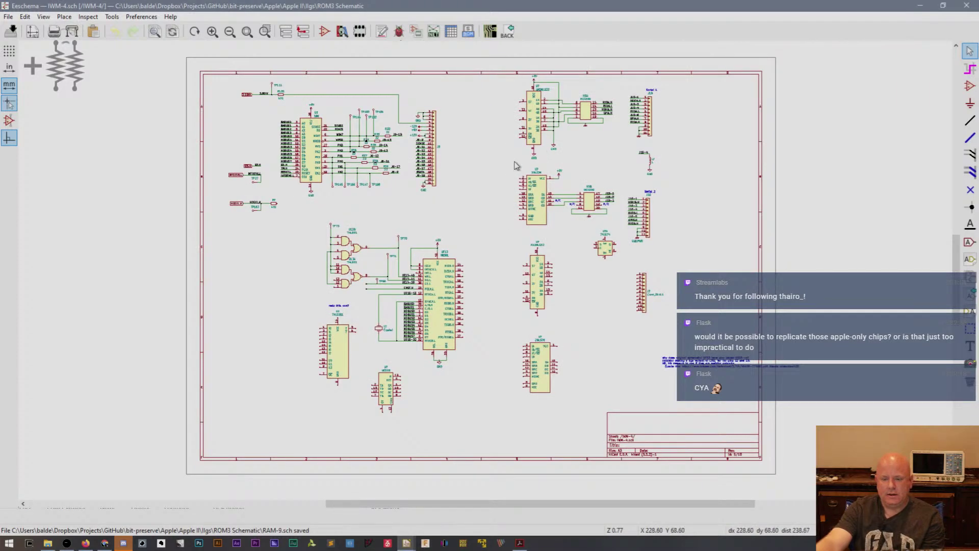
scroll(476, 175, up, 1)
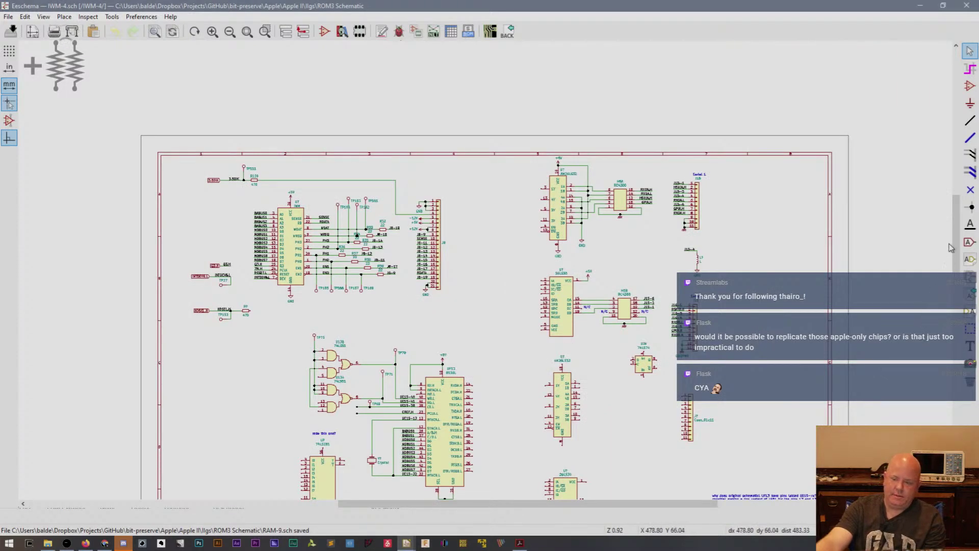
scroll(950, 267, down, 2)
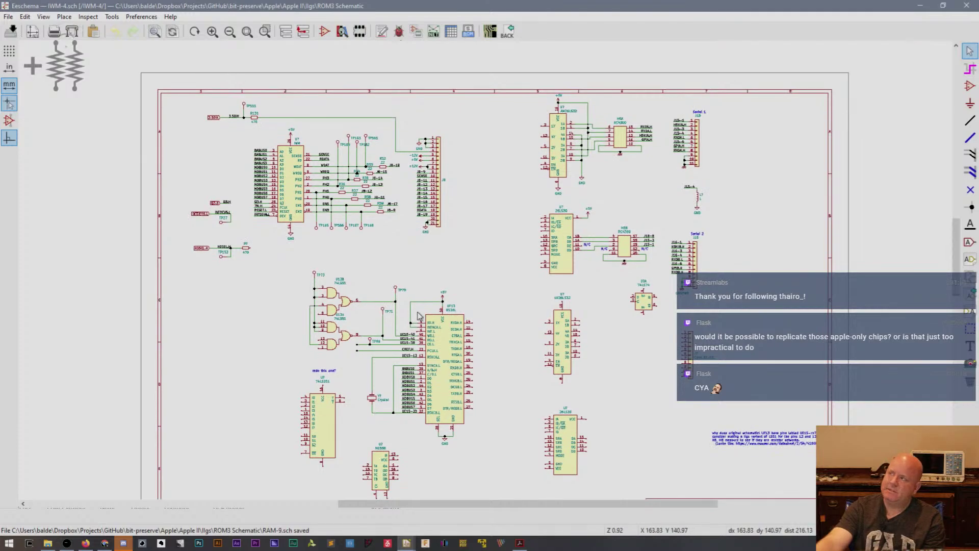
scroll(418, 316, up, 1)
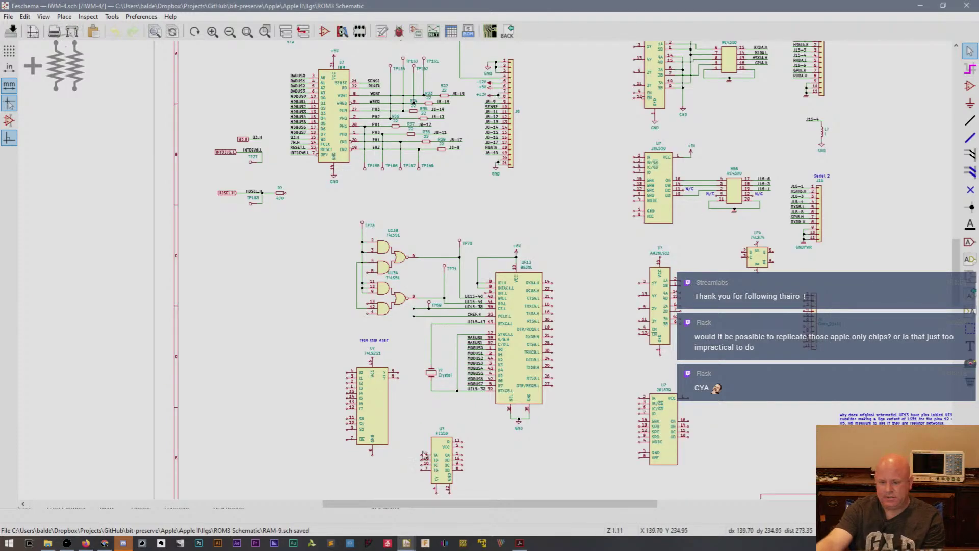
key(alt+BackSpace)
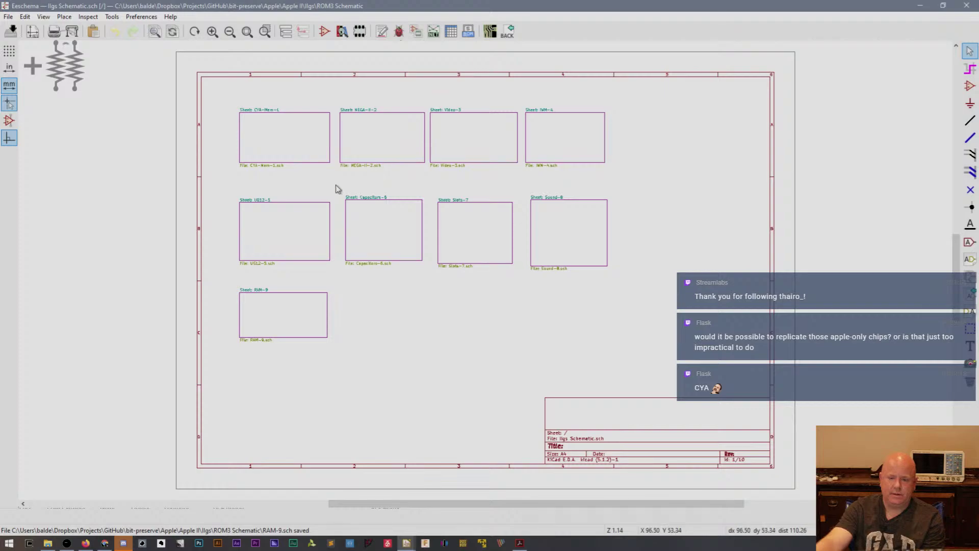
Enter the UG12-5 sub-sheet and zoom over the M50741 UG12, KEYGLU U7 and RP1/RP2.
double_click(302, 215)
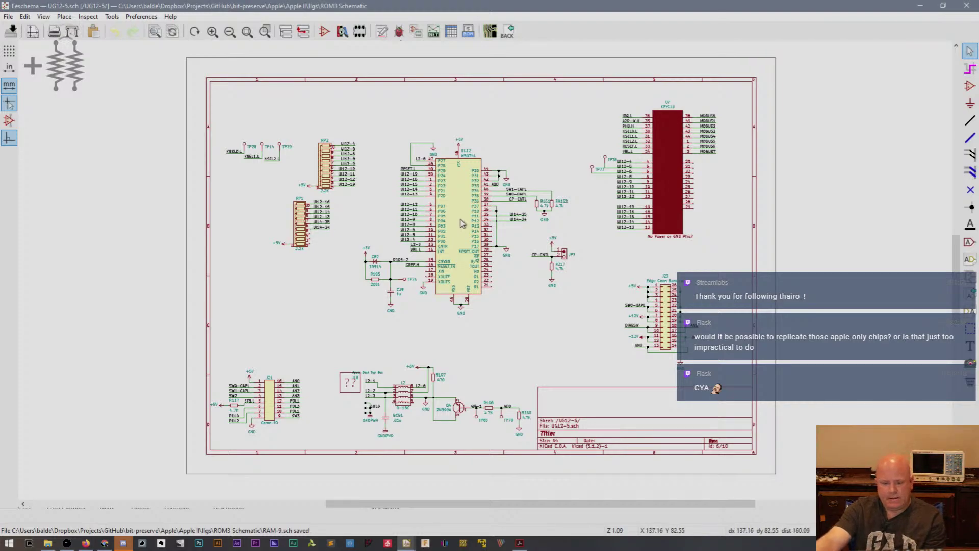
scroll(462, 223, up, 3)
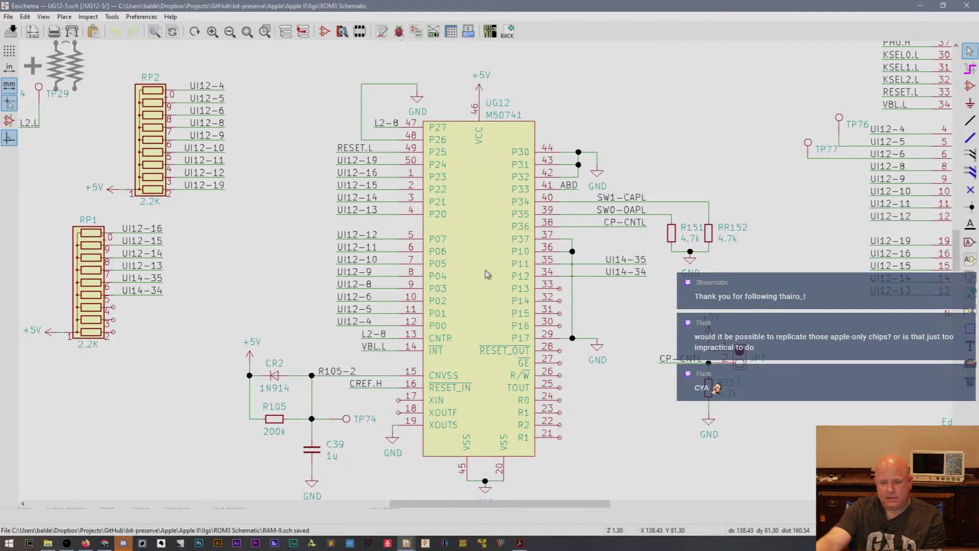
scroll(503, 125, up, 3)
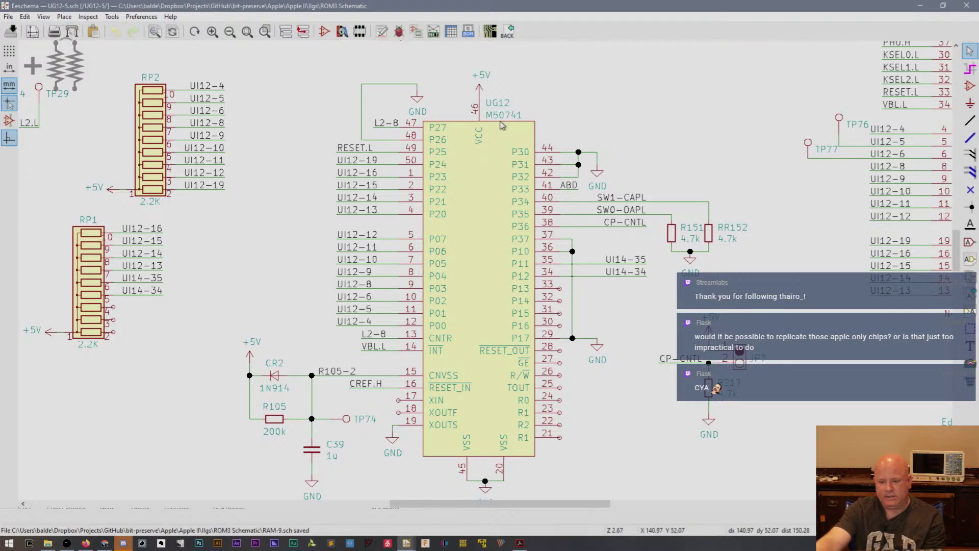
scroll(502, 125, down, 1)
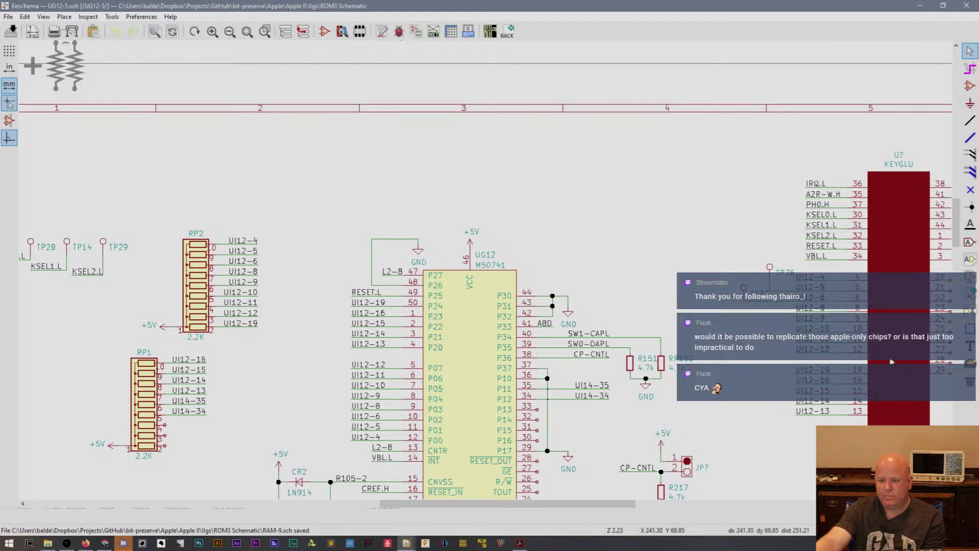
scroll(487, 274, down, 3)
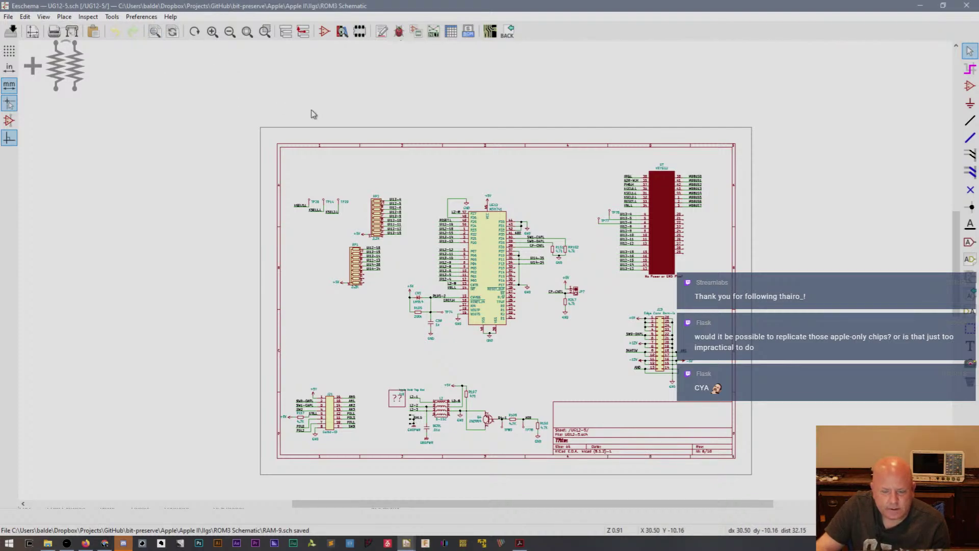
Leave UG12-5, then open and check the Capacitors-6 and Slots-7 sub-sheets in turn.
click(303, 32)
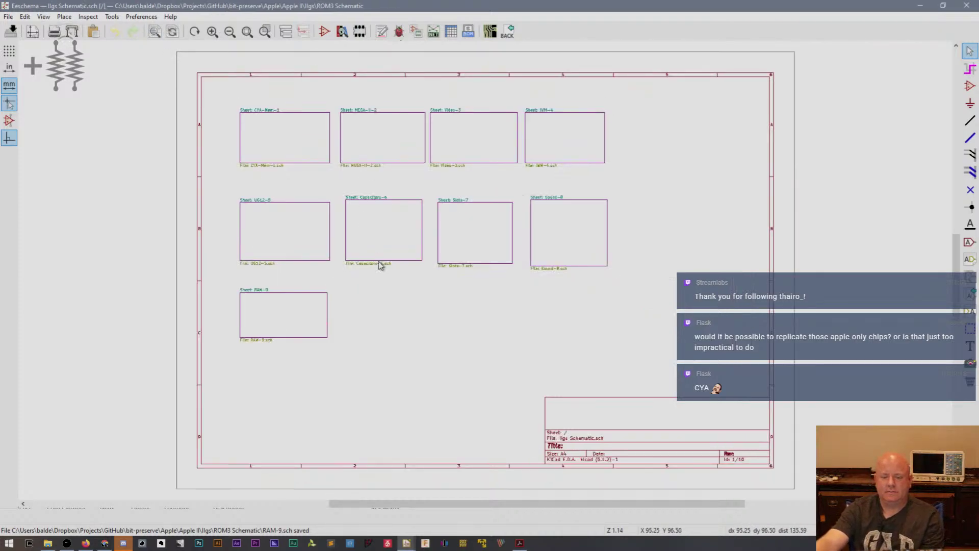
double_click(397, 244)
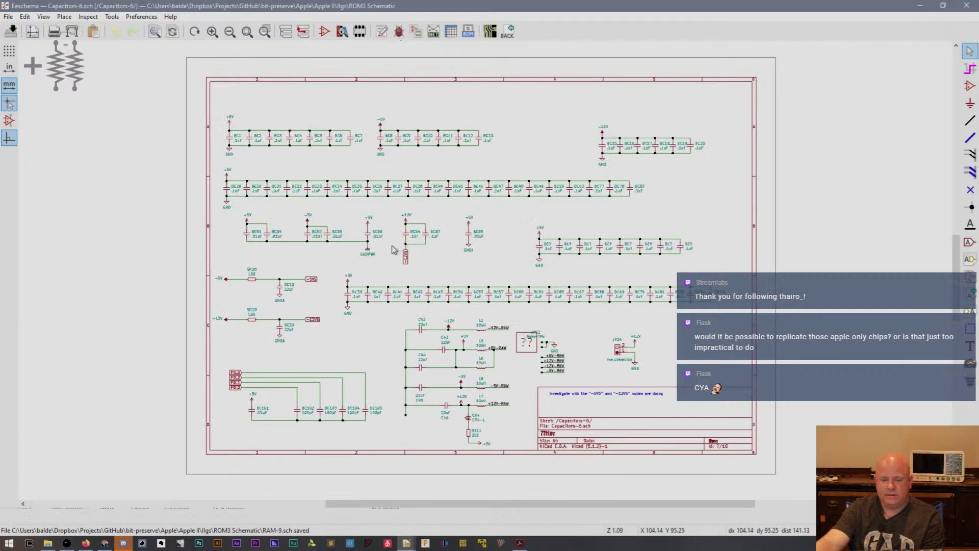
click(302, 32)
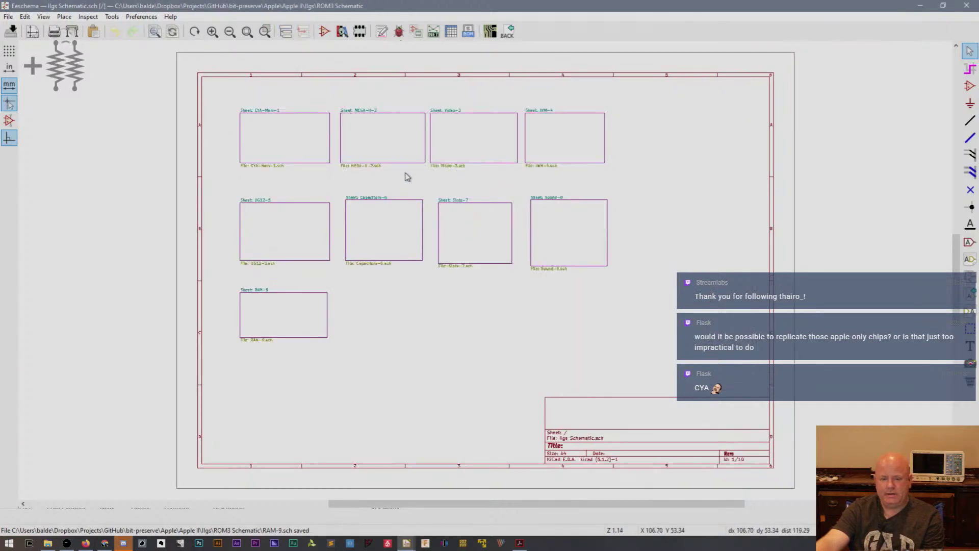
double_click(479, 231)
scroll(485, 275, down, 3)
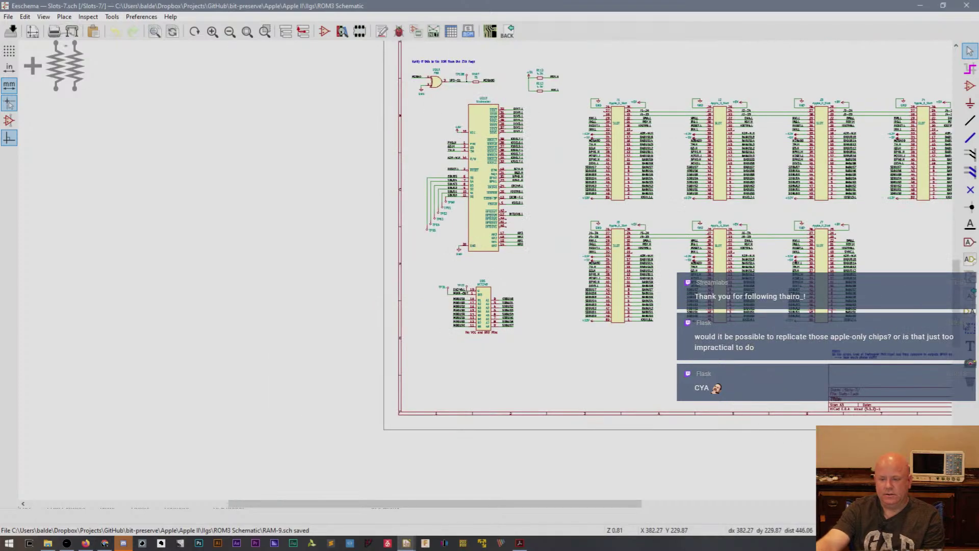
shift+scroll(741, 419, up, 3)
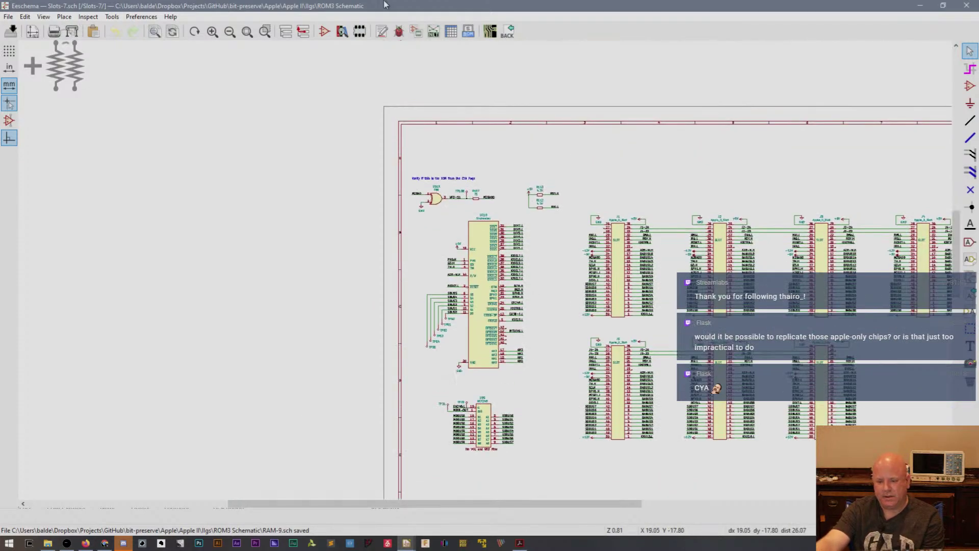
click(303, 32)
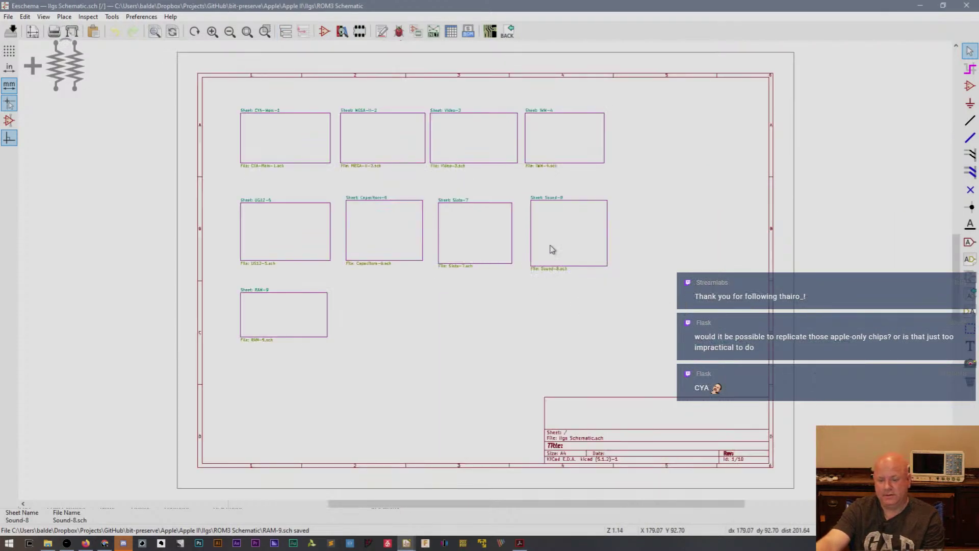
Check the Sound-8 and RAM-9 sub-sheets, then return to the root sheet.
double_click(552, 248)
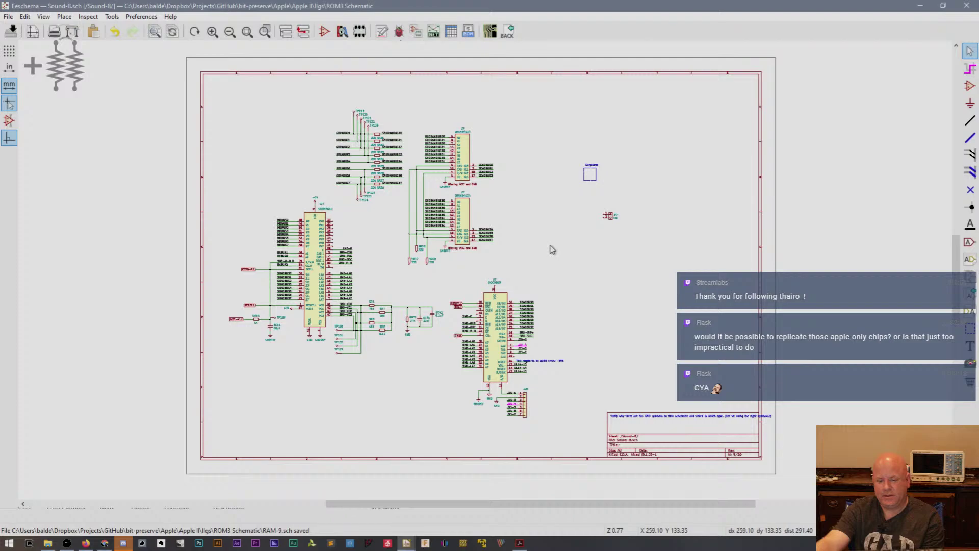
click(303, 32)
double_click(267, 311)
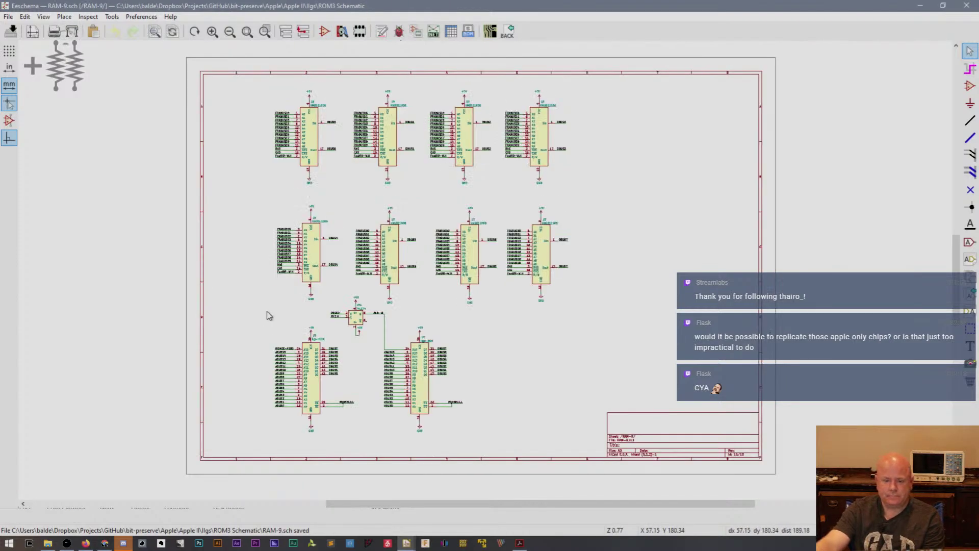
scroll(267, 312, up, 4)
scroll(485, 274, up, 1)
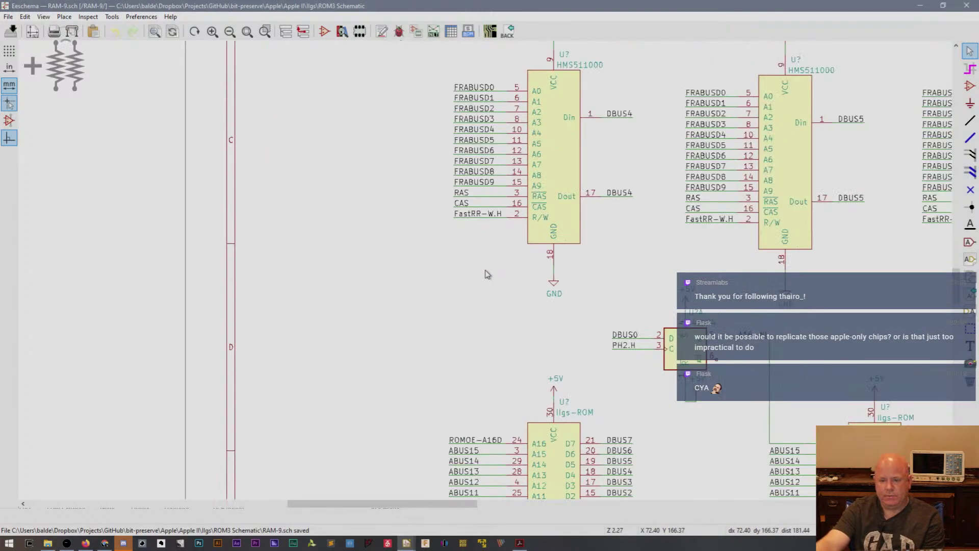
scroll(486, 274, down, 5)
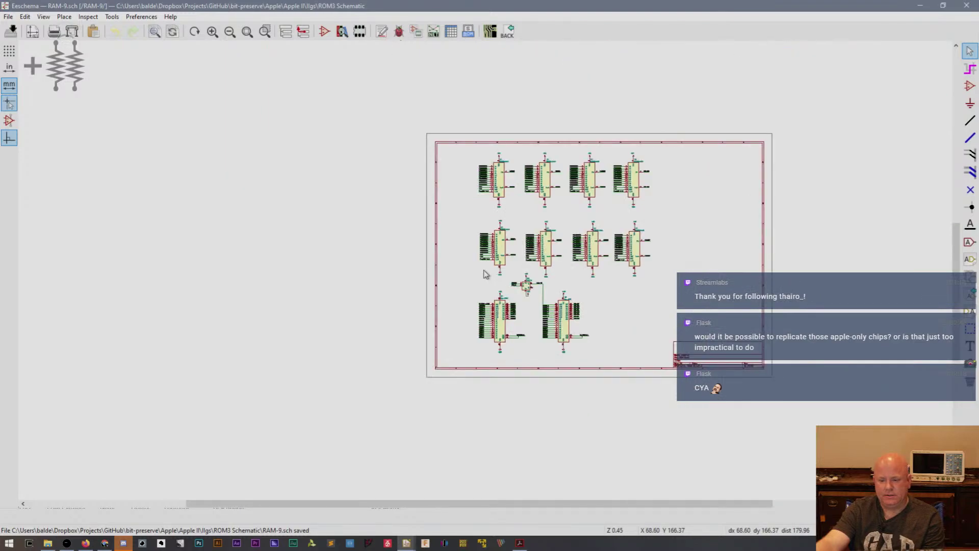
scroll(485, 274, up, 1)
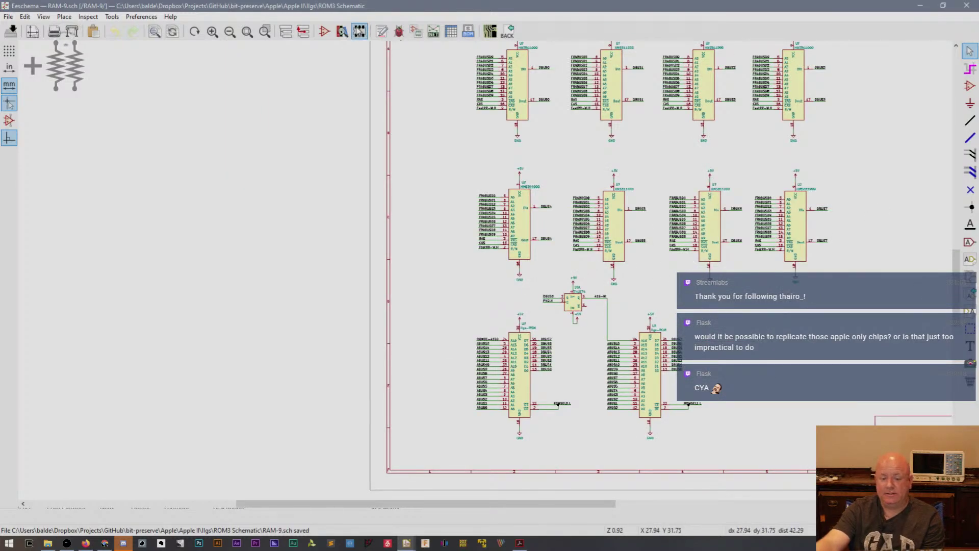
click(303, 32)
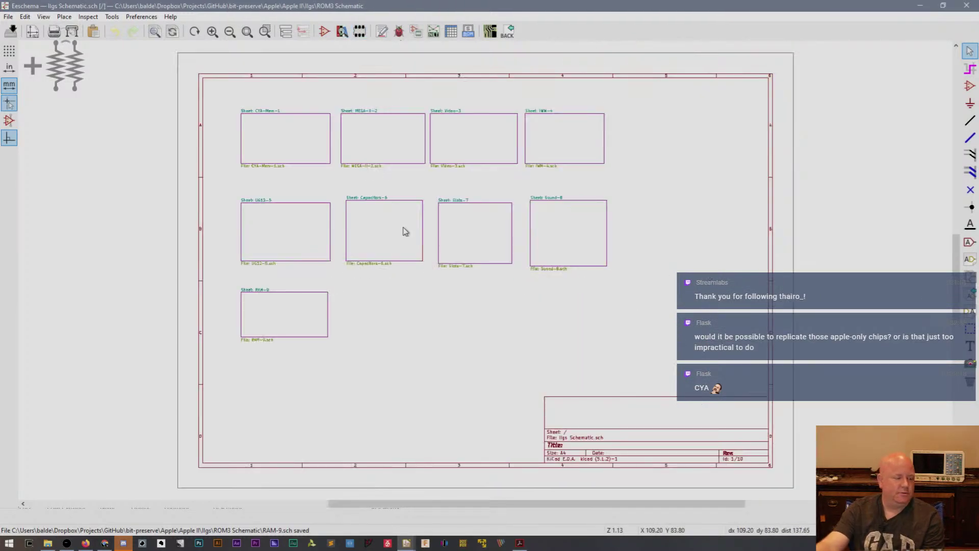